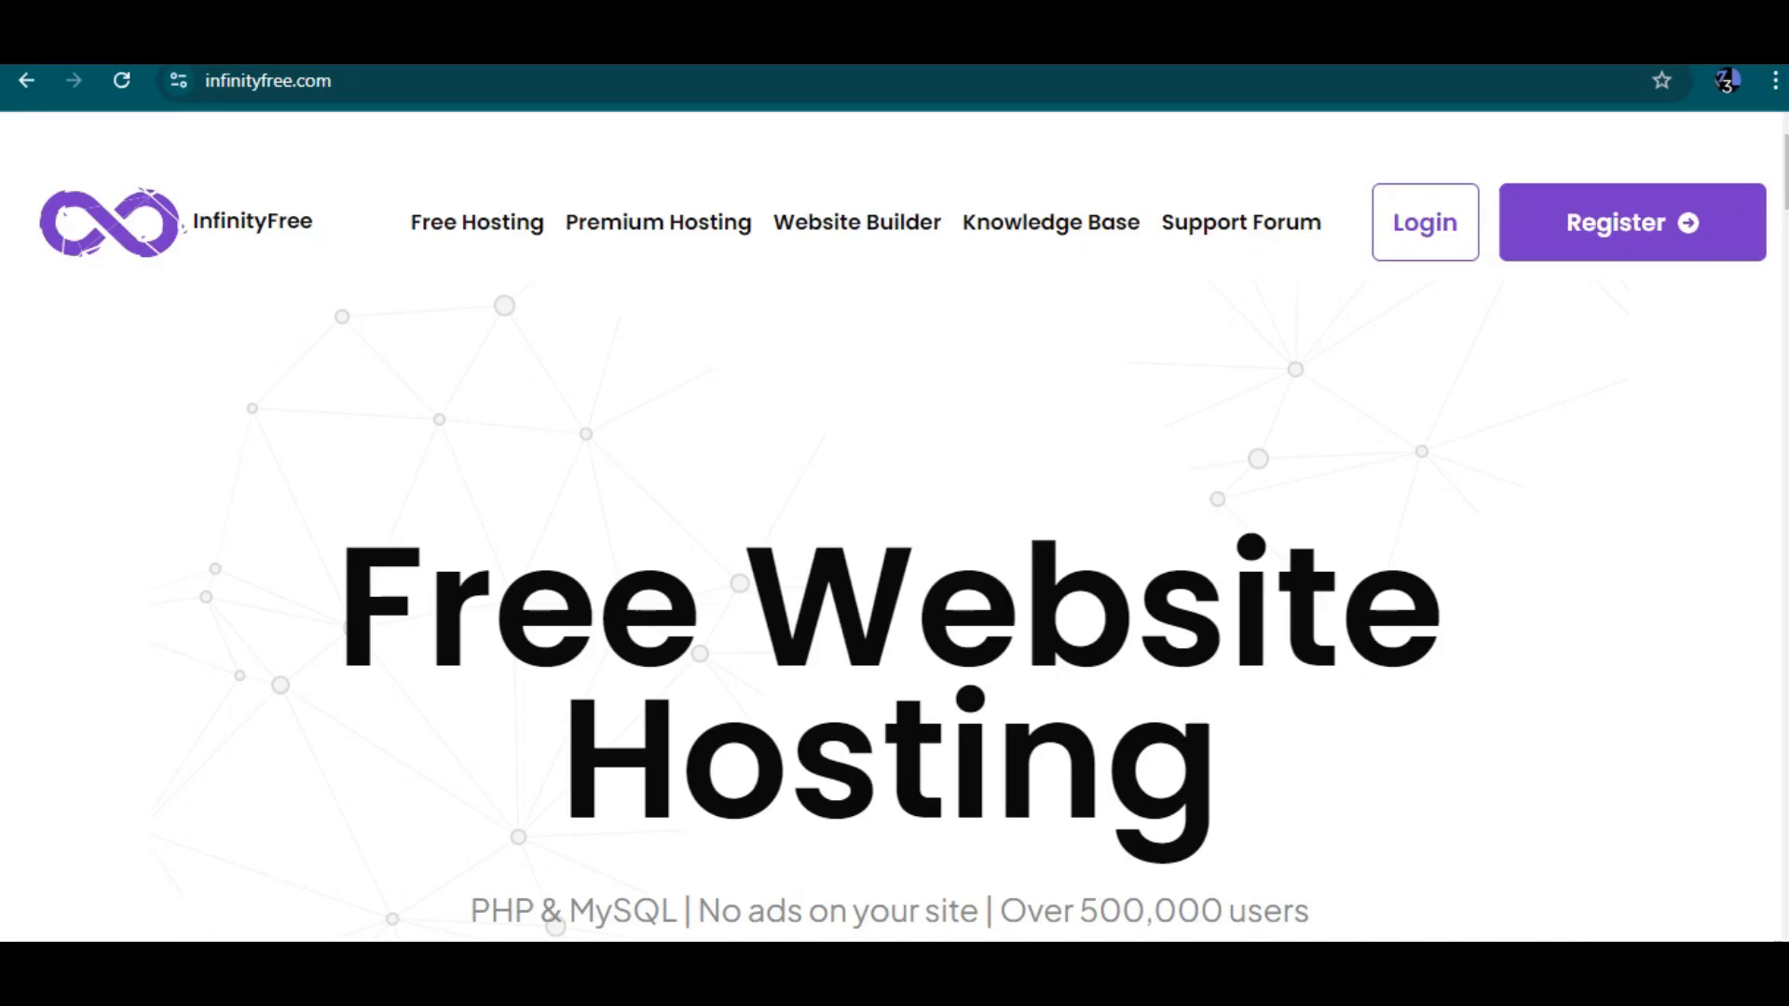
Open the InfinityFree registration page from the home page
scroll(894, 522, down, 1)
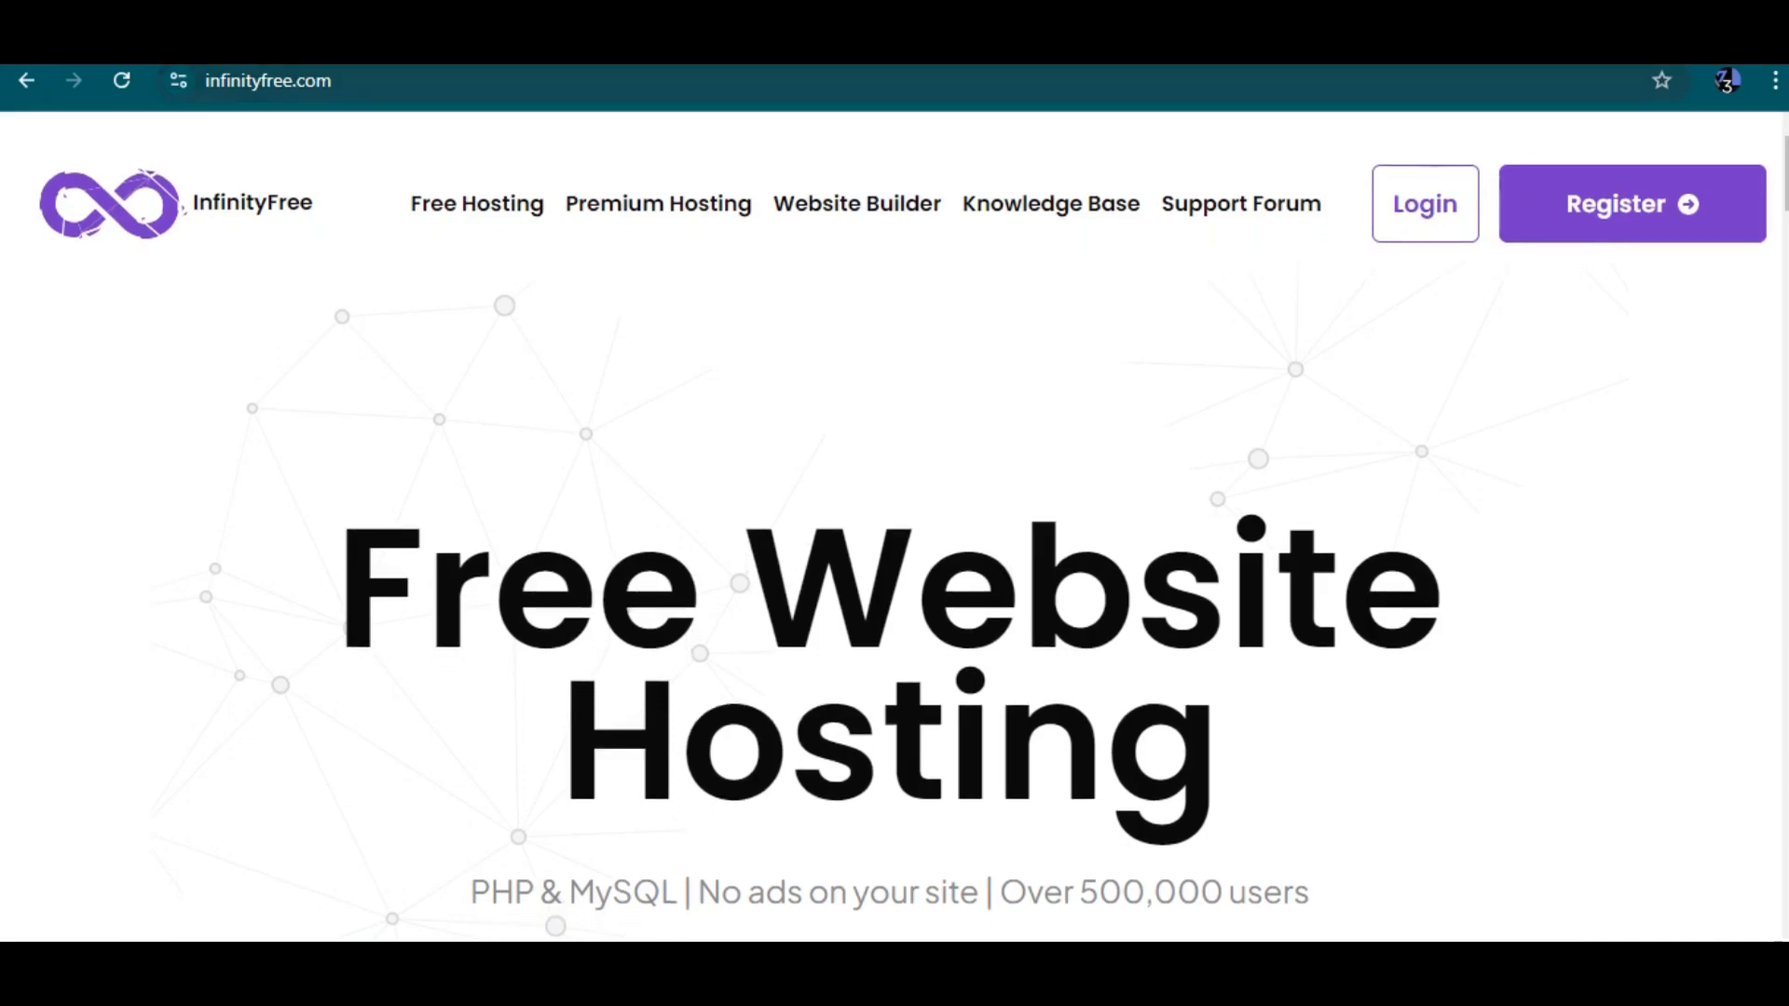
drag(336, 82, 204, 82)
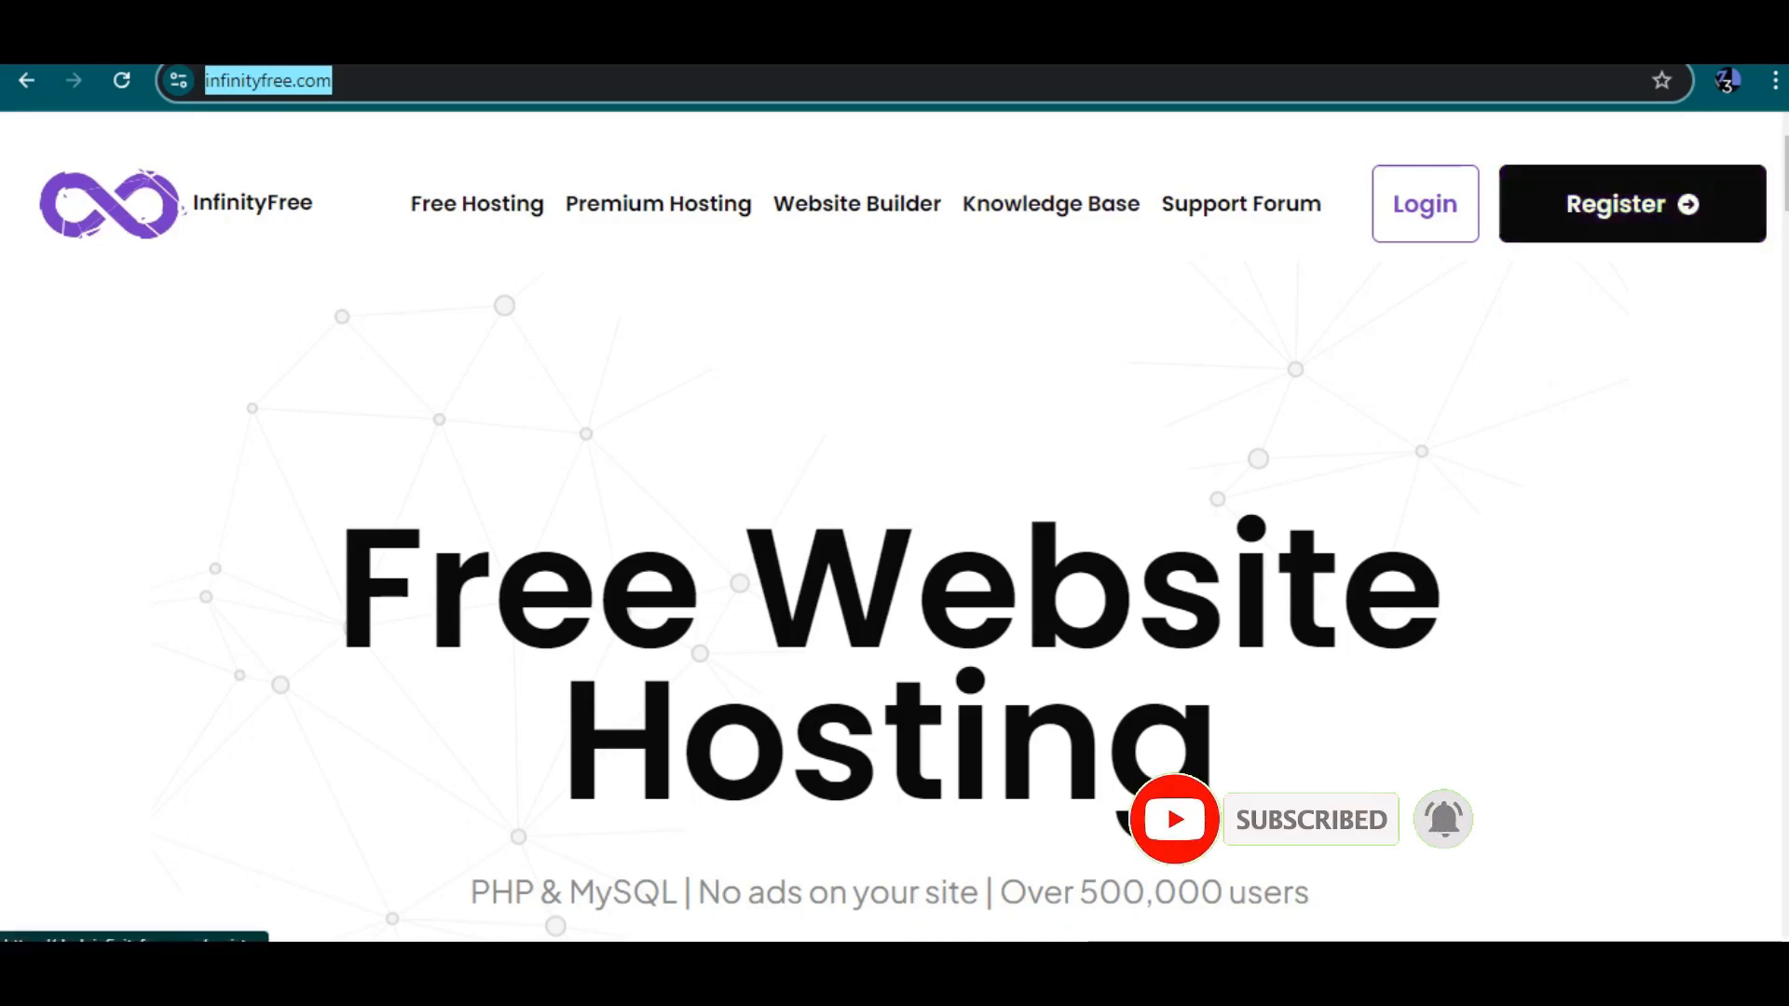
click(1631, 204)
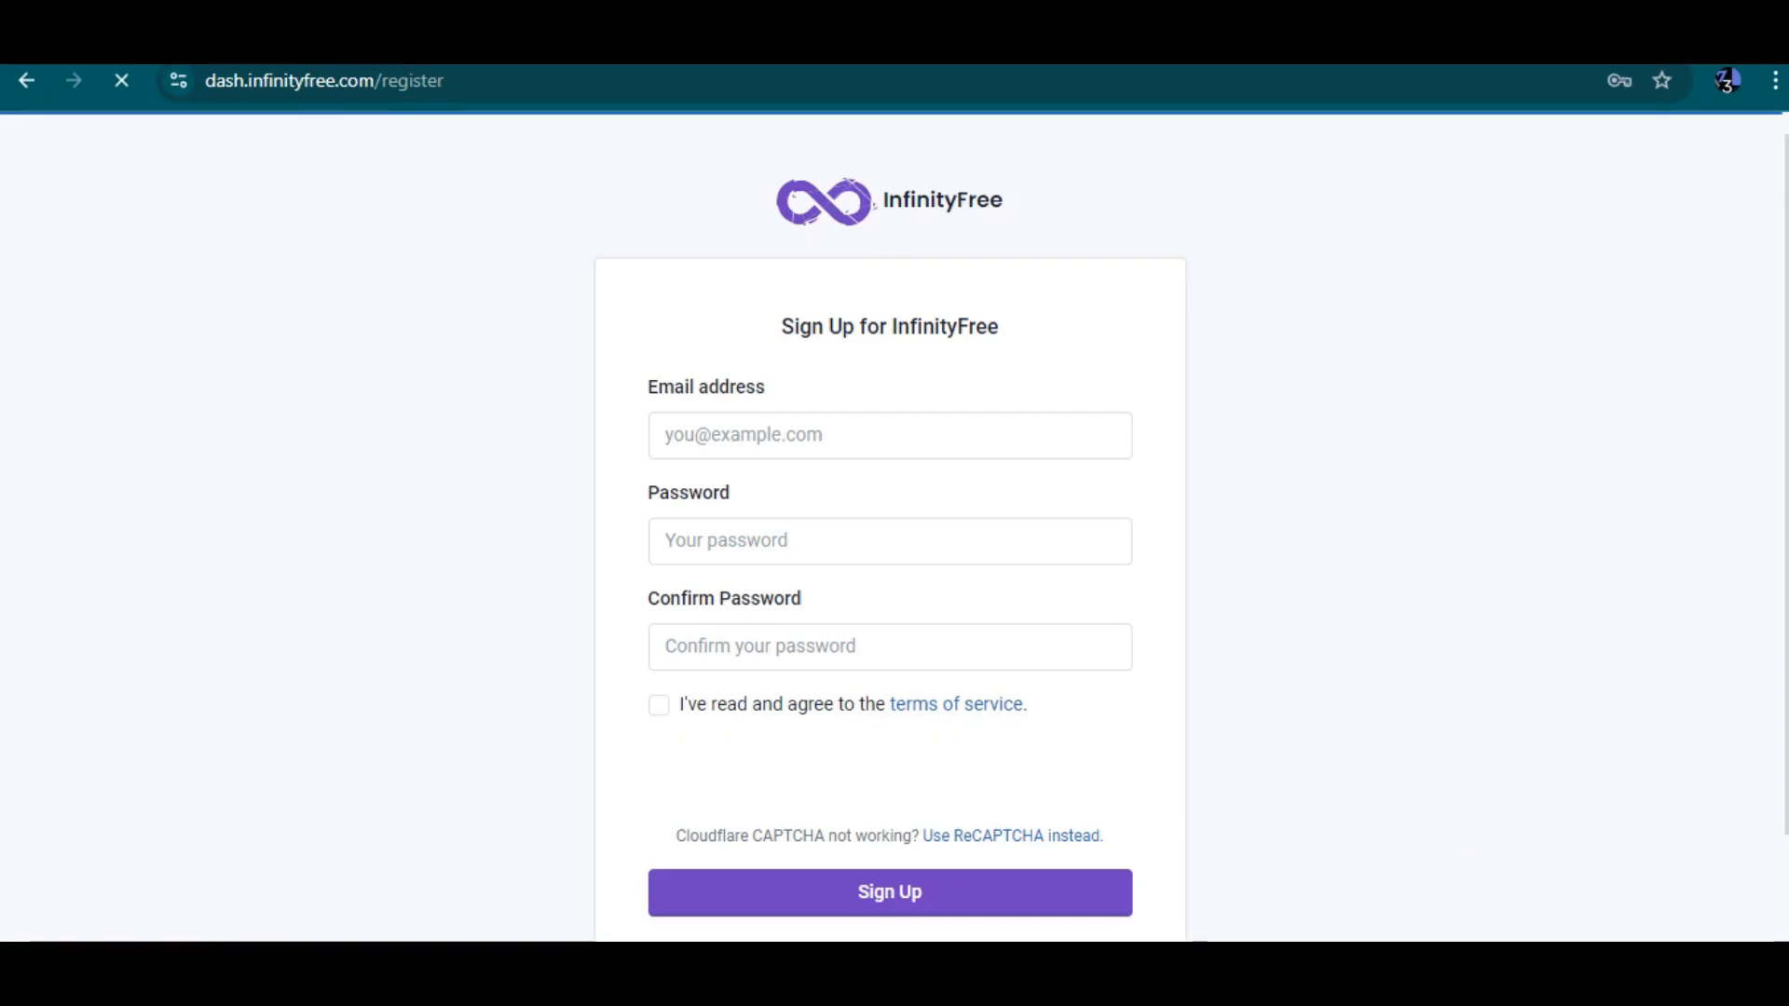
Enter the account e-mail address in the sign-up form
scroll(890, 526, down, 1)
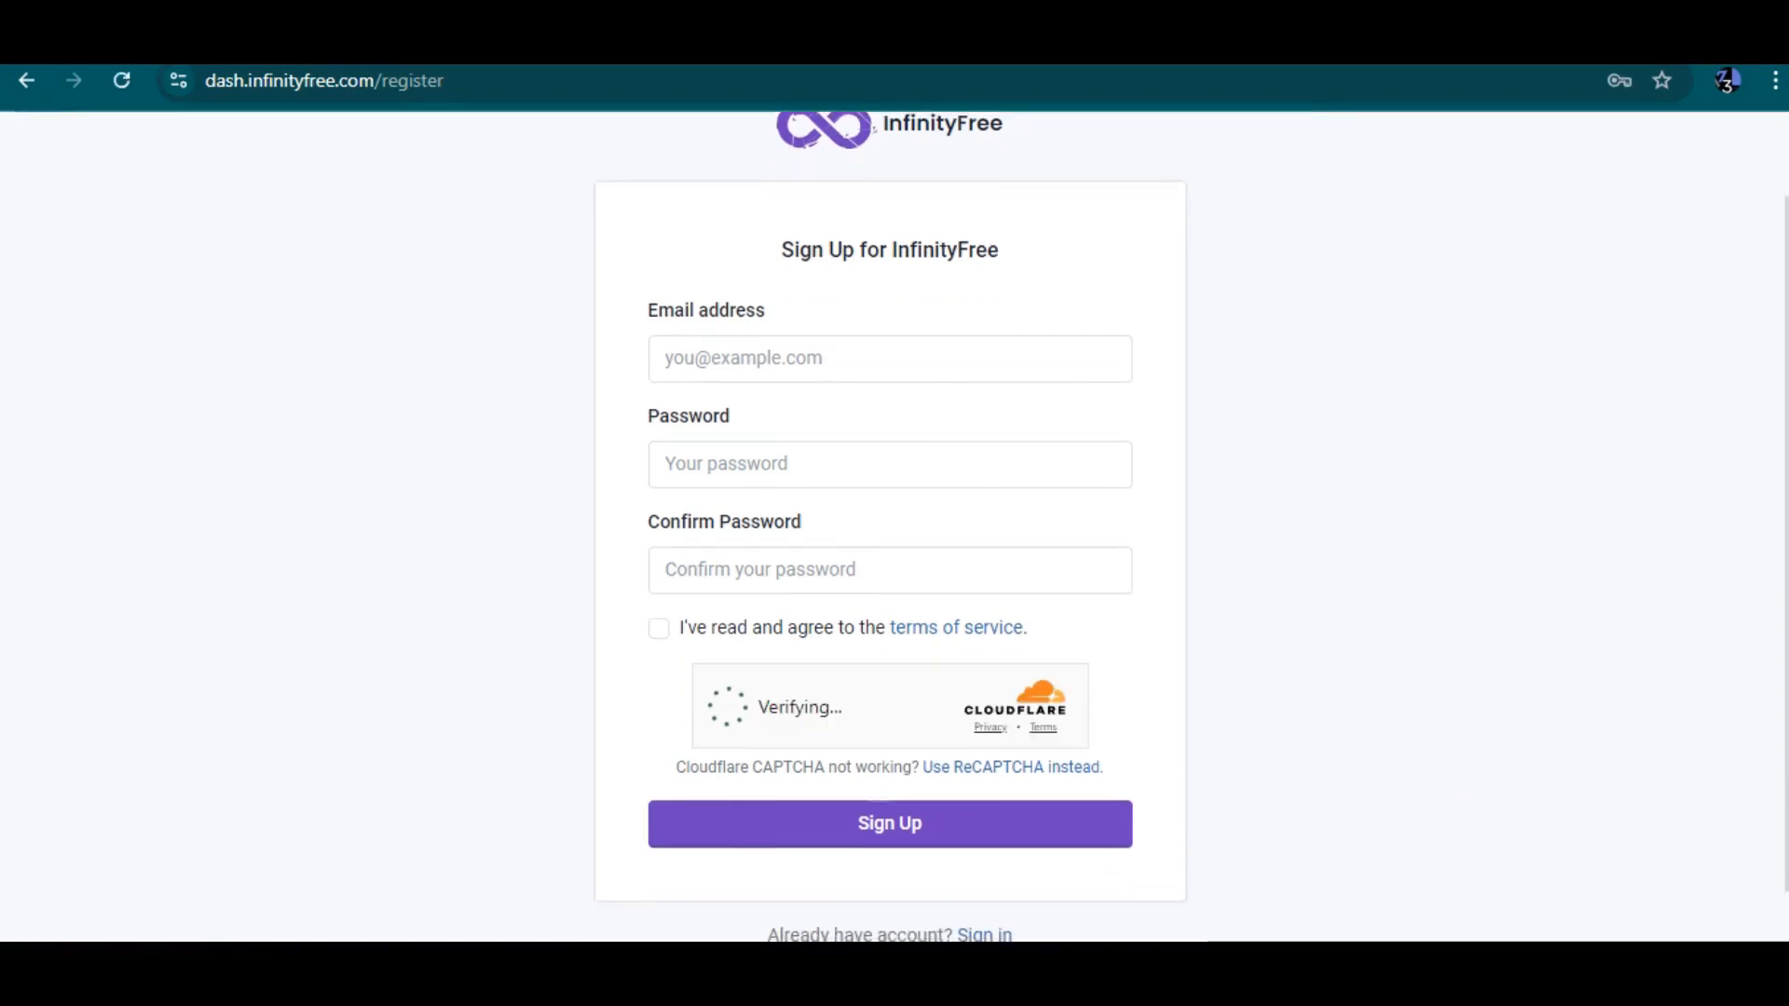
scroll(890, 526, up, 1)
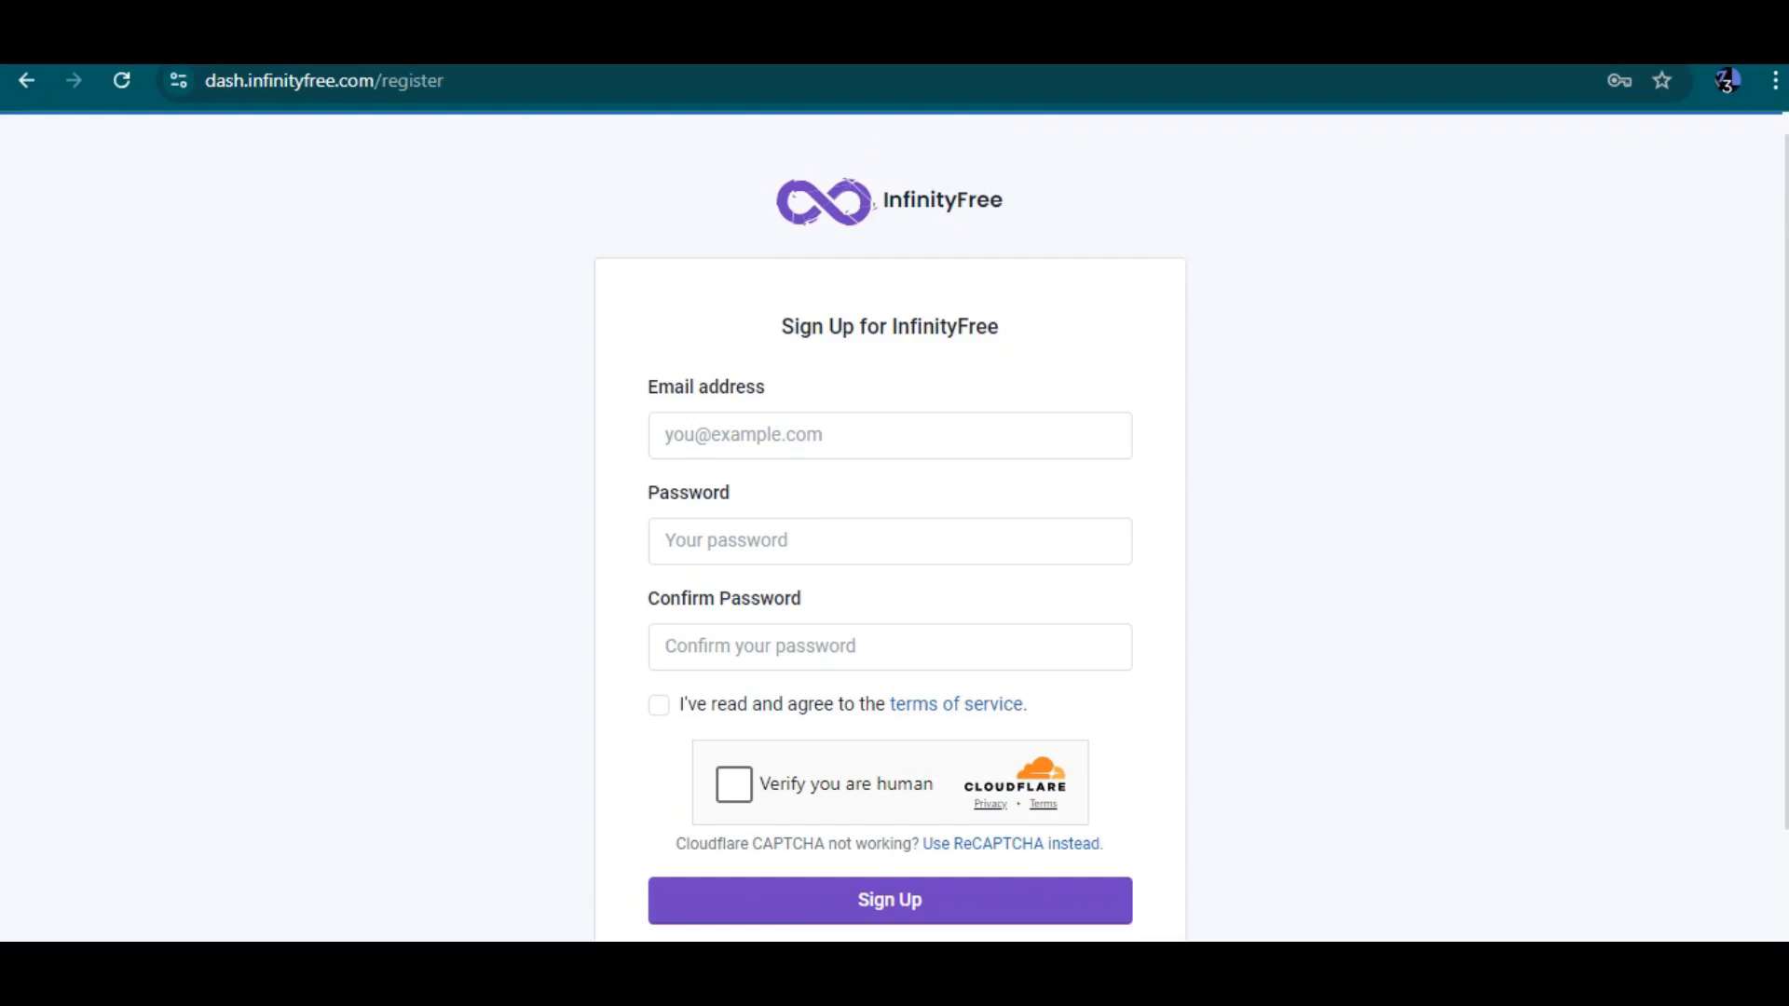
click(889, 436)
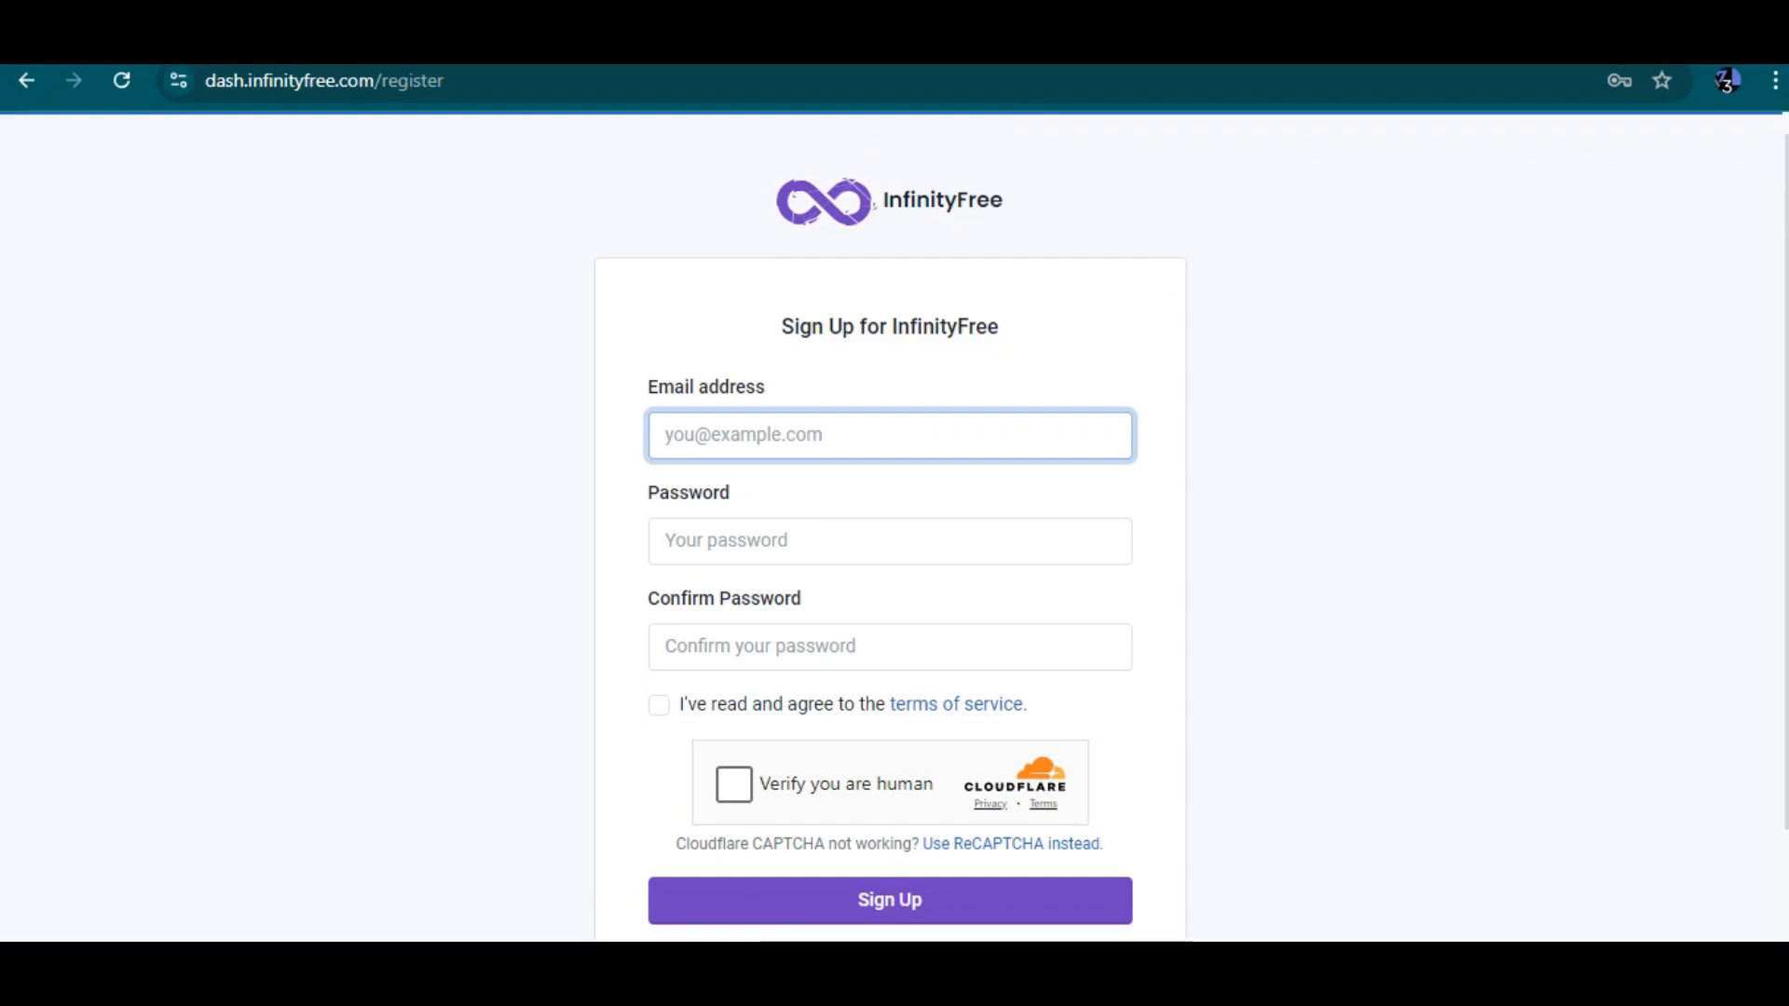
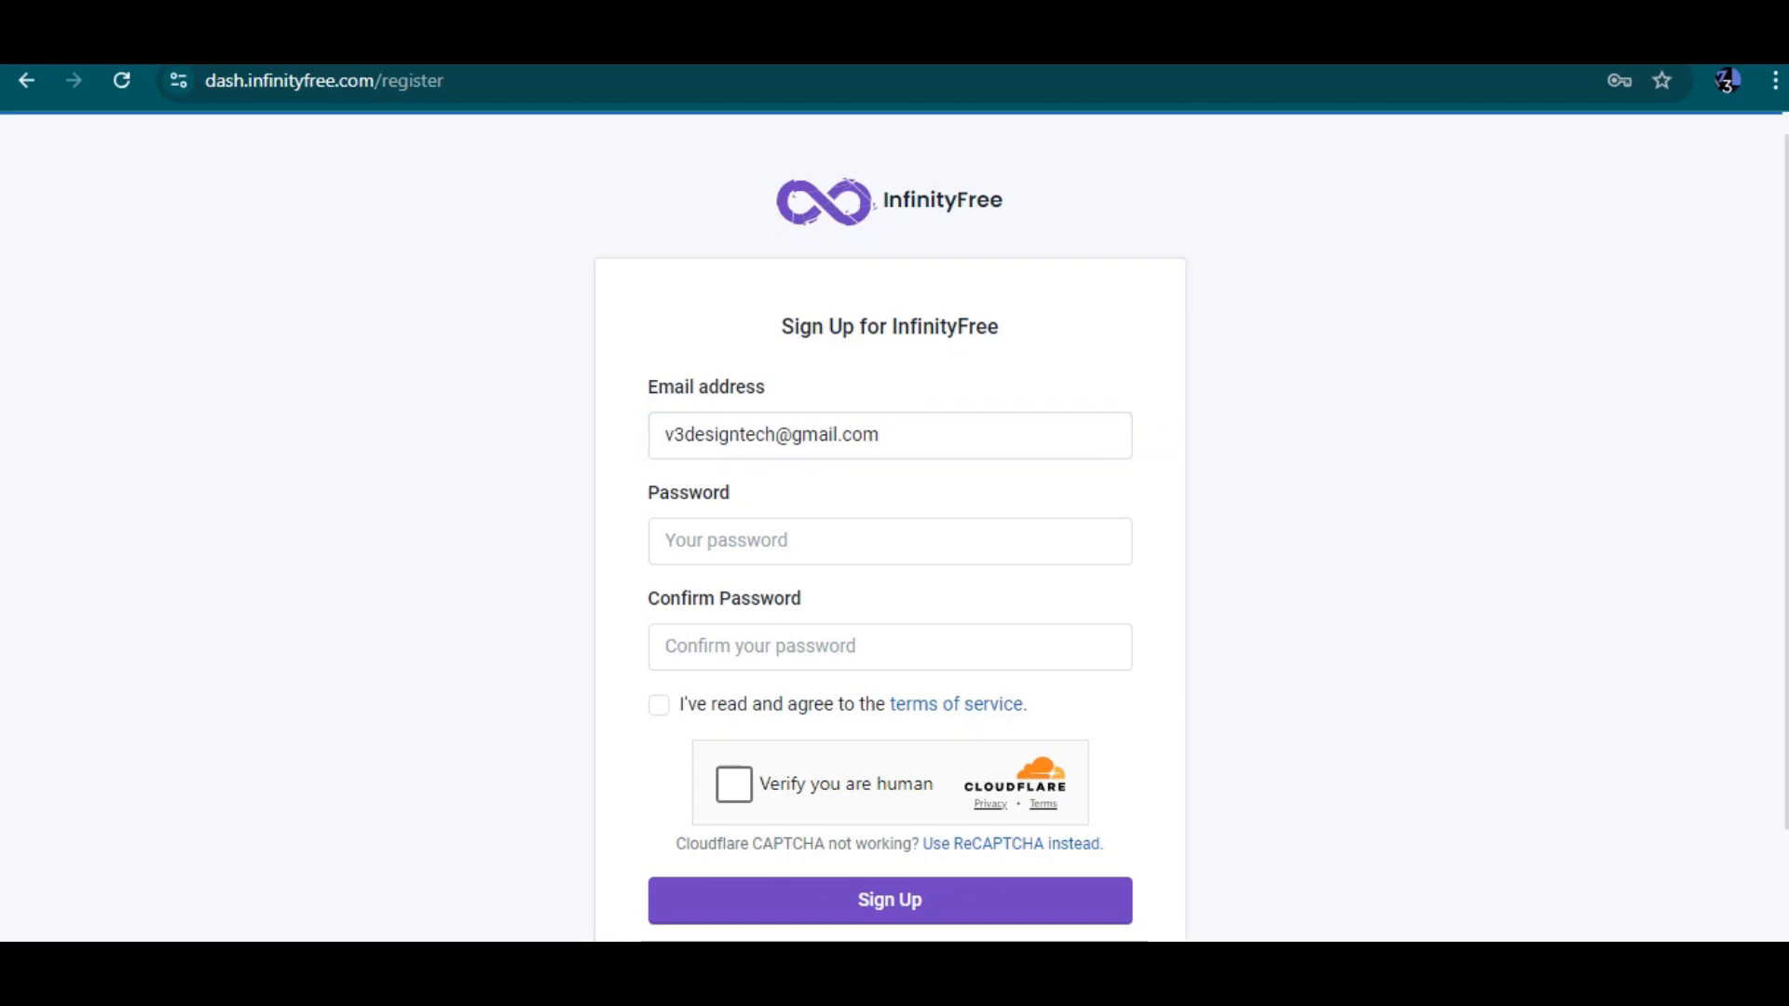
Paste a copied password into both the Password and Confirm Password fields
drag(885, 435, 661, 435)
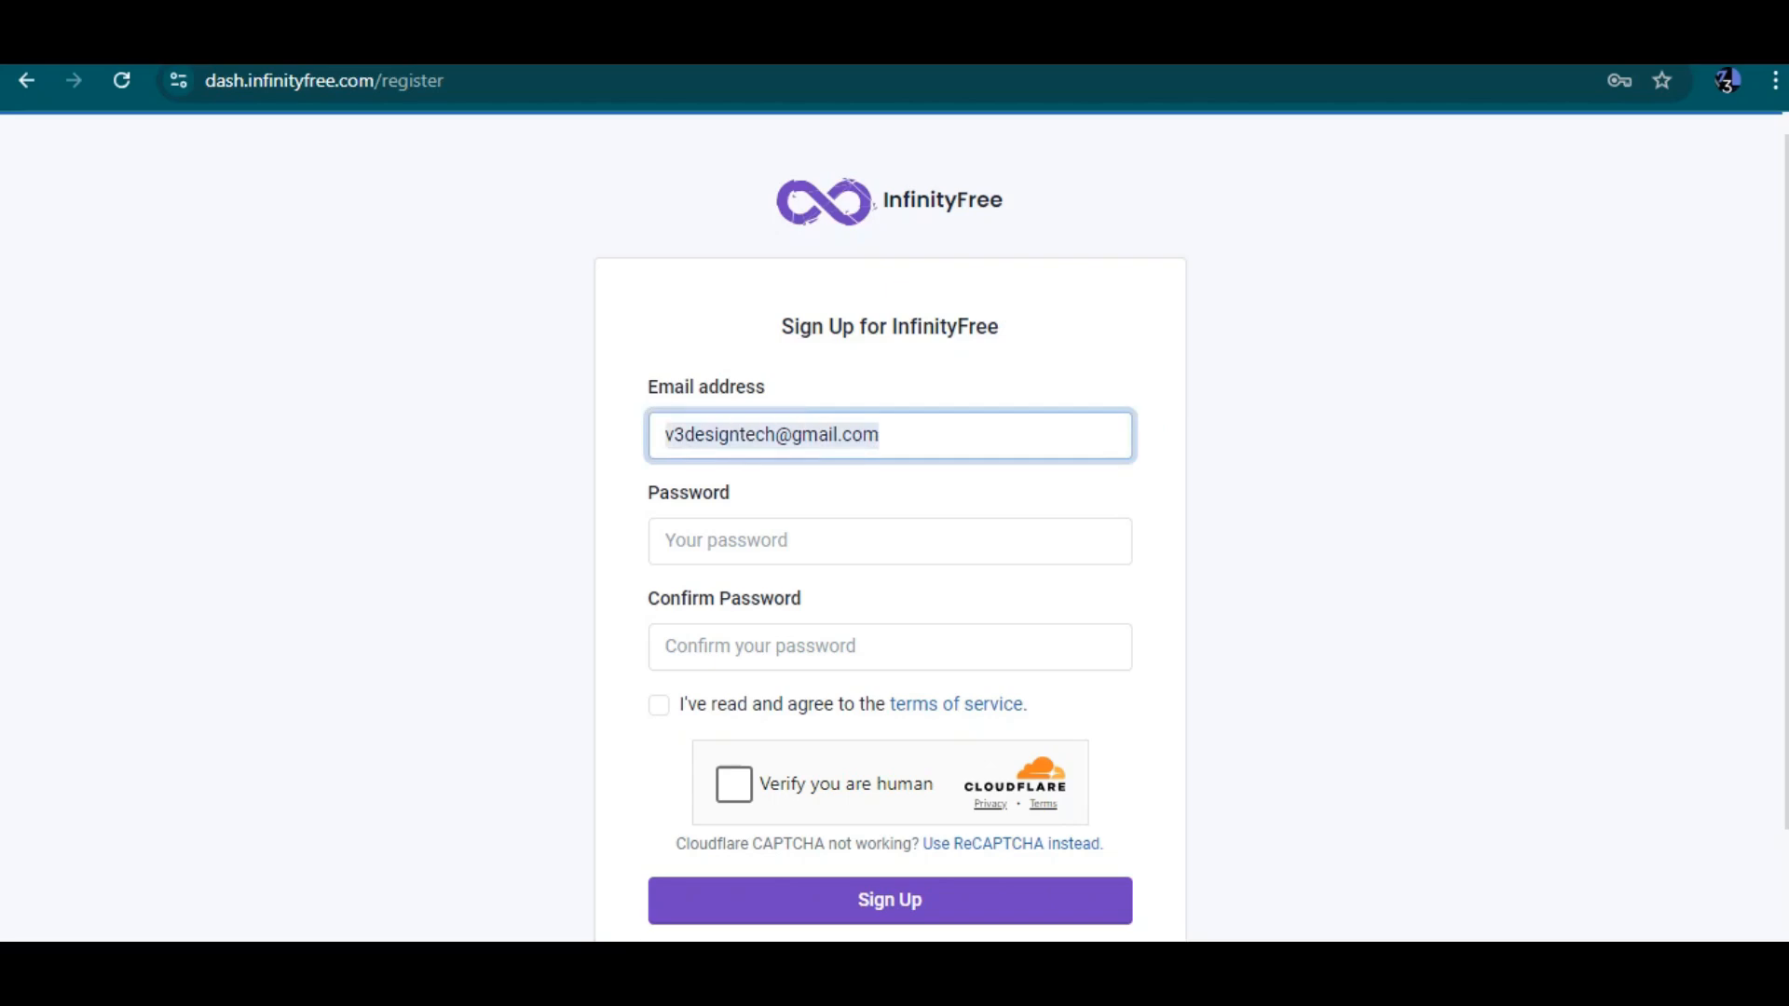
click(806, 541)
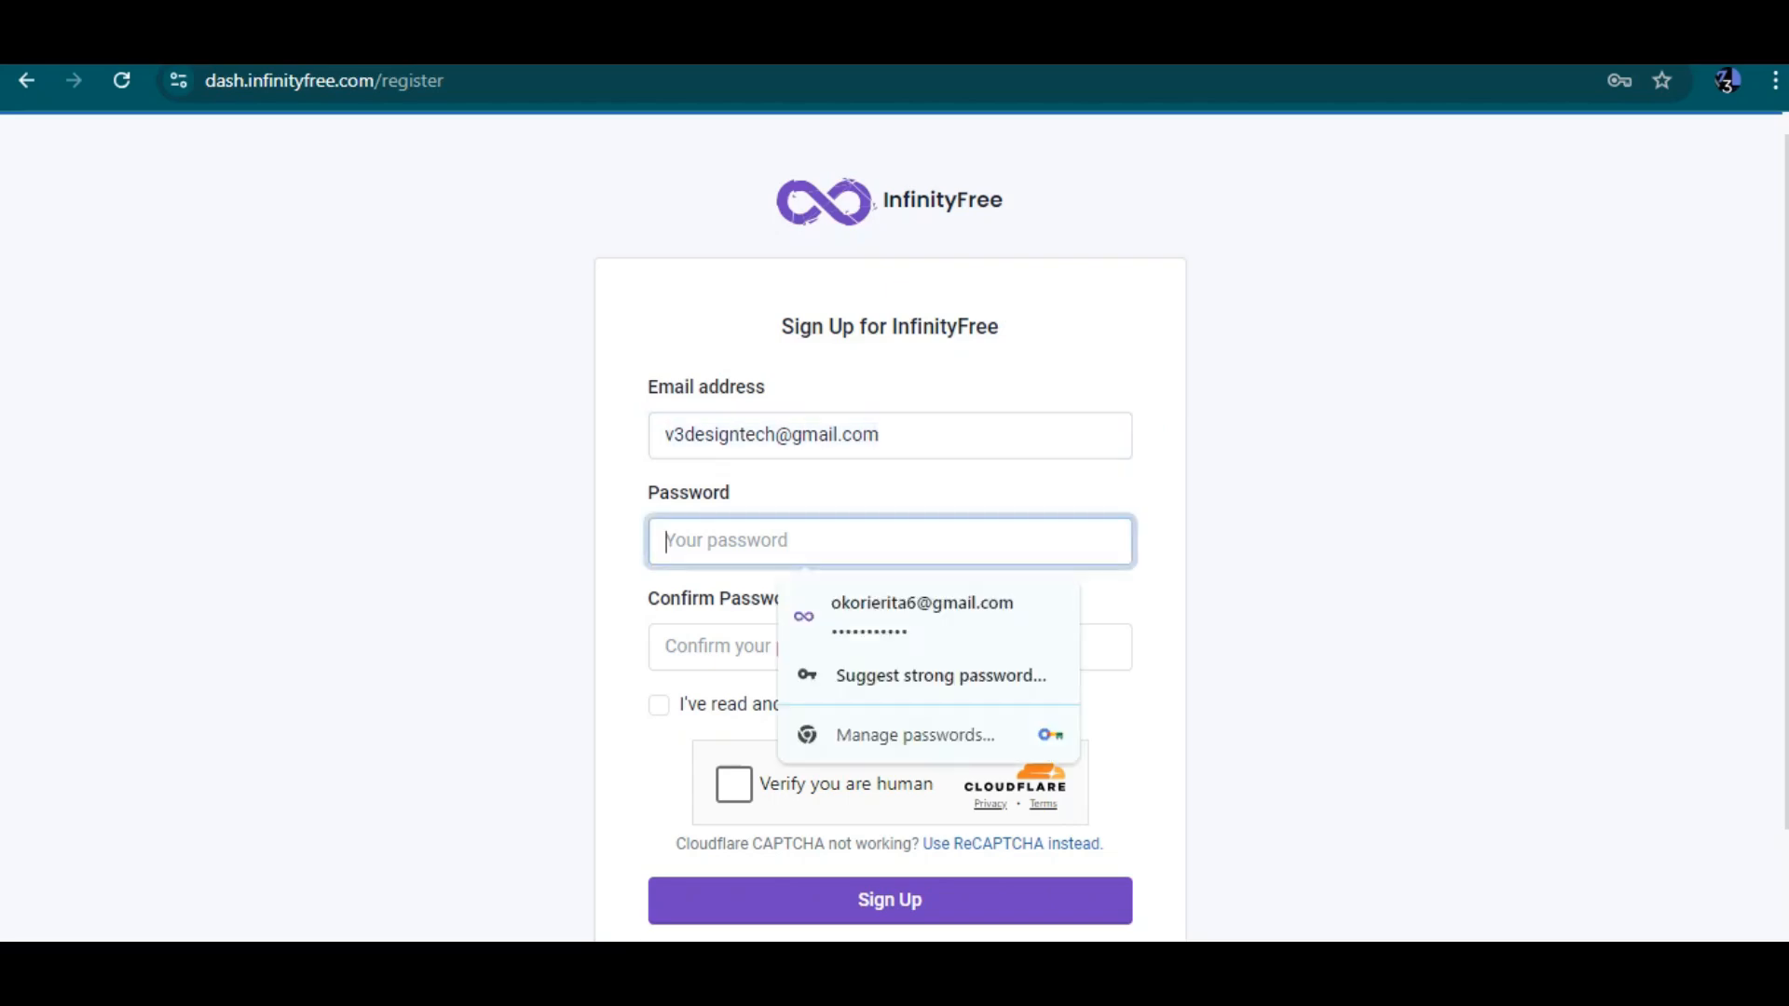
drag(881, 435, 776, 435)
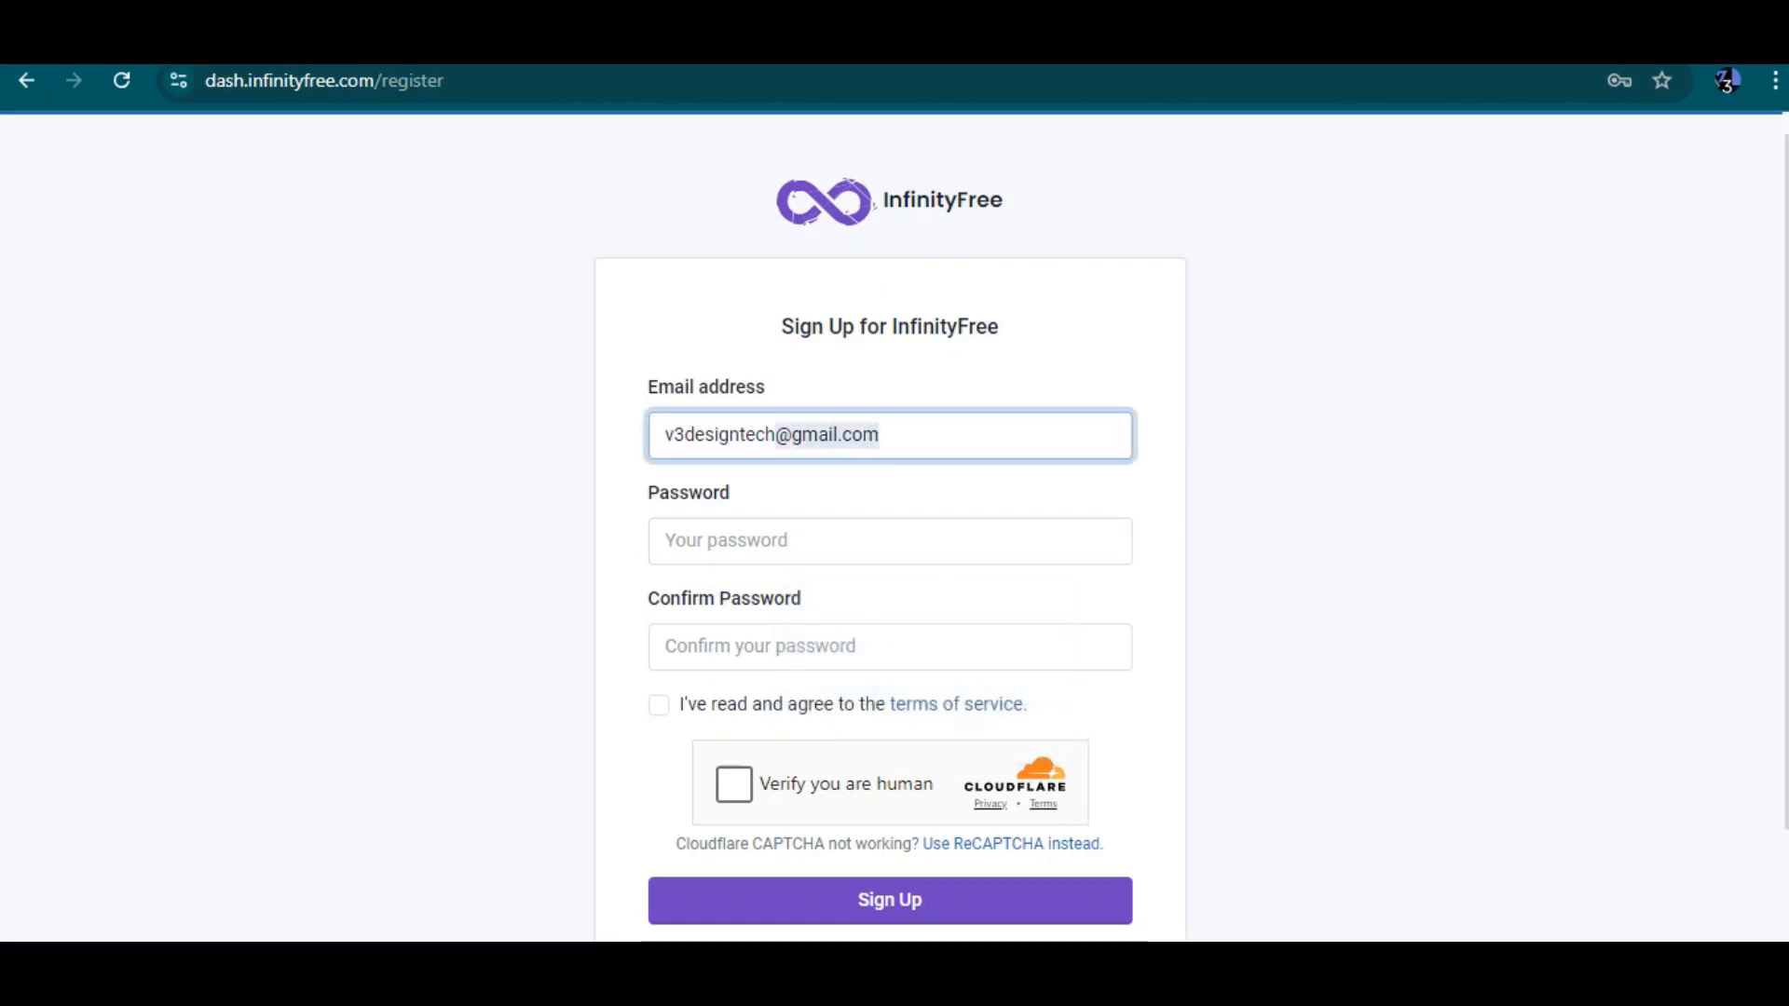
click(806, 540)
key(ctrl+v)
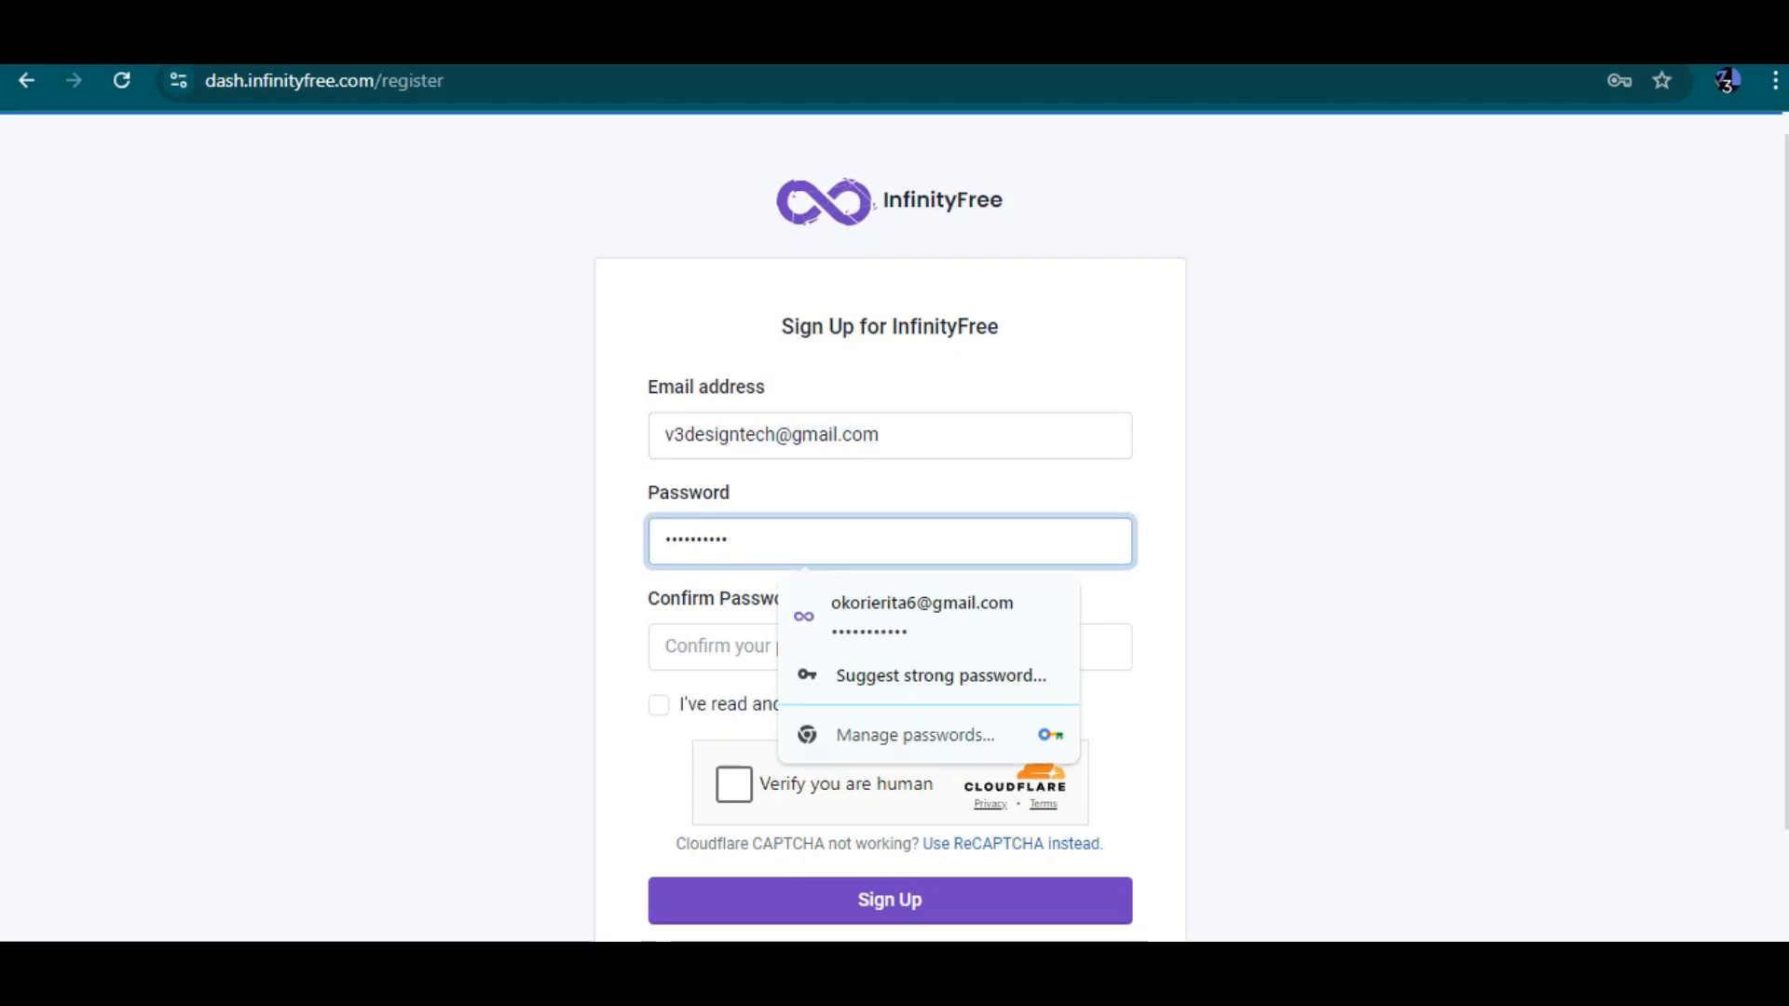
click(806, 647)
key(ctrl+v)
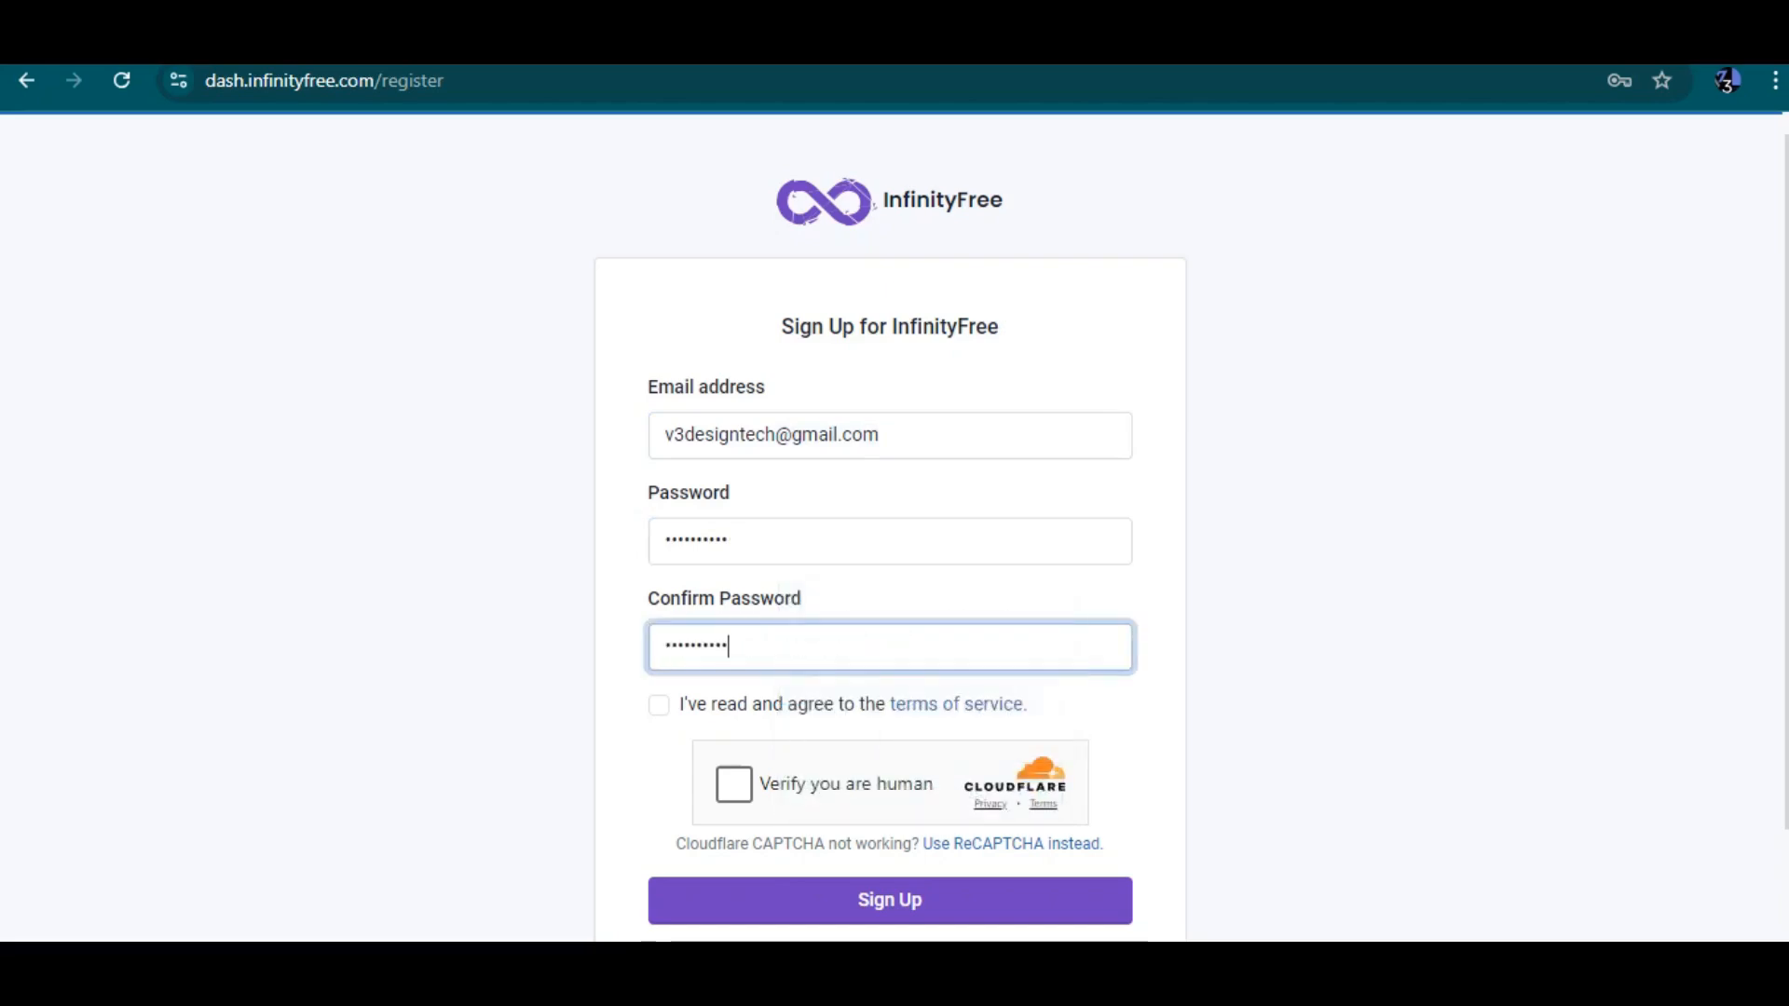
Try to submit the sign-up form after accepting the terms of service and completing the human verification
click(659, 706)
scroll(890, 526, down, 2)
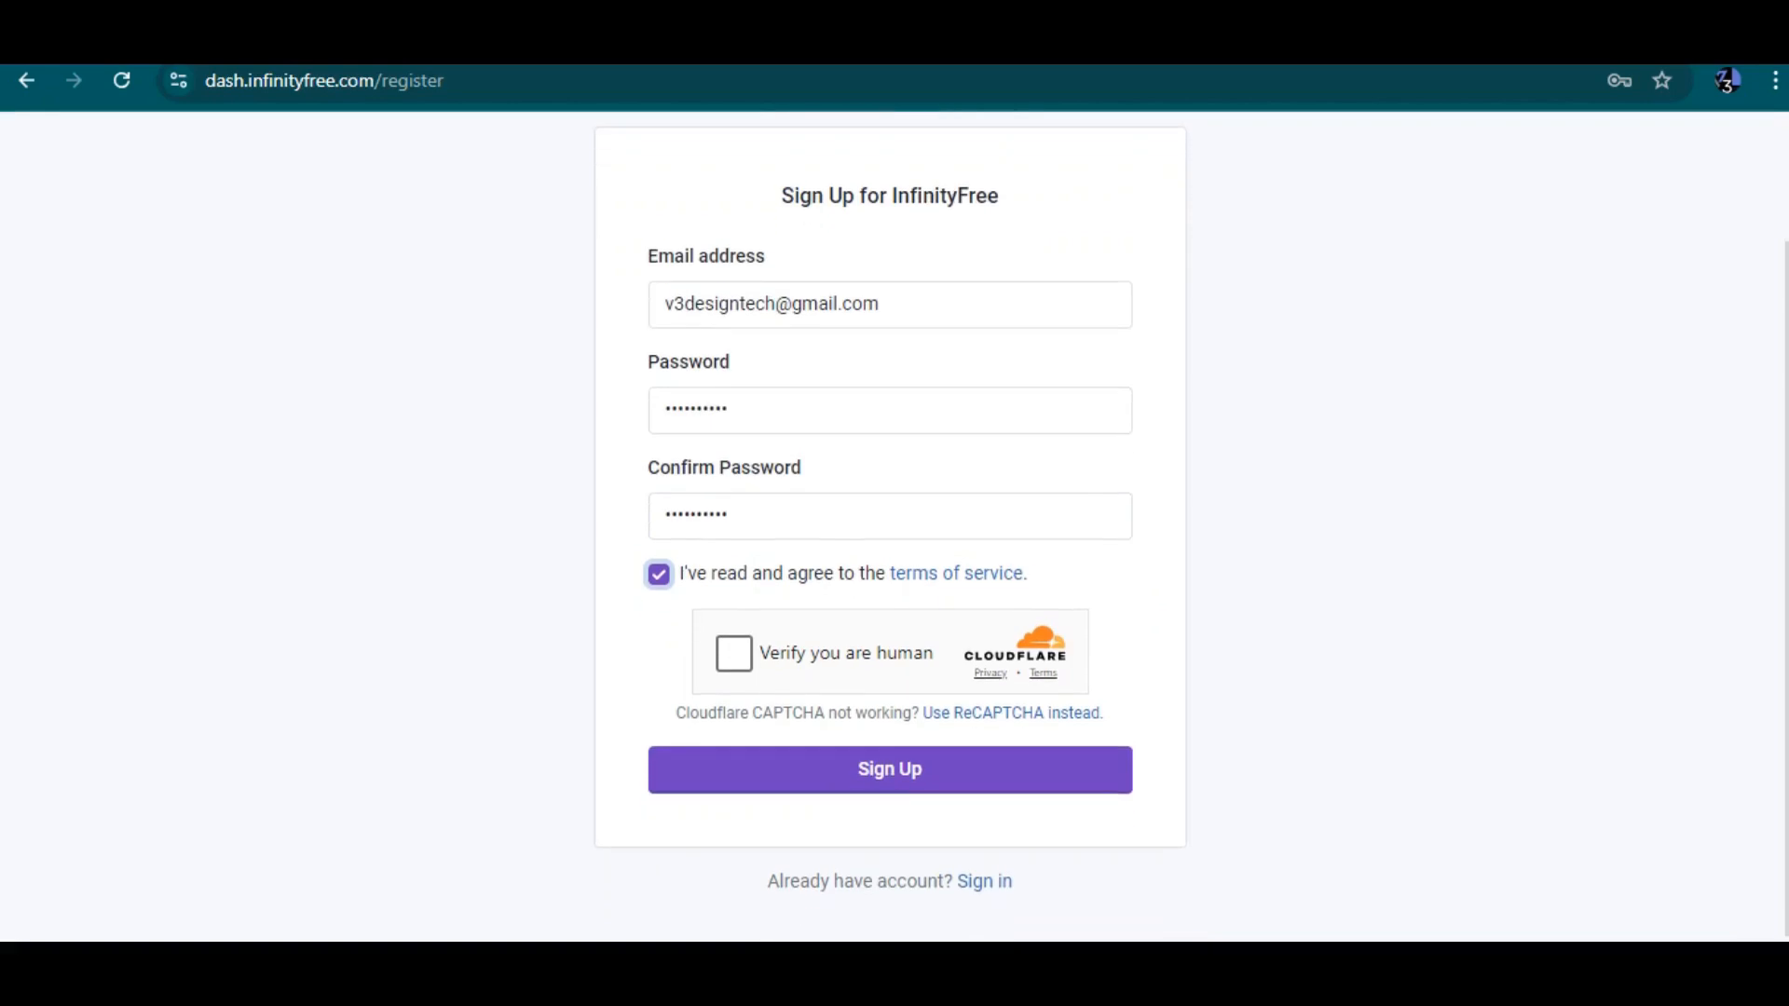
click(734, 653)
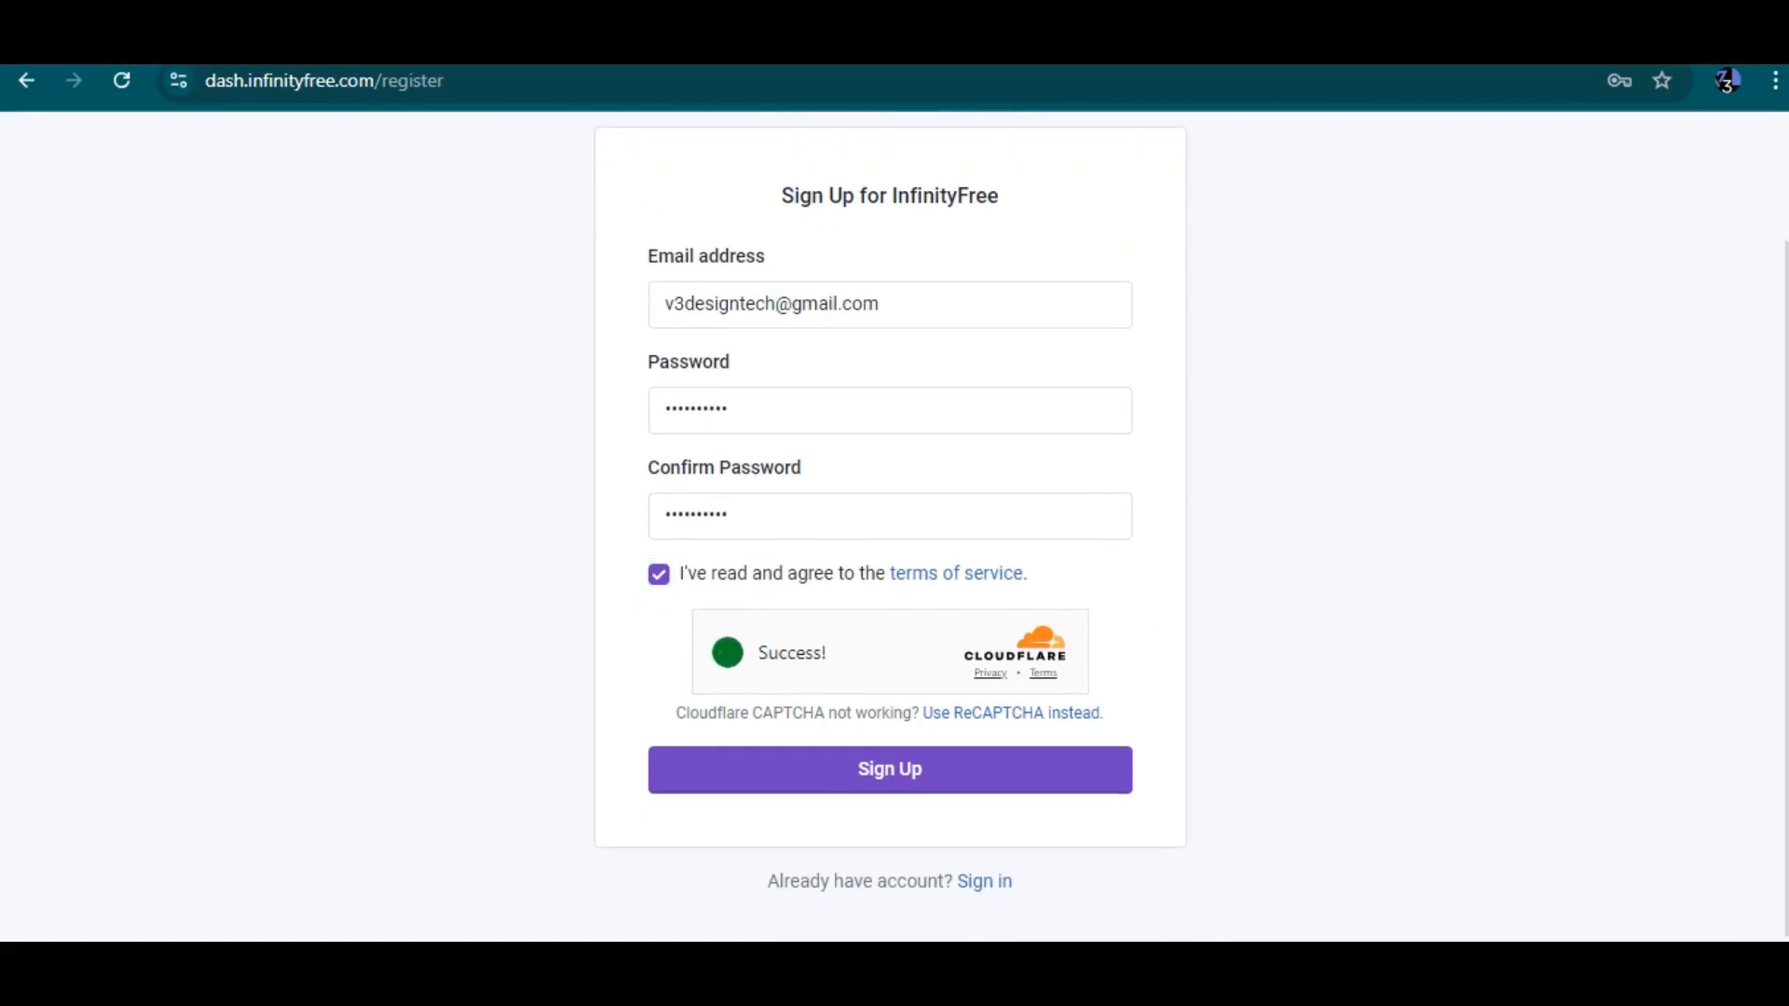
click(890, 770)
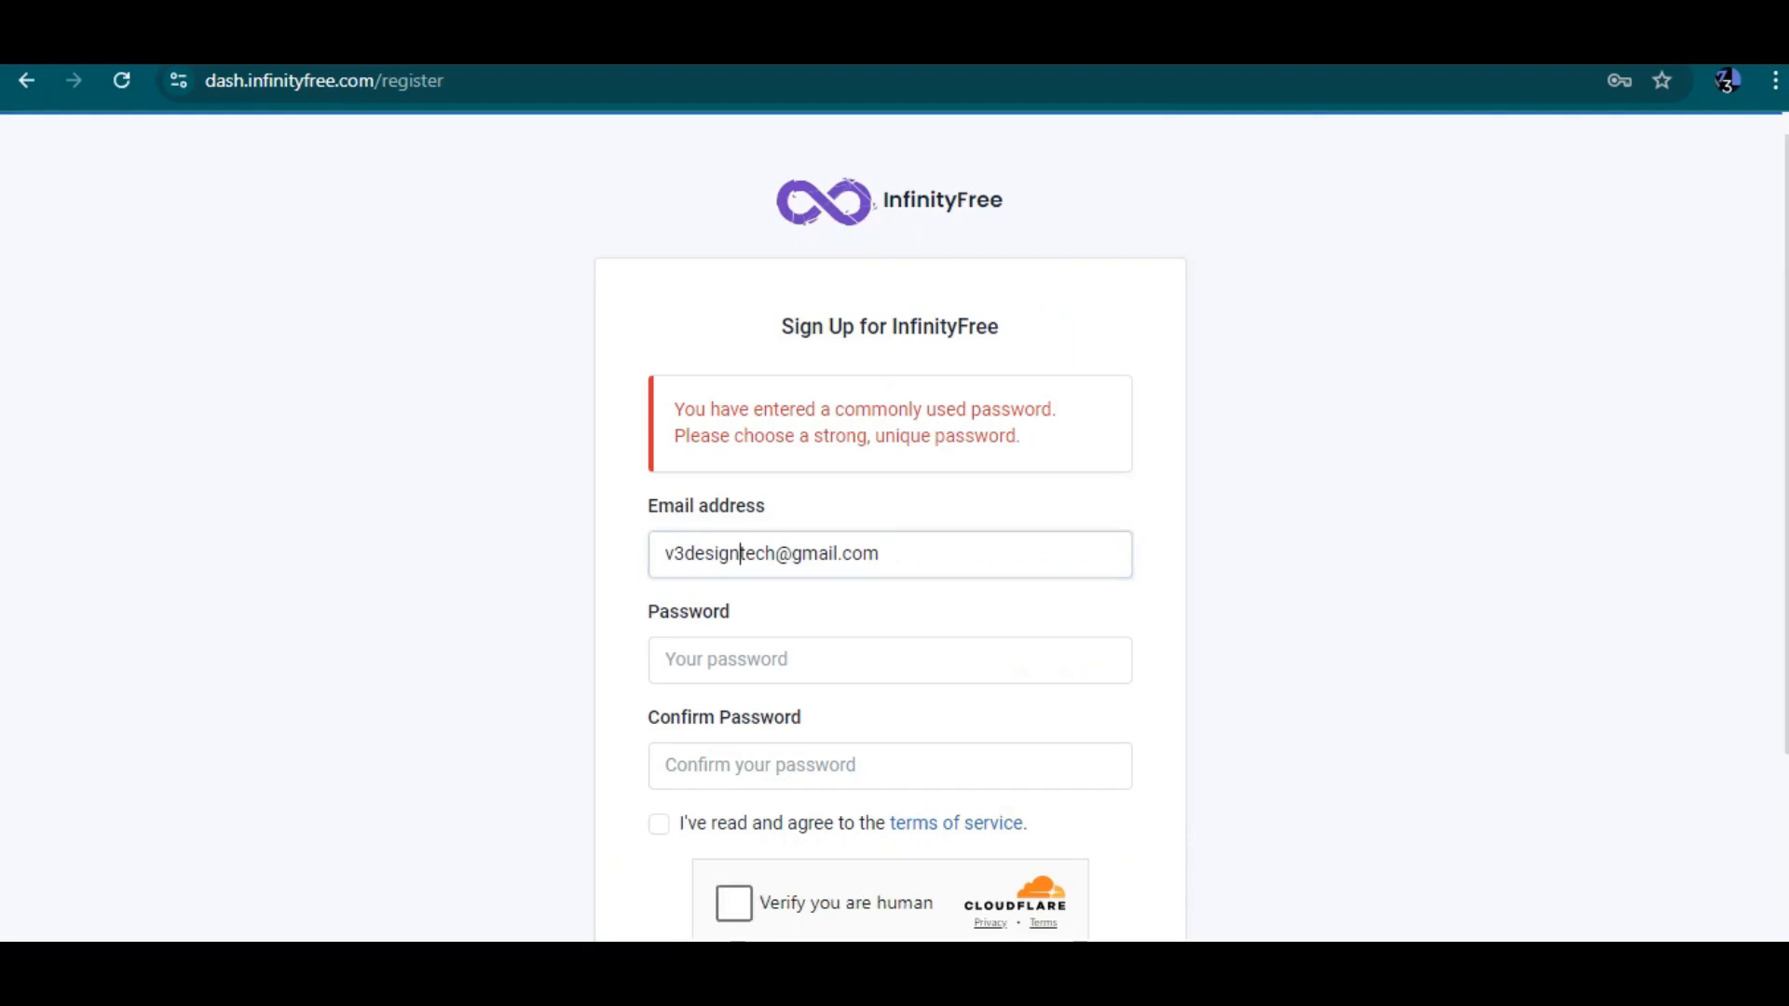
Paste a stronger password into both the Password and Confirm Password fields
drag(740, 553, 879, 553)
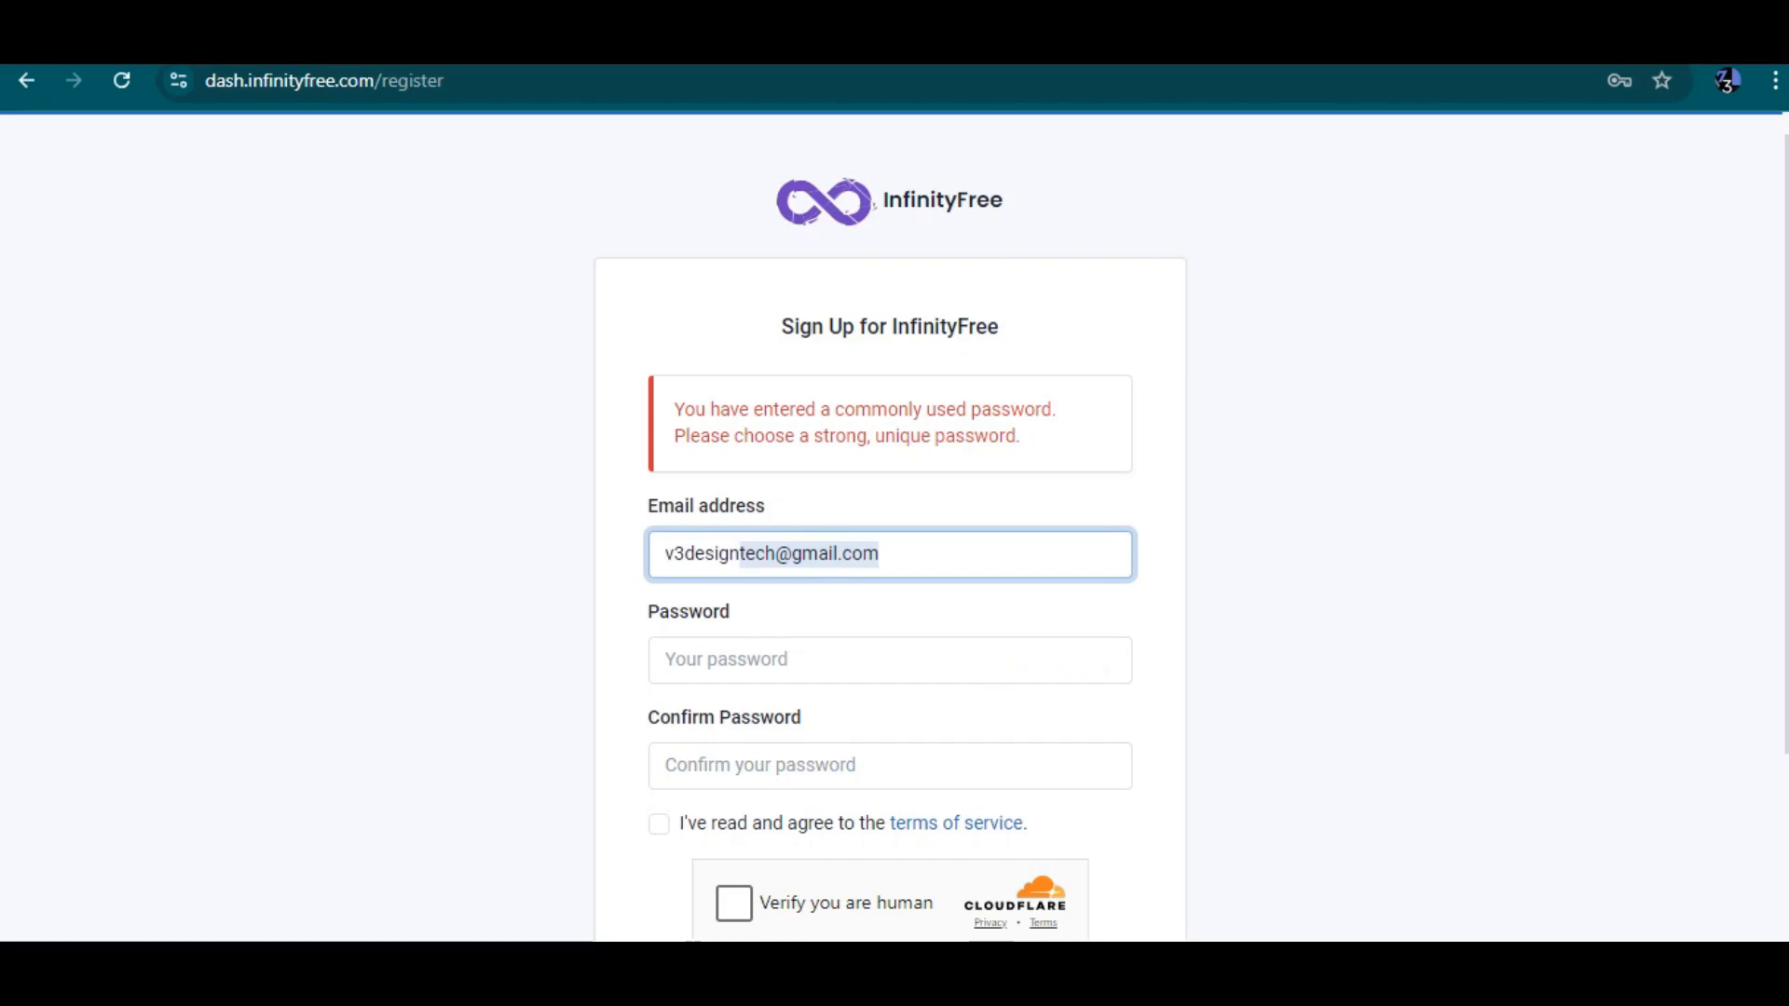
click(806, 659)
key(ctrl+v)
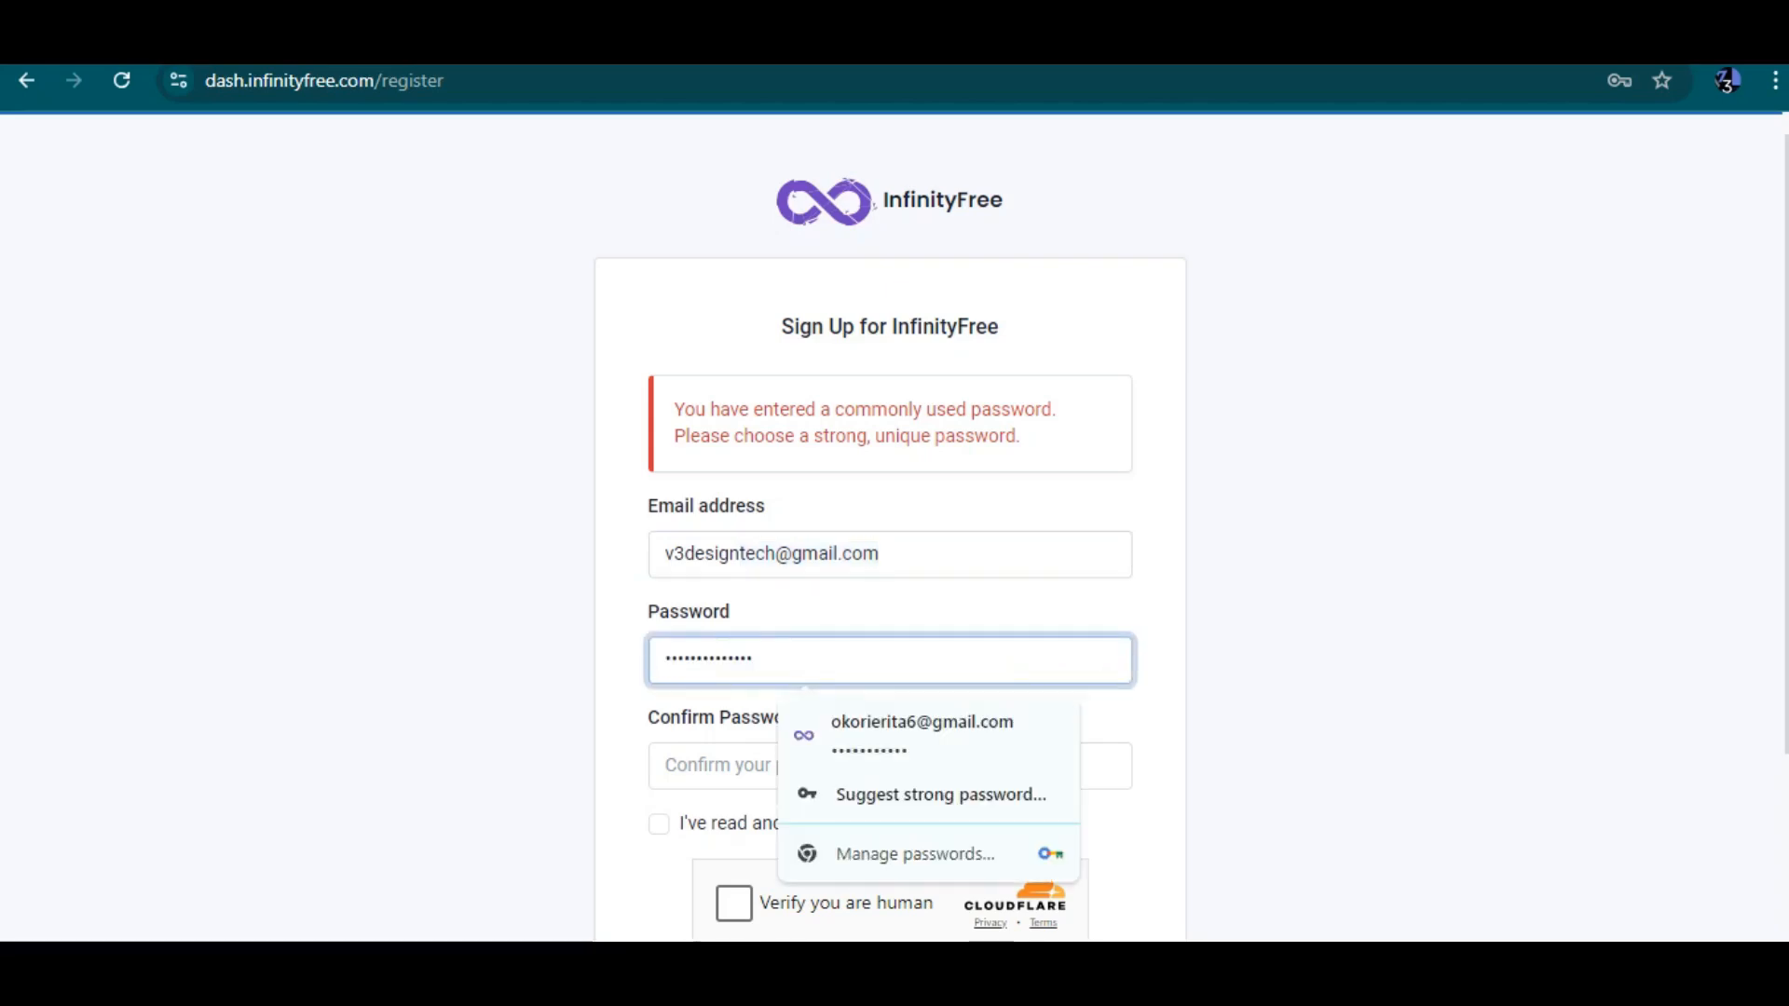
click(806, 766)
key(ctrl+v)
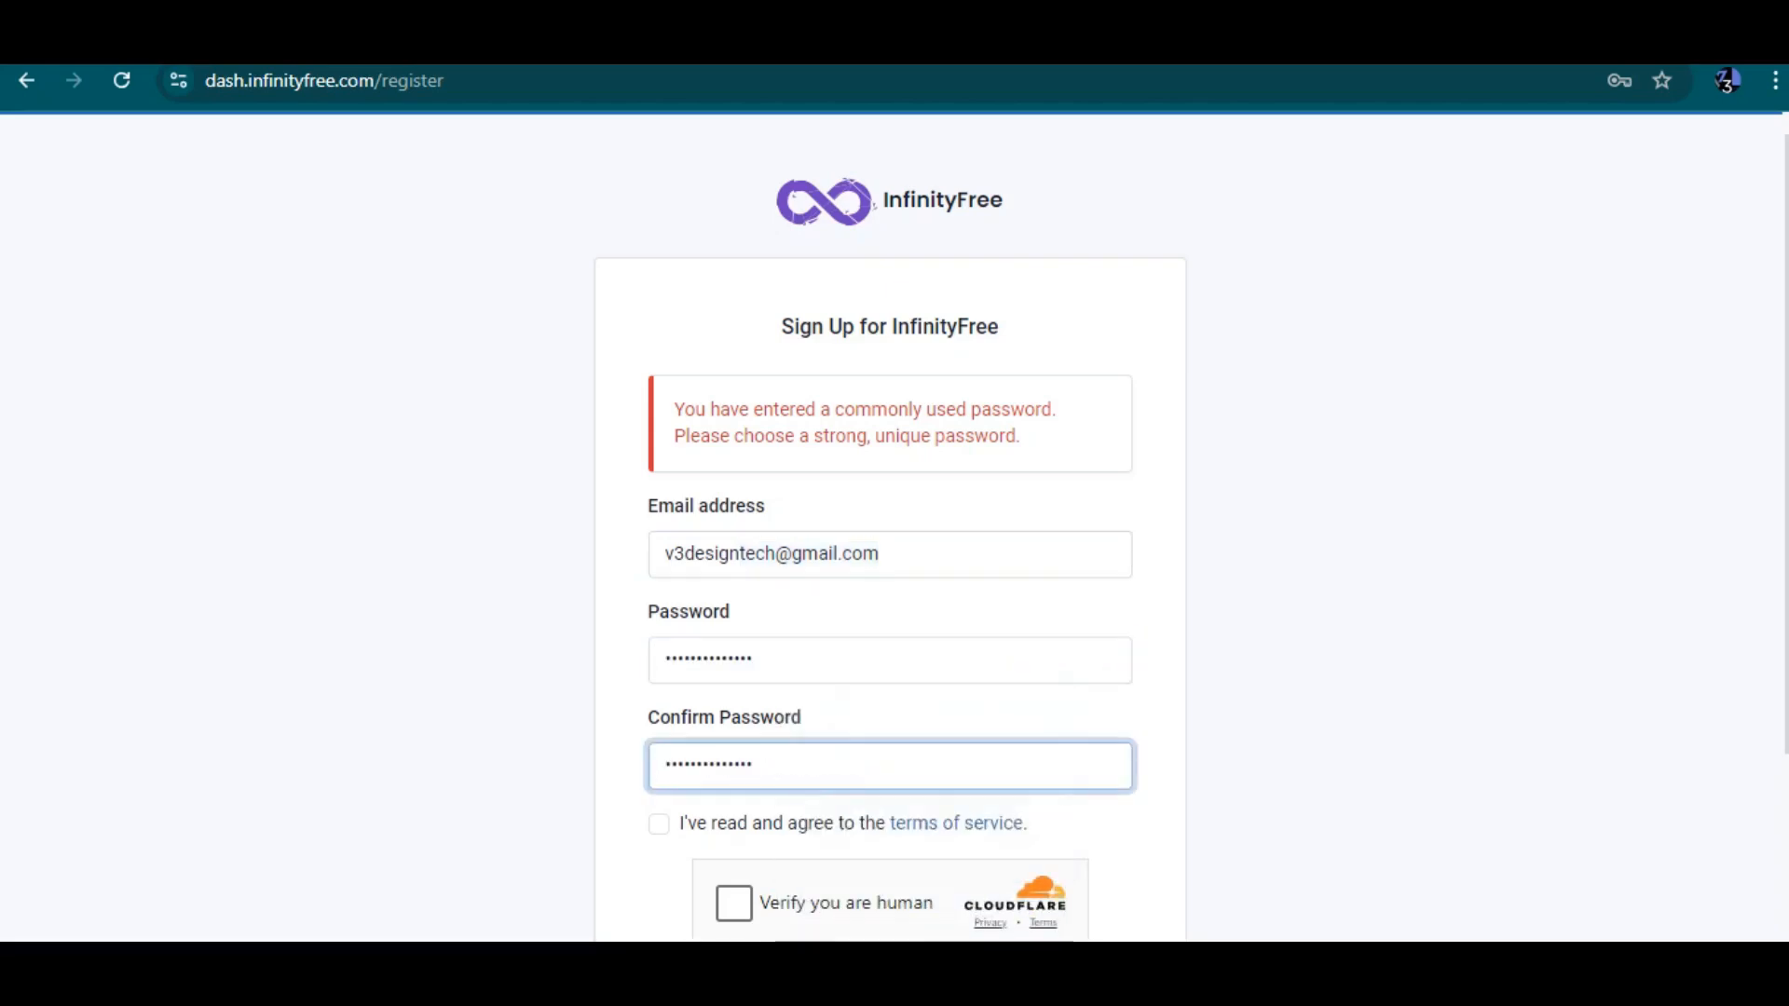
Accept the terms of service, complete the human verification and submit the sign-up form
click(659, 824)
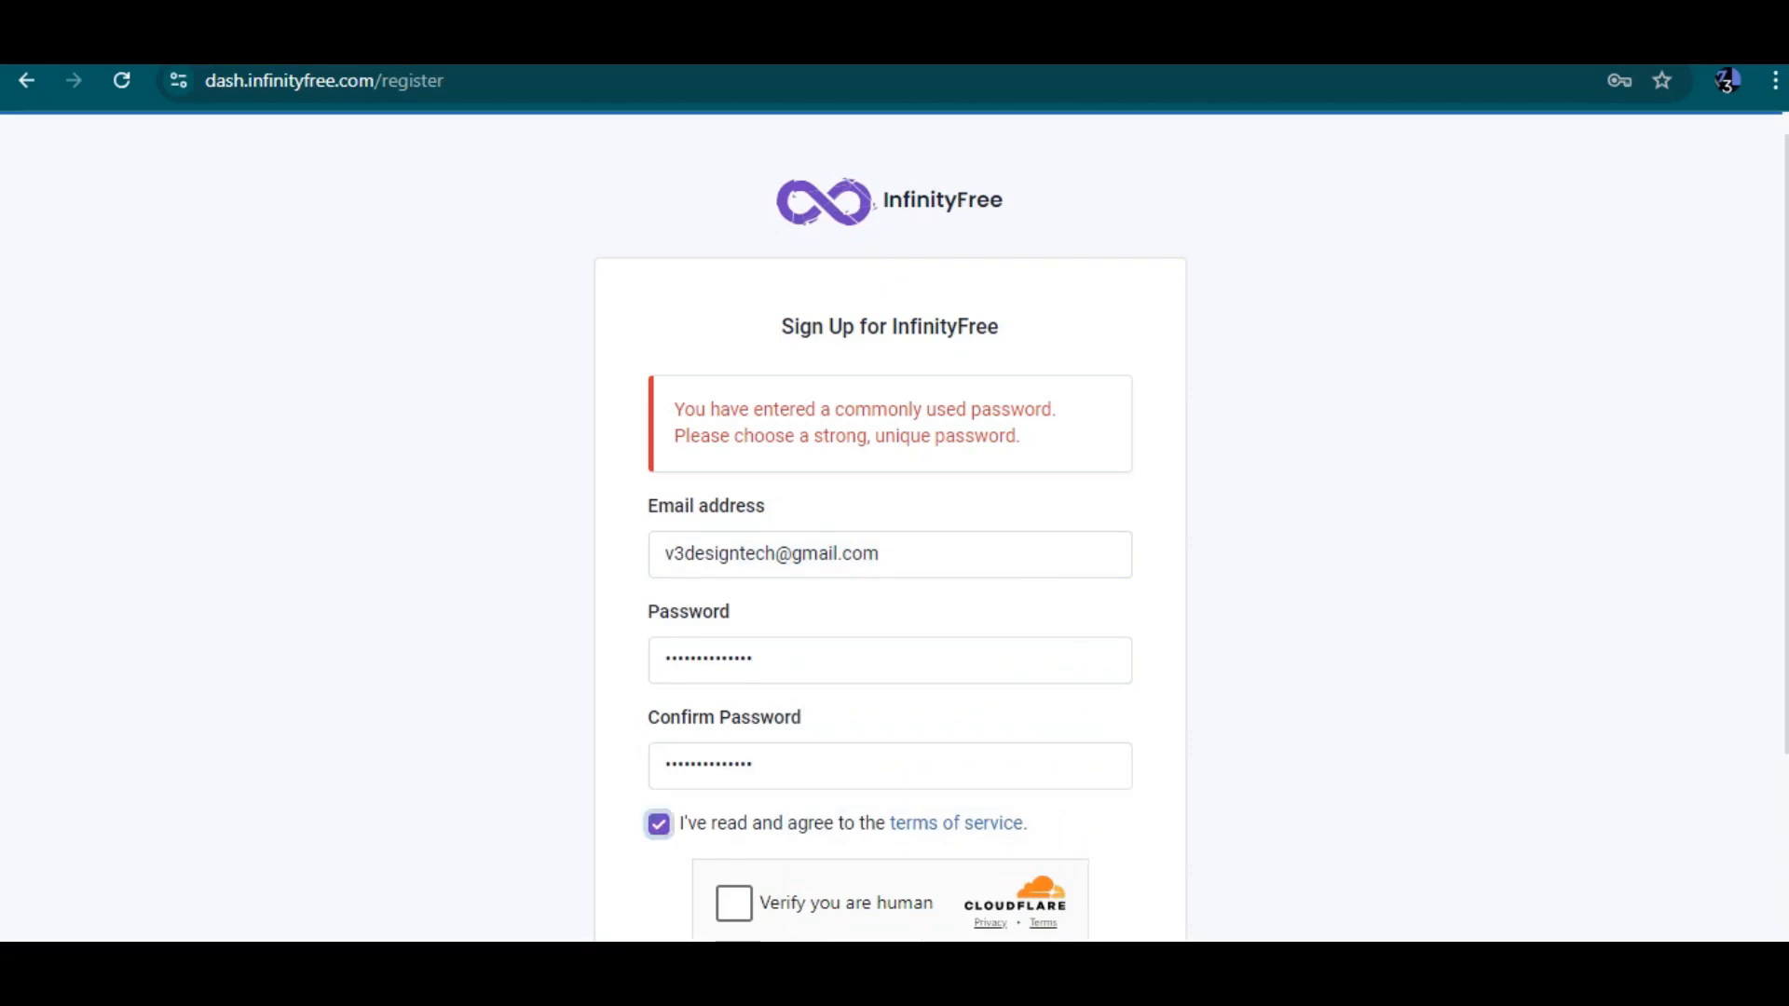
click(734, 904)
scroll(734, 904, down, 3)
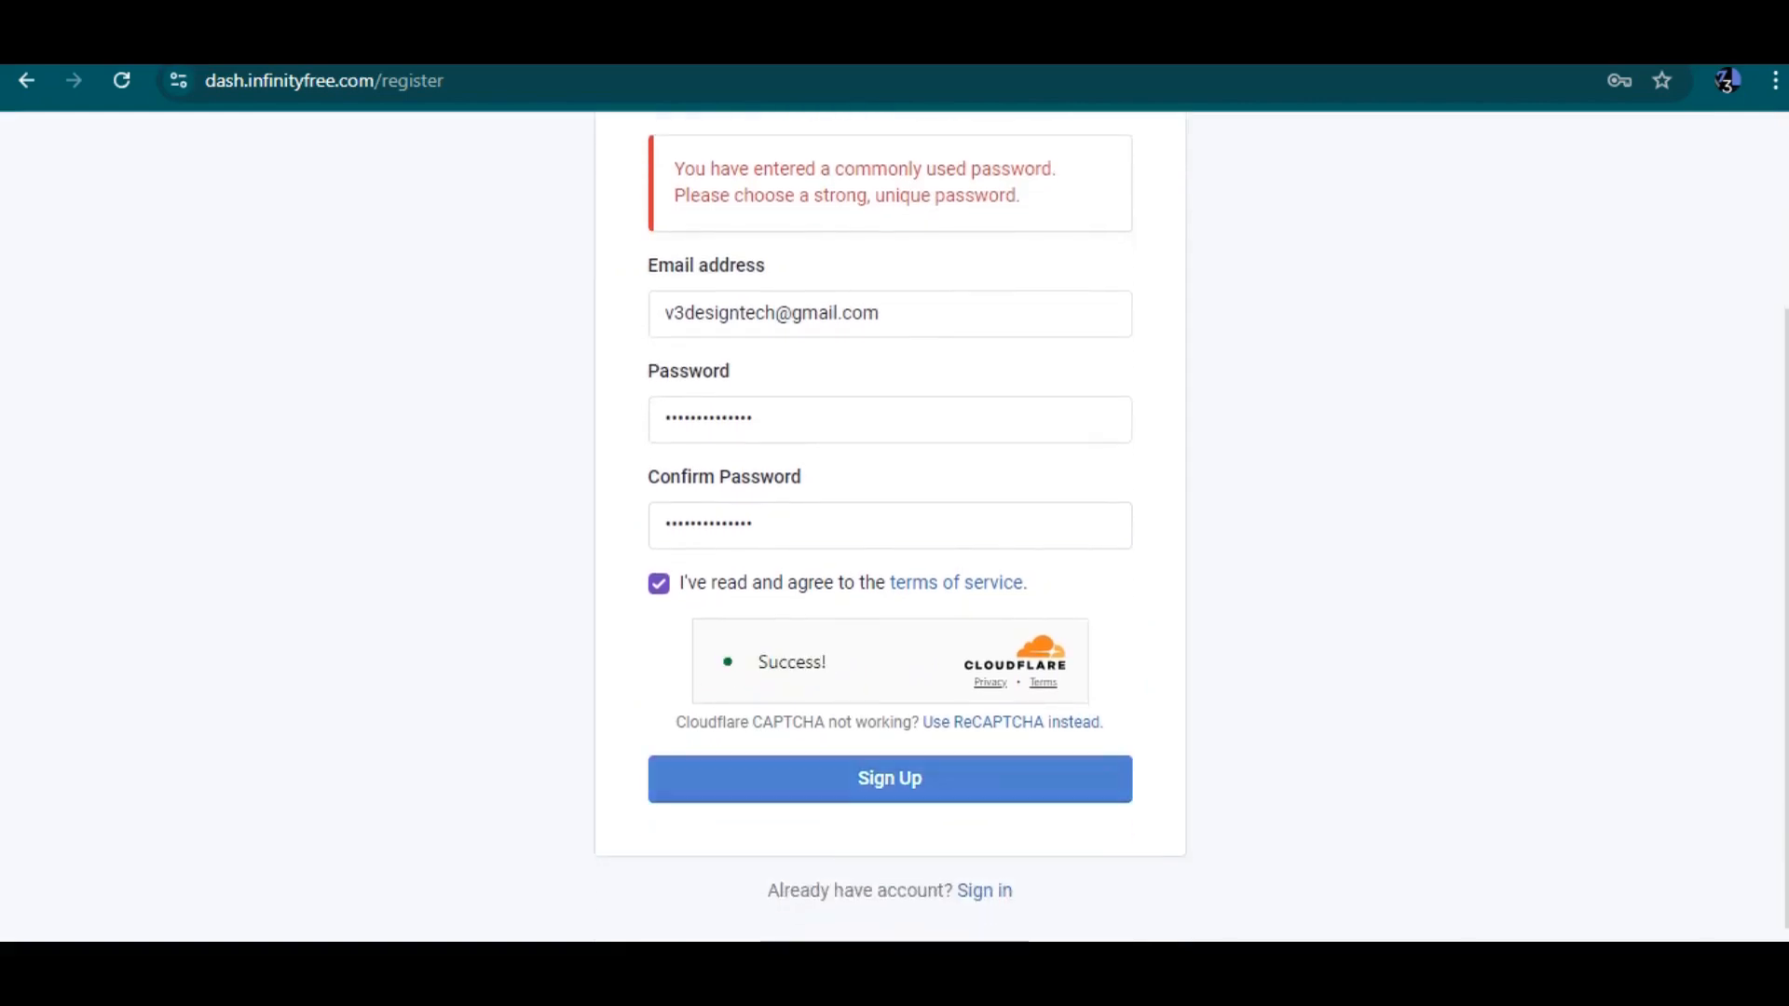
click(890, 779)
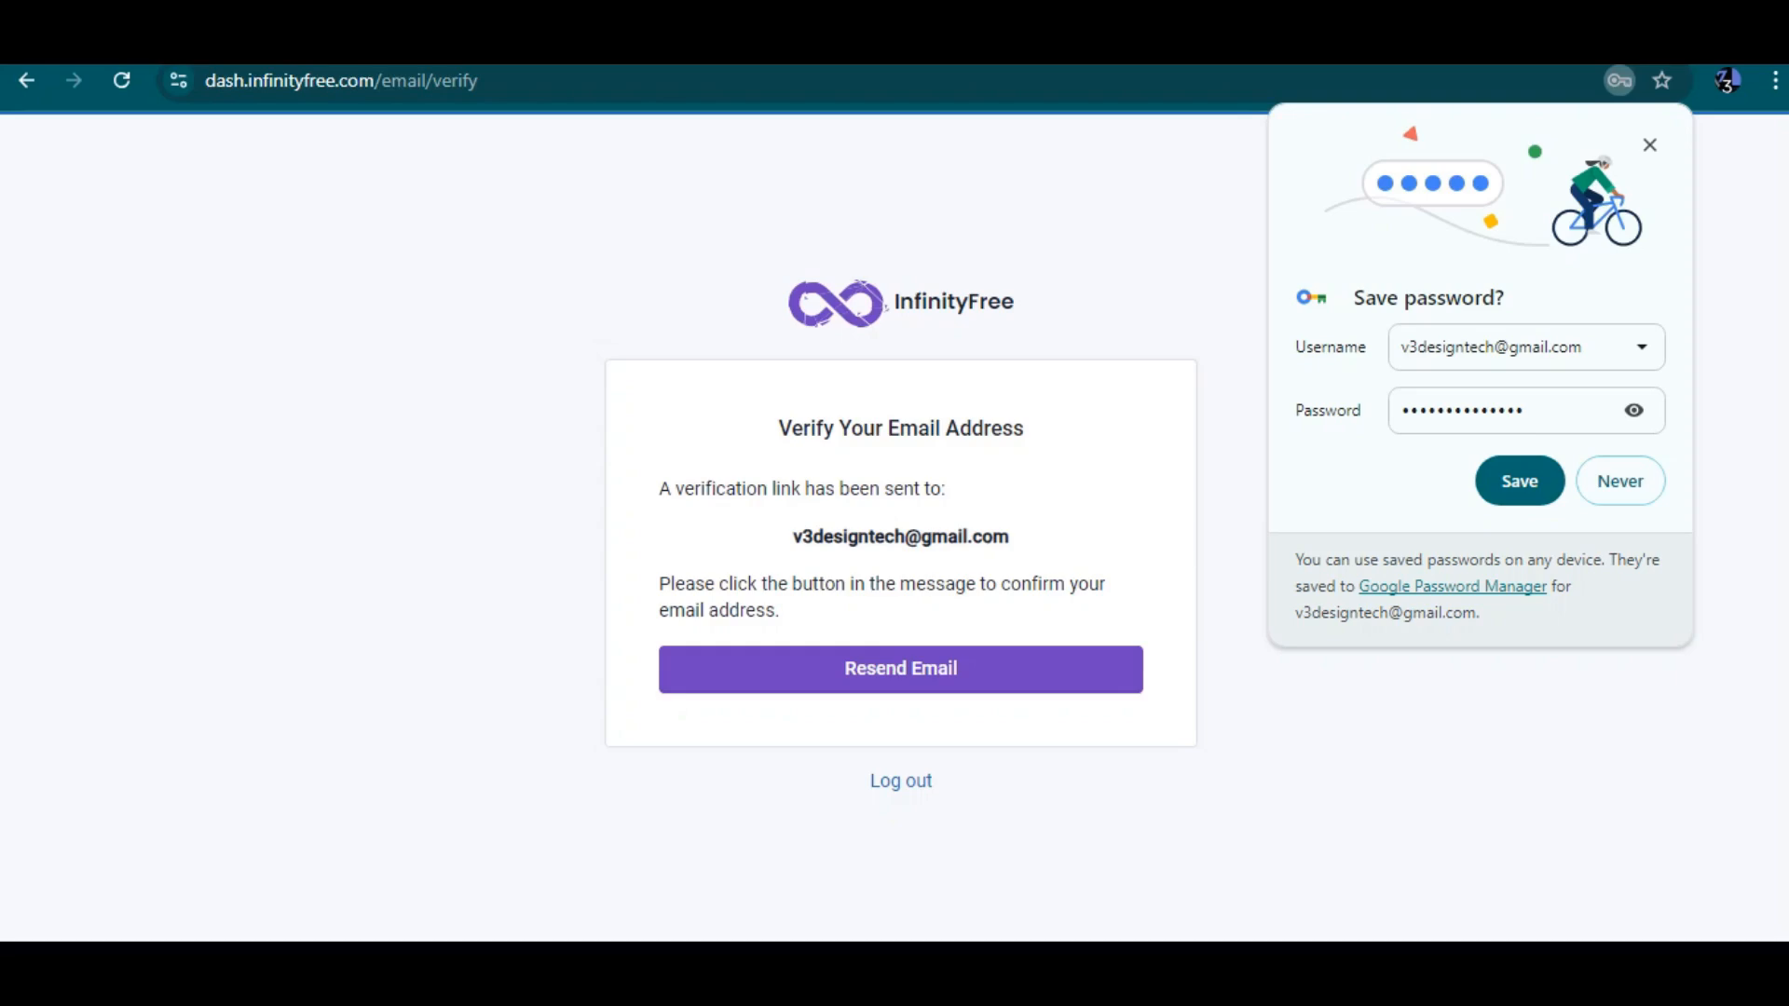
Save the password in the browser and decline the follow-up offer
click(1520, 481)
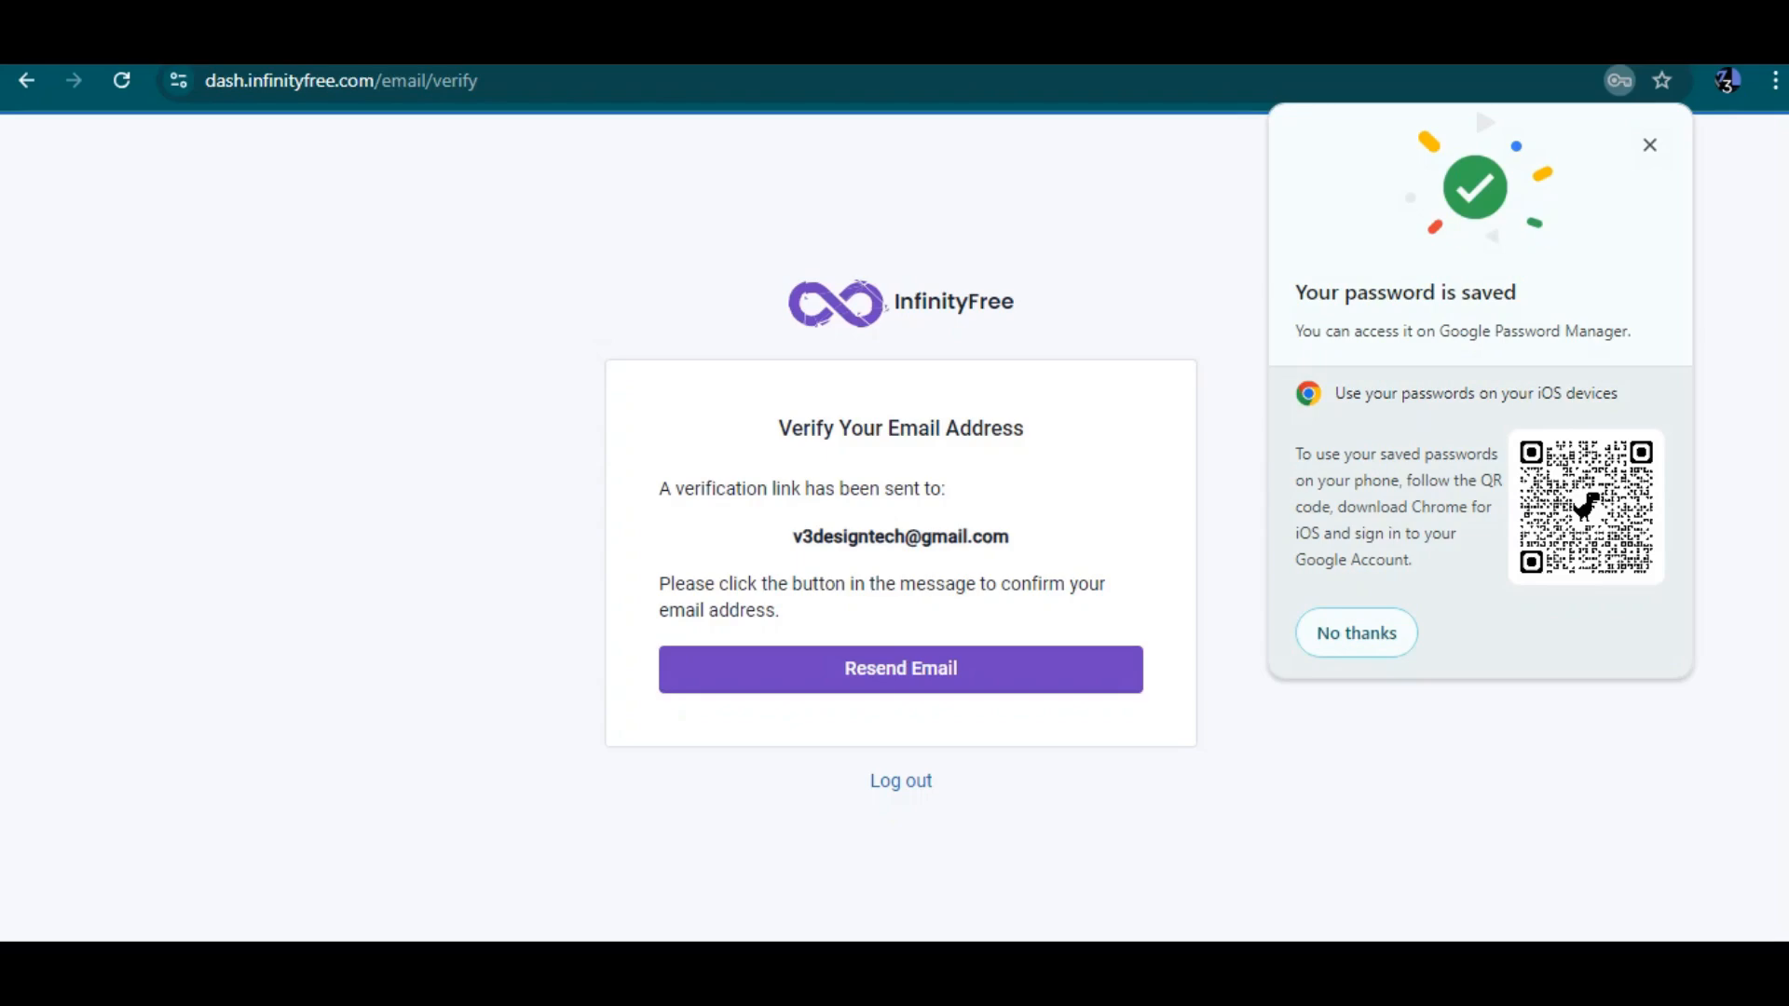
click(1356, 633)
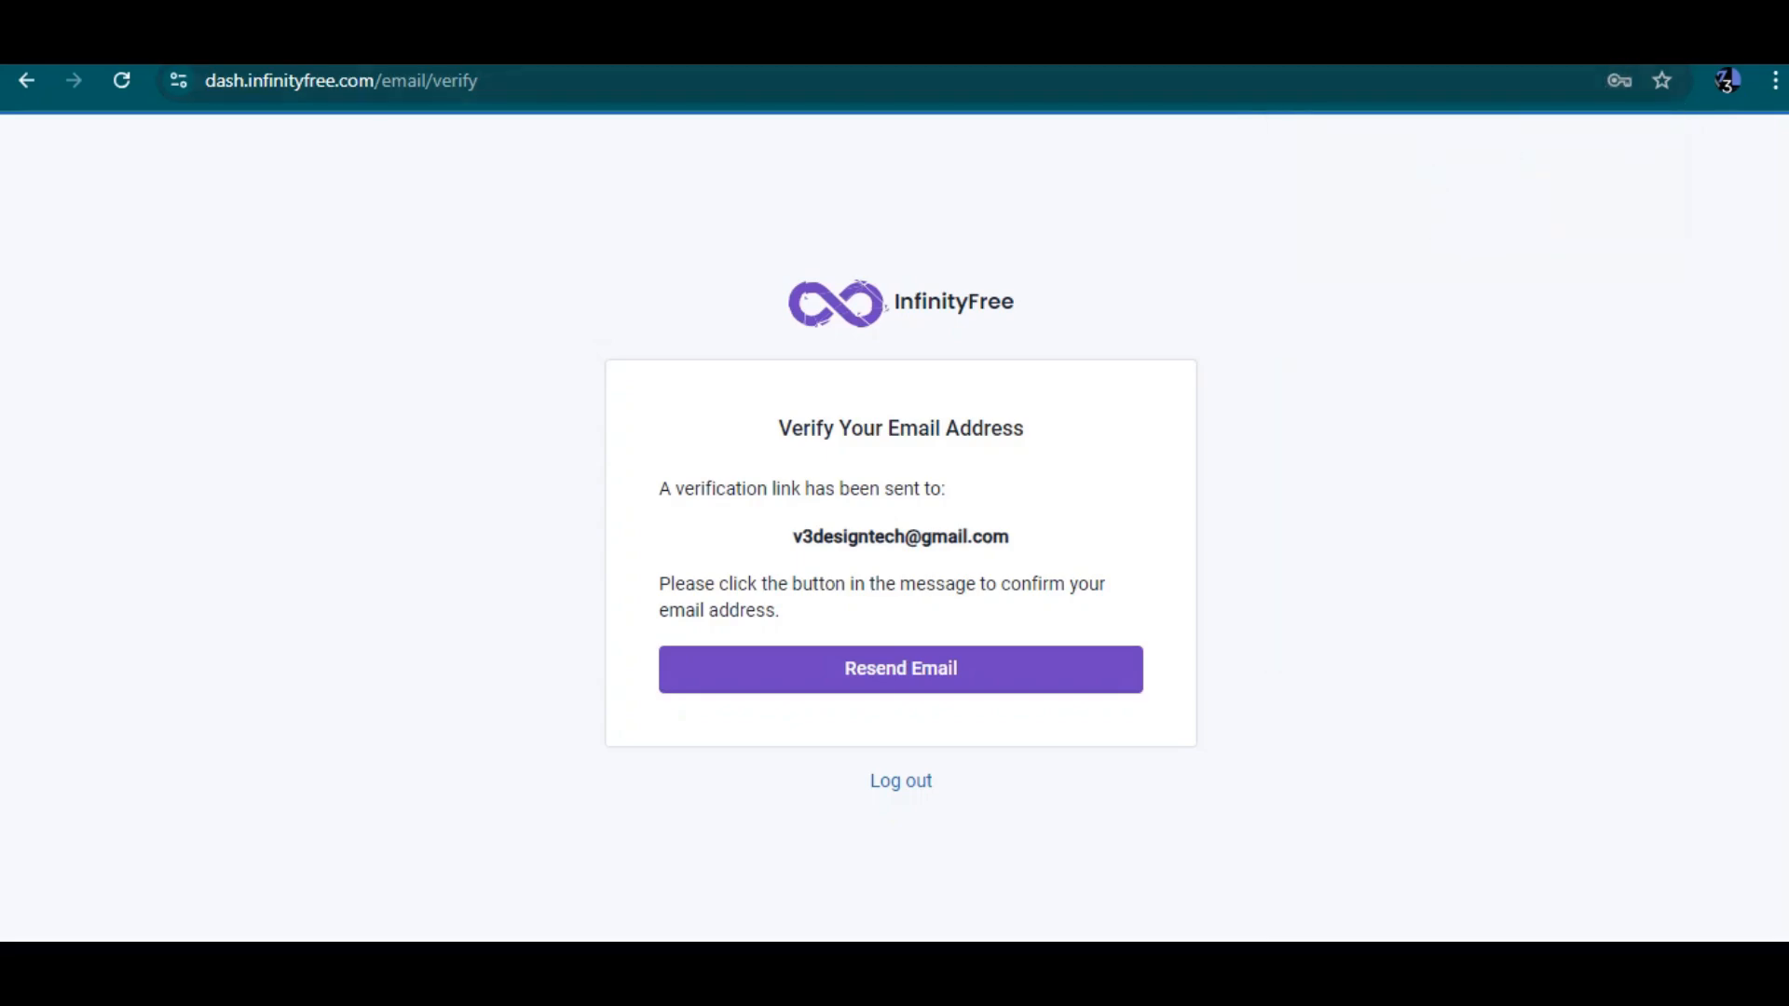
Open the InfinityFree verification e-mail in Gmail in a new tab and verify the e-mail address
key(ctrl+t)
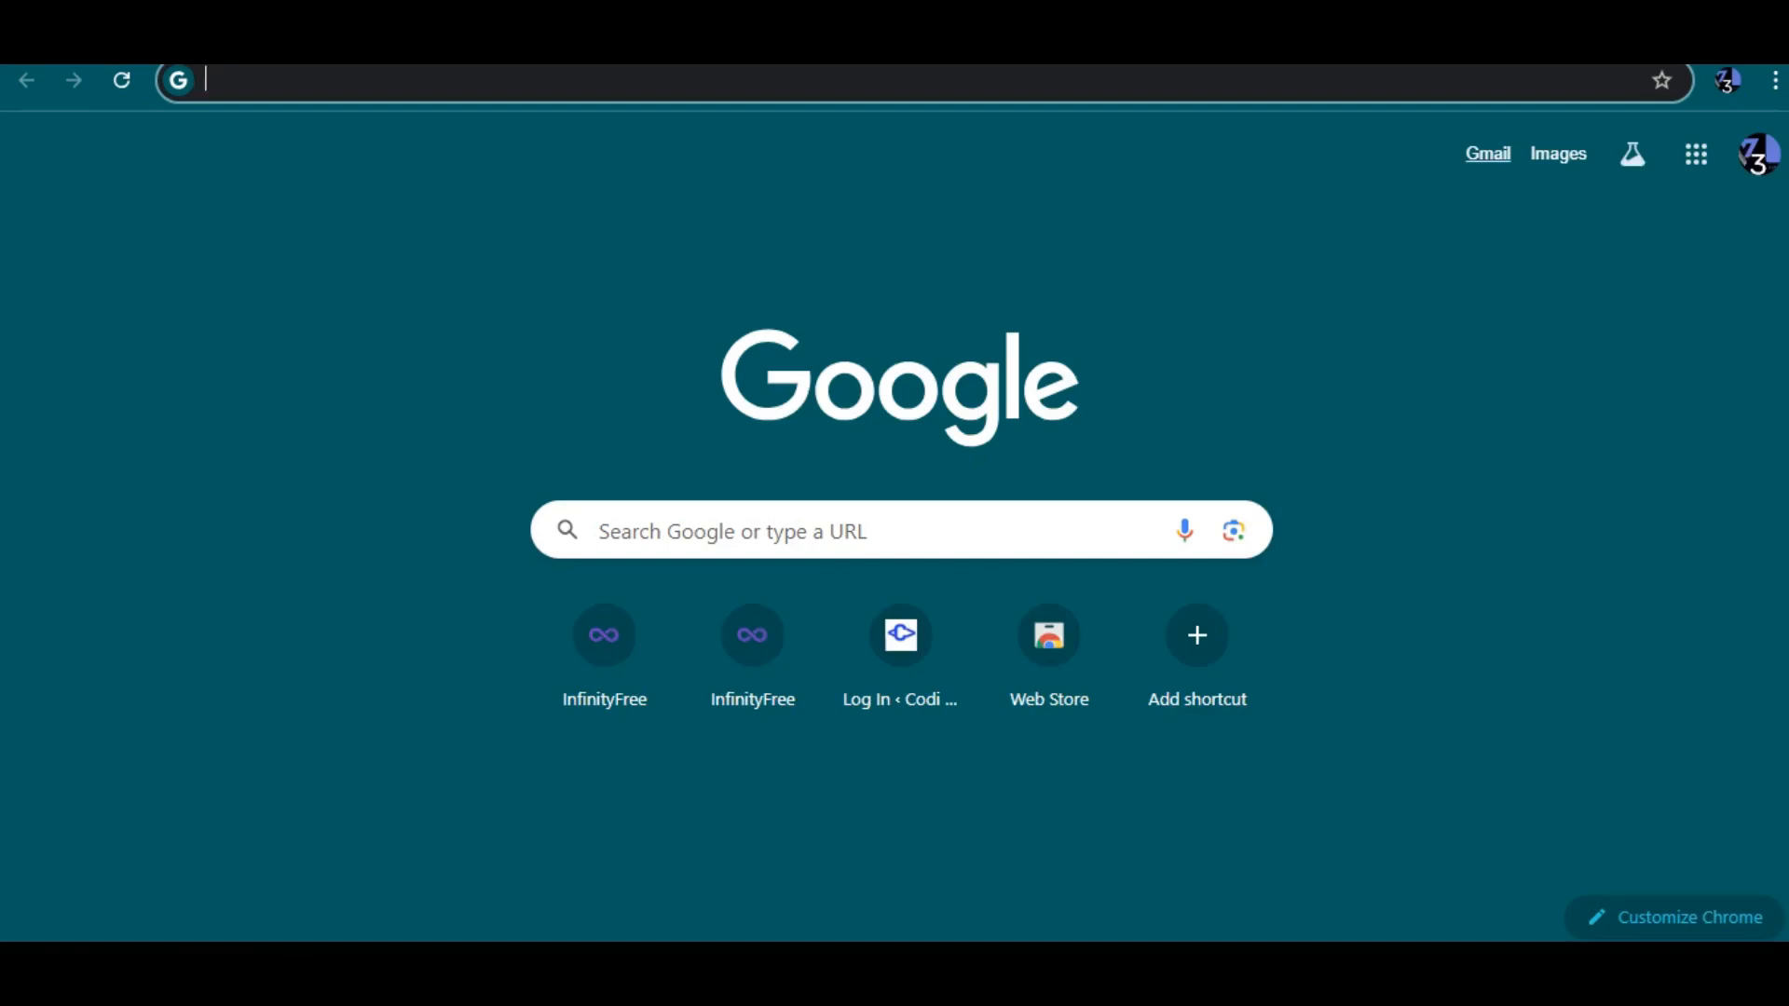
click(1488, 153)
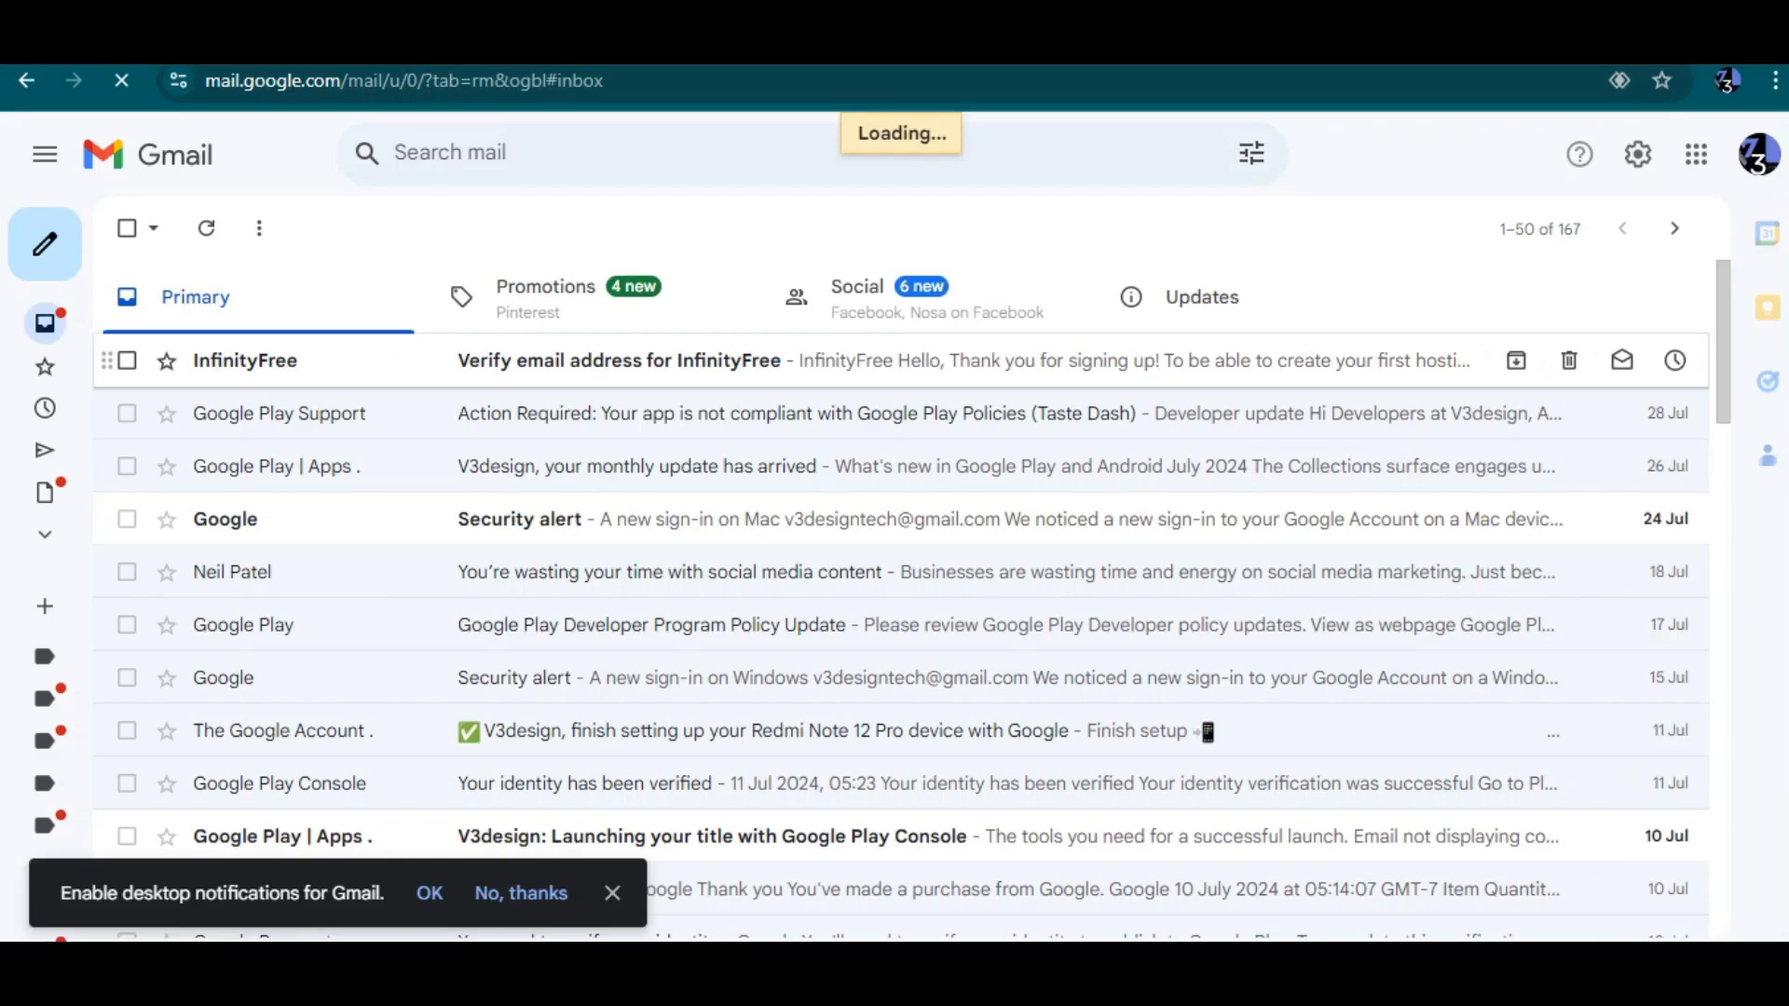
click(932, 361)
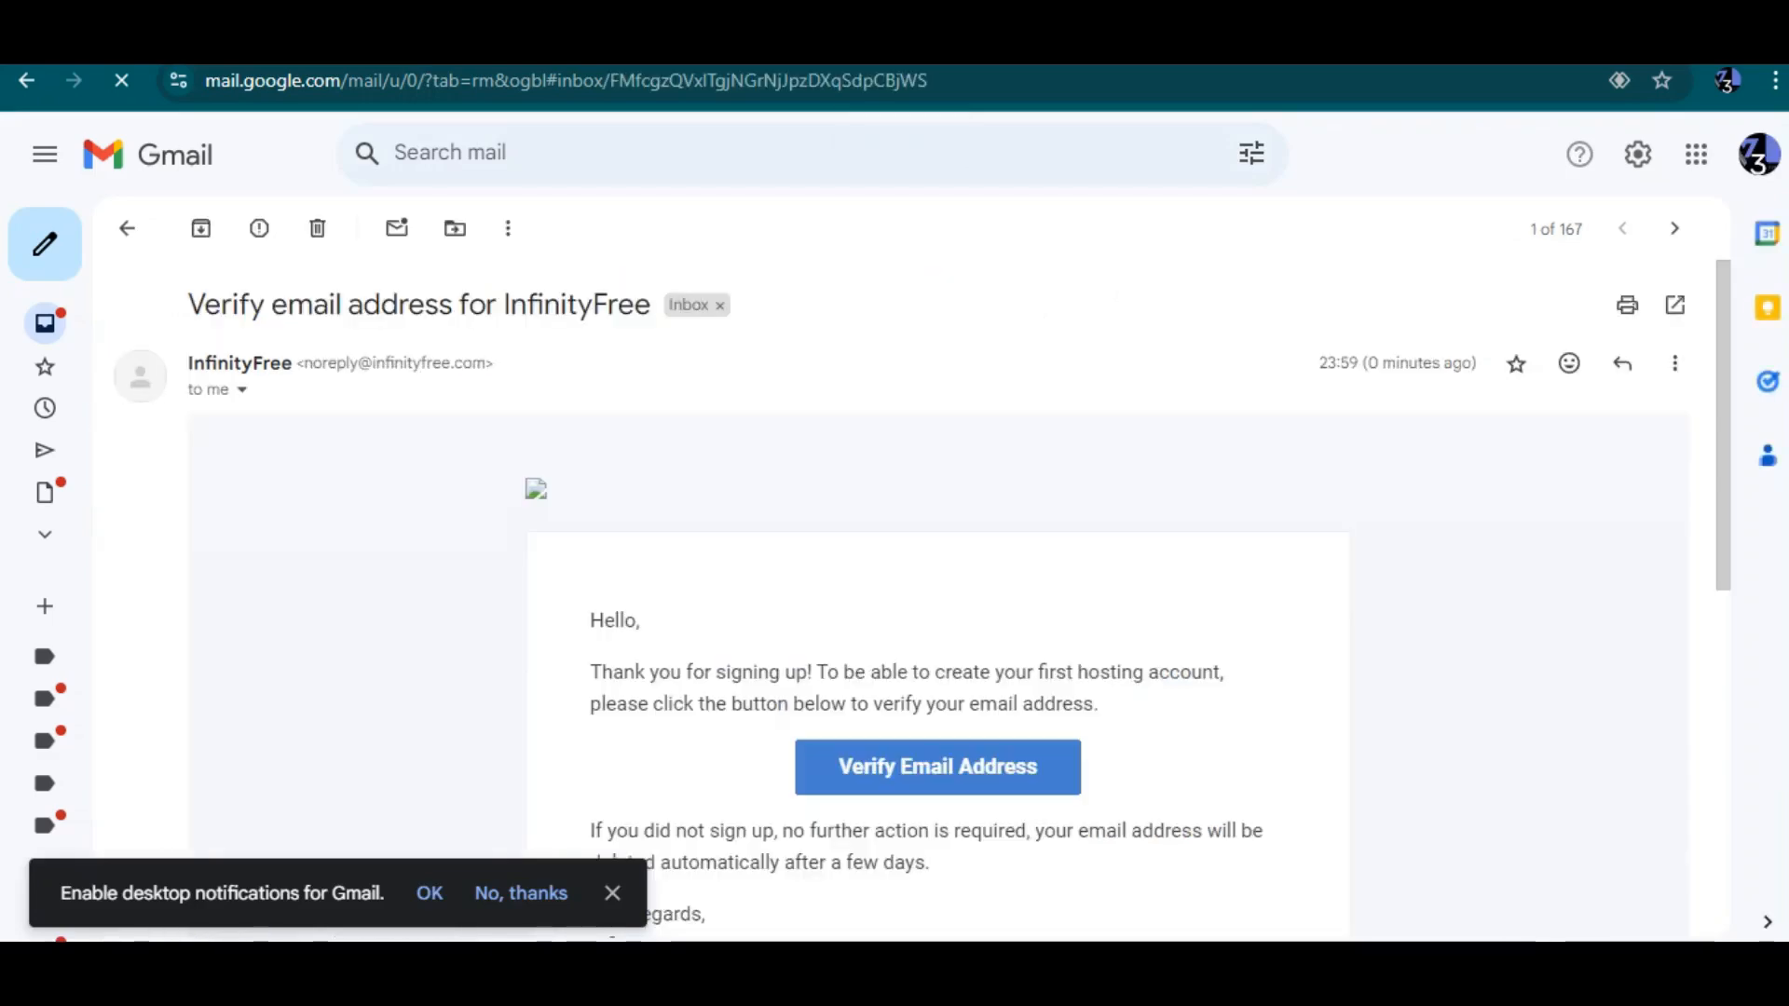
click(938, 768)
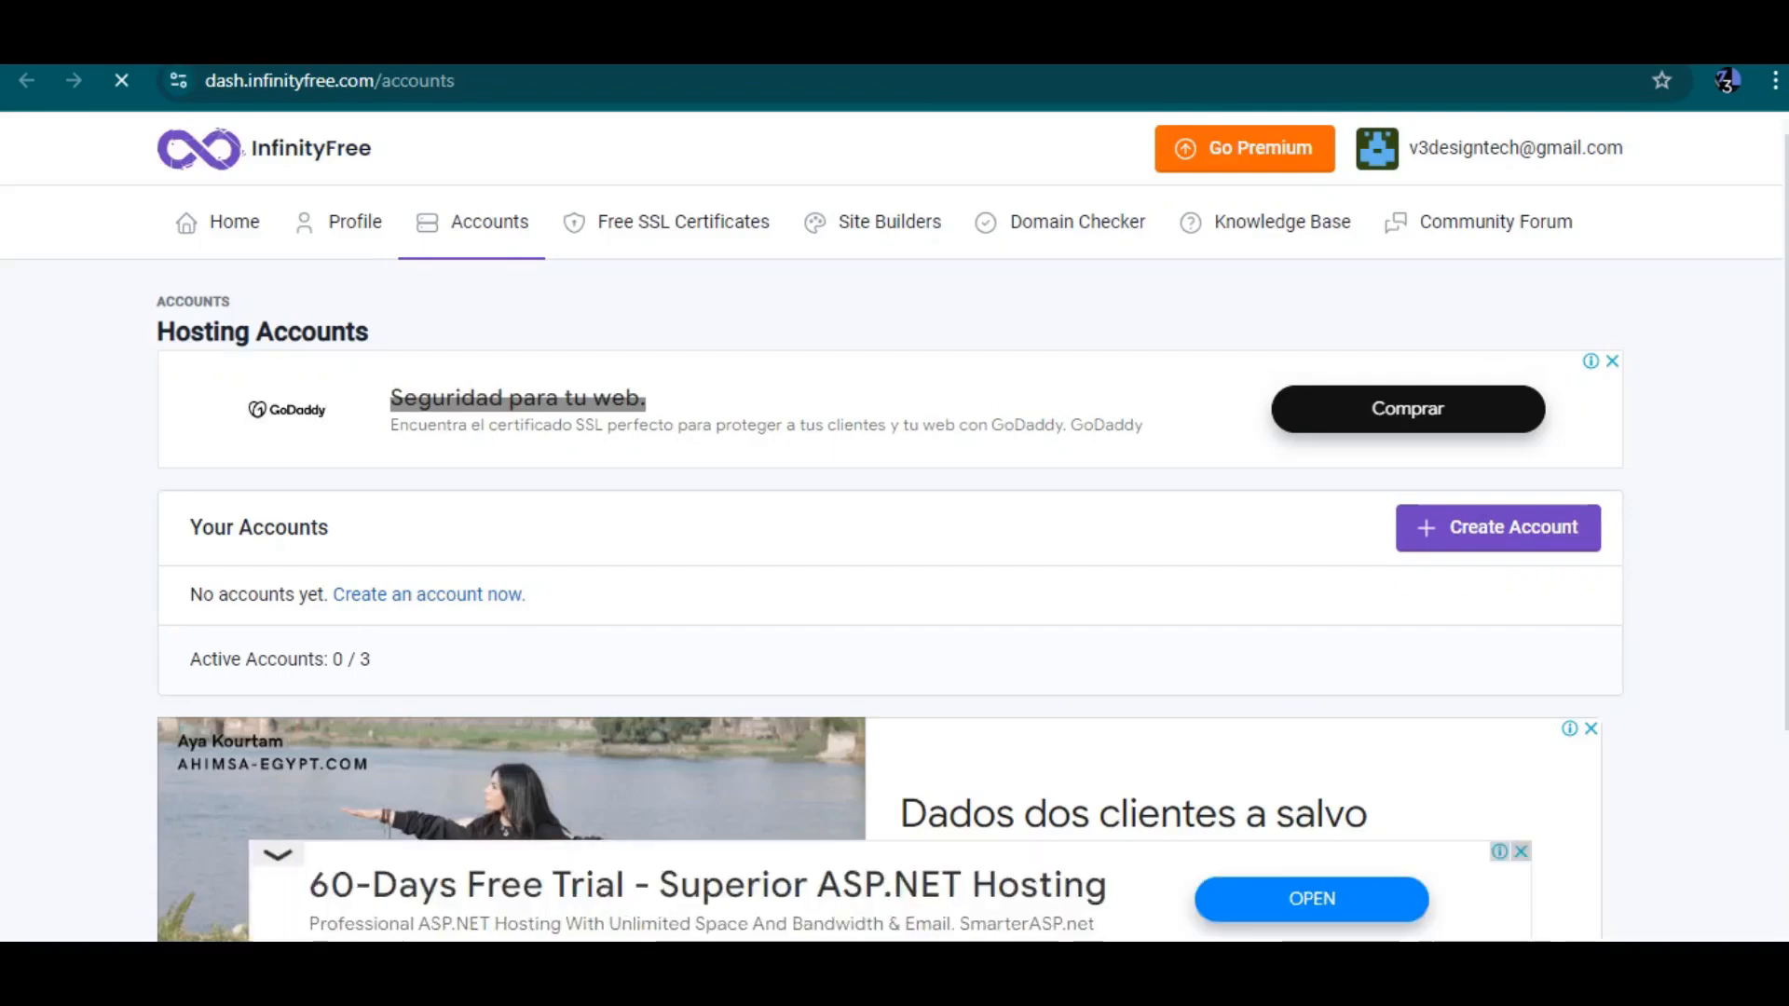
Examine the Hosting Accounts dashboard and the verification e-mail in the other tab
scroll(890, 526, down, 3)
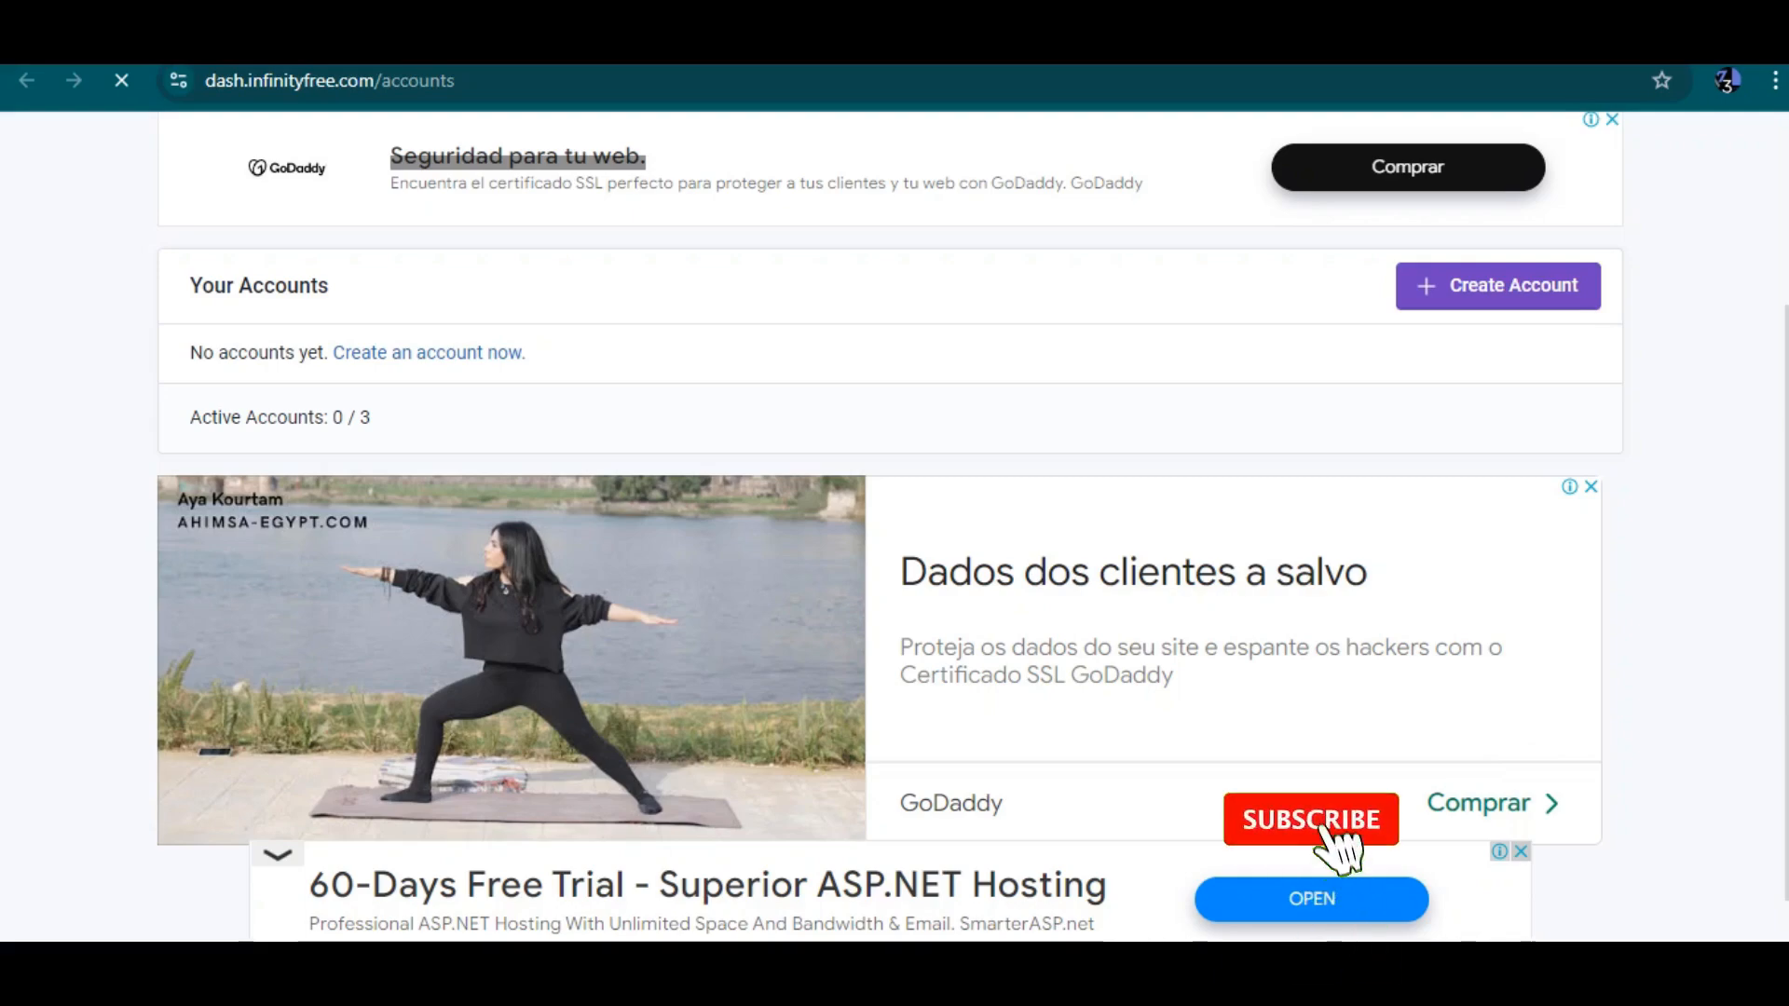
scroll(890, 559, down, 1)
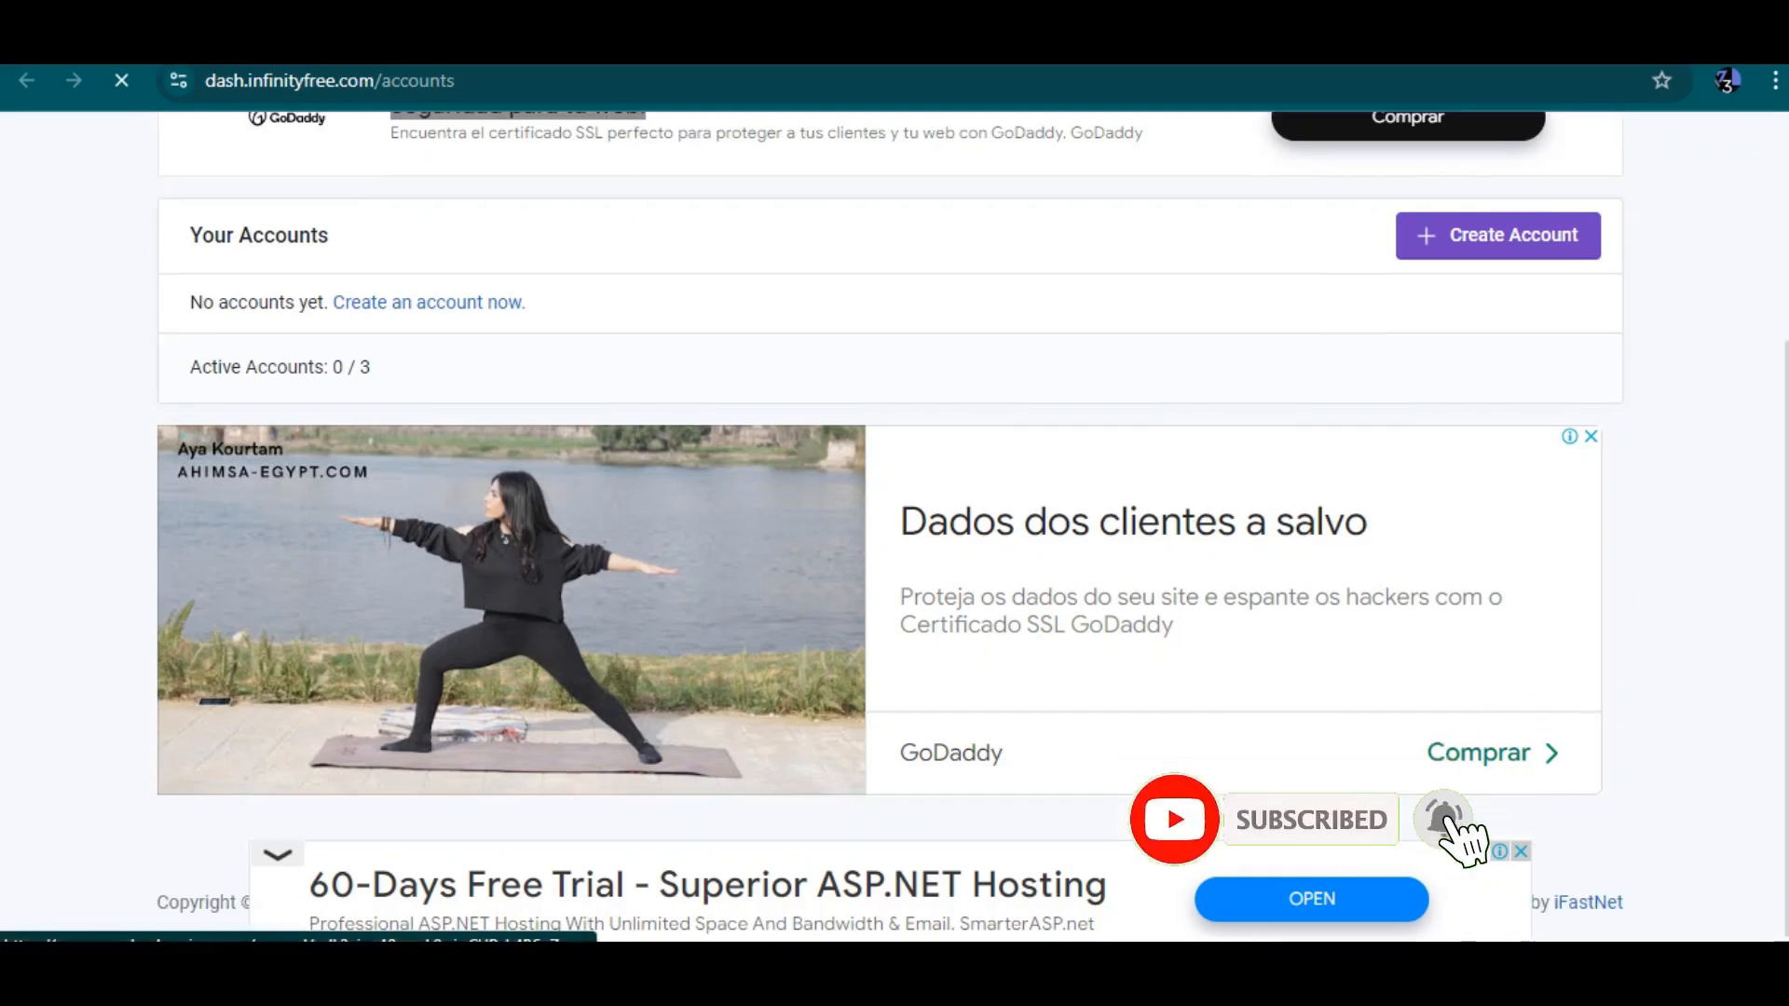
scroll(890, 559, up, 3)
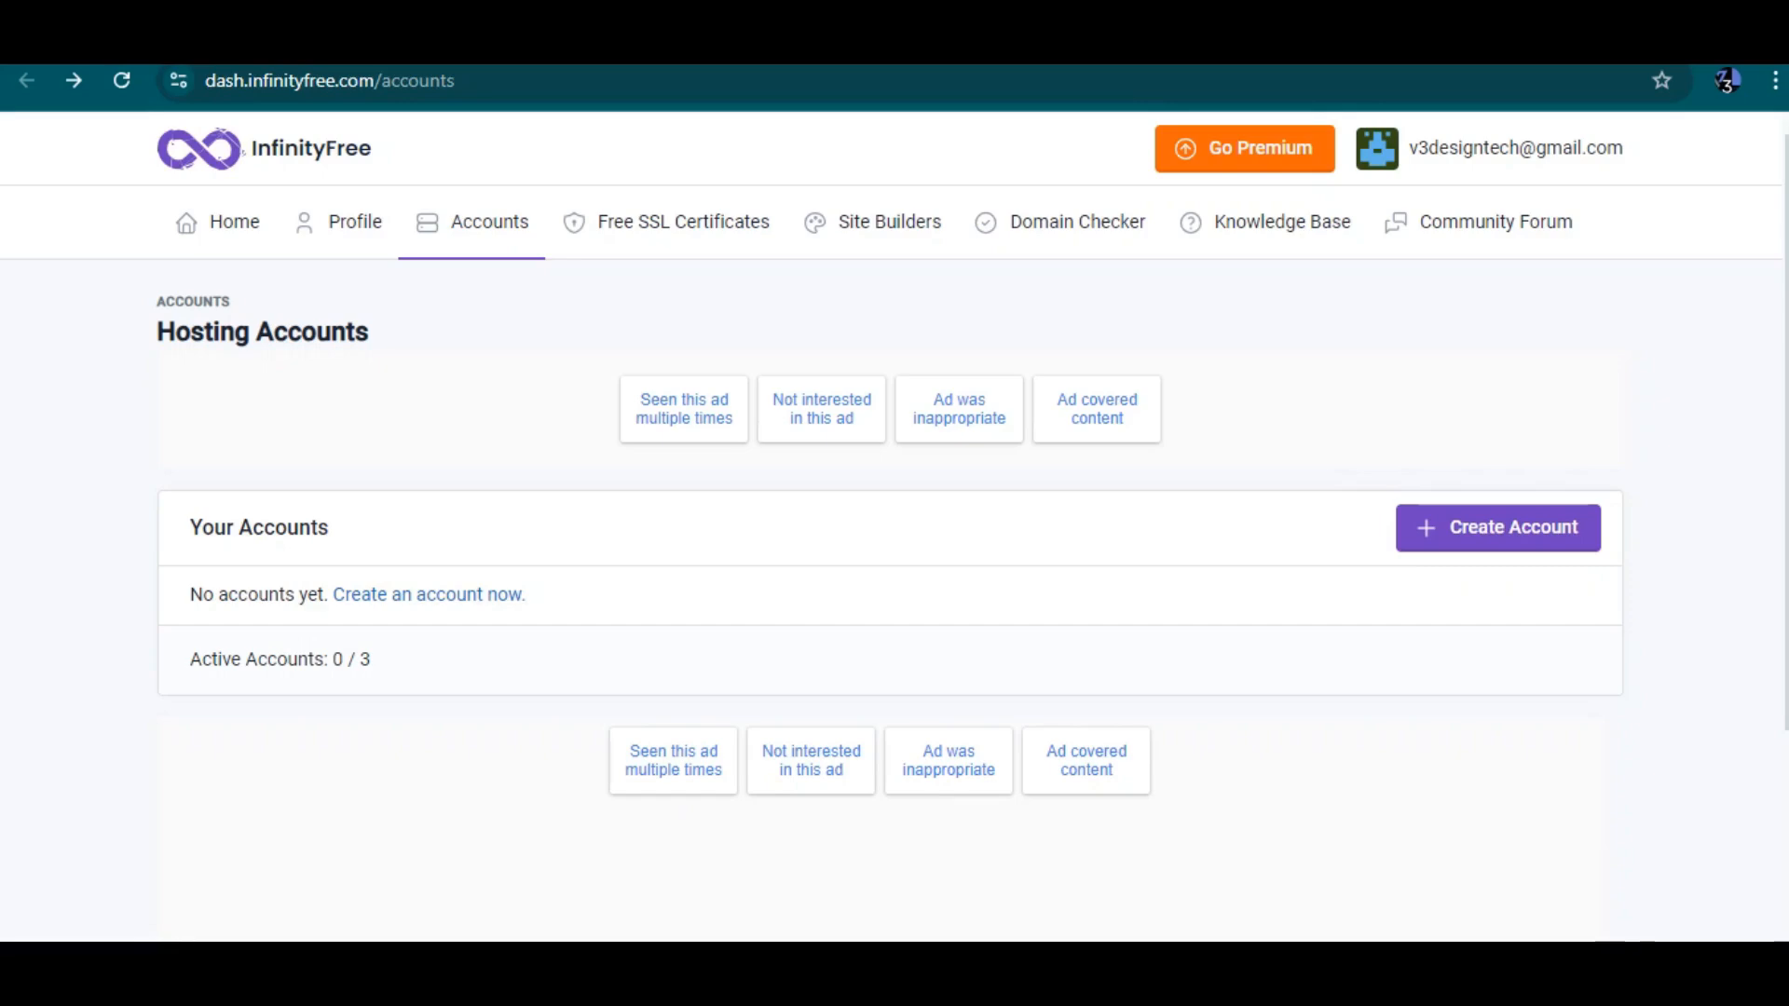
key(ctrl+Tab)
scroll(923, 596, down, 3)
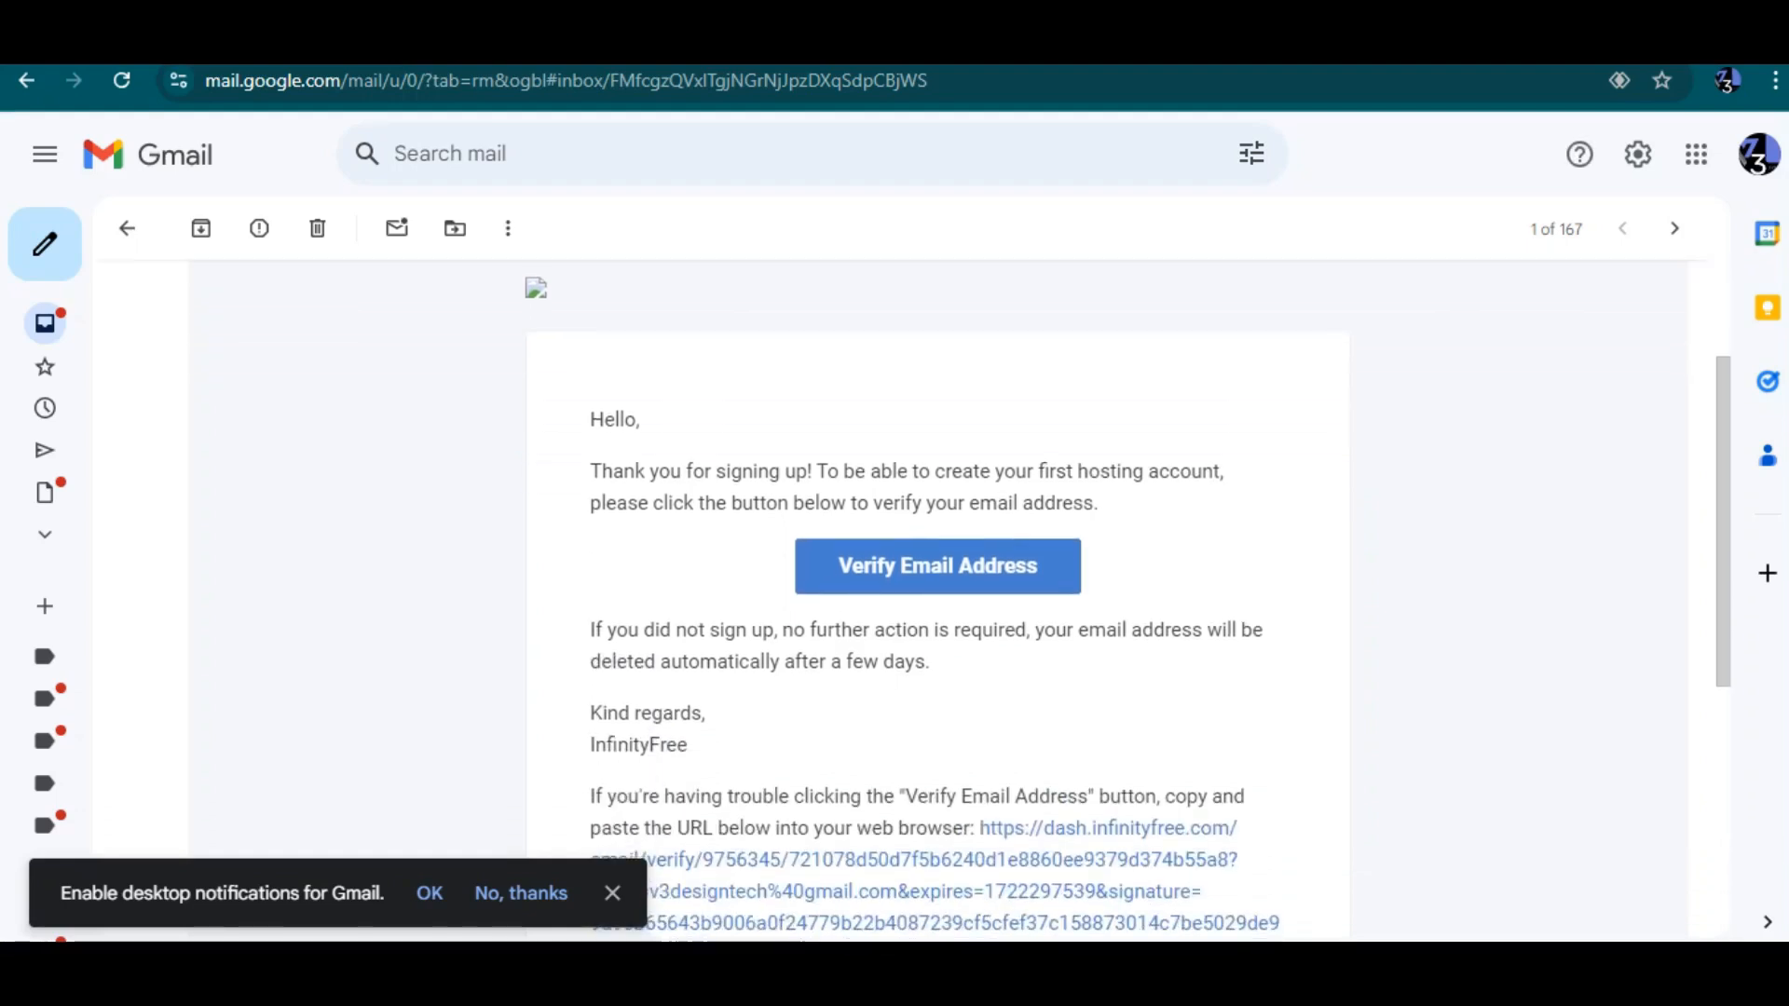
key(ctrl+shift+Tab)
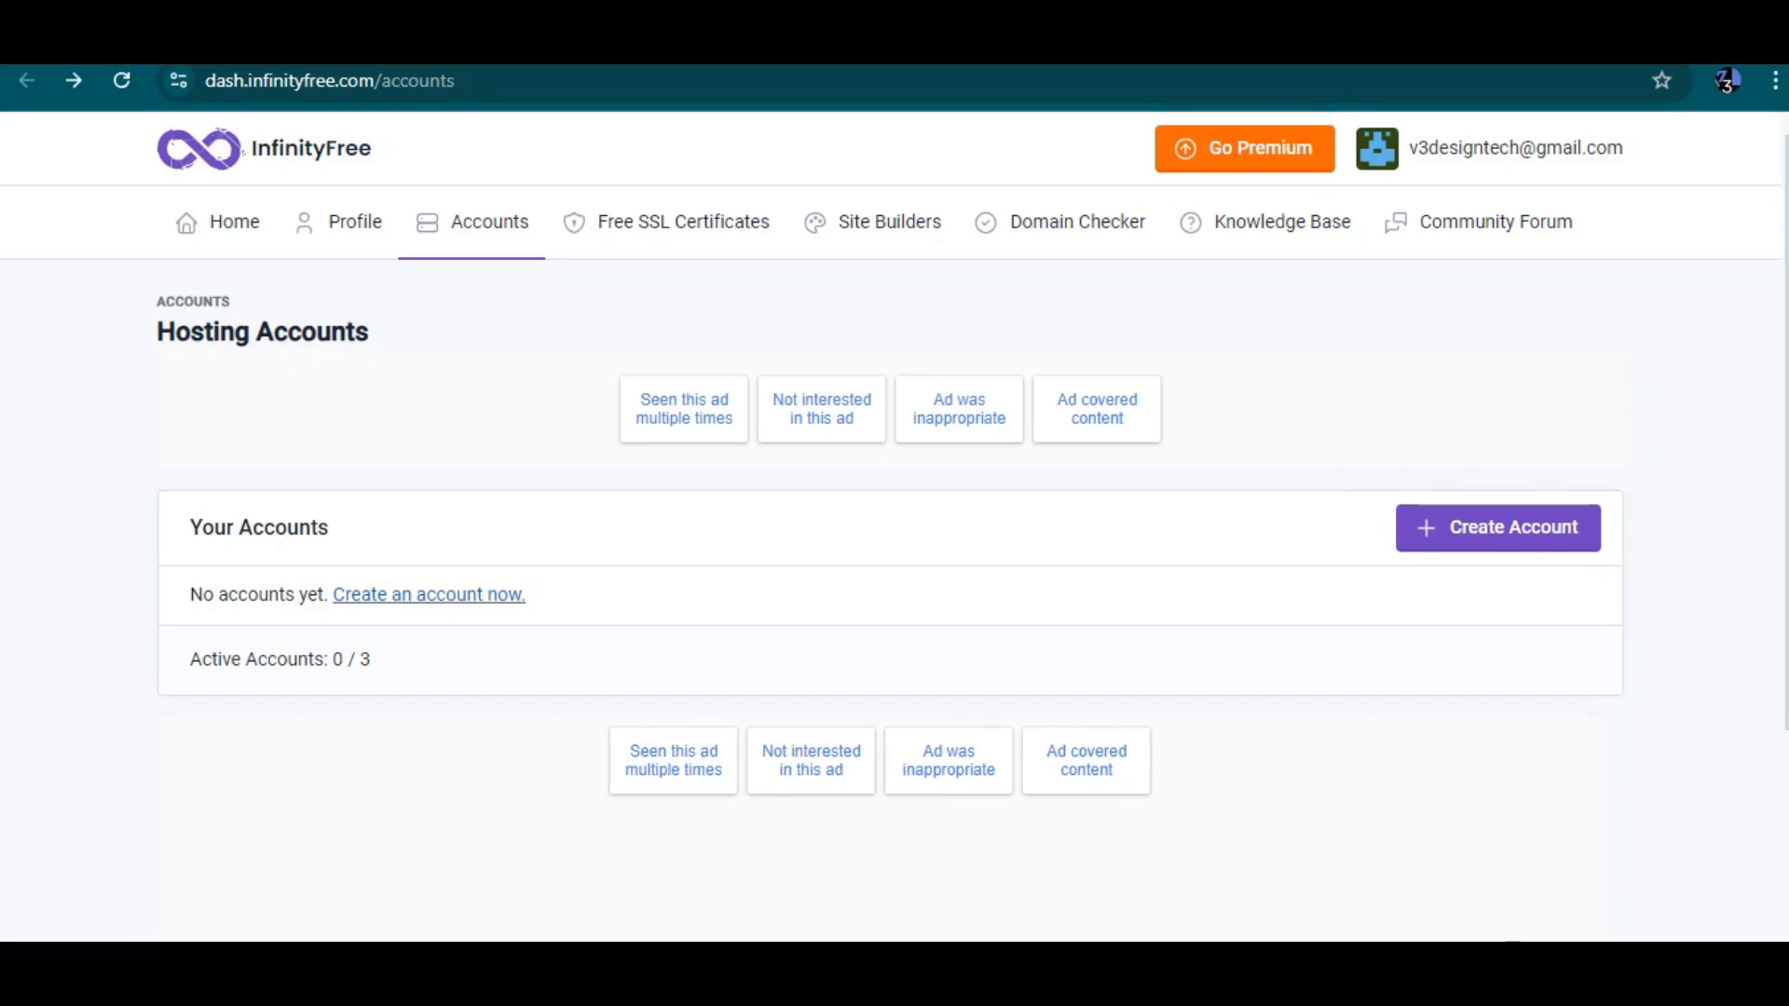
Start creating a new hosting account and choose the free InfinityFree plan
click(428, 595)
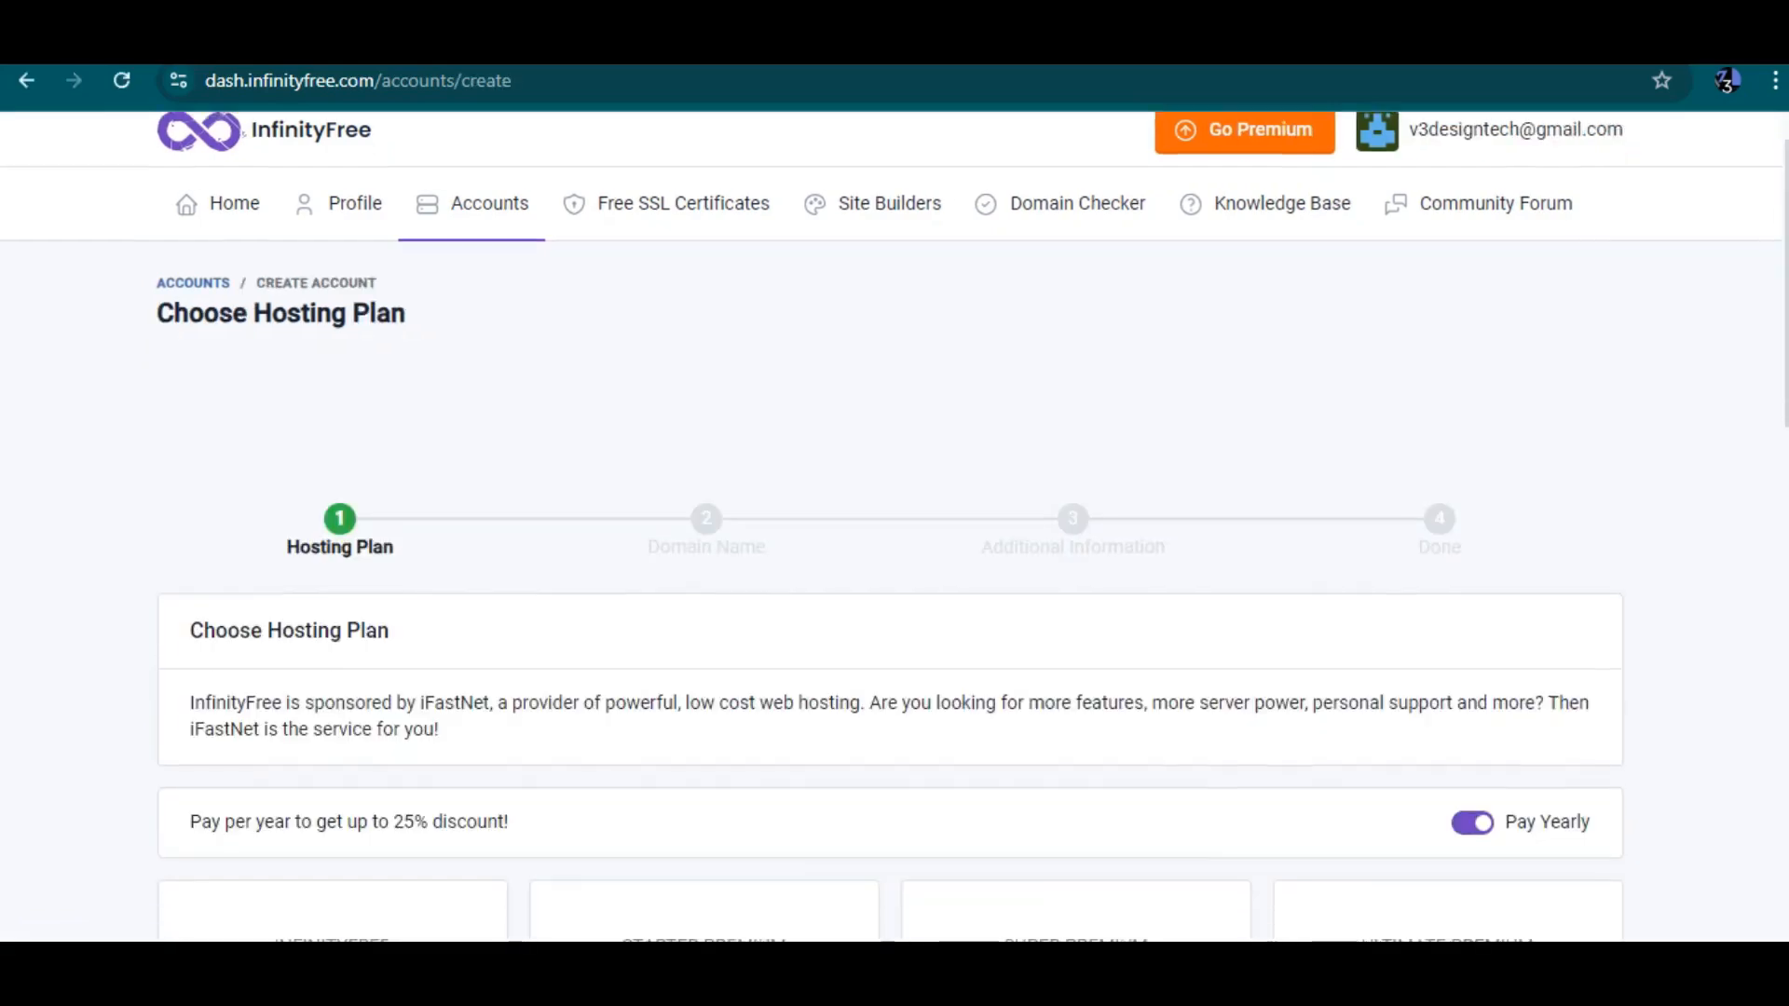
scroll(892, 526, down, 3)
scroll(892, 526, down, 2)
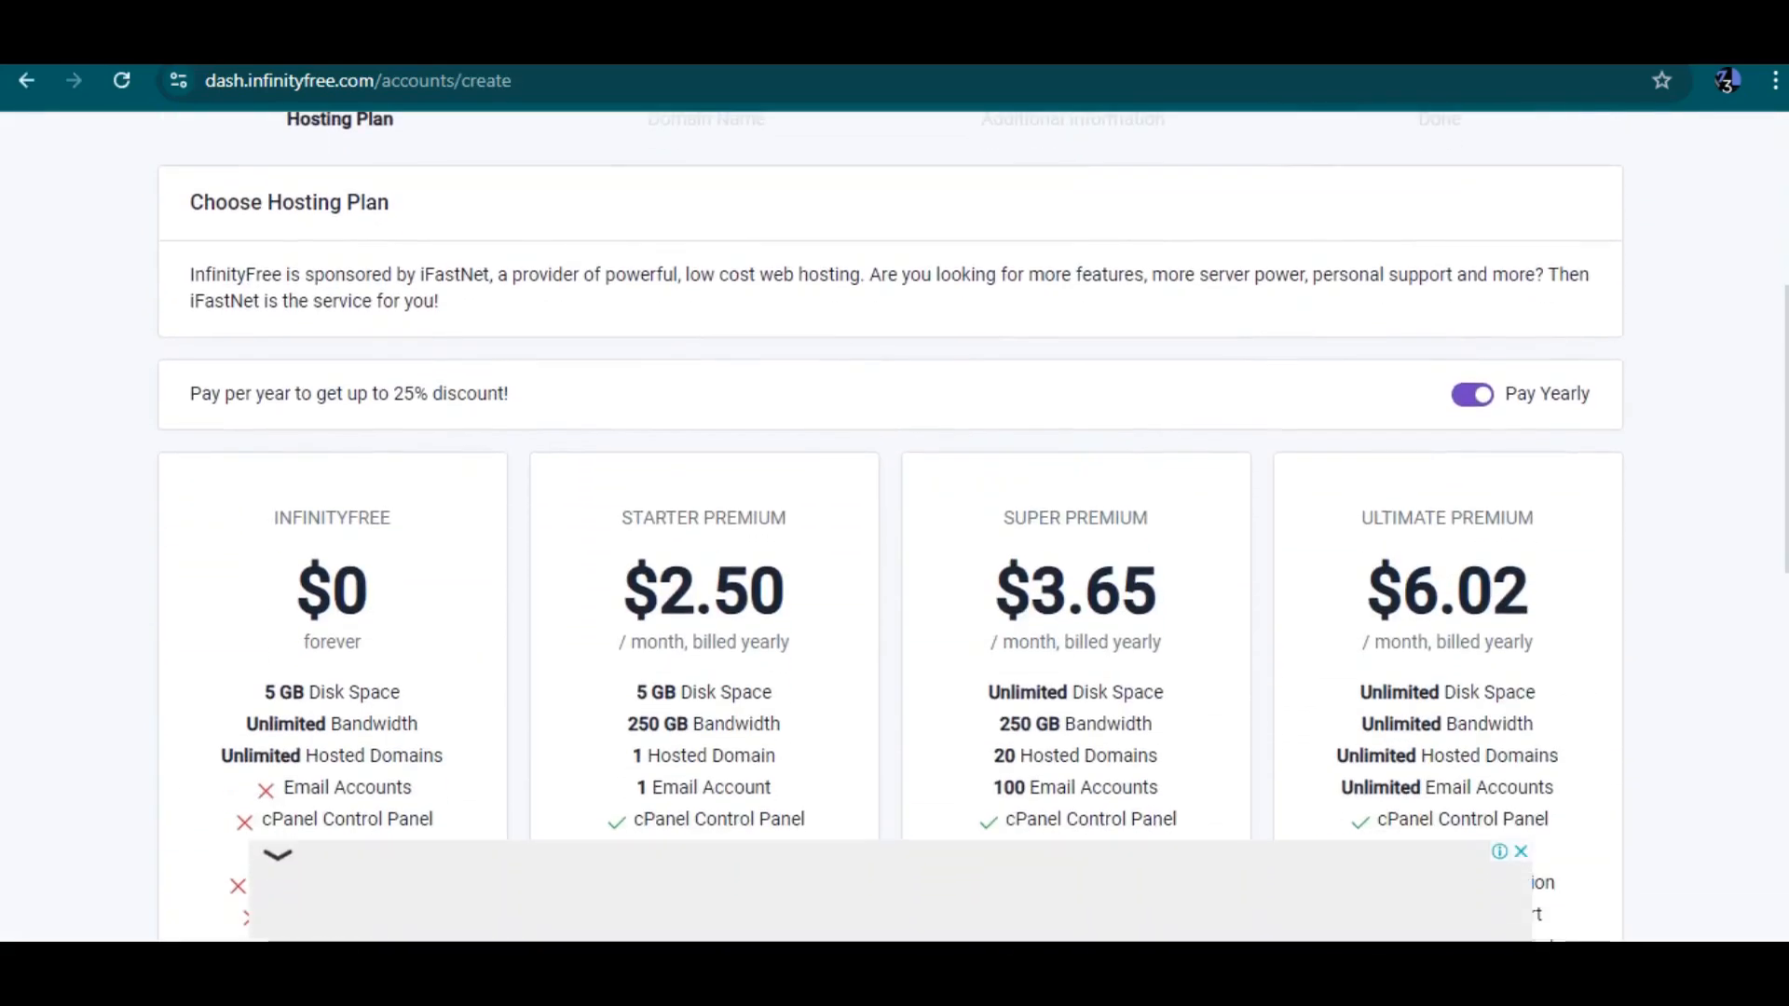
scroll(889, 526, down, 1)
click(277, 853)
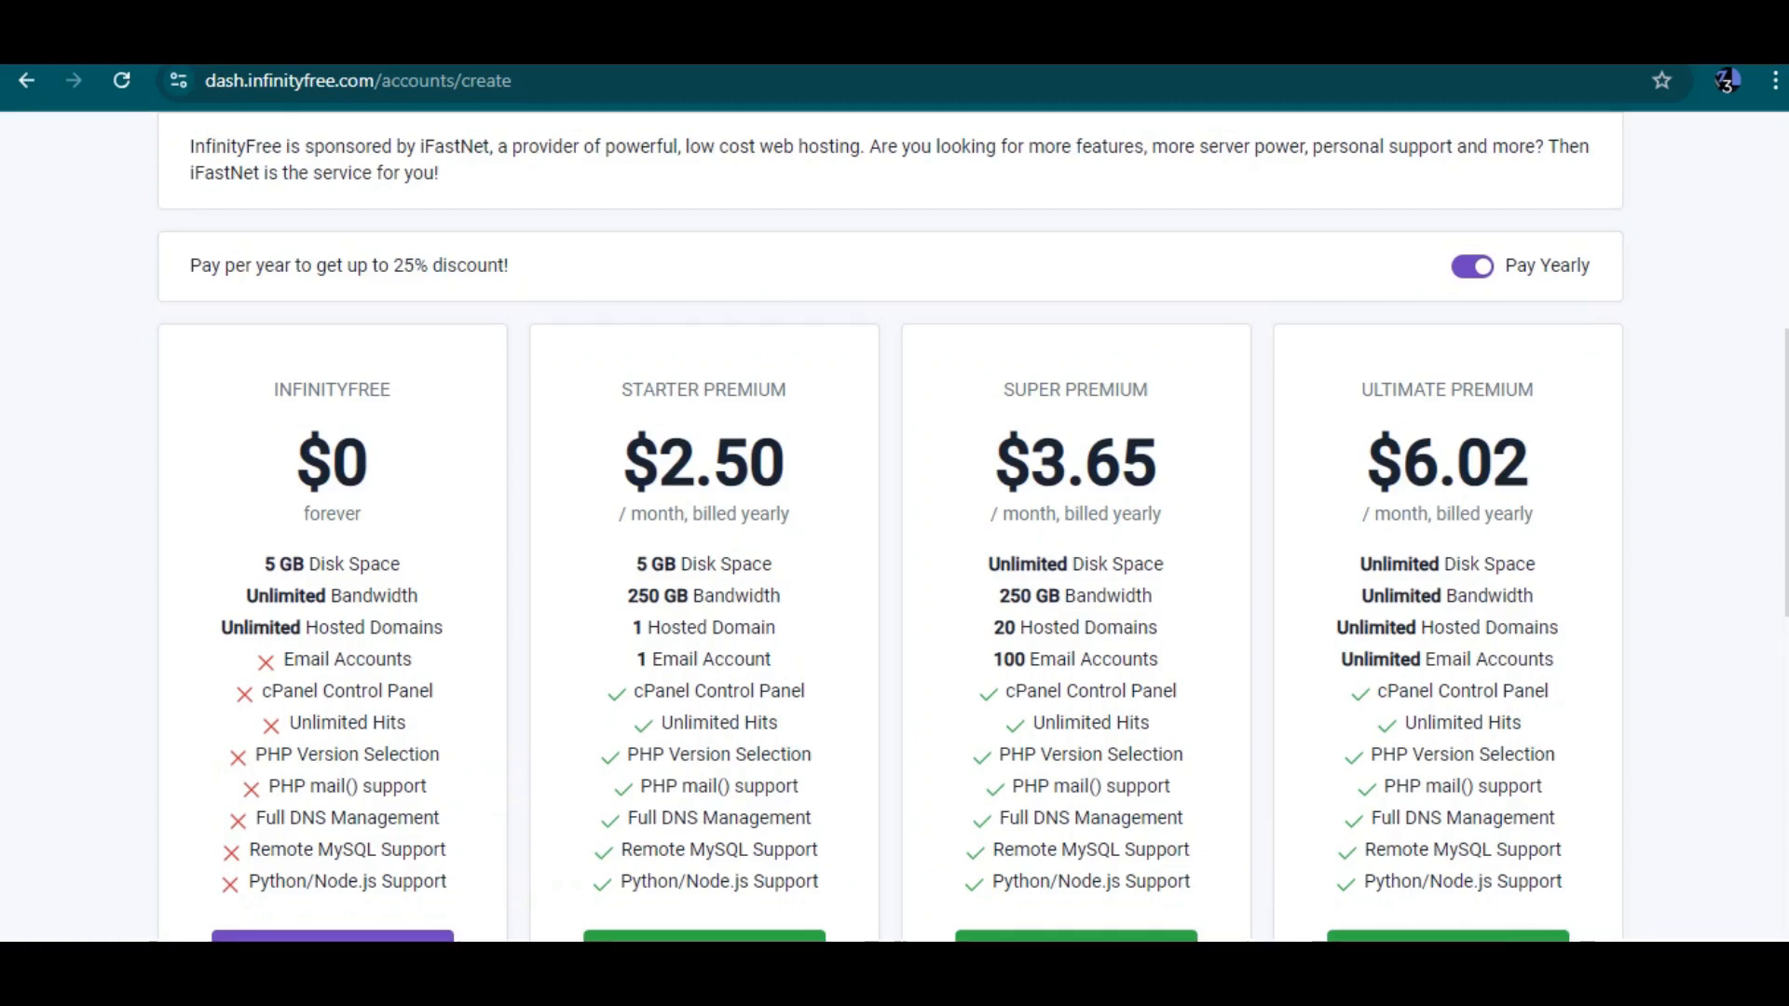
scroll(890, 527, down, 3)
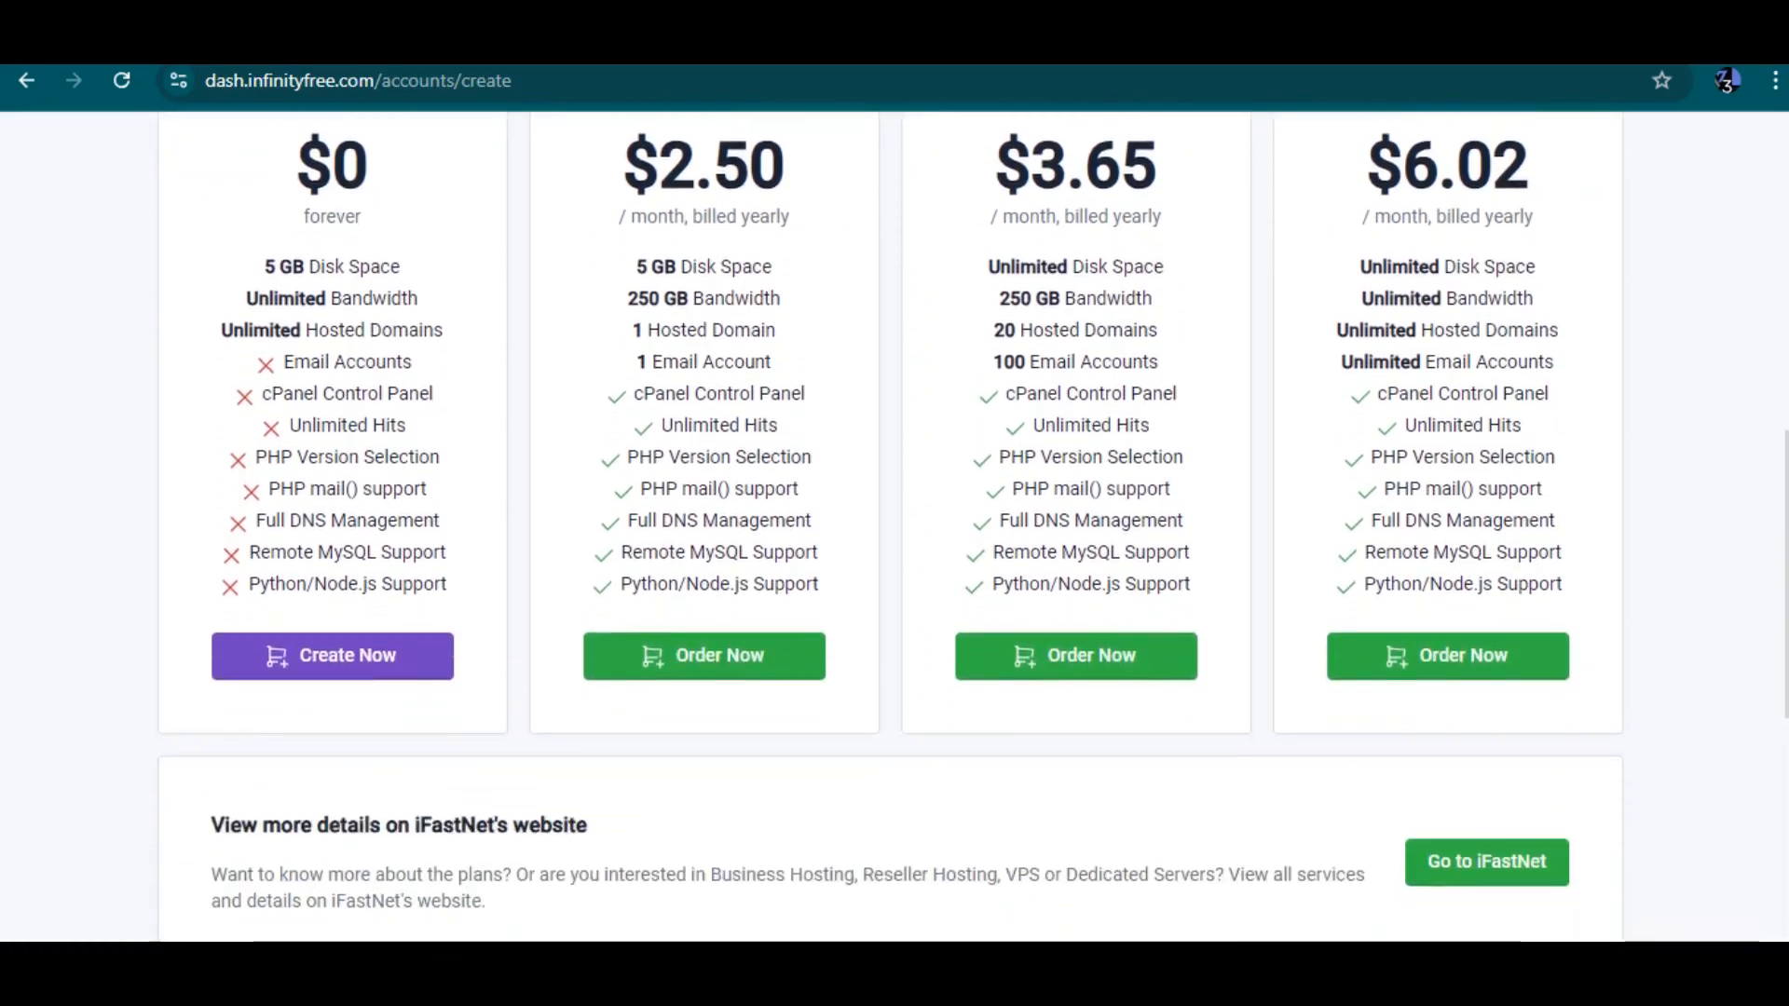
scroll(890, 527, down, 6)
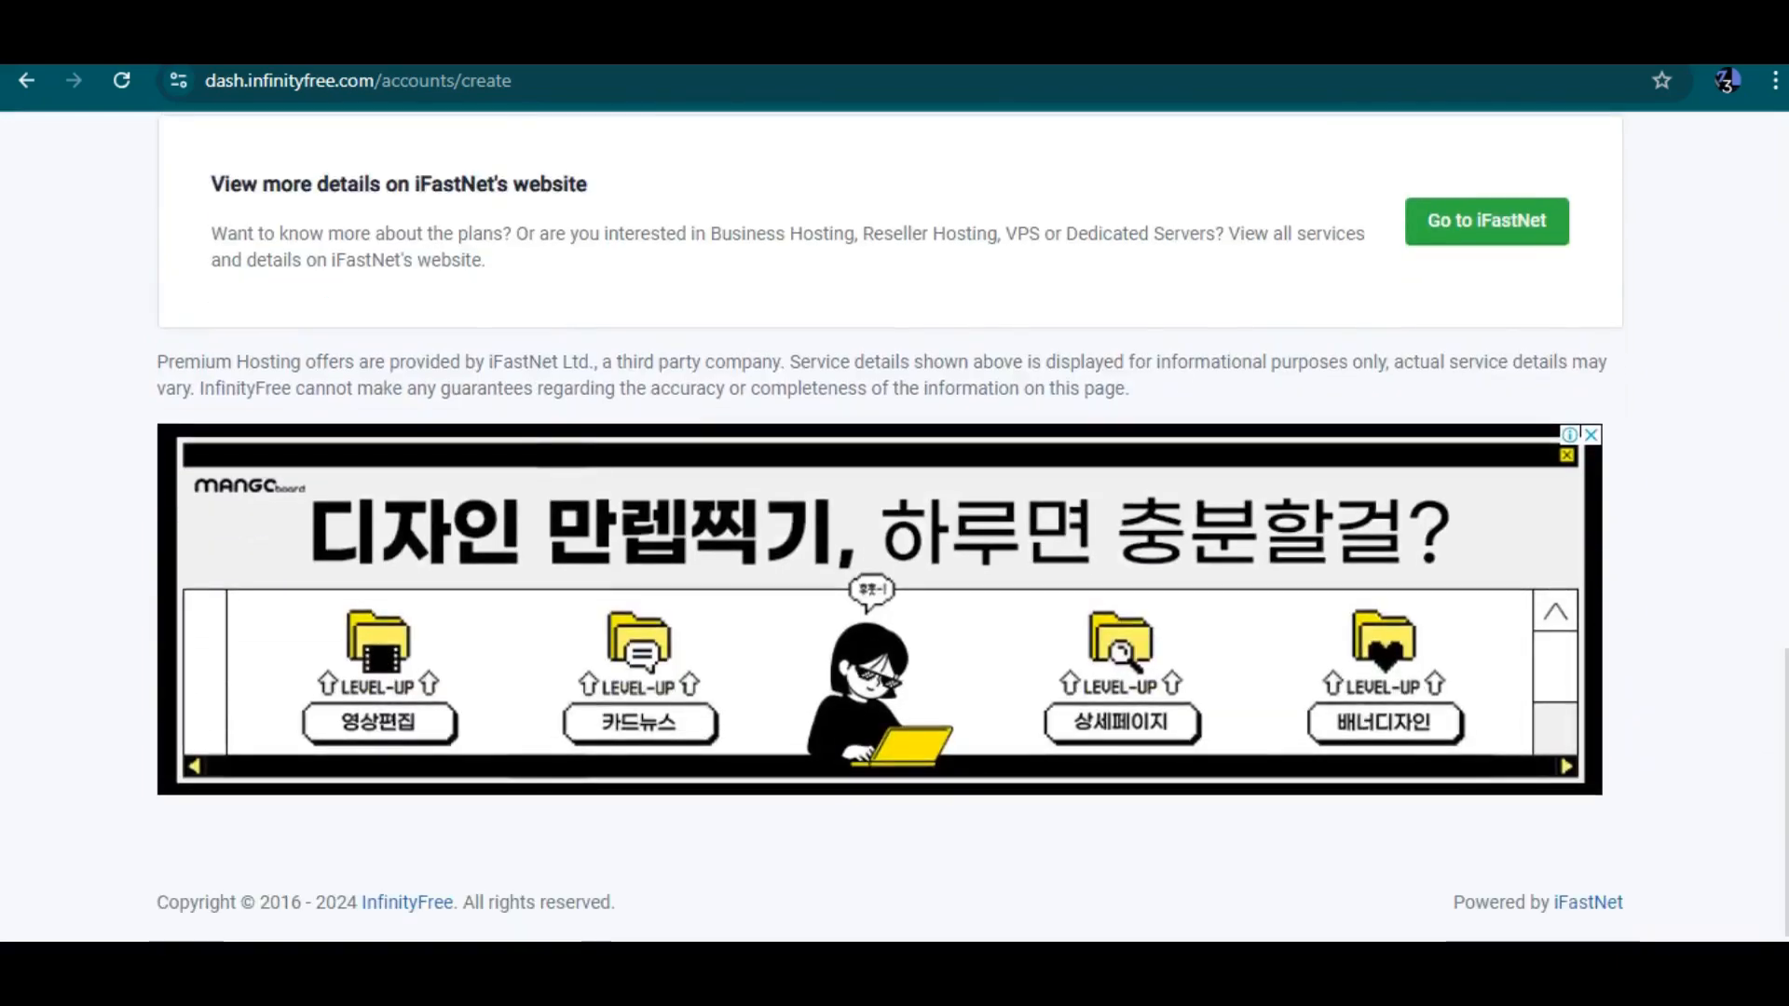
scroll(890, 526, up, 7)
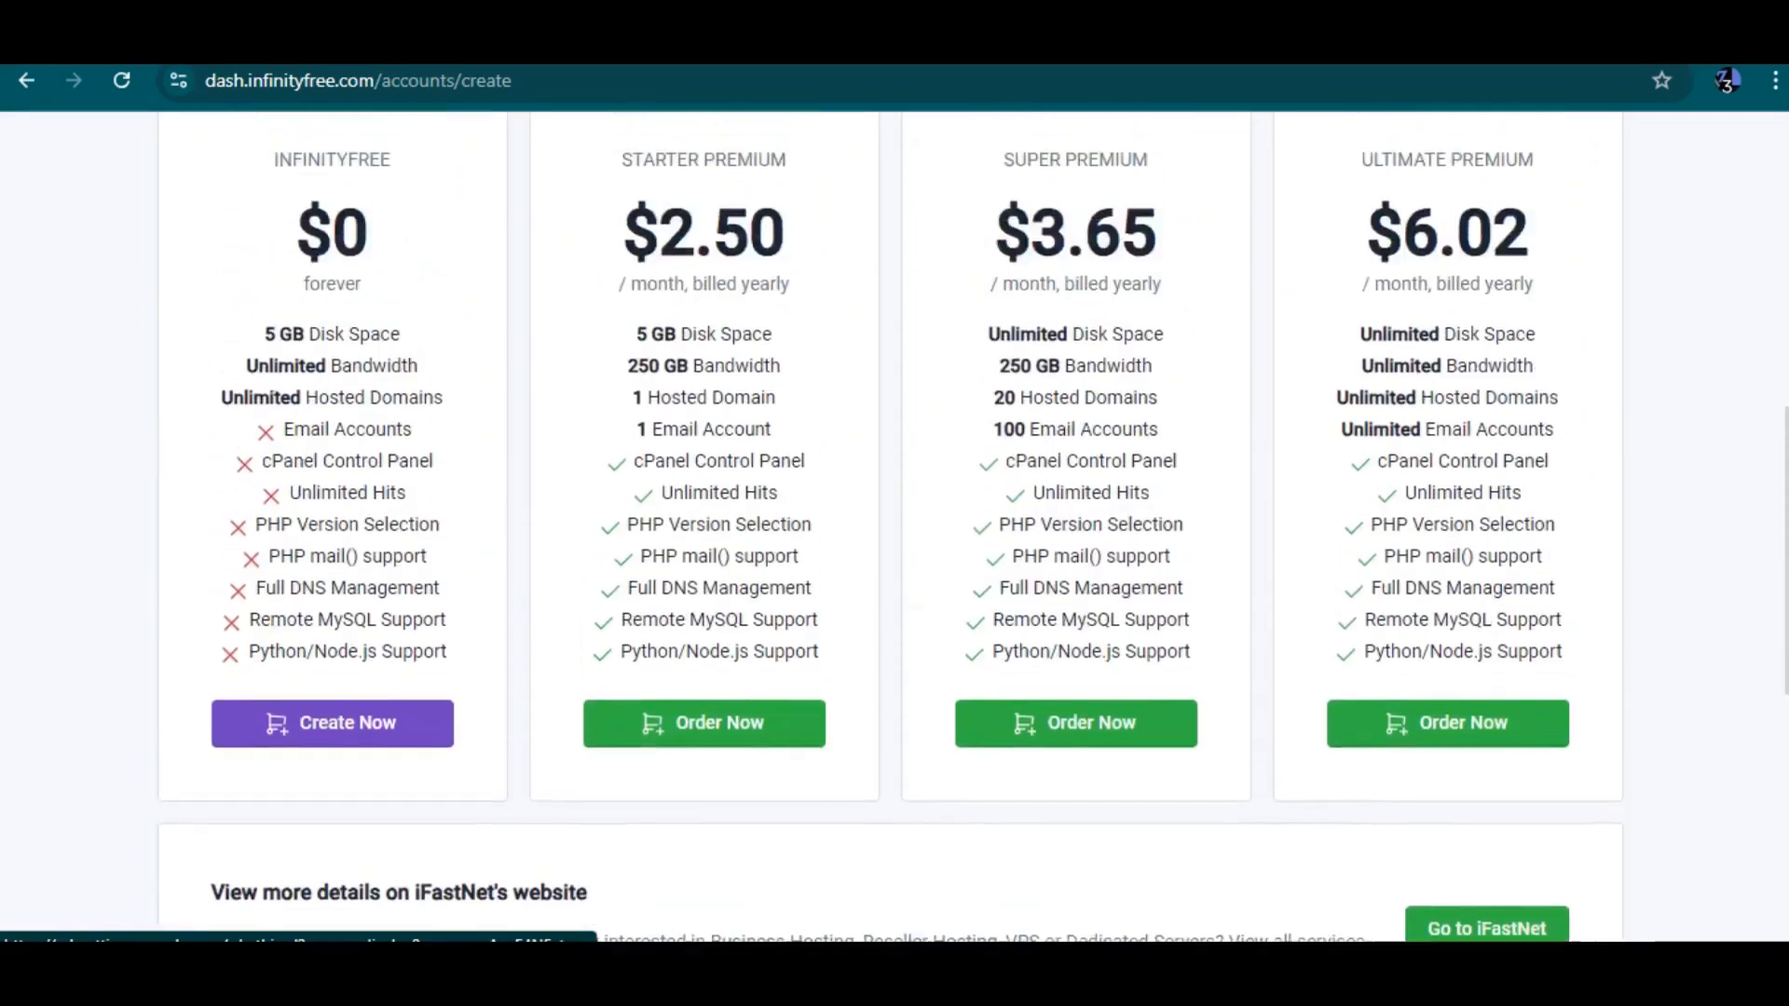
scroll(890, 527, up, 8)
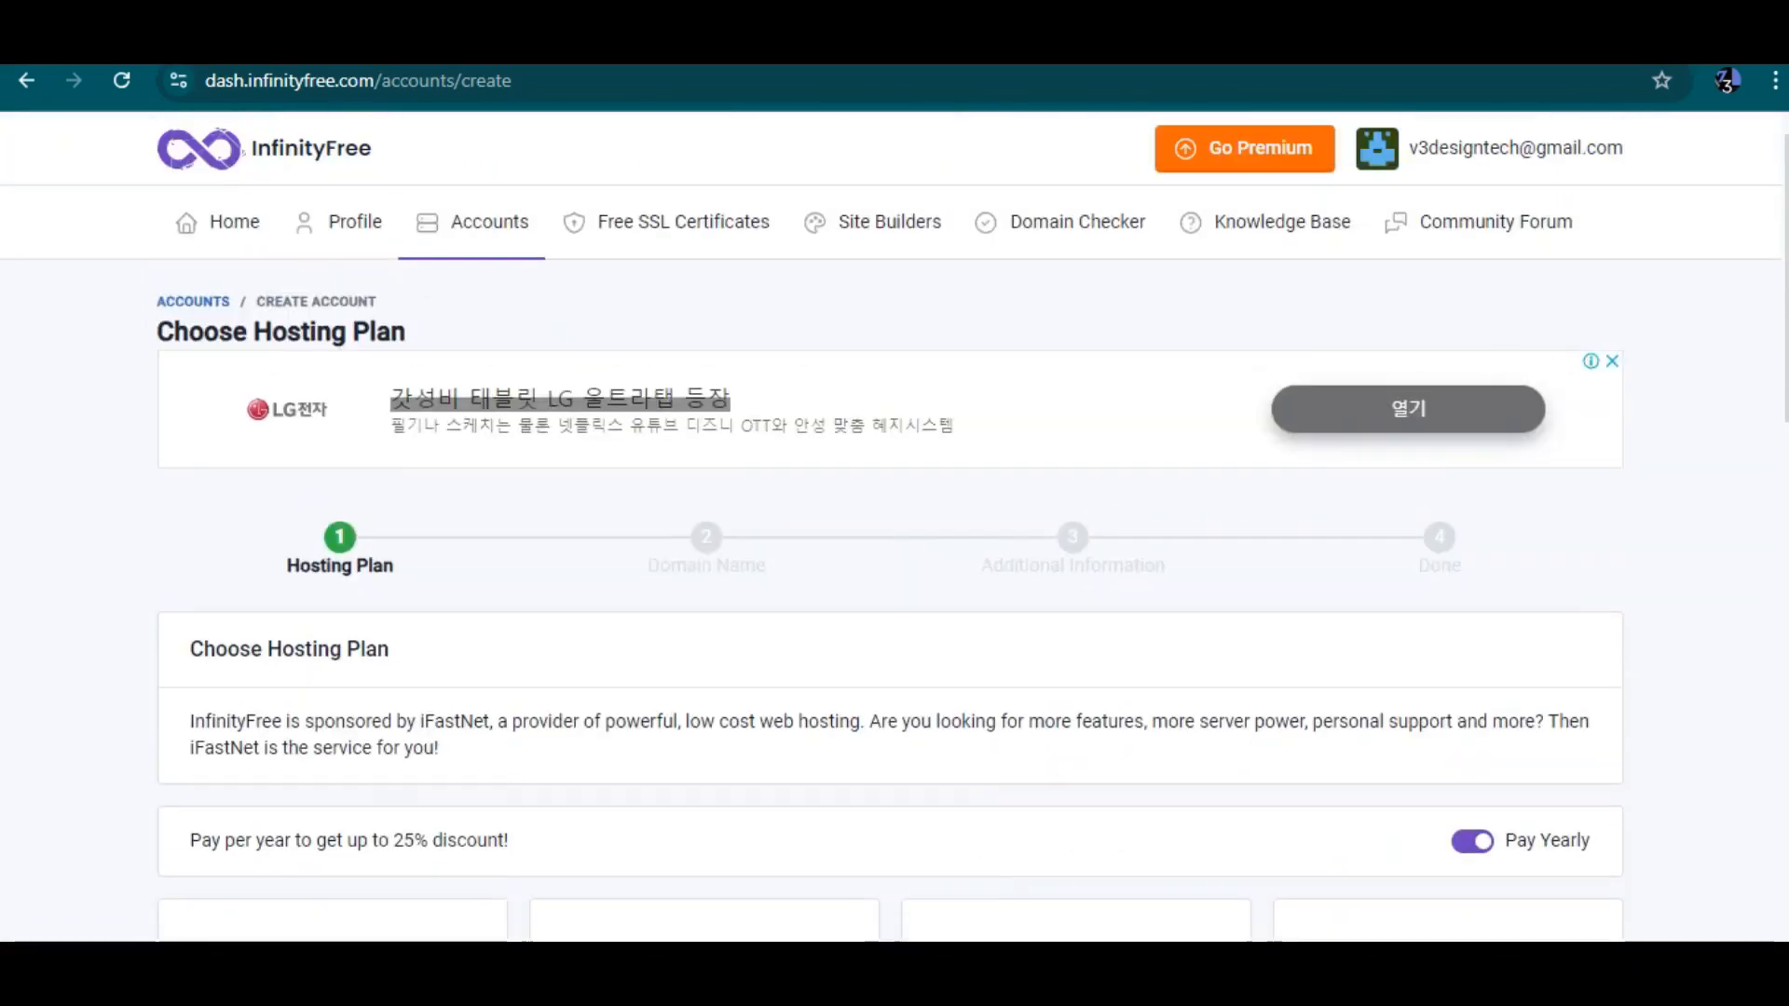
scroll(895, 527, down, 3)
scroll(890, 526, down, 4)
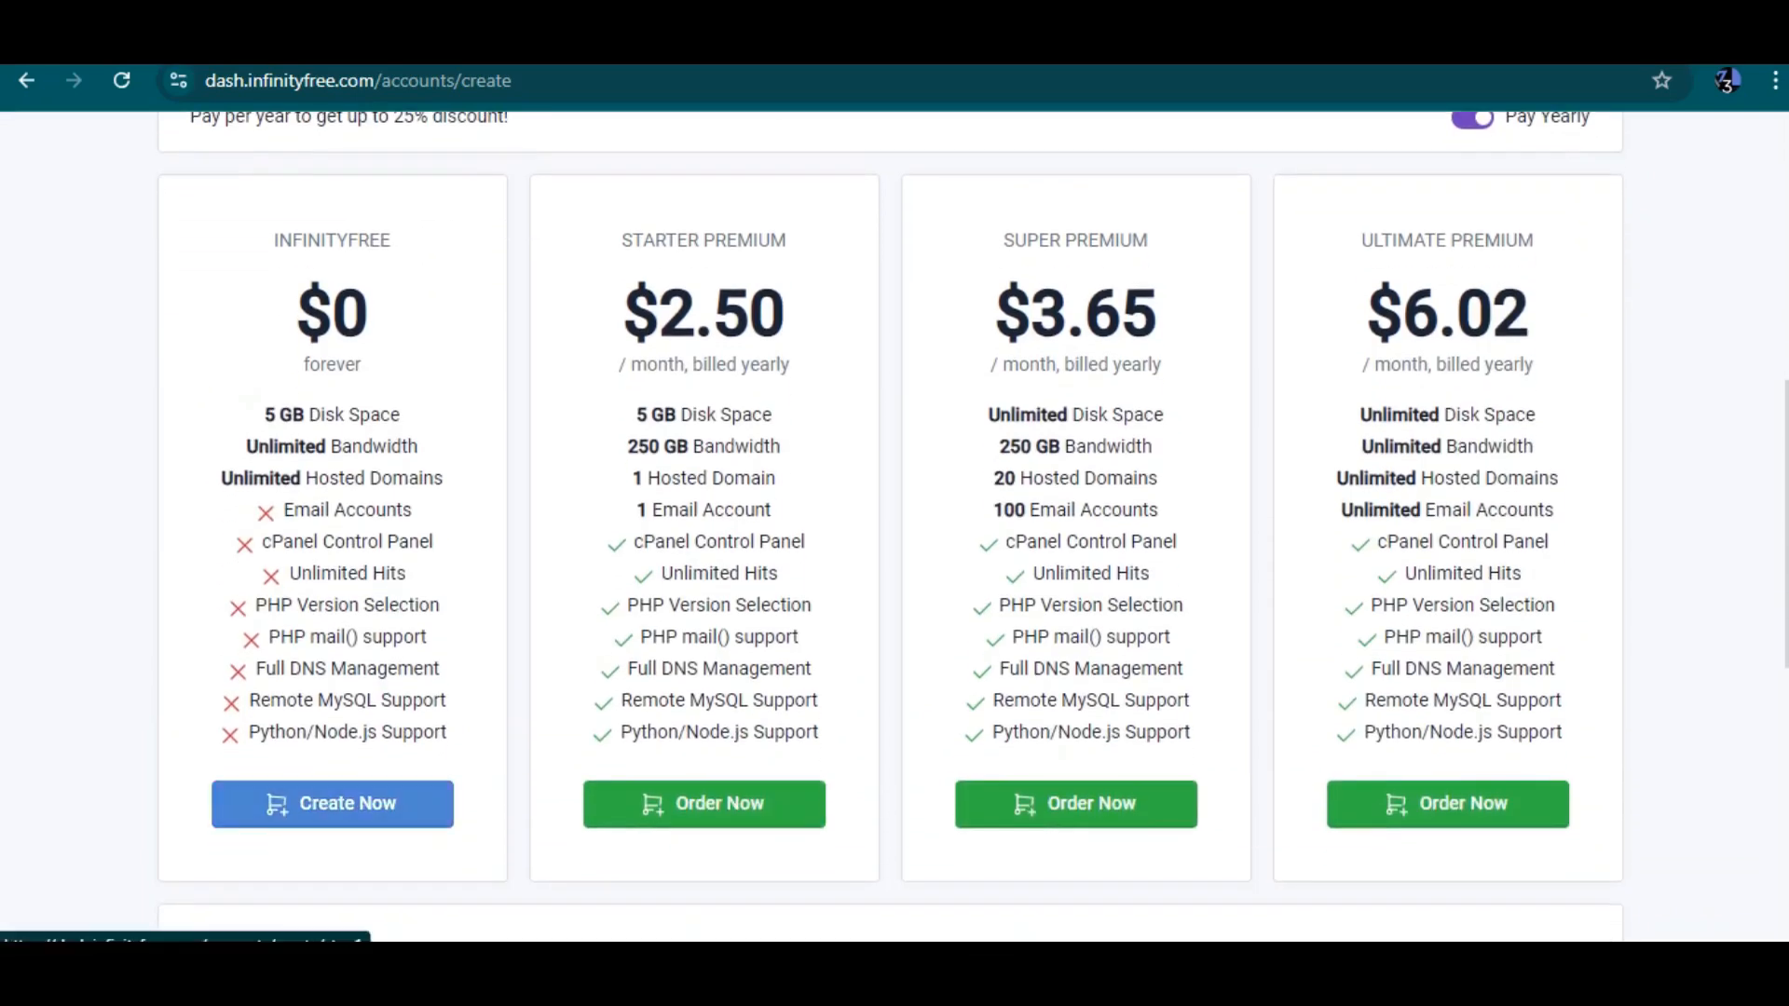
click(331, 803)
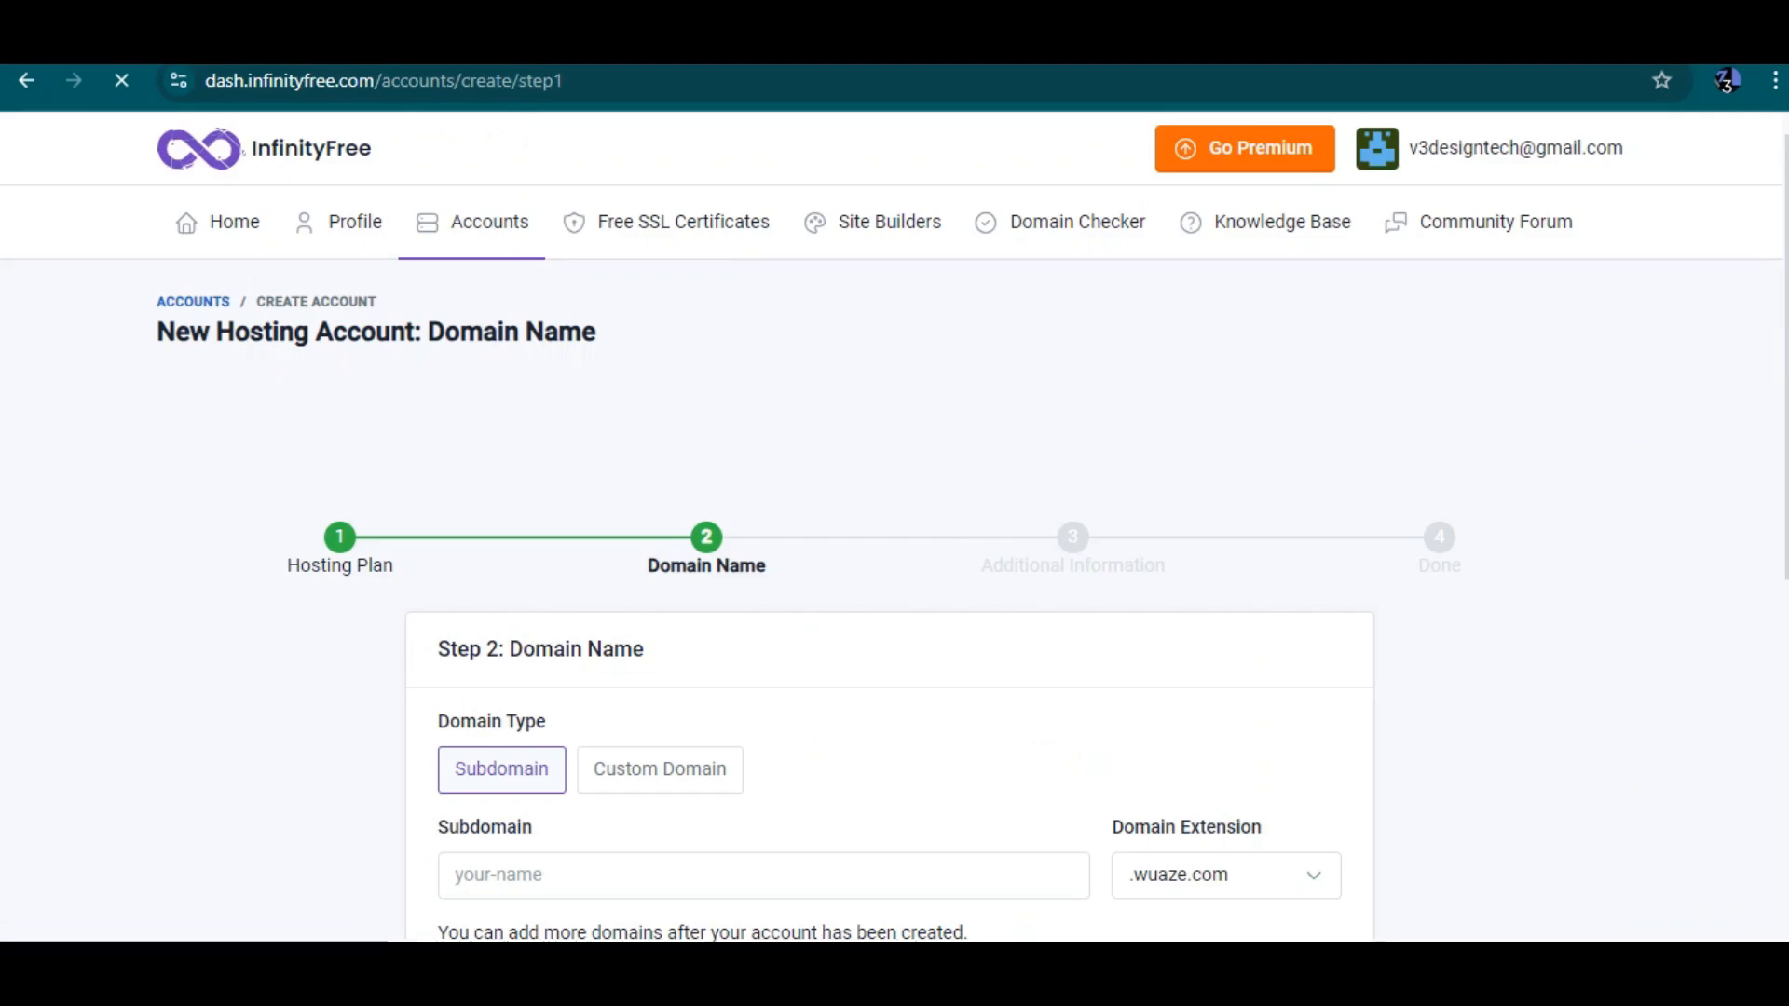
scroll(891, 559, down, 1)
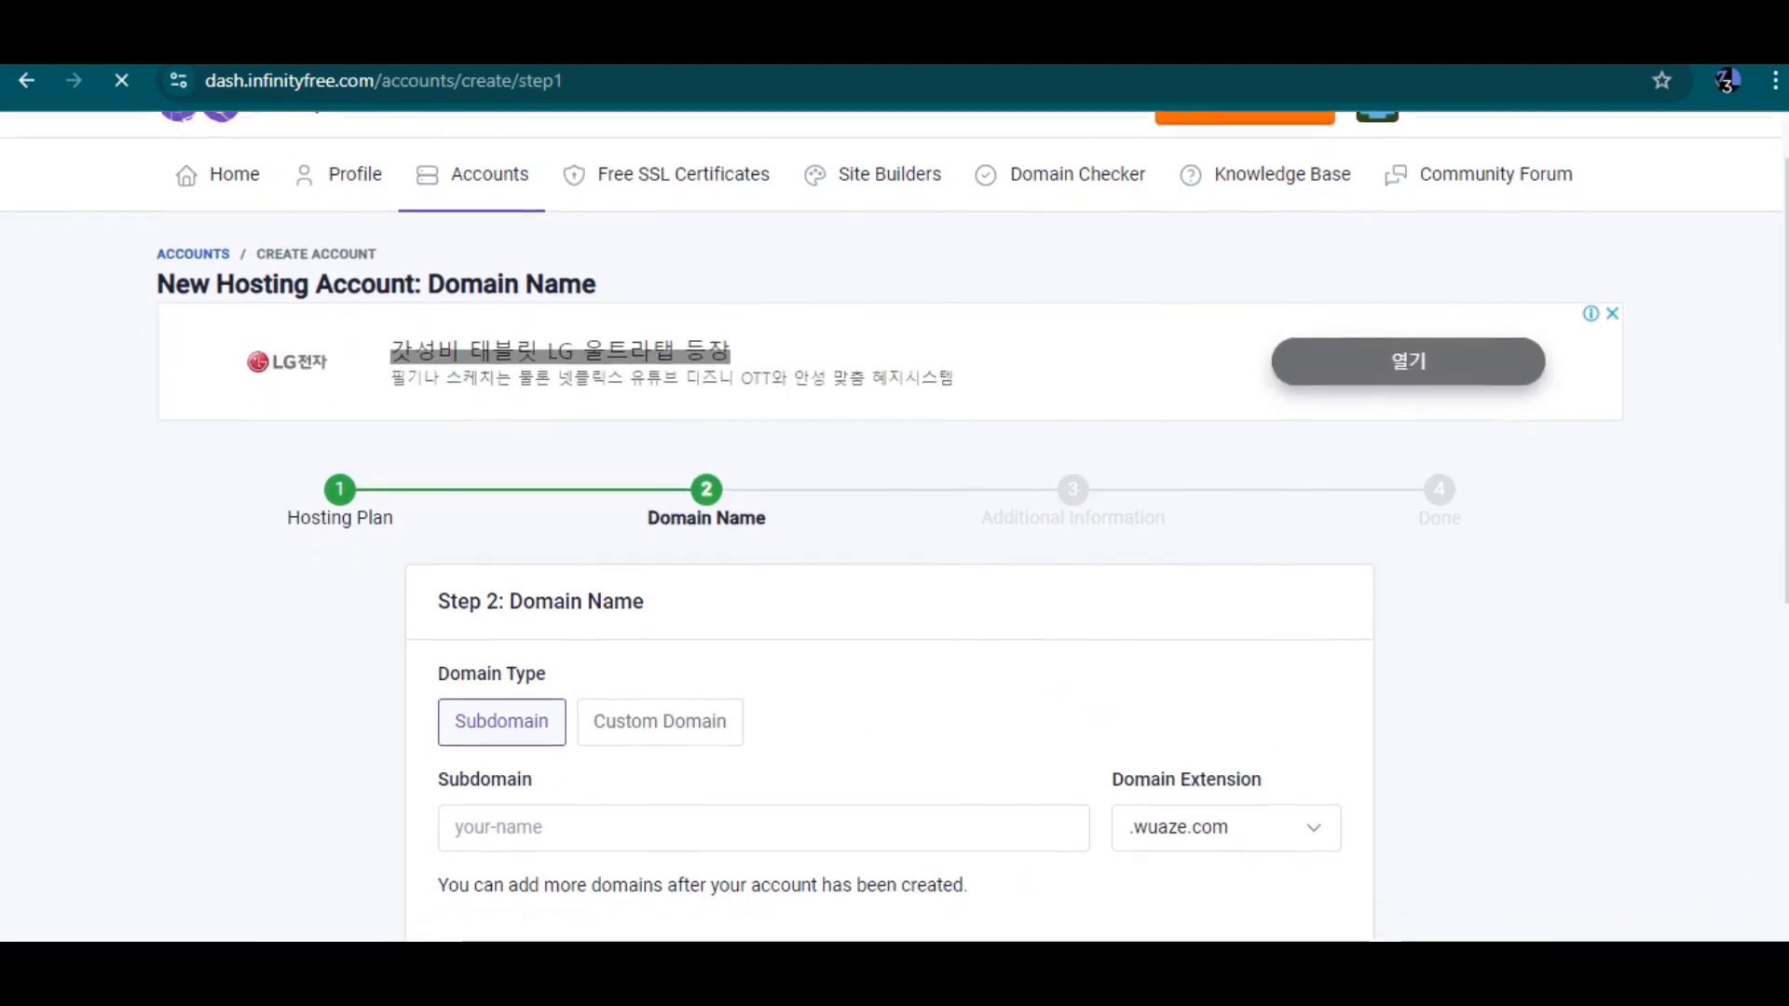
scroll(891, 466, down, 1)
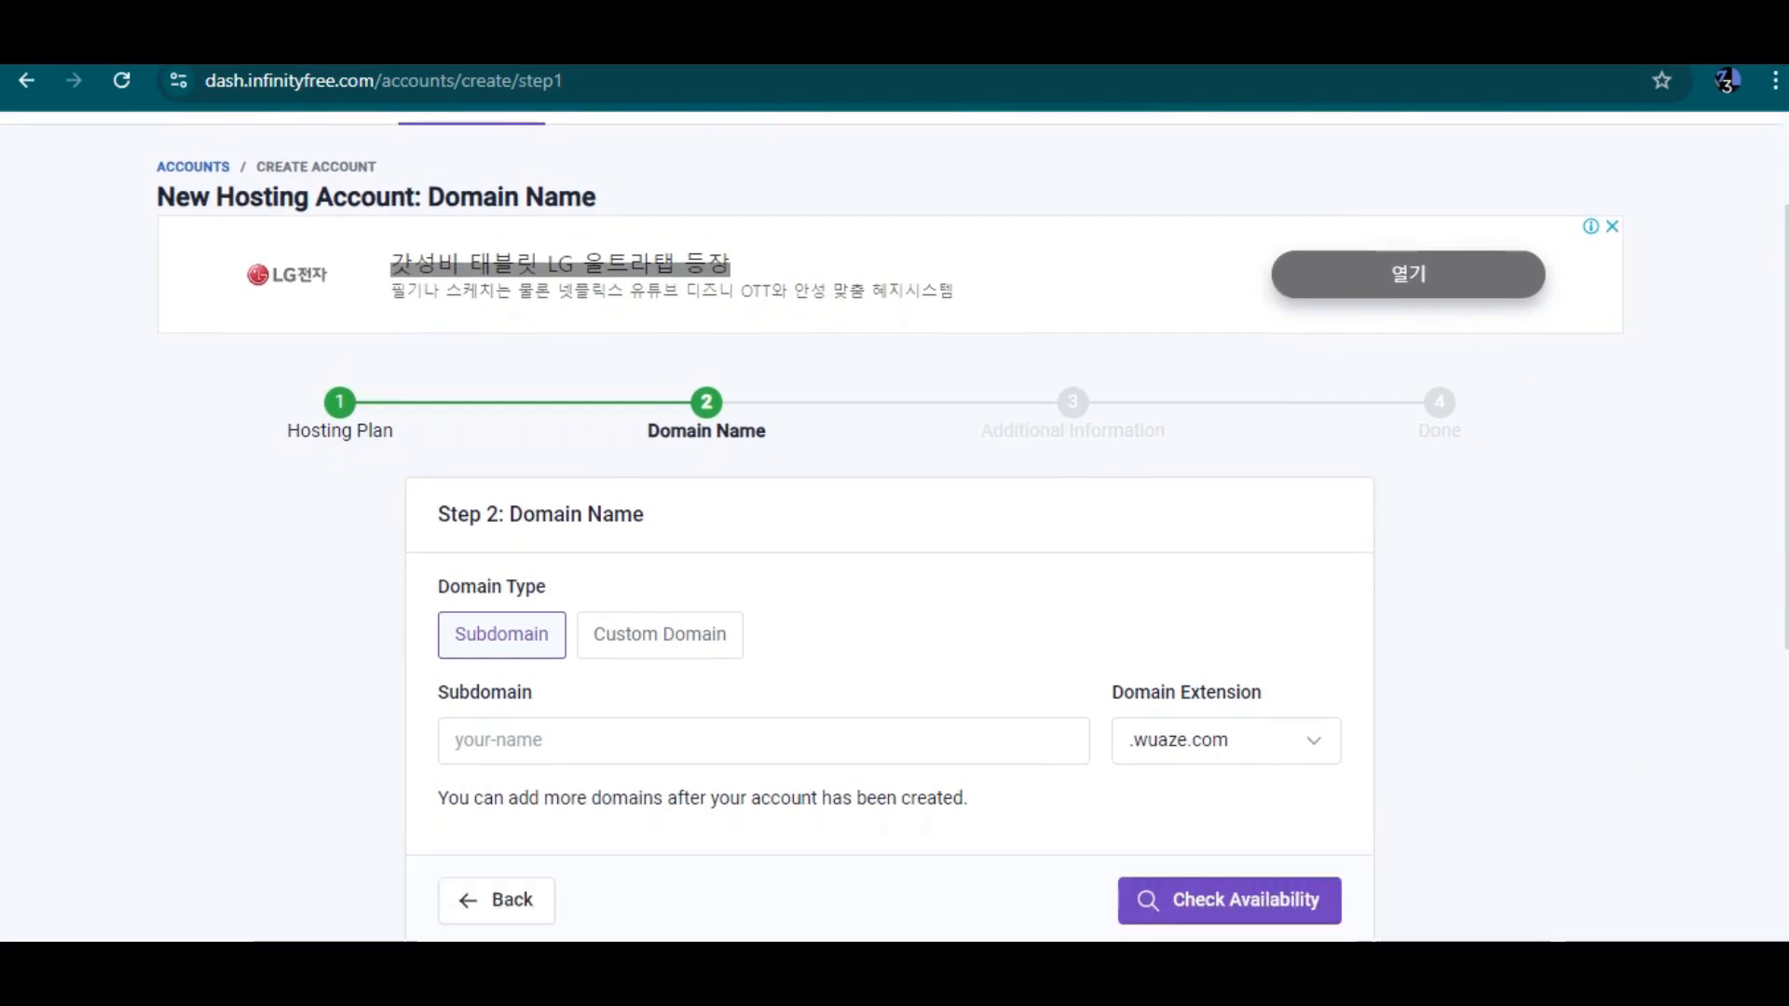
drag(224, 81, 373, 81)
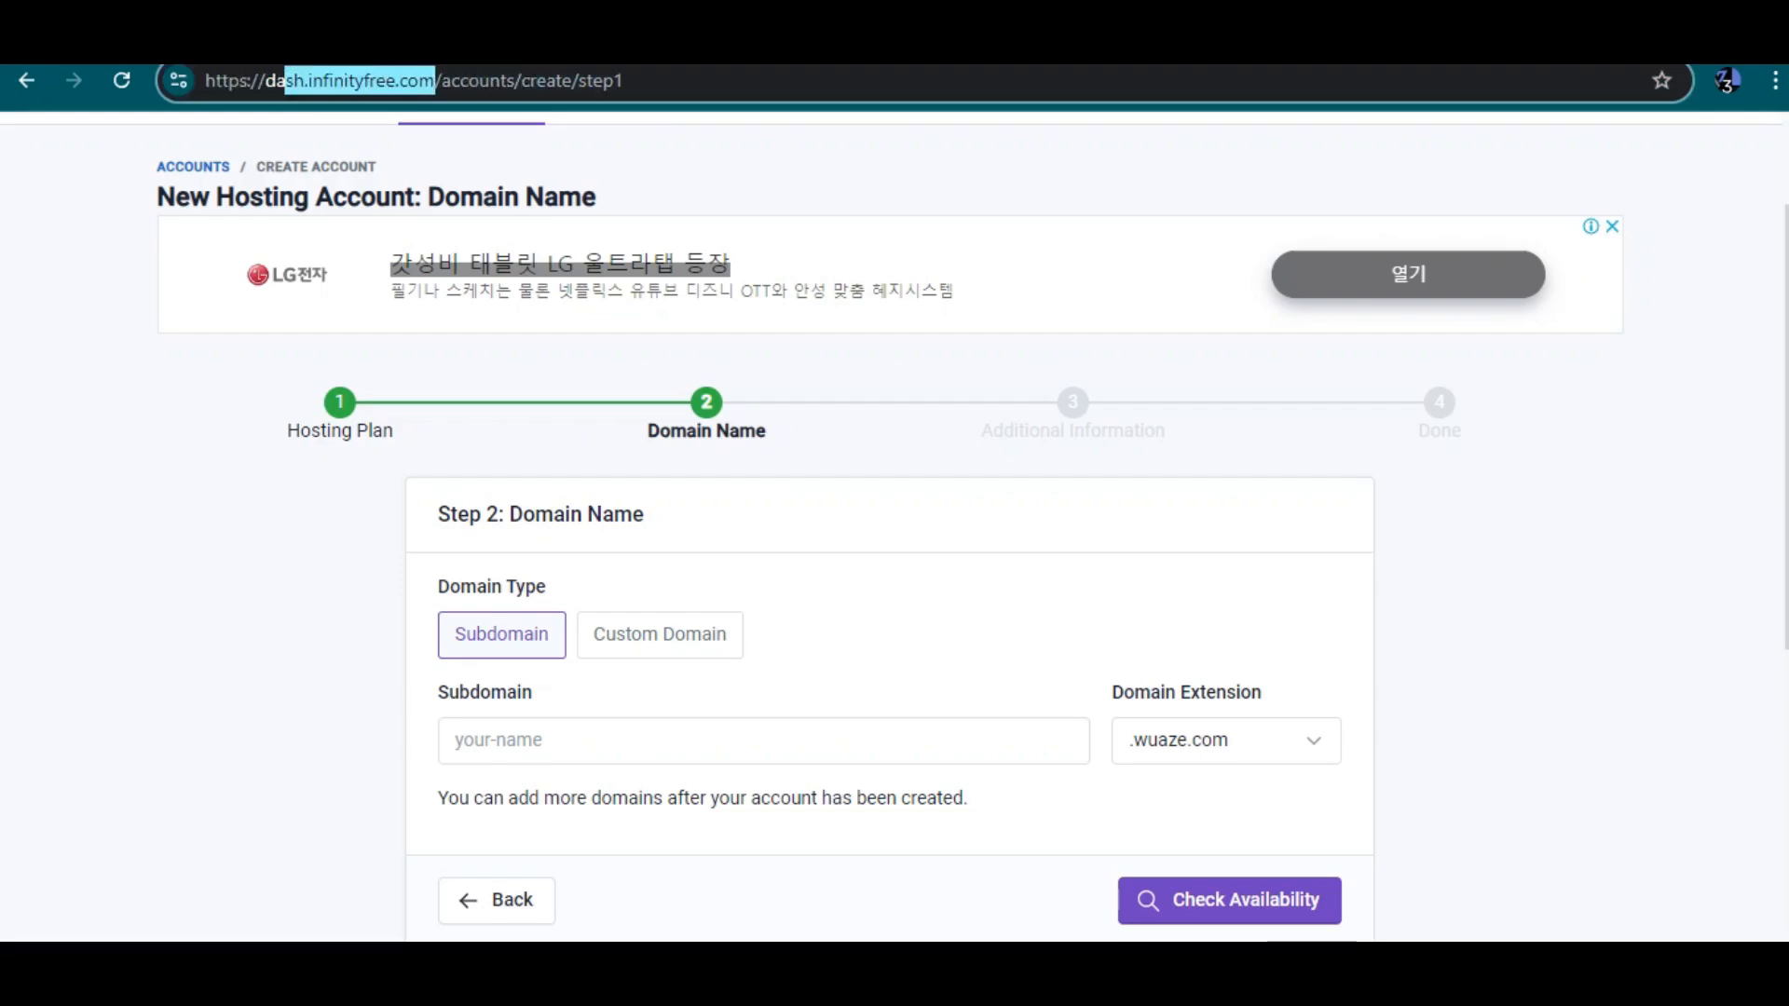
click(436, 82)
drag(437, 81, 205, 81)
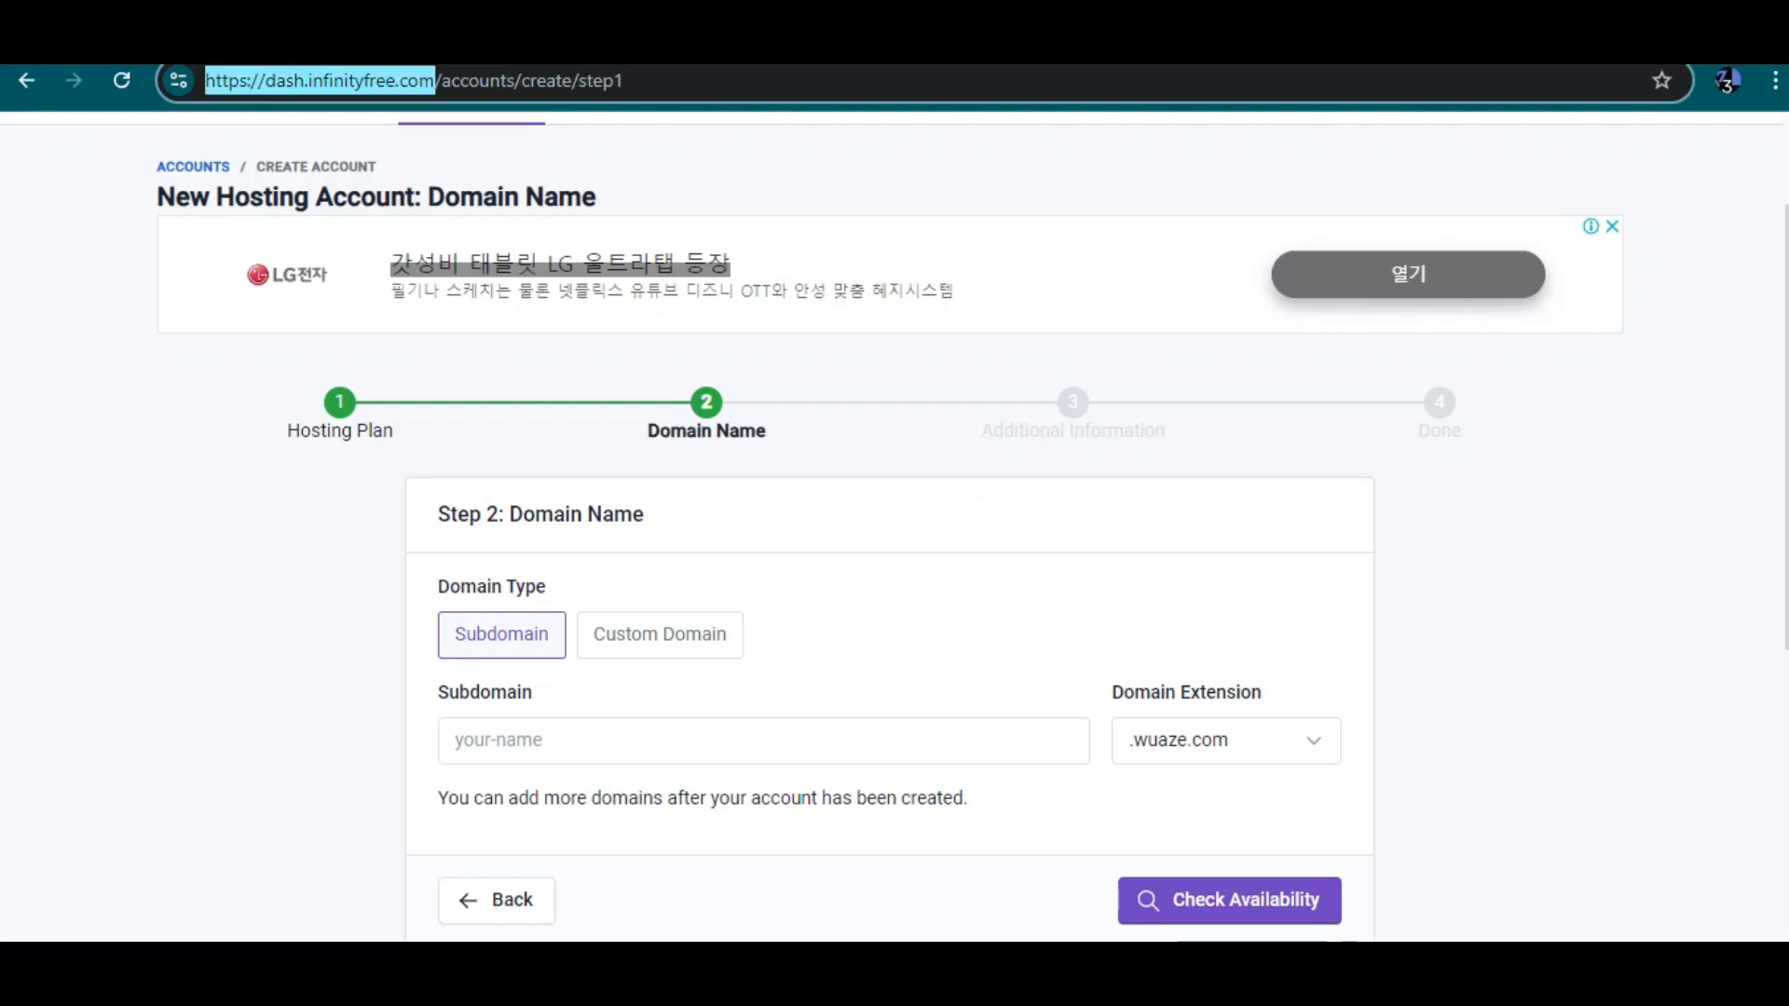
scroll(895, 531, down, 2)
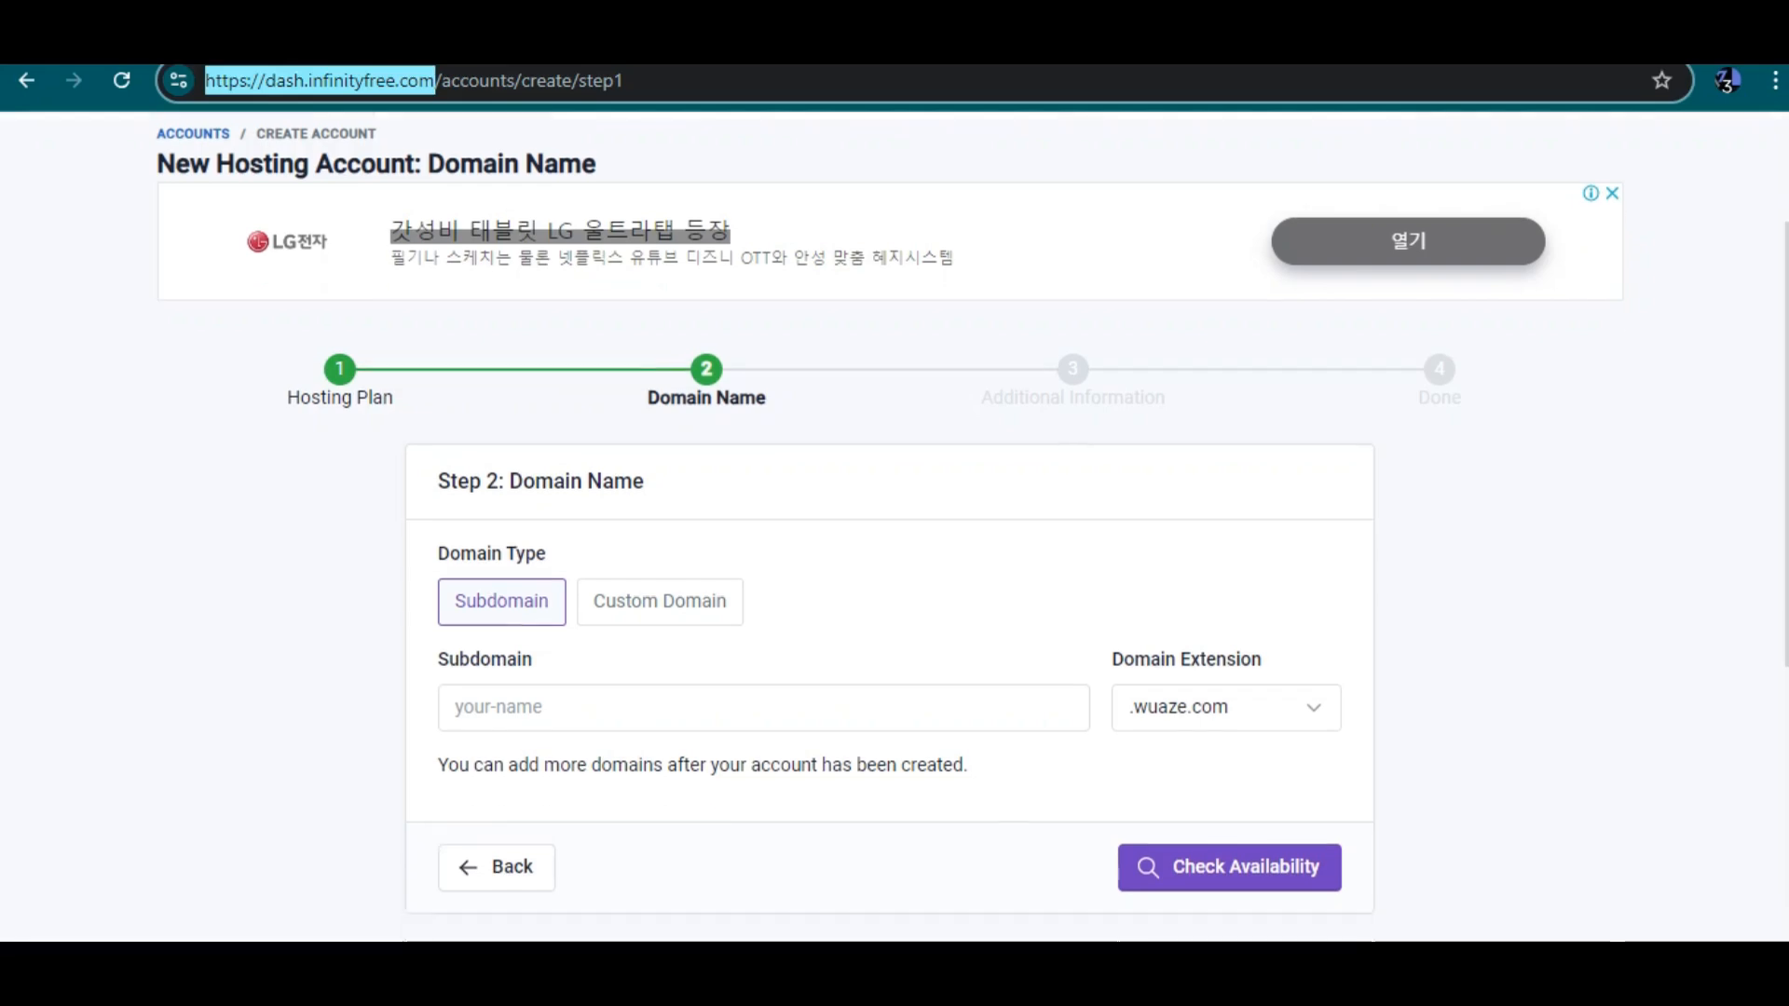
Compare the Subdomain and Custom Domain options for the domain type
click(764, 605)
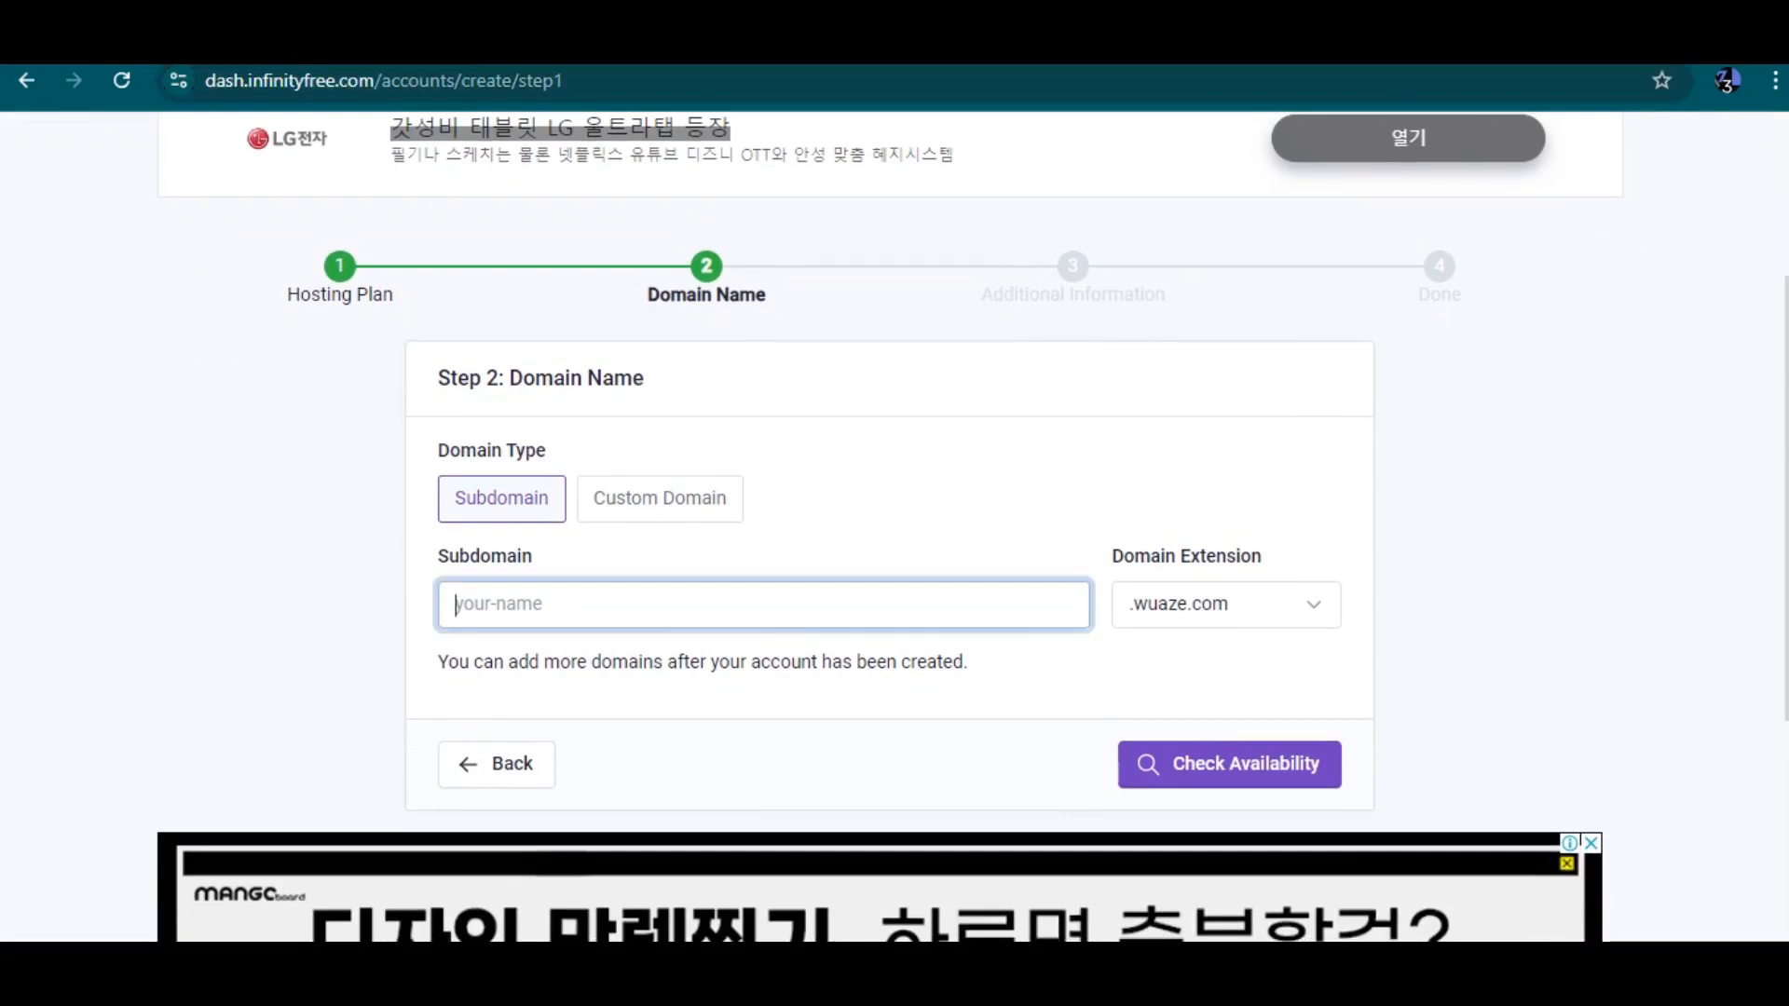
click(659, 499)
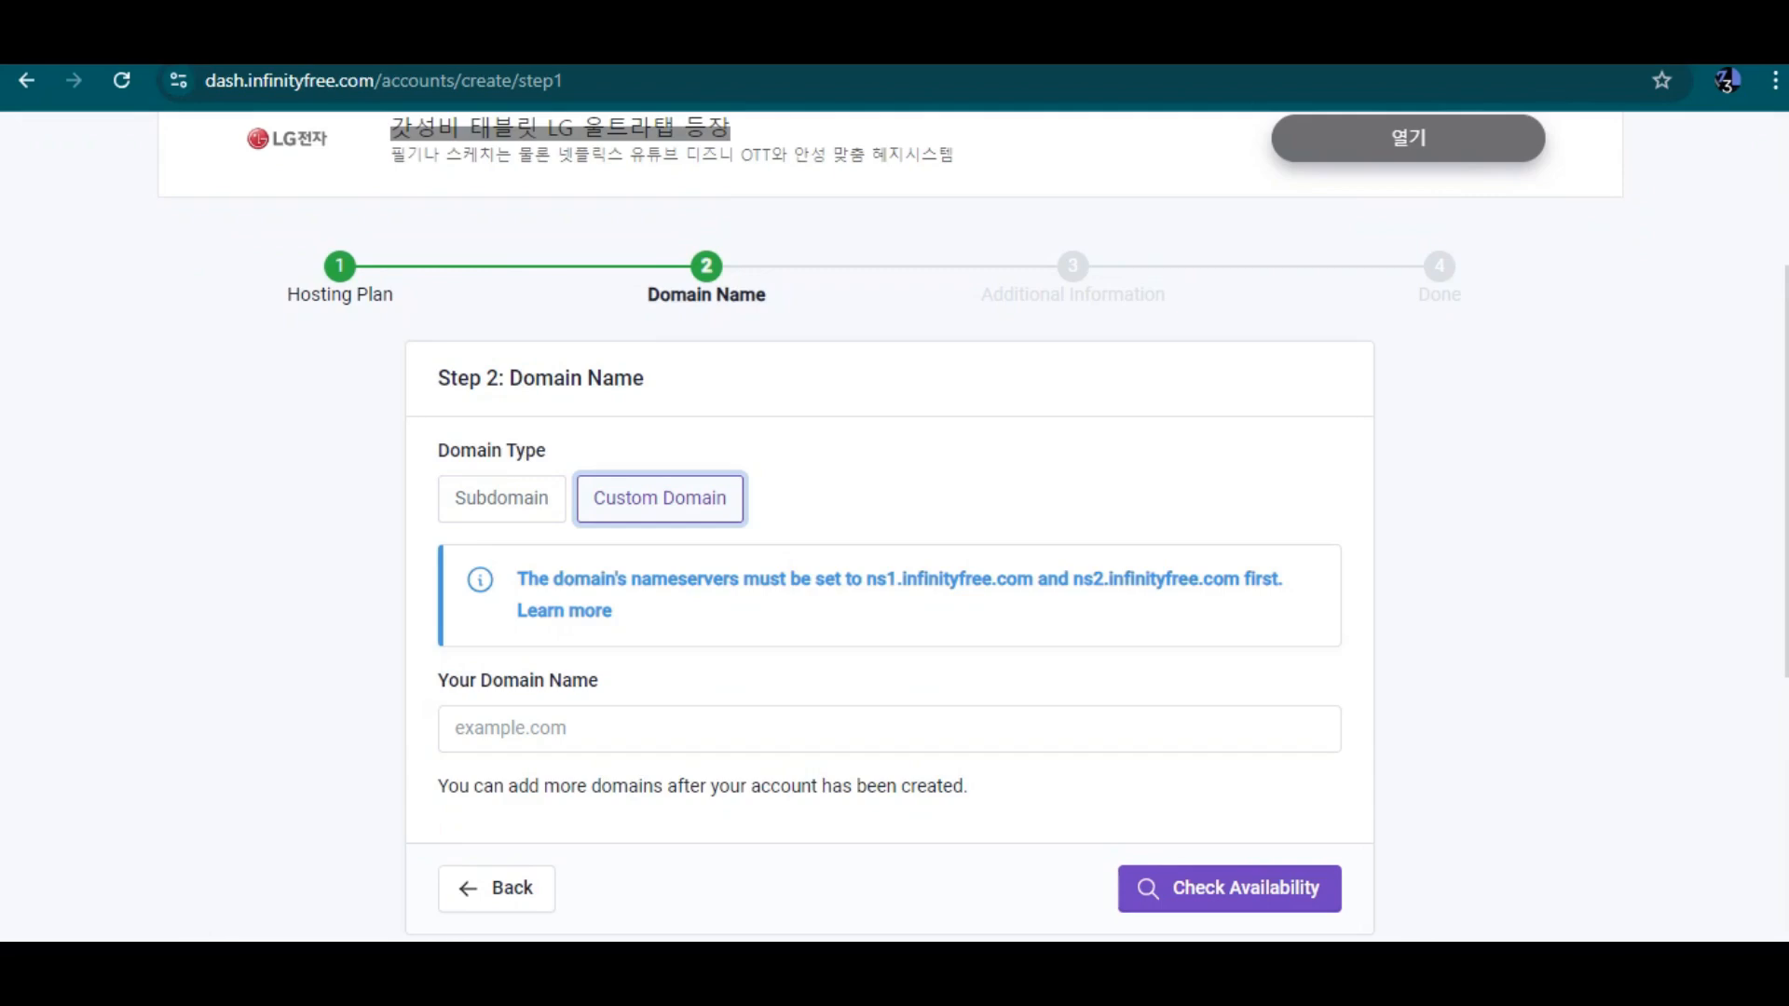
click(889, 729)
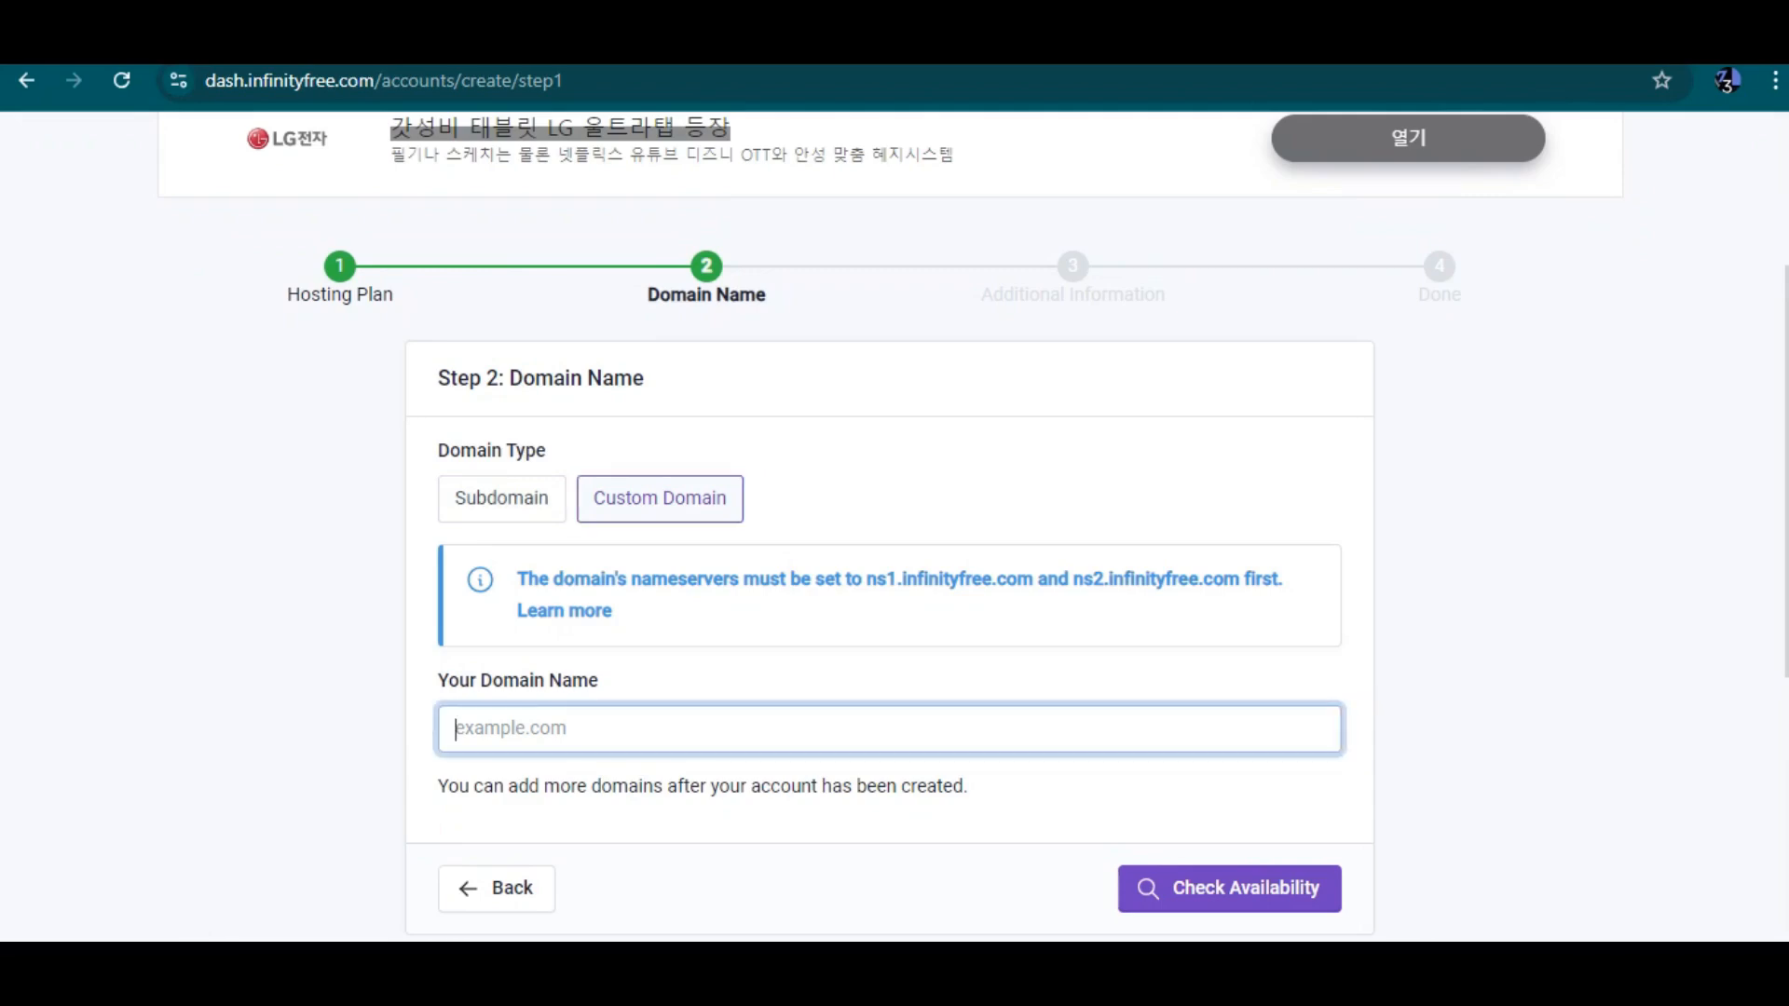
click(501, 498)
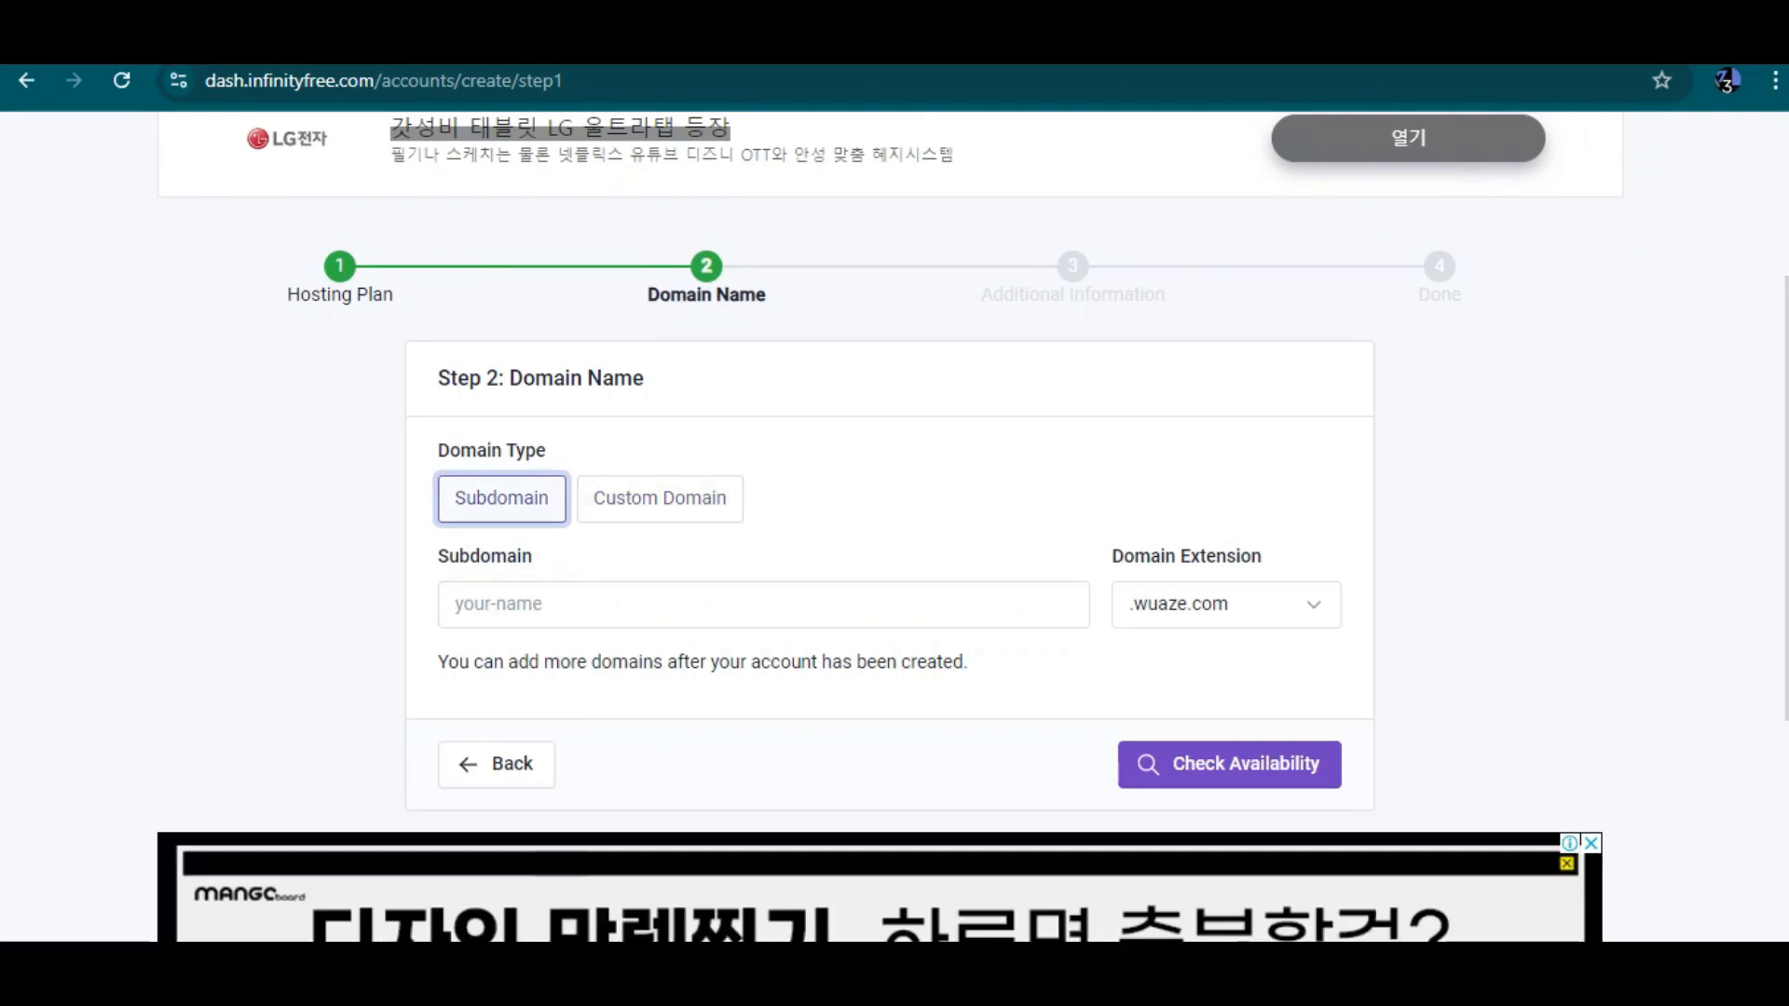
click(660, 498)
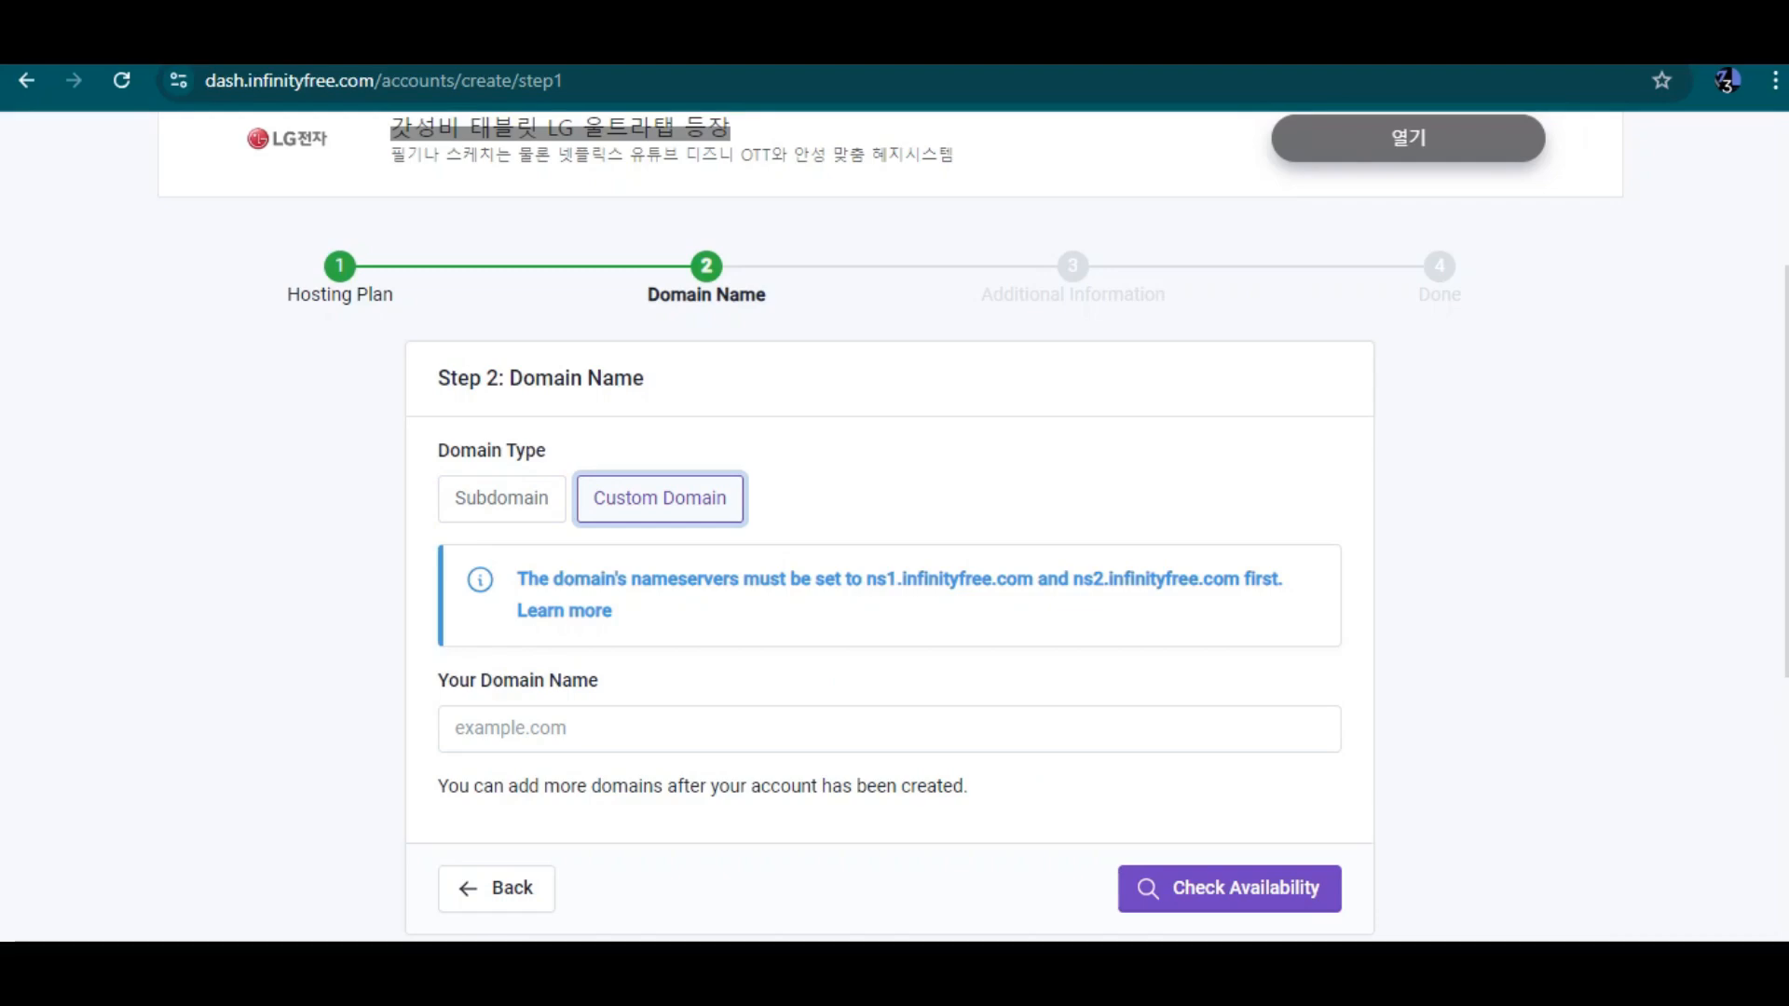
scroll(890, 533, down, 2)
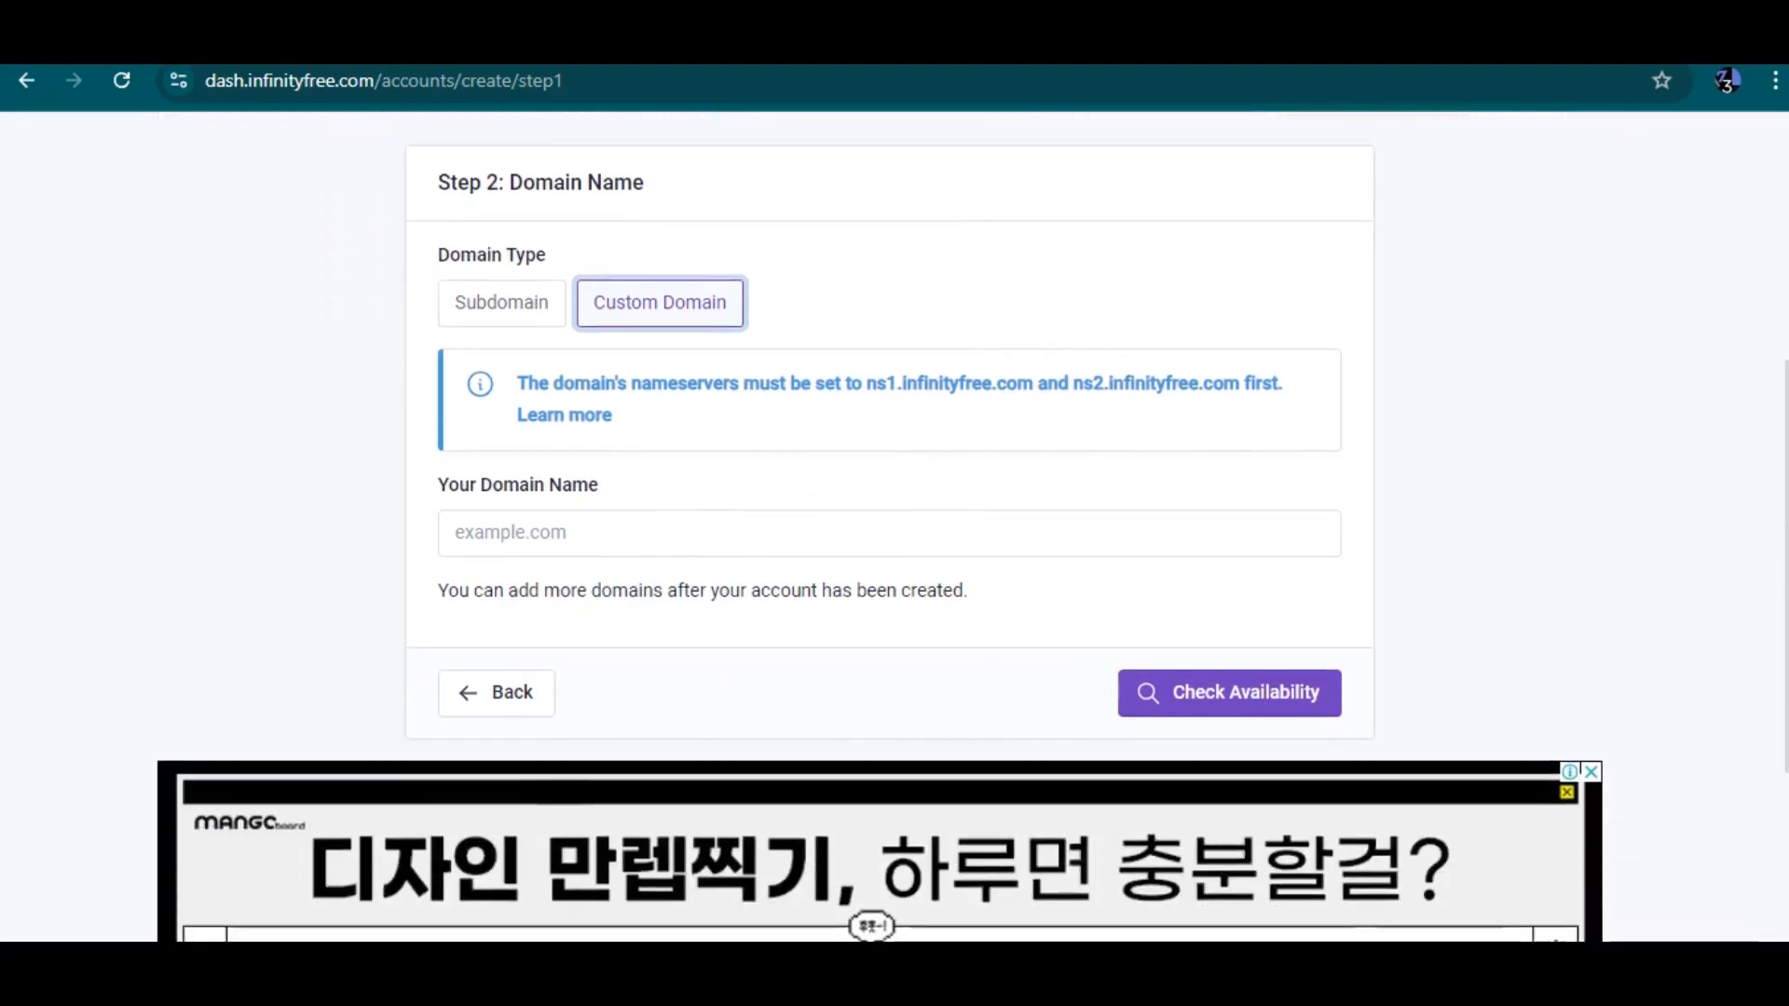
click(890, 533)
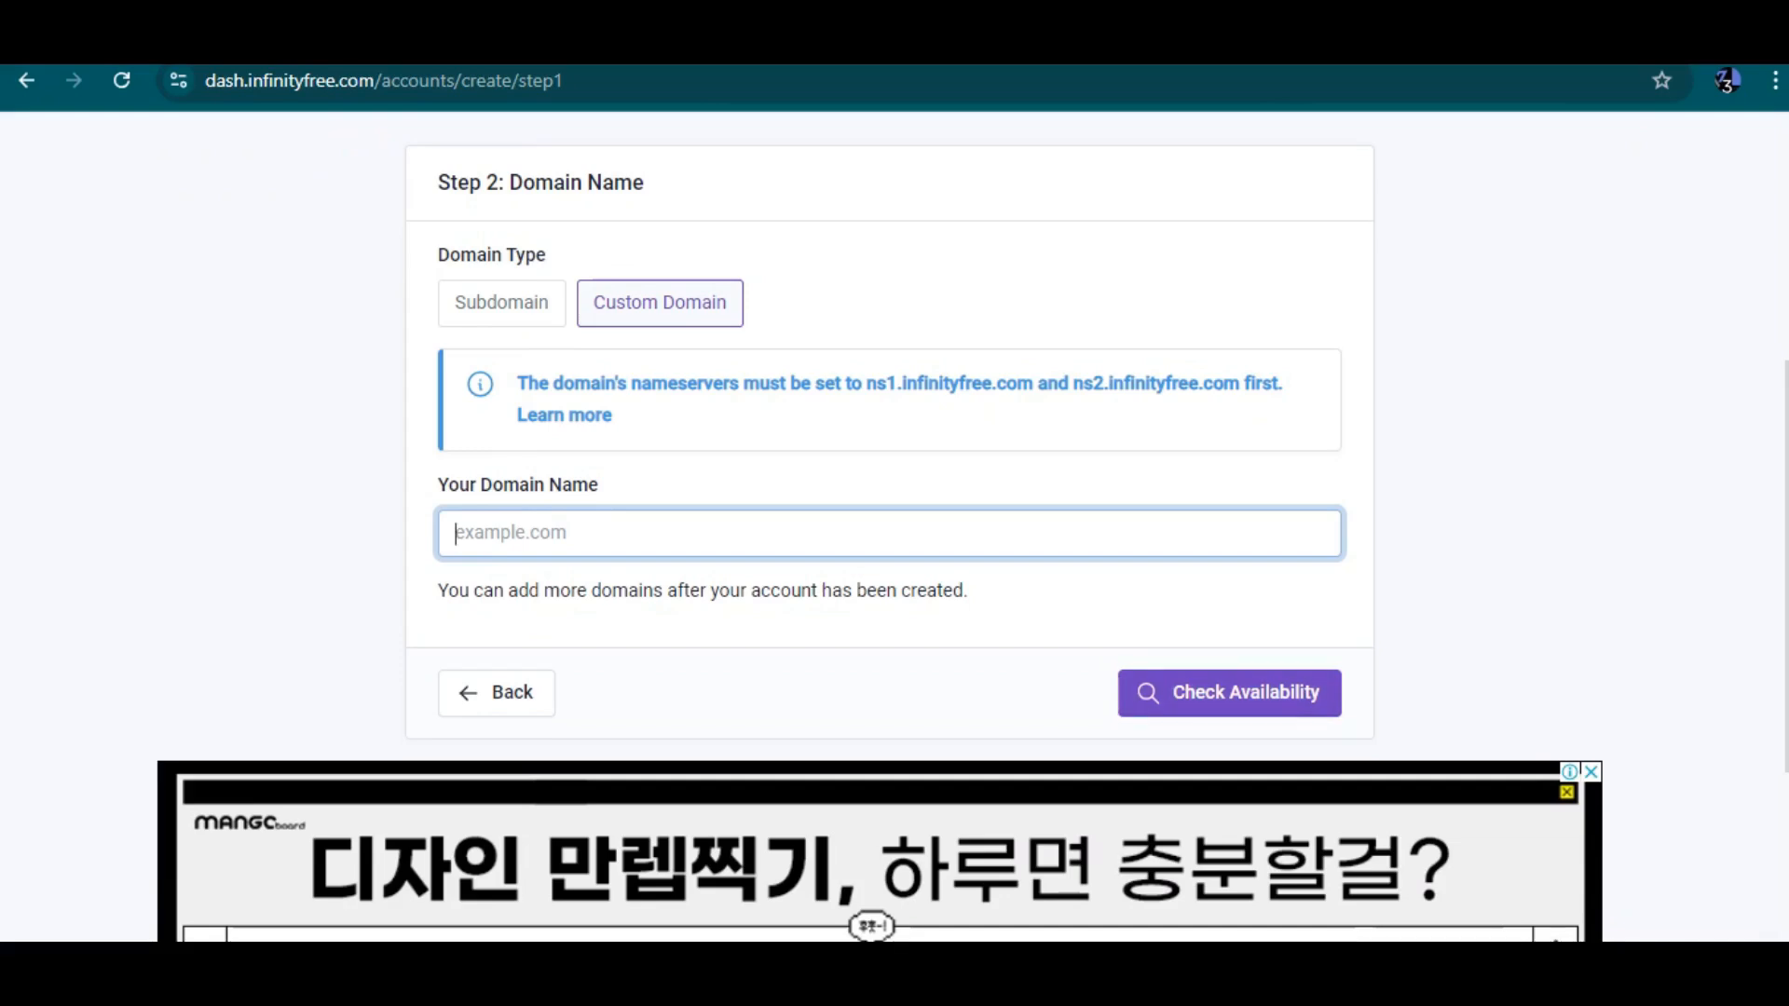
click(502, 303)
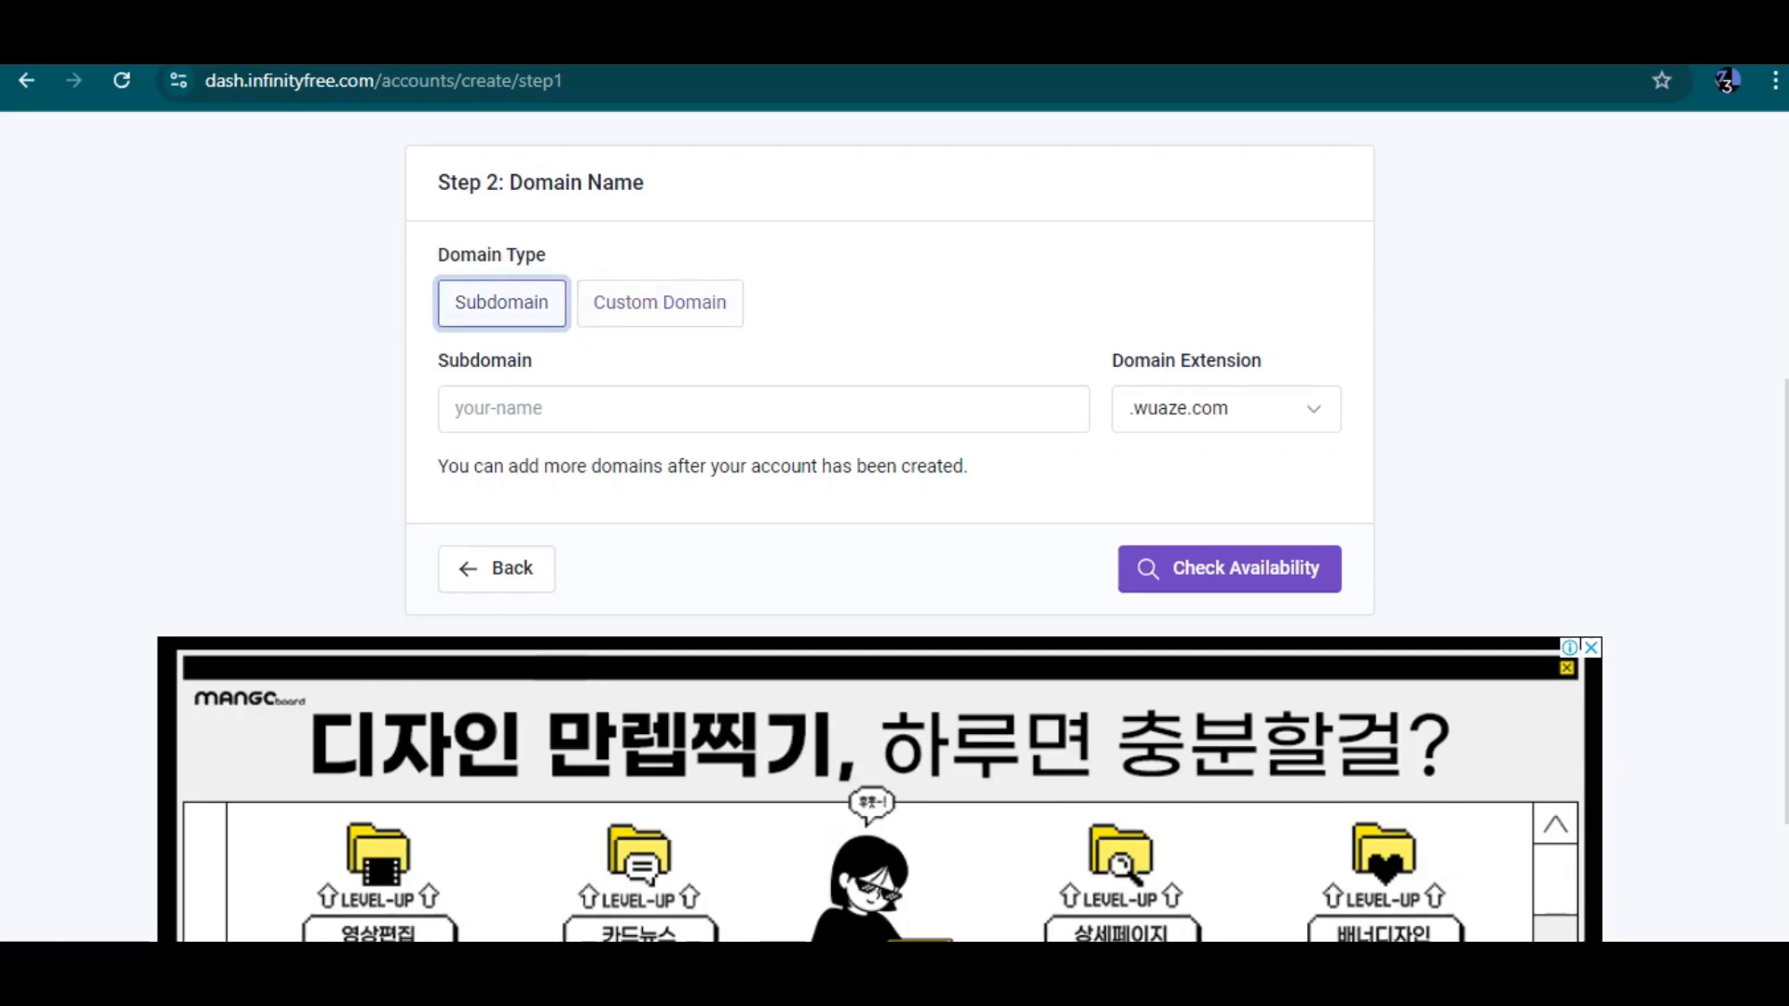
Enter raambahshop as the subdomain and pick the .000.pe domain extension
click(597, 409)
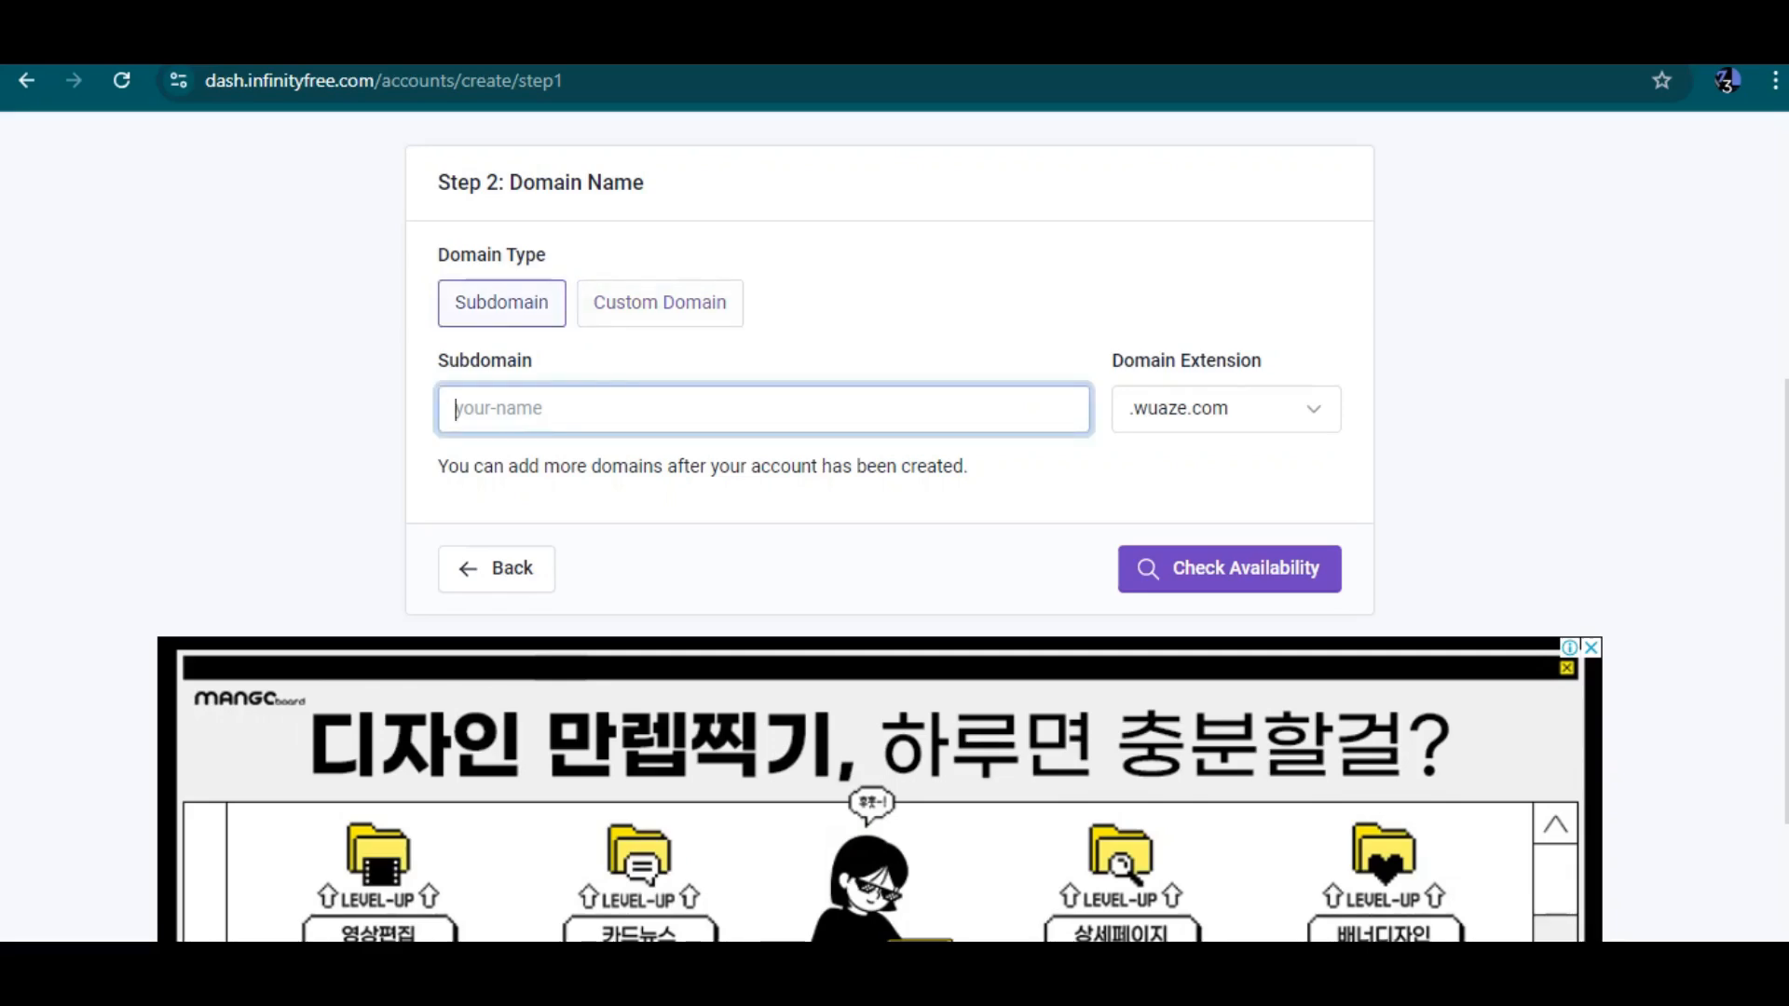
text(raambah)
click(1226, 409)
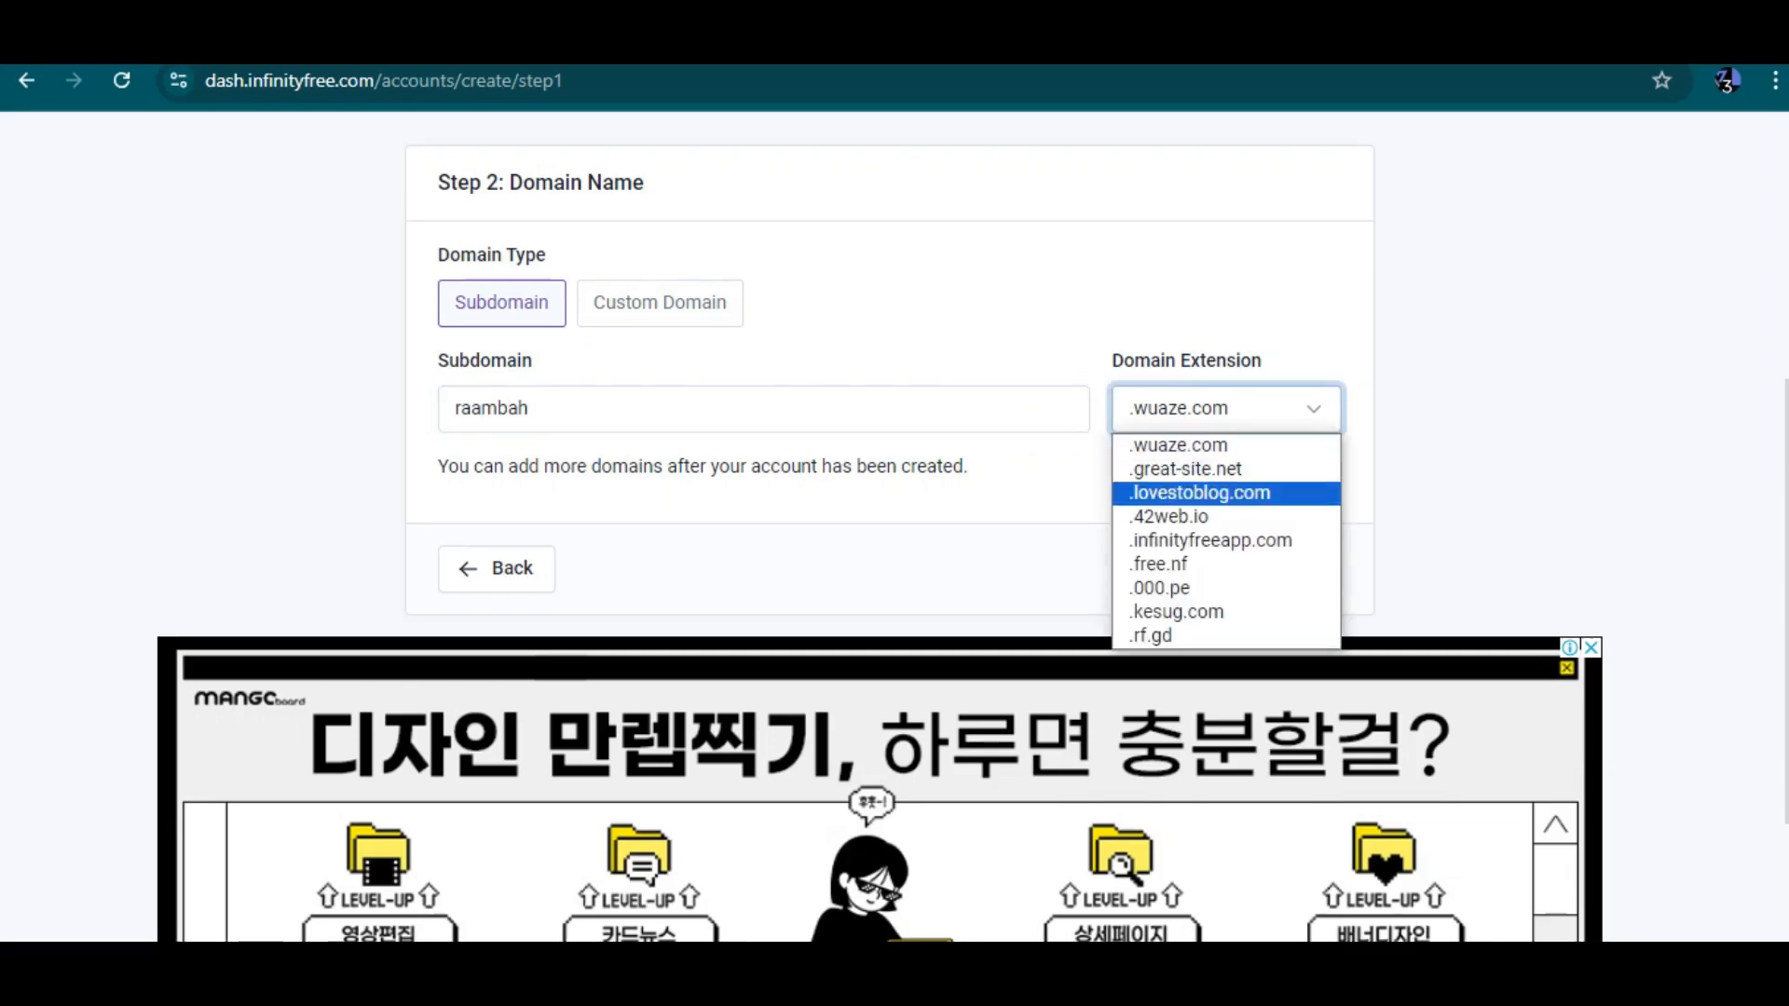
click(529, 409)
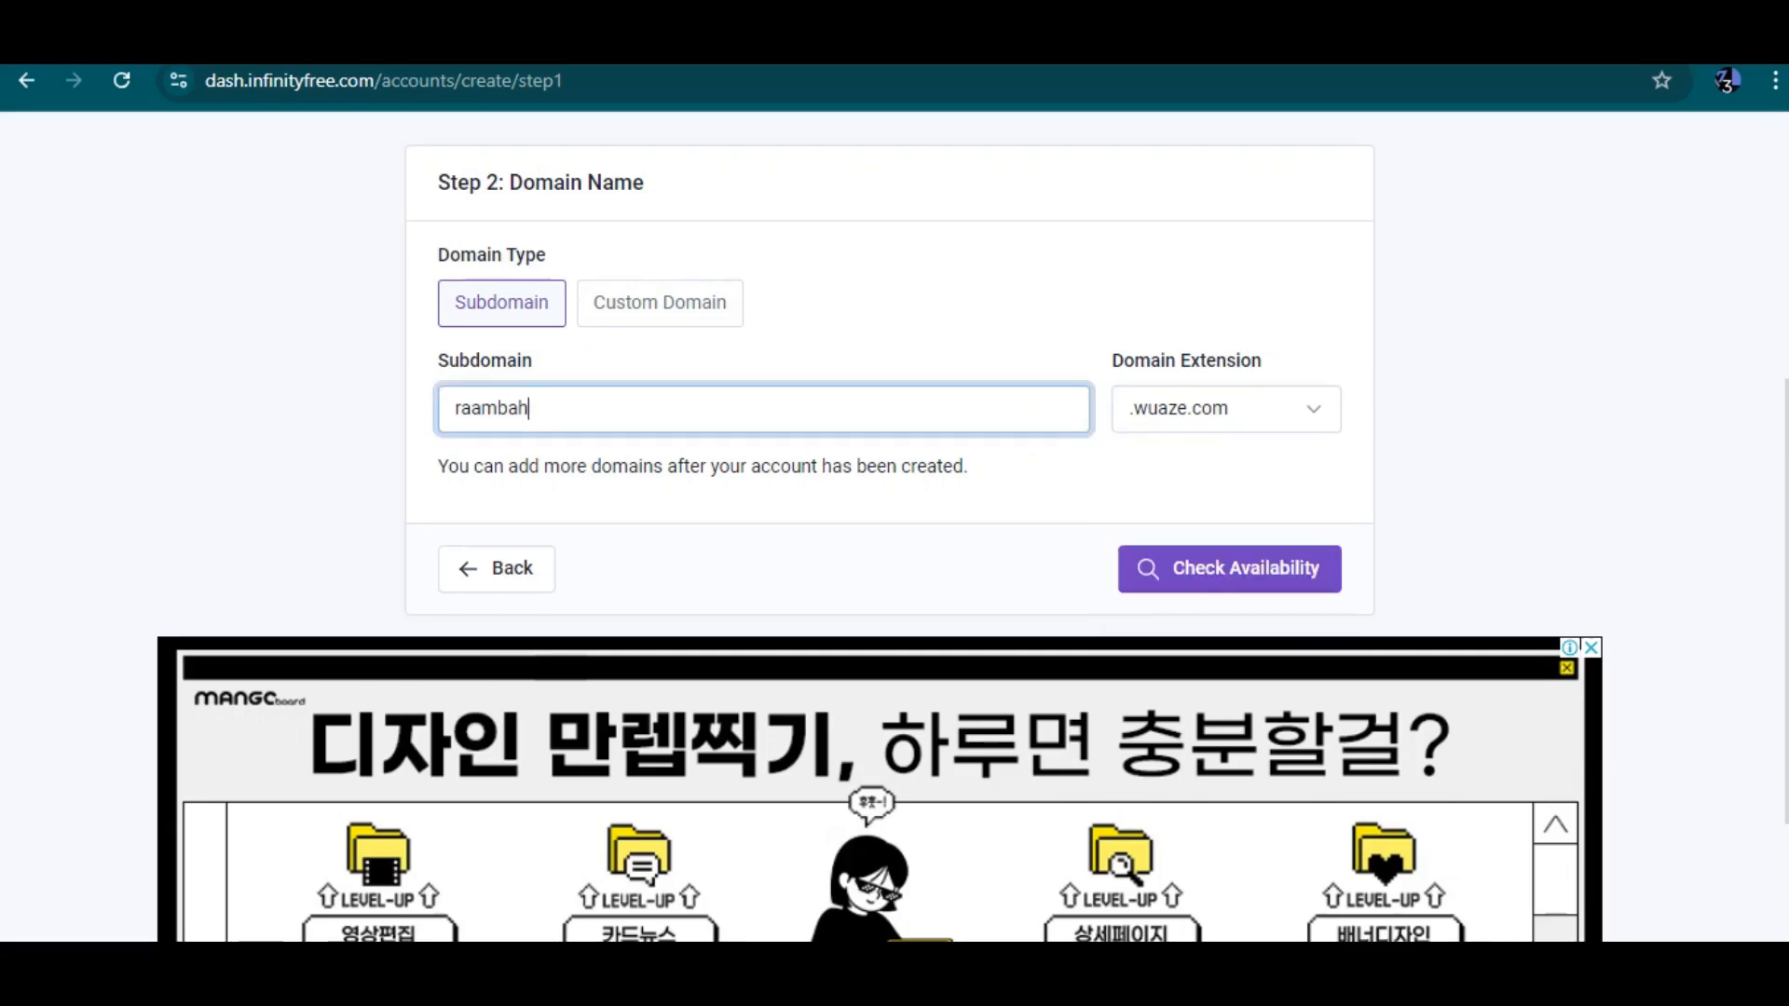
text(shop)
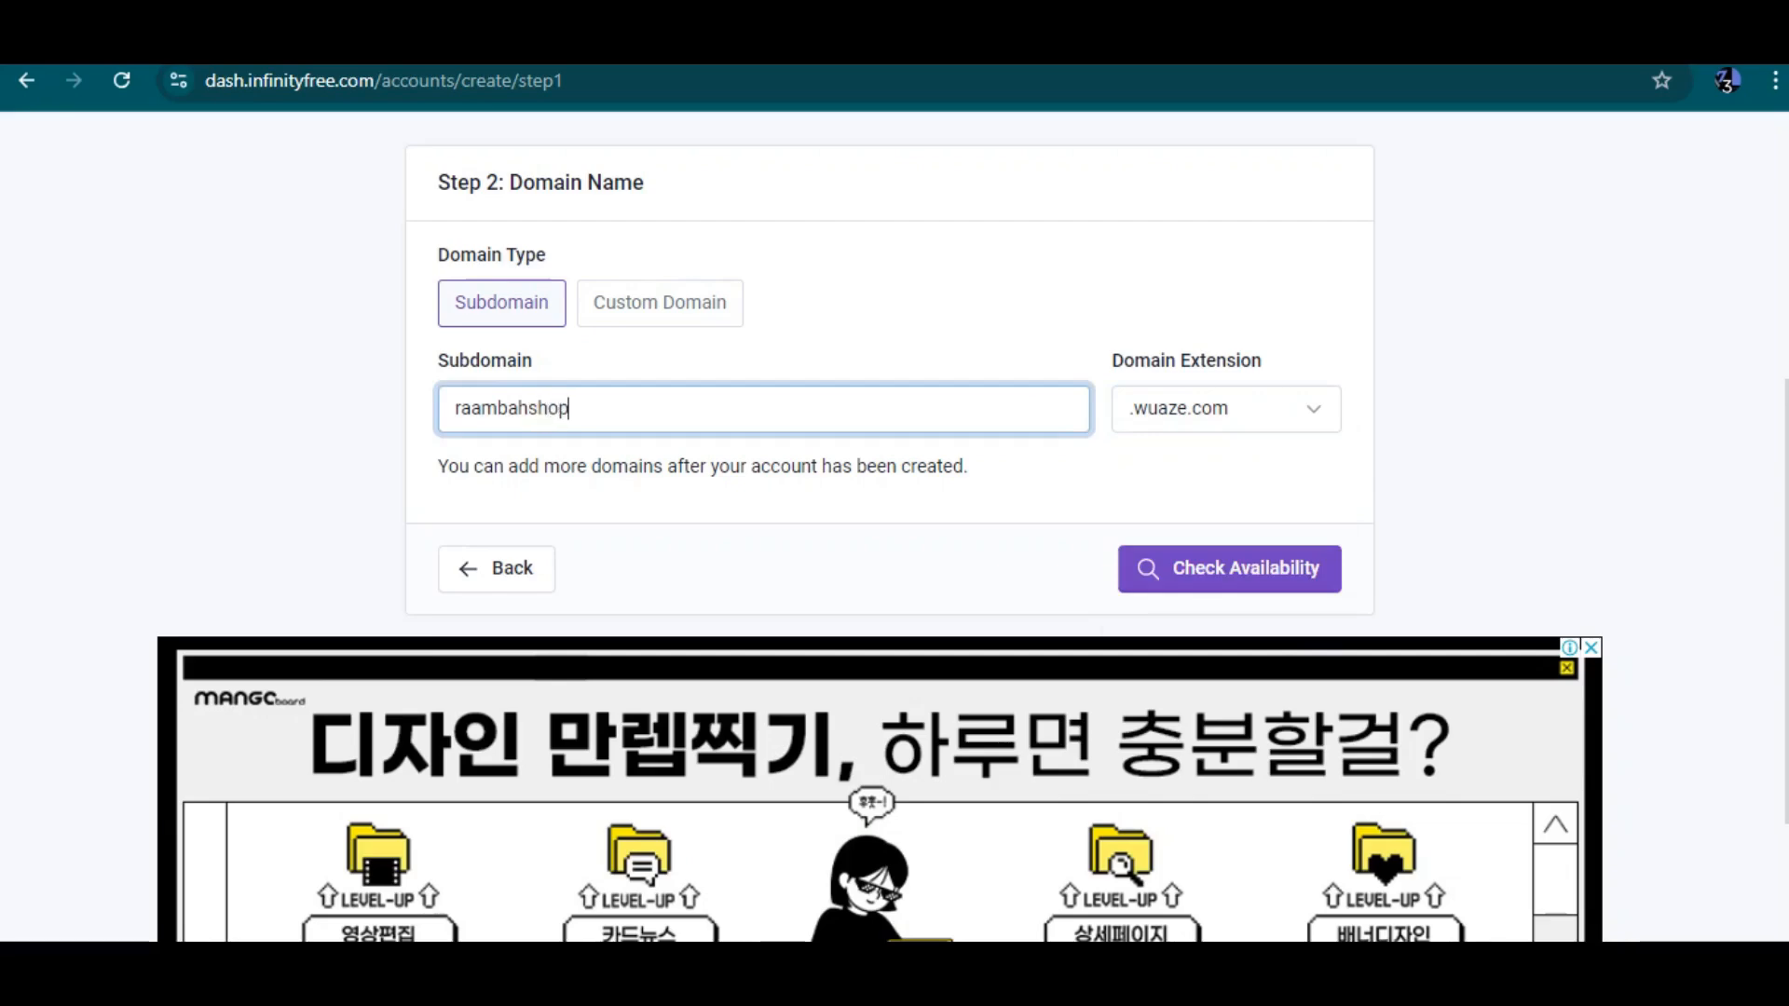
click(1226, 409)
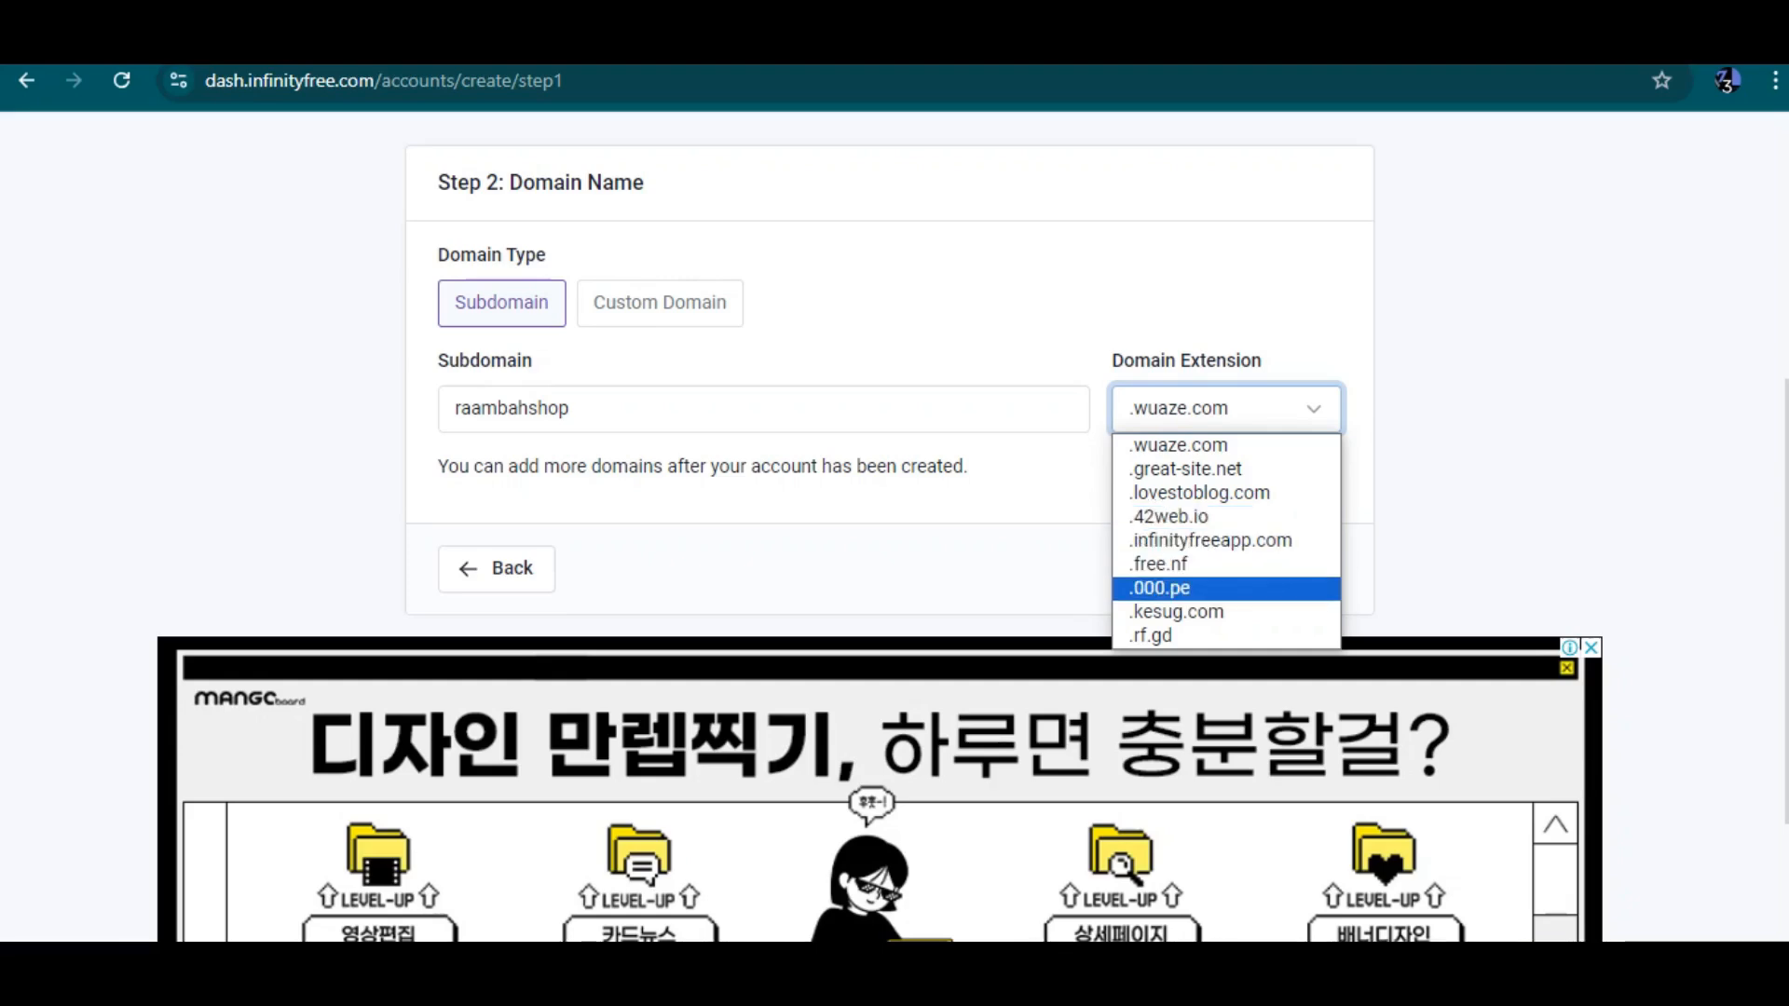
click(1160, 588)
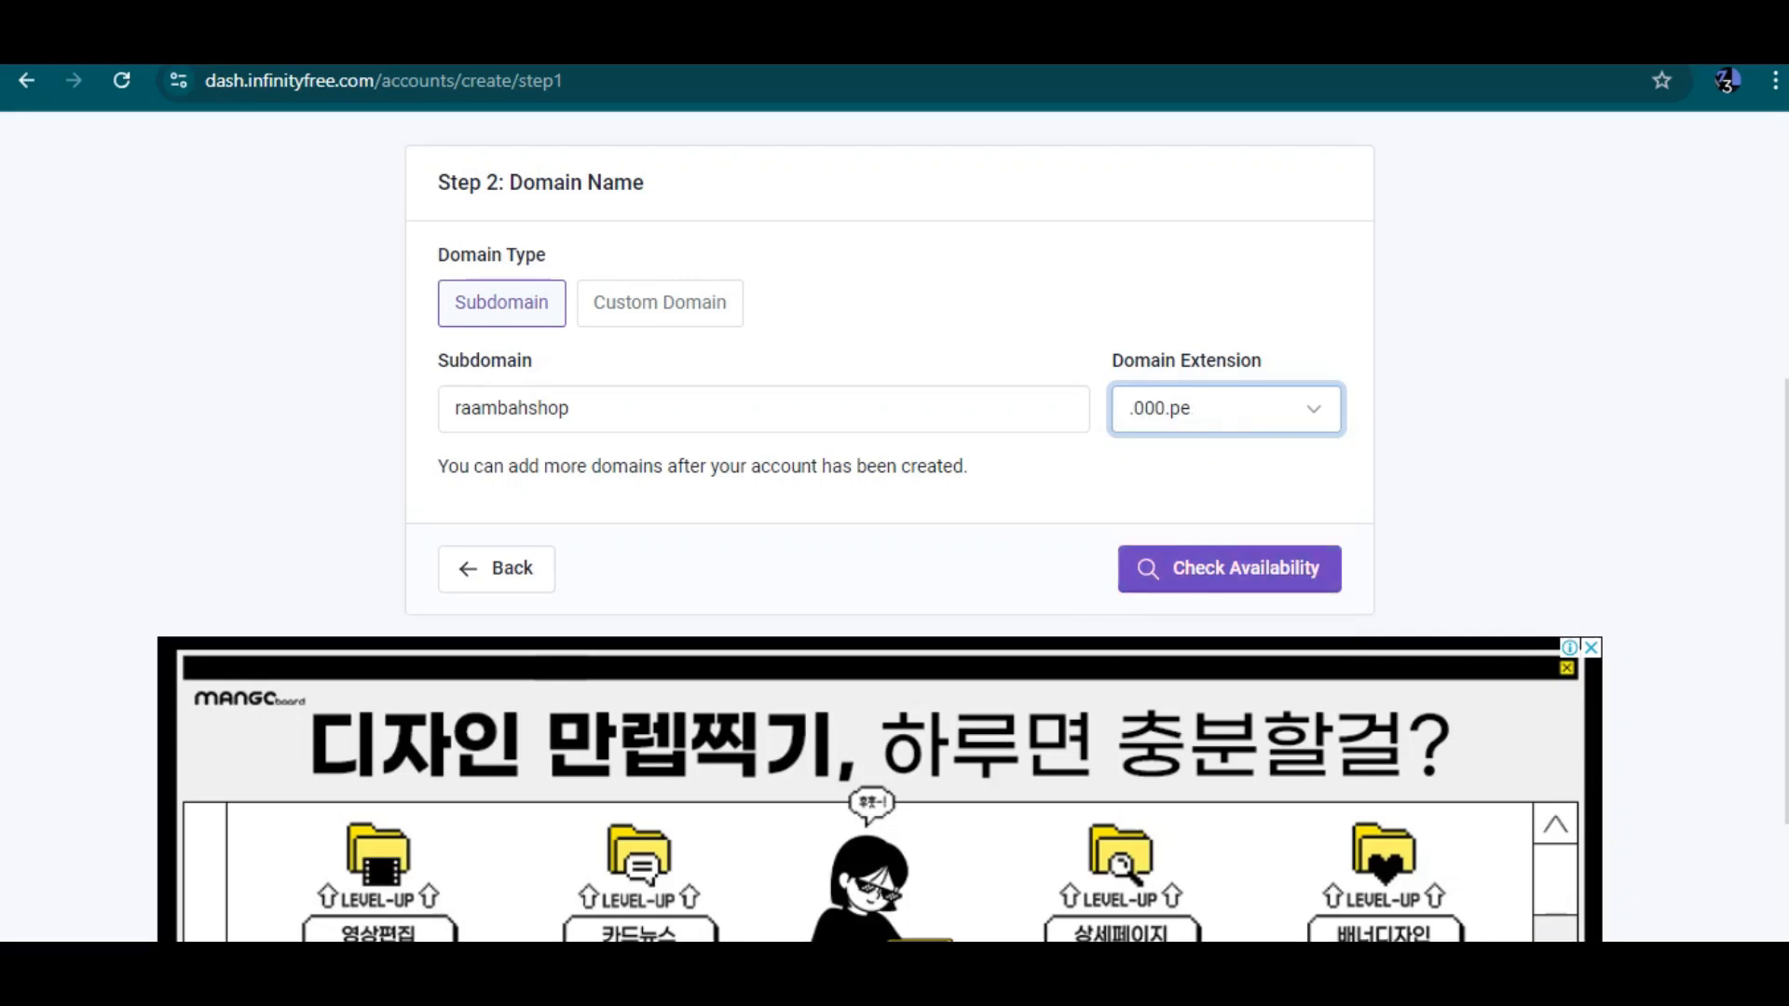
Shorten the subdomain to raambah and check its availability
click(572, 408)
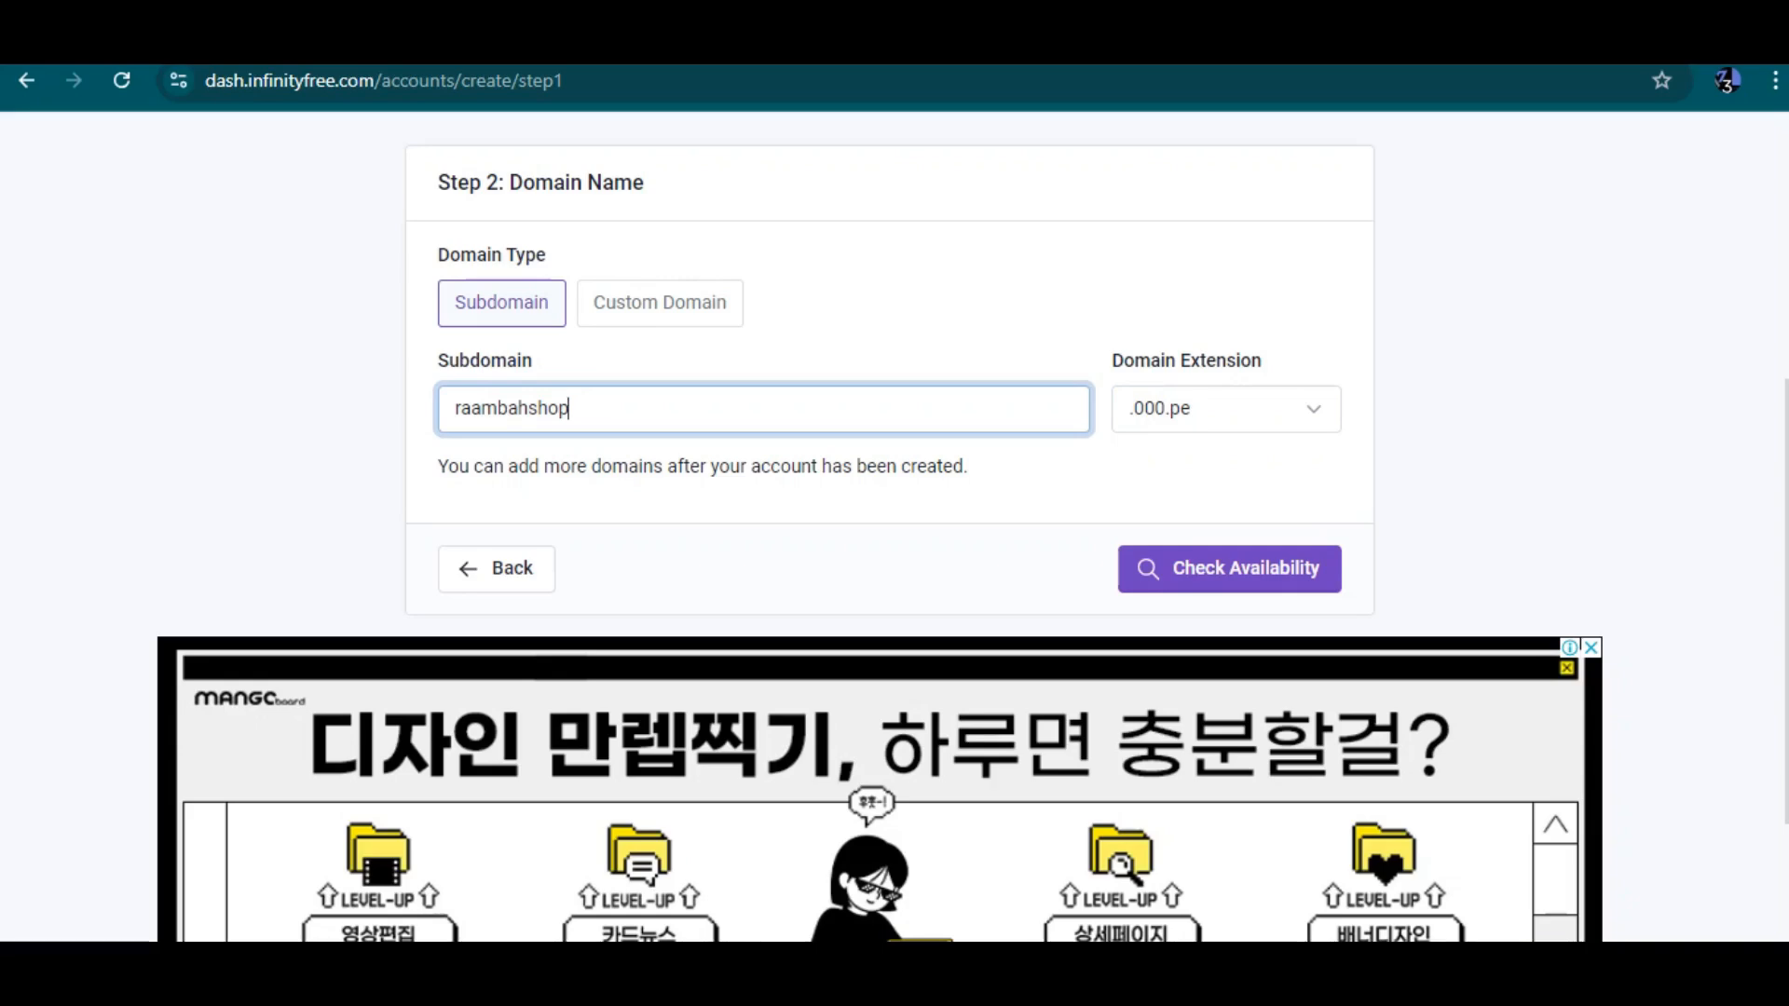
key(BackSpace)
key(BackSpace)
key(BackSpace)
key(BackSpace)
key(Return)
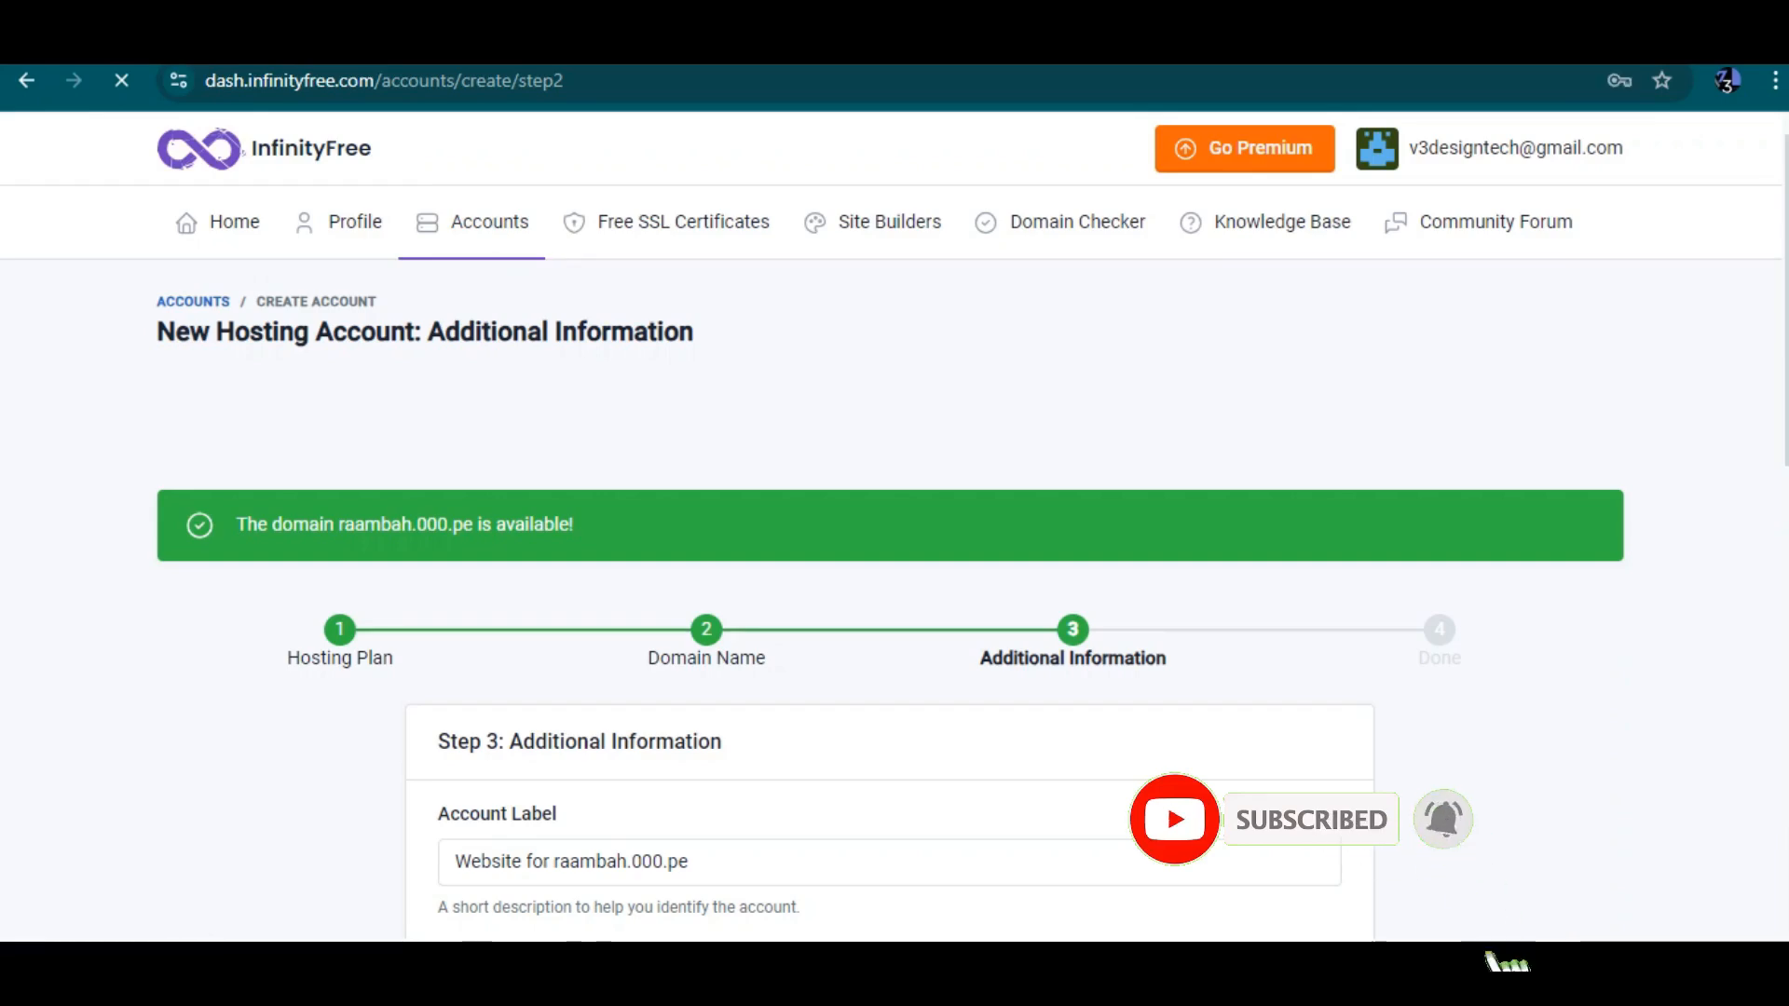
Review the Additional Information form, including the account label, username and password fields
scroll(890, 526, down, 1)
scroll(890, 527, up, 1)
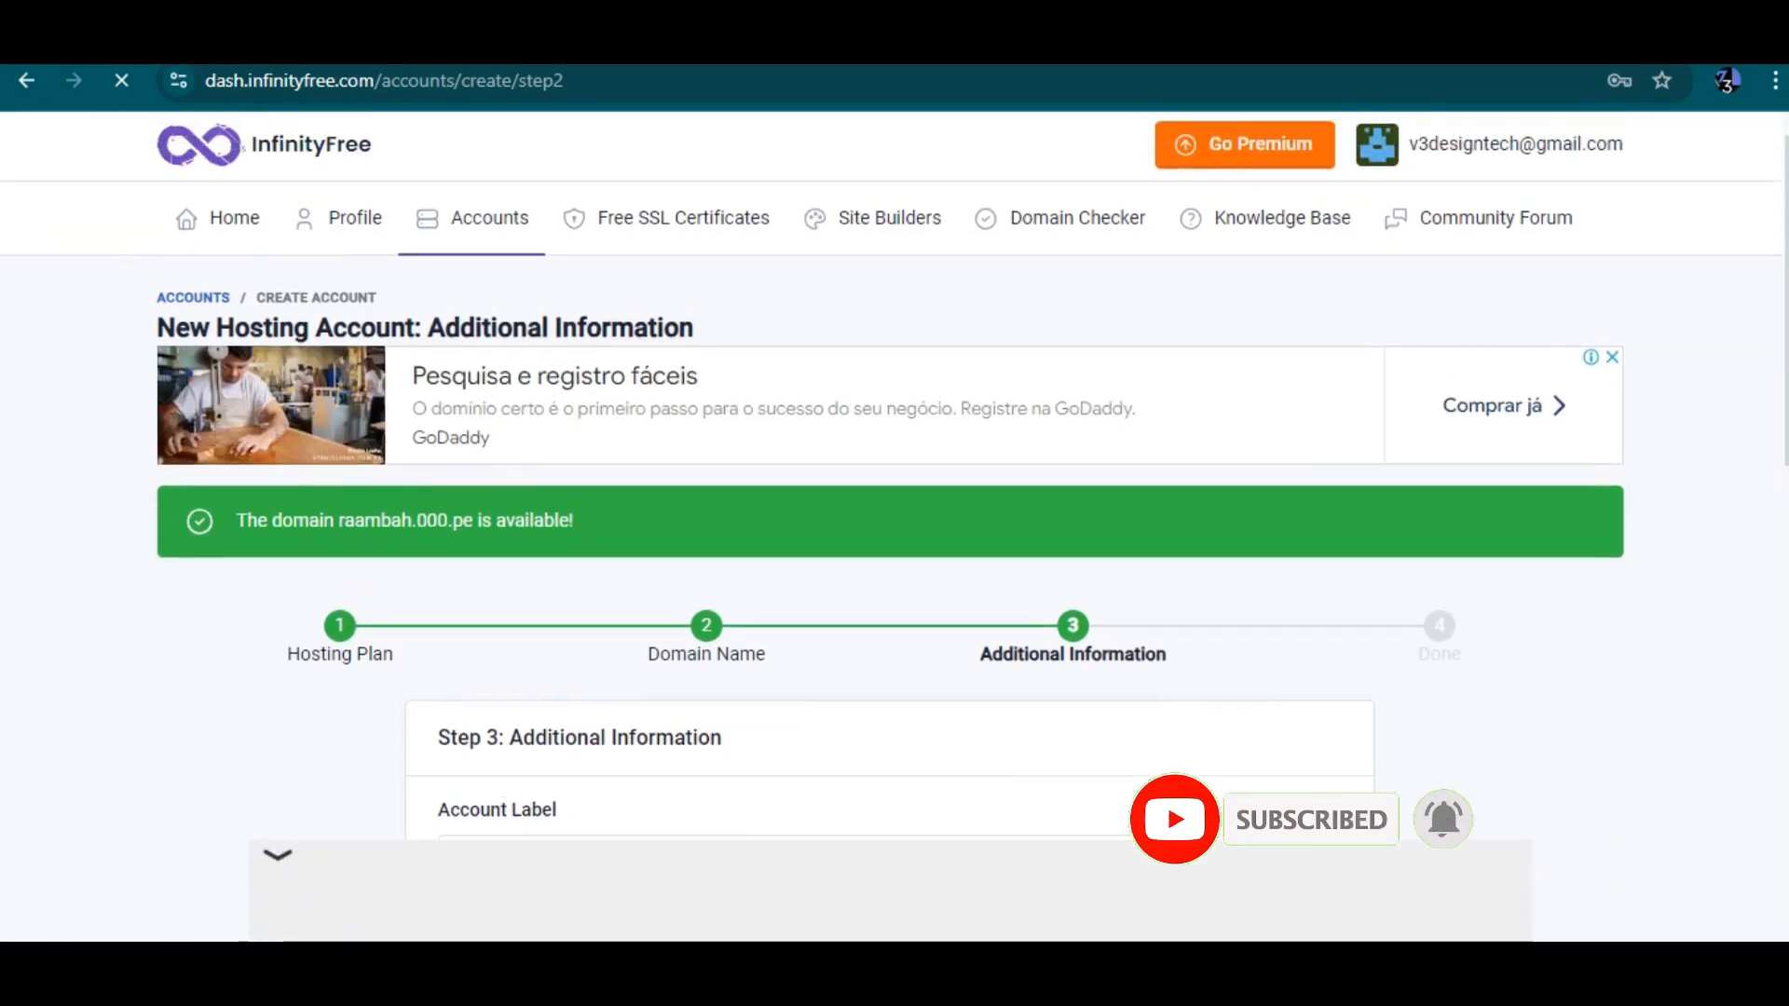
scroll(890, 527, down, 1)
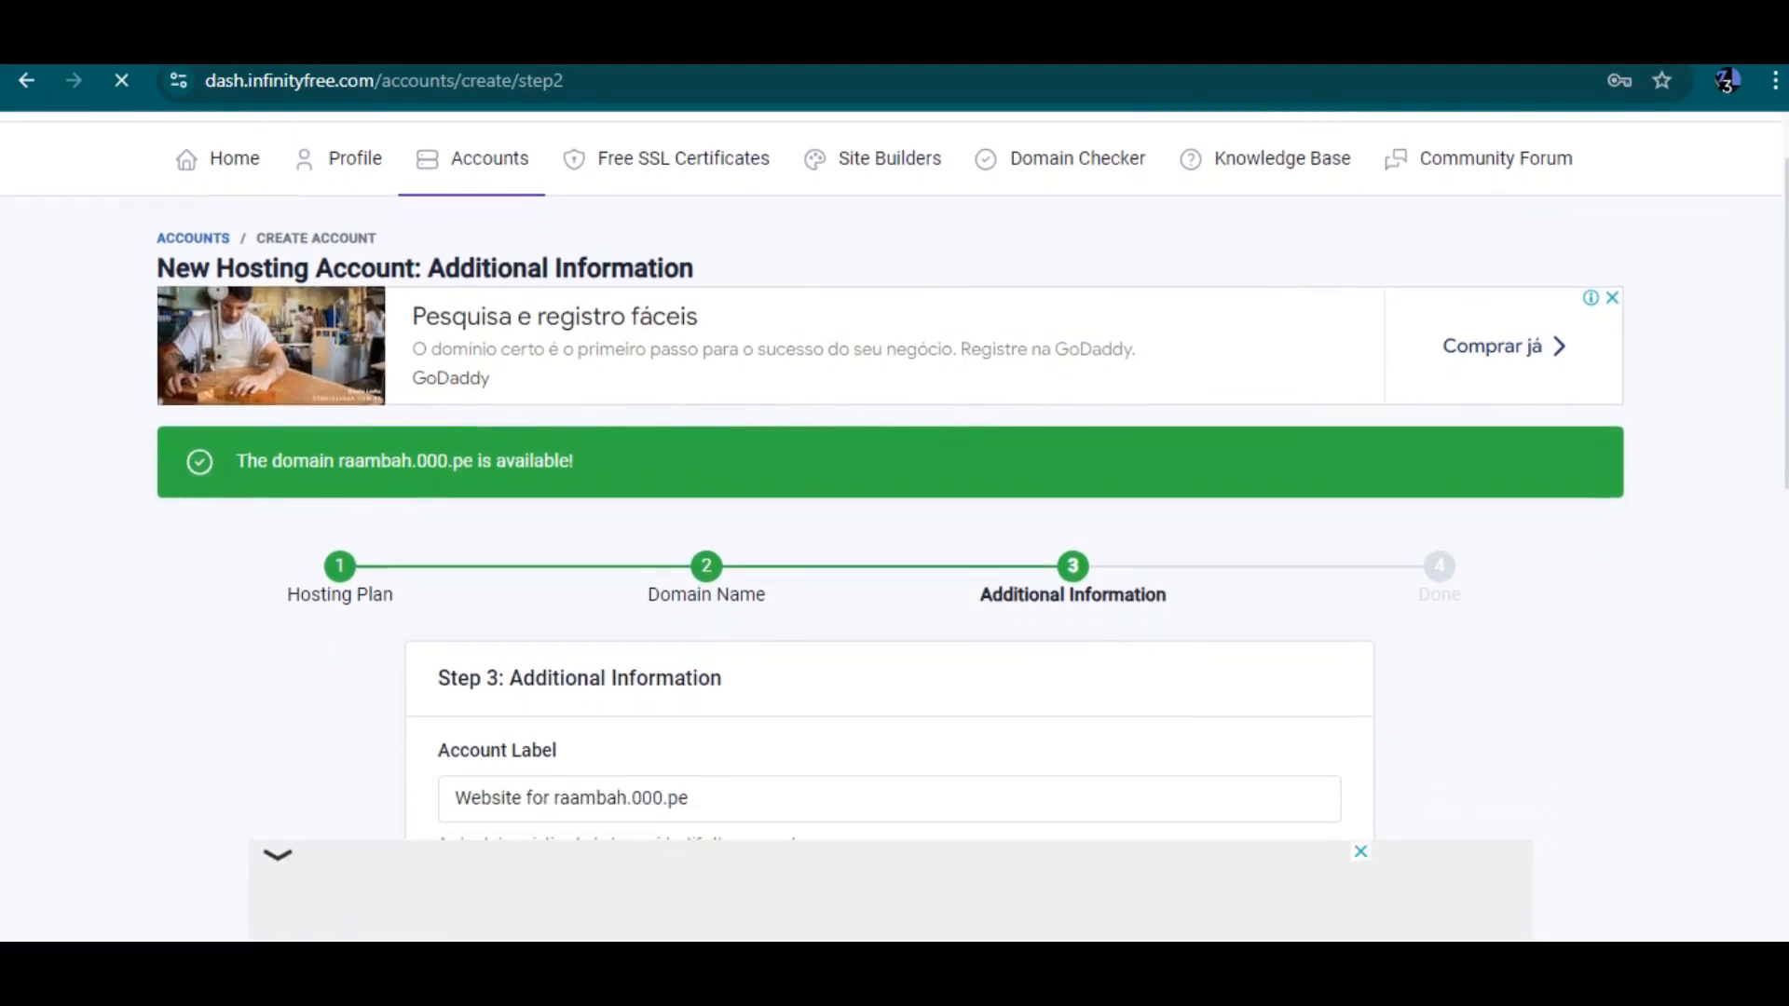
scroll(890, 526, down, 1)
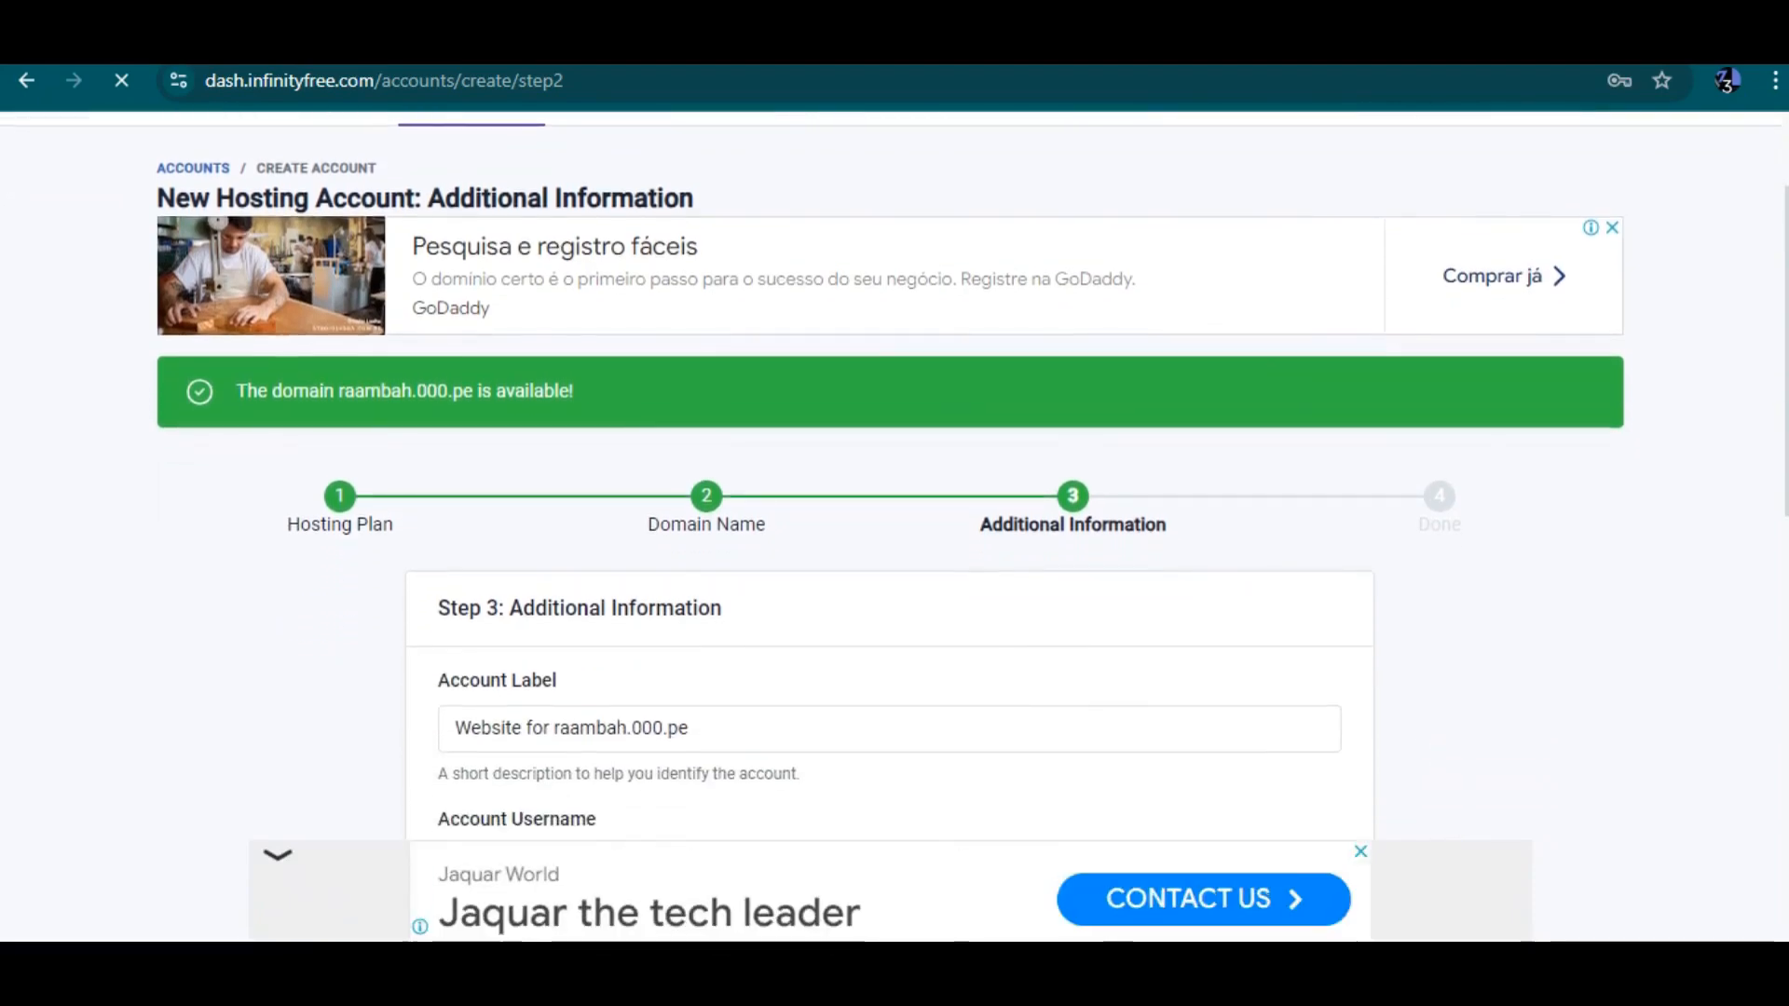
scroll(890, 526, down, 2)
drag(491, 604, 628, 606)
click(690, 606)
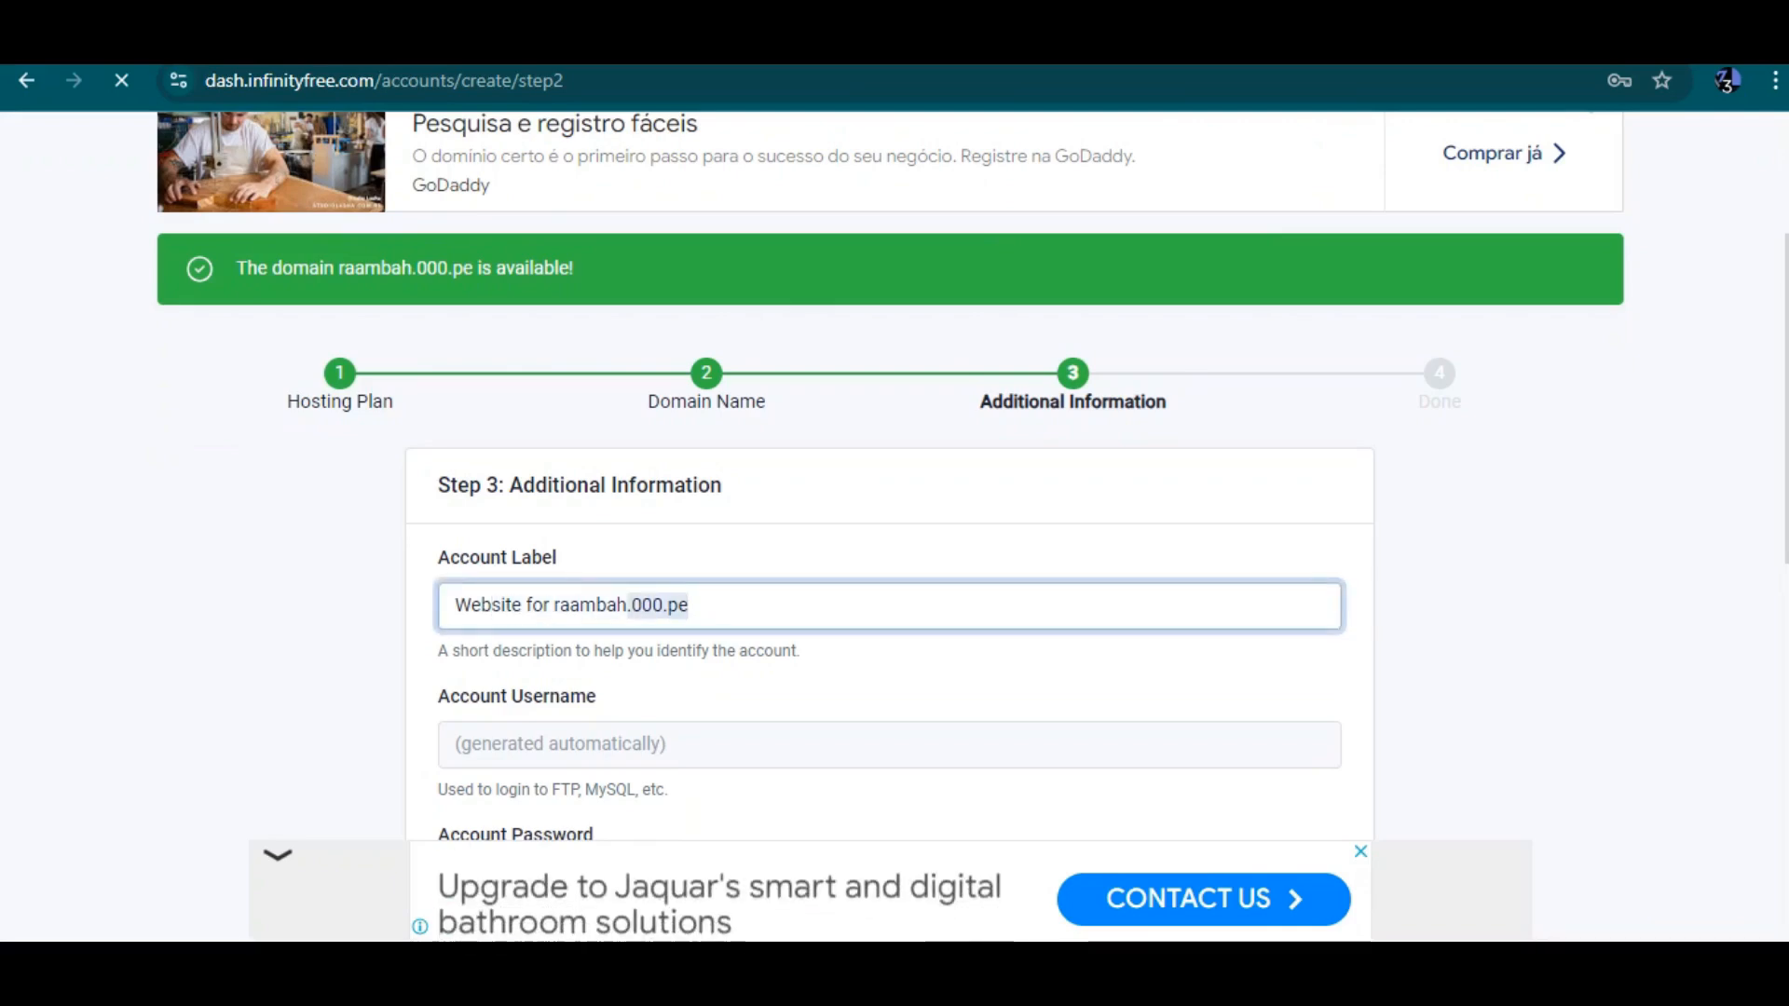
click(554, 606)
scroll(554, 606, down, 1)
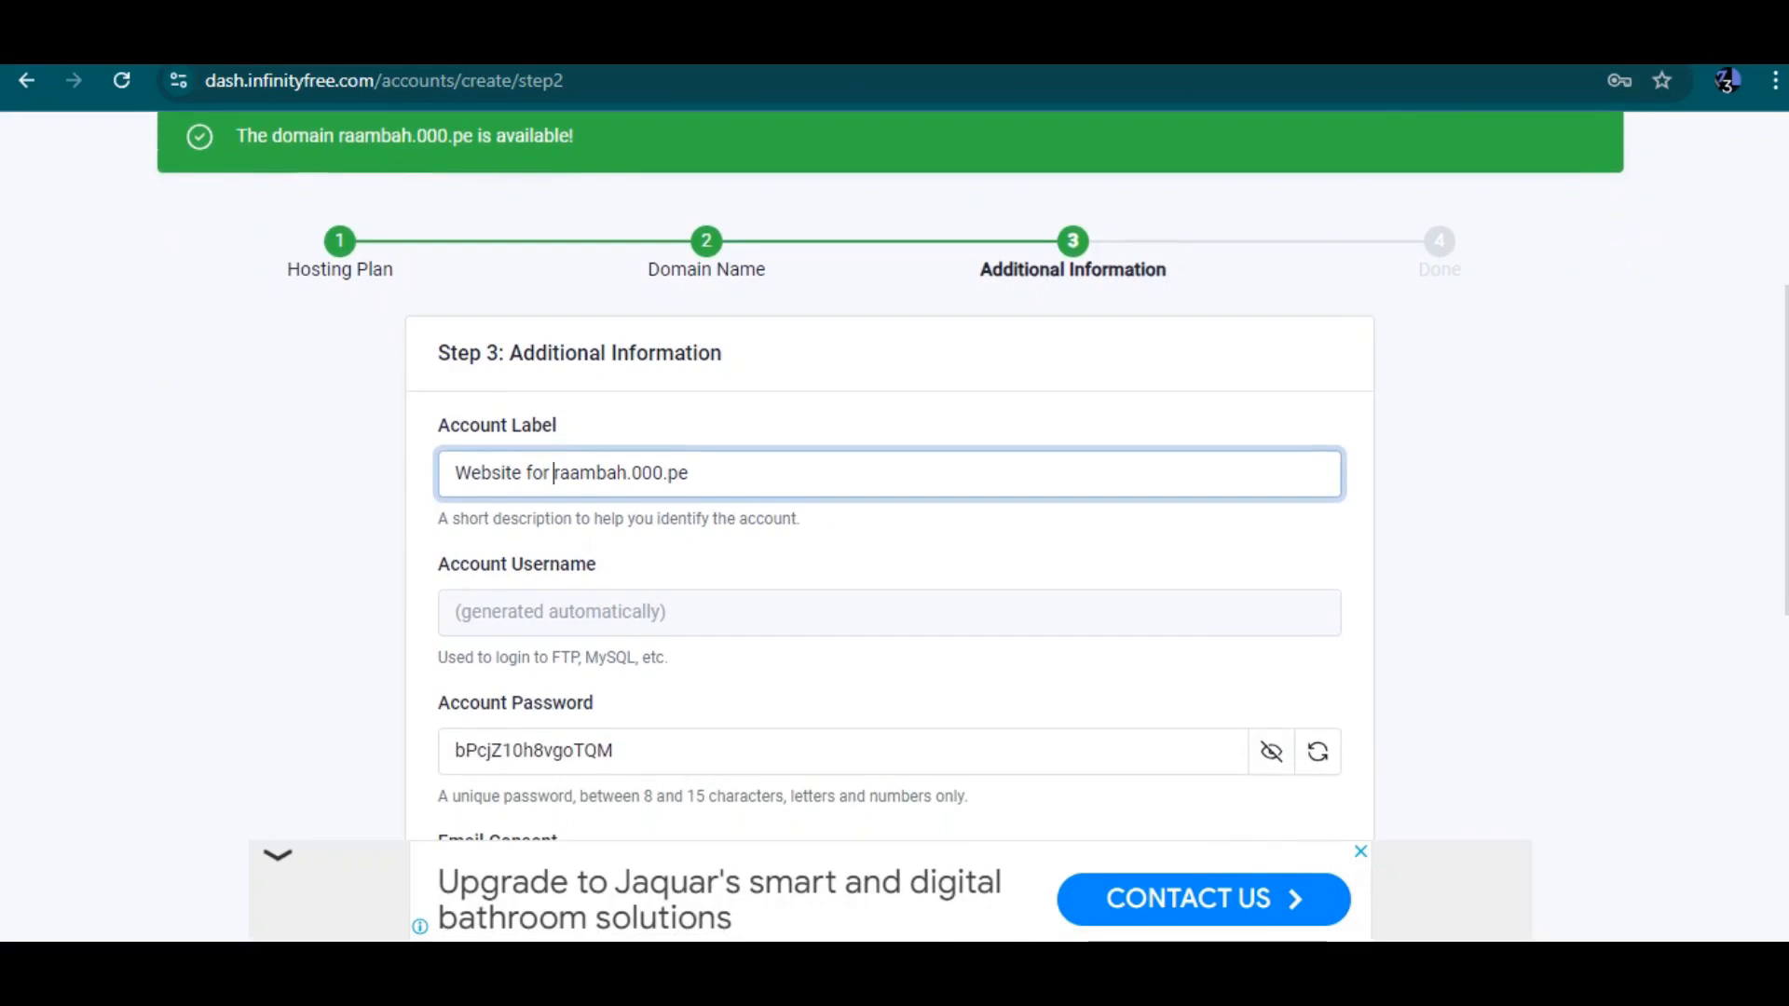
Replace the generated account password with a typed password of your own
scroll(890, 475, down, 1)
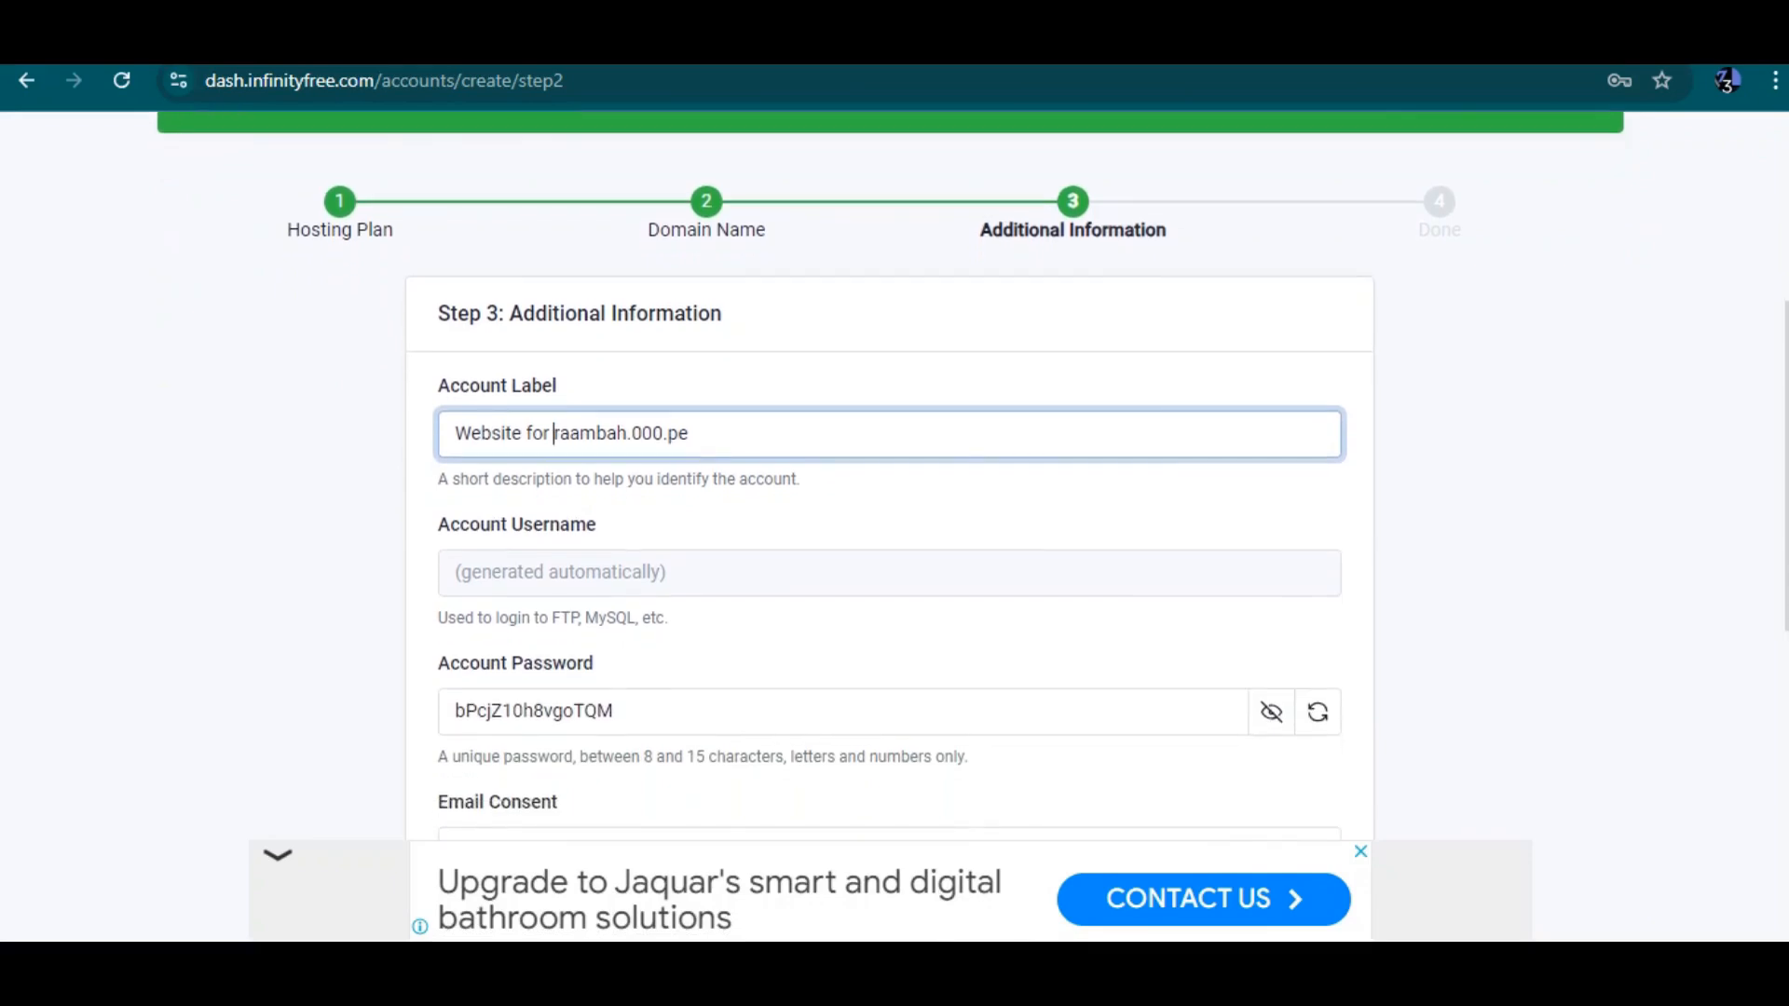
scroll(890, 476, down, 1)
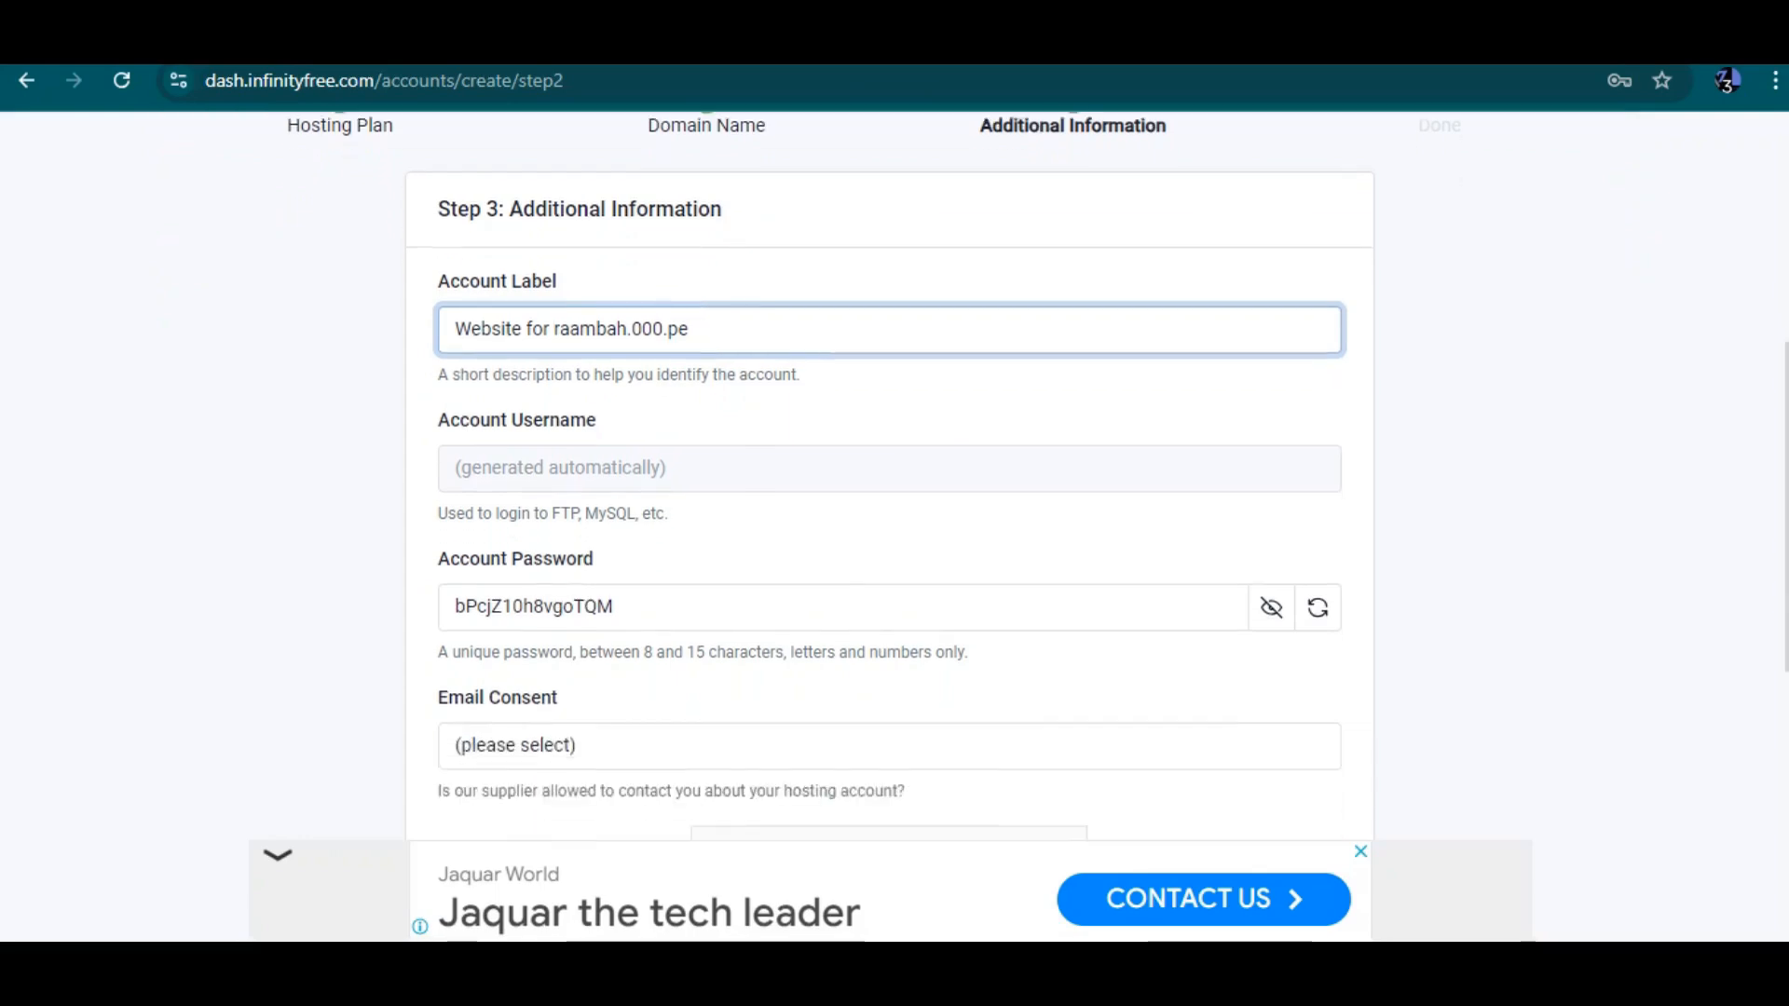
scroll(890, 476, down, 1)
drag(624, 512, 453, 512)
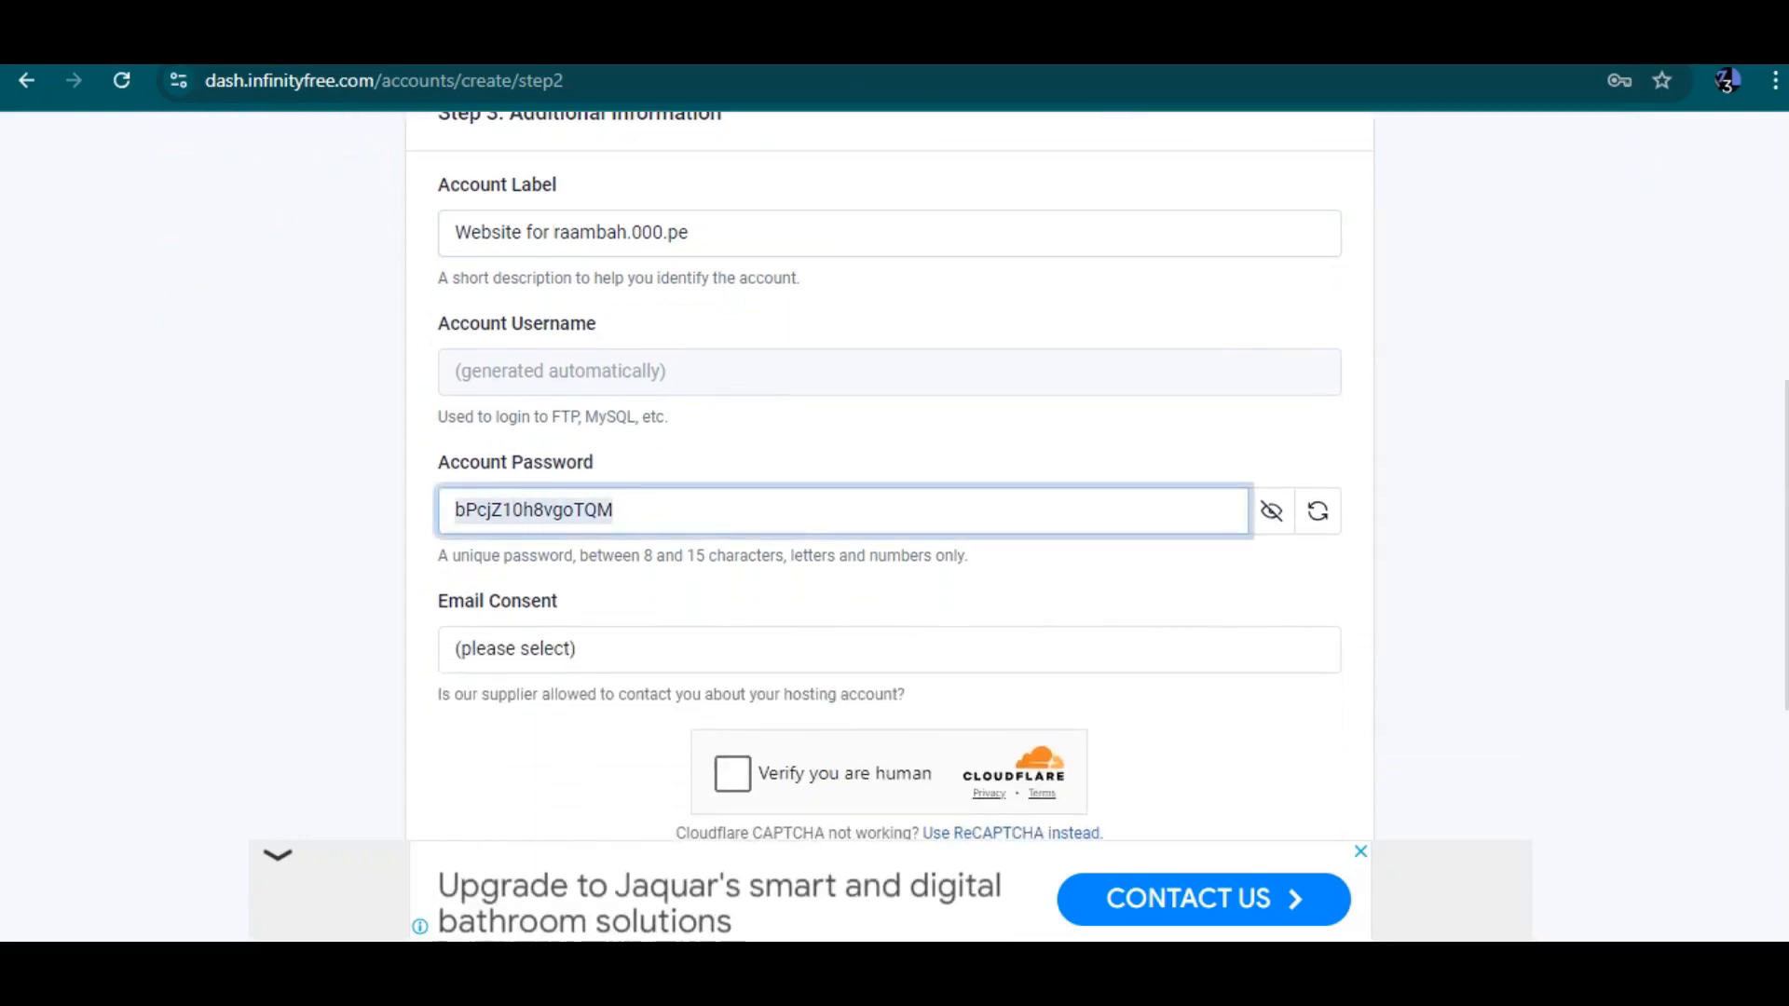
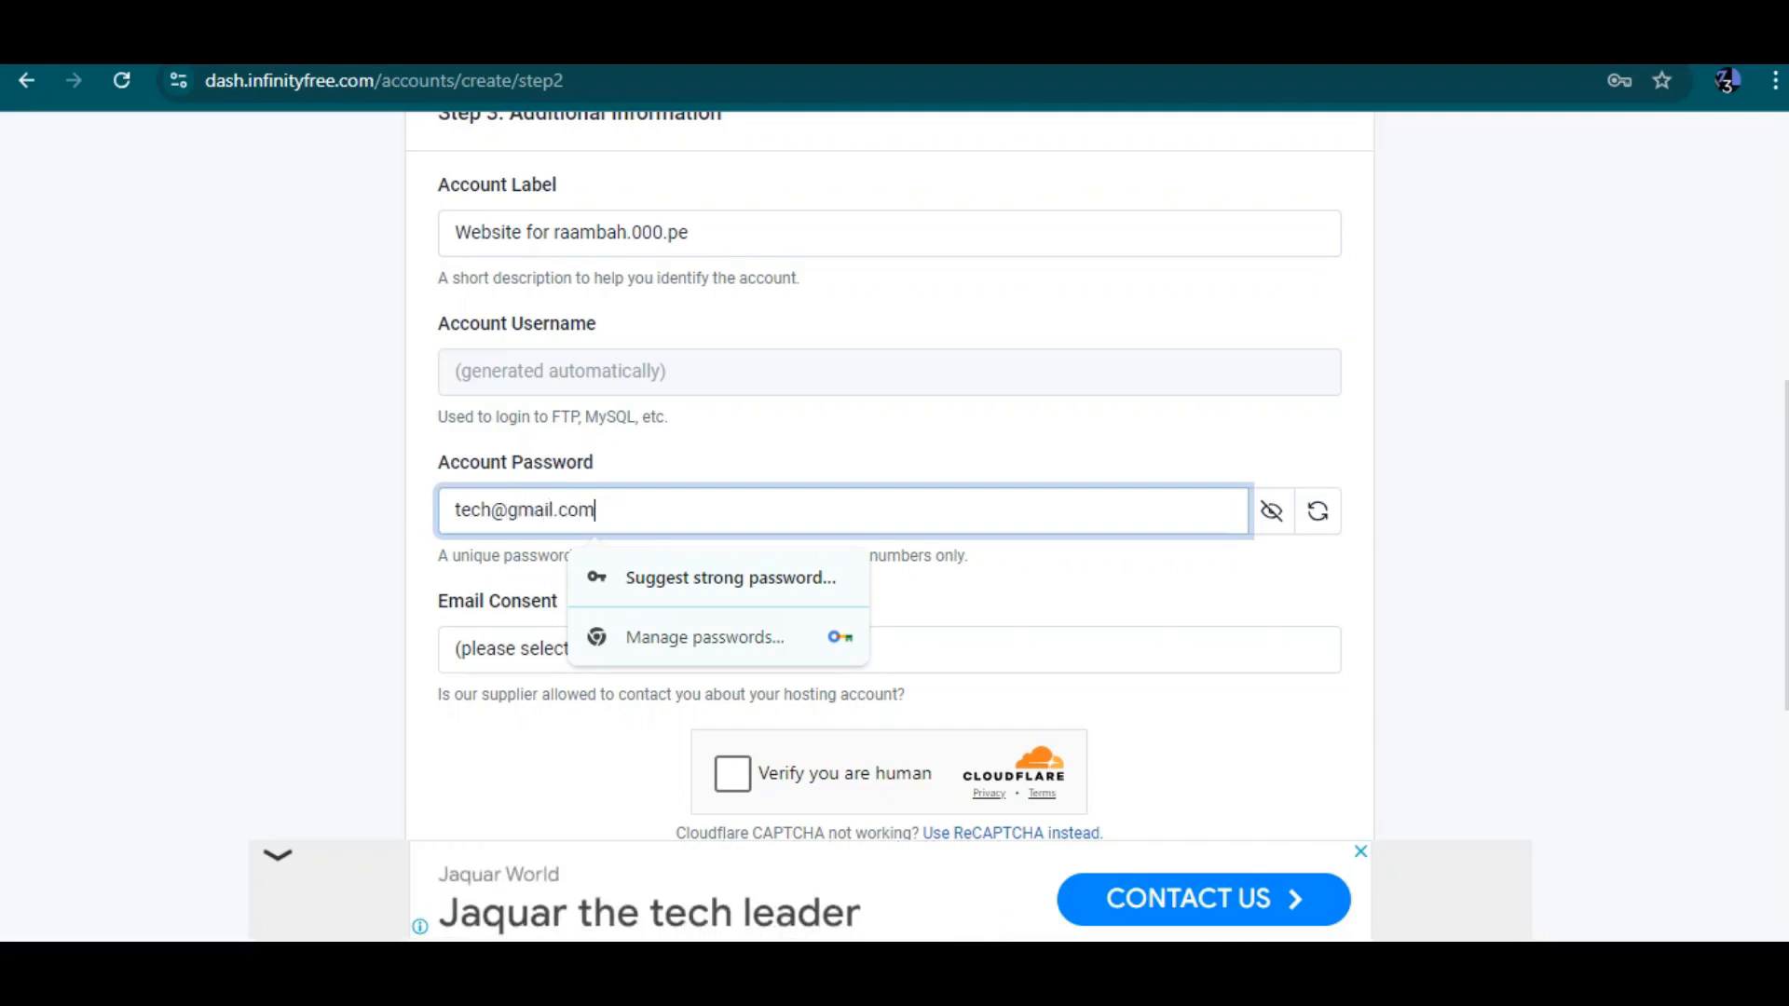
click(1025, 601)
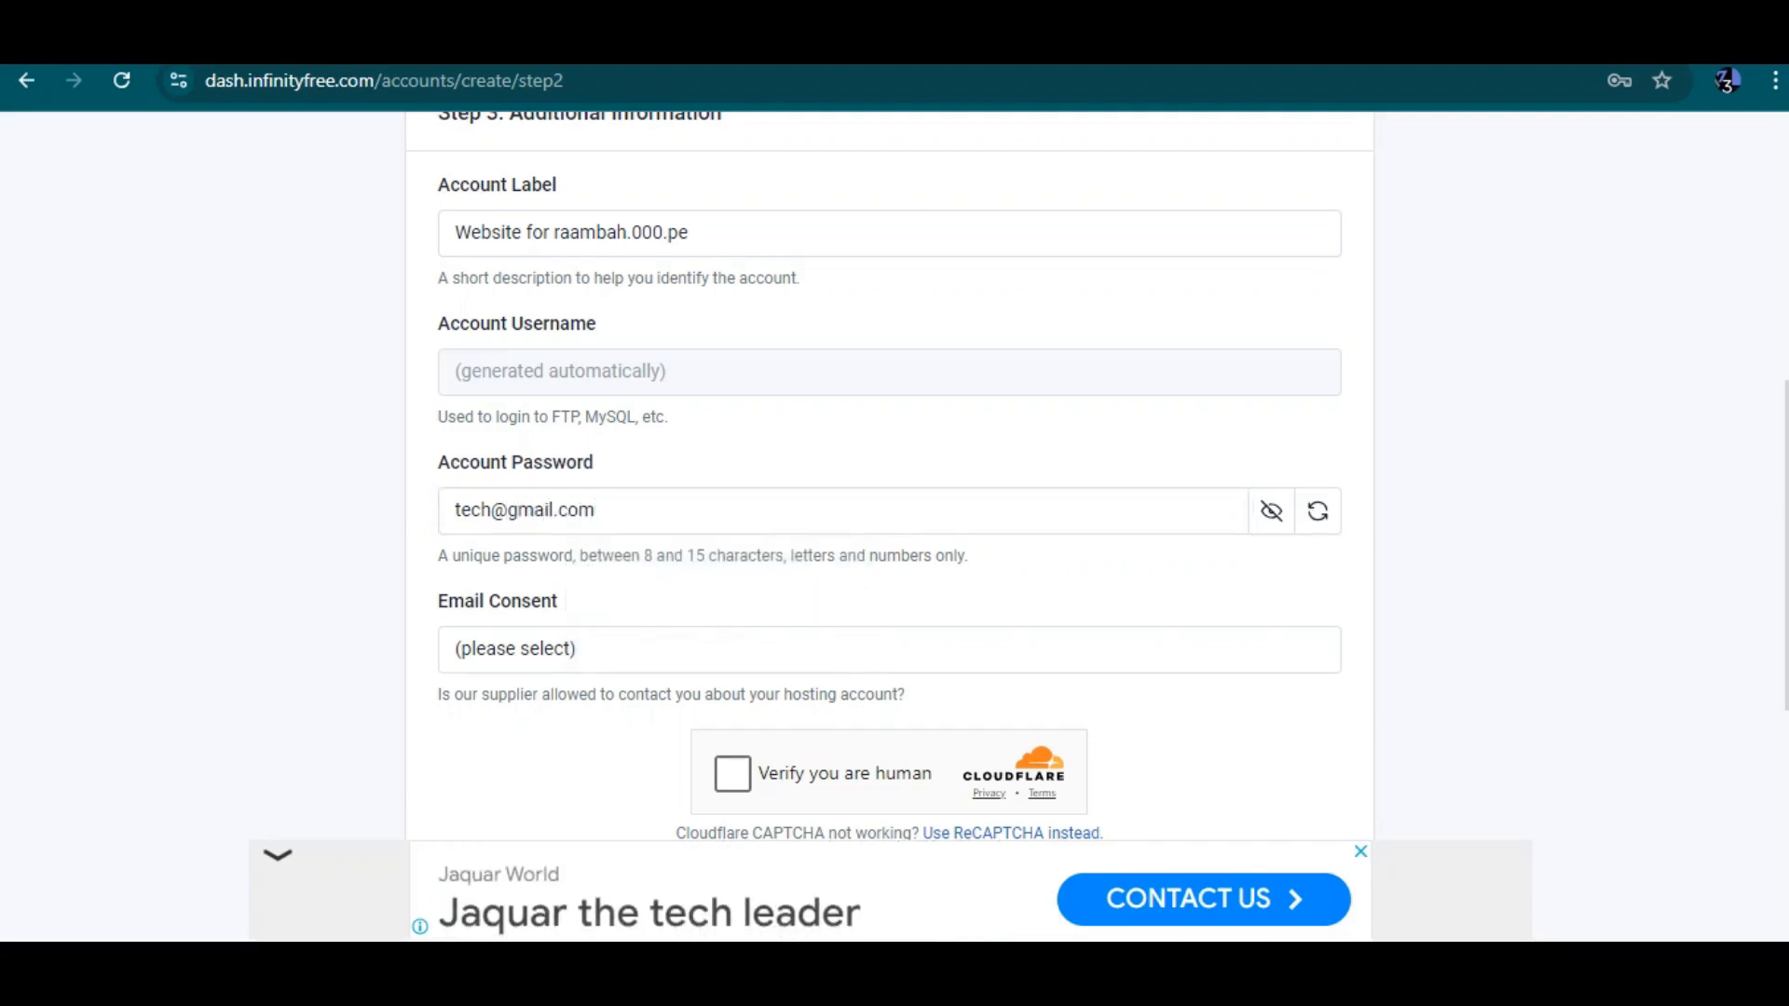
Set Email Consent to I Approve and submit the account creation form after passing the human verification
click(889, 649)
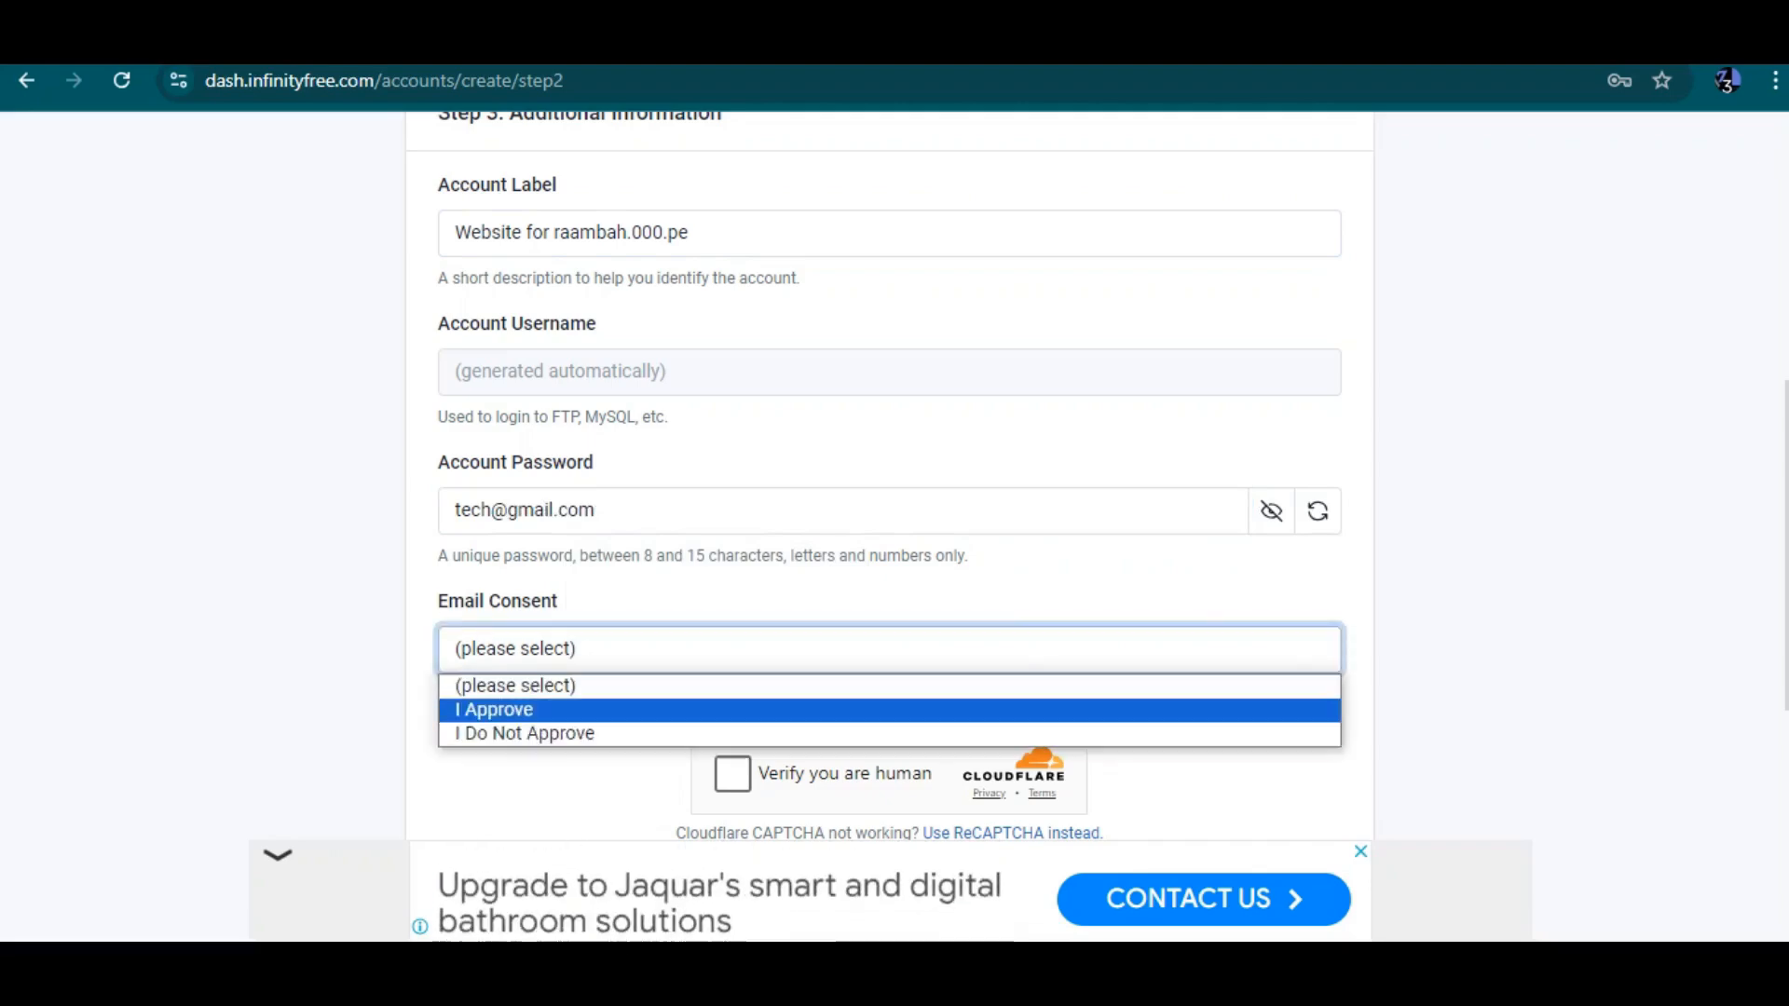
click(888, 710)
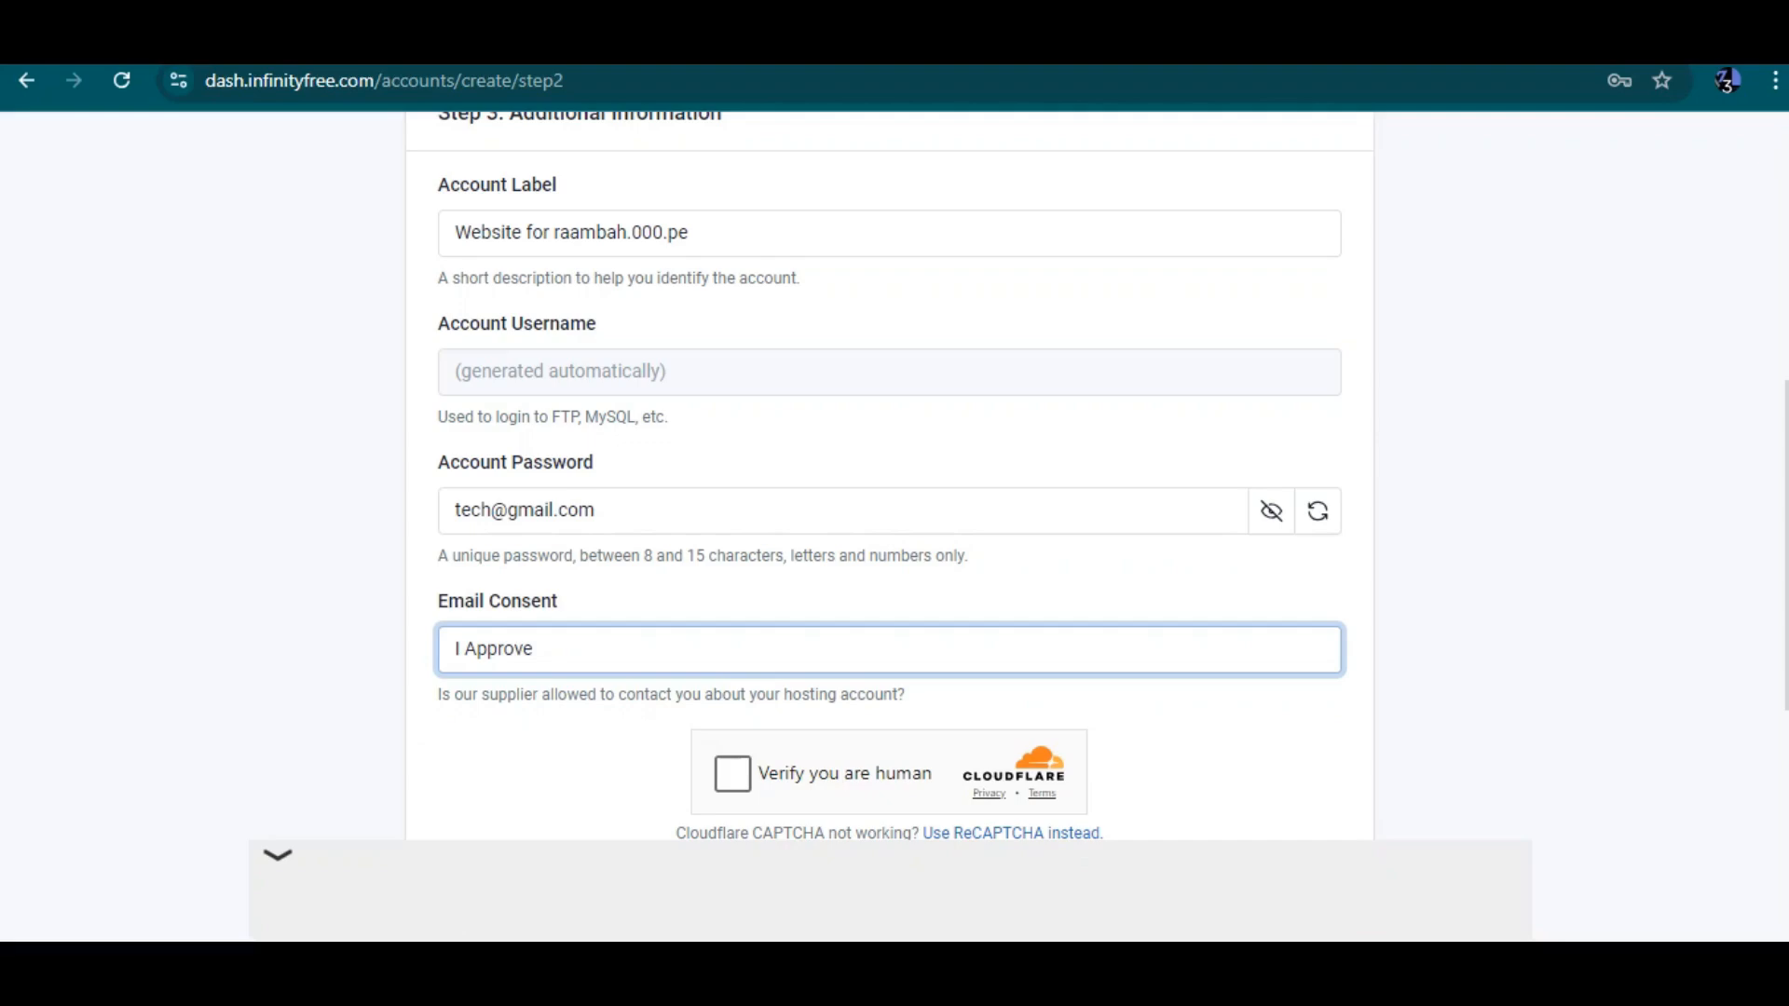
scroll(889, 522, down, 2)
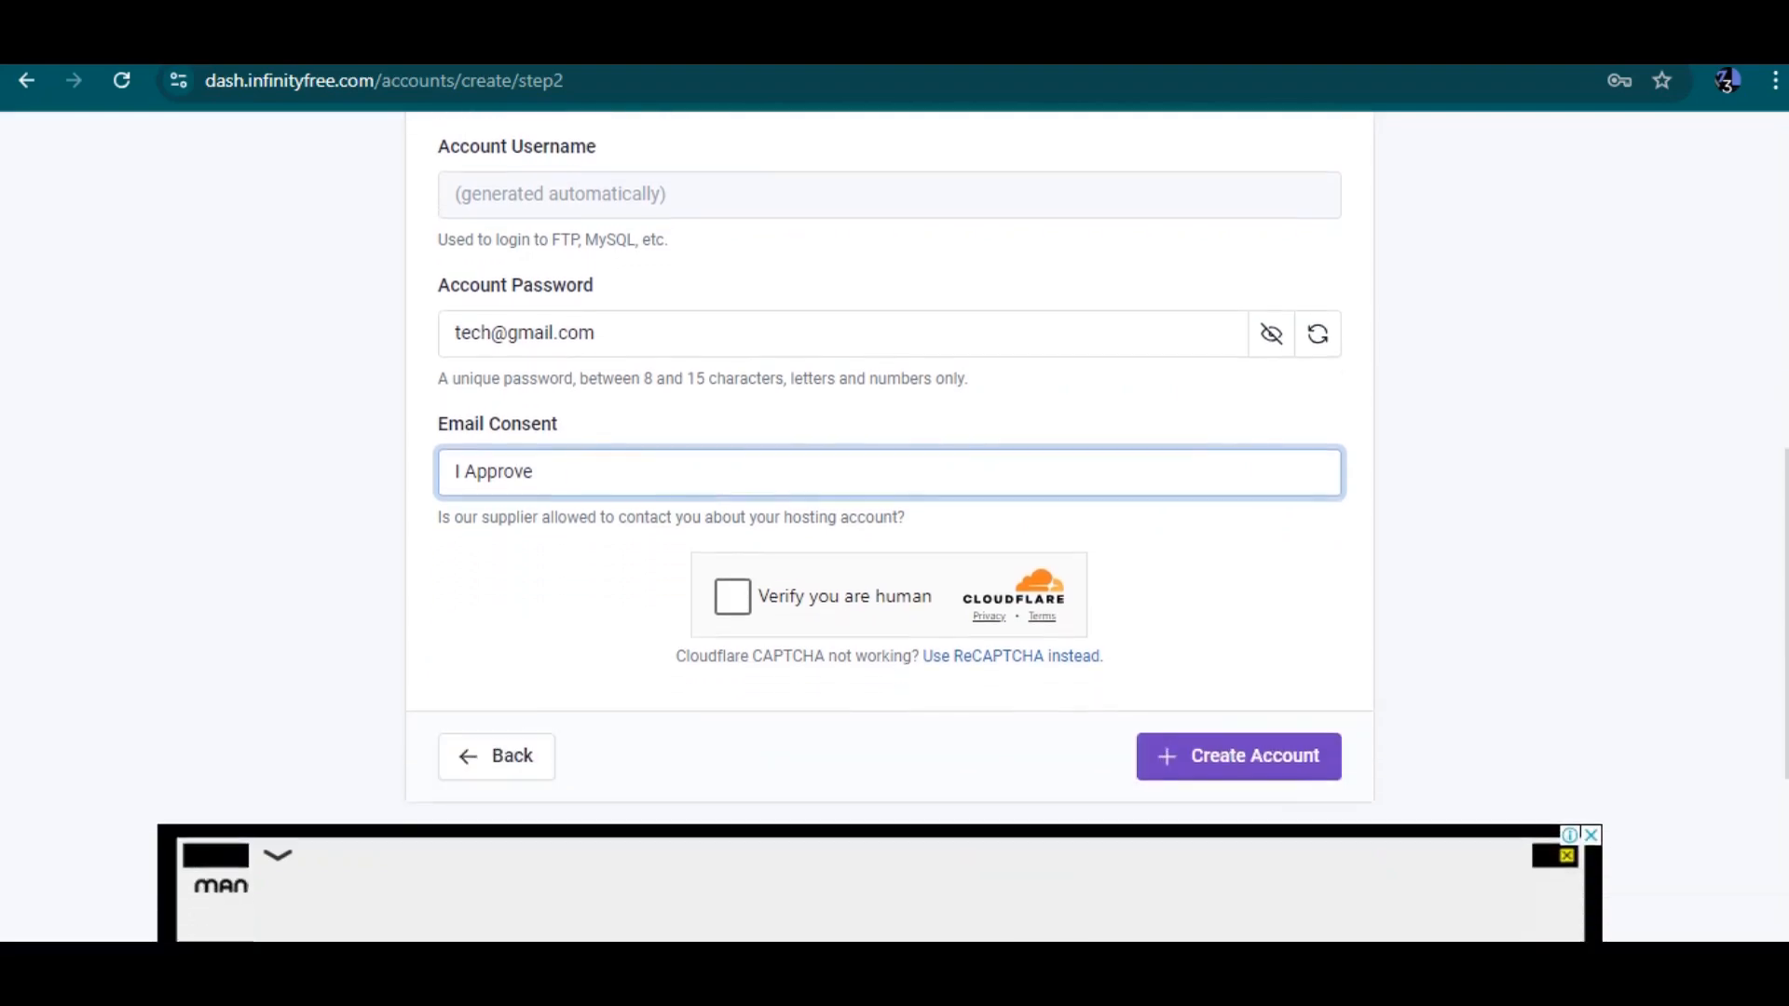
click(733, 597)
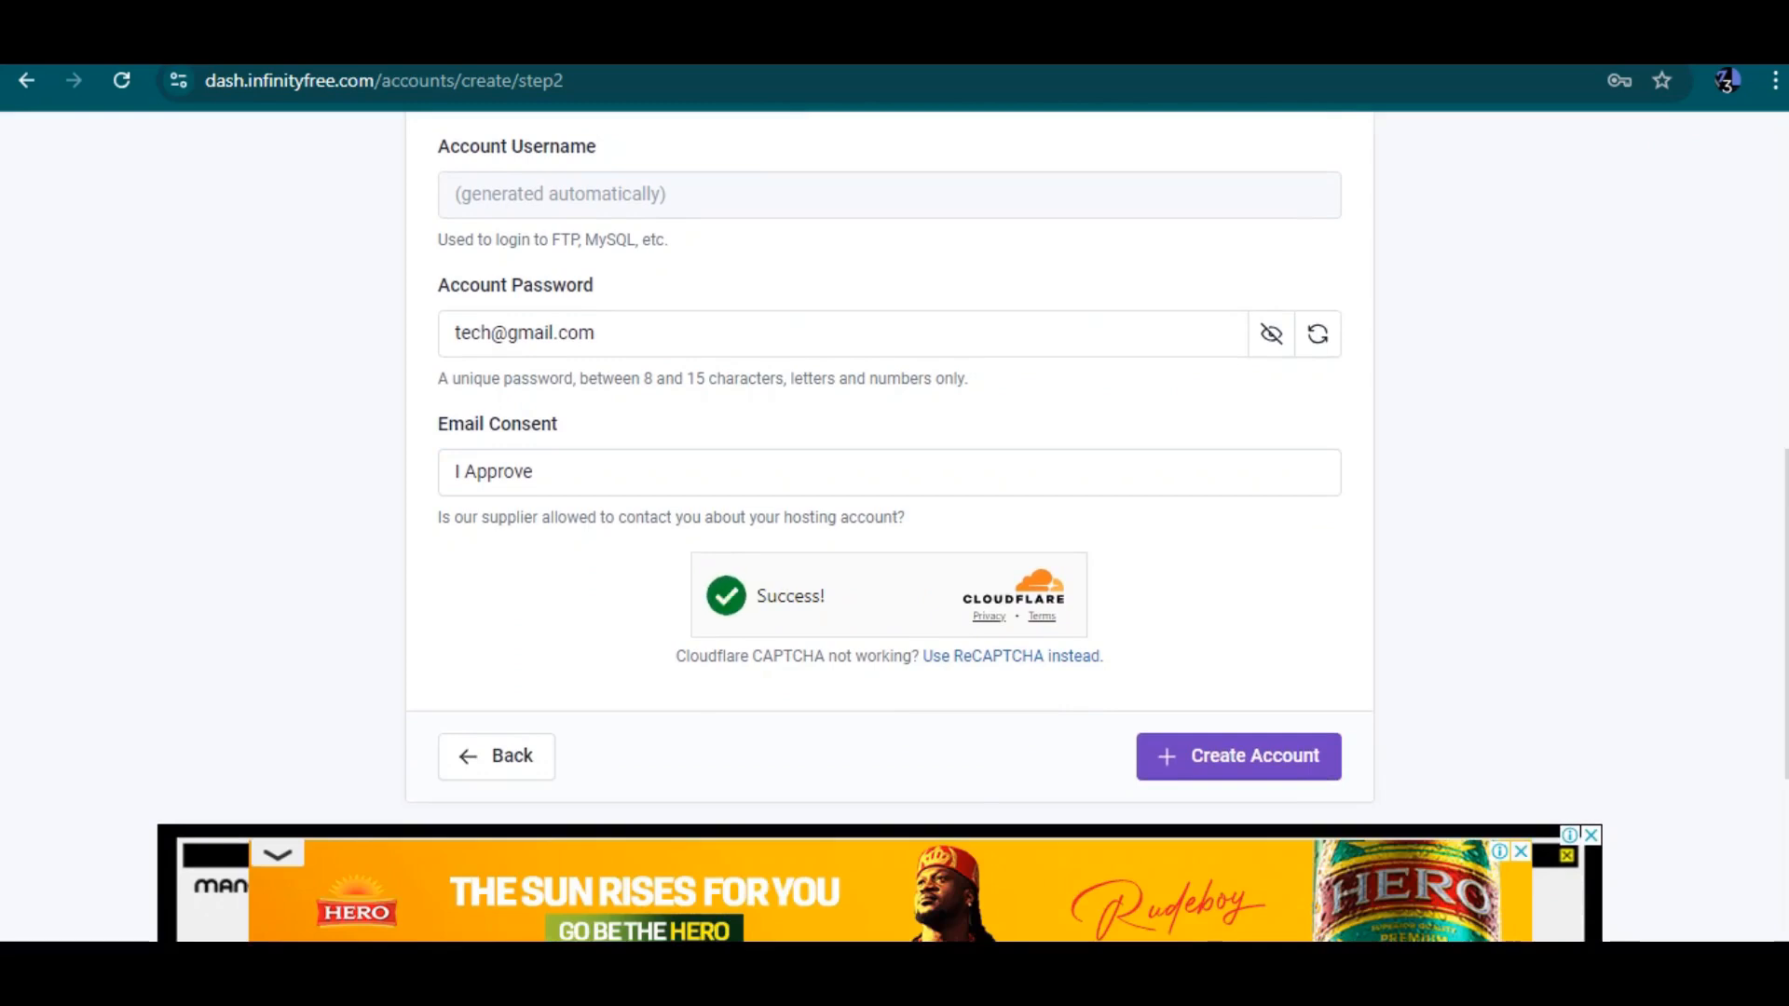
click(1239, 757)
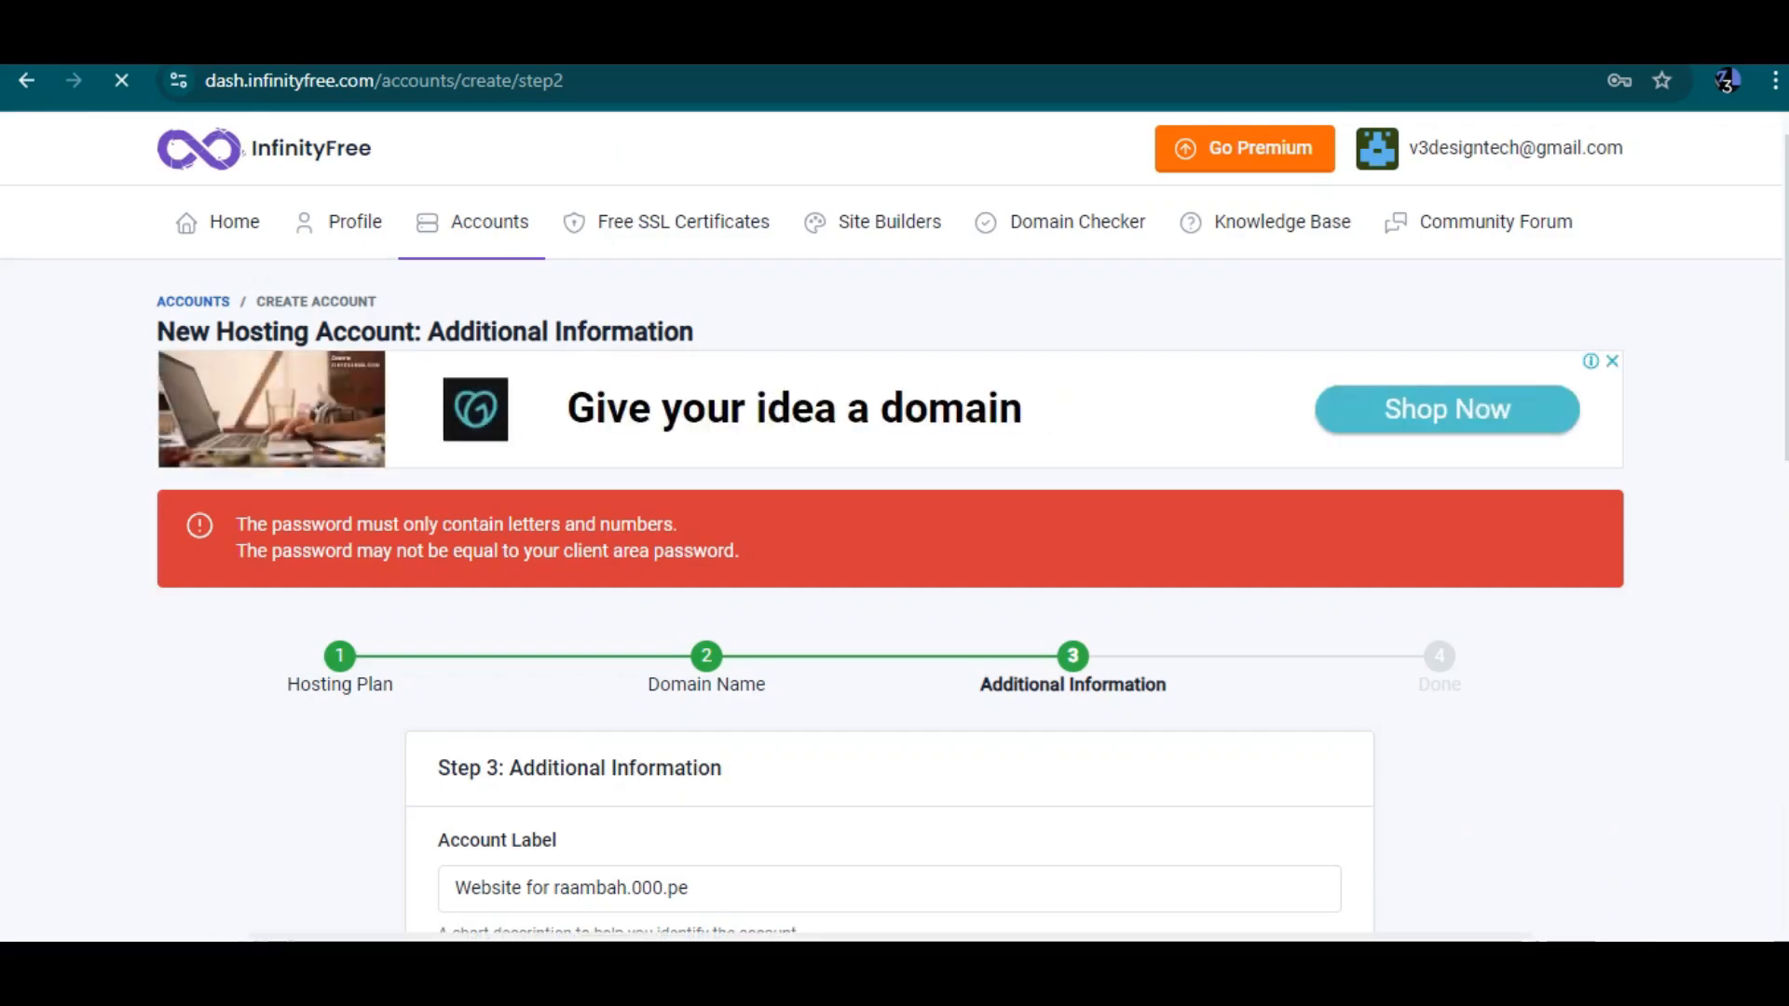
Dismiss the save-password prompt, hide the password and enter a different account password
scroll(894, 522, down, 1)
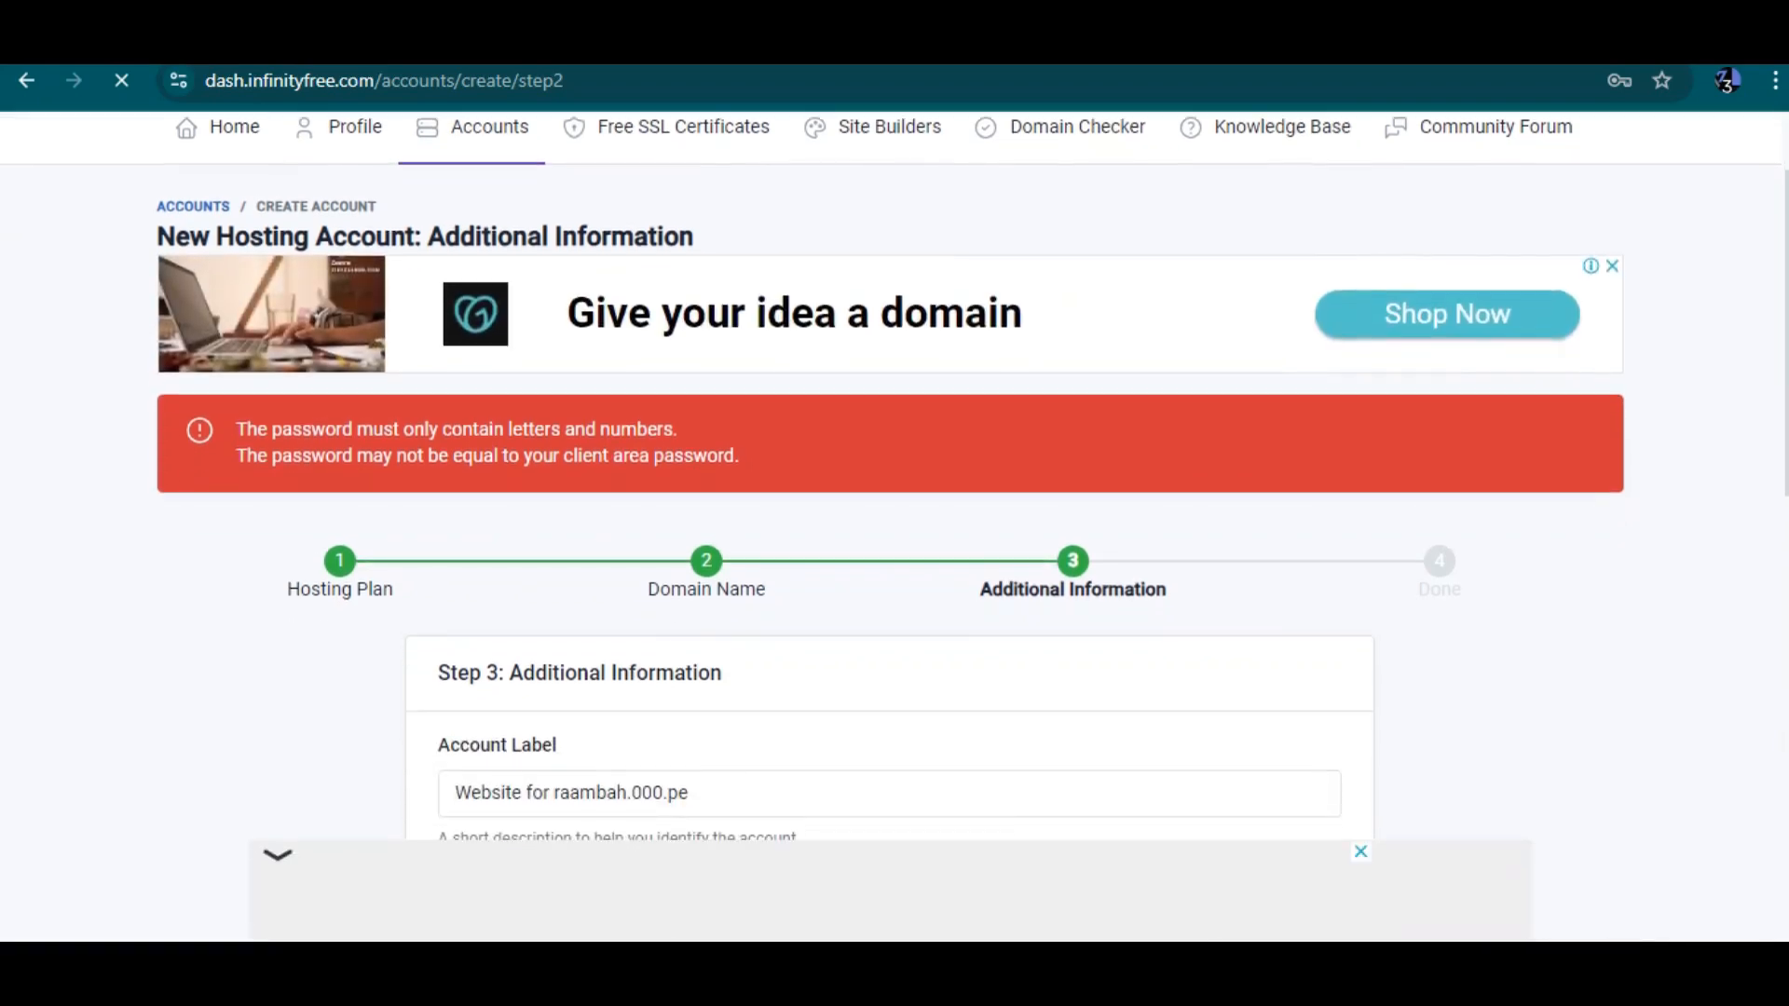
scroll(895, 475, down, 4)
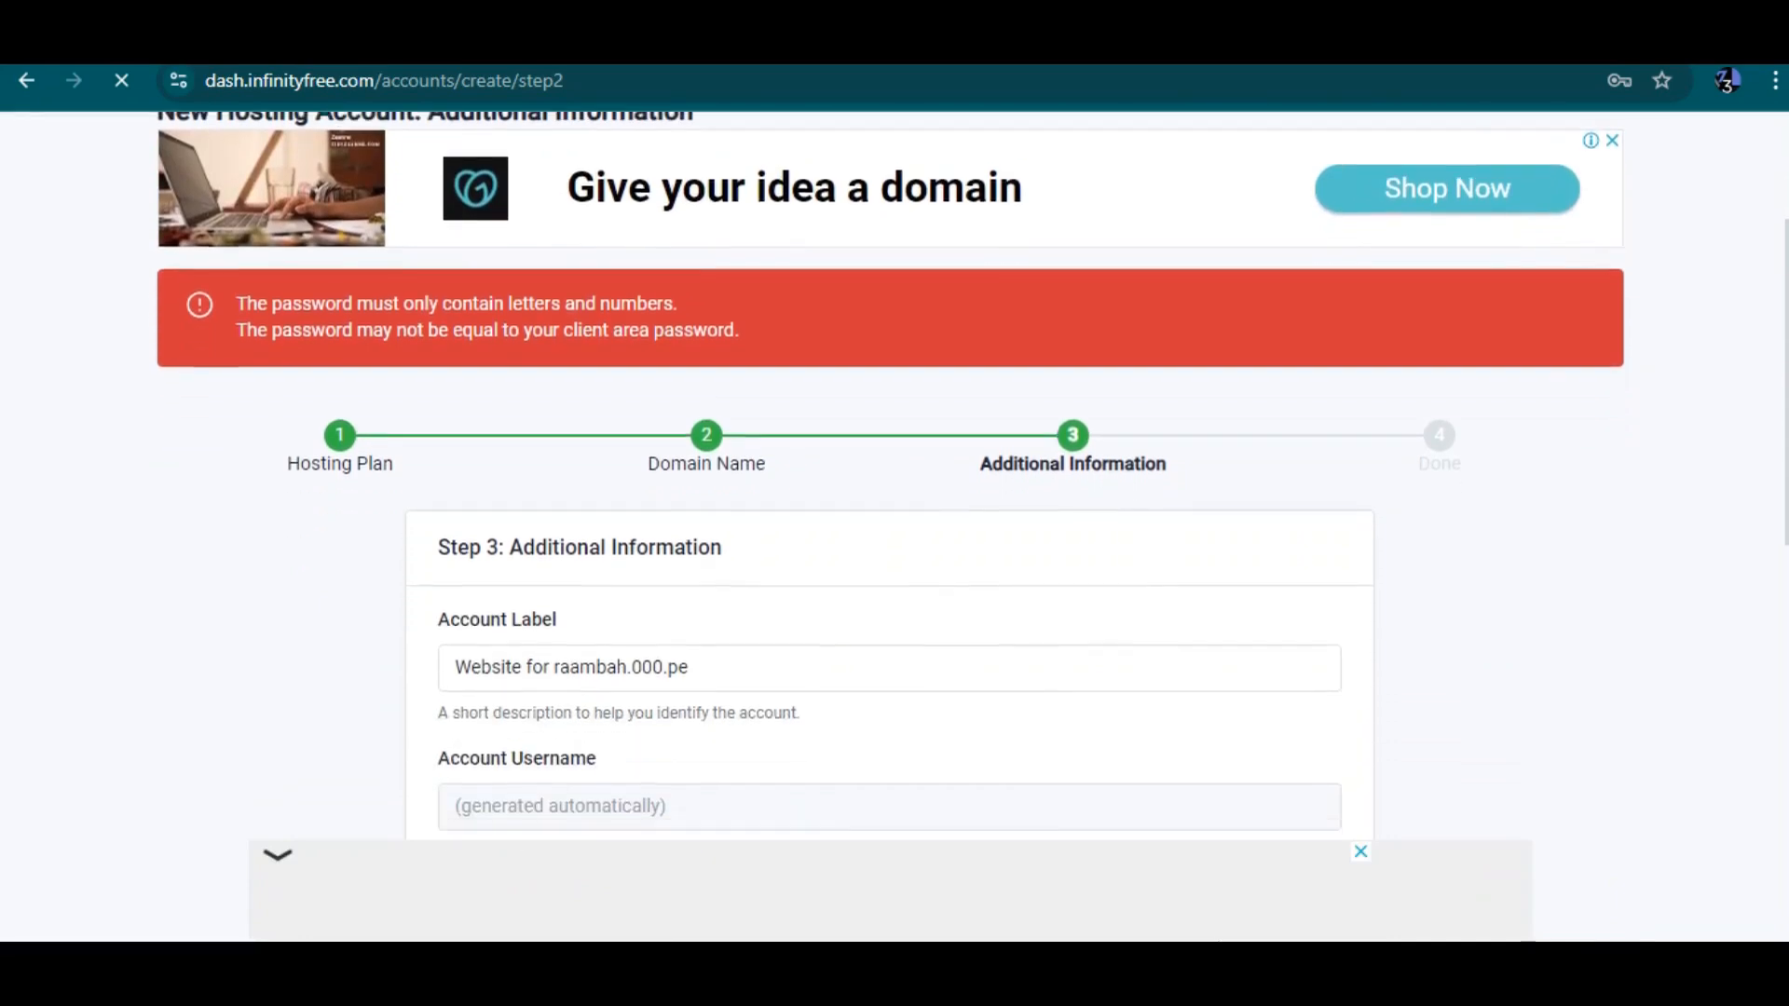
scroll(890, 521, down, 2)
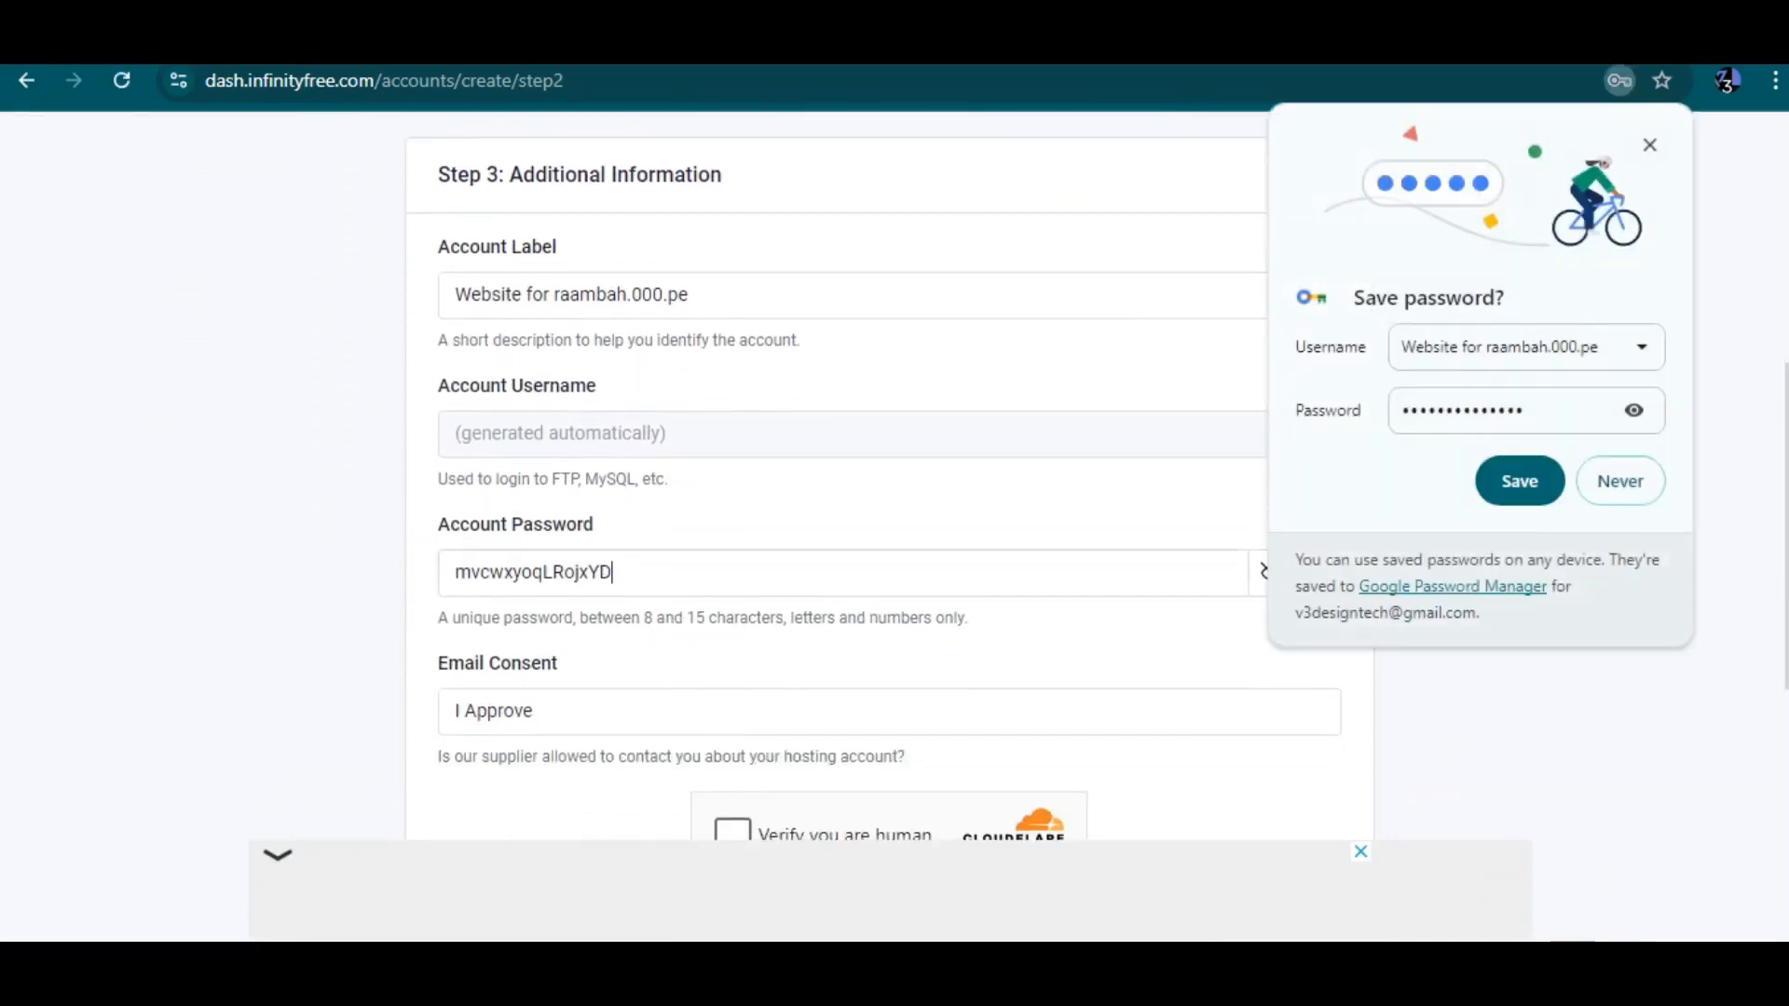
double_click(601, 572)
click(1649, 145)
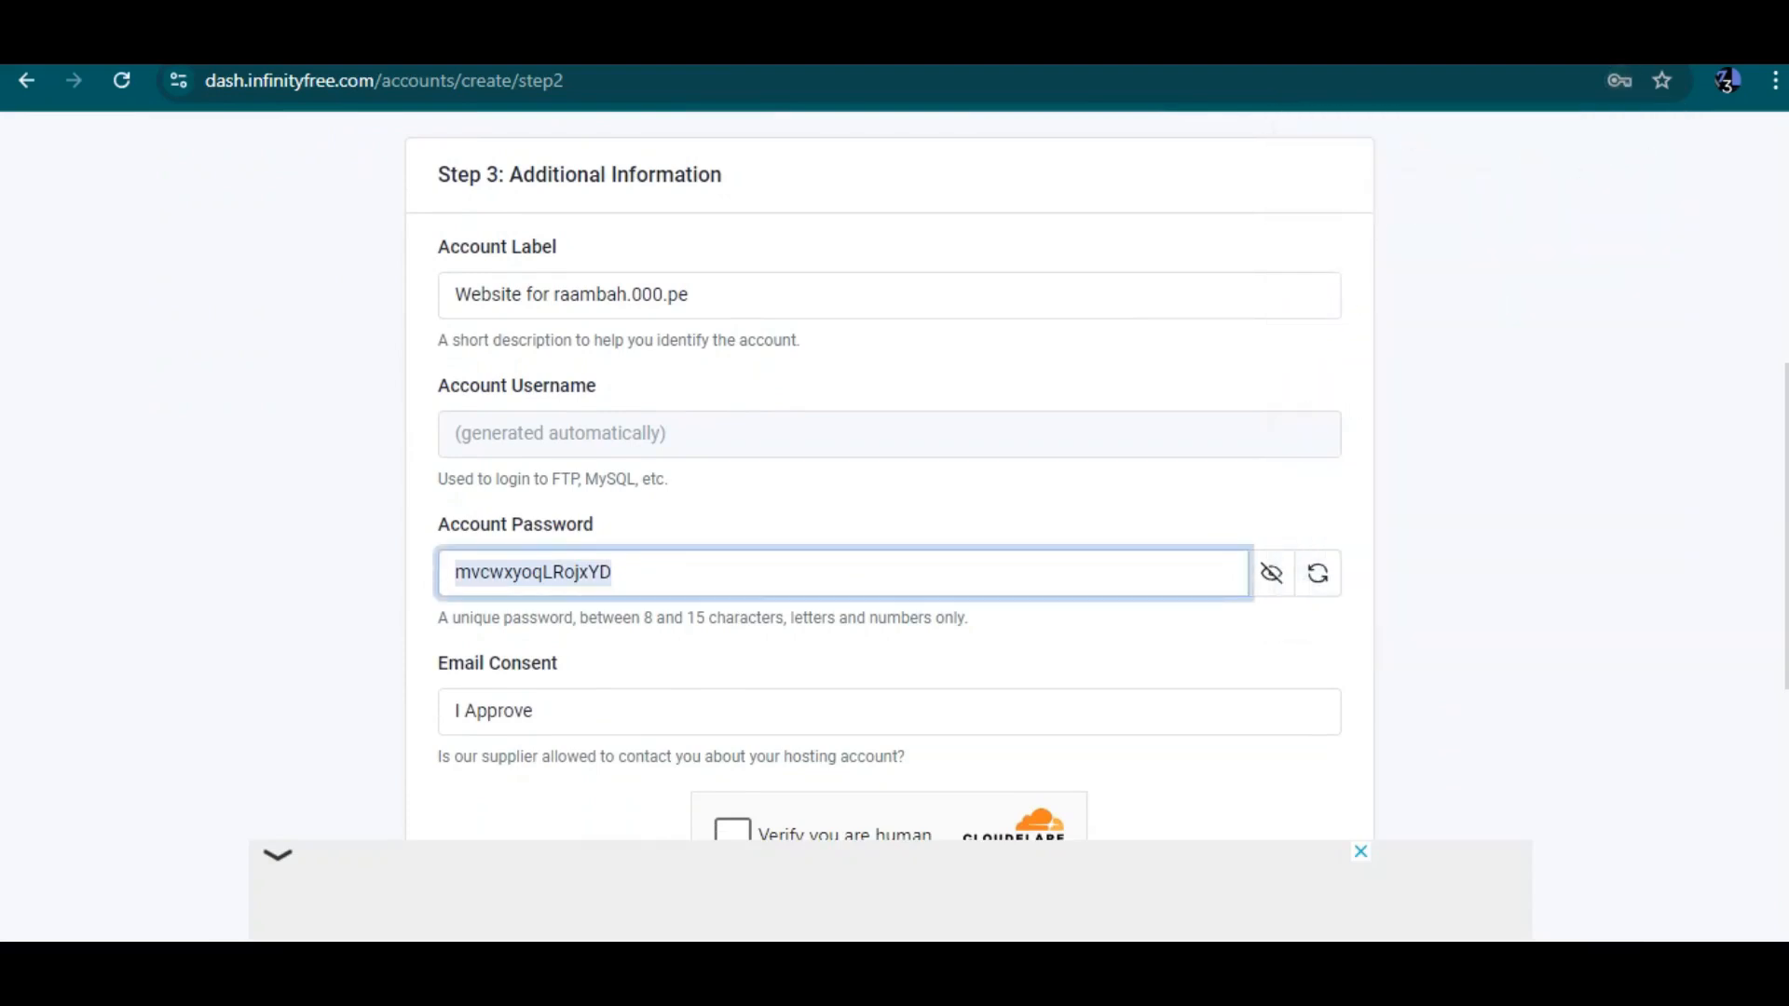
click(1272, 573)
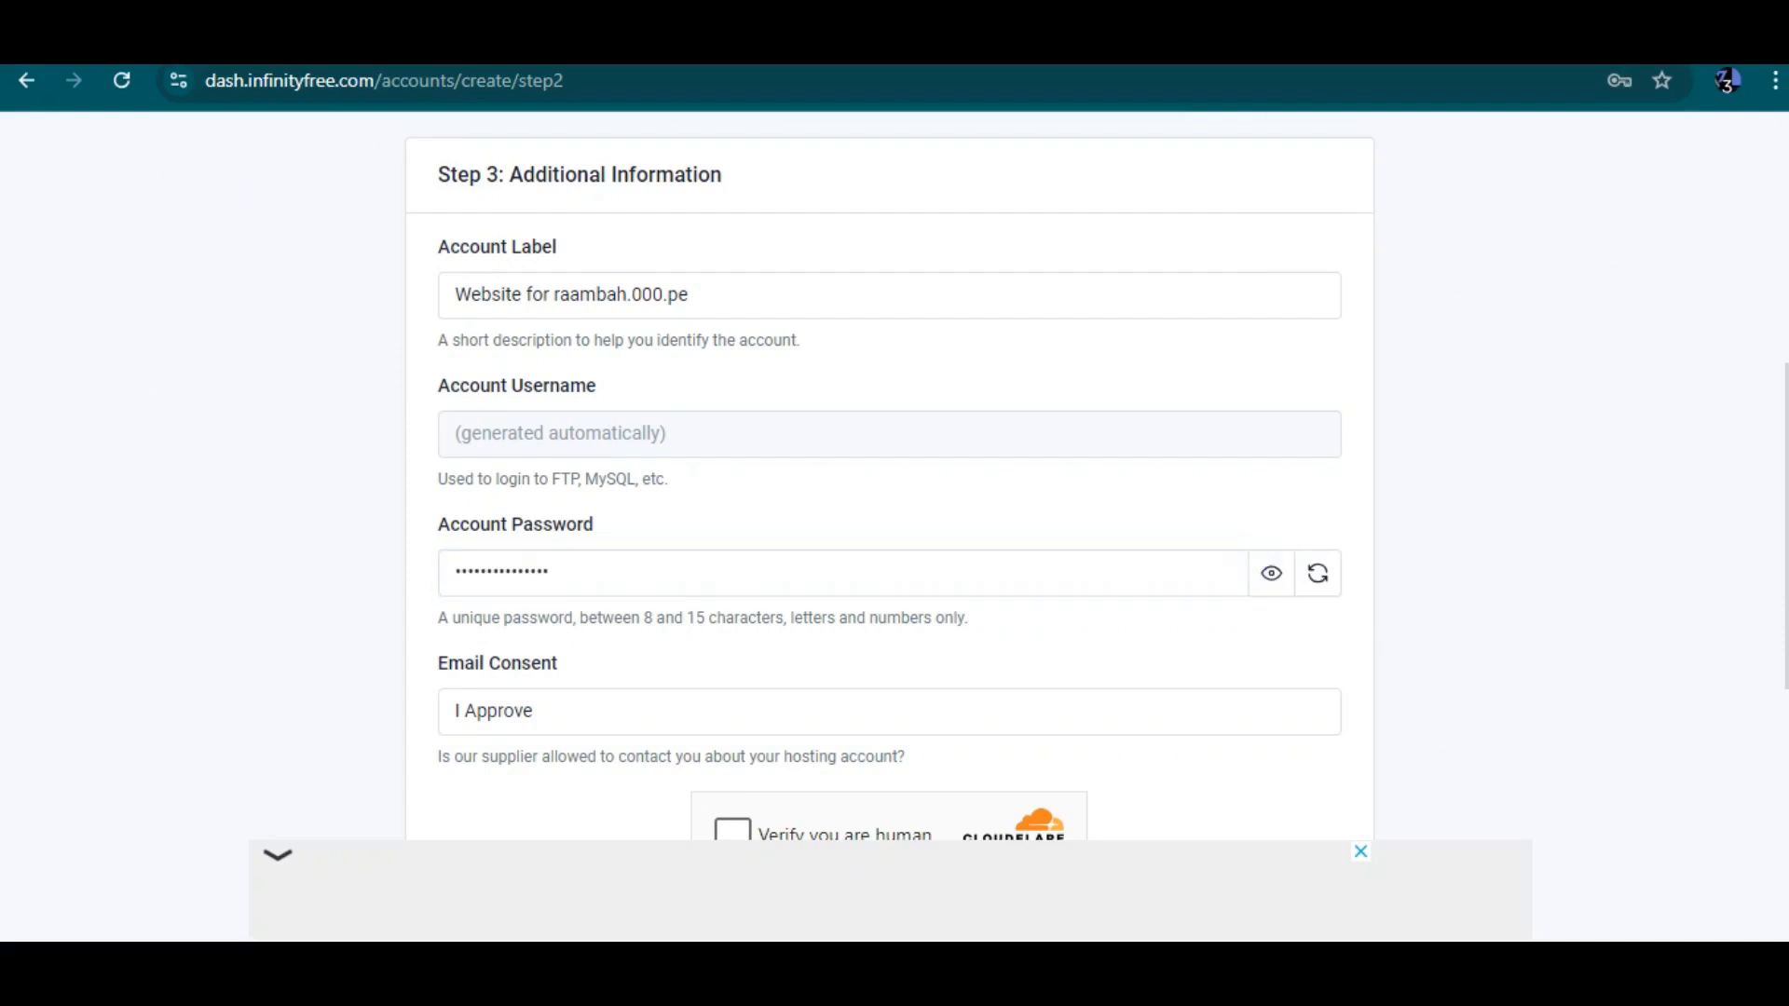
click(549, 572)
double_click(549, 572)
text(••••)
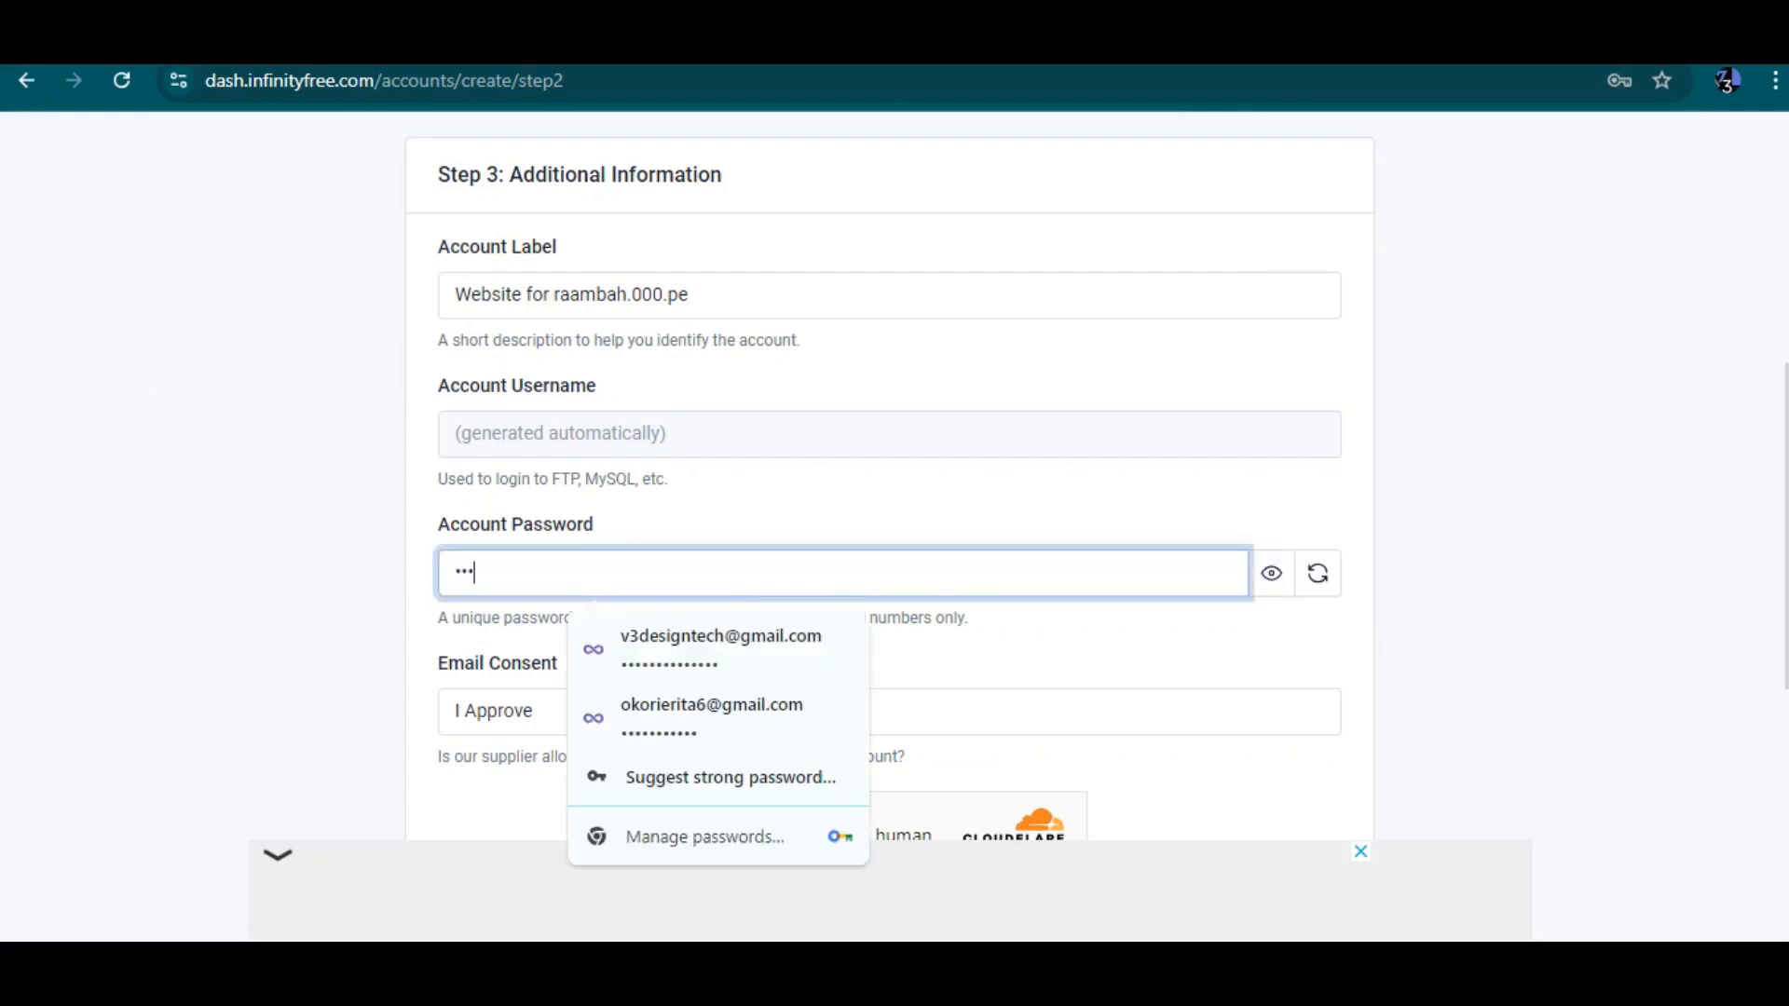
text(••••)
Pass the human verification check and submit the account creation form again
scroll(889, 500, down, 1)
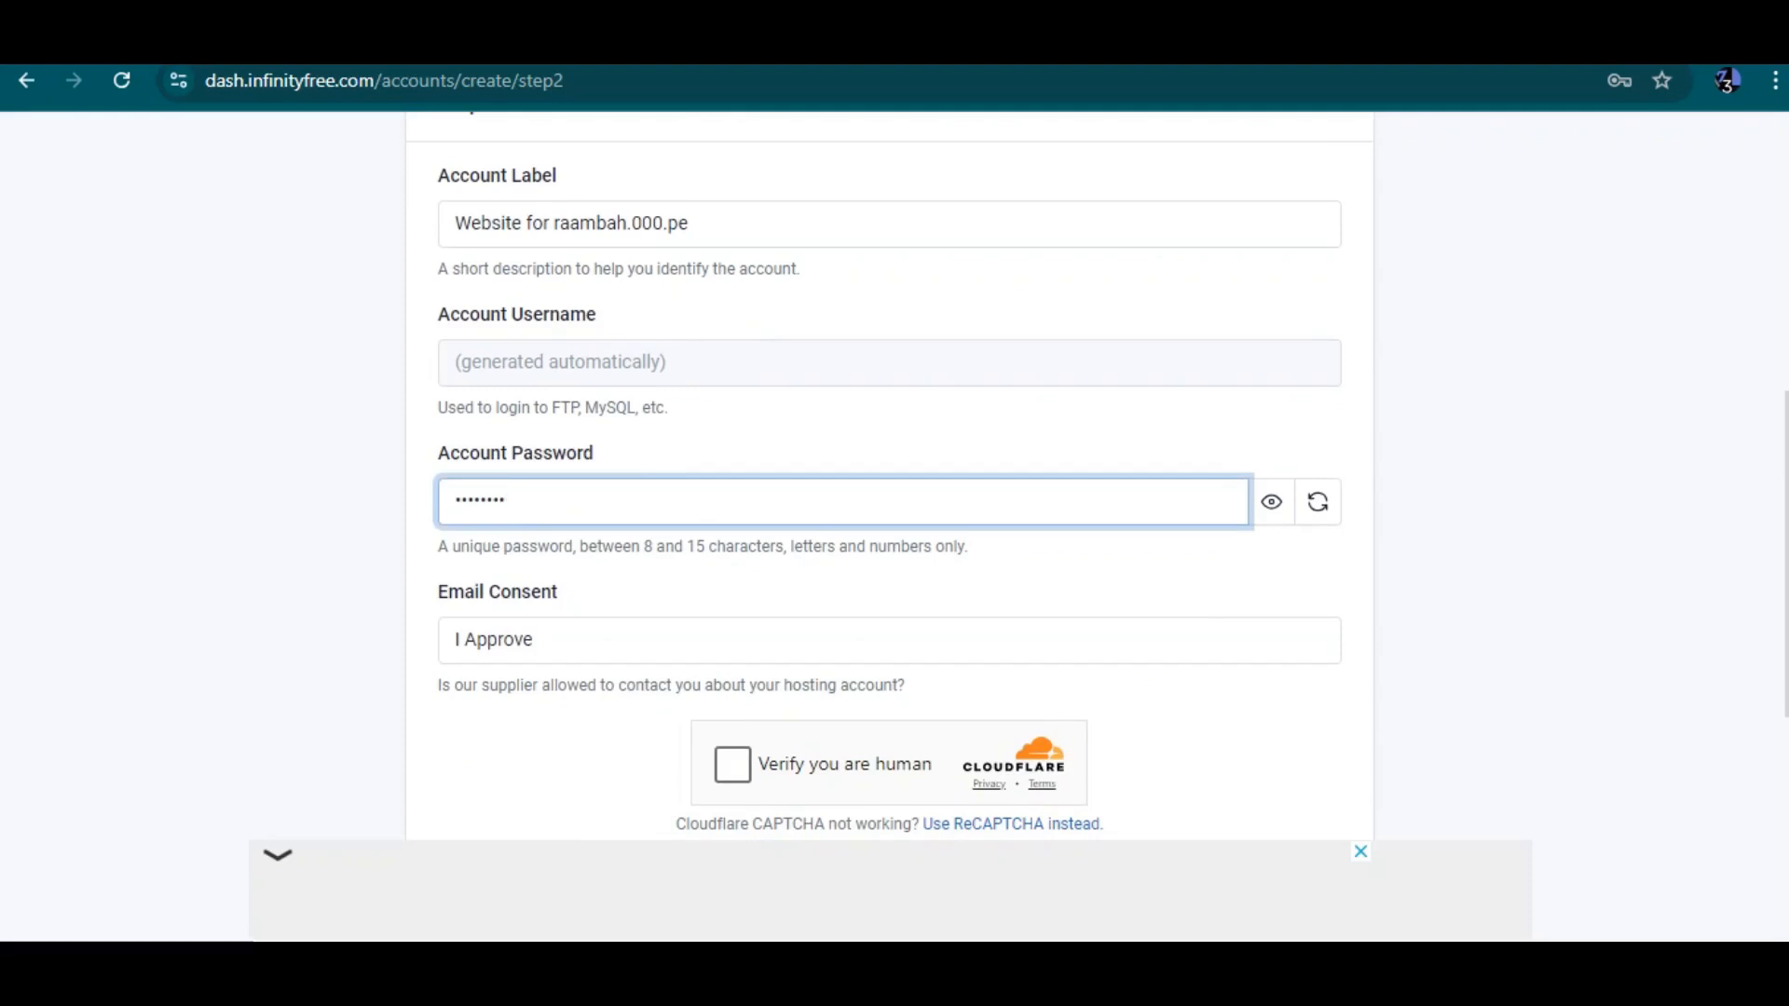
click(733, 764)
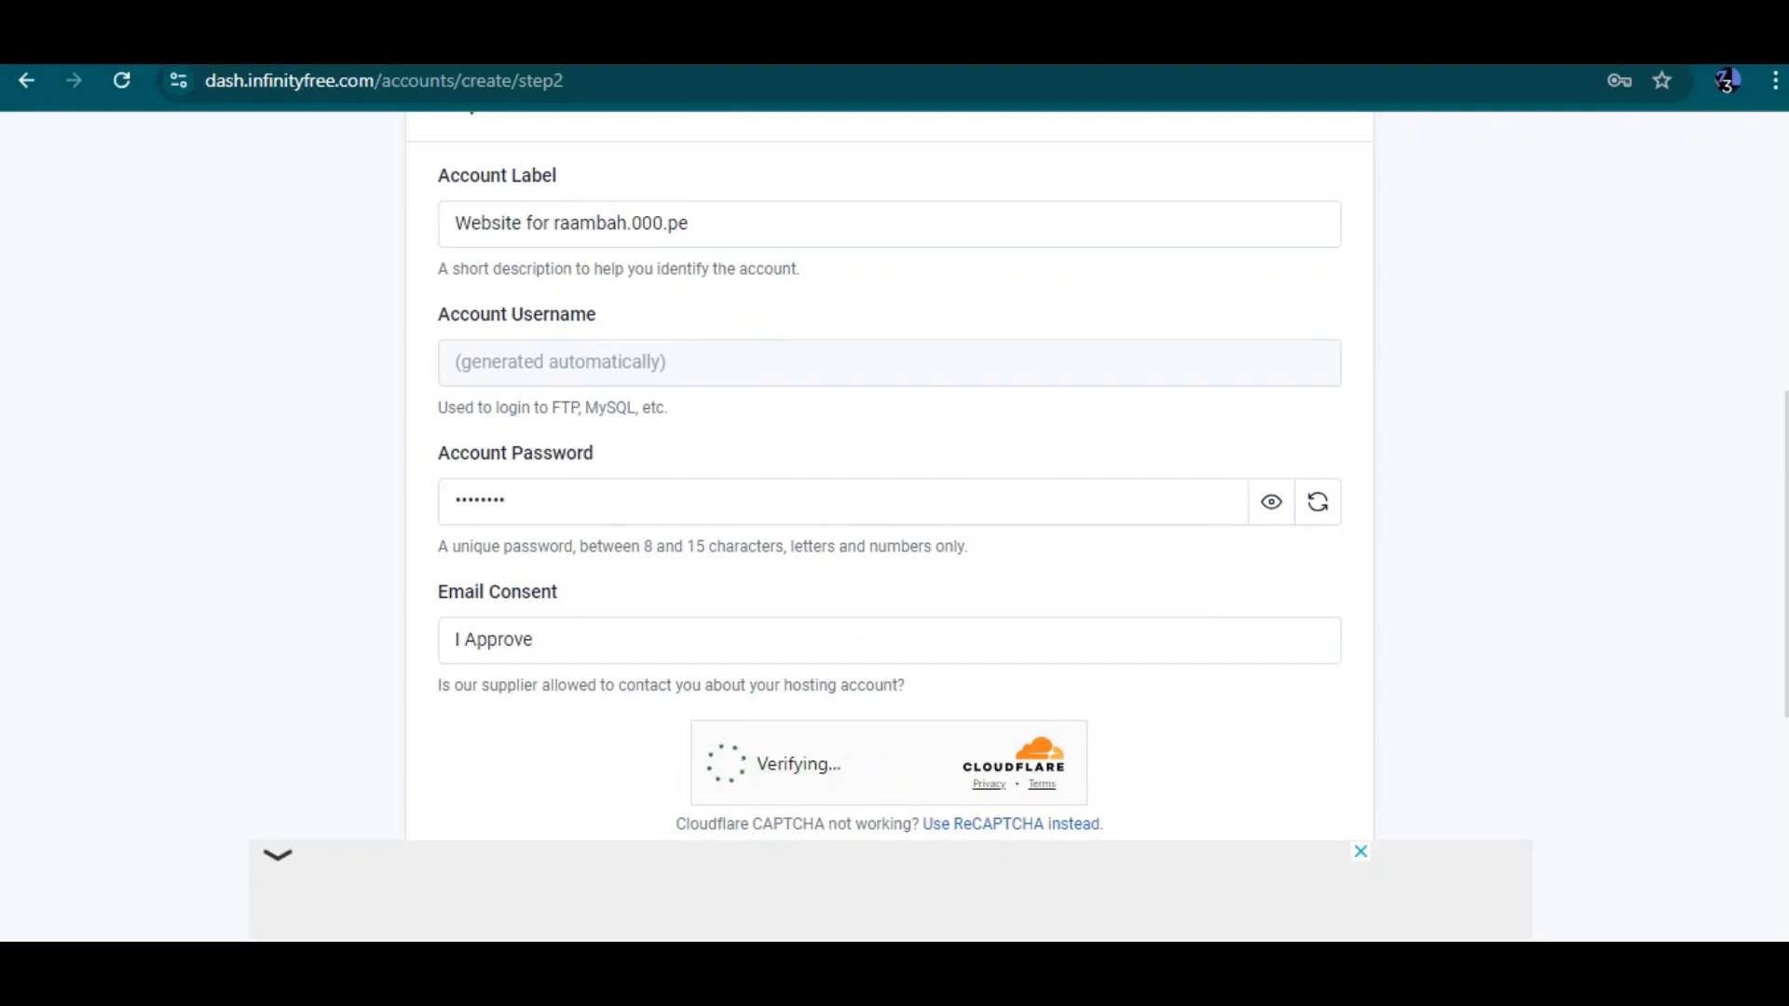
scroll(733, 764, down, 1)
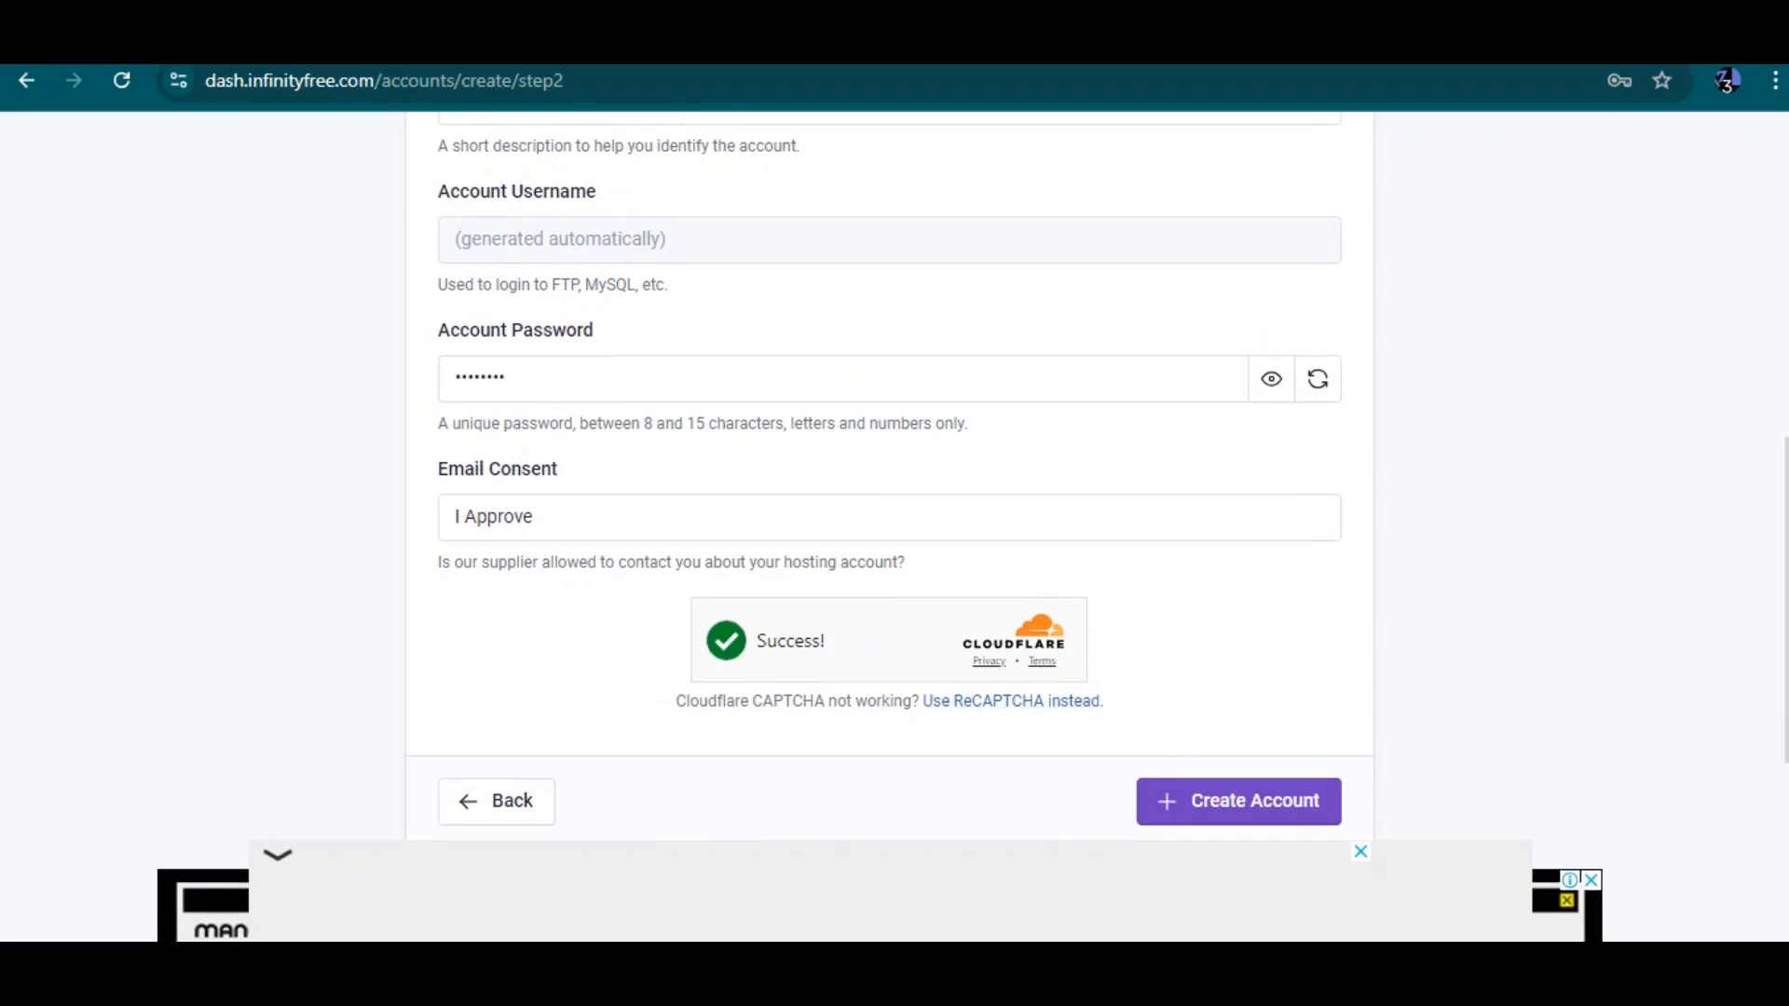
click(1238, 801)
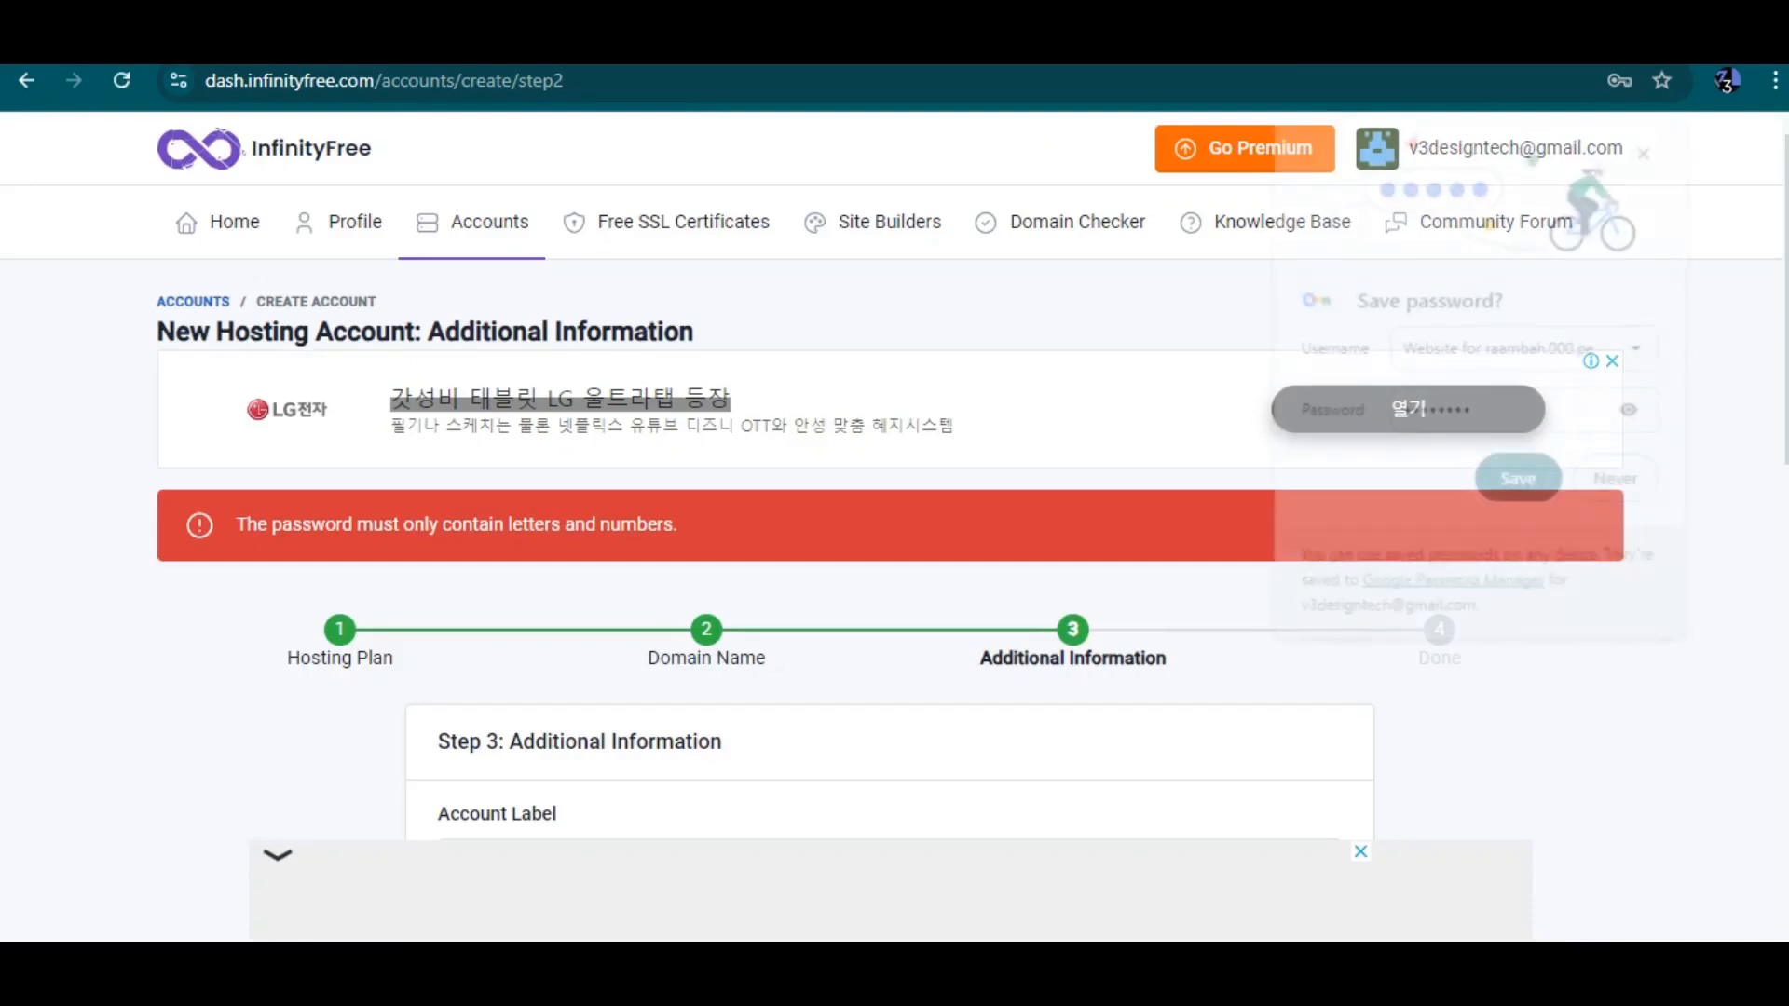
Close the ad and the save-password prompt, hide the password and enter a new letters-and-numbers account password
click(1360, 852)
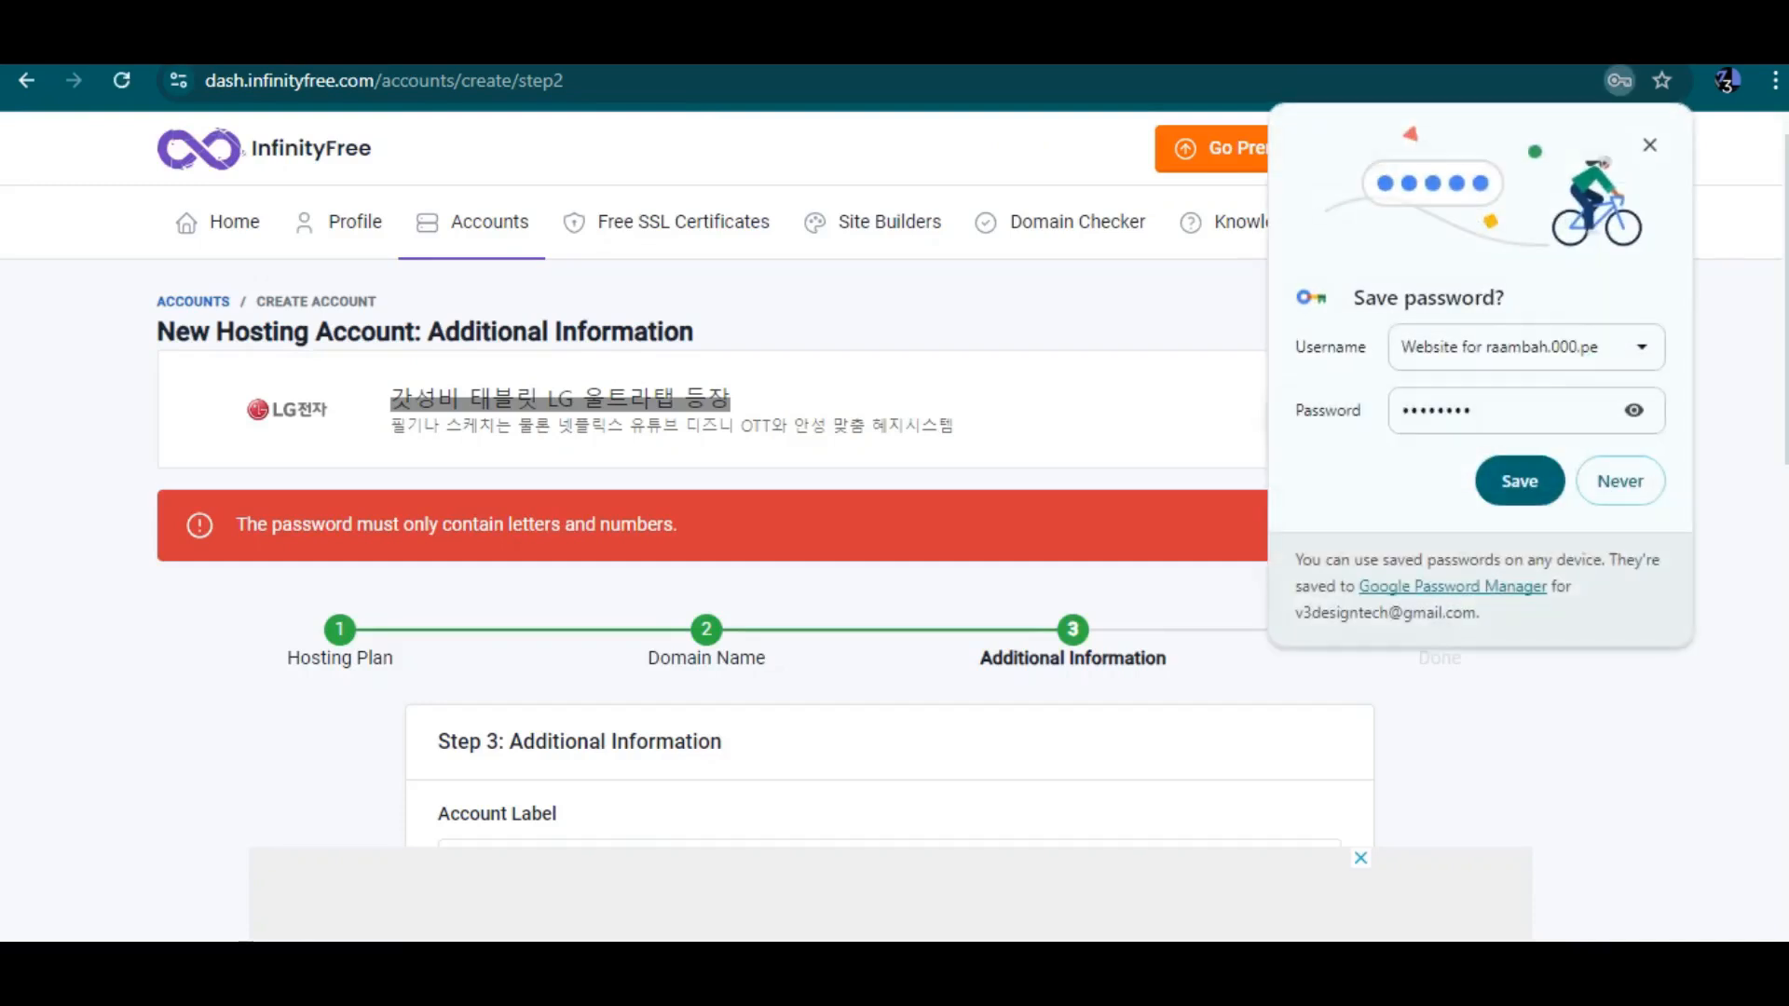
click(1649, 146)
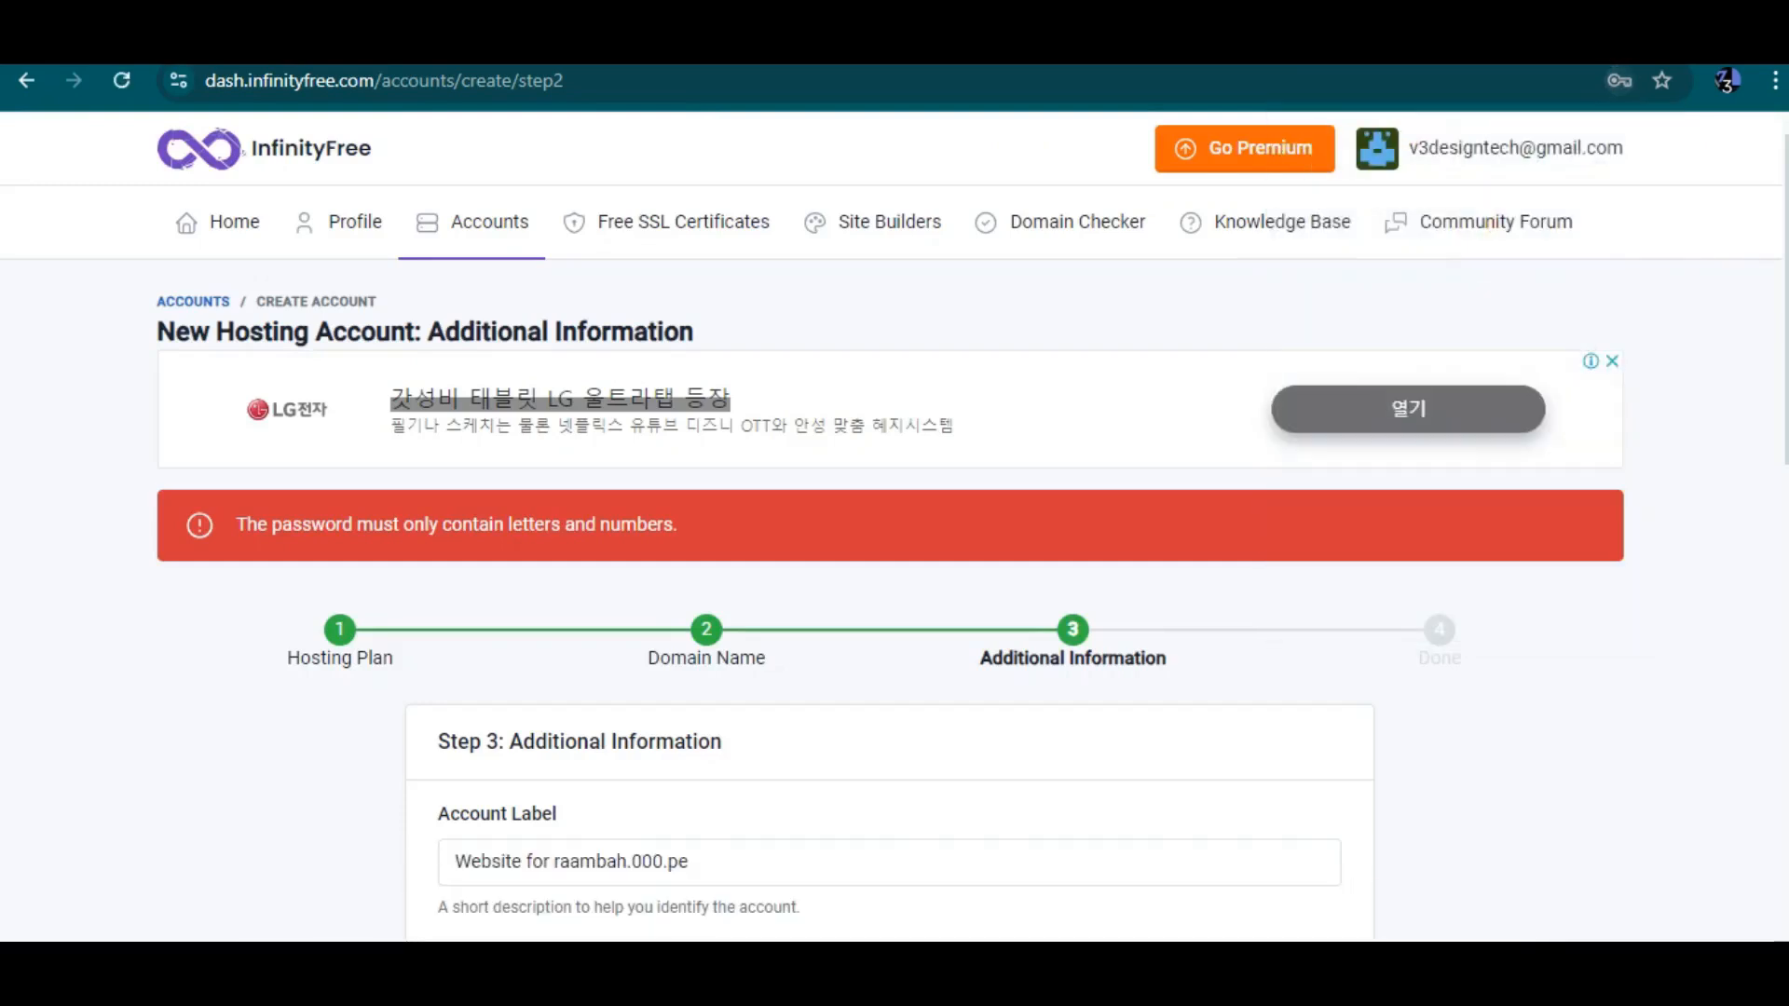
scroll(890, 522, down, 5)
double_click(606, 701)
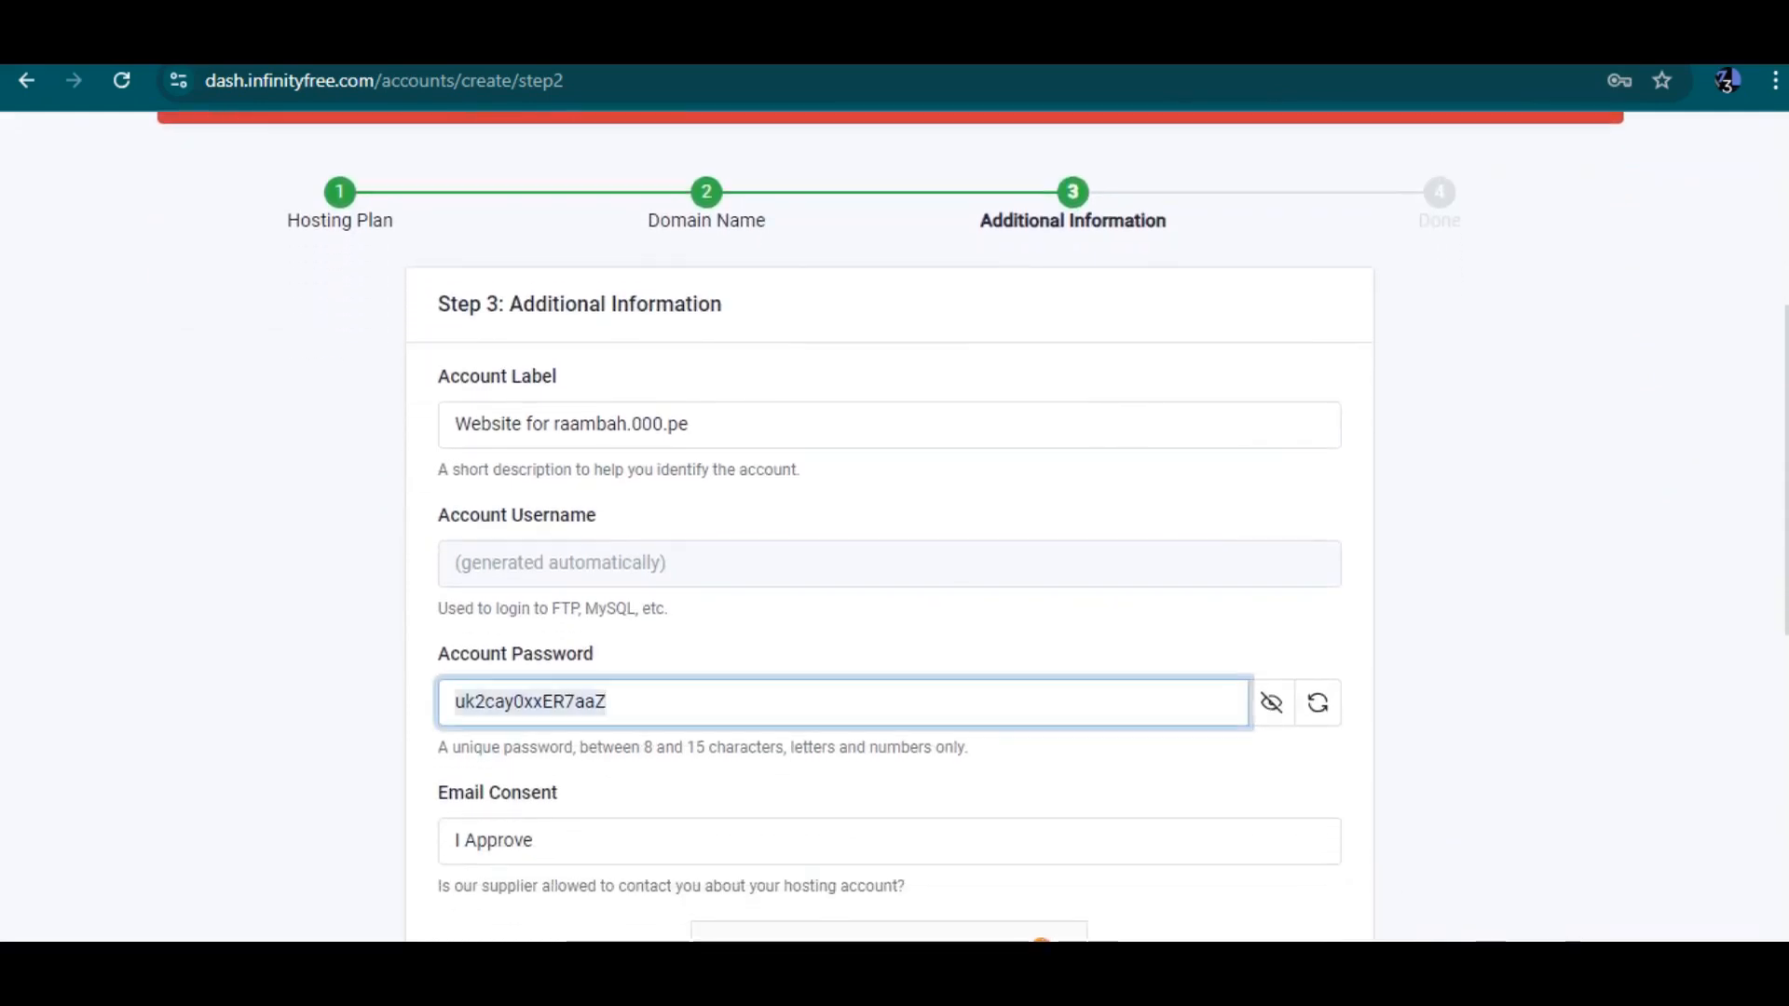
click(1272, 703)
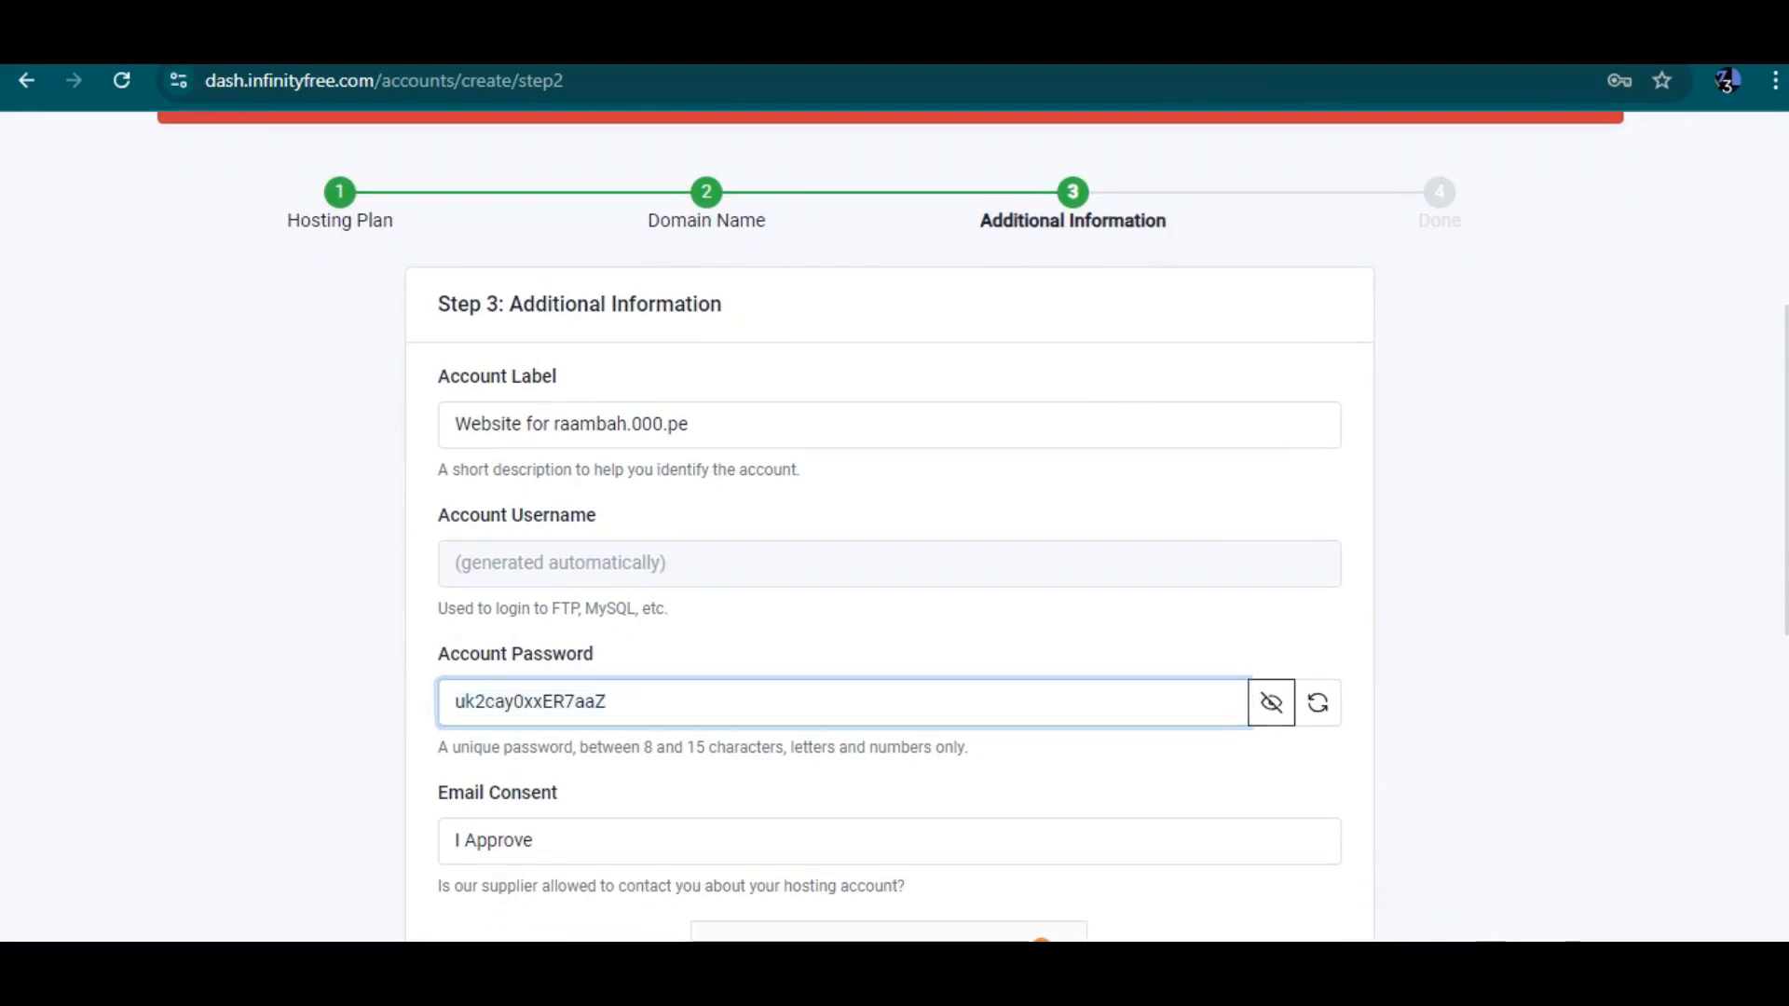
double_click(548, 703)
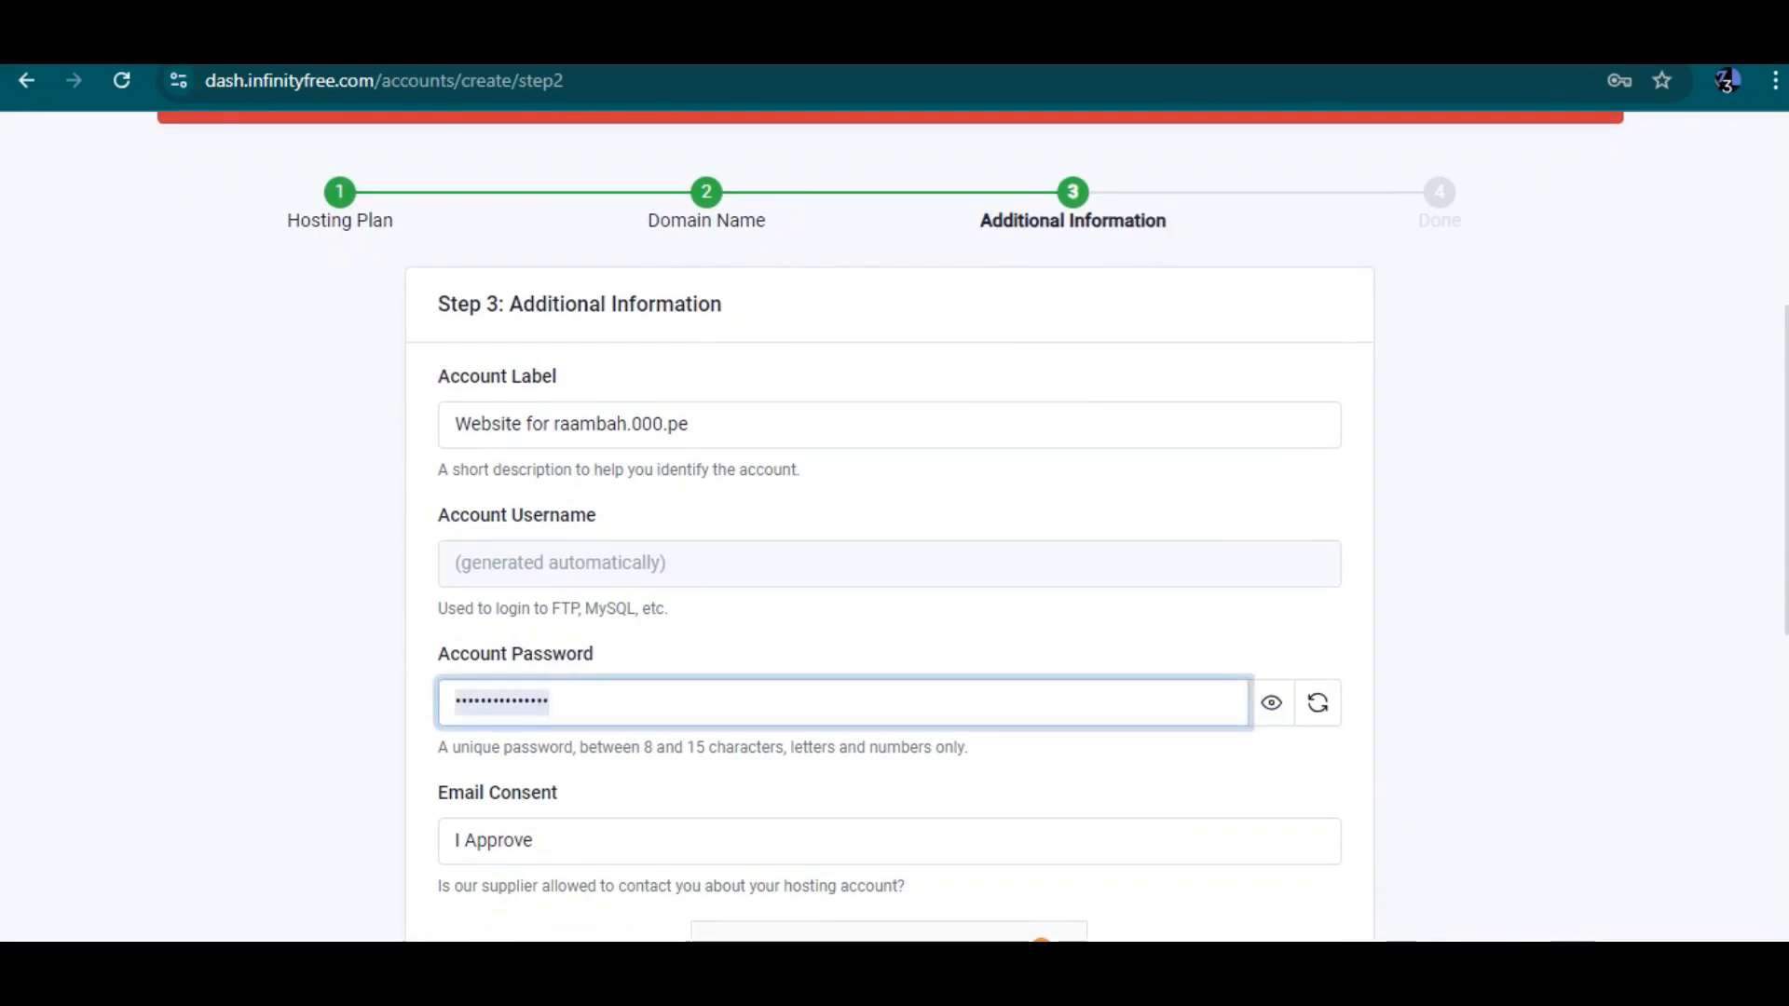
text(••••)
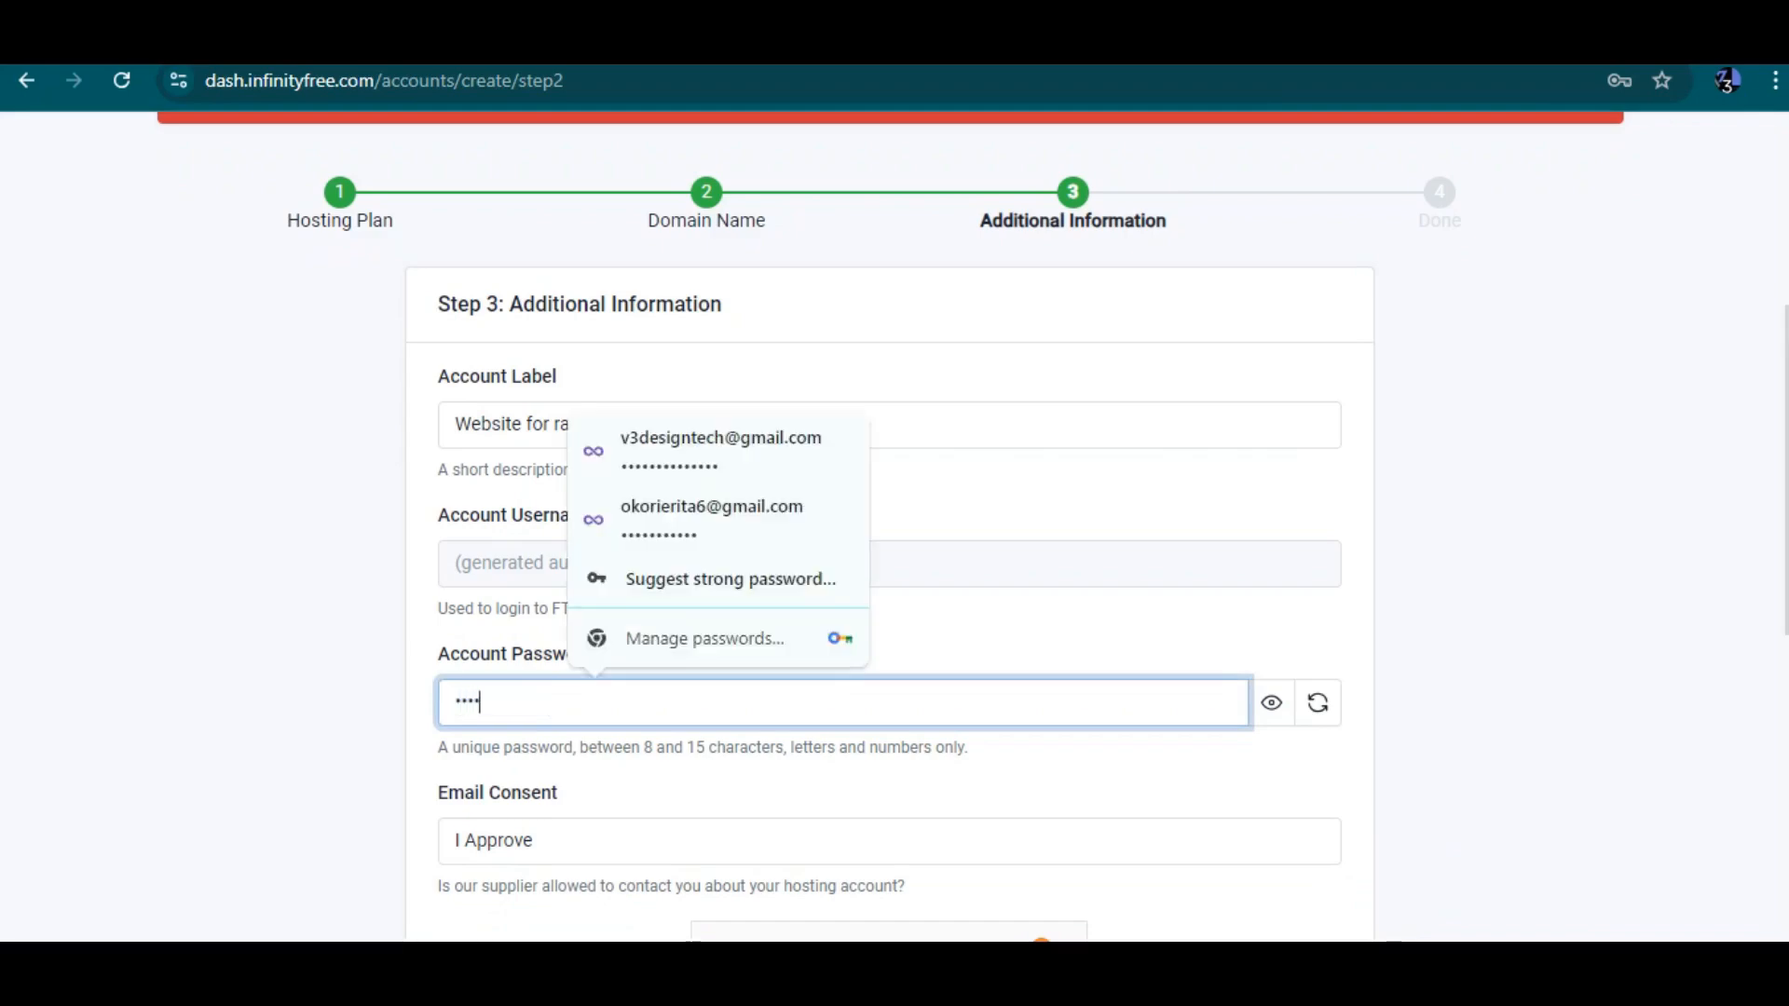
text(•••••••)
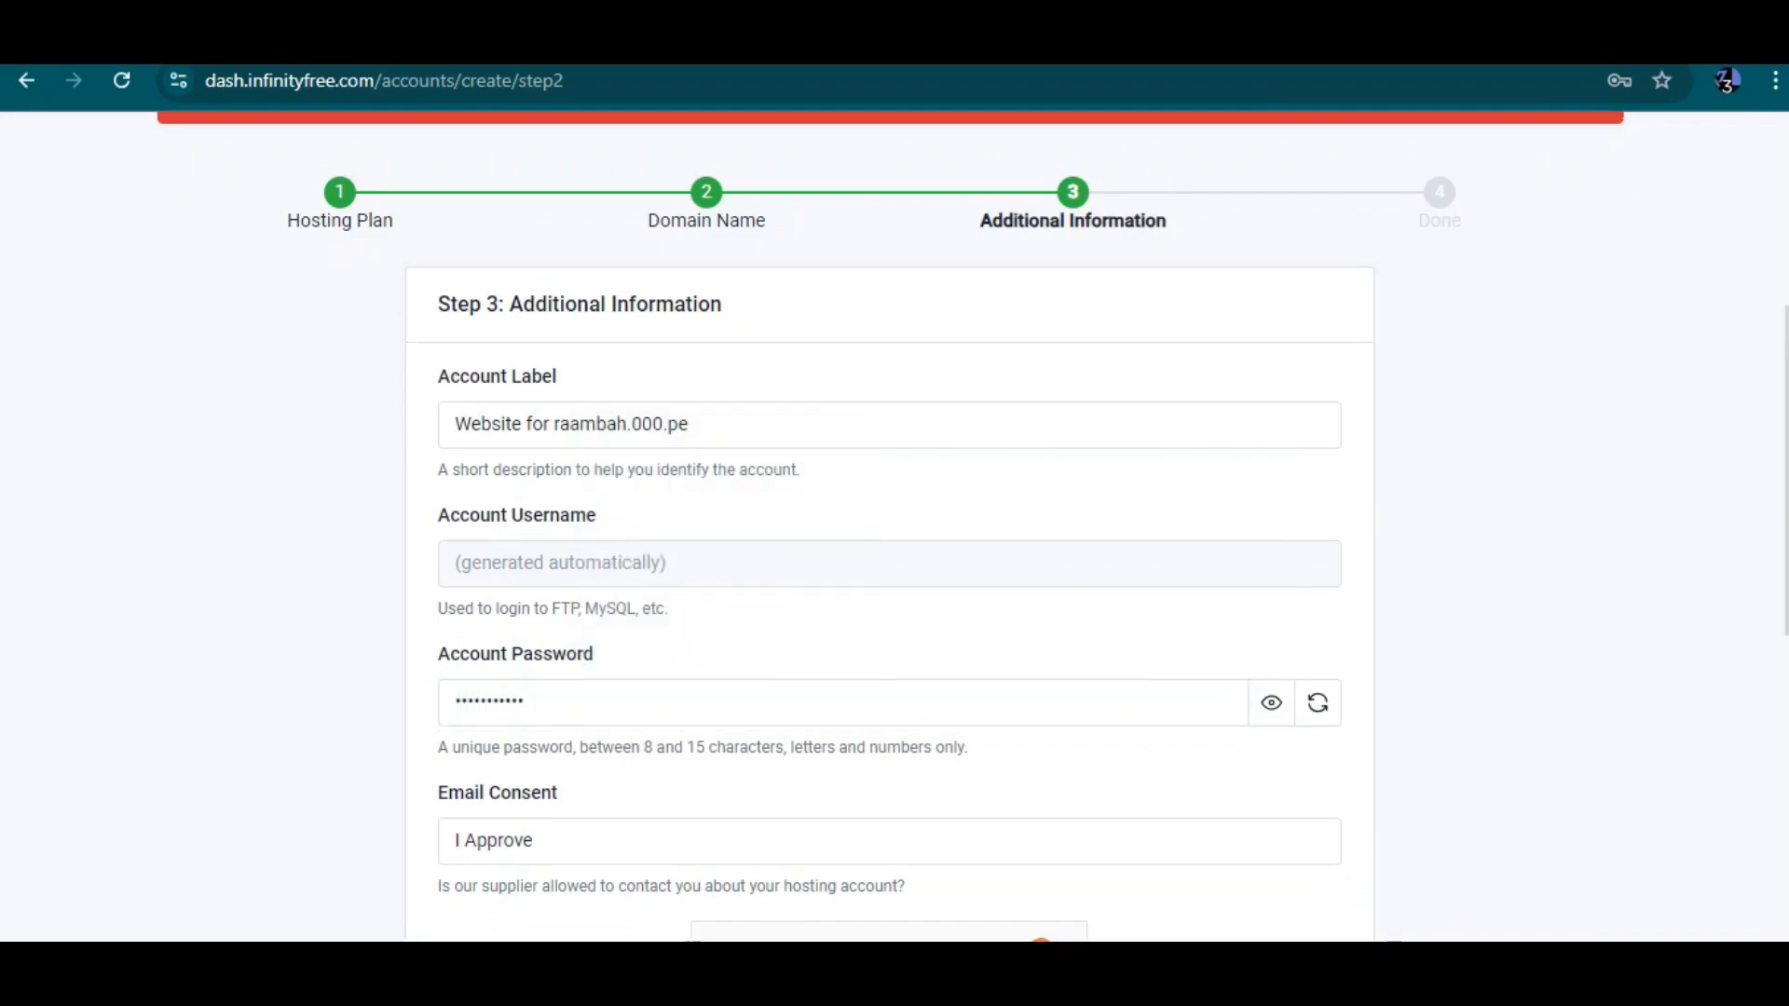
Pass the human verification check and create the hosting account
scroll(890, 521, down, 4)
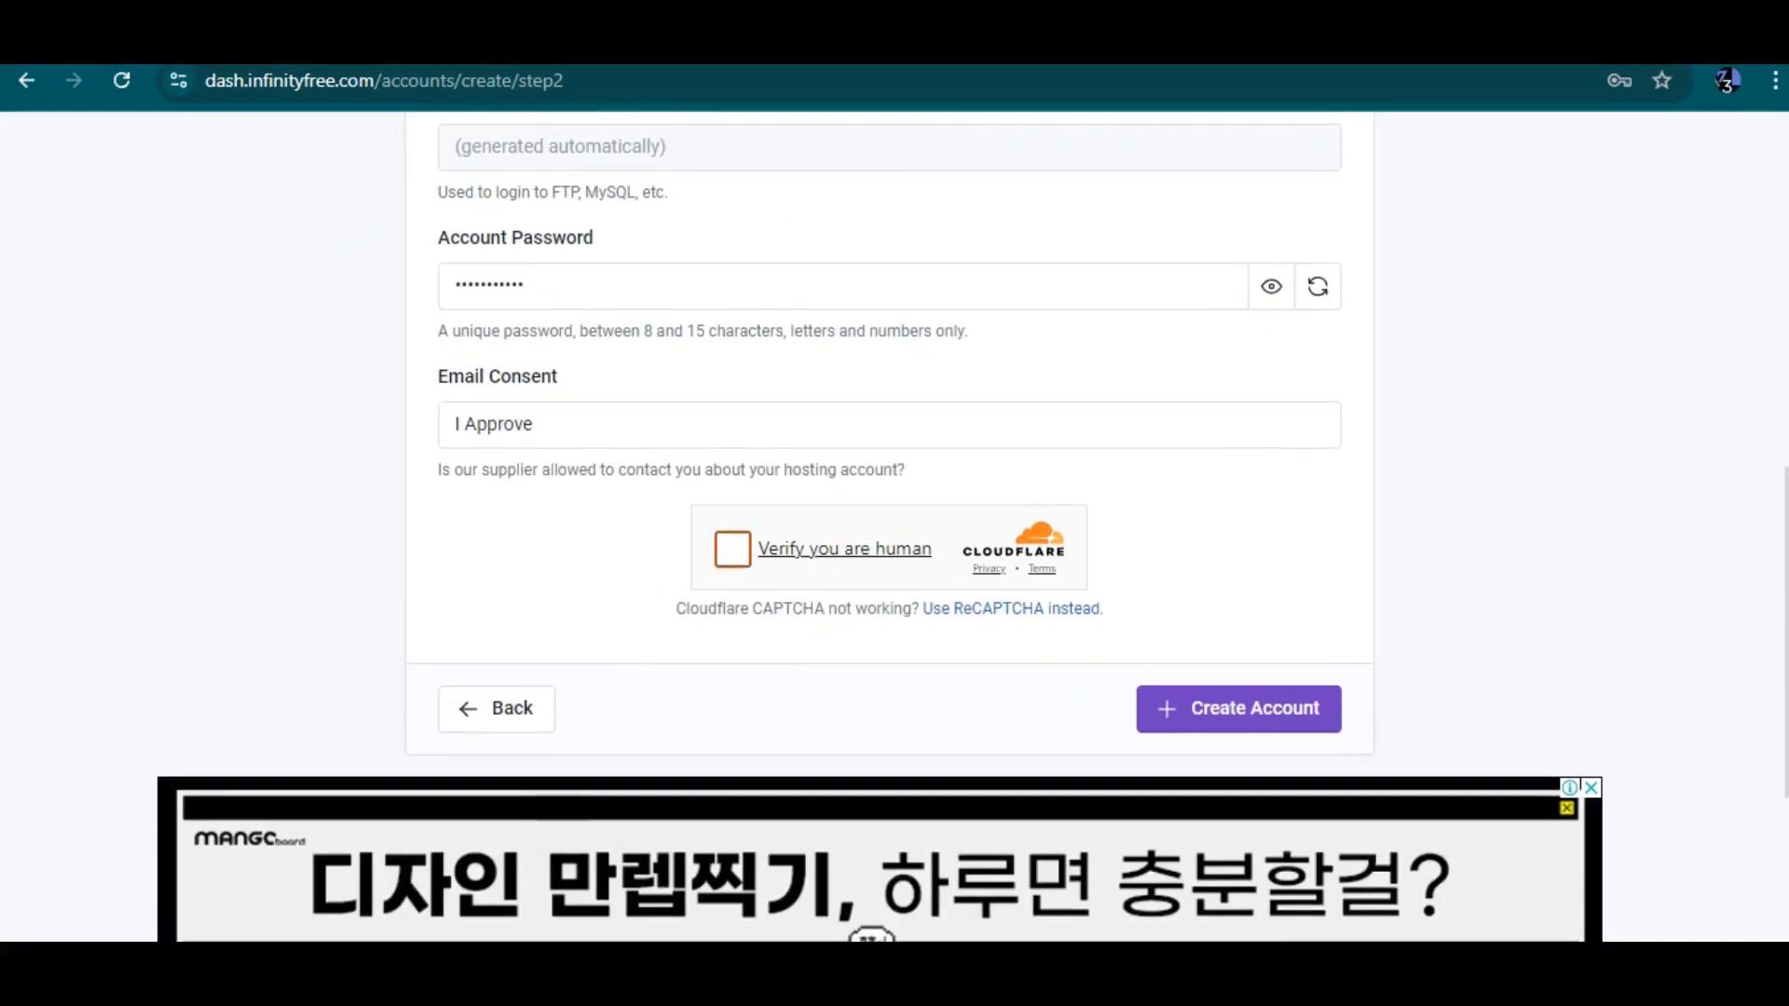
click(733, 549)
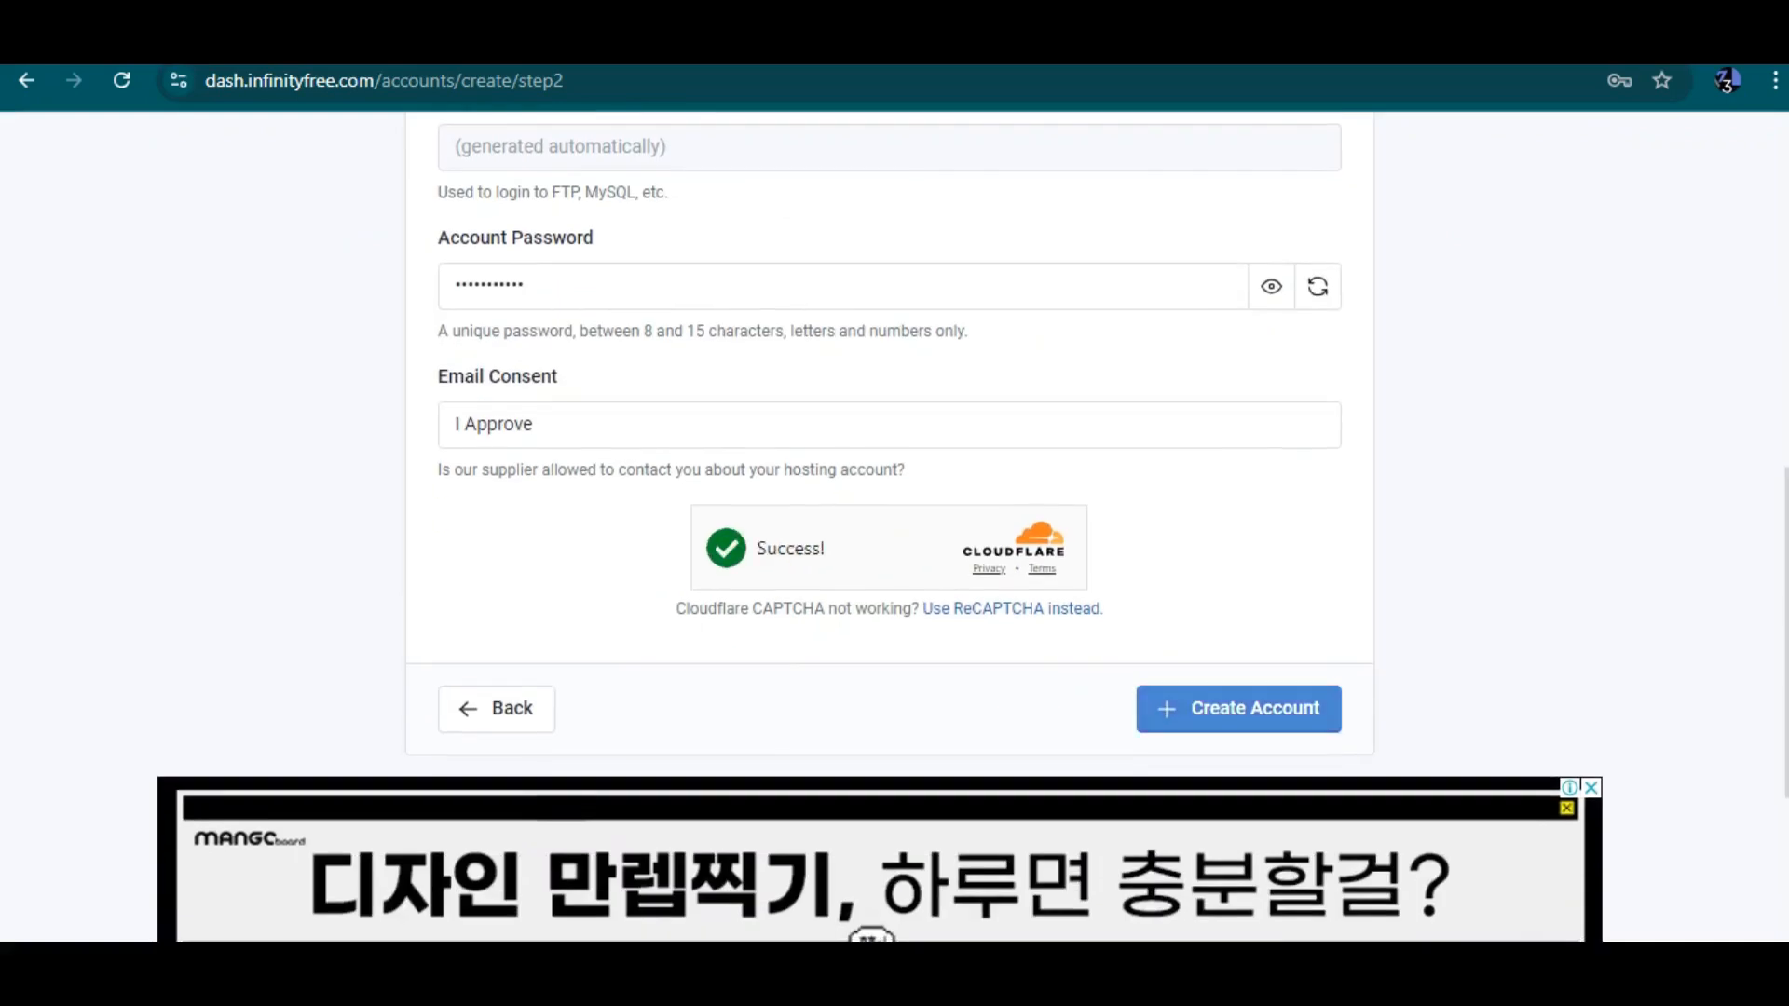
click(1239, 709)
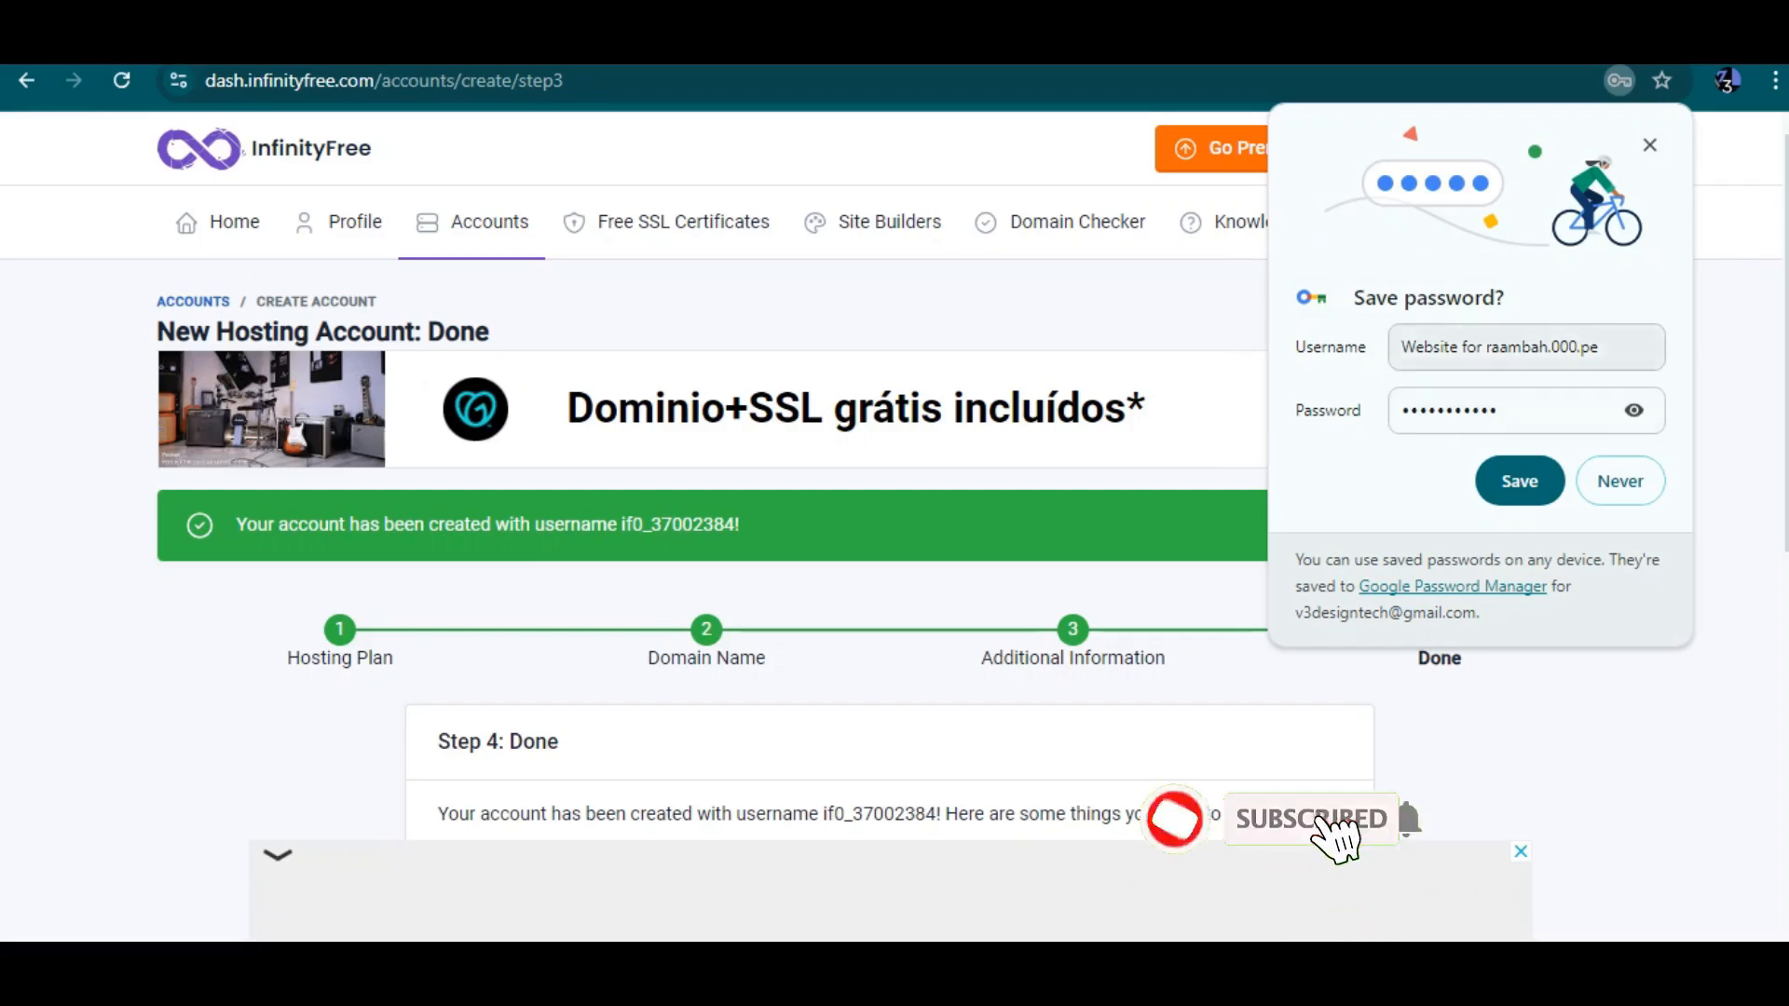
Save the account password in the browser prompt and review the setup notes on the Done page
click(1520, 480)
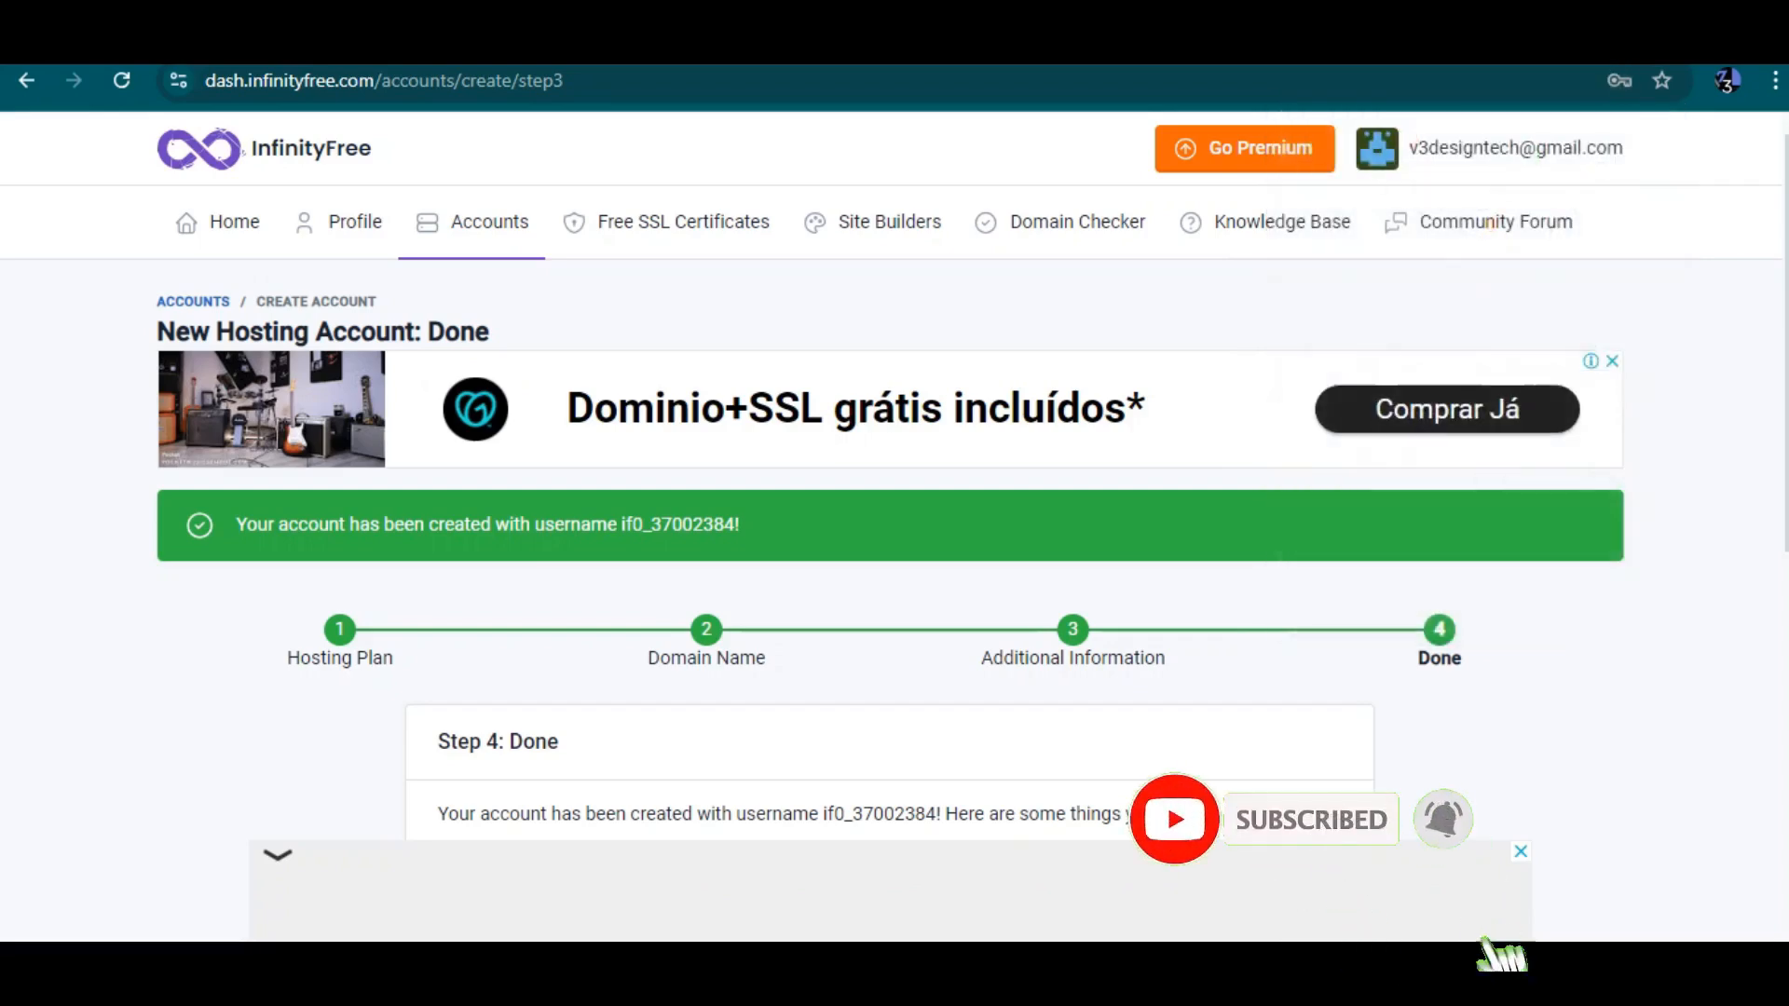
scroll(890, 559, down, 3)
scroll(890, 540, down, 5)
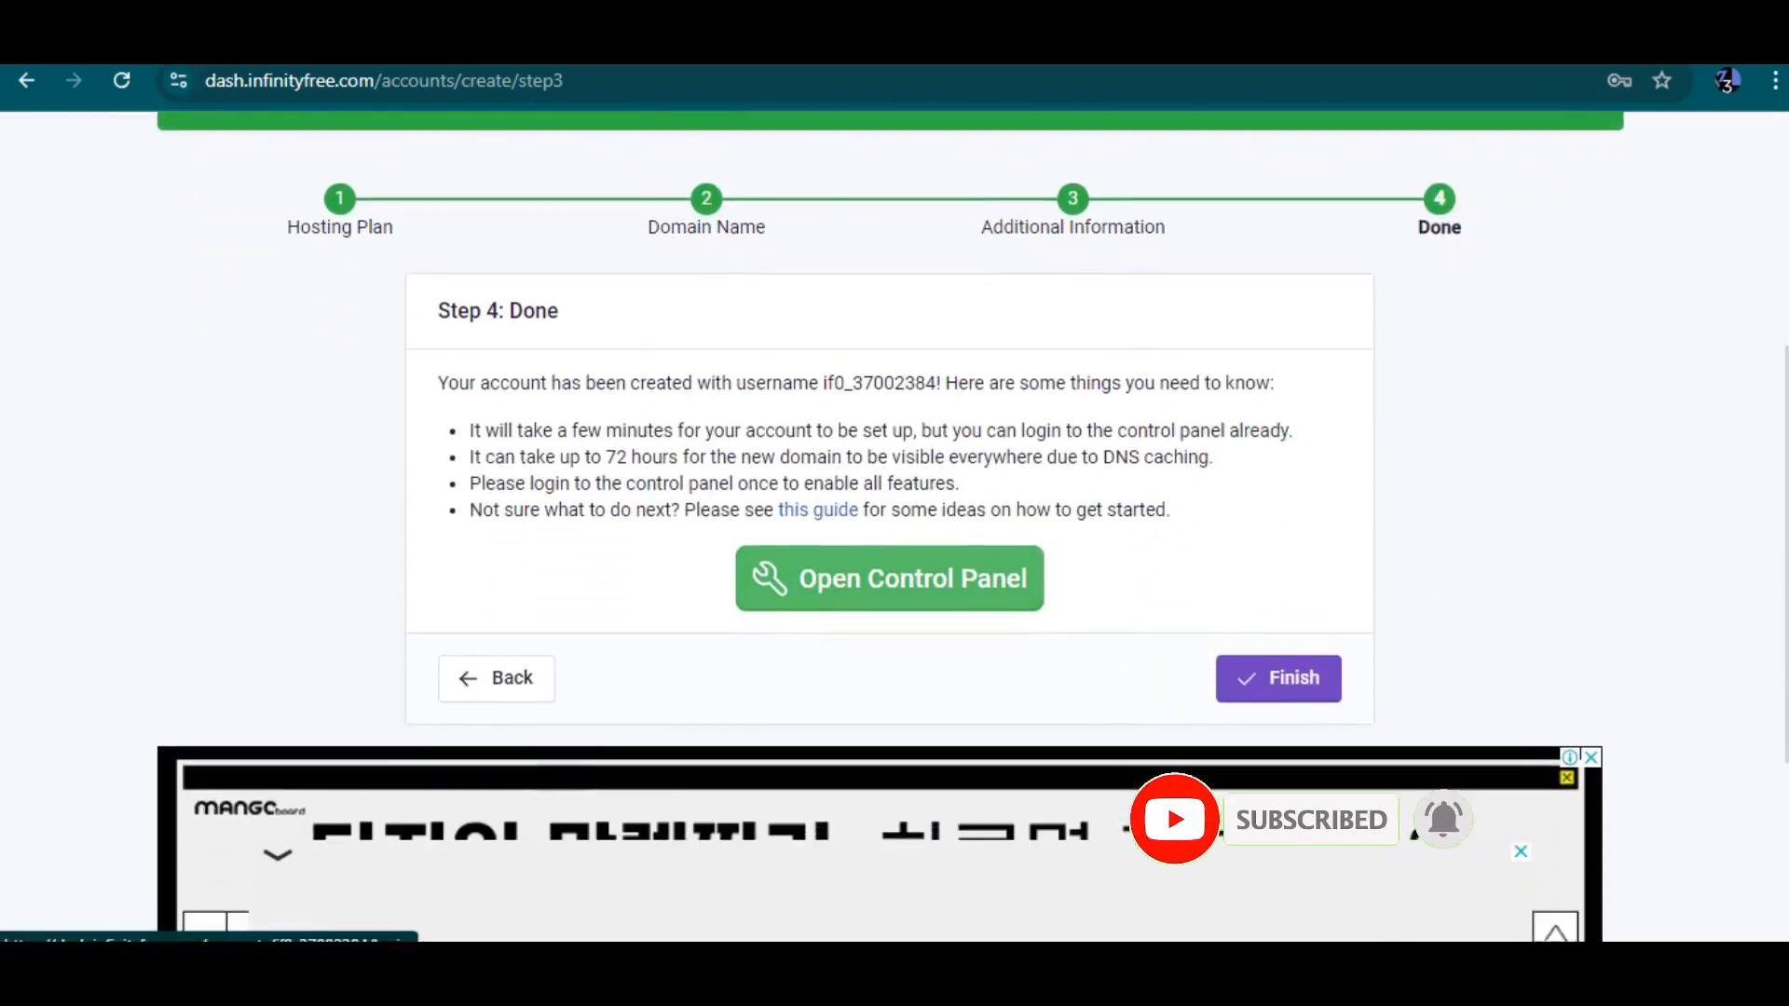
scroll(889, 522, up, 7)
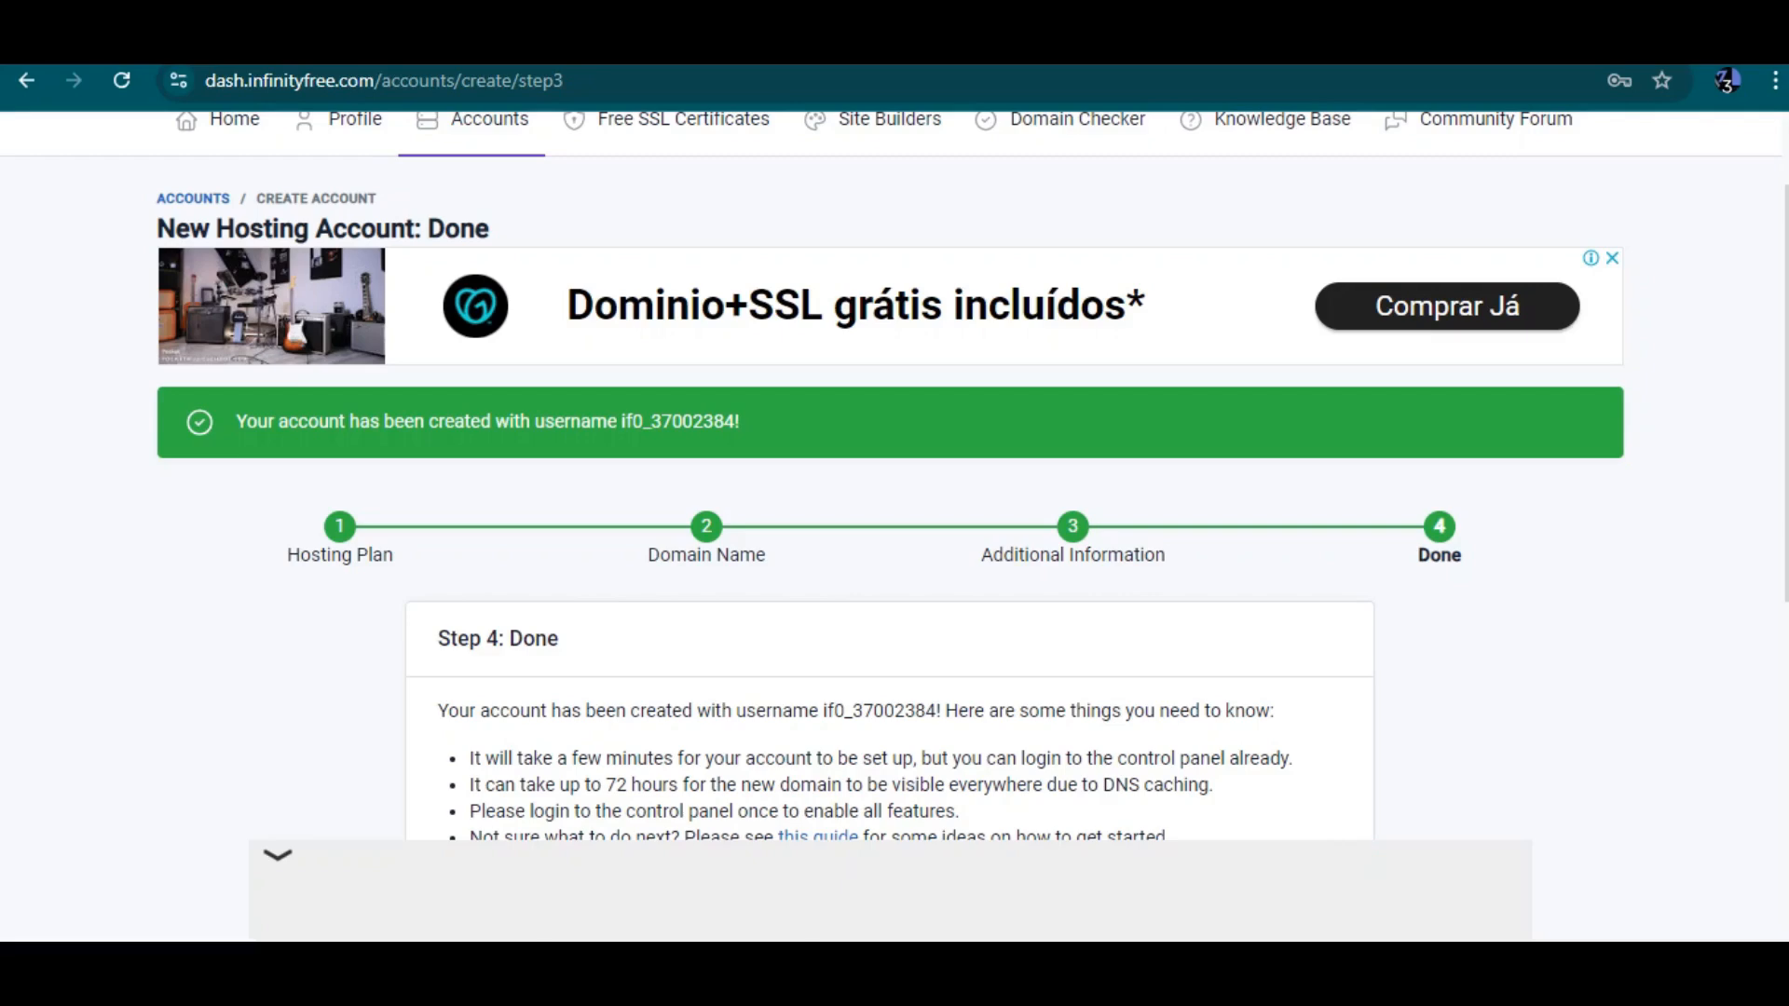
Open the control panel for the new hosting account and approve the service email permission
scroll(890, 476, down, 2)
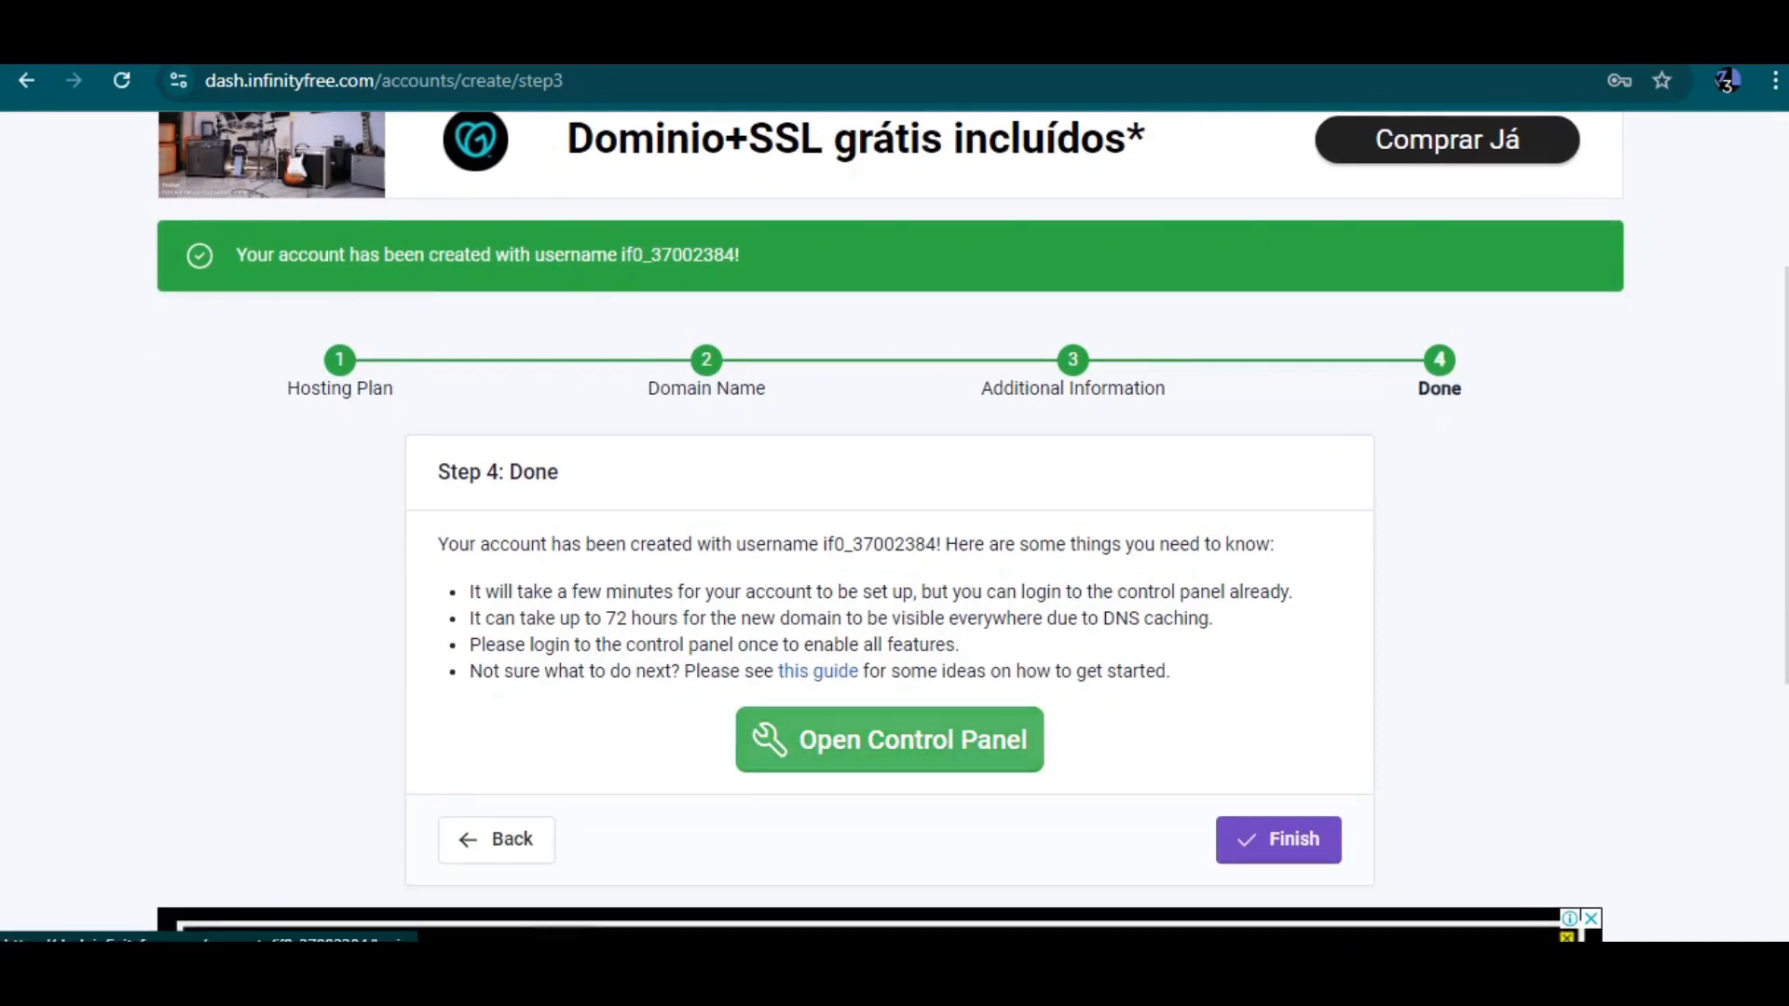
click(890, 740)
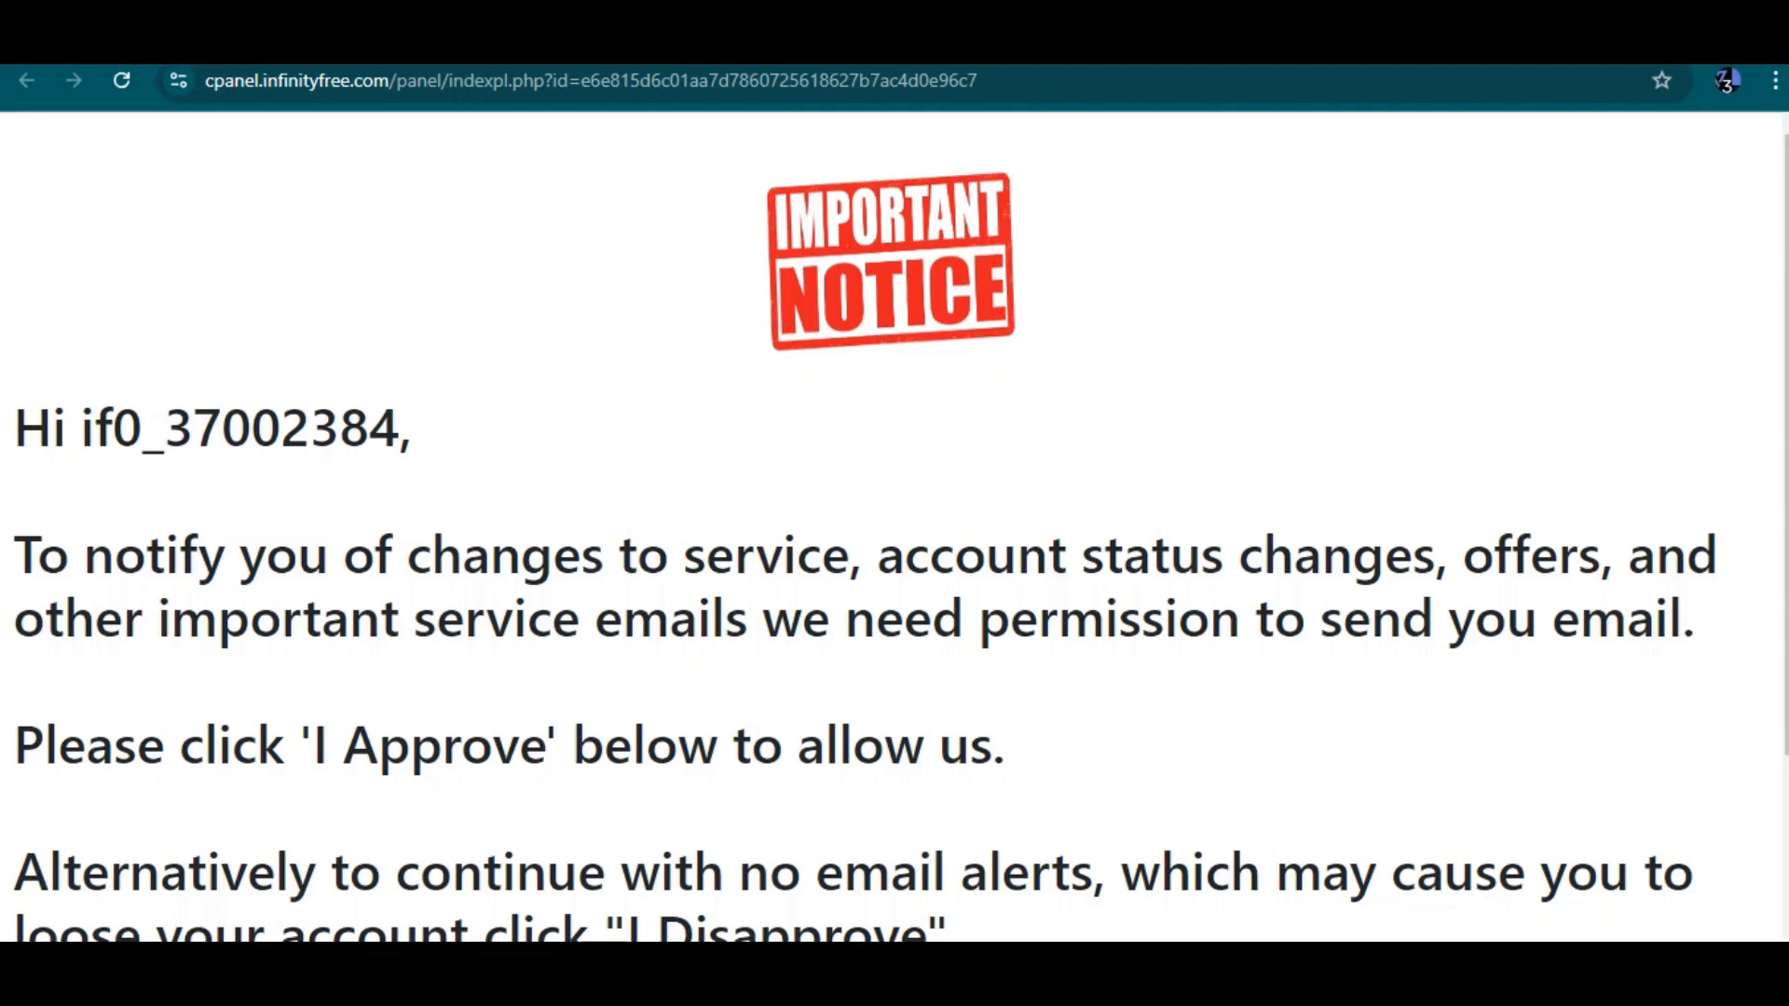
scroll(895, 526, down, 3)
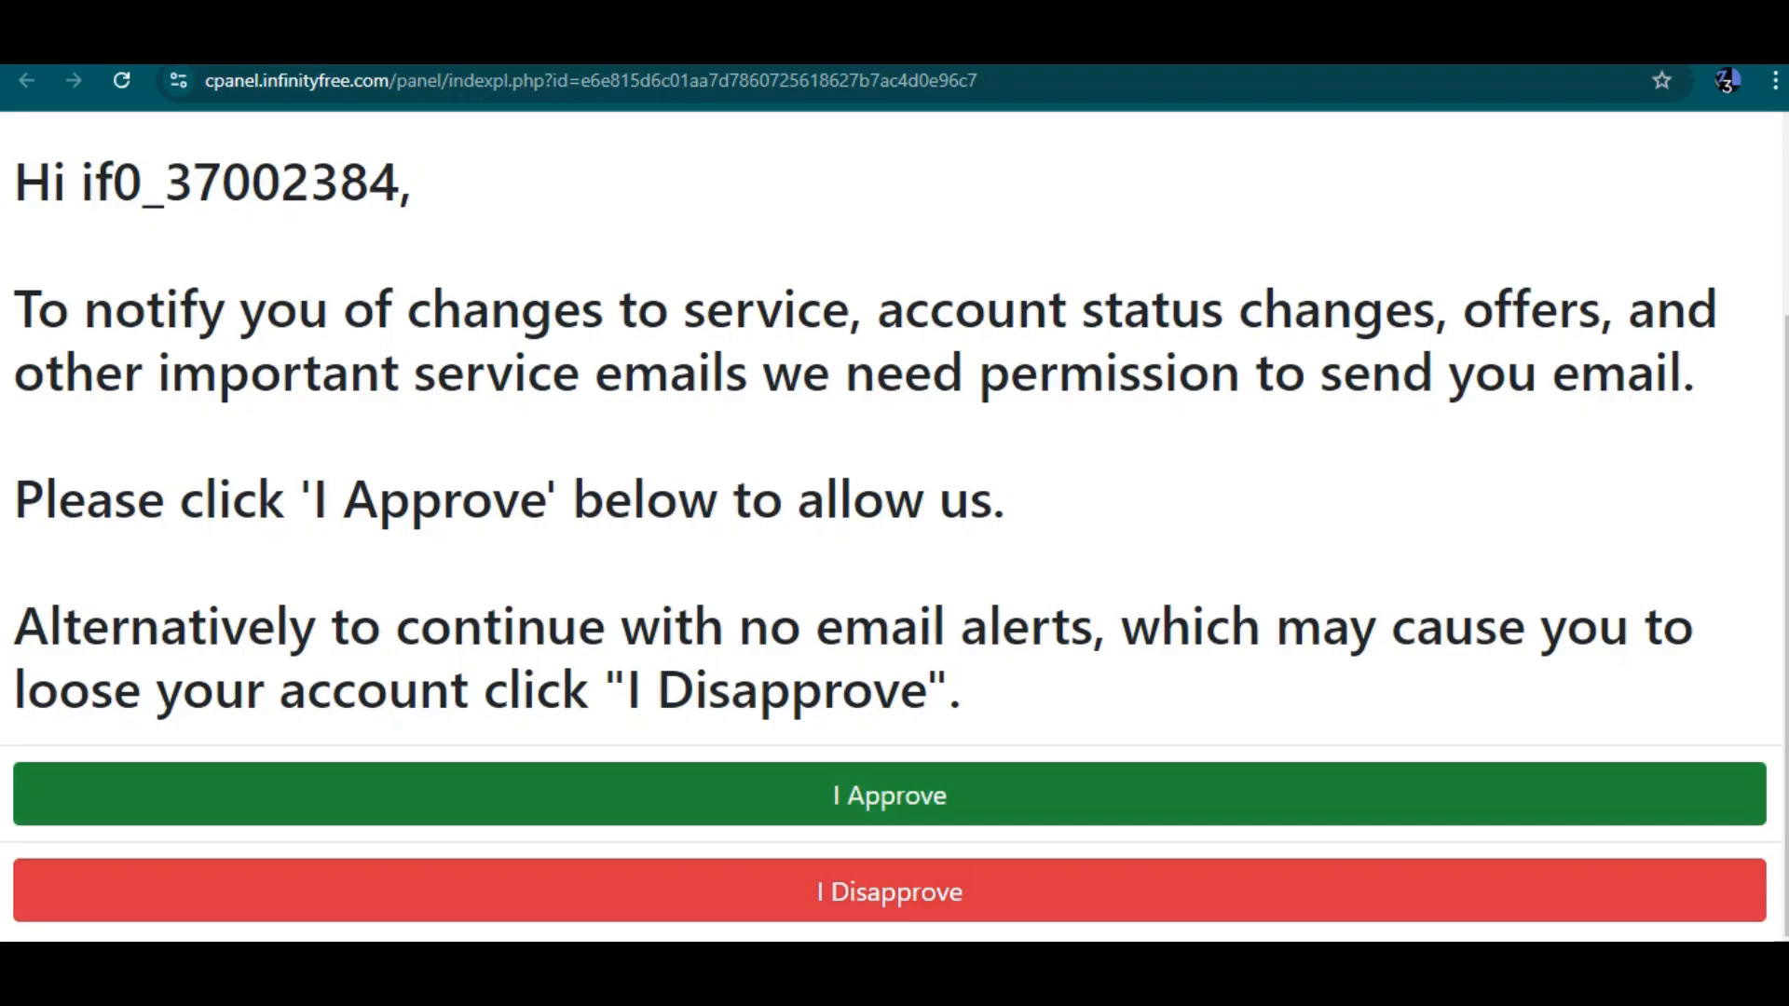
click(890, 795)
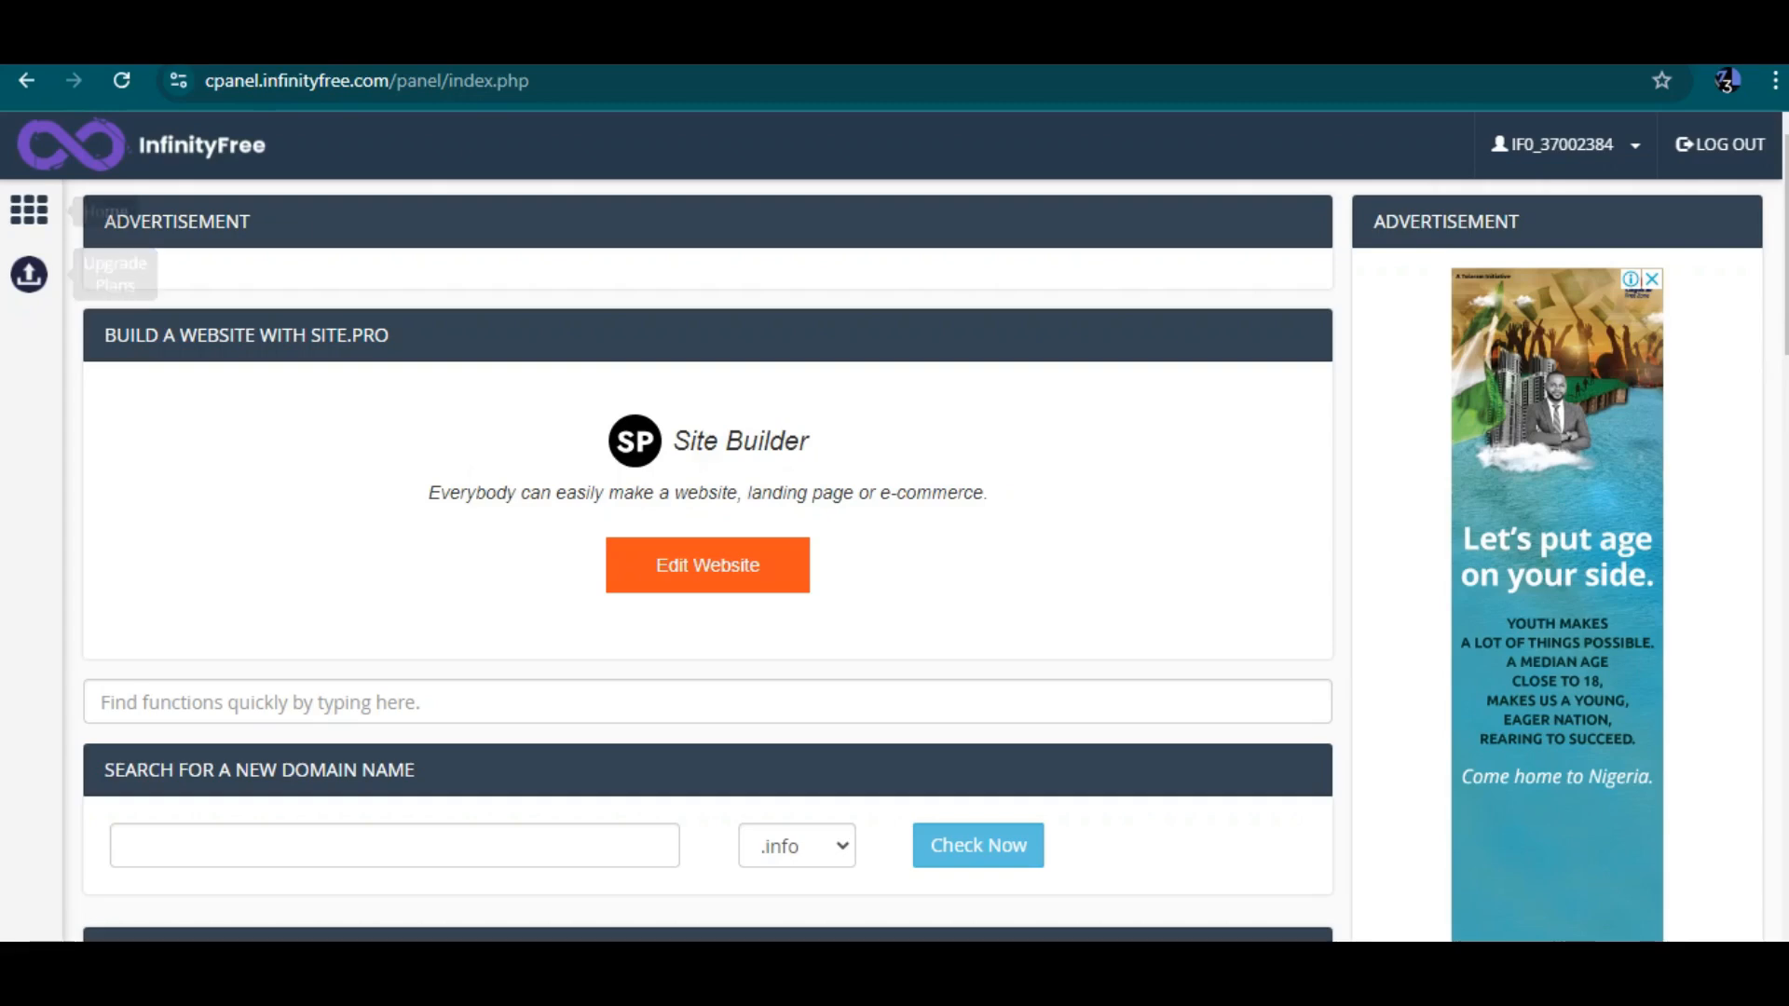
Browse the control panel sections and view the Account Upgrades page before returning
click(28, 209)
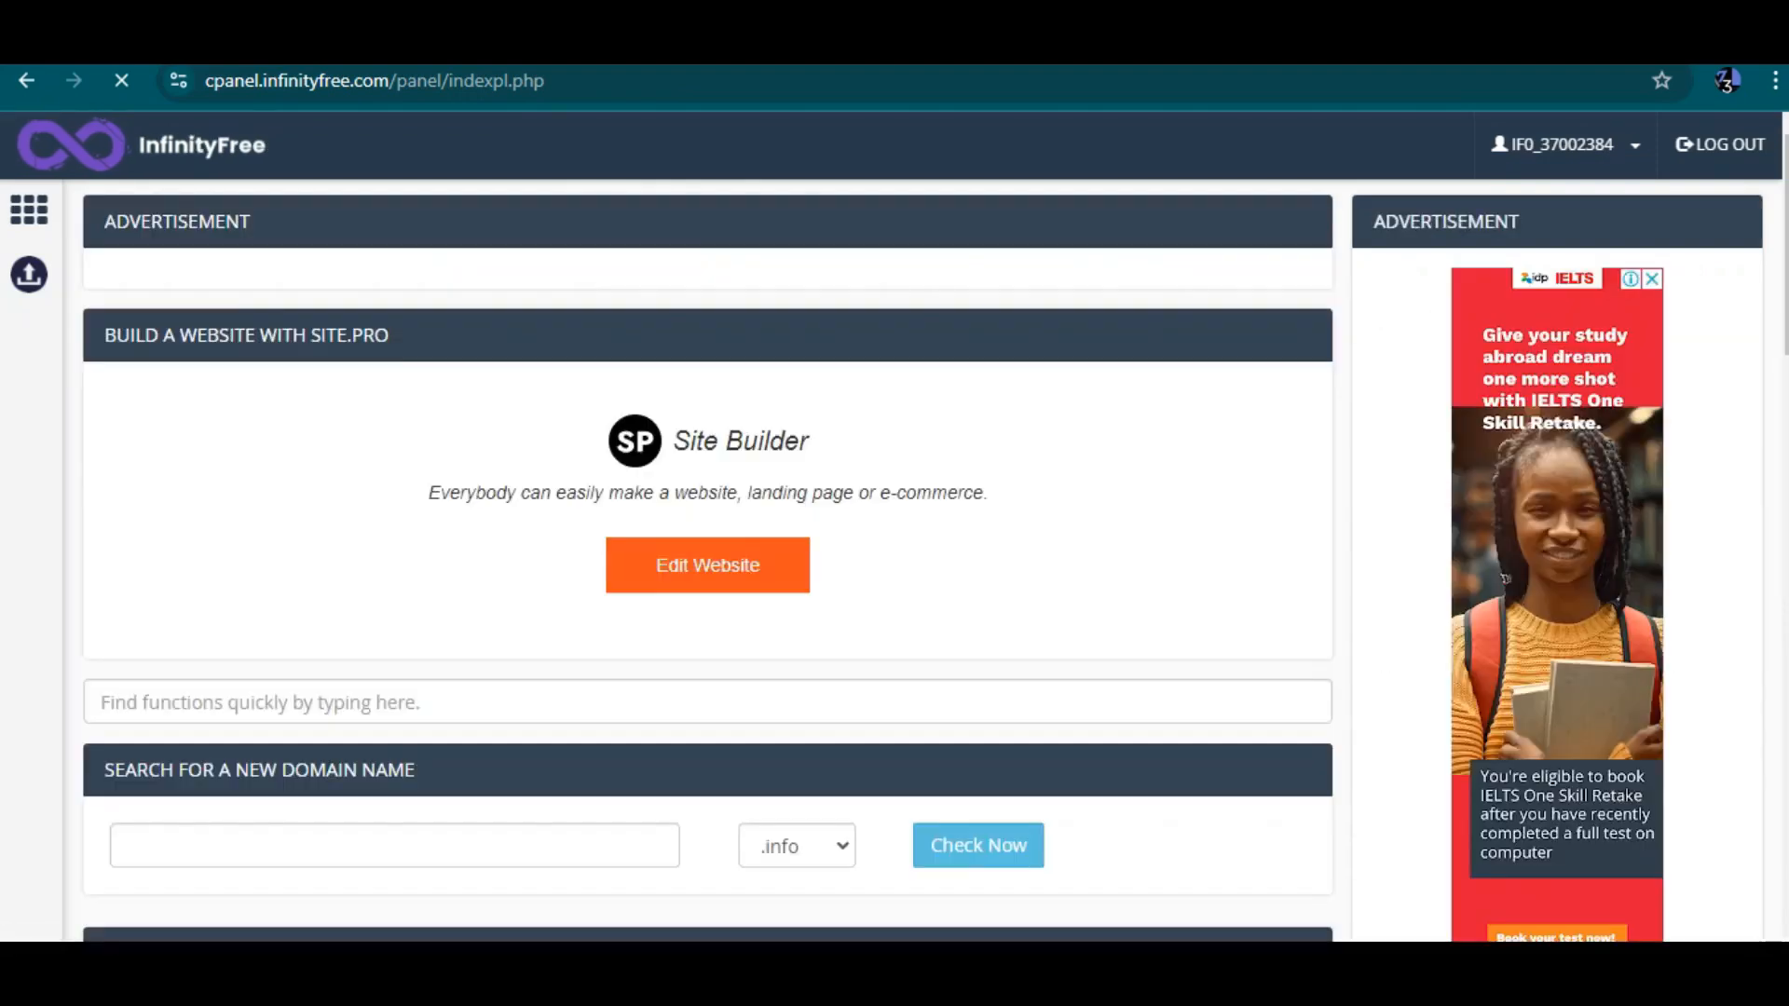
scroll(895, 560, down, 2)
scroll(894, 560, up, 2)
scroll(895, 559, down, 6)
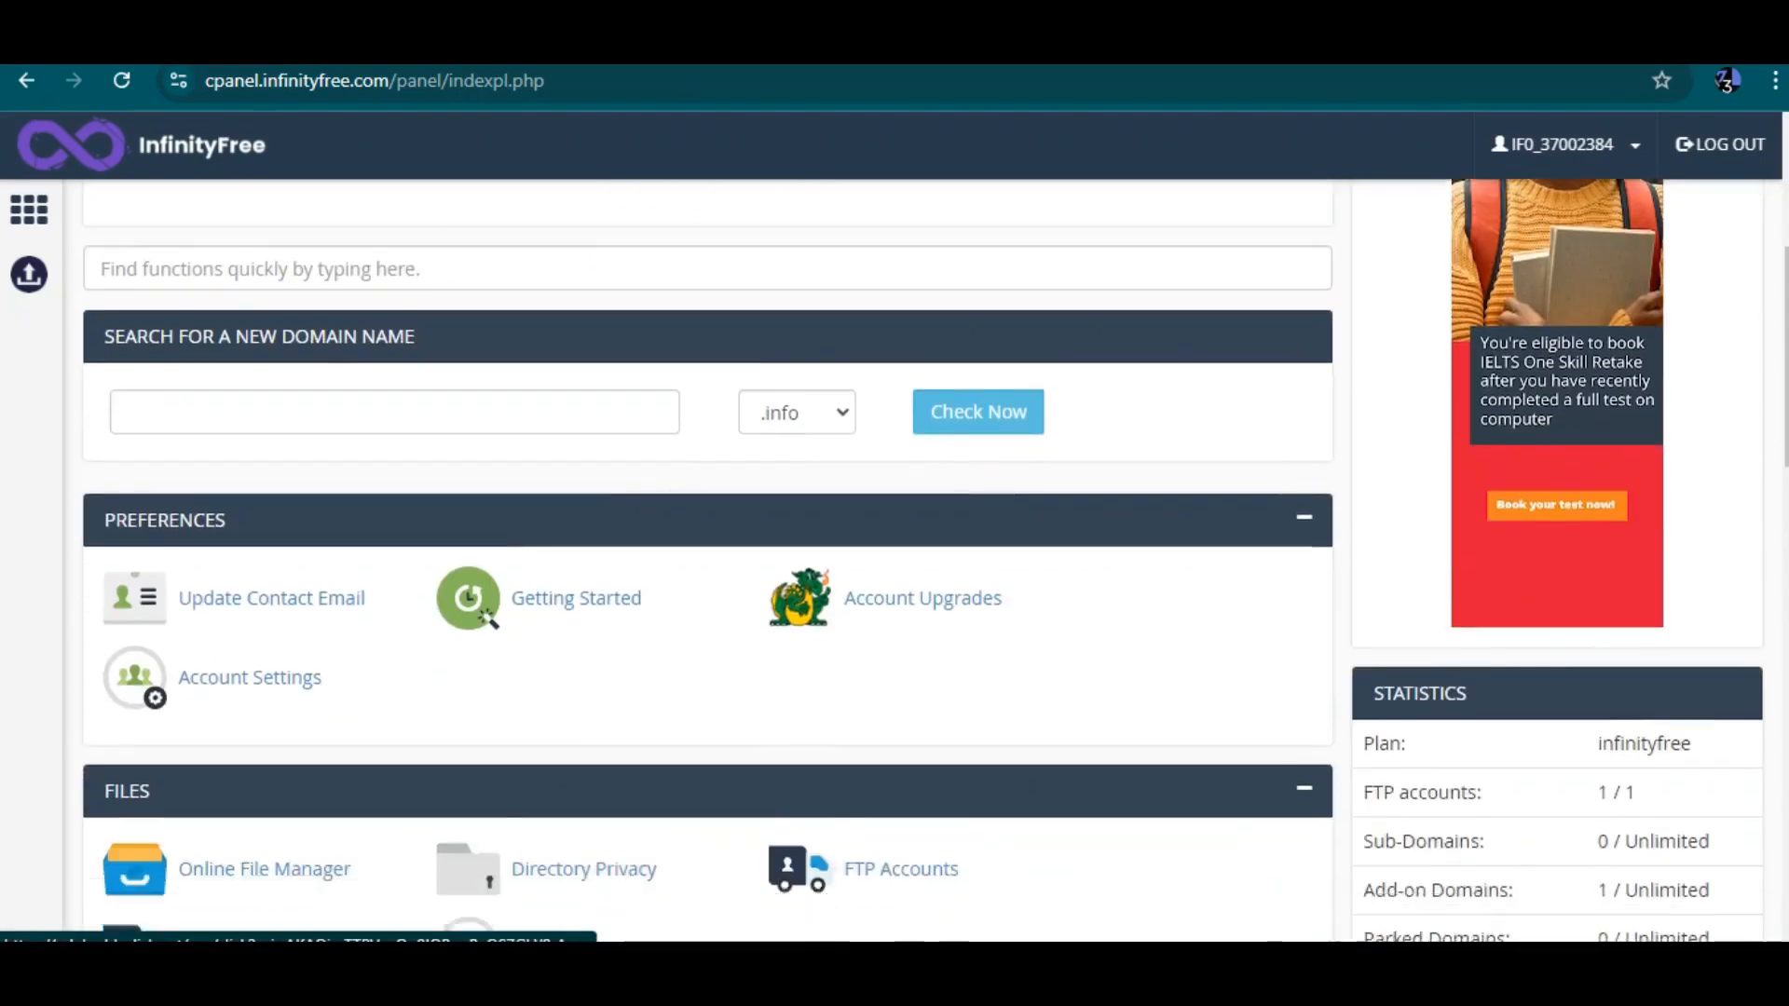
scroll(895, 559, up, 1)
scroll(894, 559, up, 1)
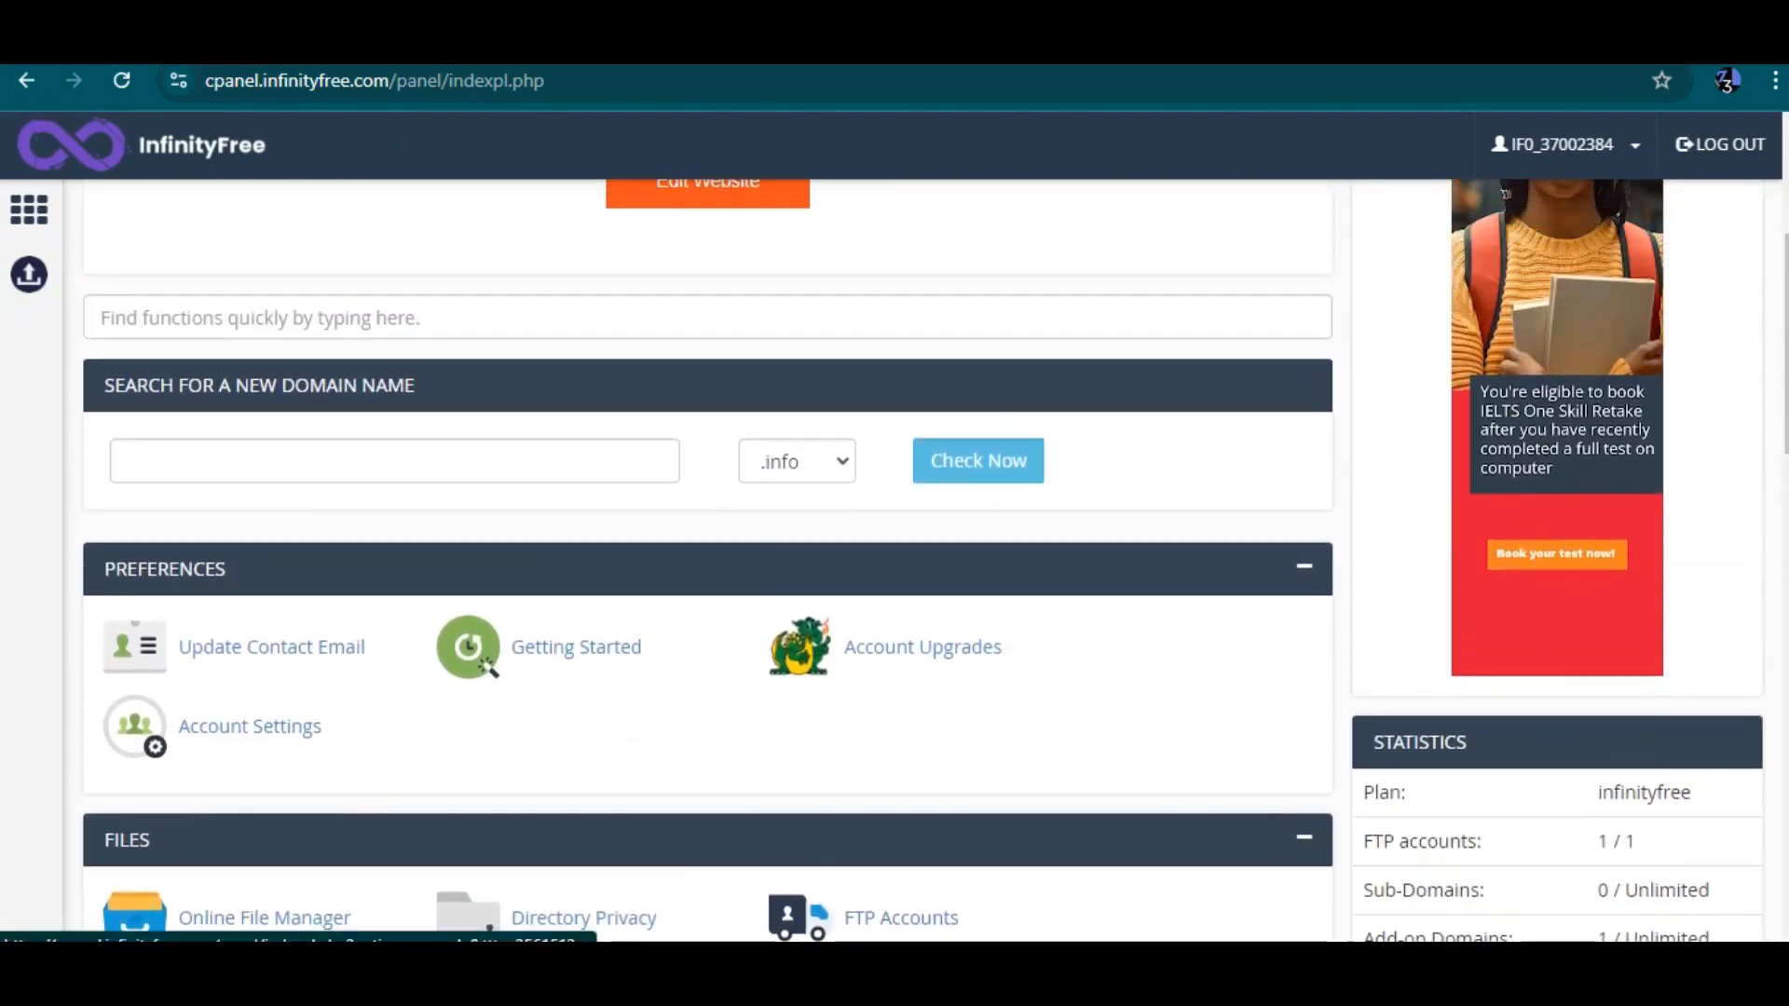
click(921, 645)
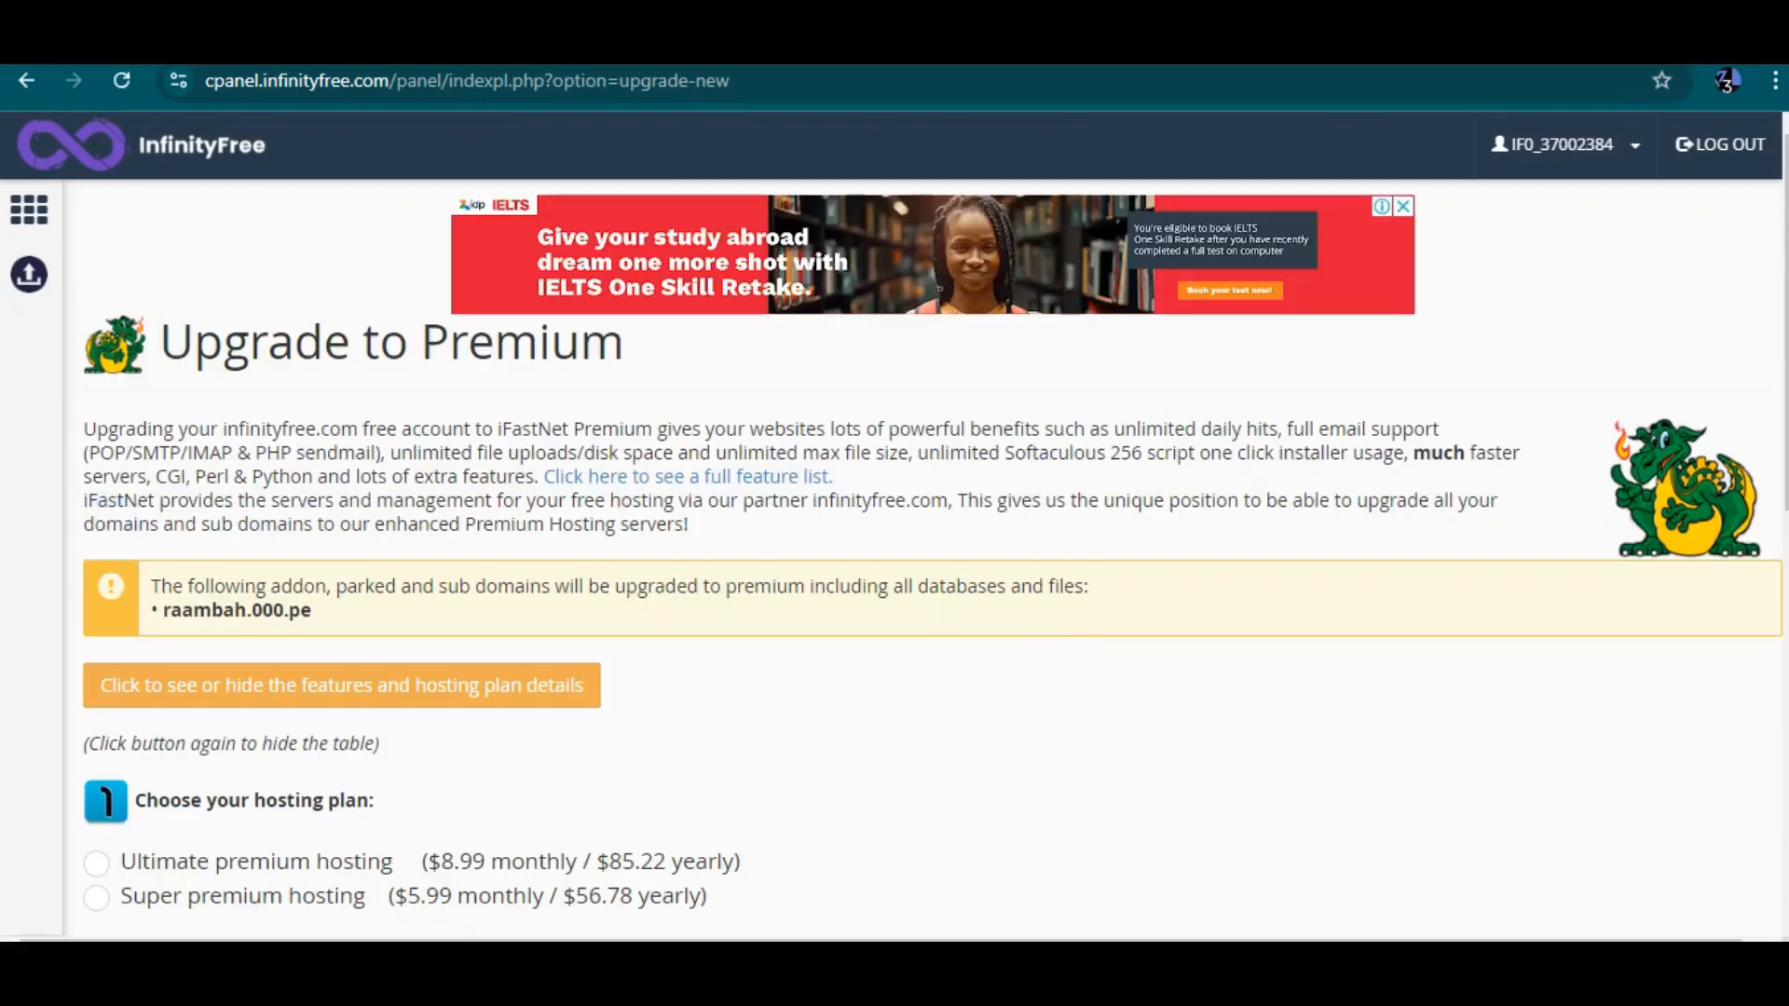
scroll(895, 559, left, 5)
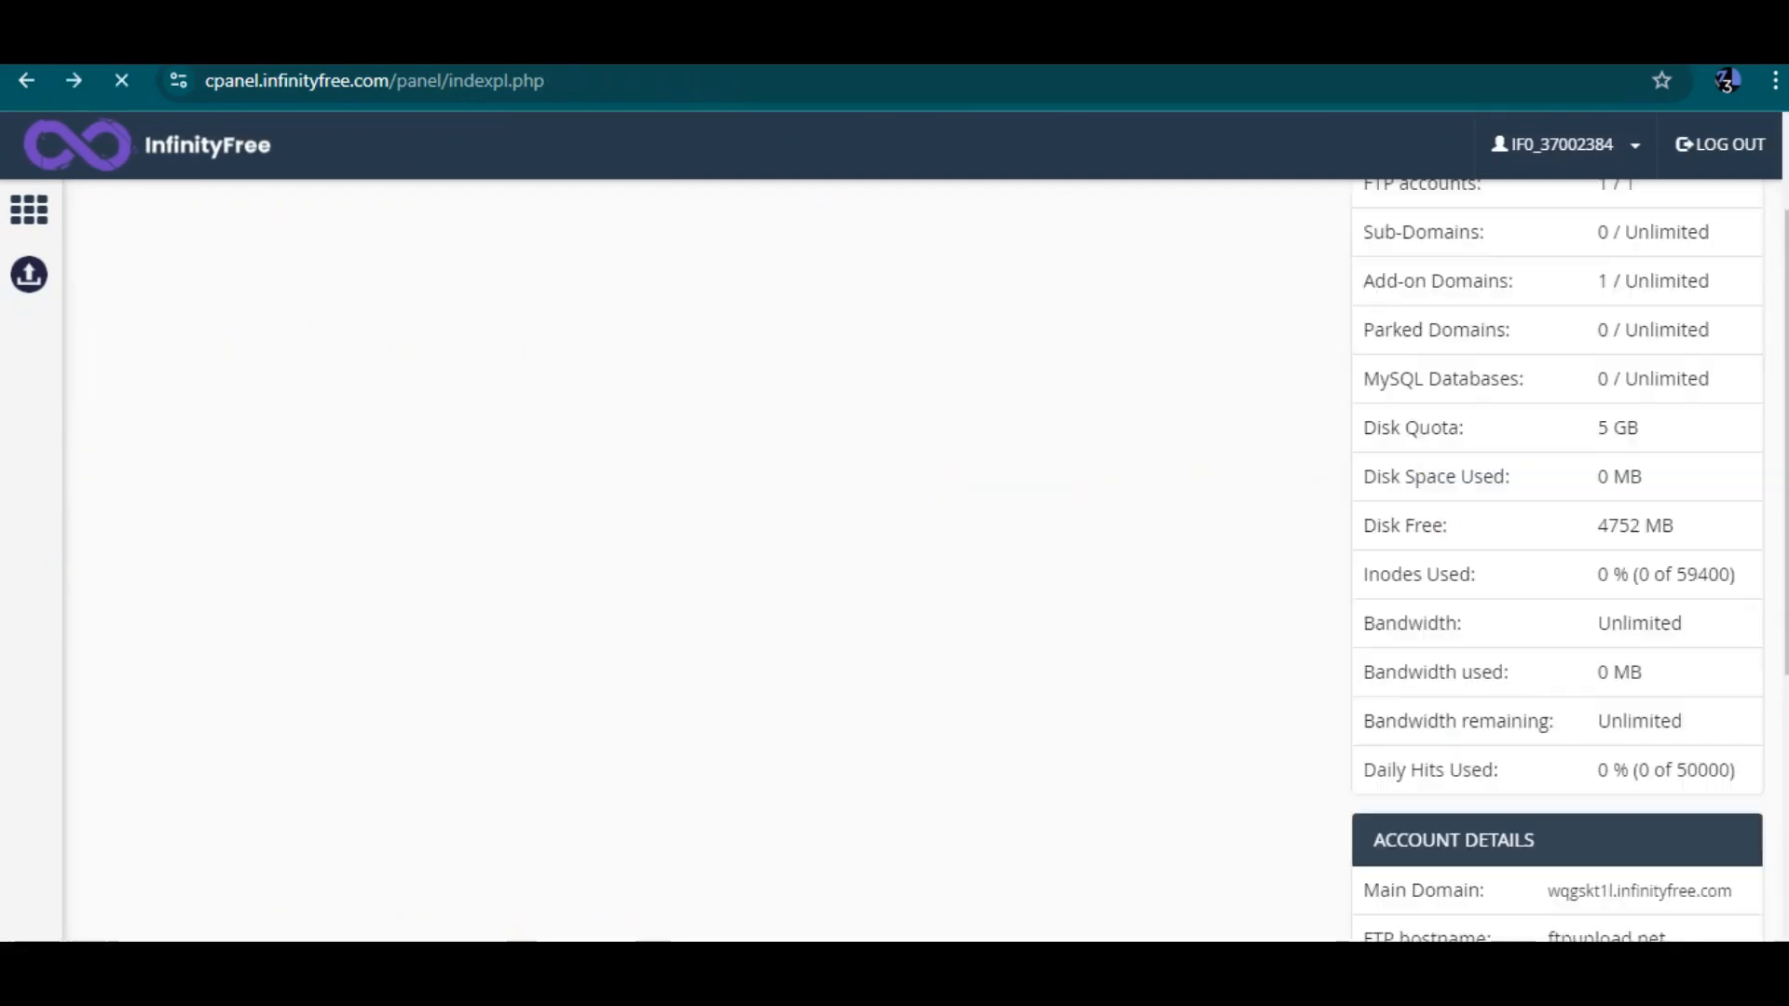
scroll(708, 559, down, 4)
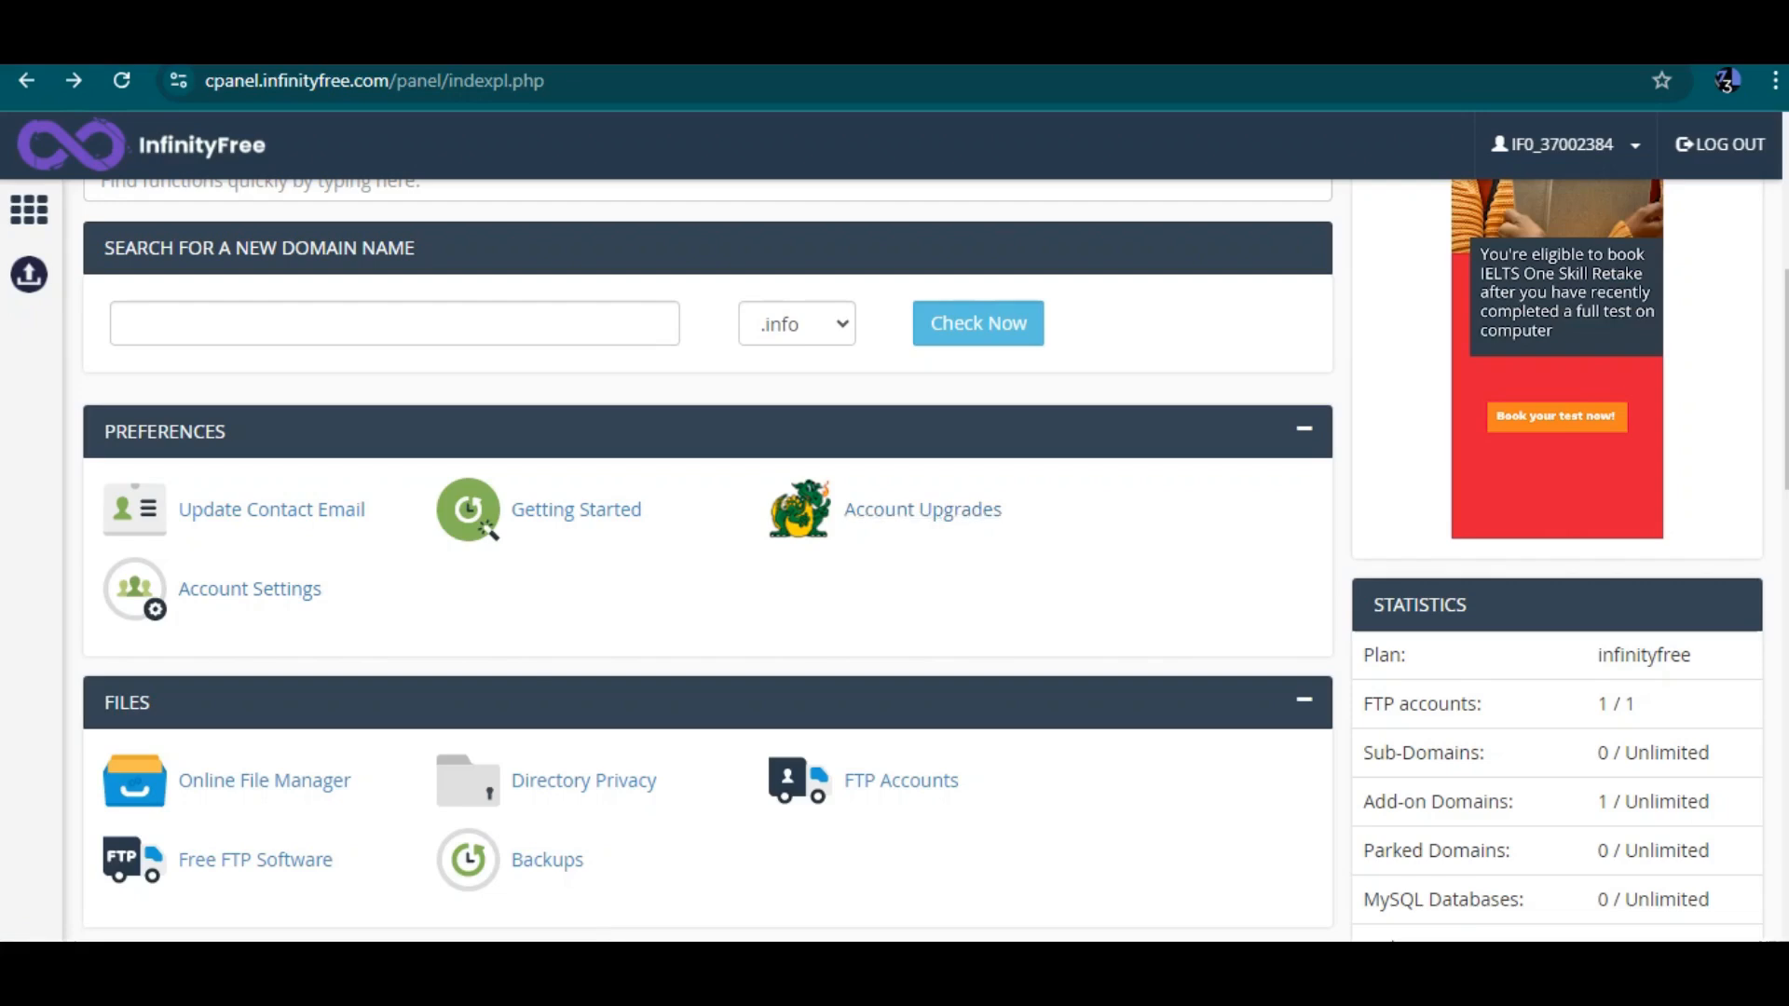
Collapse the Preferences section and open the Online File Manager in a new tab
click(1305, 430)
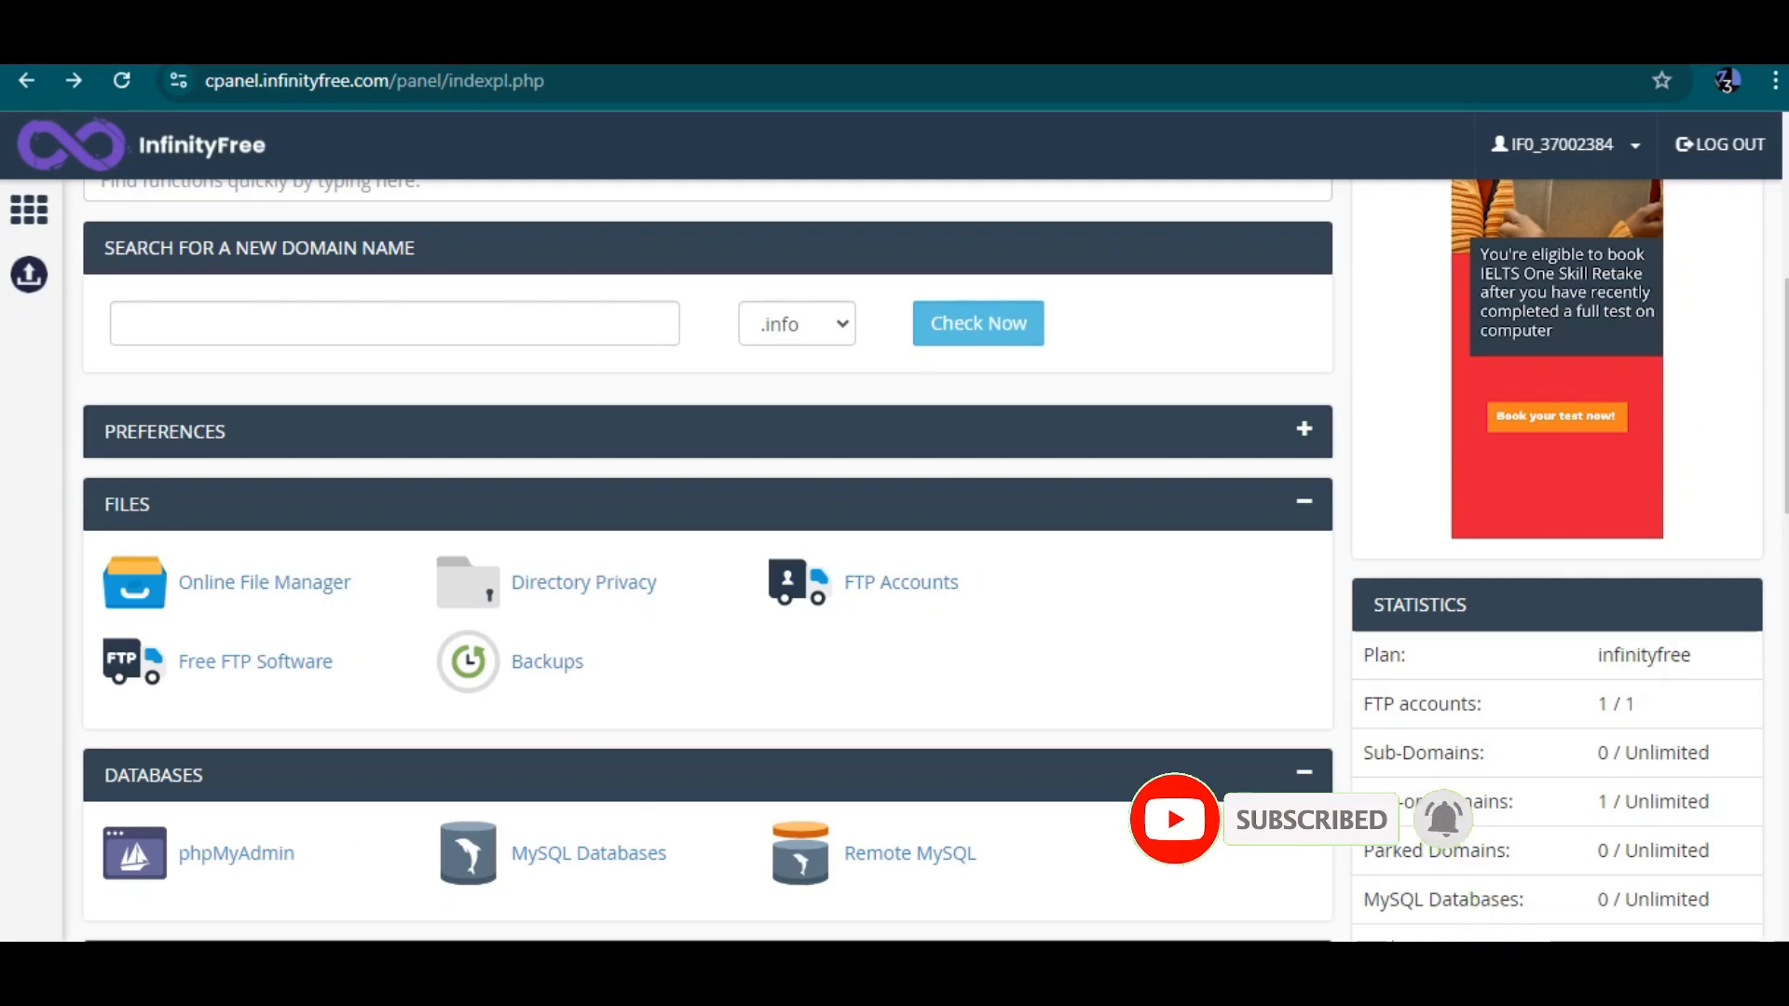
scroll(923, 560, down, 2)
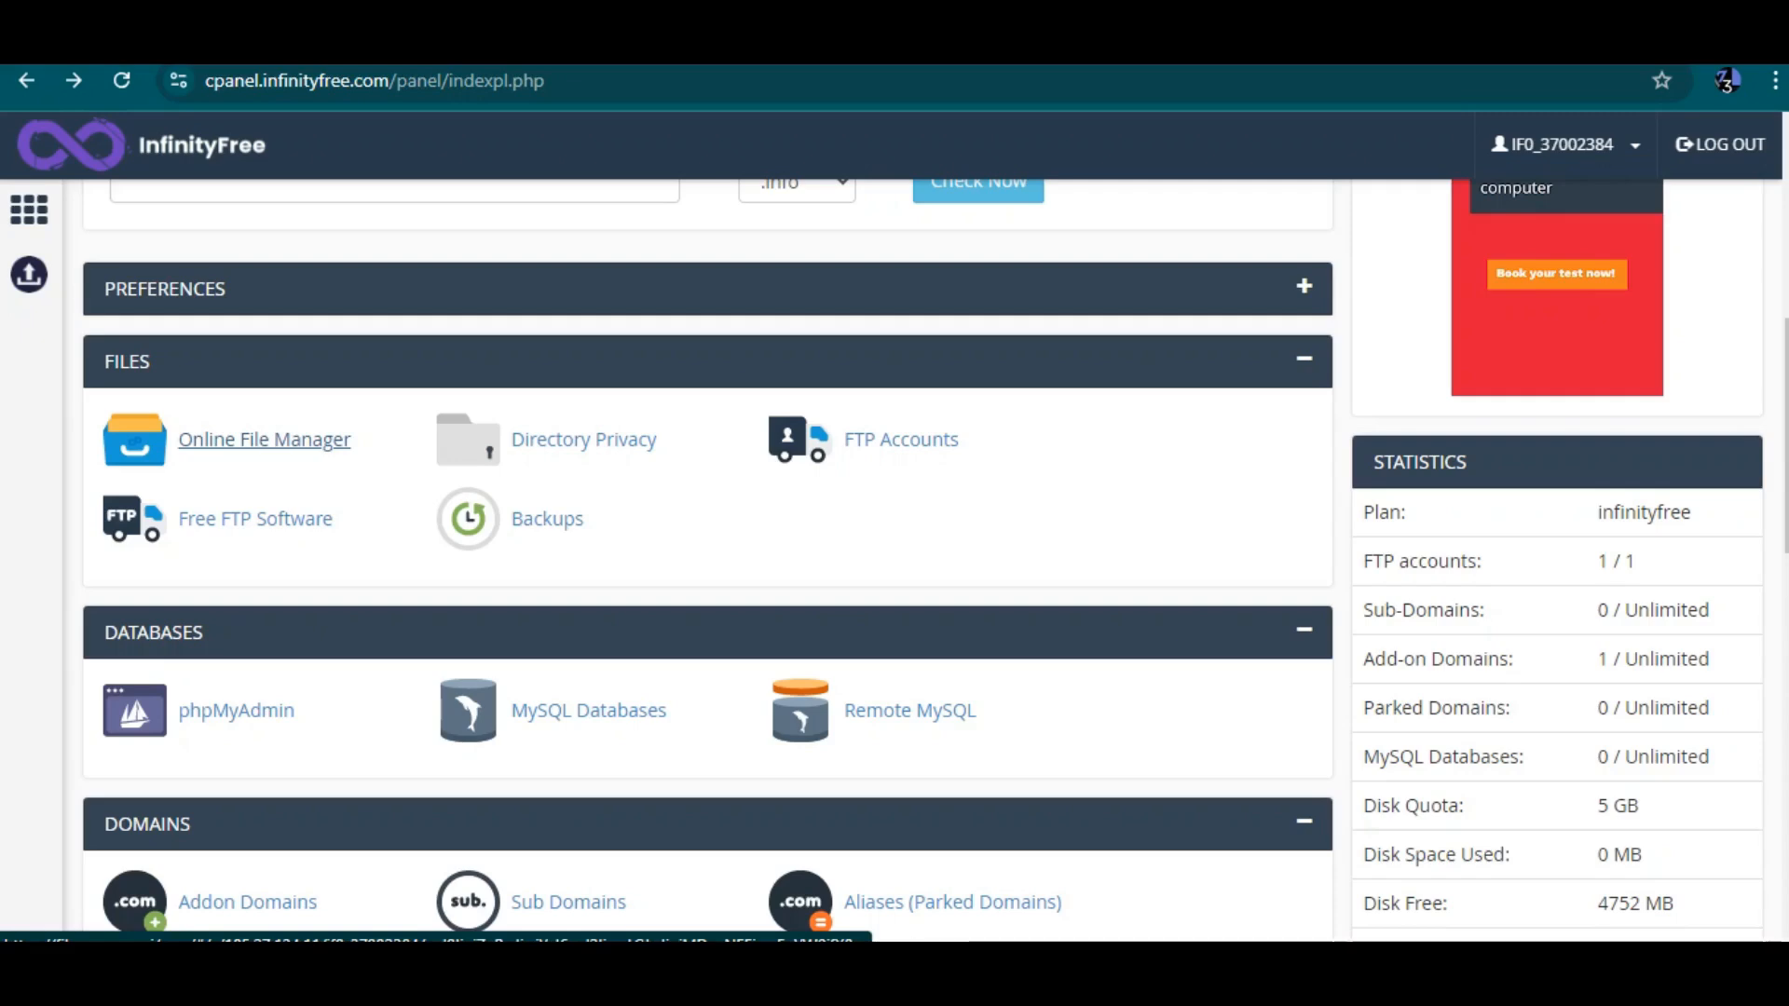
right_click(298, 447)
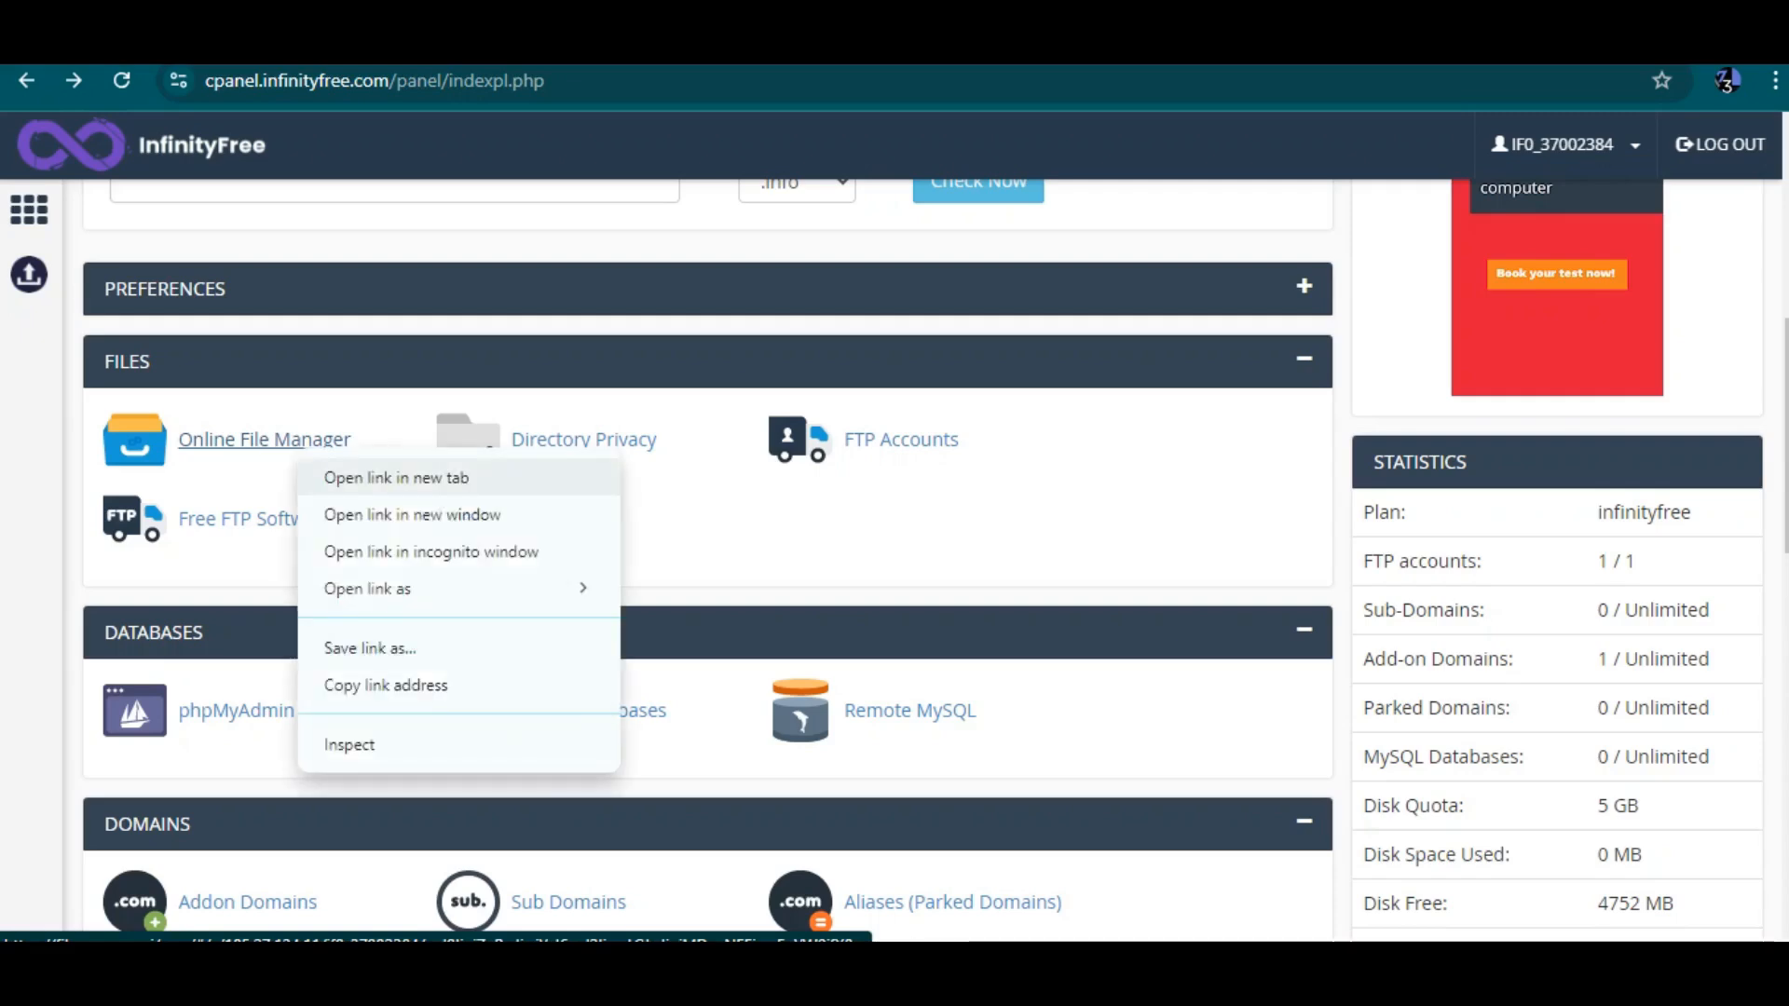
click(396, 478)
key(ctrl+Tab)
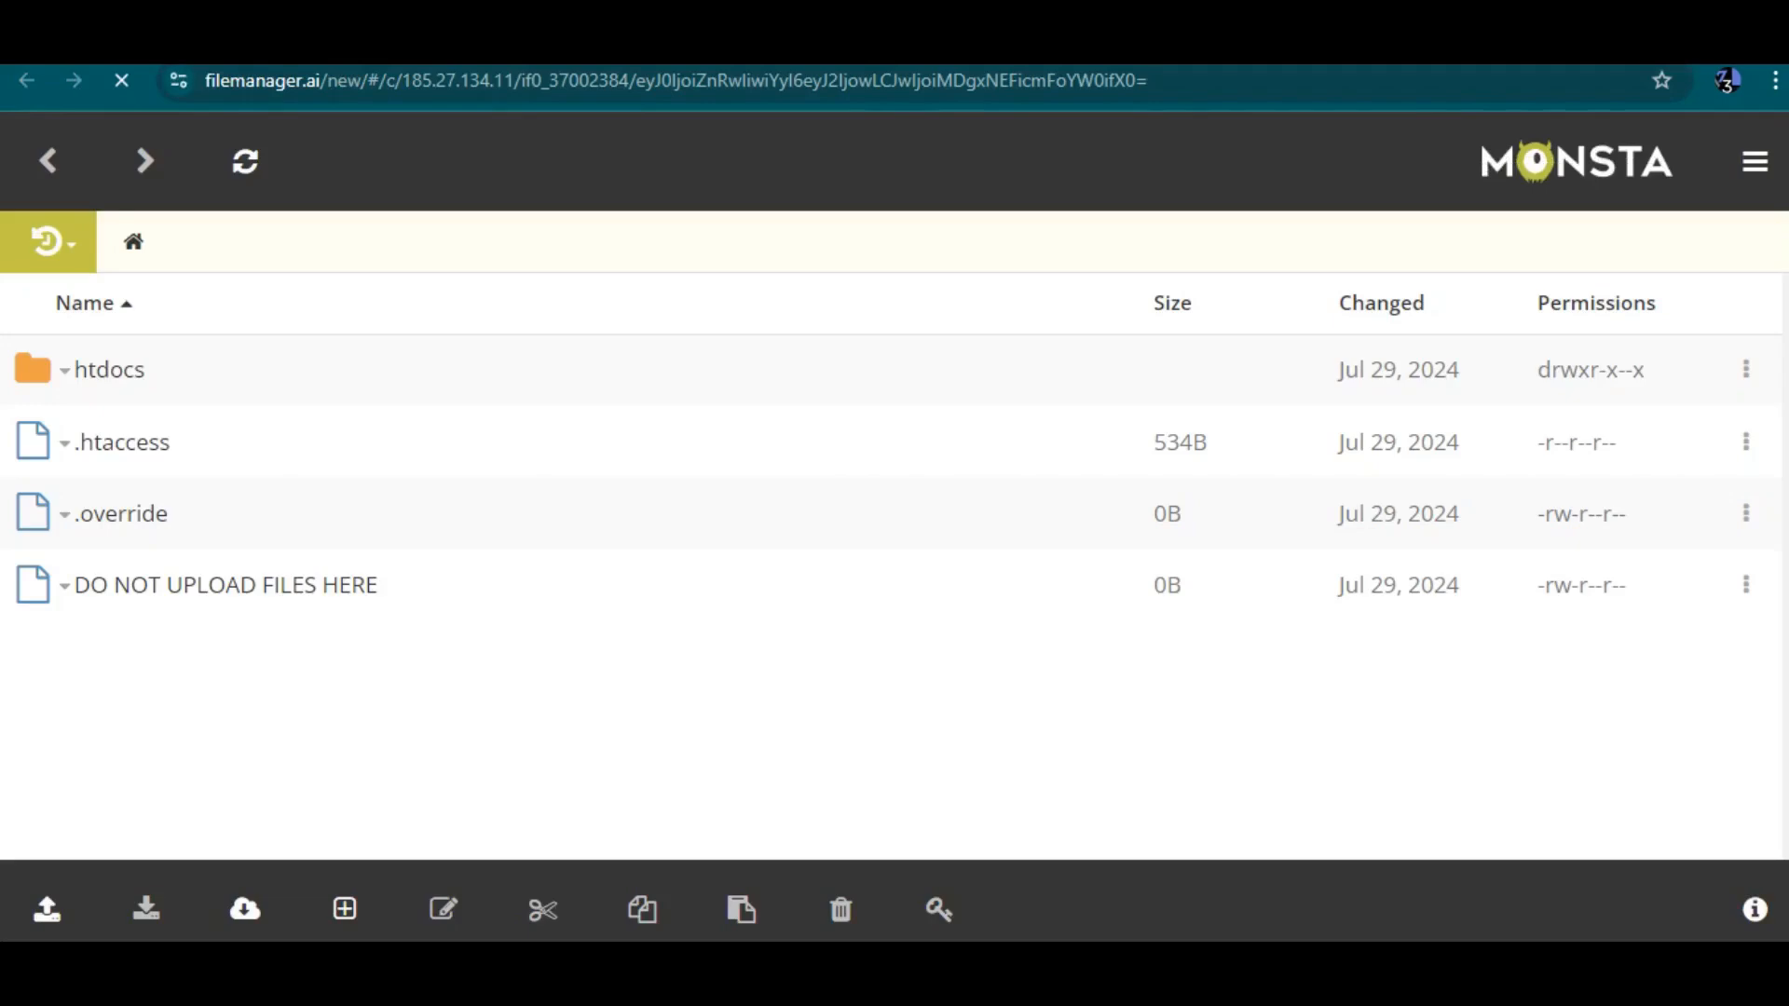
Open the htdocs folder in the file manager
click(109, 370)
click(323, 391)
click(323, 391)
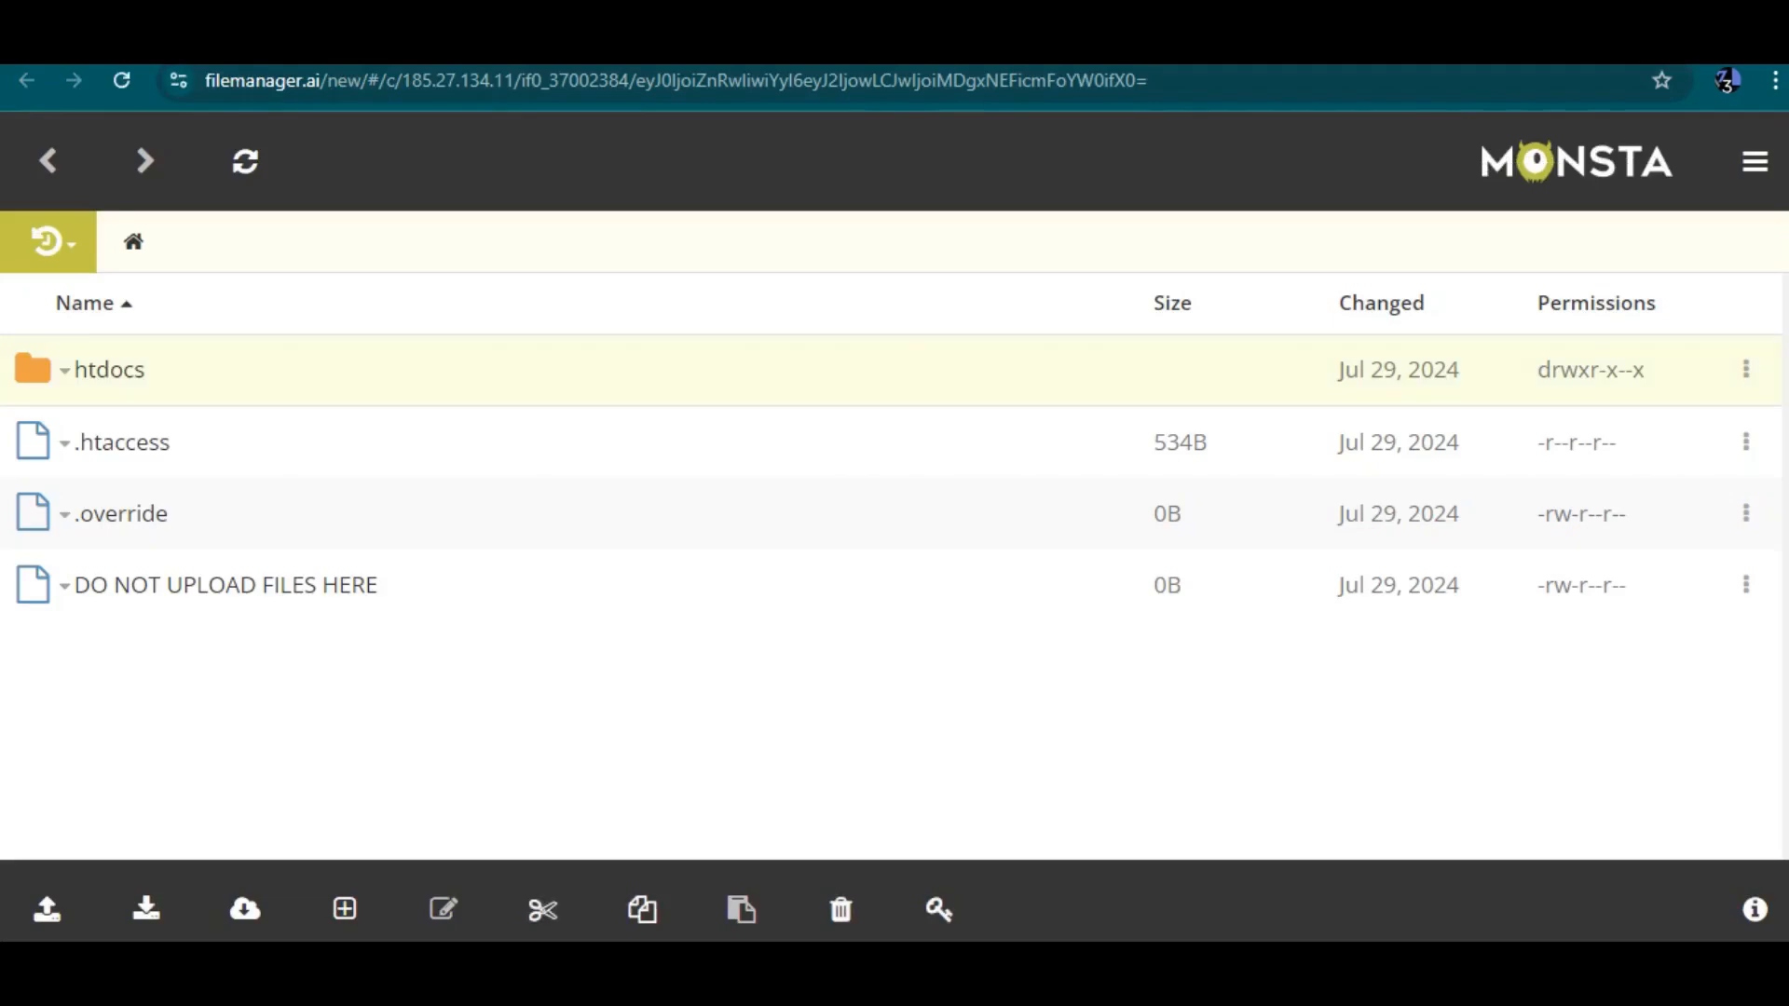
right_click(323, 391)
click(202, 377)
right_click(202, 377)
click(317, 367)
right_click(500, 384)
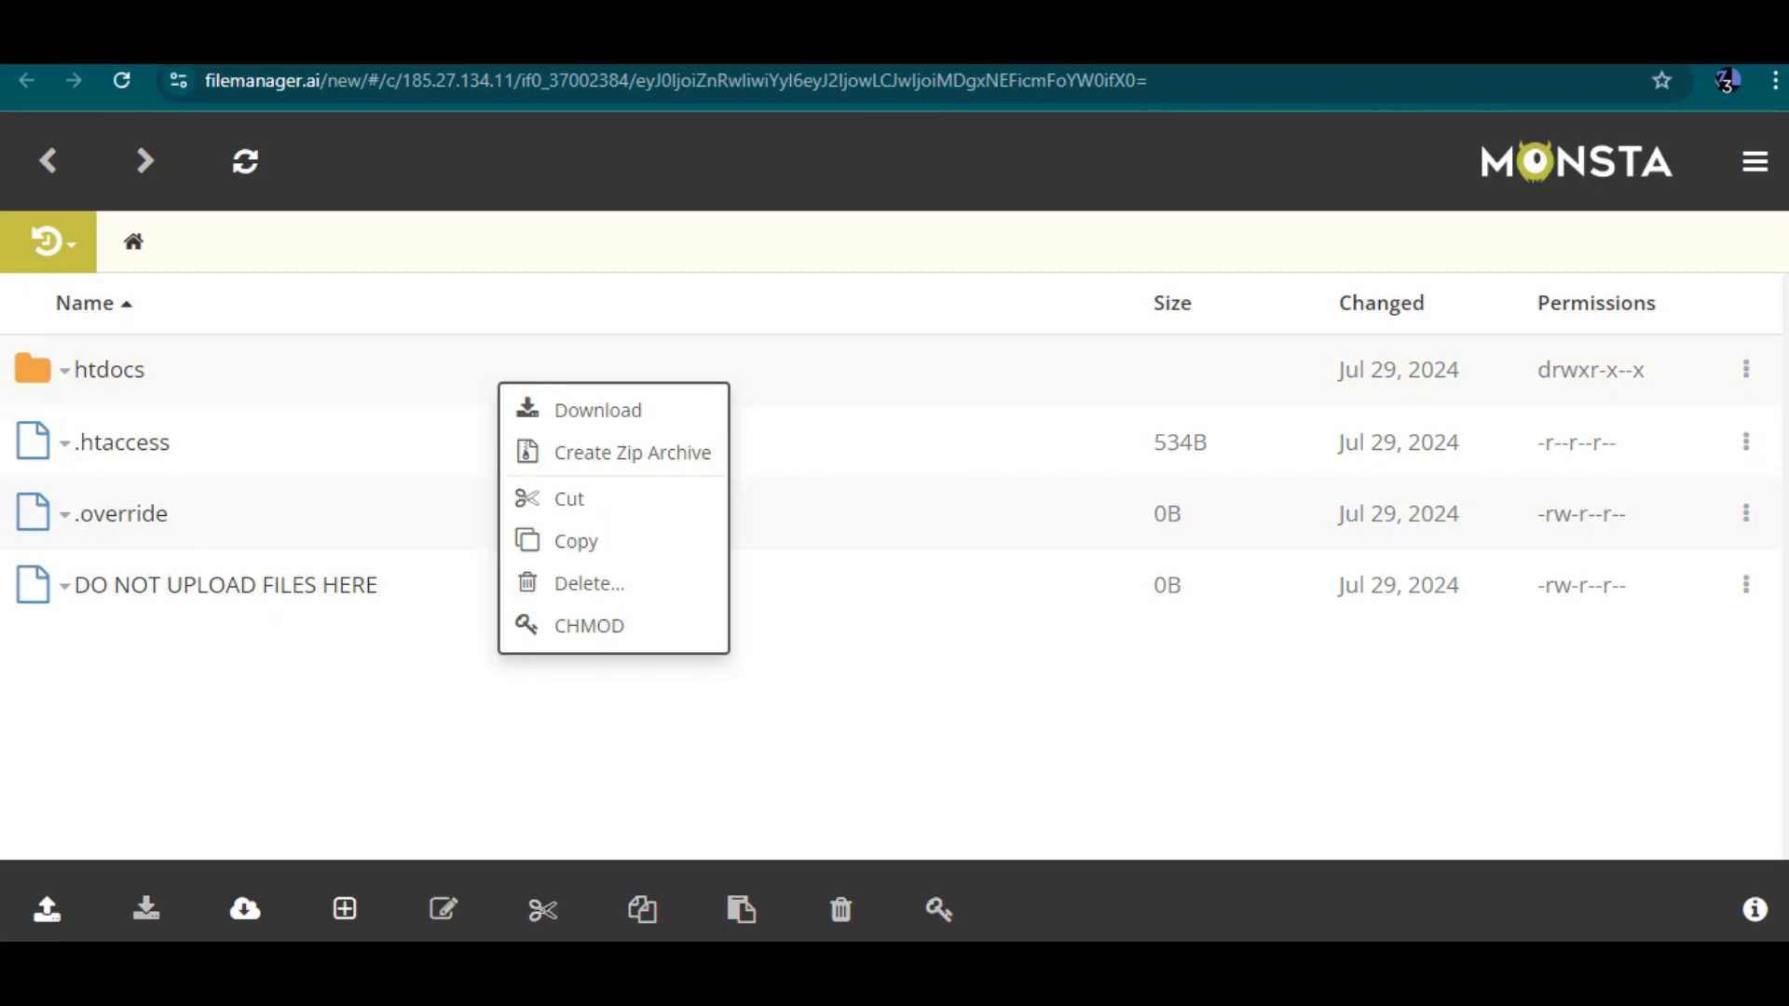
click(485, 369)
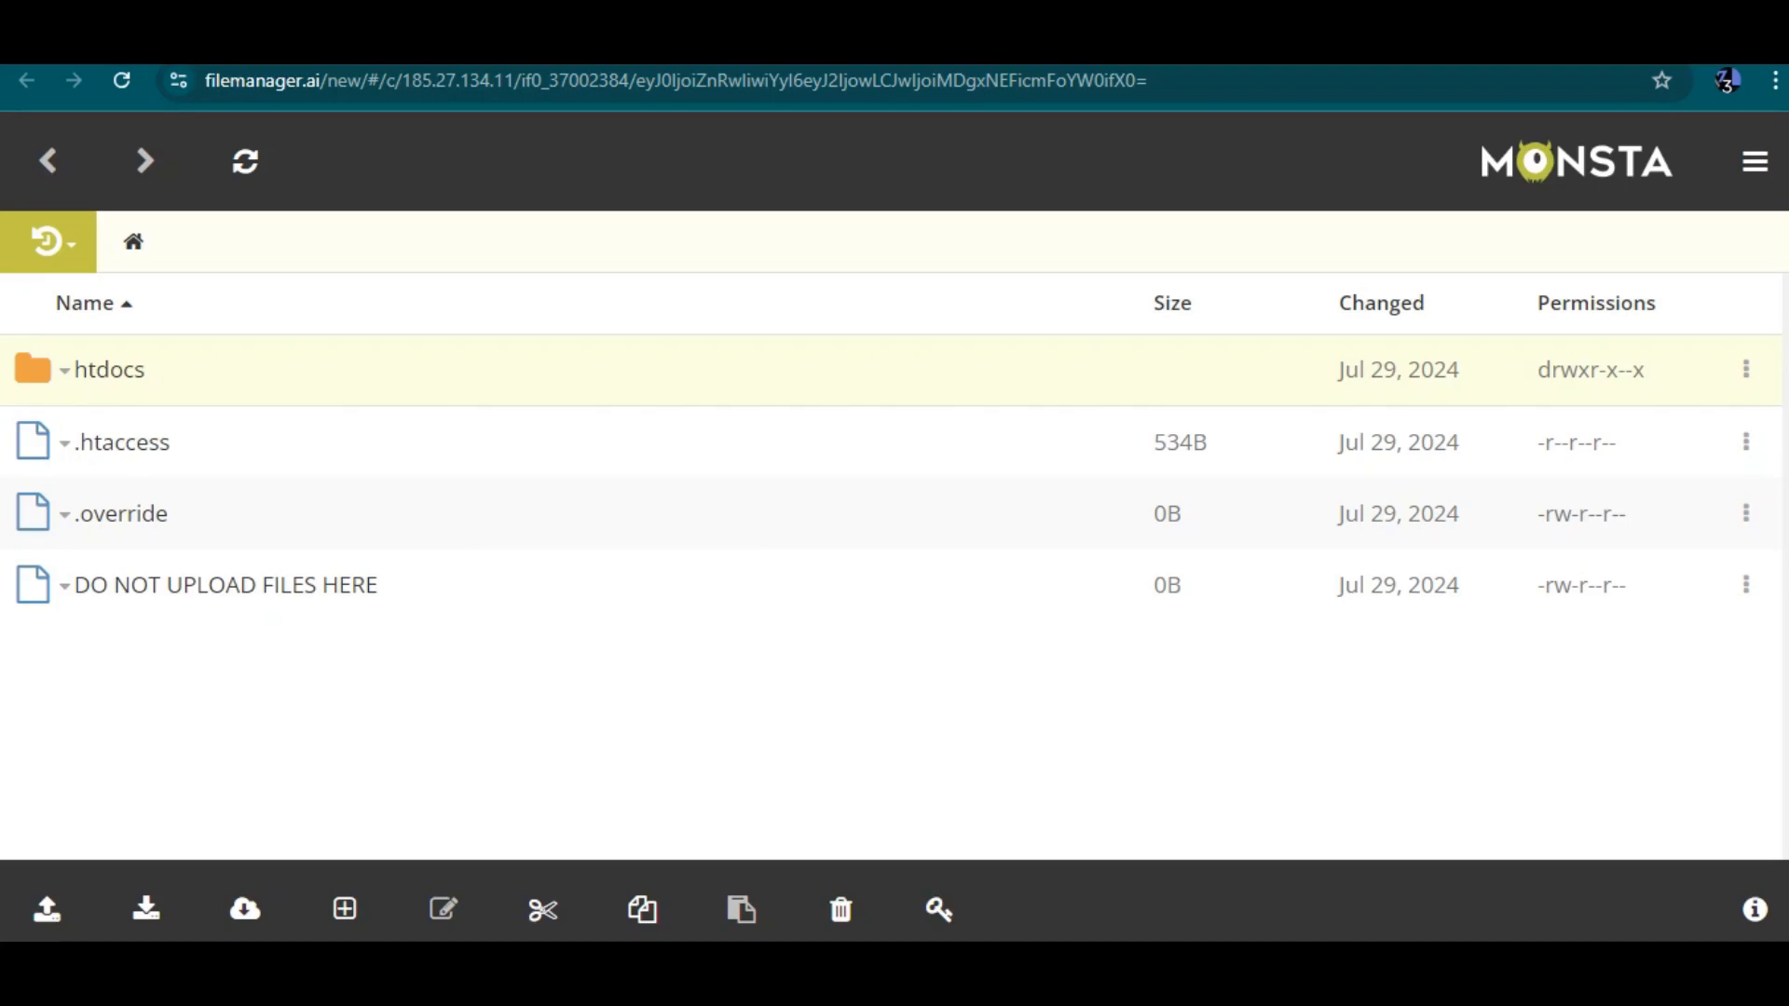
right_click(33, 389)
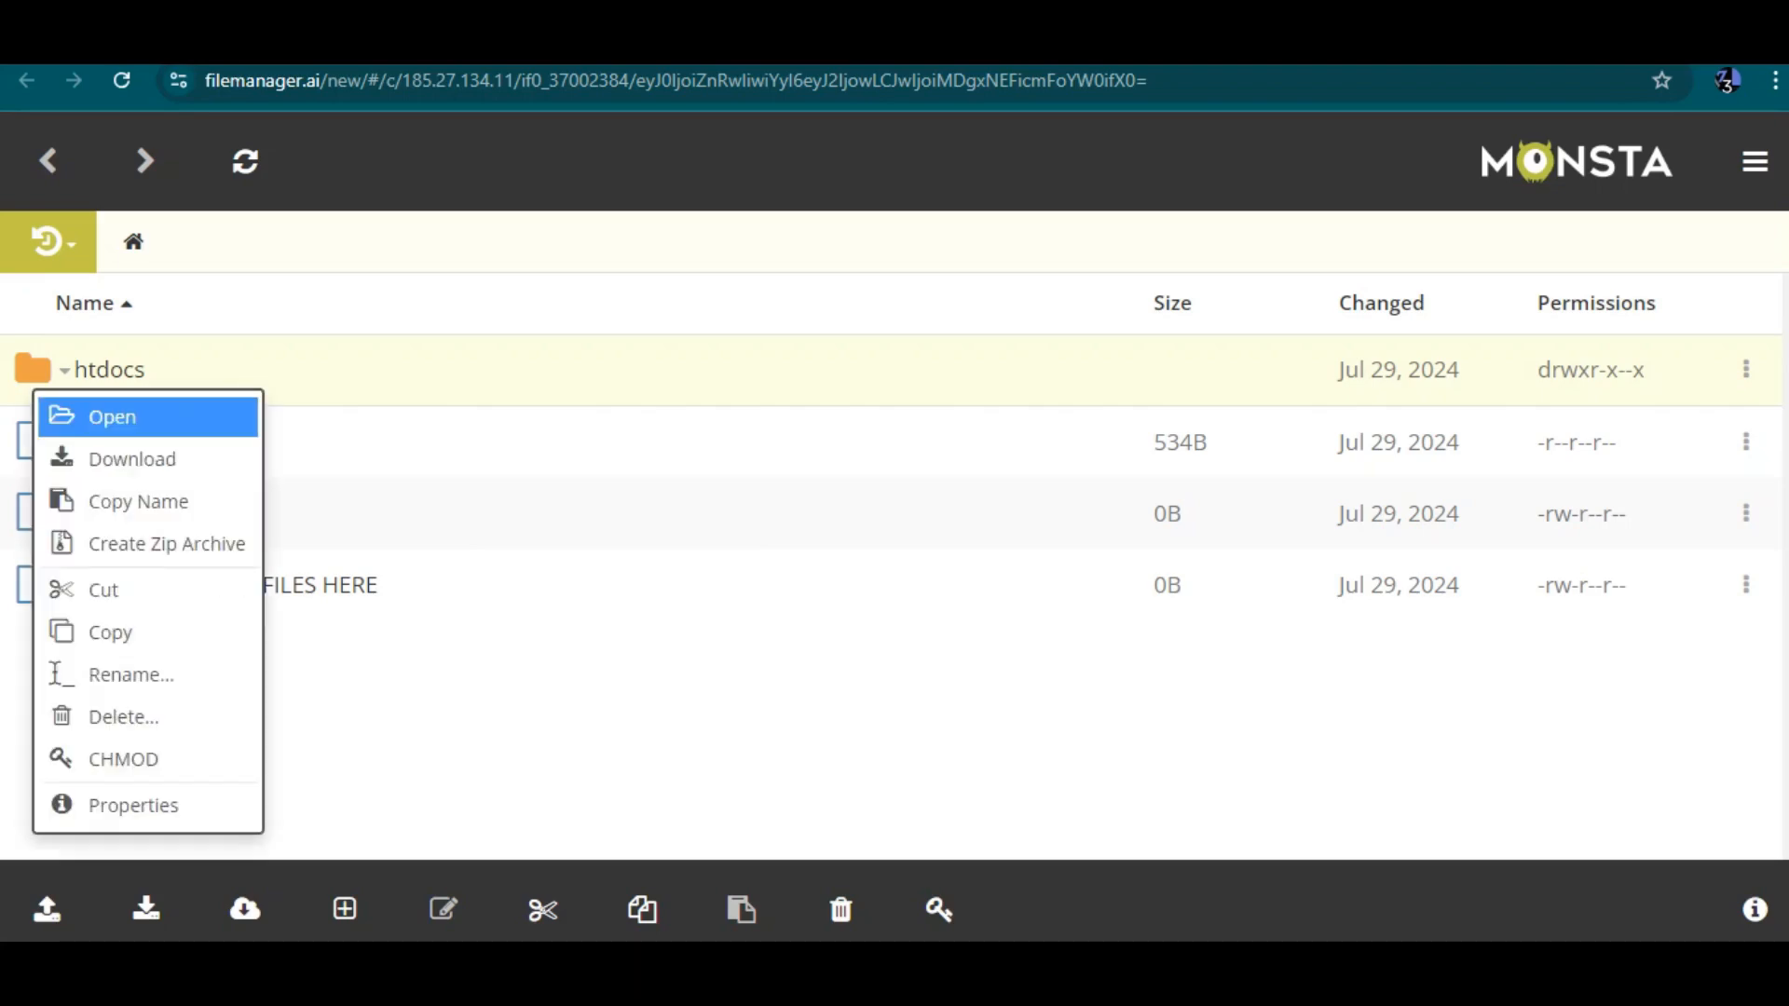
click(112, 417)
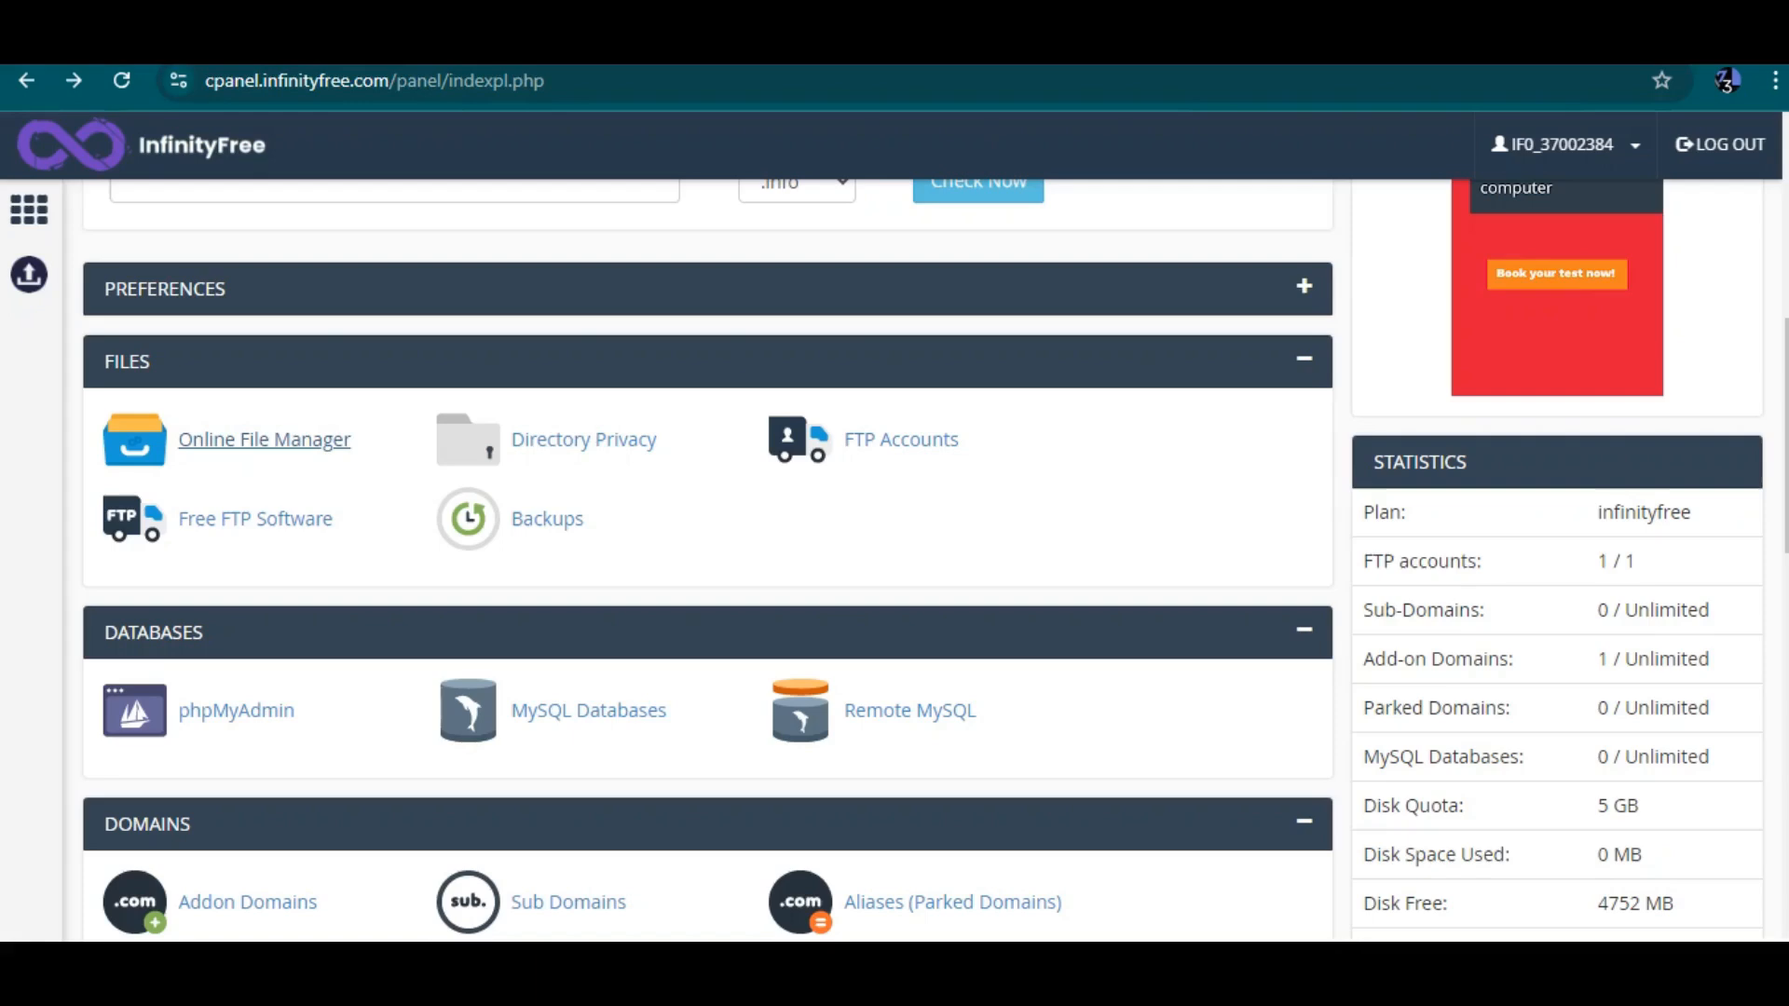
Scroll through the remaining control panel sections and the account details
scroll(923, 559, down, 1)
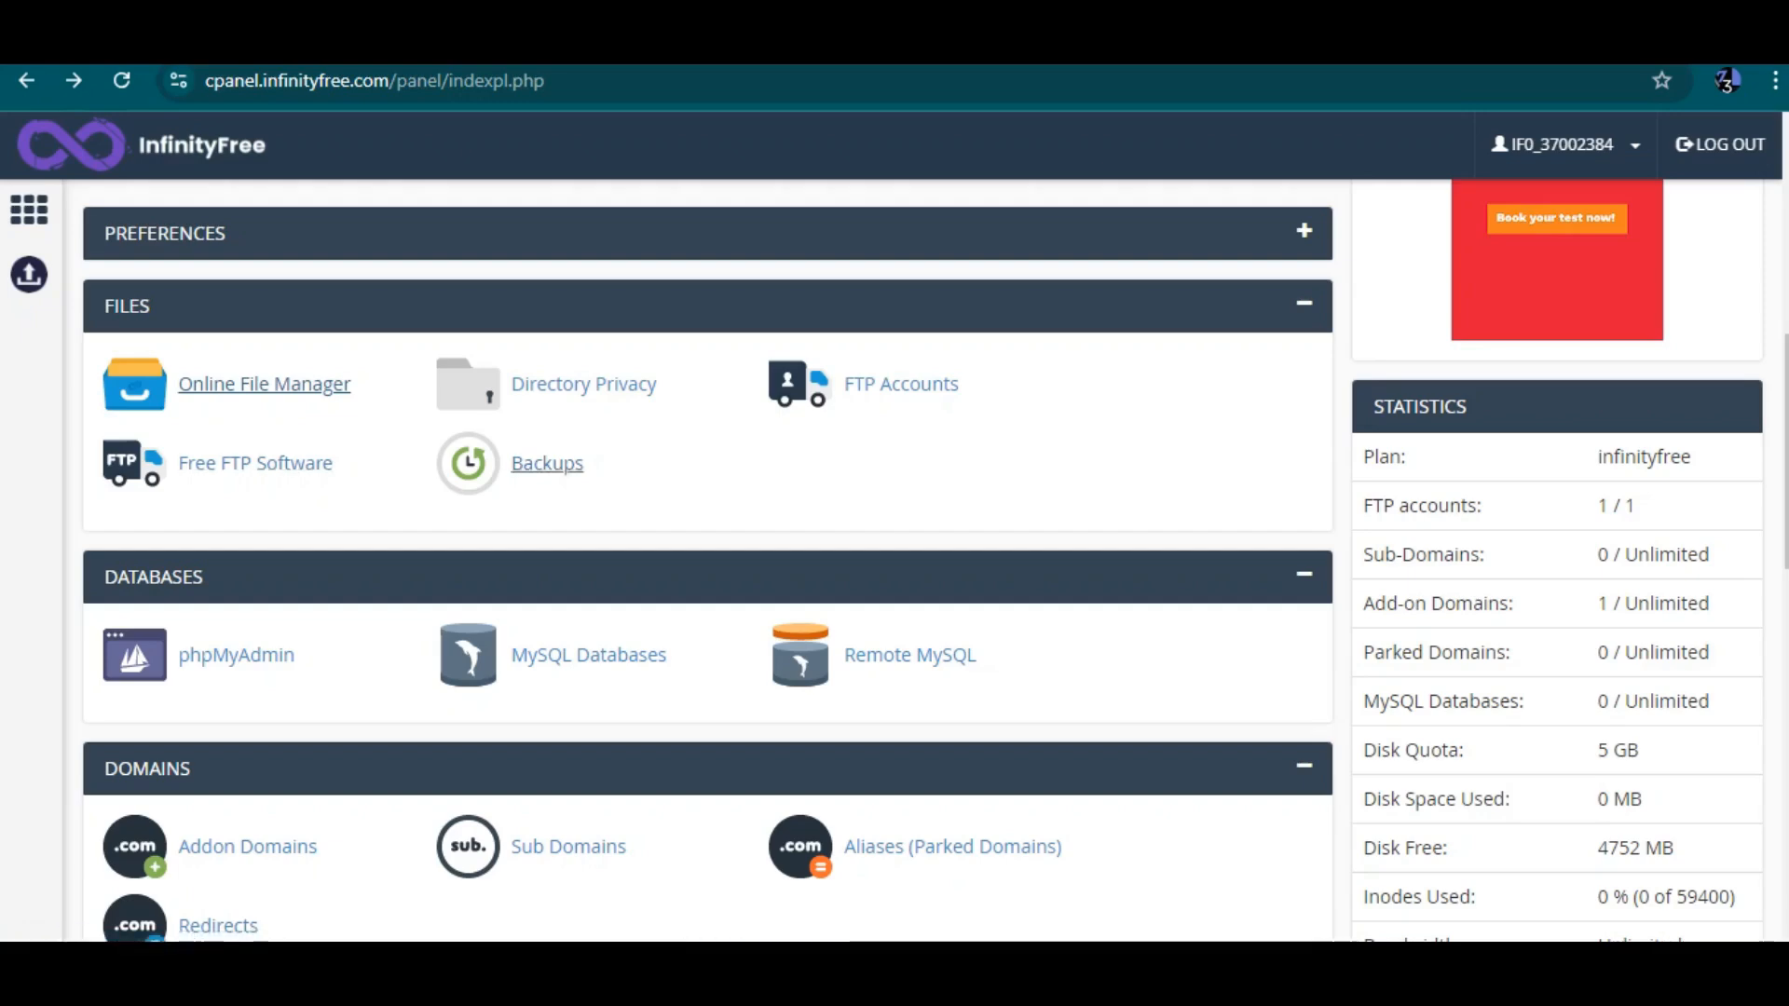
scroll(547, 384, down, 1)
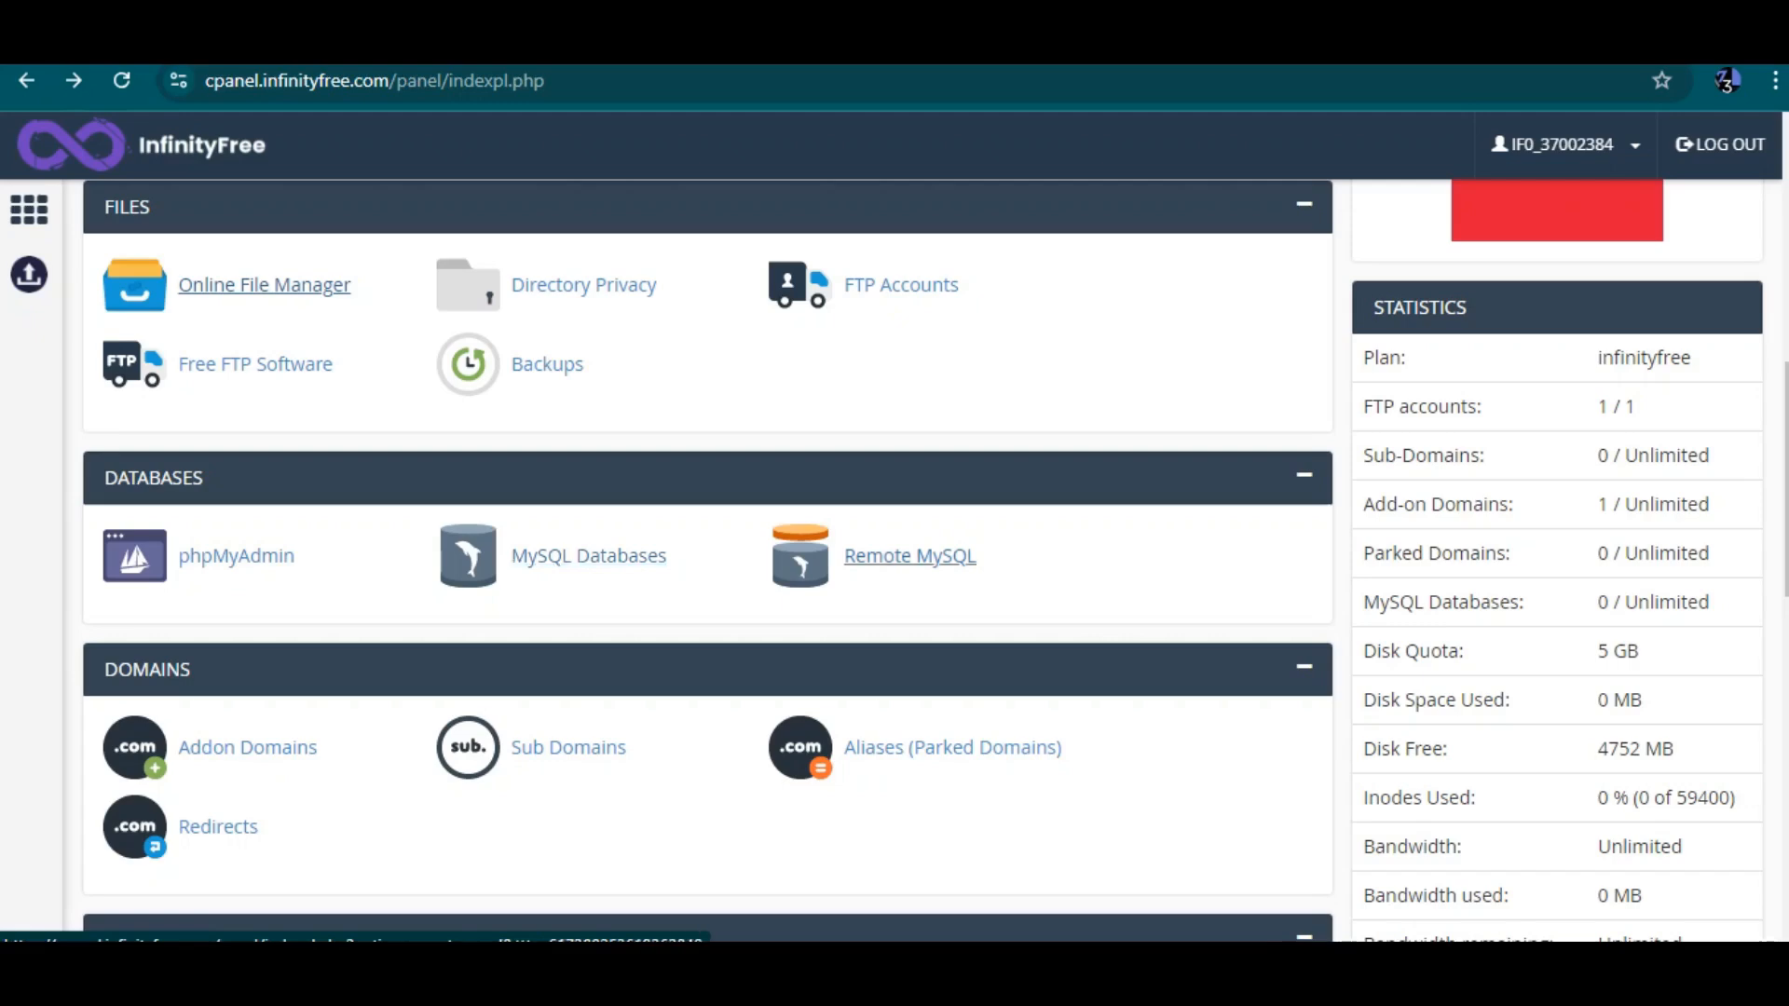
scroll(910, 555, down, 2)
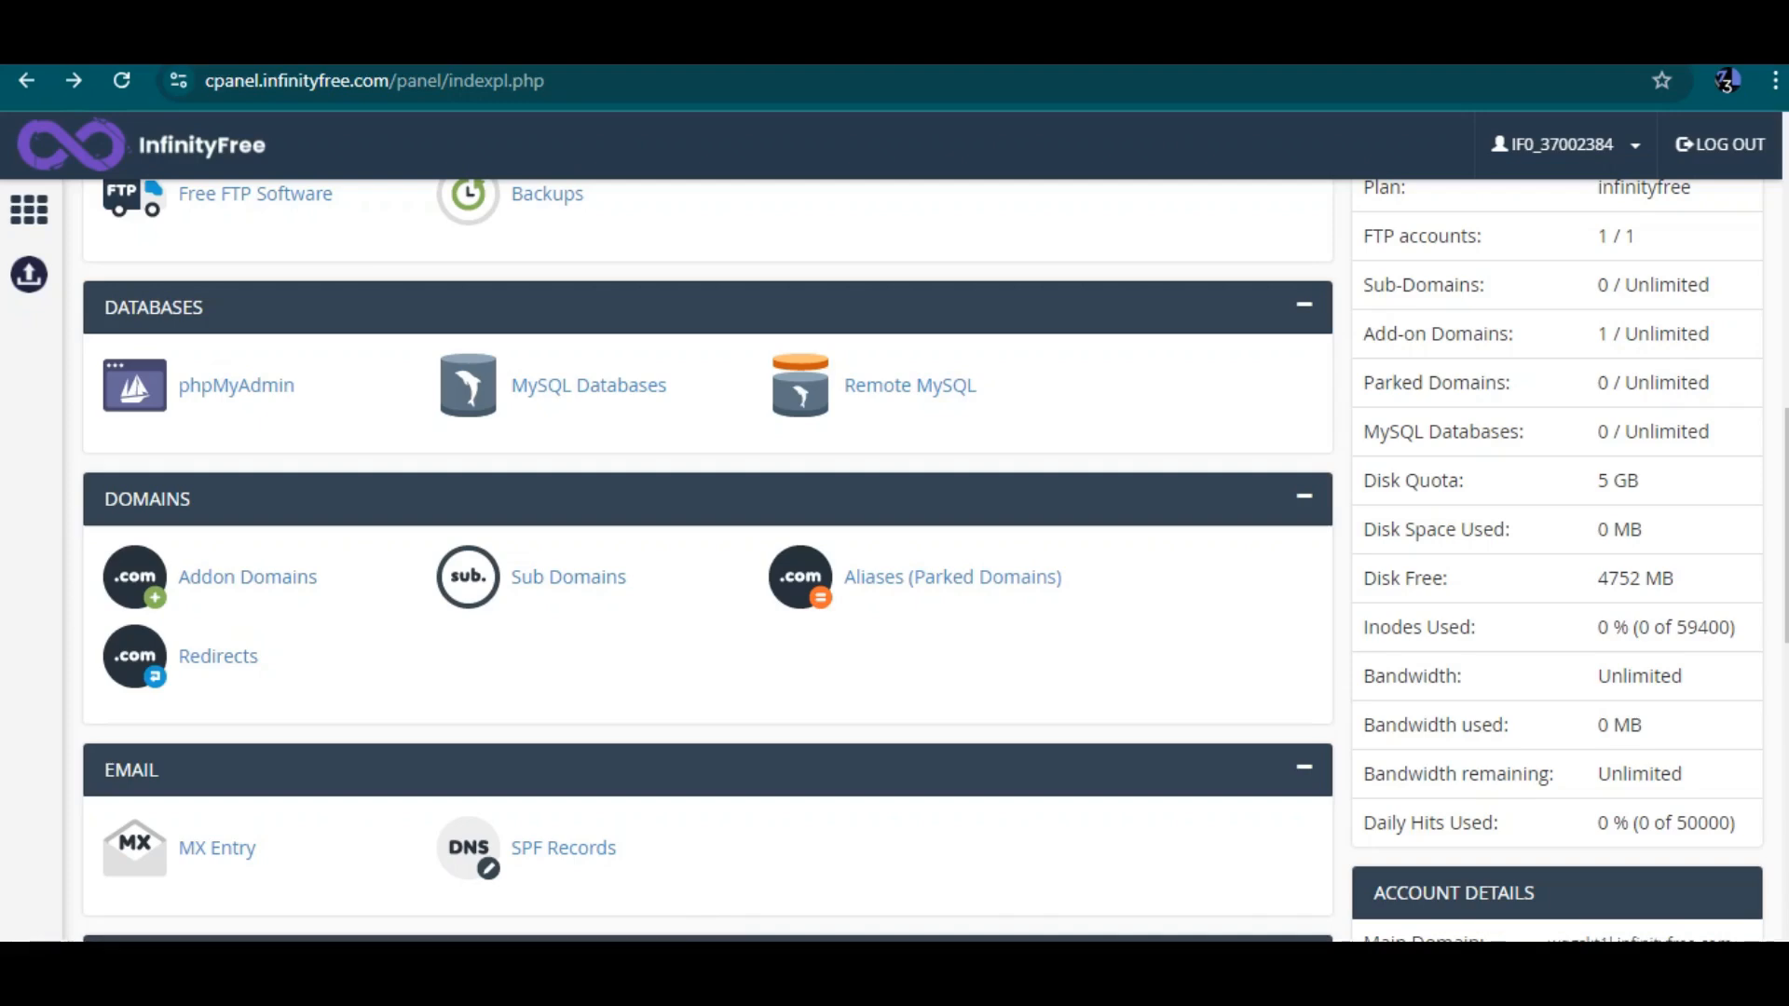
scroll(708, 559, up, 2)
scroll(708, 559, down, 1)
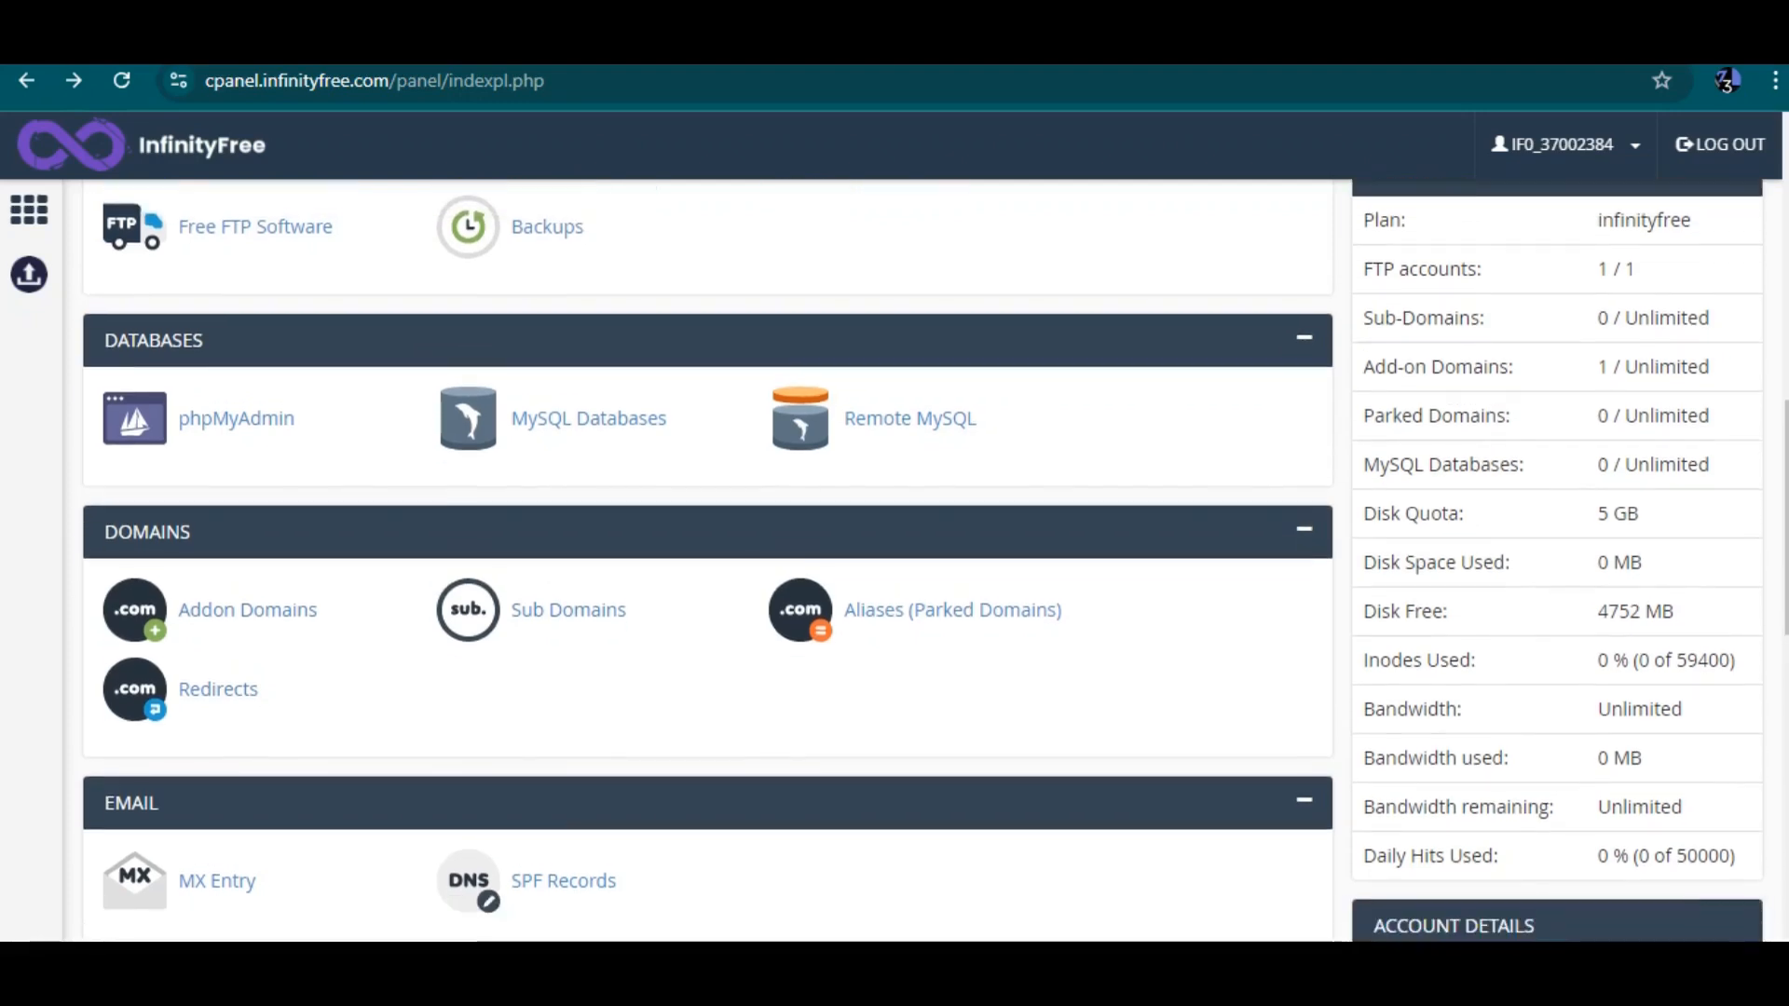
scroll(708, 559, down, 1)
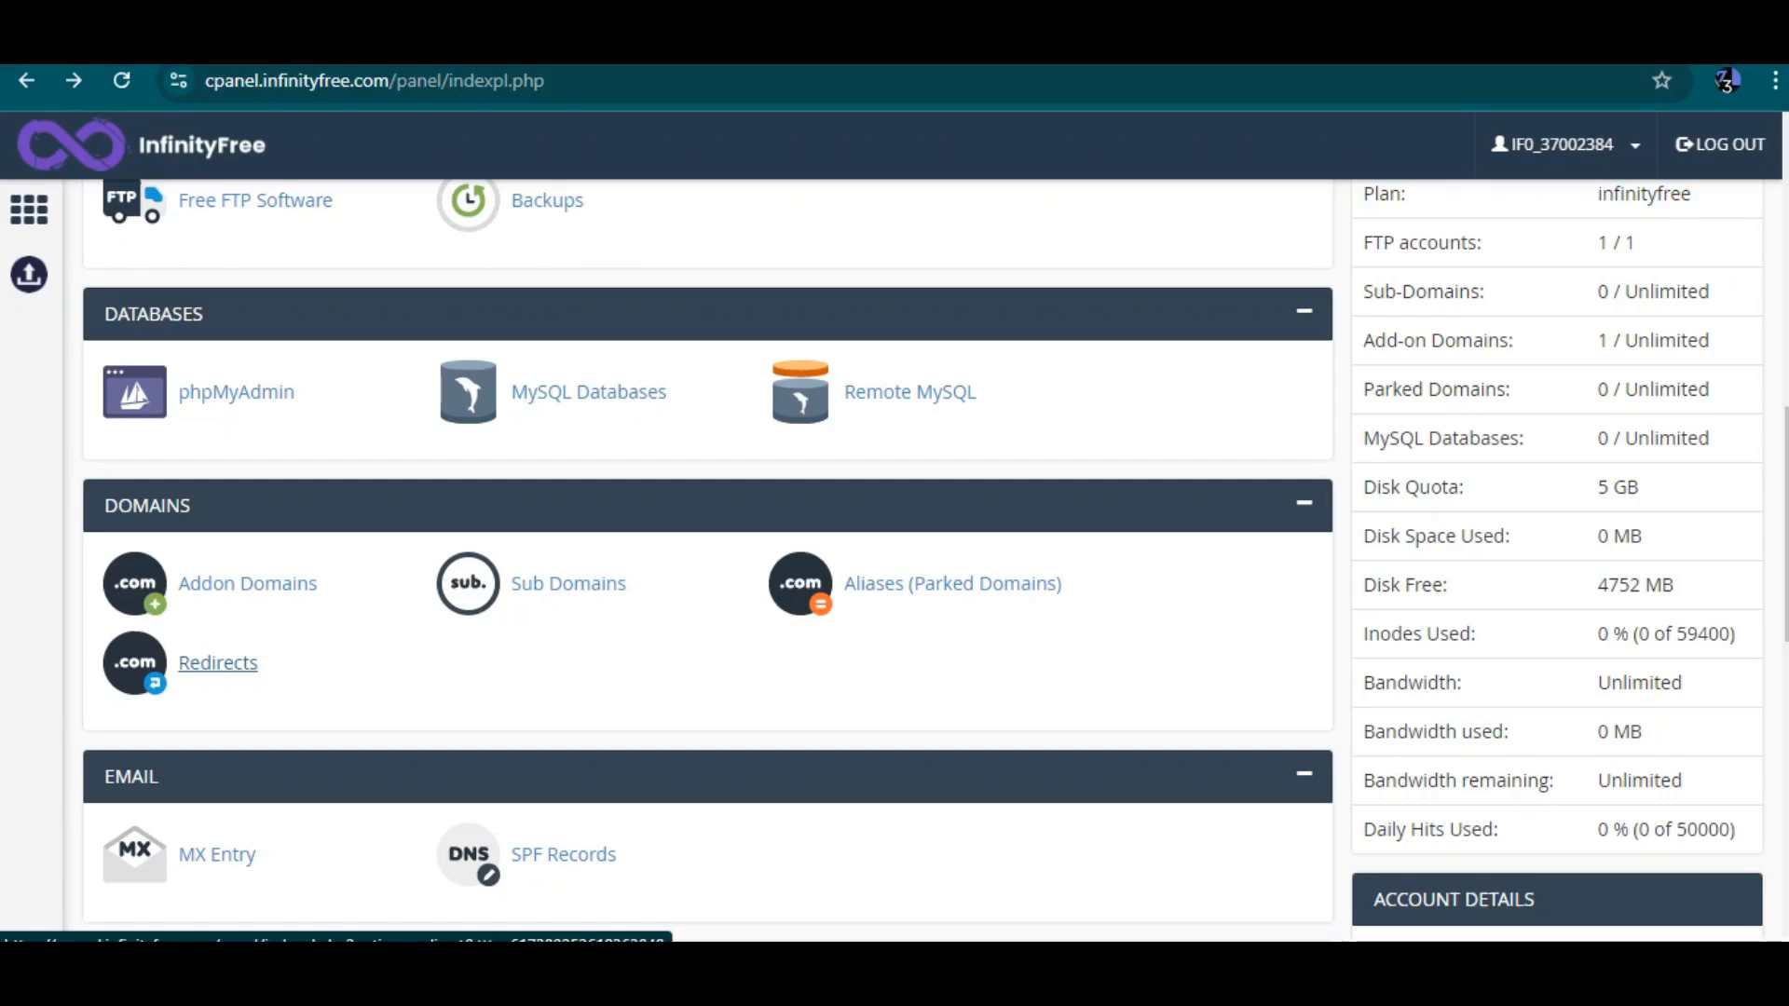
scroll(218, 663, down, 3)
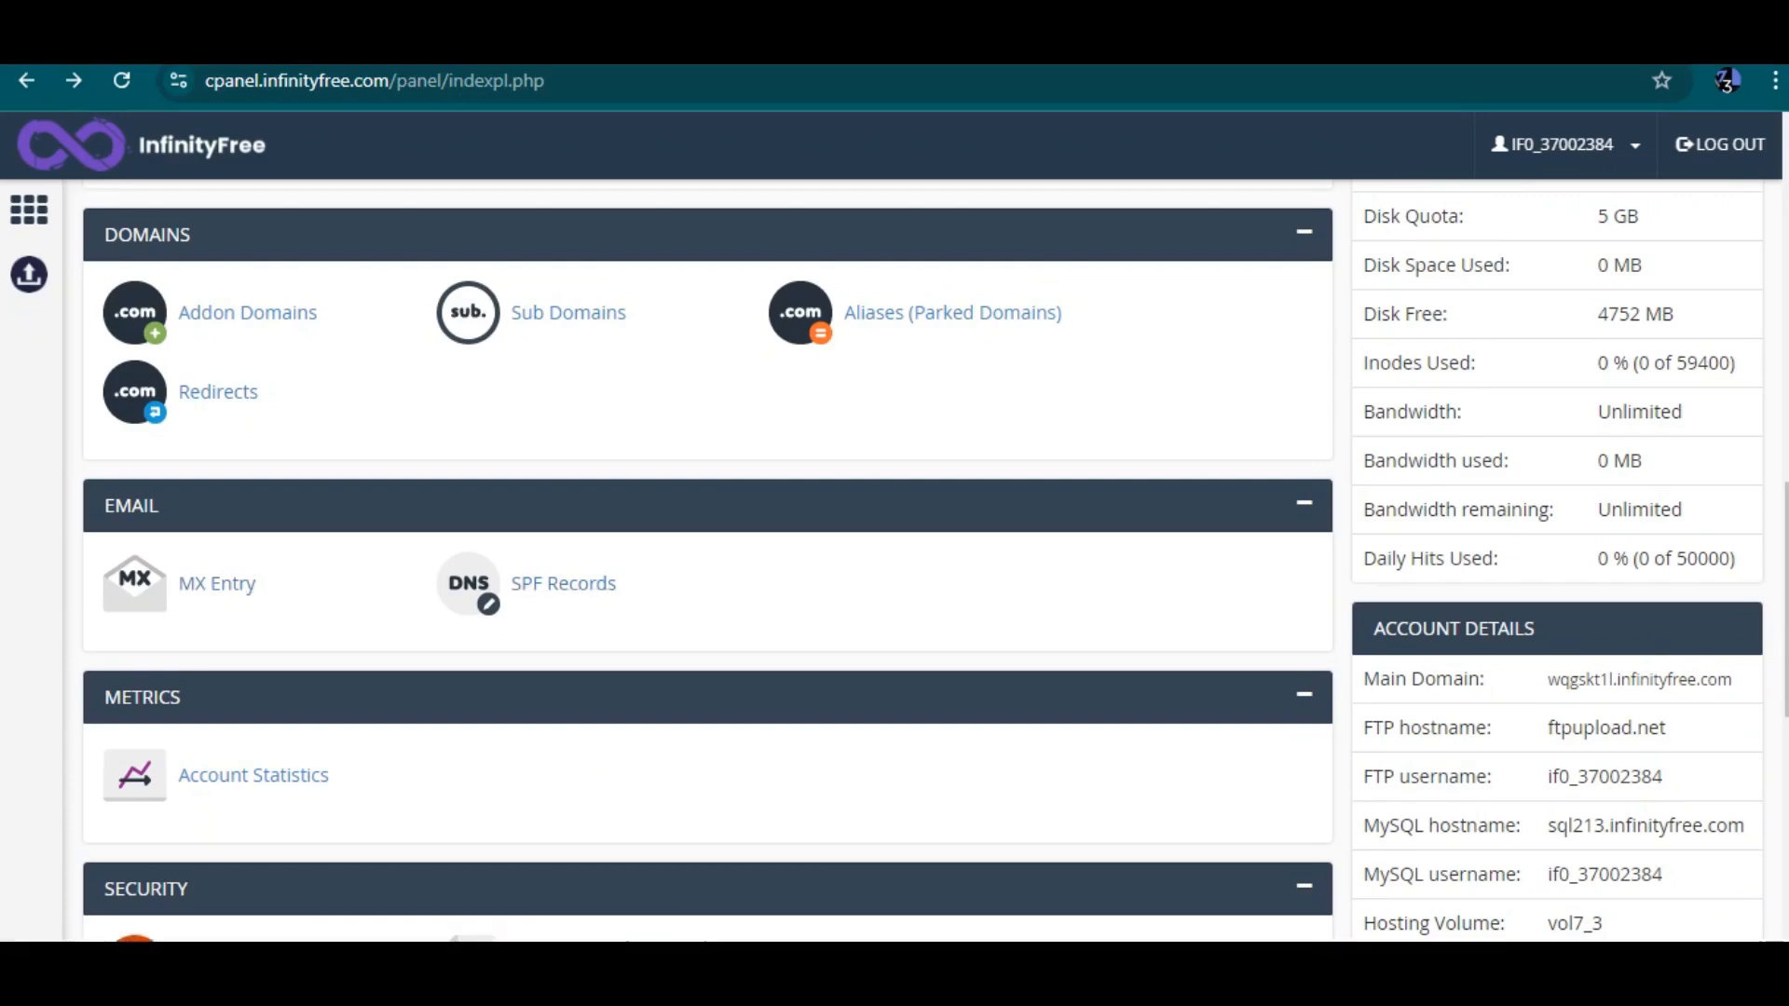
scroll(935, 560, down, 2)
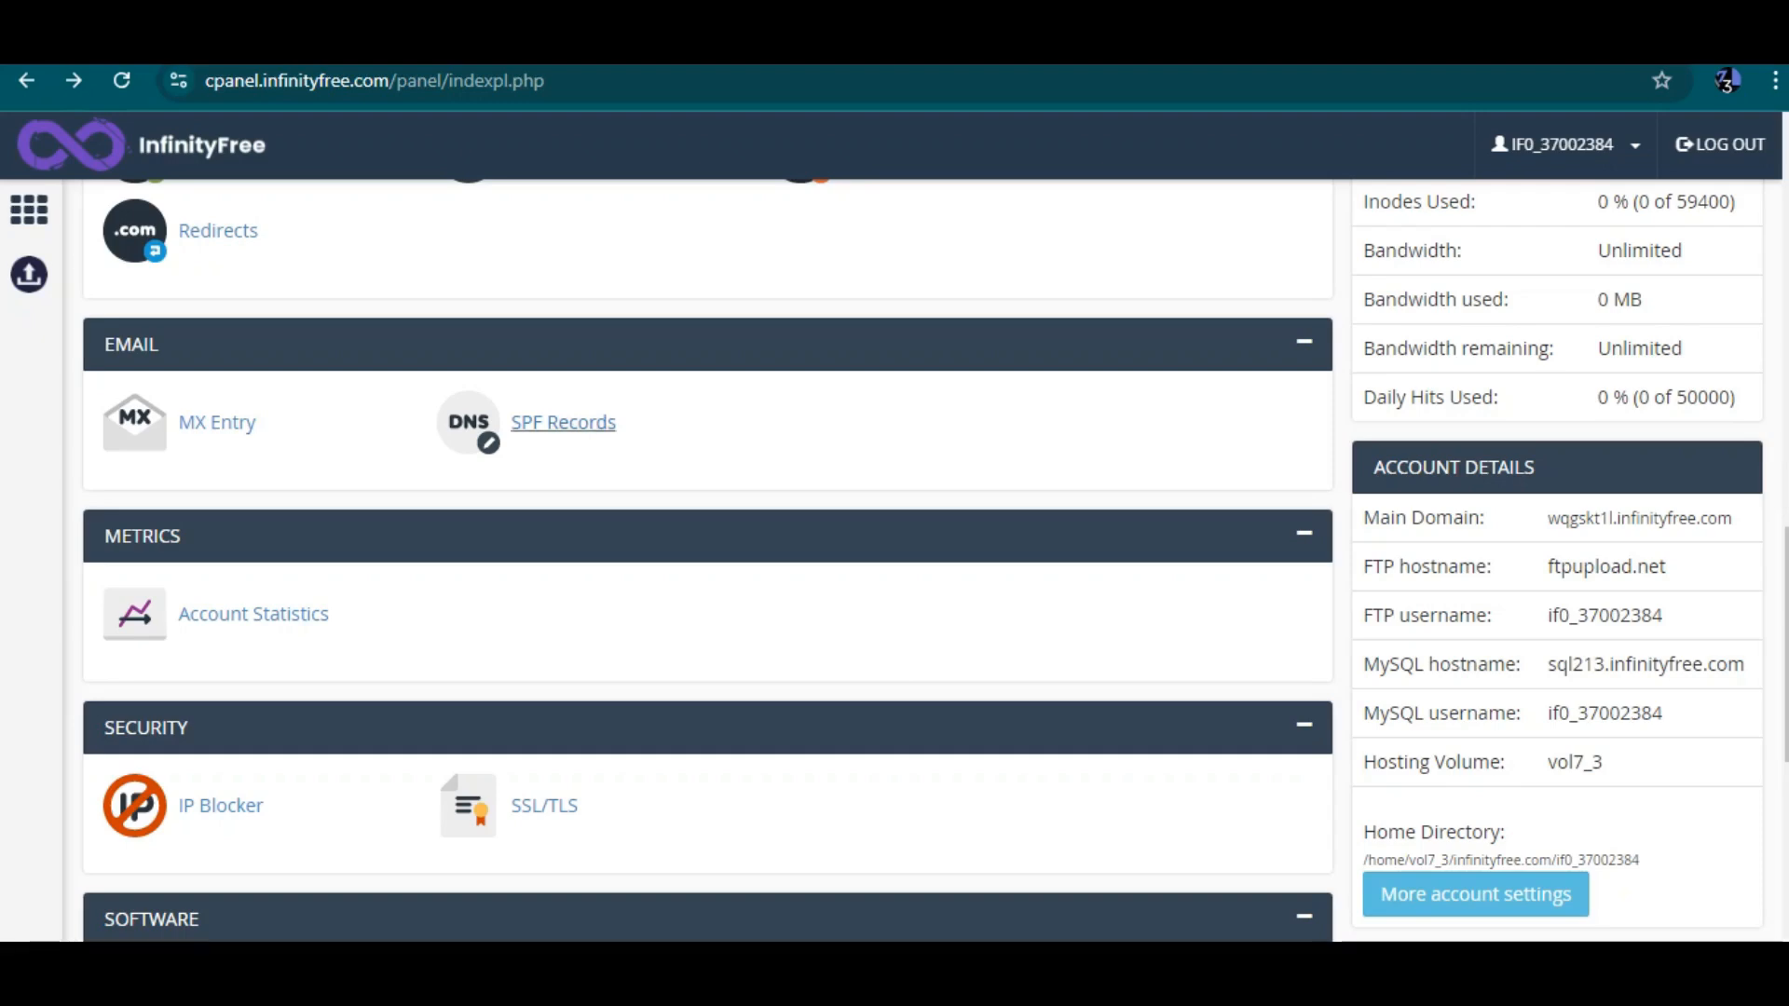
scroll(221, 624, down, 2)
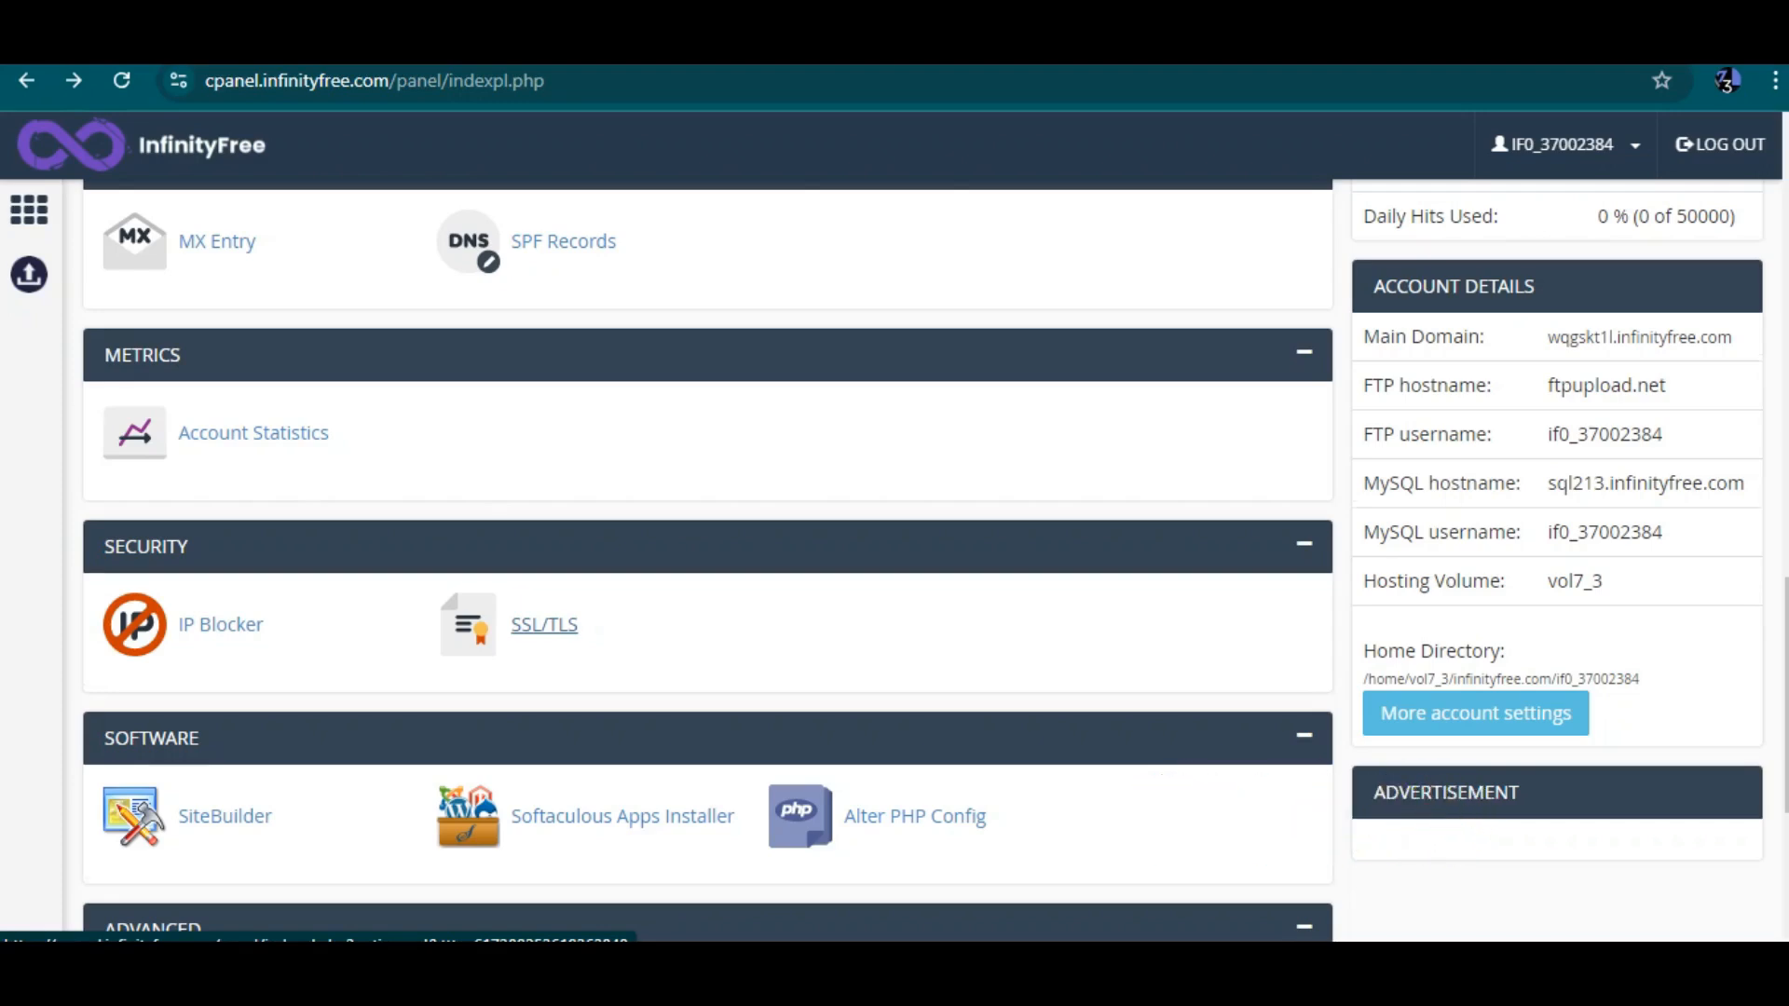
scroll(544, 624, down, 3)
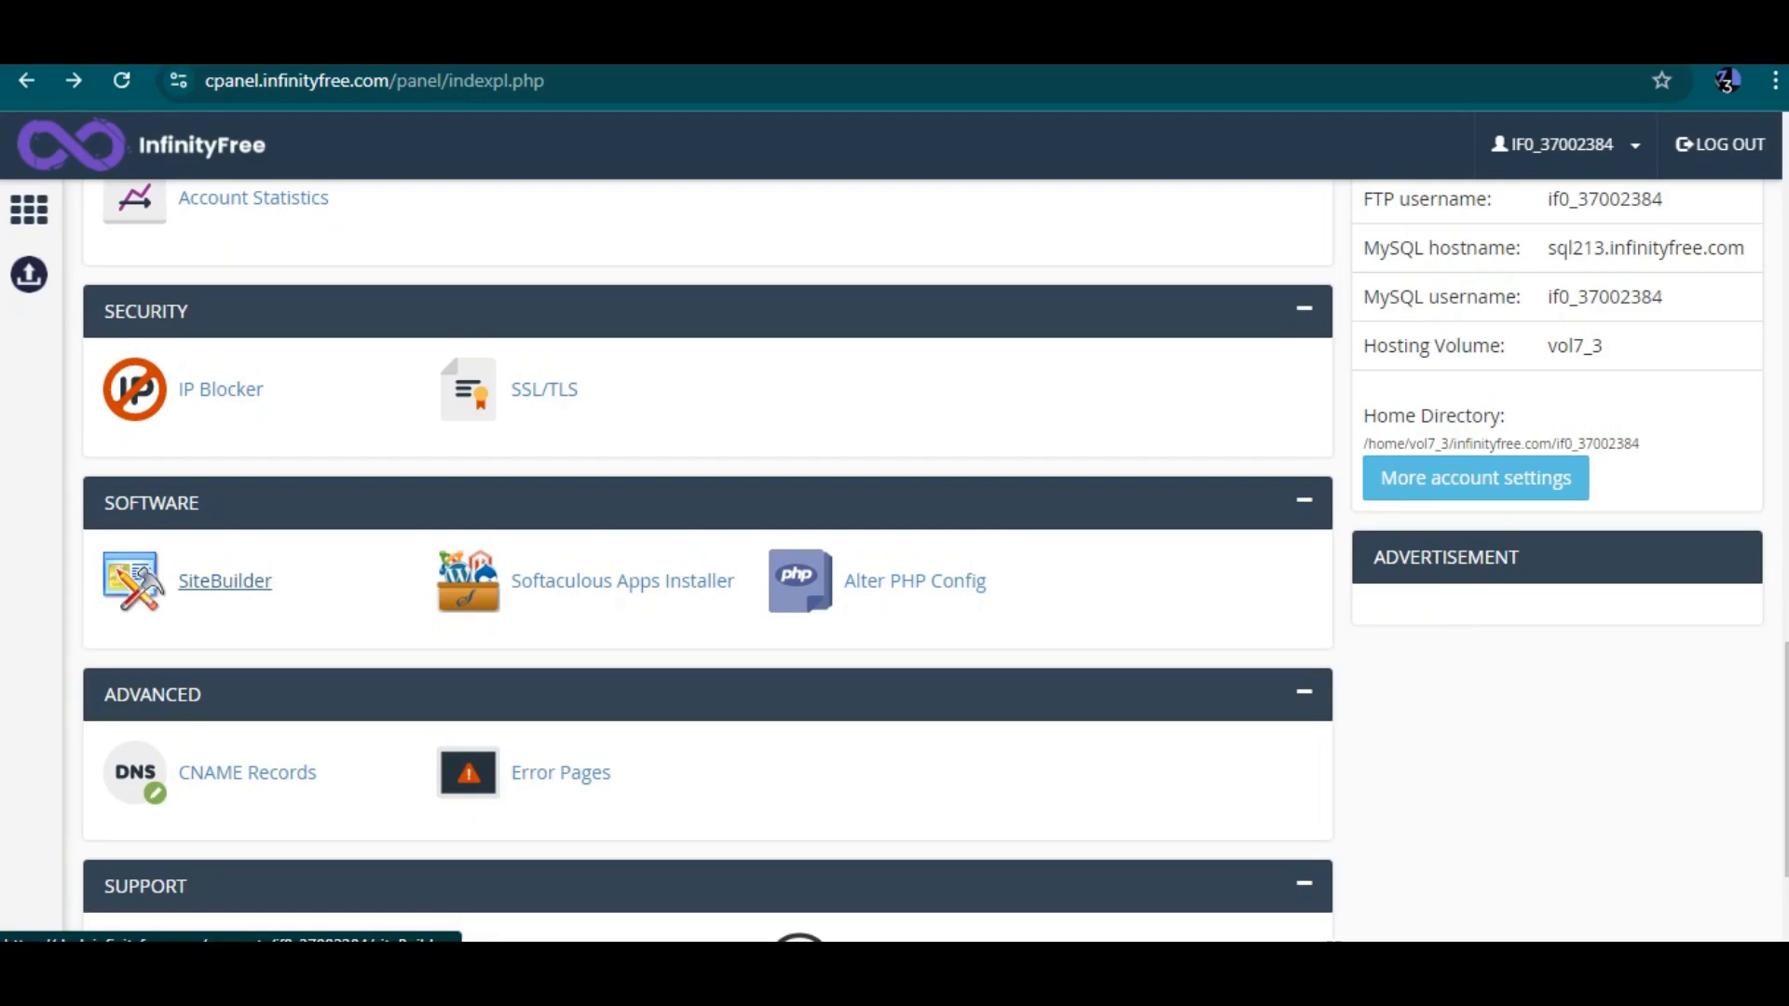
Open SiteBuilder and the Softaculous Apps Installer each in a new tab
right_click(222, 578)
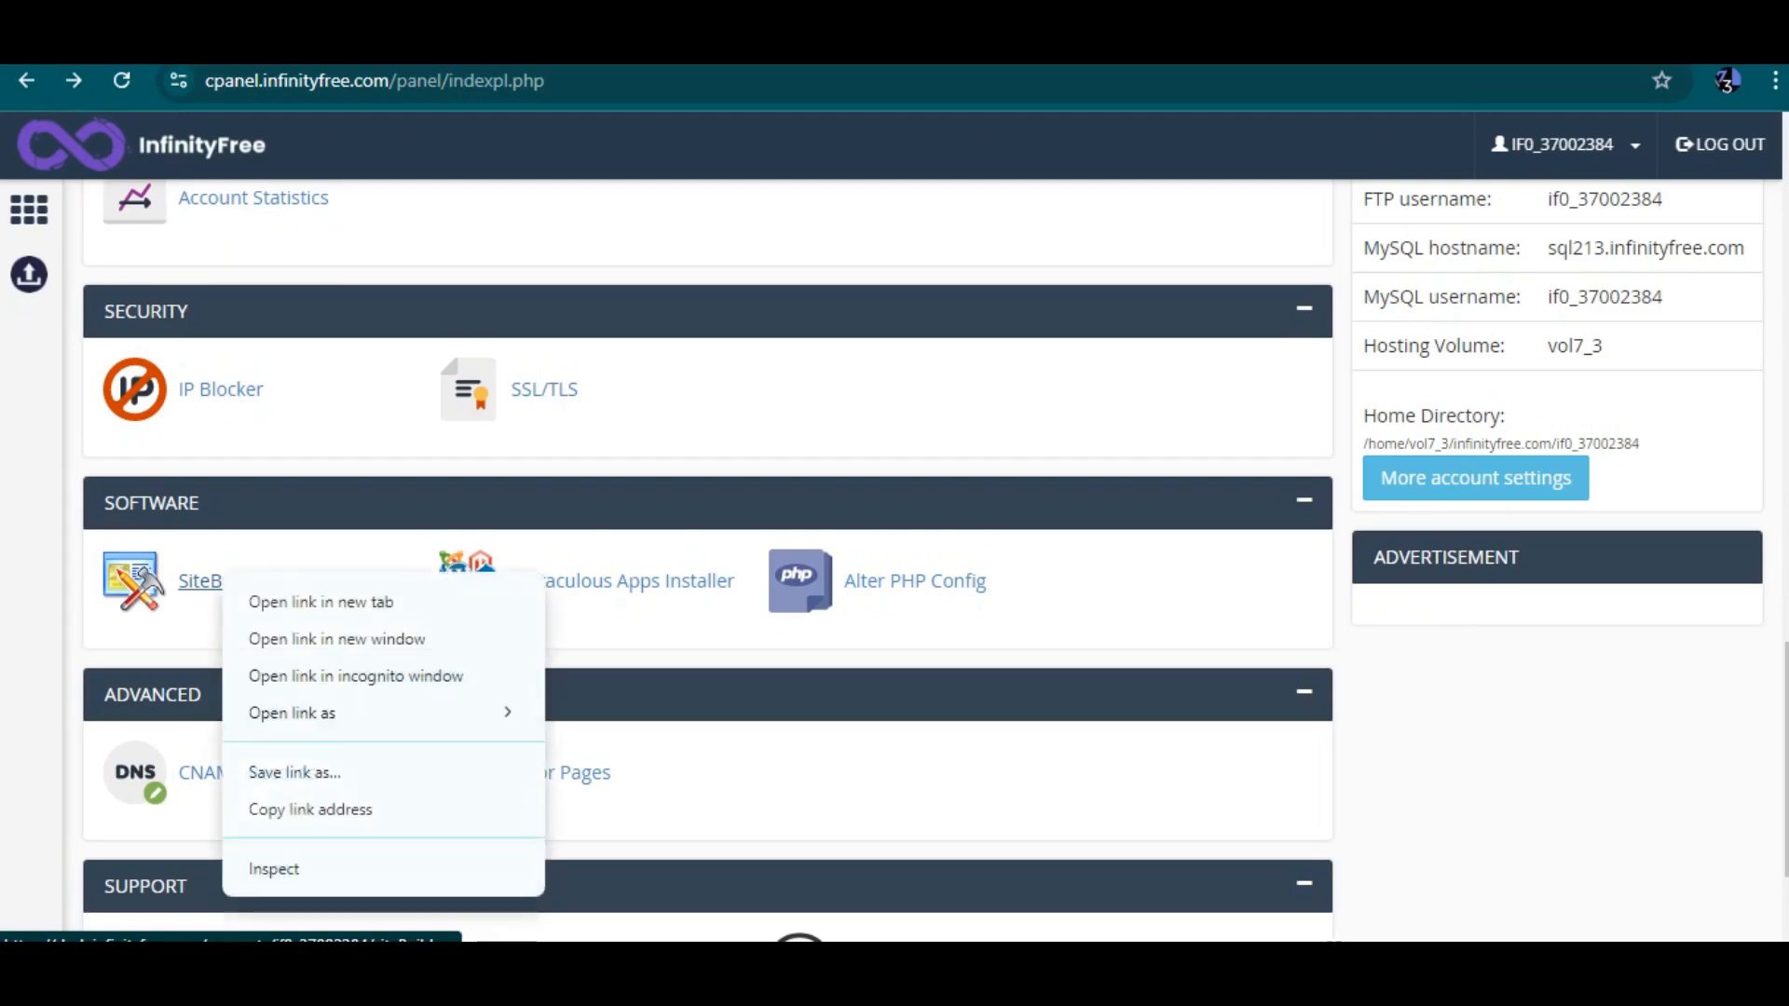
click(280, 599)
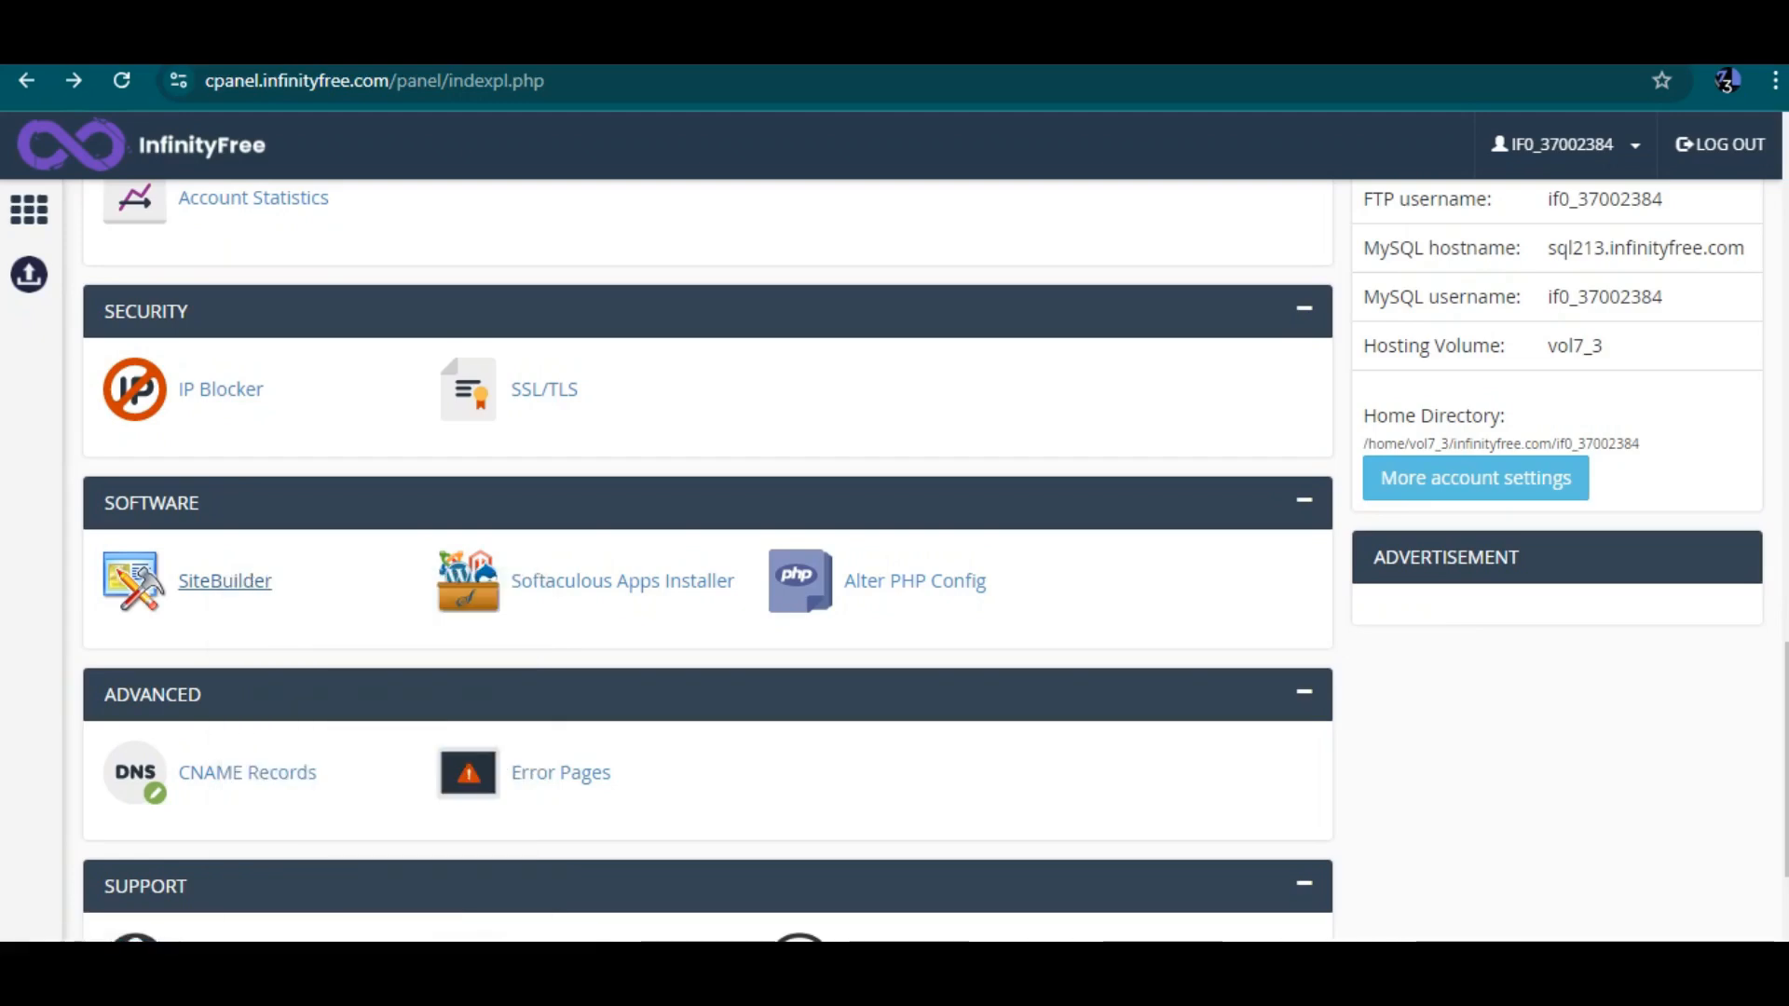
scroll(559, 643, down, 2)
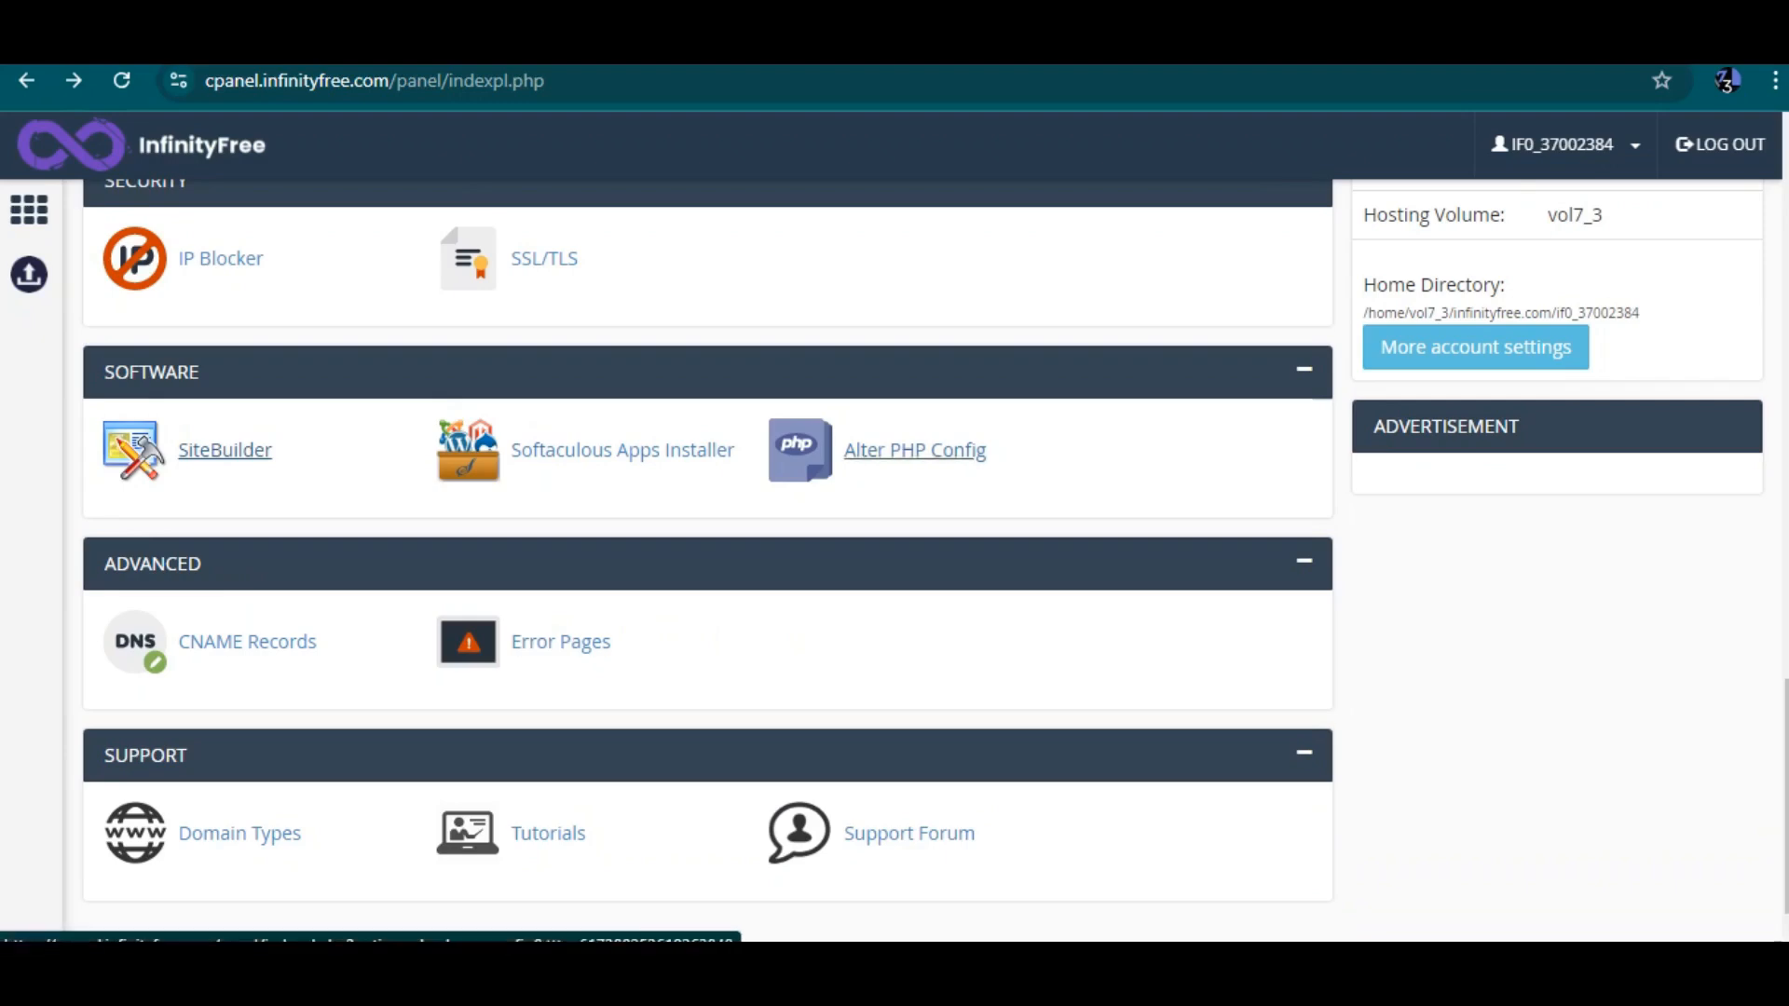
right_click(618, 461)
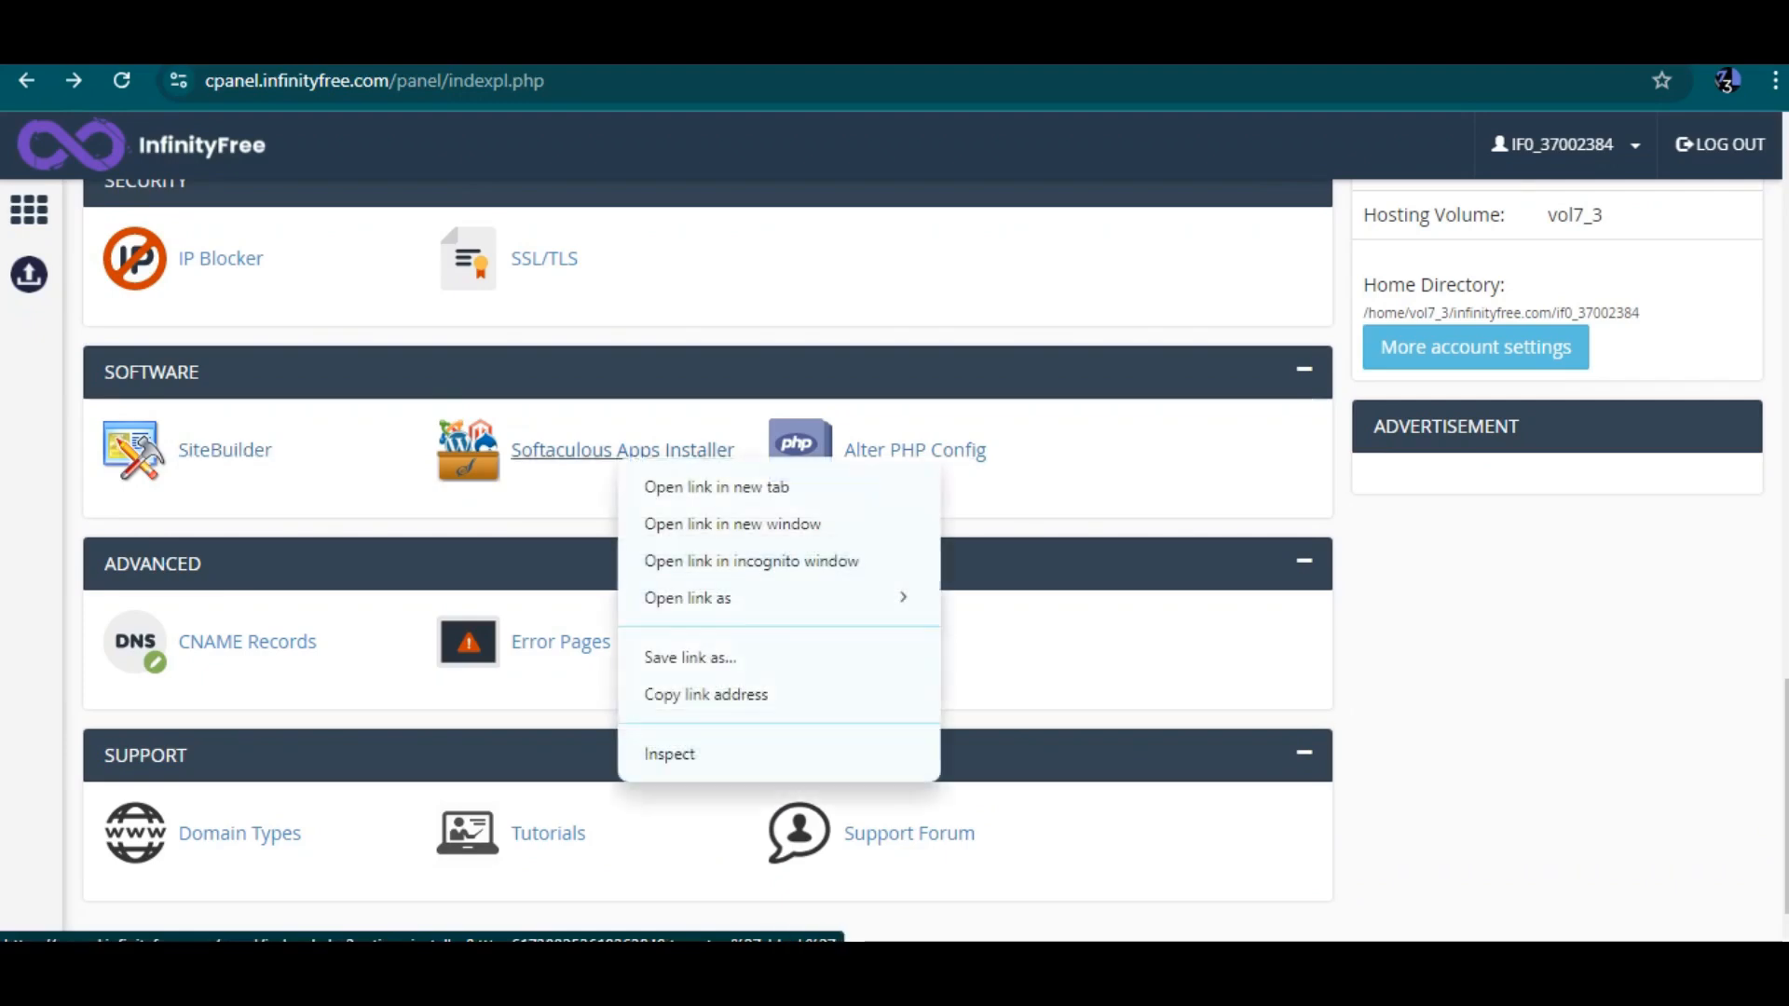
click(717, 487)
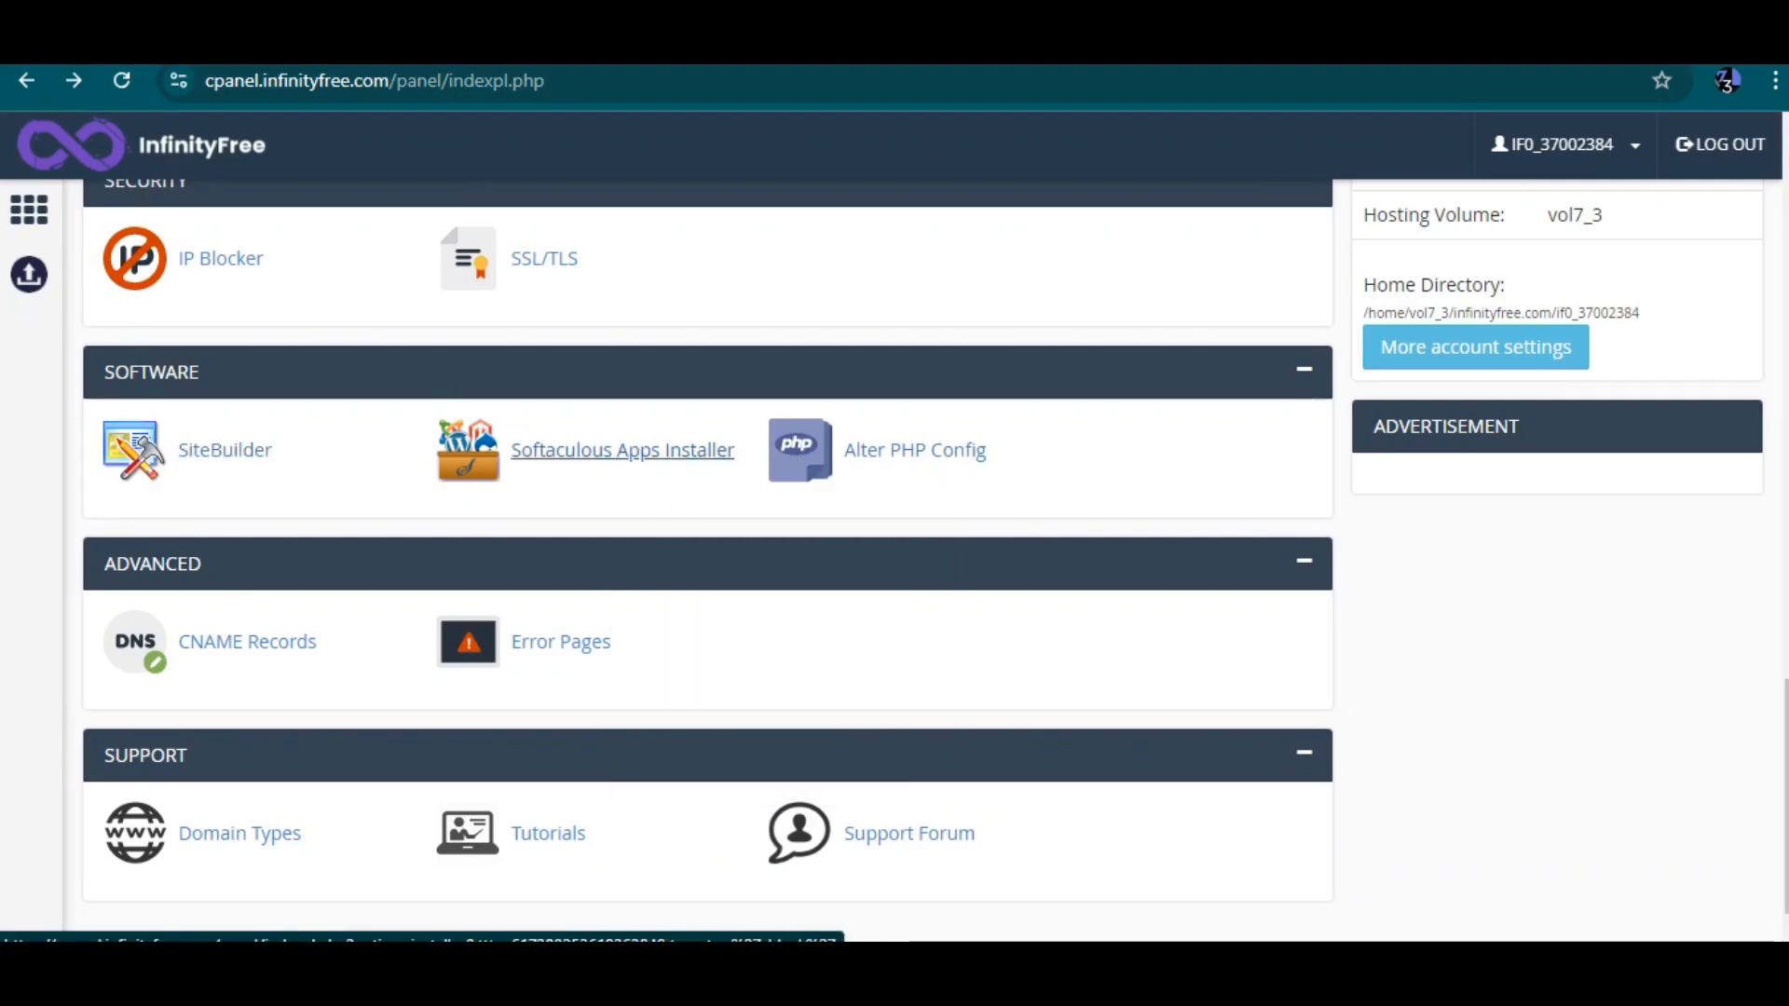
Switch to the Site Builders tab and review the domain listed for the account
key(ctrl+Tab)
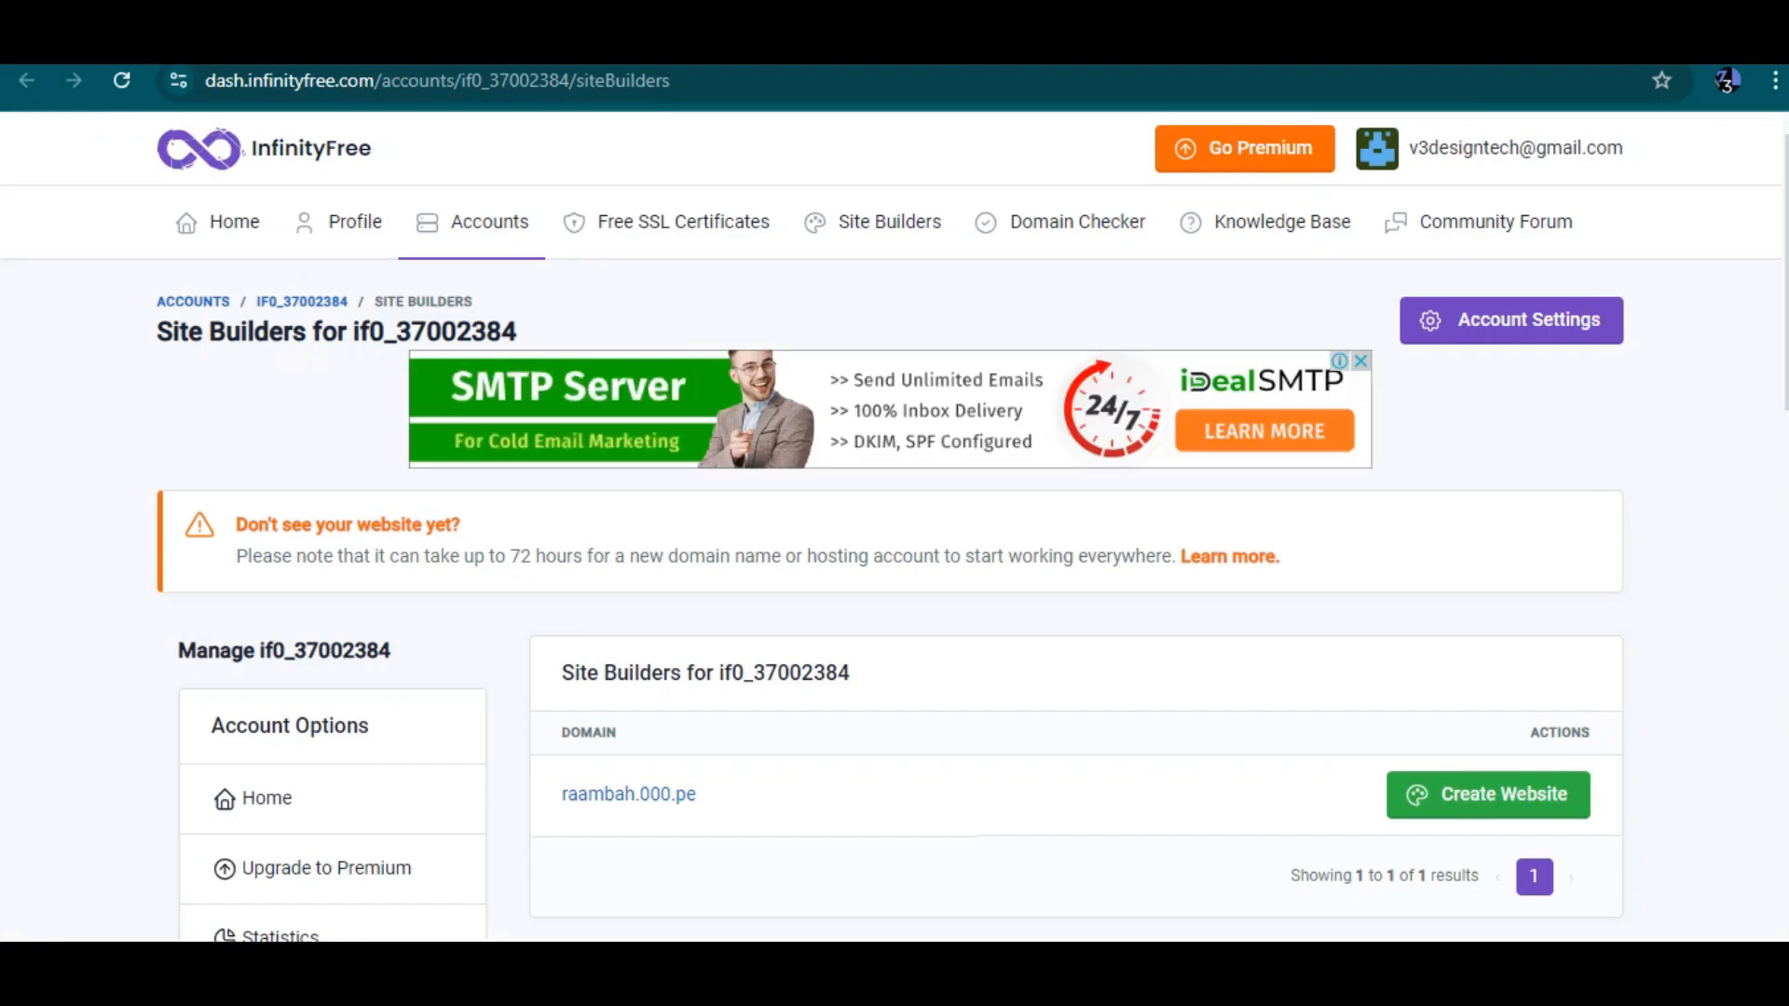
scroll(891, 526, down, 2)
scroll(891, 527, down, 1)
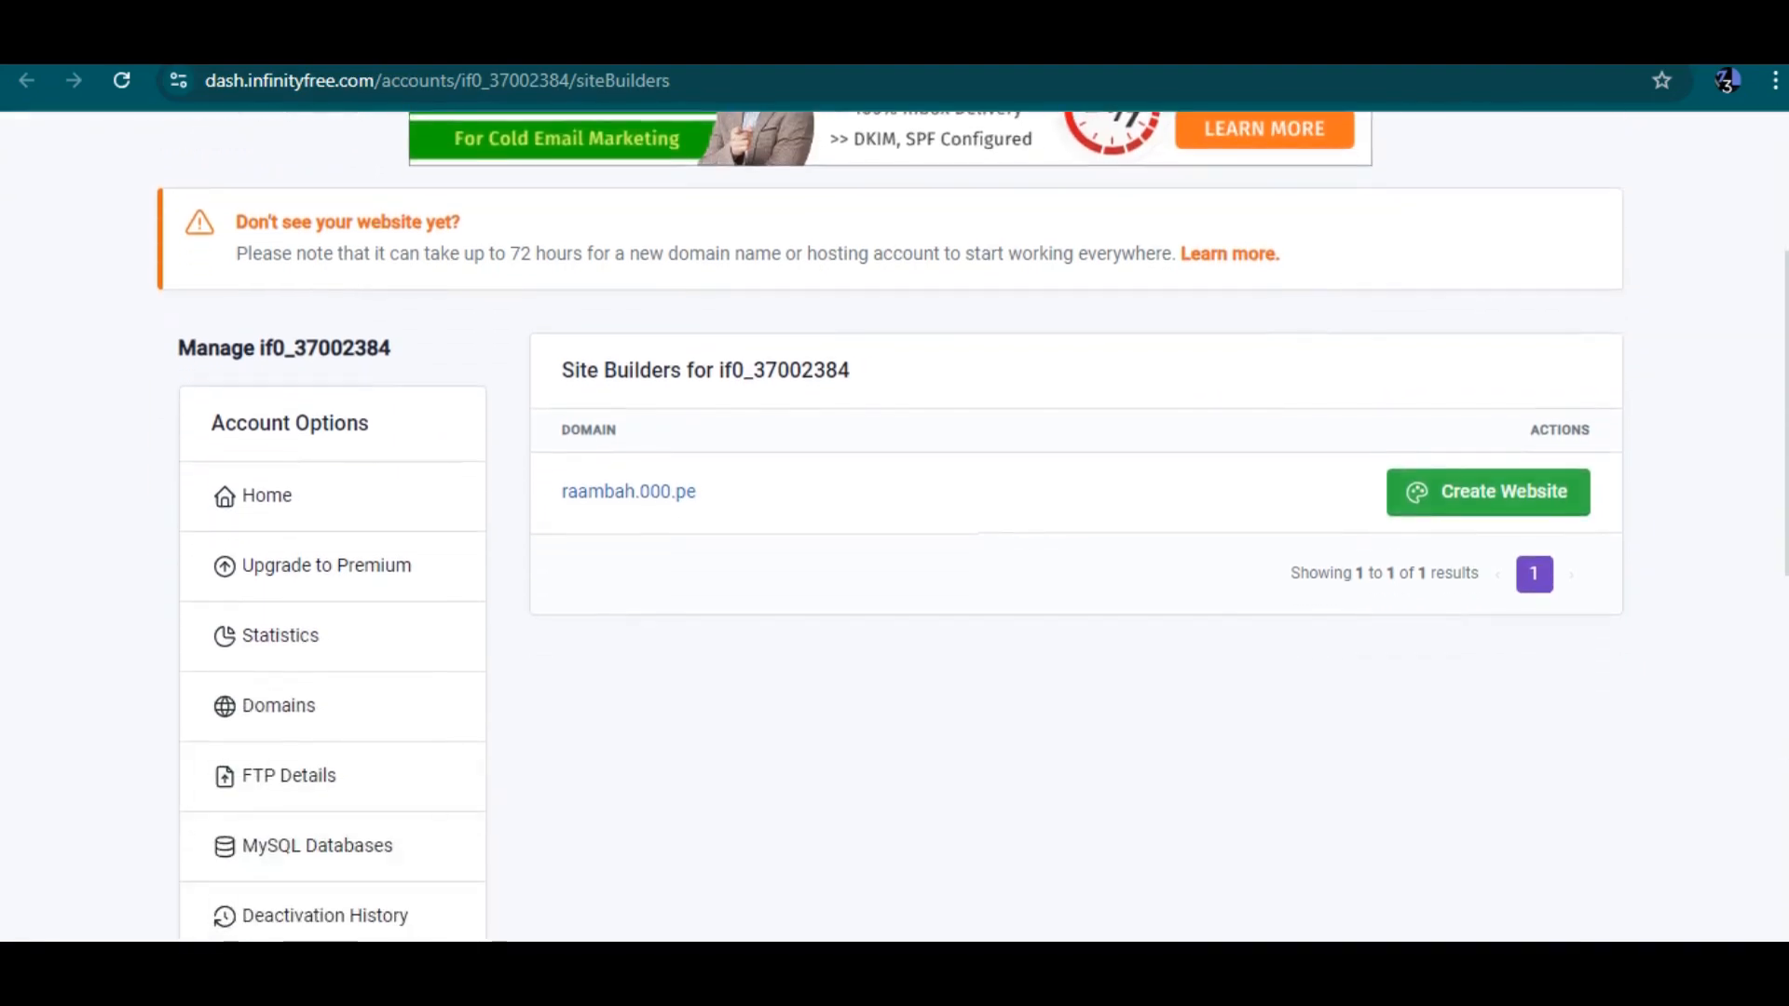
Return to the control panel tab and scroll through its tool sections
scroll(891, 527, up, 2)
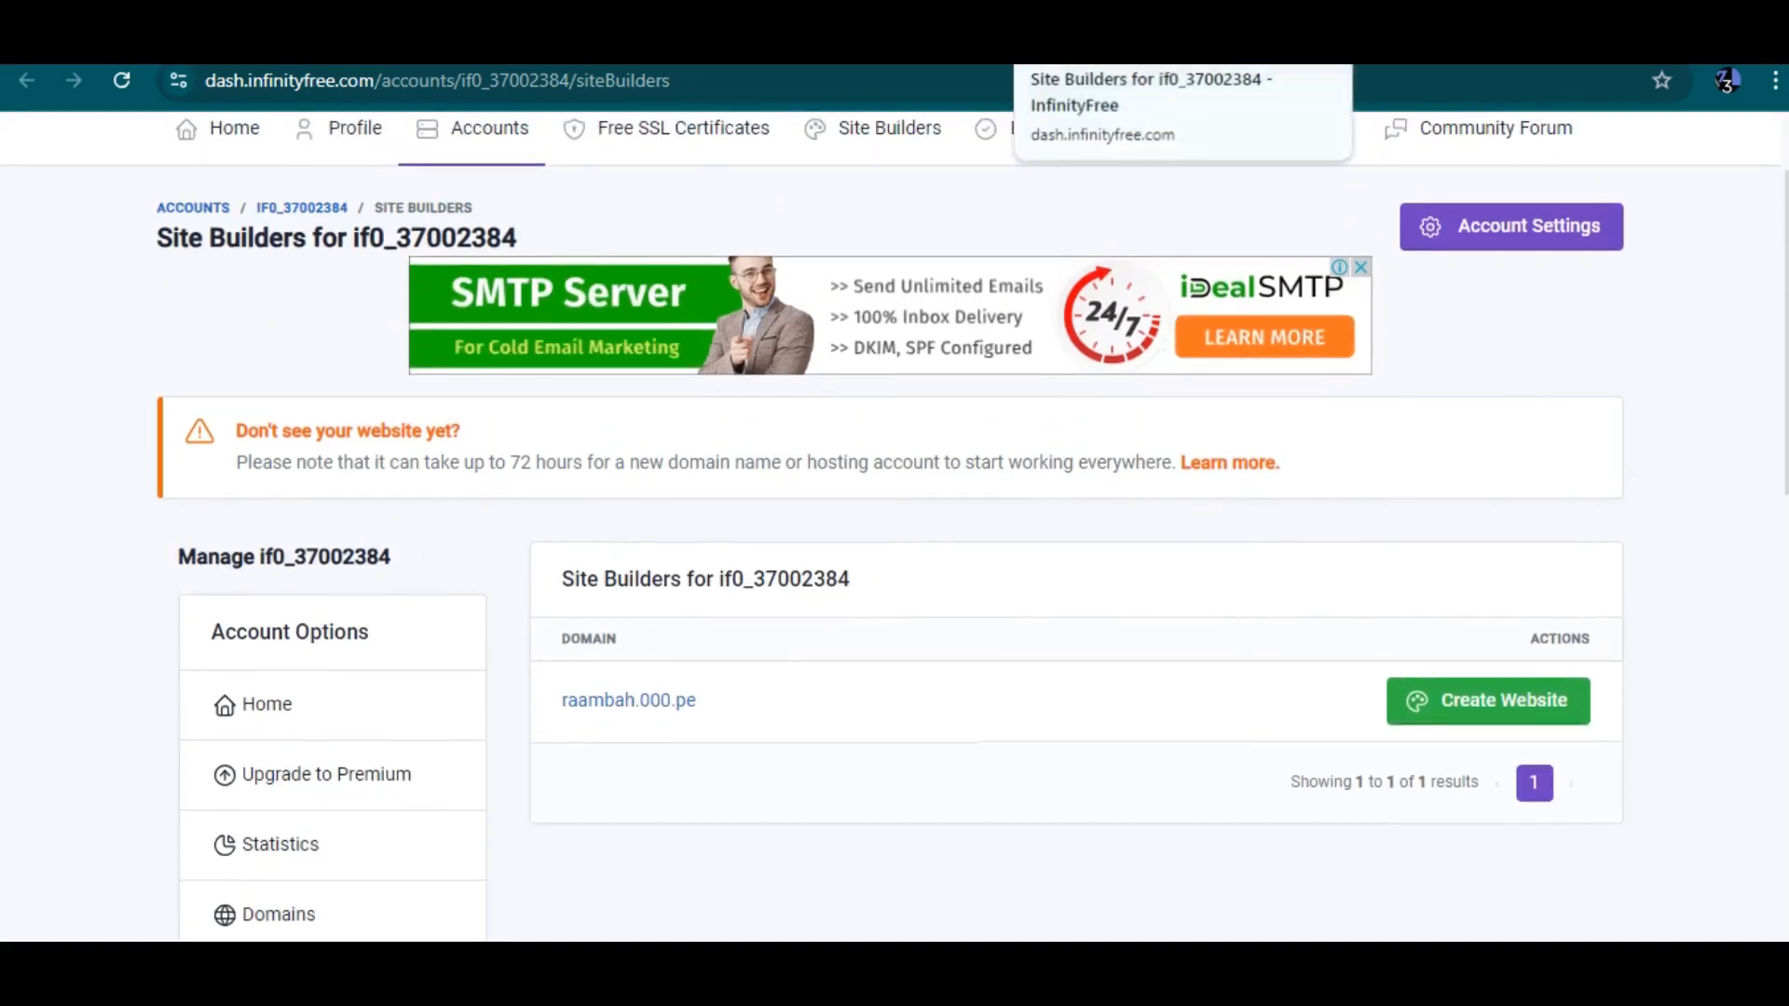
click(1211, 42)
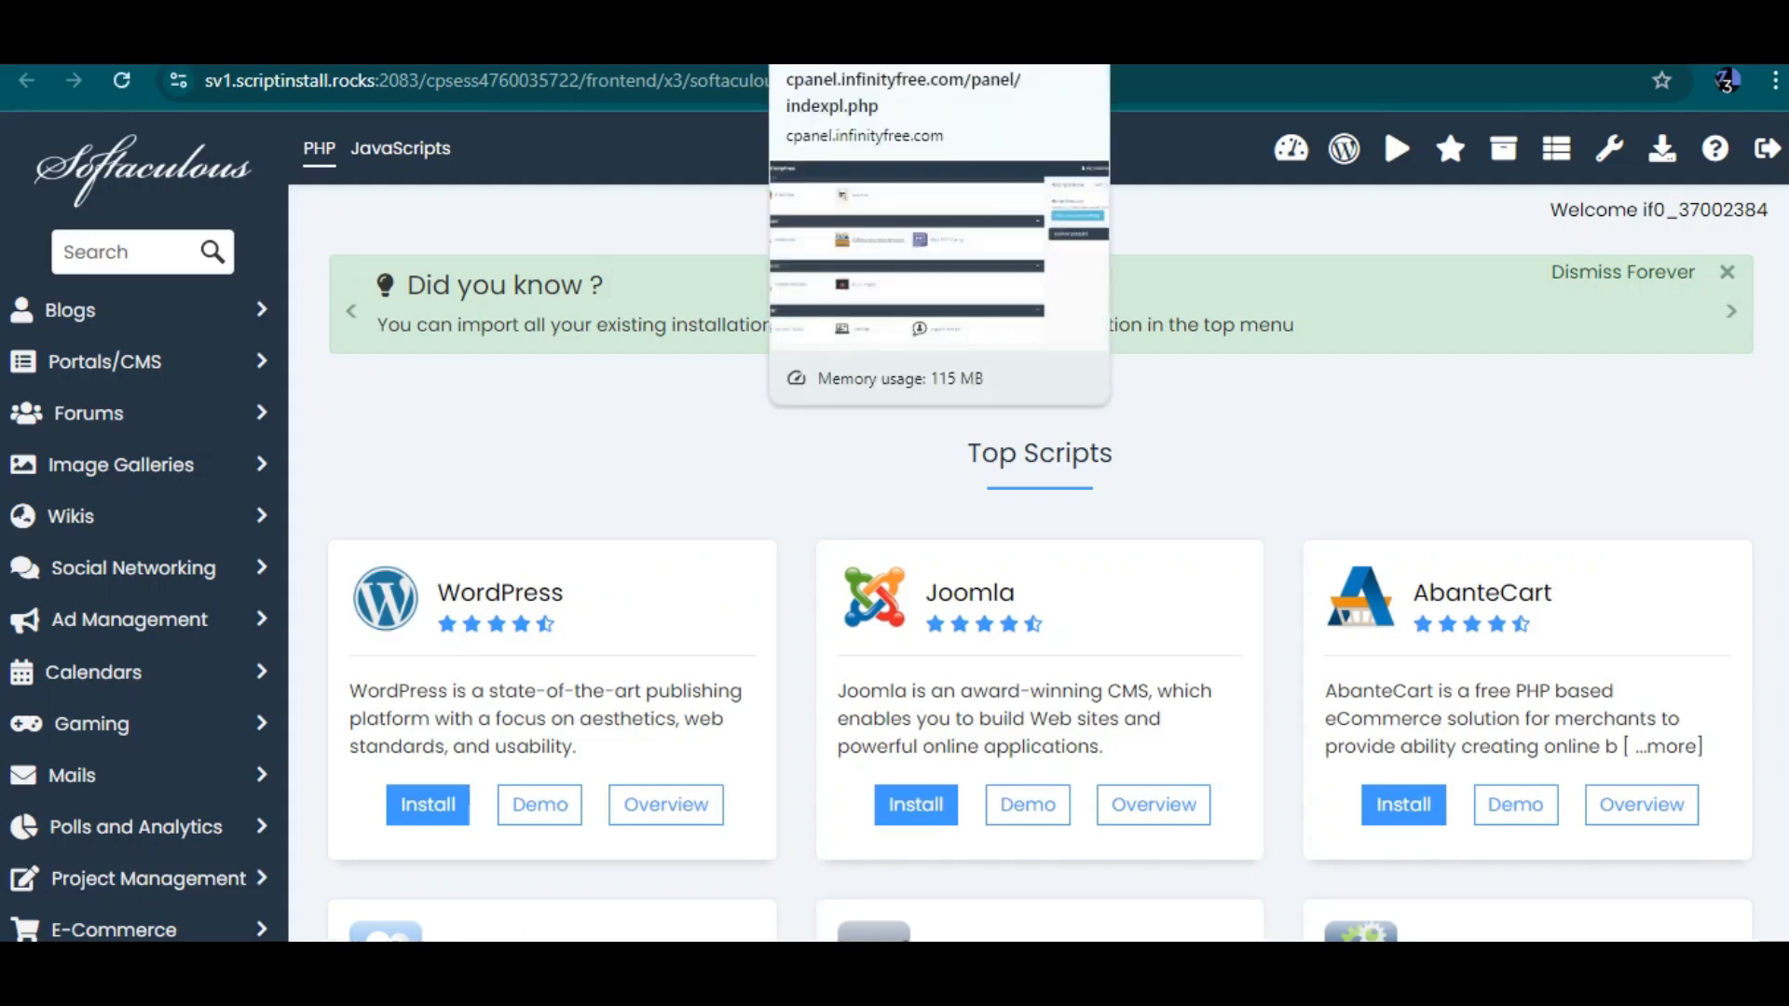
click(876, 42)
scroll(709, 541, down, 1)
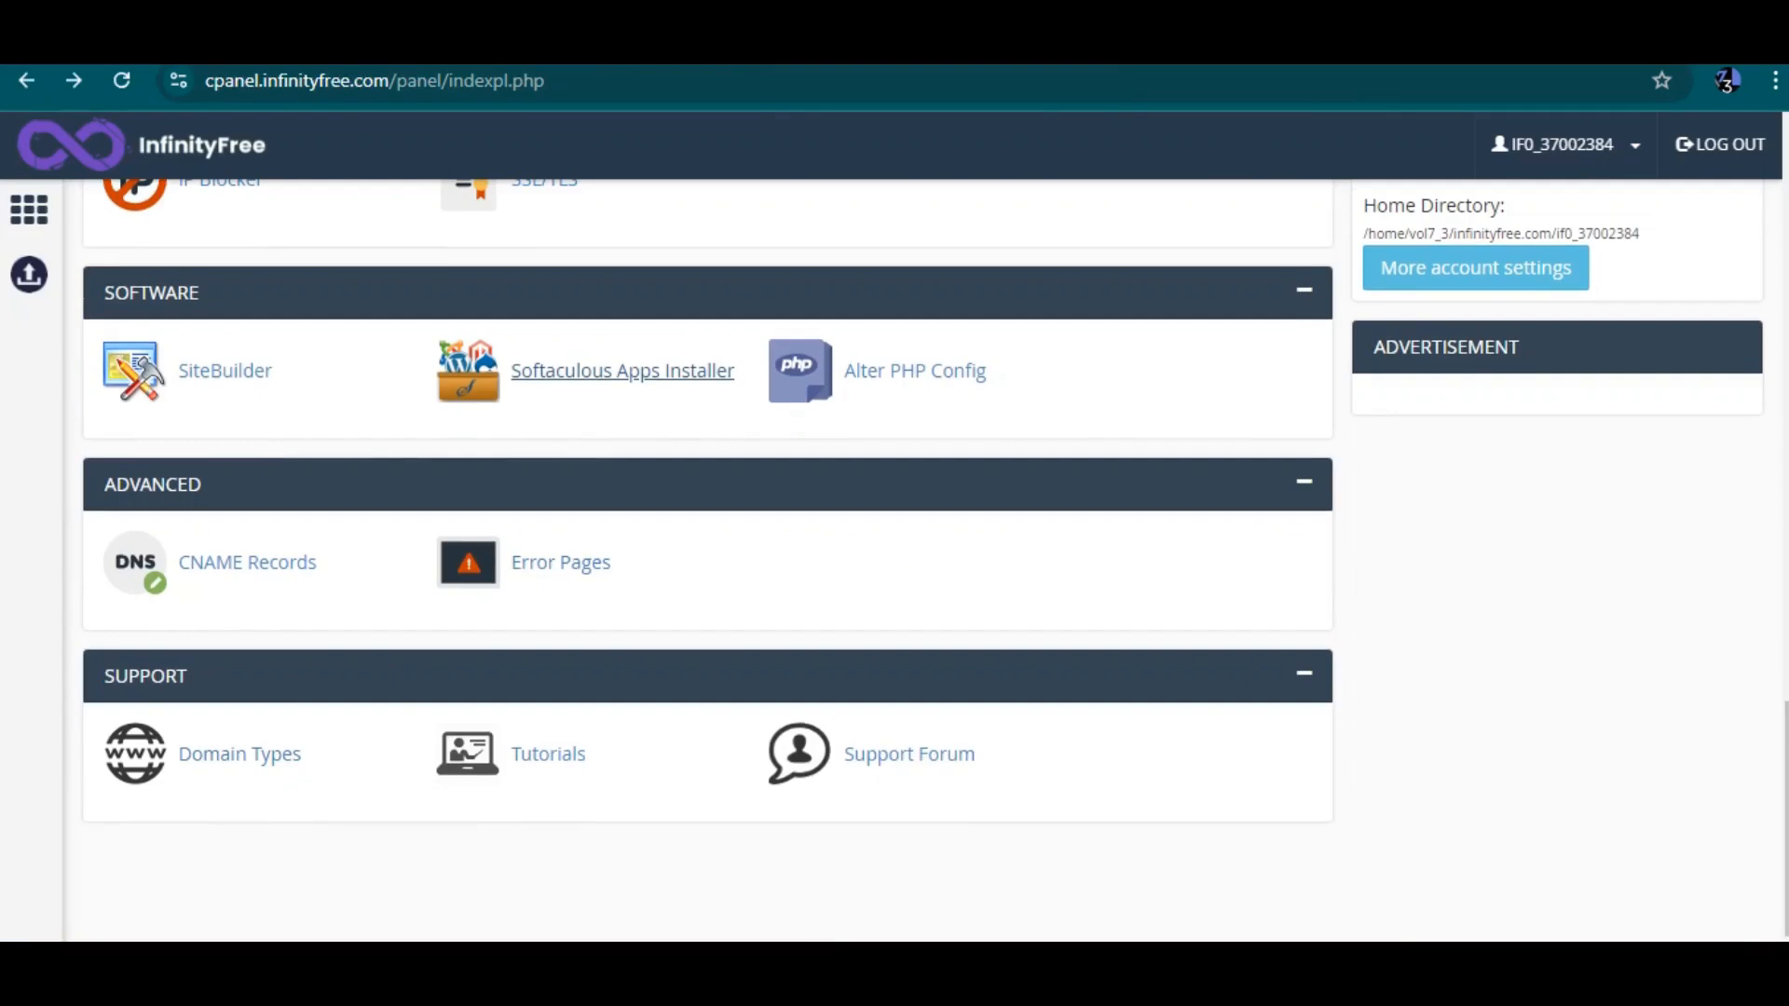
scroll(622, 909, up, 6)
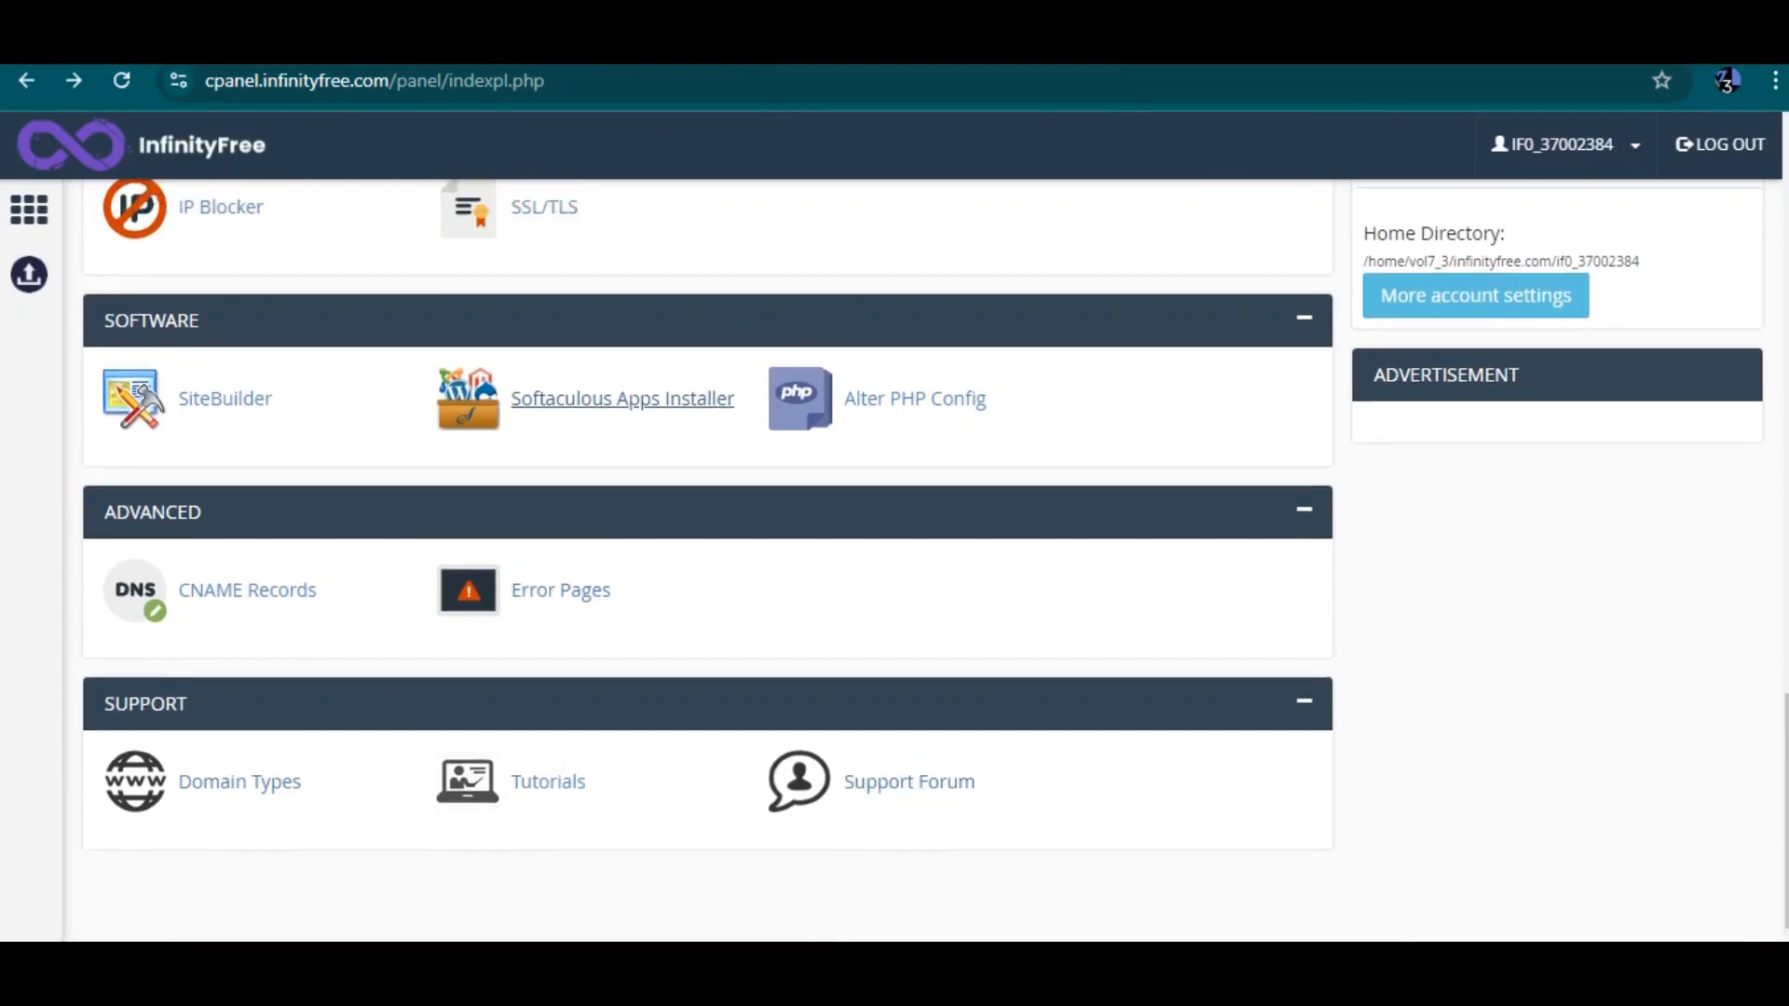
scroll(597, 754, down, 1)
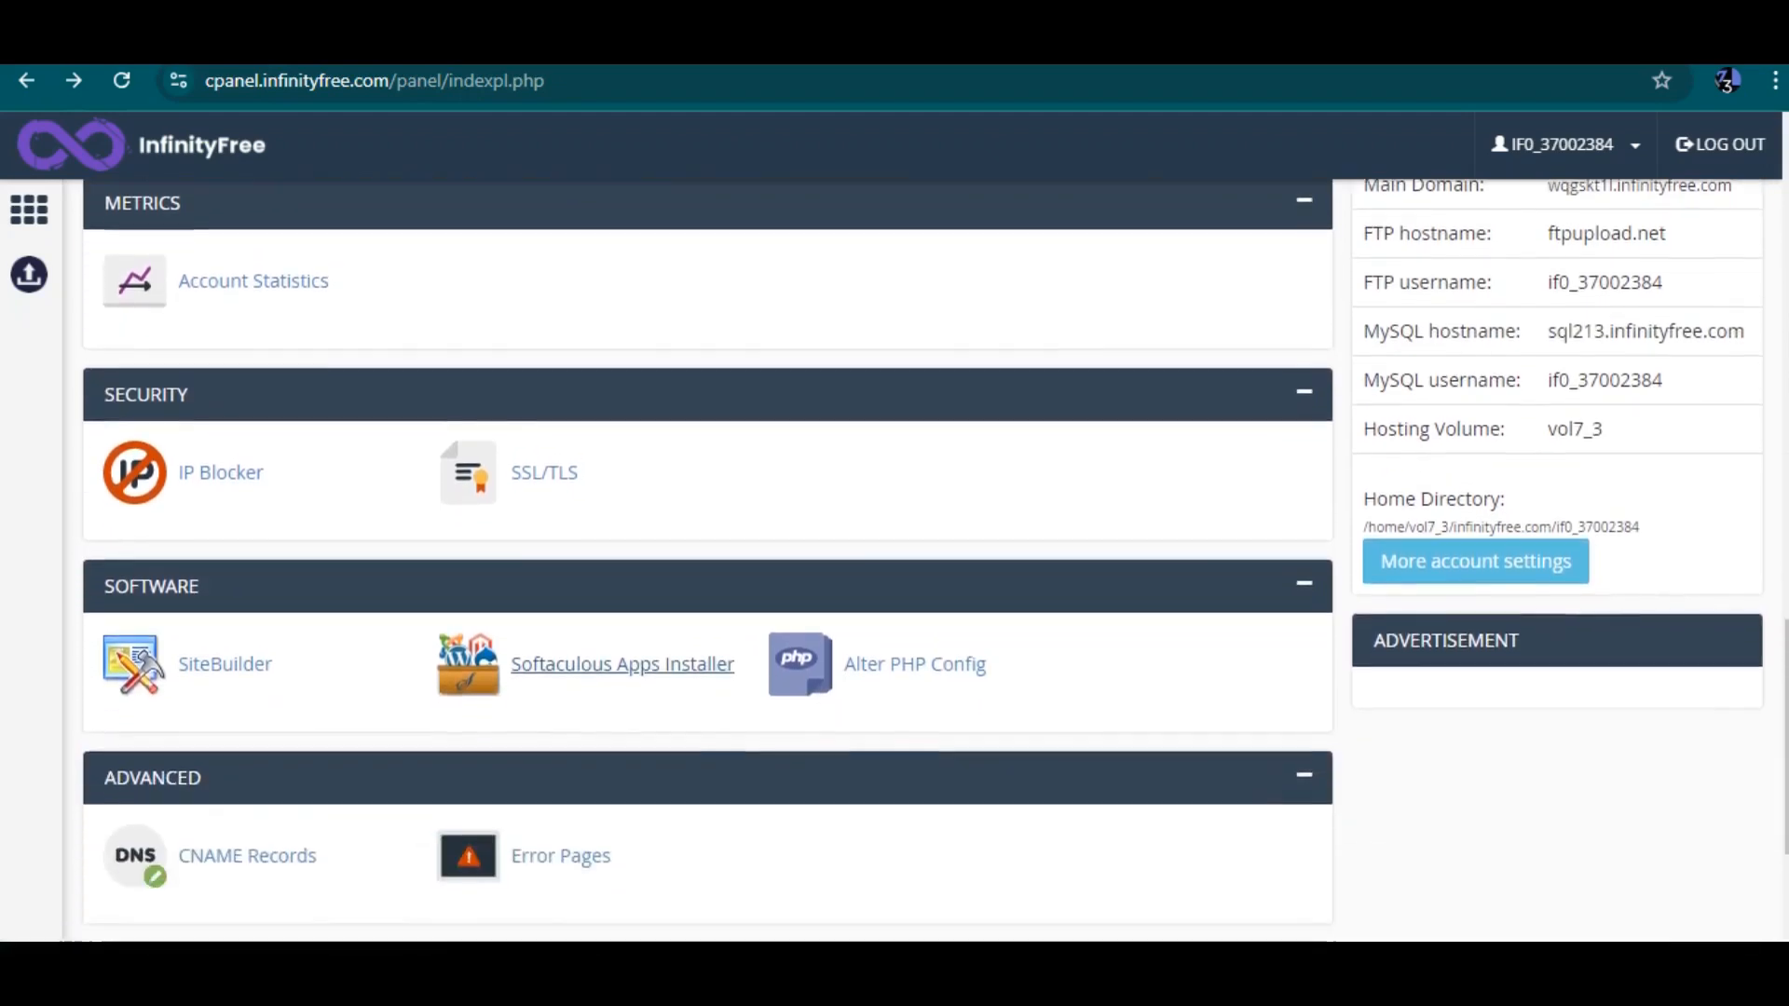
scroll(559, 760, up, 3)
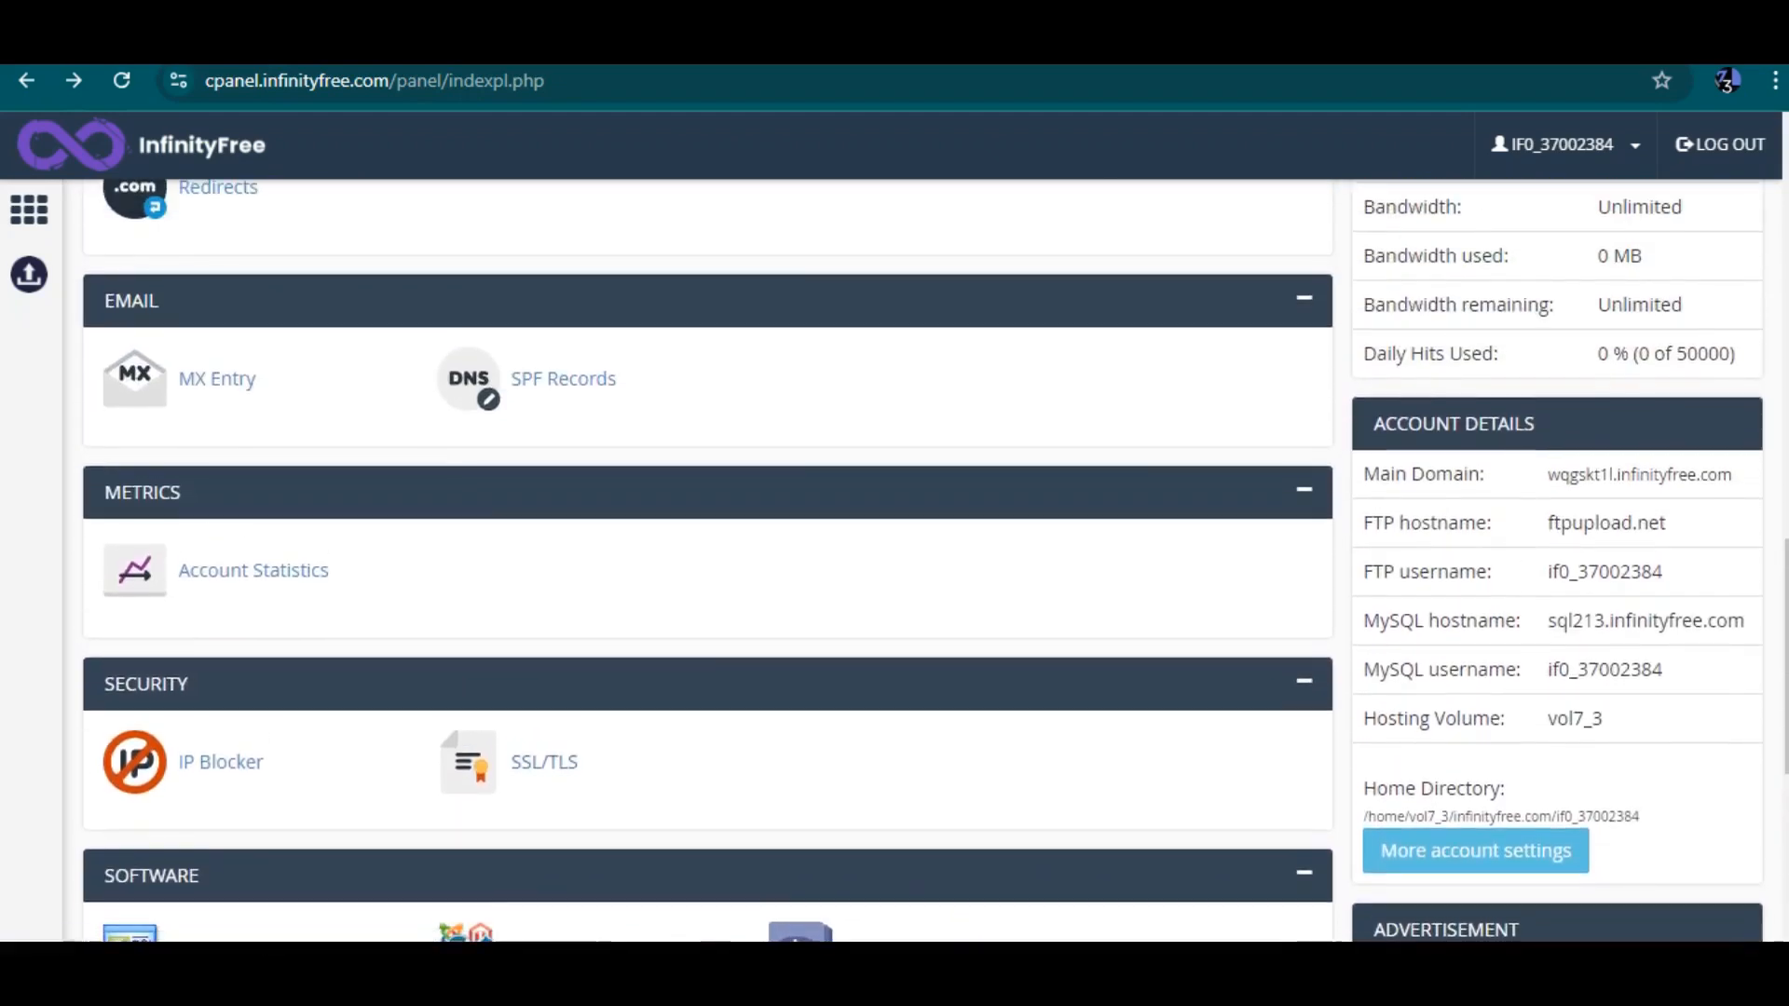
scroll(545, 762, up, 6)
scroll(708, 559, up, 5)
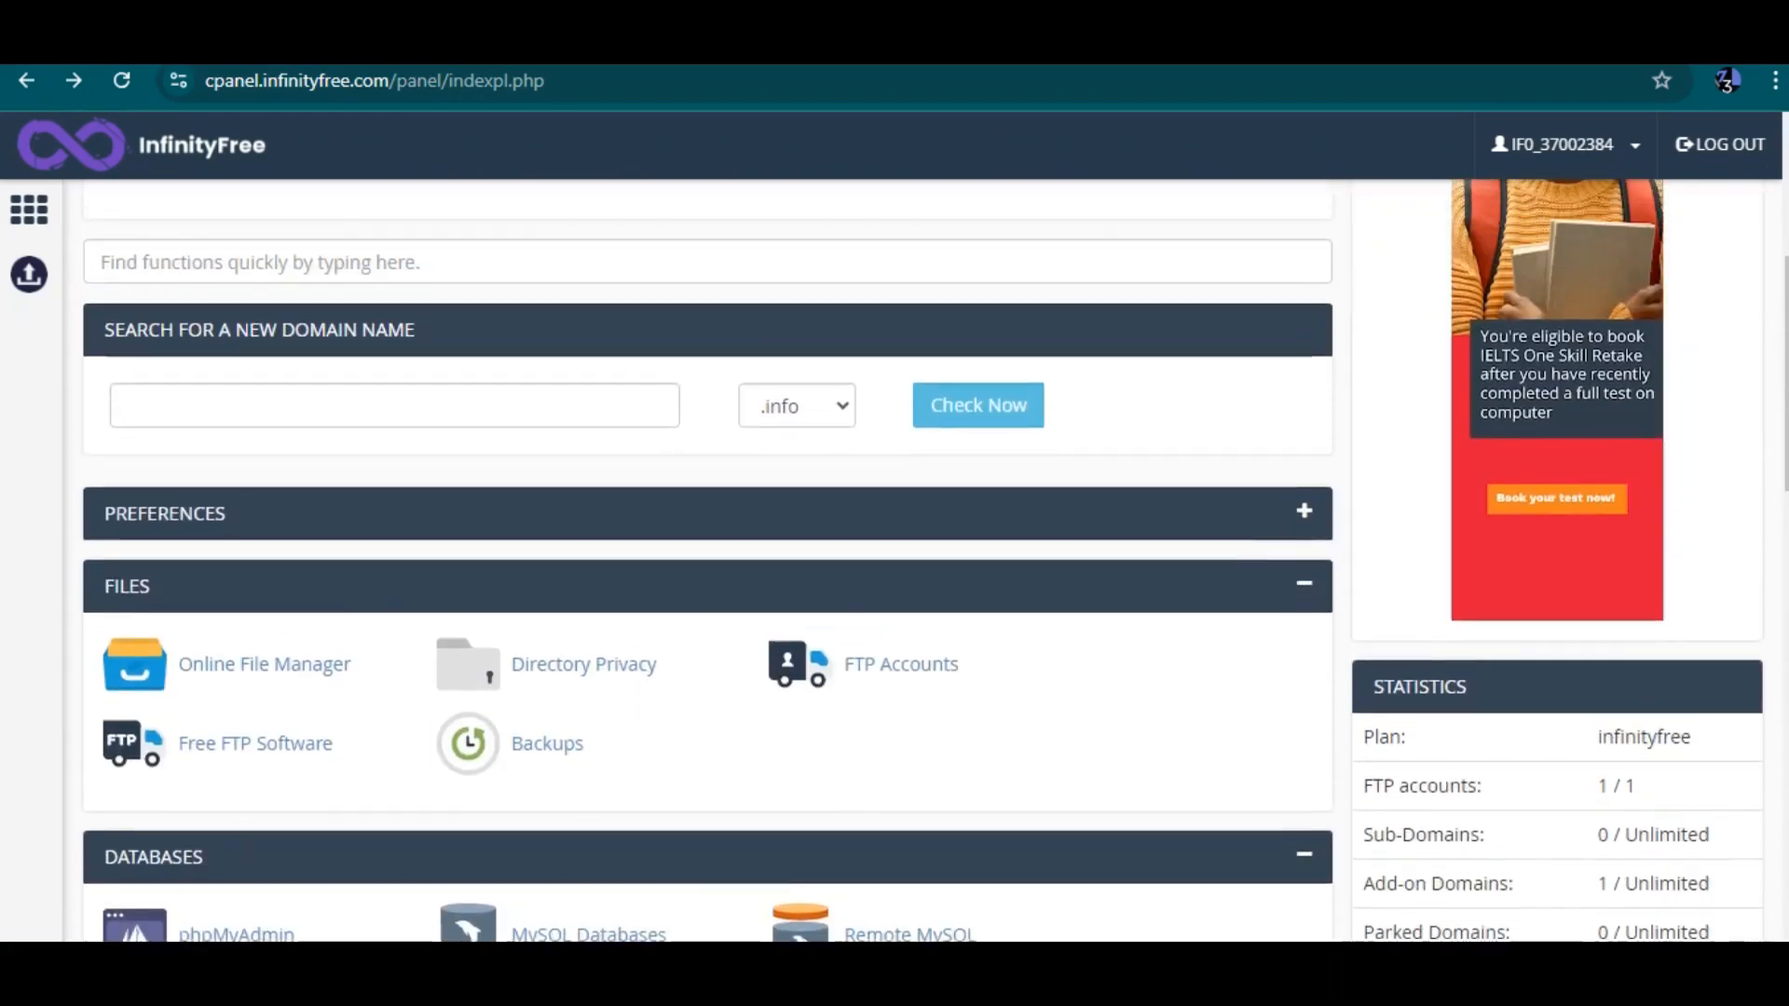
scroll(708, 559, down, 2)
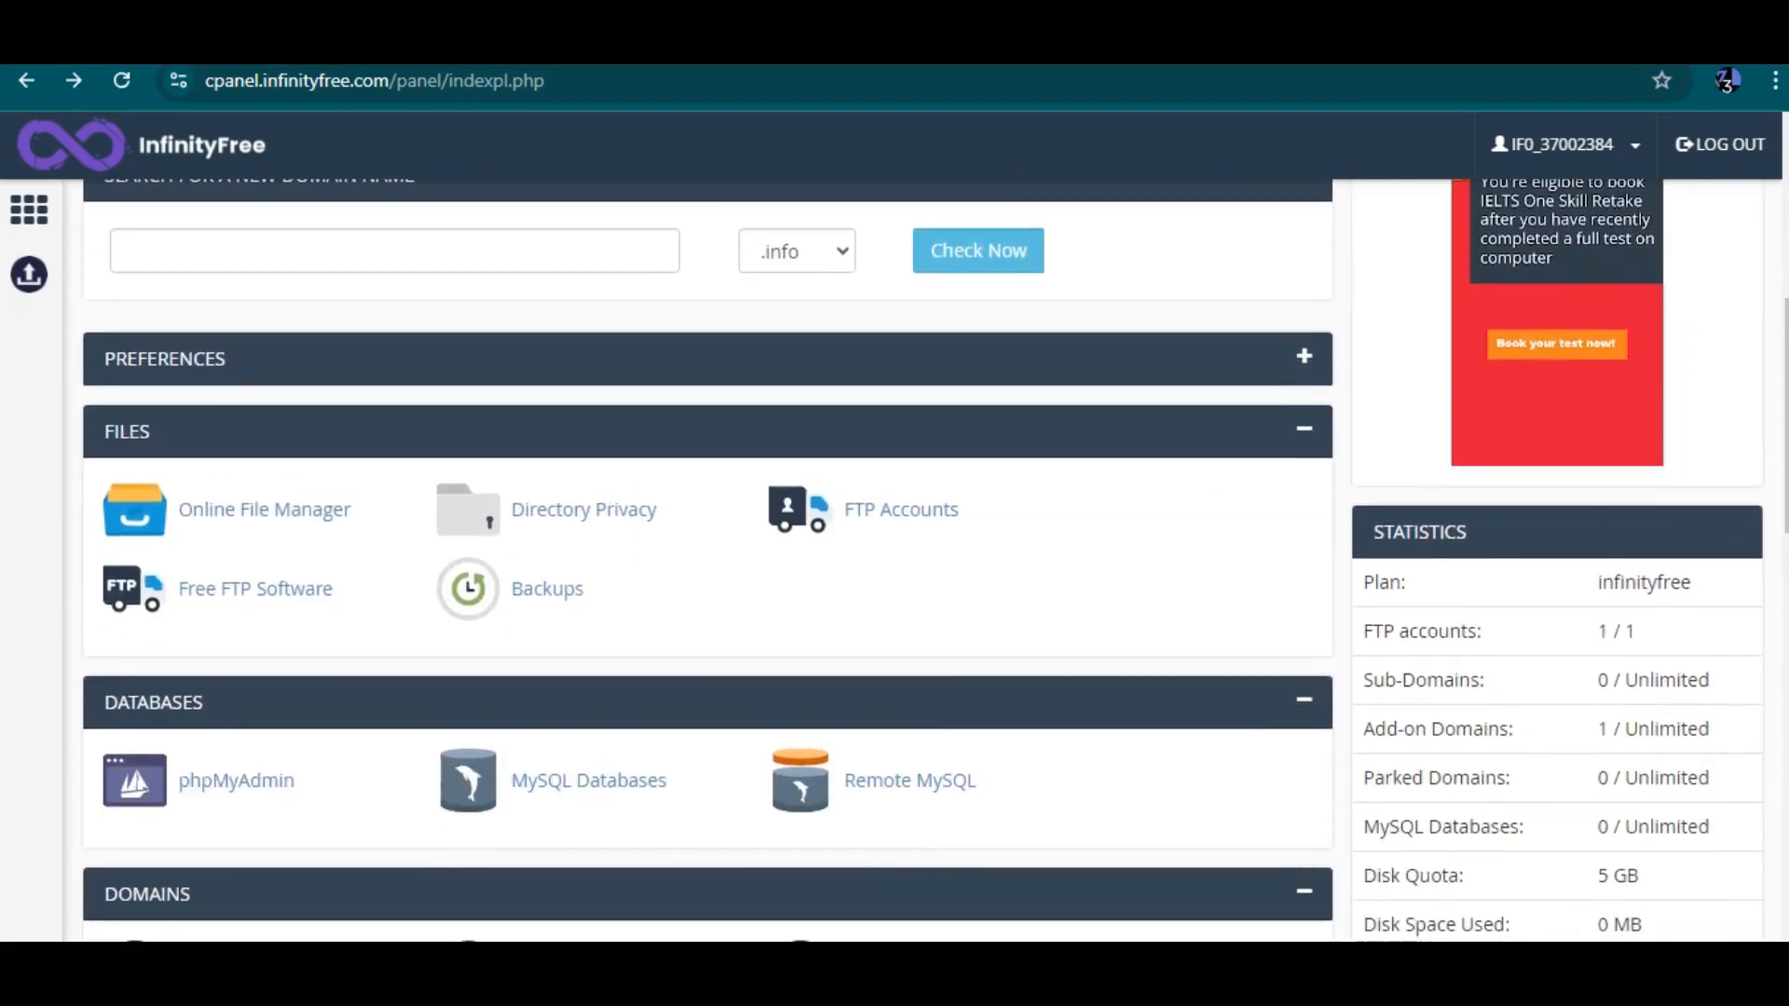
Highlight the Plan, FTP accounts, Add-on Domains, Parked Domains and MySQL Databases entries in the Statistics panel
drag(1641, 583, 1681, 584)
scroll(1681, 584, down, 1)
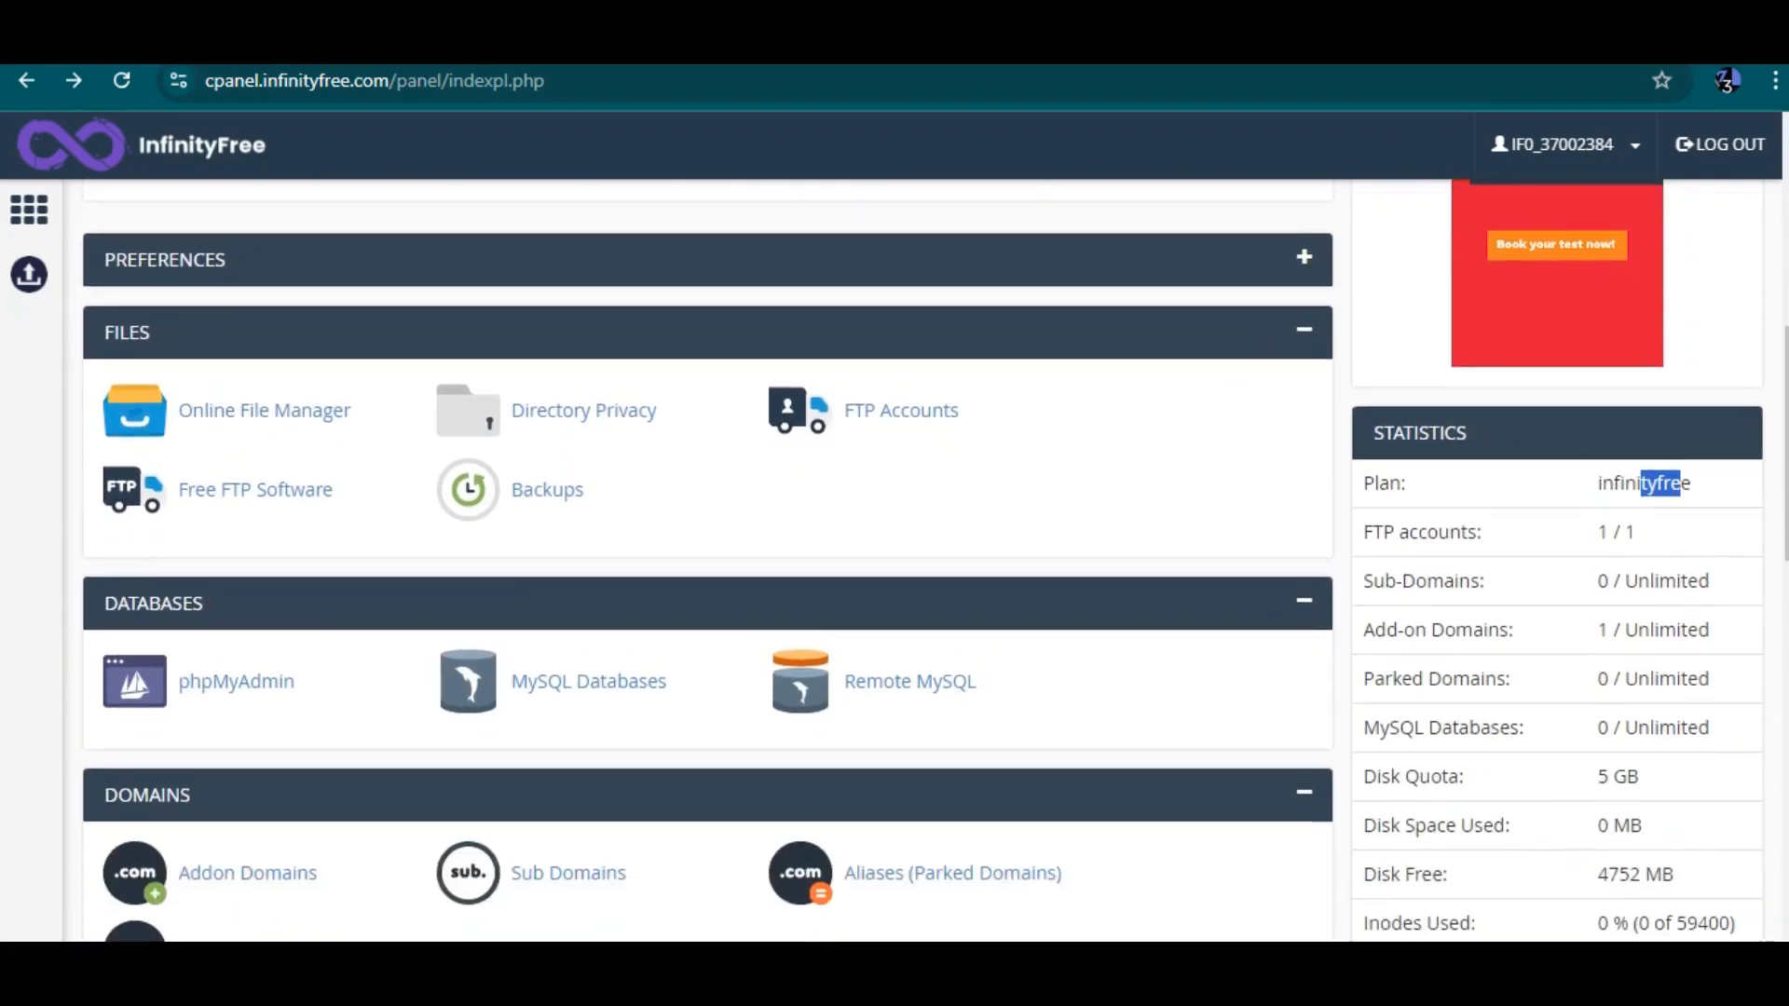
drag(1598, 532, 1636, 532)
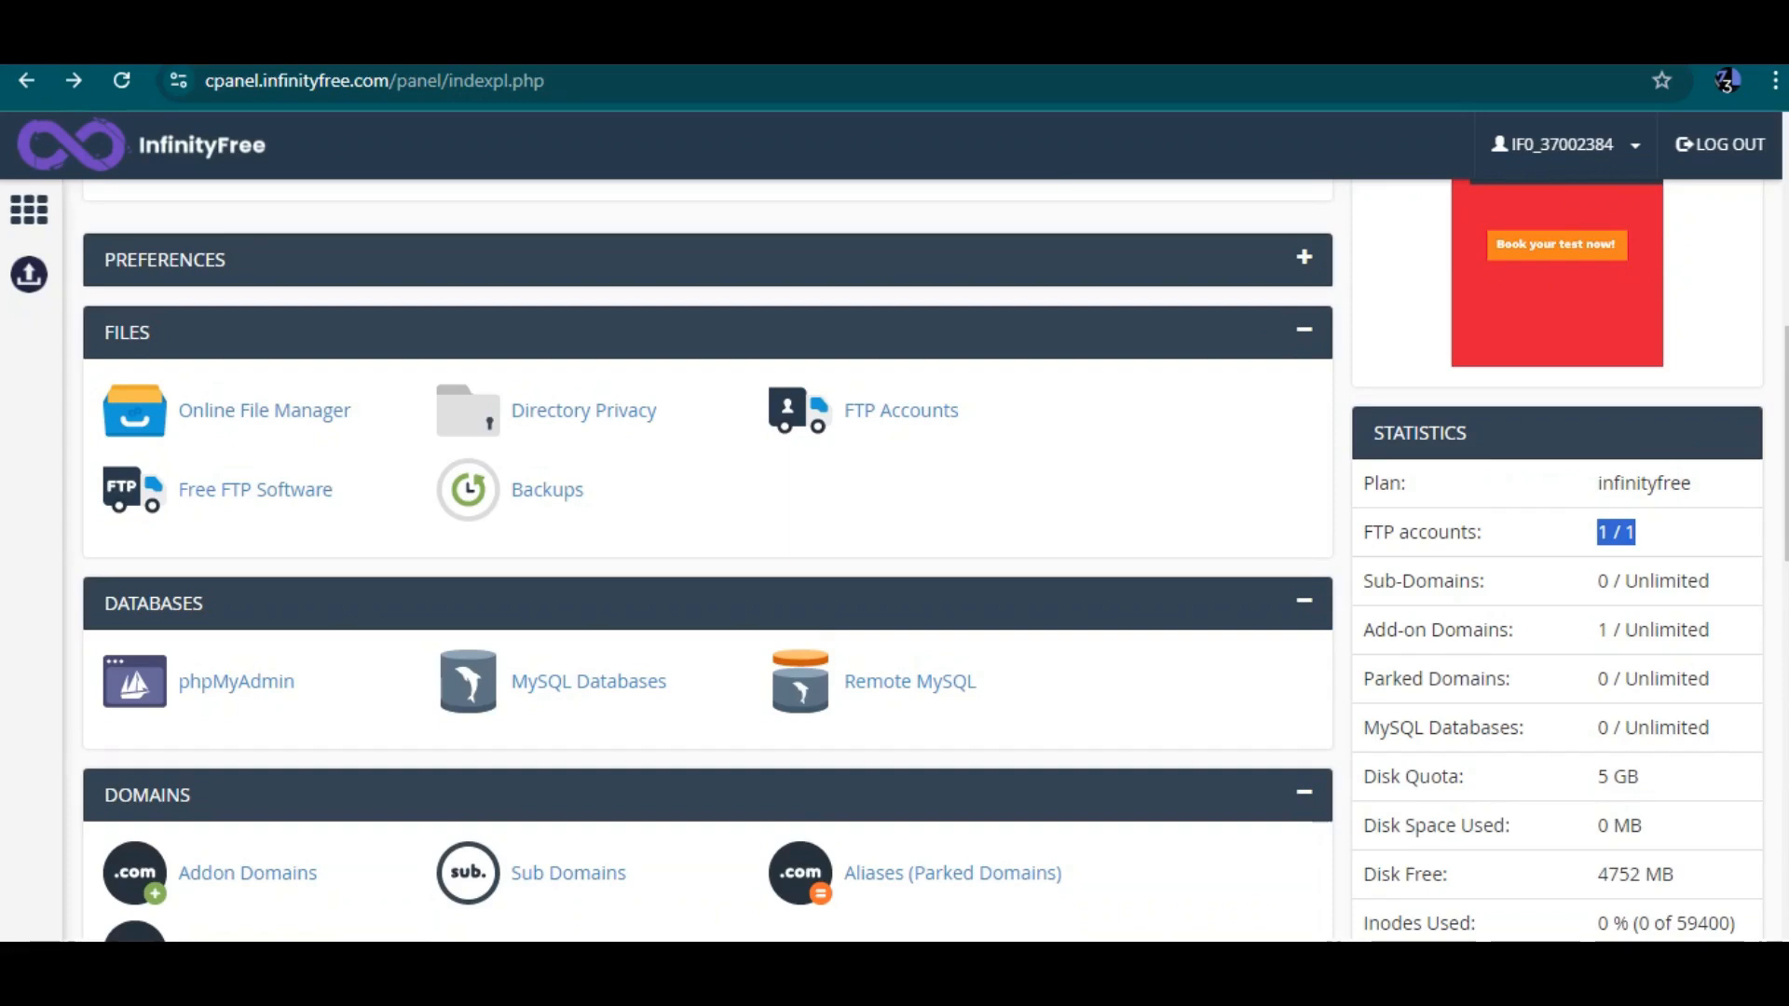
drag(1386, 630, 1514, 629)
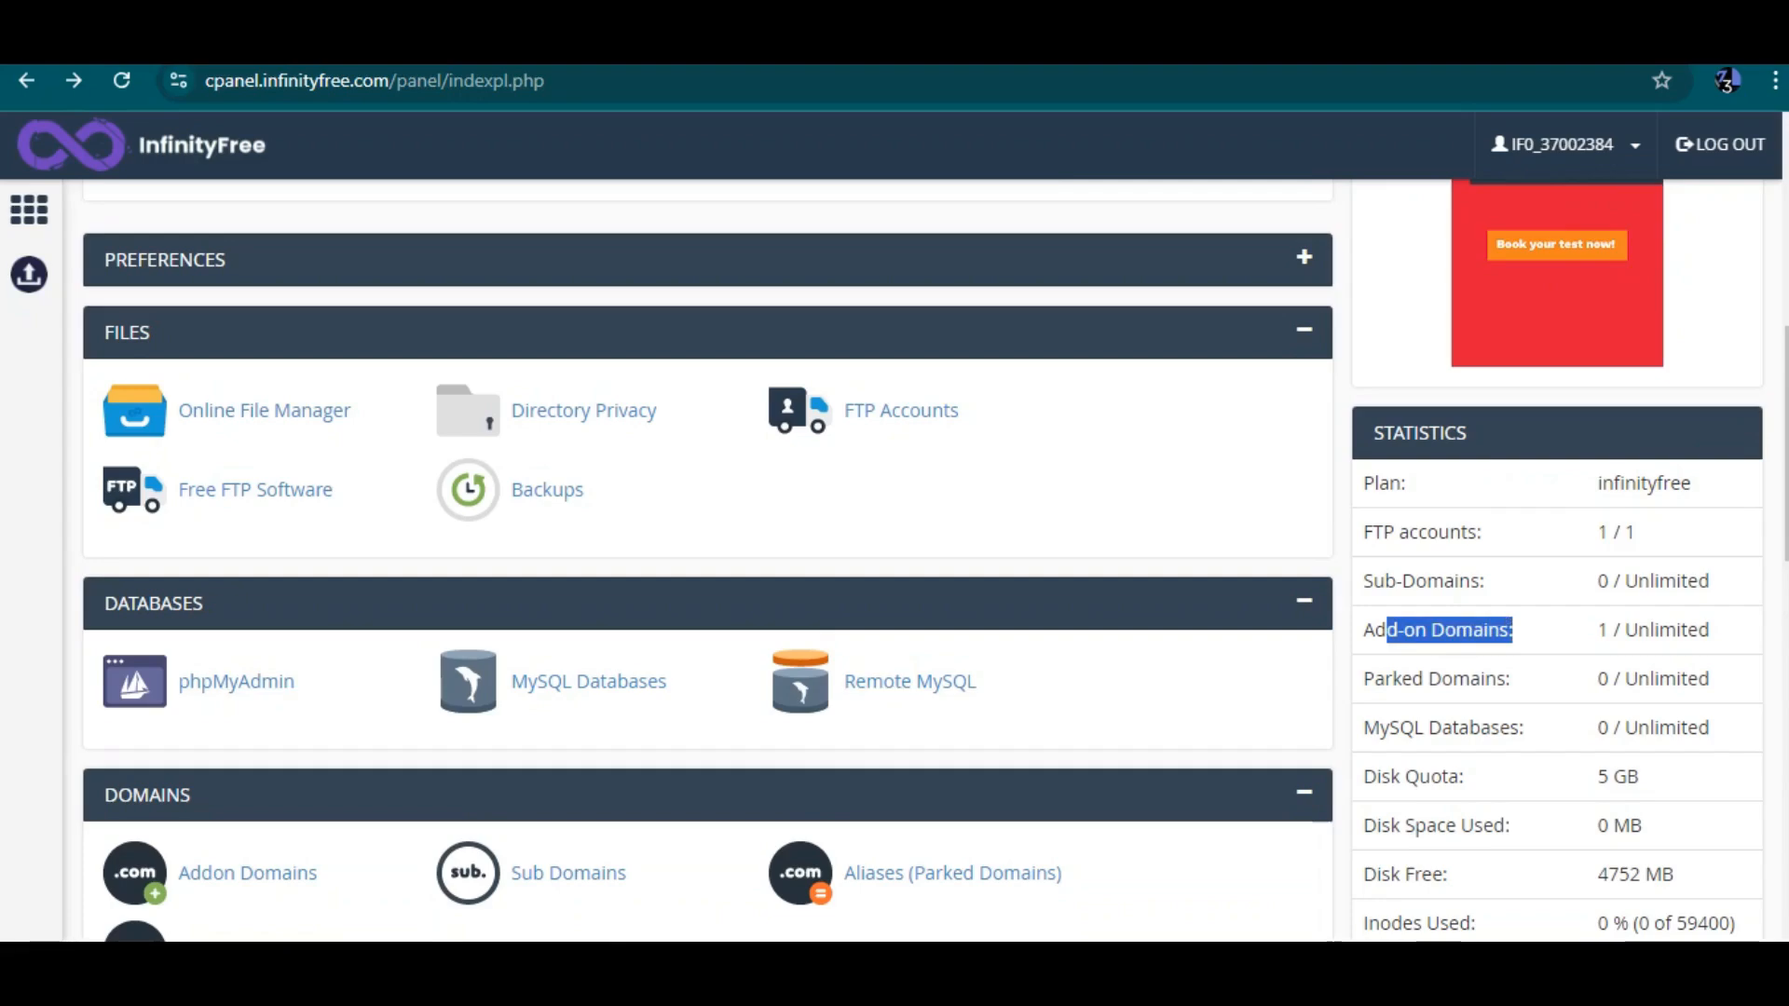
scroll(923, 559, down, 1)
drag(1412, 580, 1510, 580)
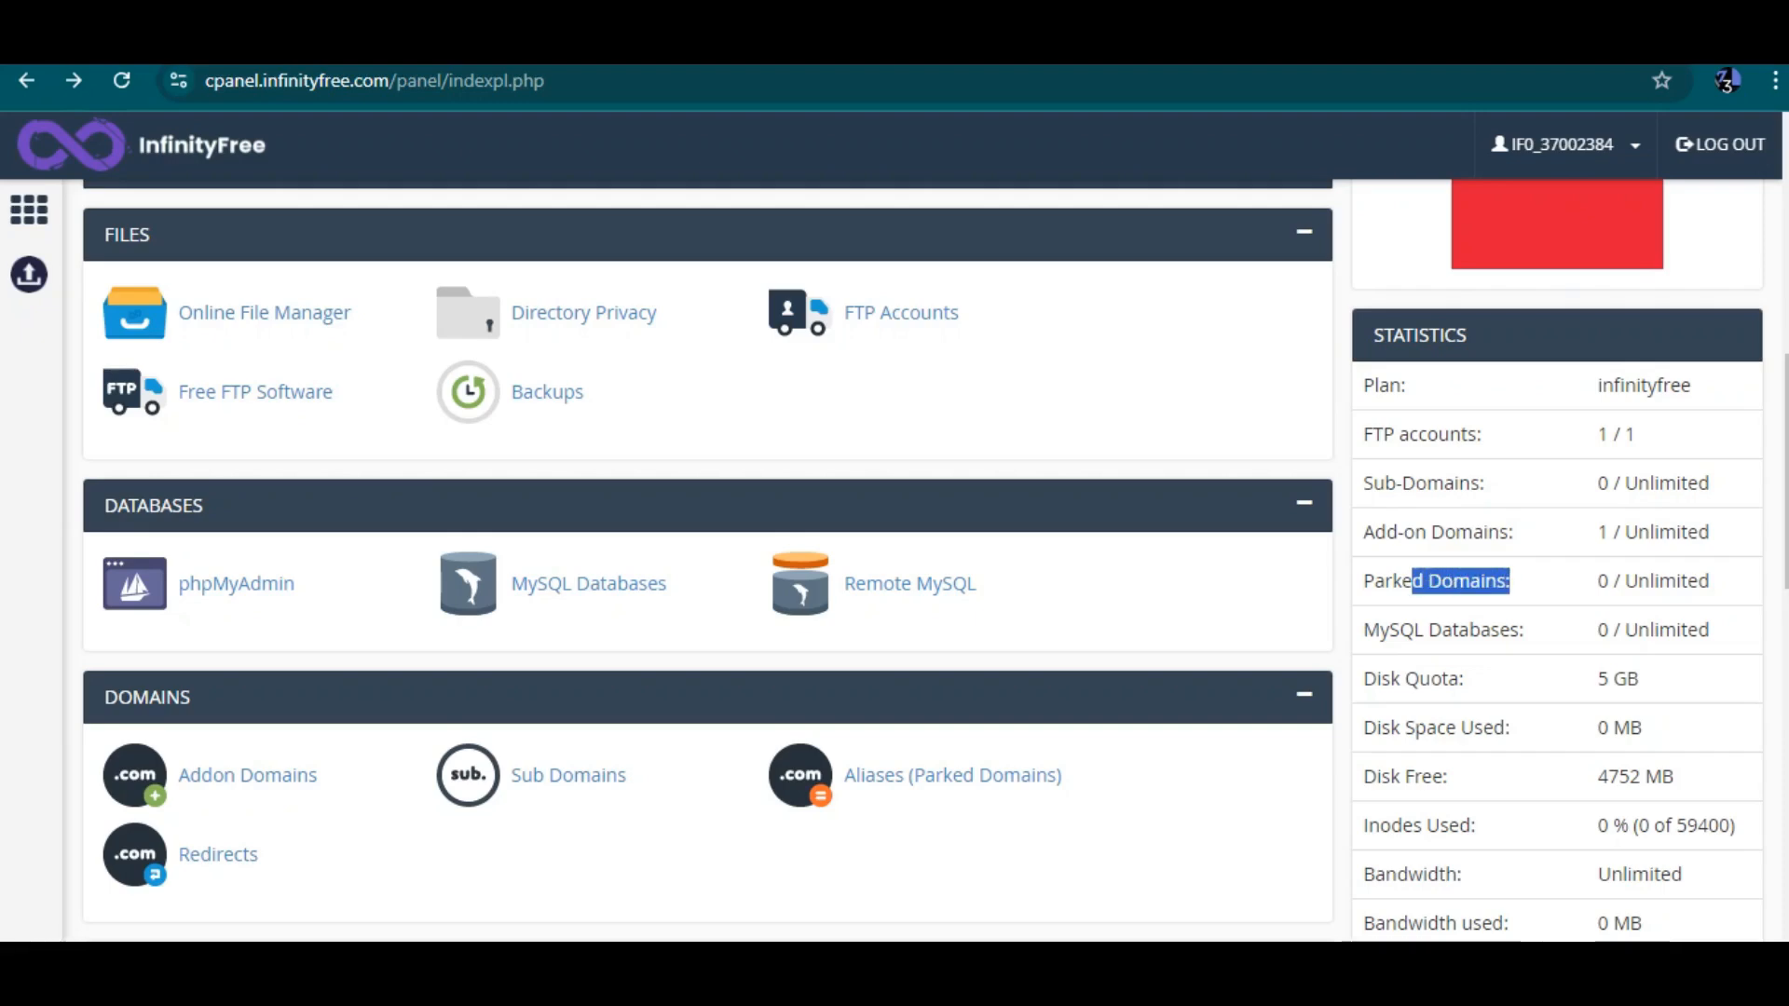
drag(1363, 630, 1522, 630)
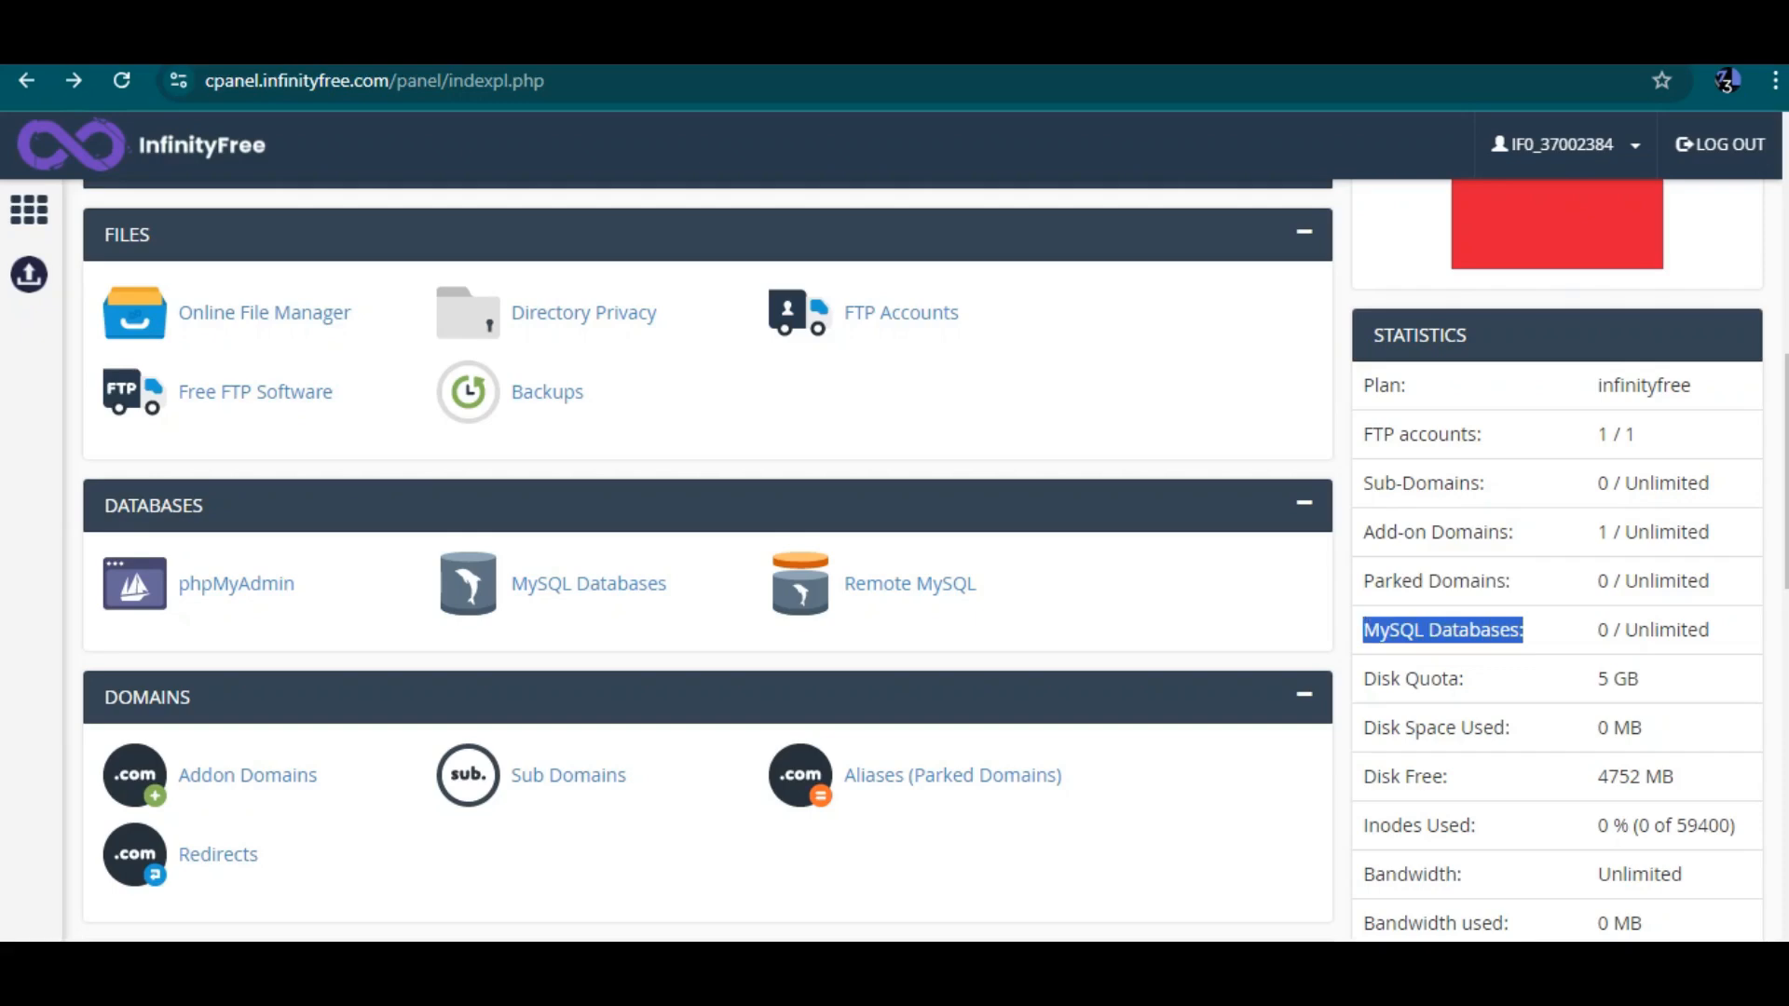
scroll(910, 583, down, 3)
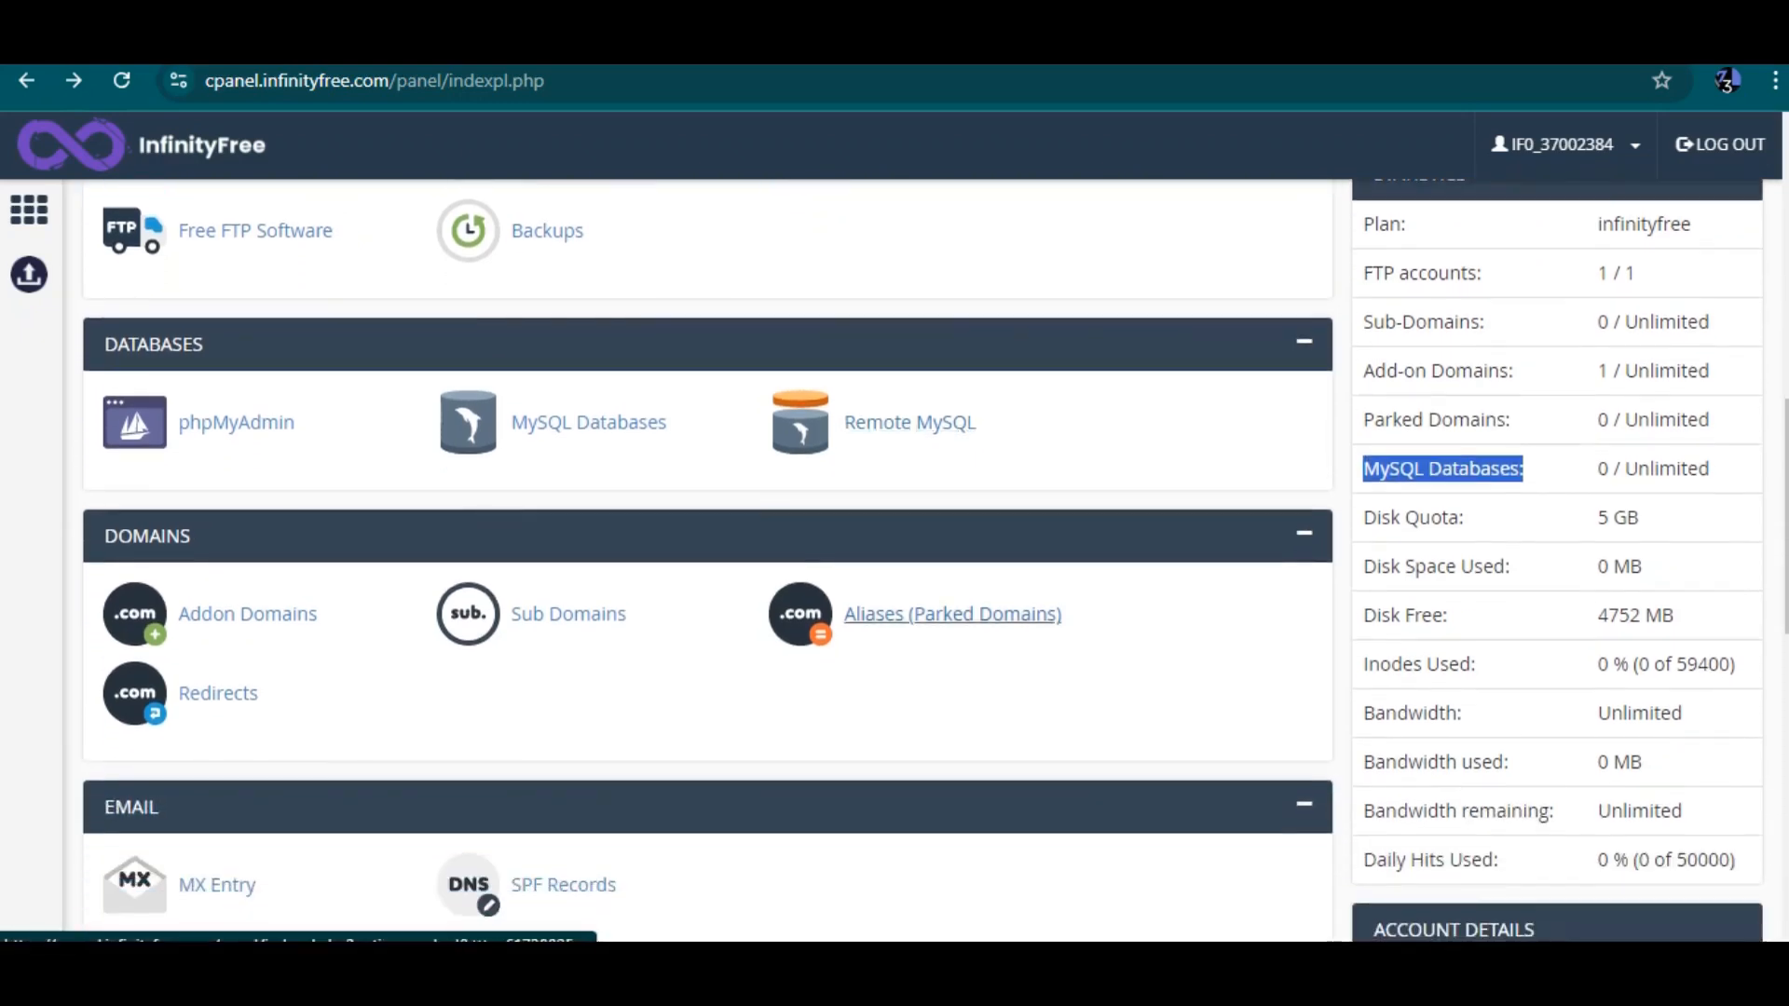
scroll(708, 559, down, 6)
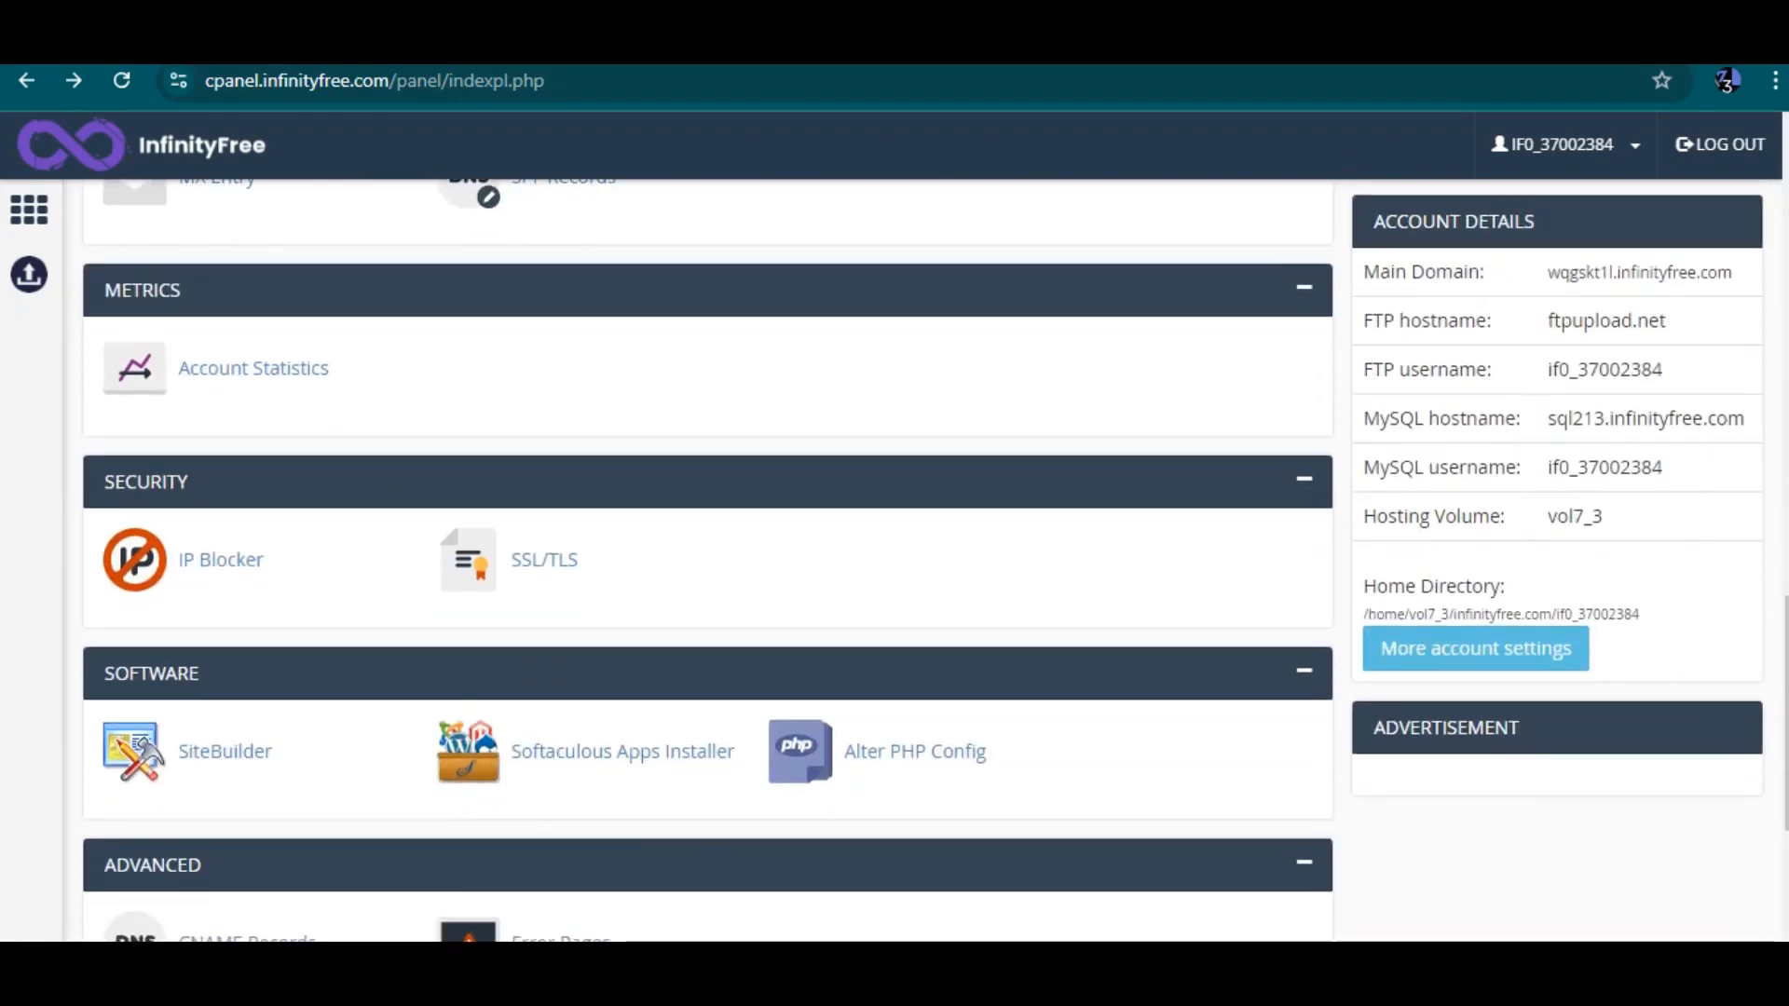
scroll(909, 559, up, 9)
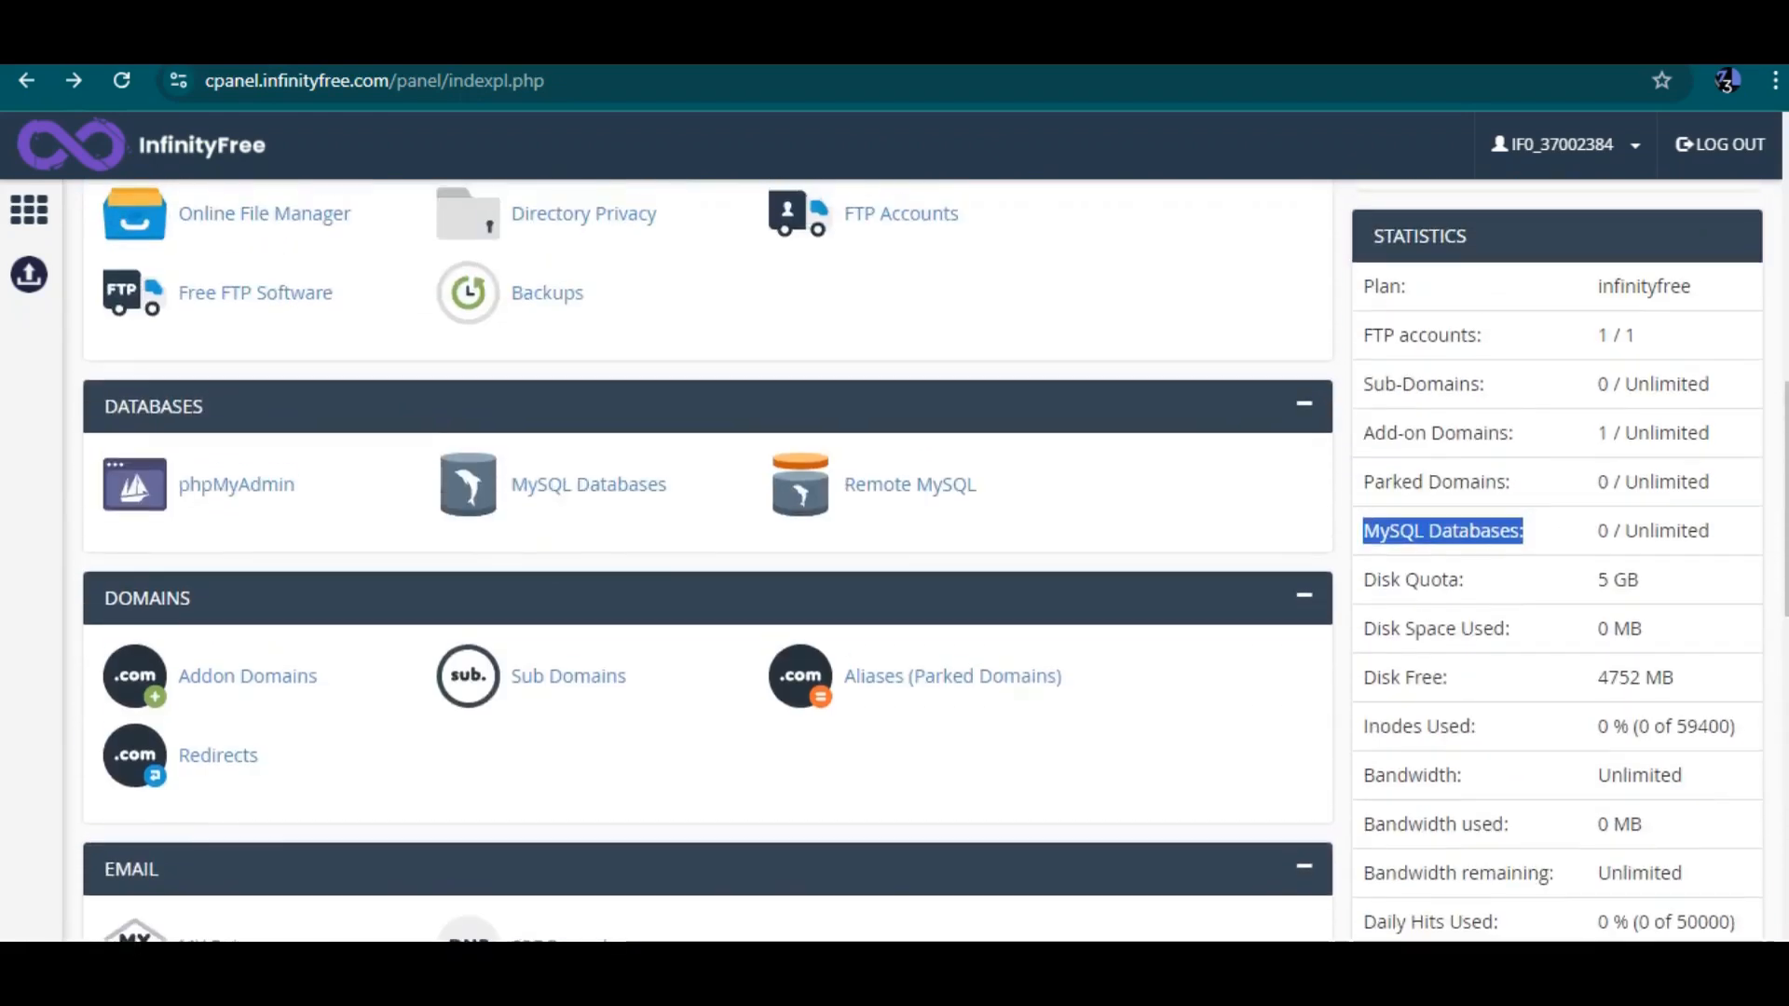
Open MySQL Databases in a new tab, view its page, and go back to the control panel tab
right_click(590, 481)
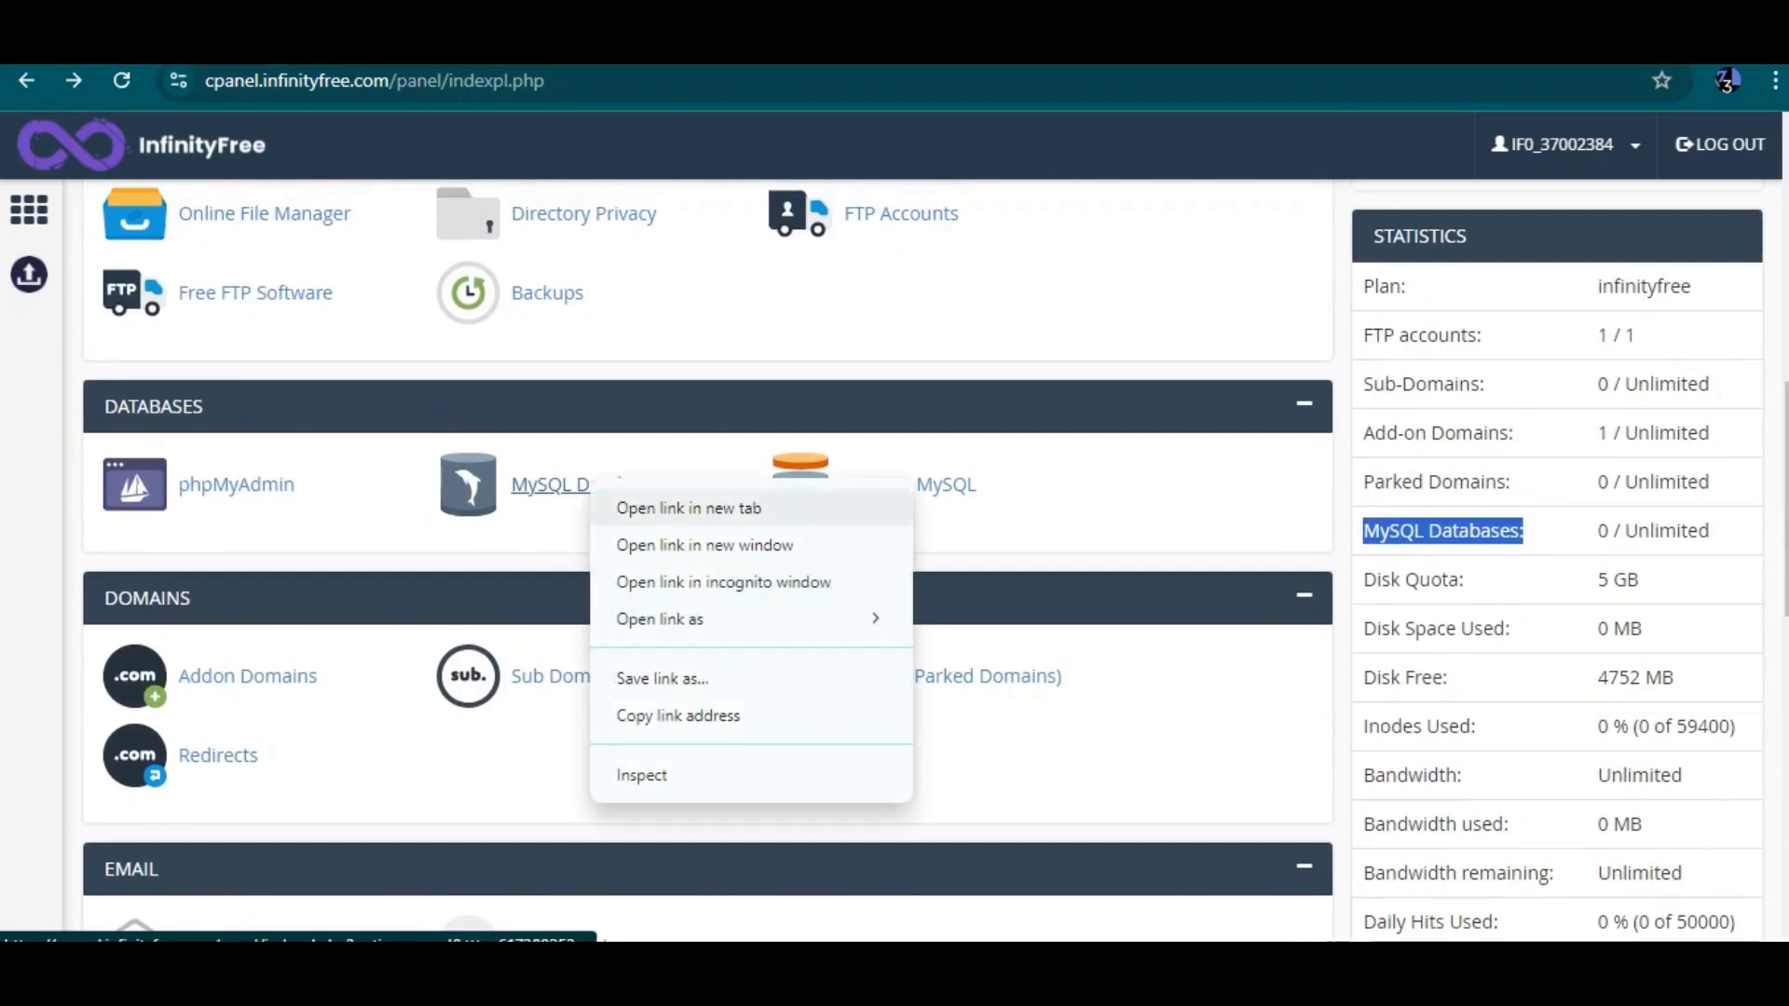
click(689, 508)
scroll(689, 508, up, 8)
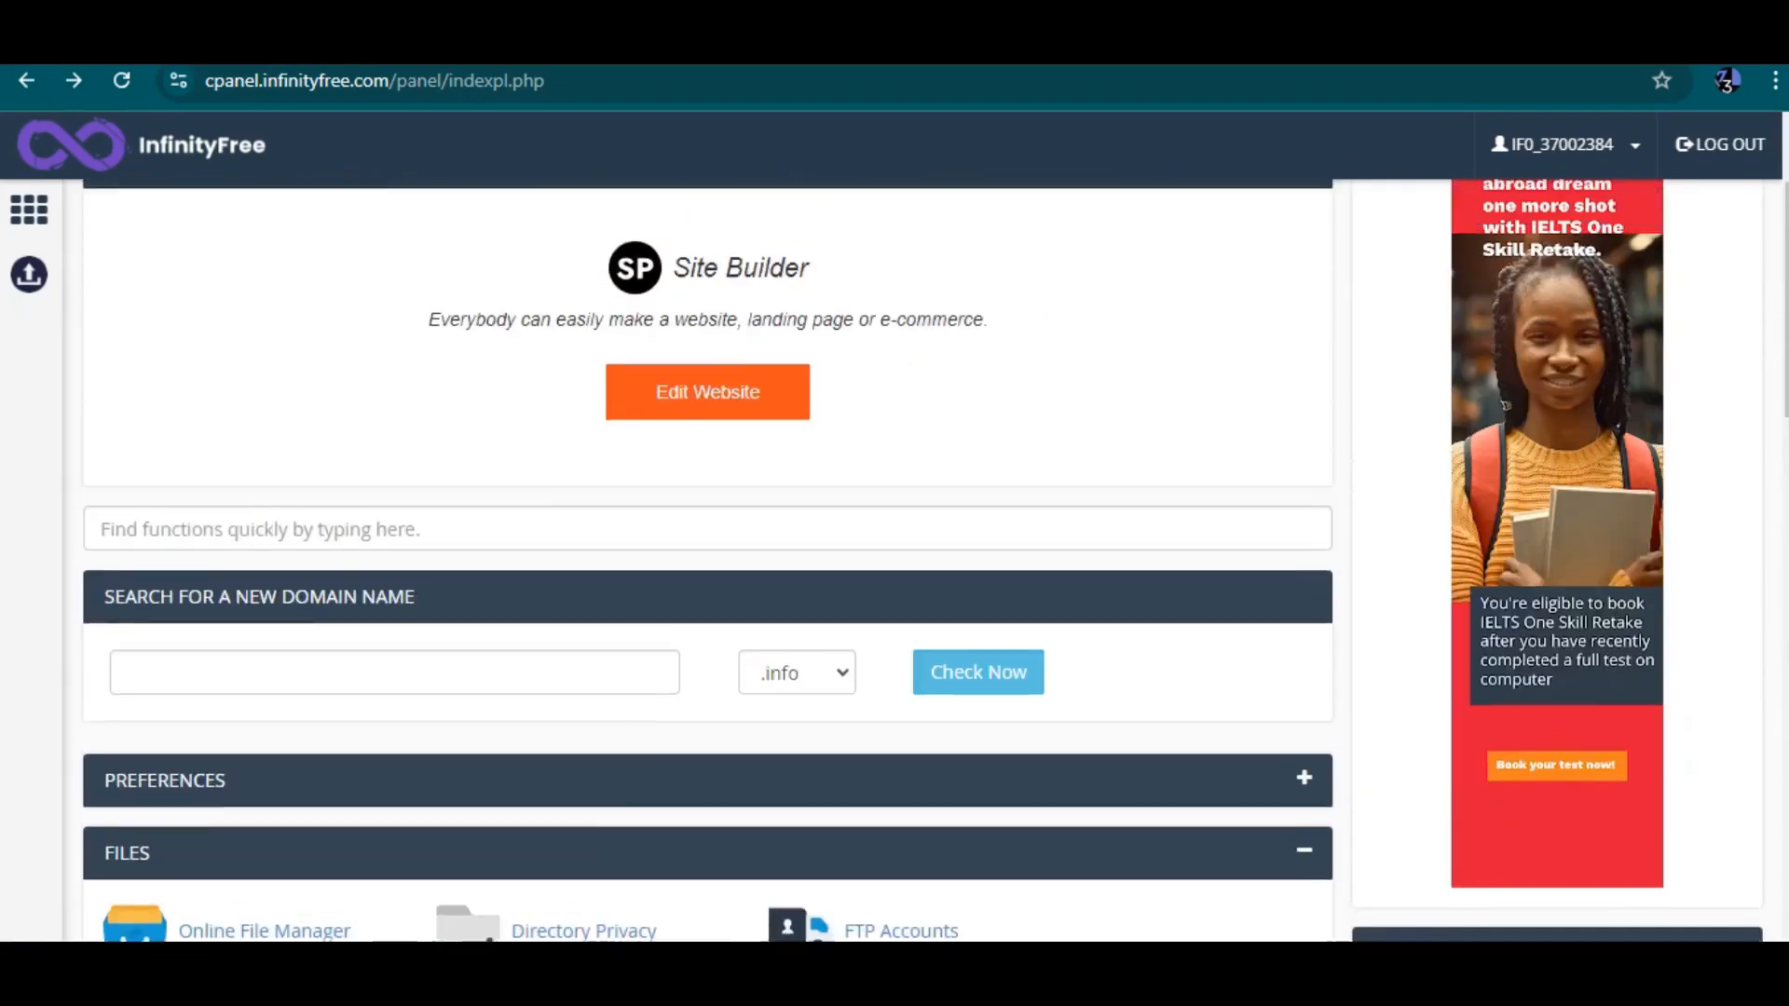
scroll(923, 559, down, 2)
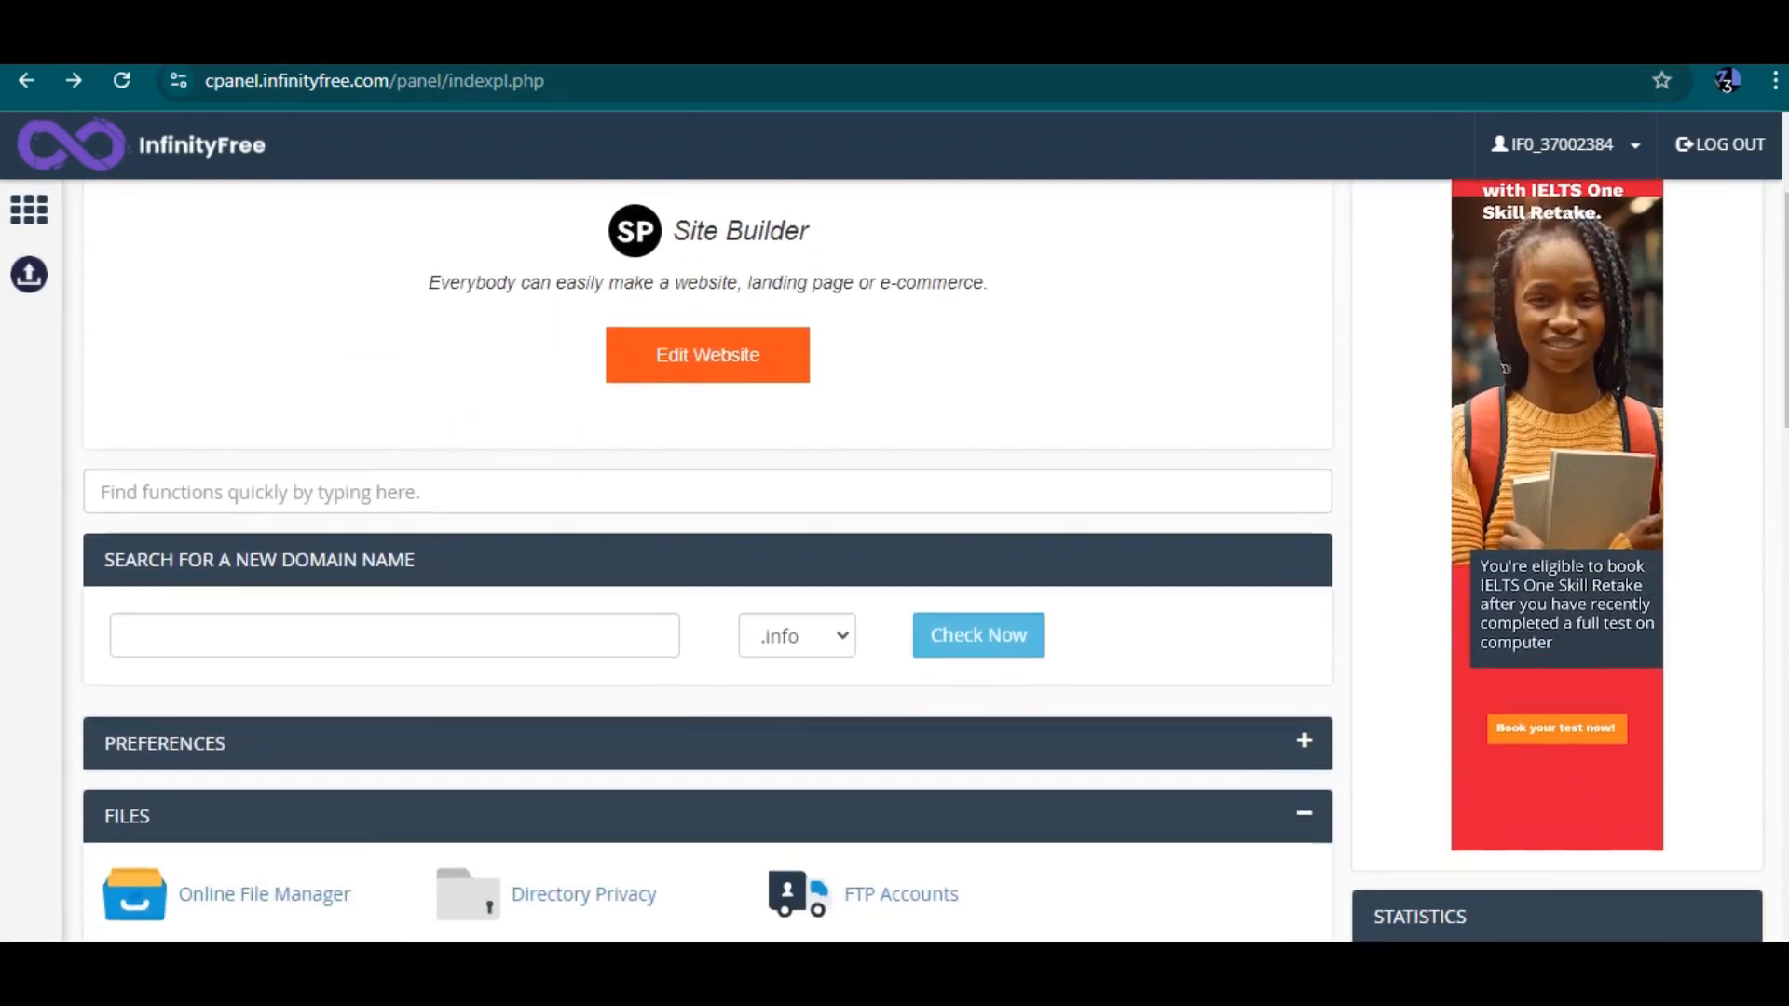
click(1351, 42)
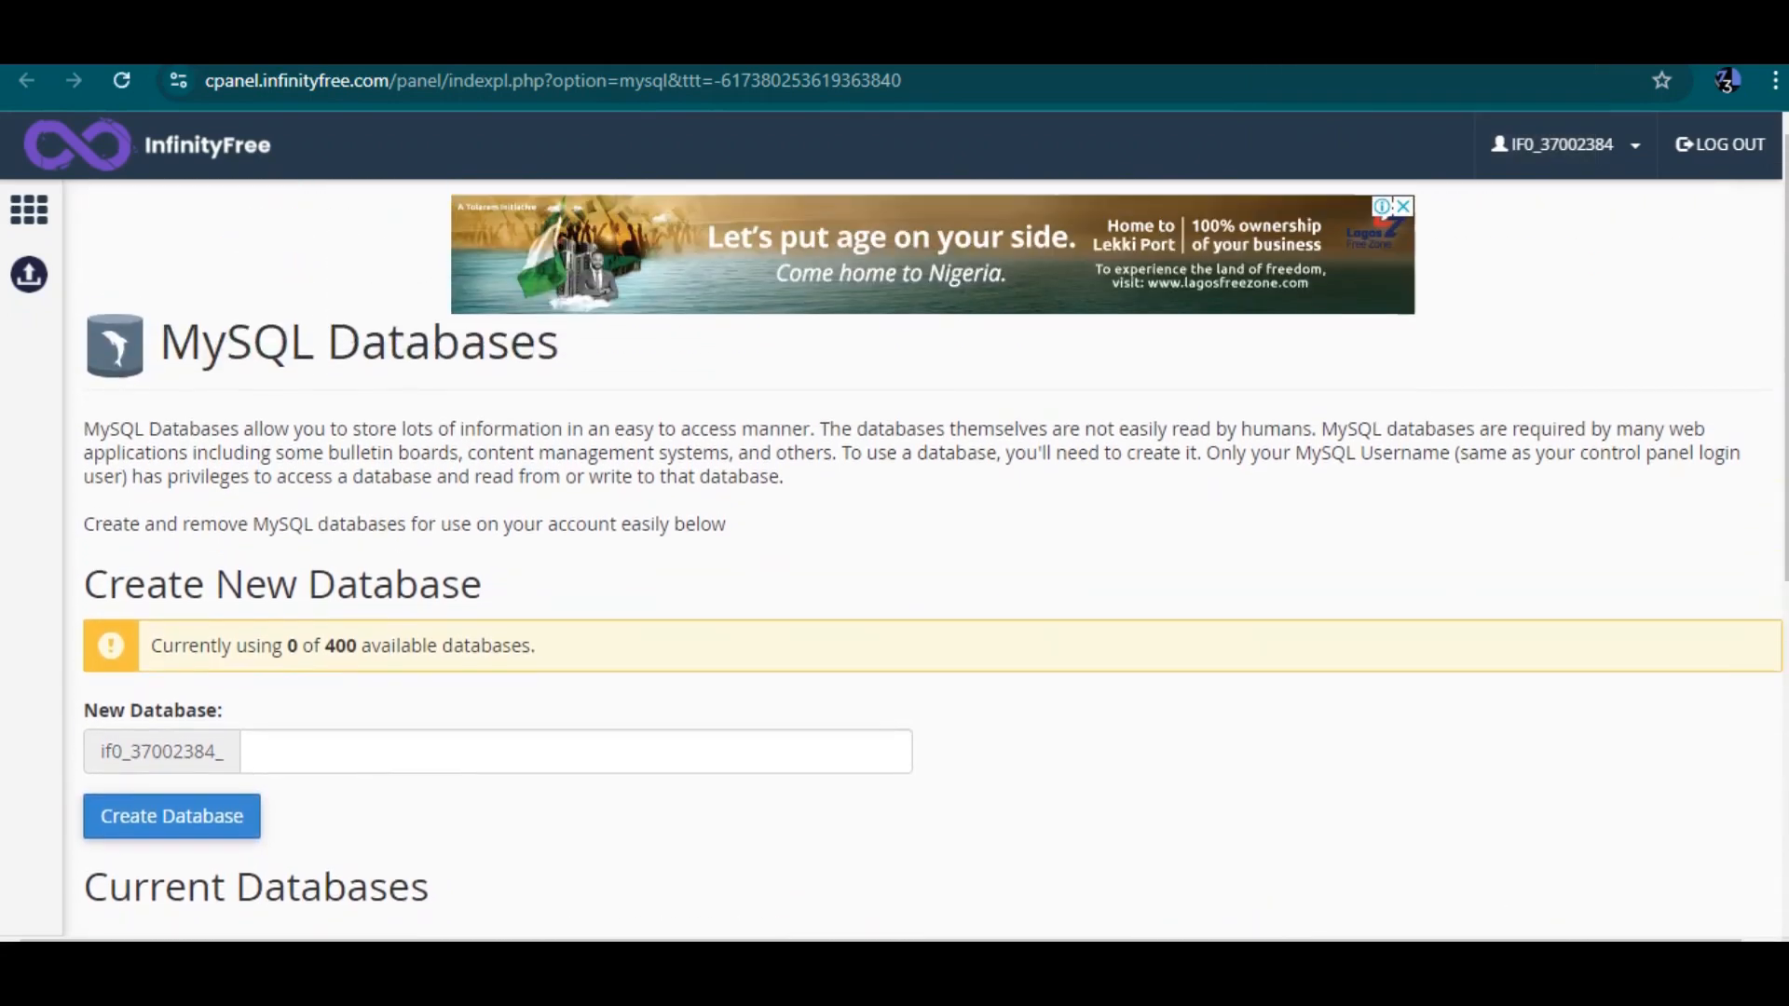
click(1128, 42)
Highlight the disk quota, disk space, inodes, bandwidth and main domain entries in the statistics and account details
scroll(922, 559, down, 6)
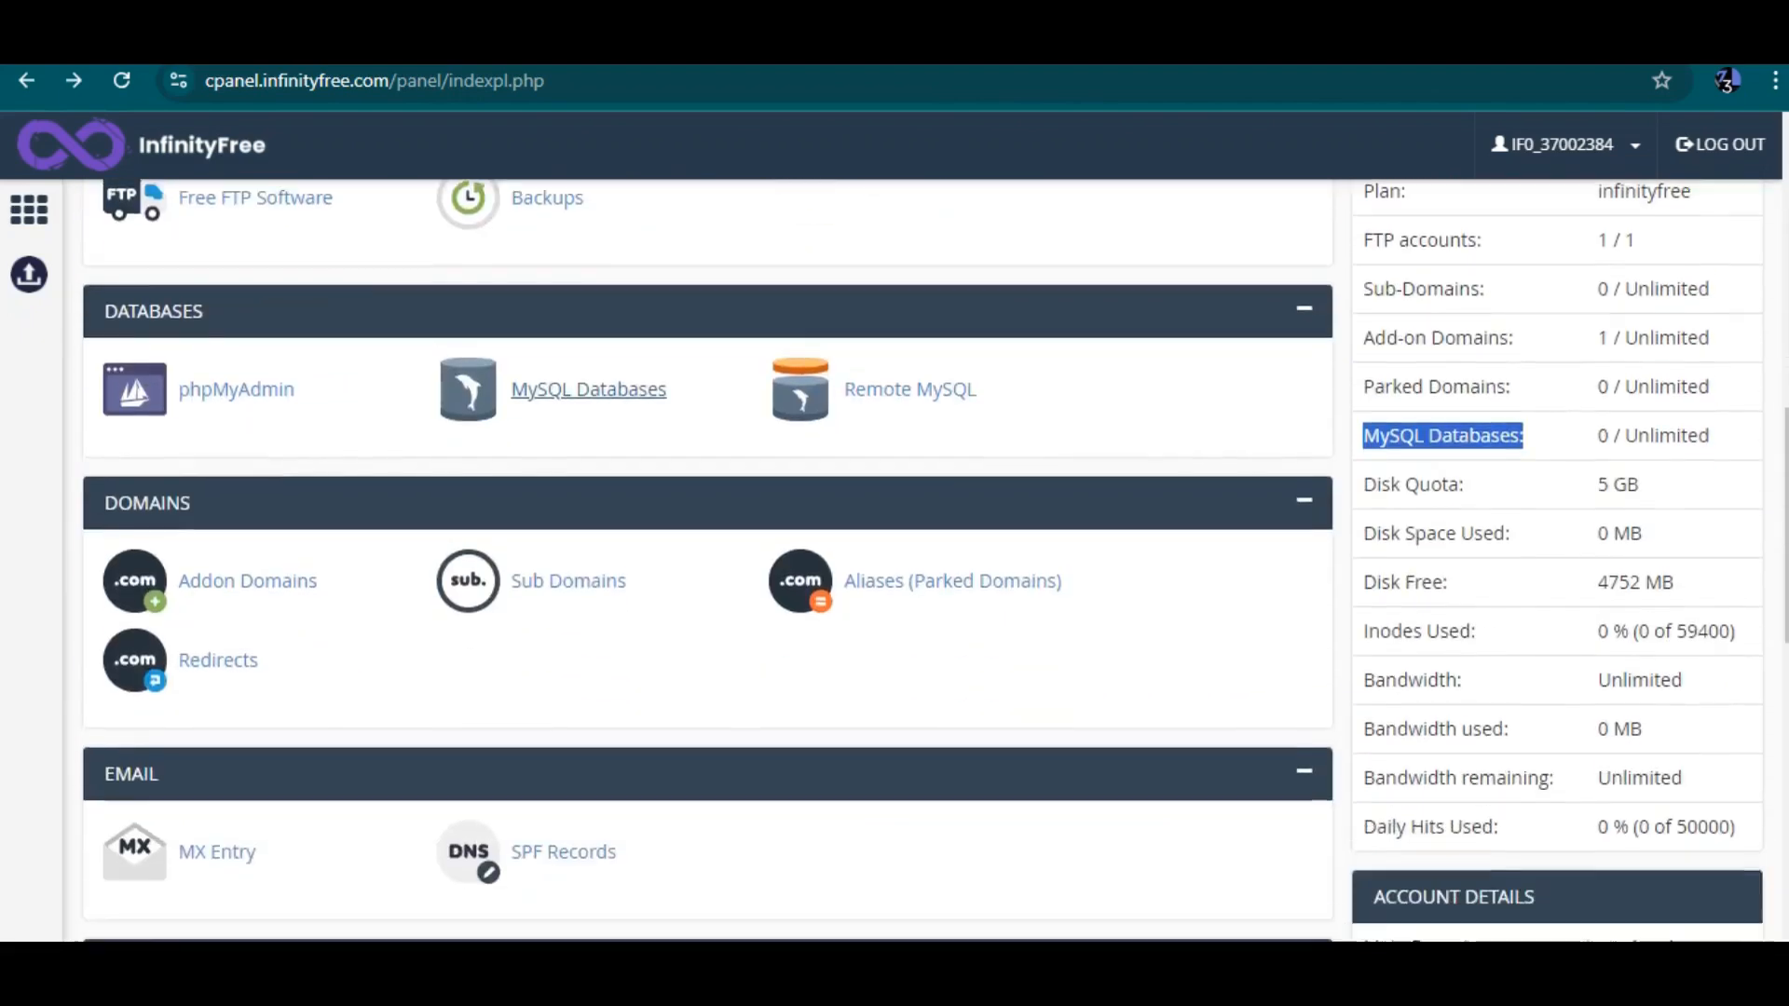
drag(1466, 408, 1363, 408)
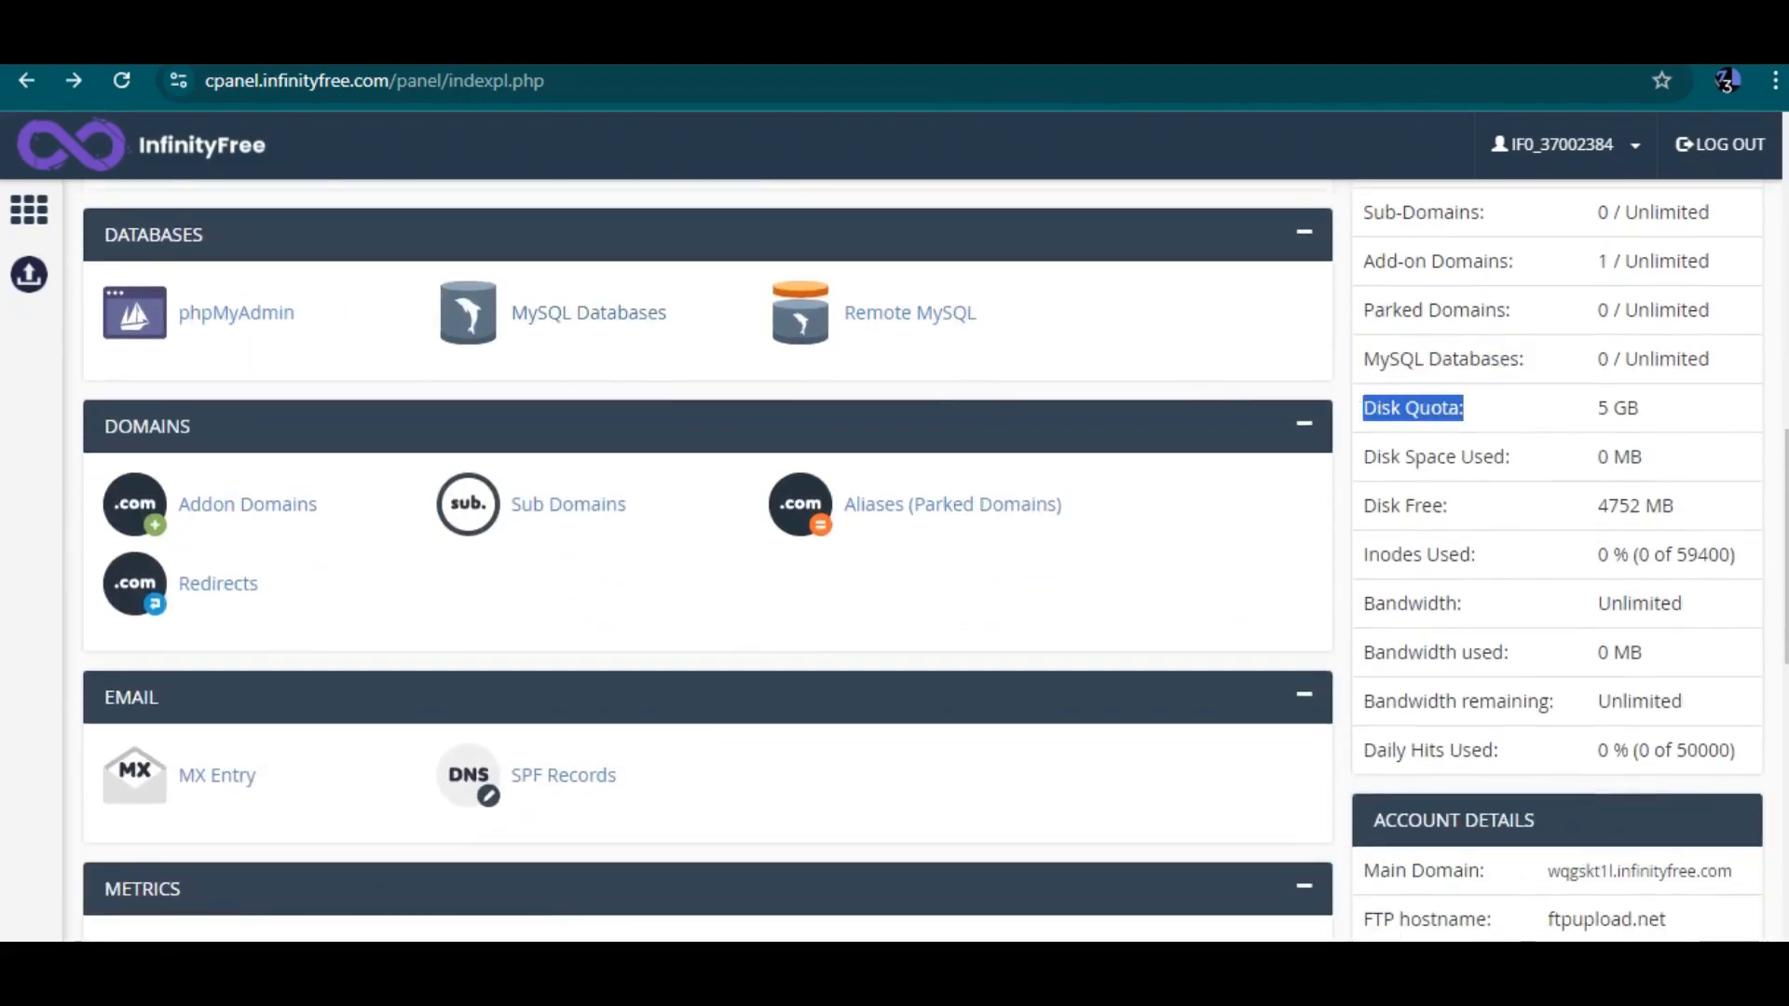
drag(1597, 408, 1638, 408)
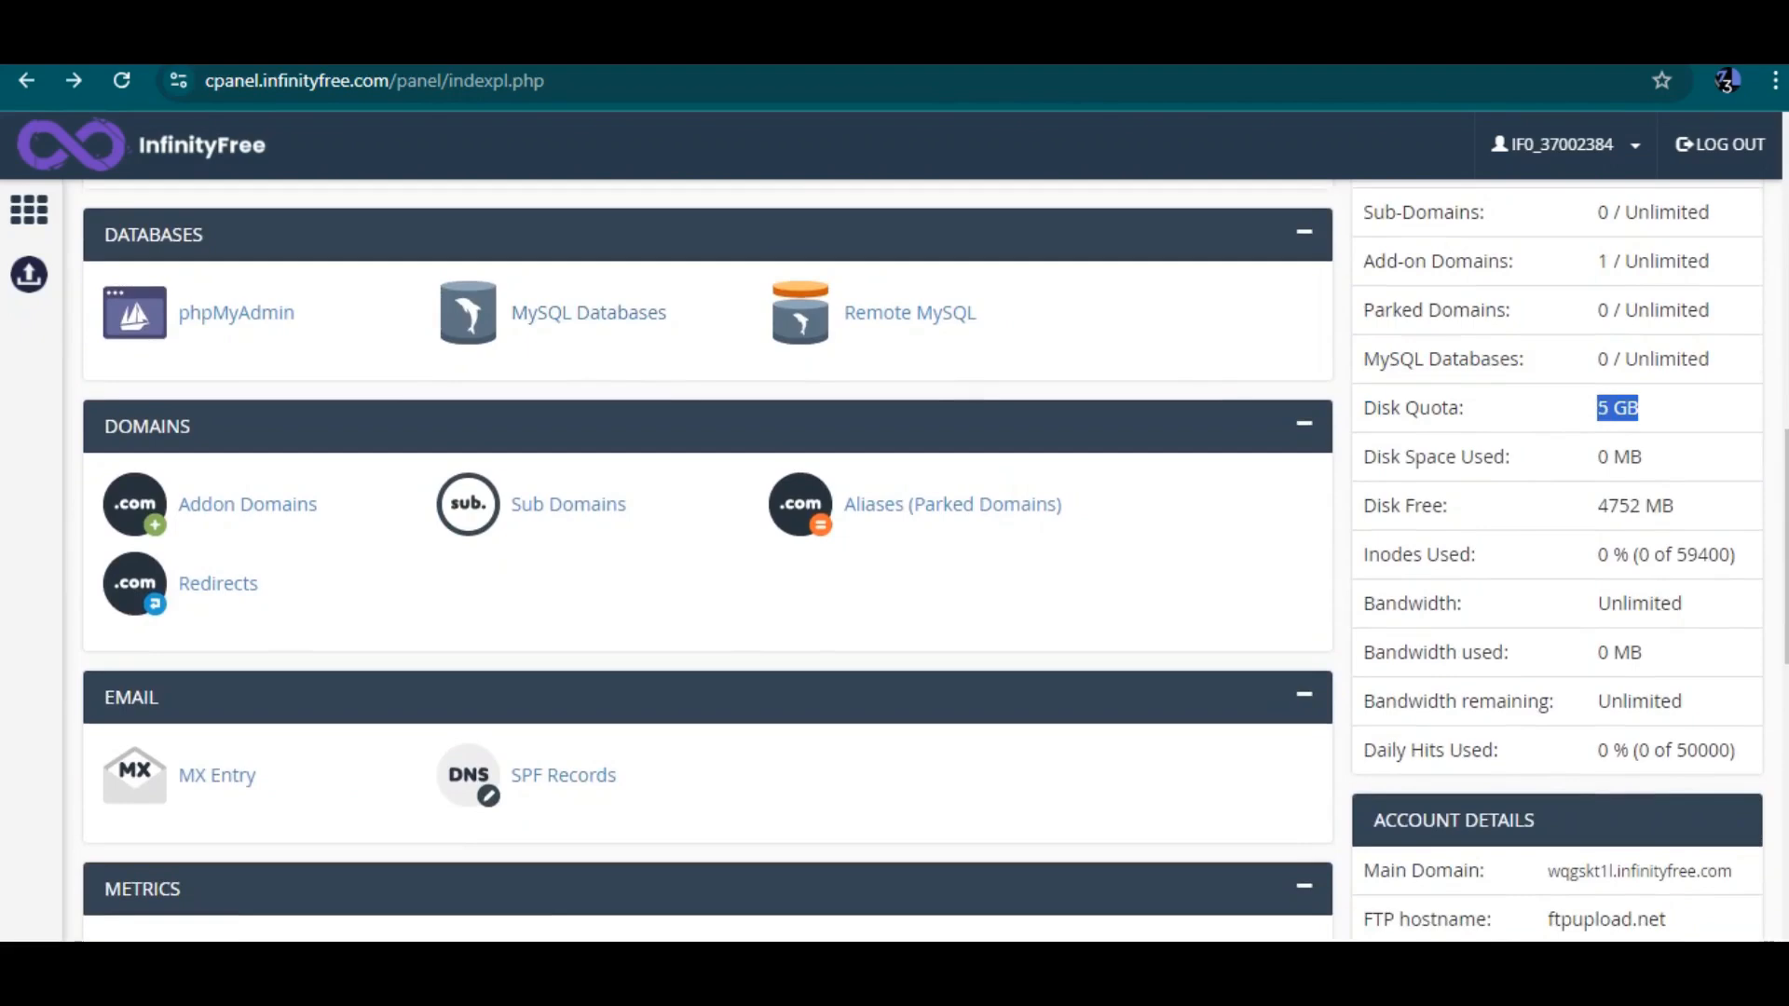
drag(1364, 456, 1644, 456)
drag(1406, 505, 1476, 555)
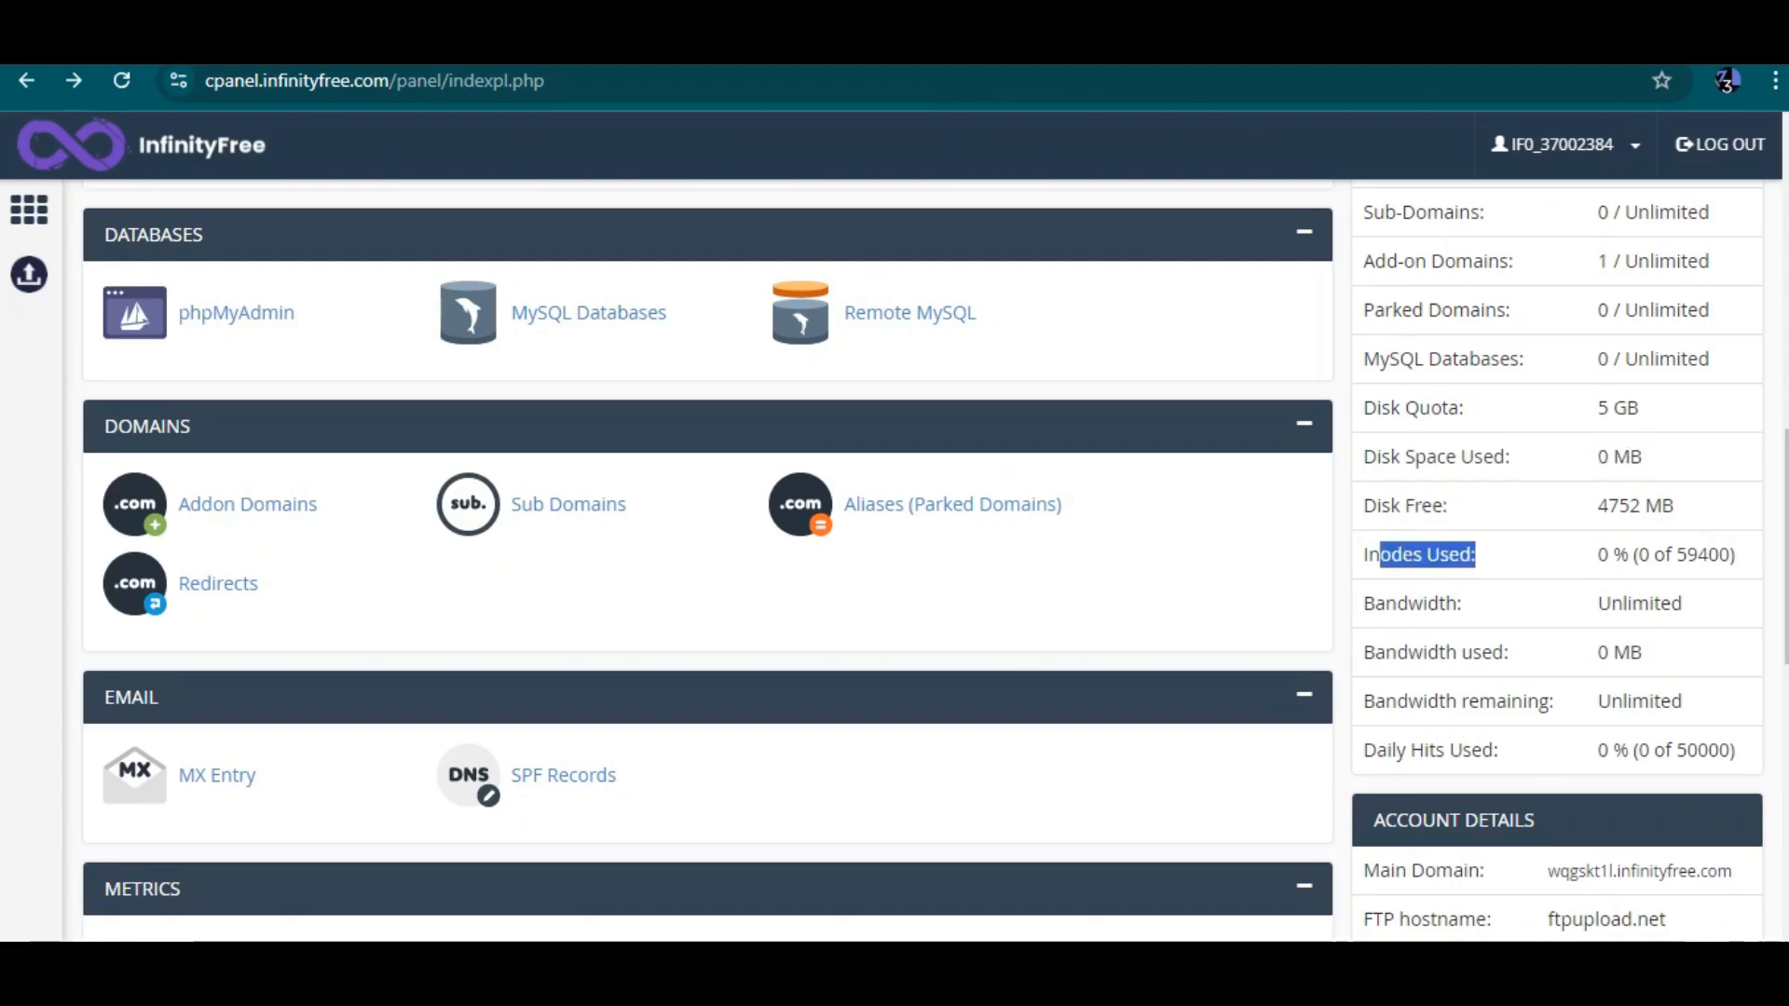
scroll(923, 563, down, 1)
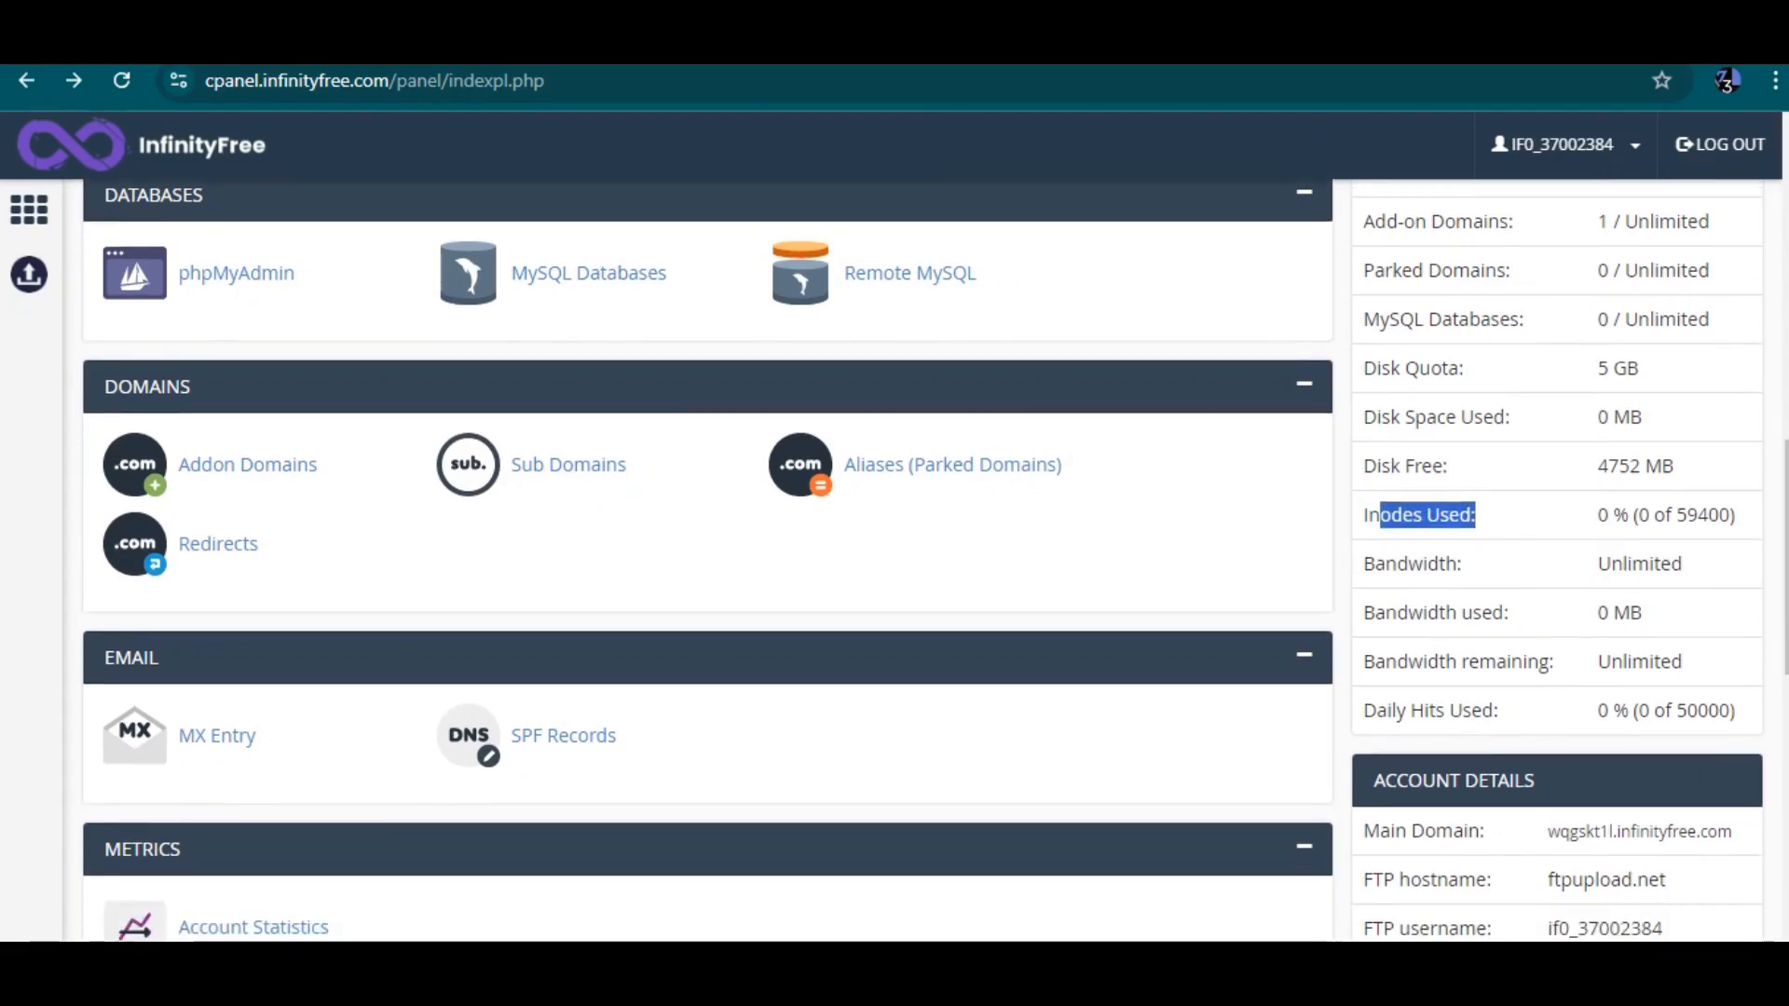
drag(1363, 564, 1463, 564)
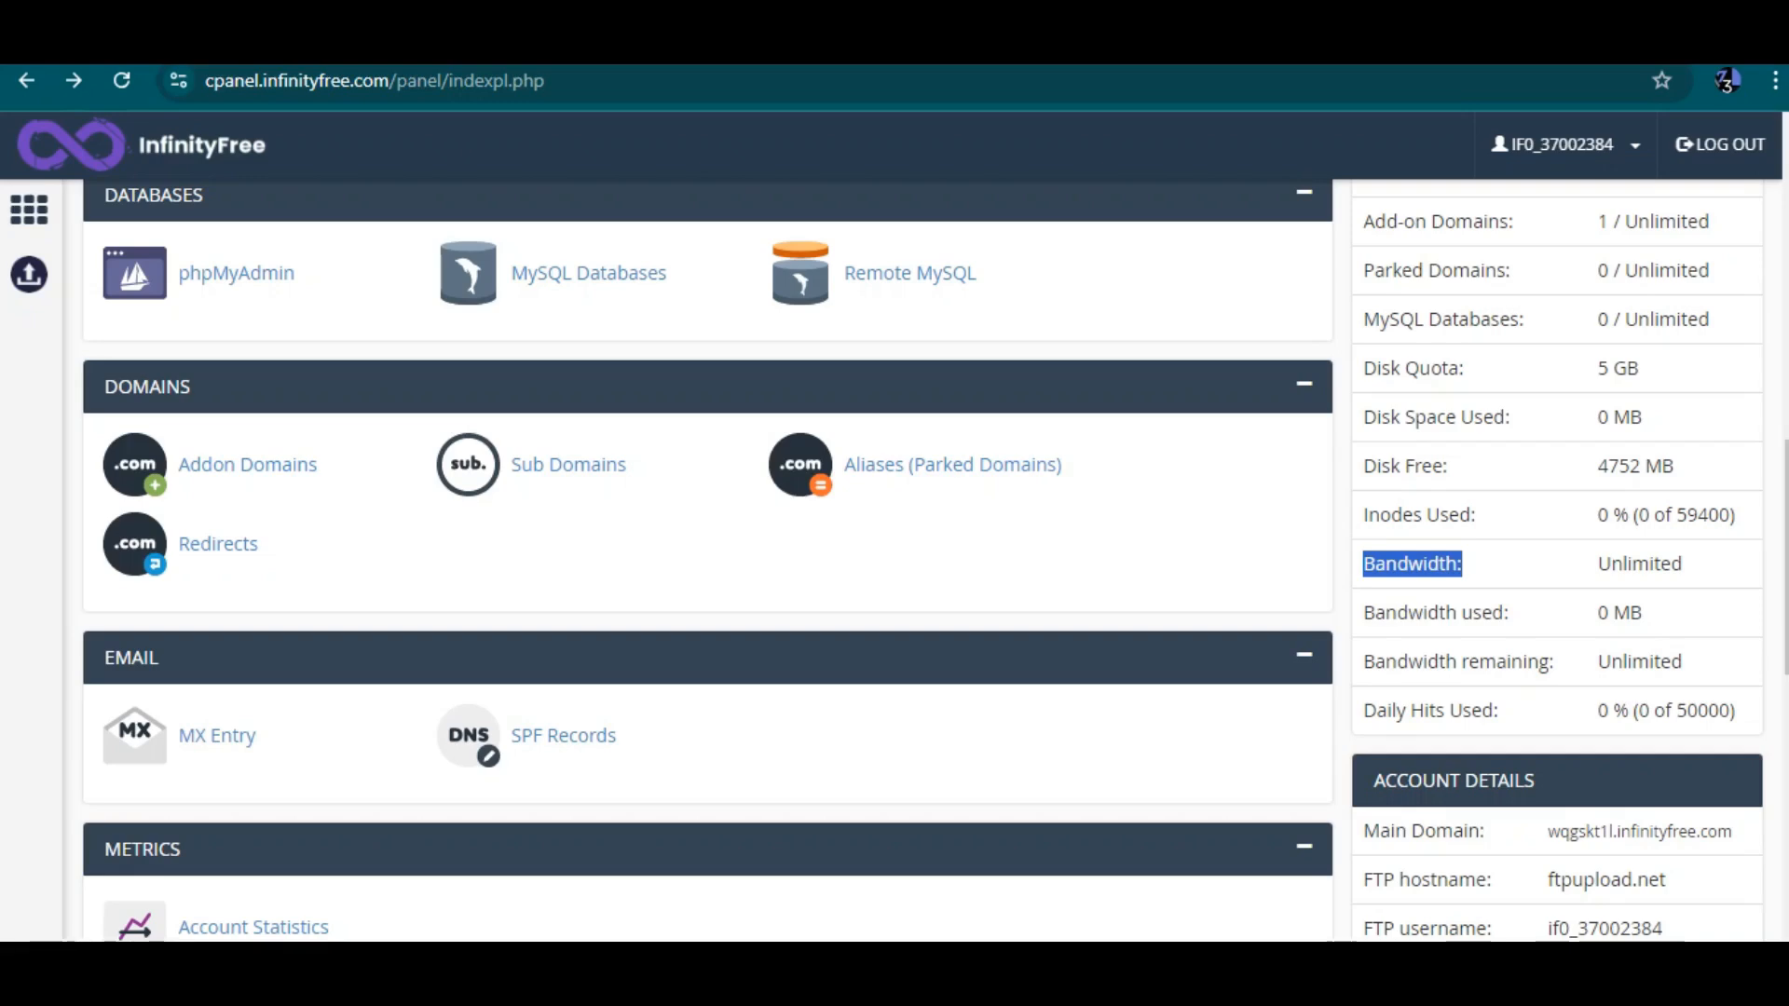
scroll(708, 559, down, 3)
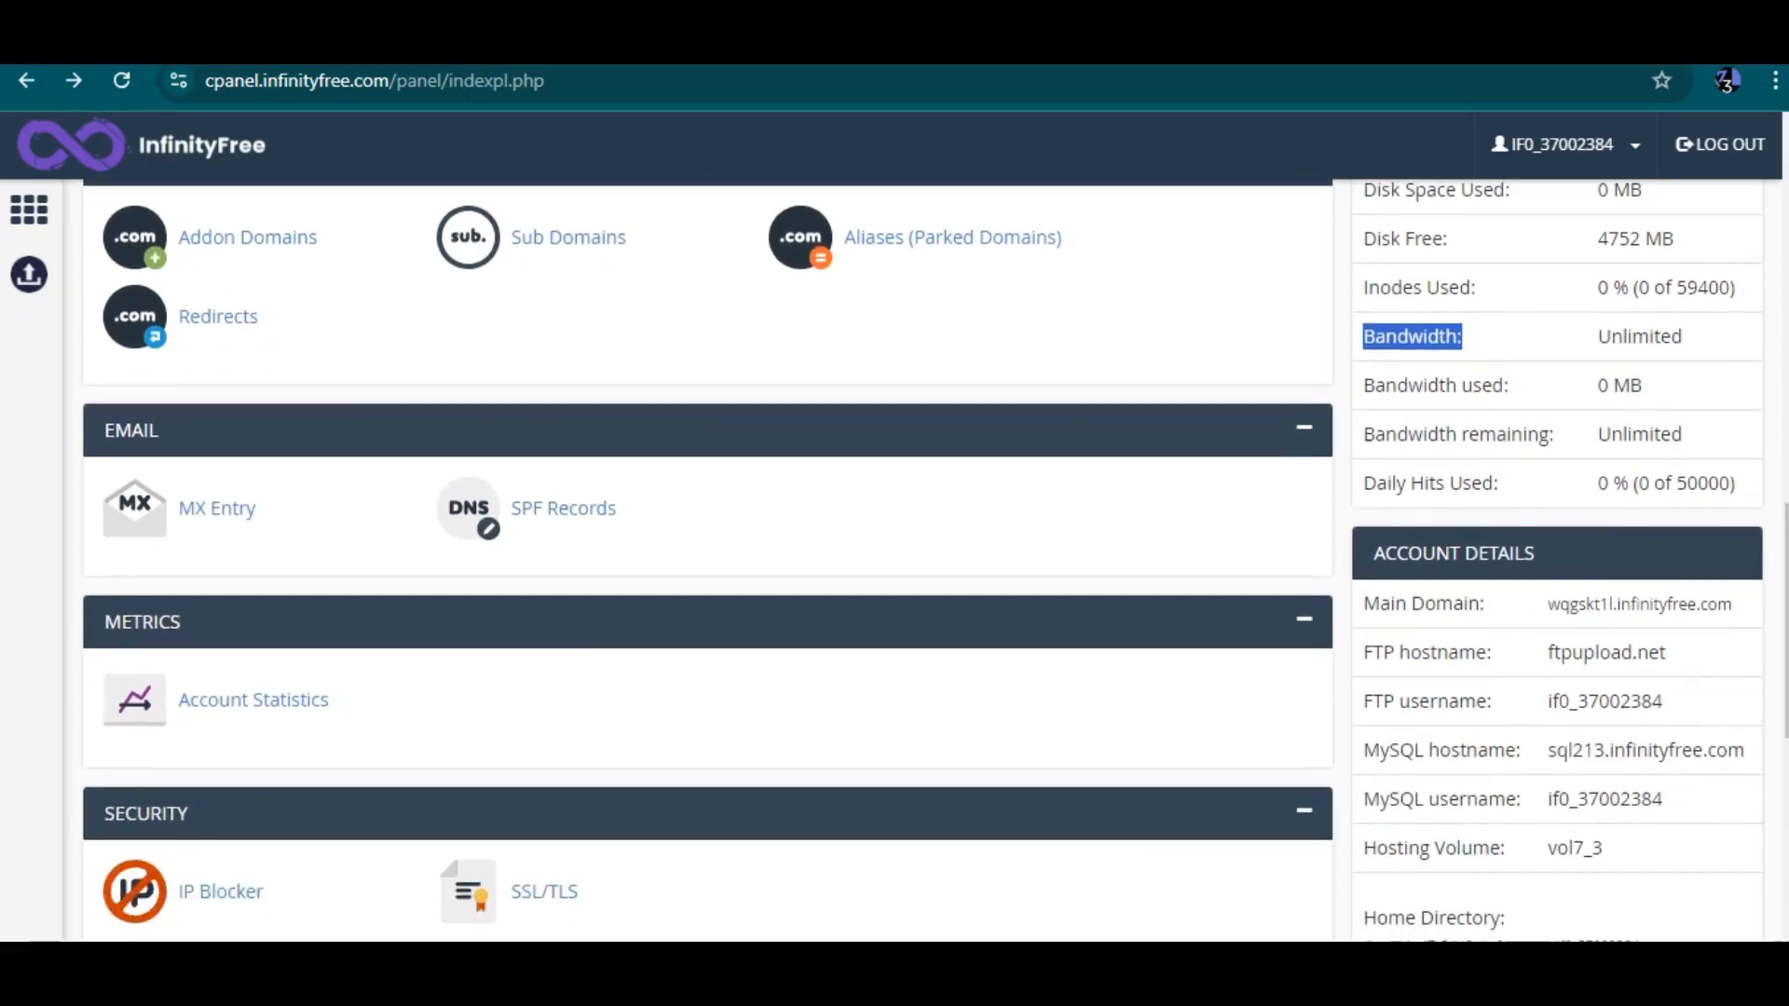
drag(1548, 604, 1732, 604)
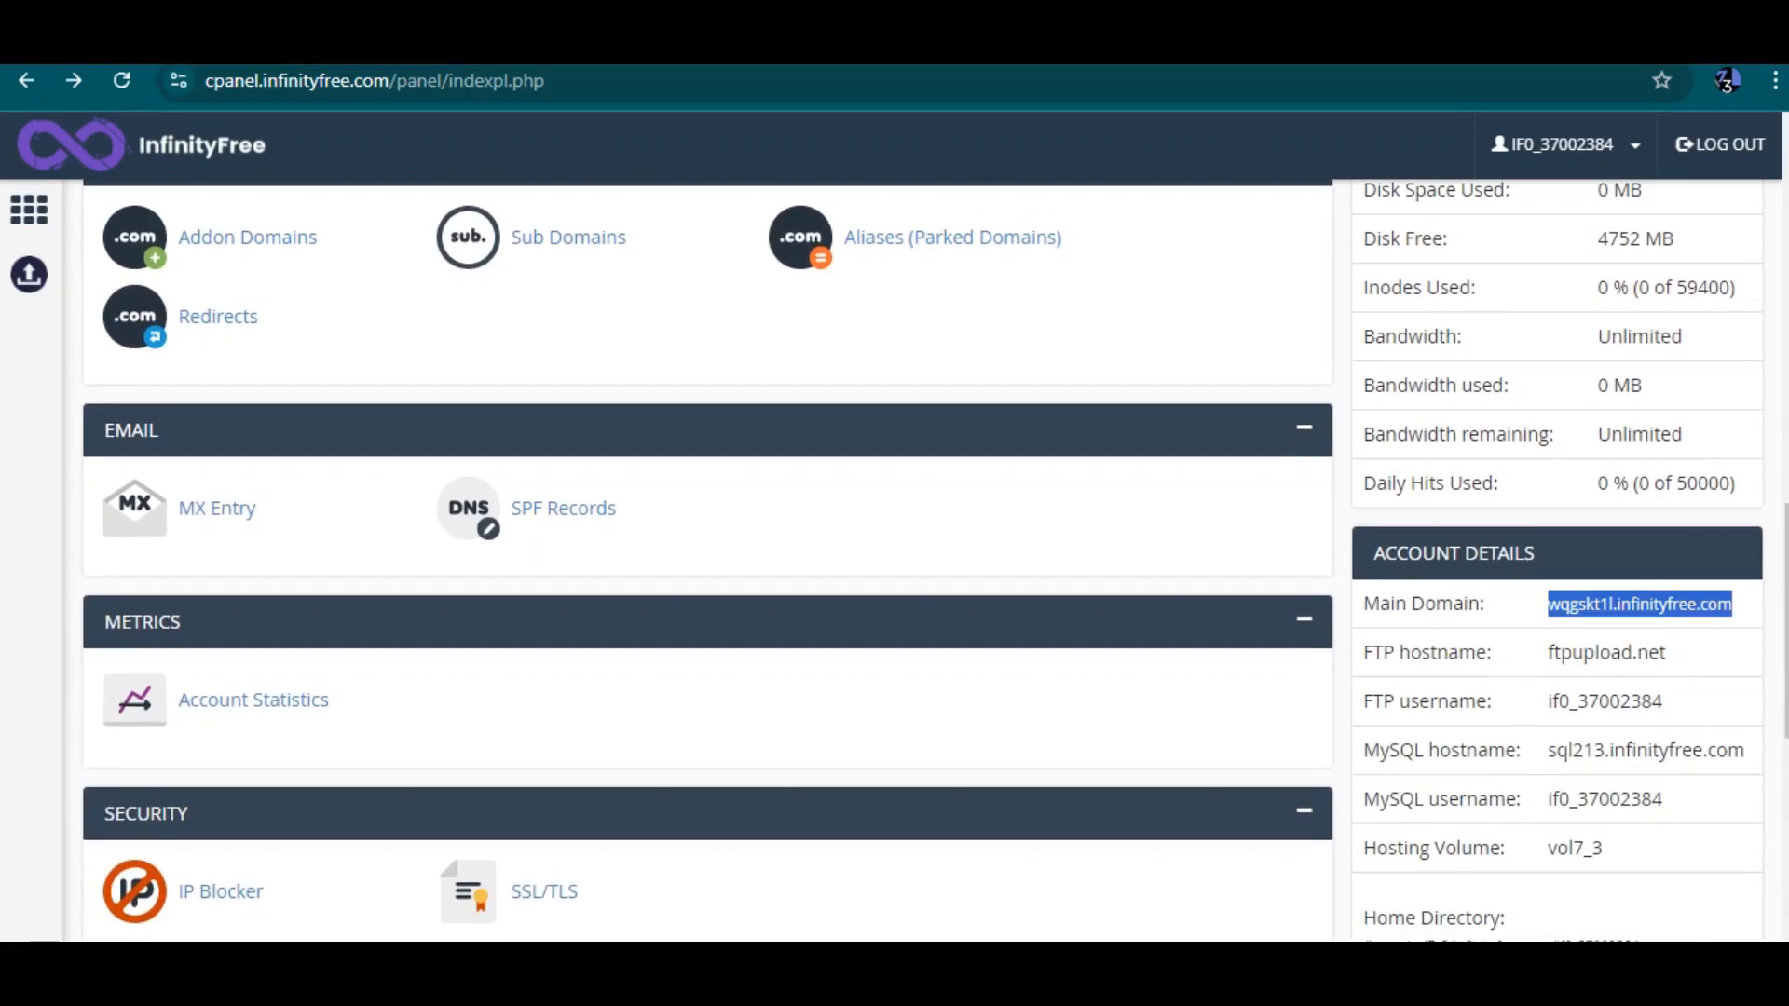
scroll(708, 559, down, 1)
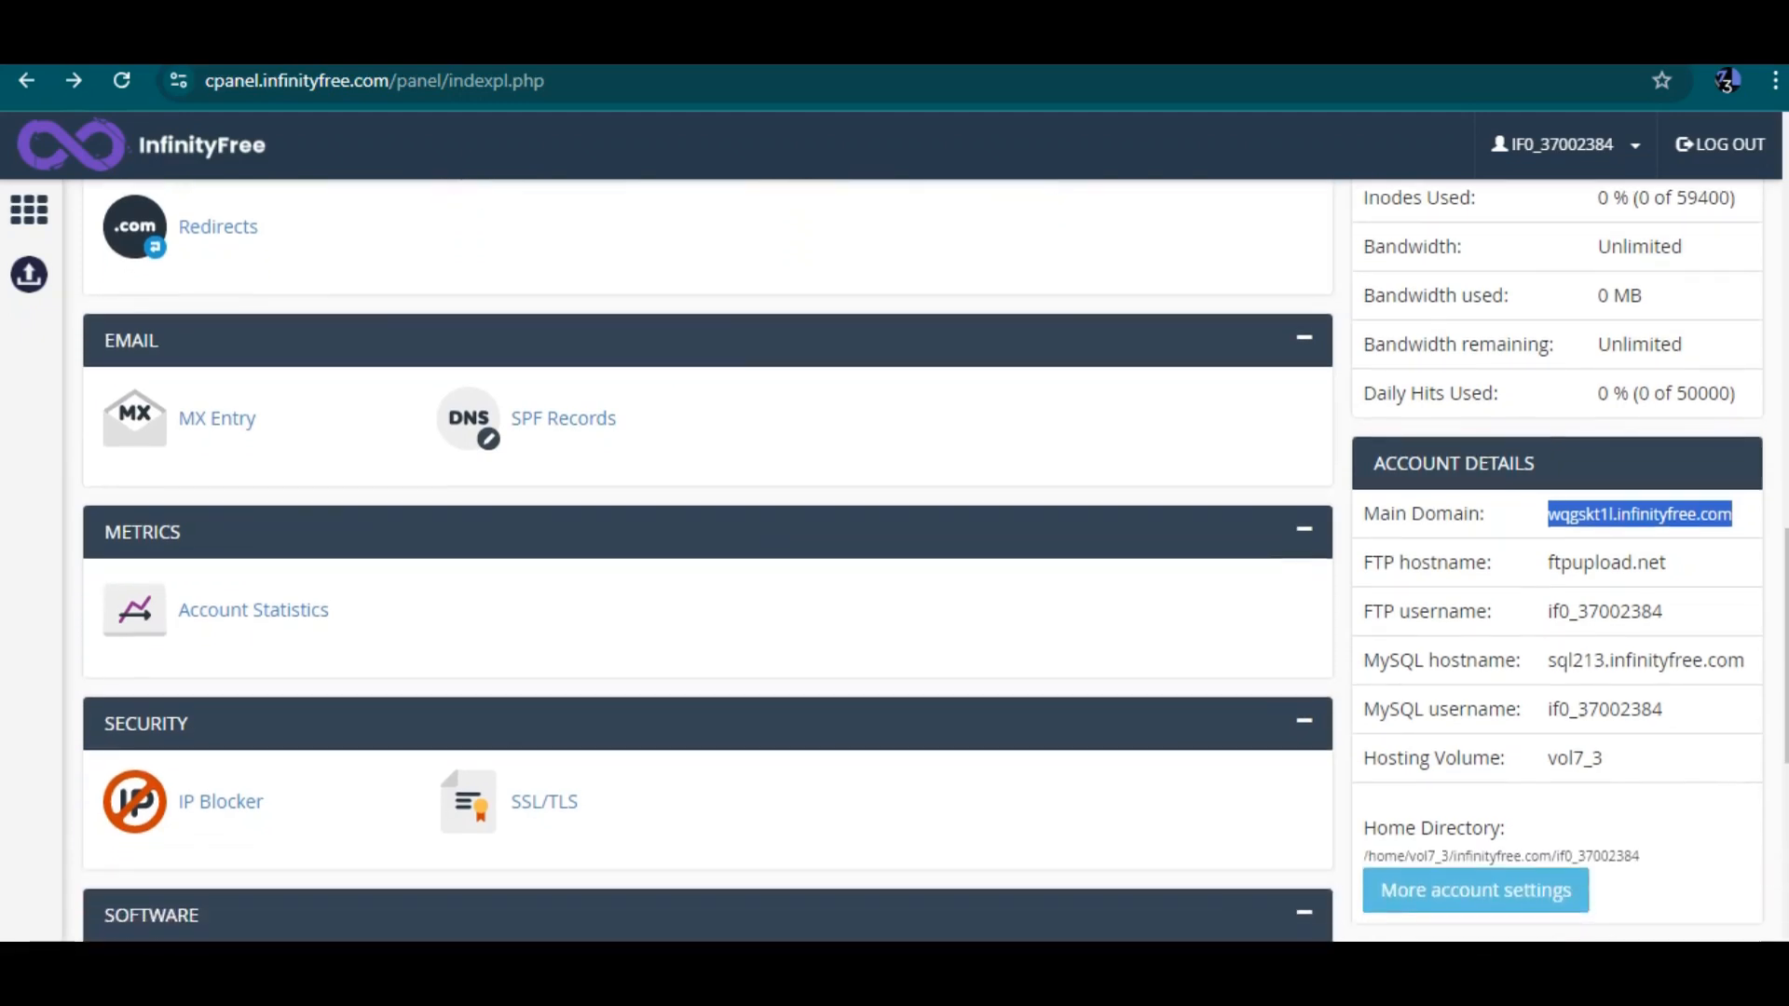
scroll(708, 559, down, 6)
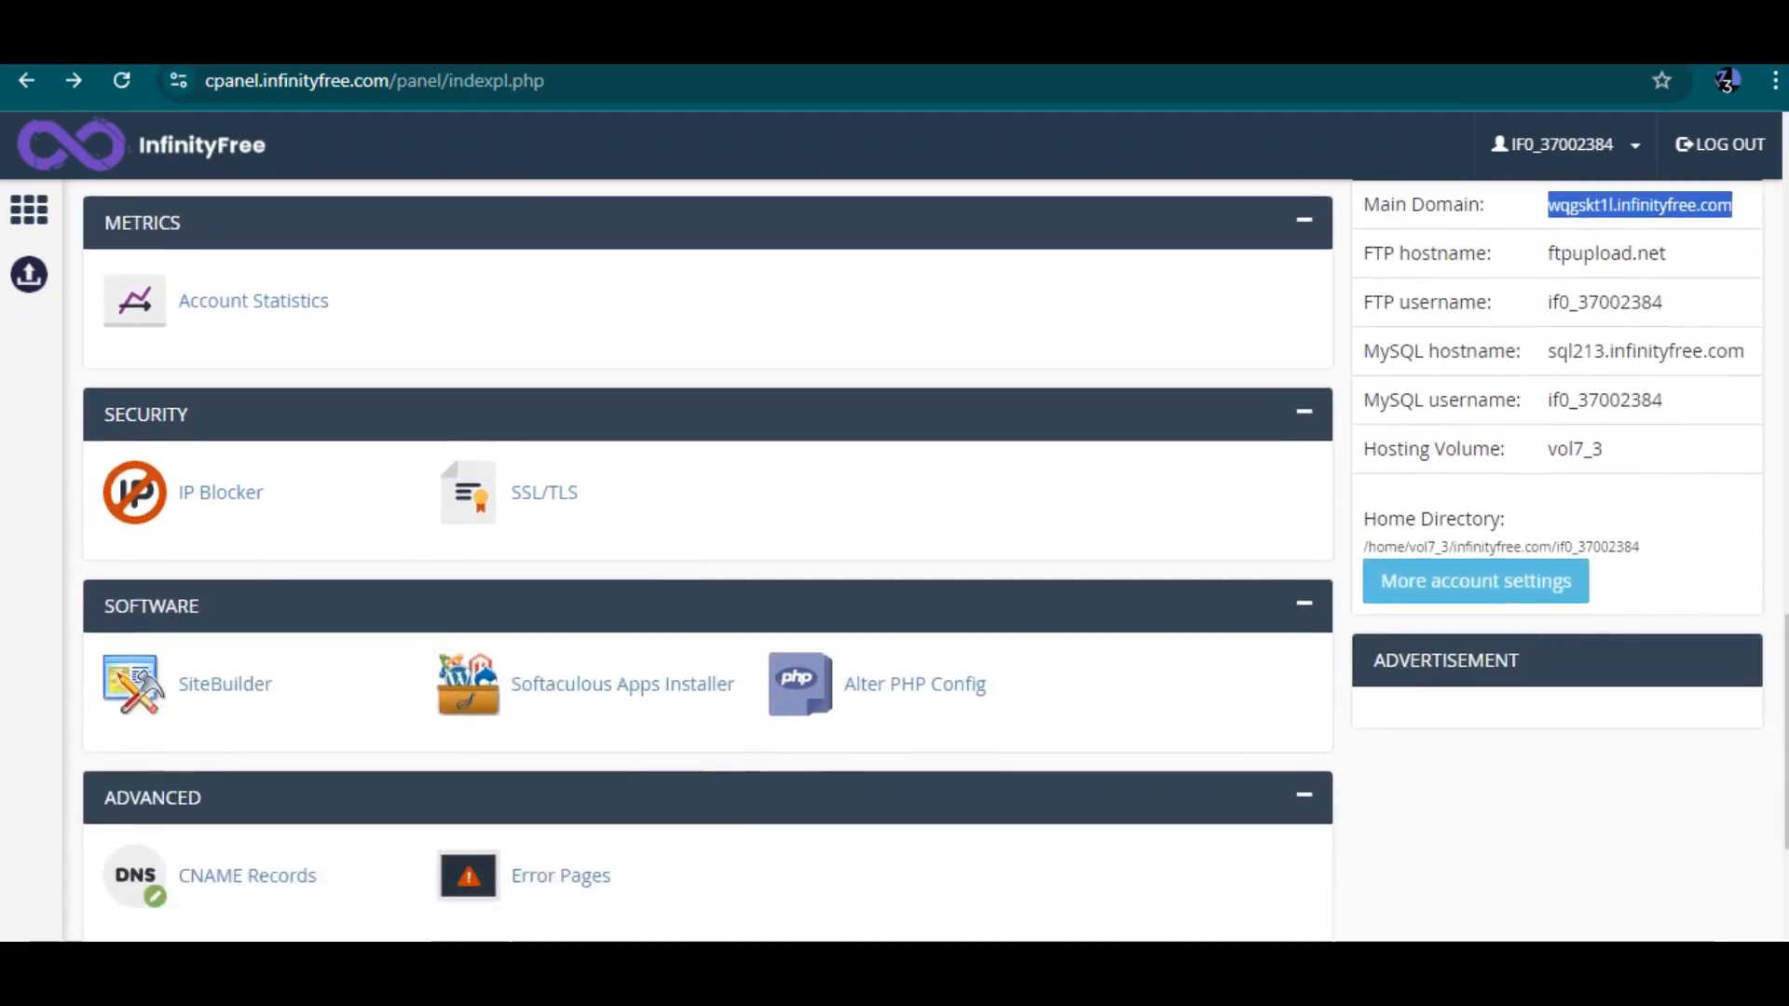
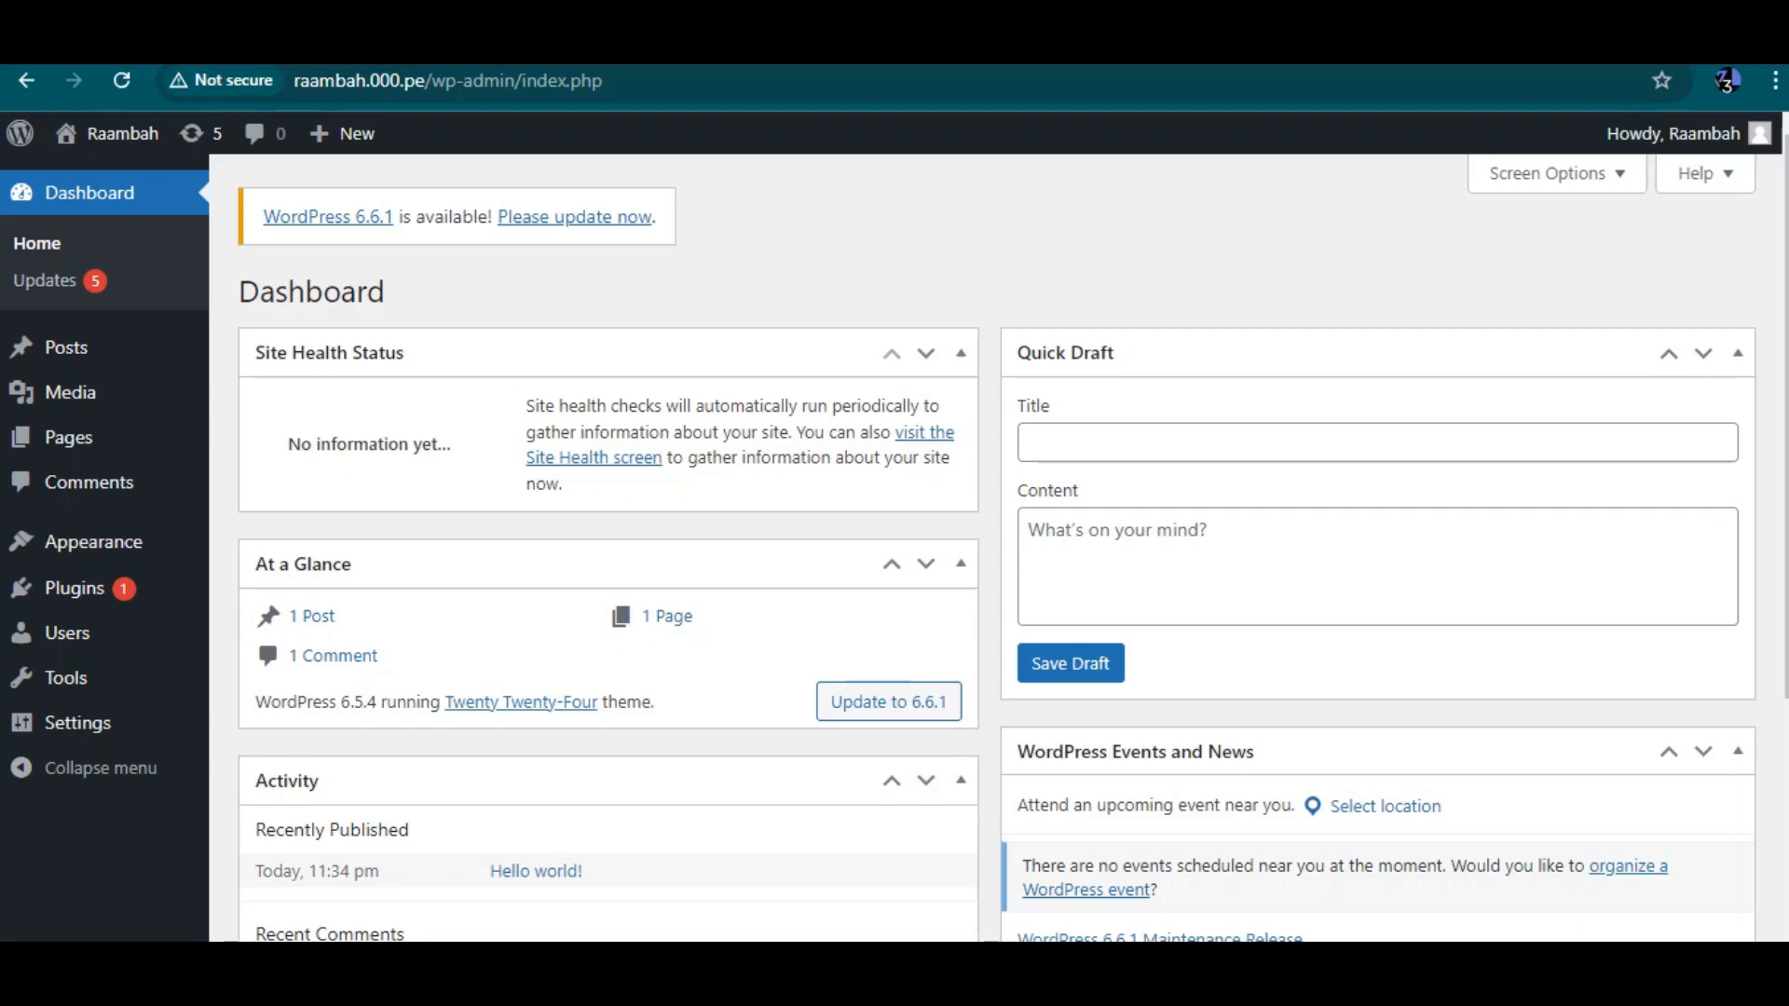
drag(370, 81, 425, 81)
drag(296, 81, 458, 81)
key(Escape)
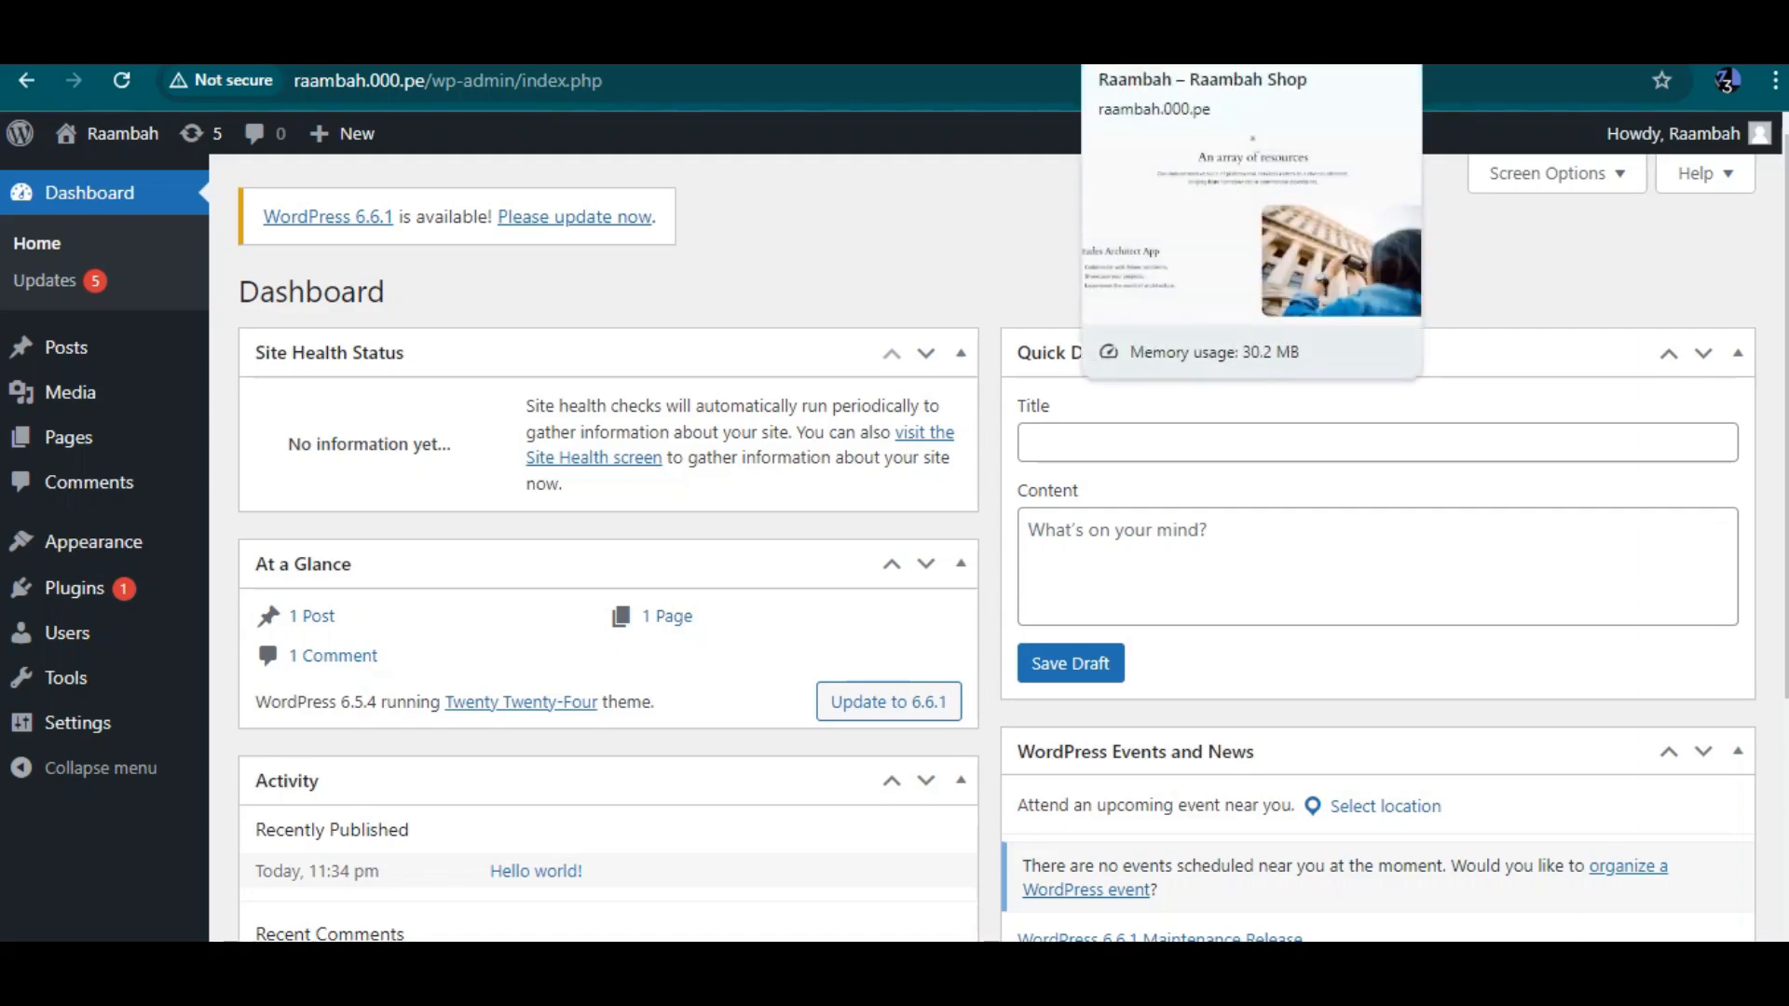
Switch to the live site tab, scroll through the homepage, and return to the dashboard tab
click(1183, 42)
scroll(894, 527, down, 10)
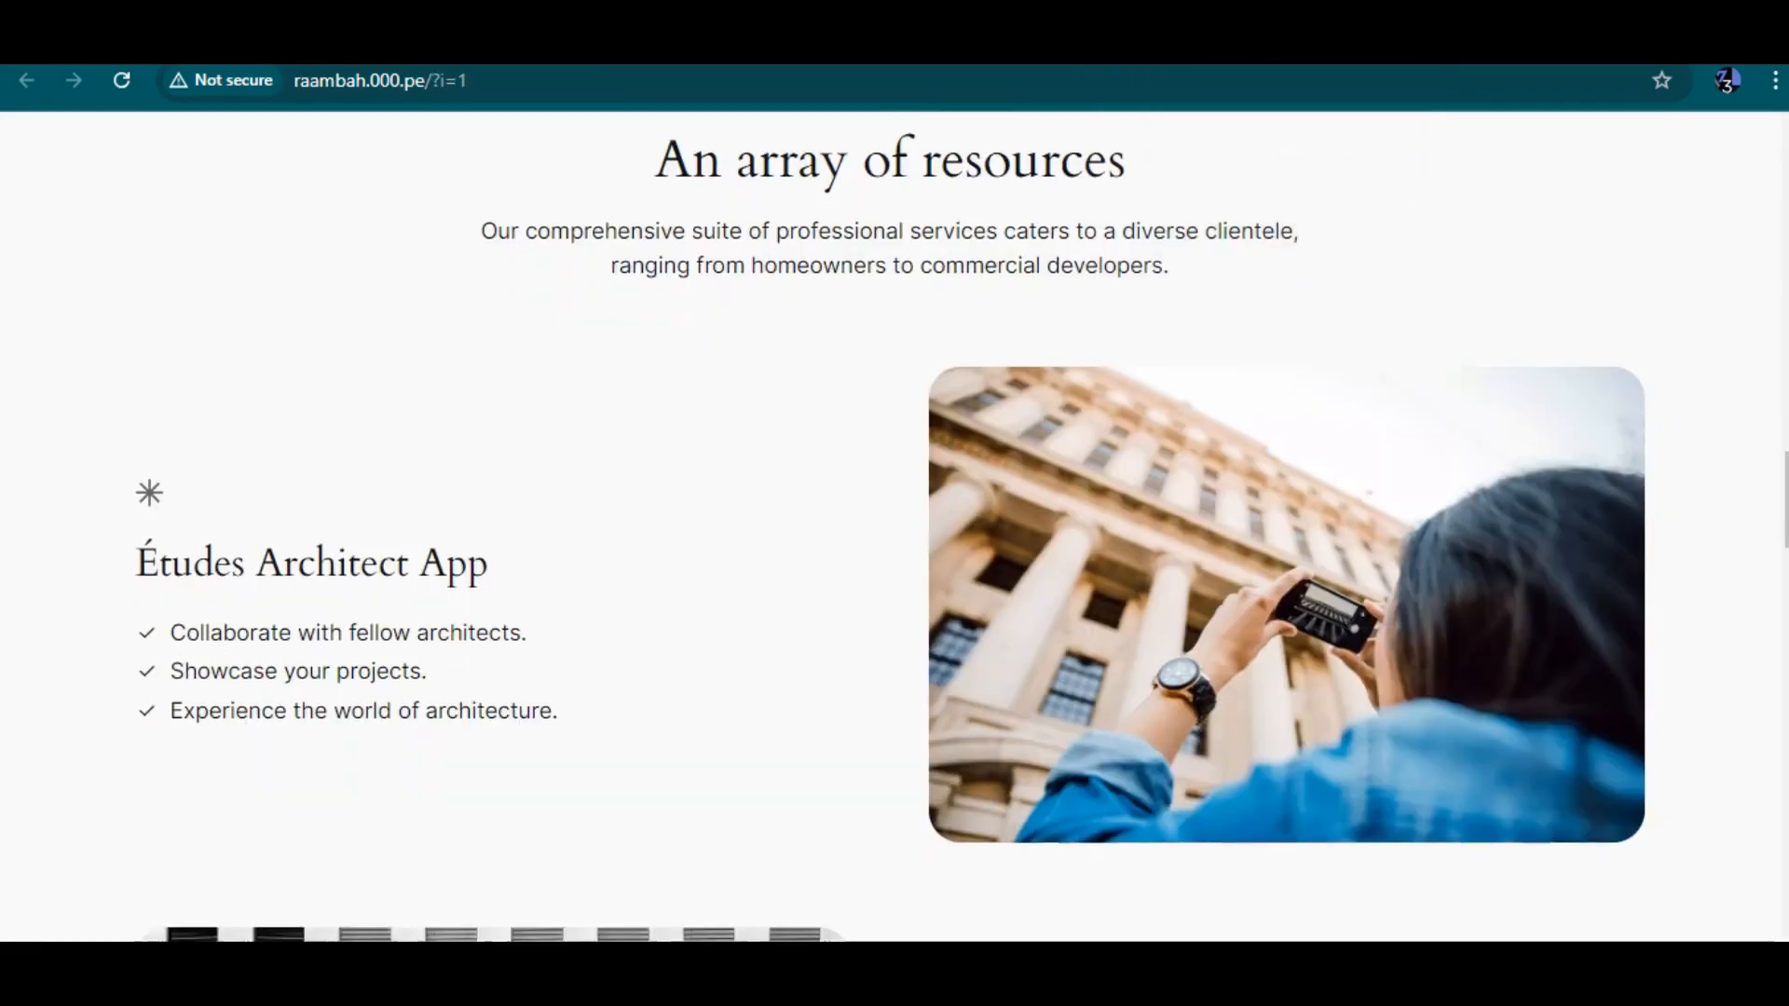
scroll(895, 526, down, 10)
scroll(895, 526, up, 15)
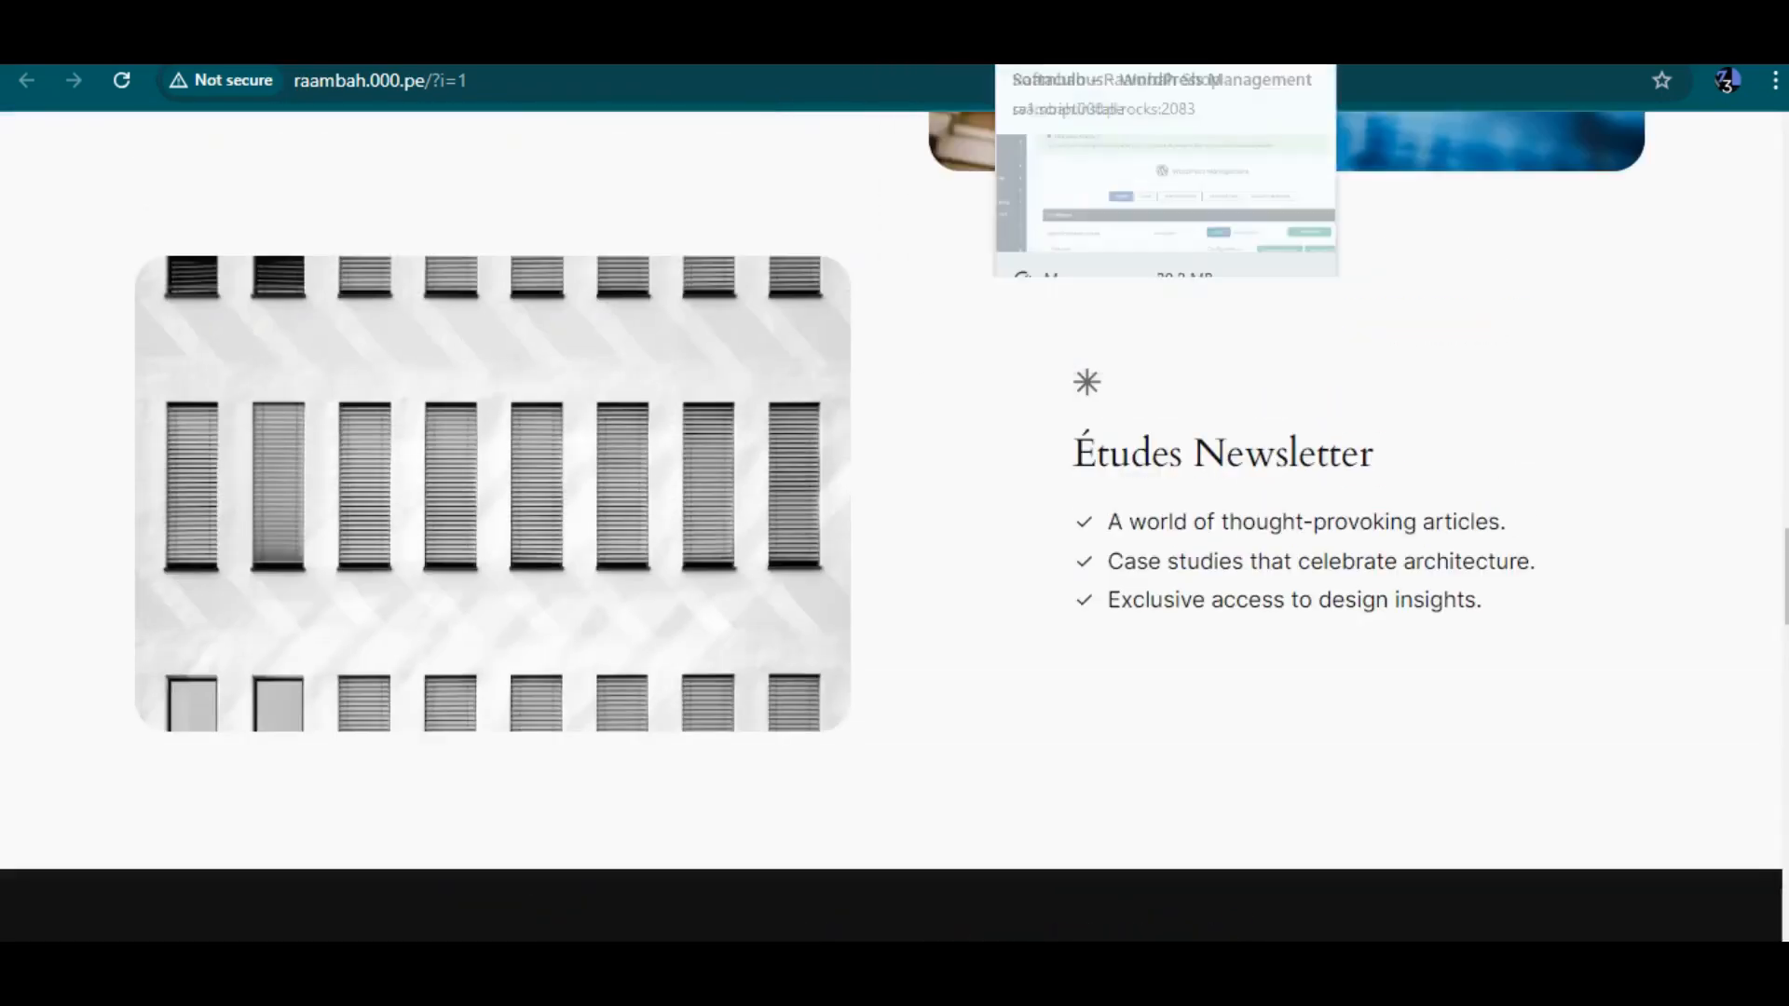
click(1393, 42)
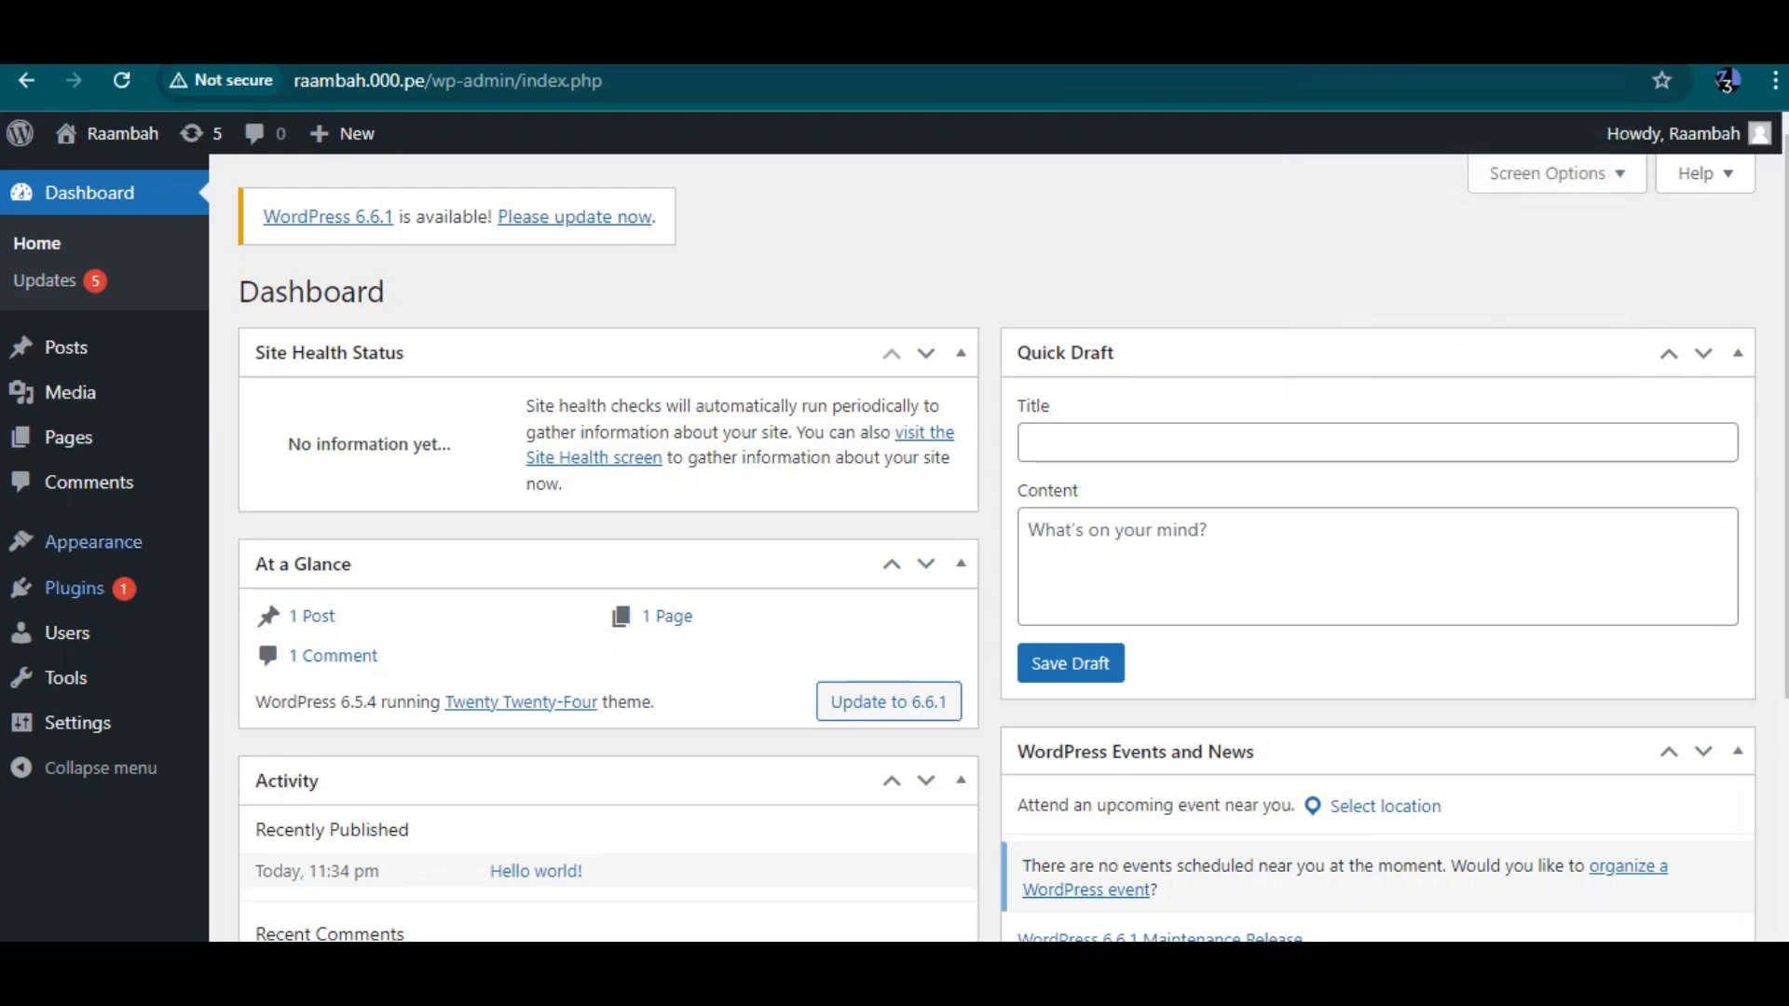
Open the installed themes and delete the Twenty Twenty-Three theme, confirming the deletion
mouse_move(94, 543)
click(263, 547)
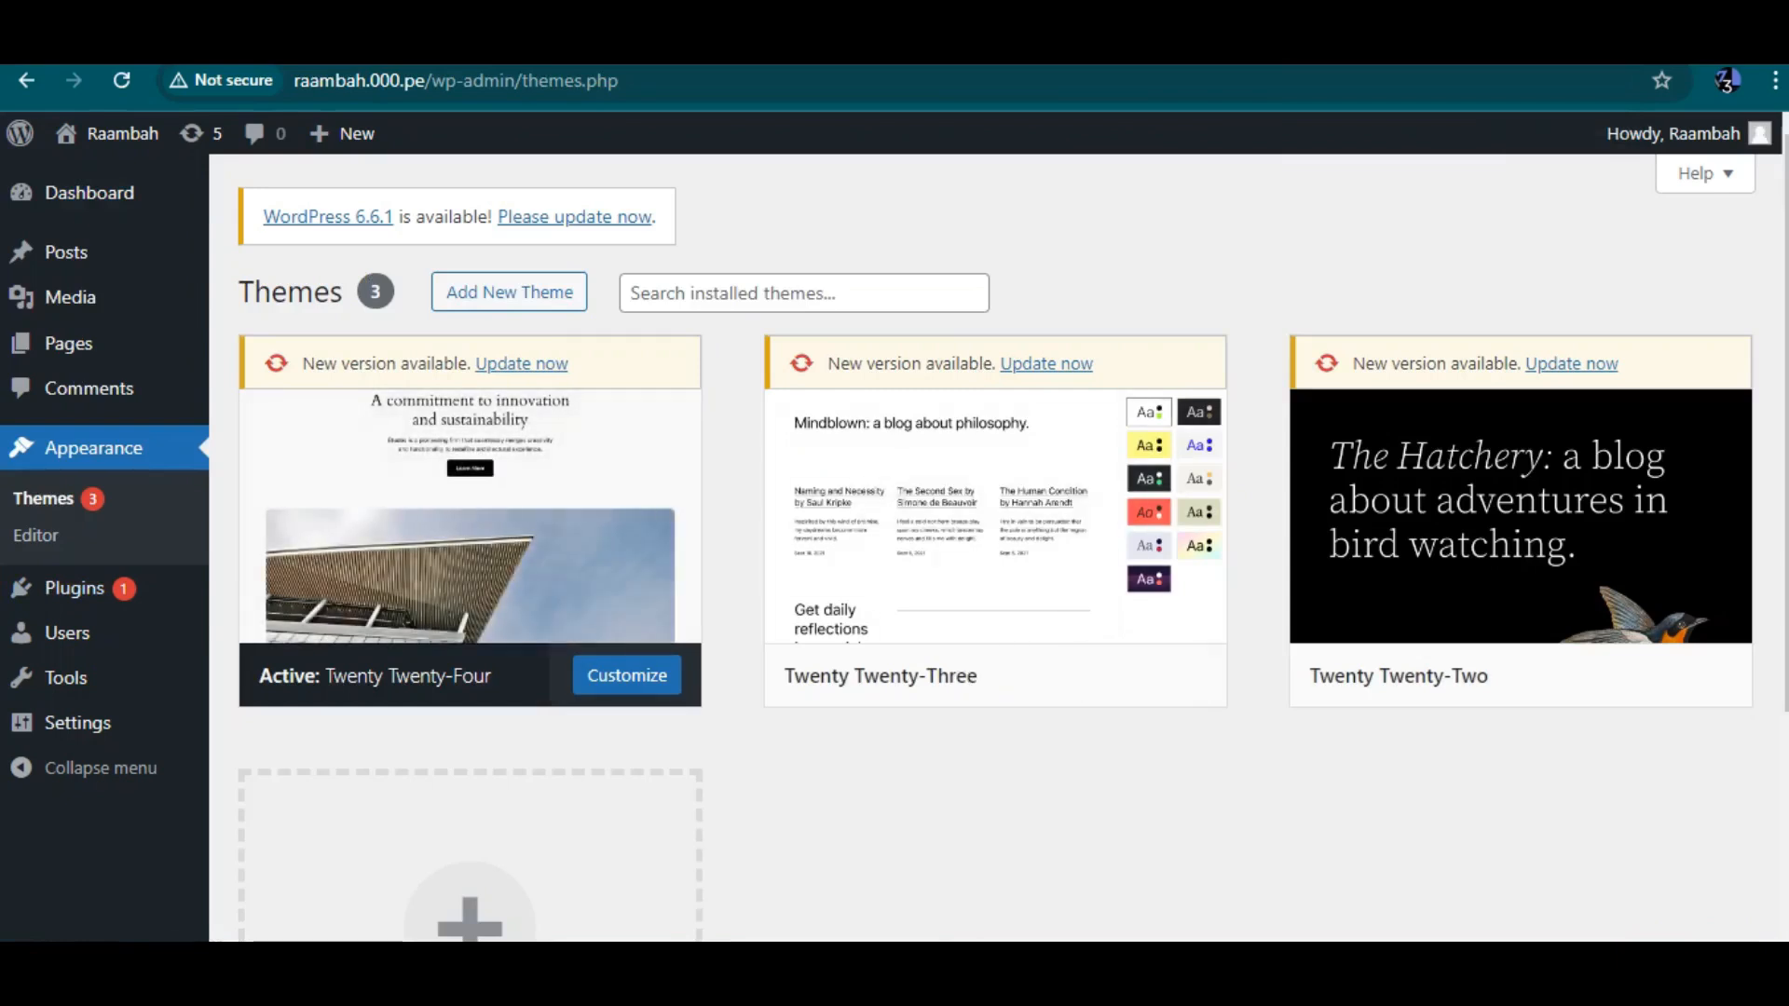
click(995, 501)
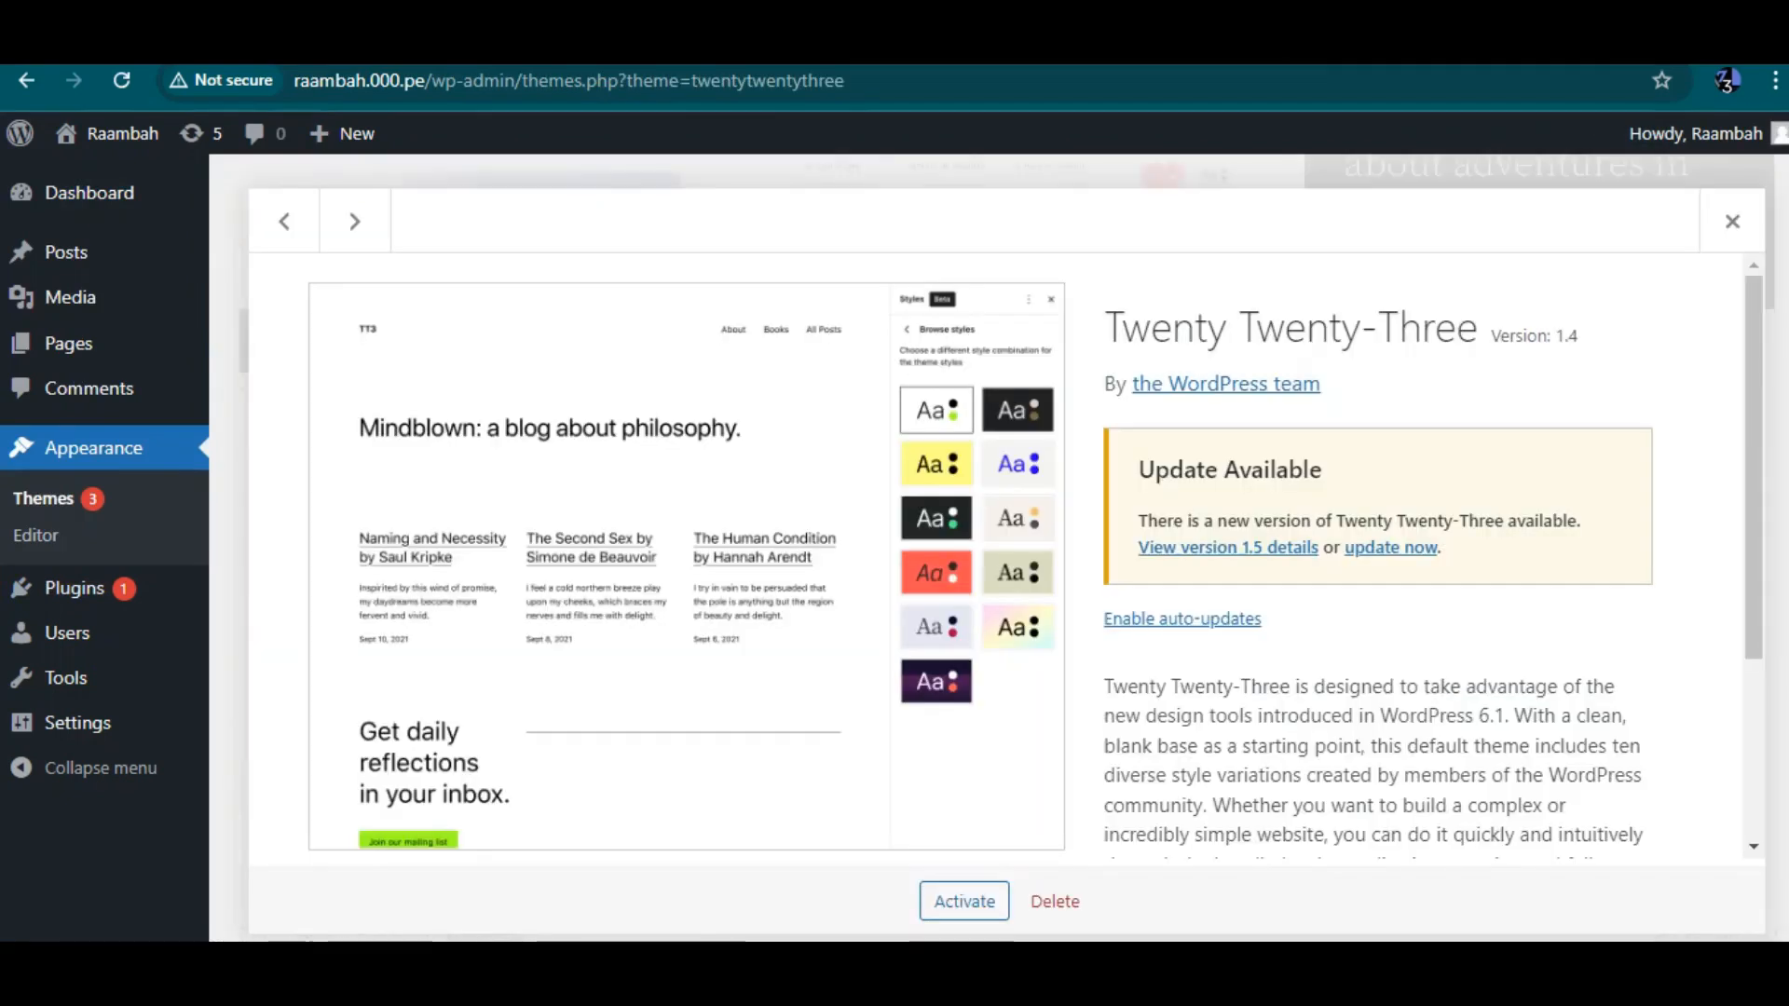
click(1055, 901)
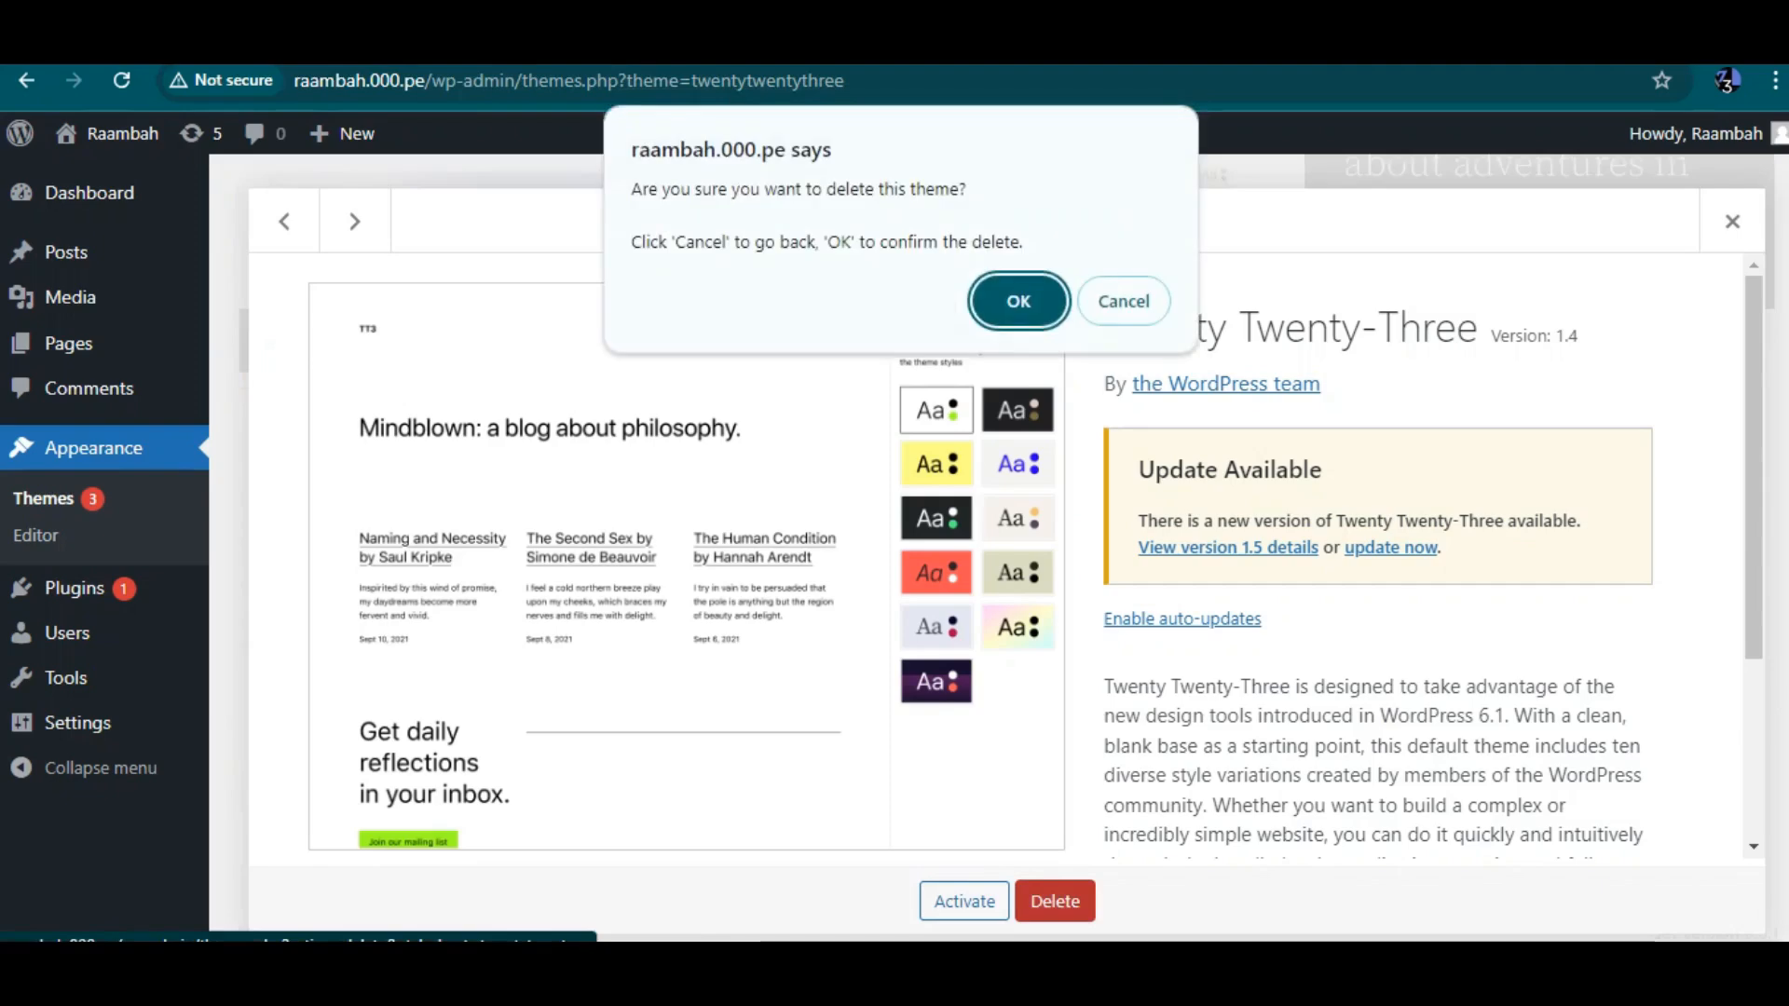
key(Return)
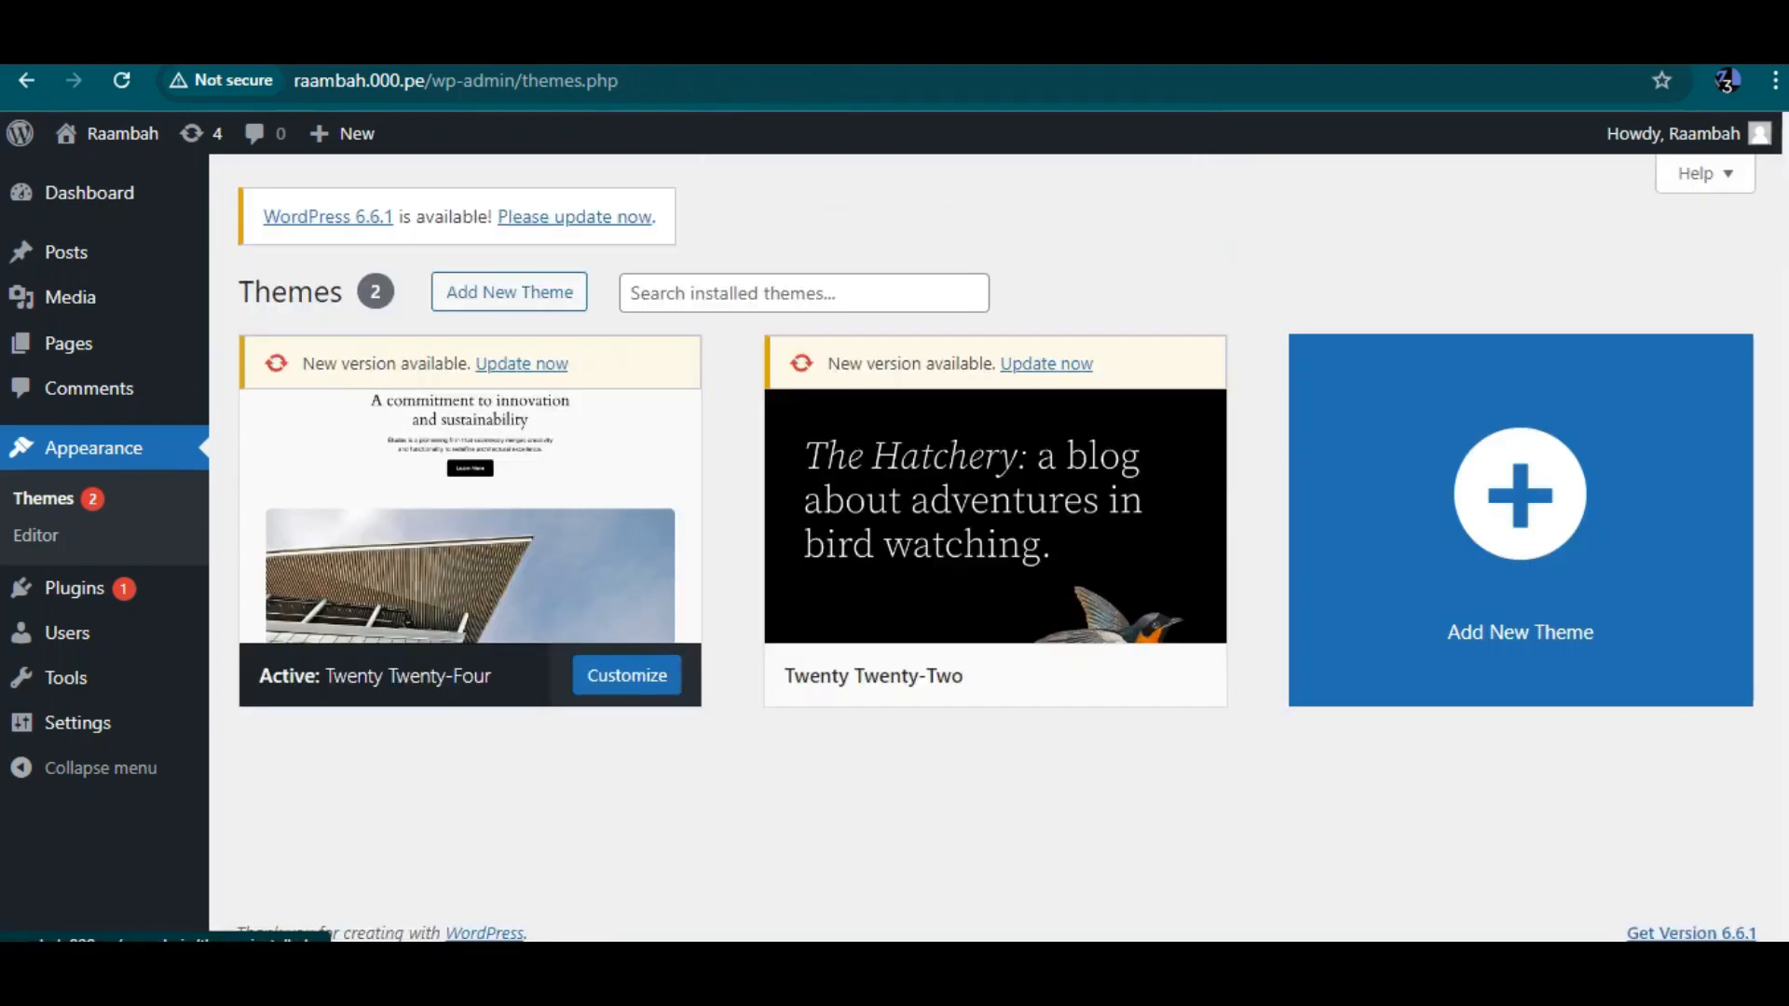
Delete the Twenty Twenty-Two theme as well, confirming the deletion
click(995, 503)
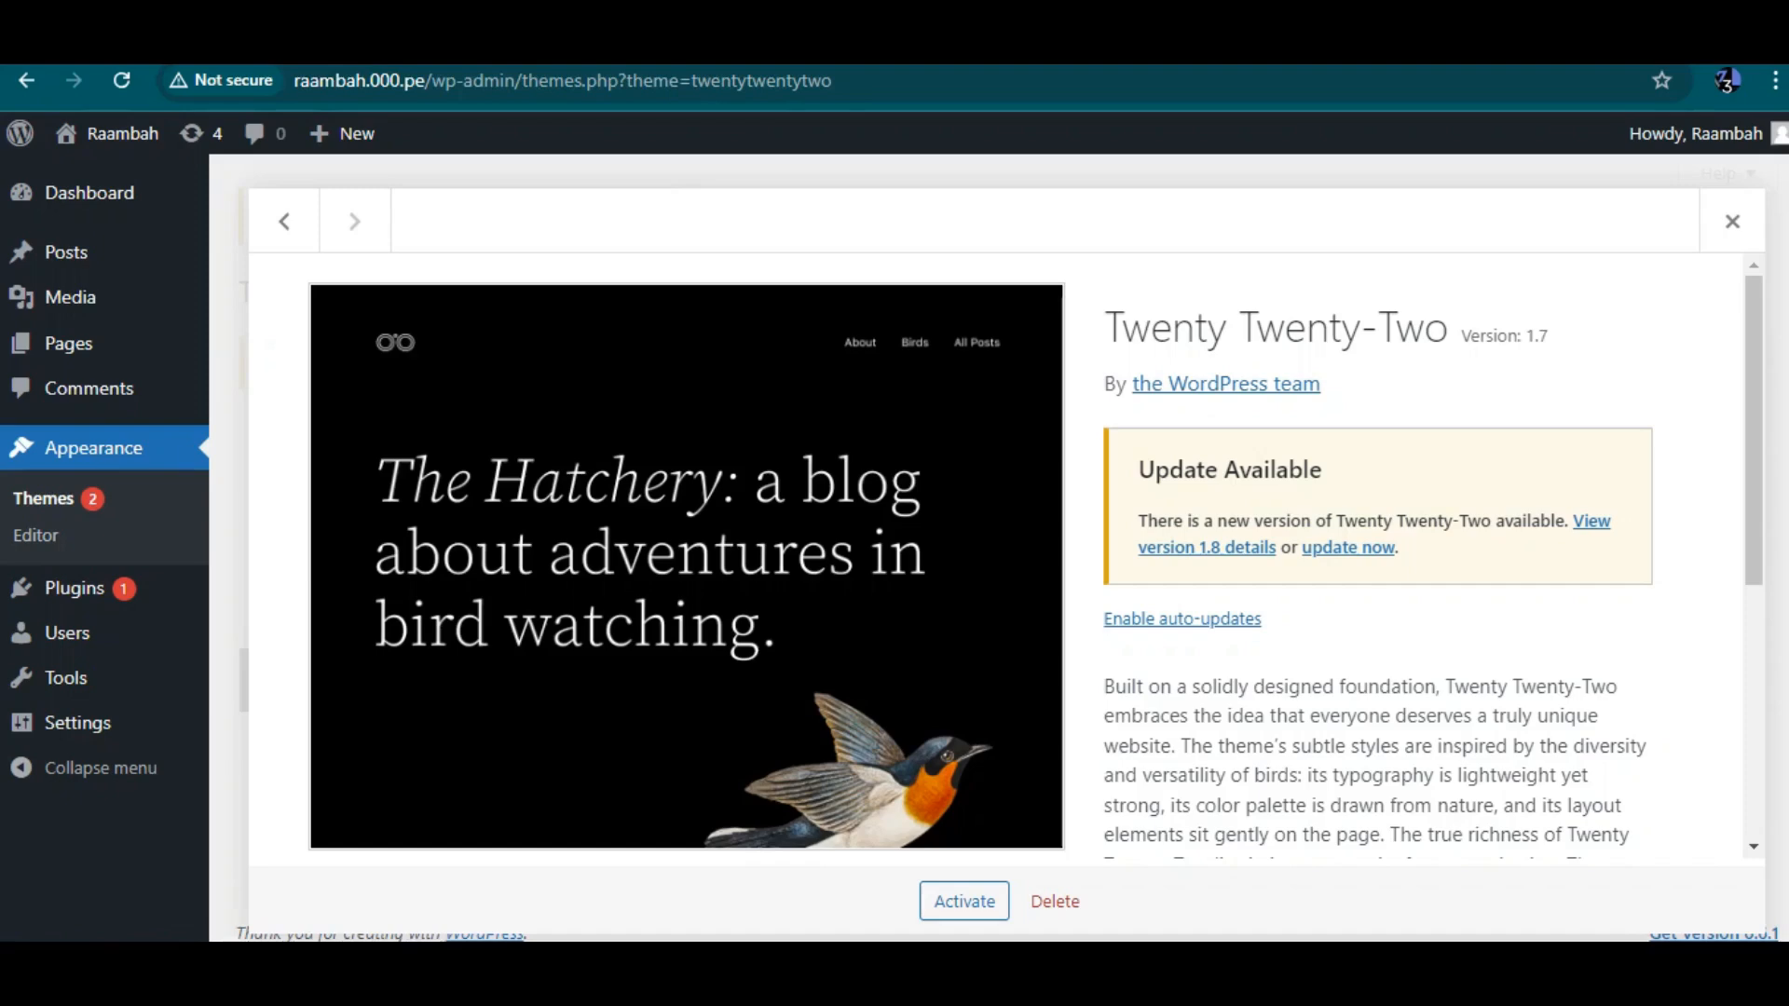
scroll(1025, 559, down, 5)
click(1055, 901)
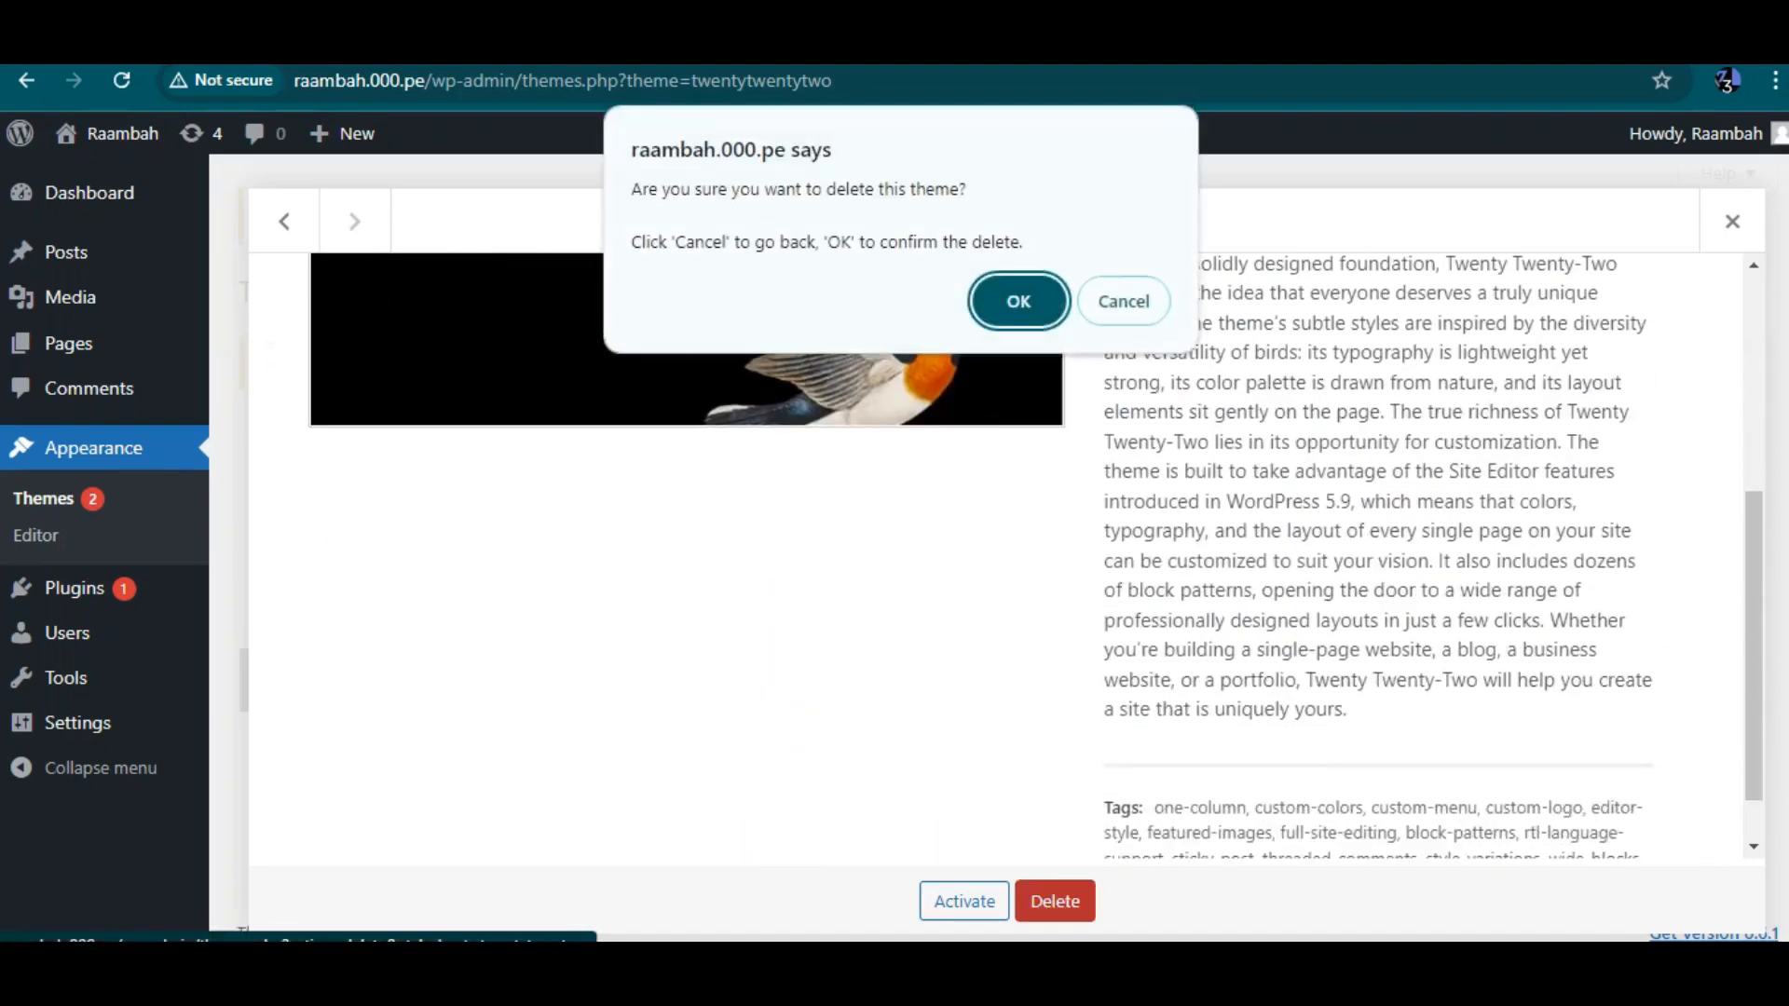
key(Return)
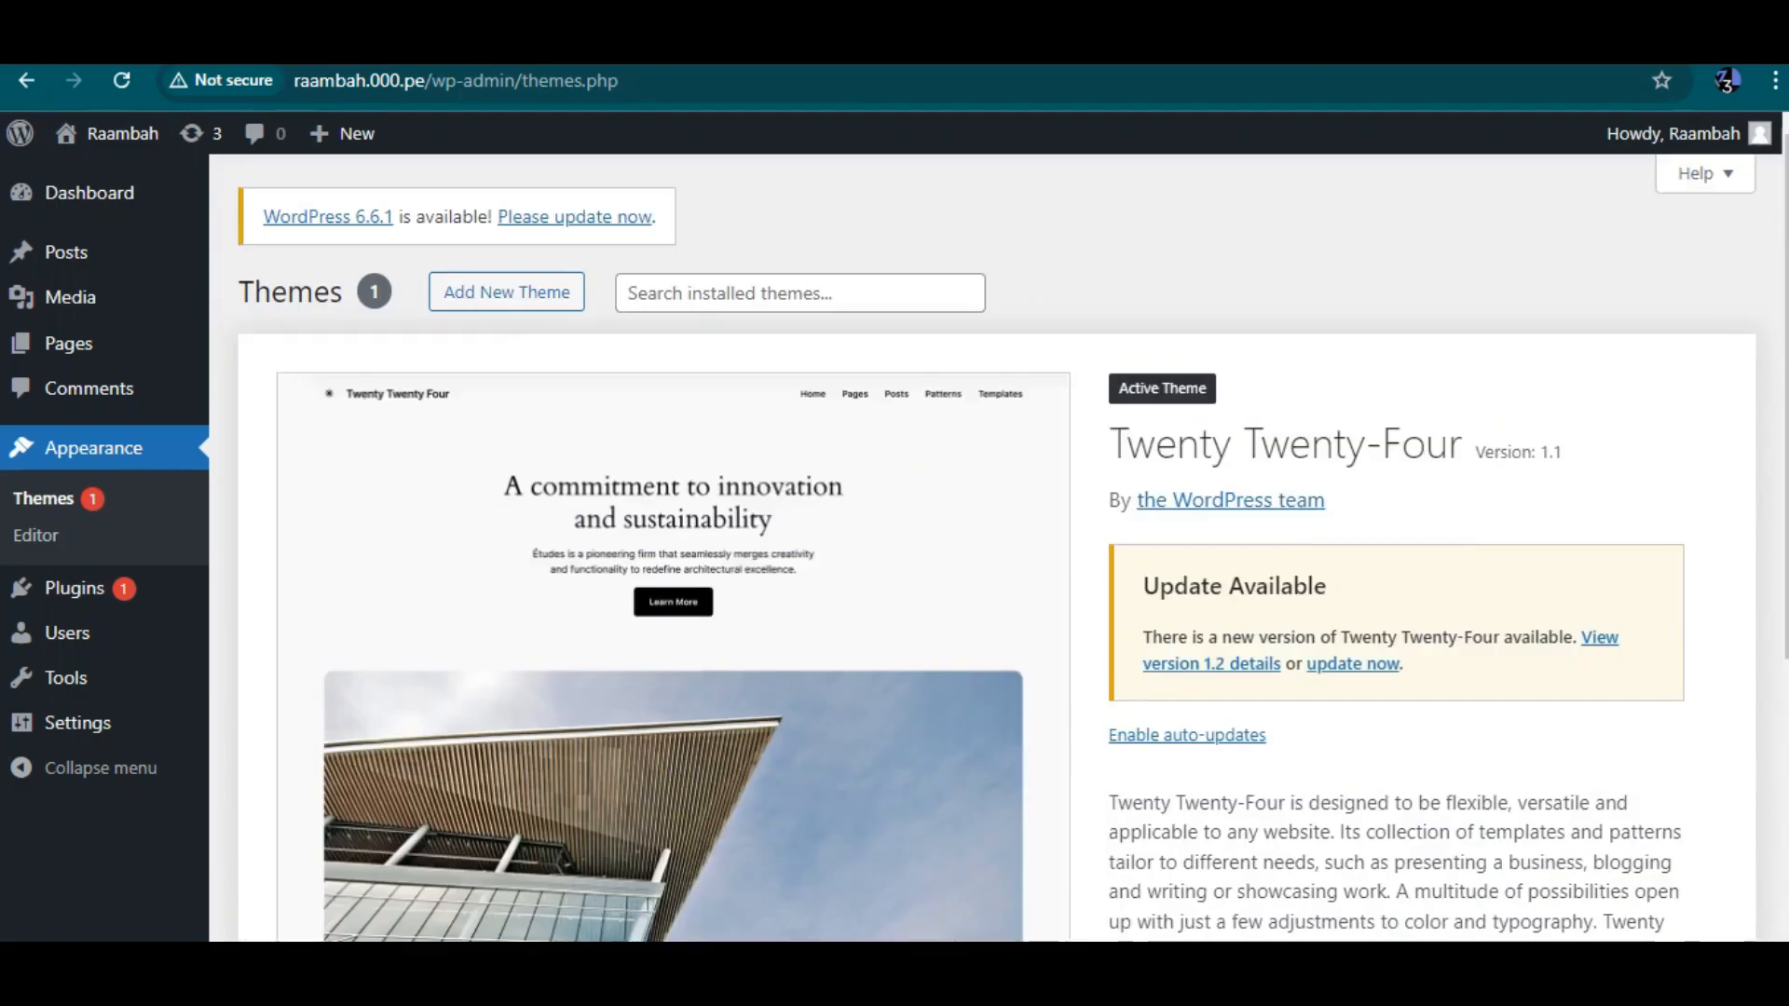
Open Add New Theme and browse through the popular themes list
scroll(1011, 560, down, 1)
scroll(1011, 559, up, 1)
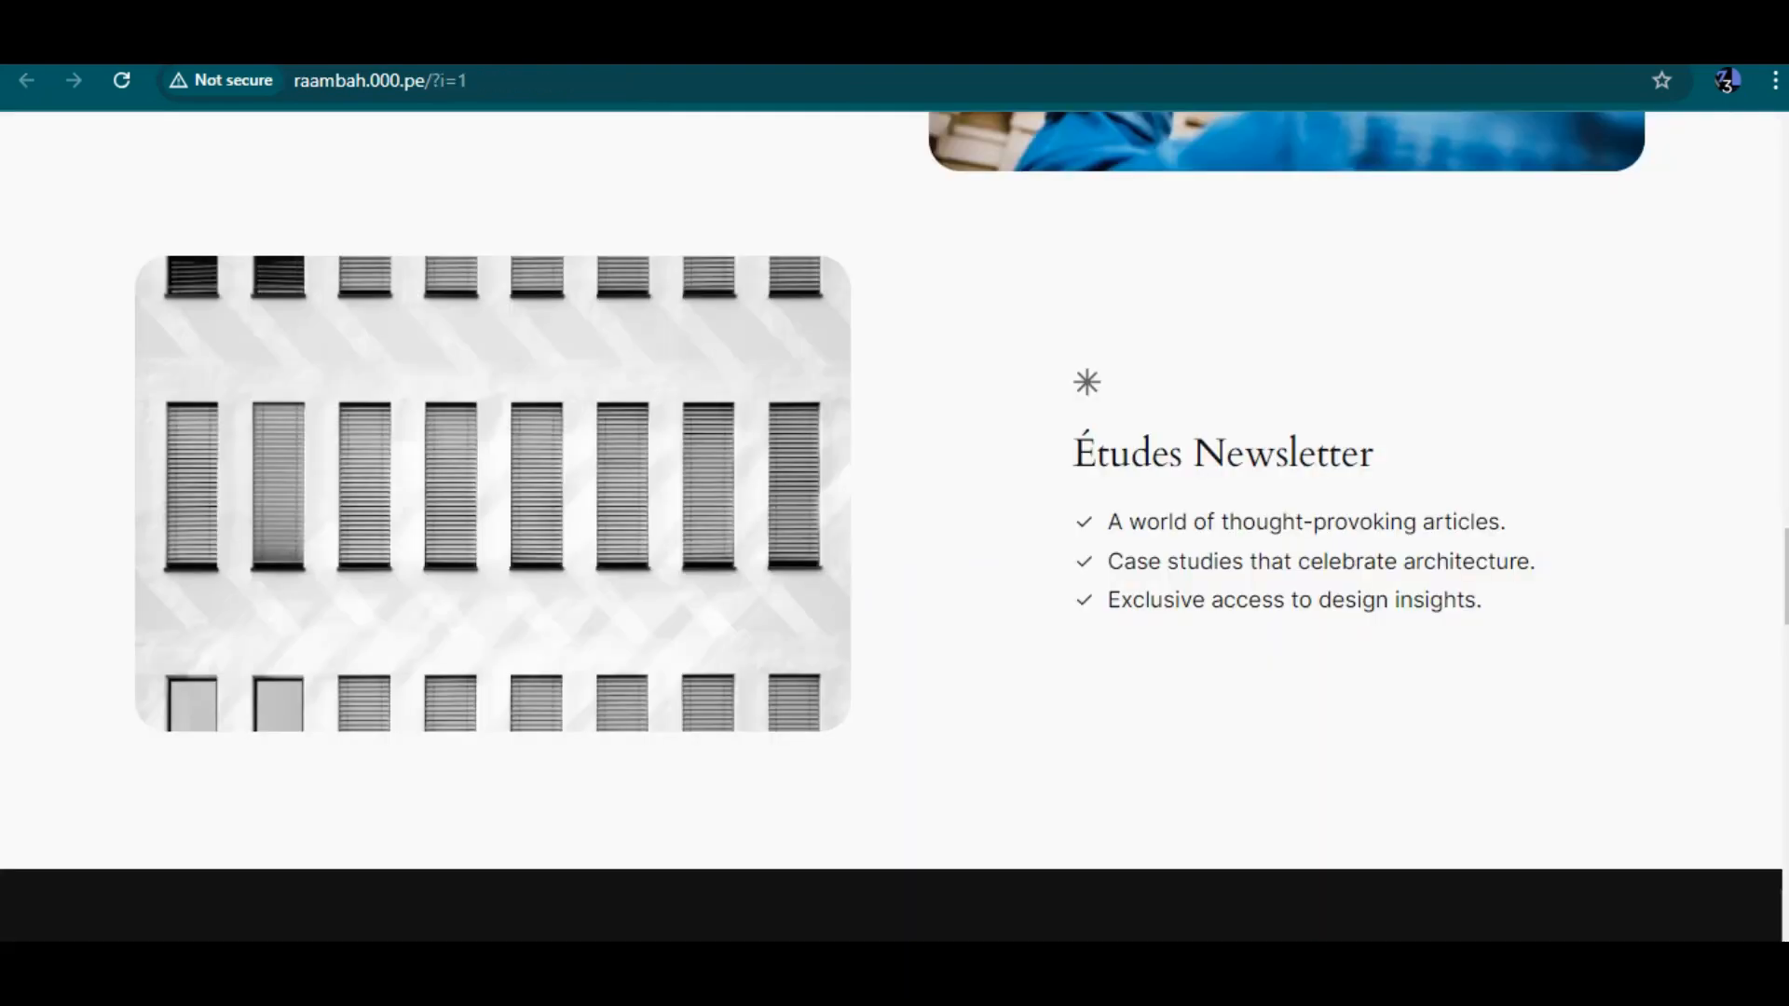
scroll(894, 522, up, 15)
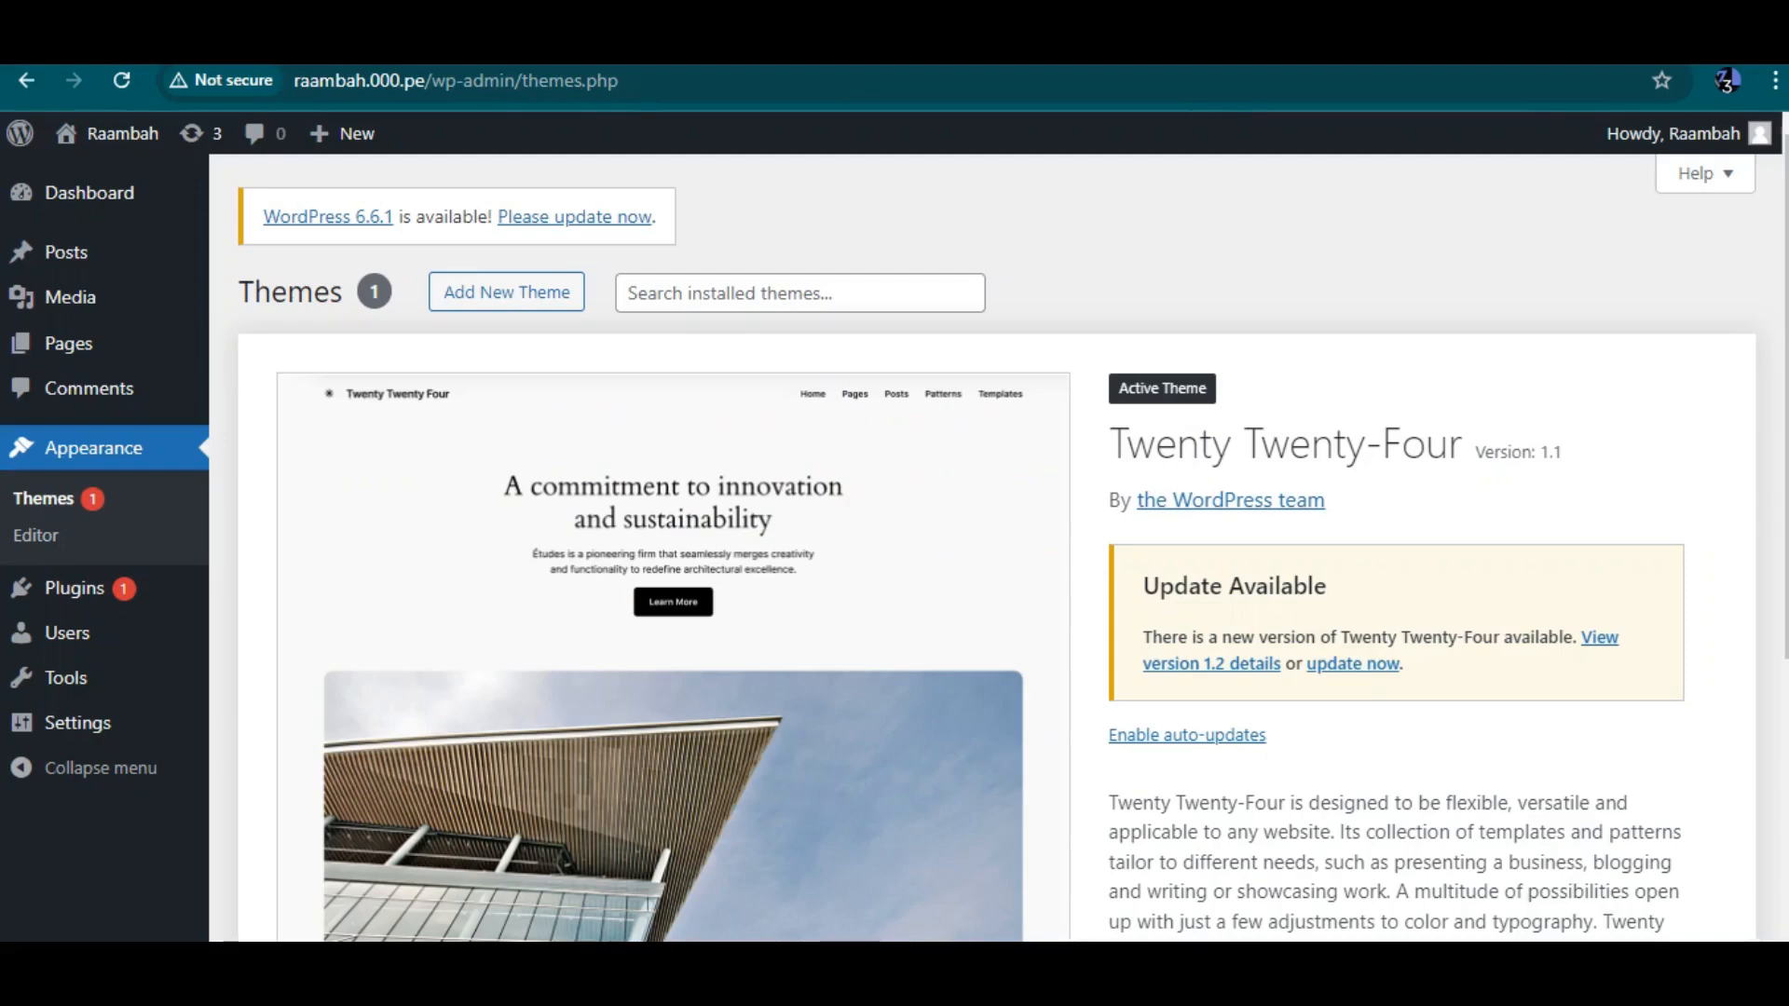
click(506, 292)
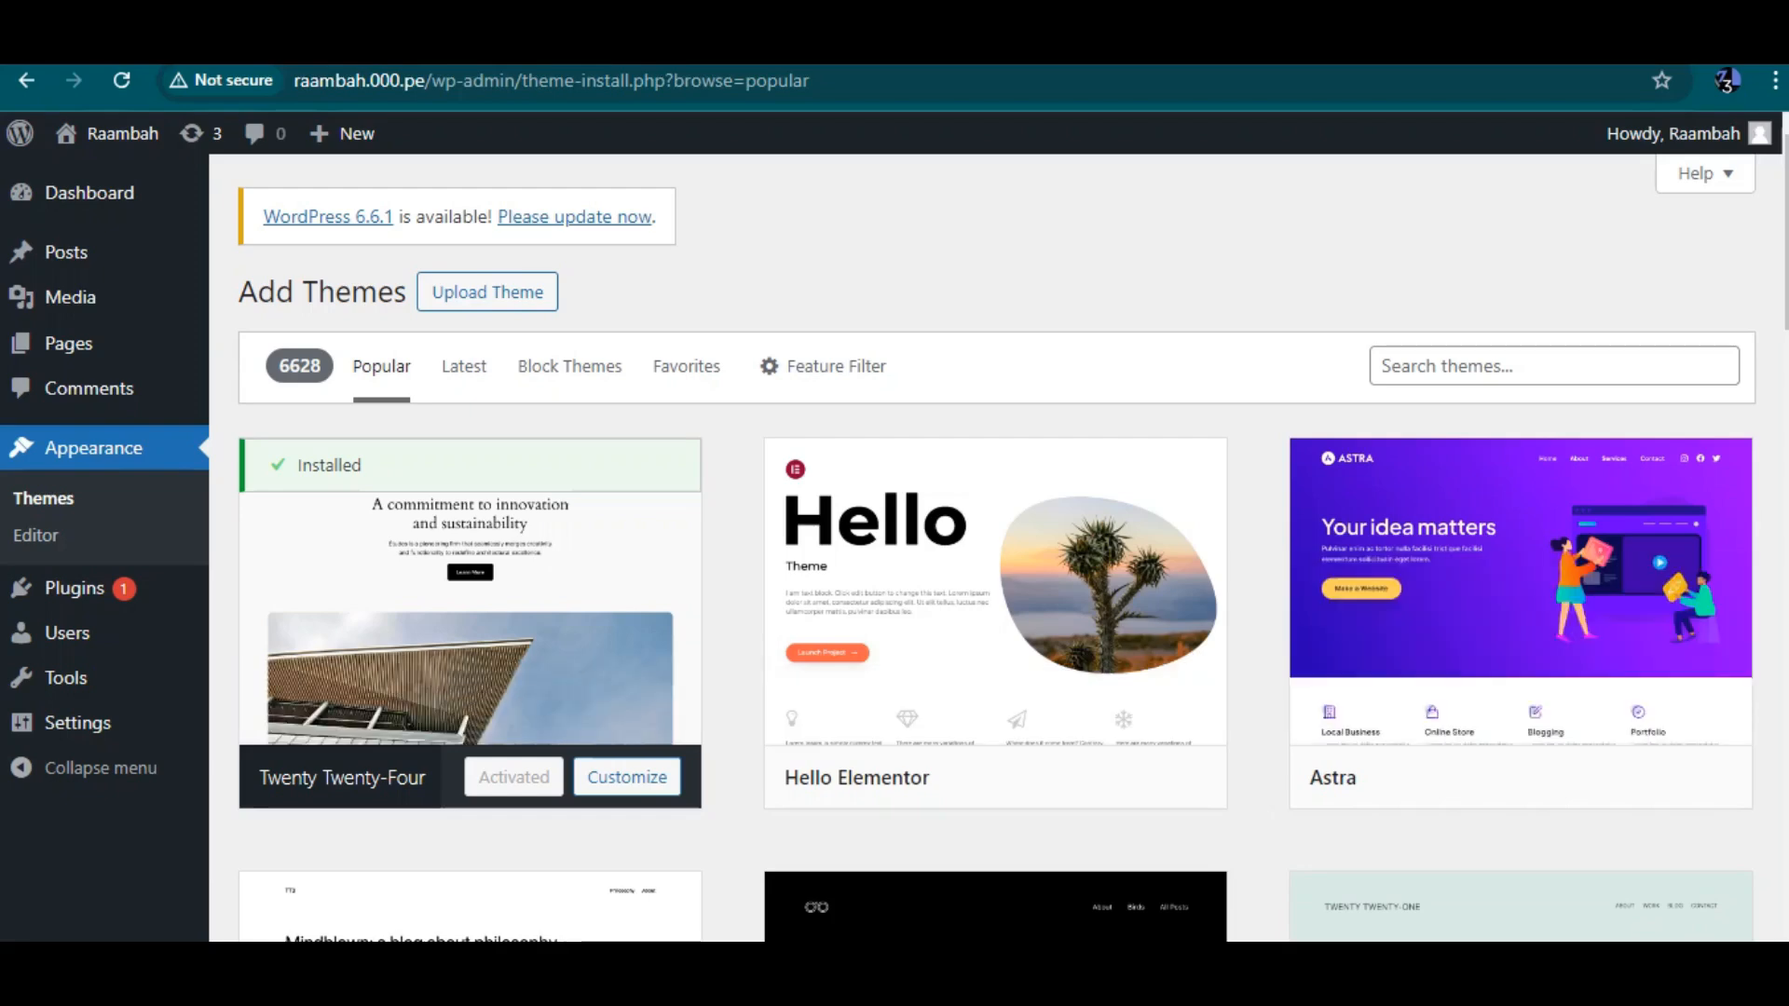
scroll(996, 548, down, 10)
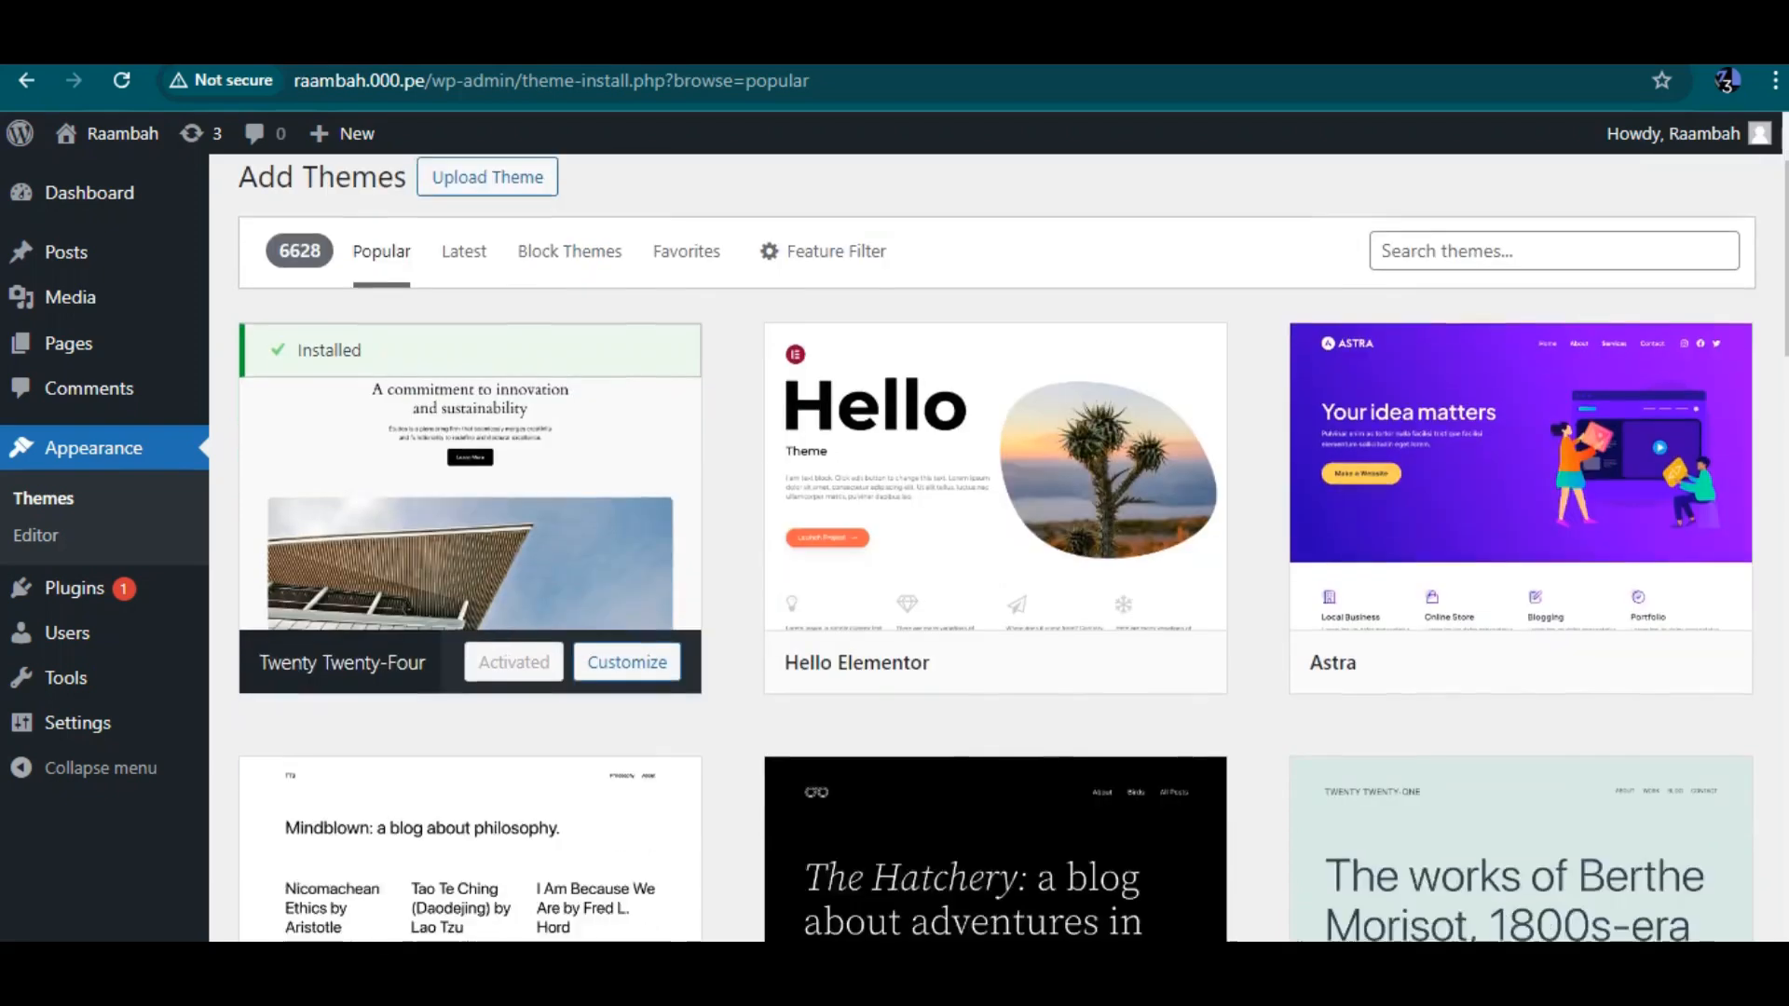
scroll(995, 559, down, 3)
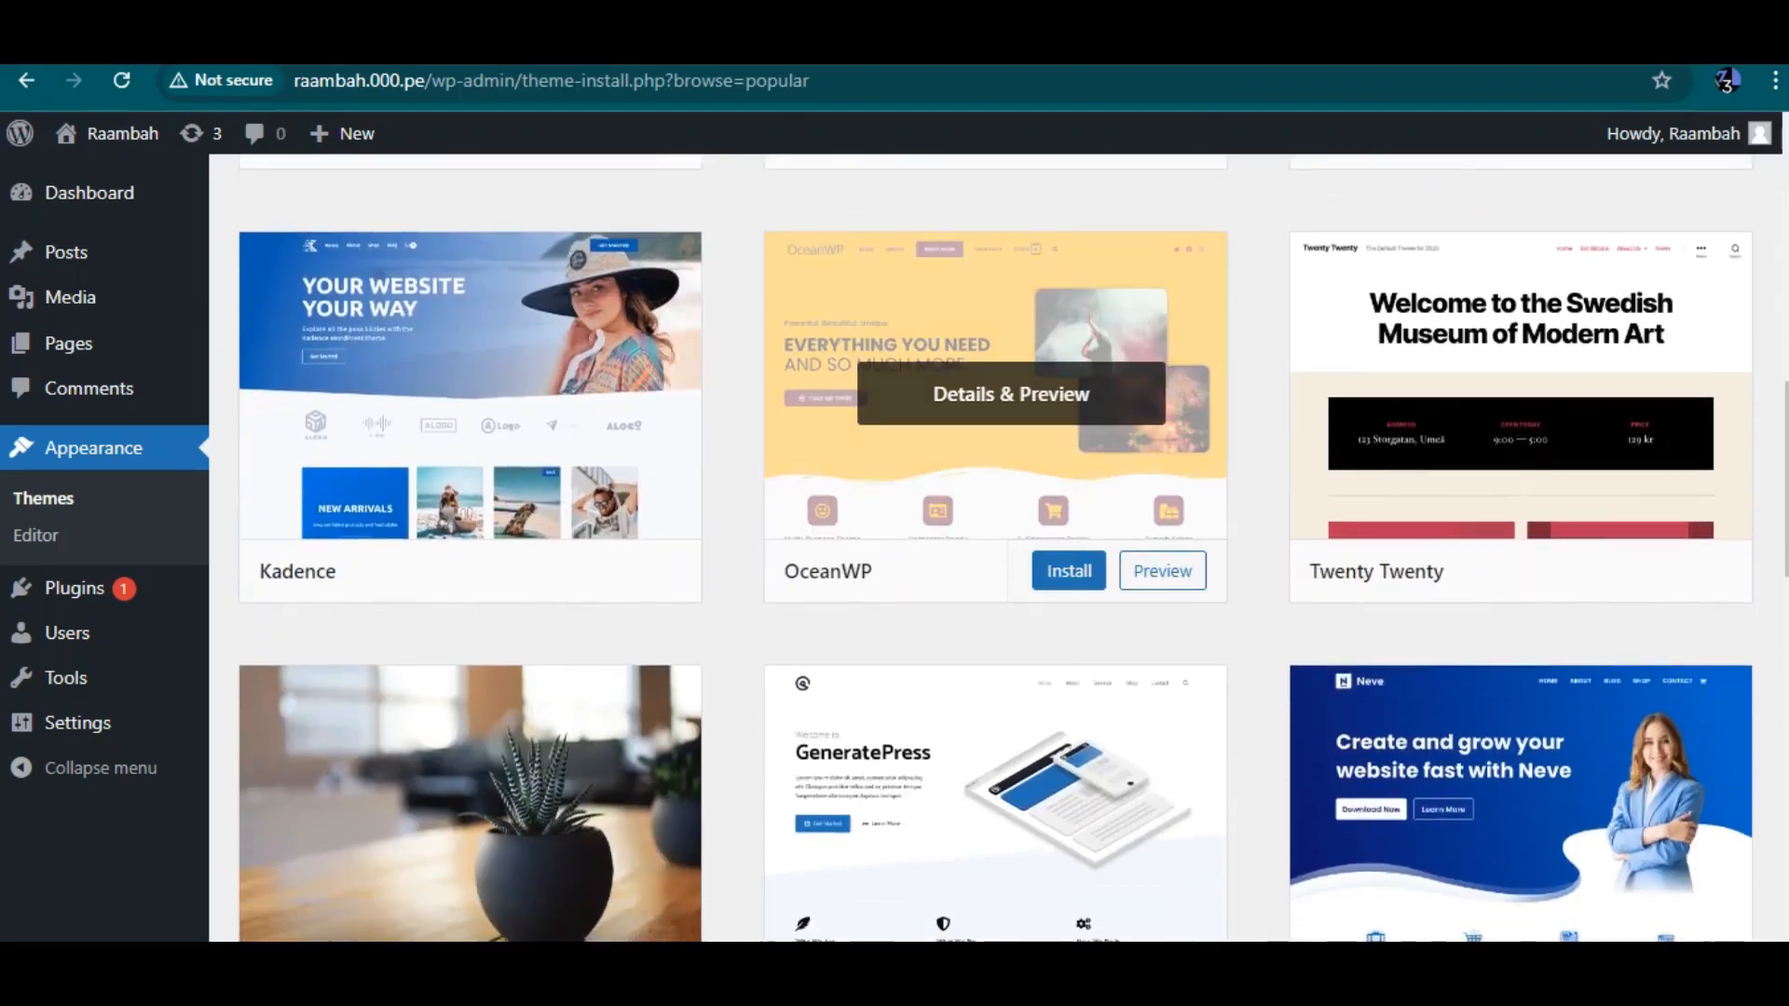
scroll(1011, 587, down, 2)
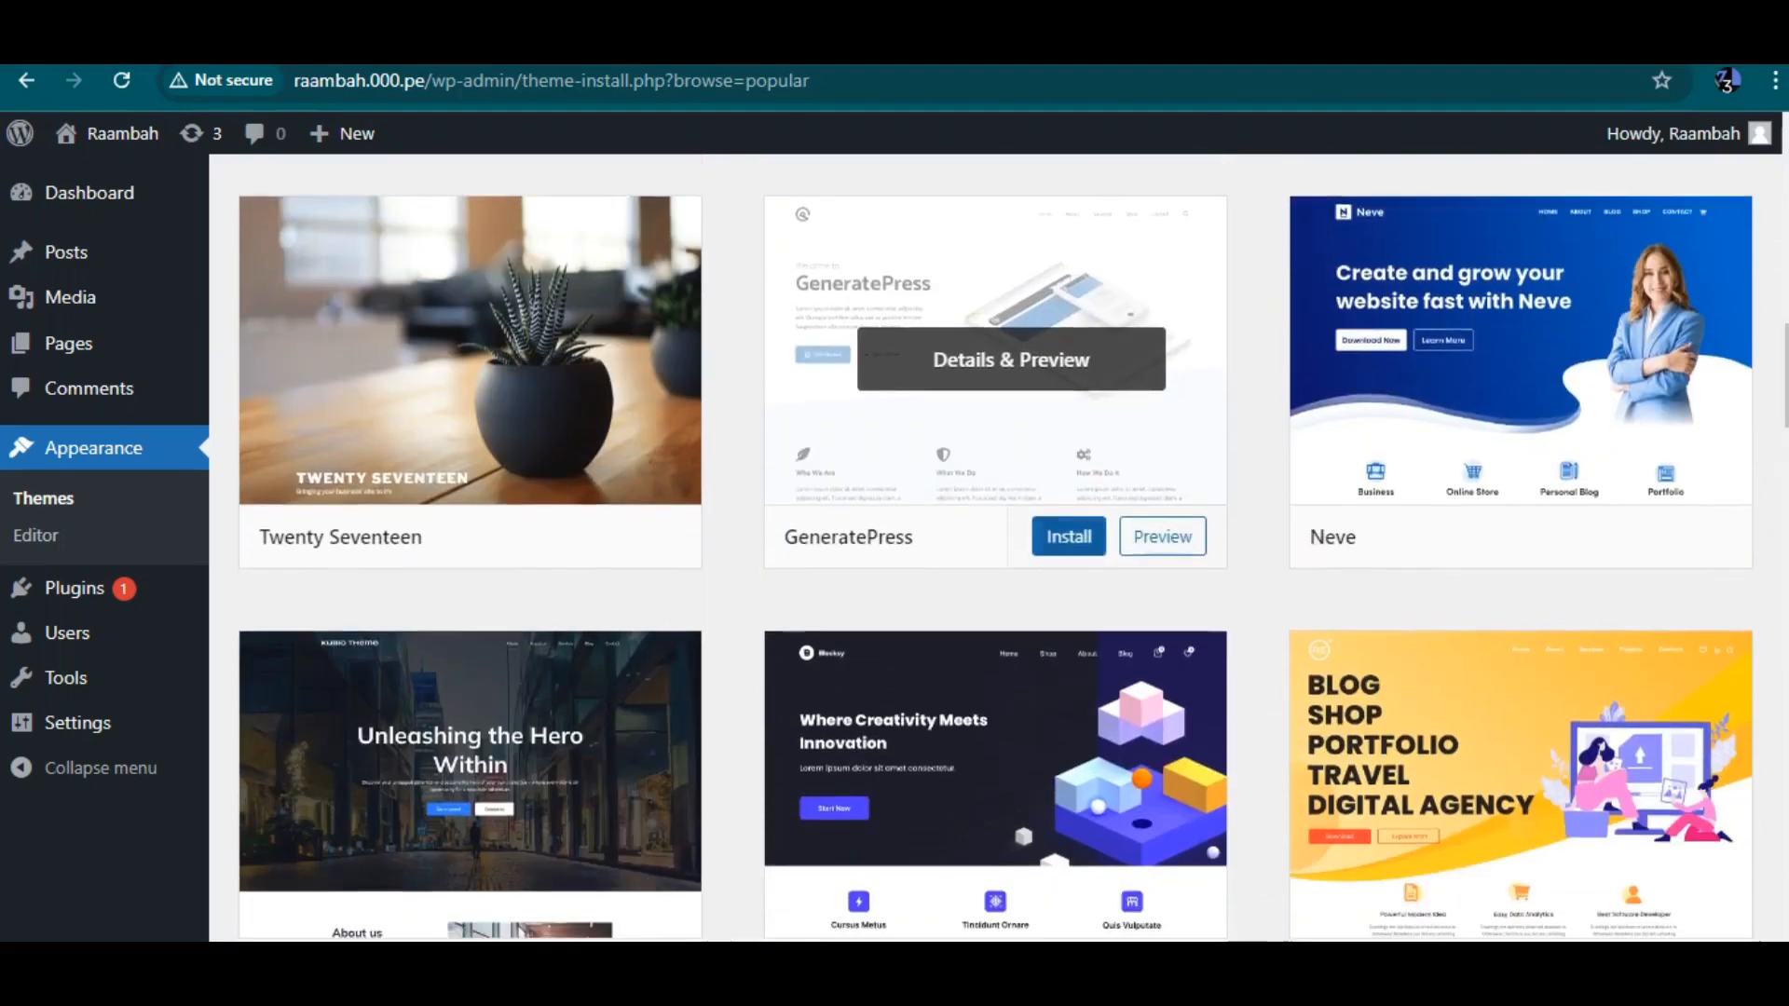
scroll(1011, 820, down, 4)
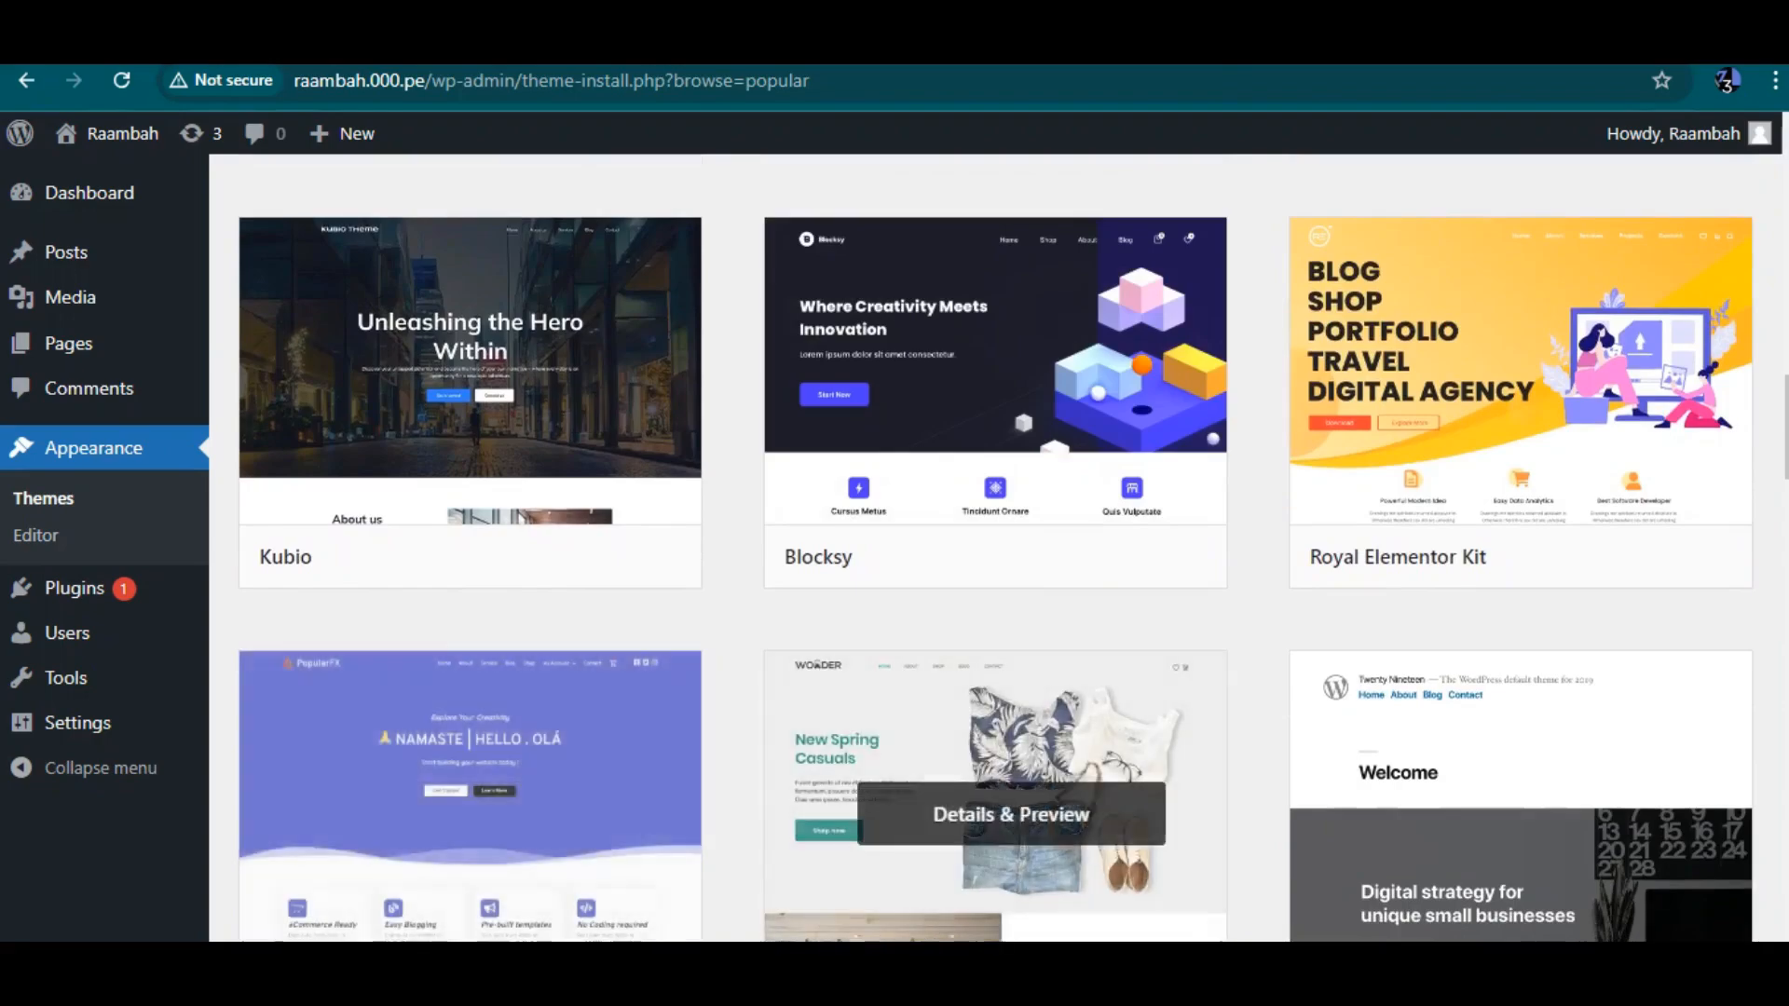
scroll(1011, 820, down, 9)
scroll(1011, 531, down, 9)
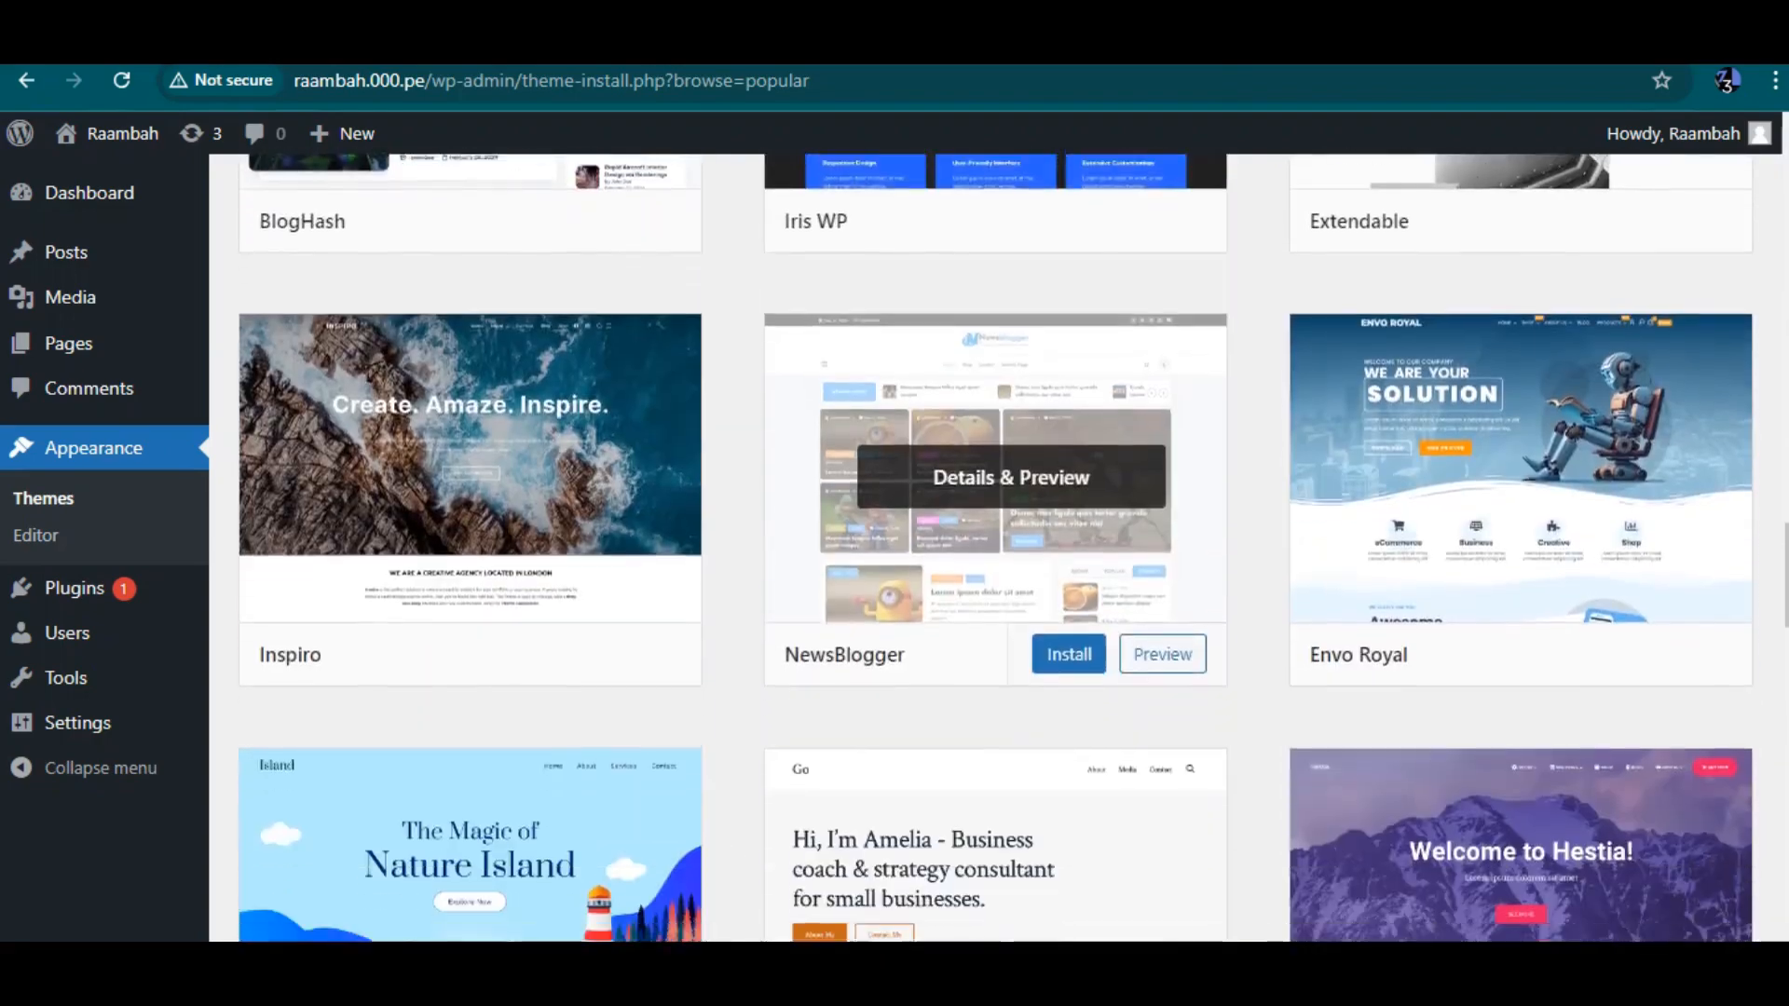
scroll(1011, 587, down, 14)
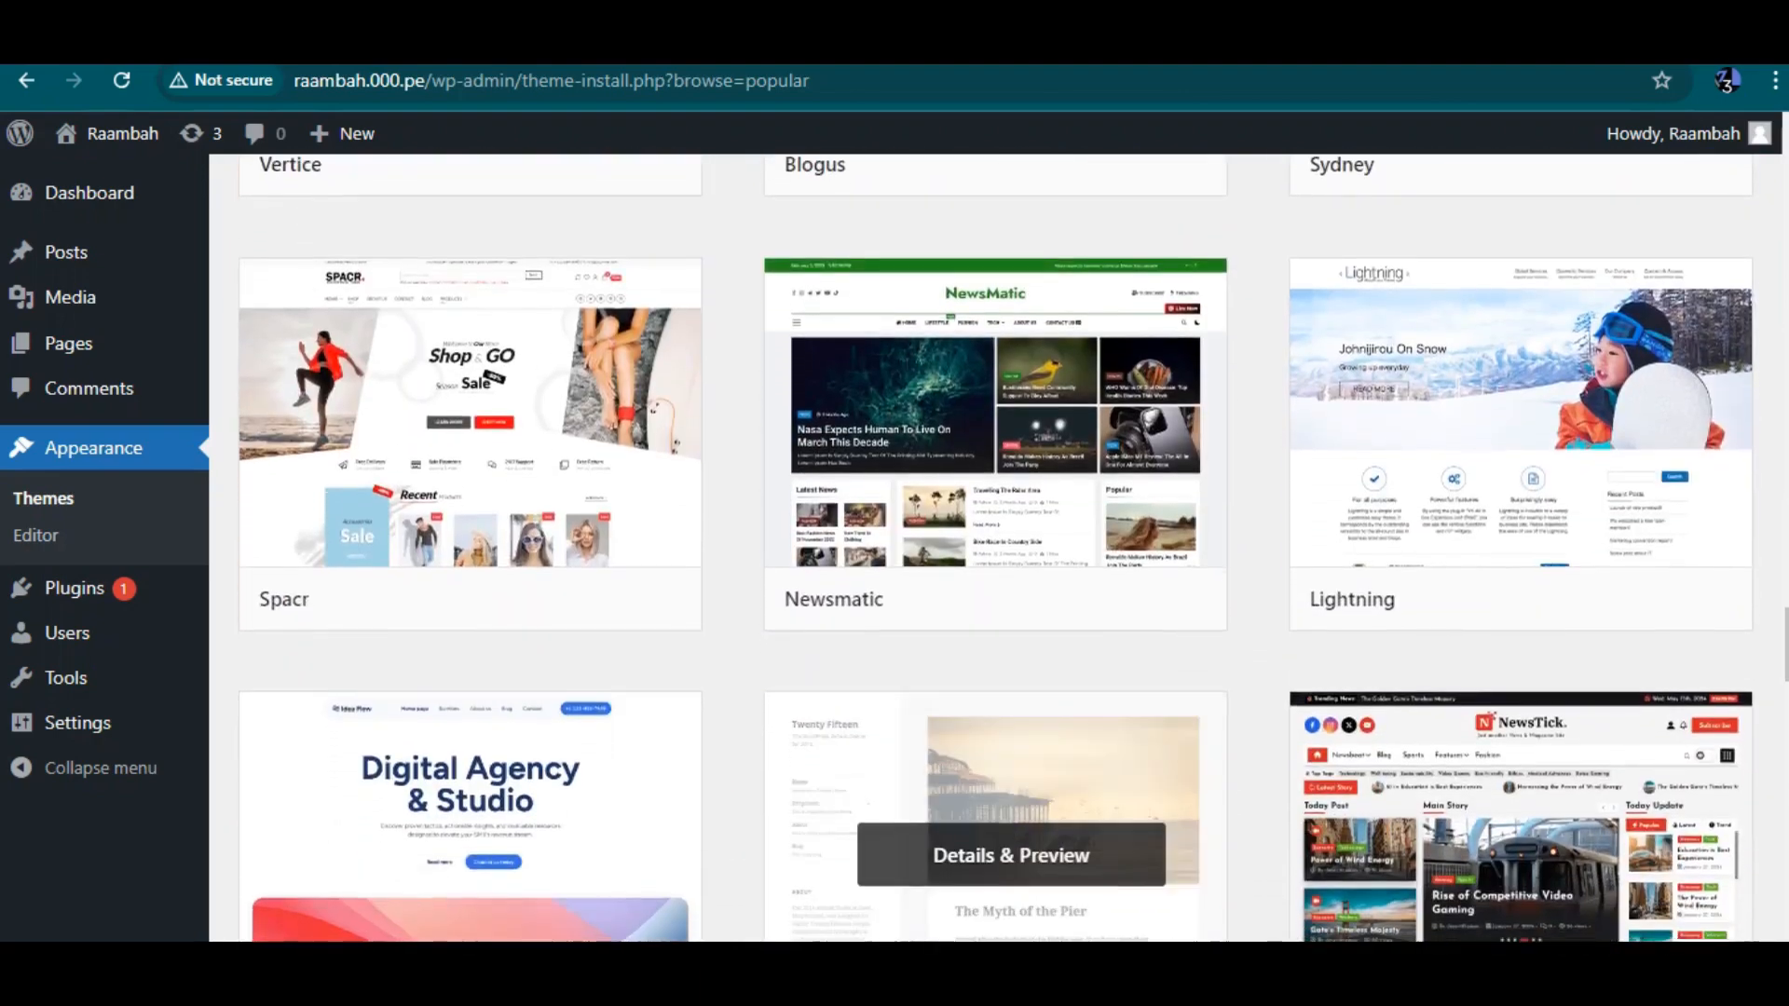
scroll(997, 736, up, 2)
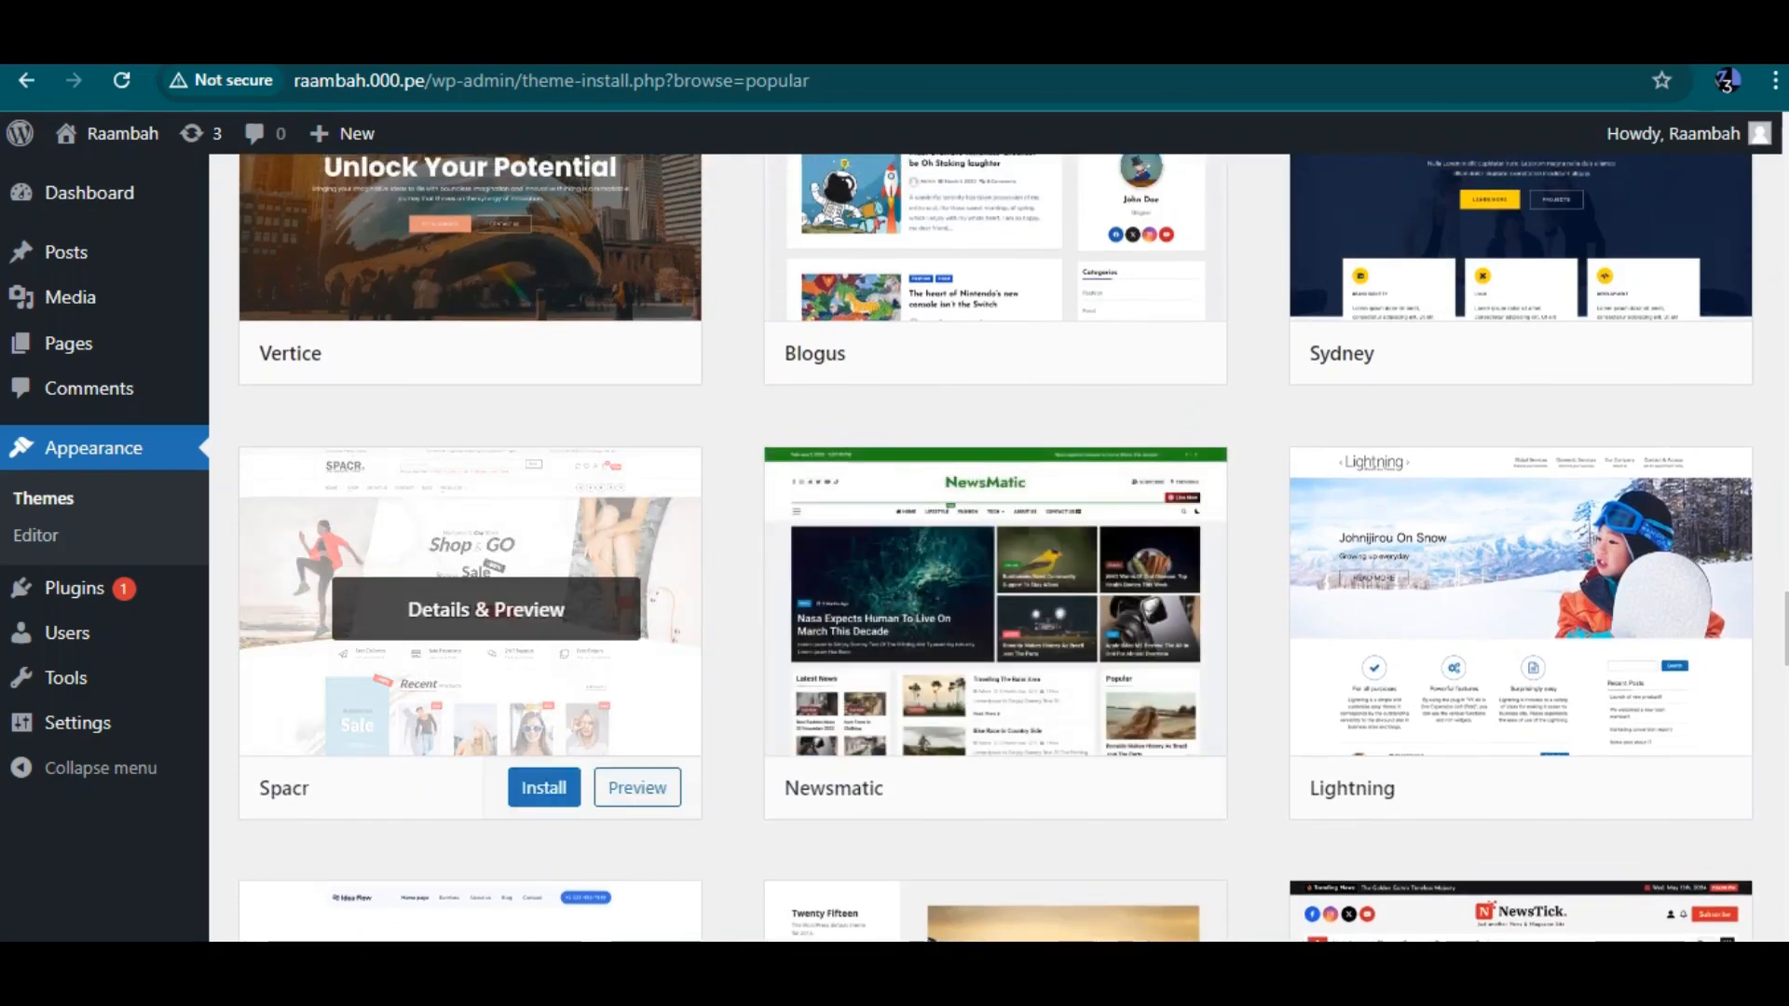
Preview the Spacr theme and close the preview
click(486, 609)
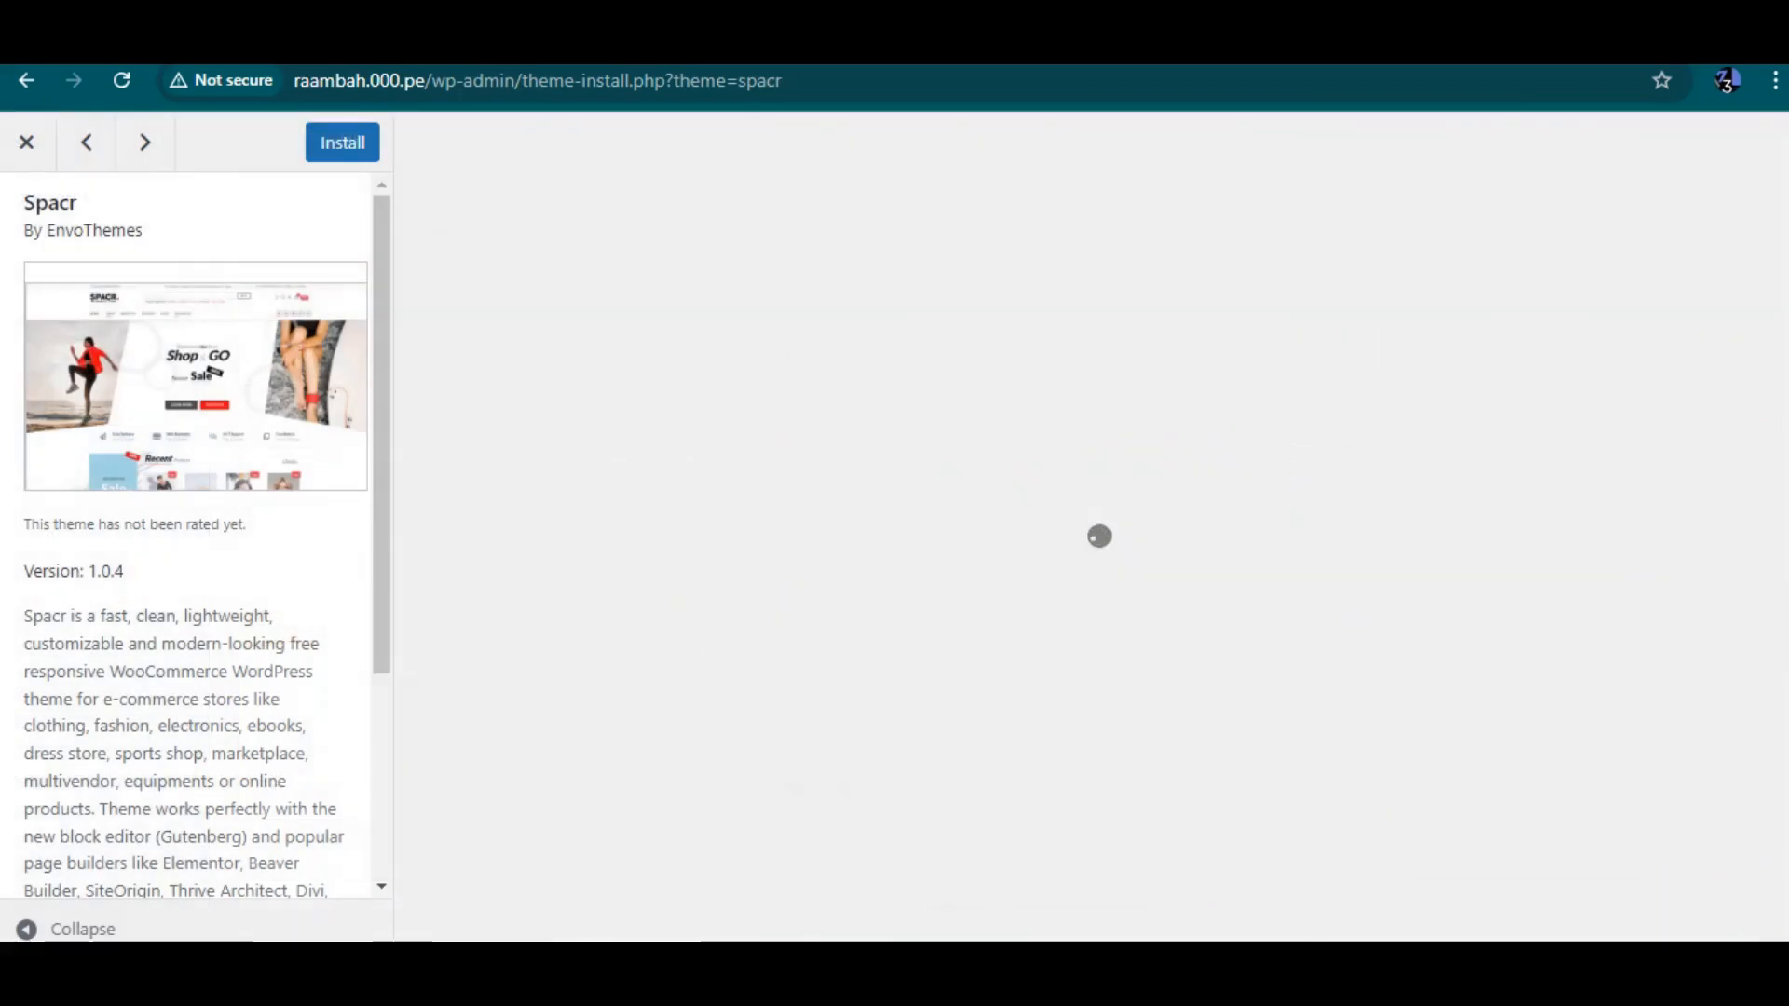
scroll(1088, 531, down, 10)
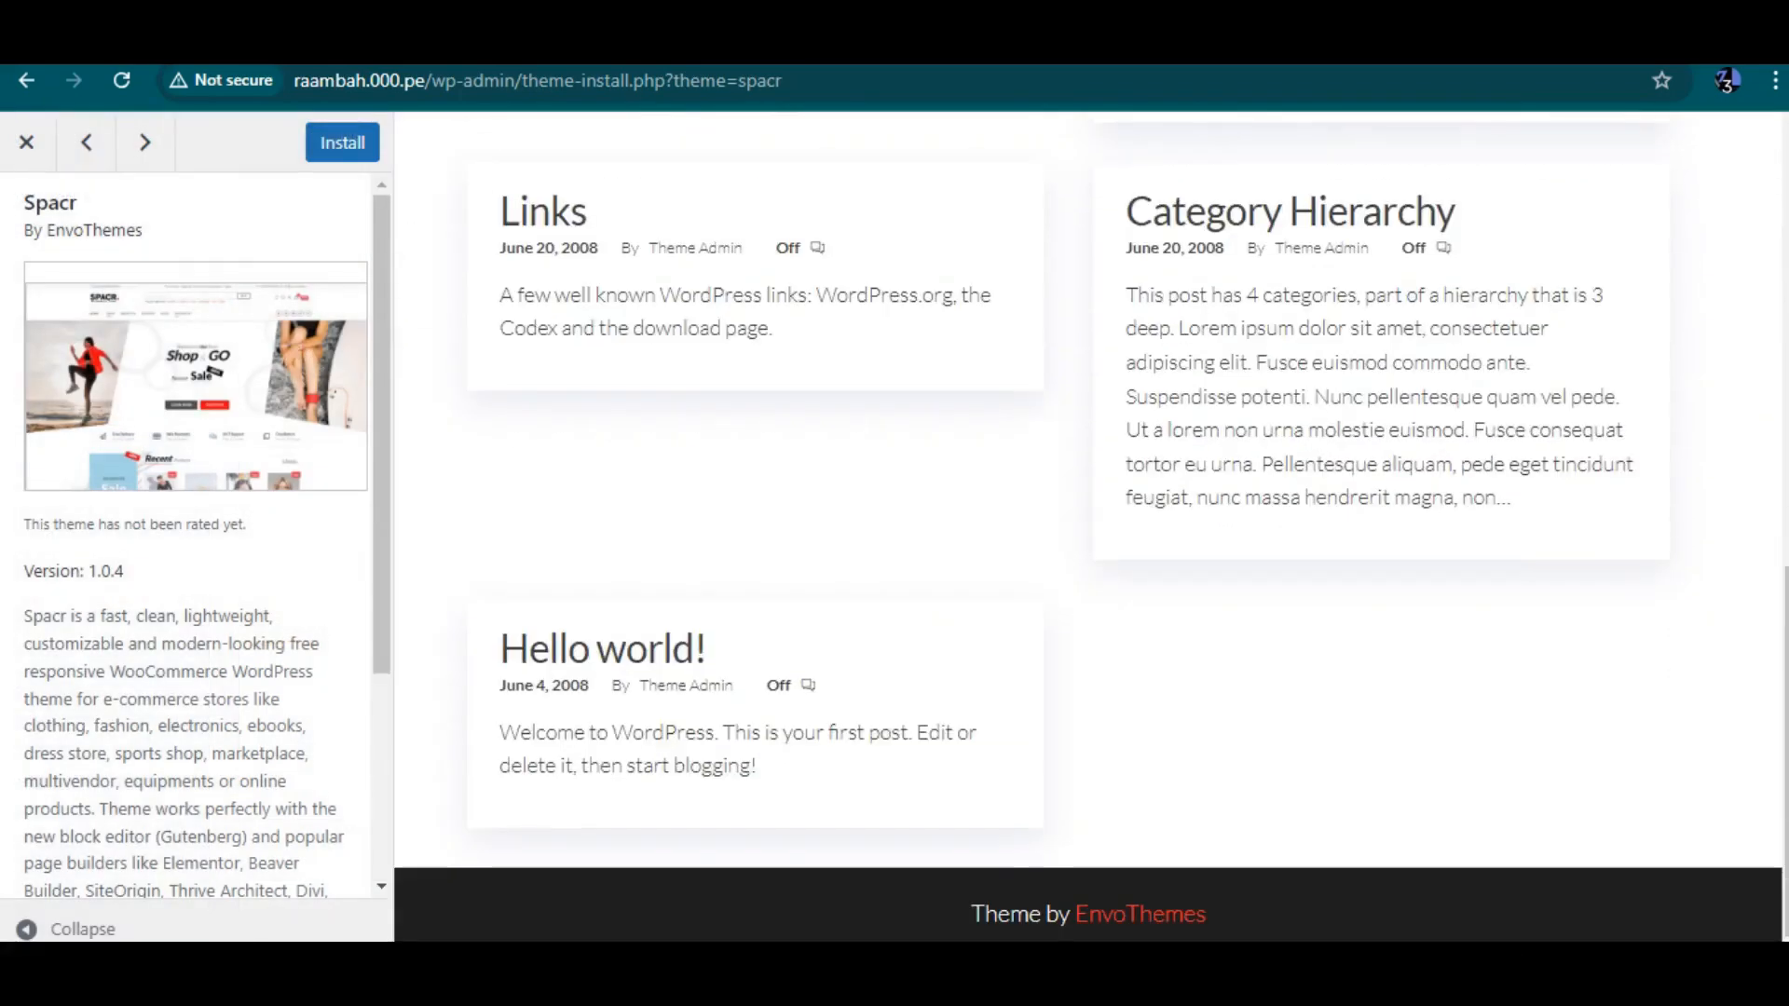
click(27, 142)
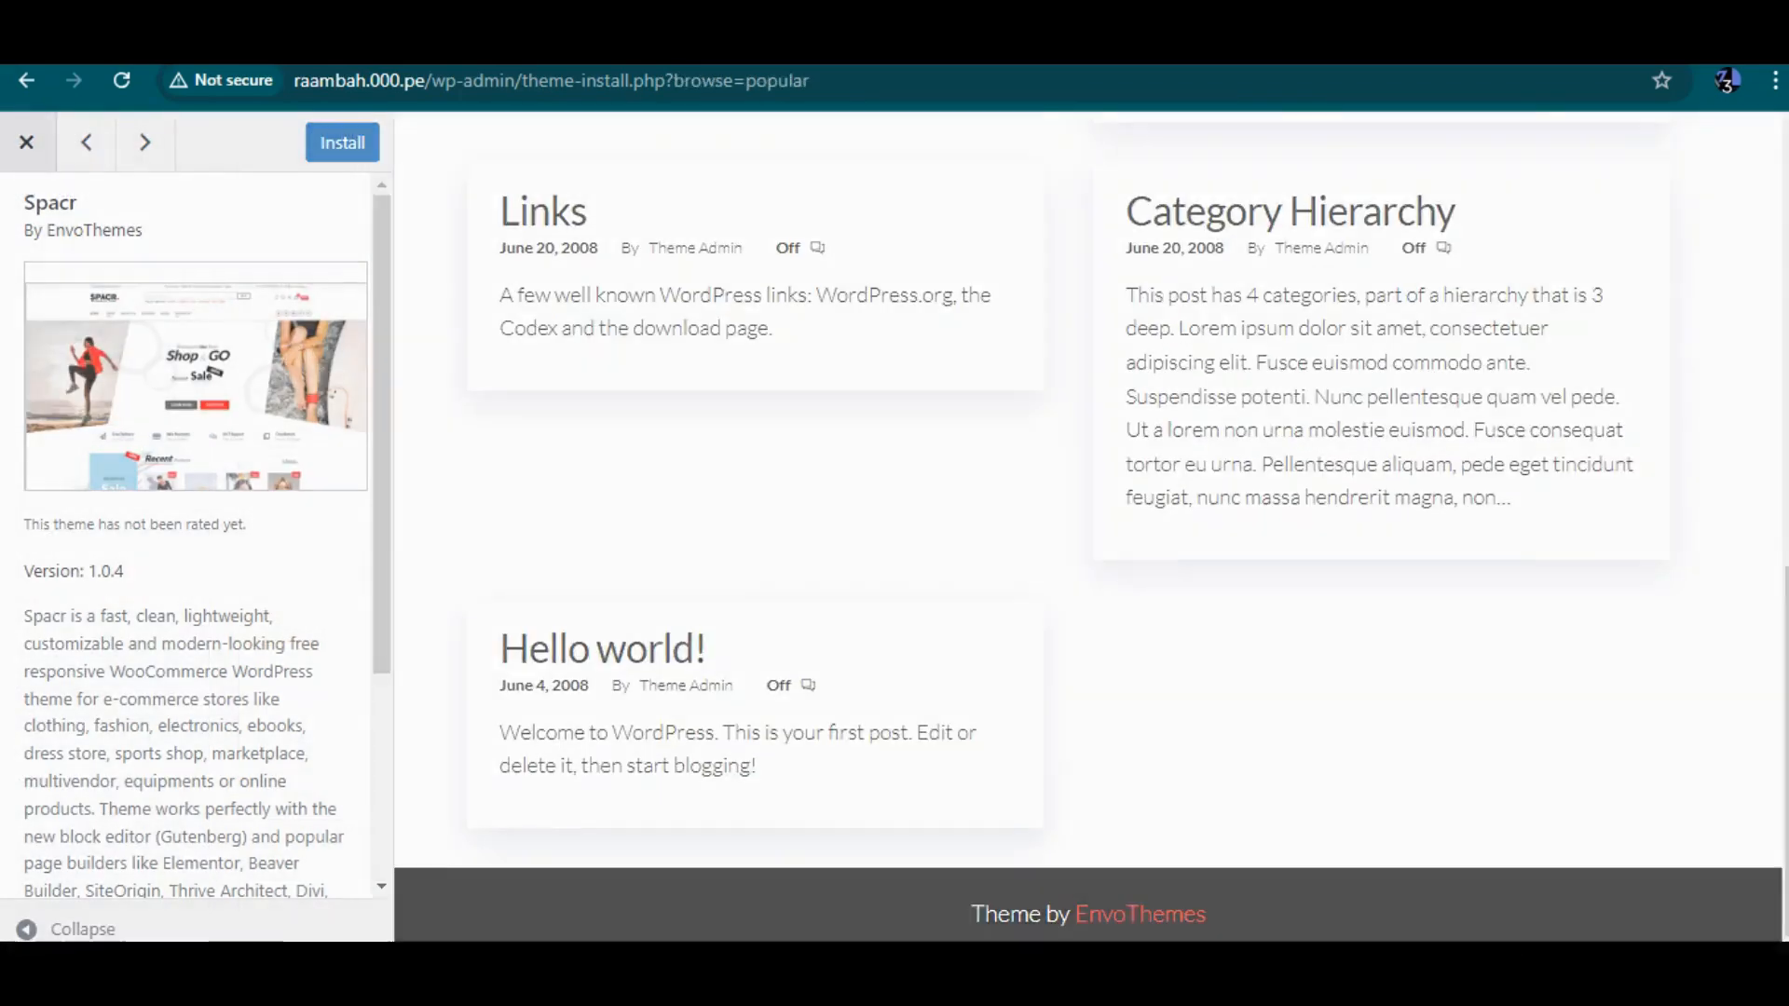
Install the Astra theme and activate it
scroll(998, 599, up, 5)
scroll(990, 629, up, 15)
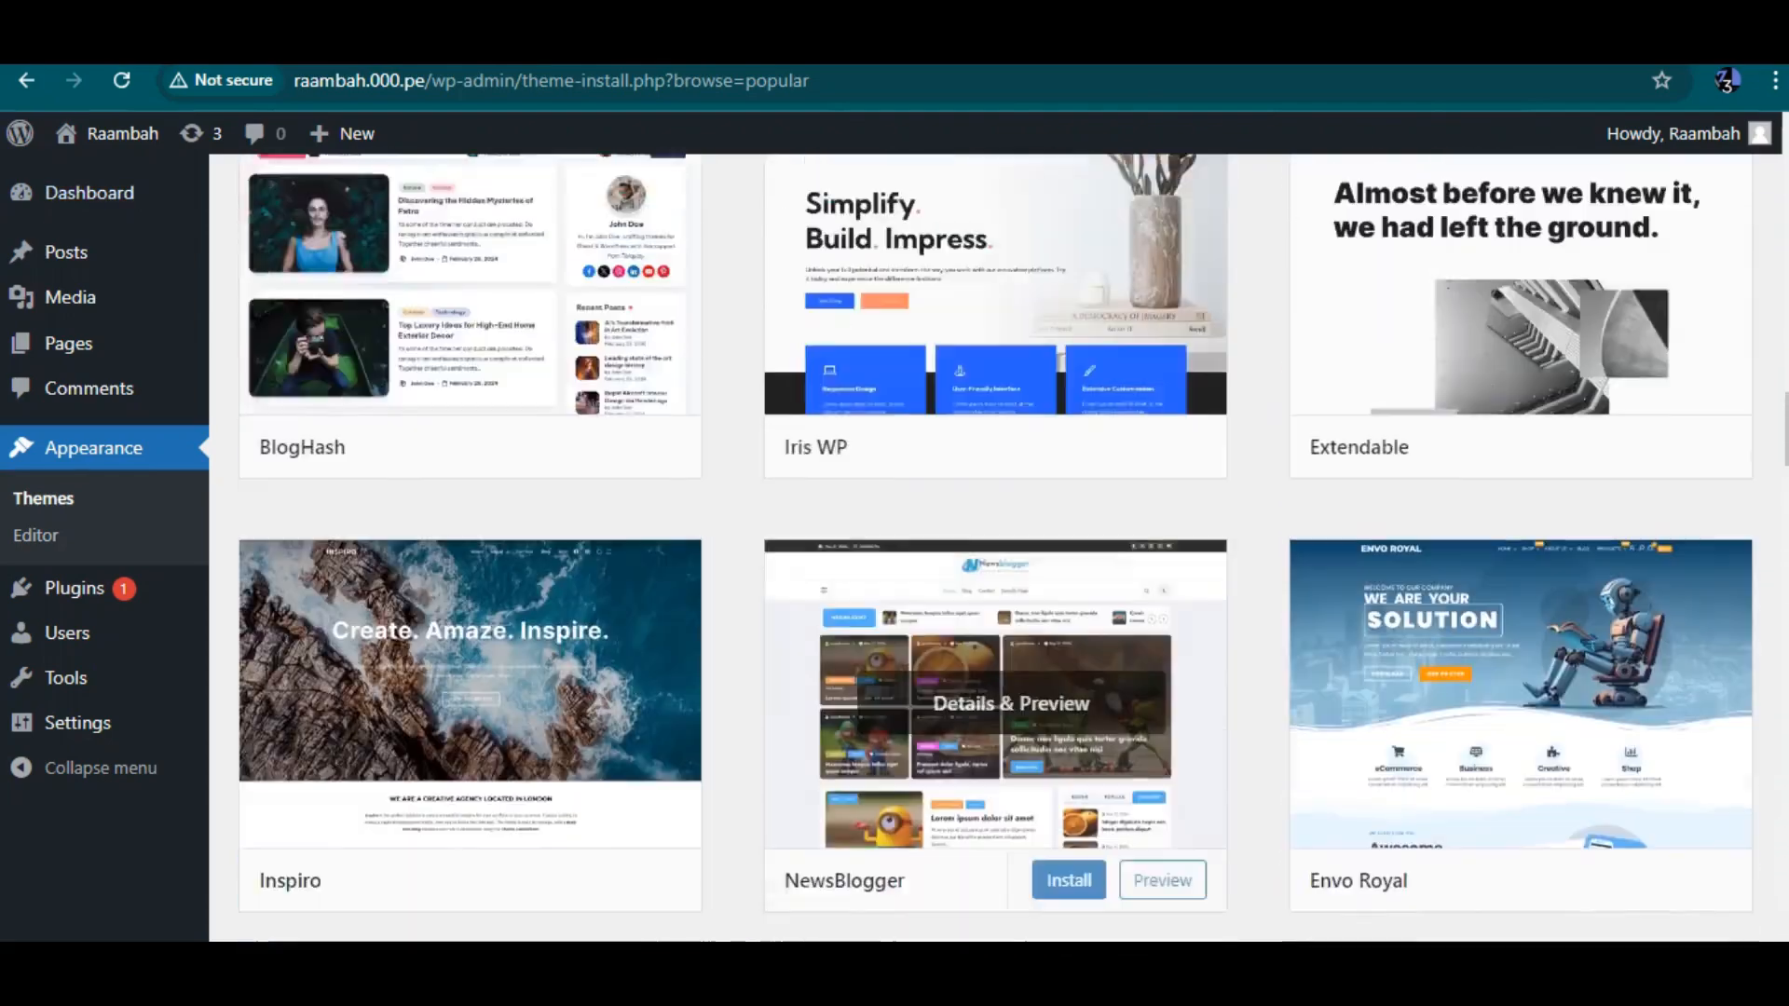
scroll(1011, 685, up, 14)
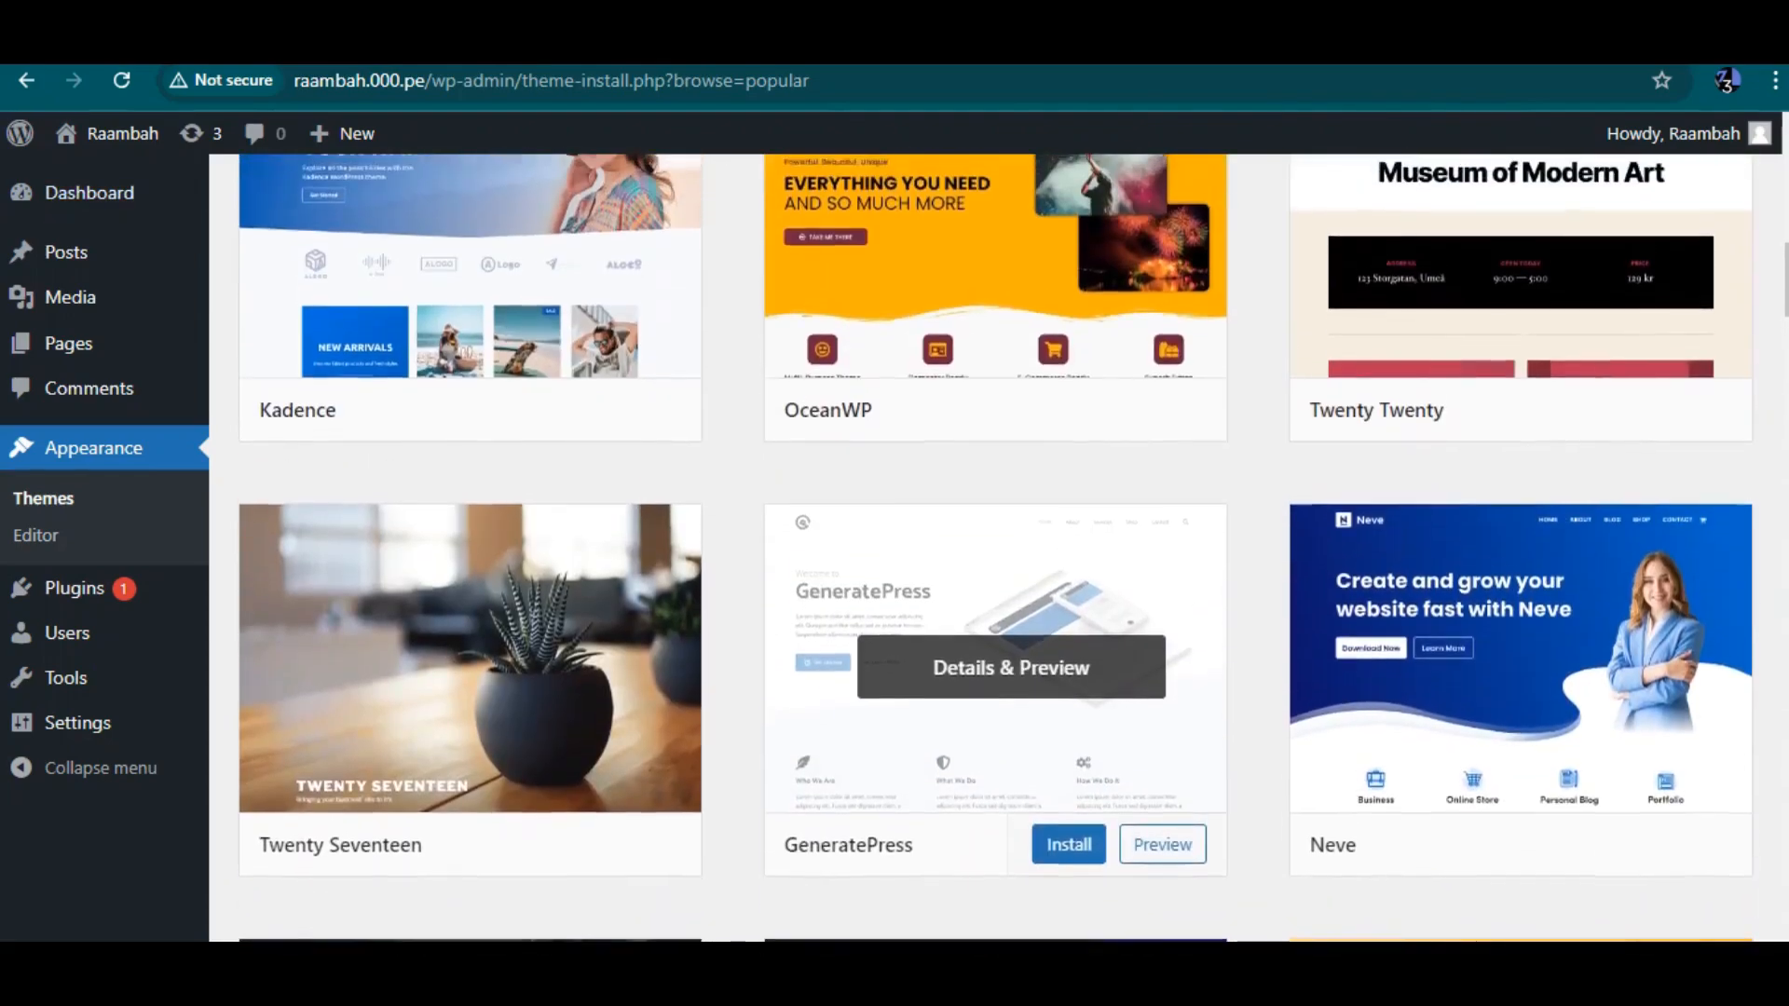
scroll(1011, 685, up, 5)
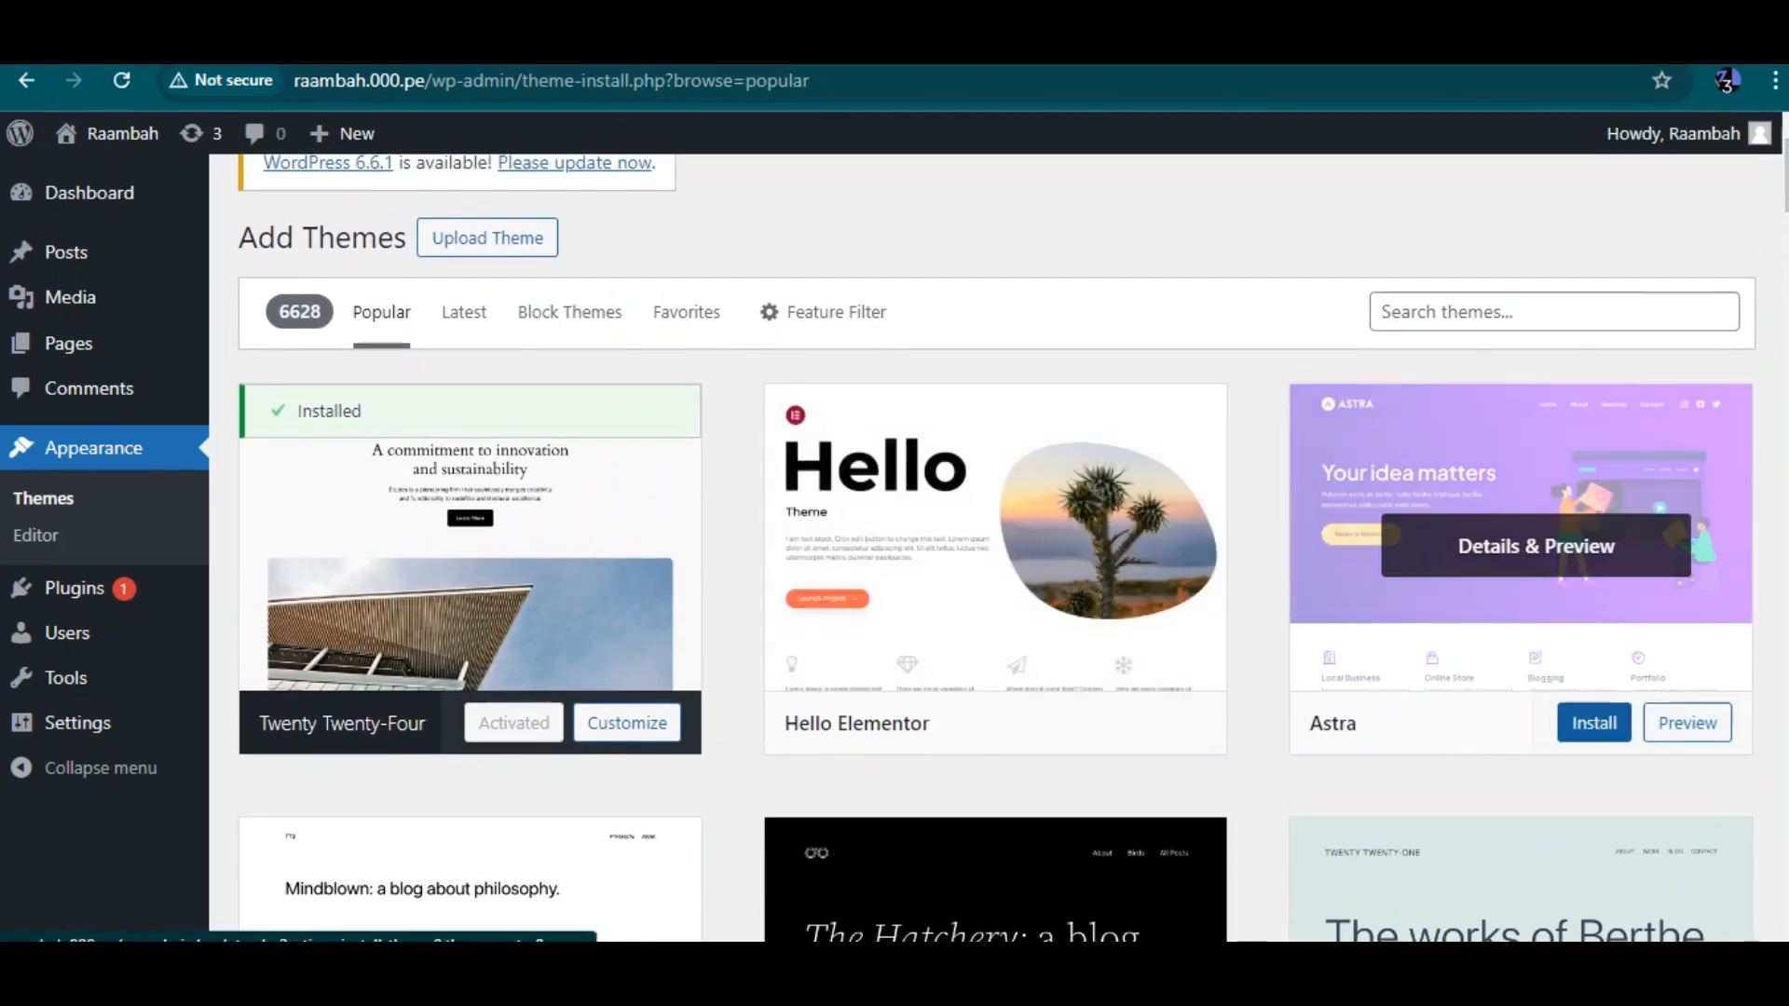
click(1593, 723)
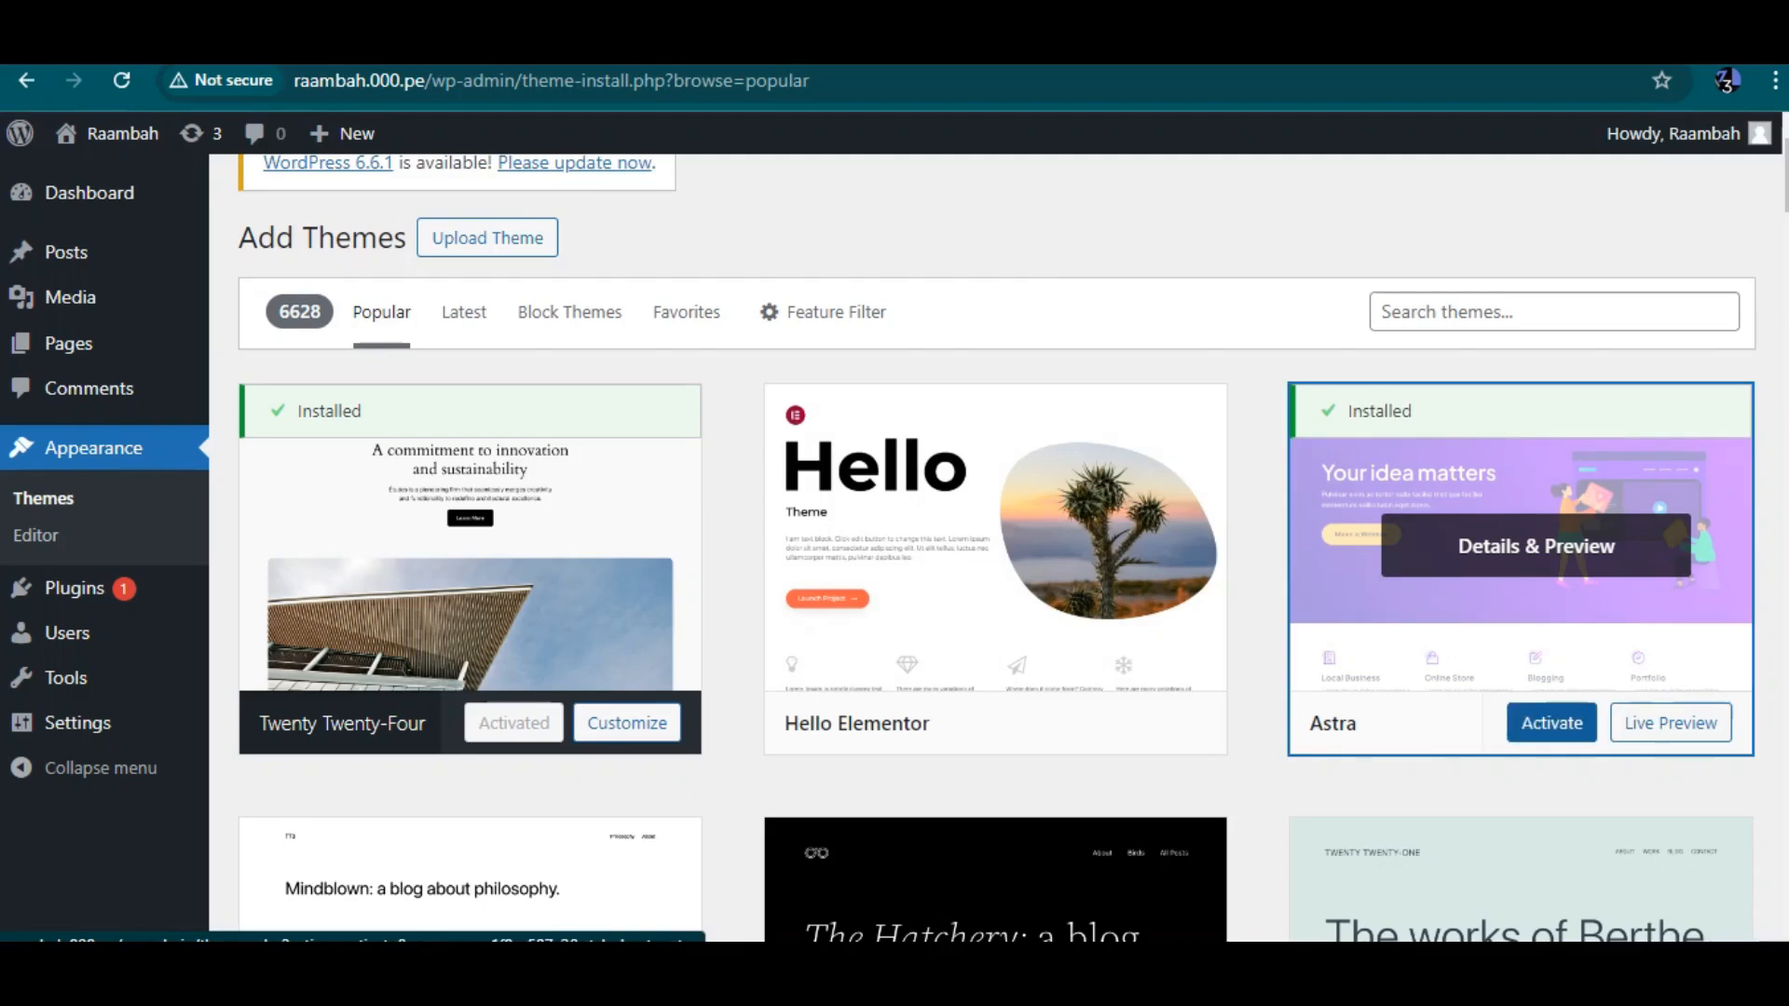
click(1551, 723)
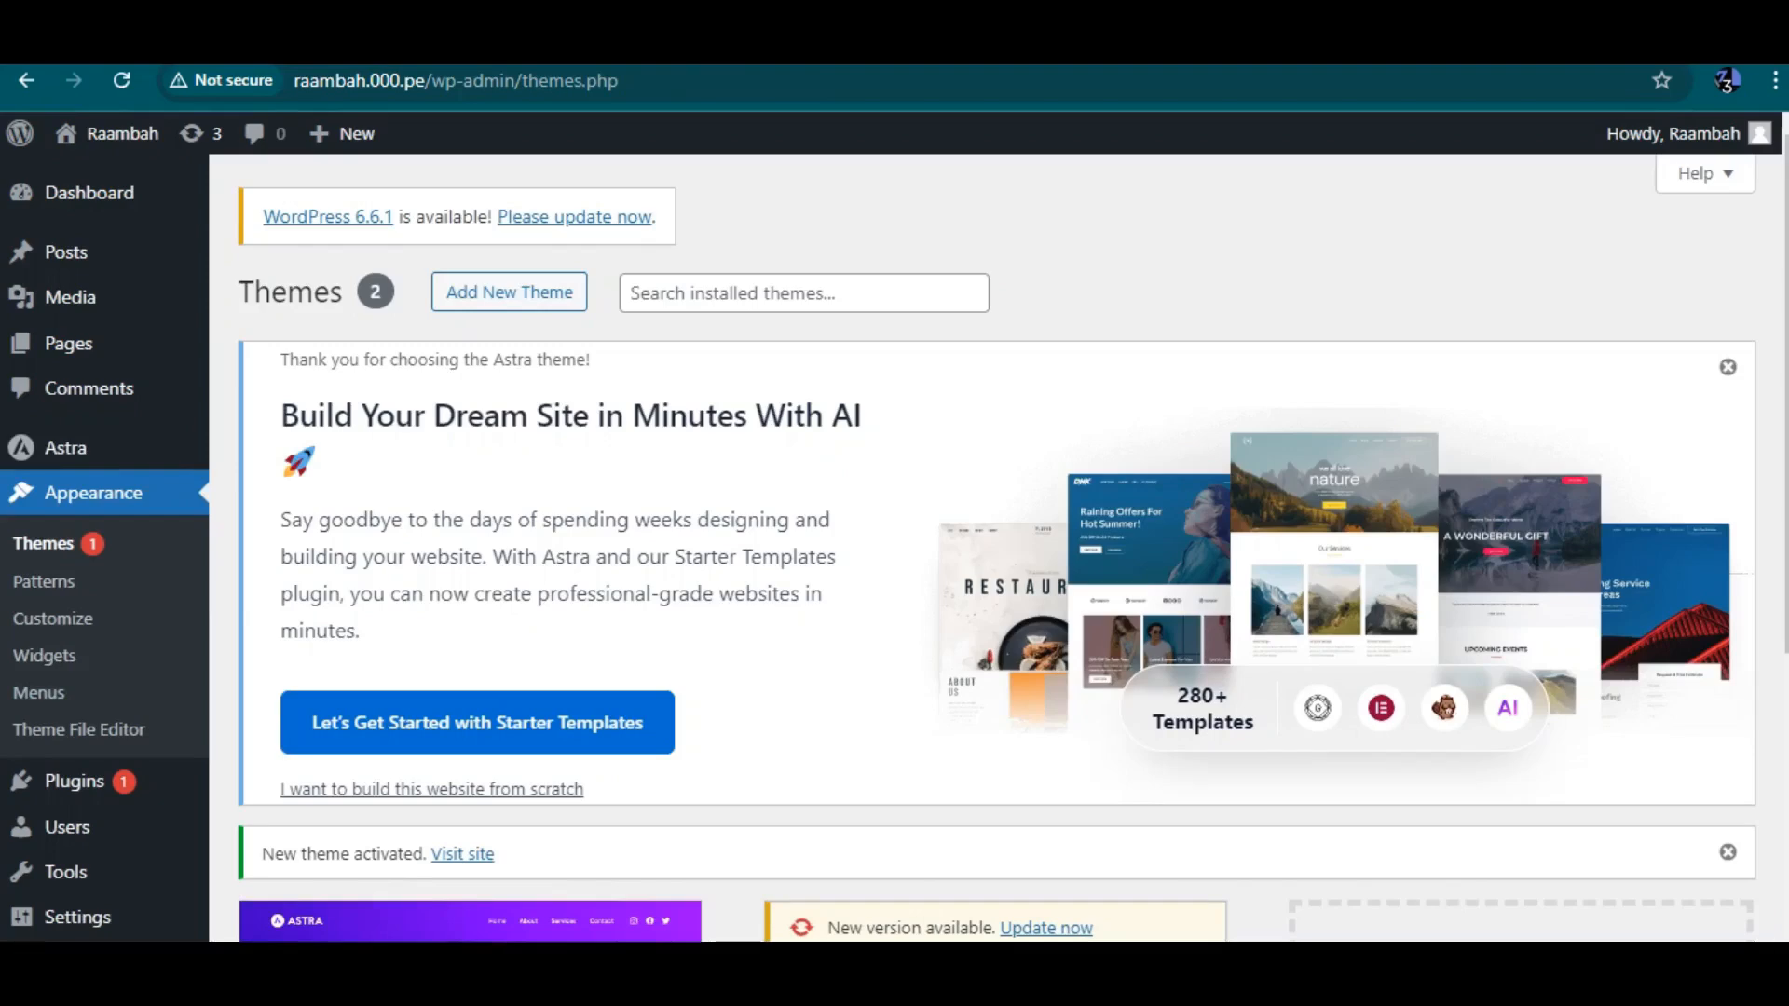
Search the plugin directory for elementor and install the Elementor Website Builder plugin
scroll(998, 548, down, 4)
scroll(998, 548, up, 2)
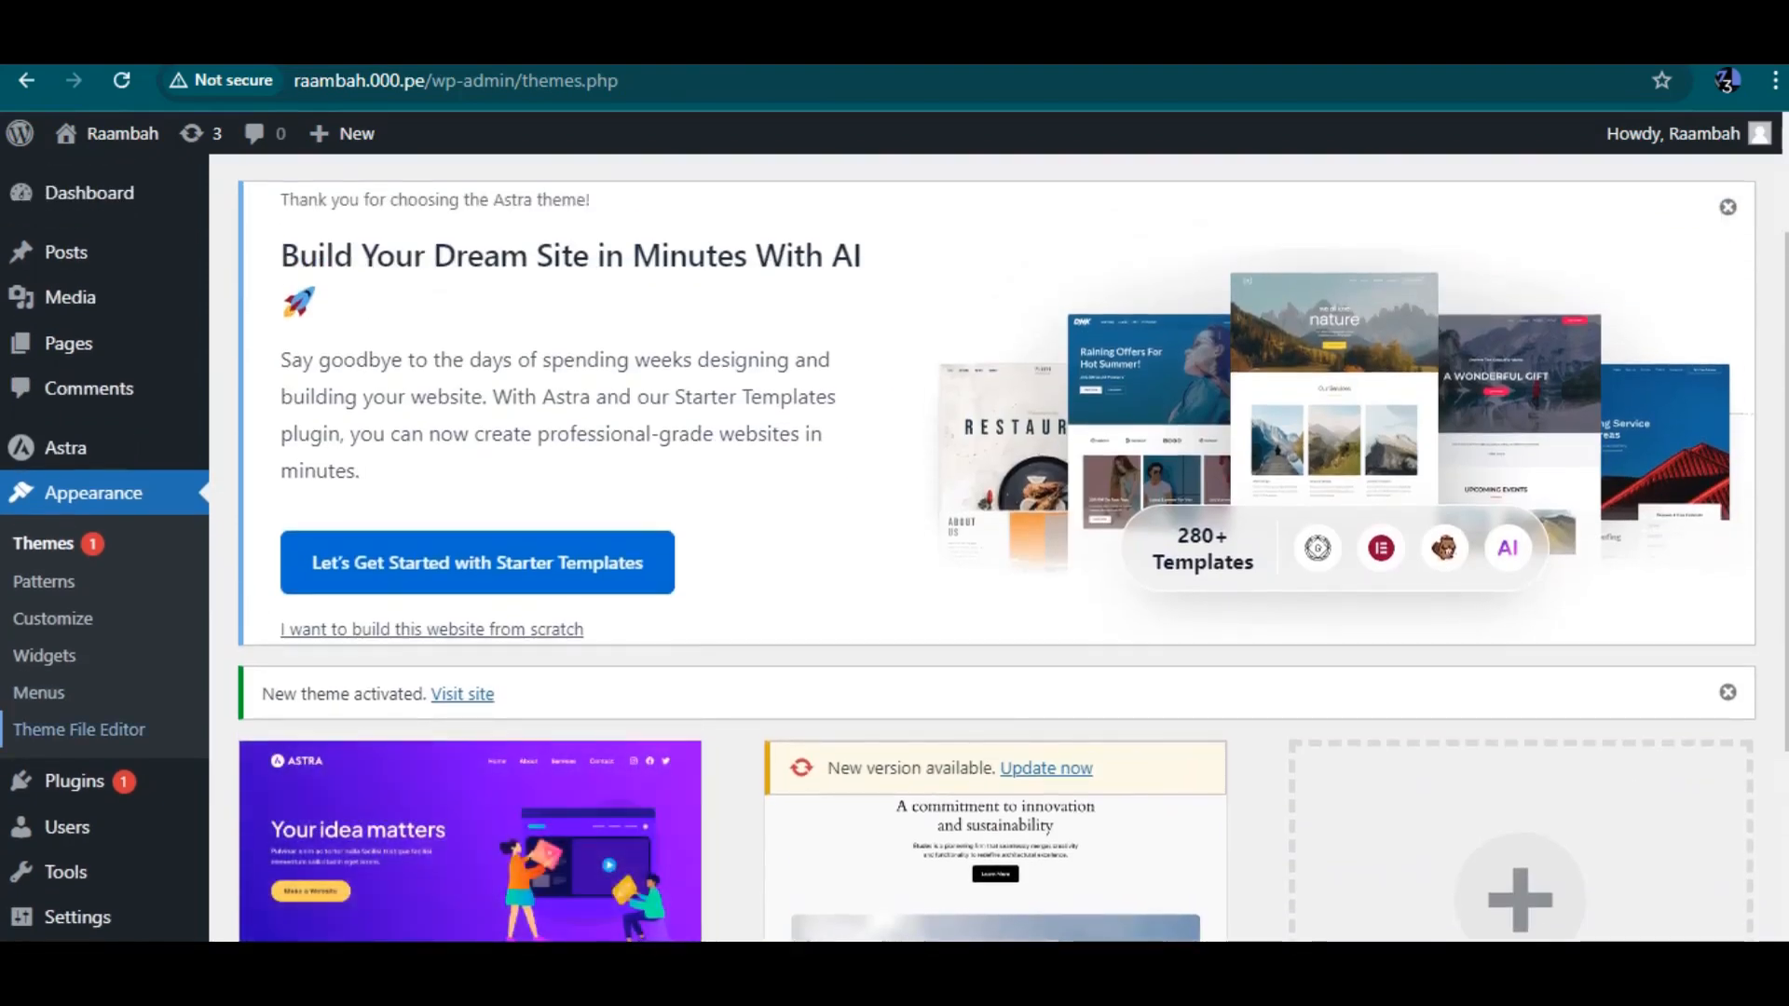
scroll(75, 736, down, 2)
mouse_move(74, 739)
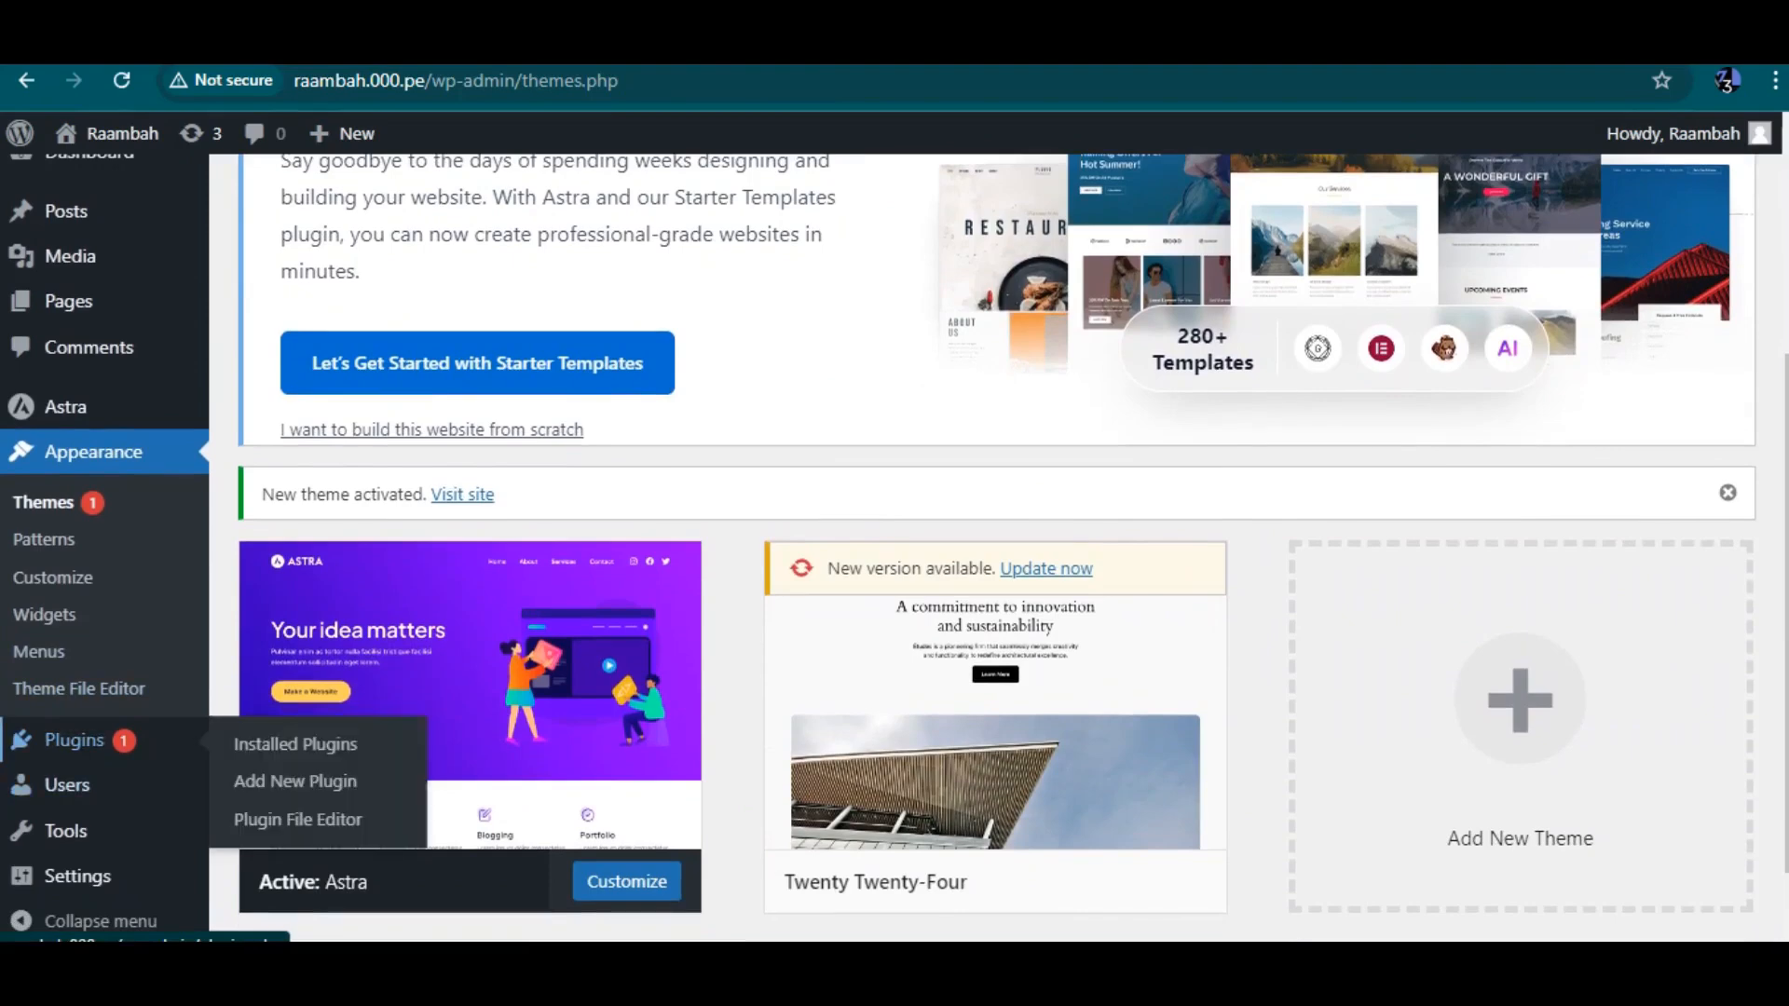
click(295, 781)
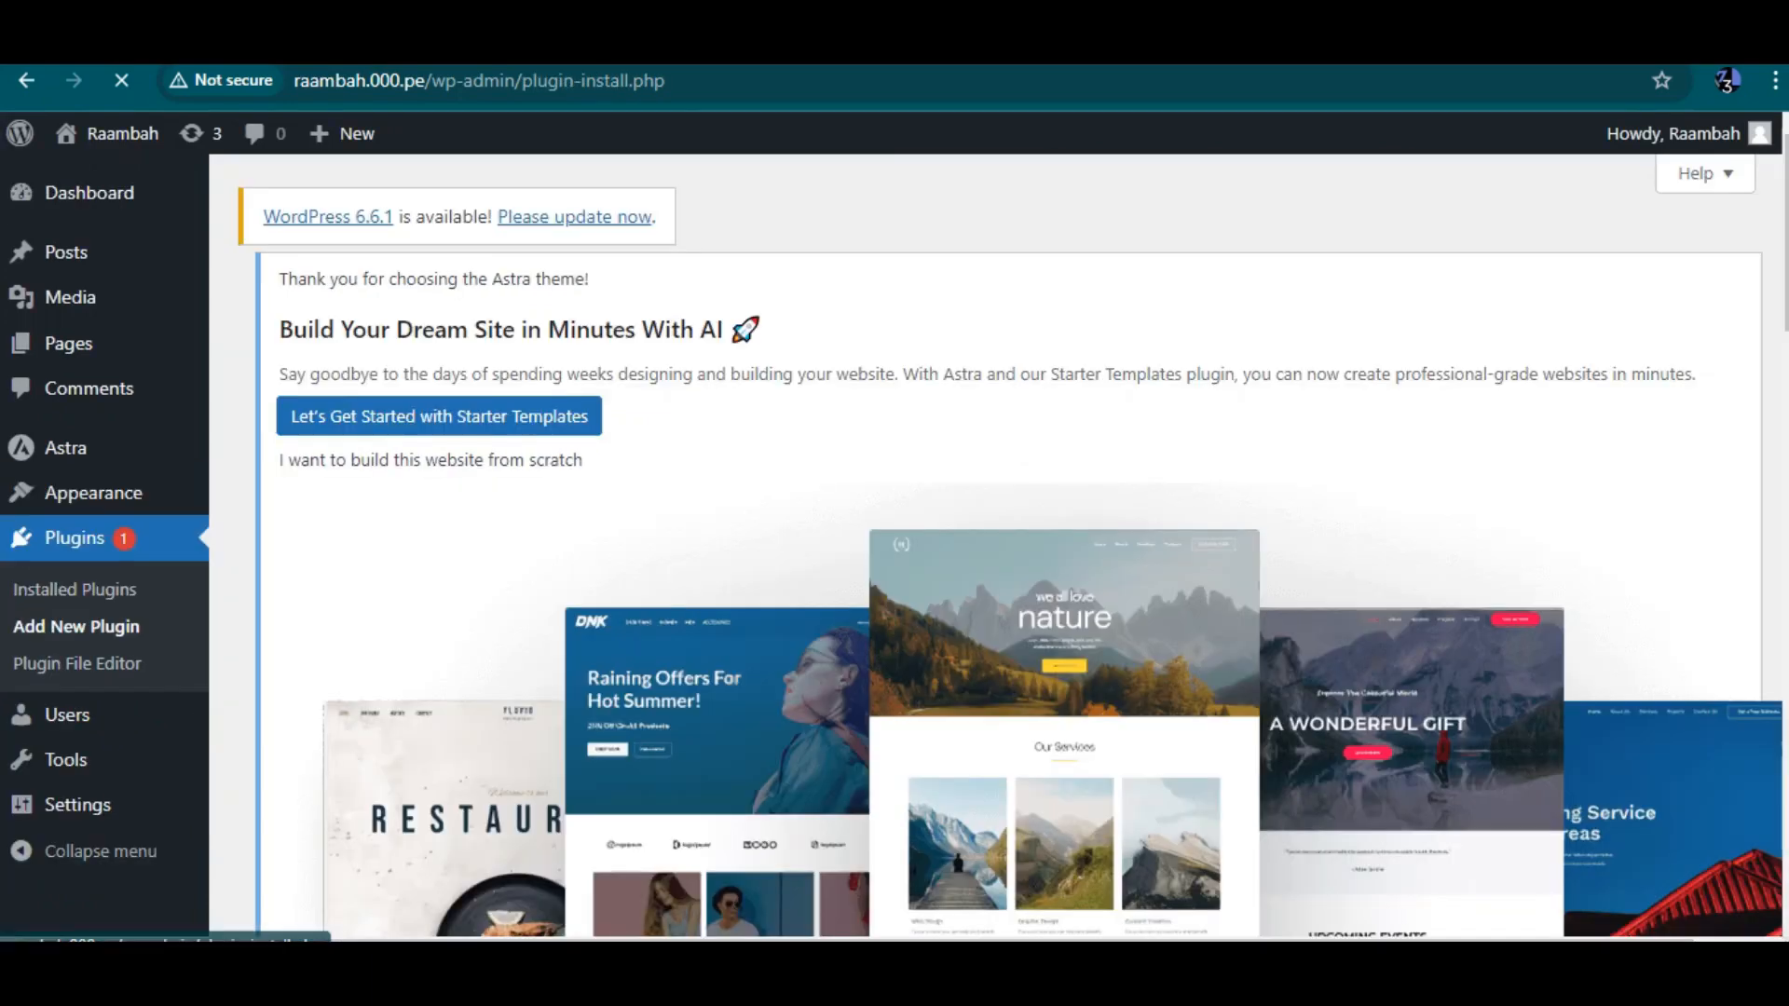
scroll(1013, 548, down, 4)
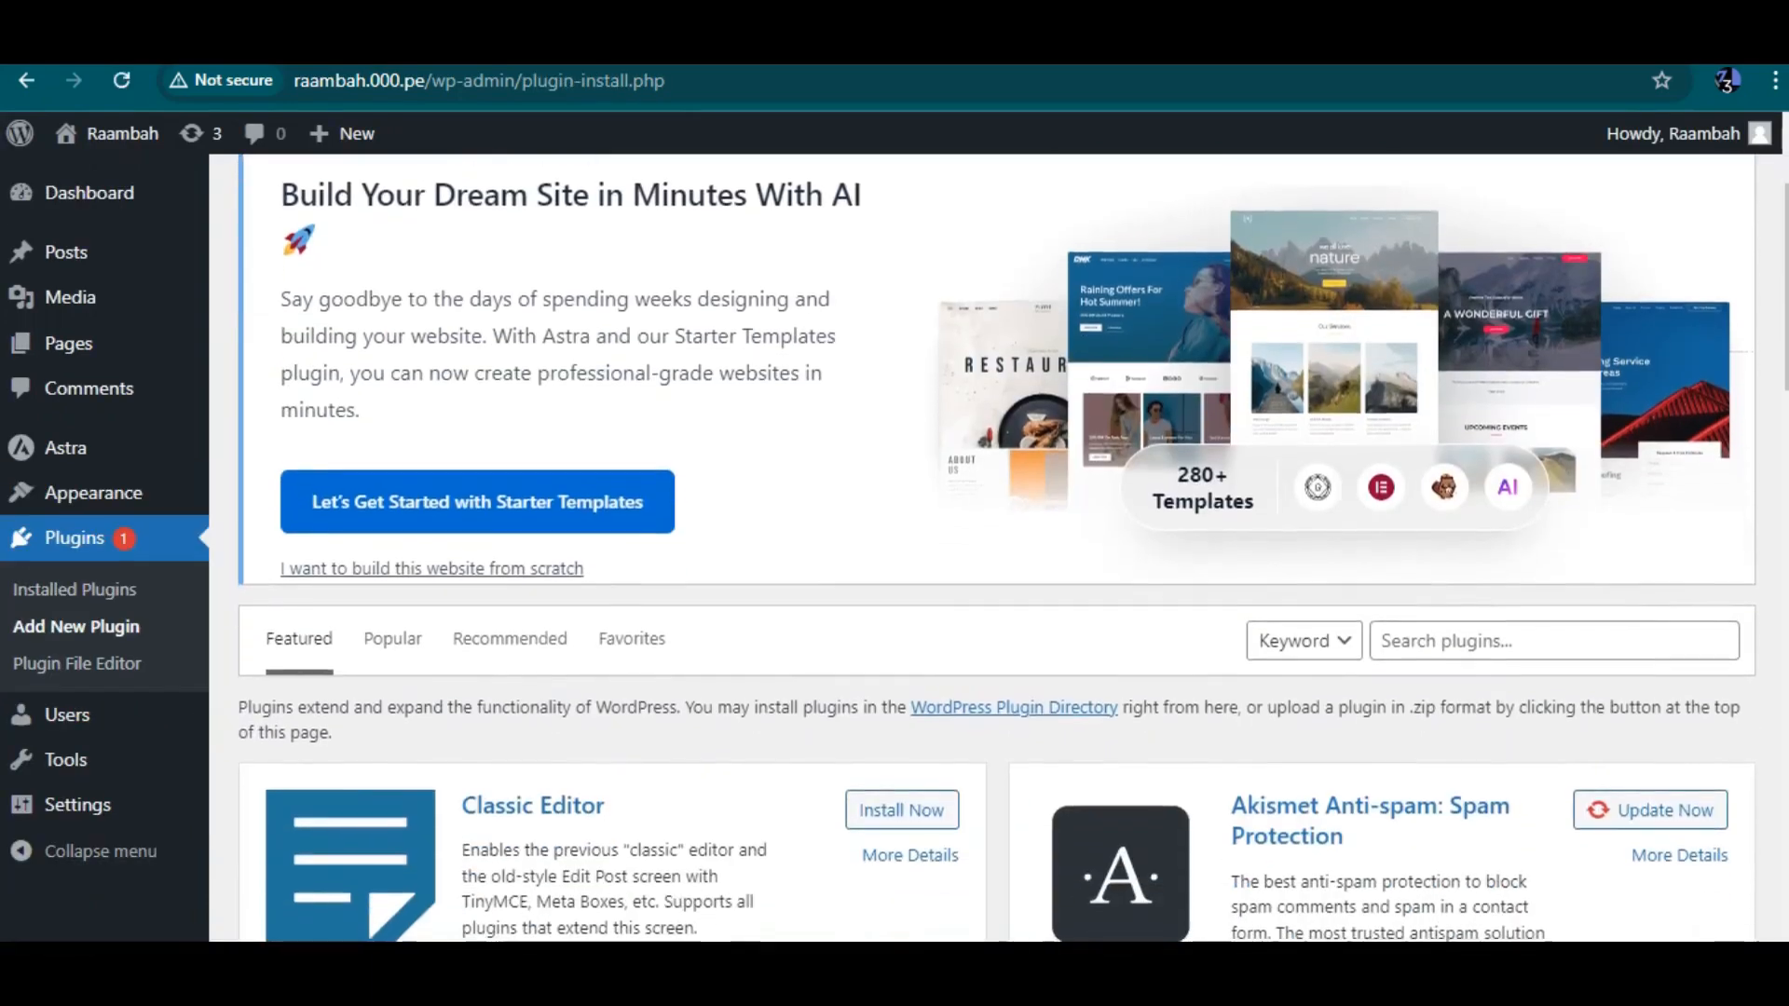
click(1553, 445)
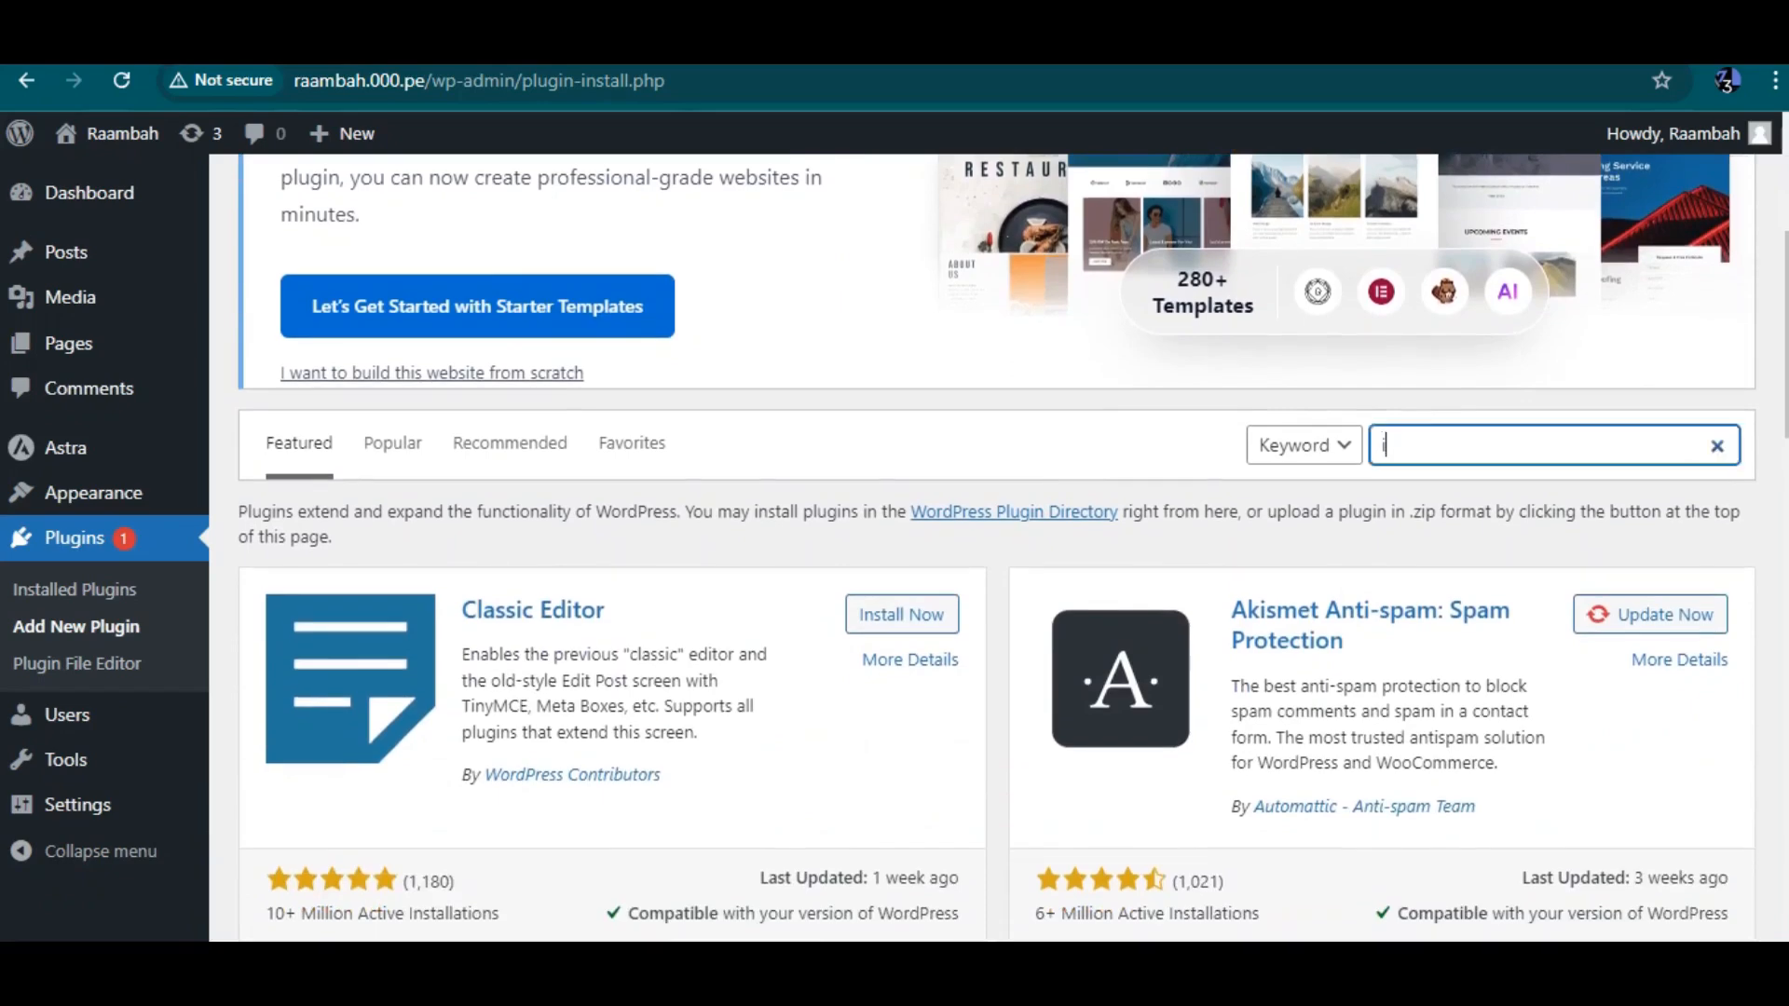
text(elemew)
key(BackSpace)
text(ntor)
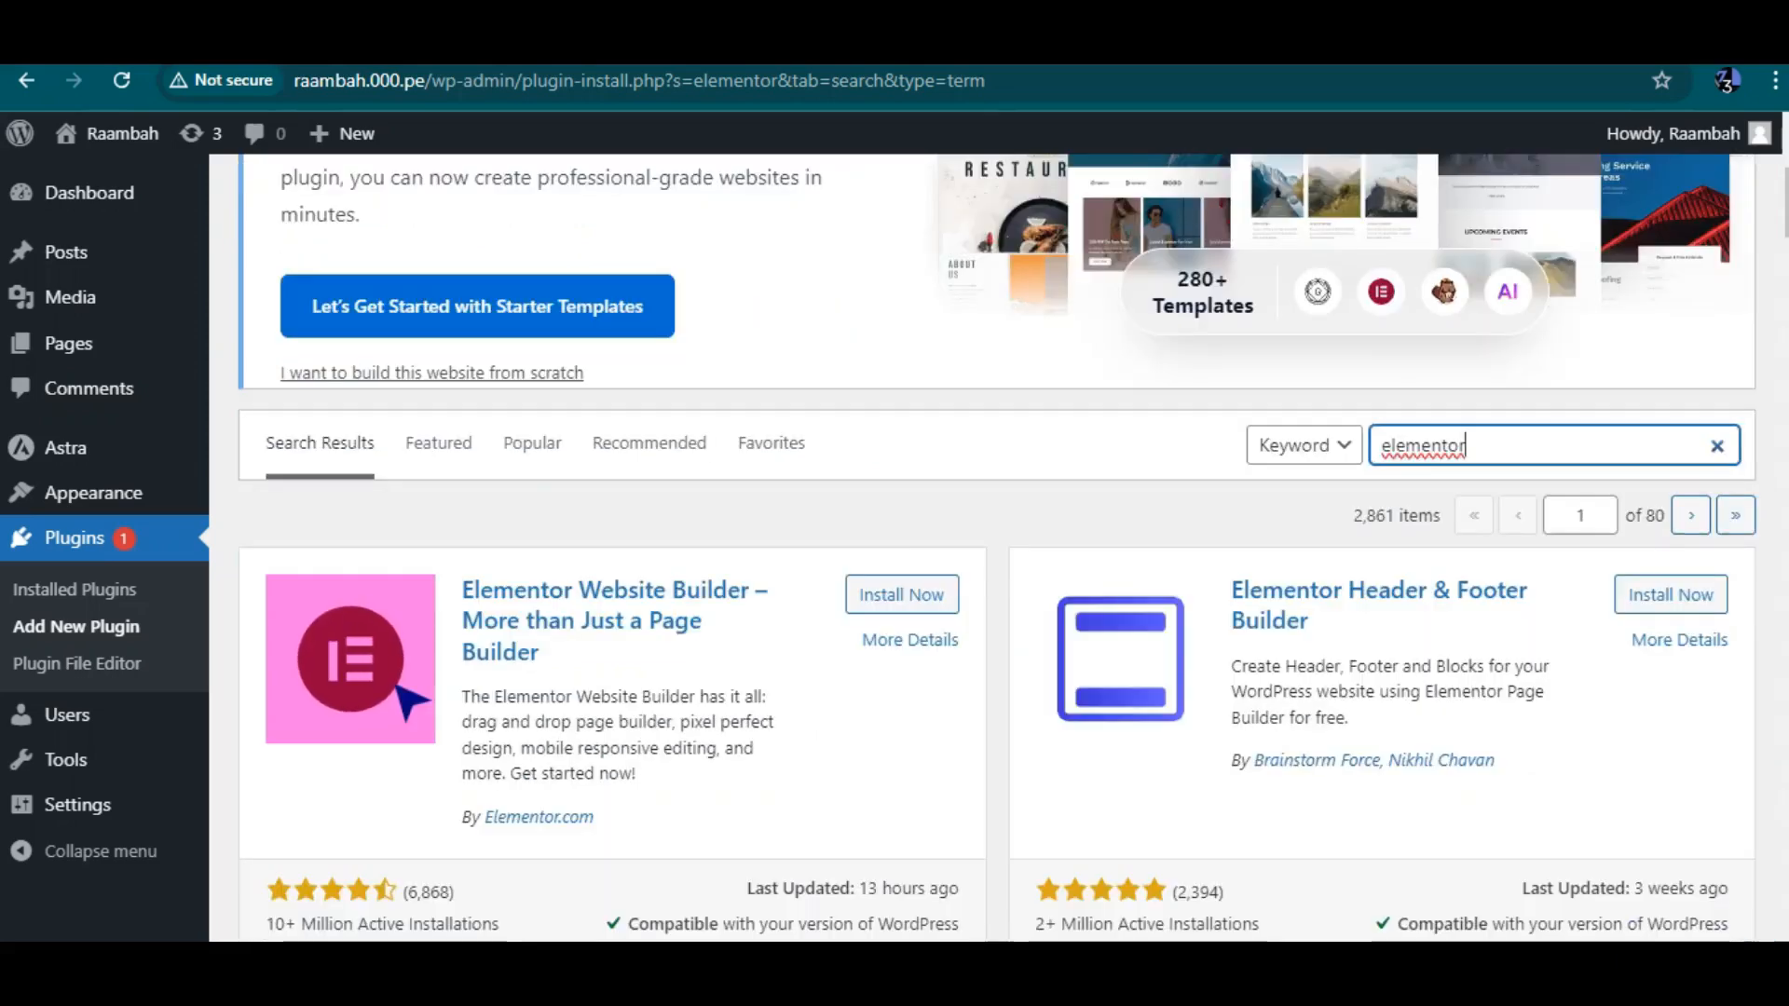
click(902, 594)
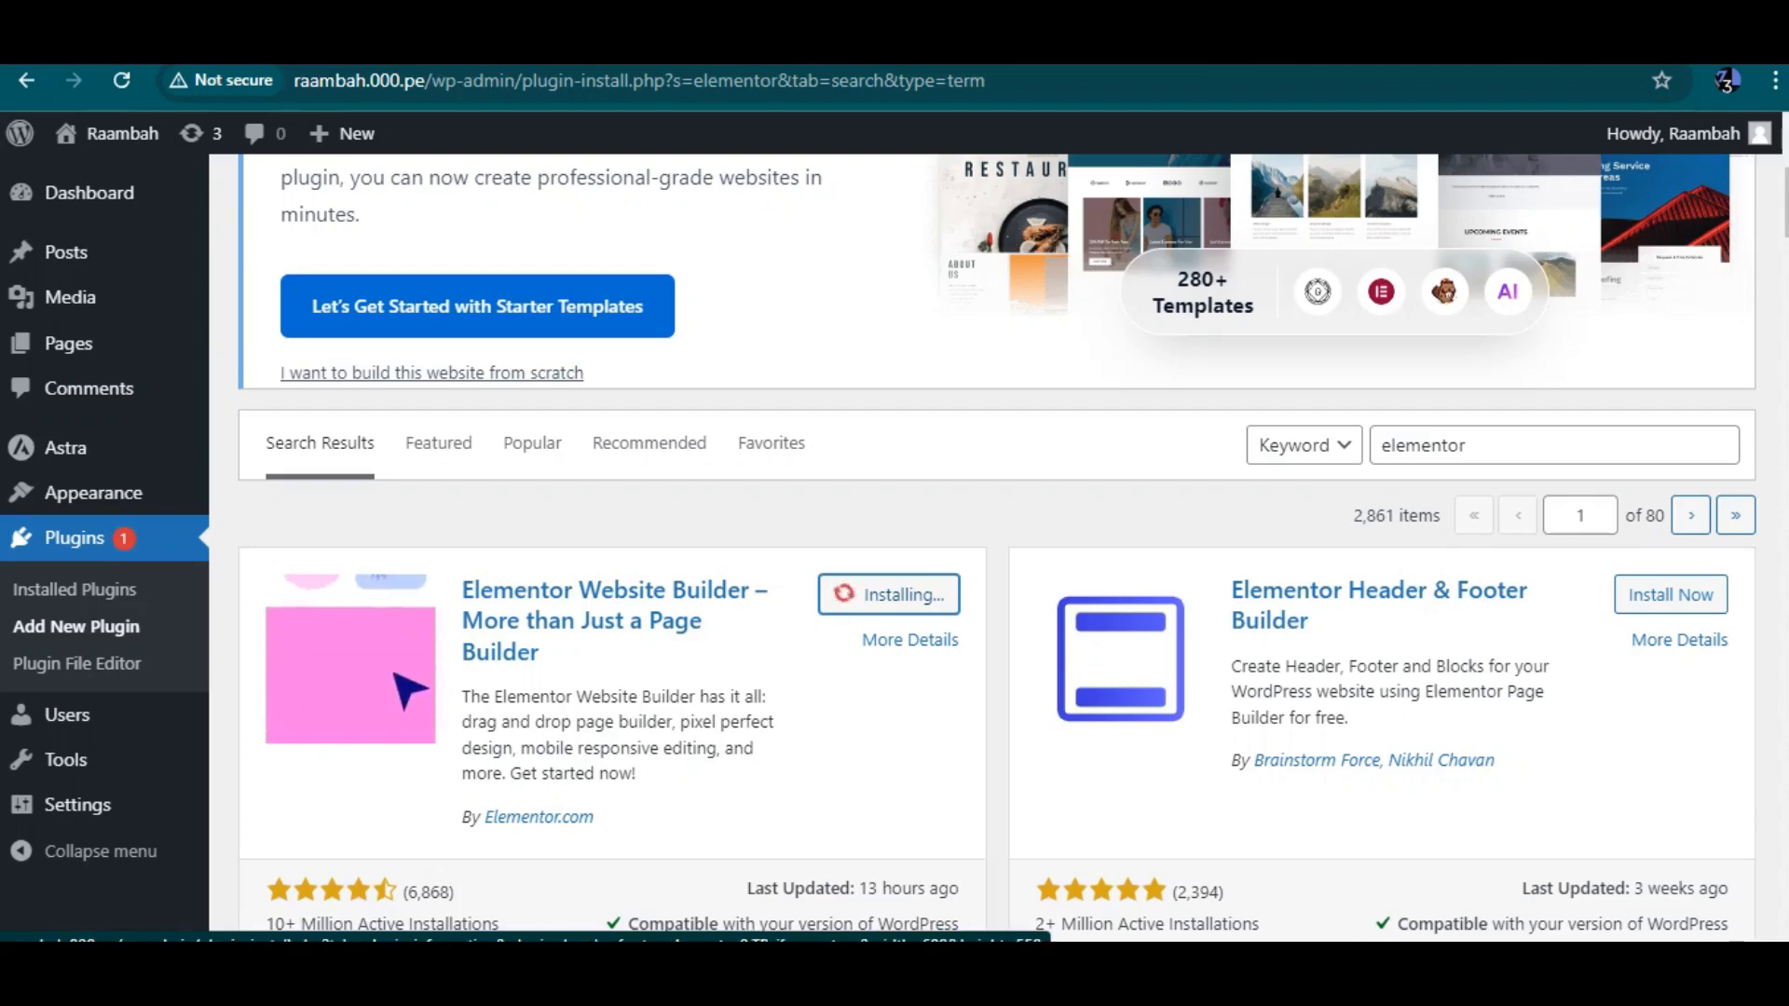
Search the plugin directory for starter template and install the Starter Templates plugin
double_click(1490, 445)
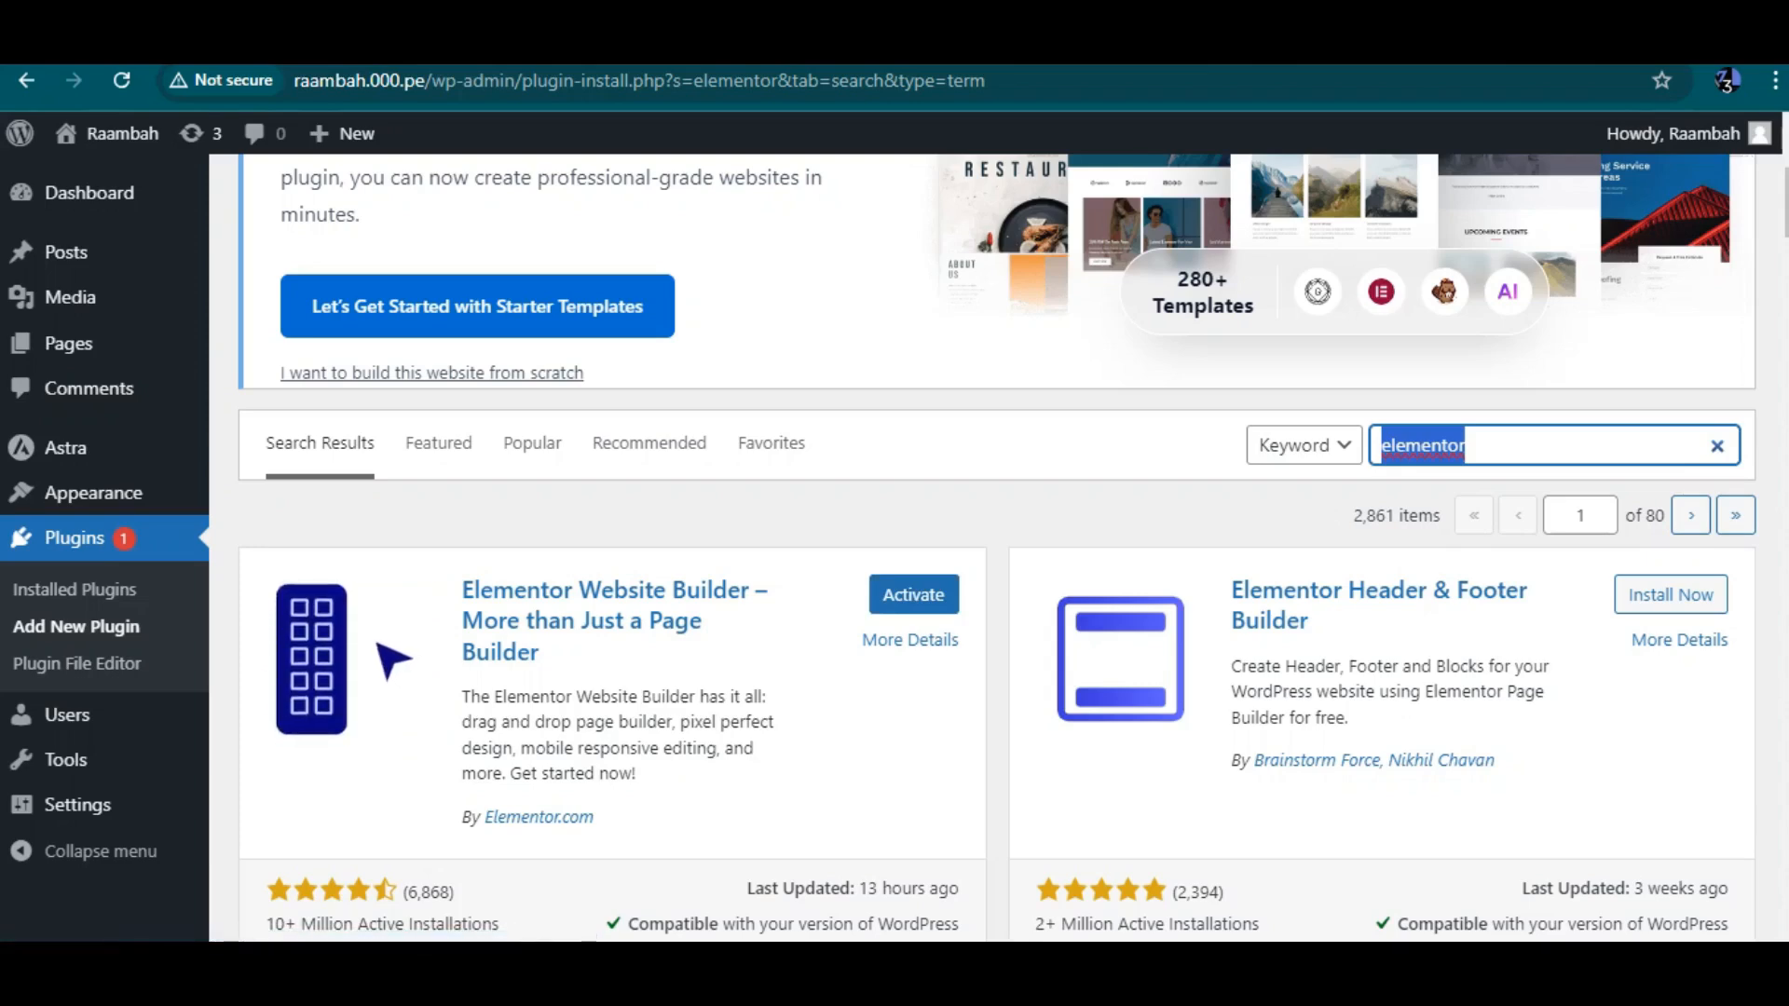
text(starter template)
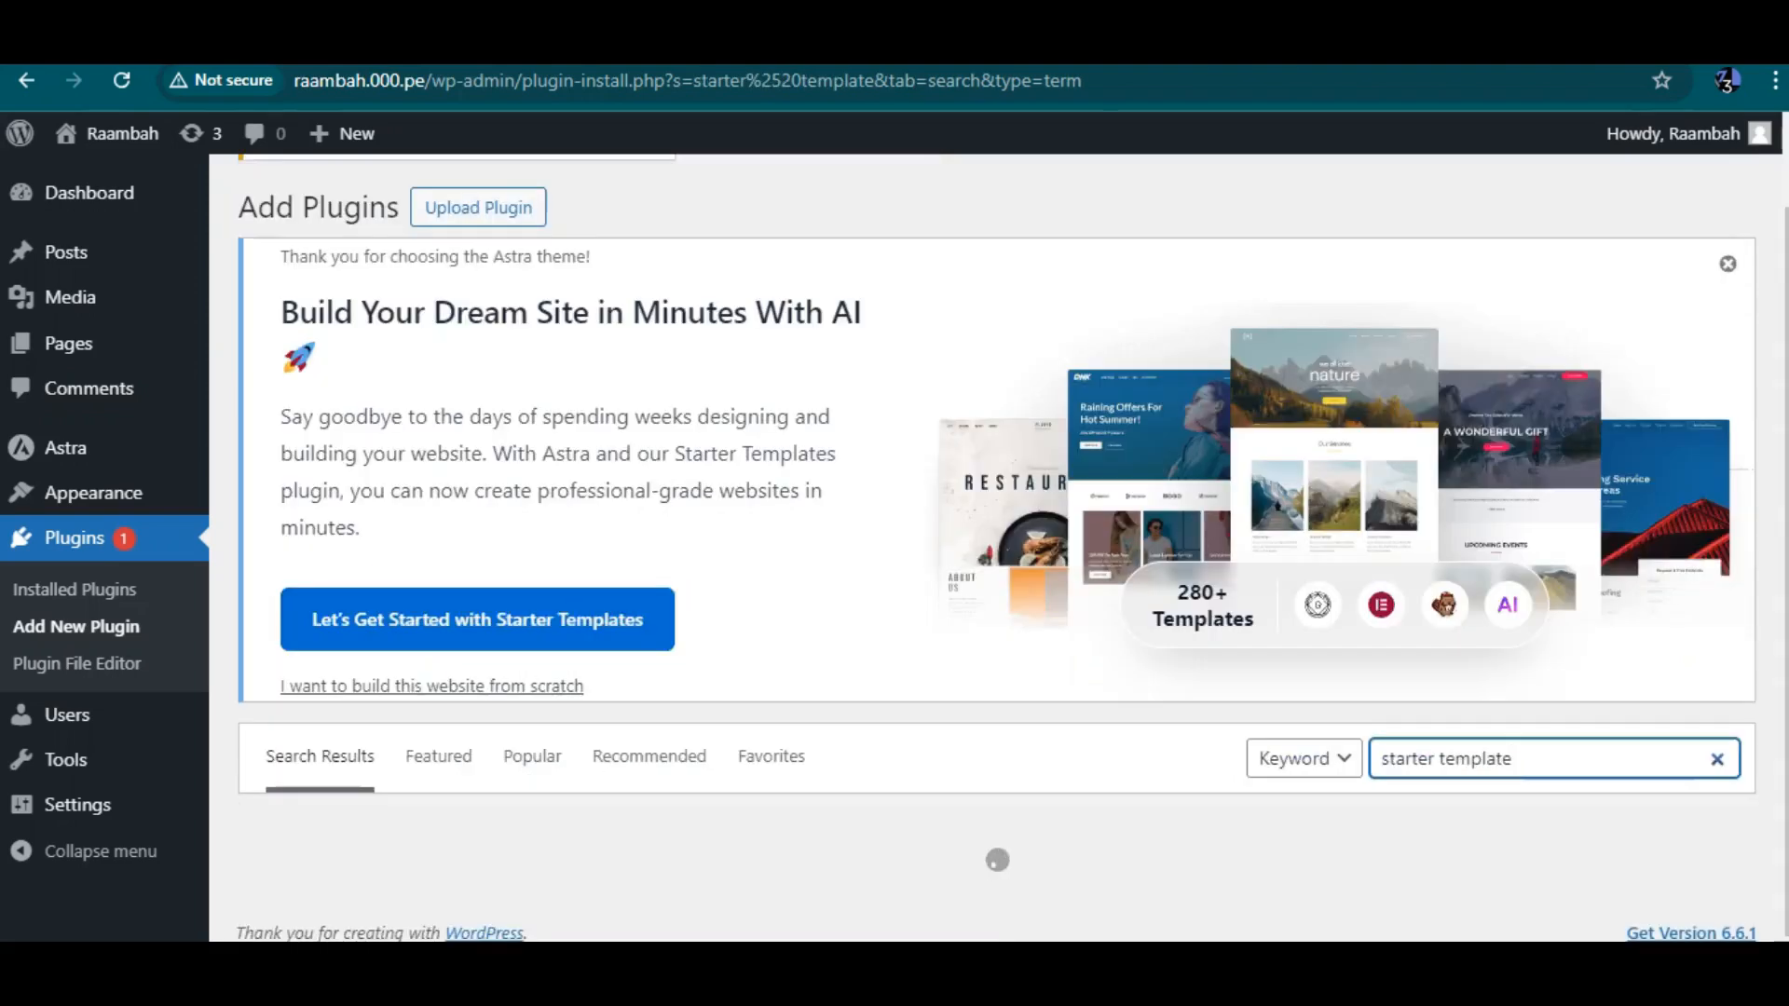
scroll(997, 550, down, 5)
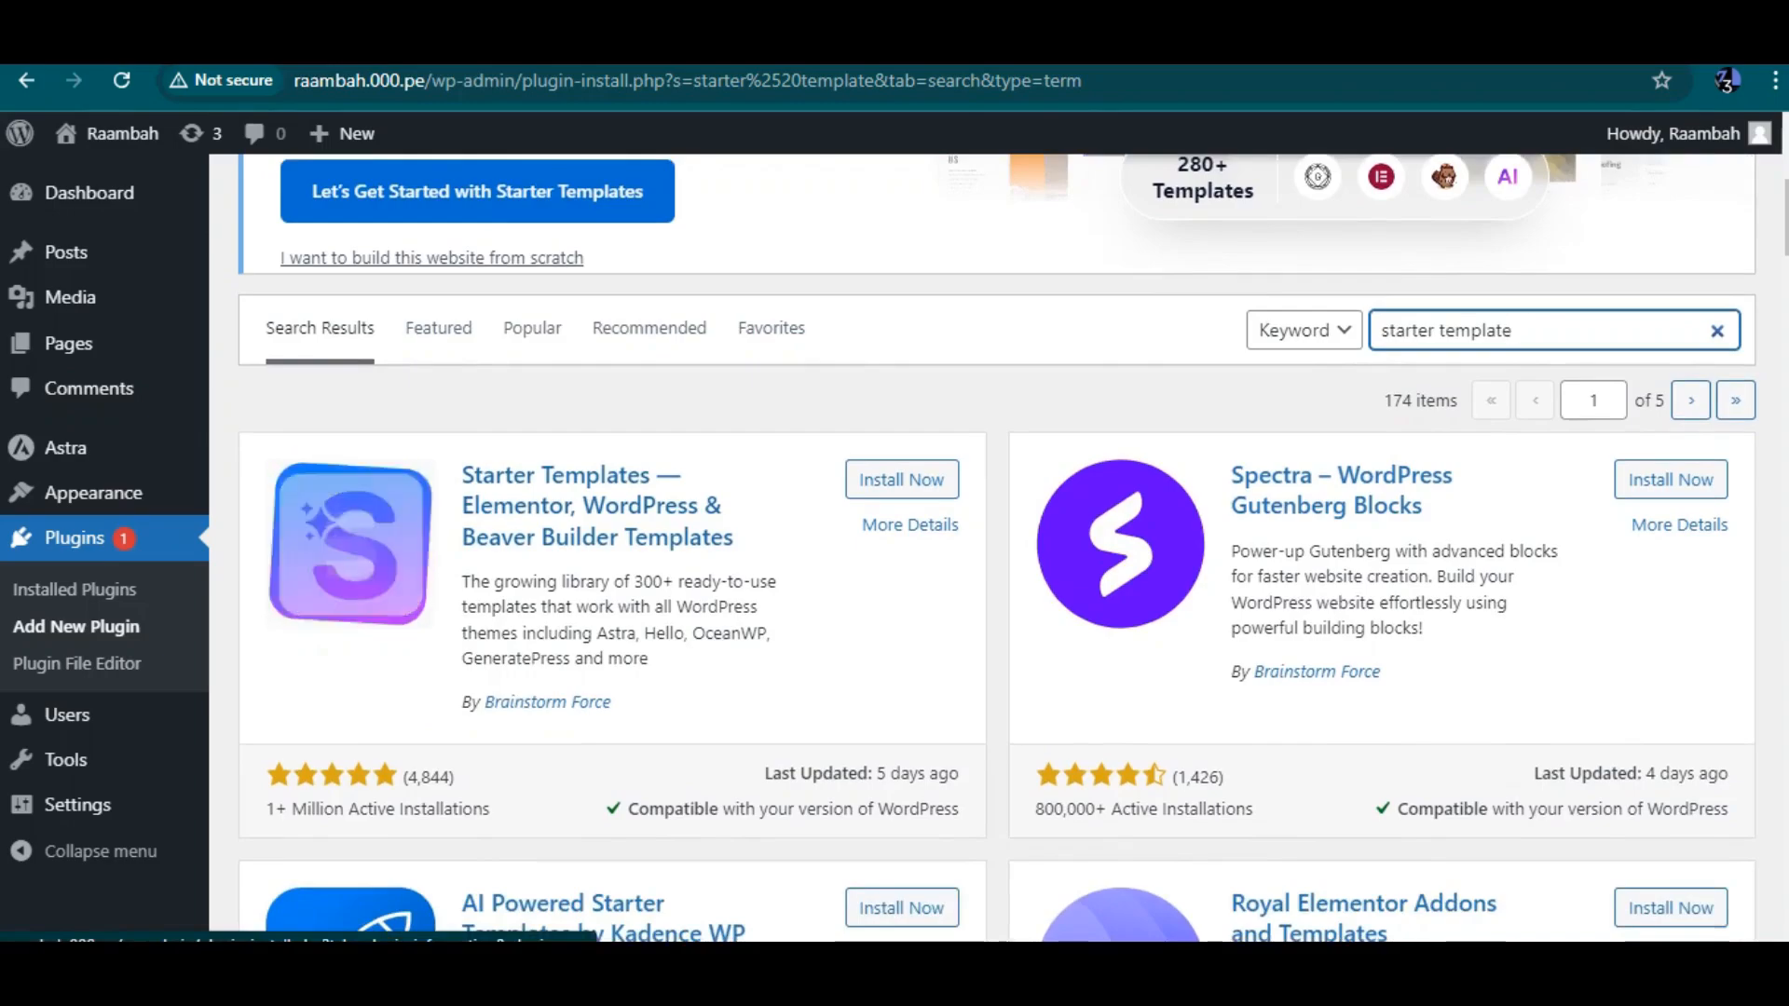
scroll(997, 549, down, 3)
scroll(997, 550, down, 8)
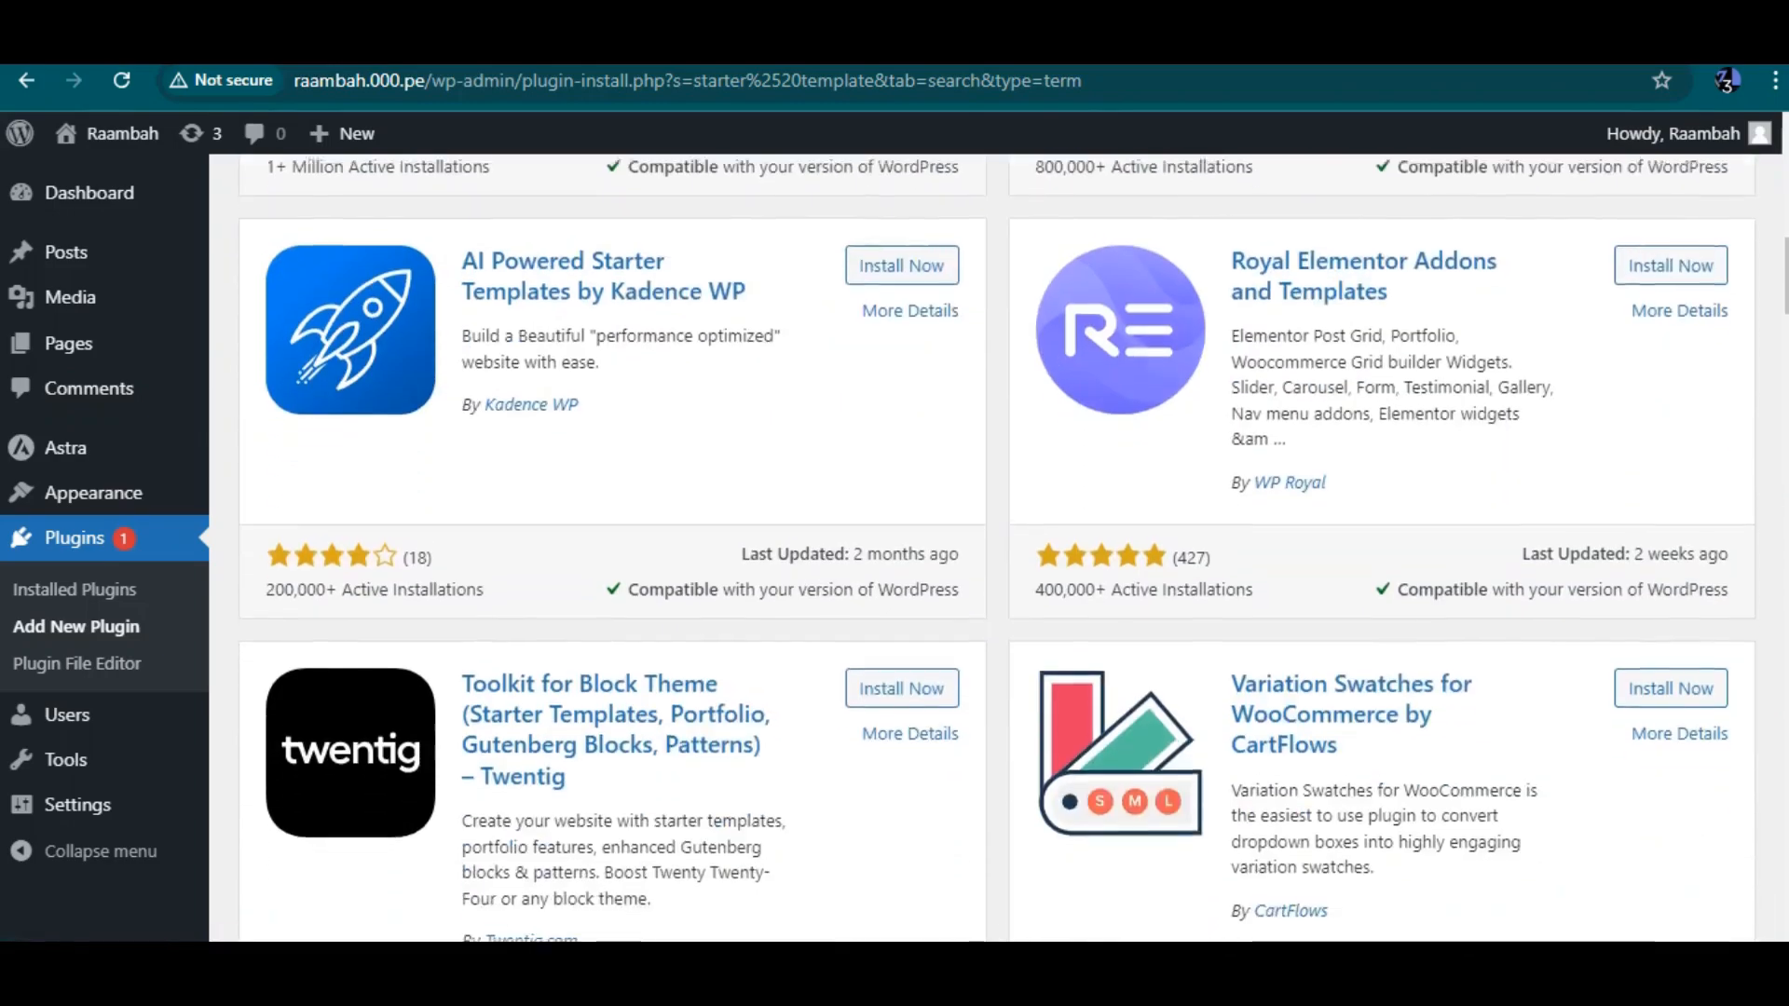
scroll(997, 550, up, 15)
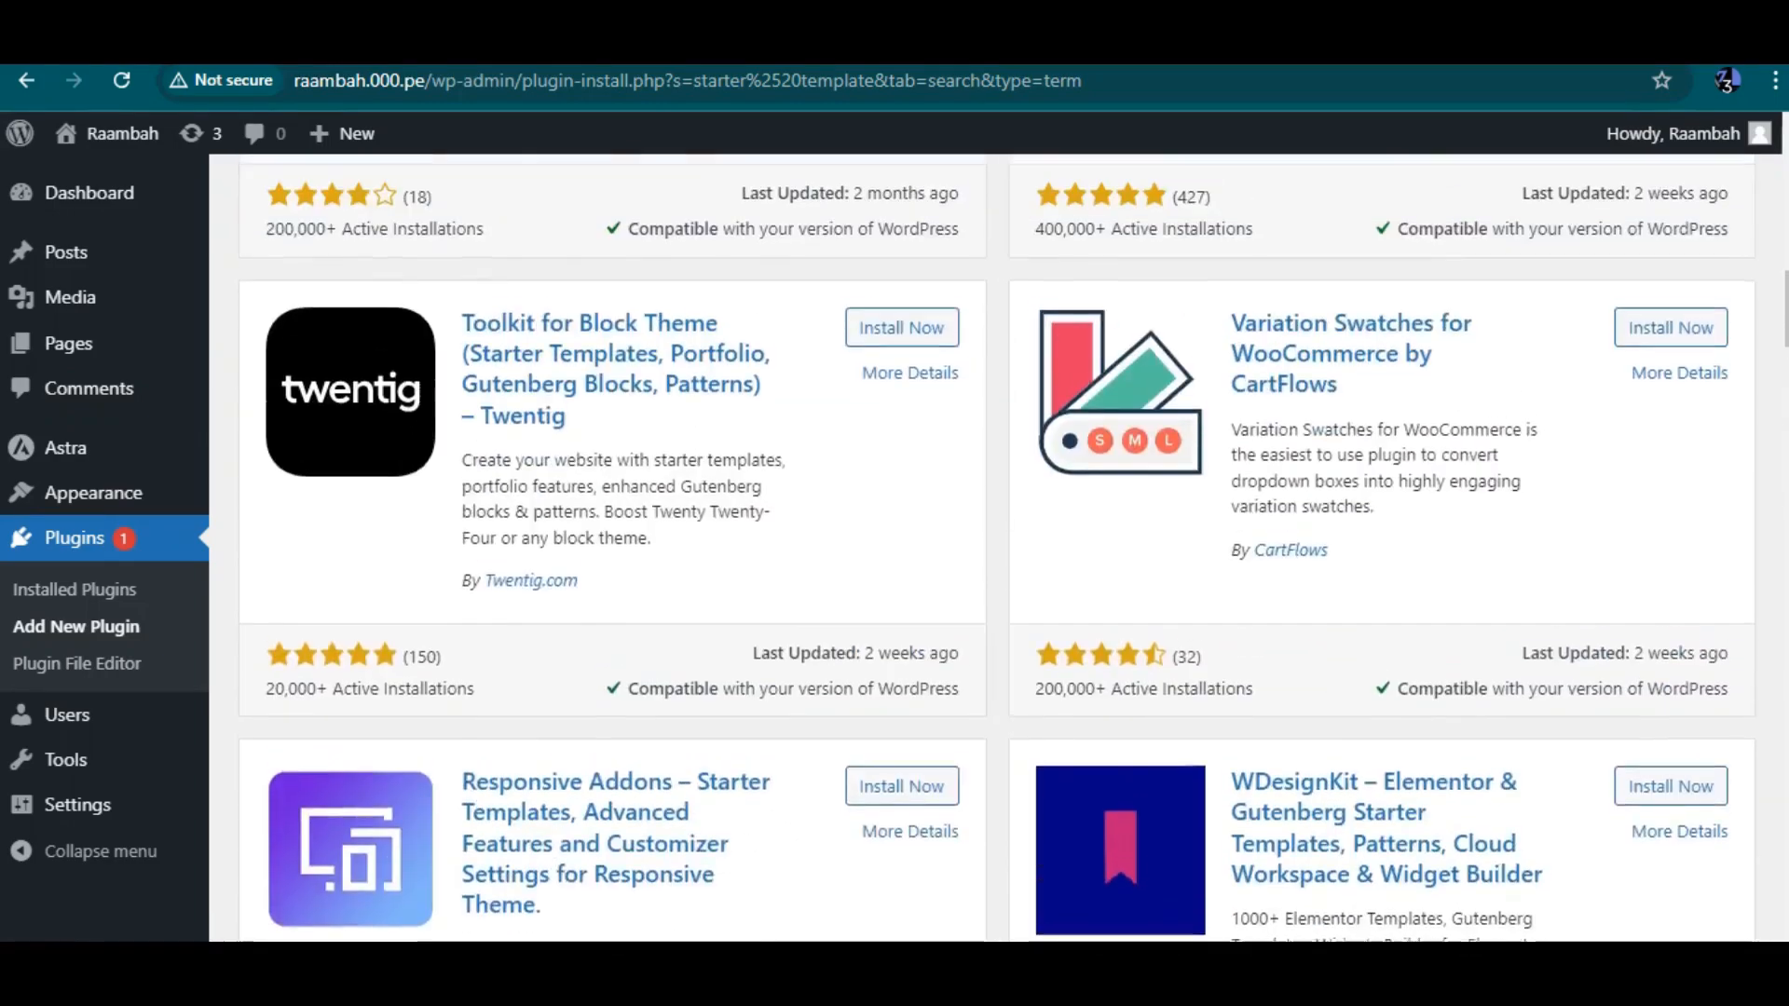
scroll(997, 550, down, 4)
scroll(997, 550, down, 1)
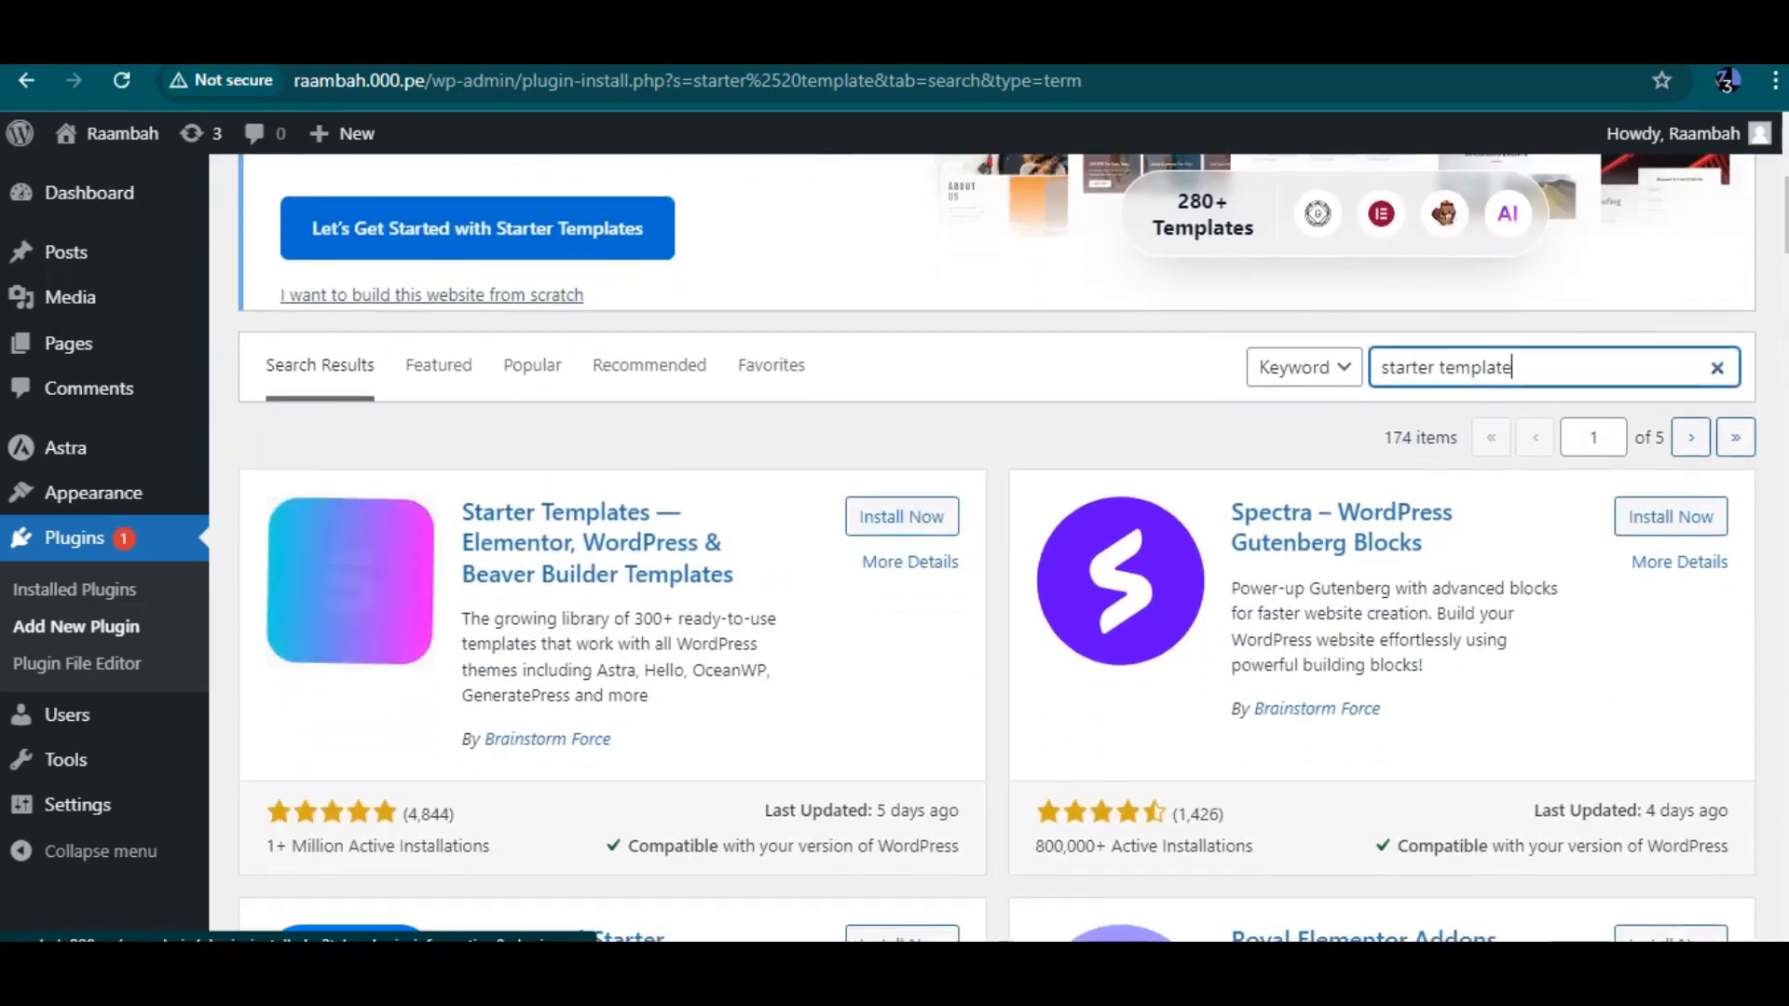
scroll(997, 549, down, 1)
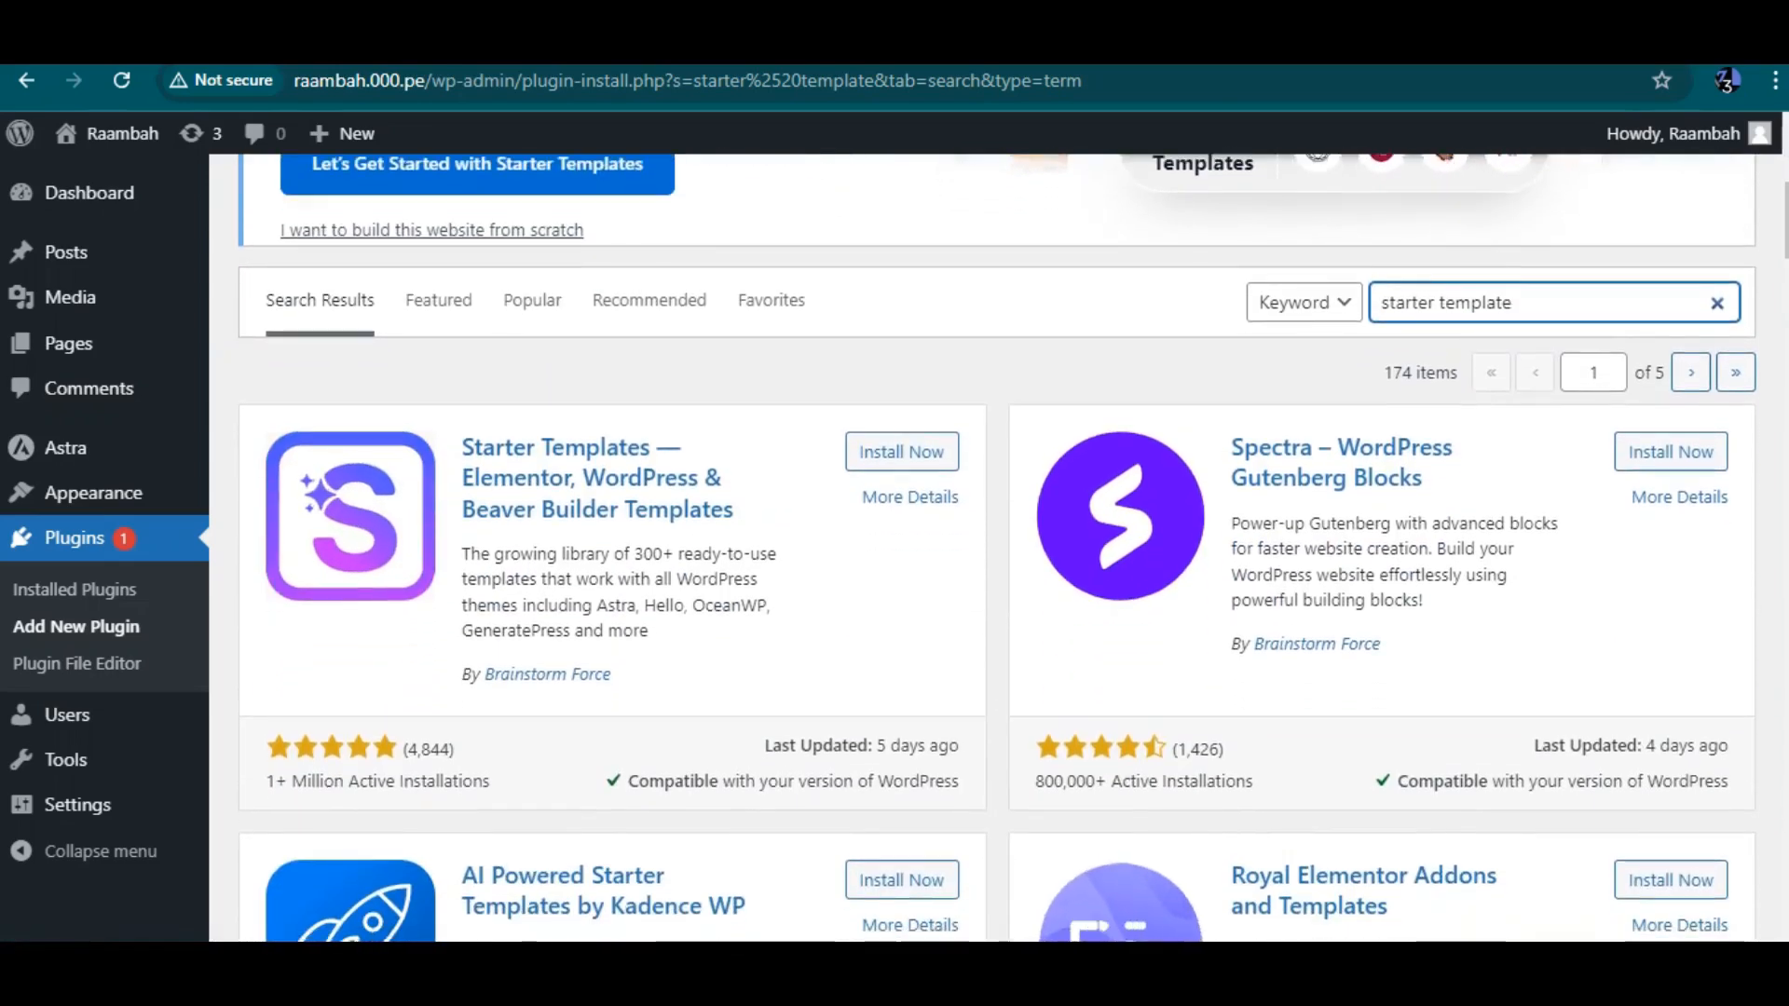
click(901, 451)
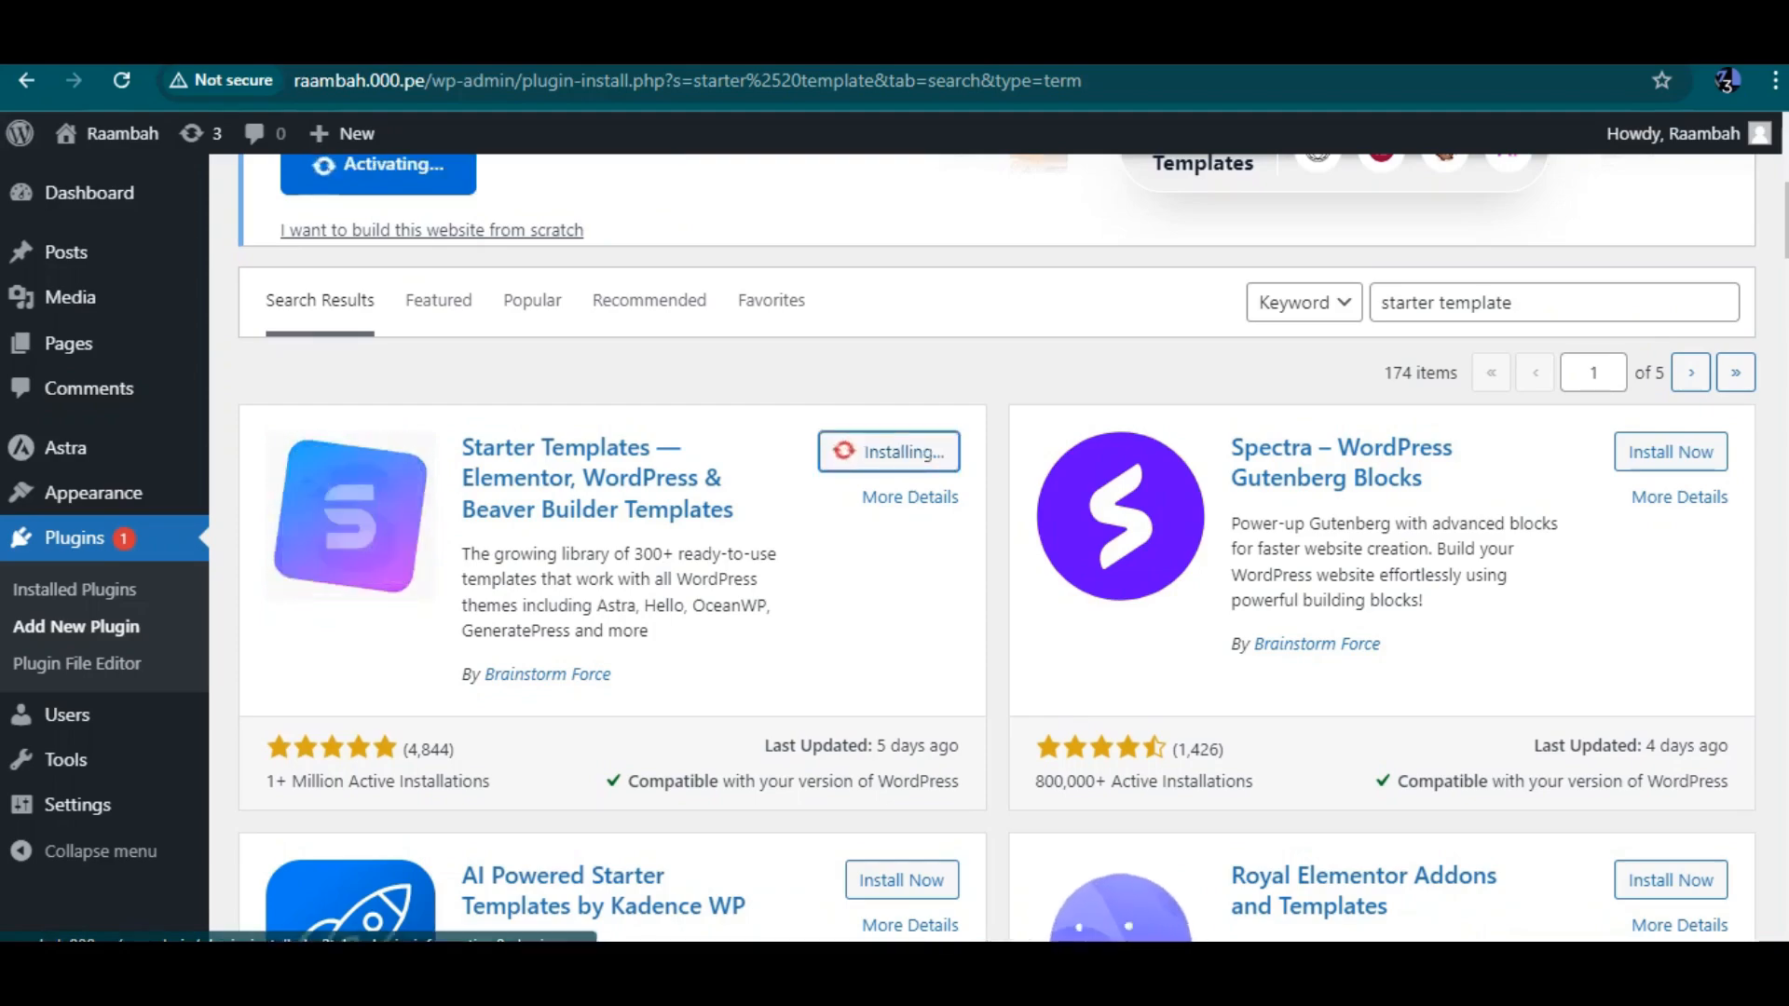
Stay on the page while Starter Templates installs and activates, declining to leave the site
scroll(997, 550, down, 20)
scroll(997, 550, down, 12)
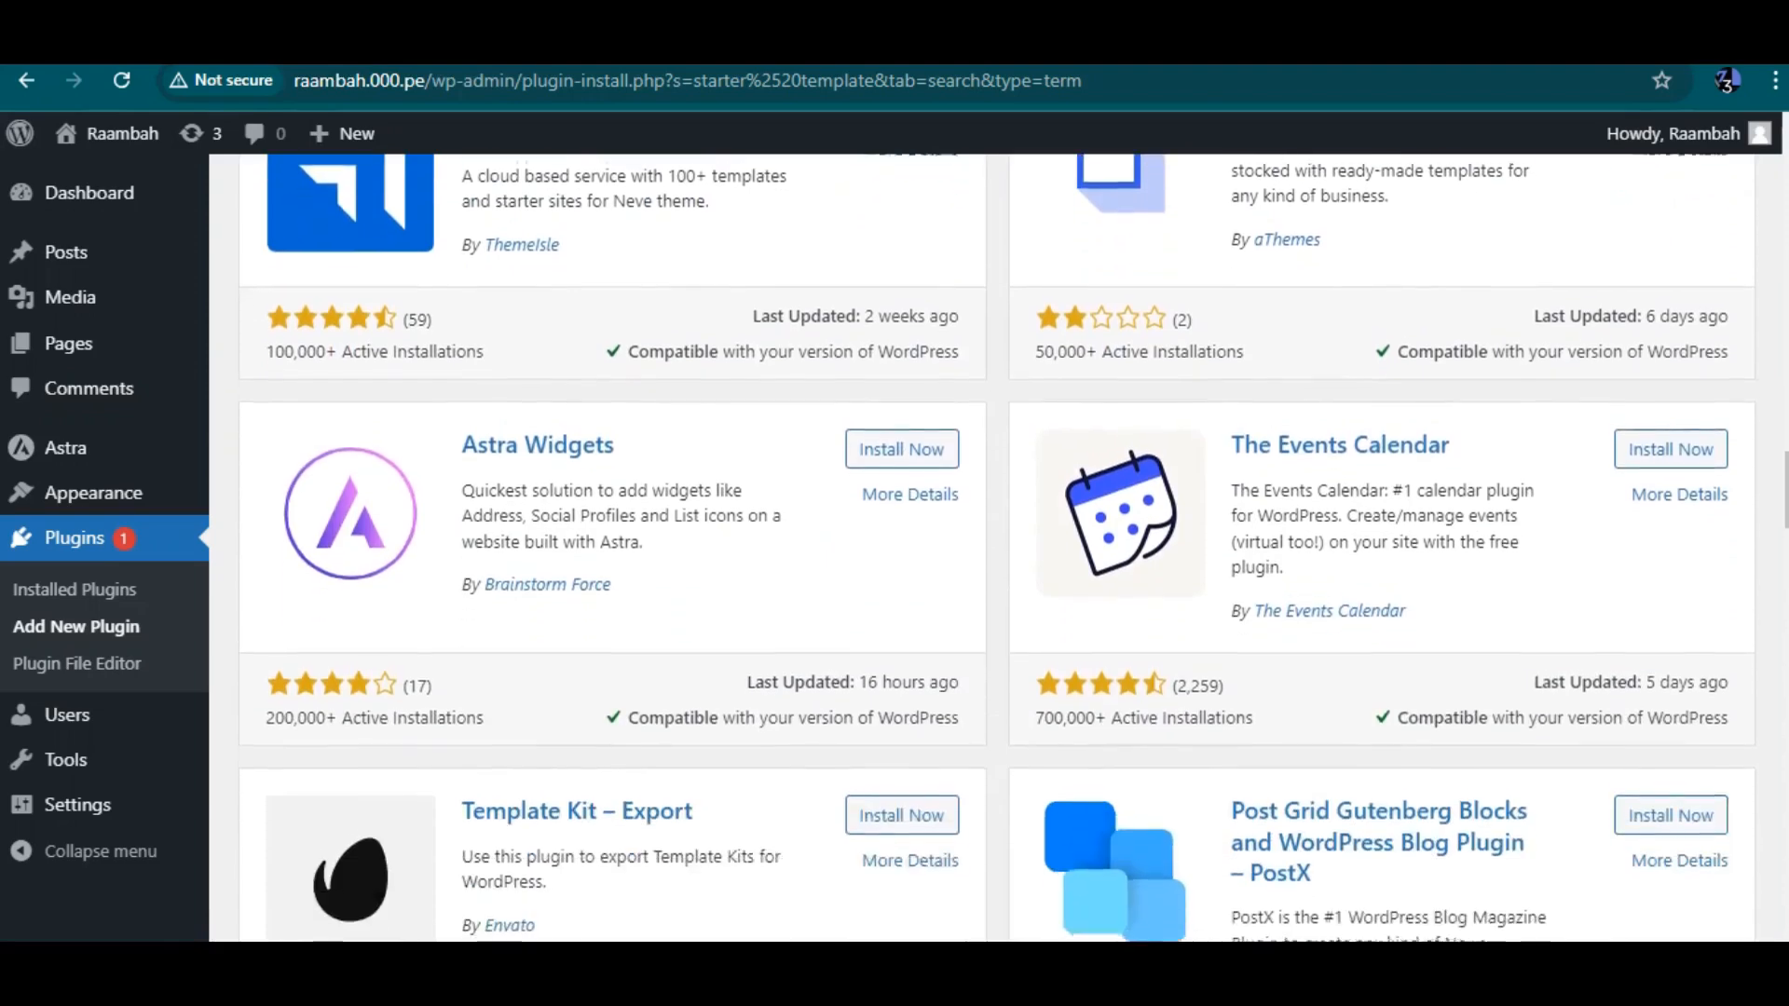
scroll(997, 550, down, 6)
scroll(997, 550, down, 4)
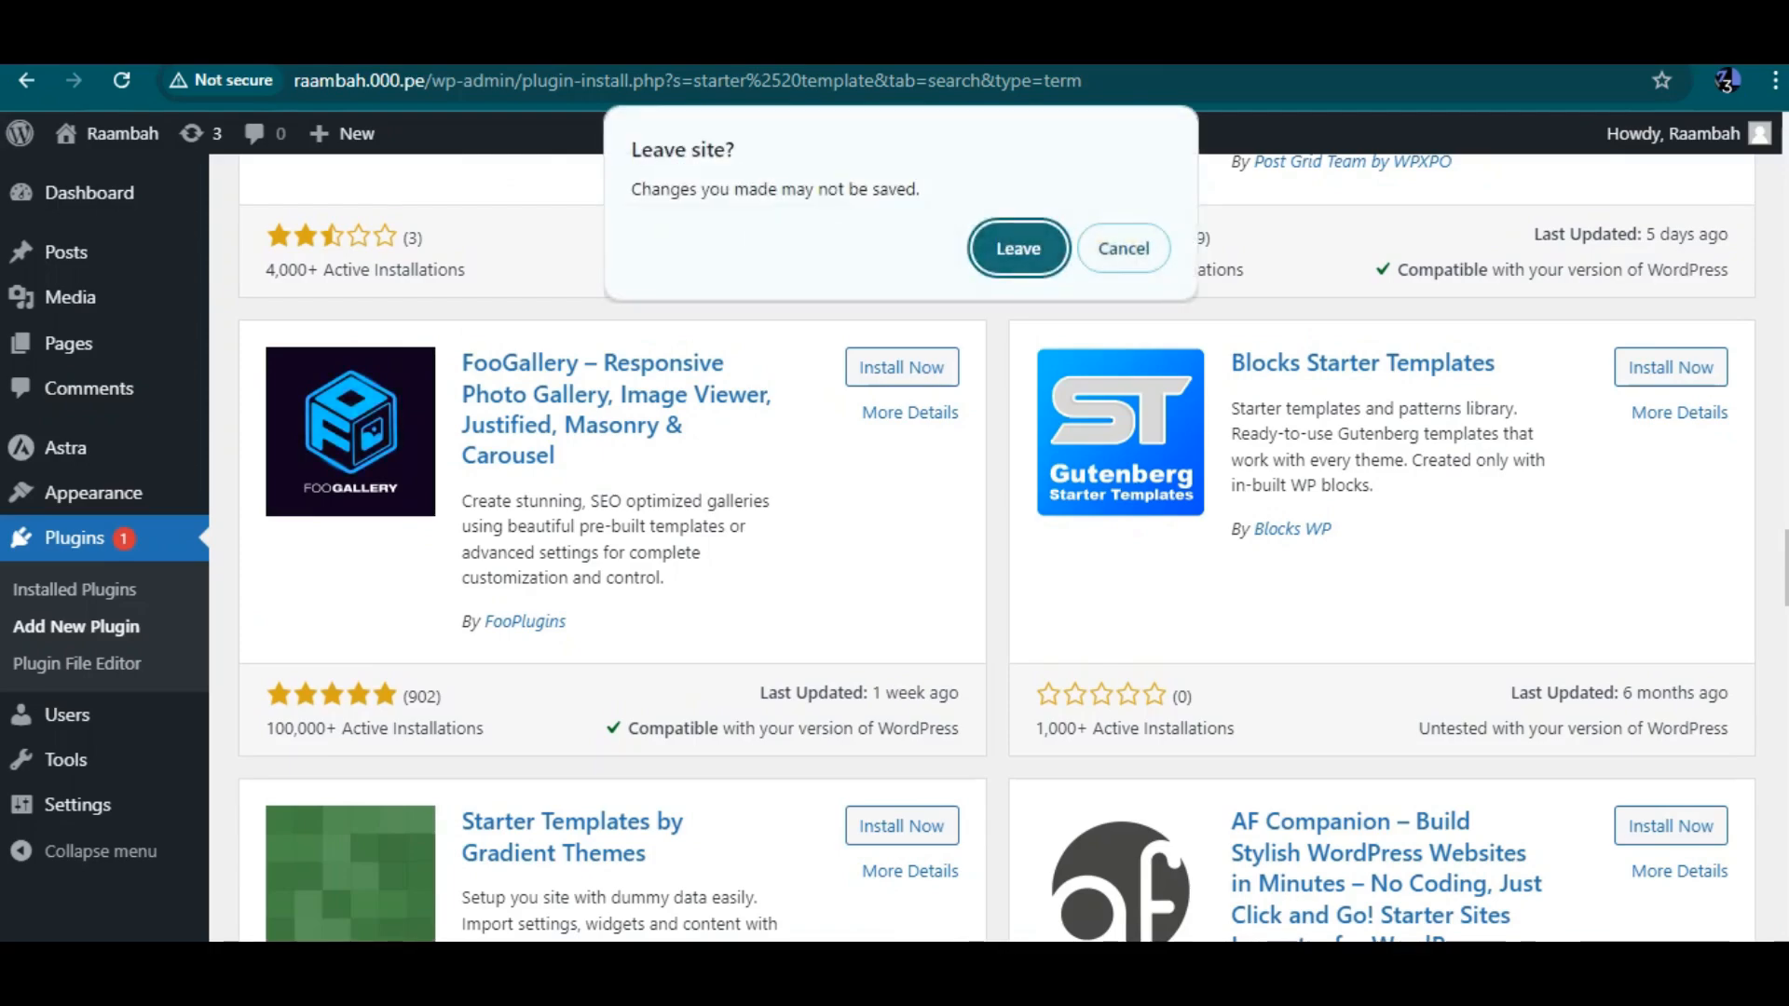
click(1123, 248)
scroll(997, 550, up, 18)
scroll(997, 550, up, 20)
scroll(997, 550, down, 2)
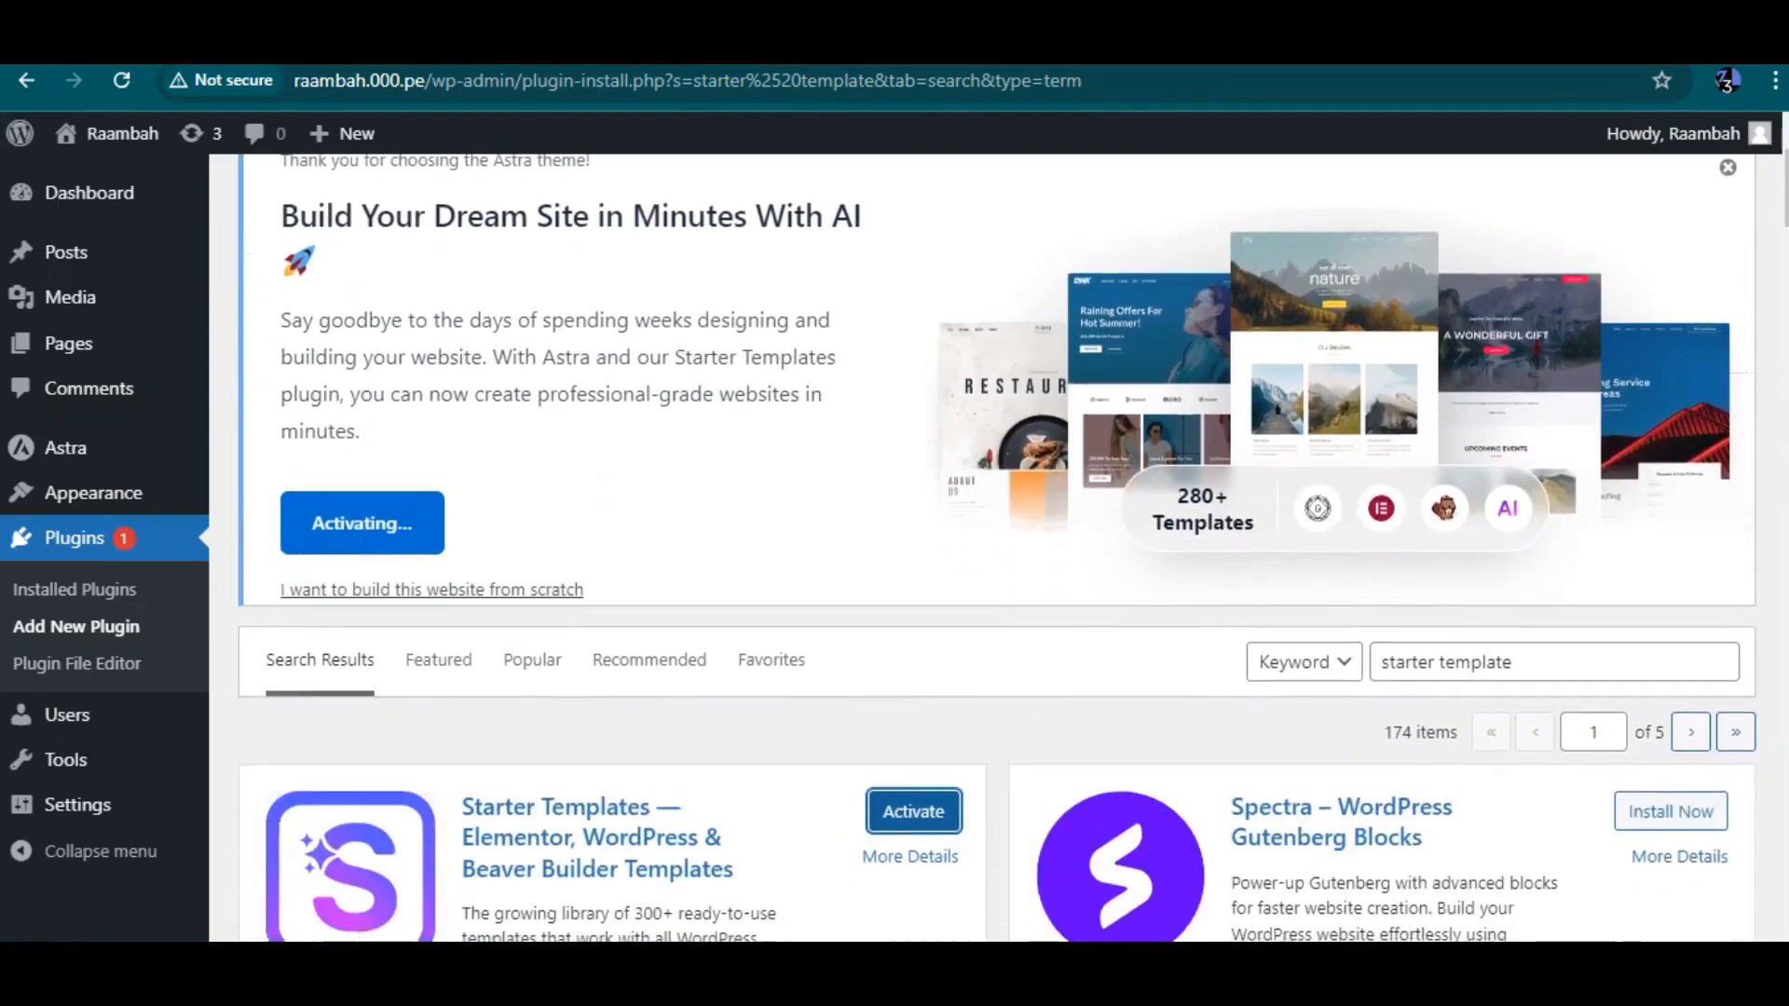
scroll(997, 549, down, 1)
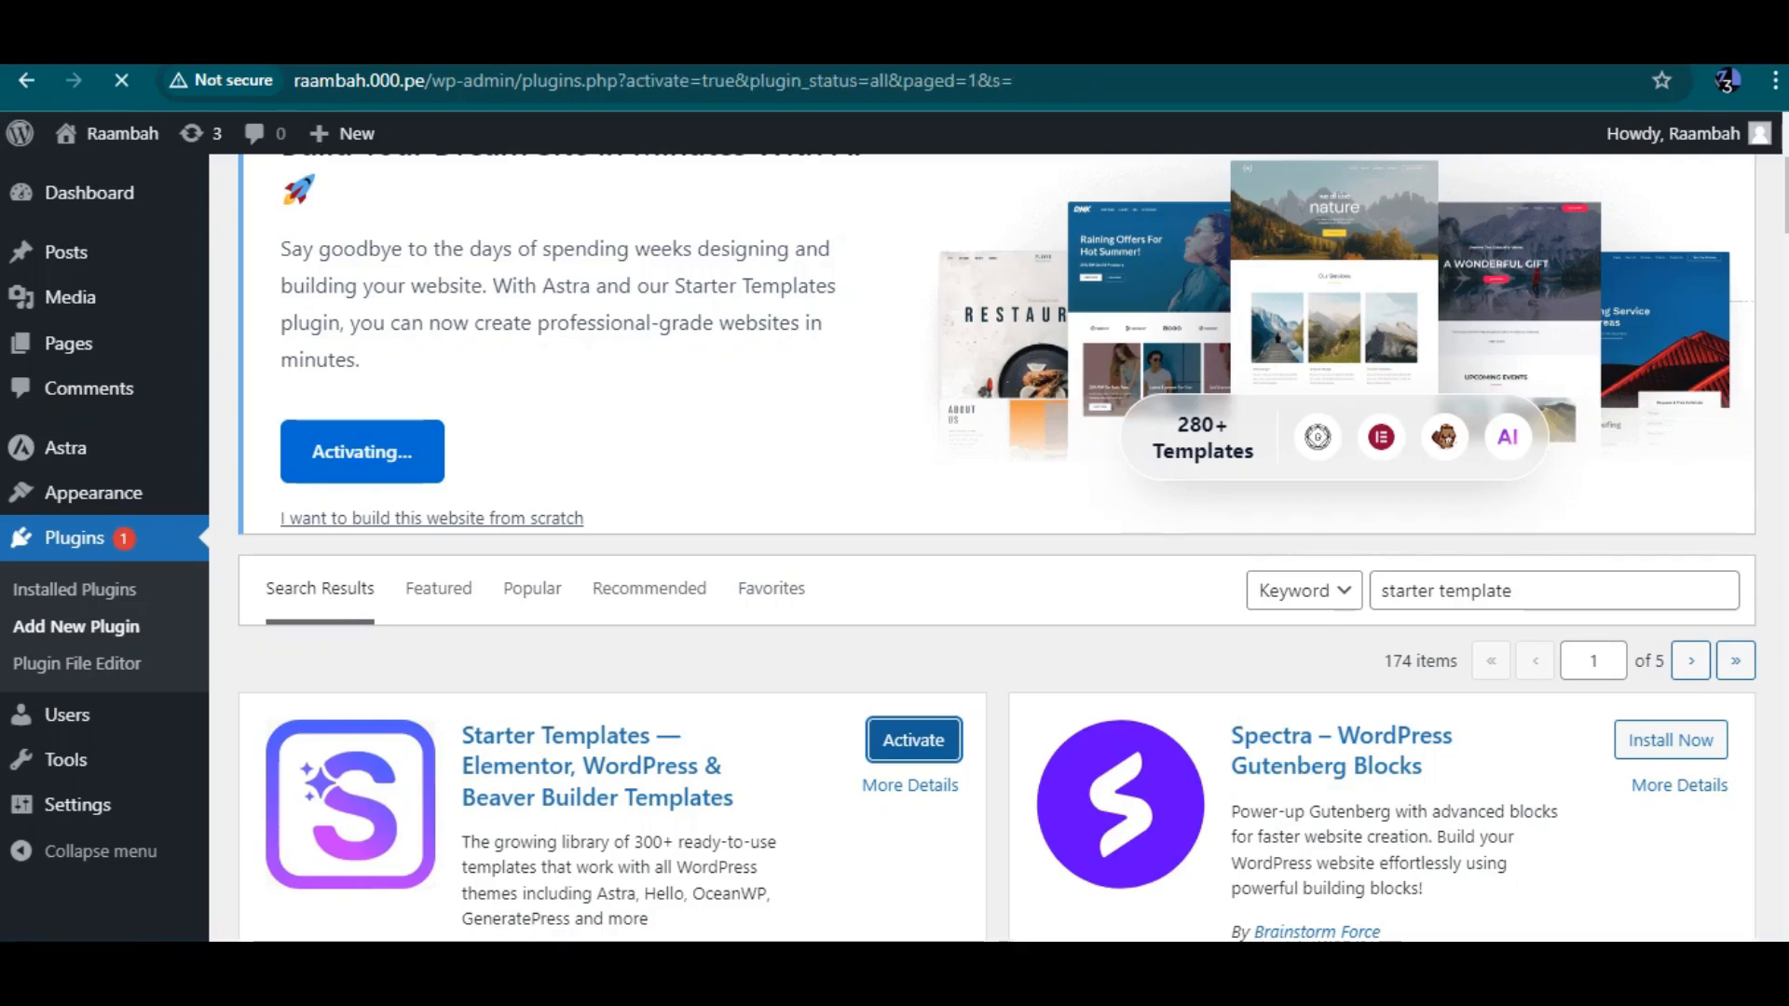
scroll(932, 540, down, 3)
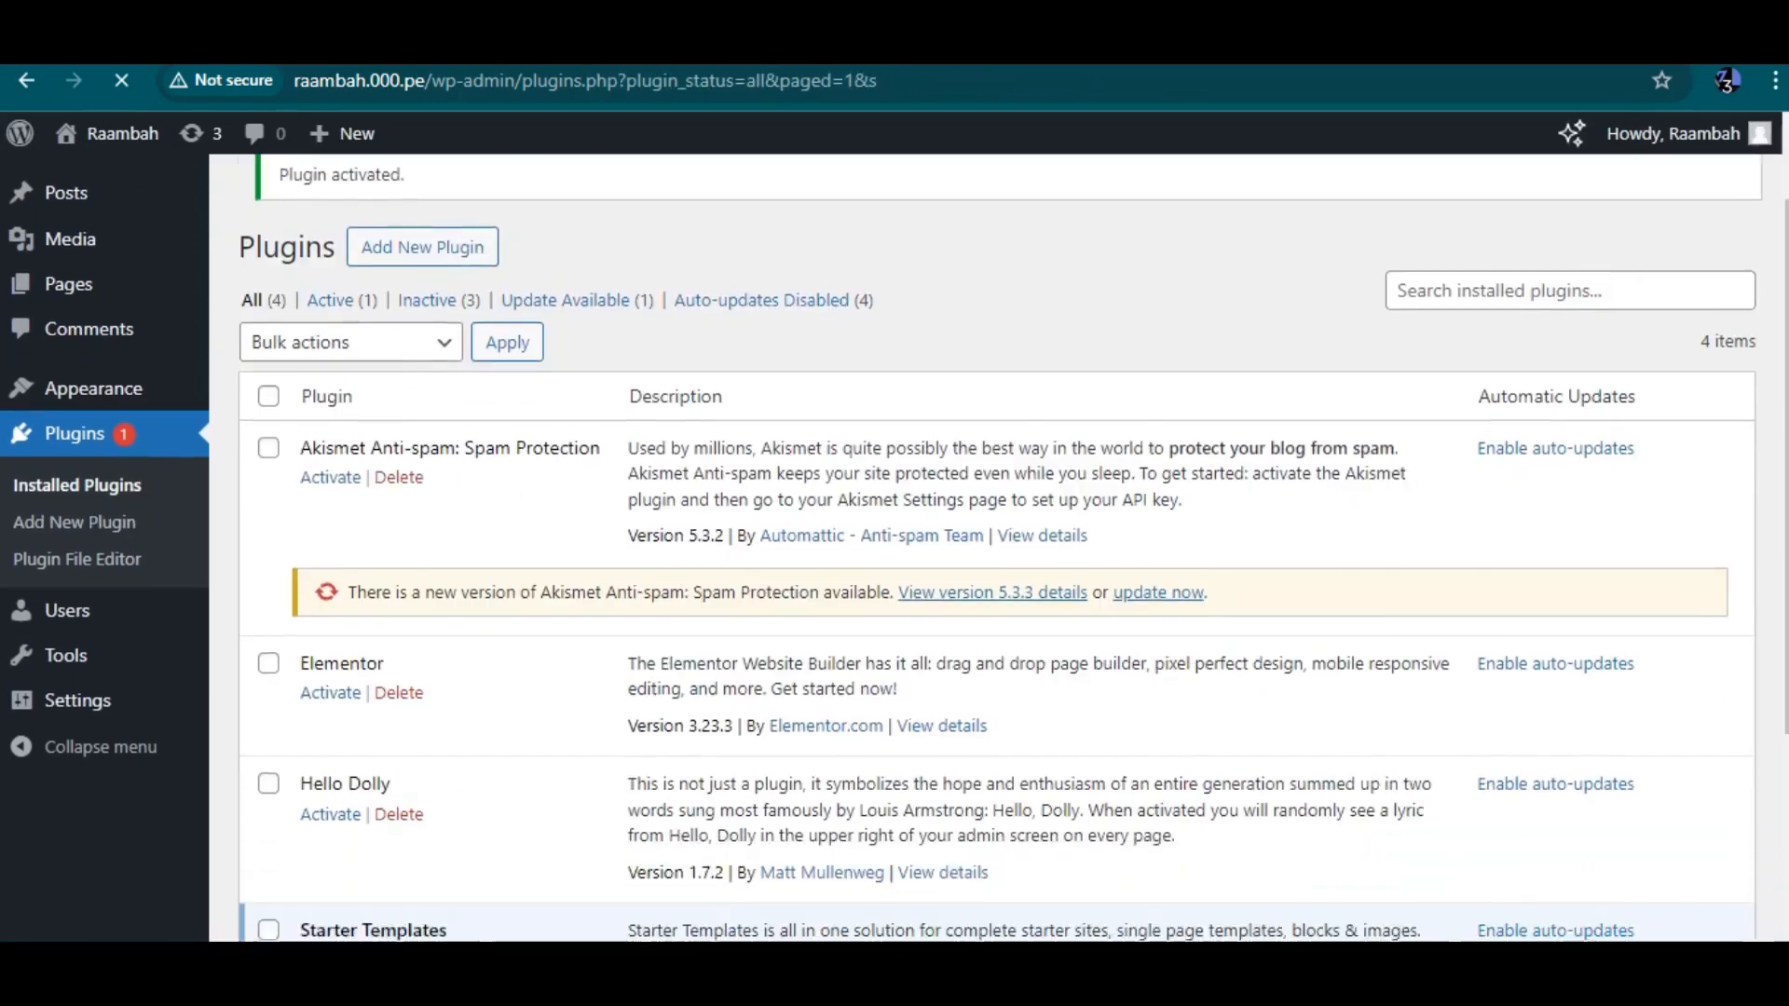
scroll(997, 540, down, 1)
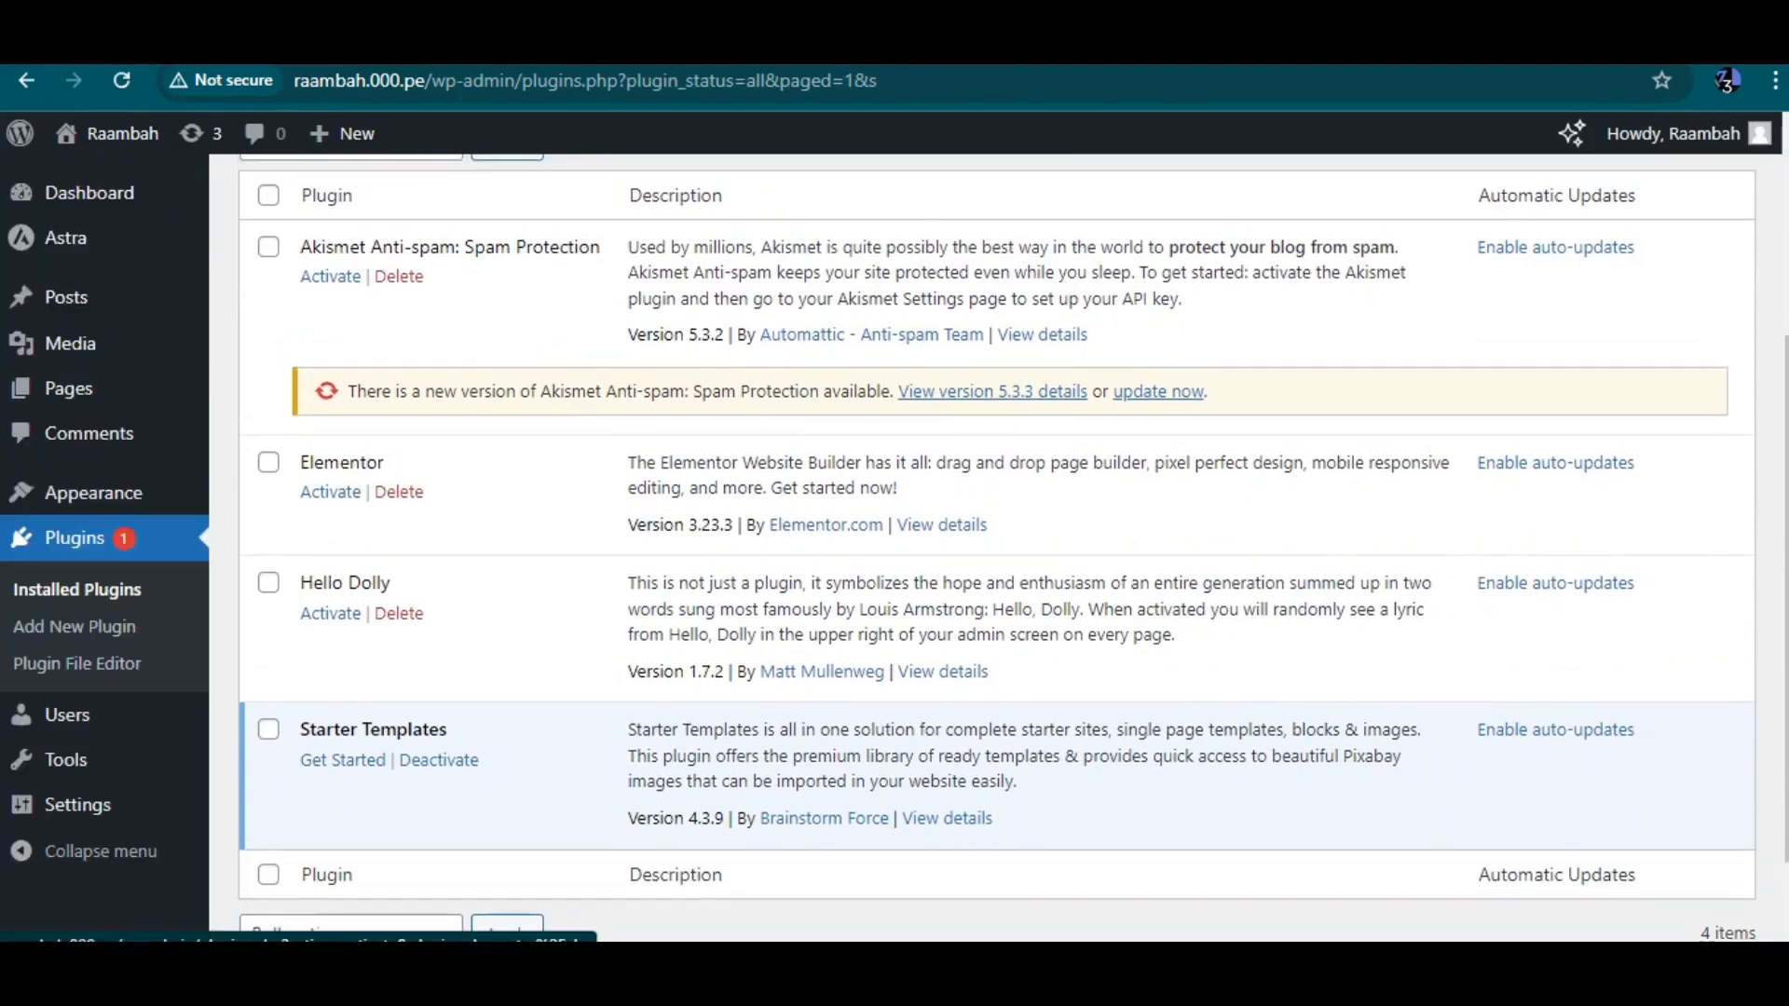
Activate the Elementor plugin in the installed plugins list
drag(300, 730, 447, 730)
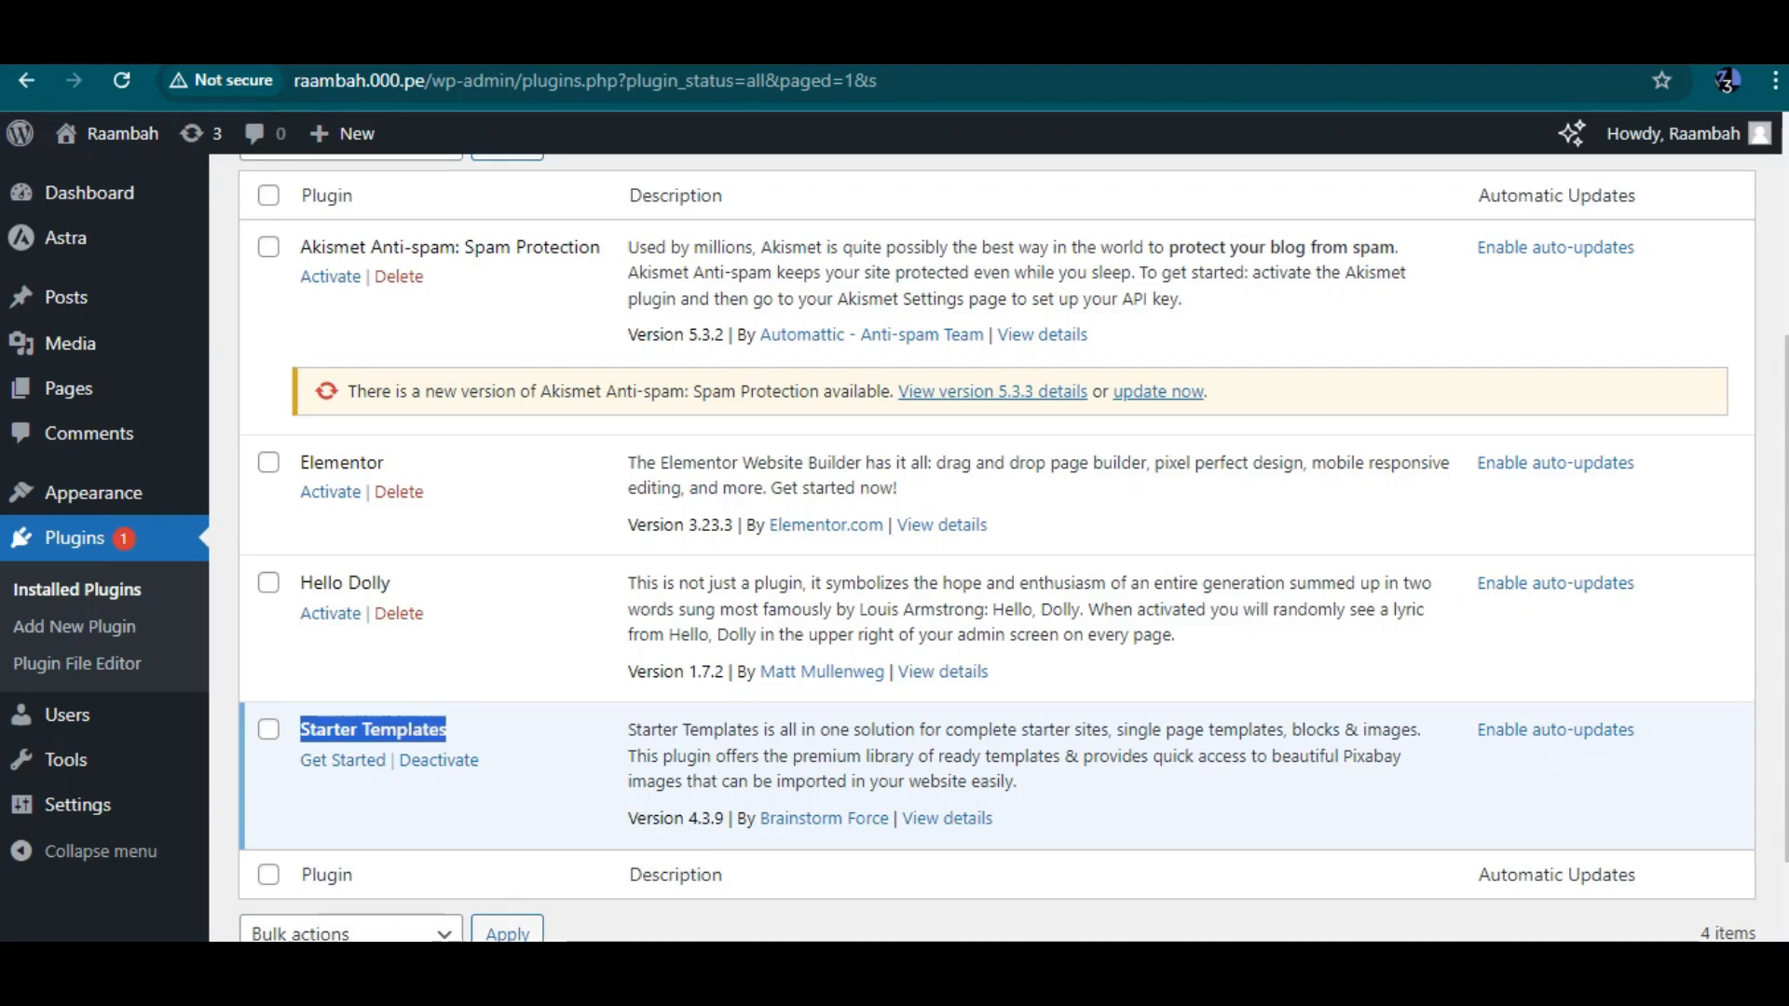
scroll(1006, 546, up, 1)
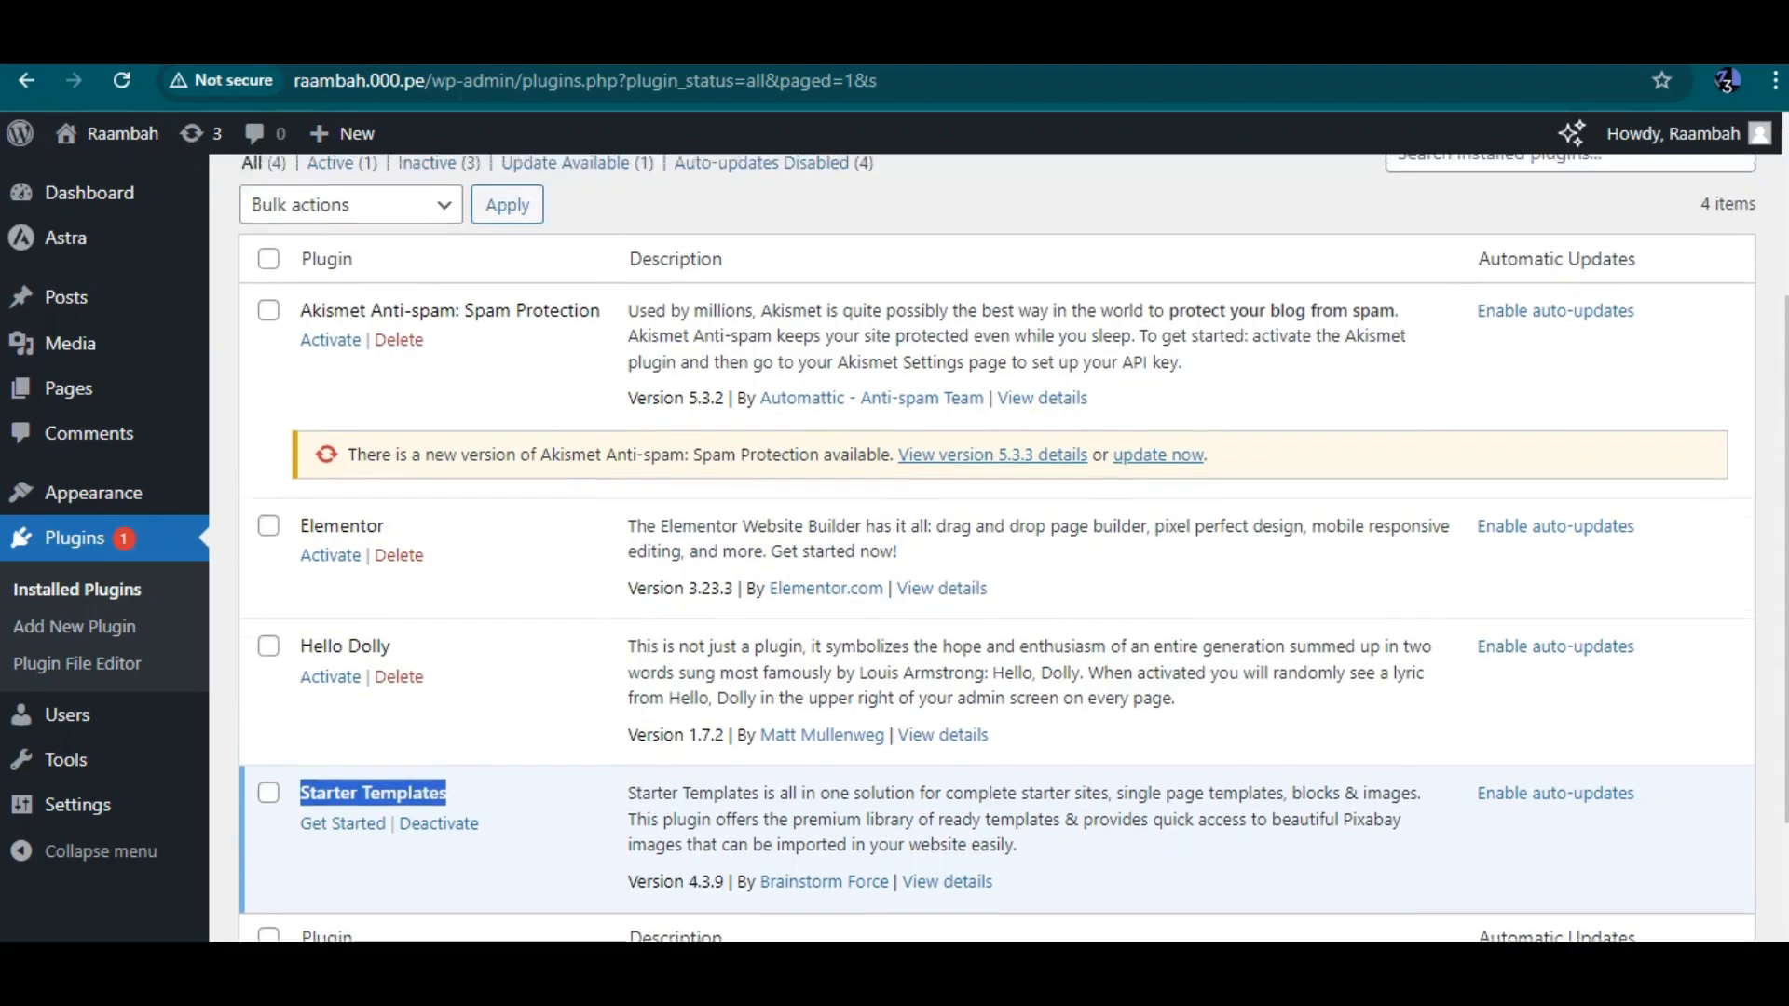
click(330, 590)
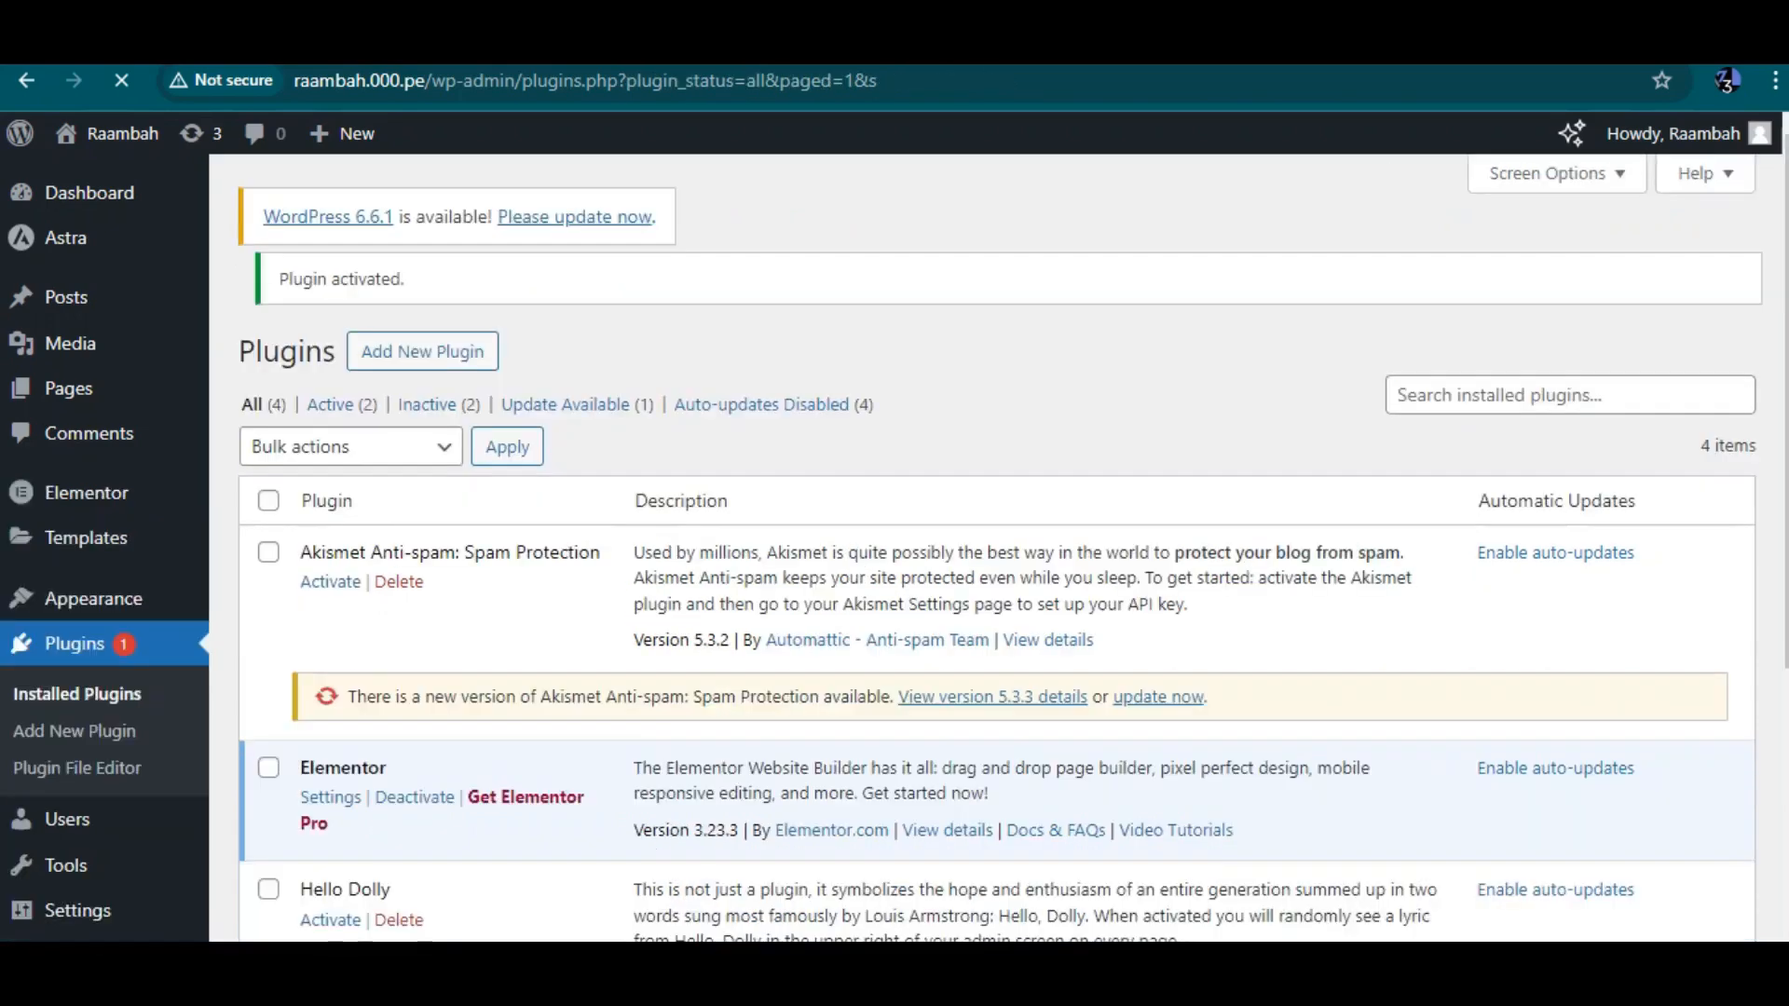
Delete the Hello Dolly plugin
scroll(997, 547, down, 1)
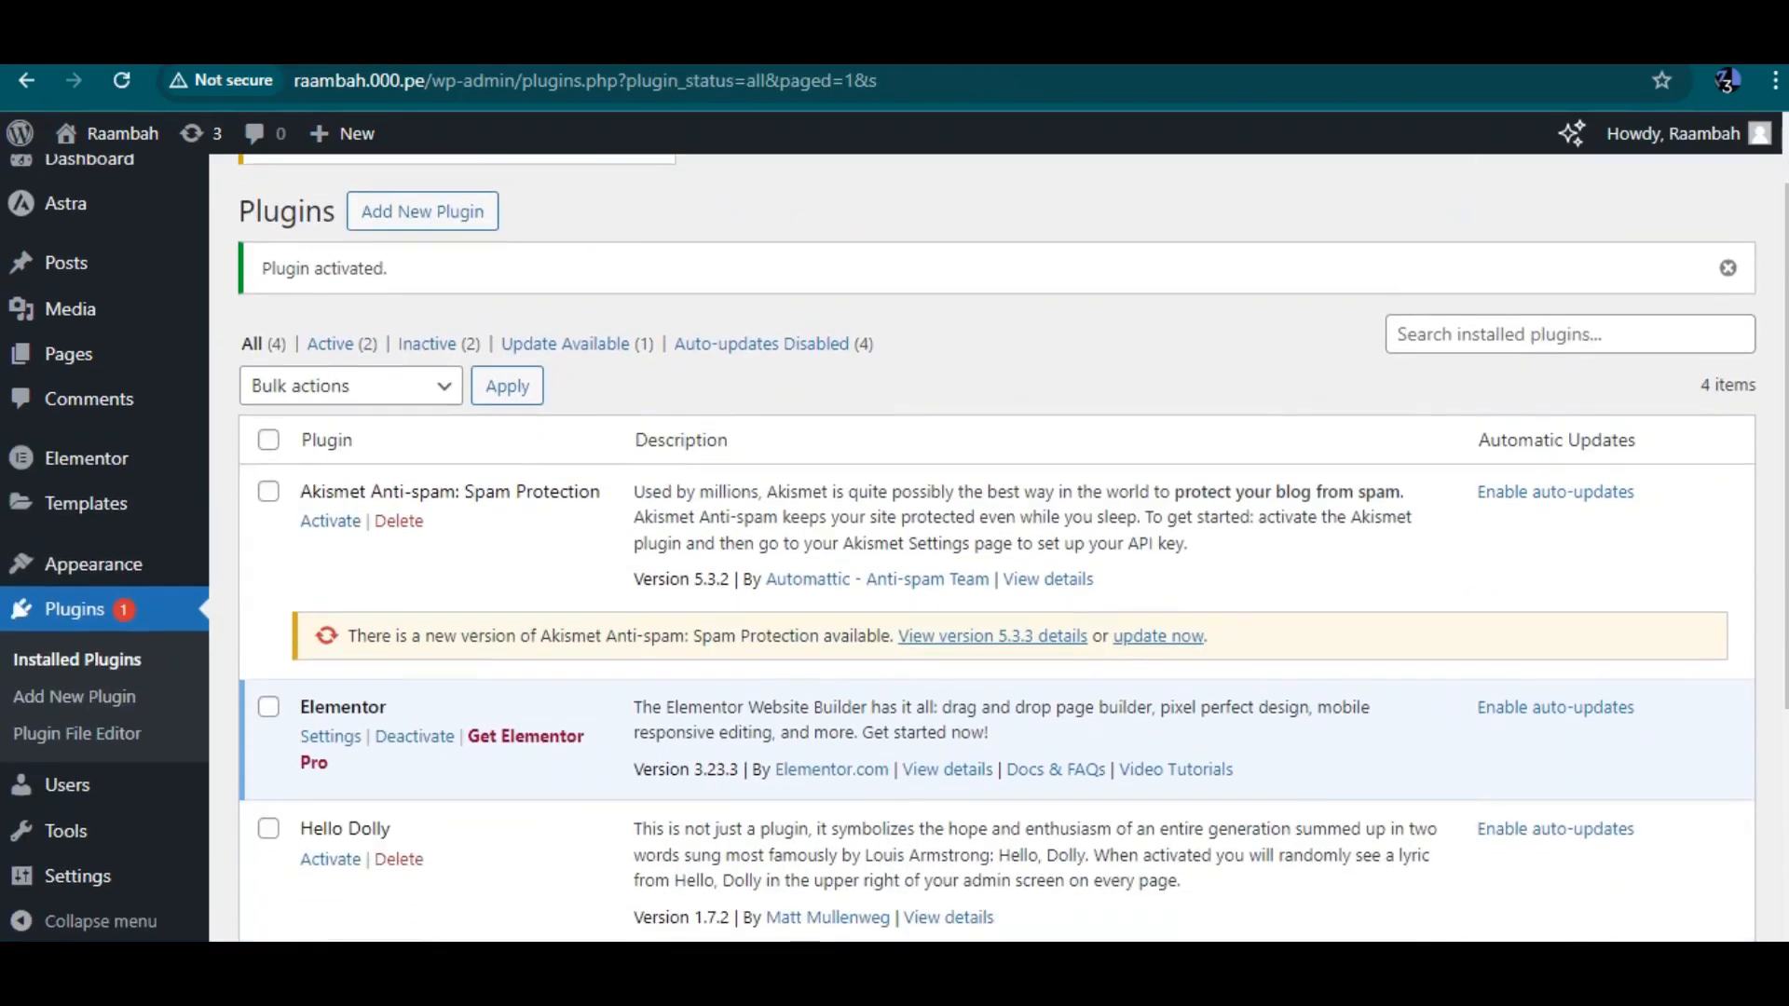
click(399, 858)
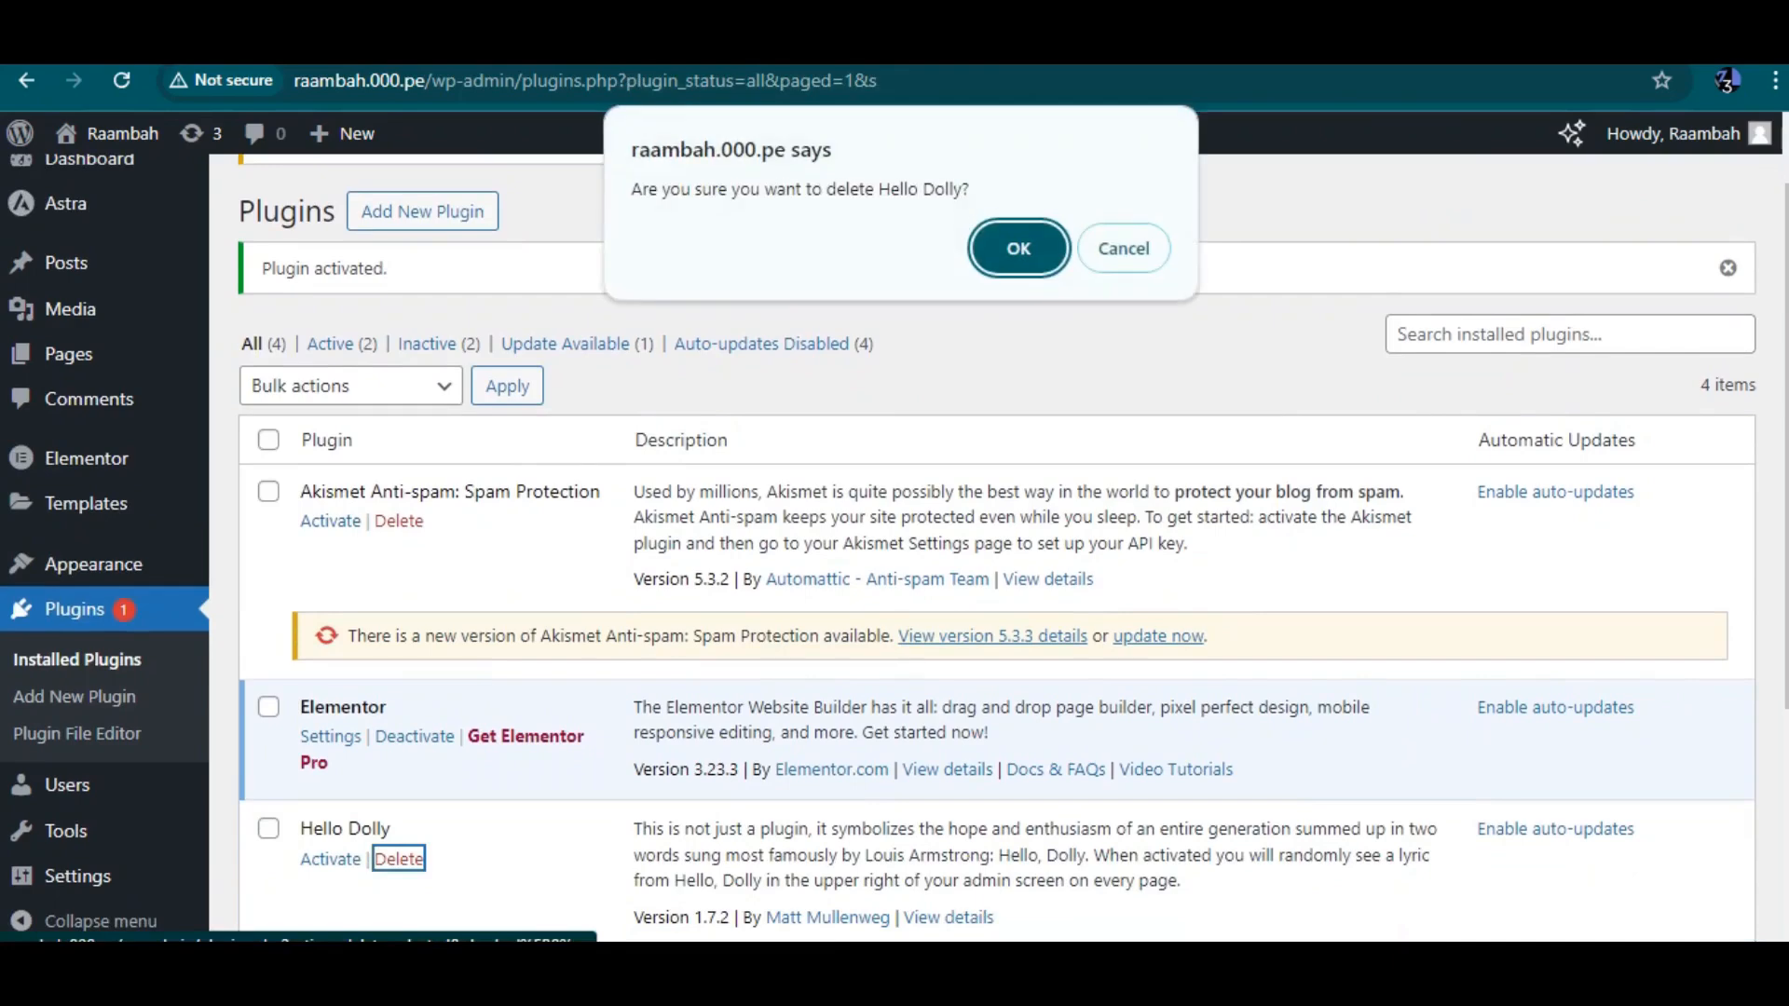
key(Return)
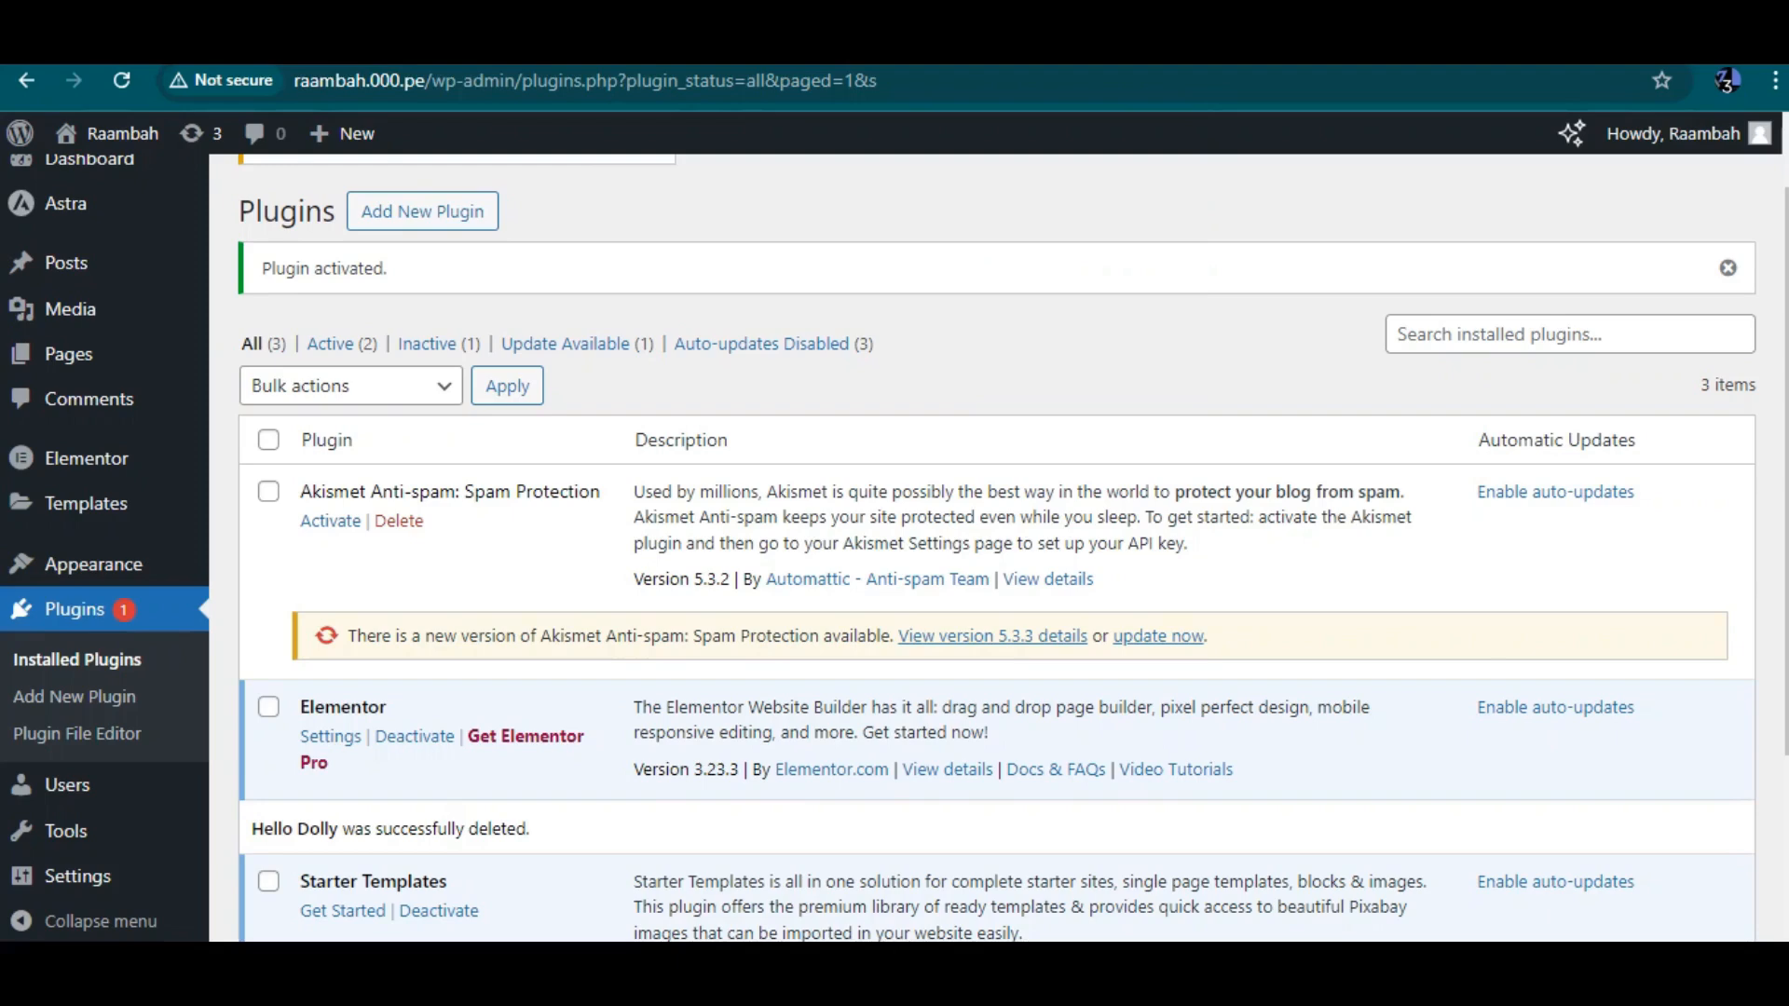
Open the Astra dashboard and browse its quick settings, Pro modules and integrations
mouse_move(69, 308)
scroll(70, 279, up, 1)
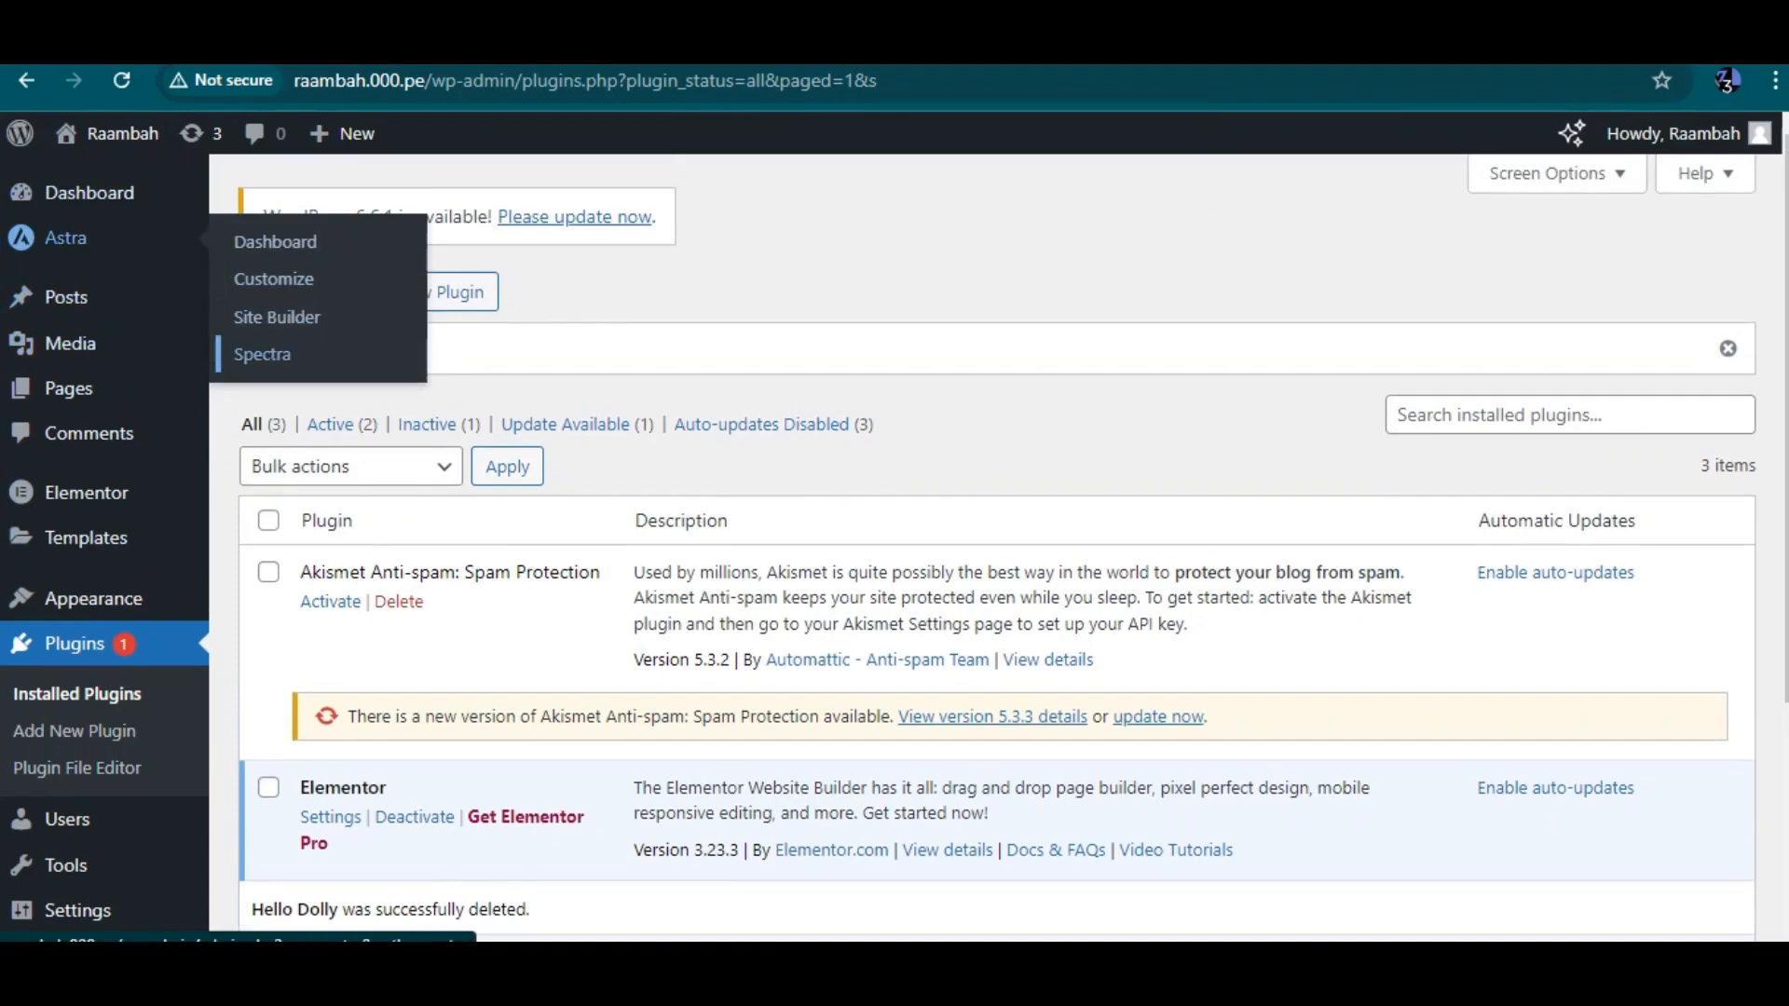
click(275, 241)
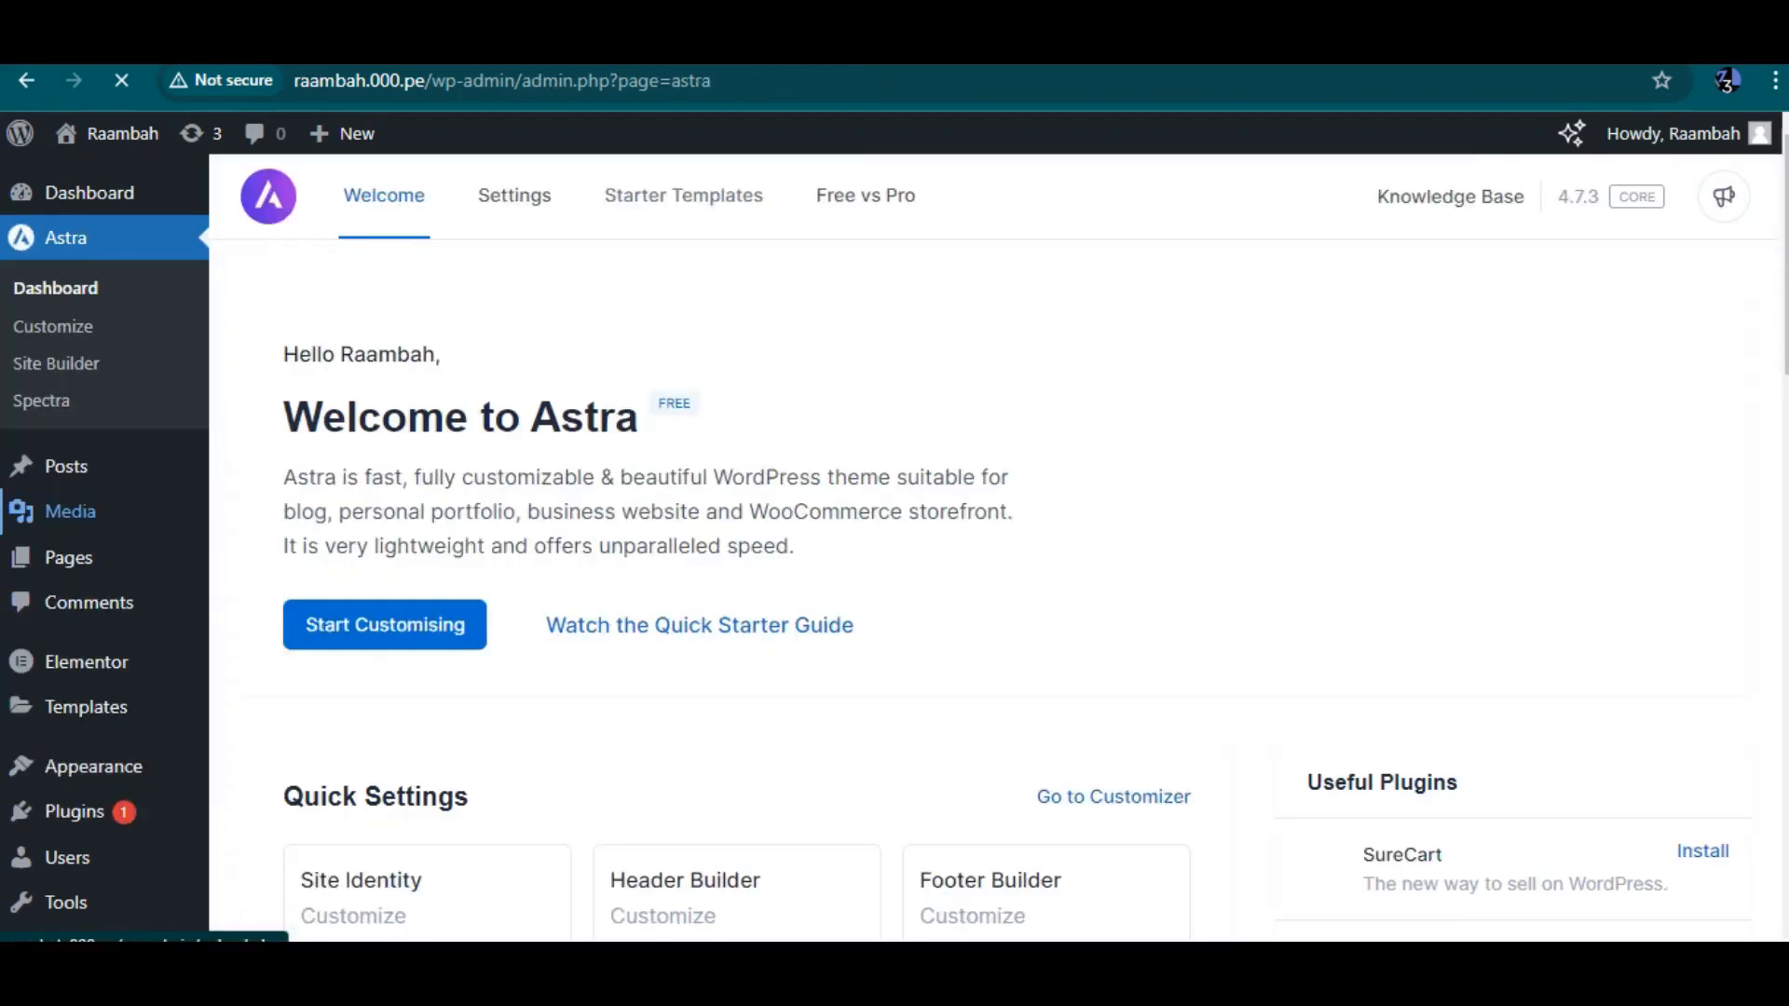
scroll(931, 550, down, 5)
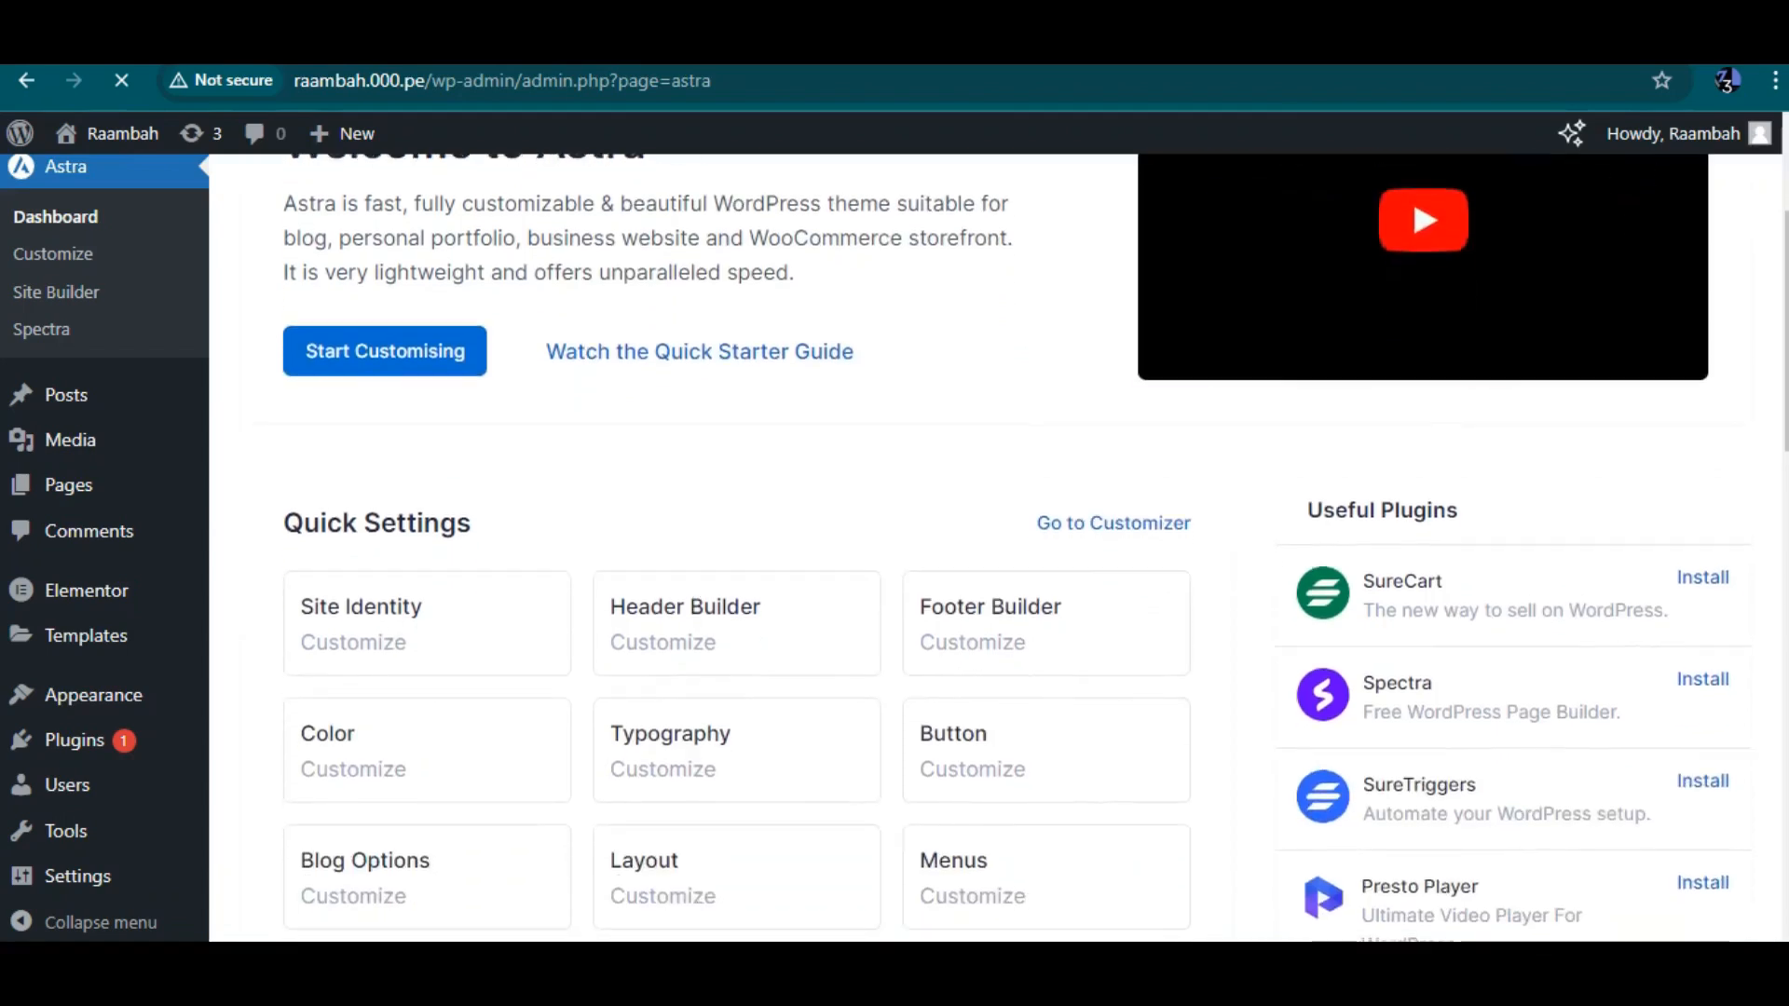
scroll(736, 410, down, 1)
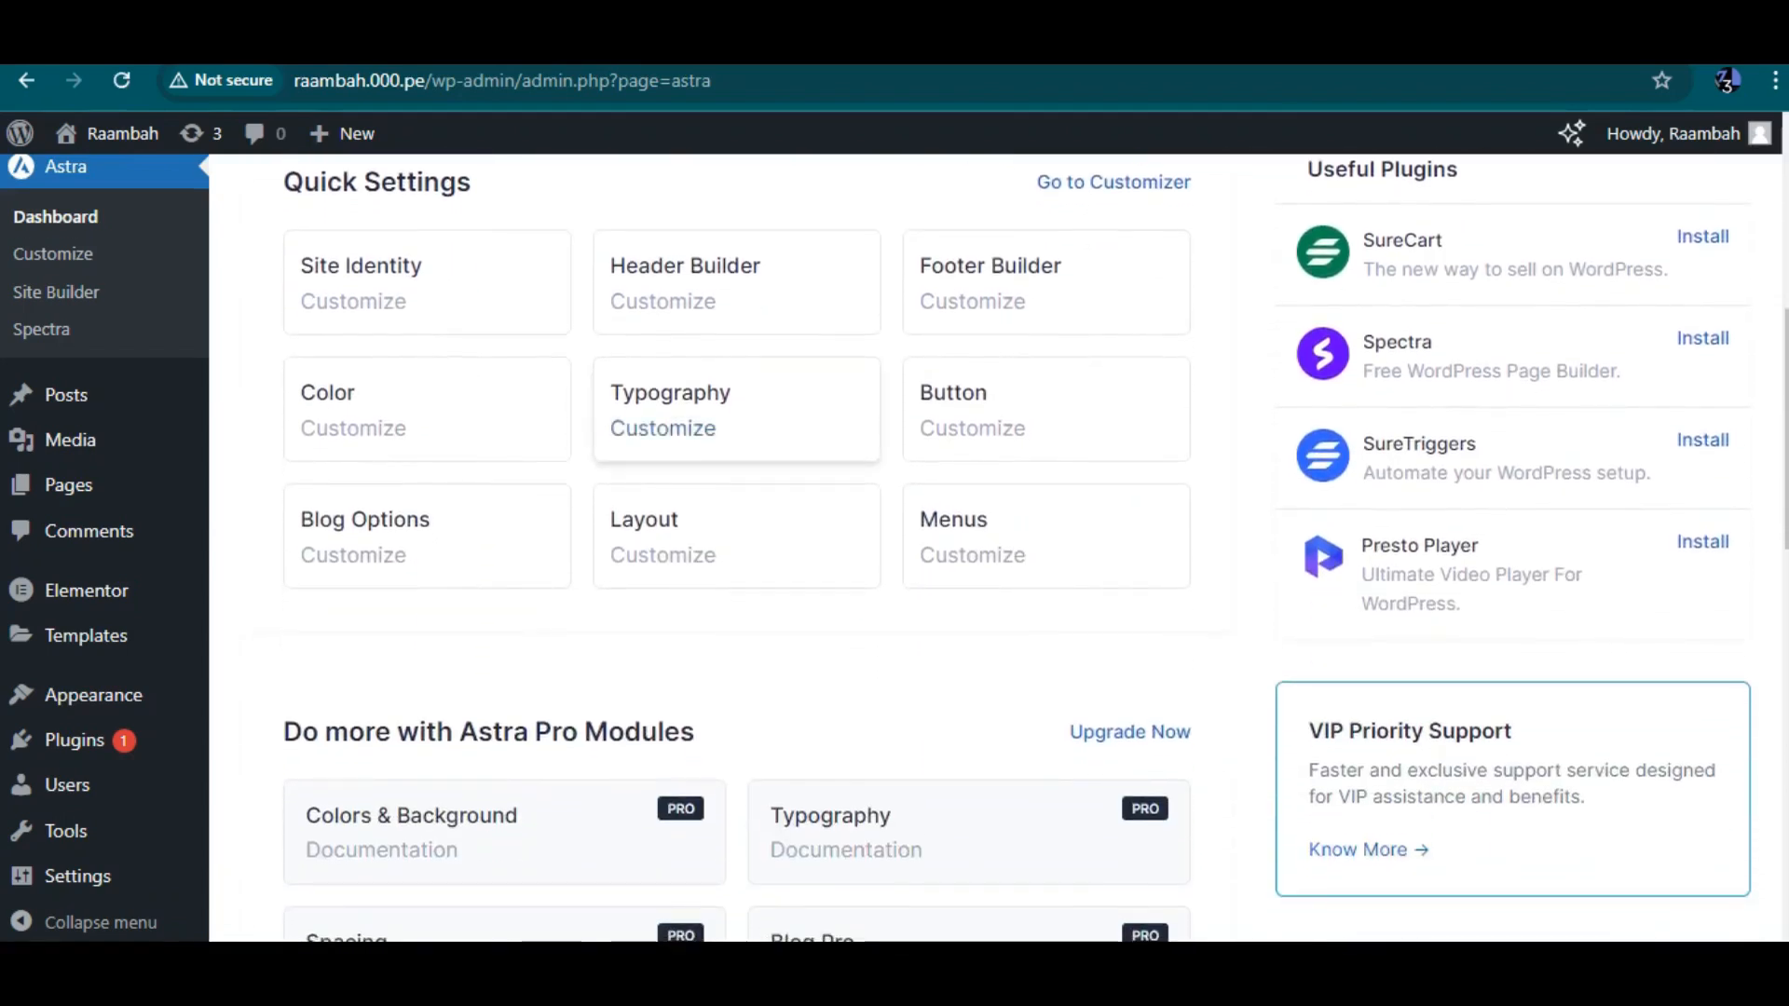
scroll(736, 280, down, 1)
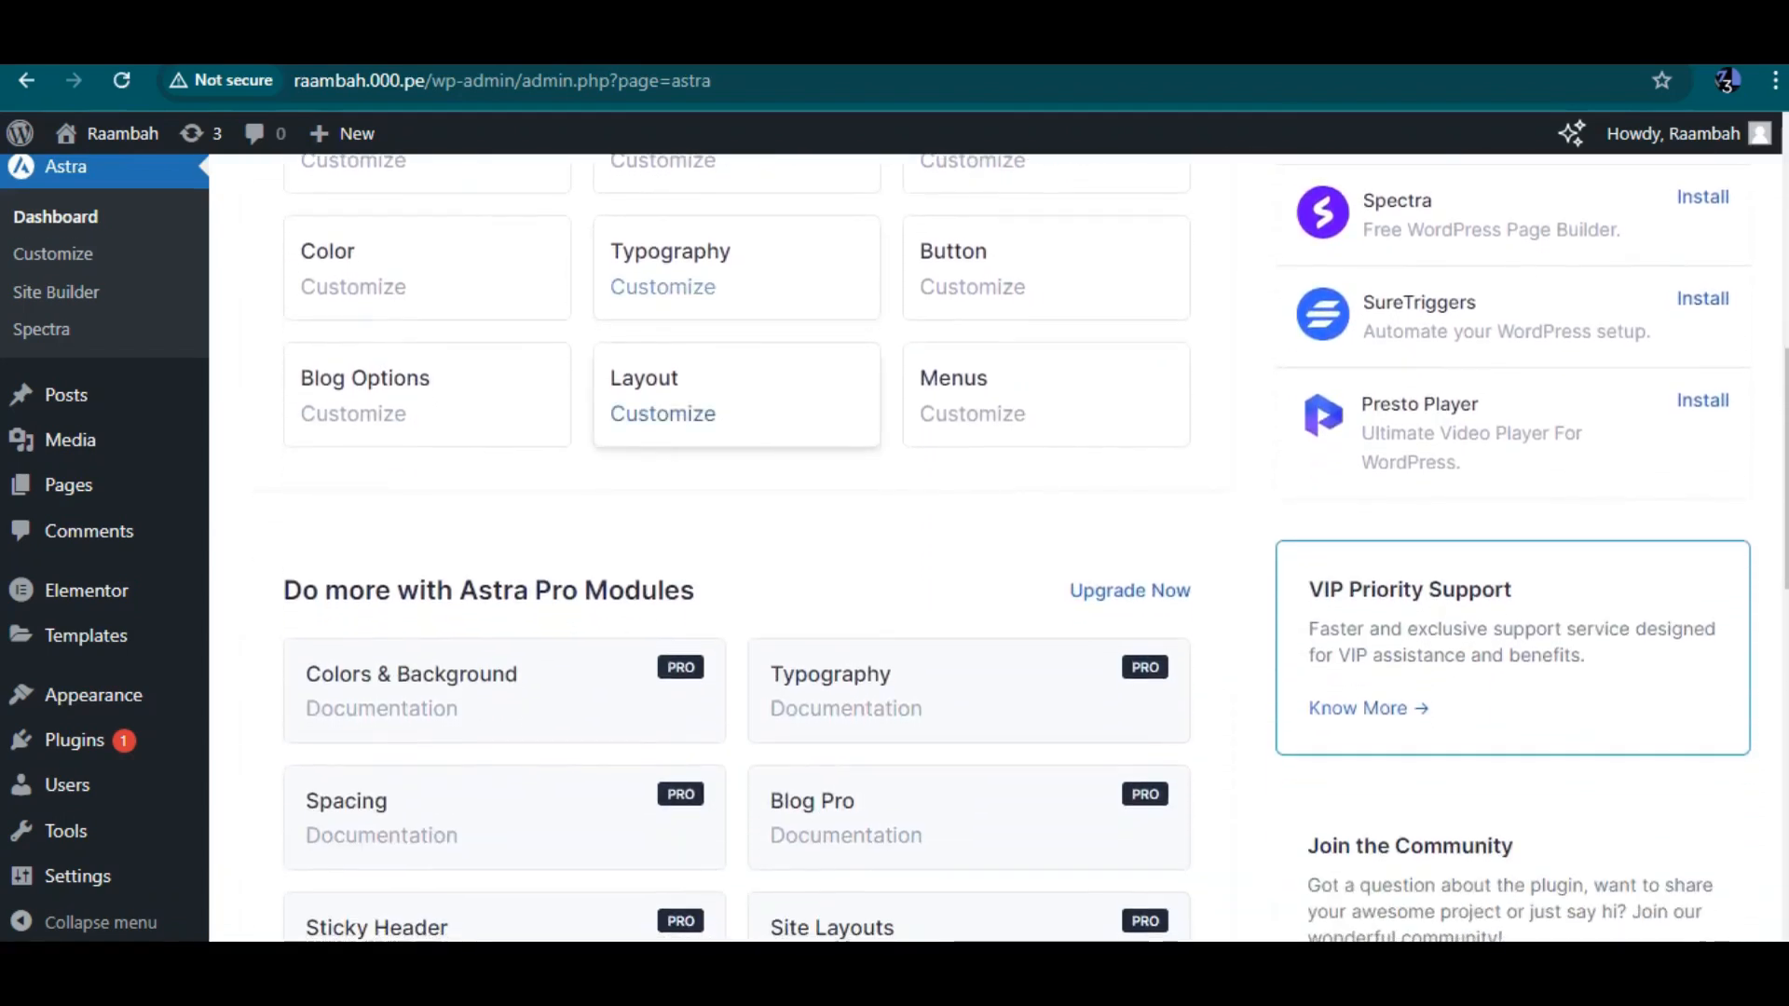
scroll(736, 410, down, 3)
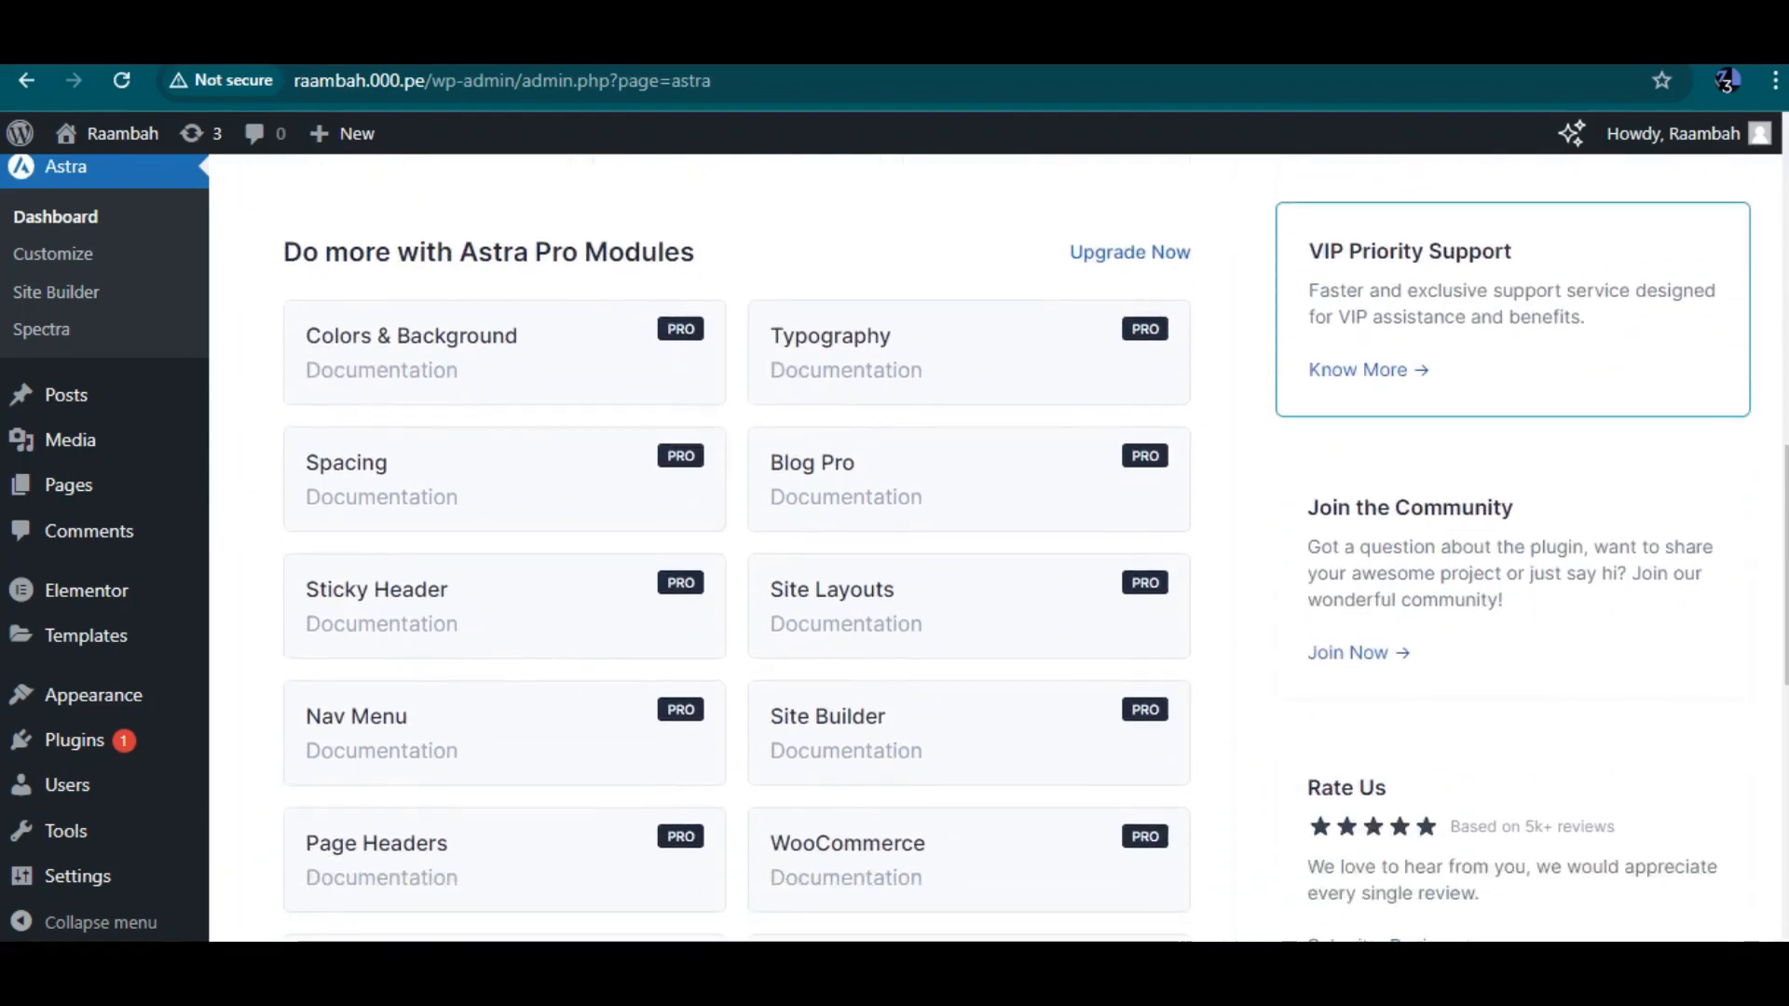
scroll(969, 372, down, 4)
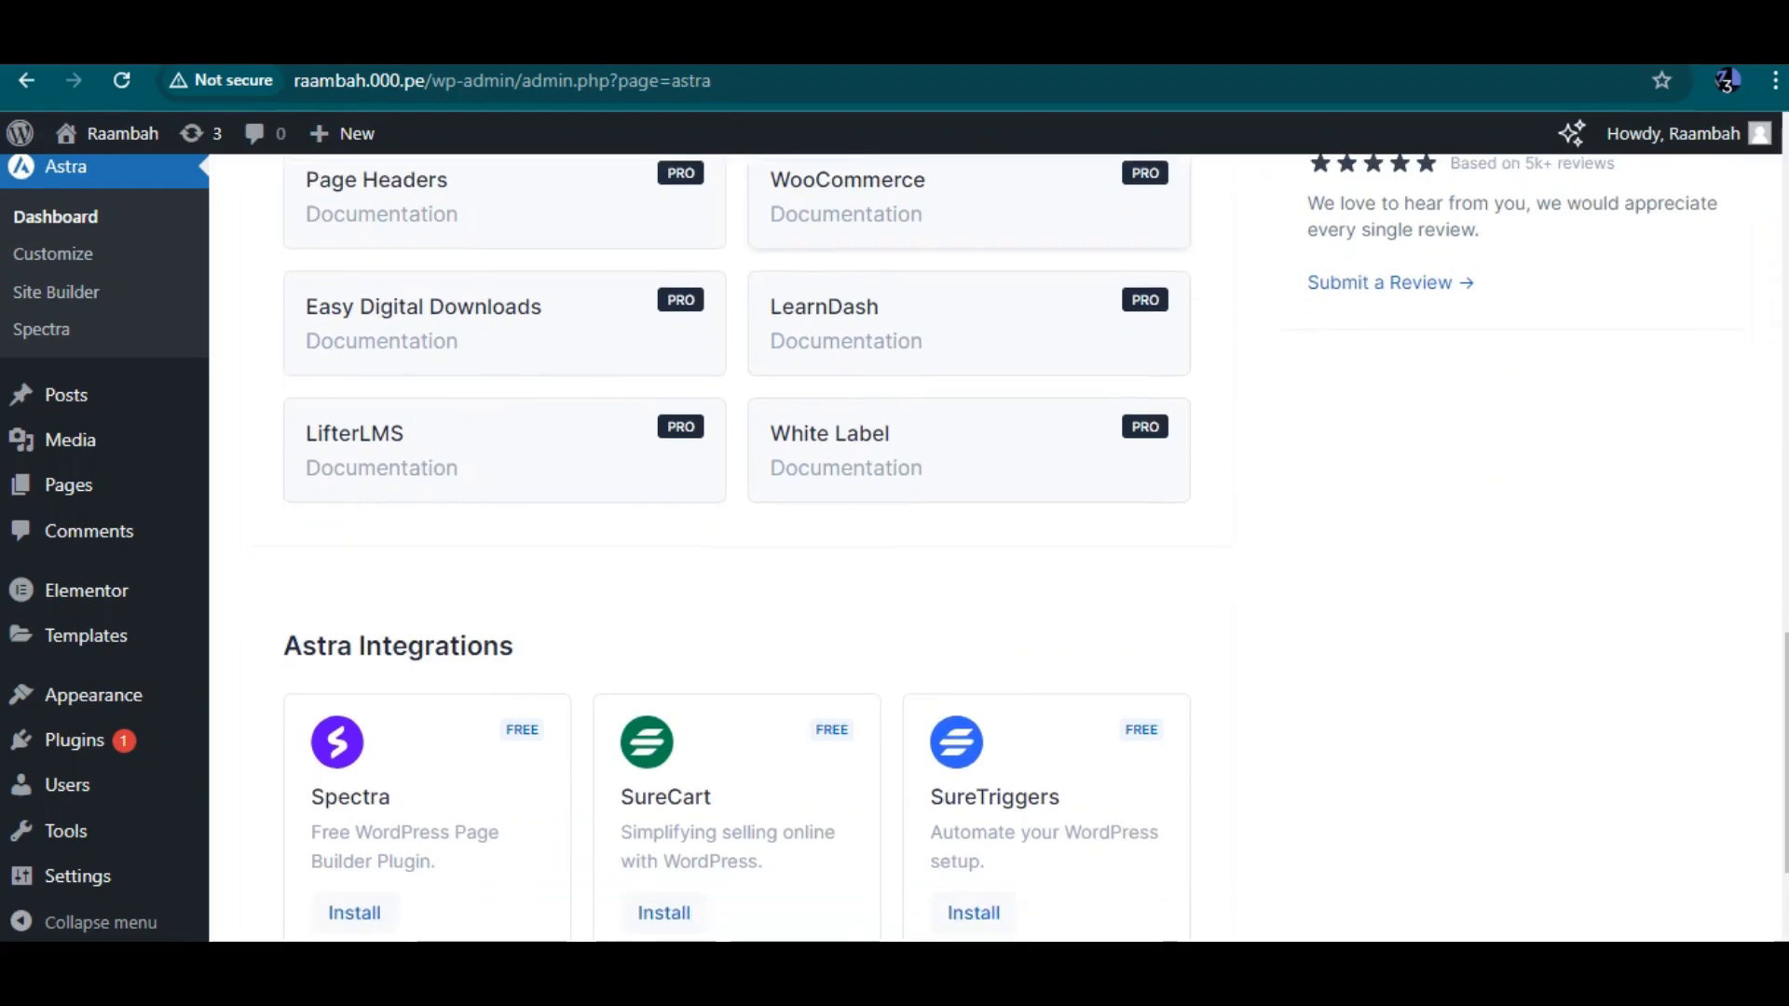
scroll(969, 372, down, 3)
scroll(969, 372, up, 5)
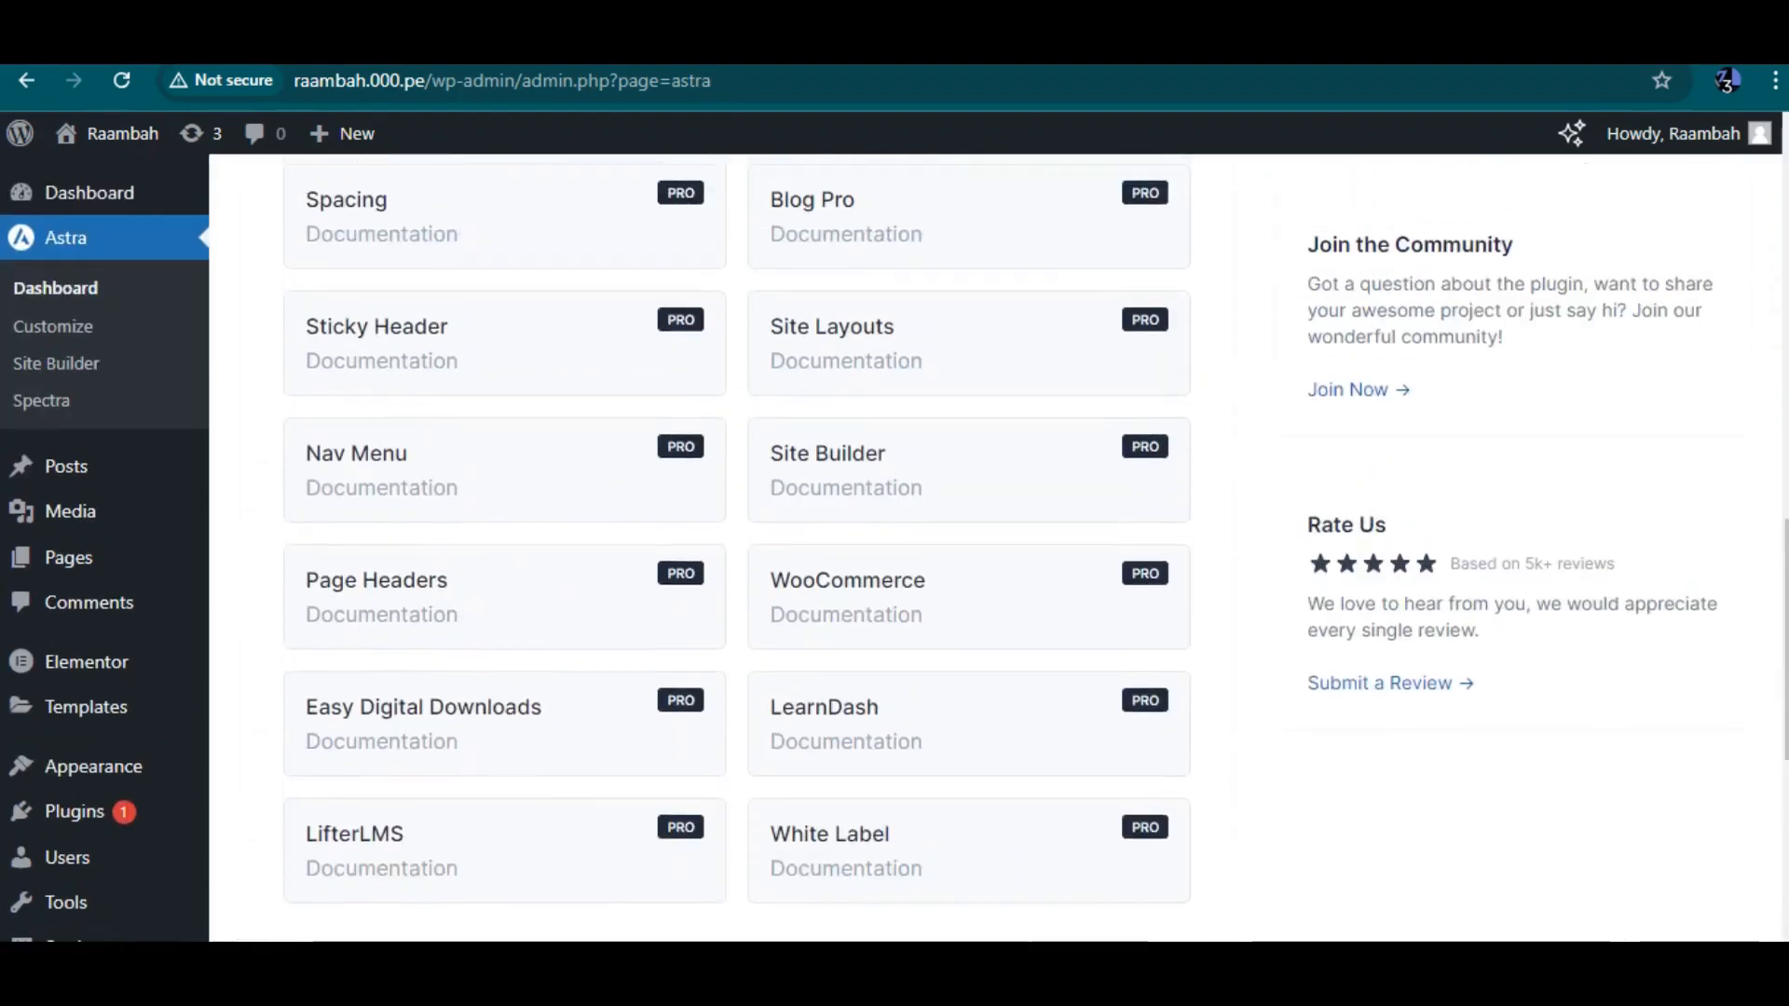
Open the Astra customizer, scroll through the site preview, and close it back to the Astra dashboard
click(53, 327)
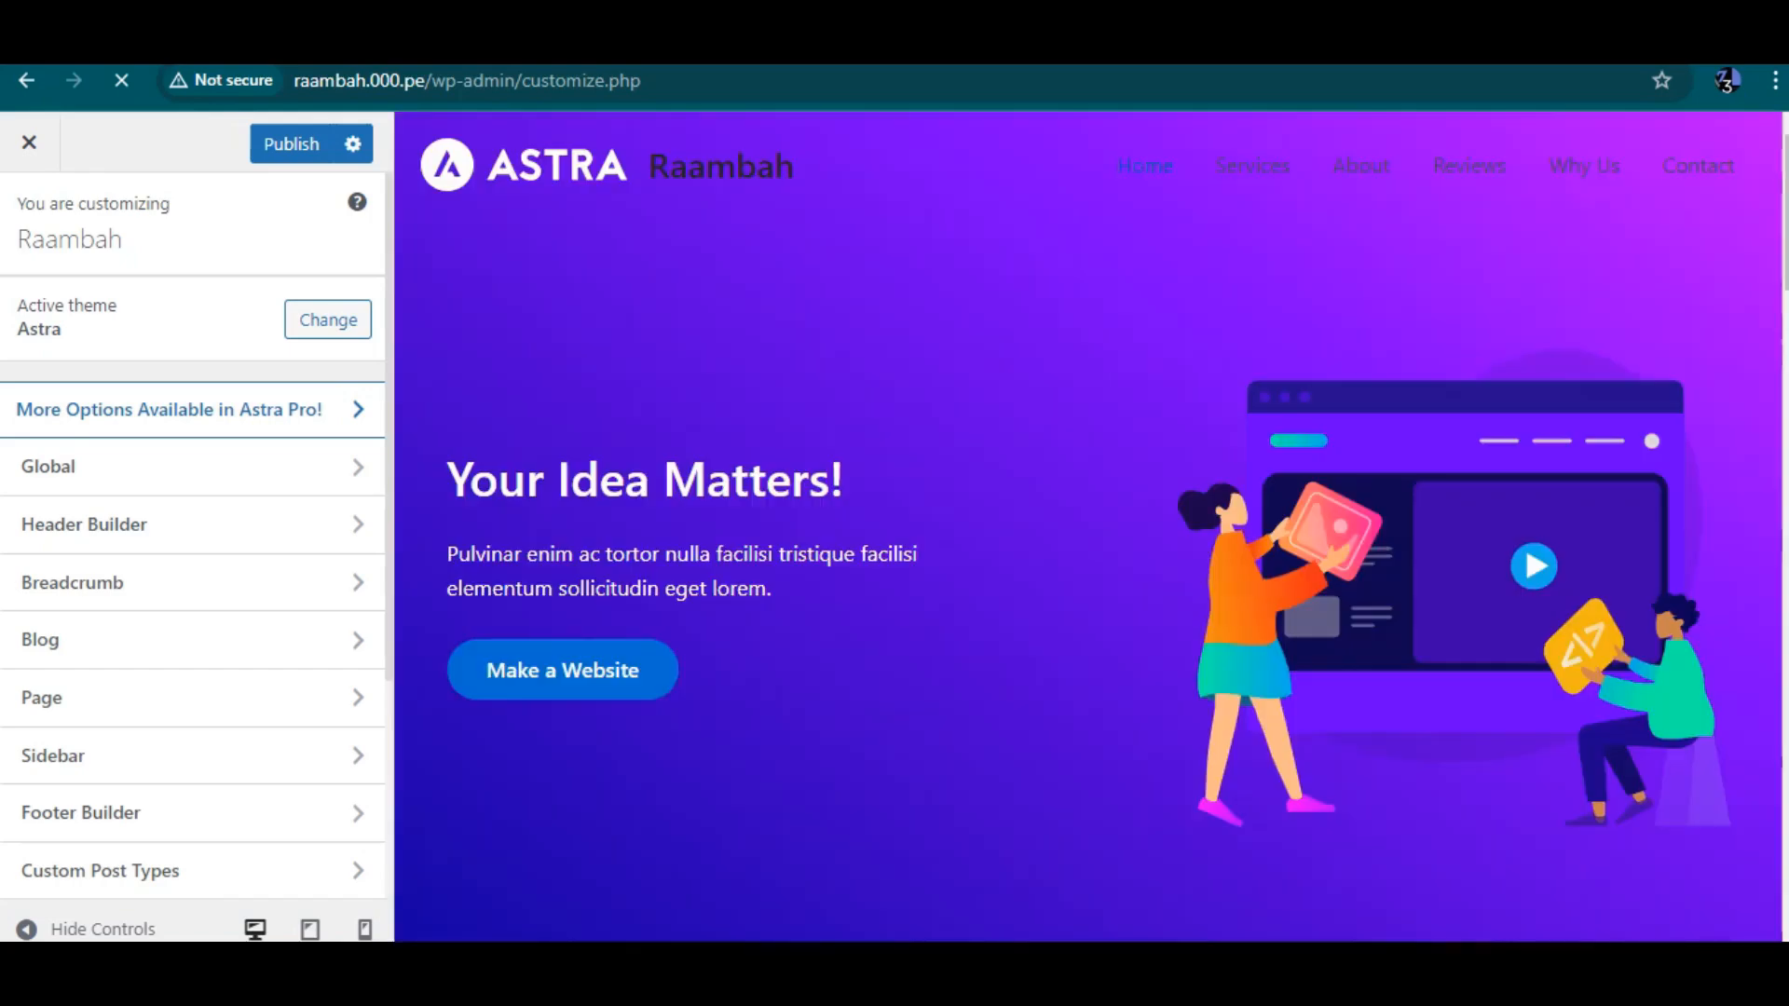
scroll(1088, 527, down, 7)
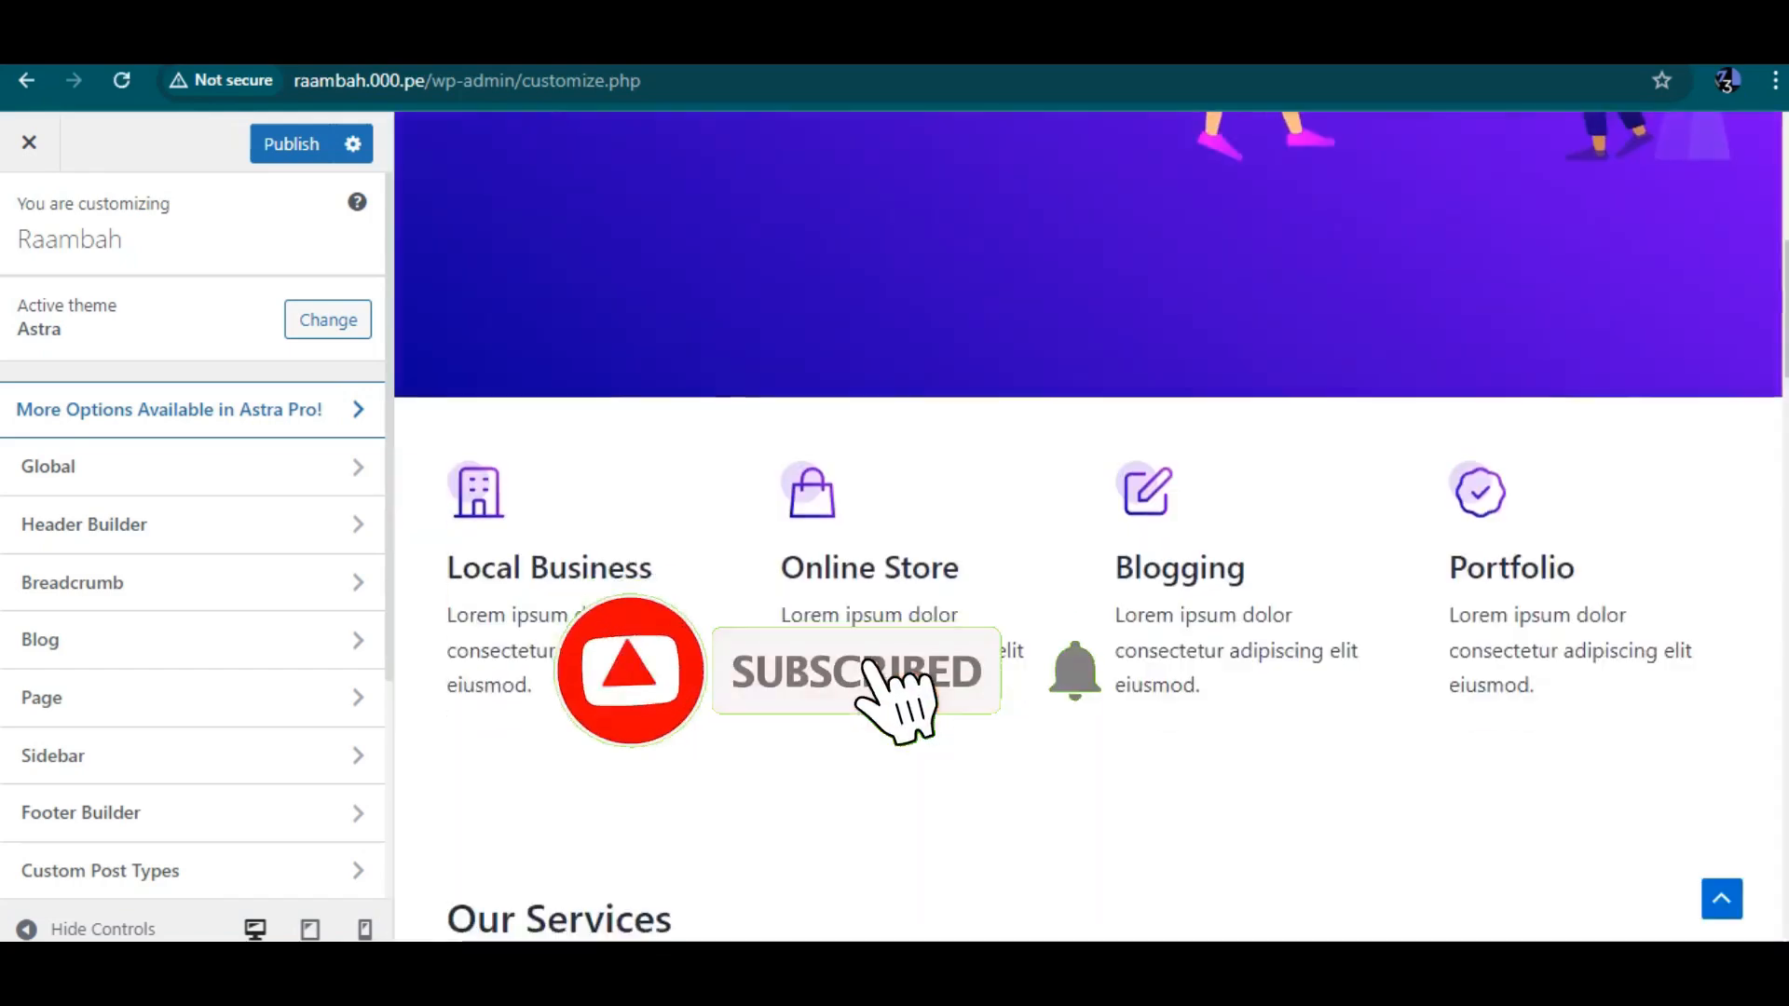
scroll(1089, 526, down, 15)
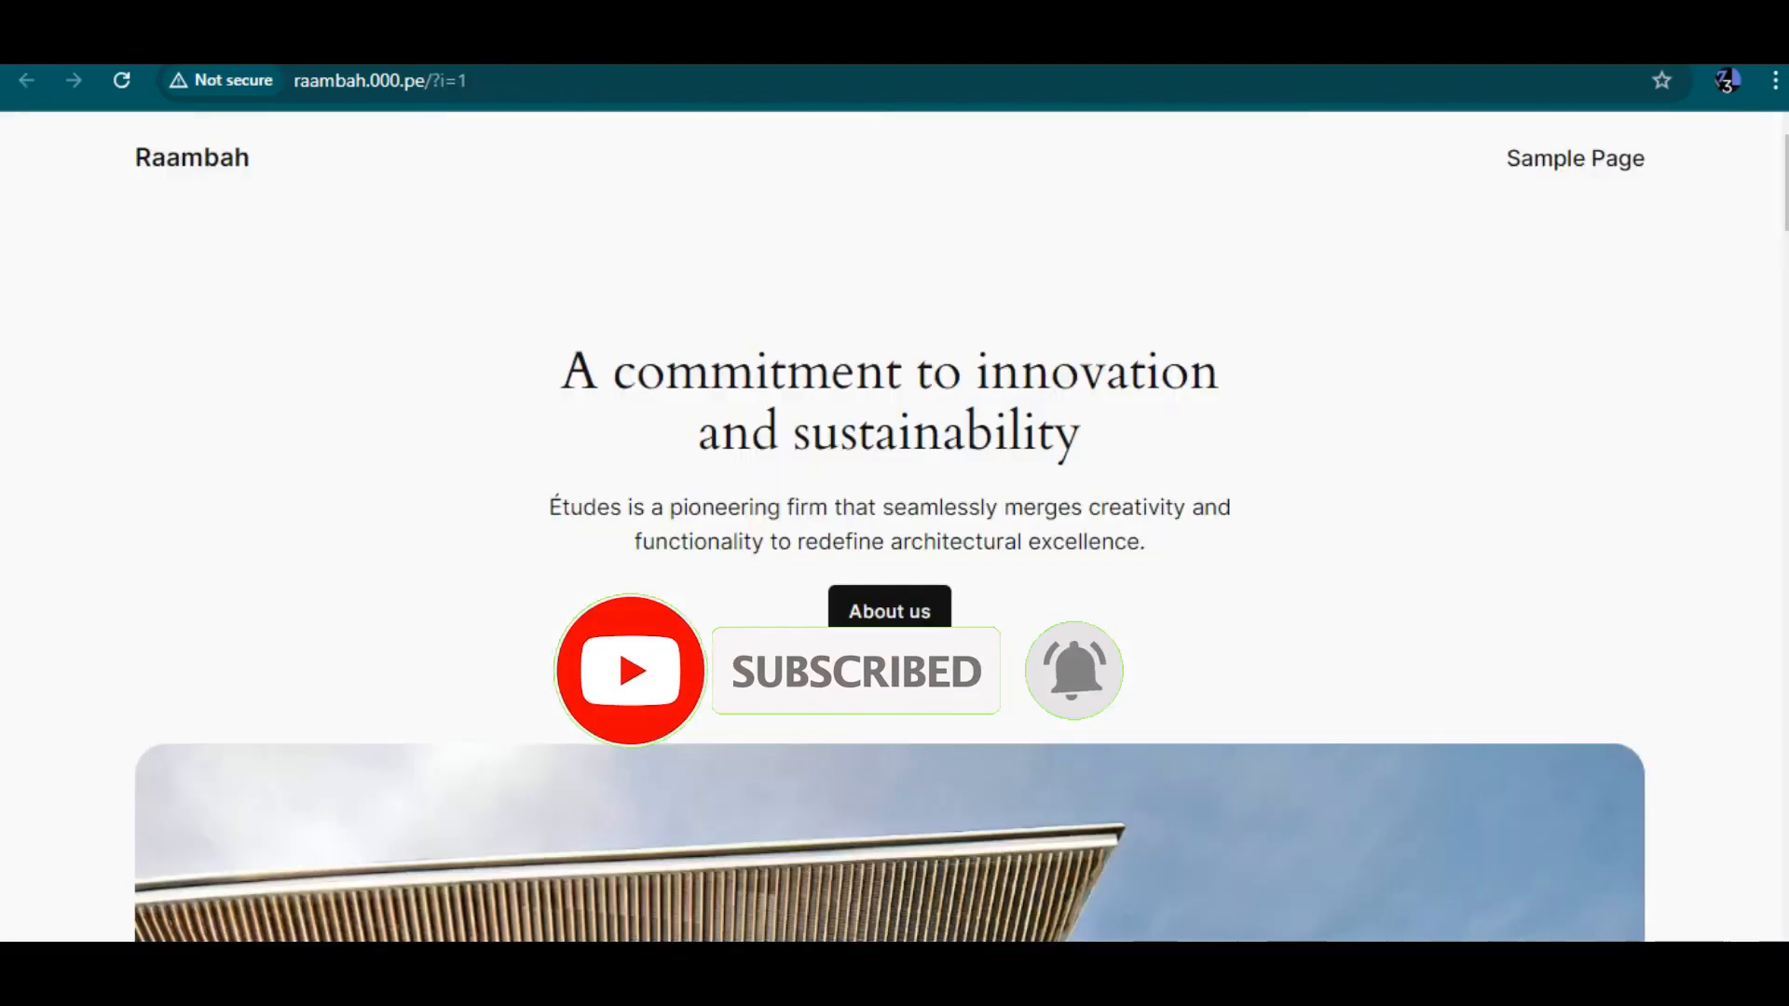
click(468, 80)
key(ctrl+a)
key(Return)
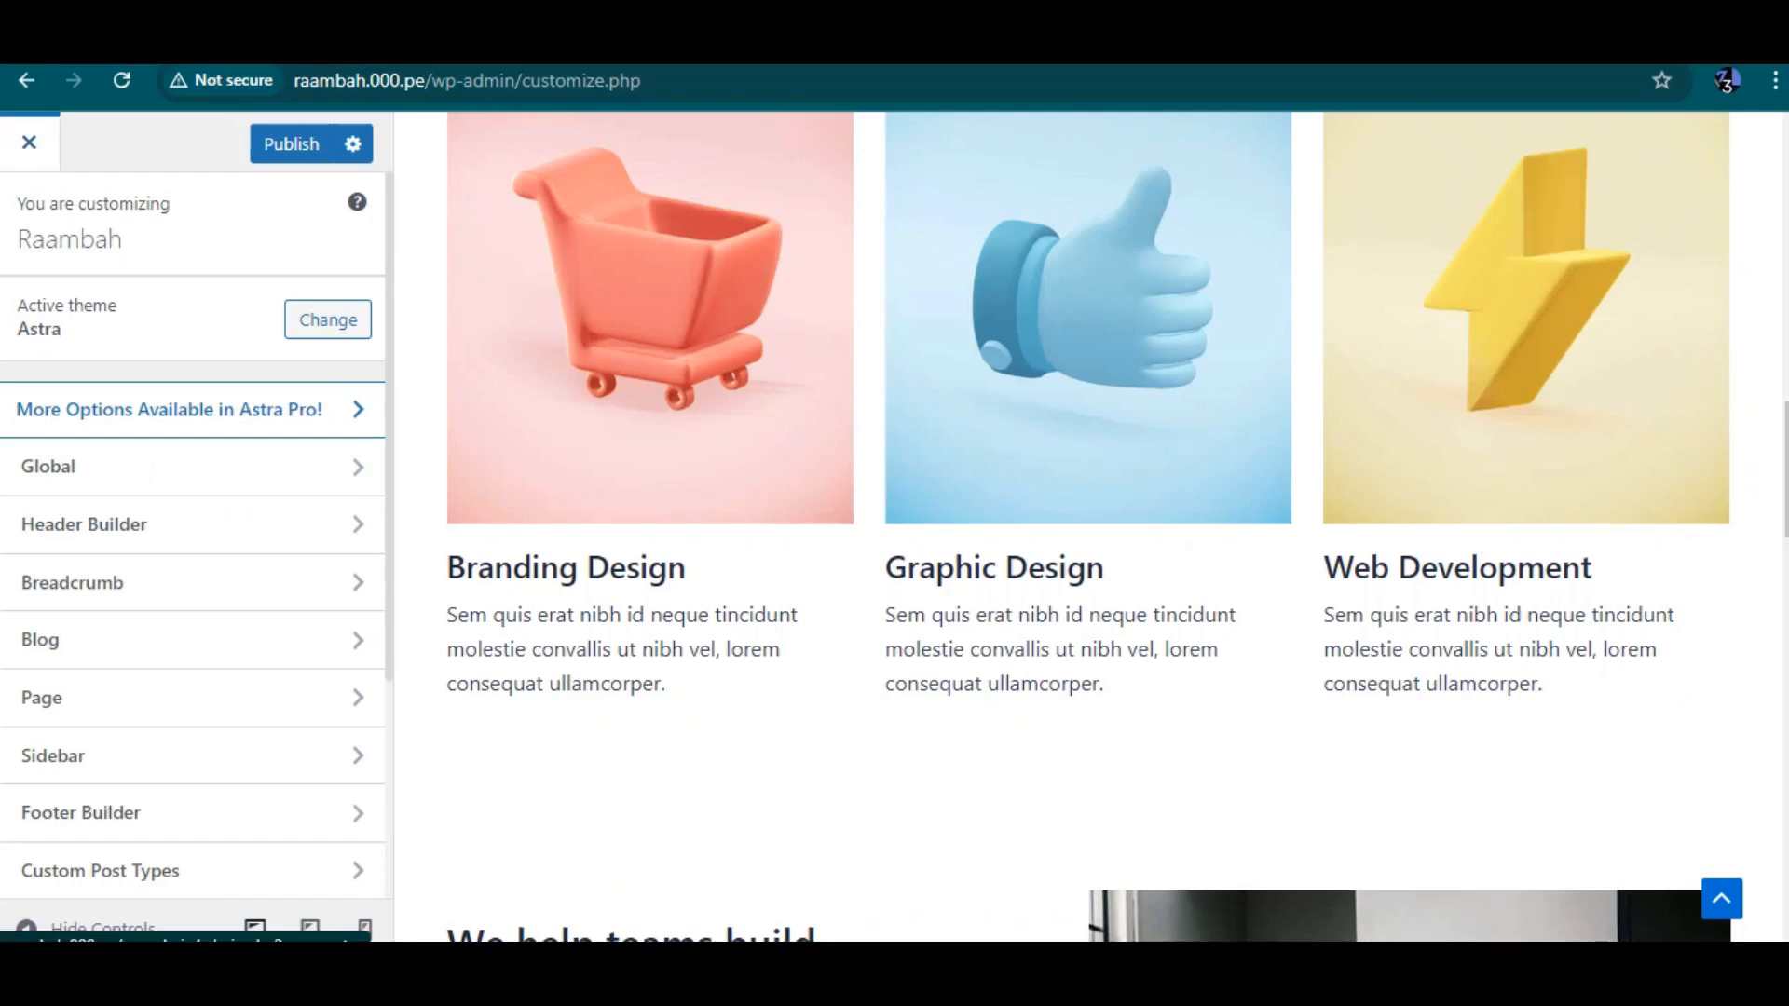
click(29, 142)
key(Return)
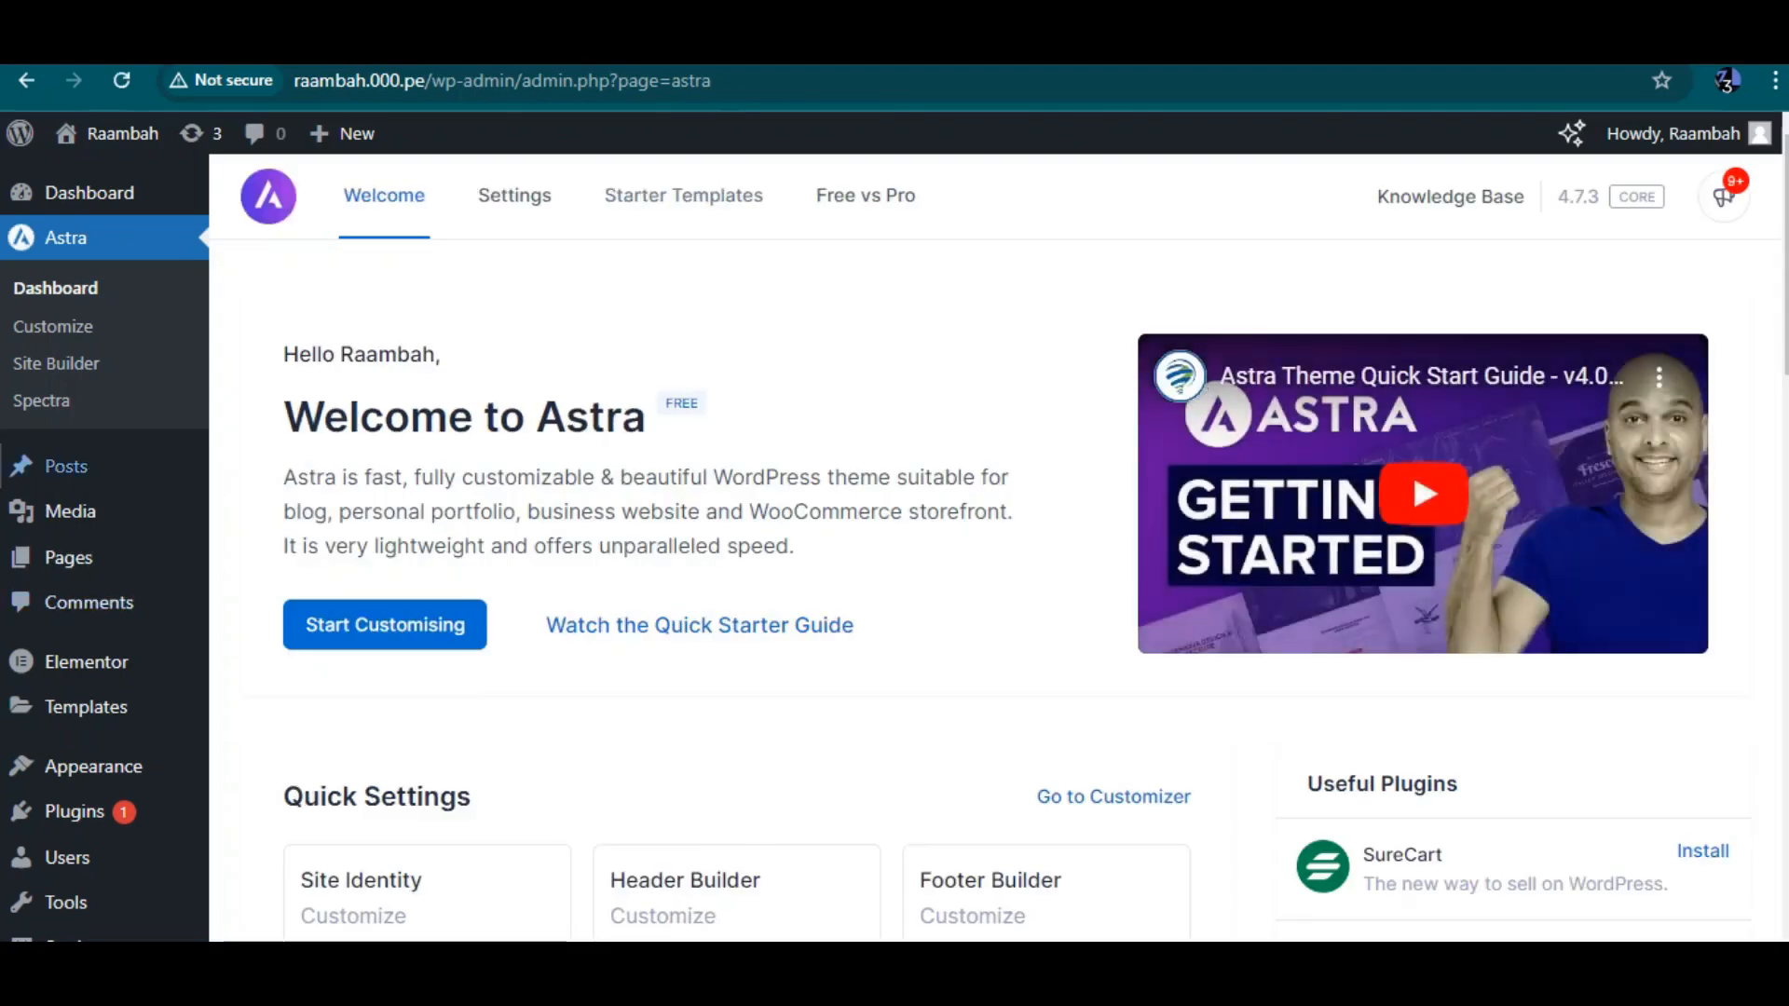
scroll(65, 464, down, 7)
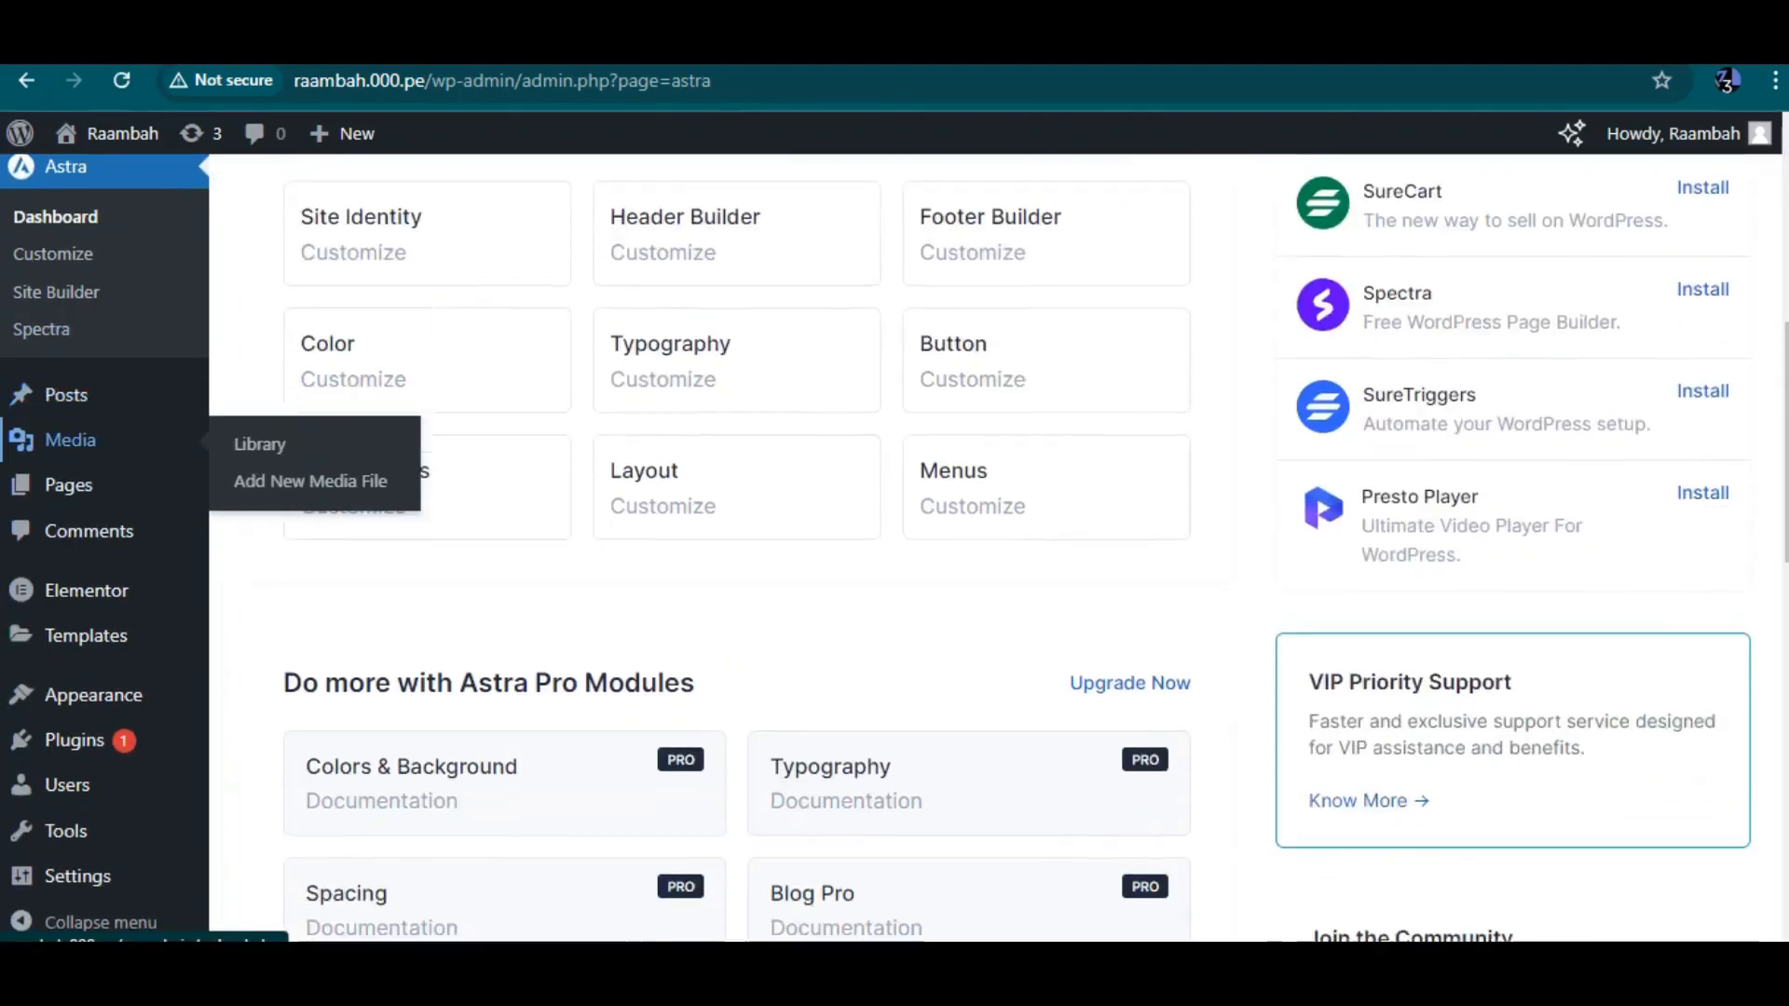
mouse_move(75, 740)
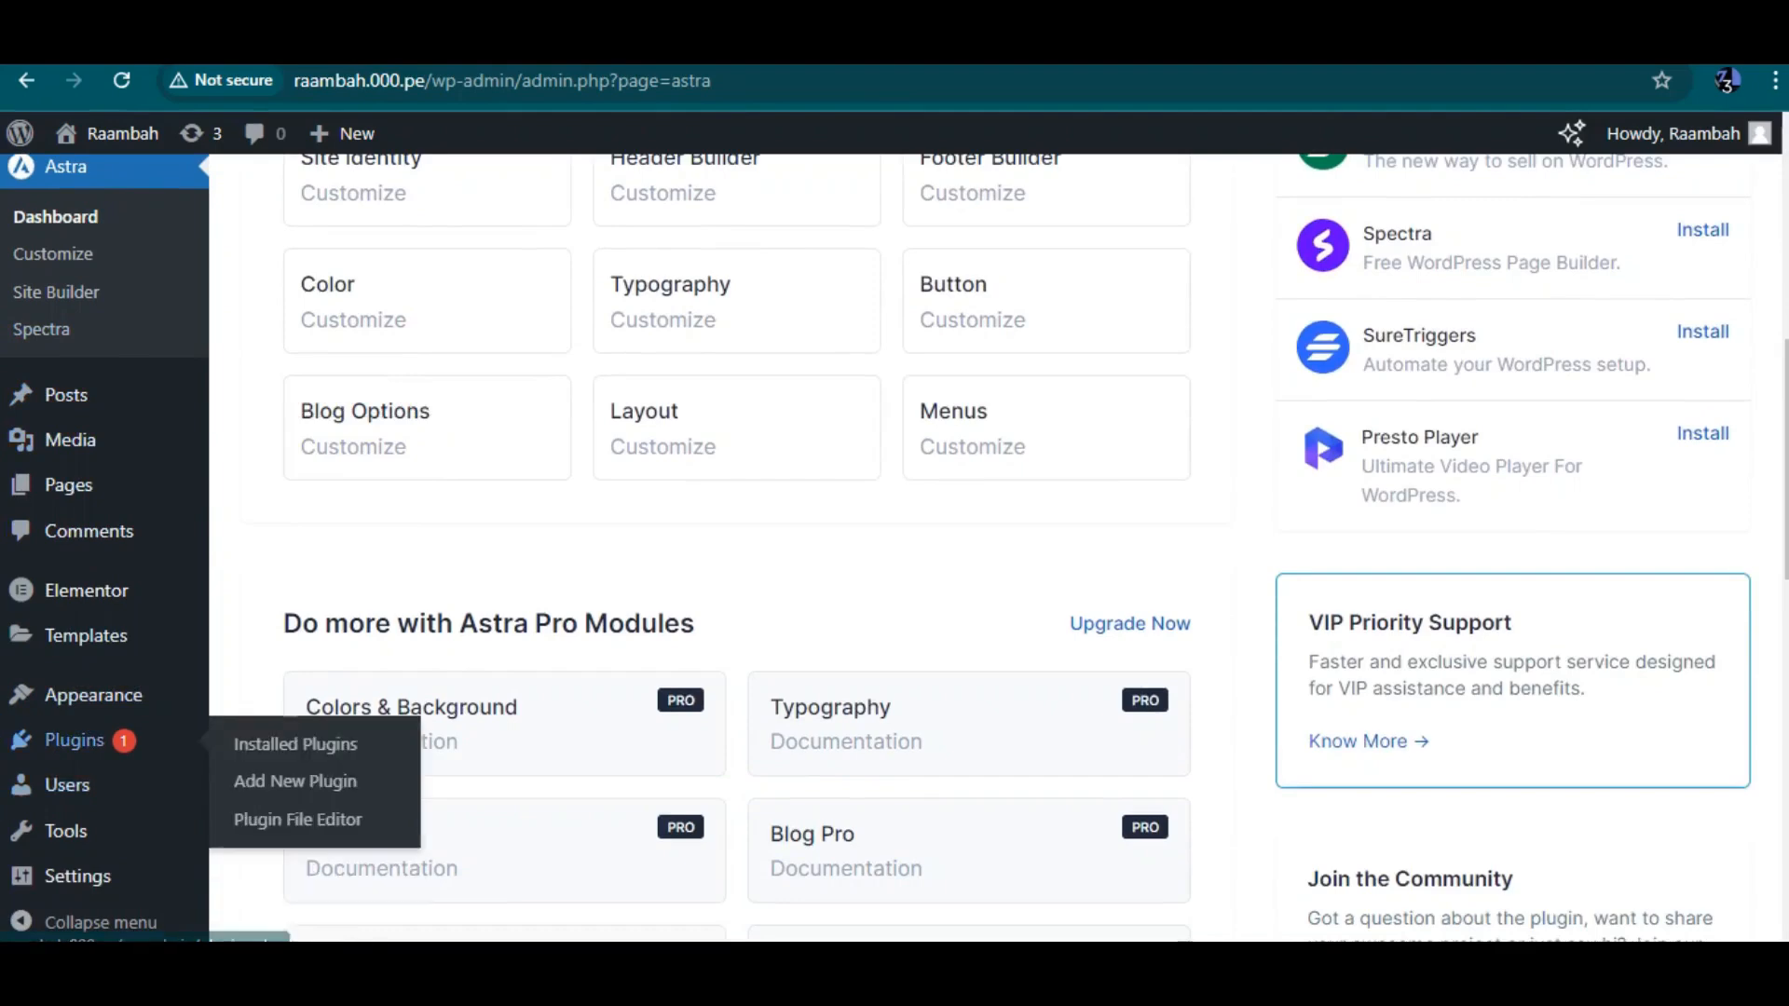
Launch Starter Templates from the installed plugins list, choose Classic Starter Templates, and dismiss the AI builder prompt
click(294, 743)
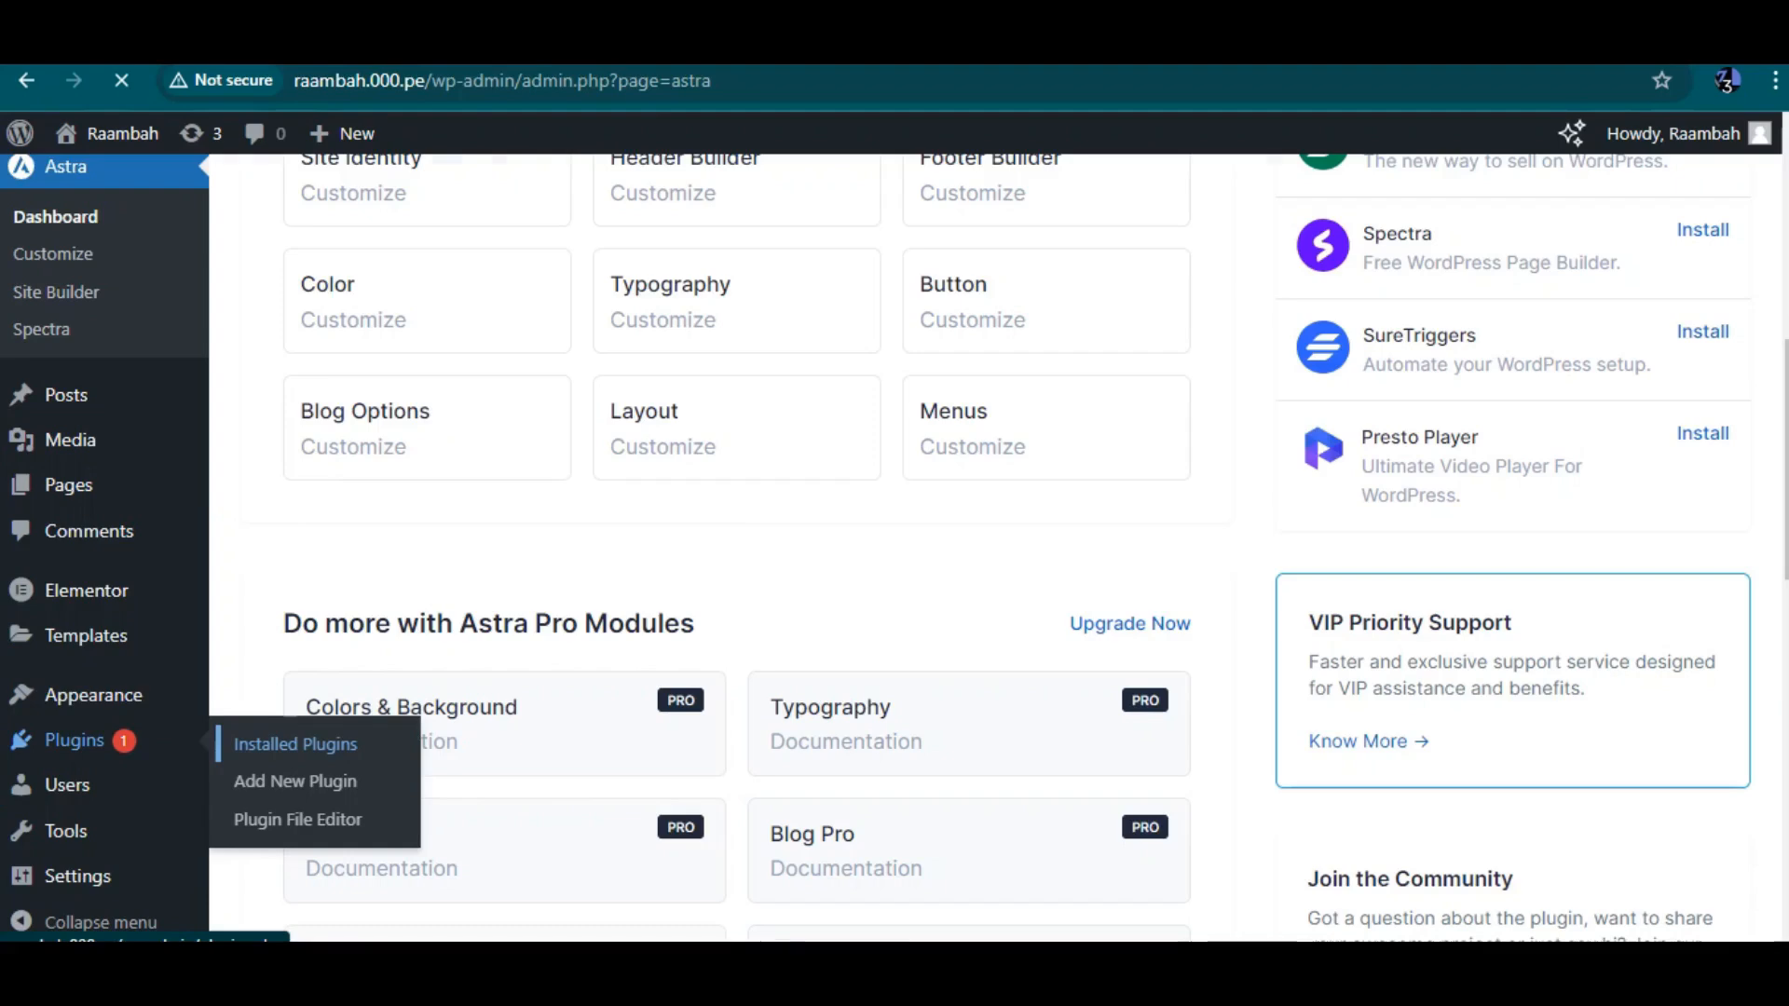
scroll(879, 548, down, 2)
scroll(997, 548, down, 1)
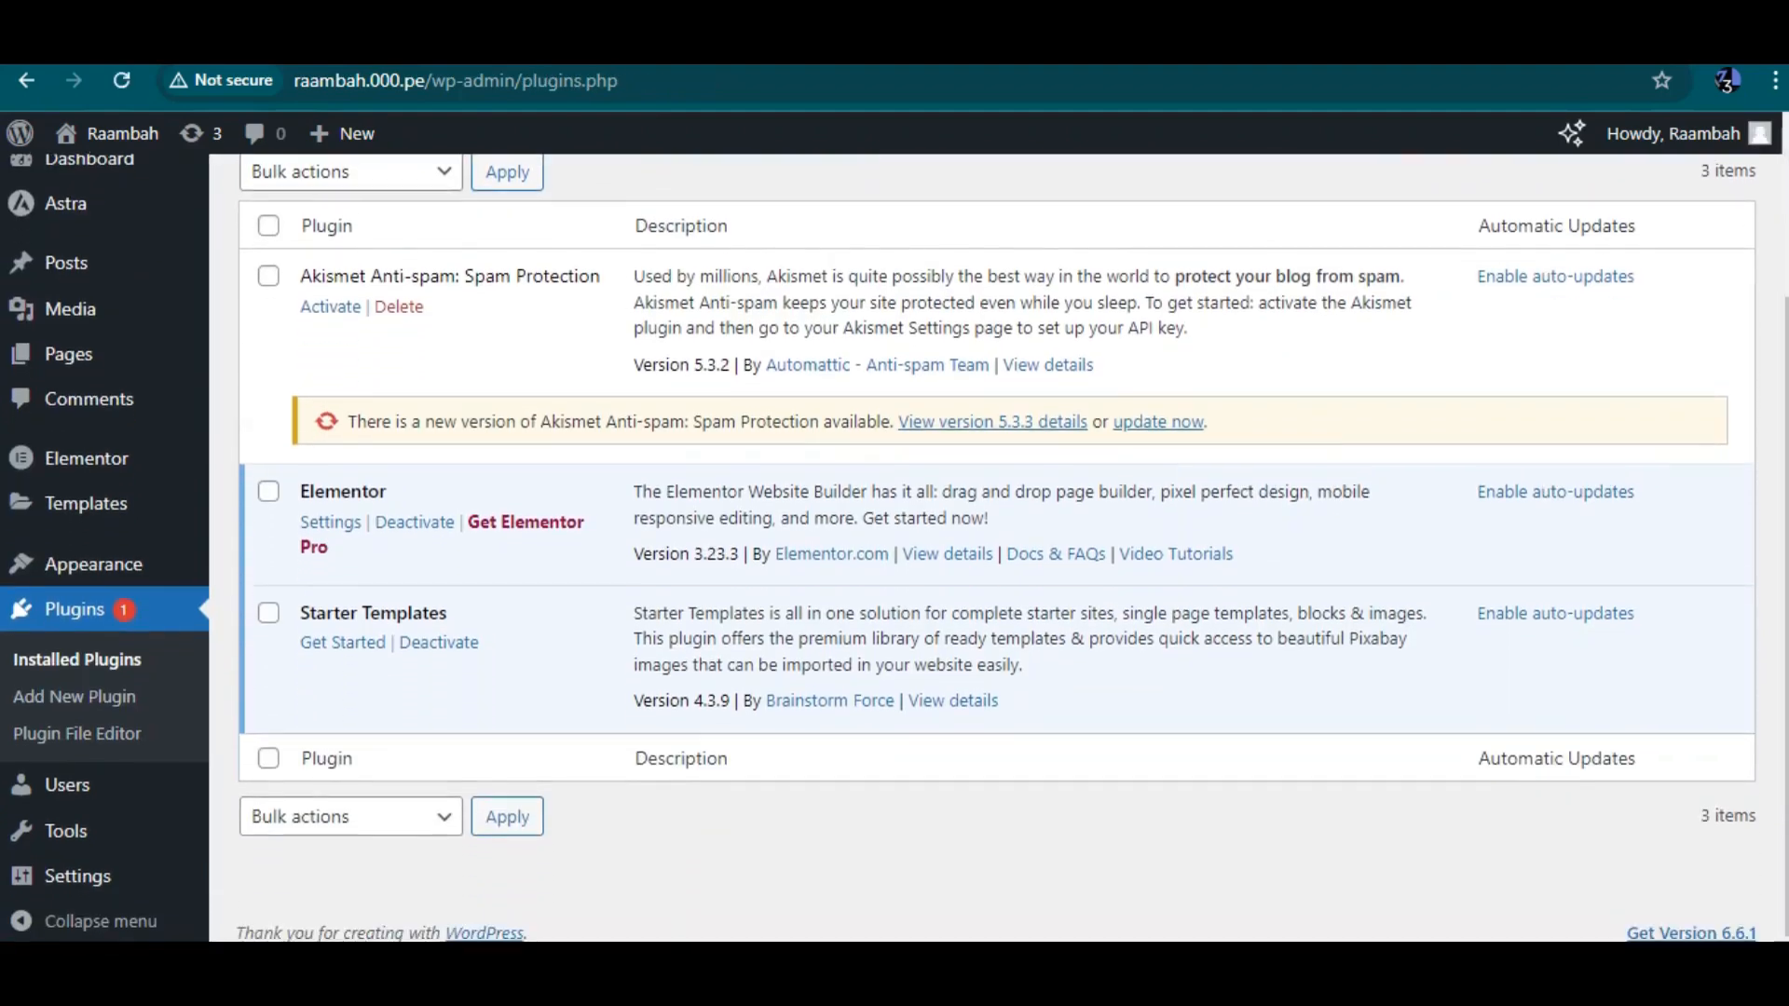
click(343, 643)
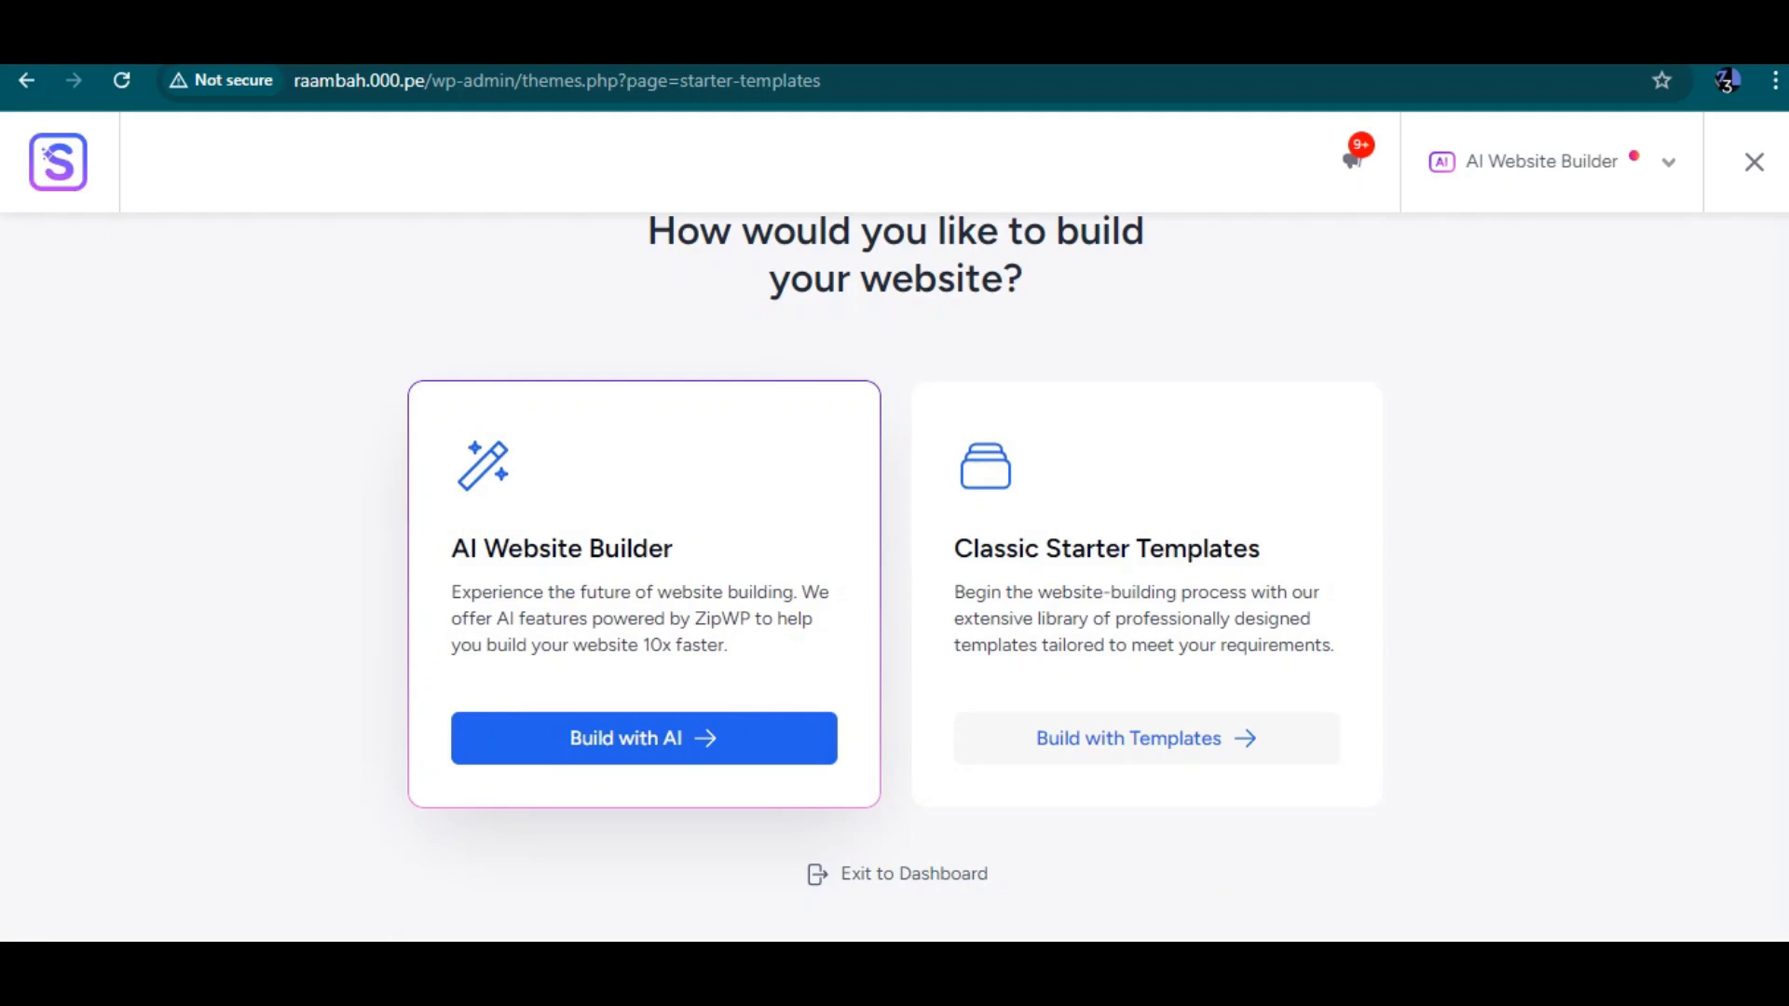
click(1146, 739)
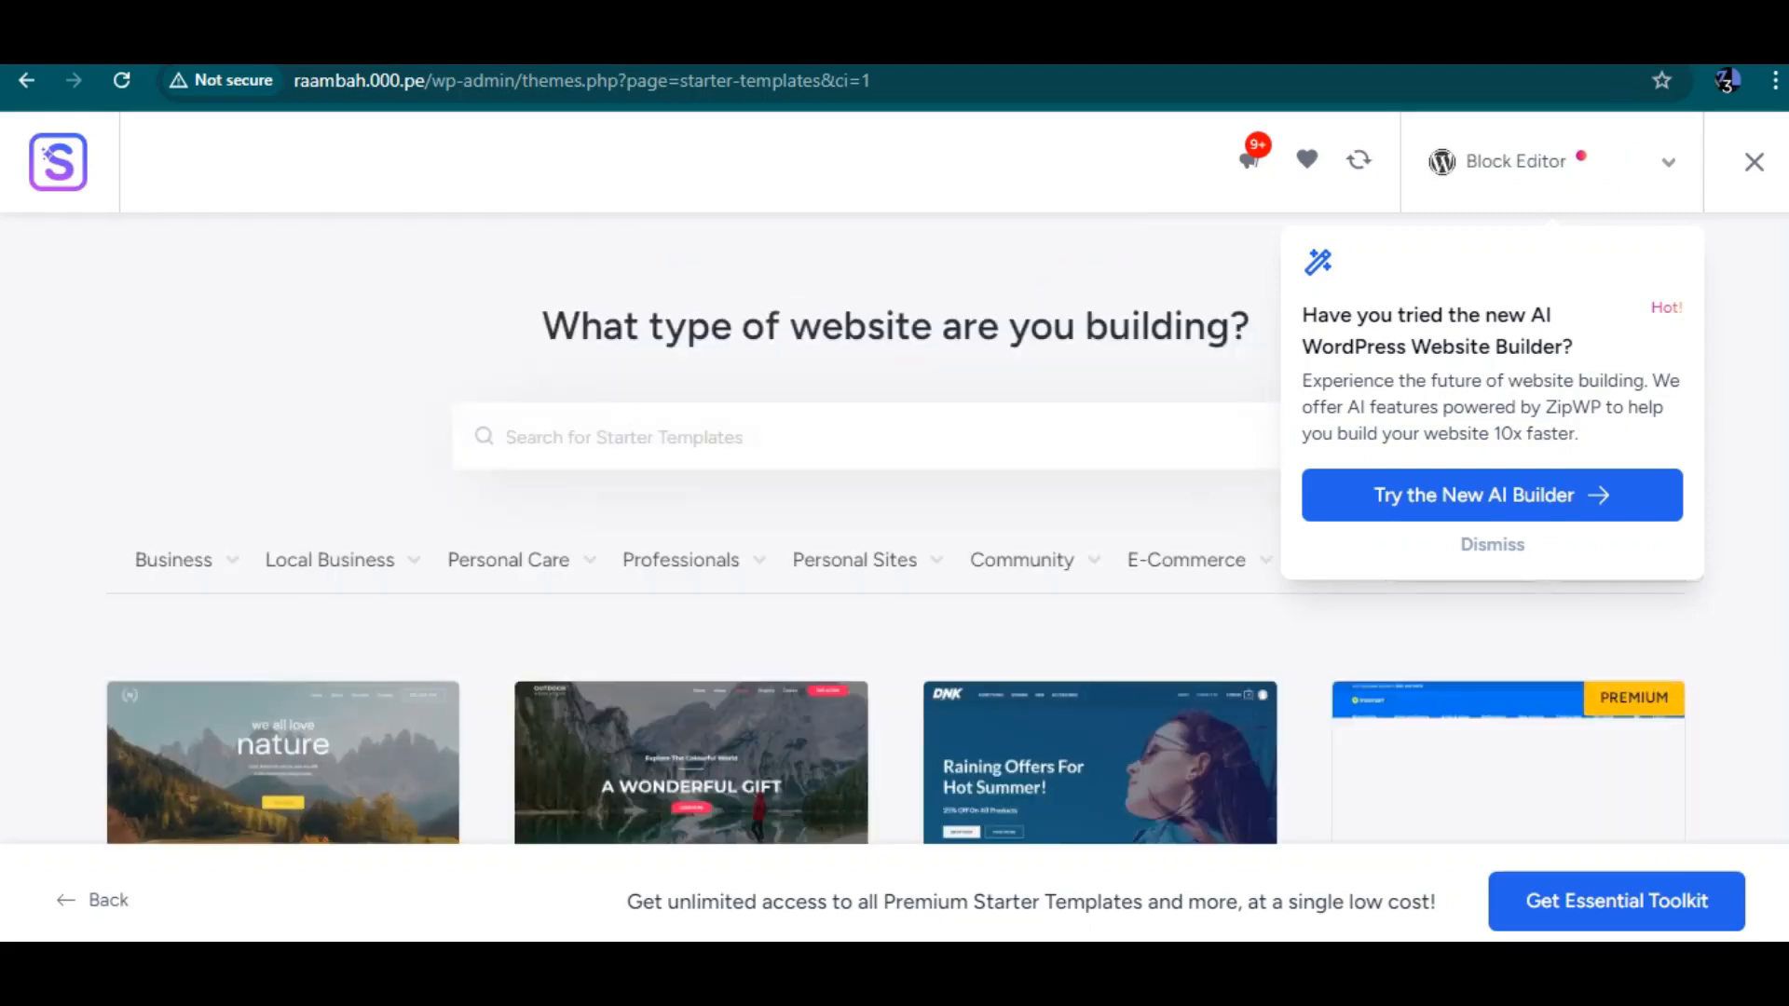
click(1493, 545)
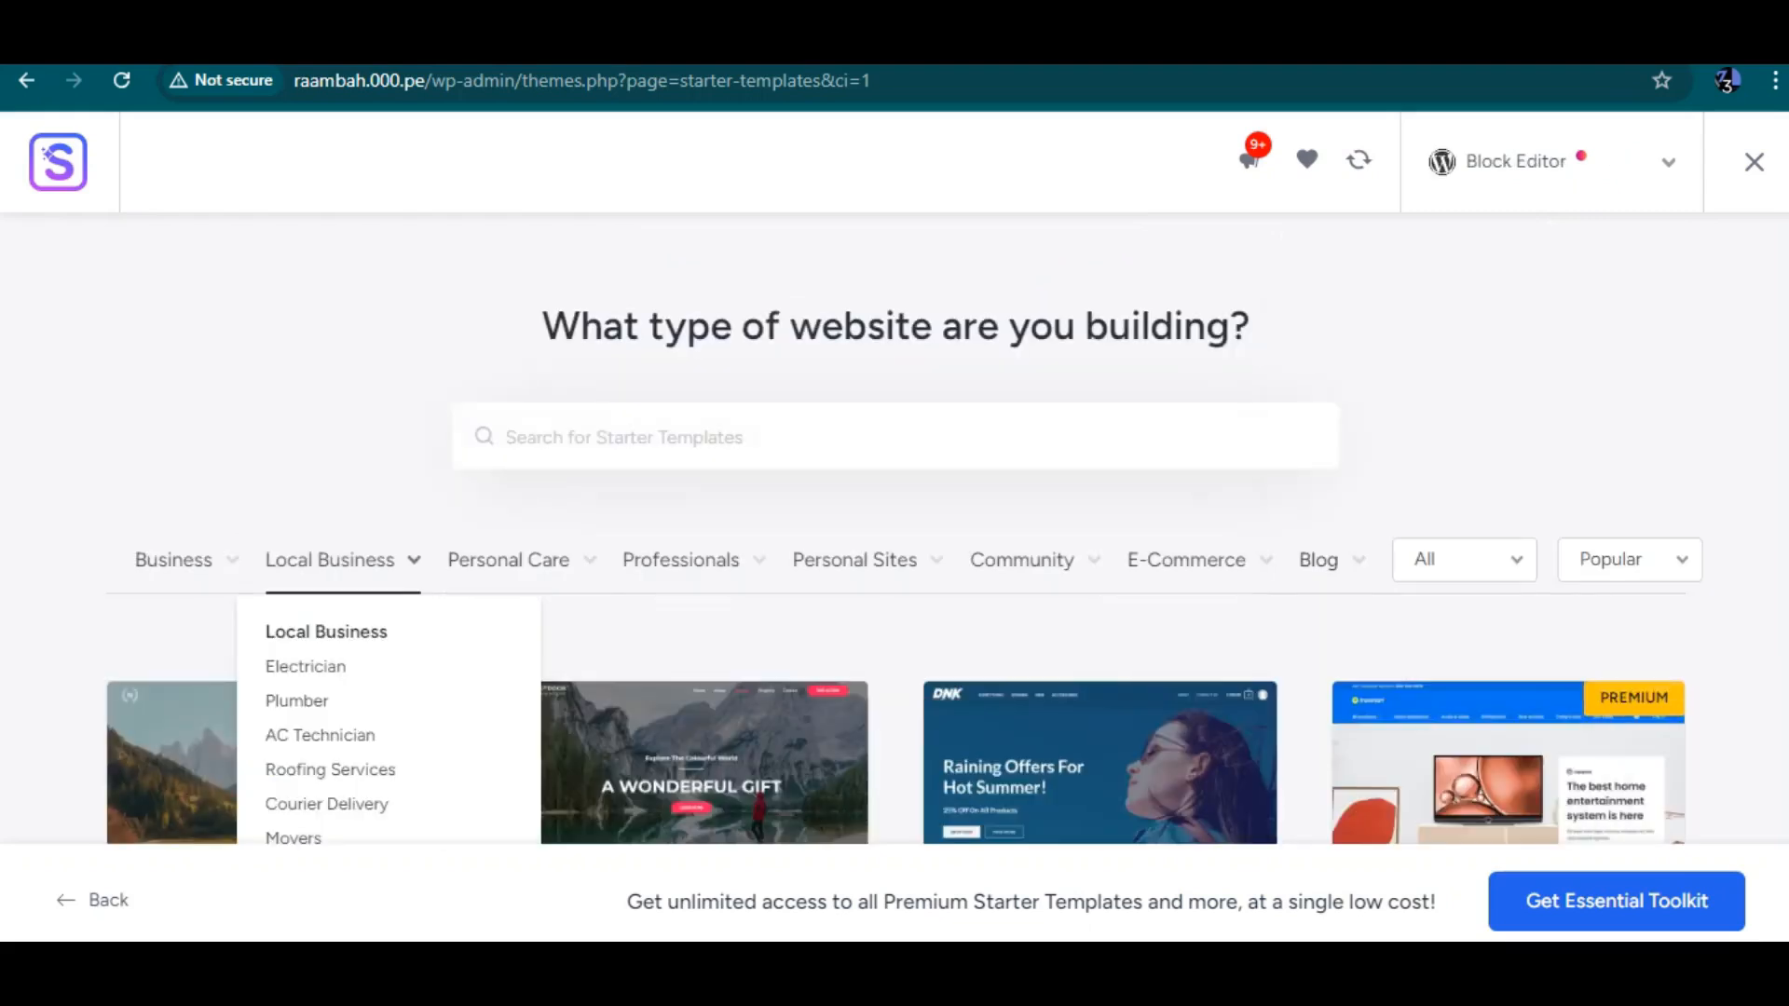
Filter the starter templates by the Online Shop category and browse the results
mouse_move(186, 561)
scroll(902, 529, down, 2)
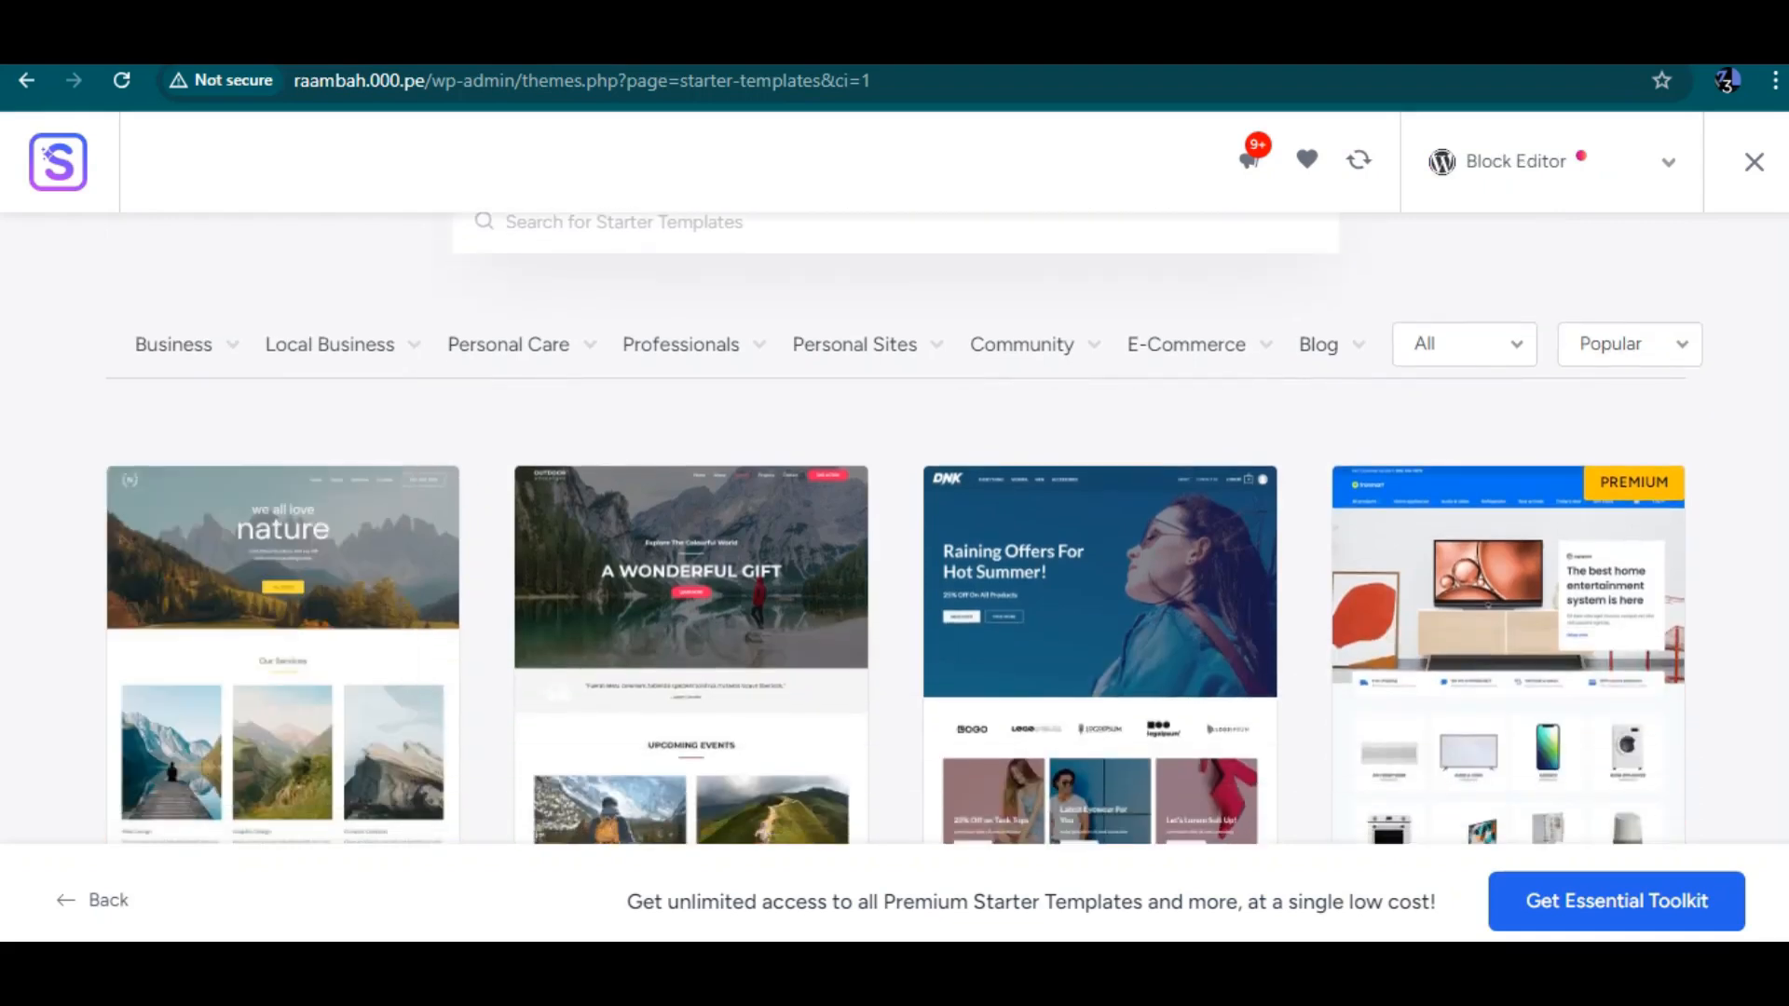
mouse_move(1187, 344)
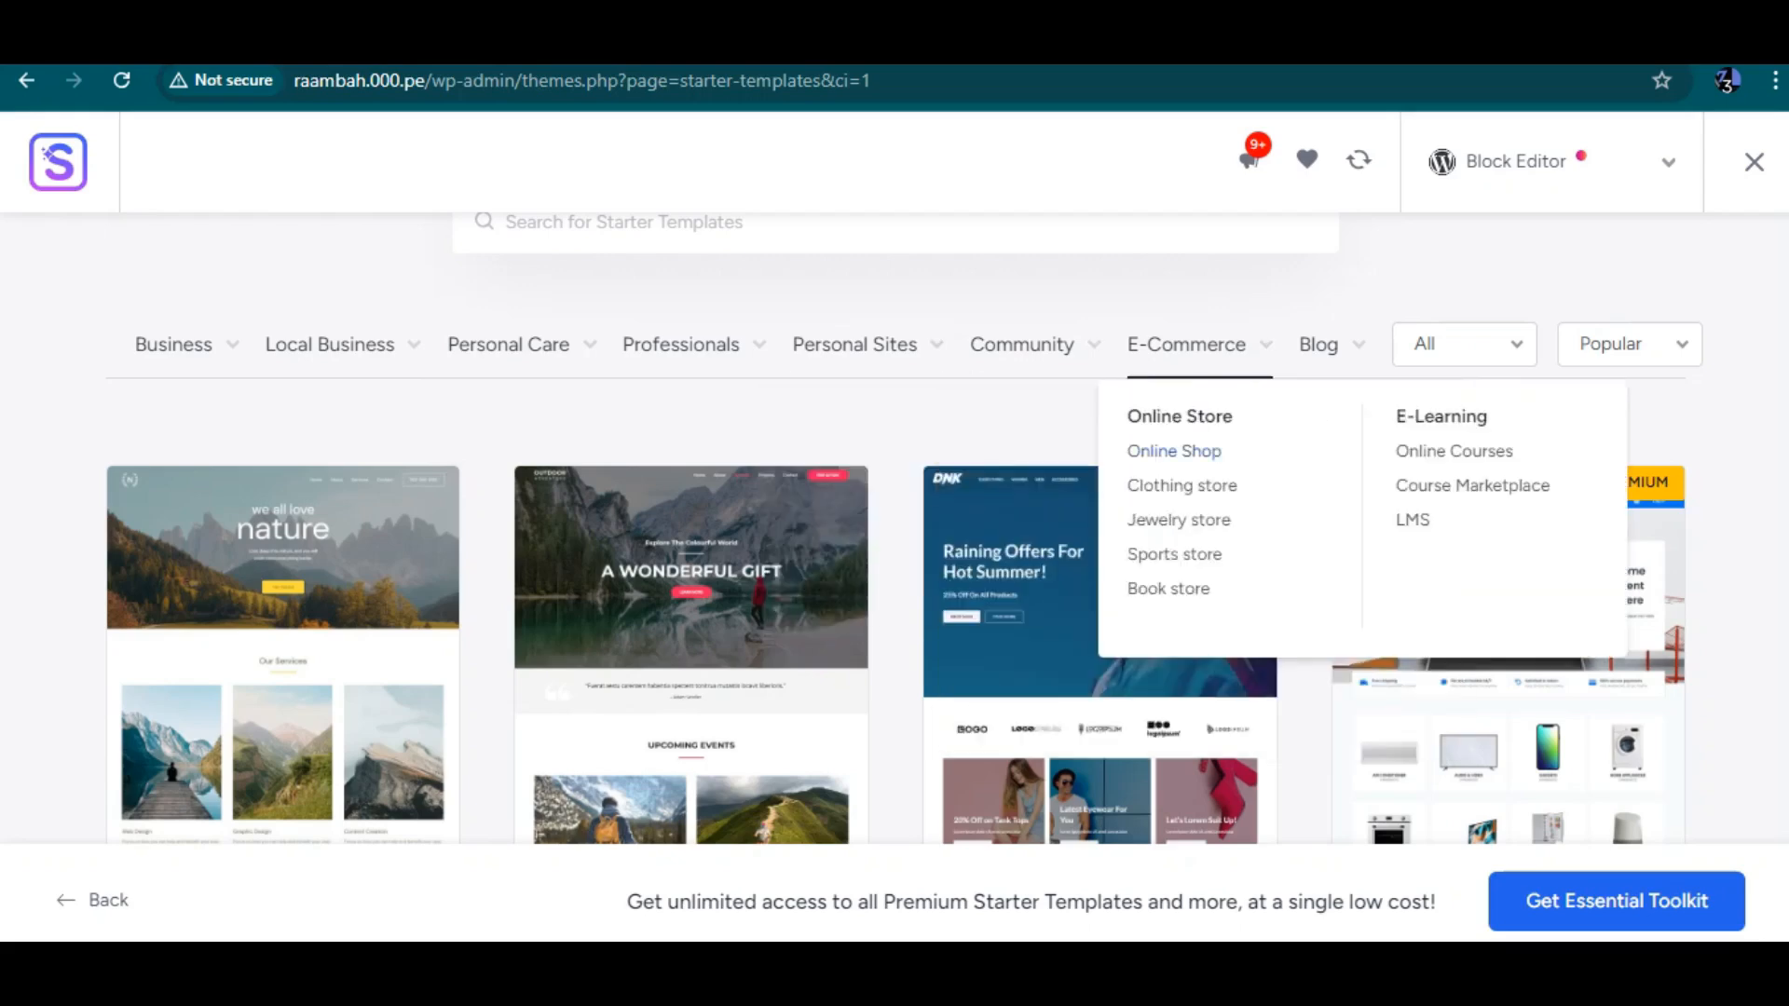
click(1174, 451)
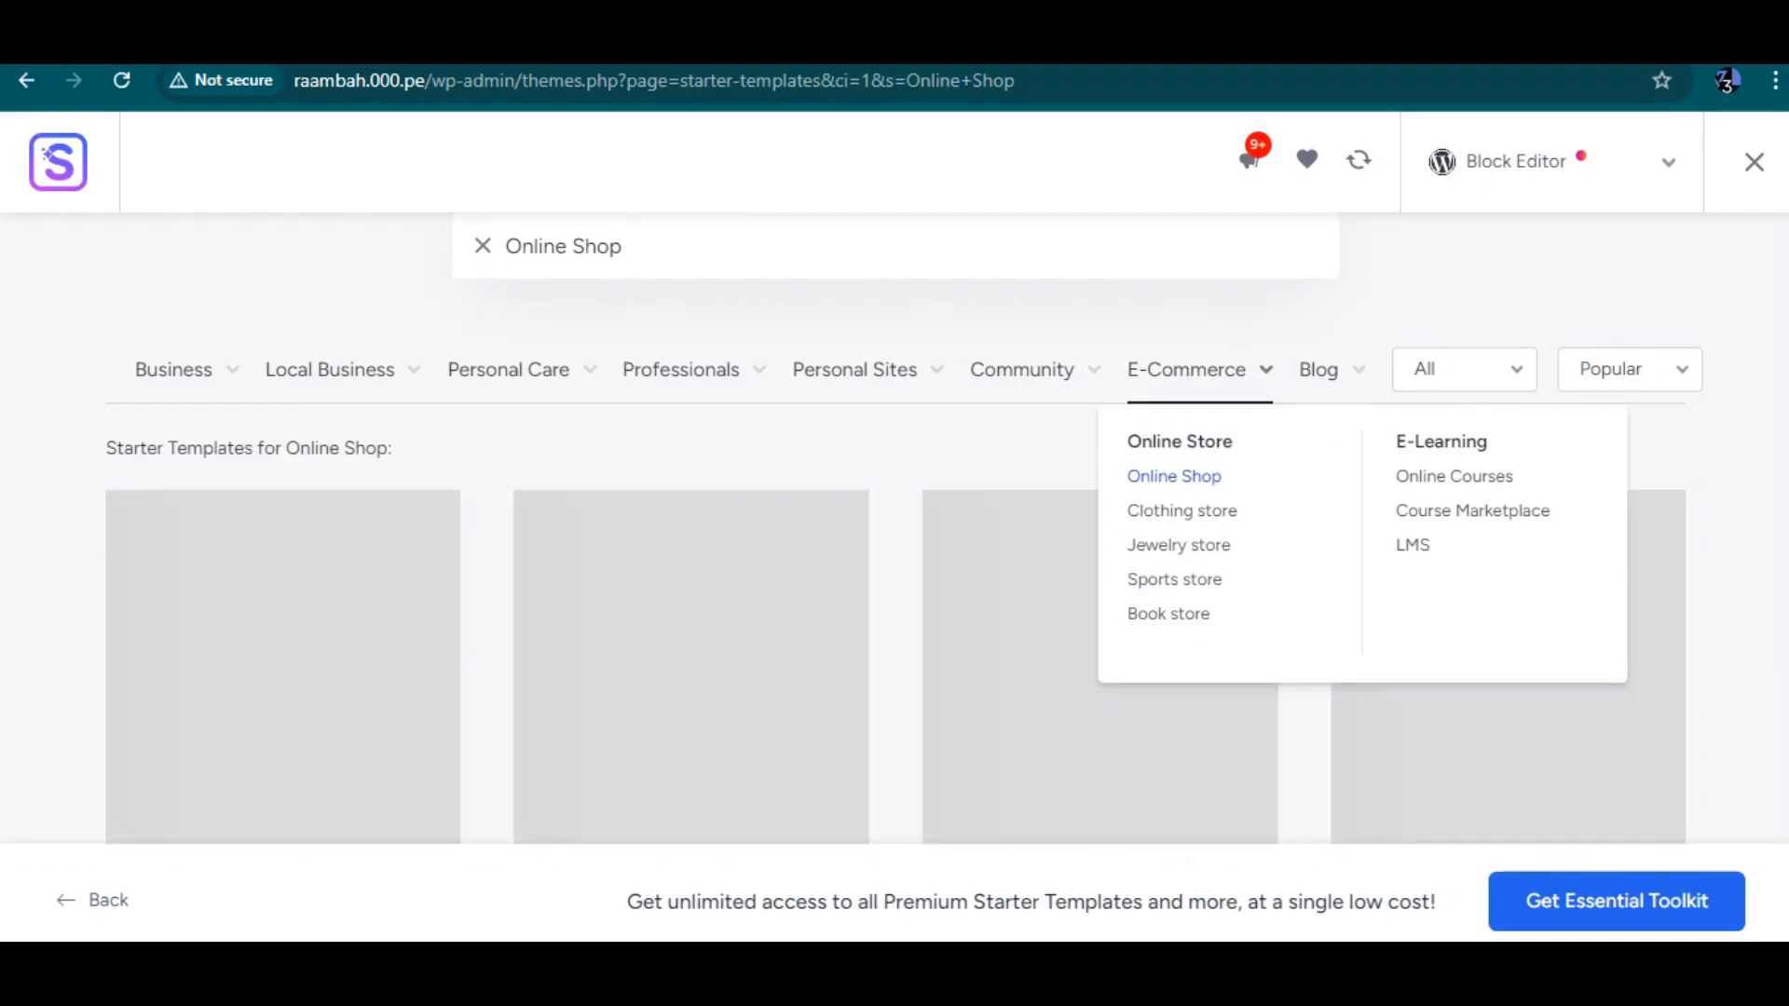
scroll(895, 529, down, 8)
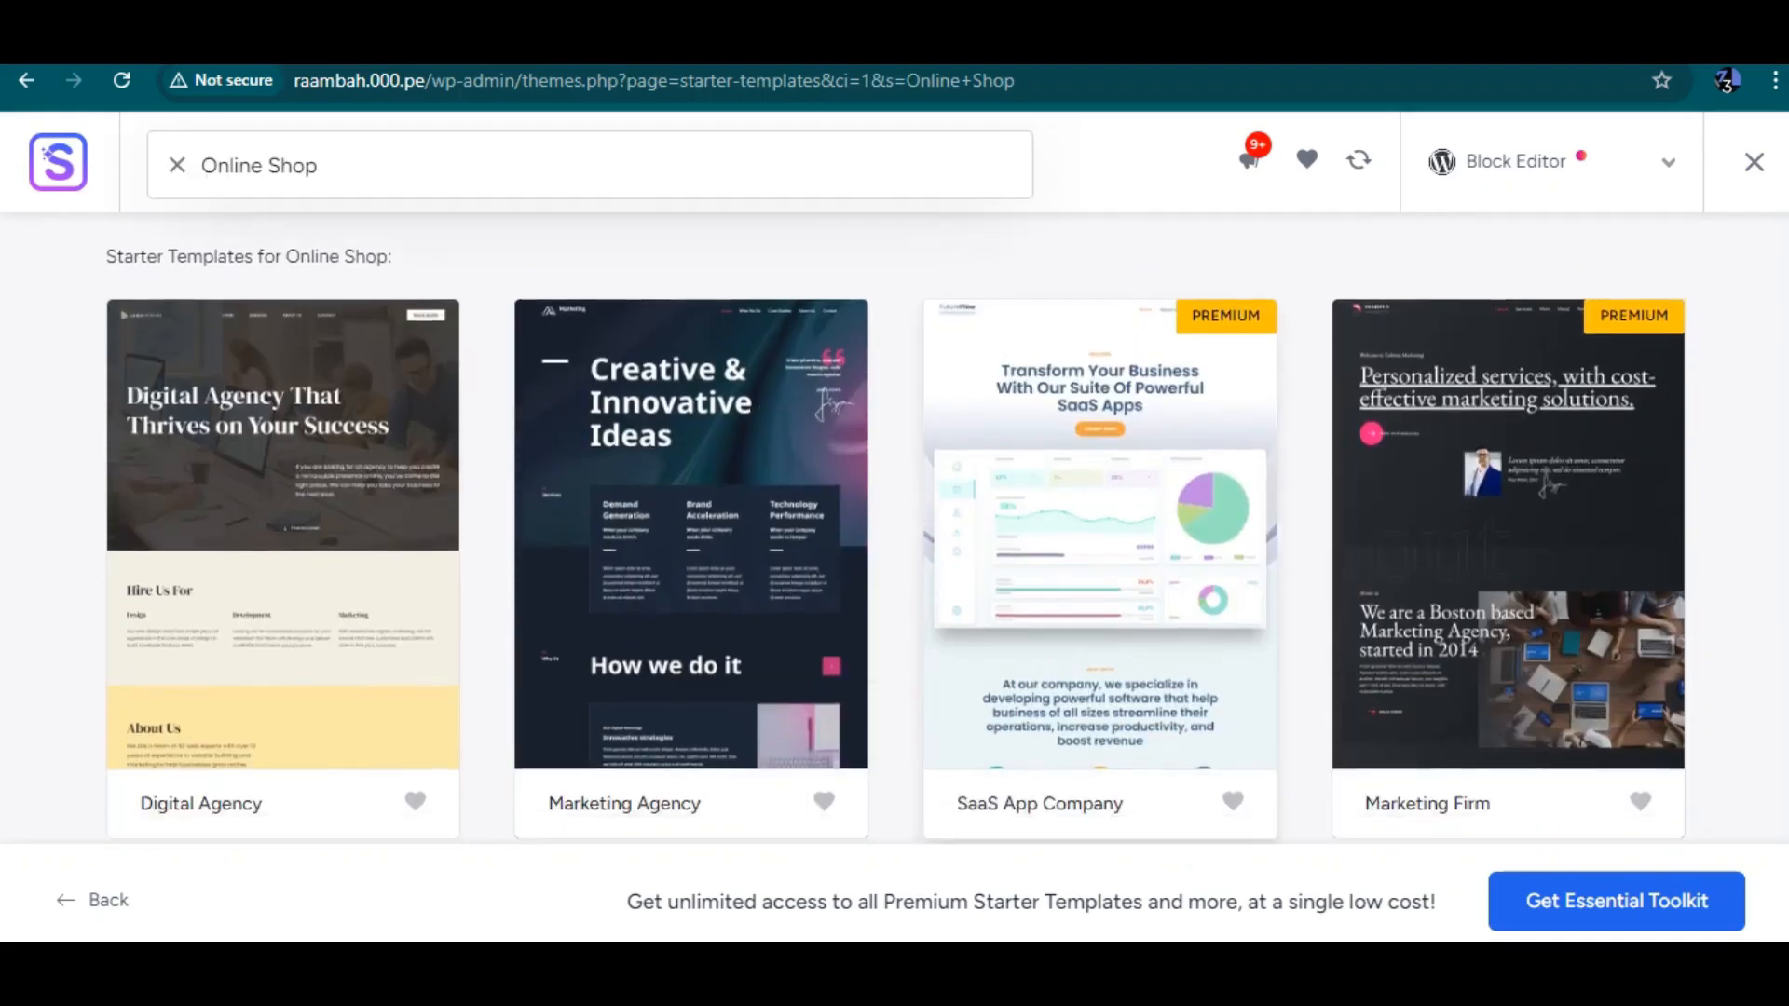
scroll(894, 528, down, 7)
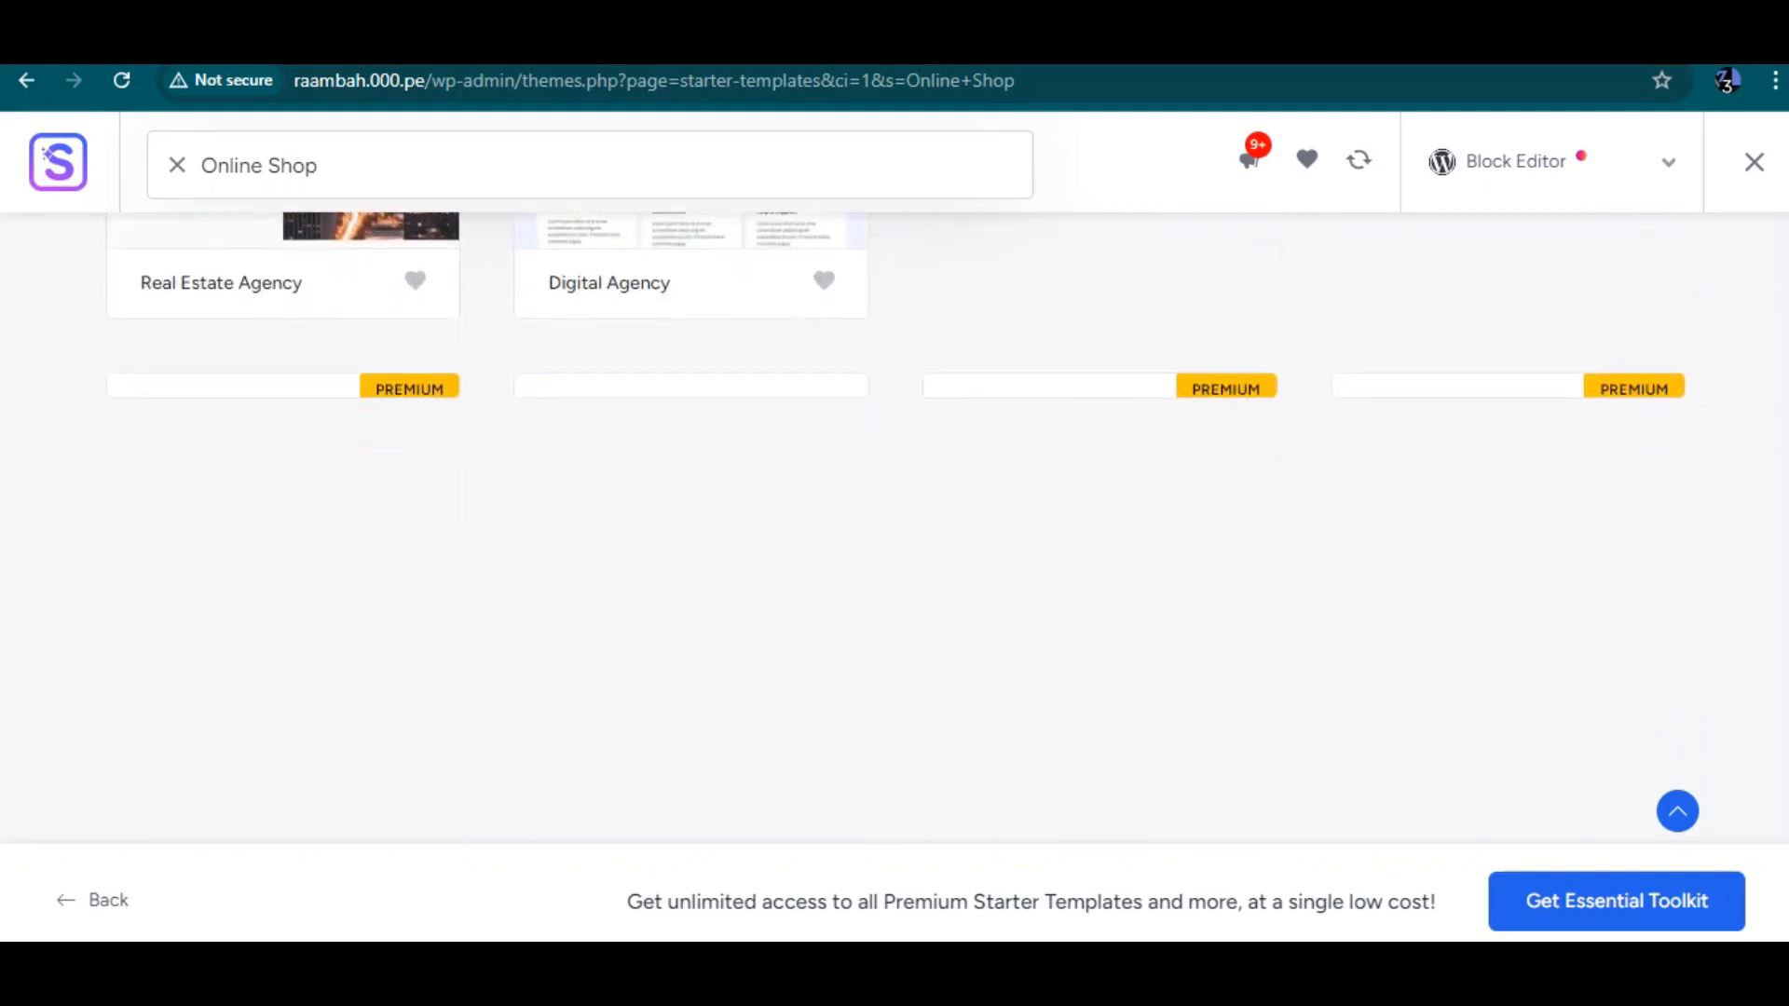
scroll(894, 528, up, 12)
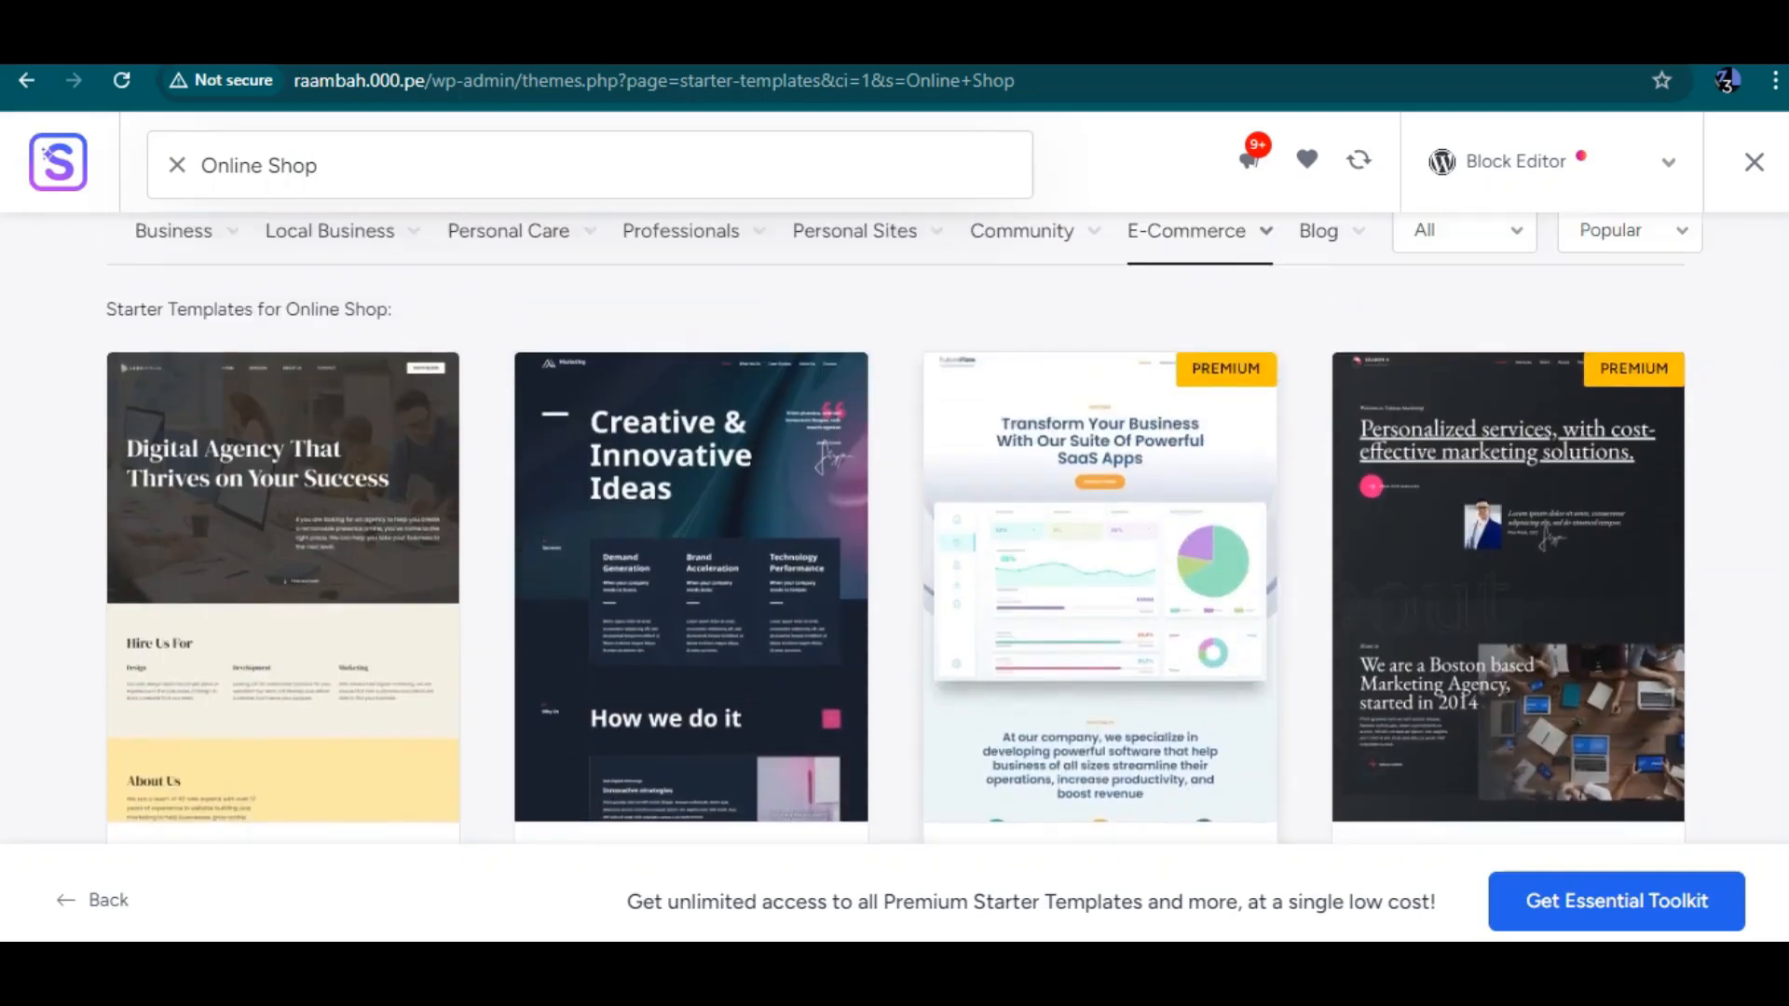
scroll(894, 529, down, 12)
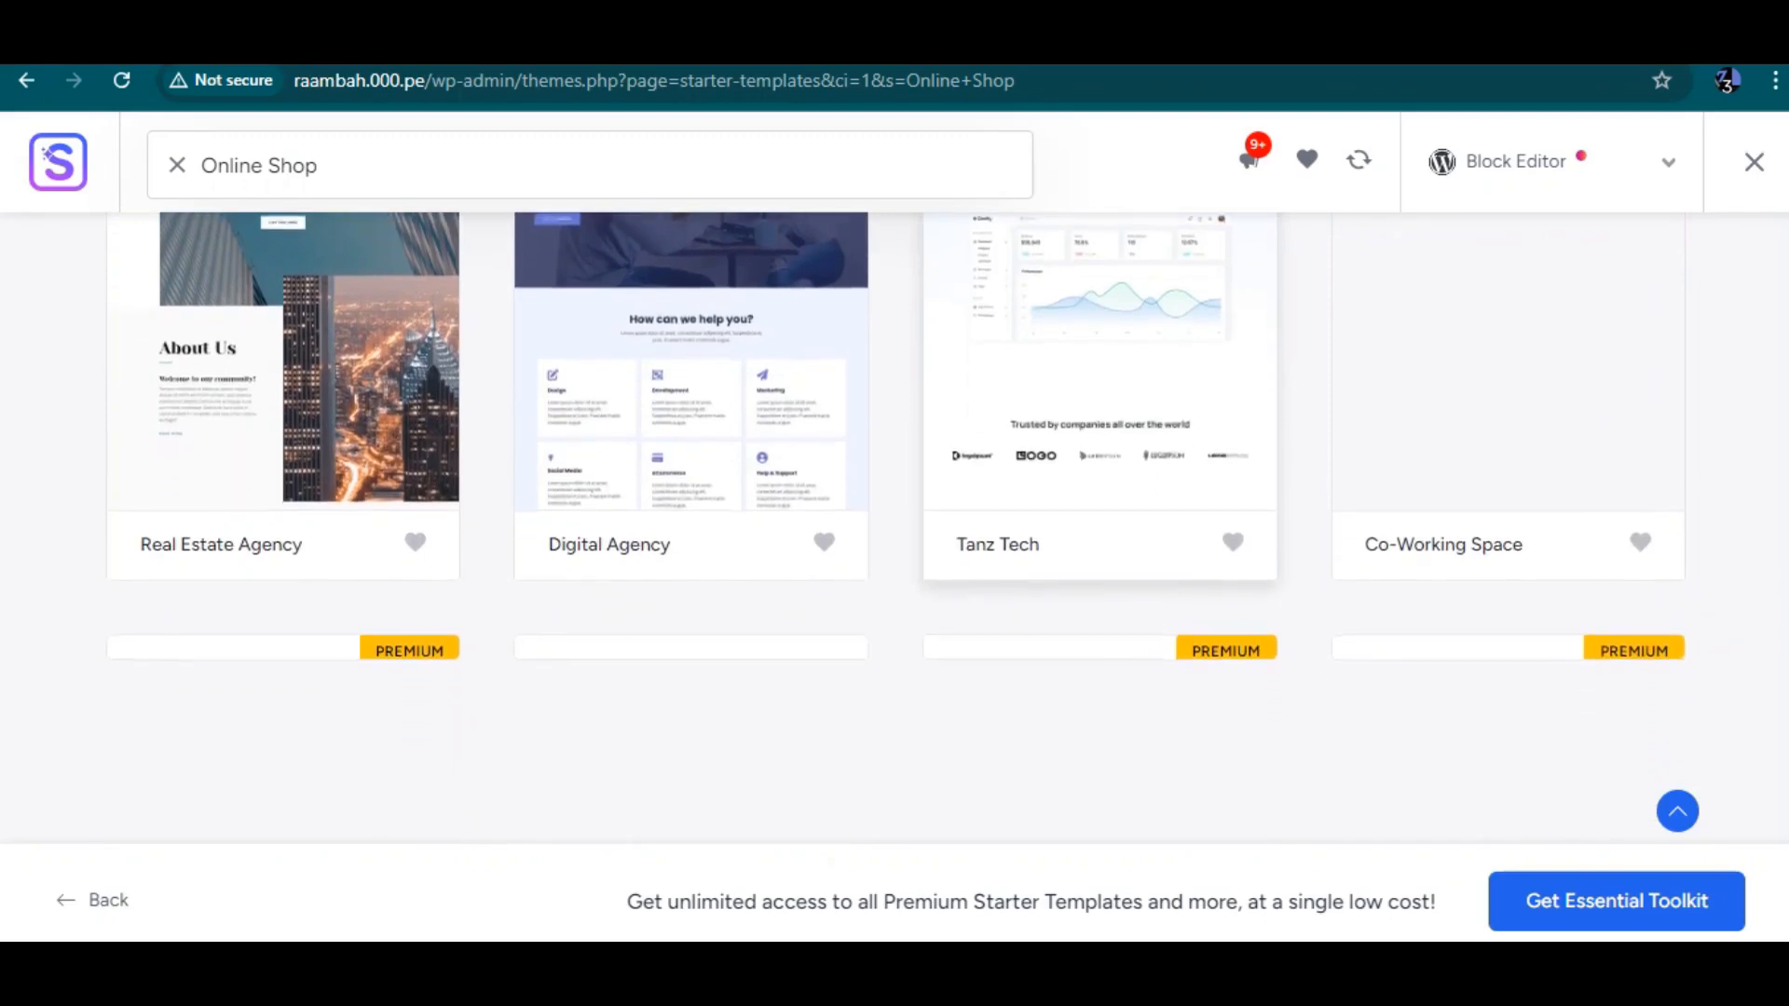
scroll(894, 528, down, 7)
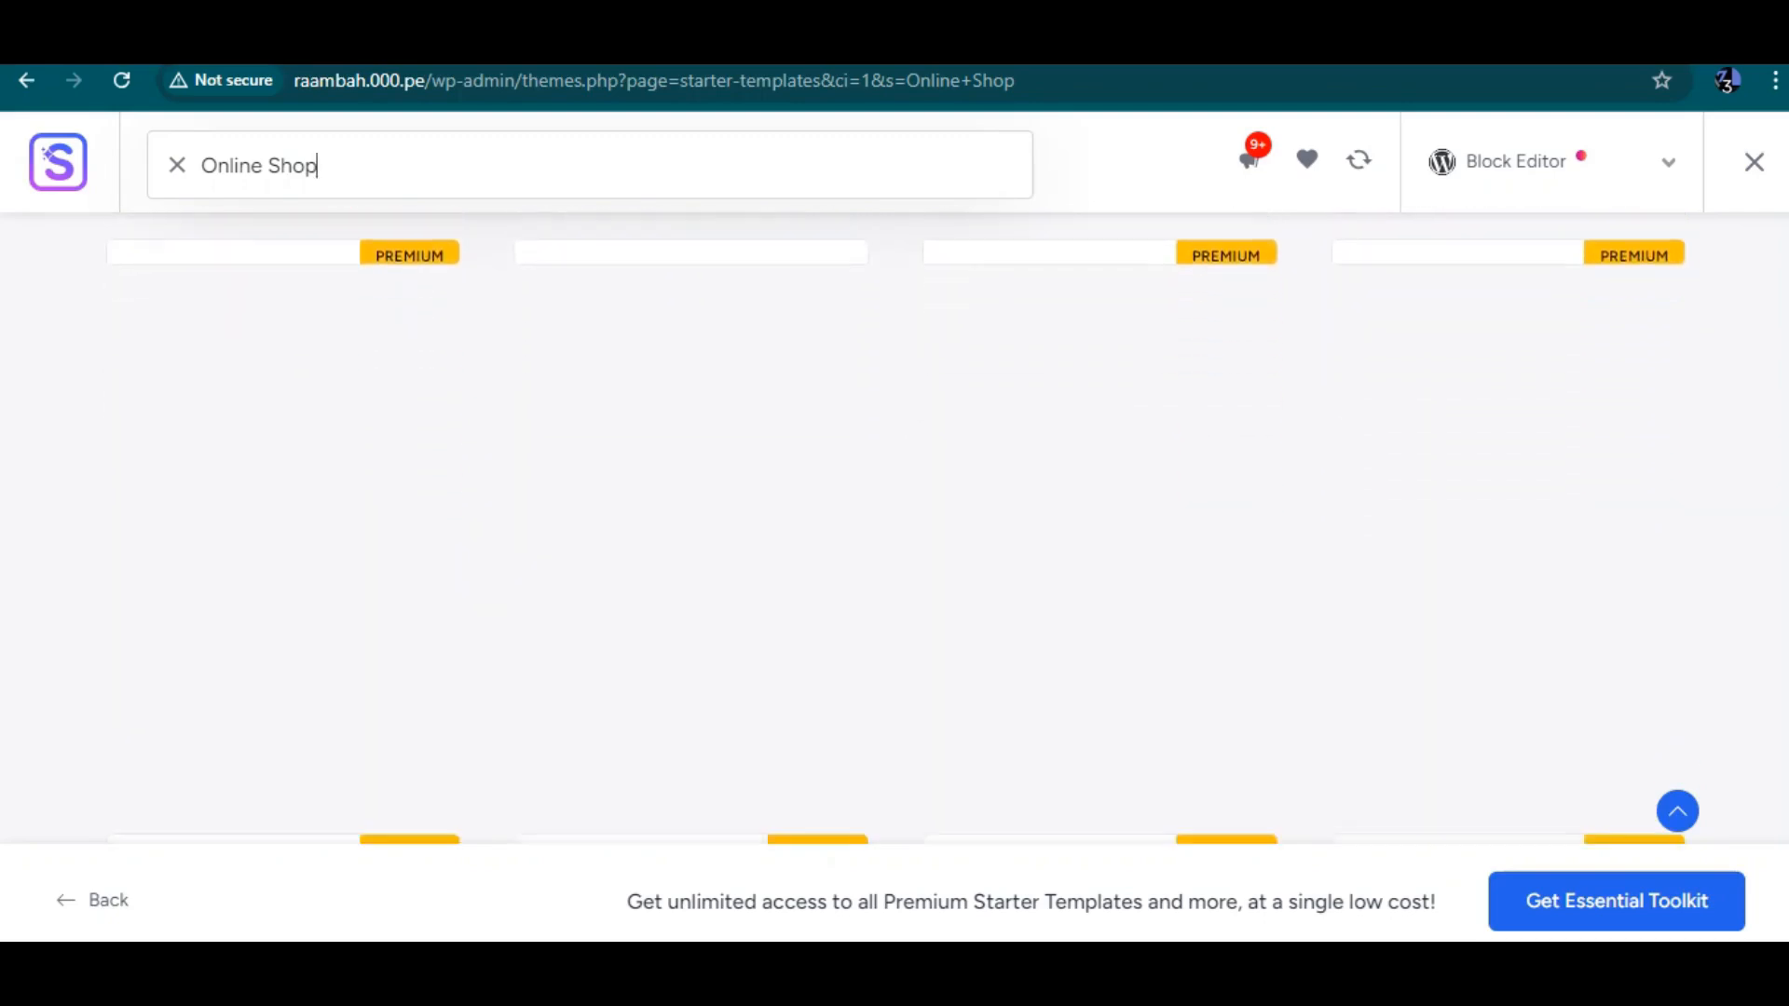
scroll(895, 528, down, 4)
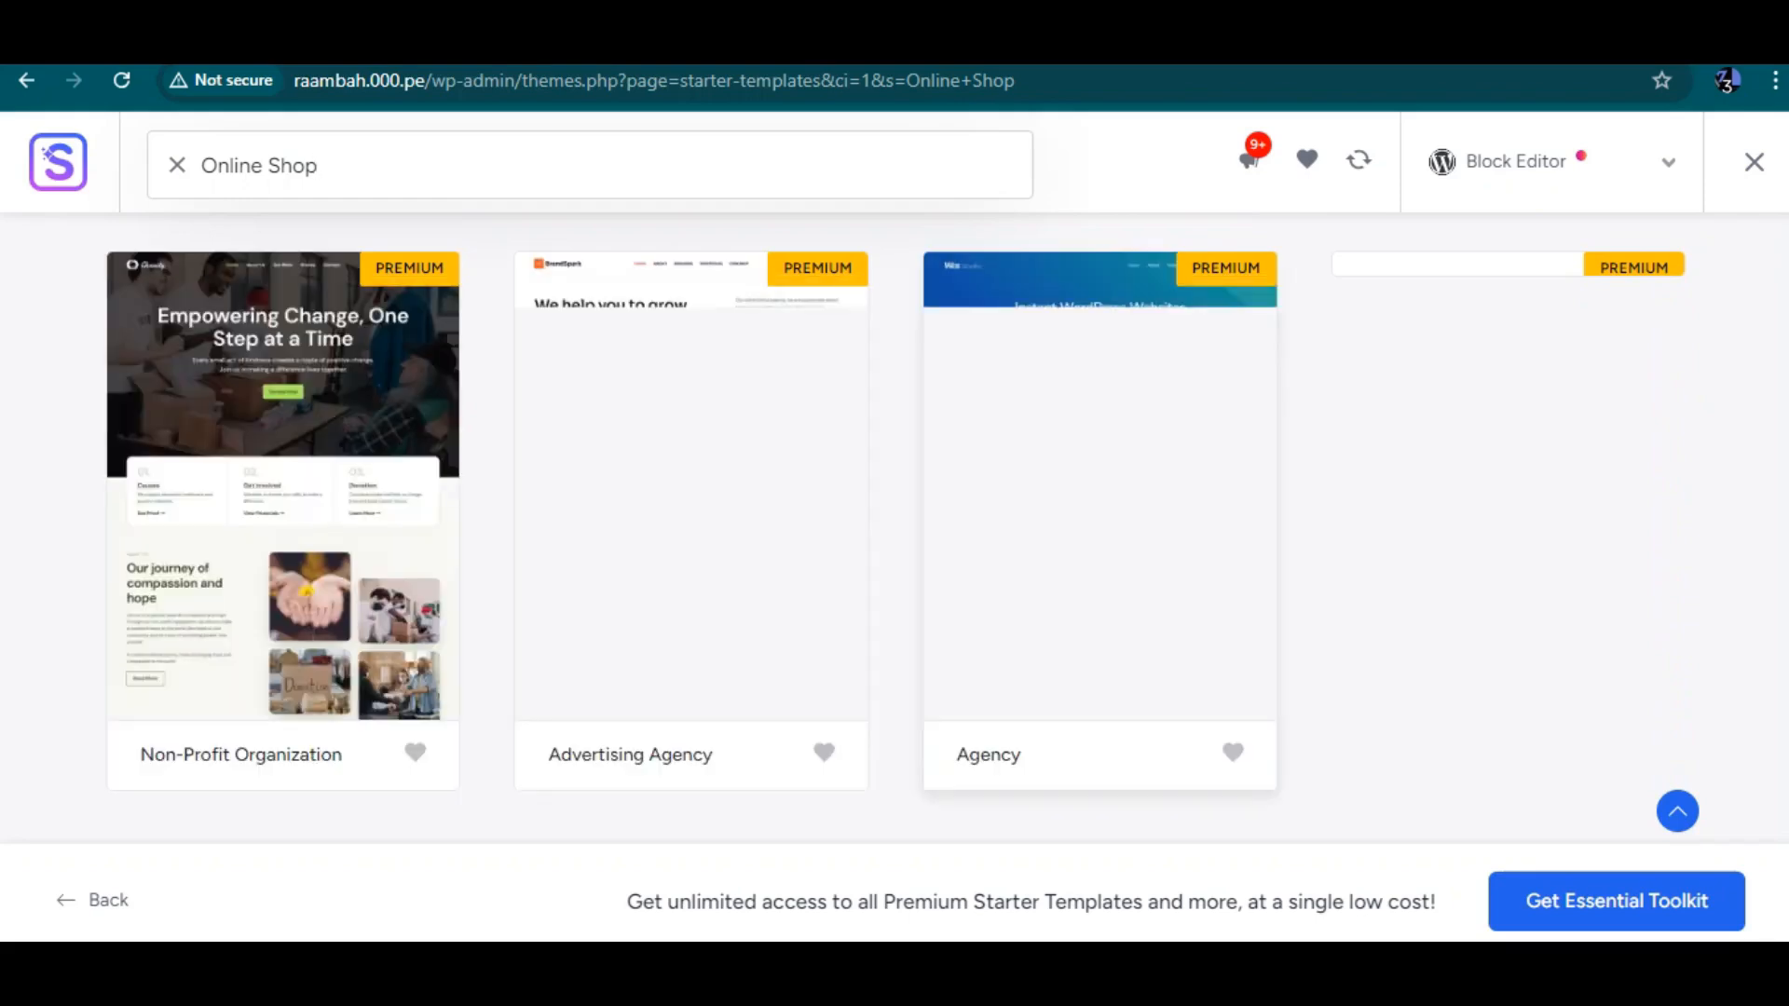
scroll(1099, 419, down, 3)
scroll(895, 522, down, 10)
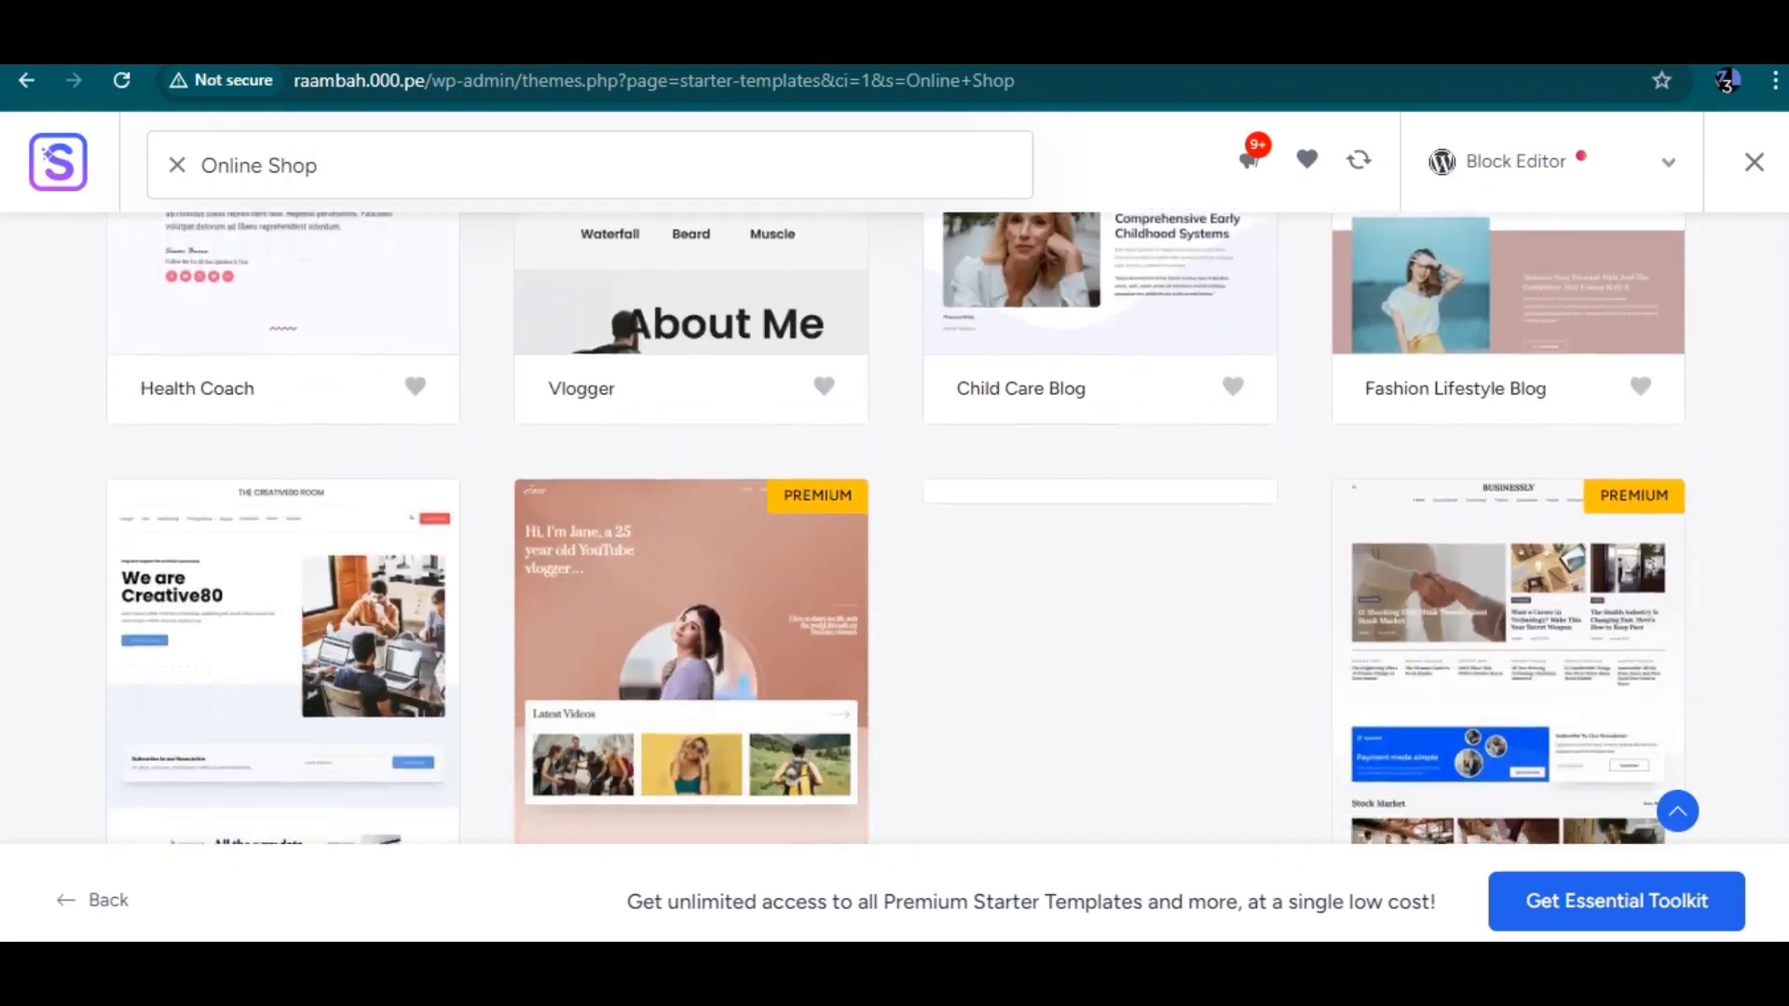
scroll(894, 527, down, 6)
scroll(895, 528, up, 20)
mouse_move(1199, 561)
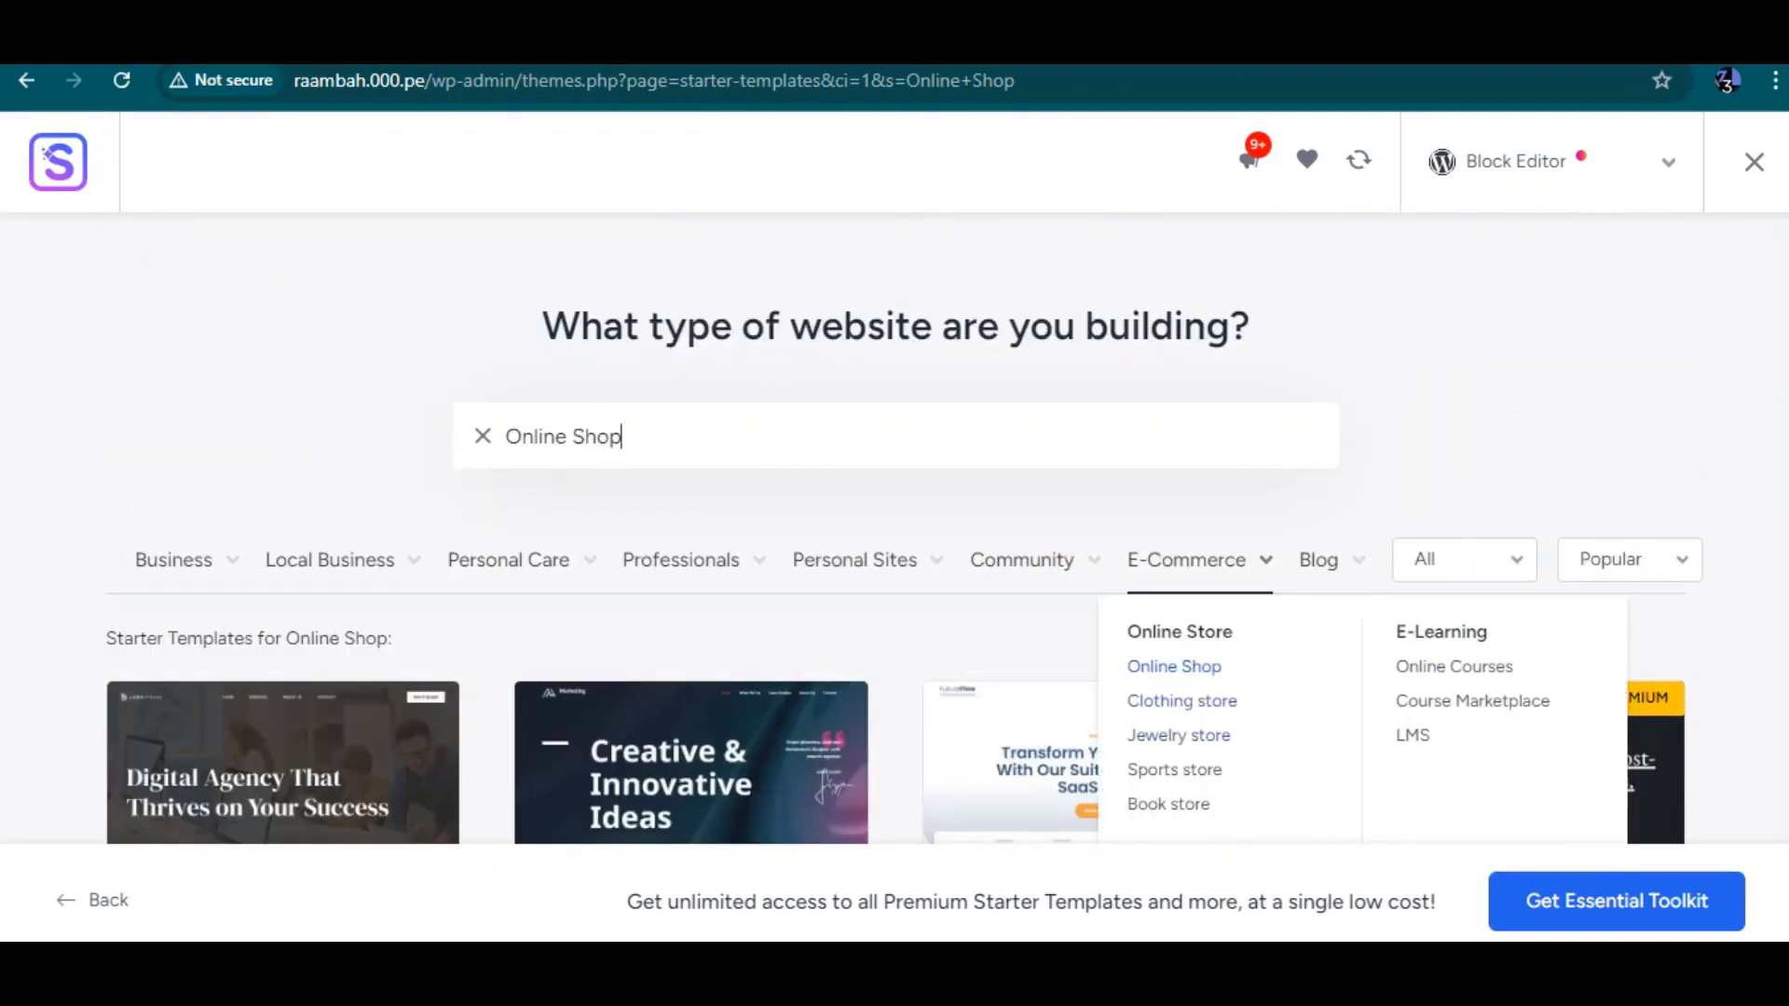
Browse the E-Commerce starter templates, briefly opening the Organic Store template and returning to the list
click(1187, 561)
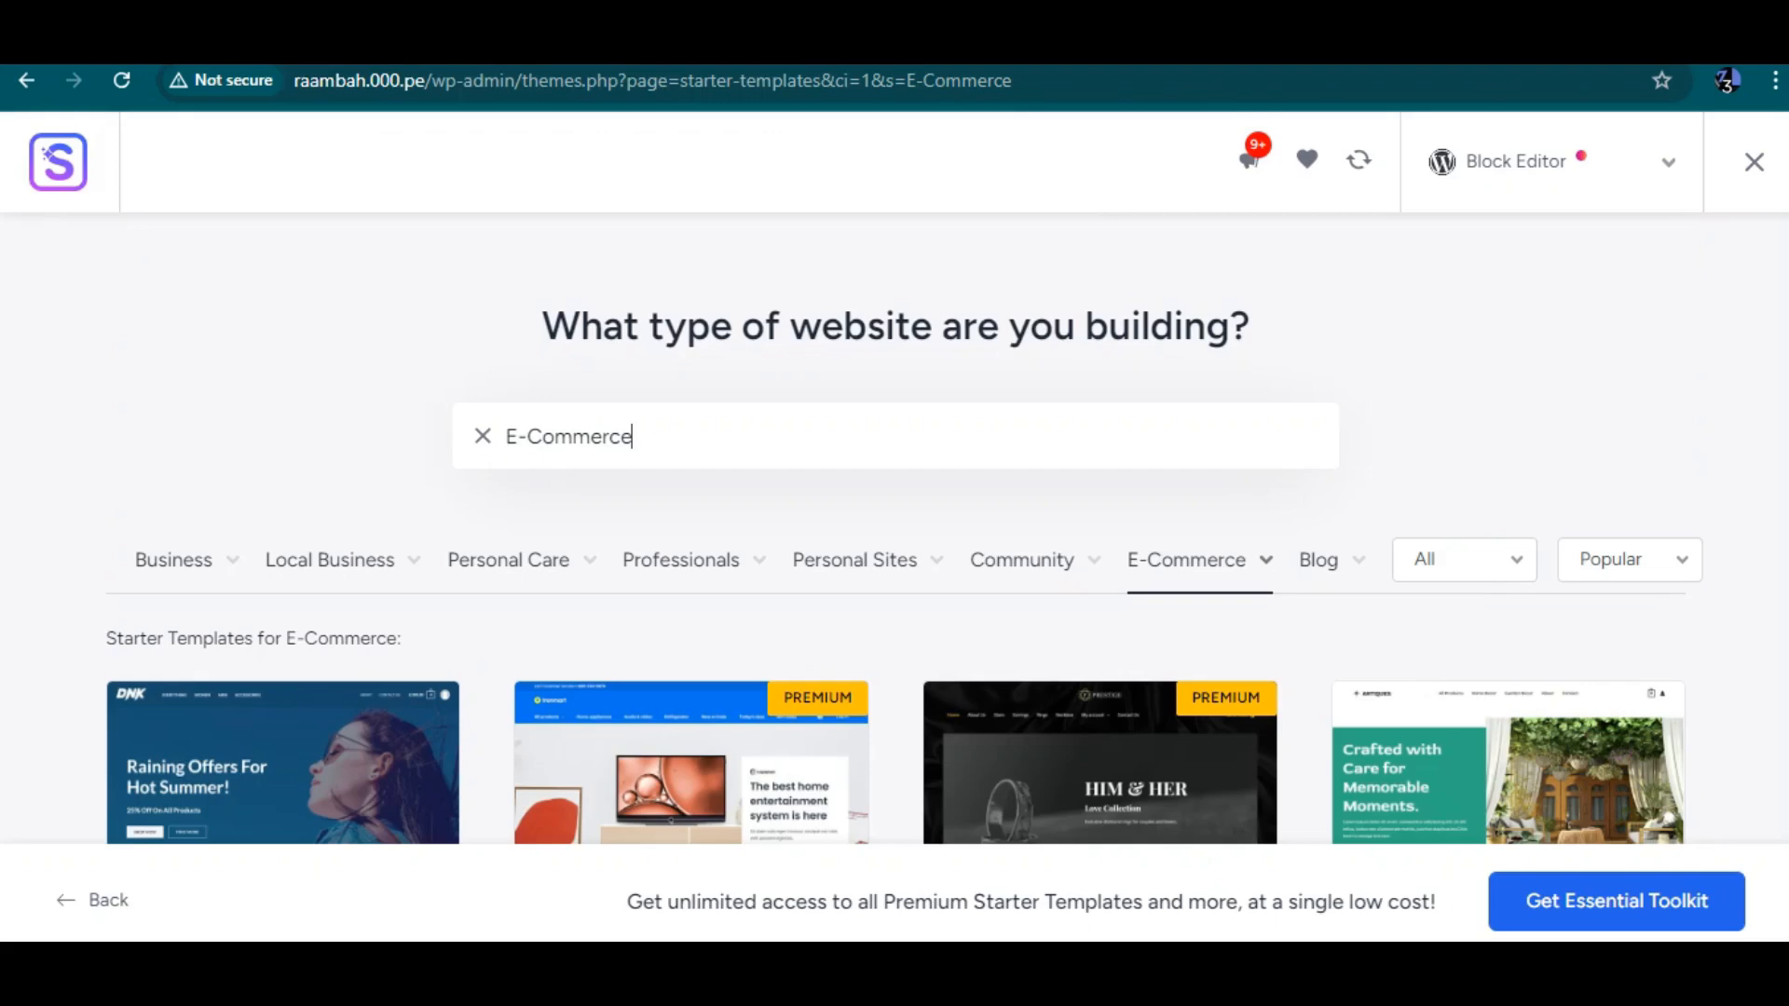
scroll(895, 605, down, 3)
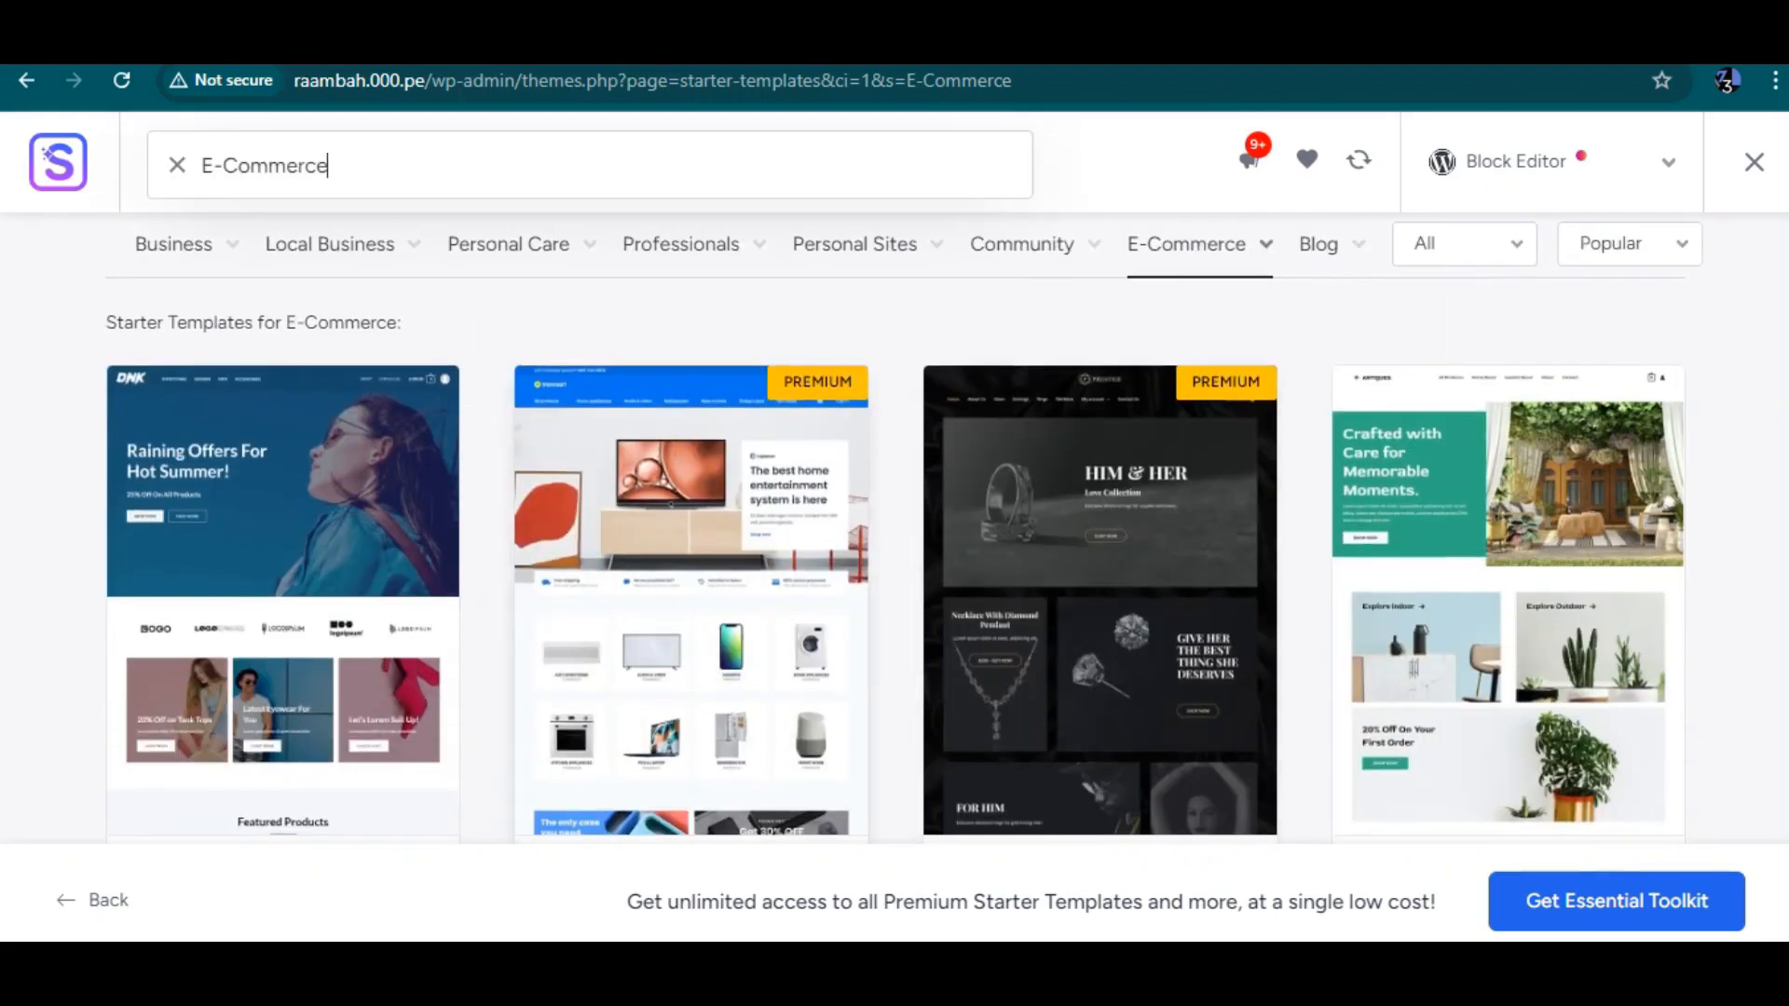
scroll(895, 522, down, 3)
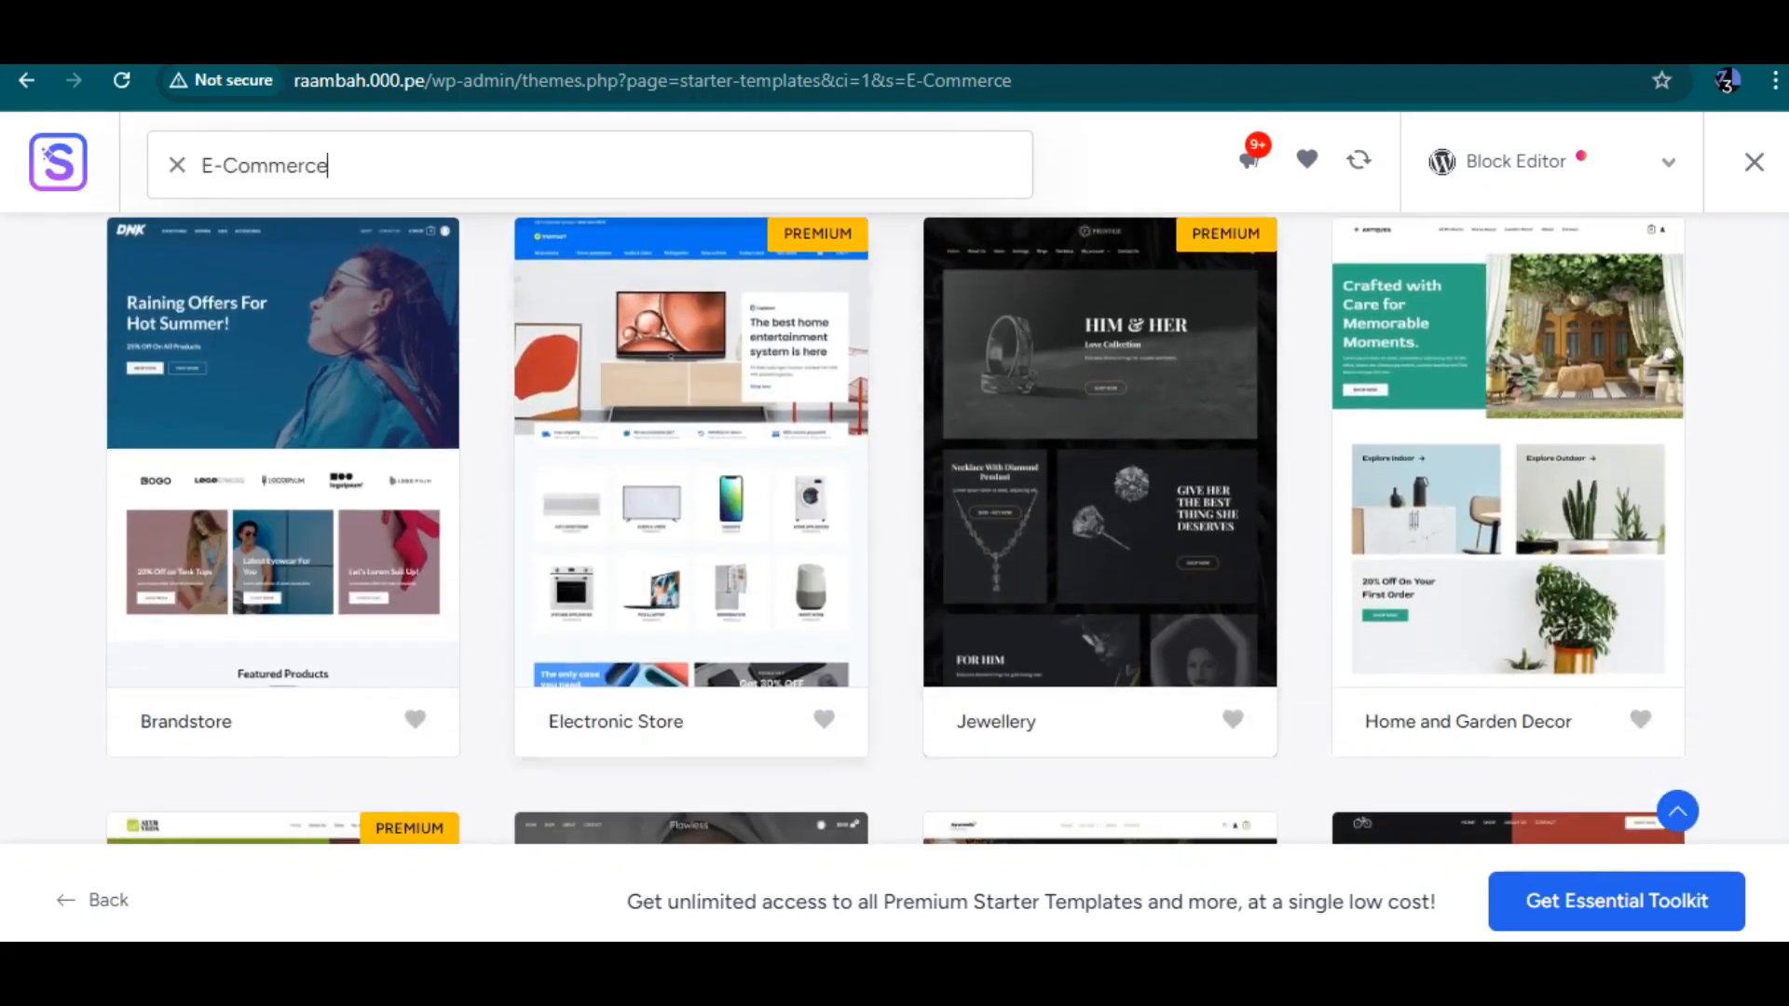
scroll(894, 521, down, 1)
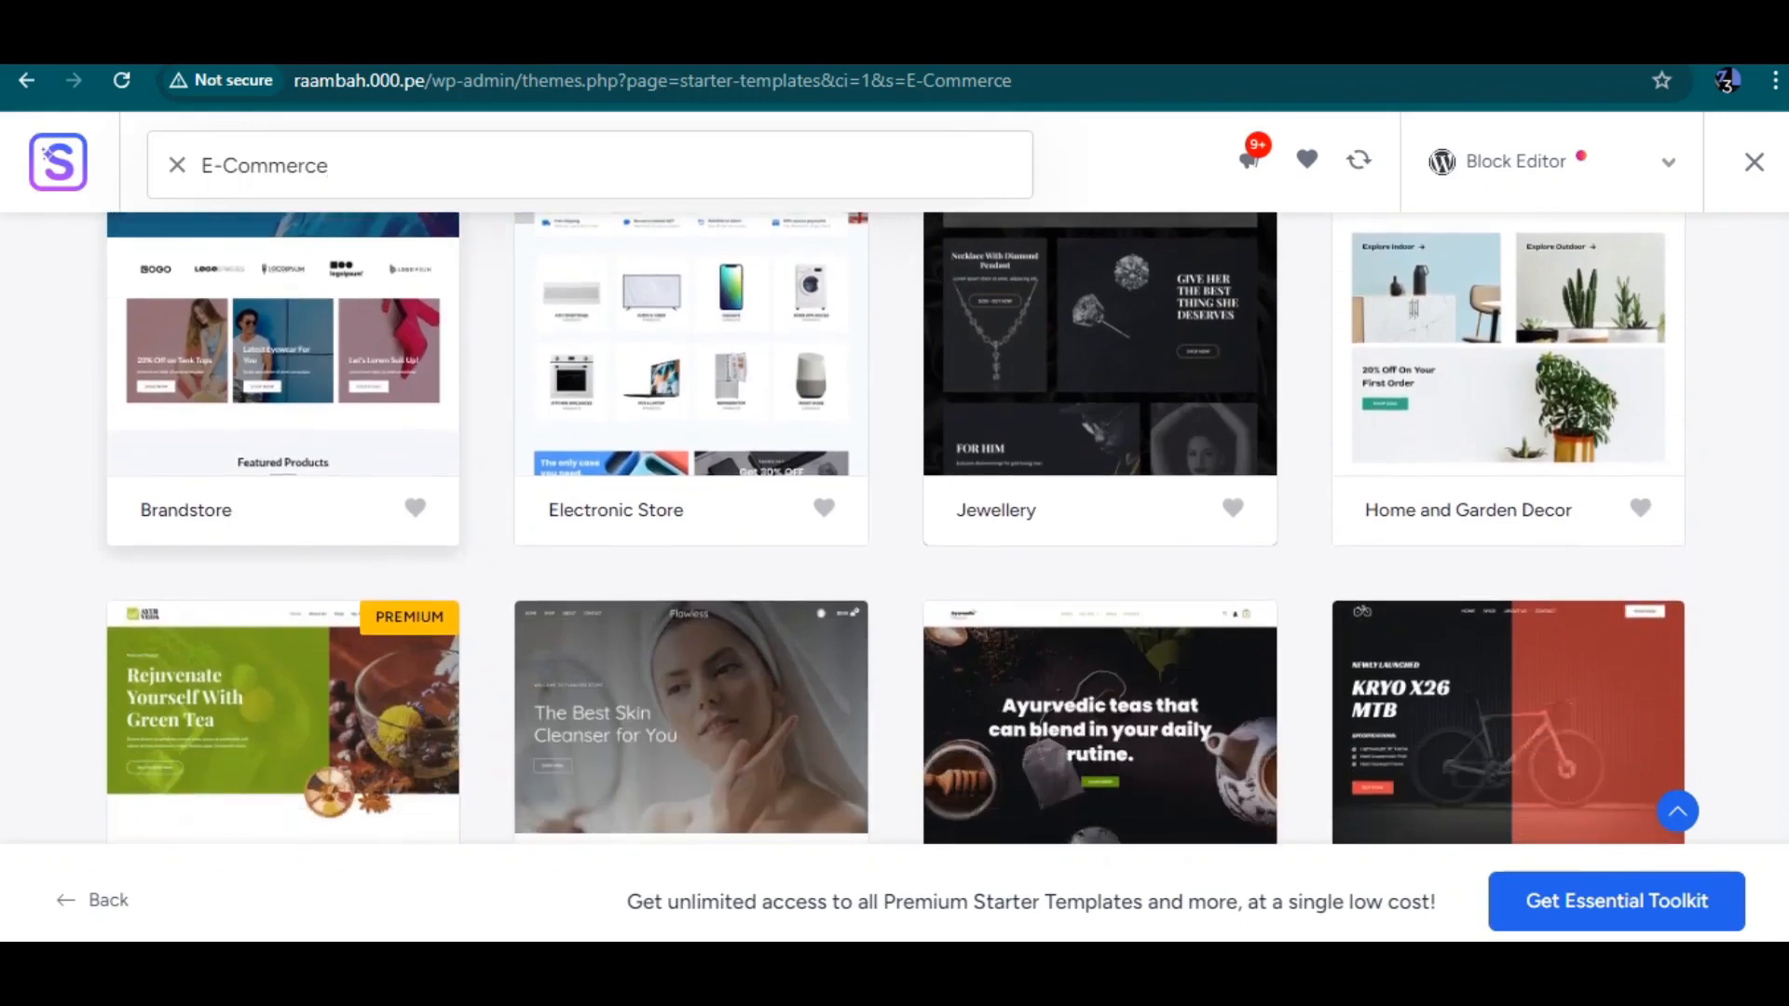
scroll(689, 522, down, 4)
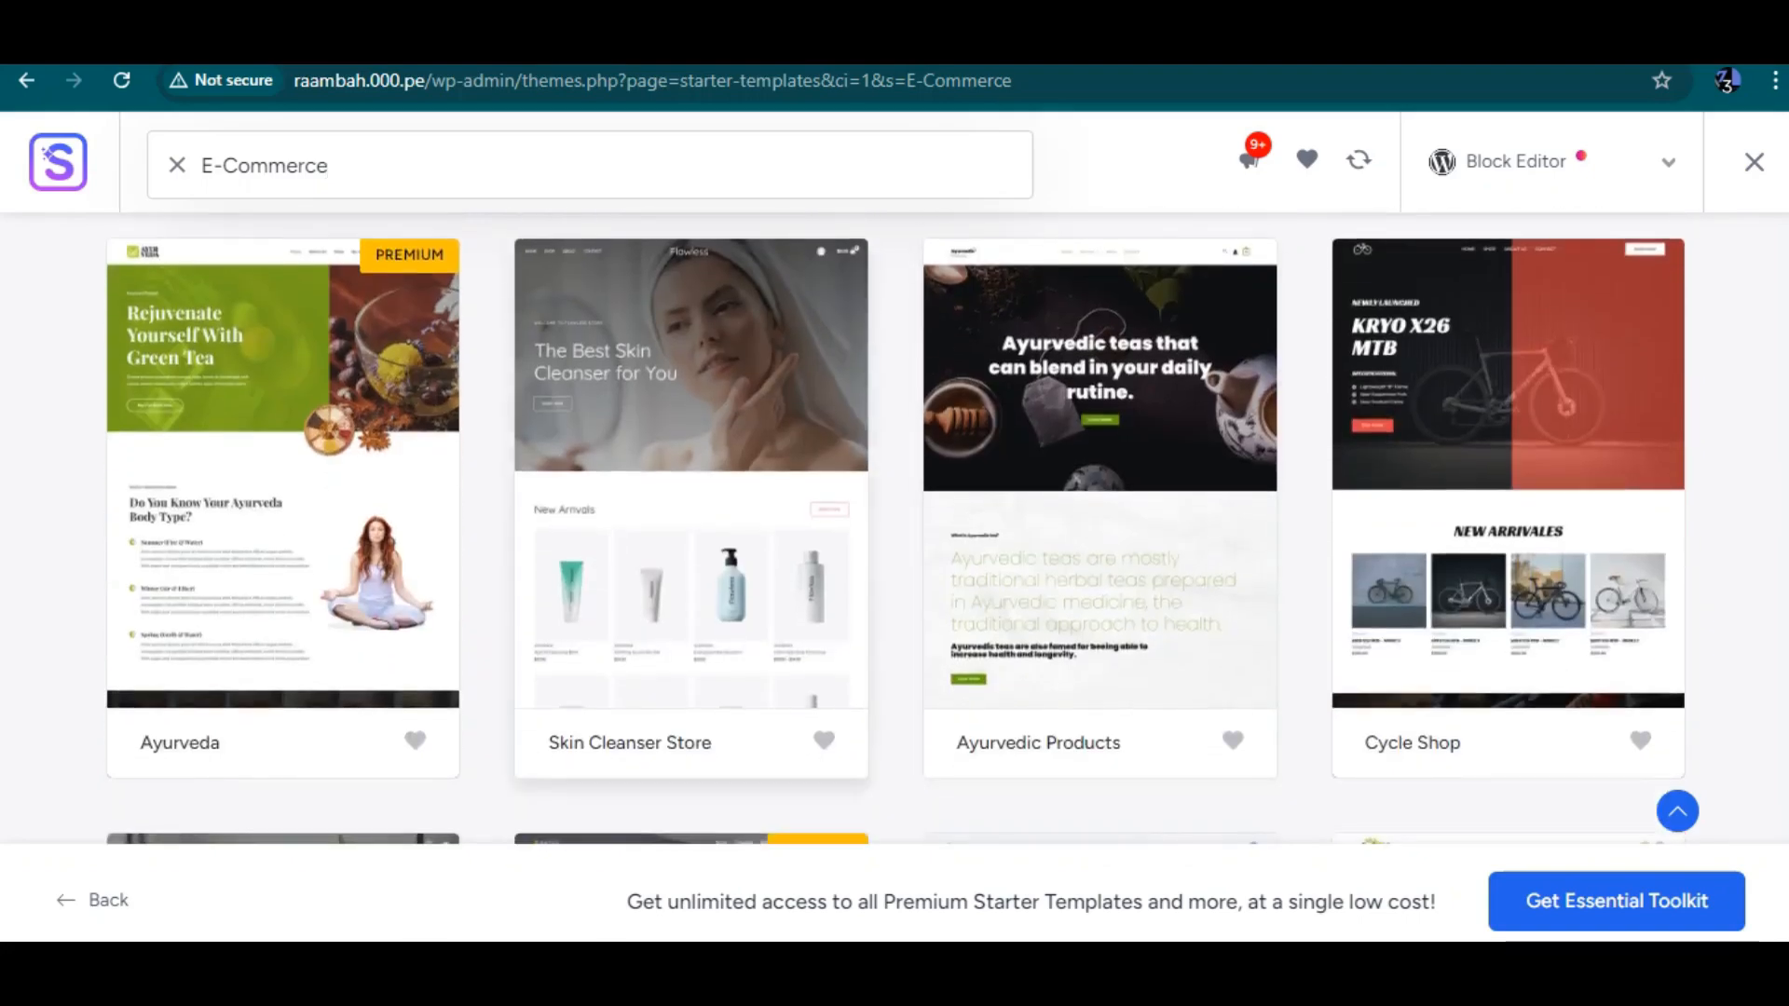
scroll(894, 522, down, 4)
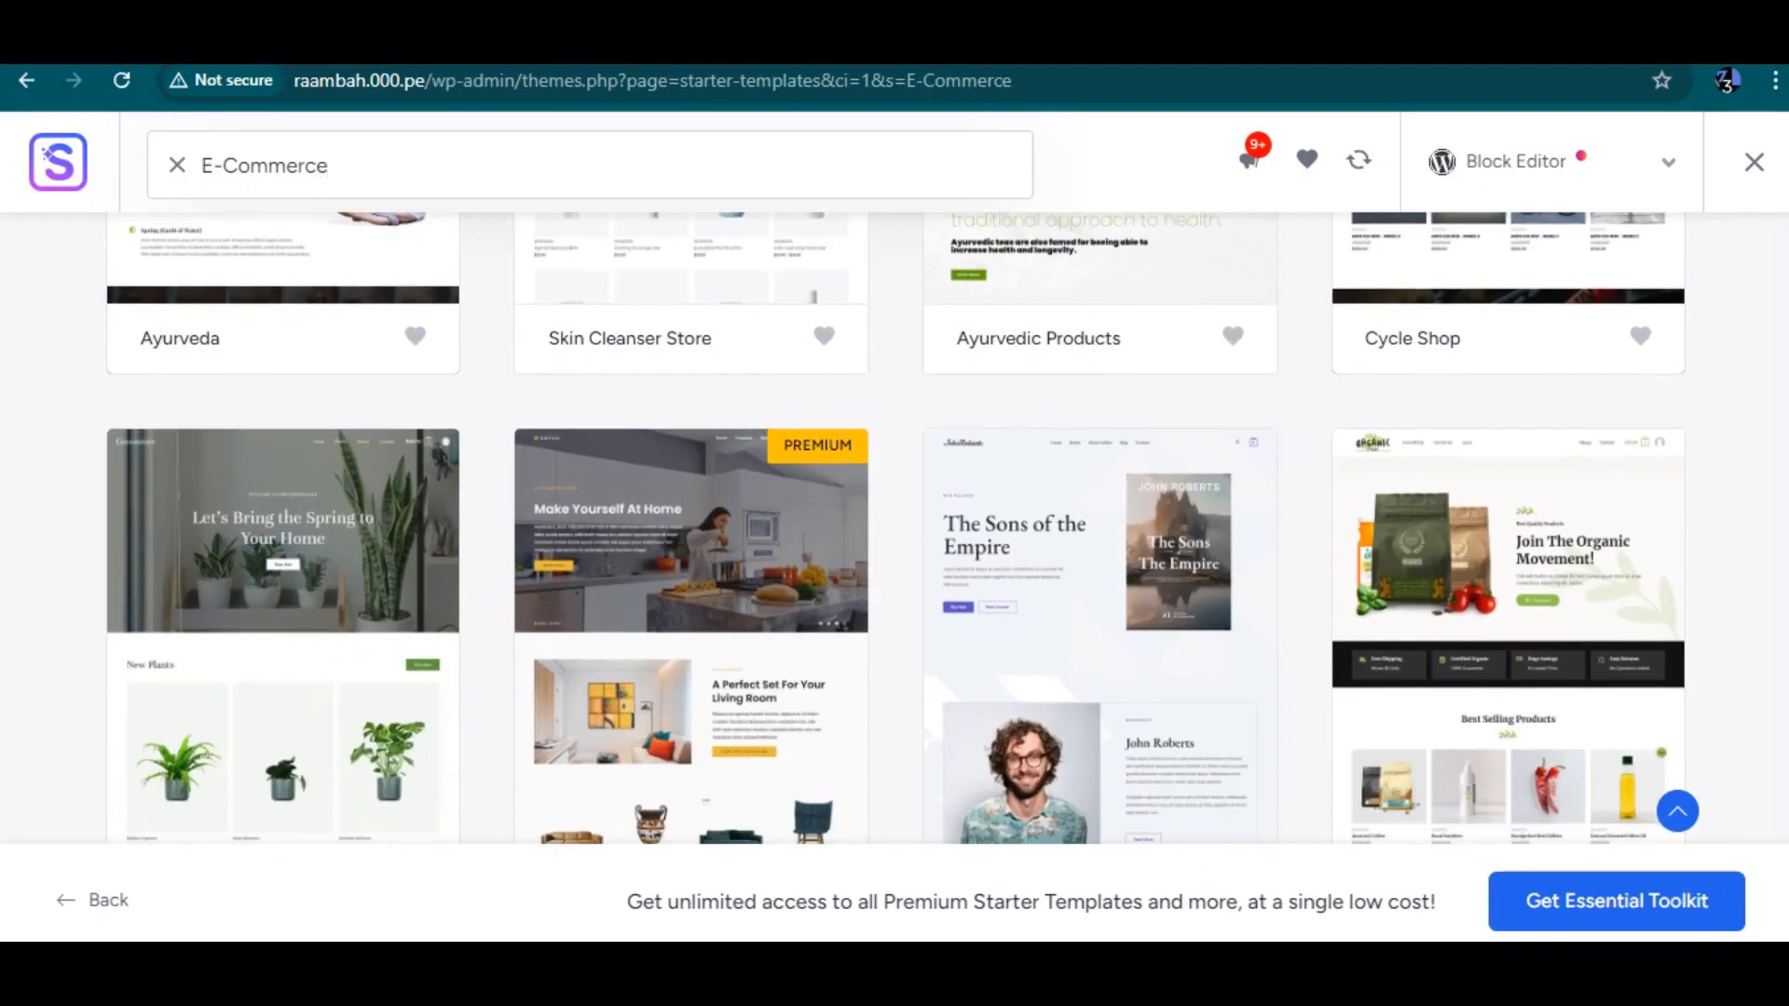
scroll(280, 559, down, 3)
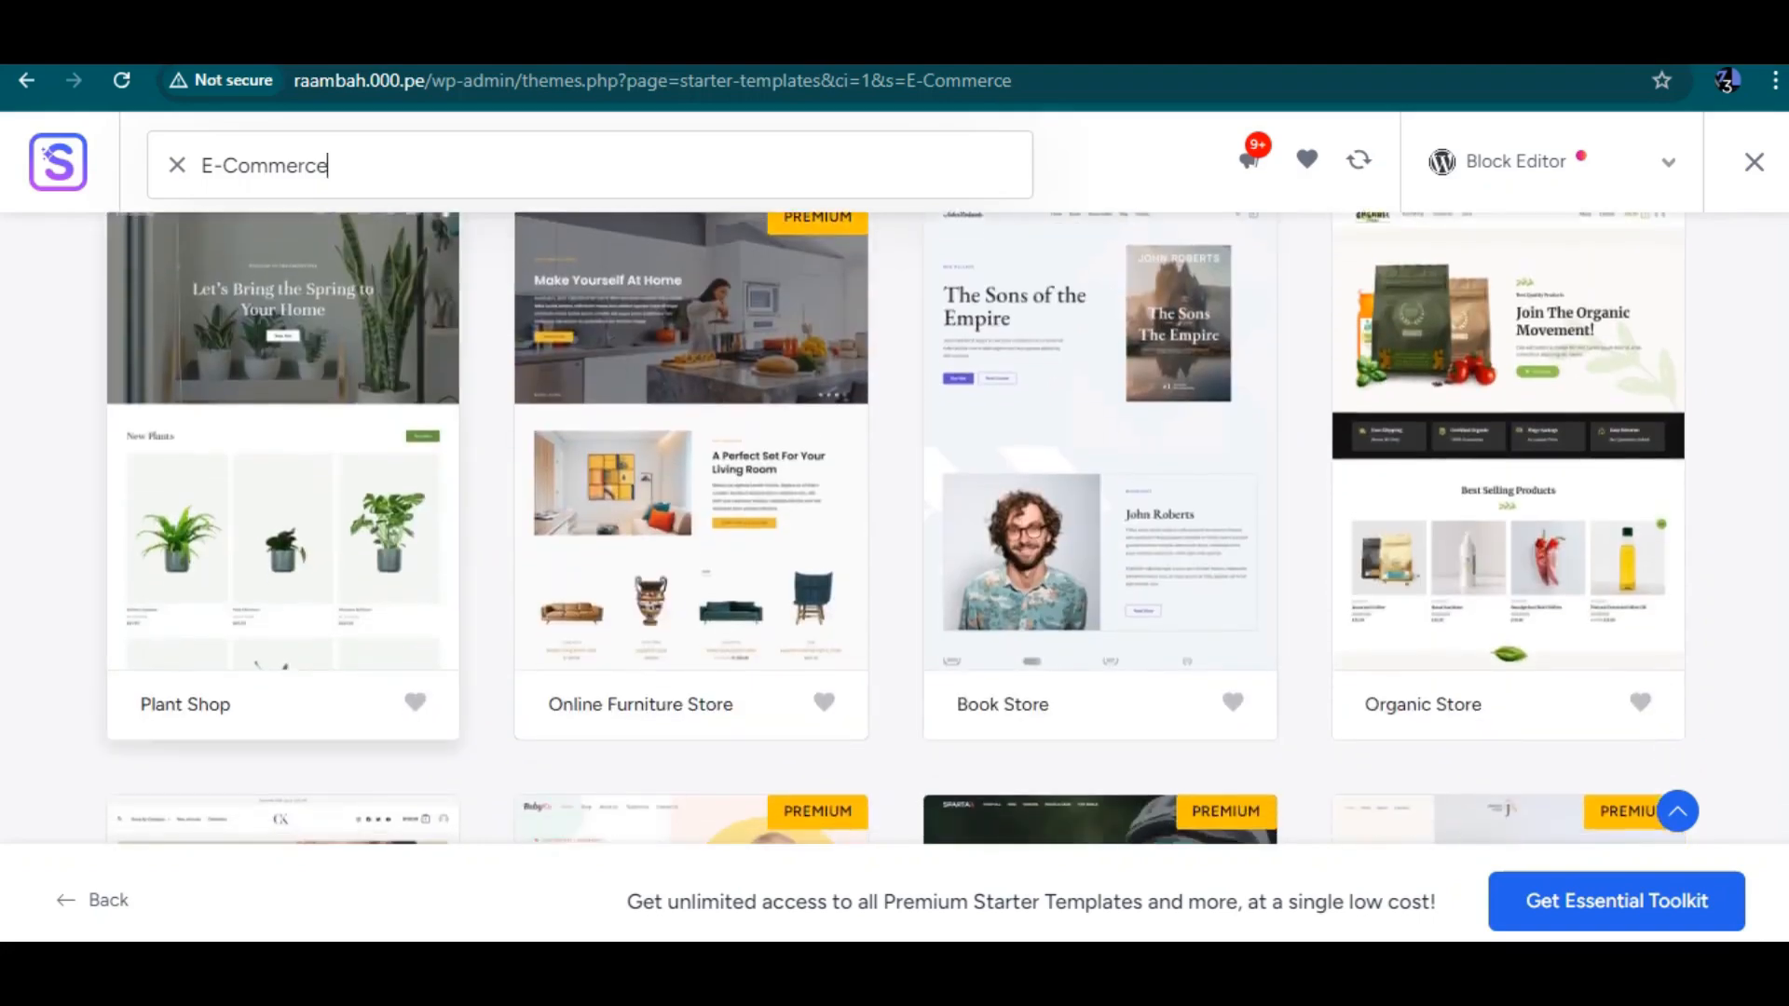
scroll(894, 522, up, 1)
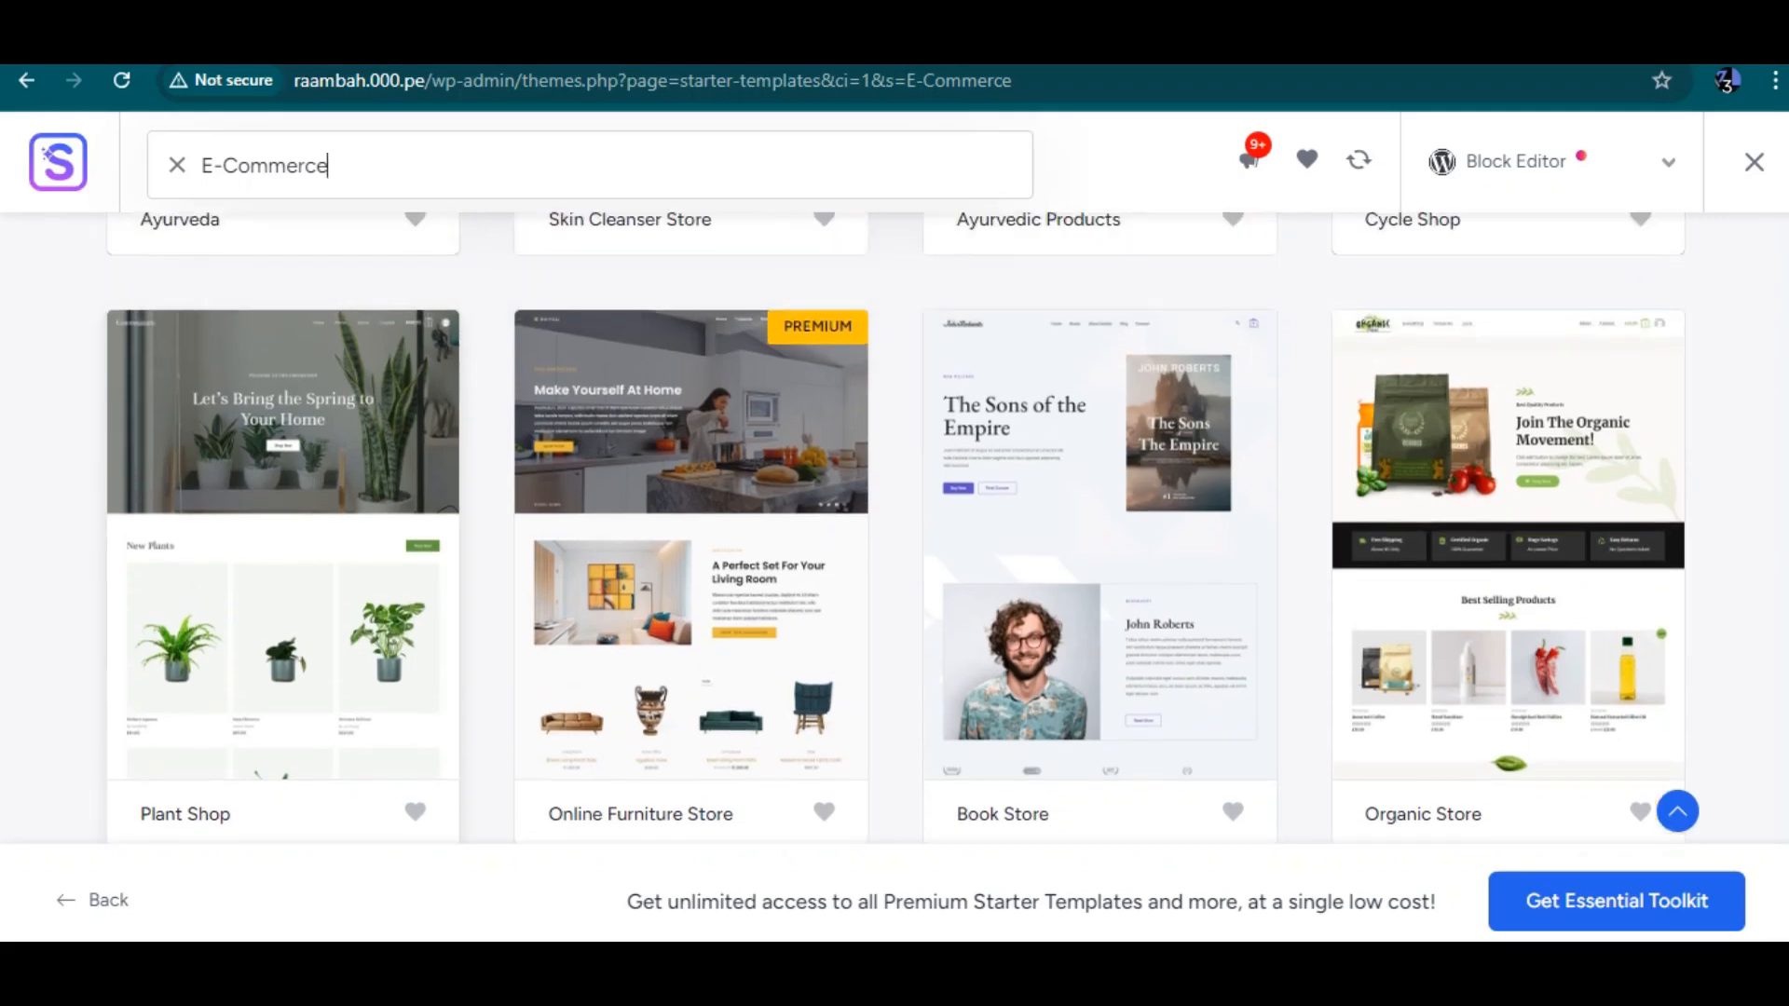
scroll(895, 526, down, 1)
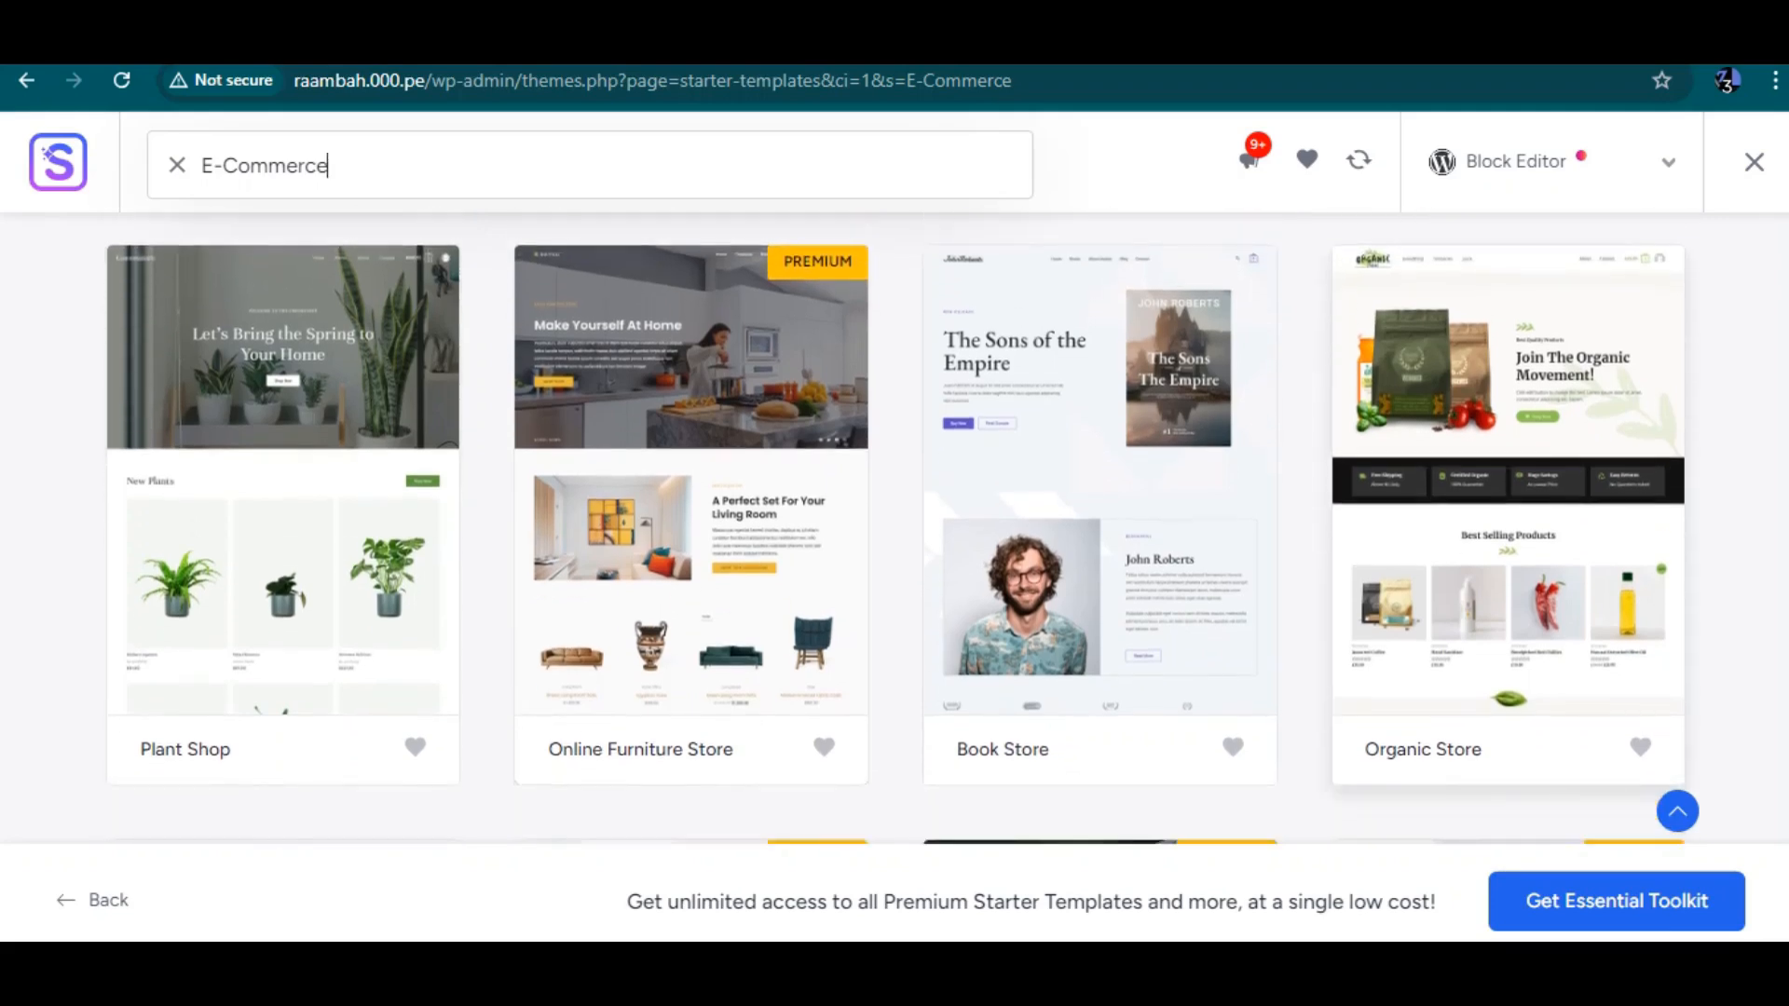
click(1508, 513)
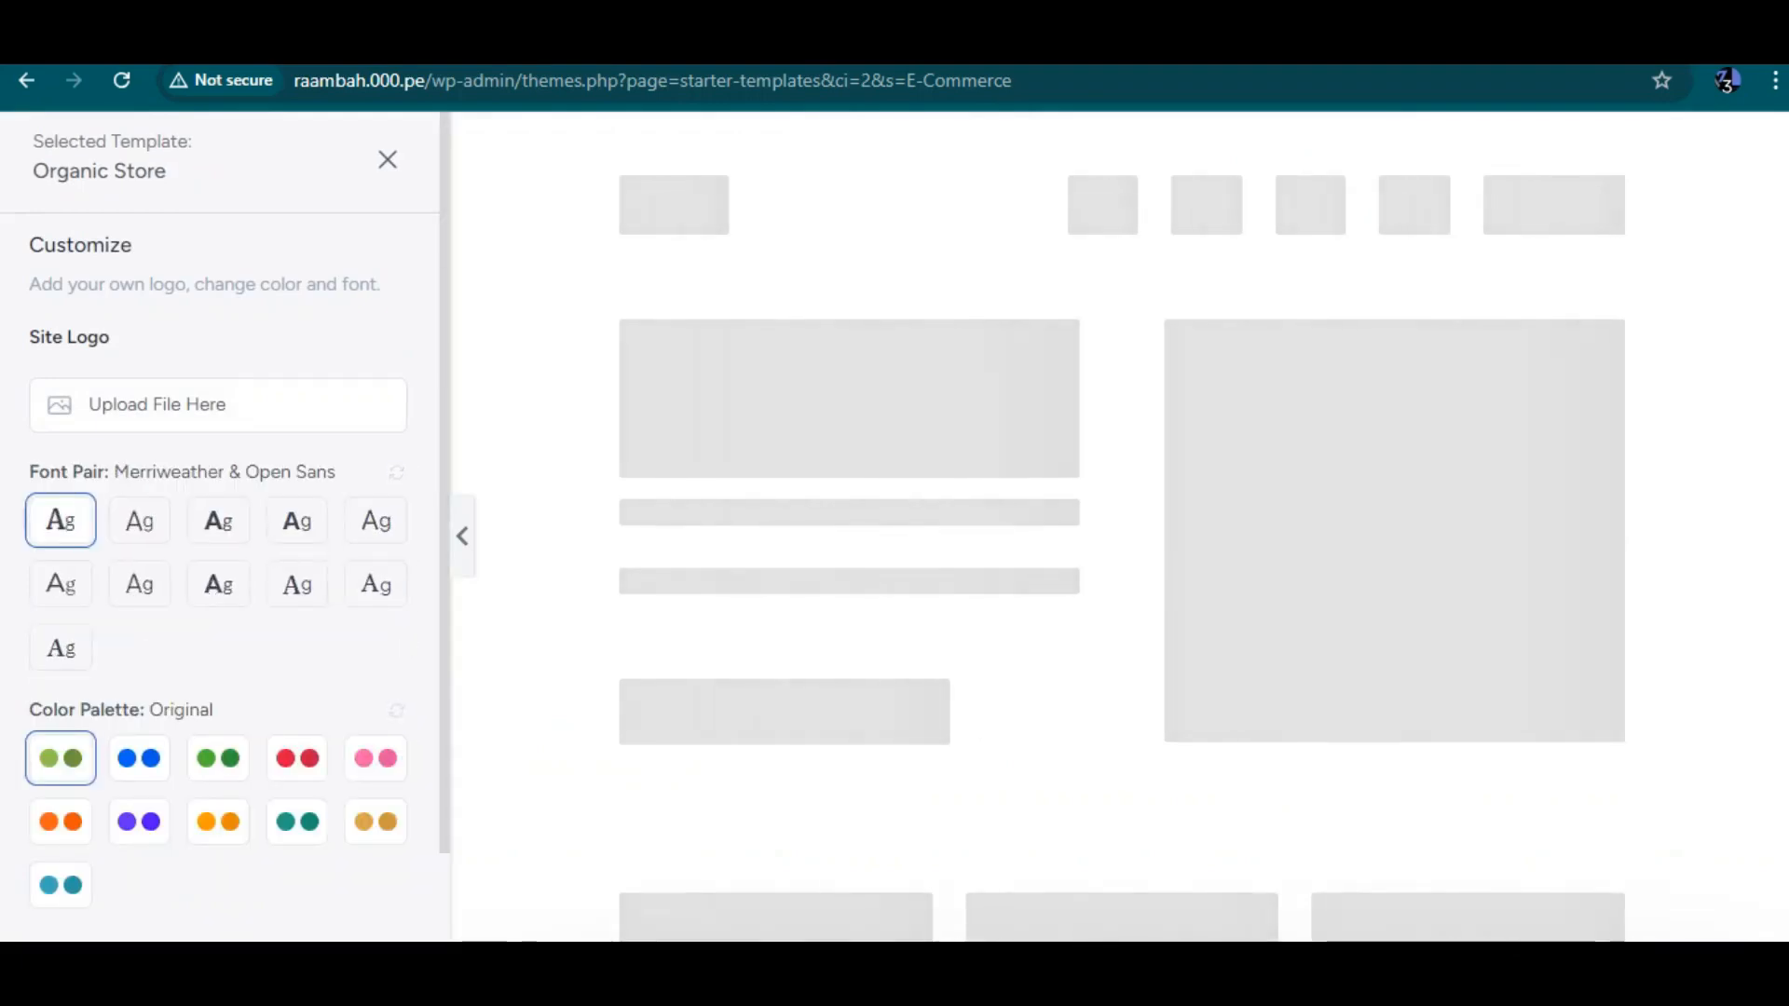
scroll(894, 526, left, 5)
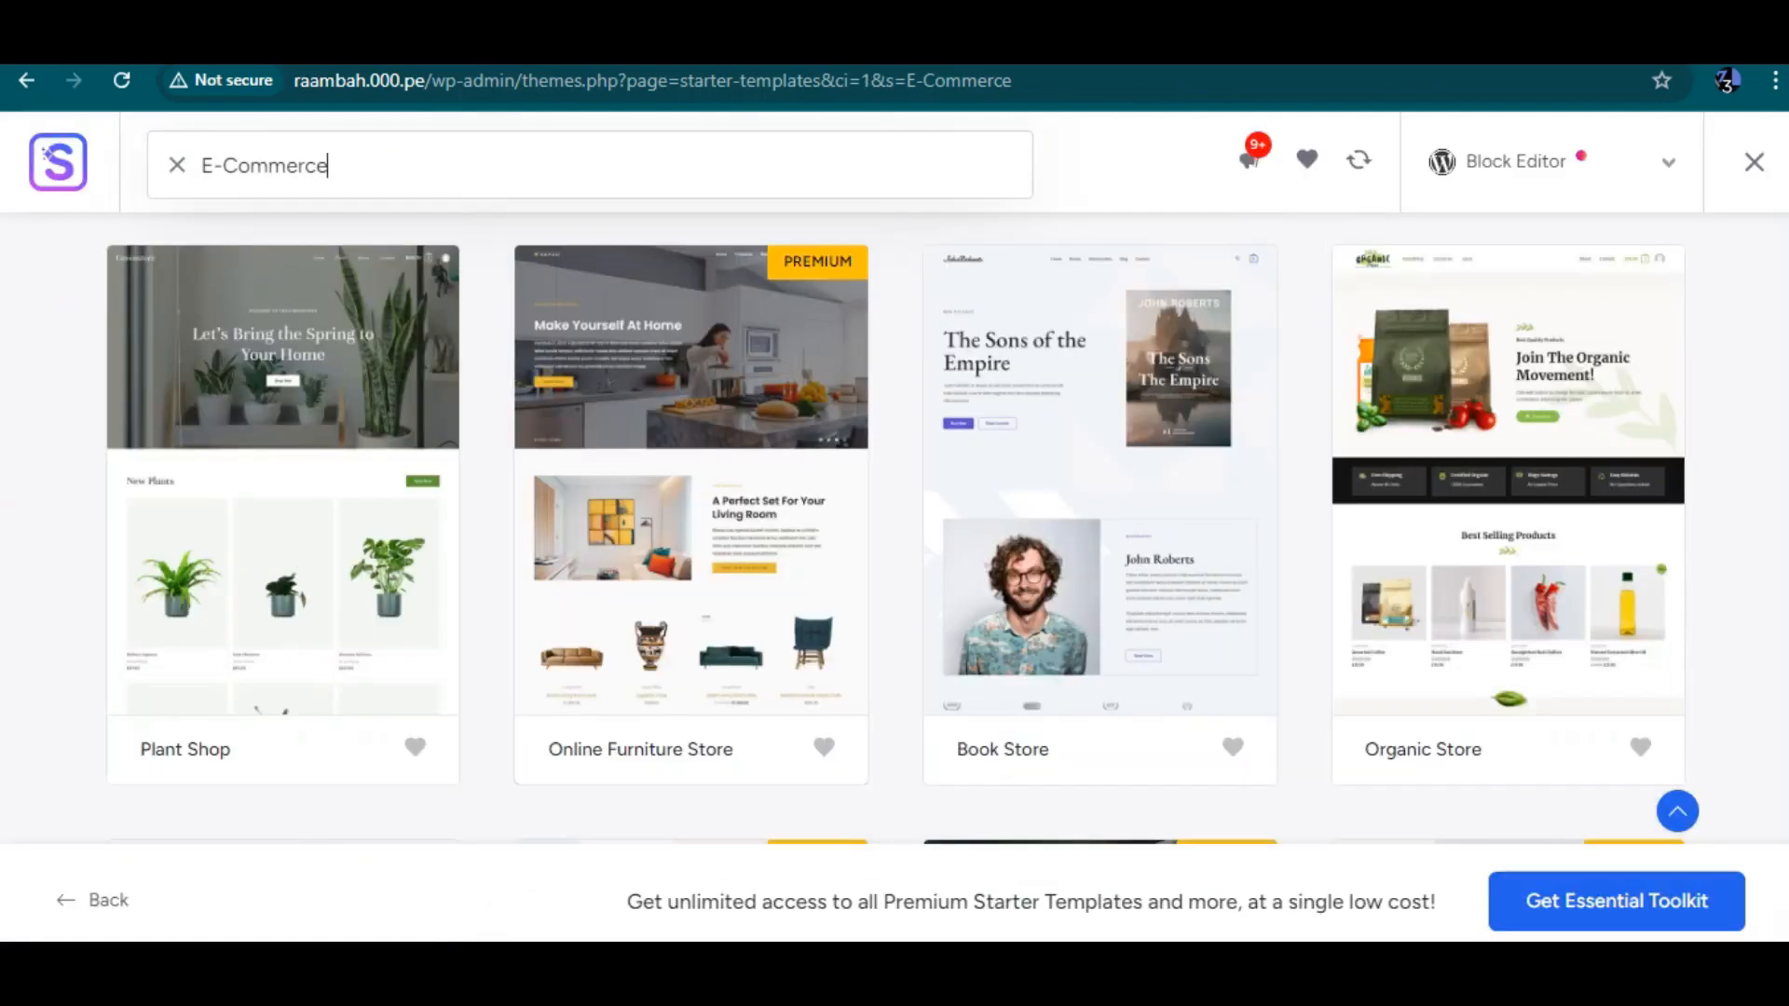
Switch the template page builder to Elementor and open the SaaS App Company template
click(1551, 162)
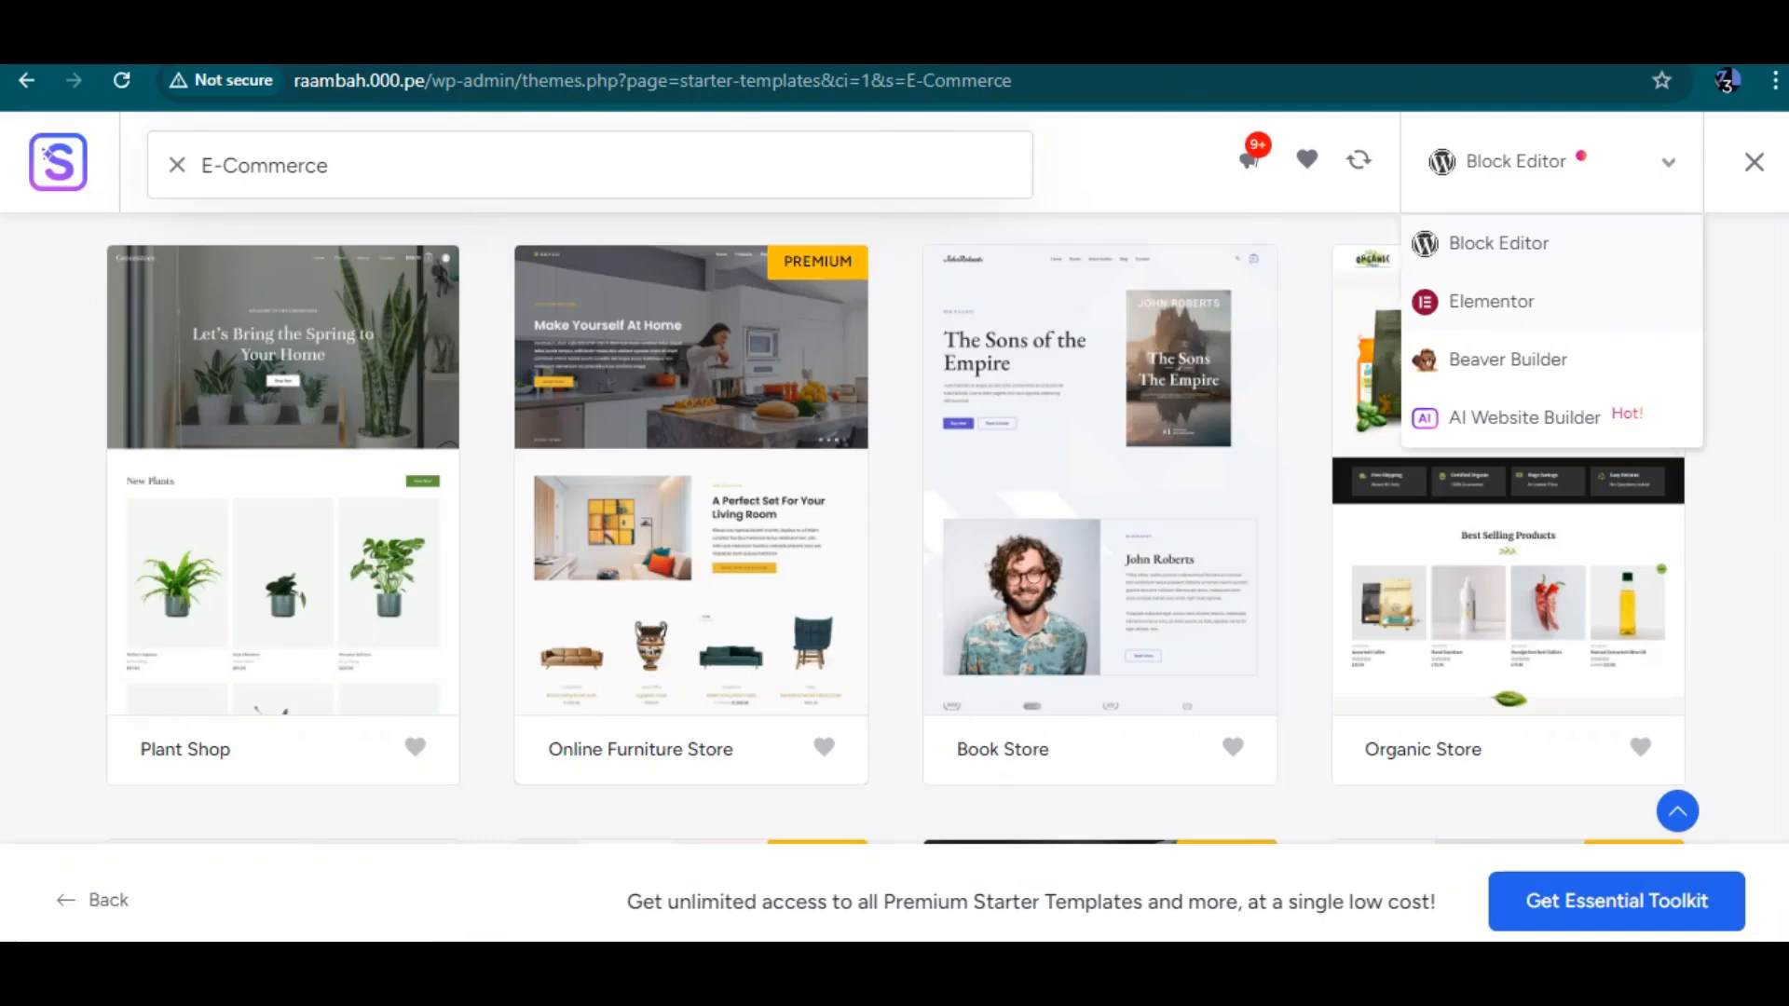
click(1491, 301)
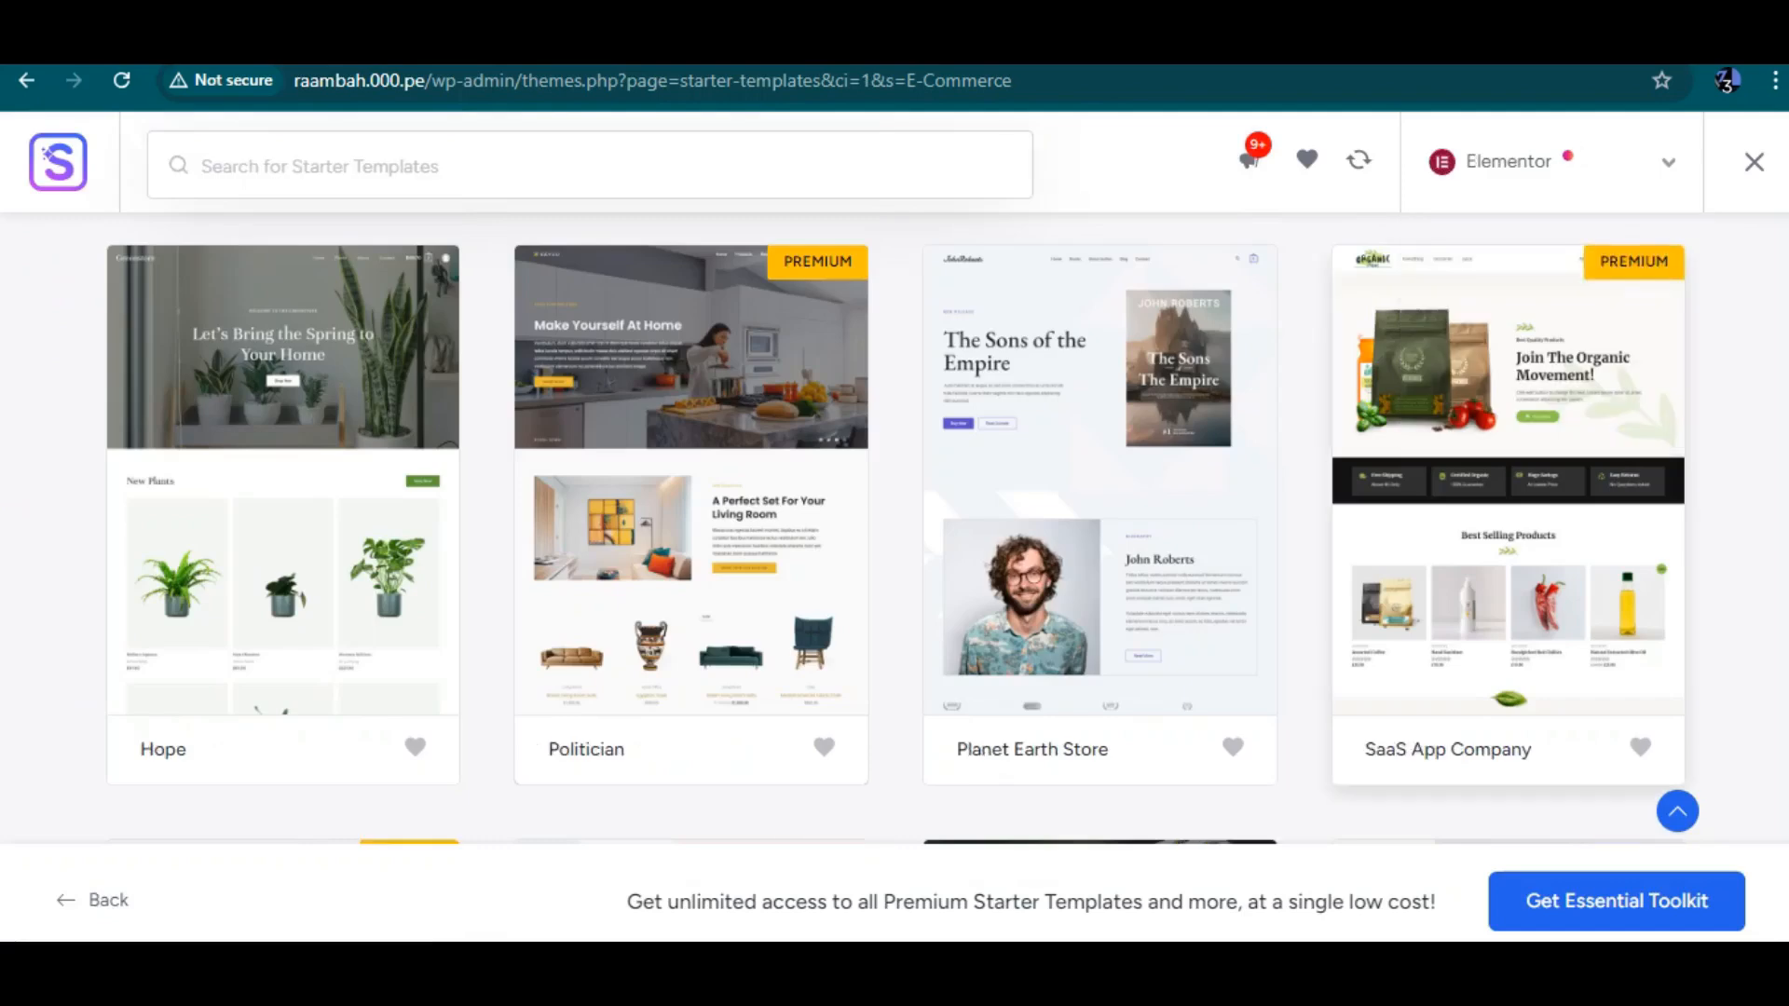
click(1508, 479)
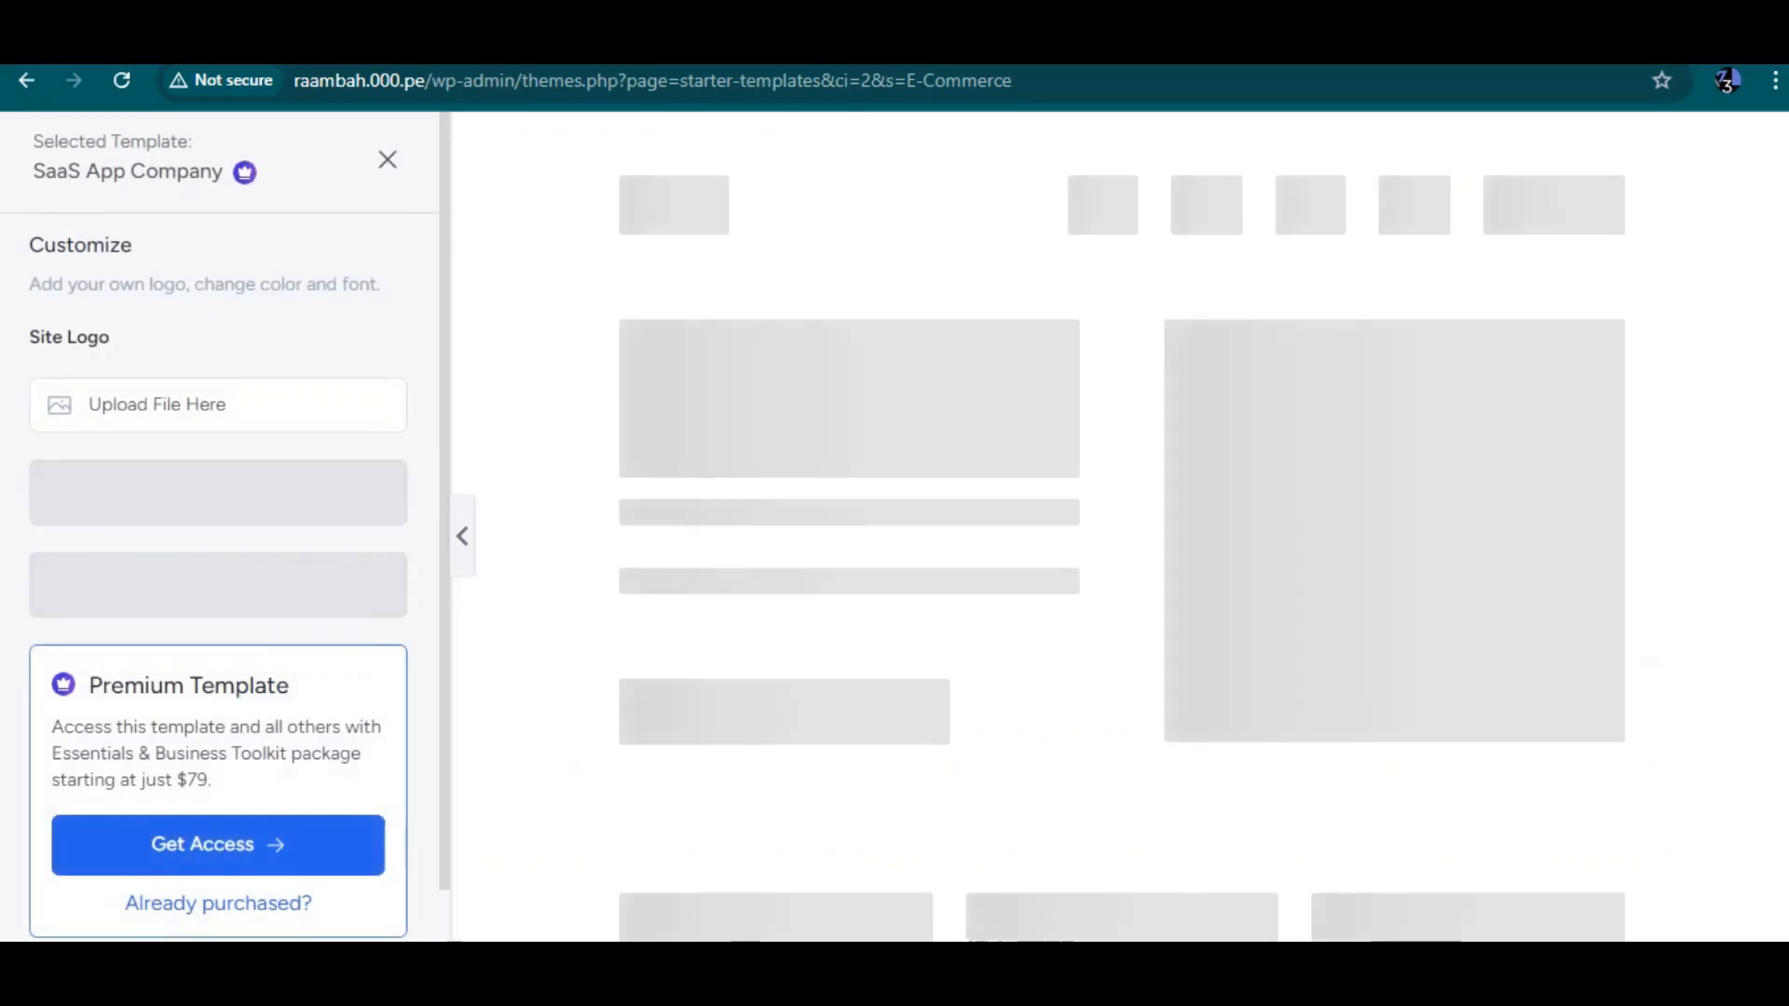
Scroll through the SaaS App Company template preview, cancelling the leave-site prompt to stay on the page
scroll(219, 532, down, 1)
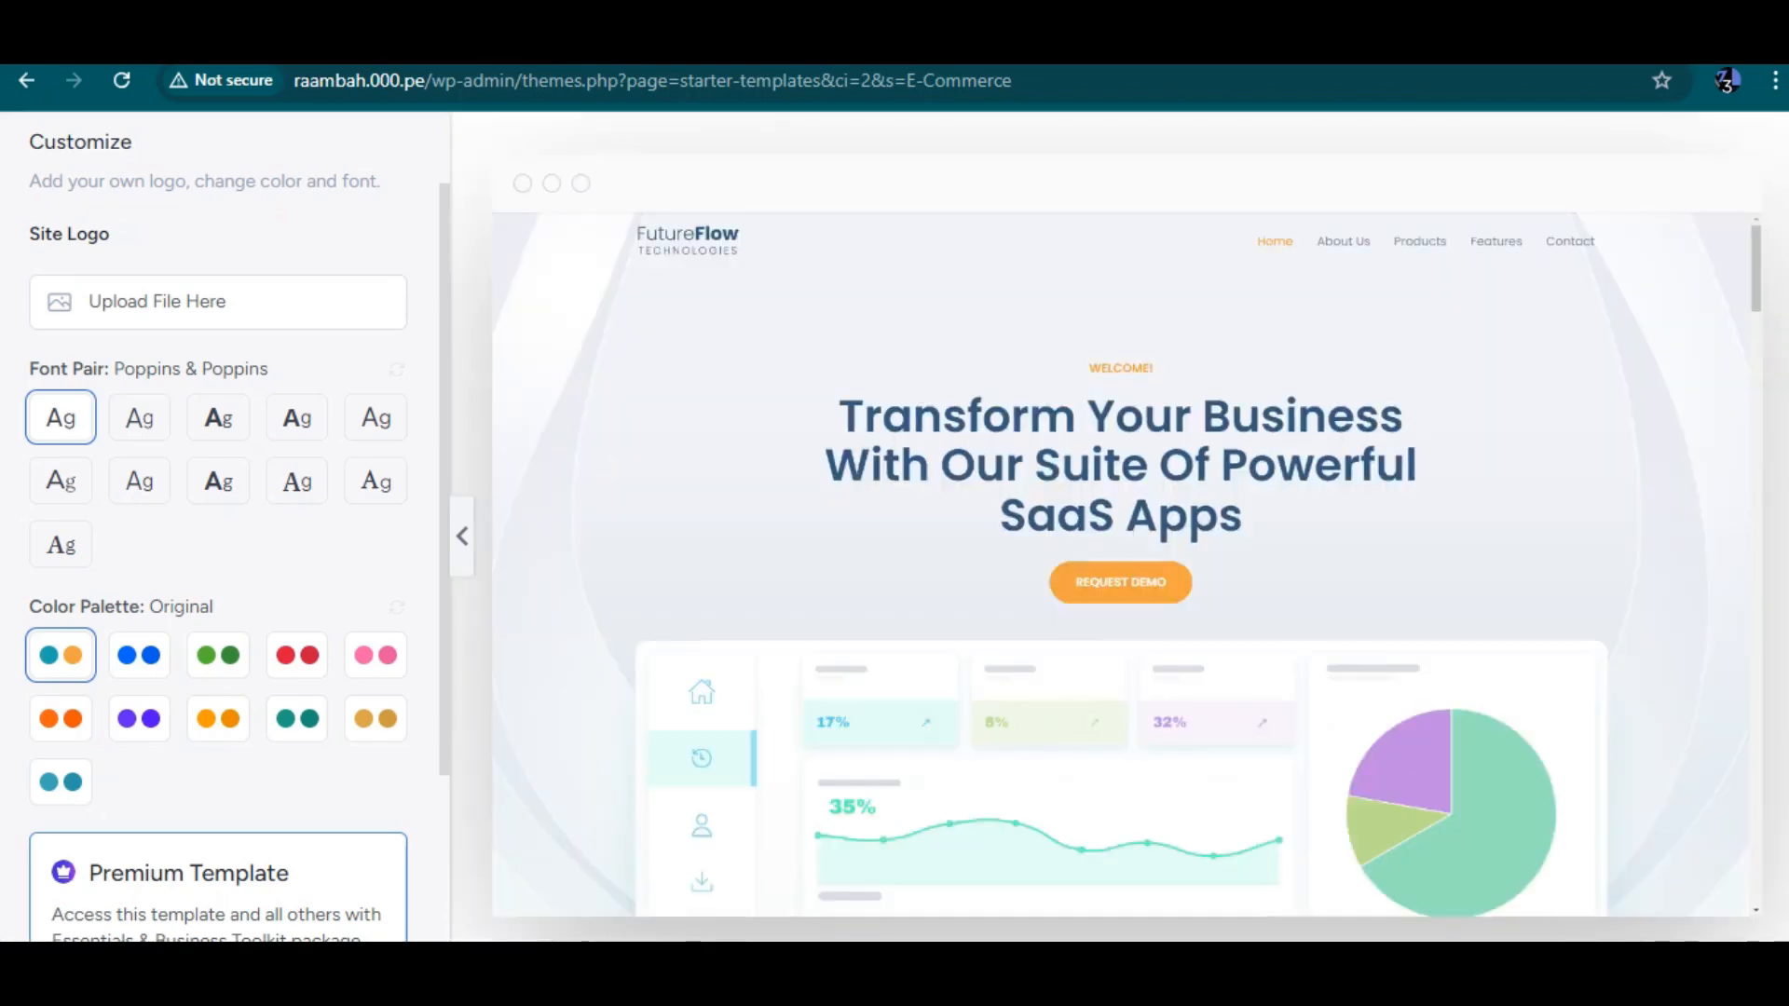
scroll(1127, 565, down, 15)
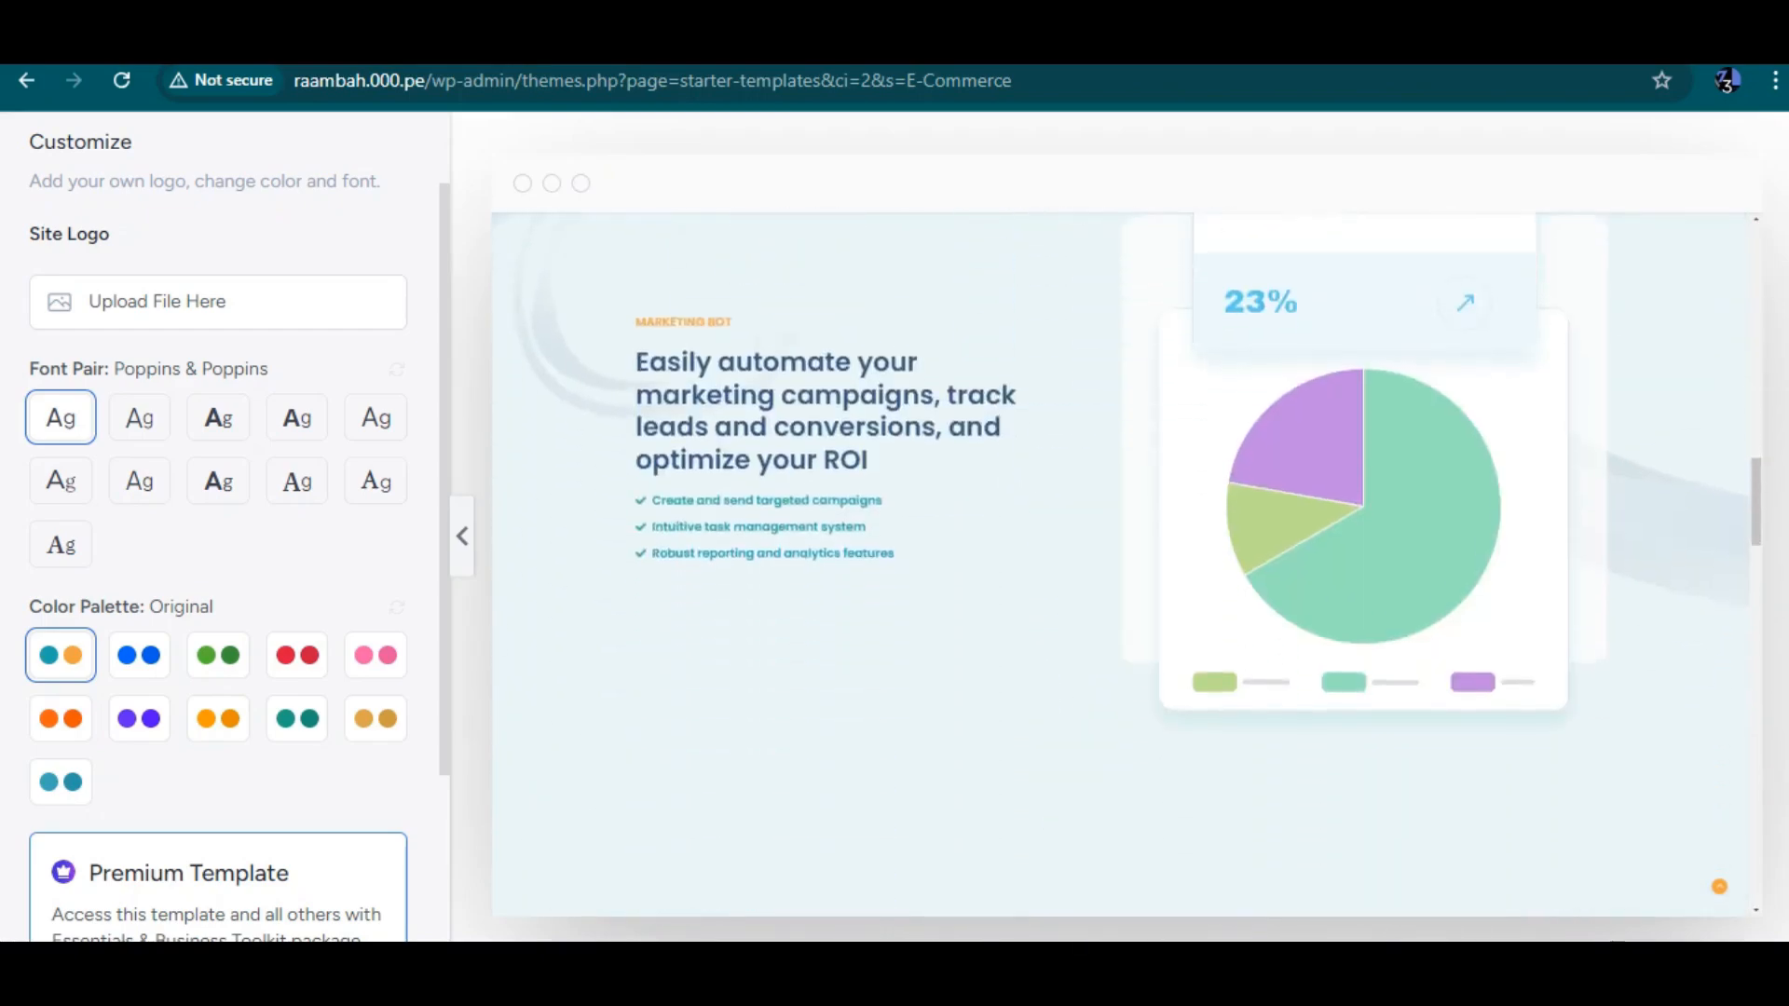
scroll(1127, 565, down, 20)
scroll(1126, 565, up, 13)
scroll(223, 531, left, 3)
scroll(224, 531, up, 2)
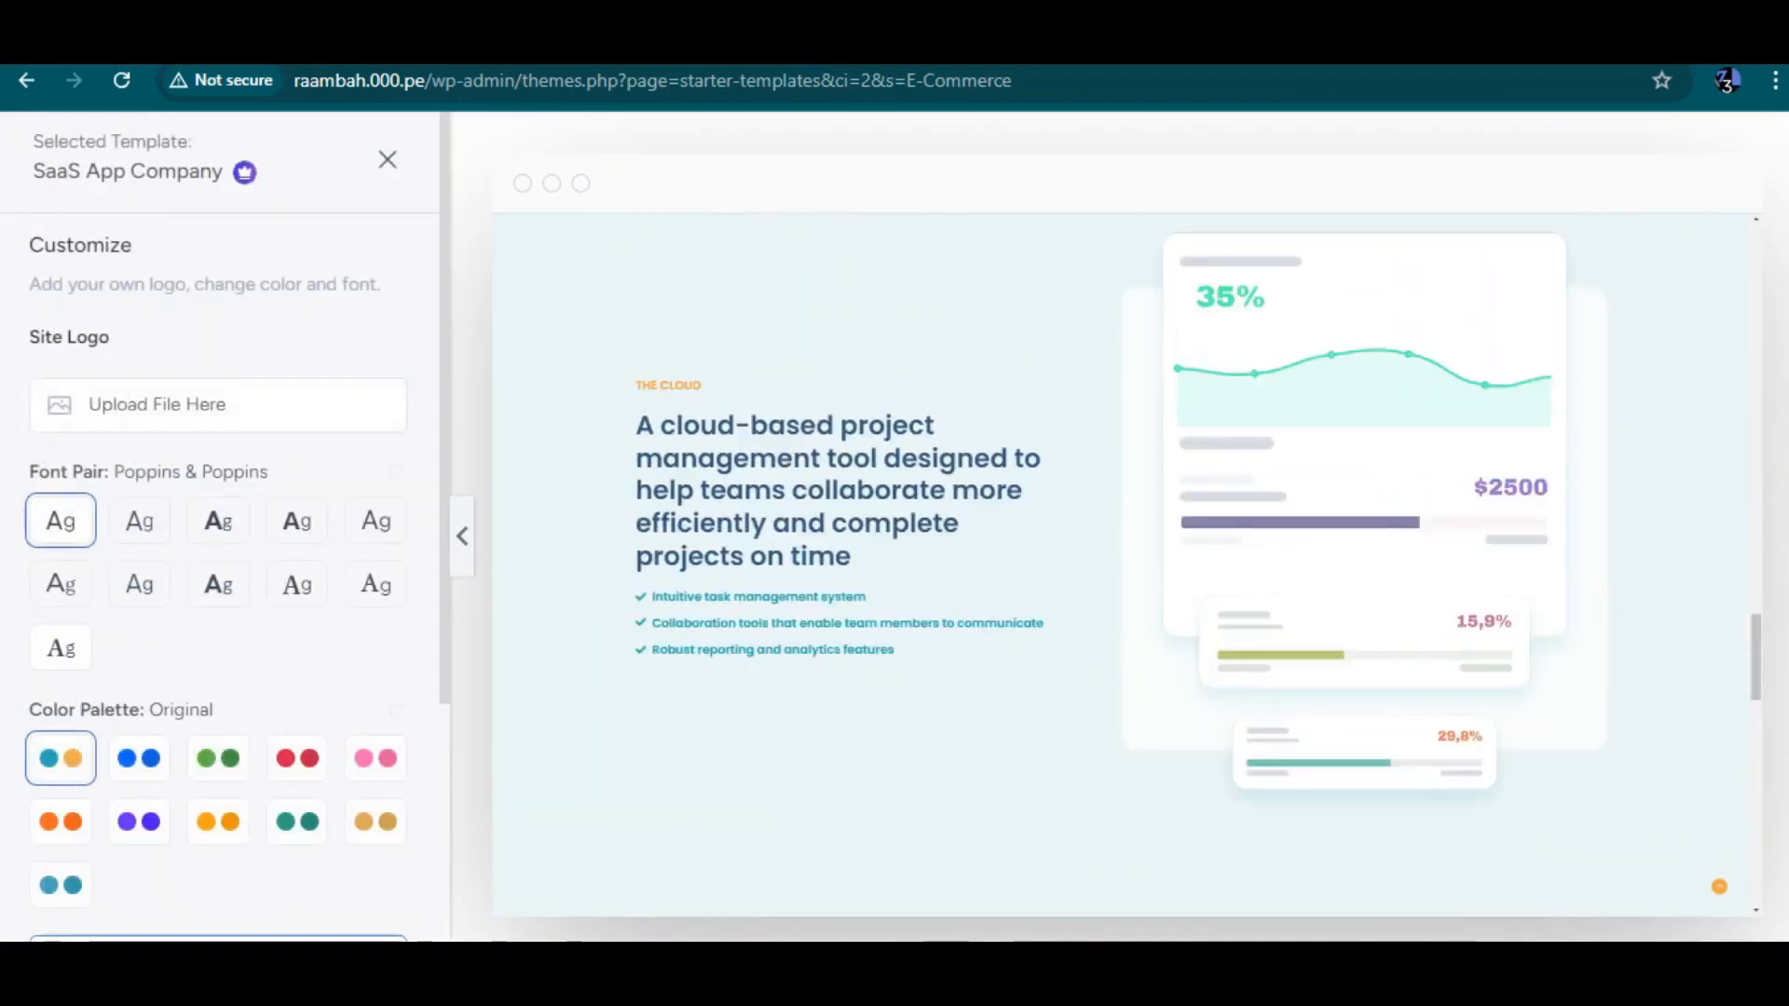
scroll(224, 531, left, 5)
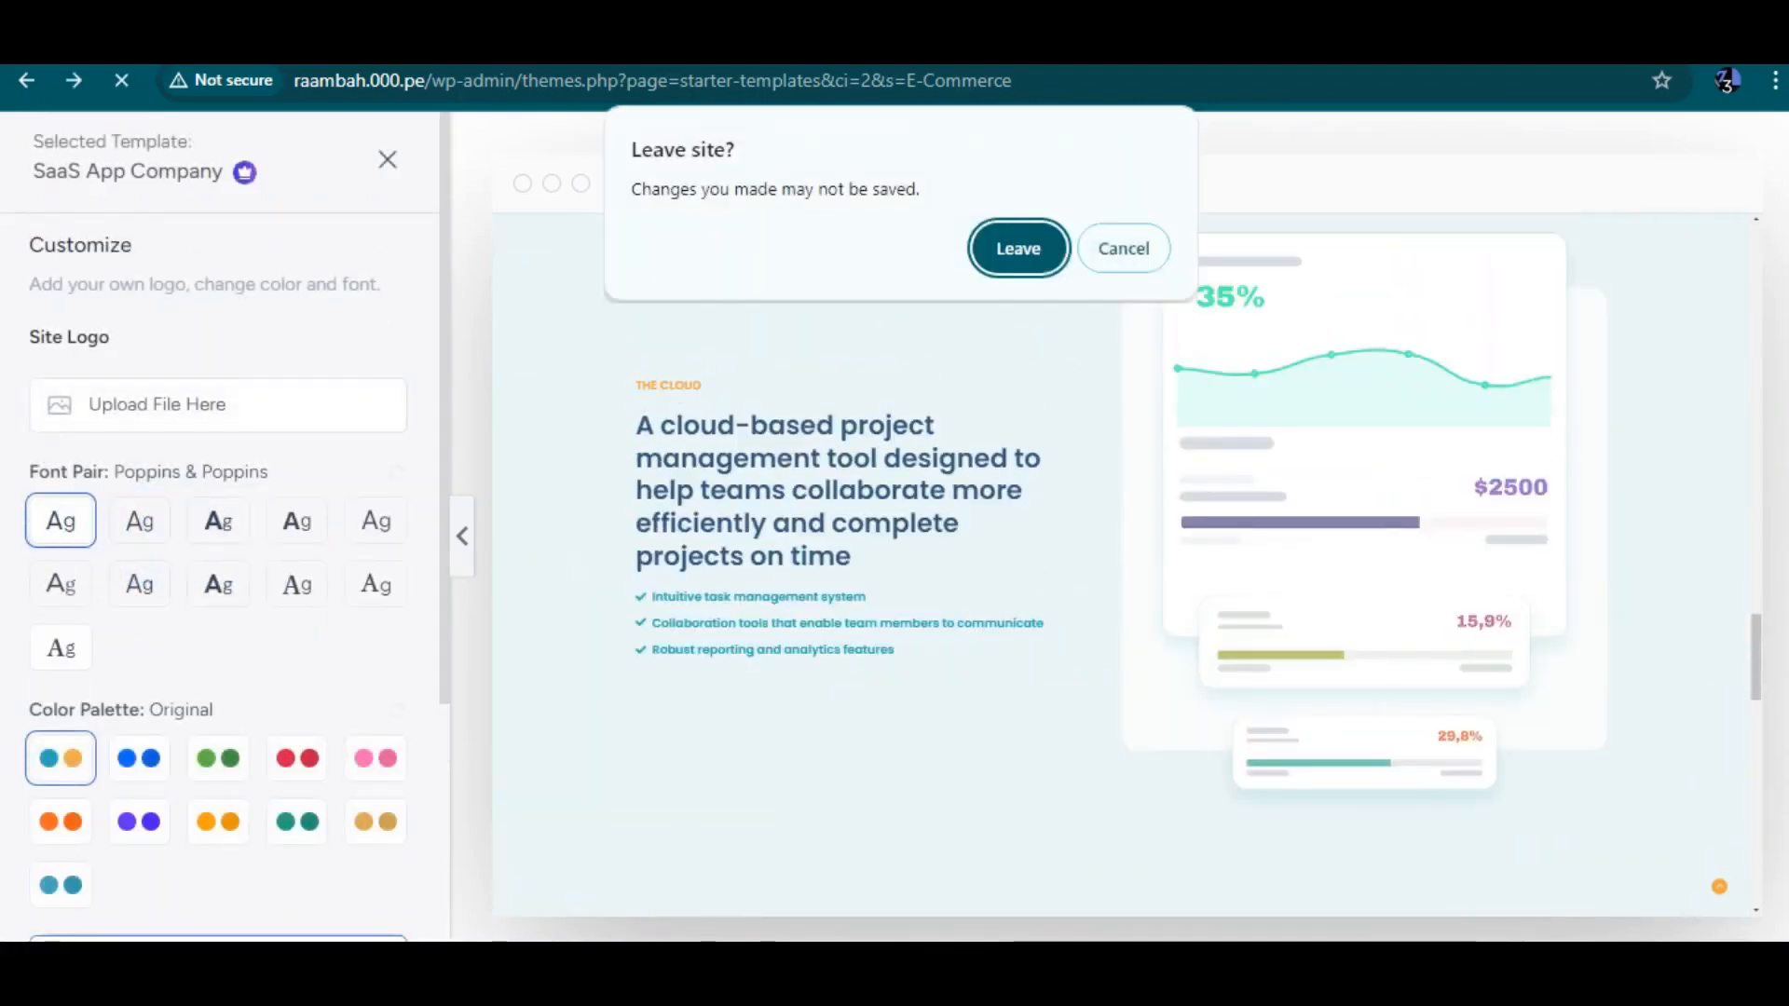
click(1123, 248)
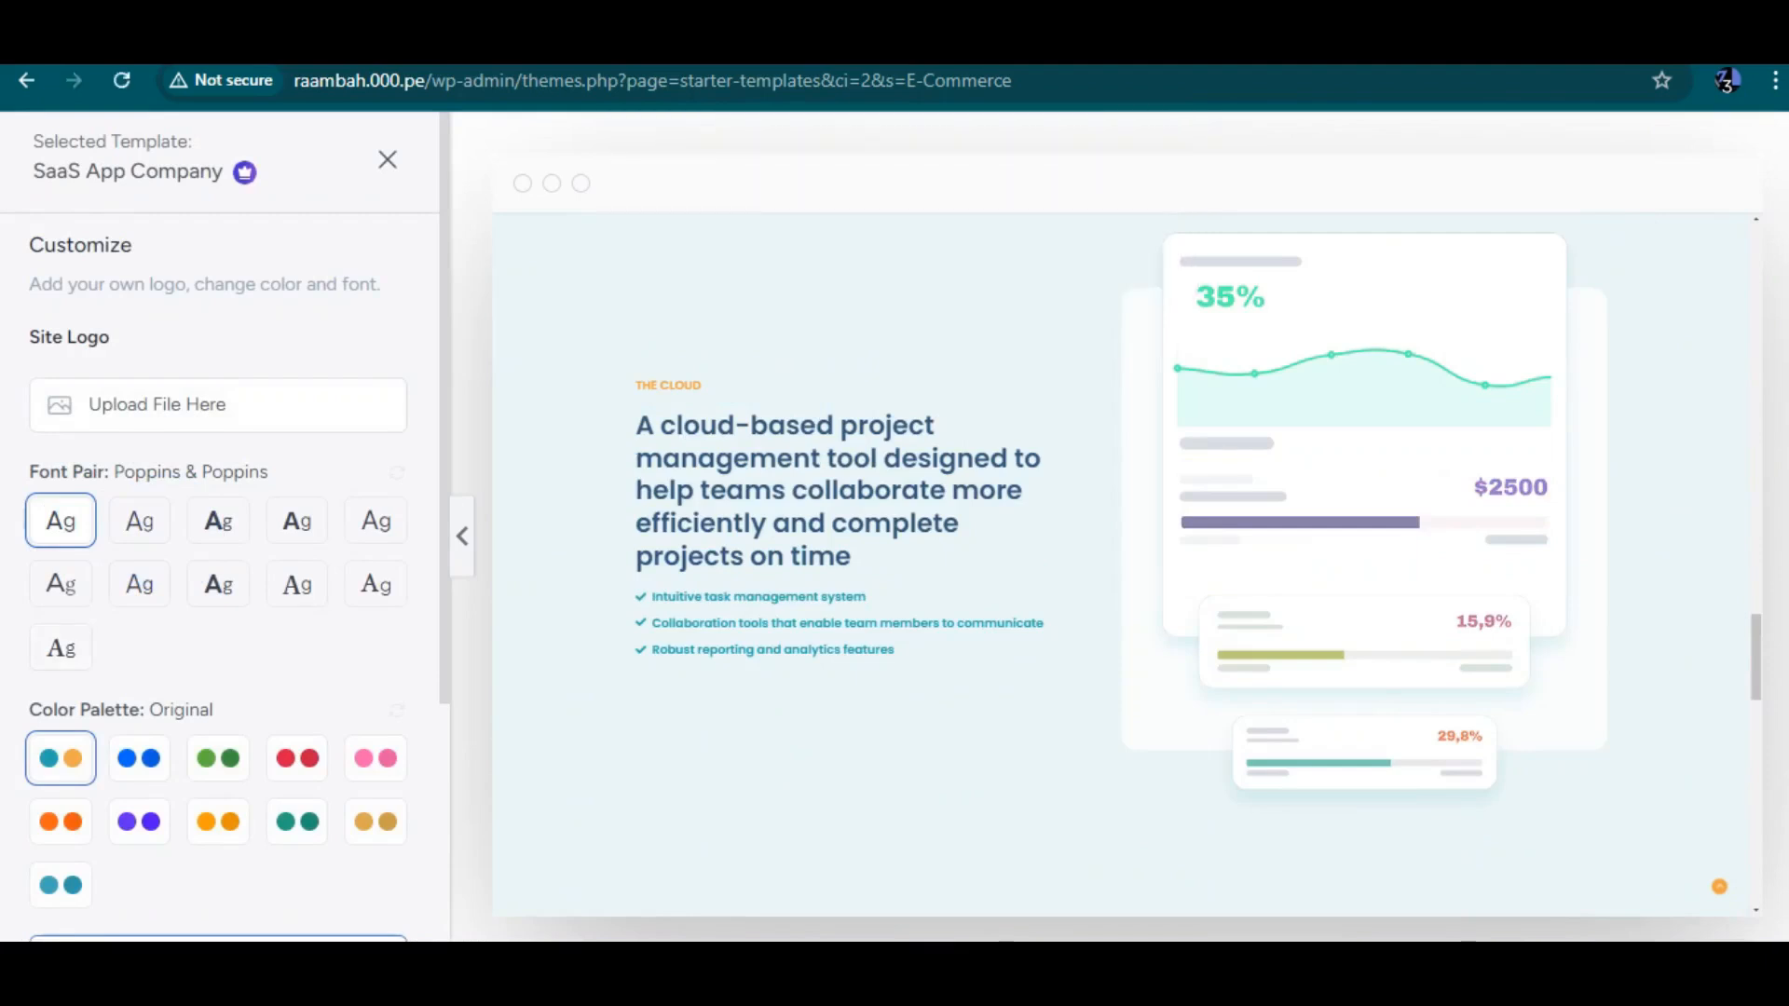
Leave the template preview, reopen Starter Templates from the installed plugins, and choose building with classic templates
scroll(224, 531, left, 5)
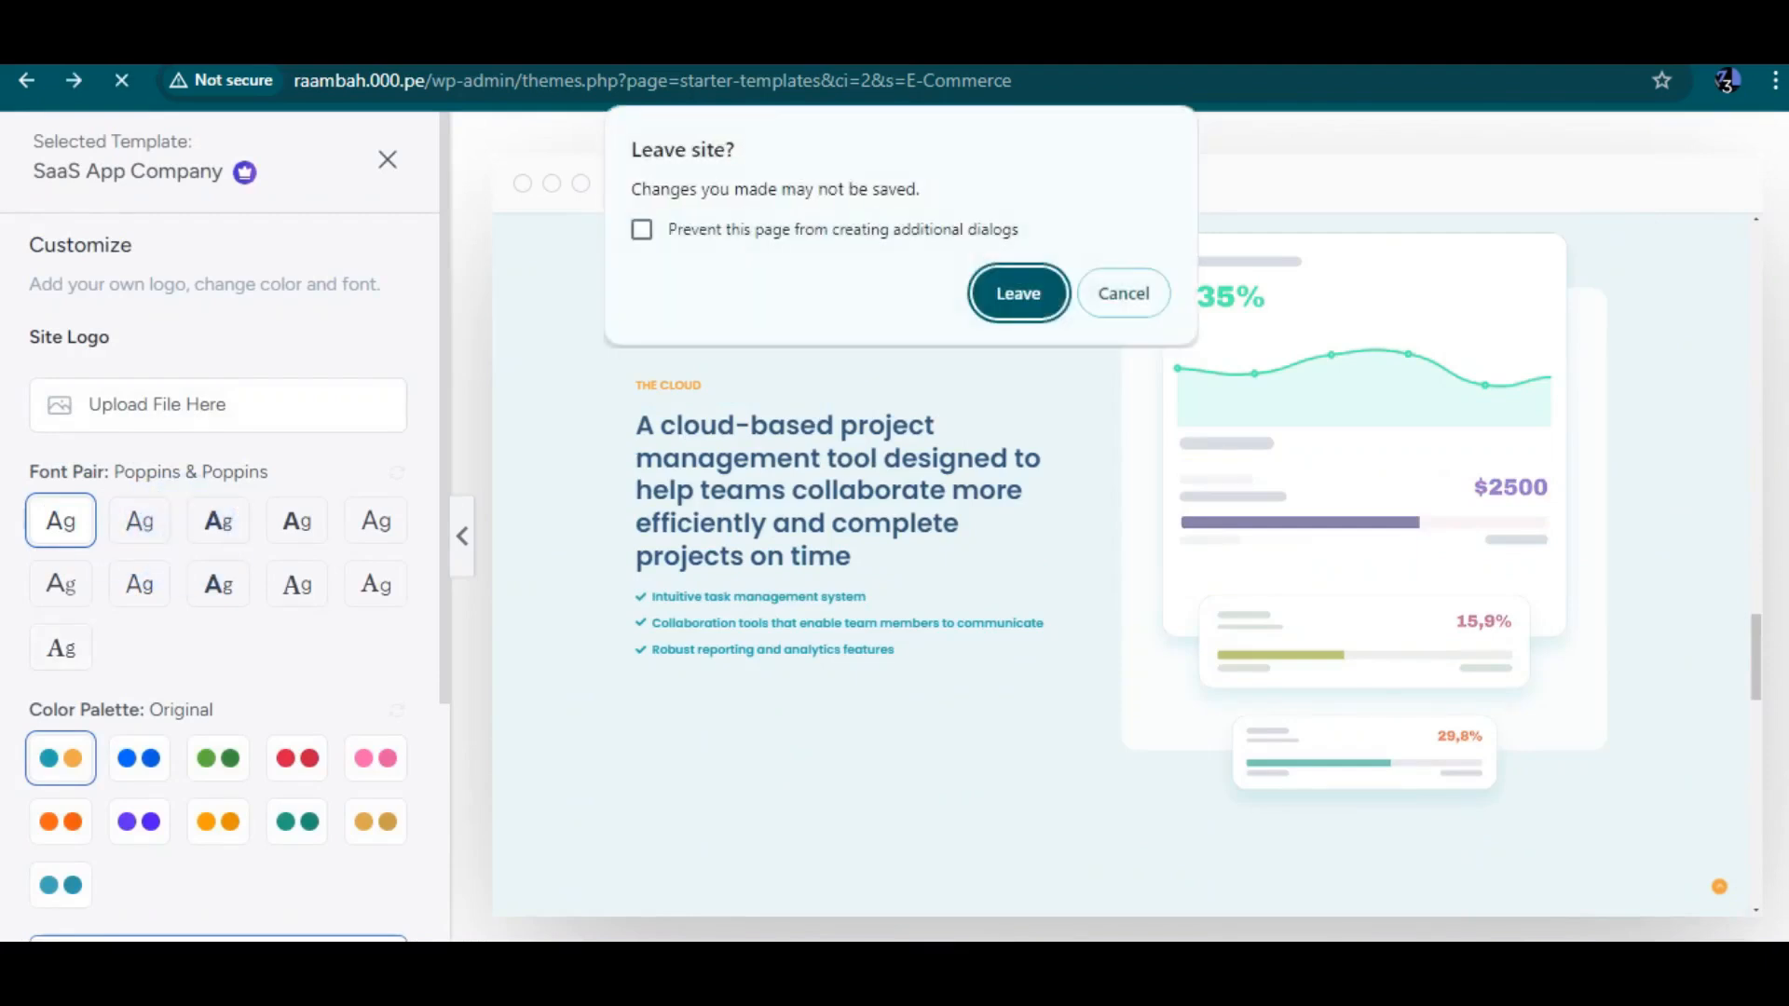
click(1018, 294)
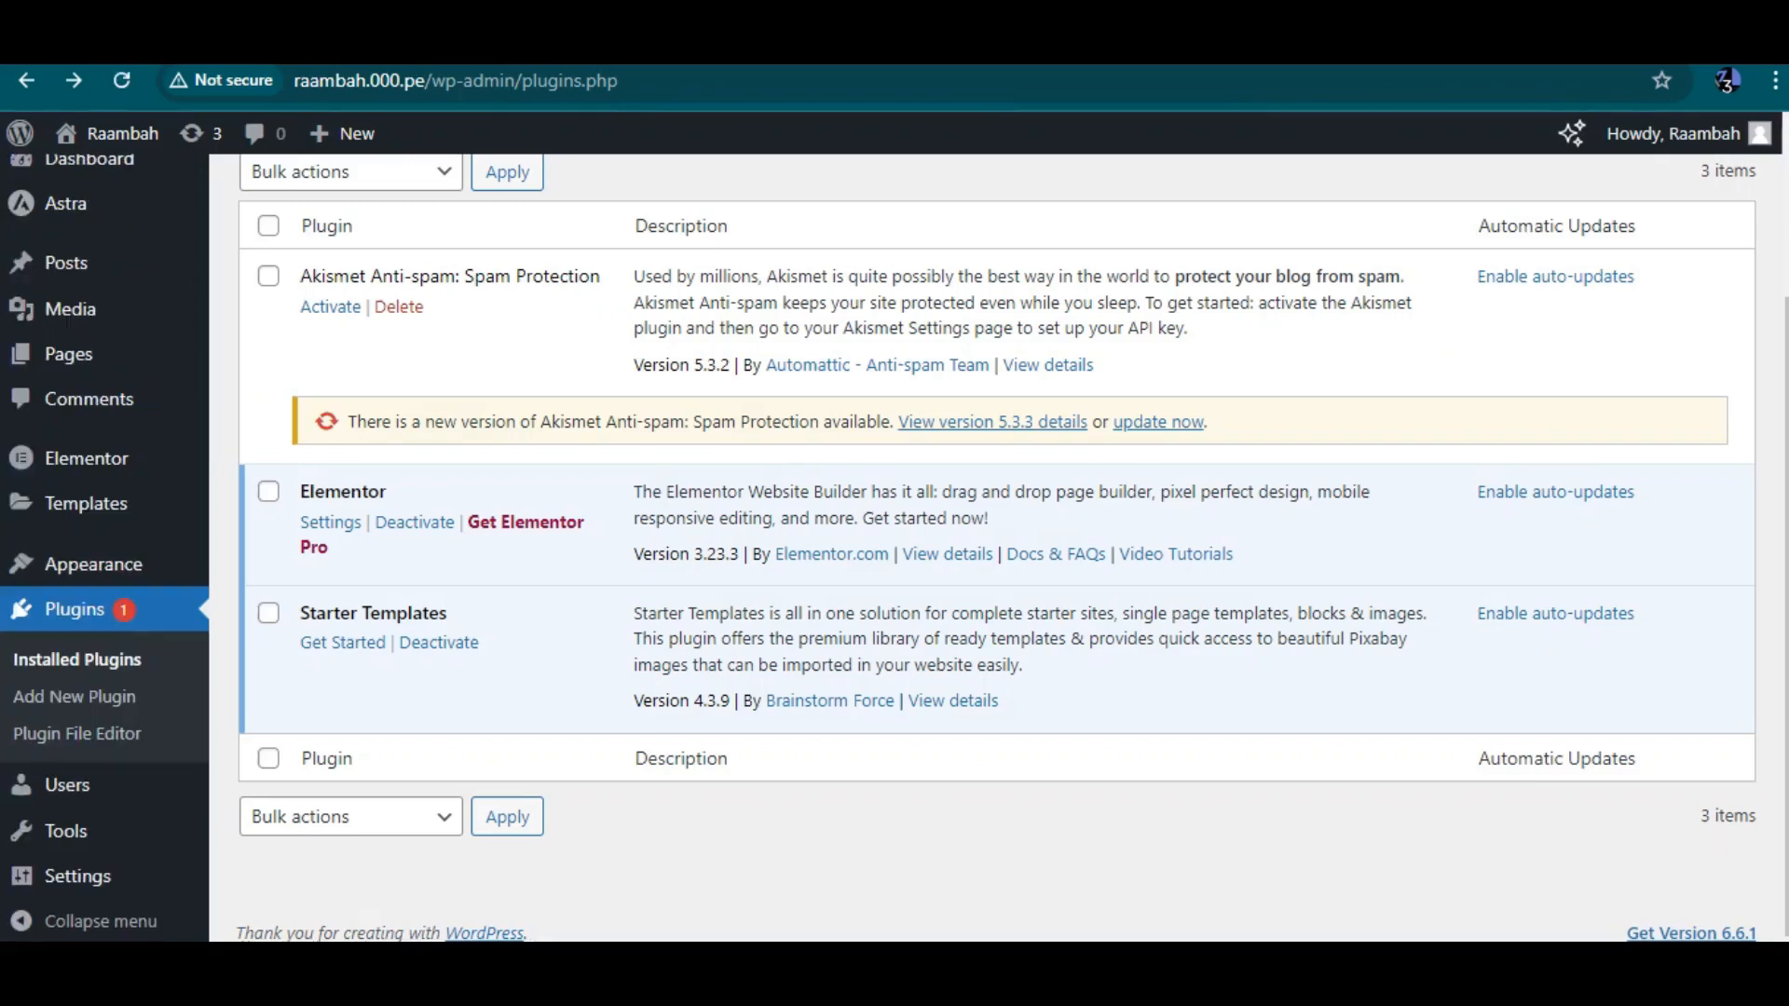
click(342, 643)
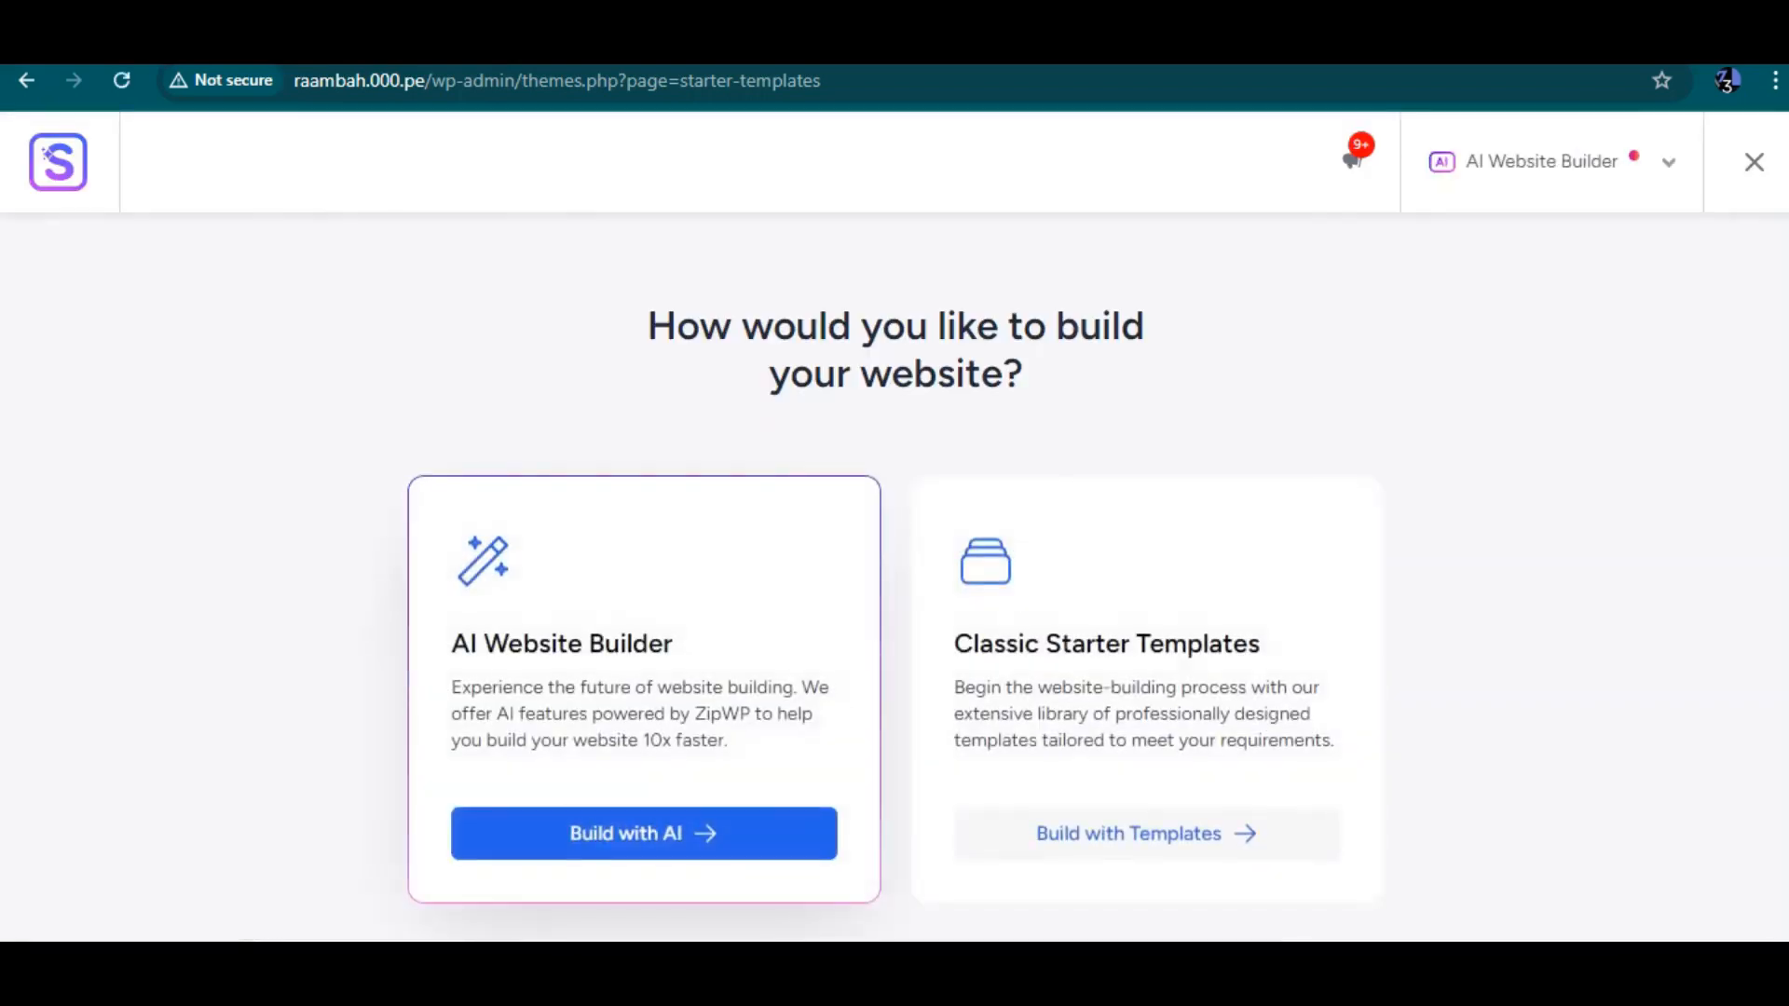
click(1146, 834)
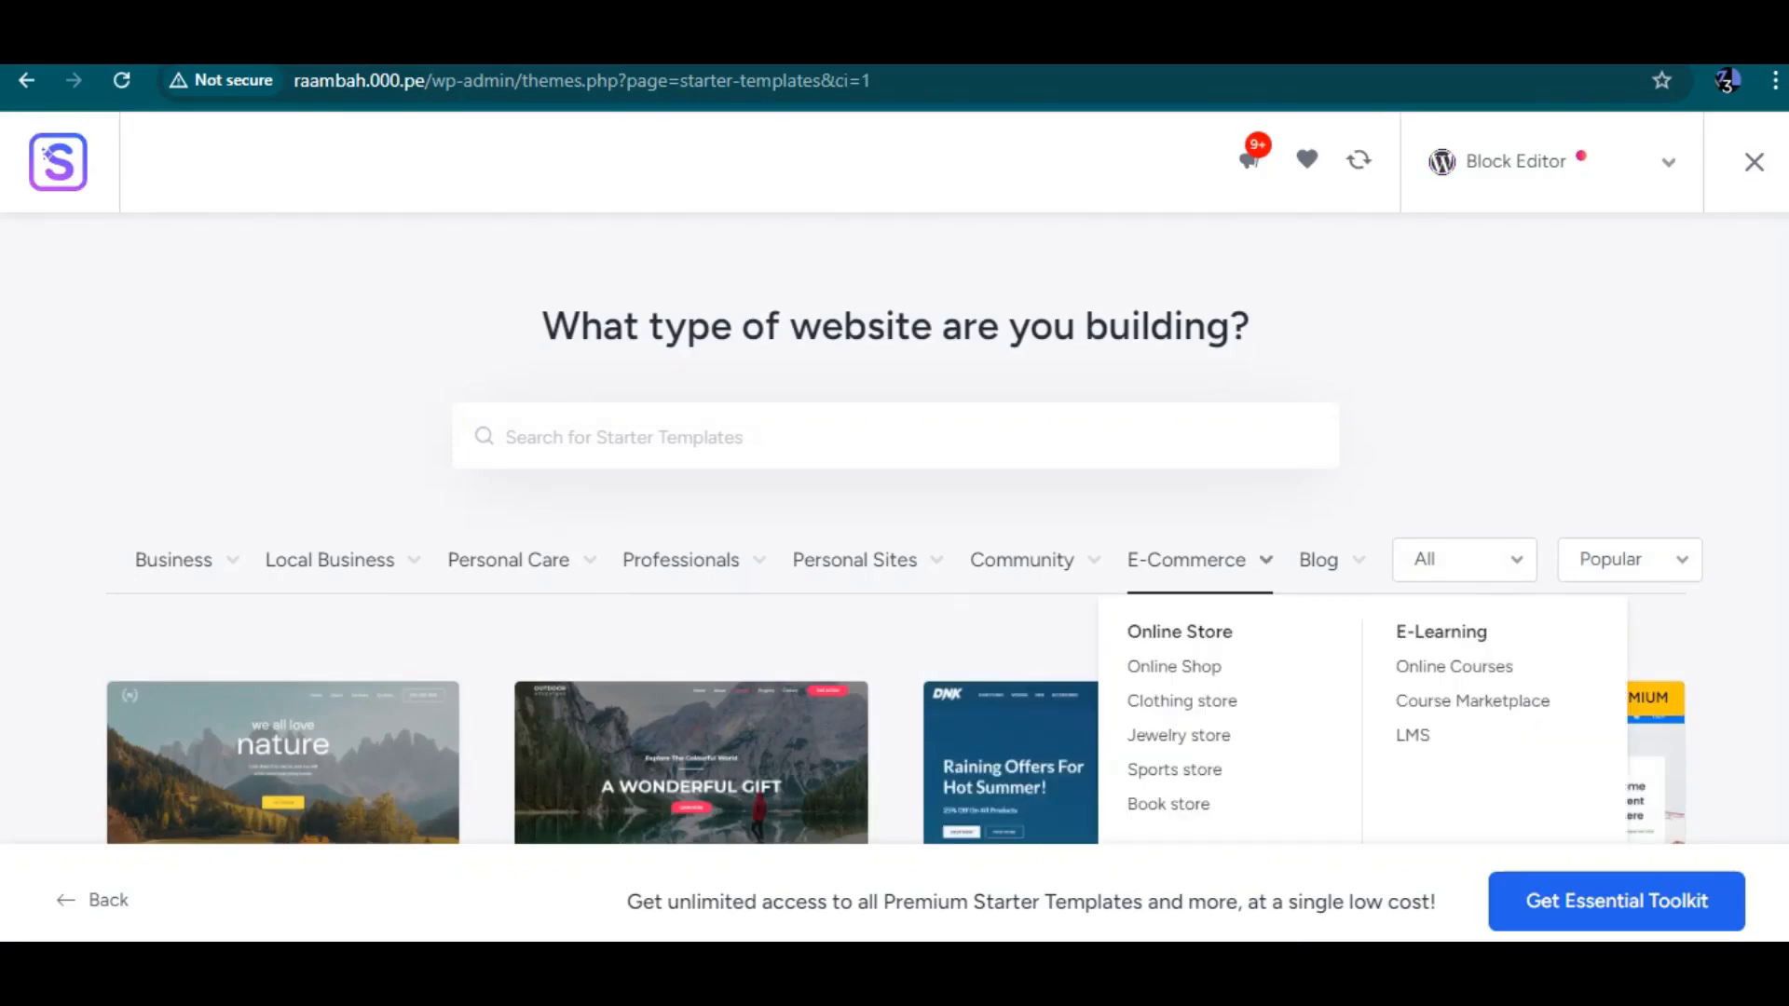
Filter the starter templates by E-Commerce and switch the page builder to Elementor
click(1186, 560)
scroll(1186, 560, down, 5)
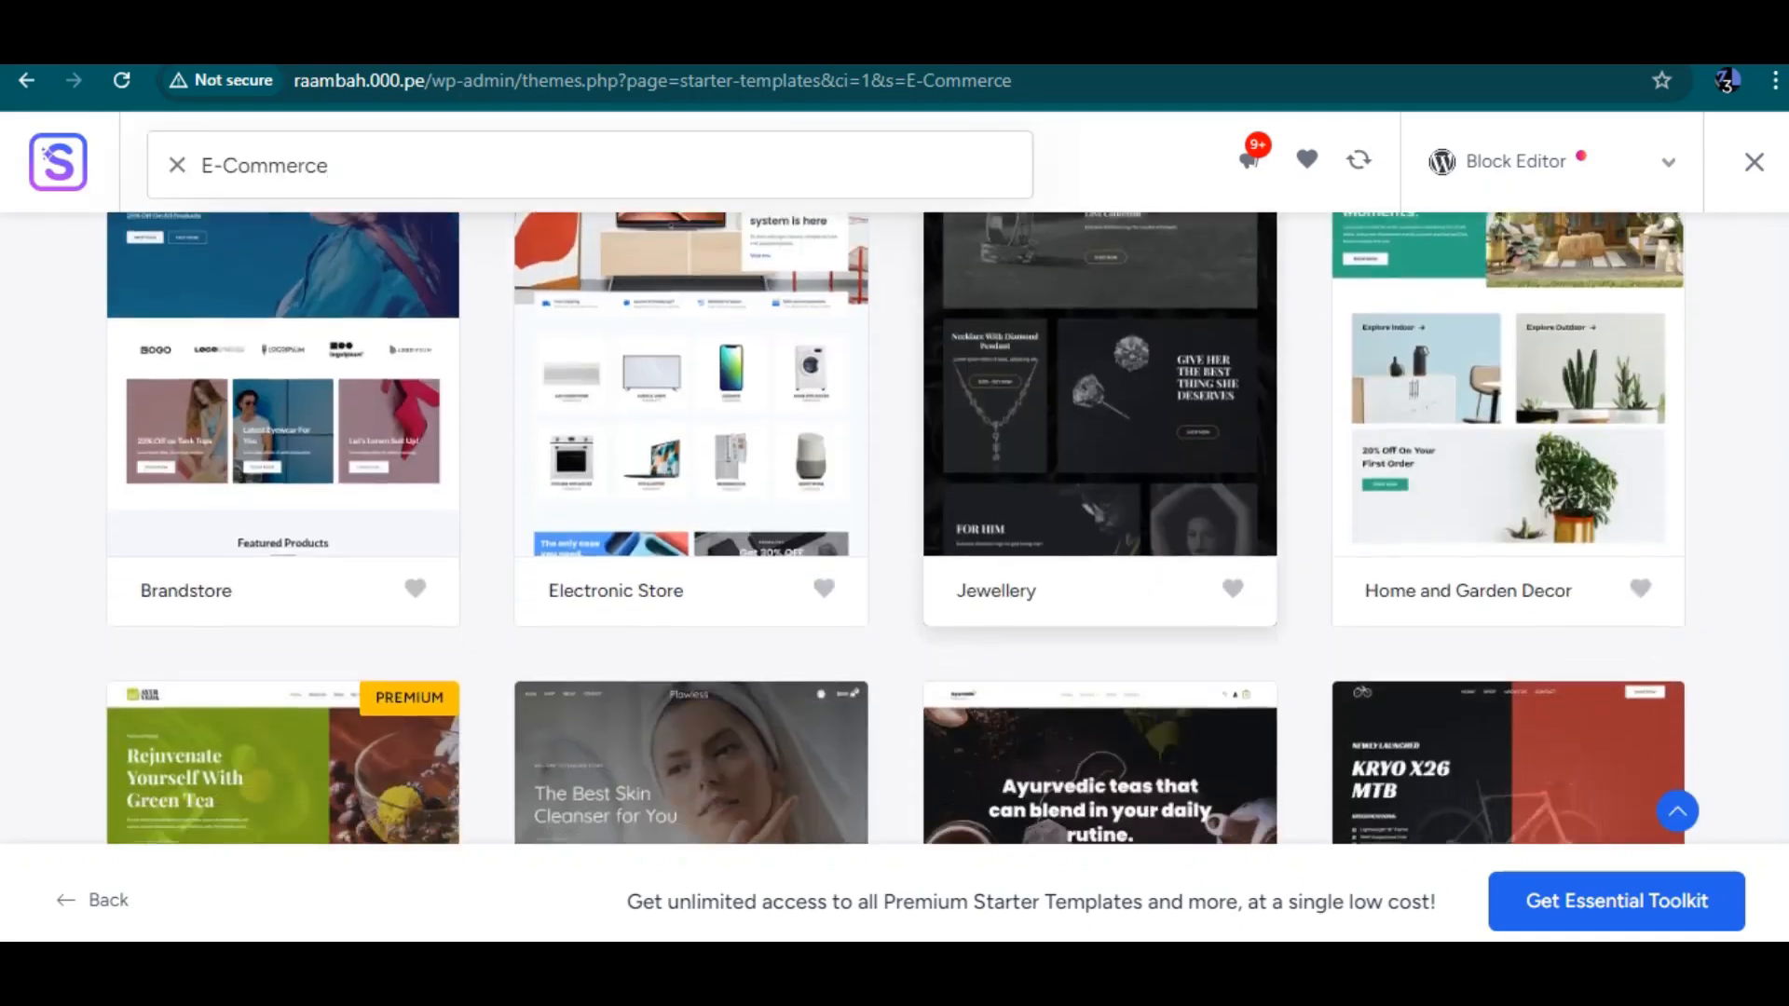
scroll(1186, 561, down, 2)
click(1553, 162)
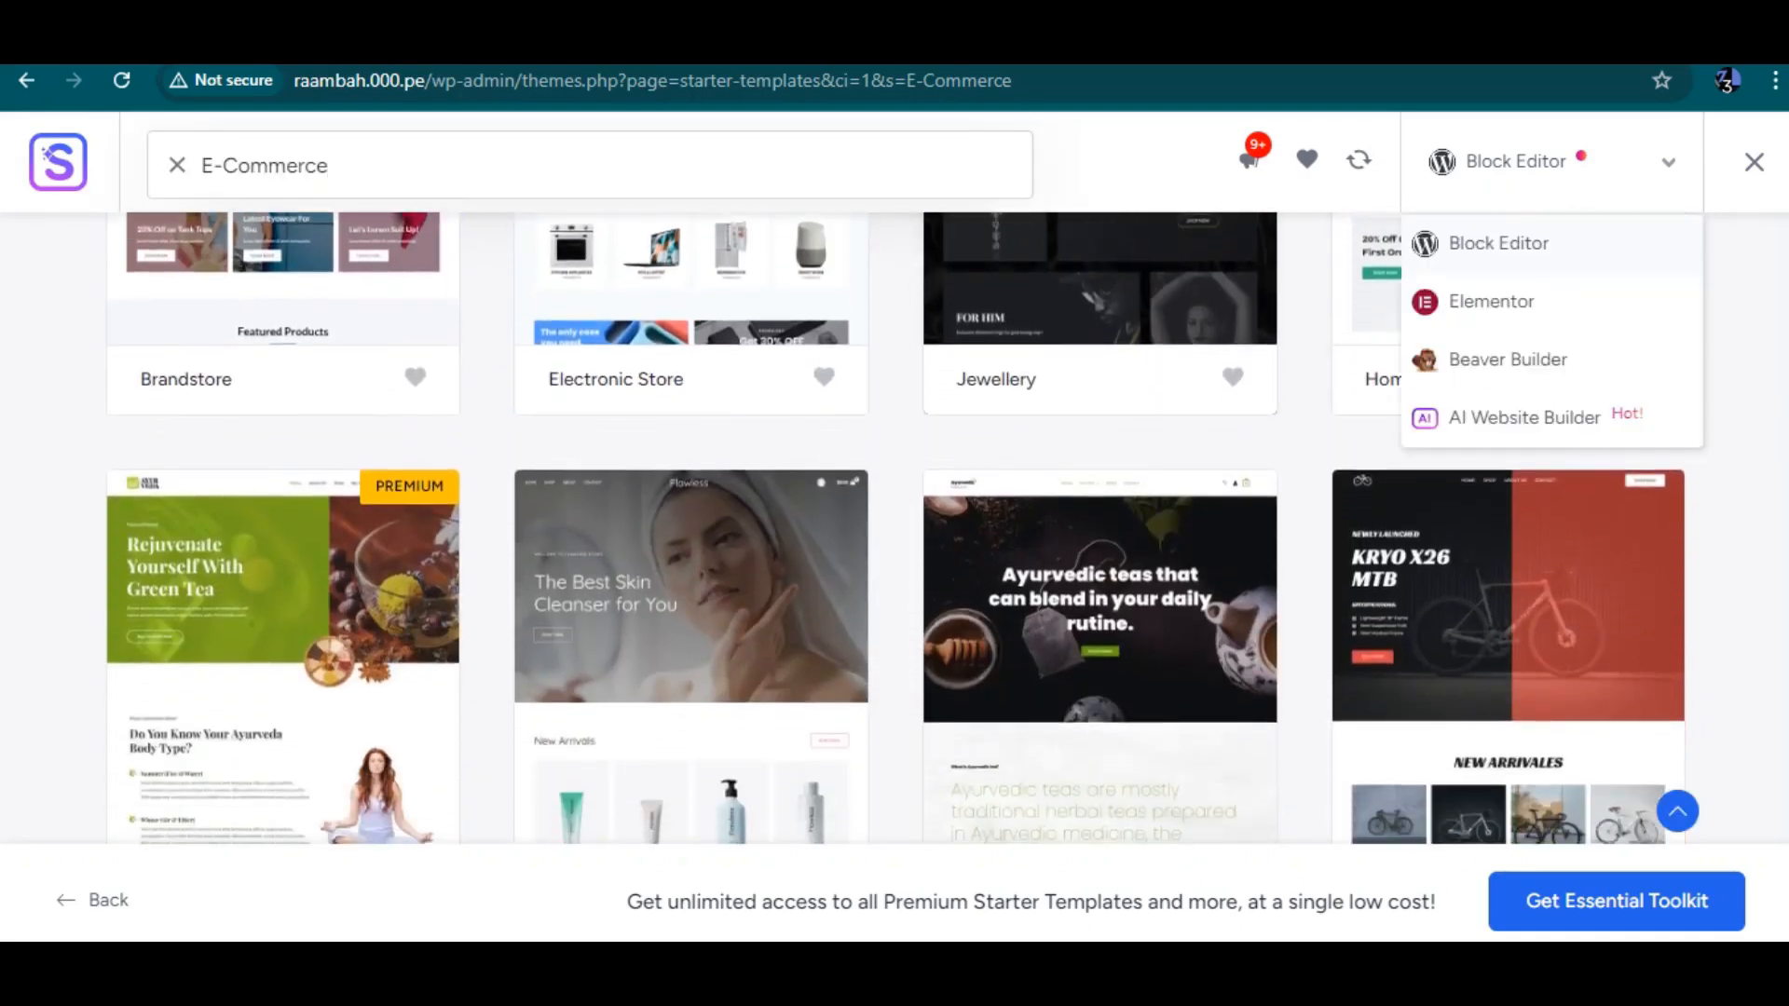
click(1491, 301)
Reapply the E-Commerce filter to the Elementor templates and open the Organic Store template
scroll(900, 528, down, 7)
scroll(1508, 522, up, 8)
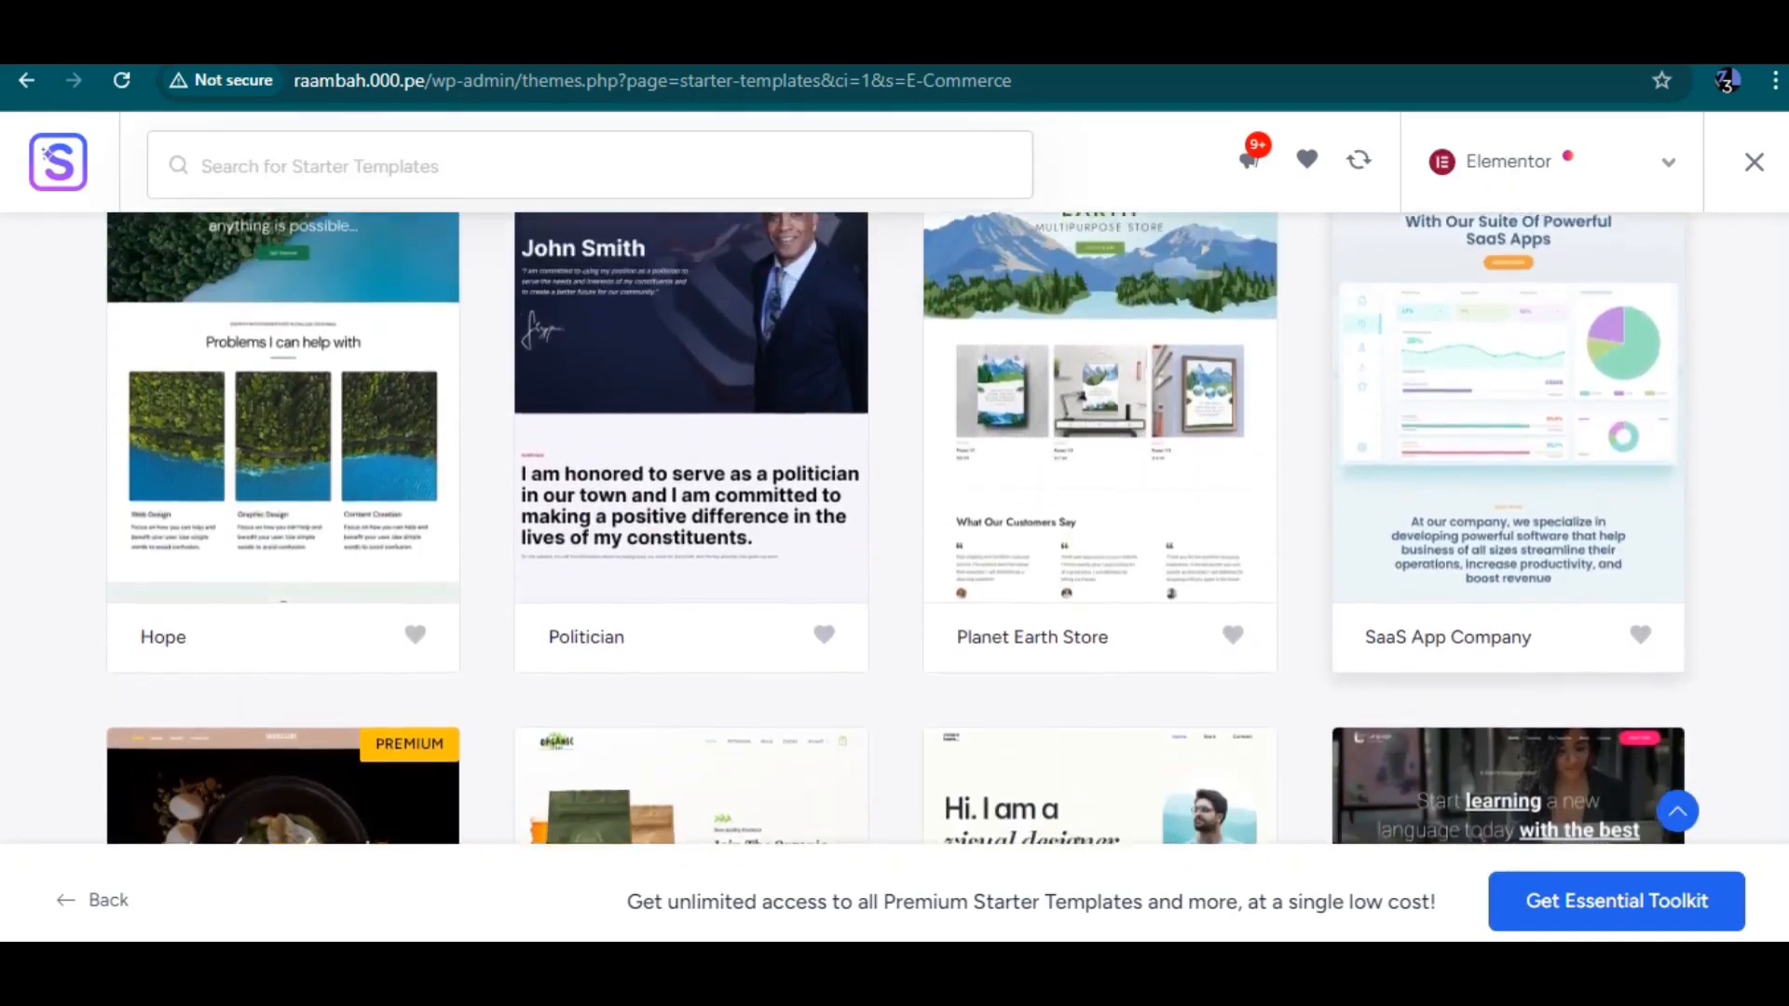
scroll(1508, 522, up, 5)
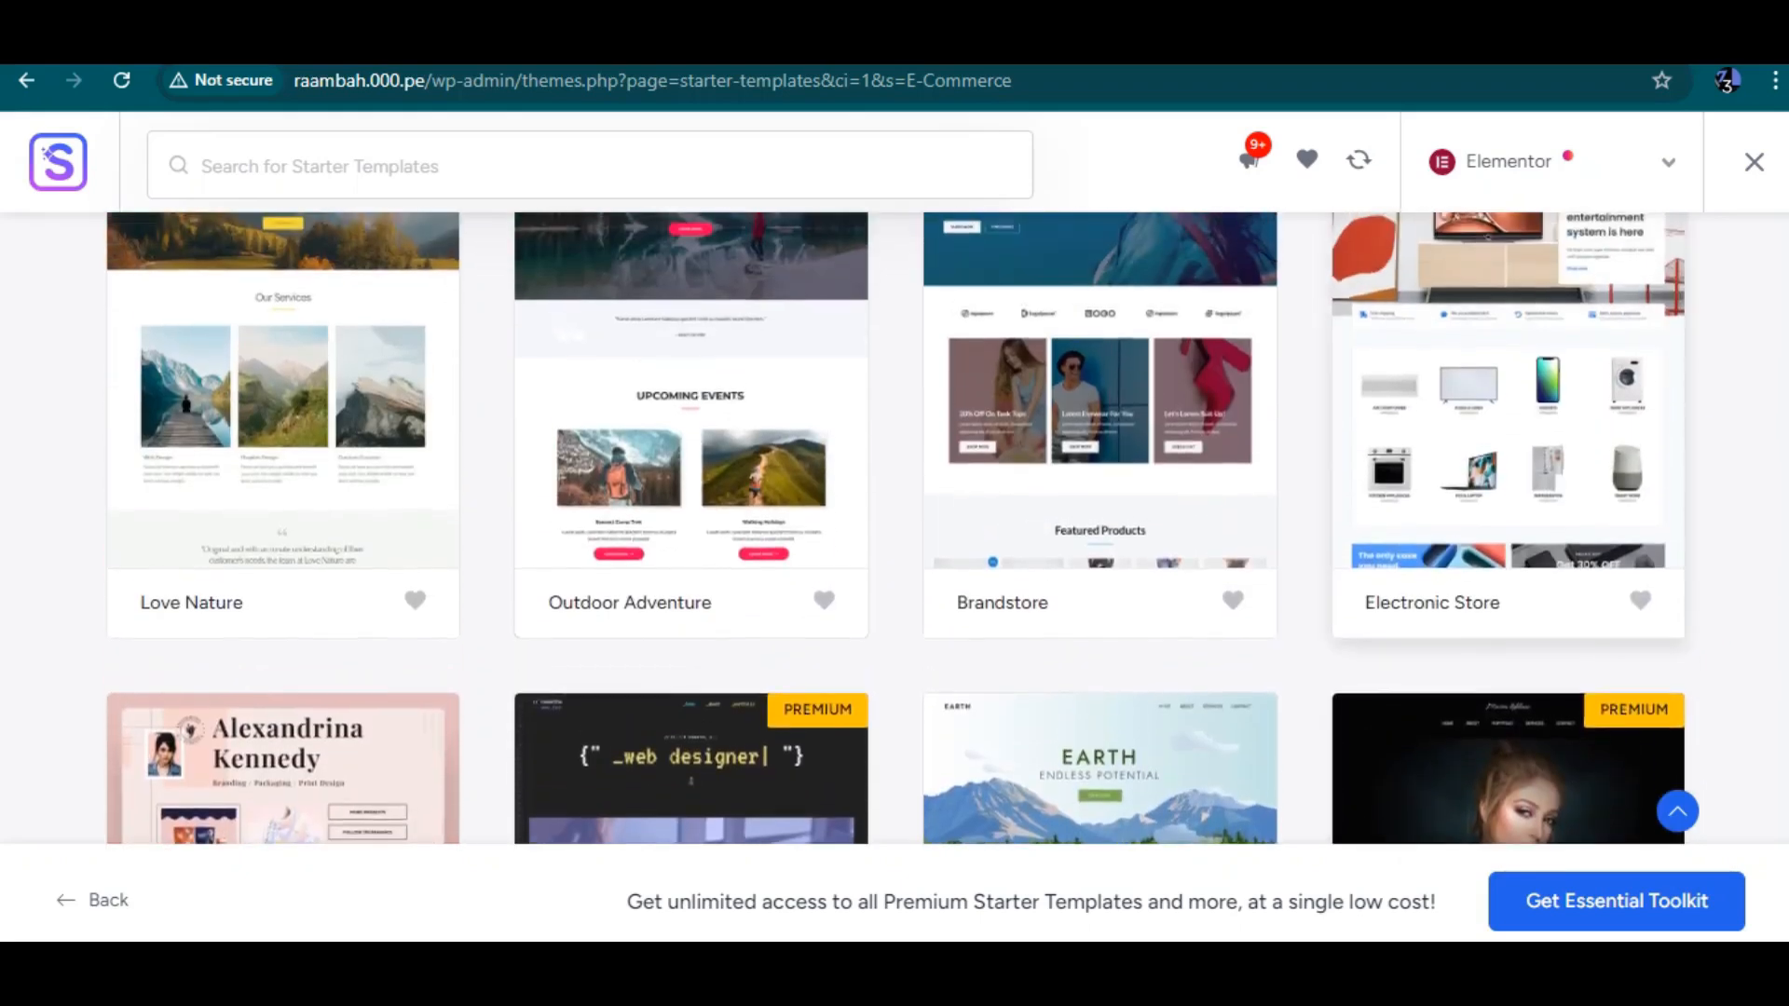
scroll(900, 529, up, 4)
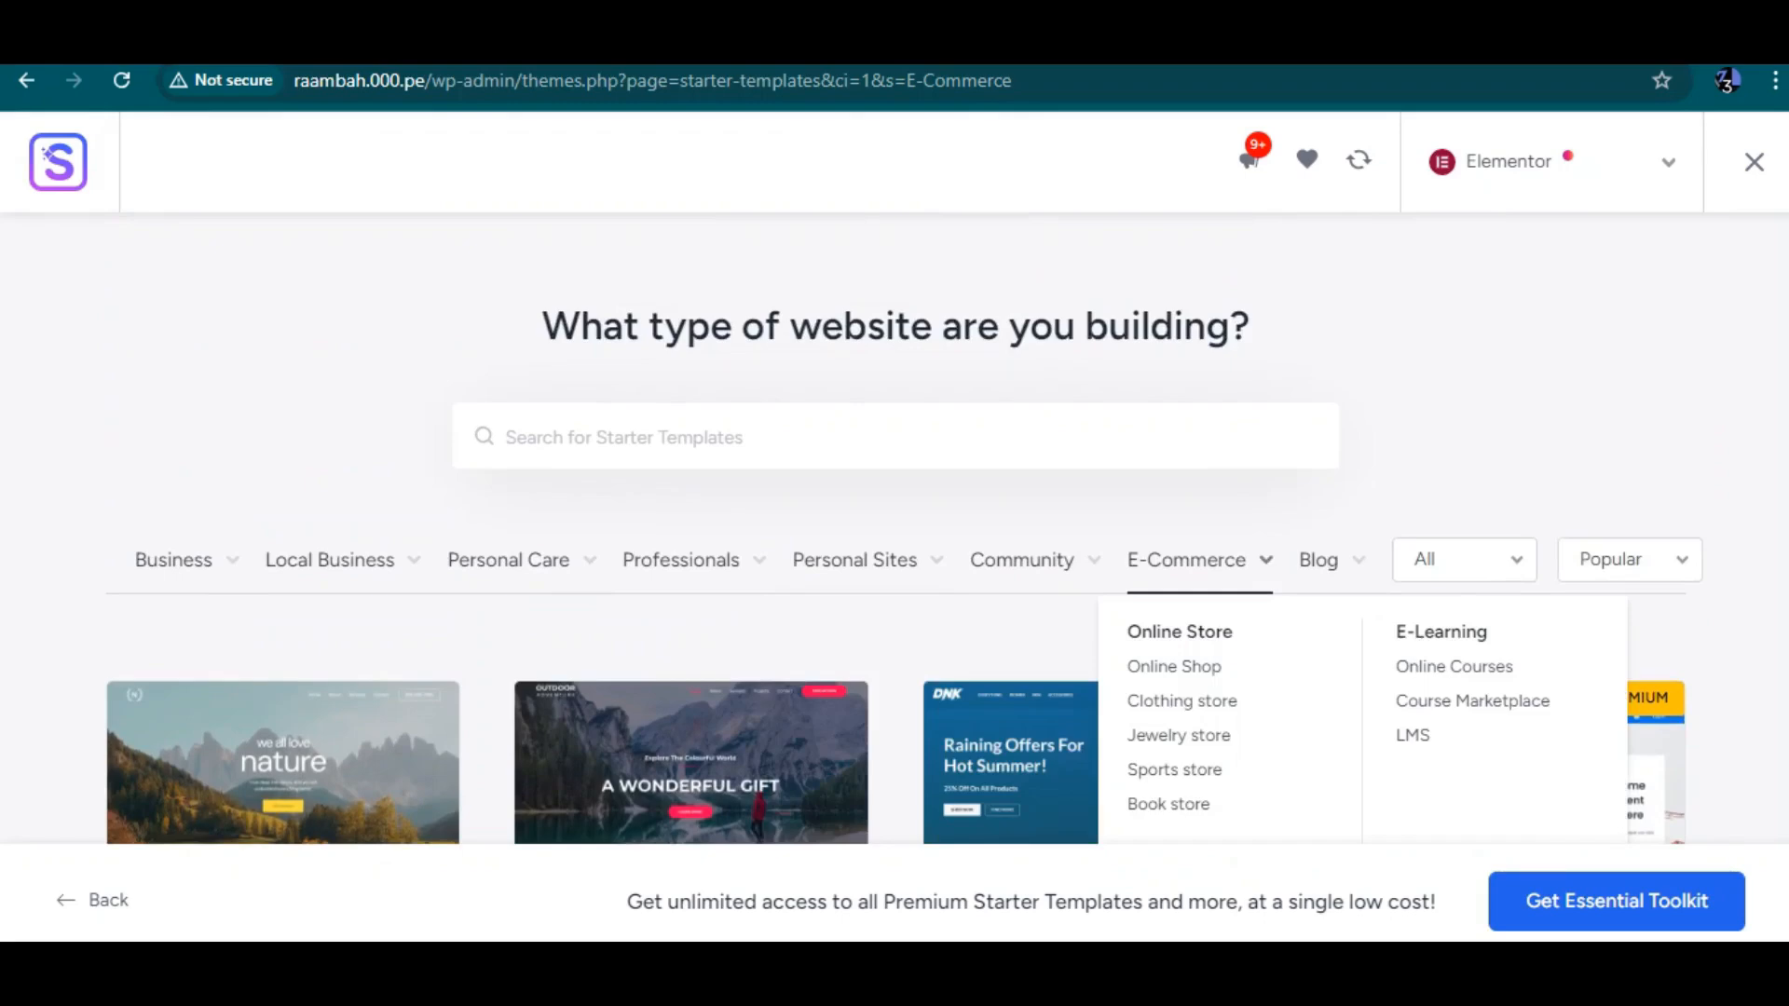
click(1187, 560)
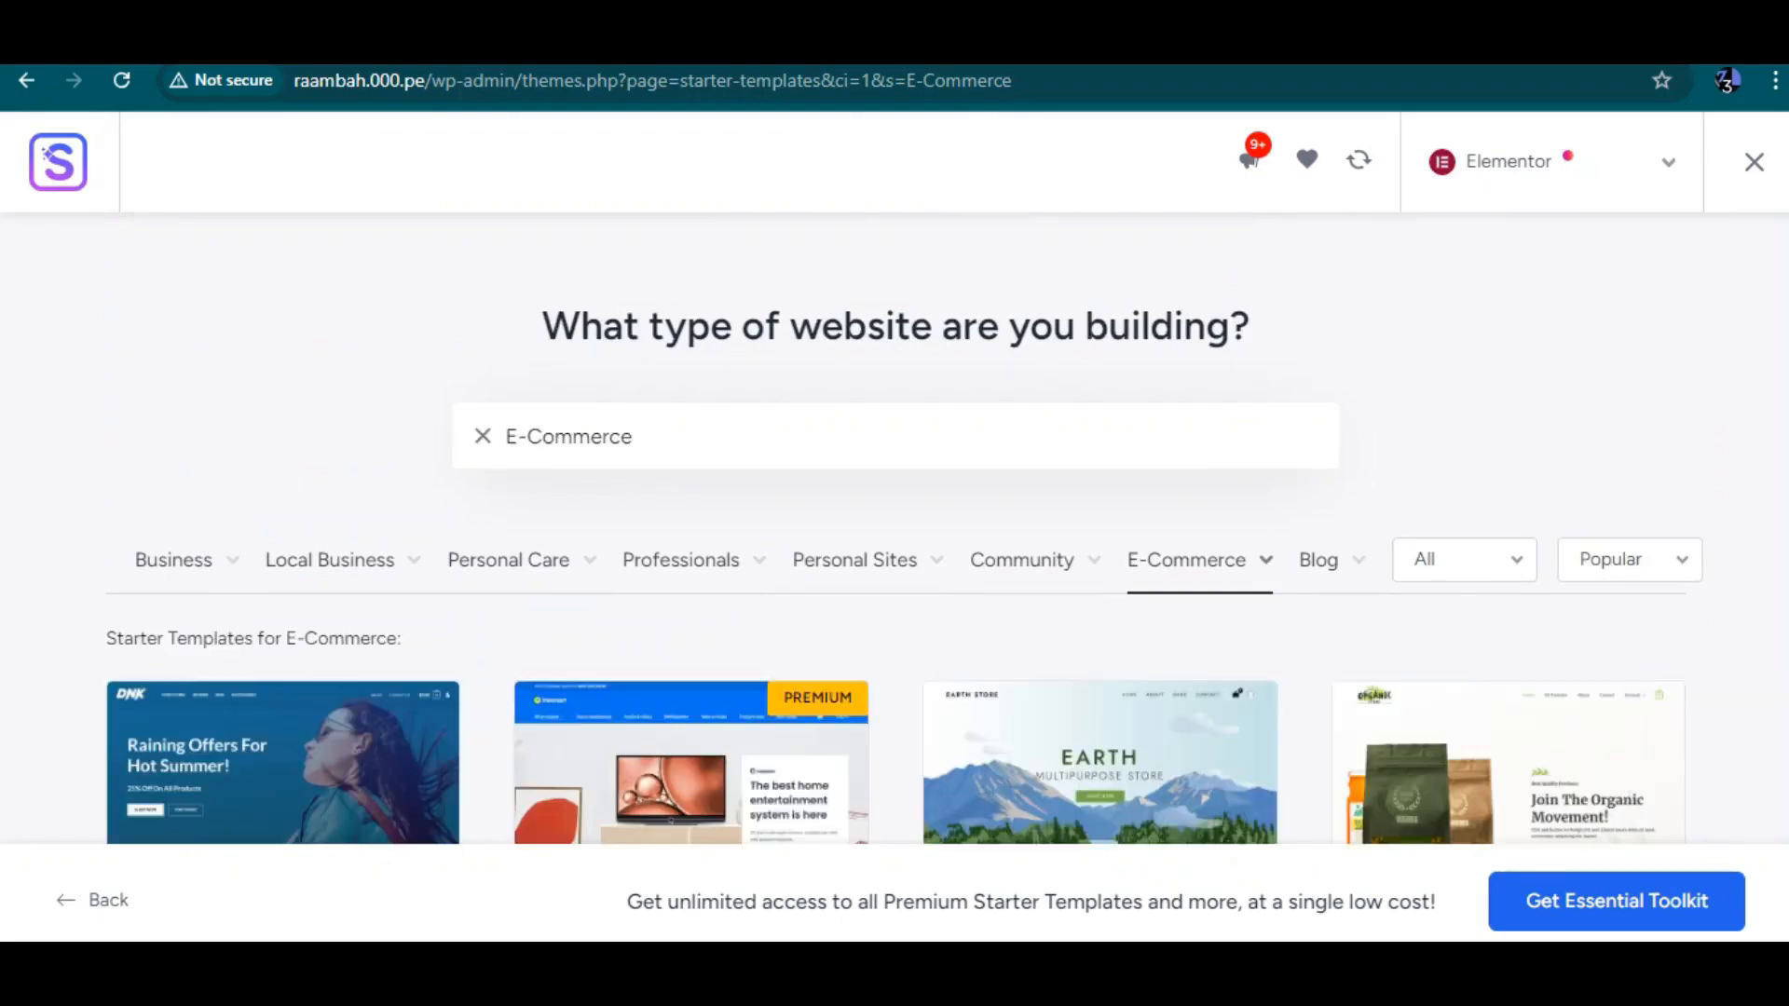
scroll(1100, 428, down, 5)
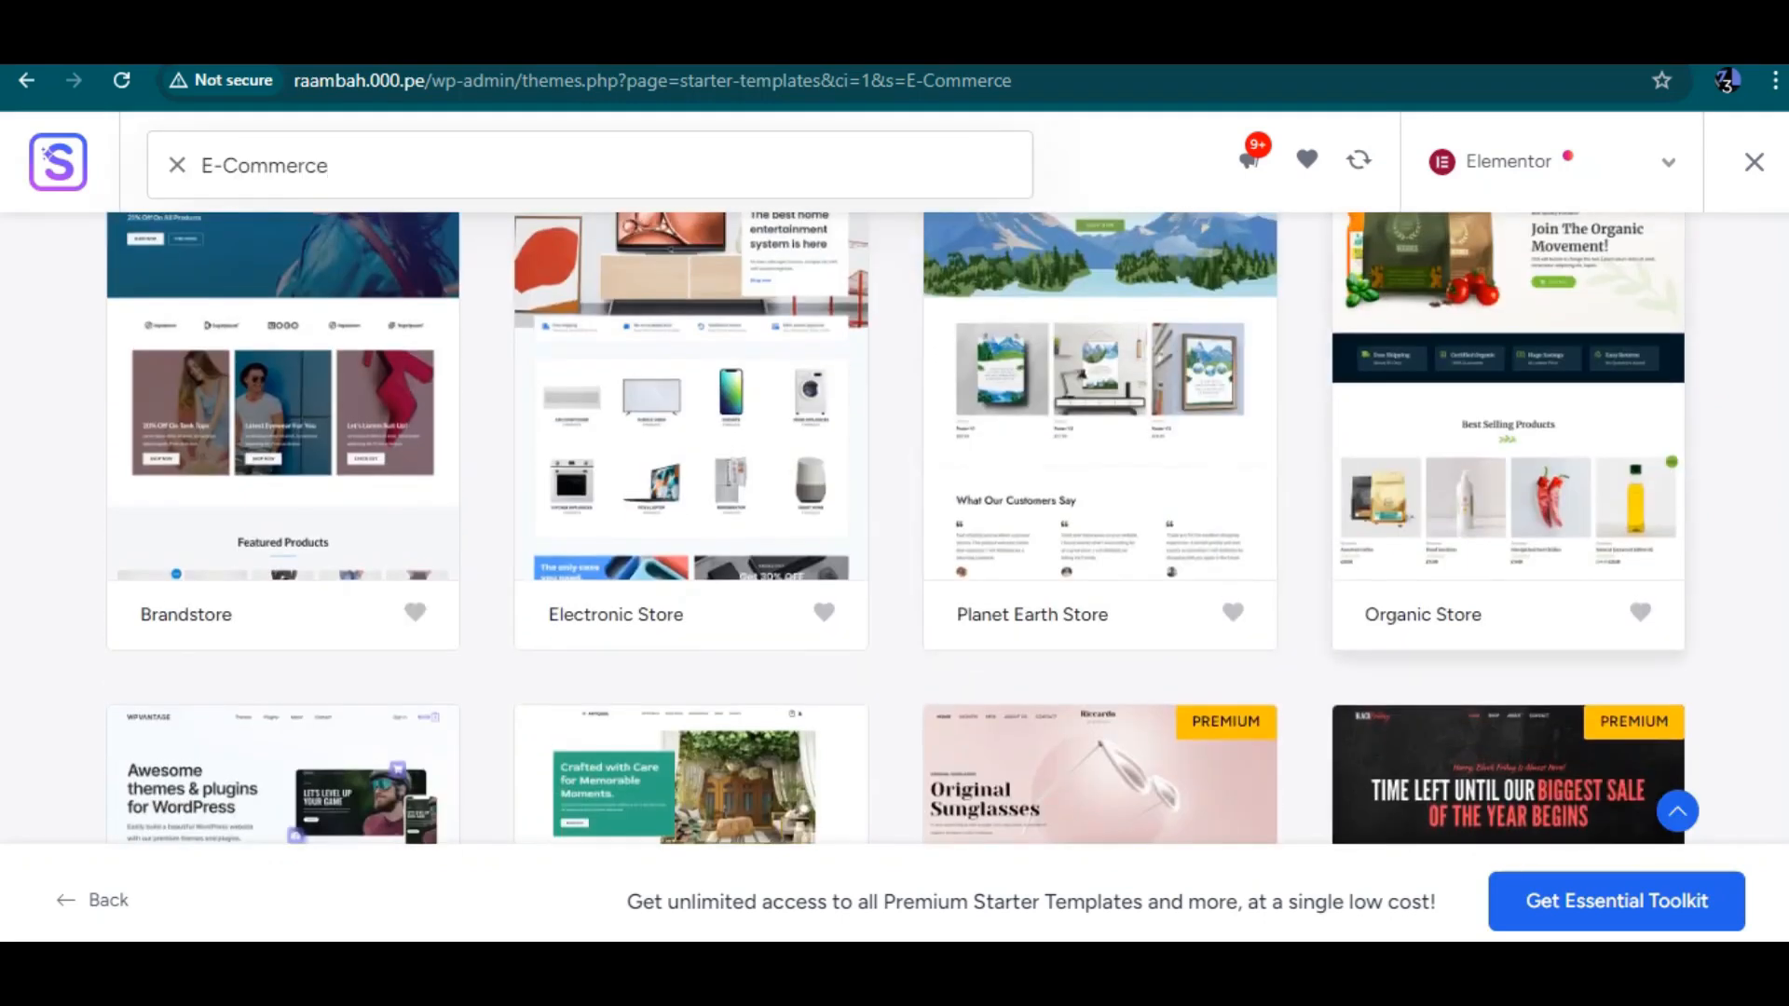
scroll(1508, 466, up, 1)
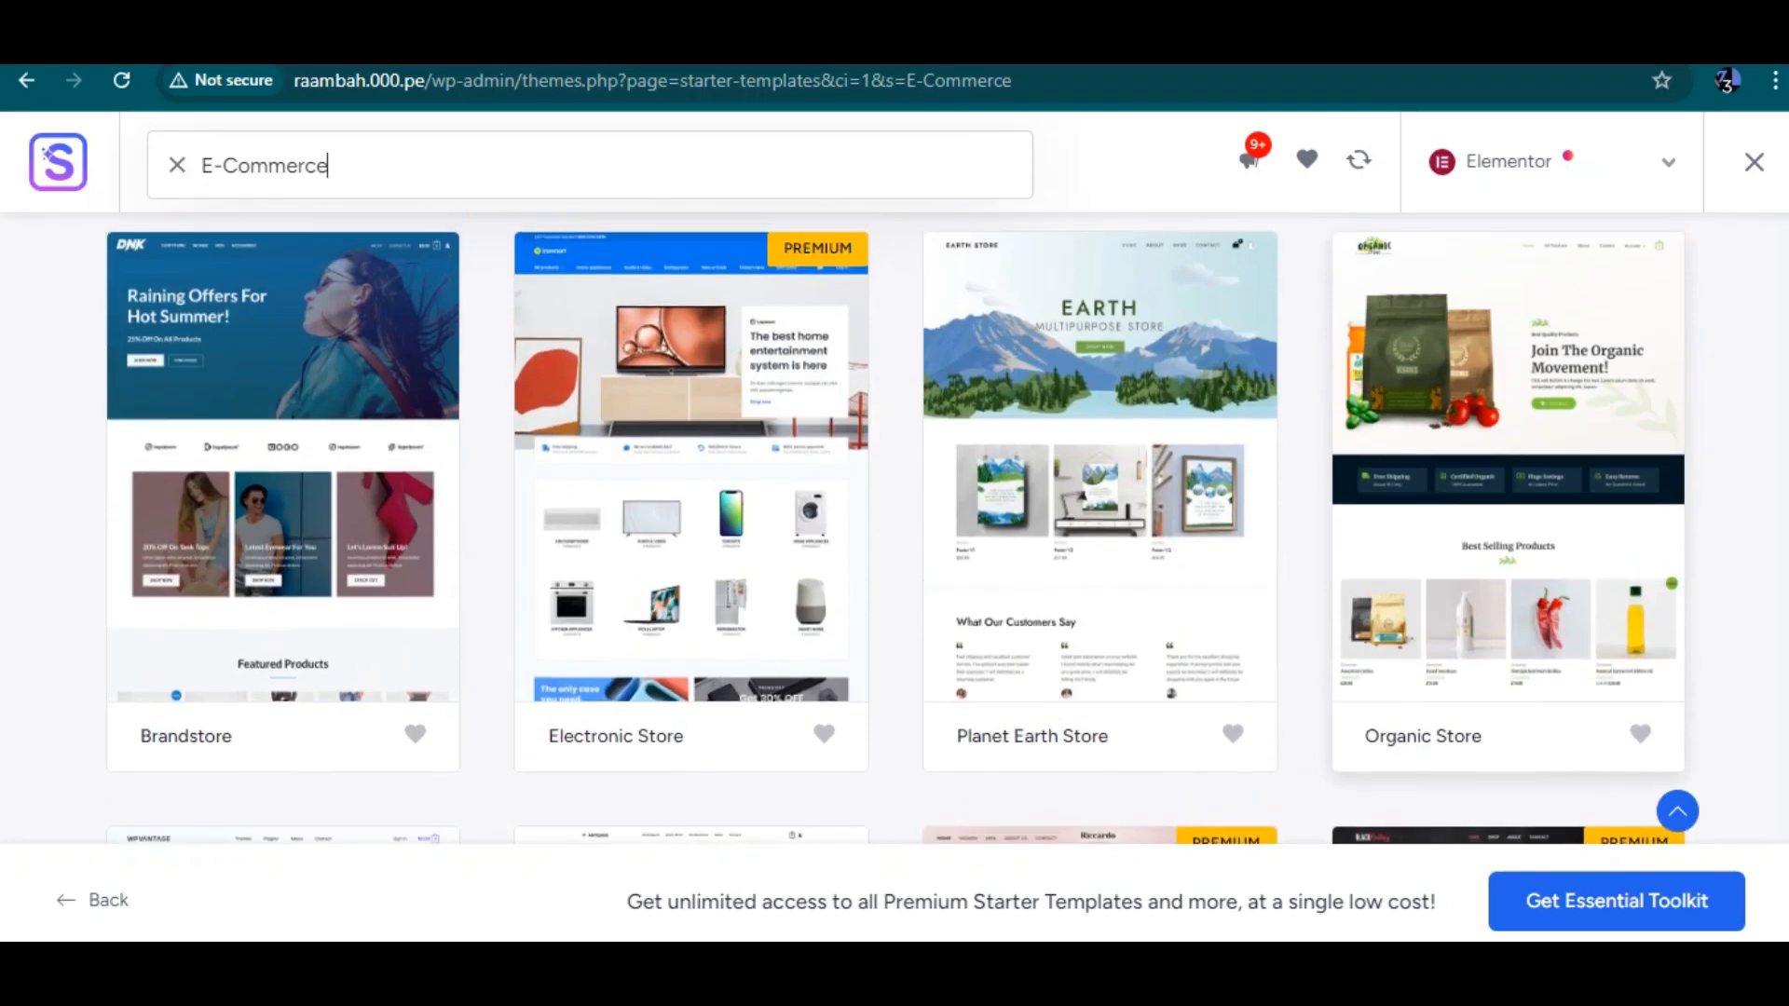
click(1507, 466)
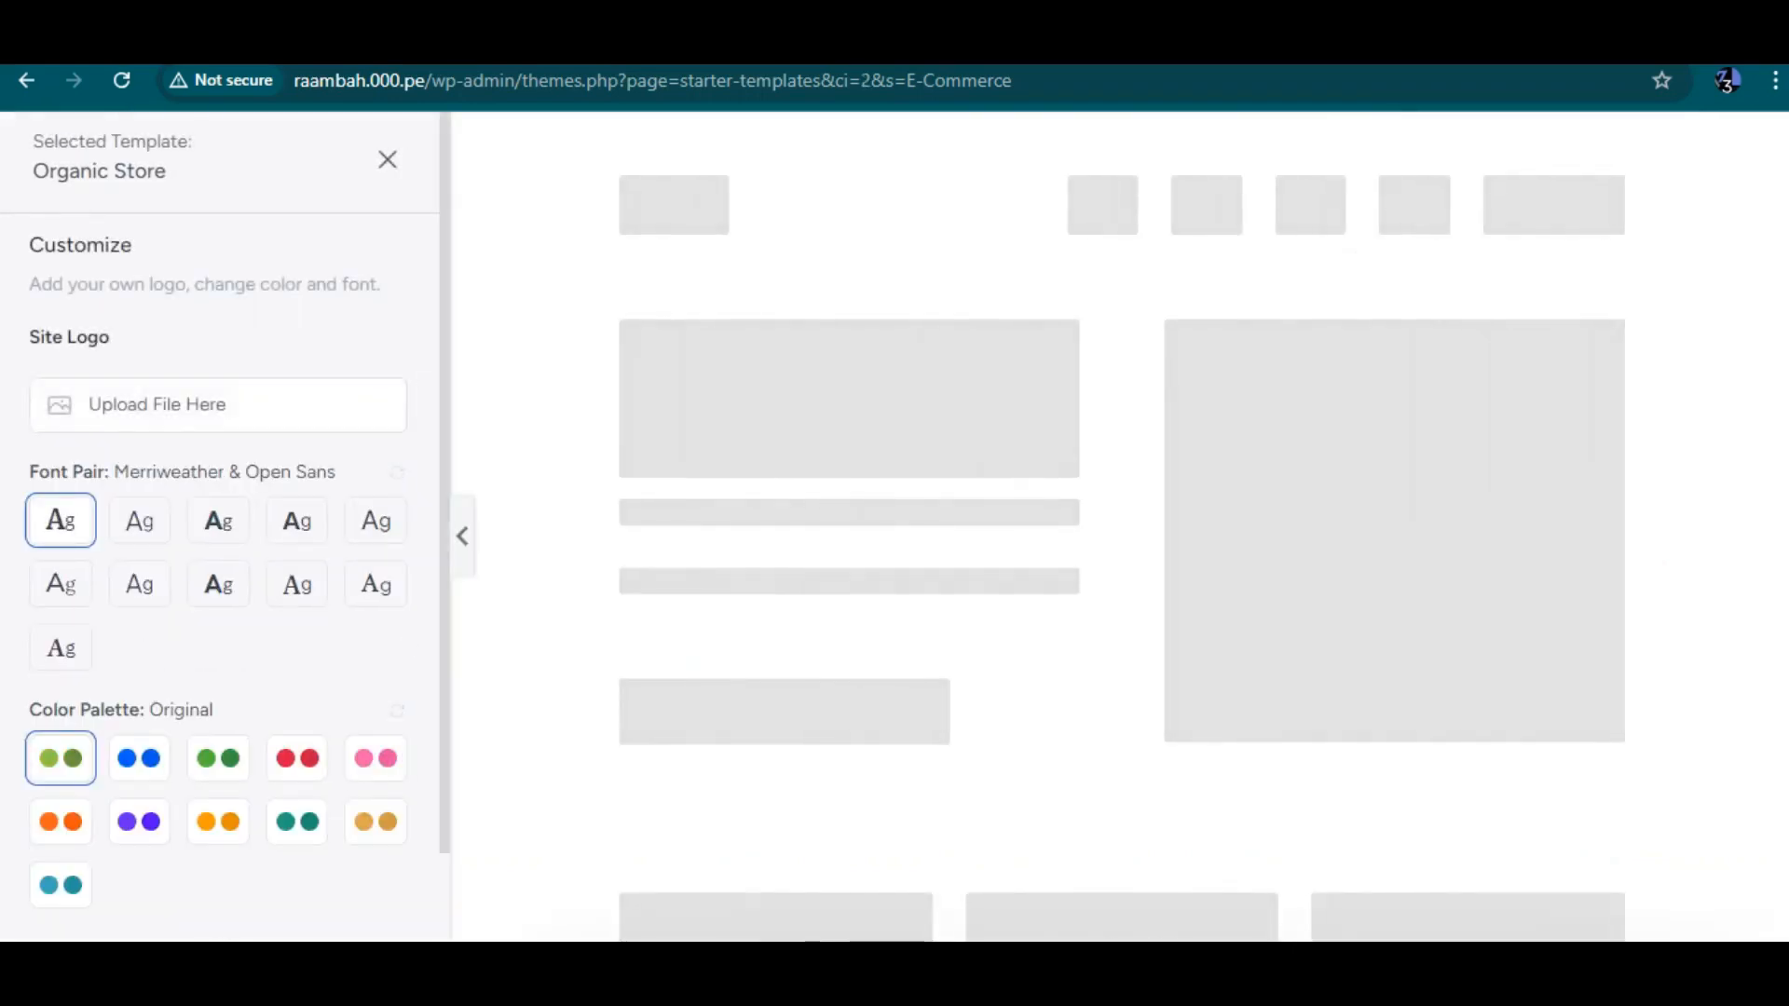
Preview the Organic Store template and continue with its original font pair and colour palette
scroll(219, 522, down, 1)
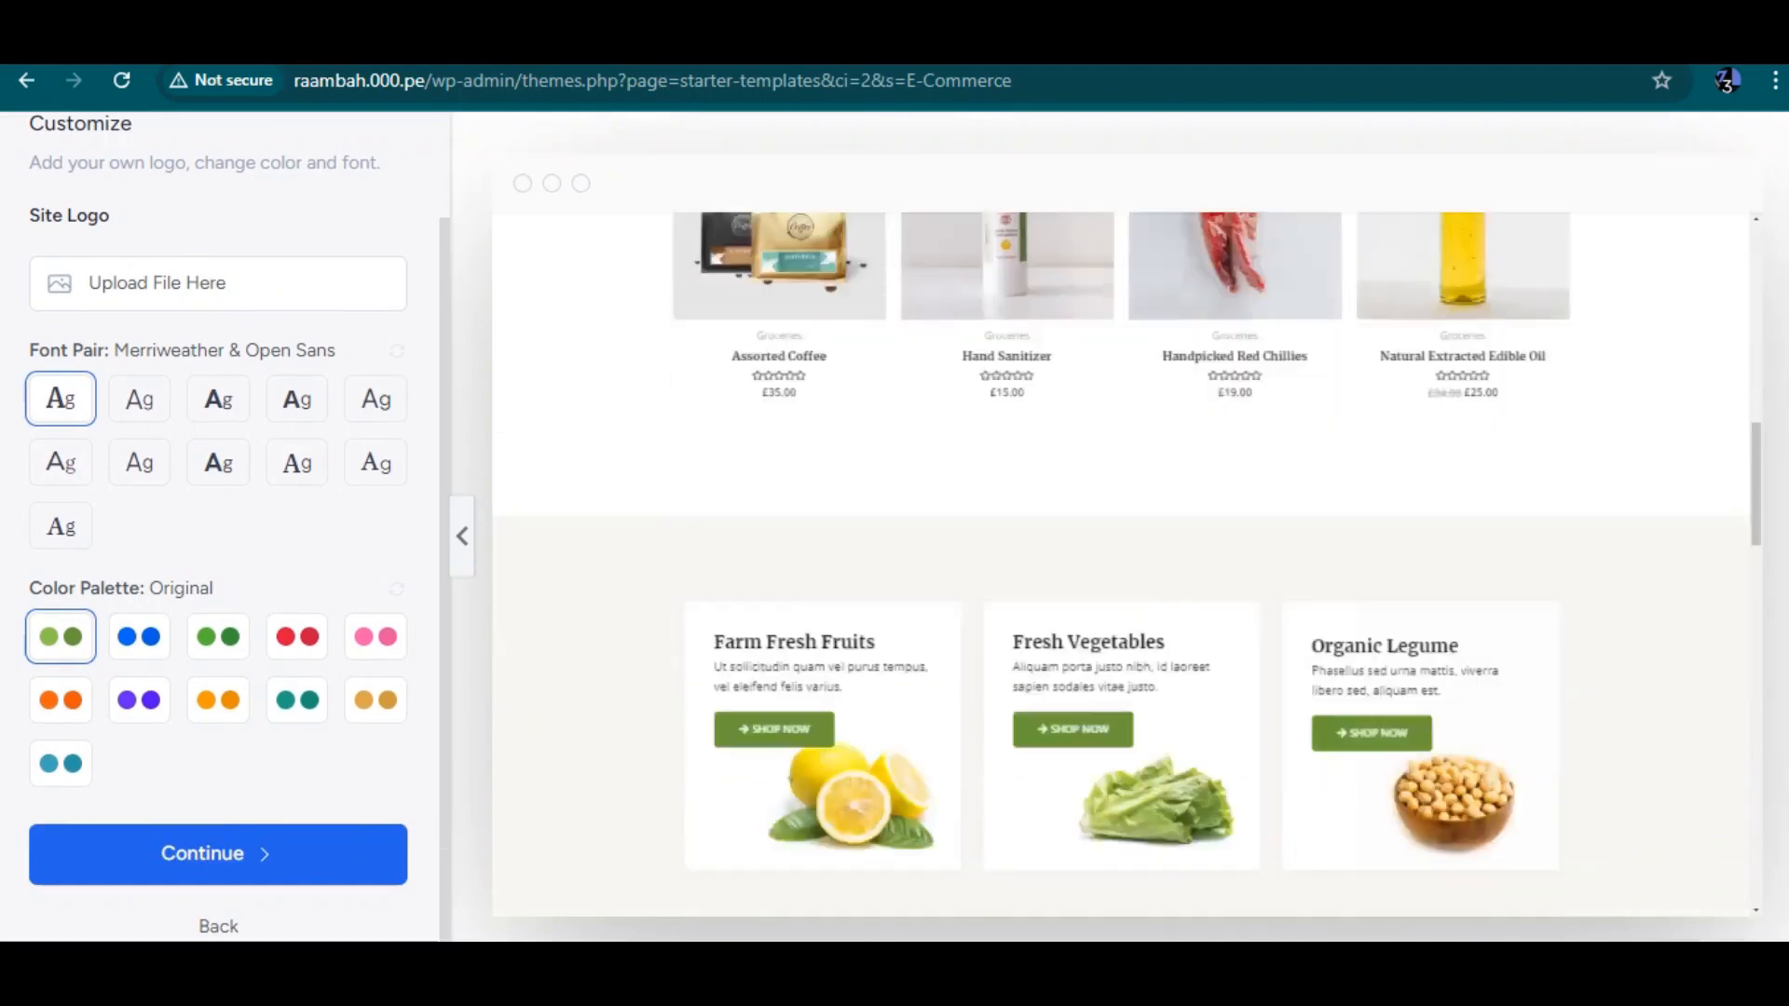
scroll(1120, 565, down, 5)
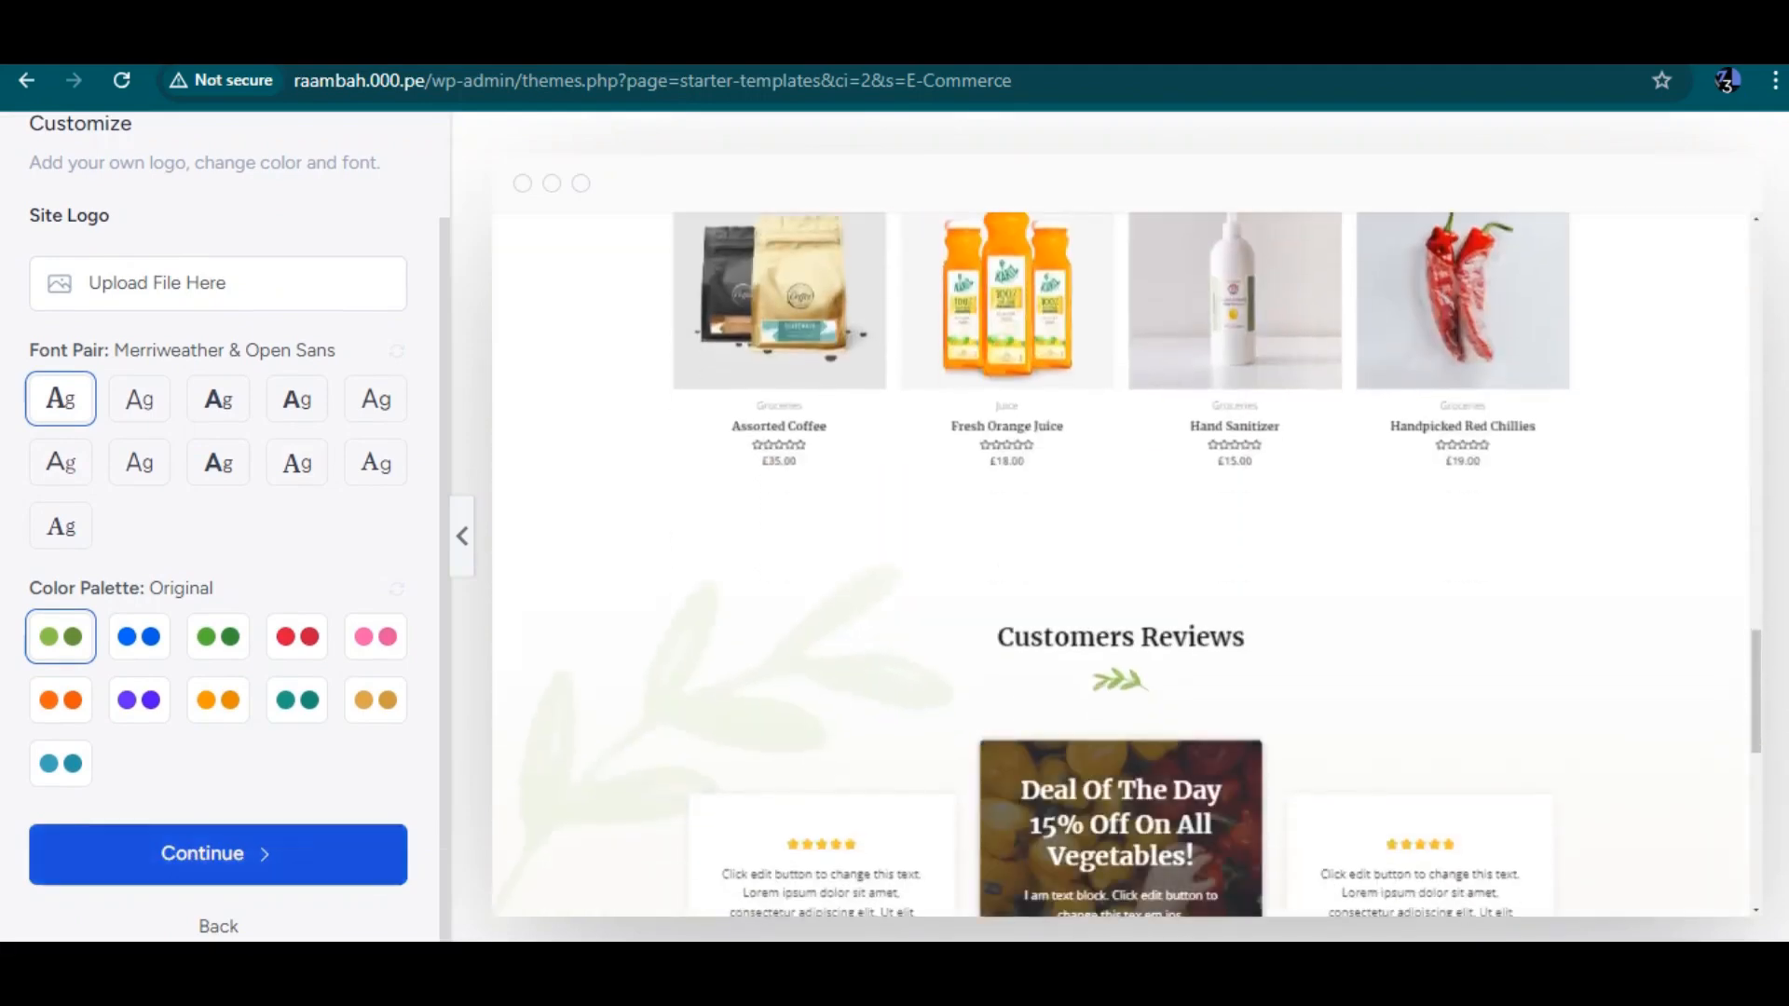
click(218, 854)
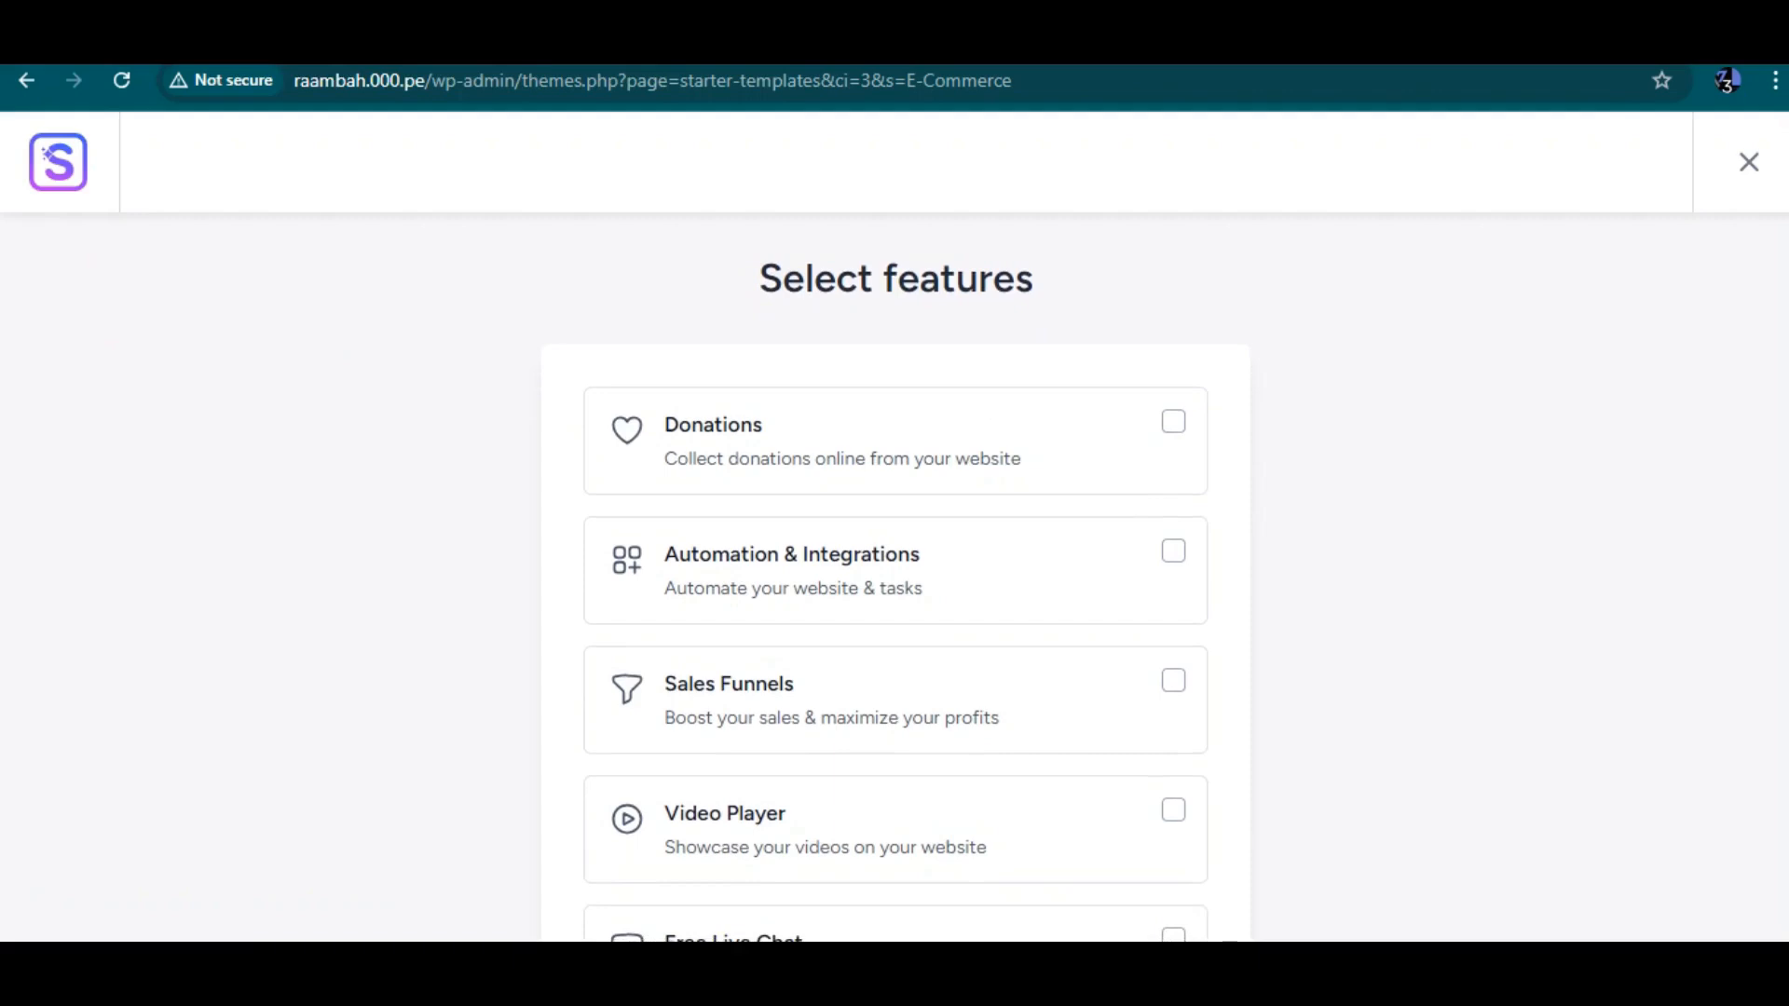
Select the Automation & Integrations and Sales Funnels features and continue
click(1173, 550)
scroll(1173, 551, down, 2)
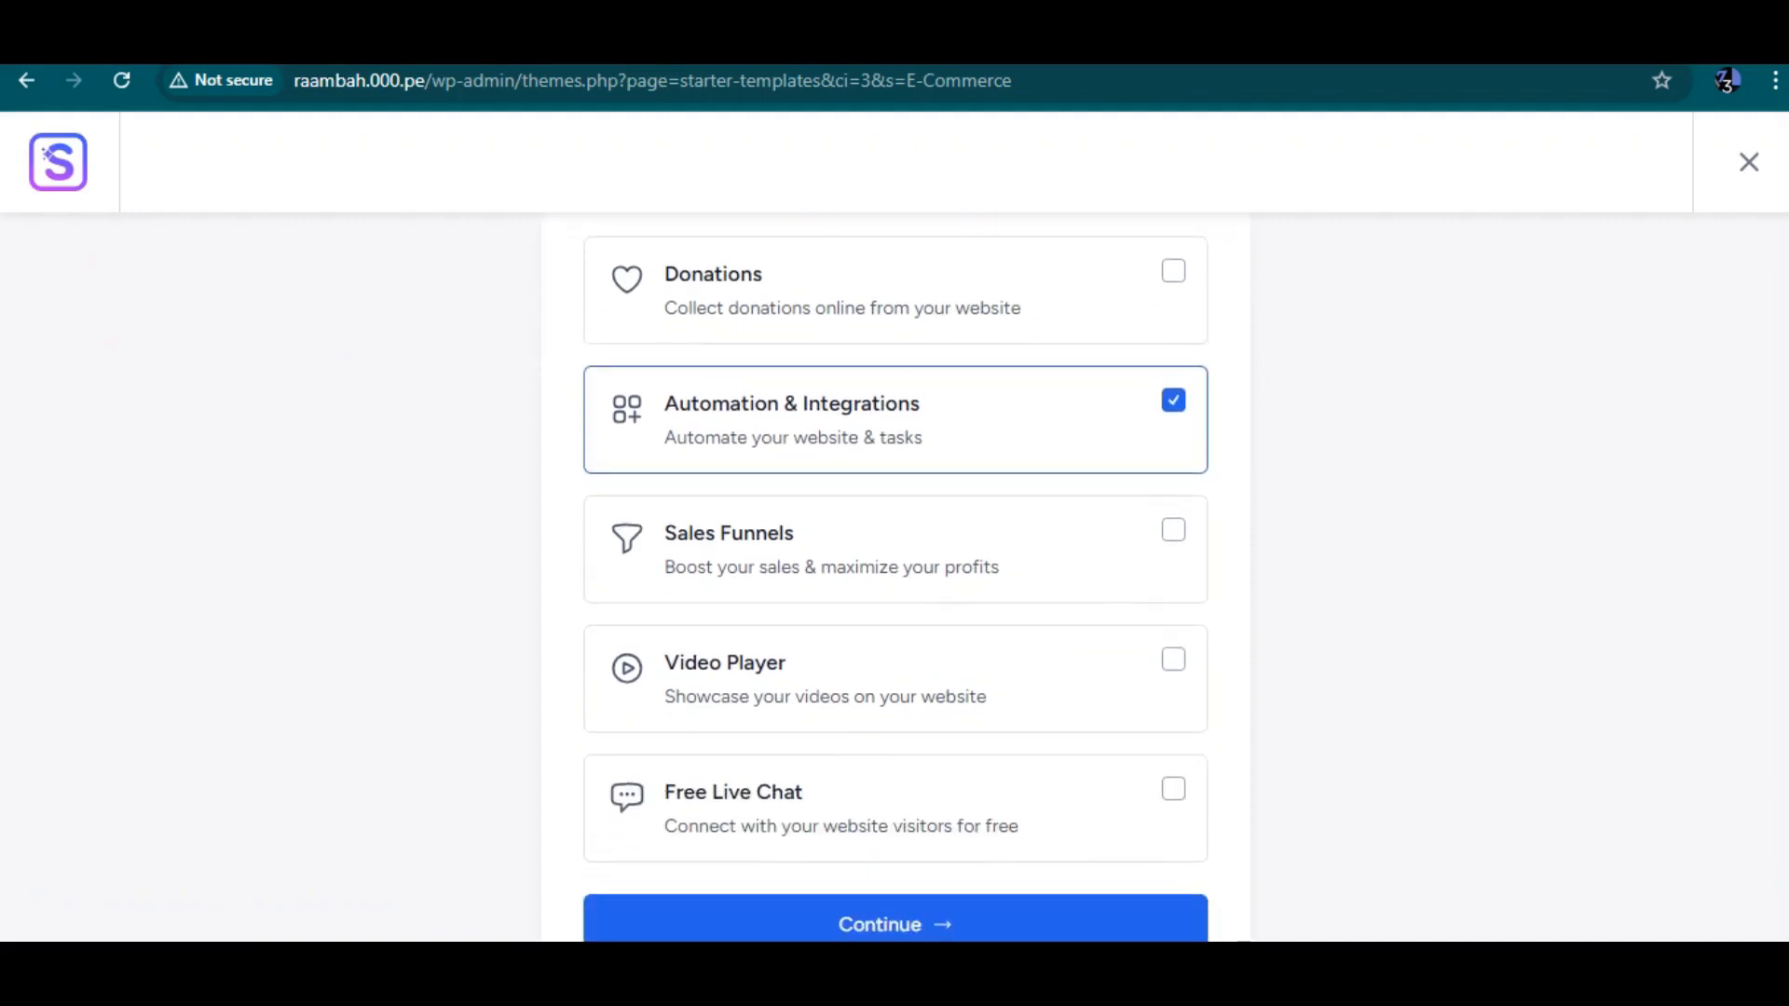
click(1173, 530)
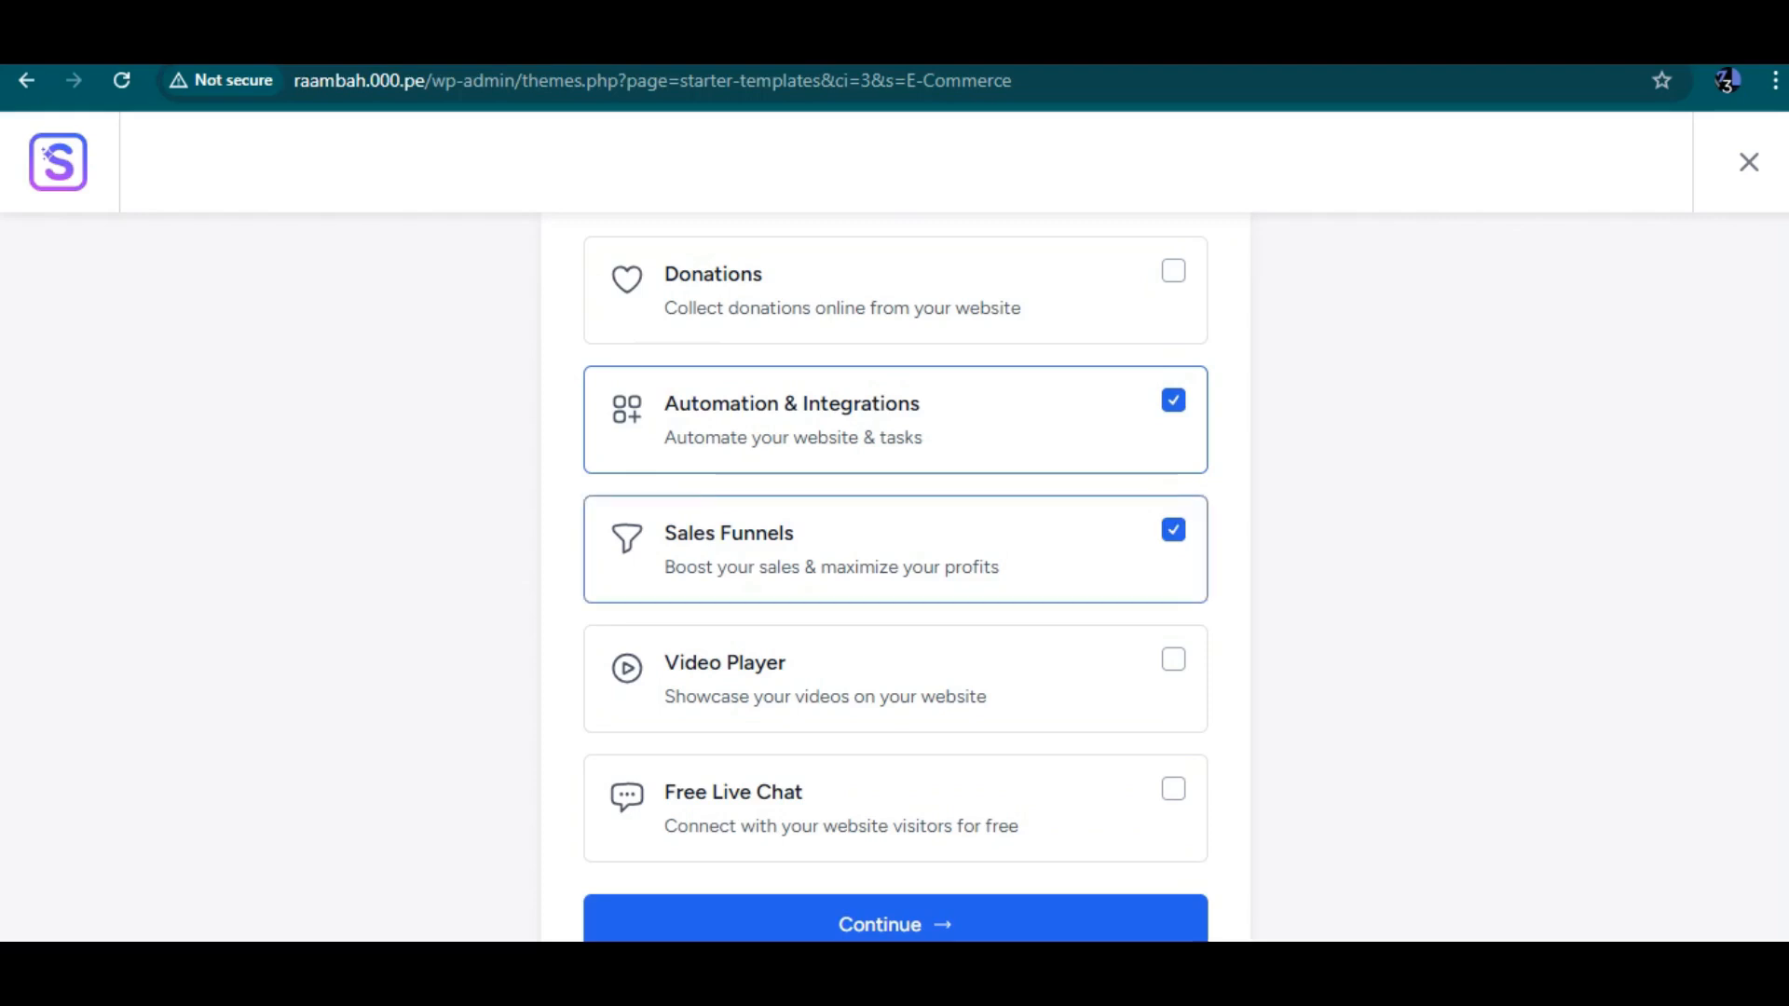
scroll(1173, 530, down, 3)
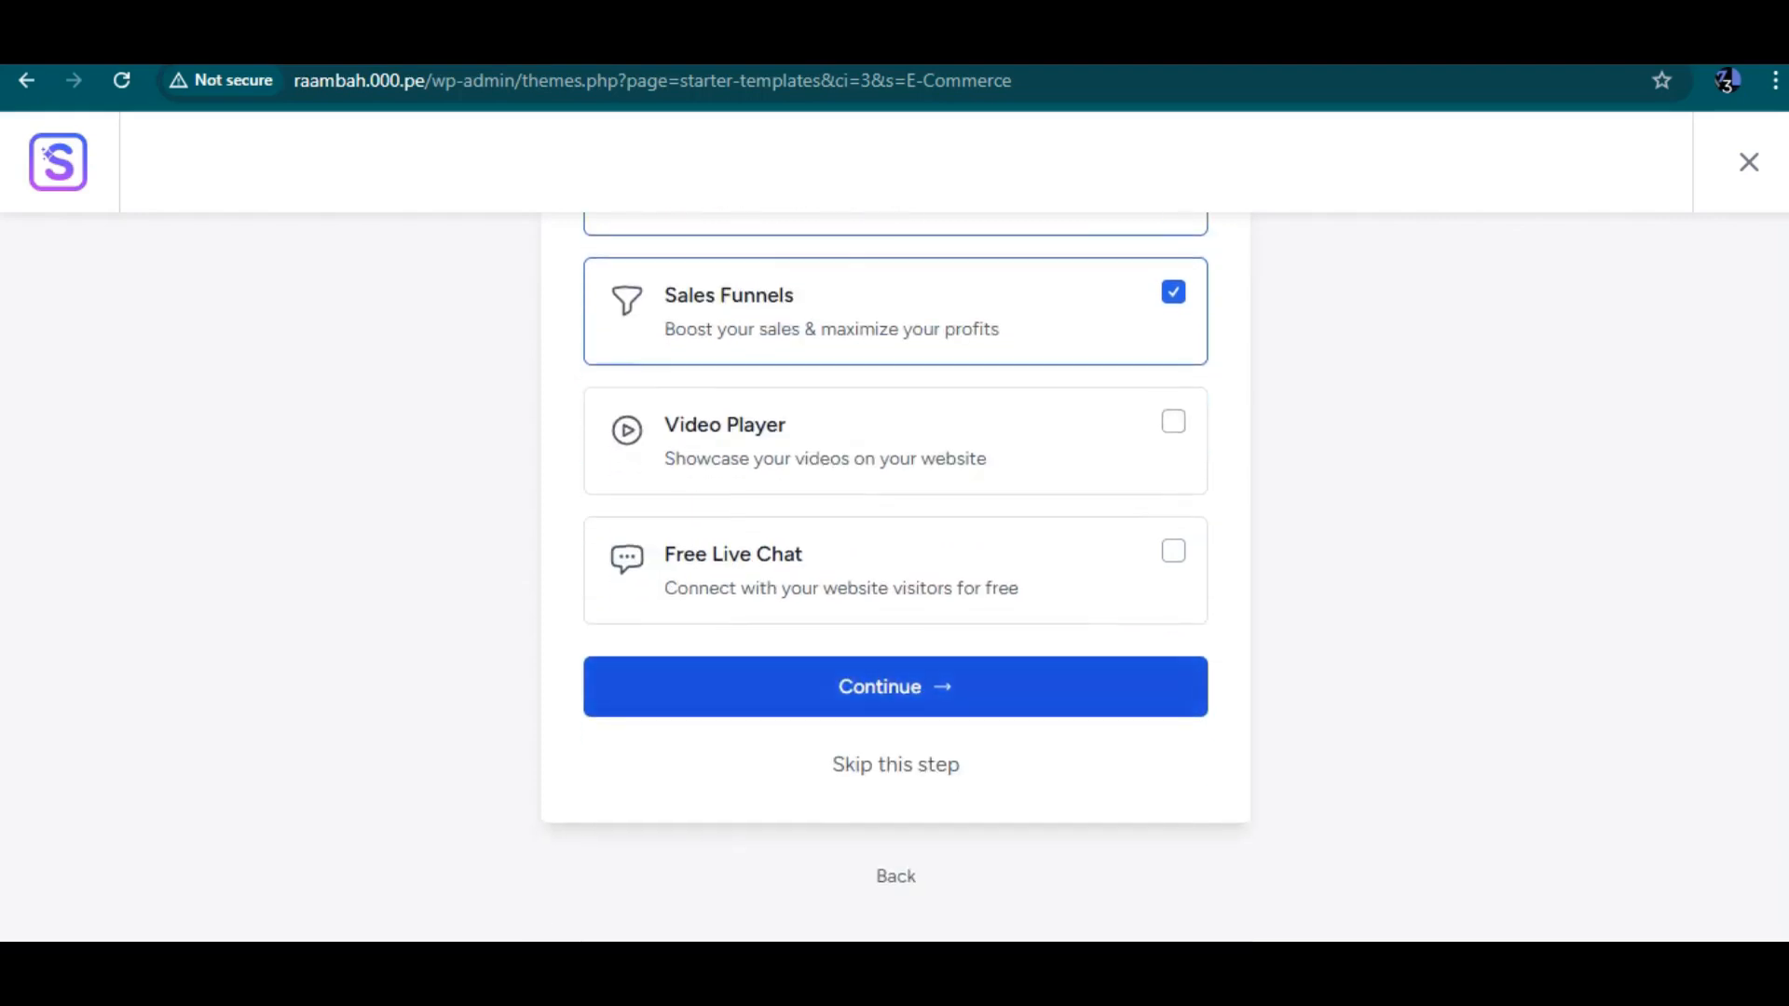
click(895, 687)
Turn off sharing of non-sensitive data and enter your first name in the profile form
scroll(895, 578, down, 2)
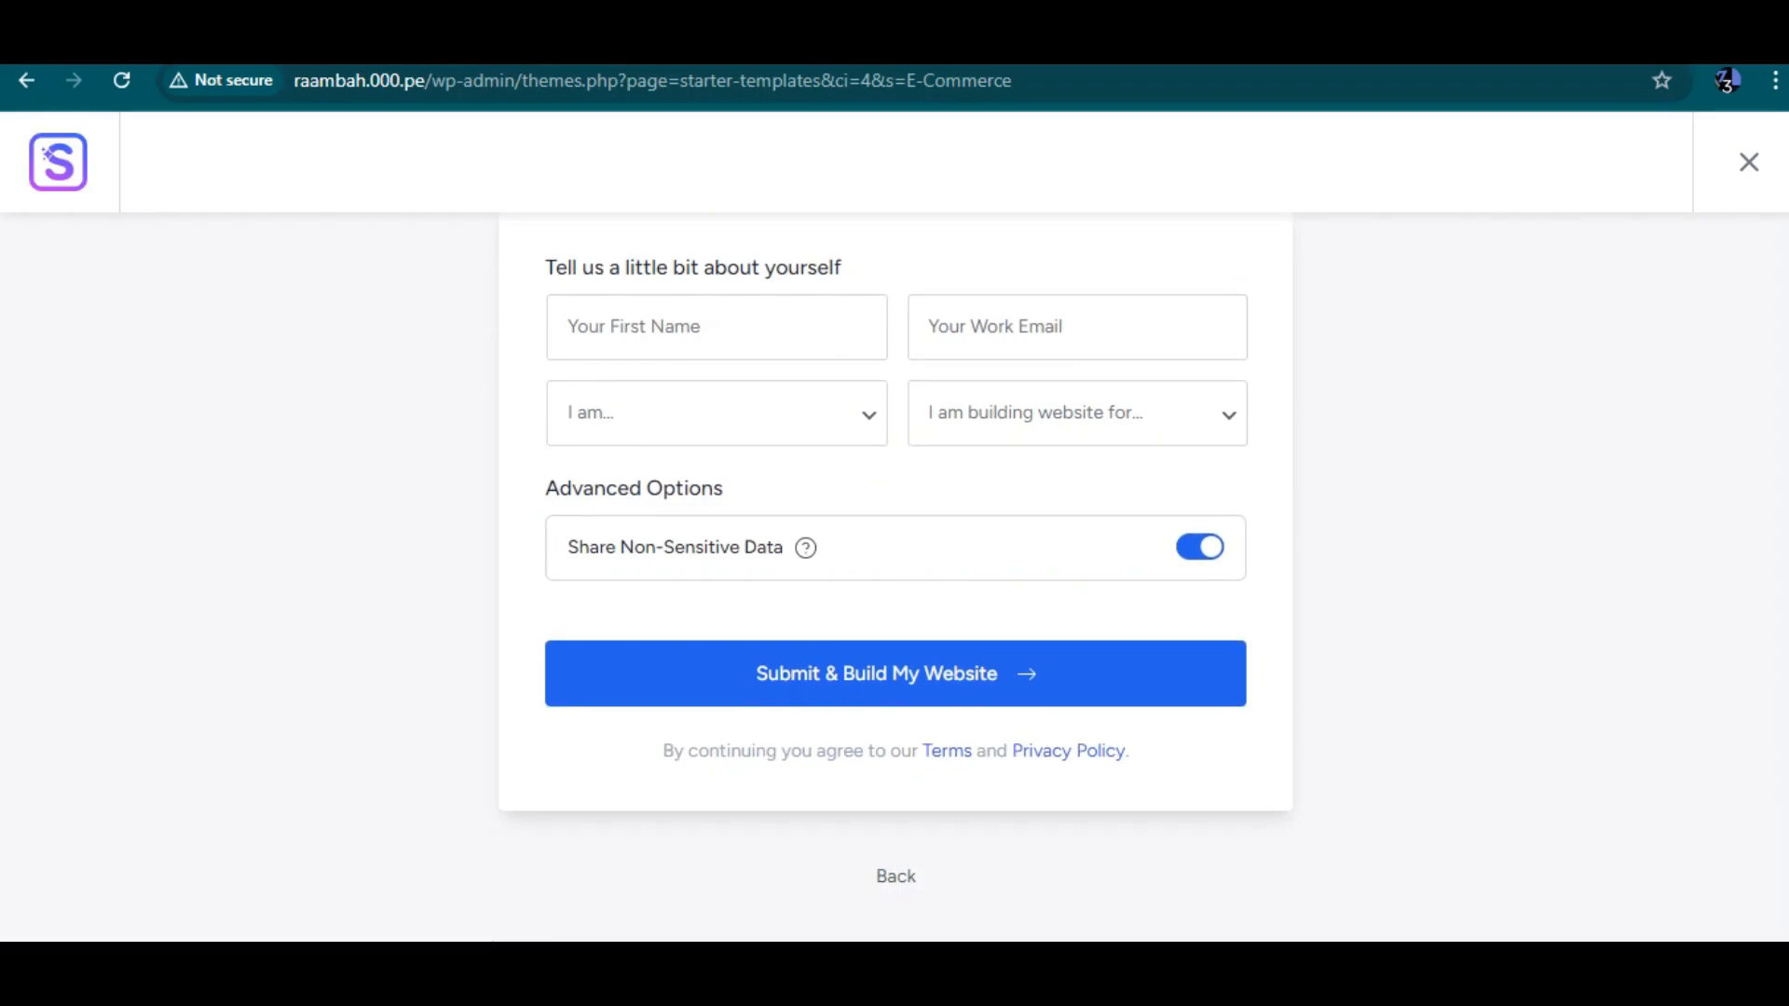
click(1200, 547)
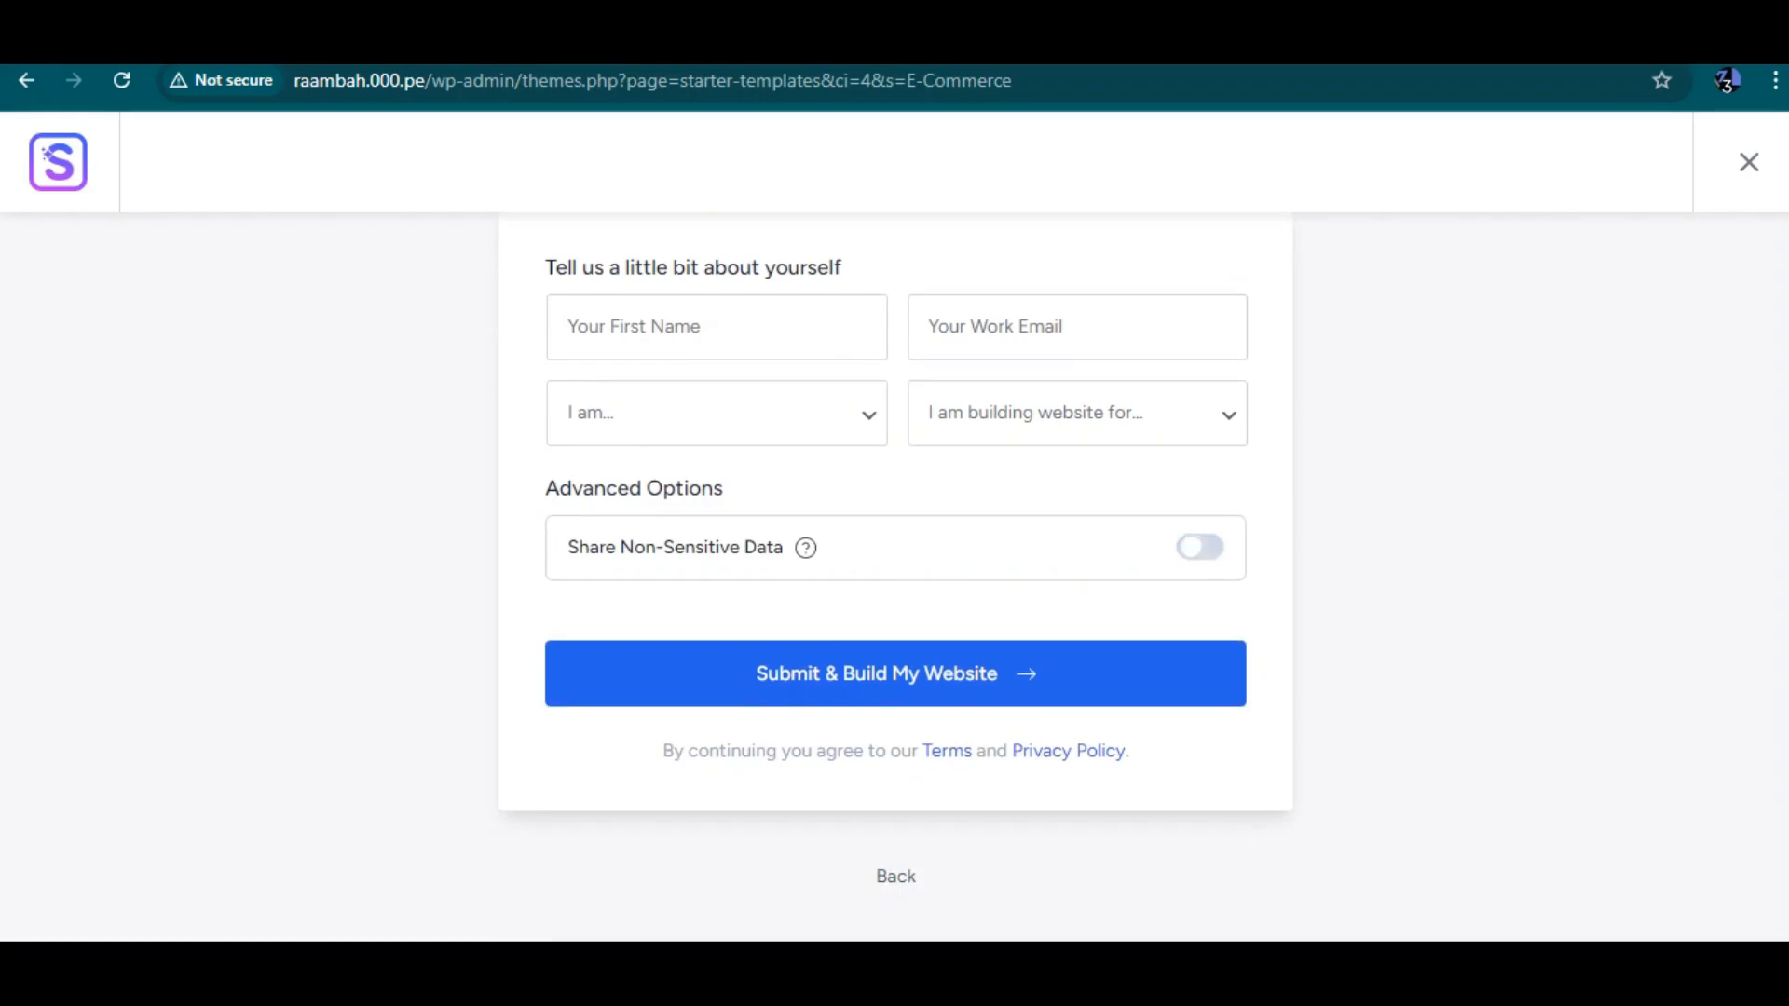
click(717, 327)
text(raa)
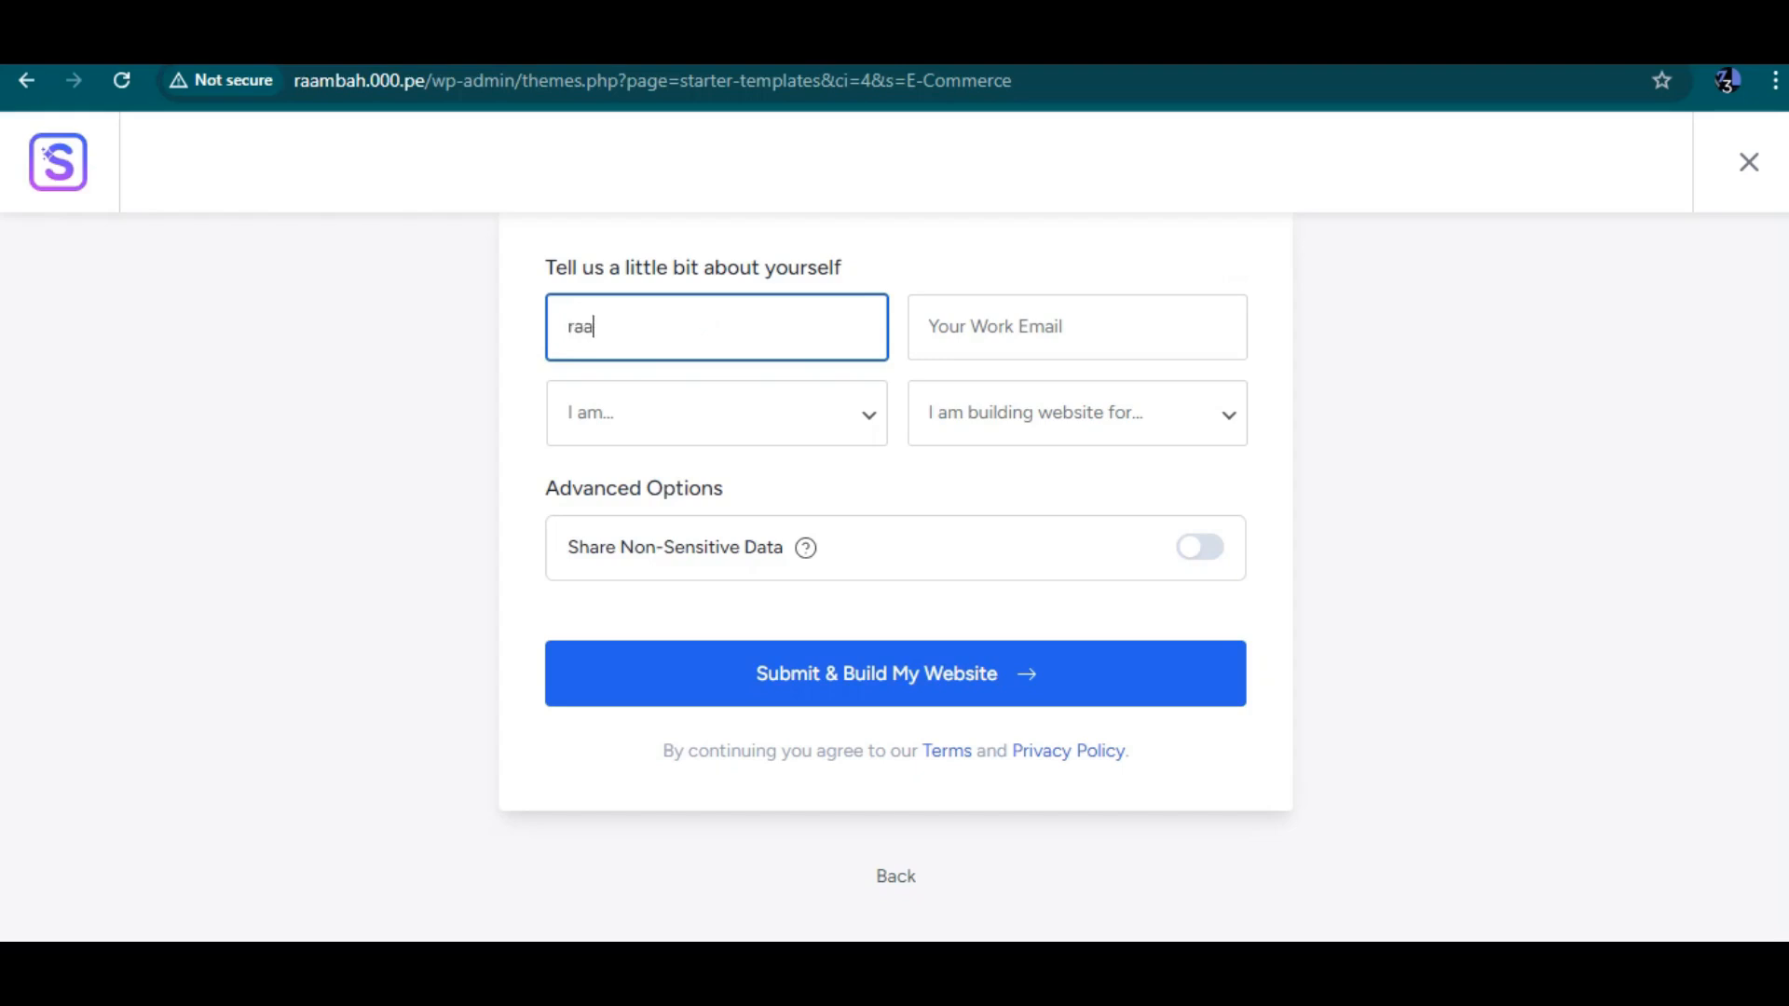
text(n)
key(Tab)
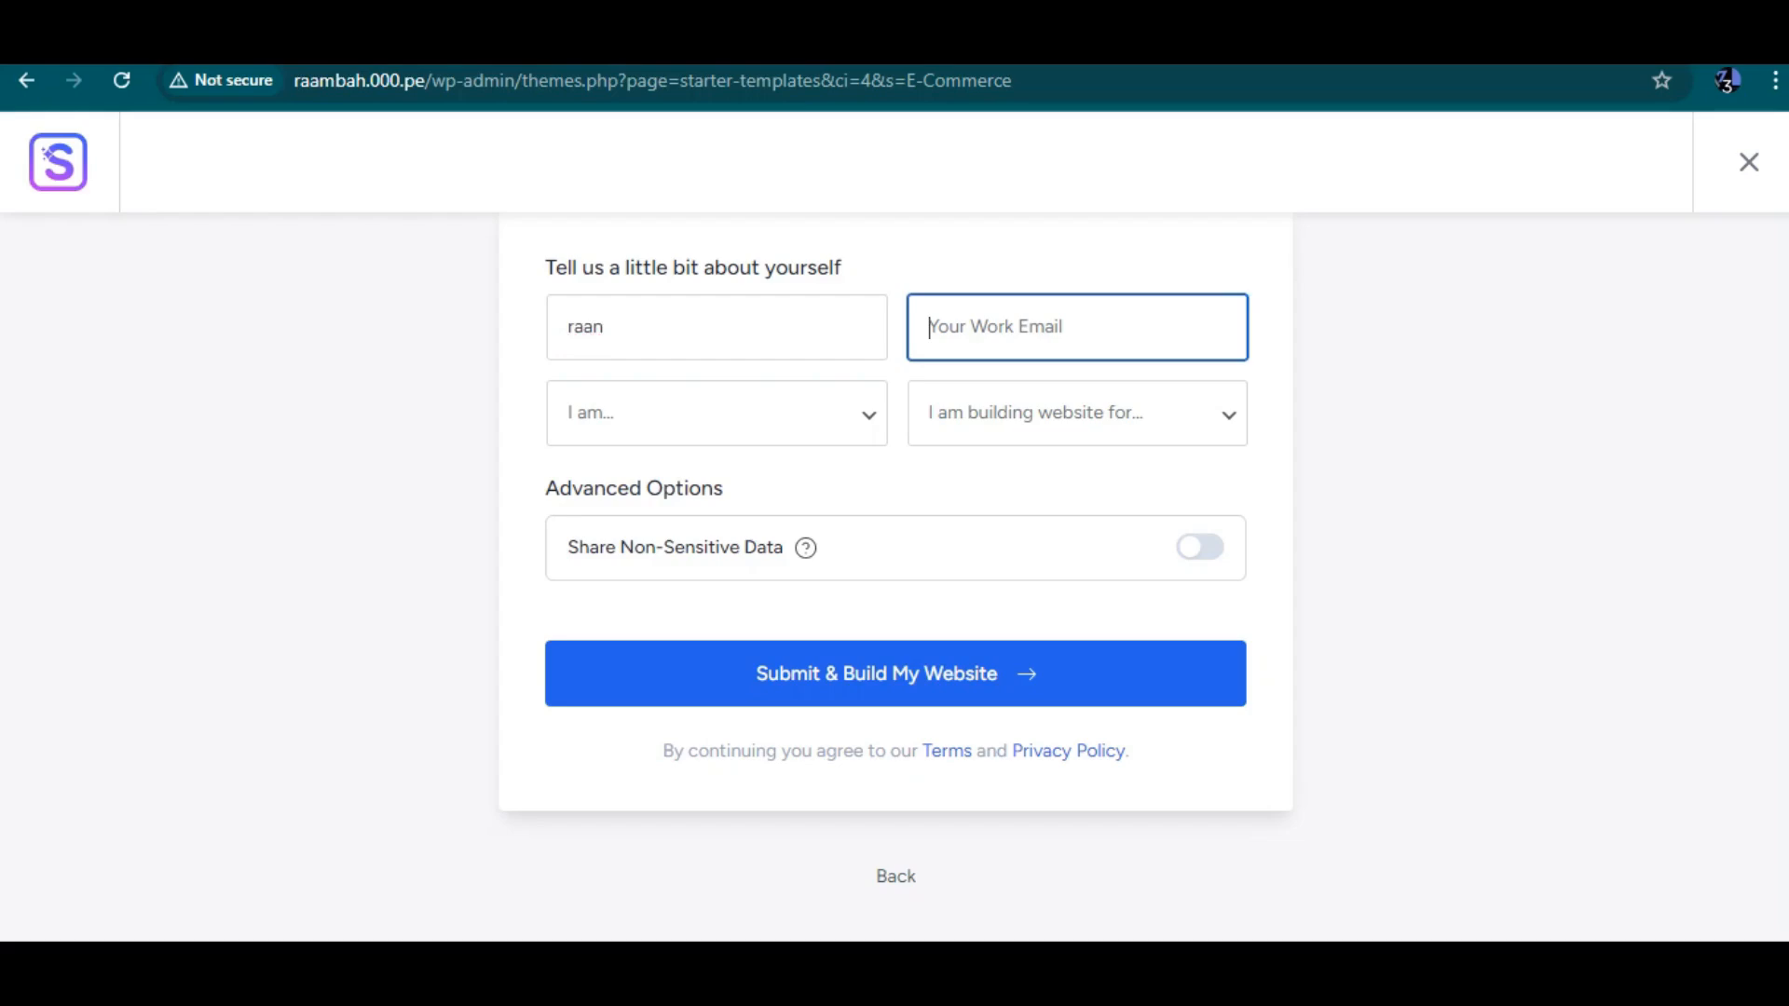
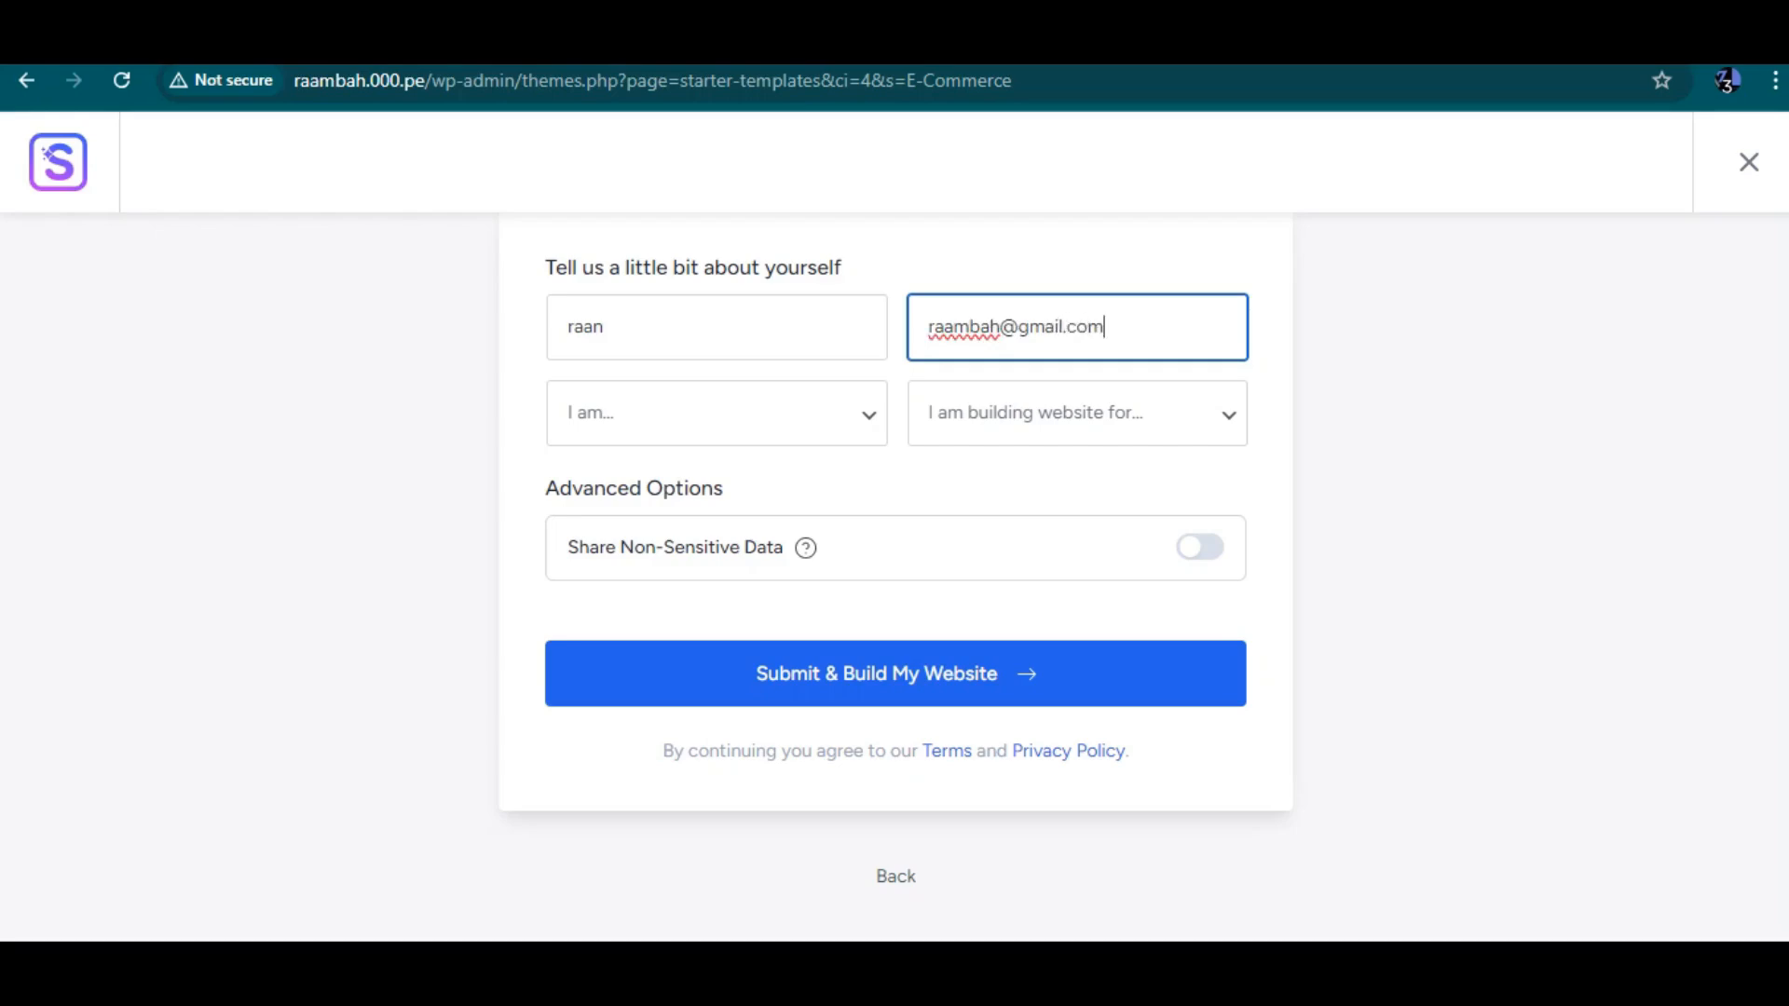
Choose Beginner and My Client in the profile dropdowns and submit the form to build the website
click(717, 413)
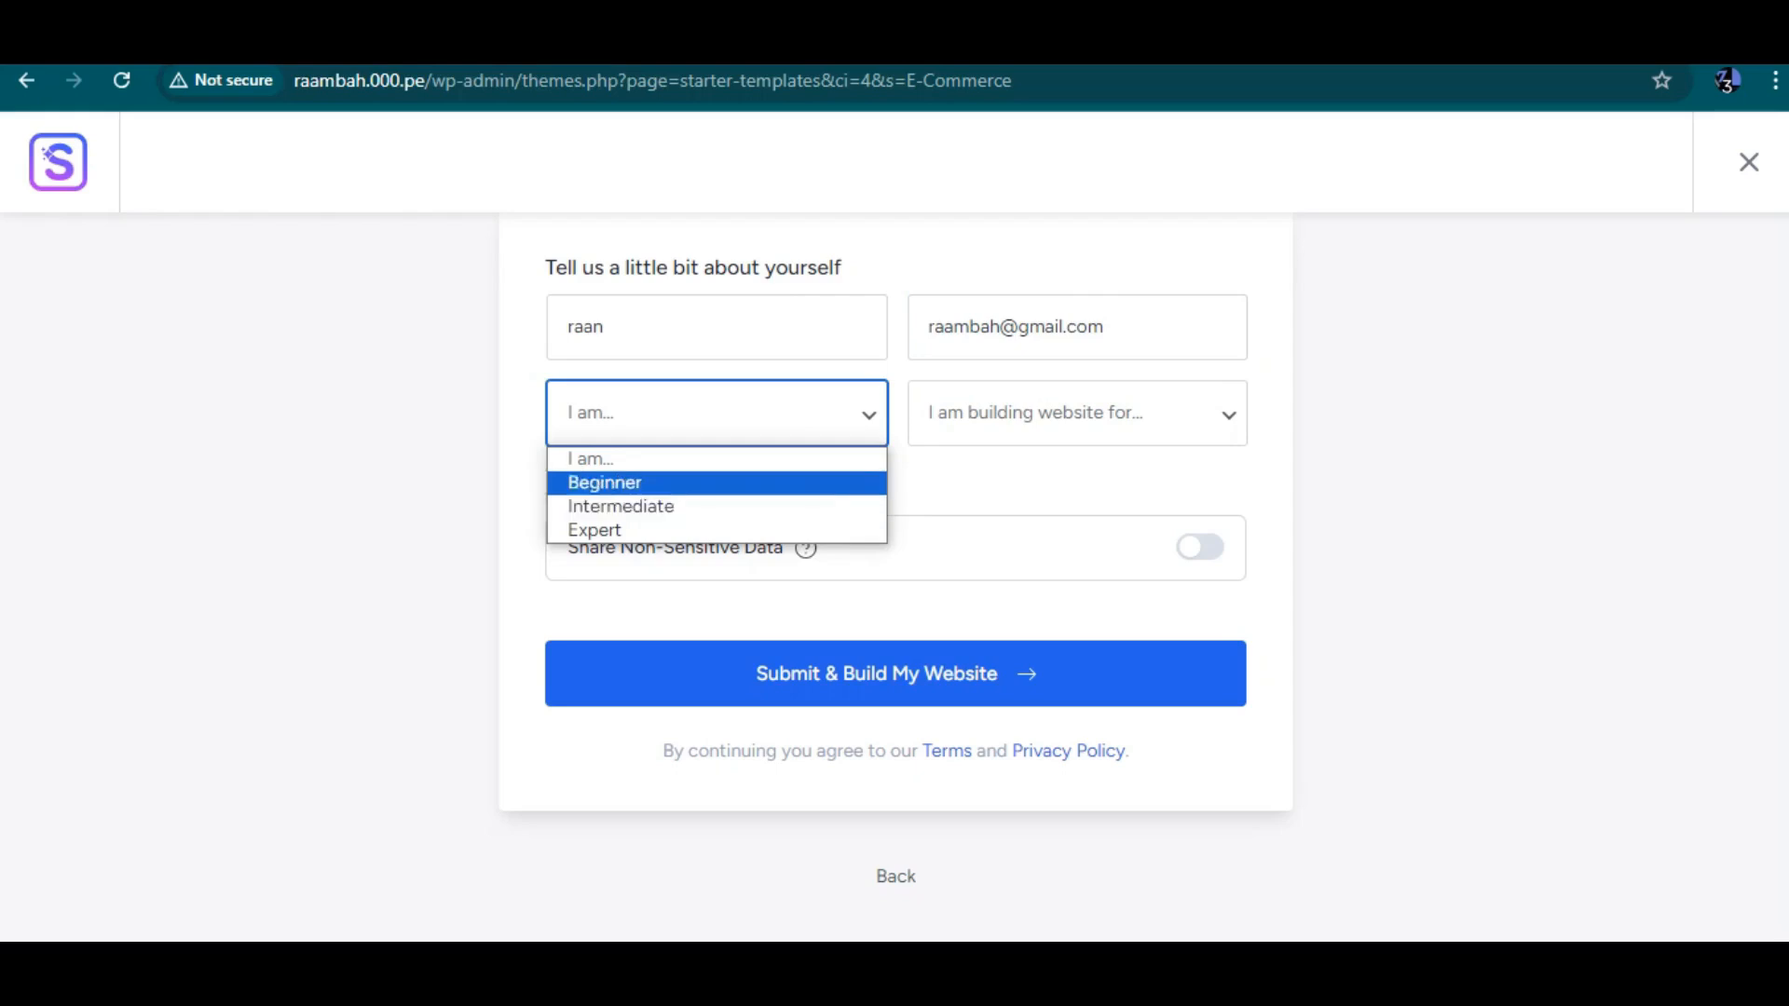
click(717, 482)
click(1077, 413)
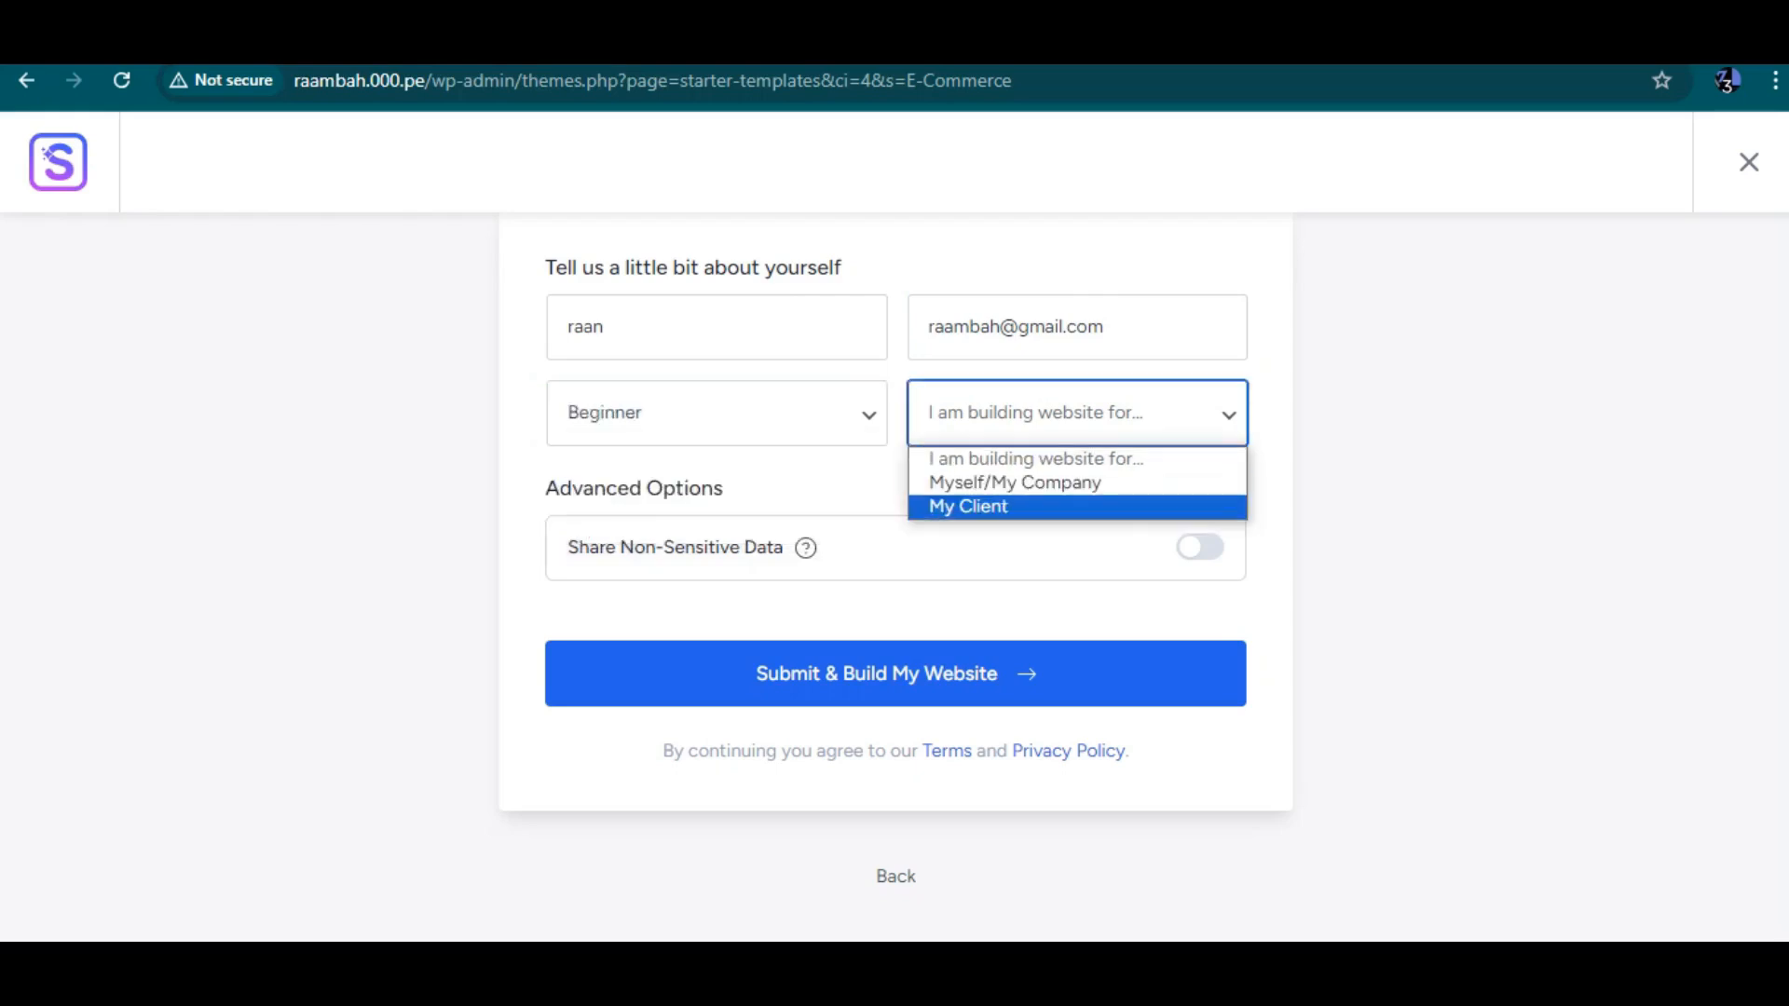
click(1053, 507)
click(896, 674)
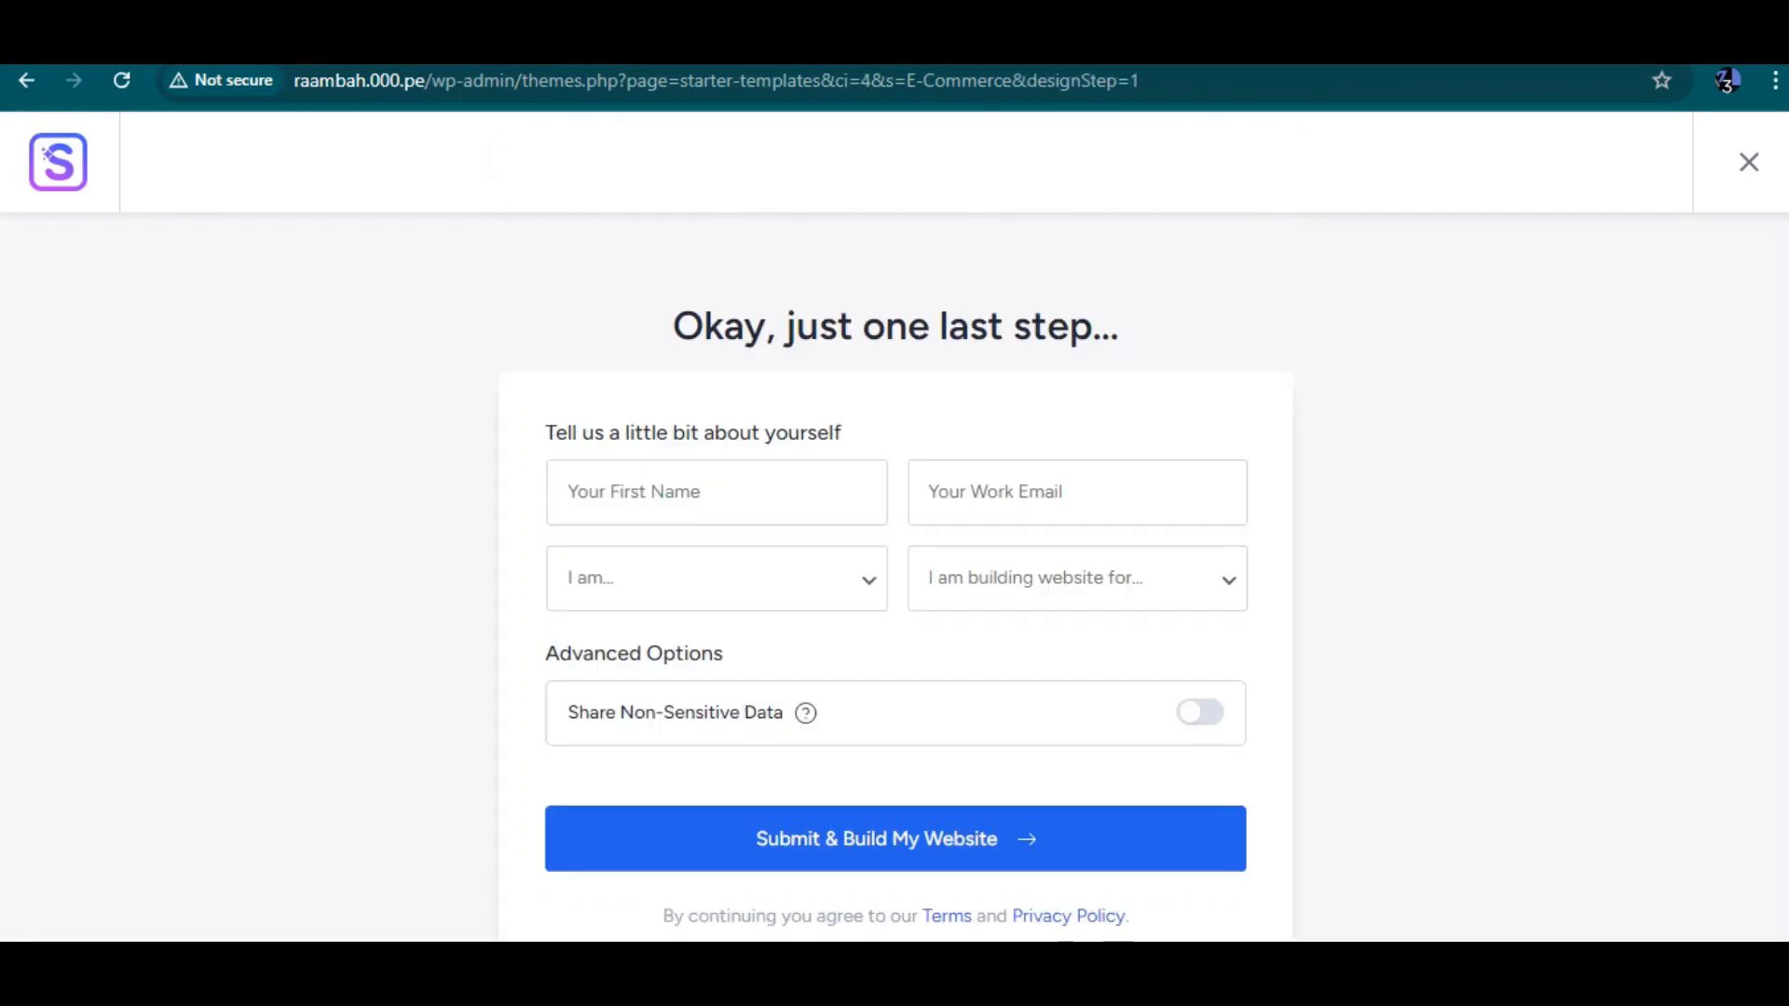
Re-enter your first name and fill in the work e-mail from the saved suggestion
scroll(894, 559, down, 2)
click(717, 327)
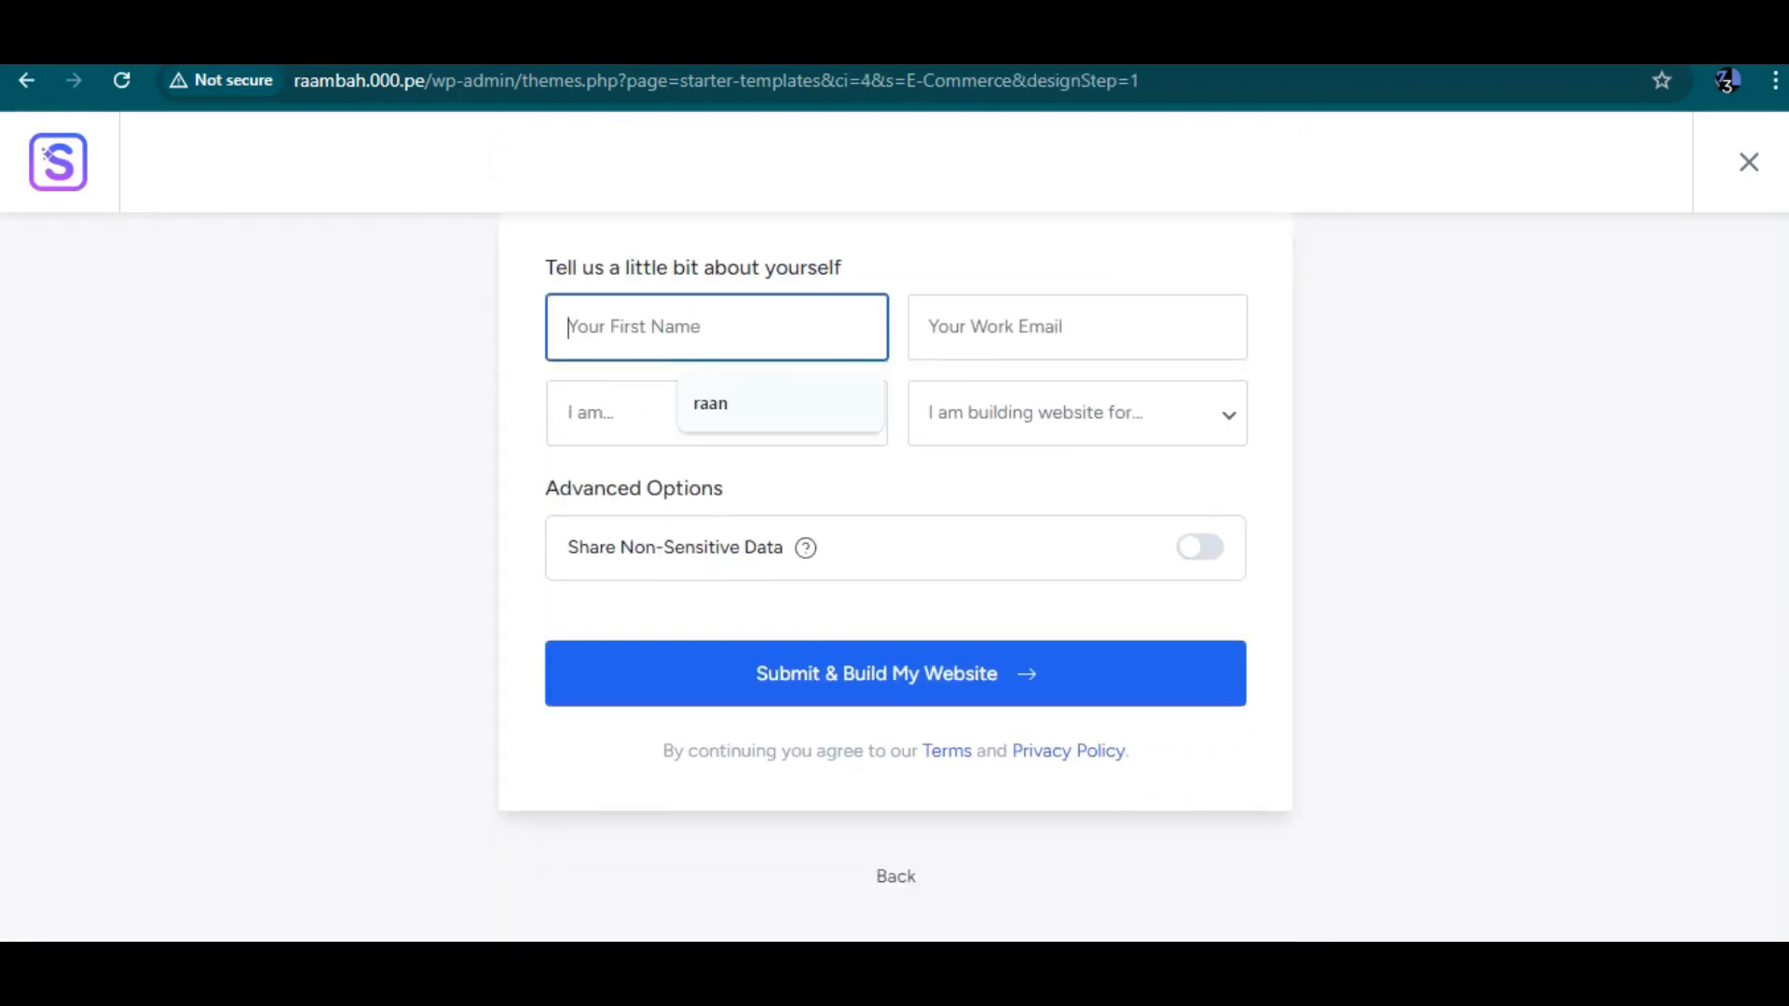
text(raambah)
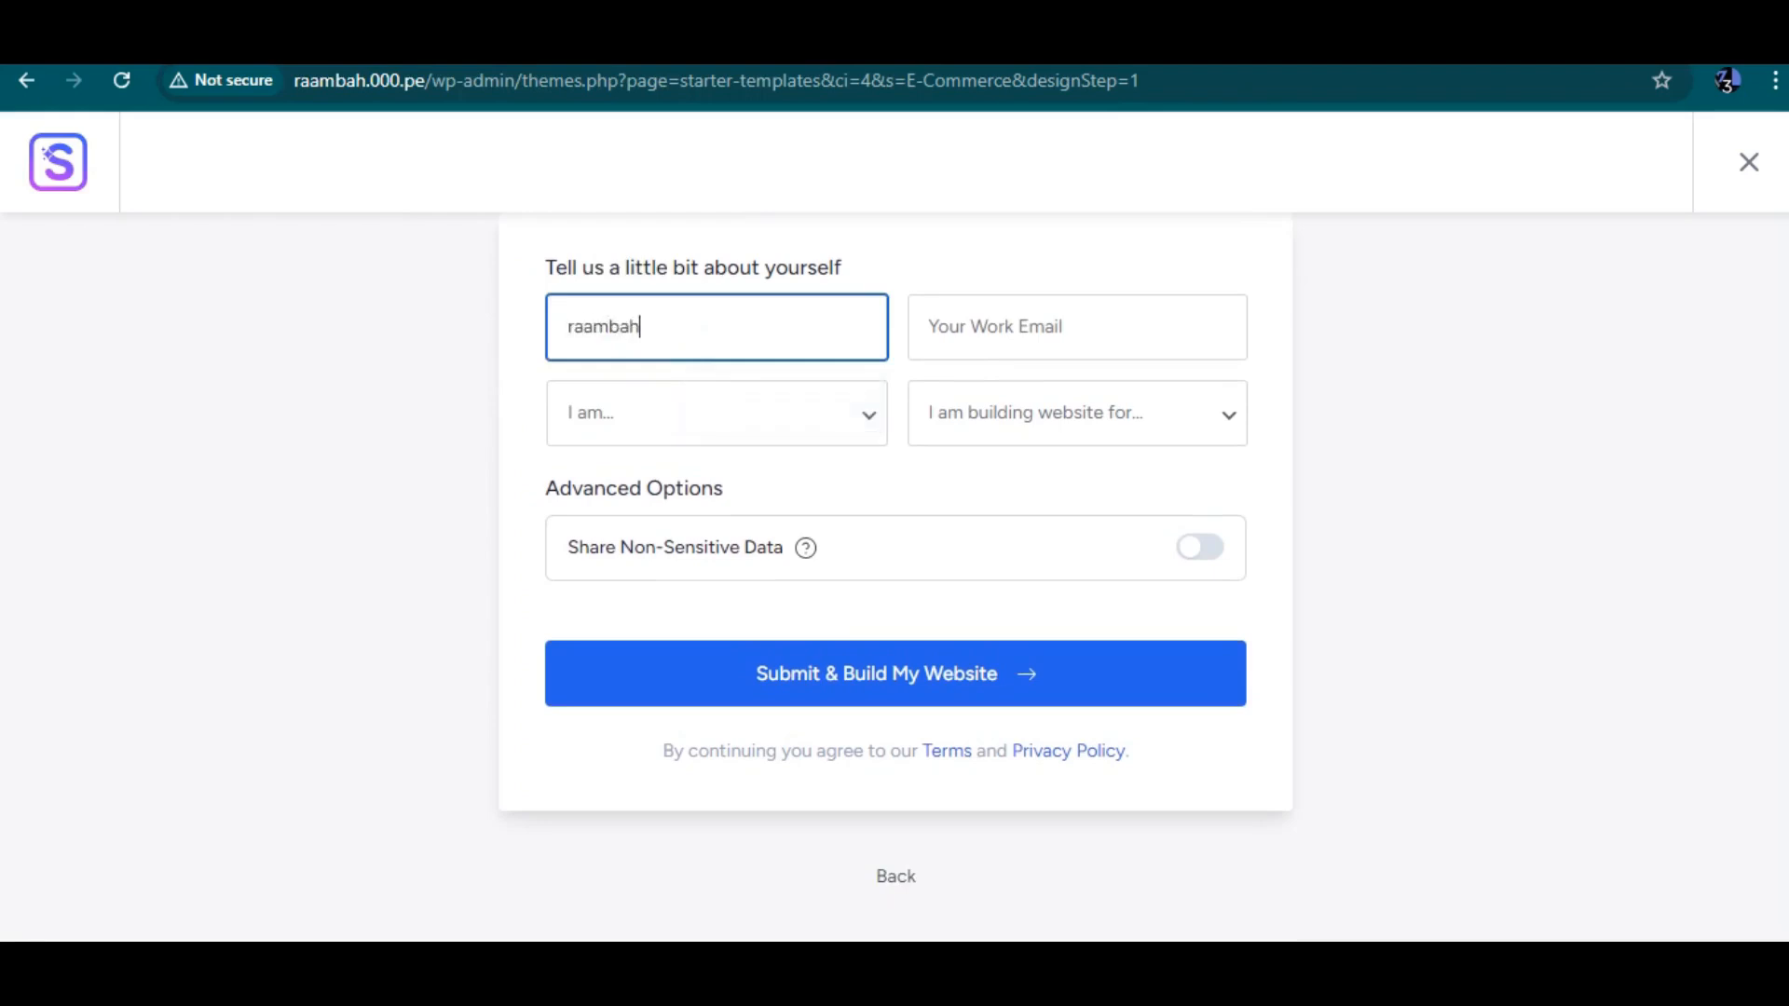
click(1078, 327)
click(1137, 403)
Set the profile dropdowns to Beginner and Myself/My Company, toggle data sharing, and submit to build the website
click(716, 412)
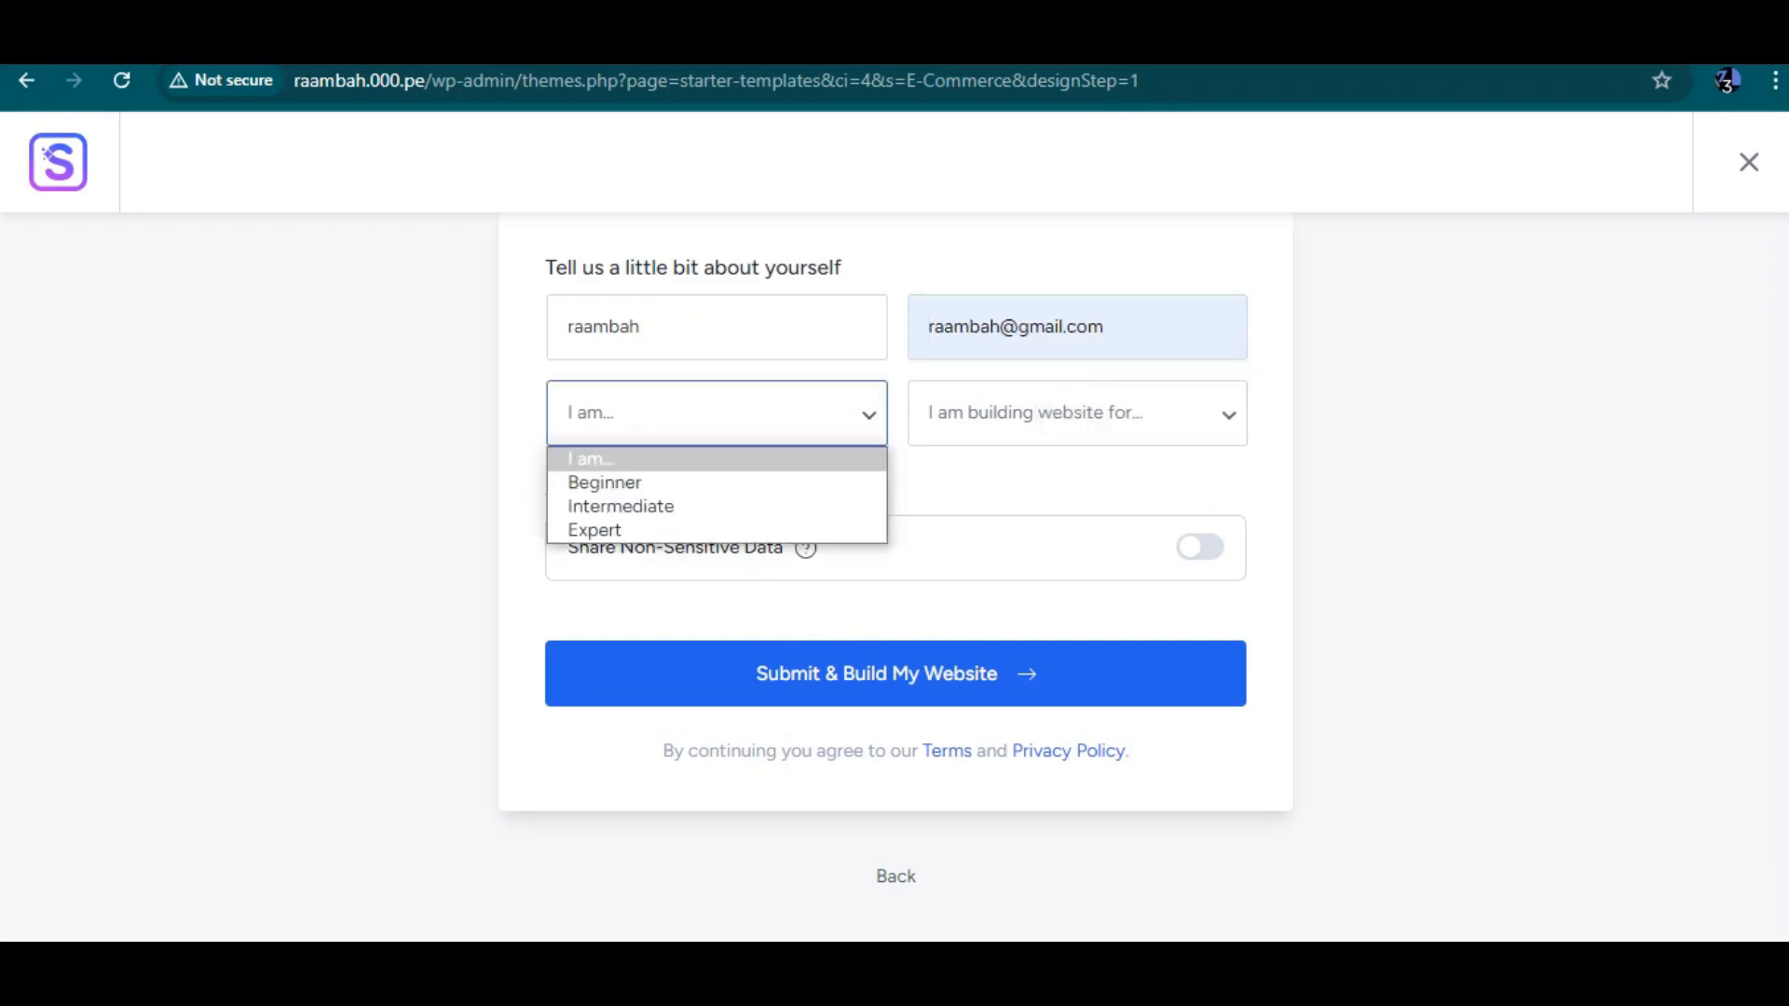
click(605, 481)
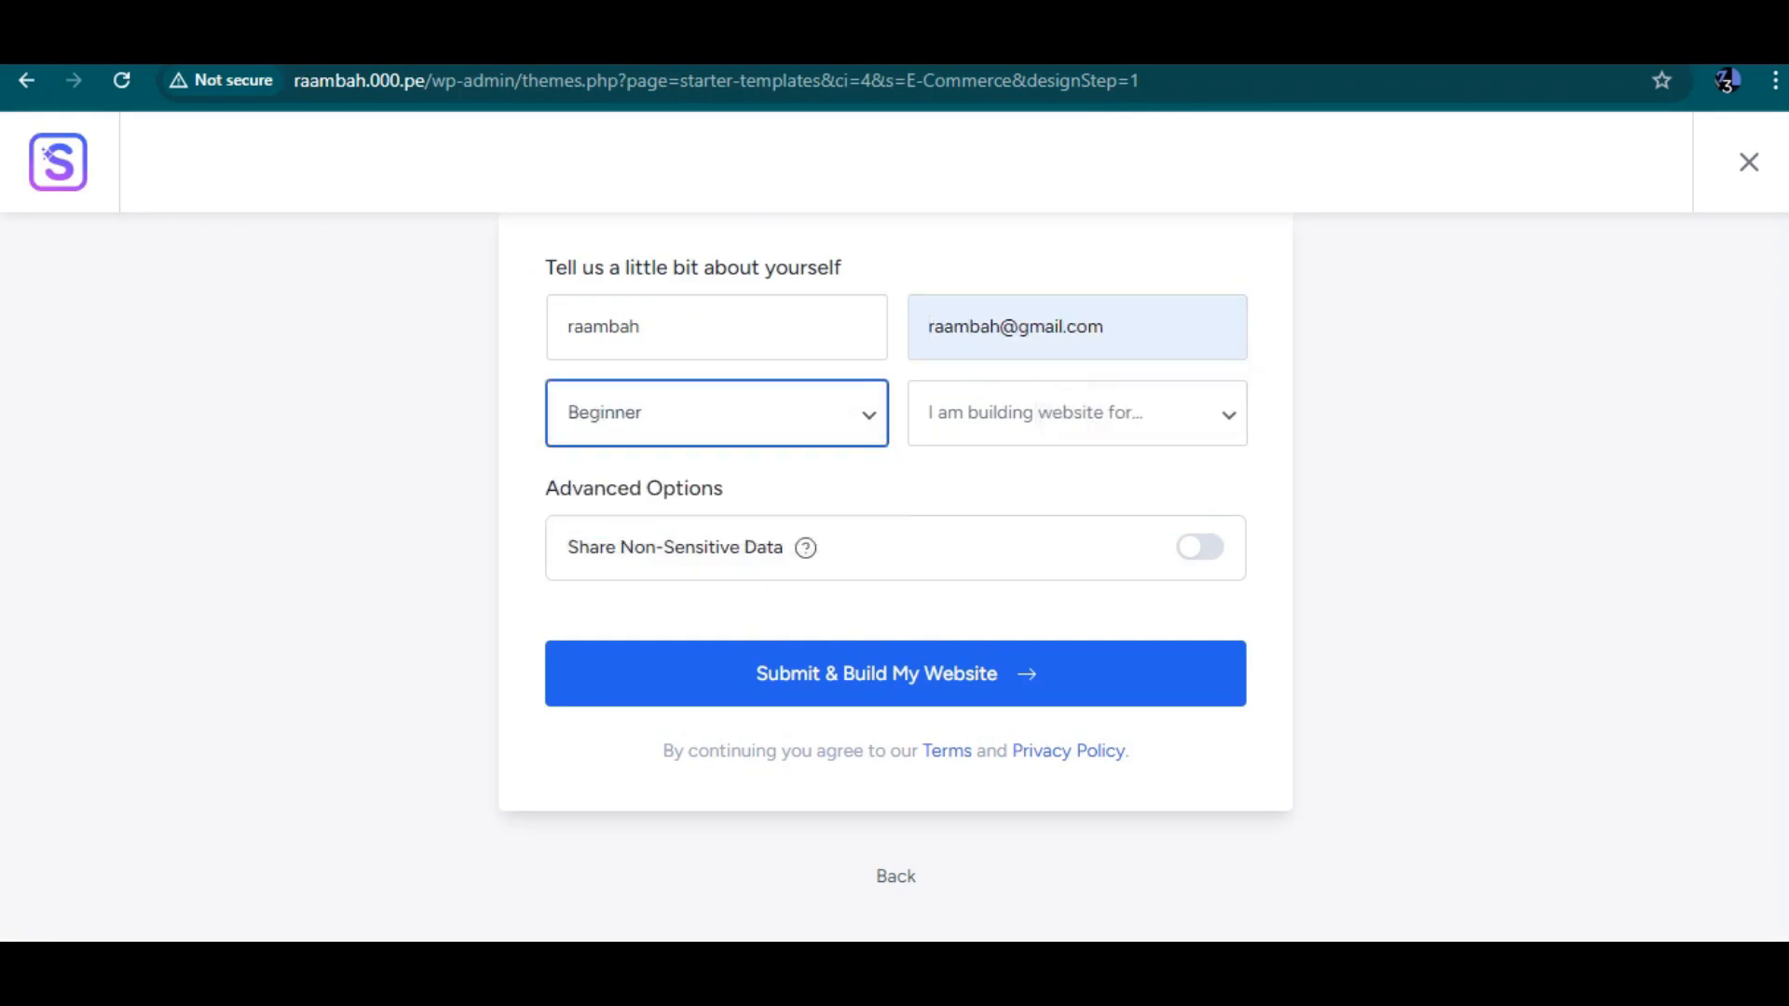
click(1078, 413)
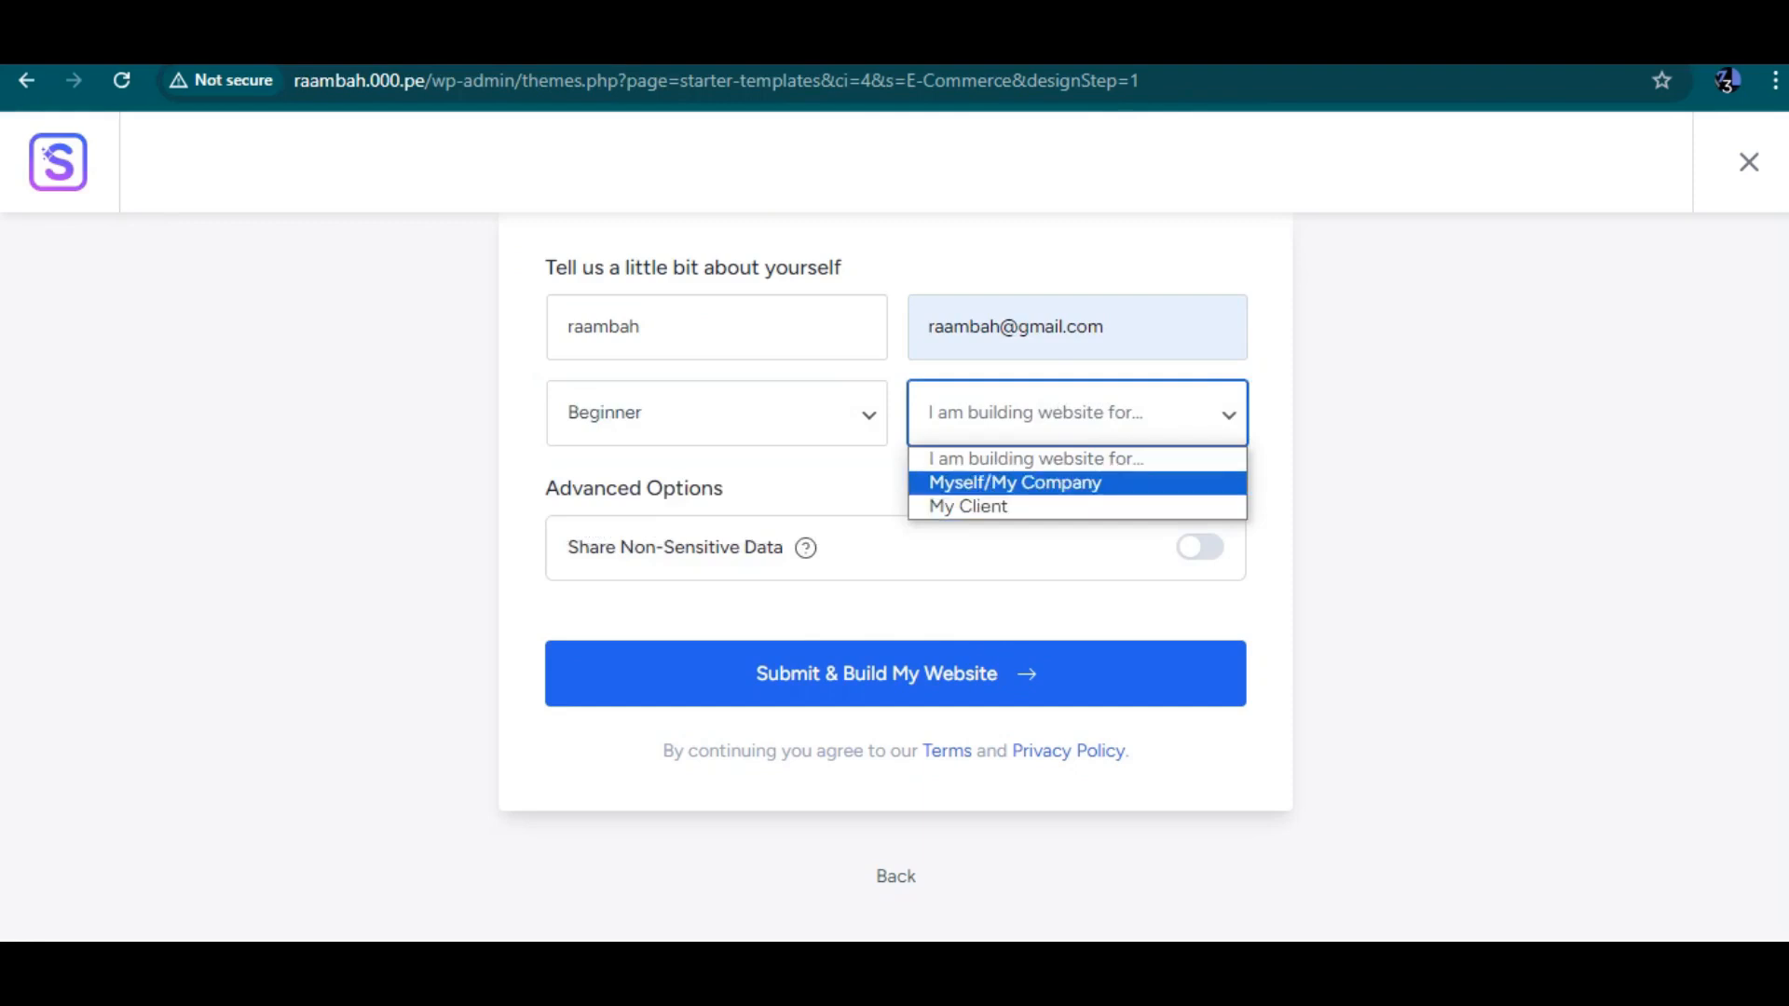
click(1016, 482)
click(1200, 547)
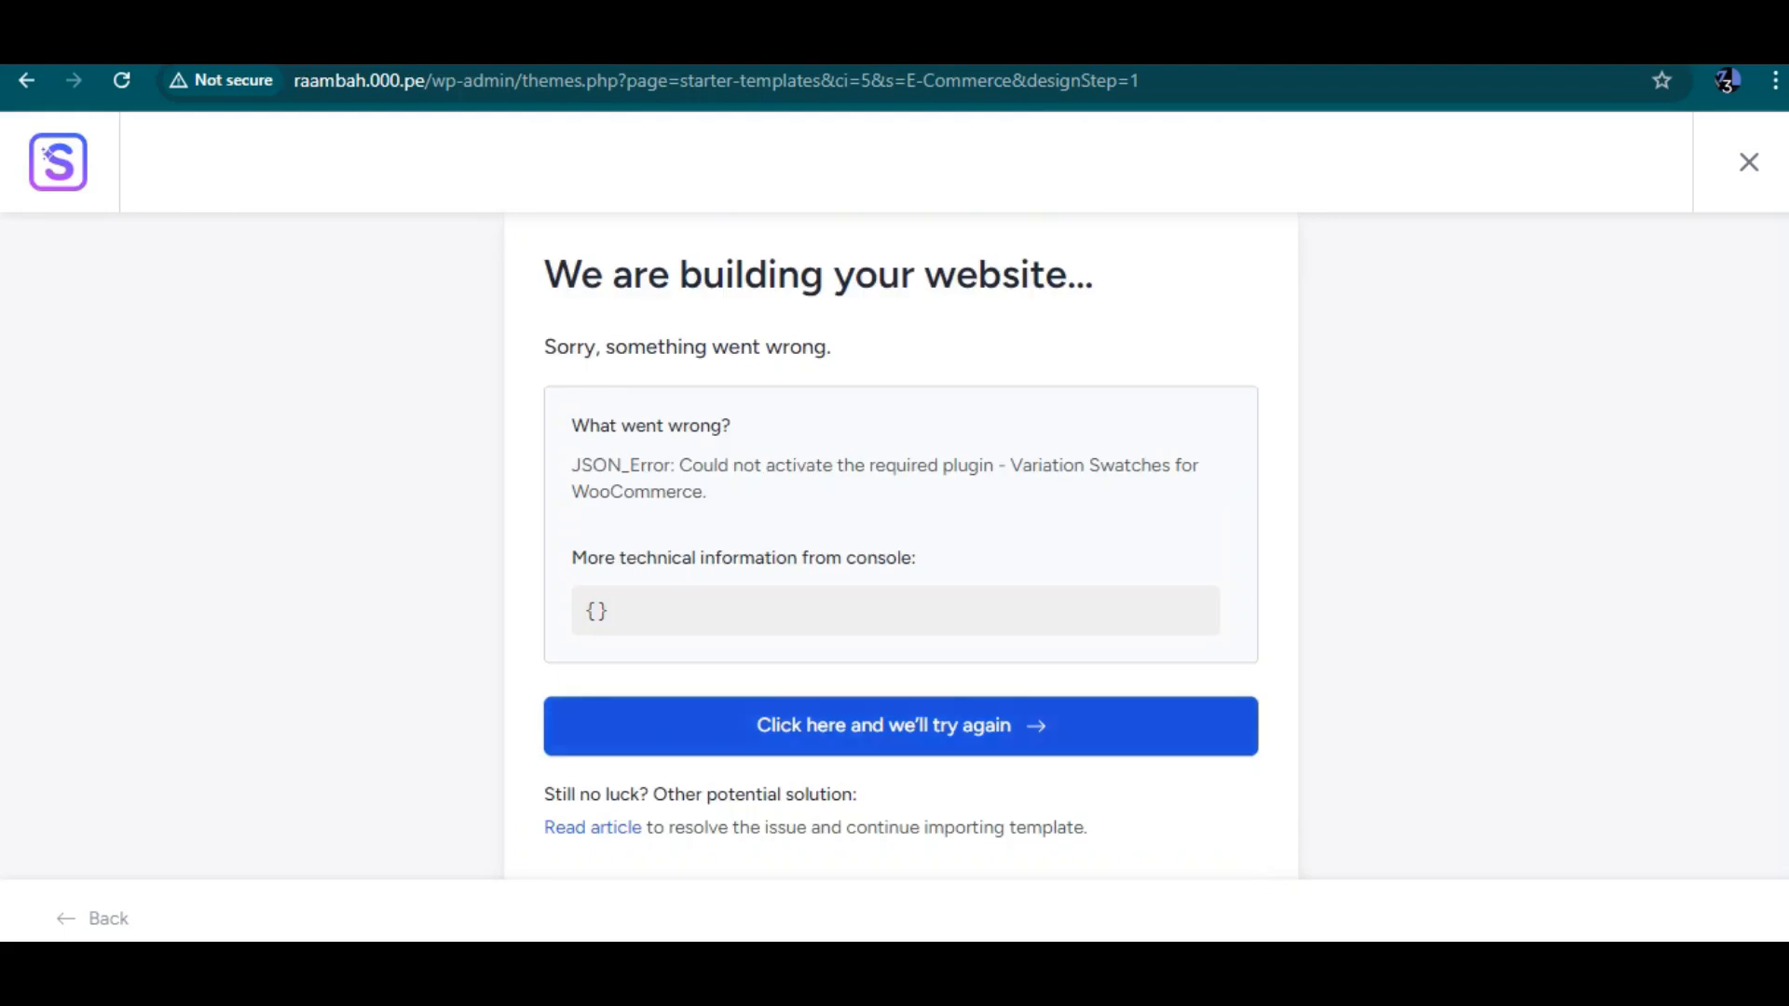
Retry the website build and fill in the first name and the work e-mail address in the profile form
click(900, 726)
click(692, 492)
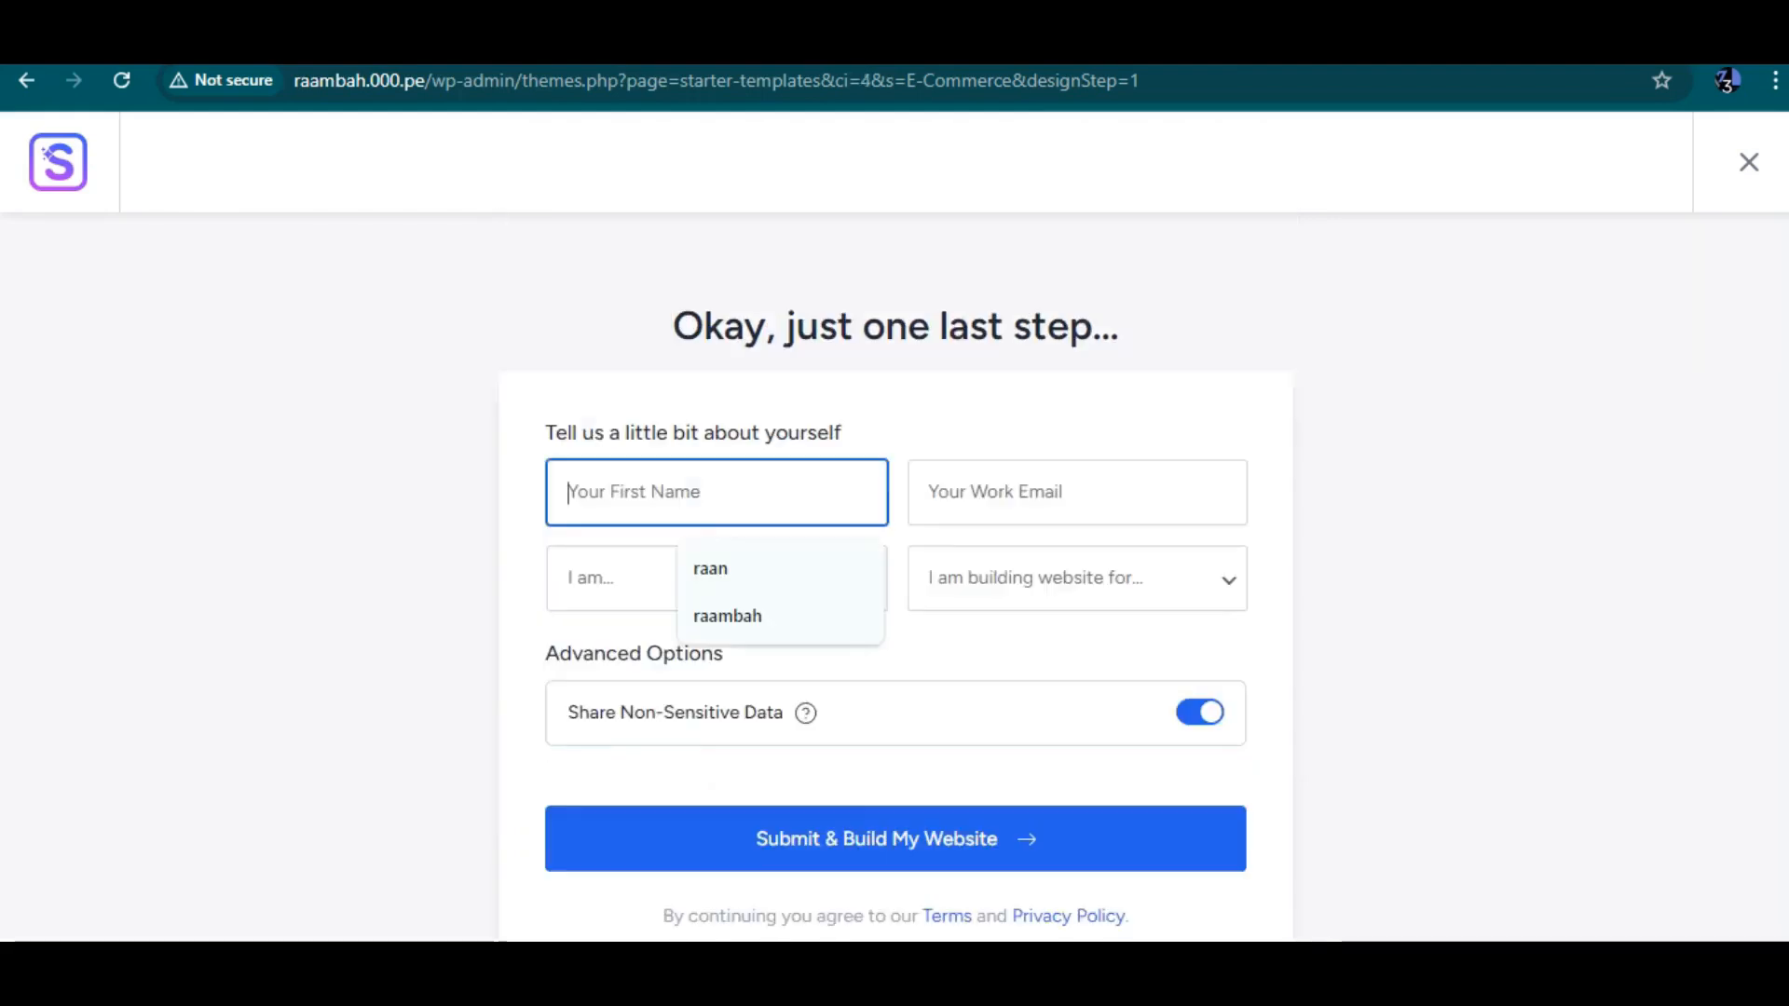
key(Return)
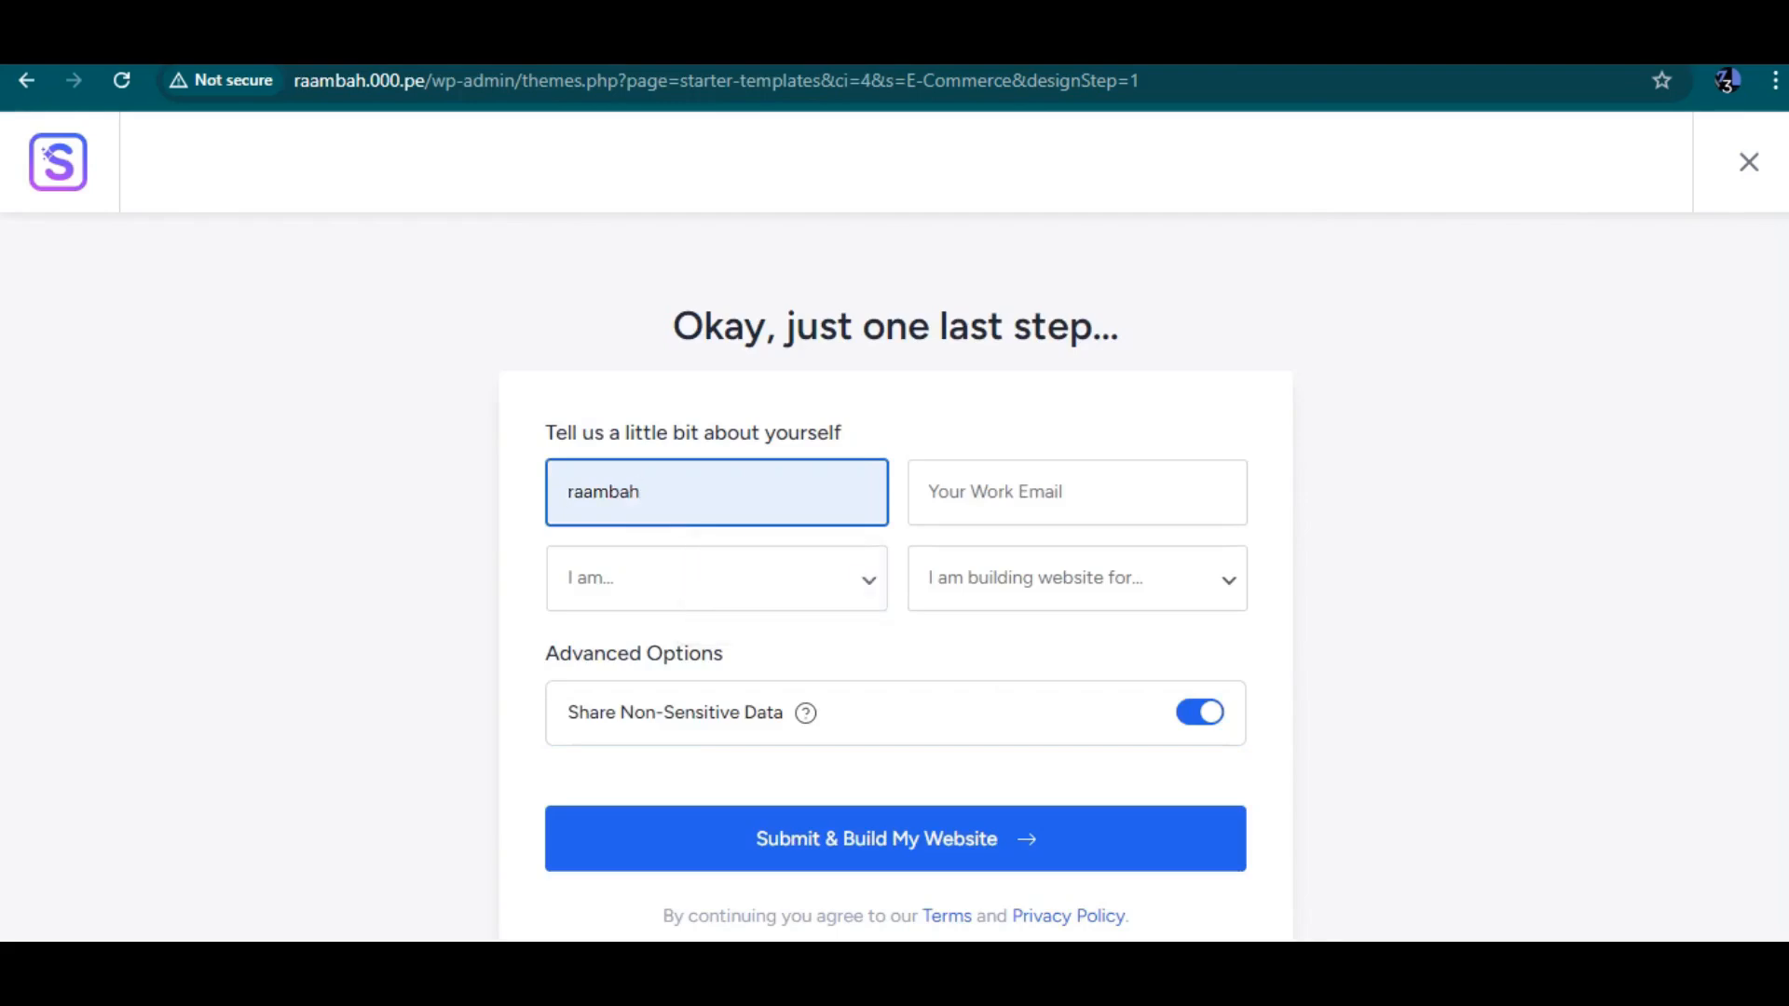
click(1077, 492)
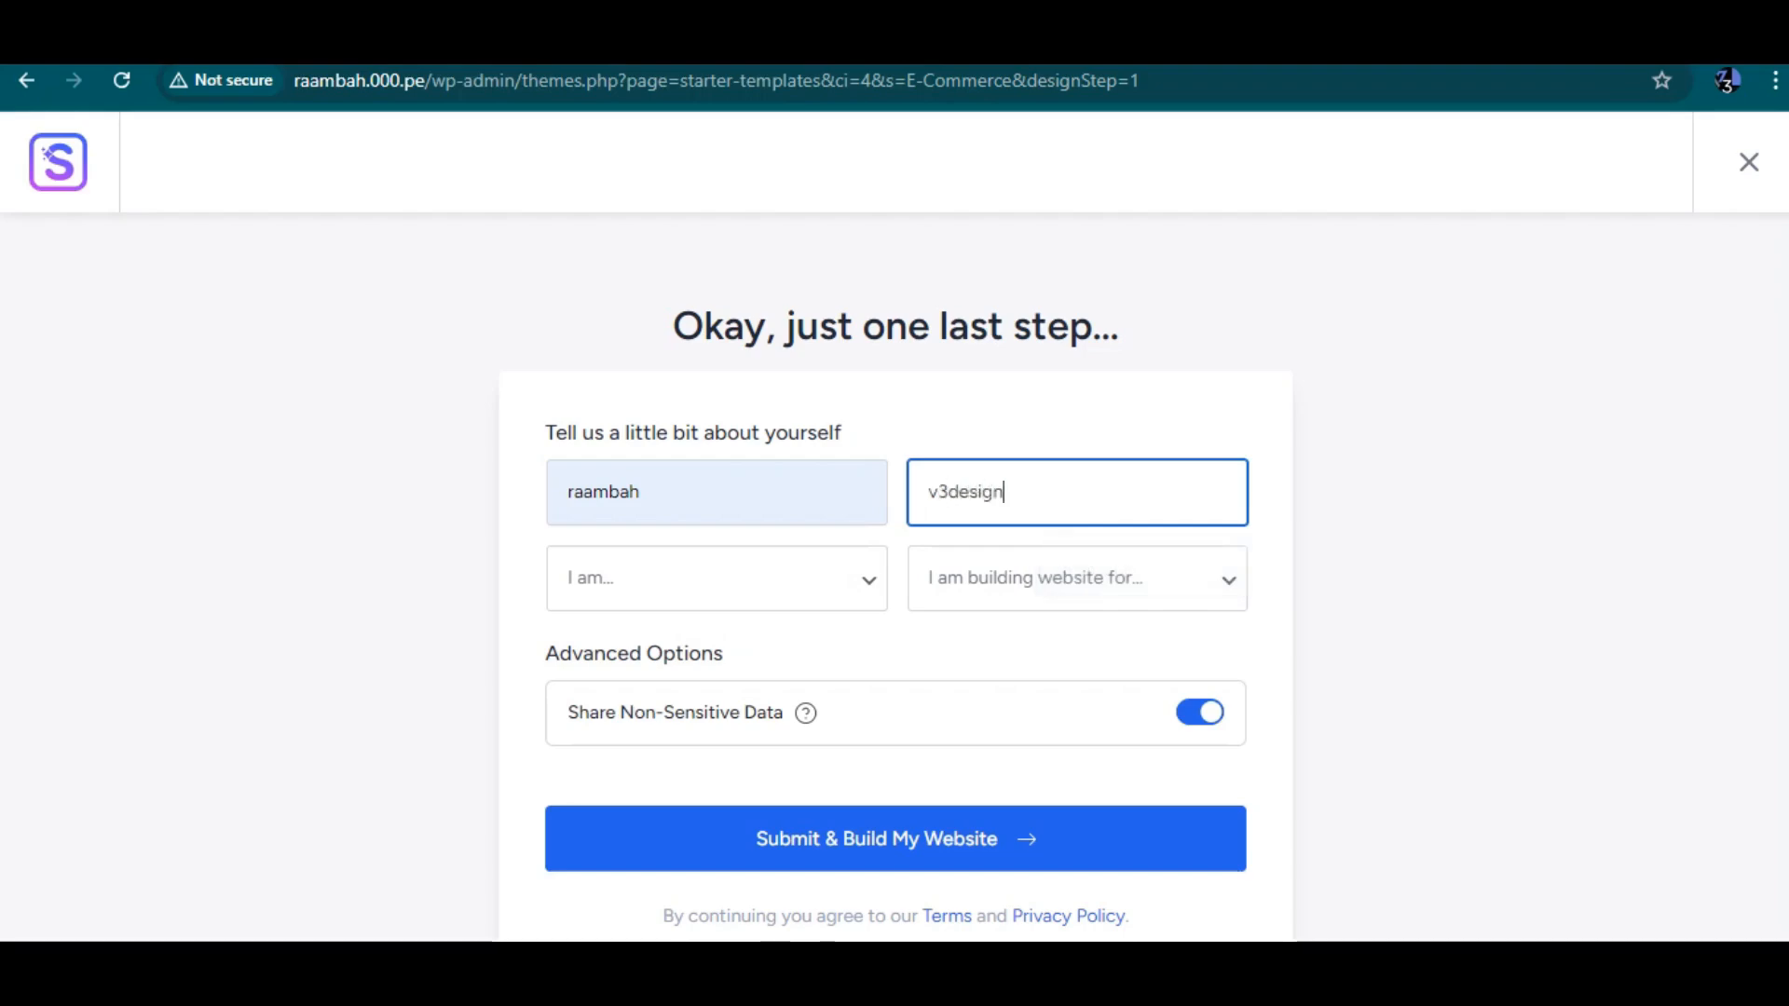
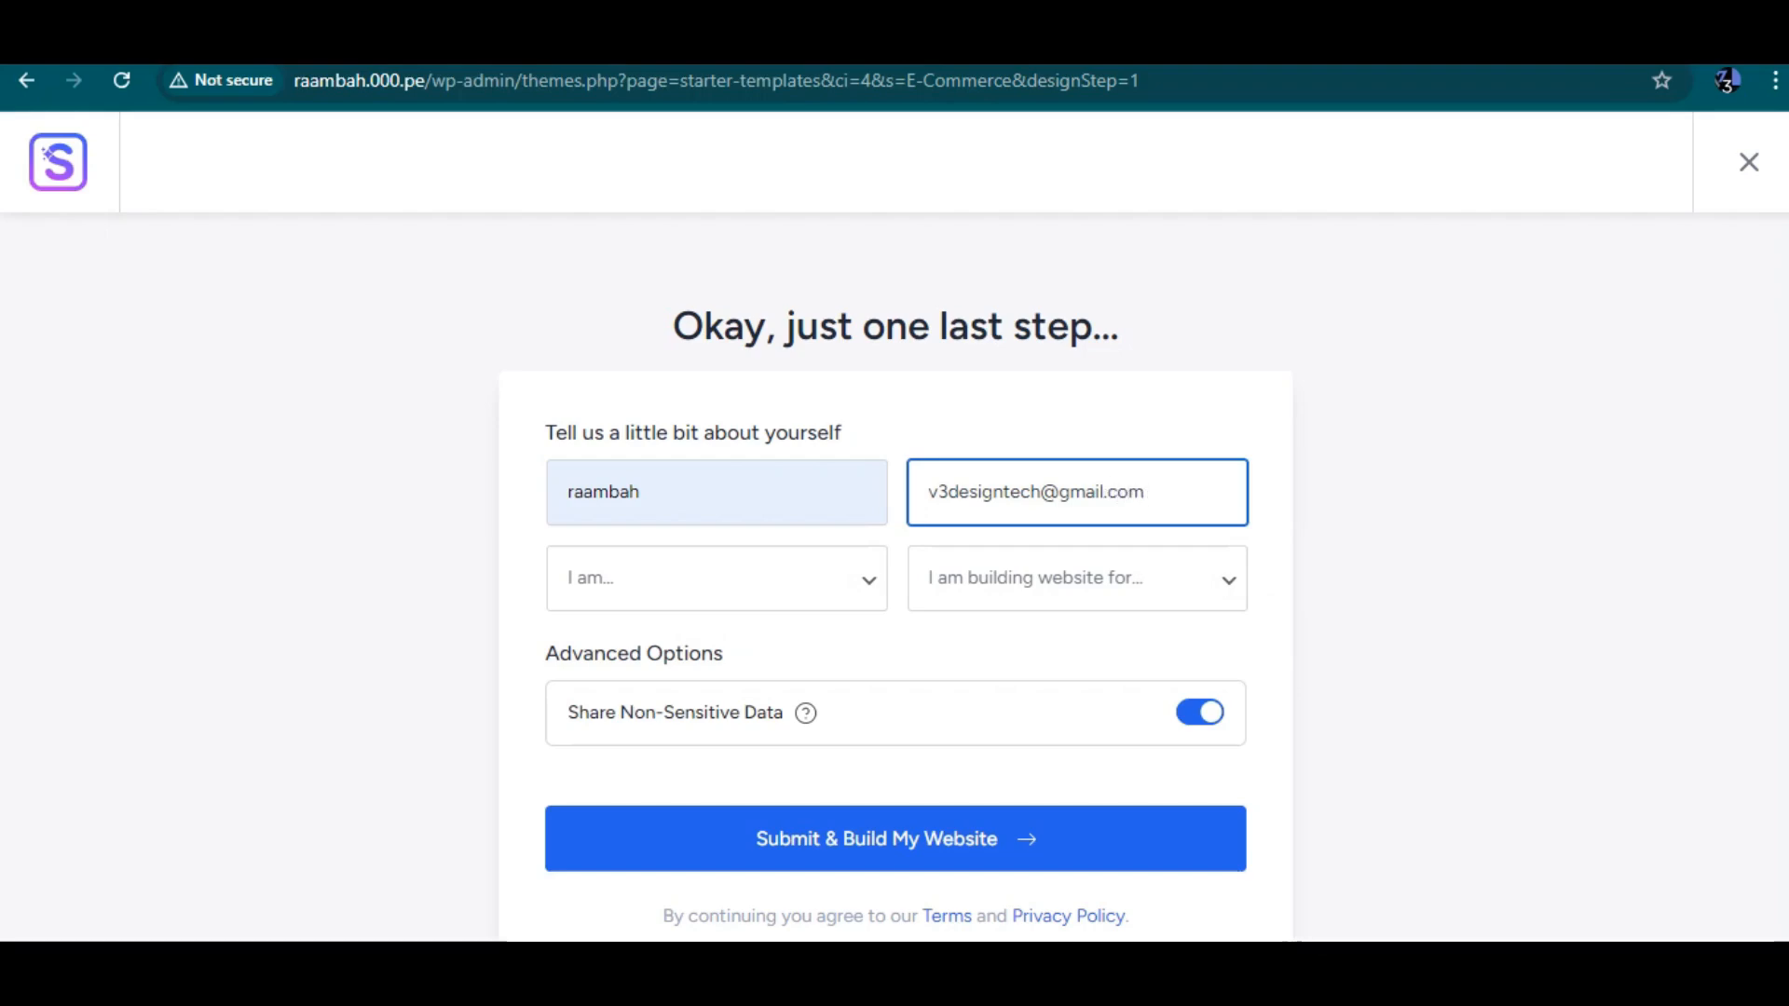
Choose Beginner and Myself/My Company in the profile dropdowns to build the website again
click(716, 578)
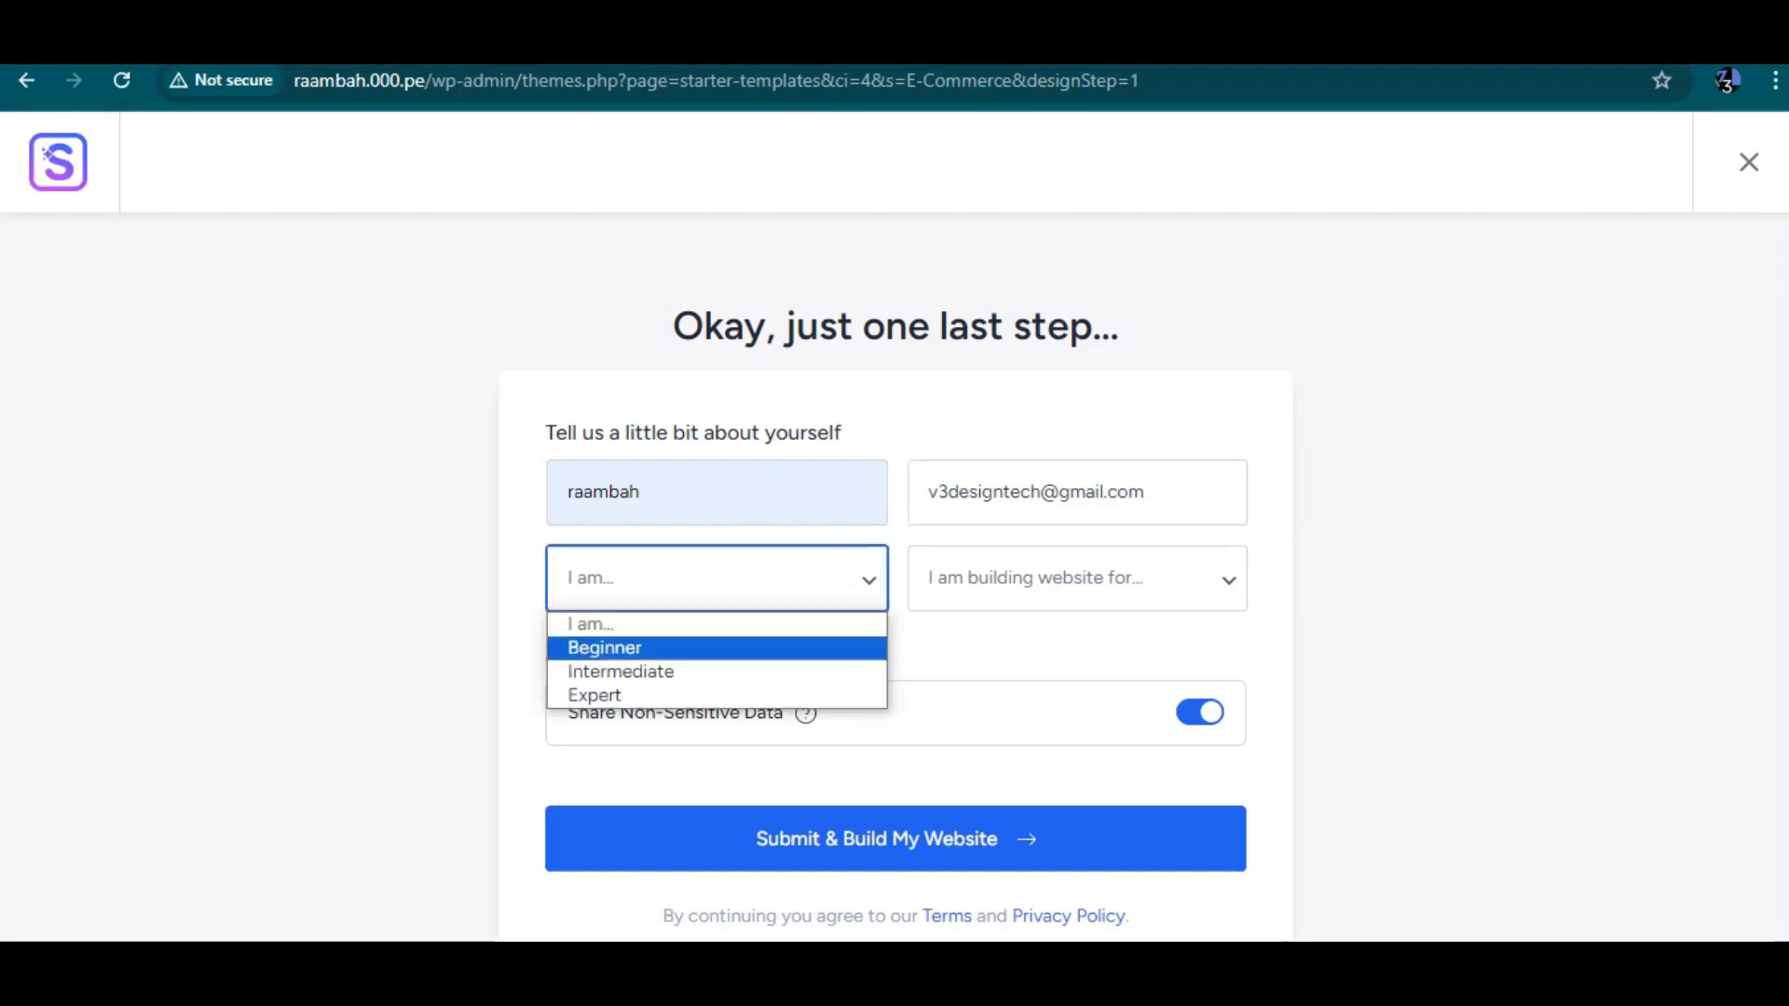
click(716, 648)
click(1078, 578)
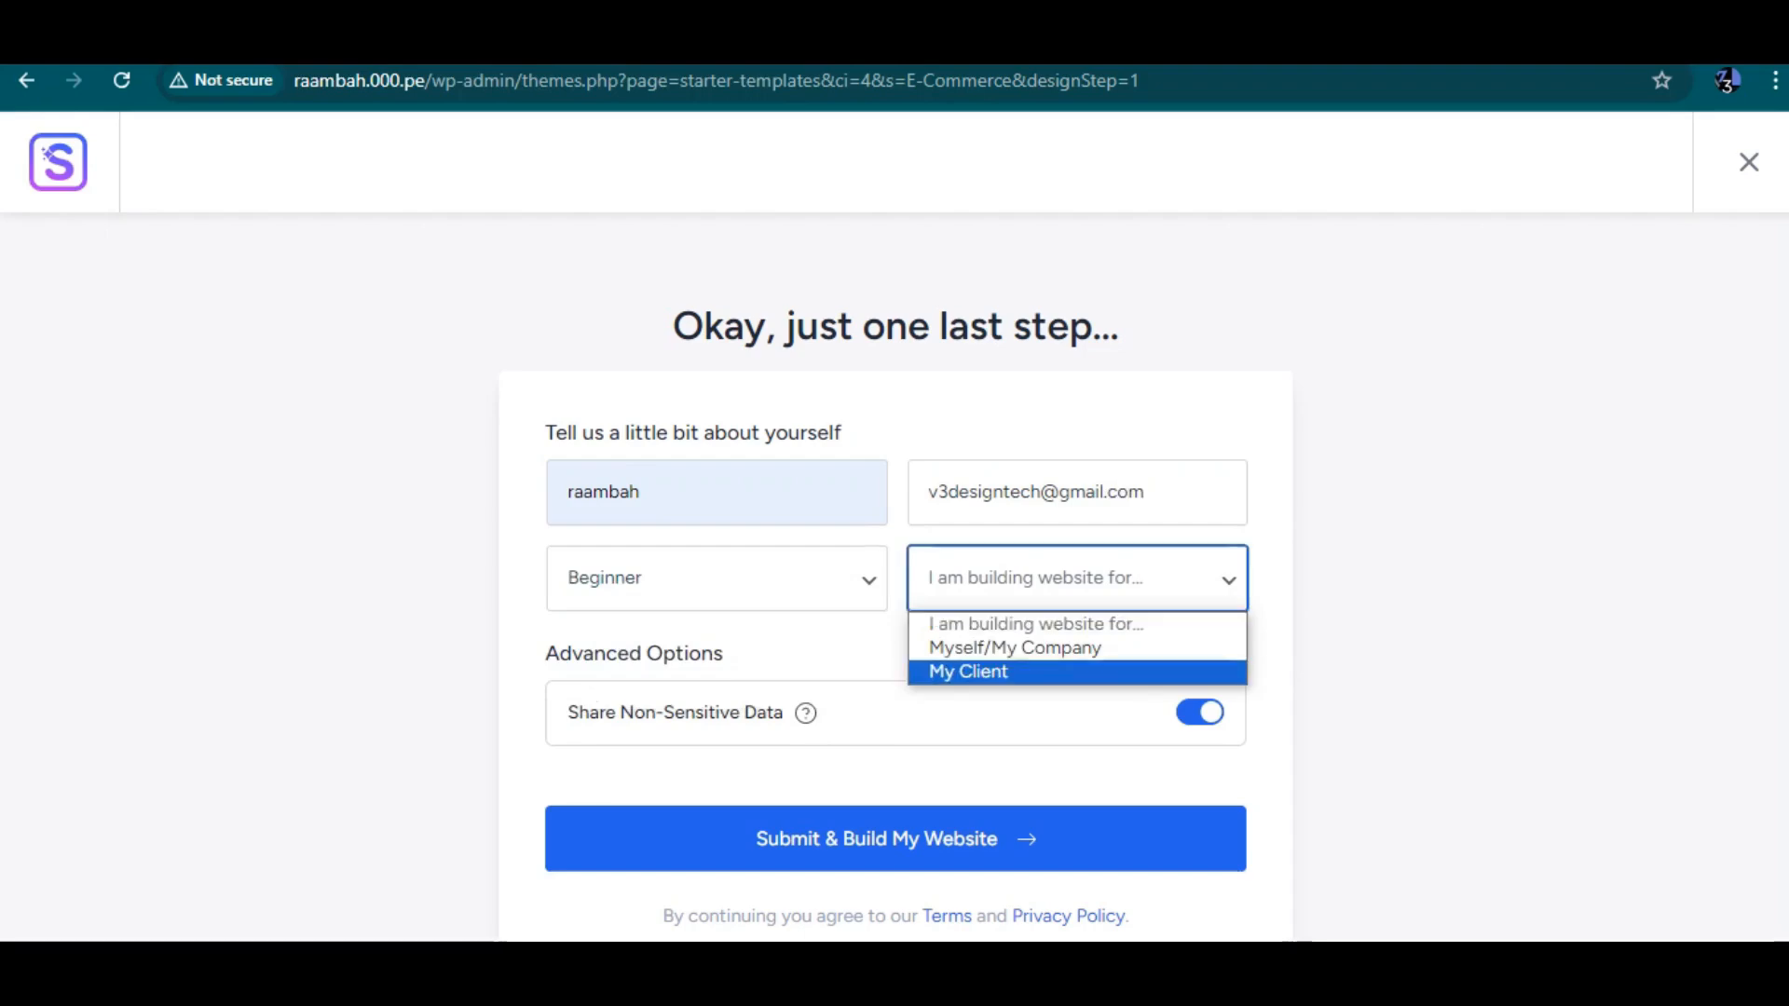
click(1077, 646)
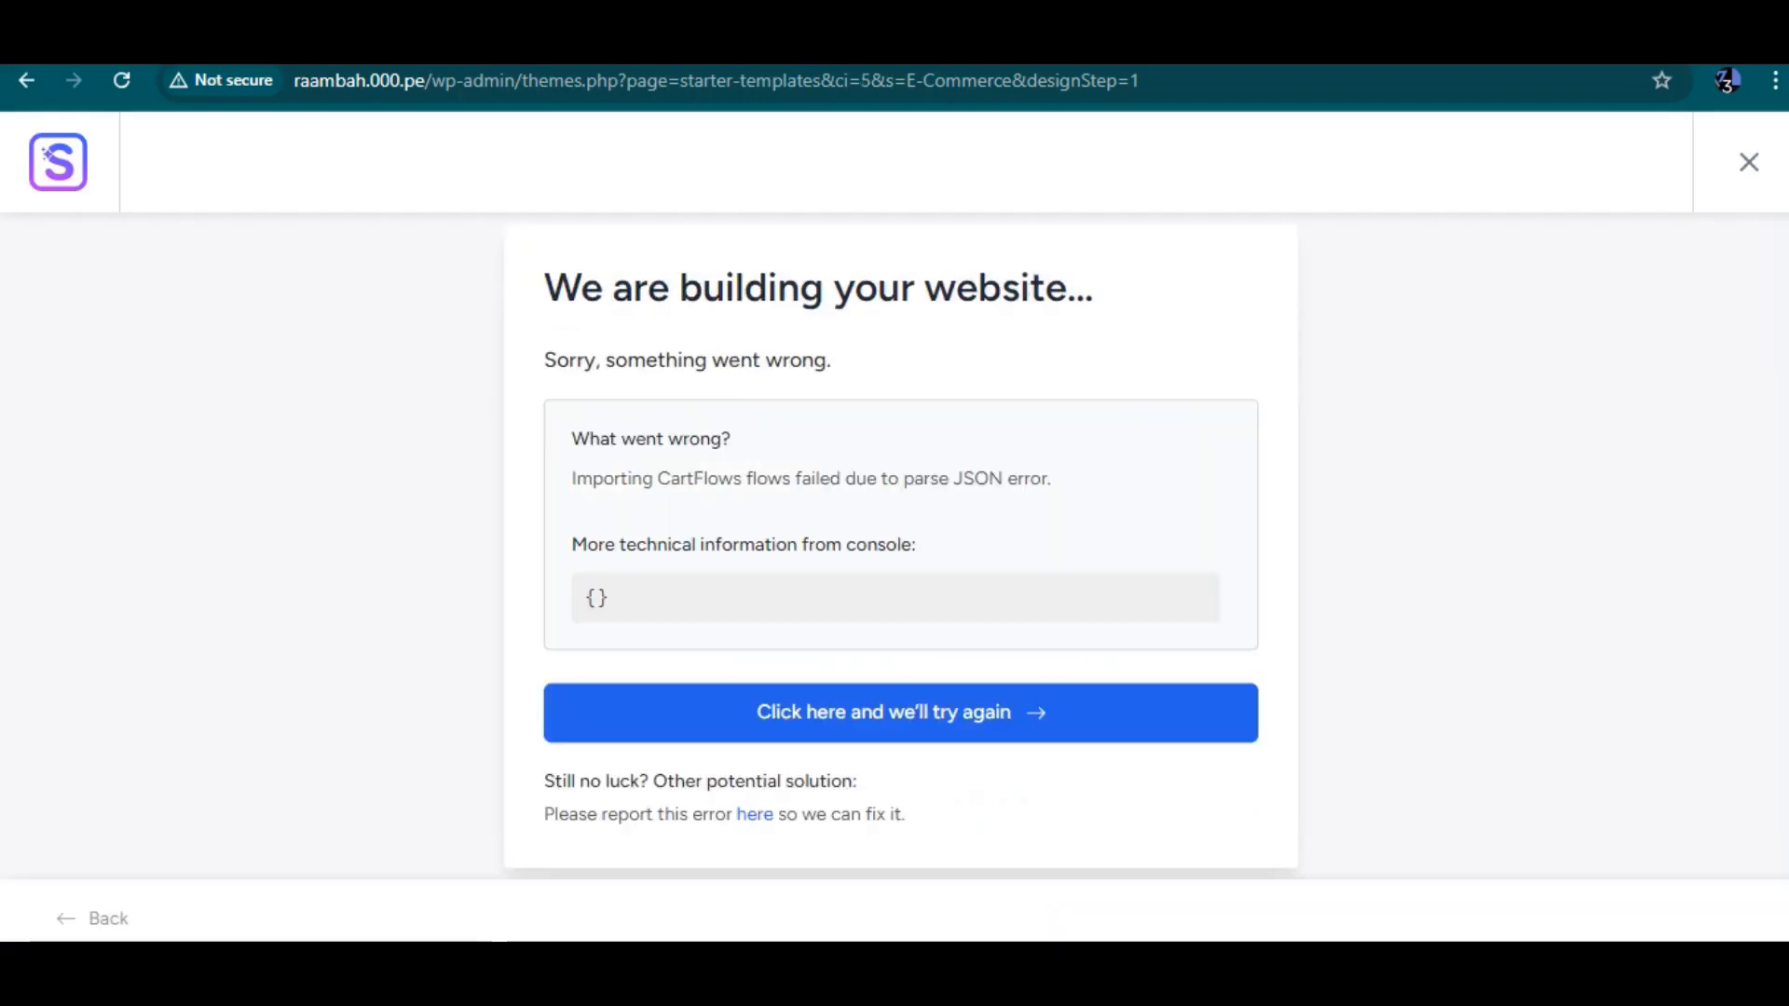
Select the CartFlows import error message and retry the website build
drag(626, 480, 667, 546)
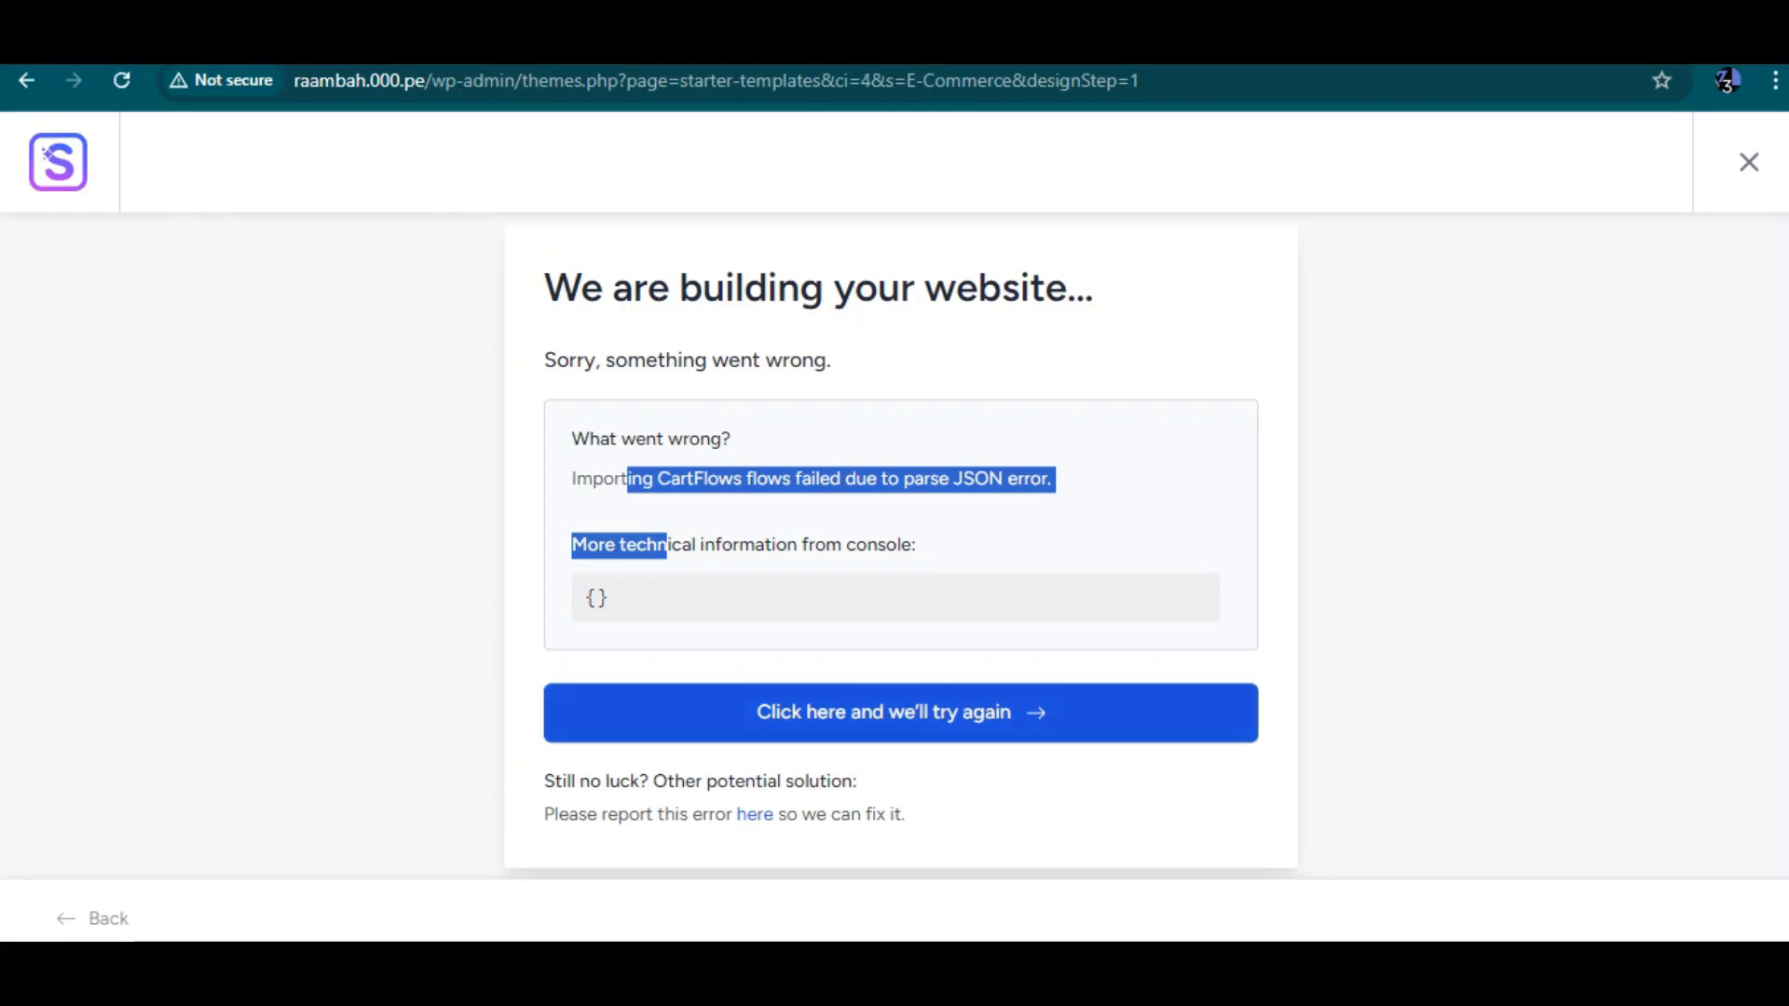
click(900, 713)
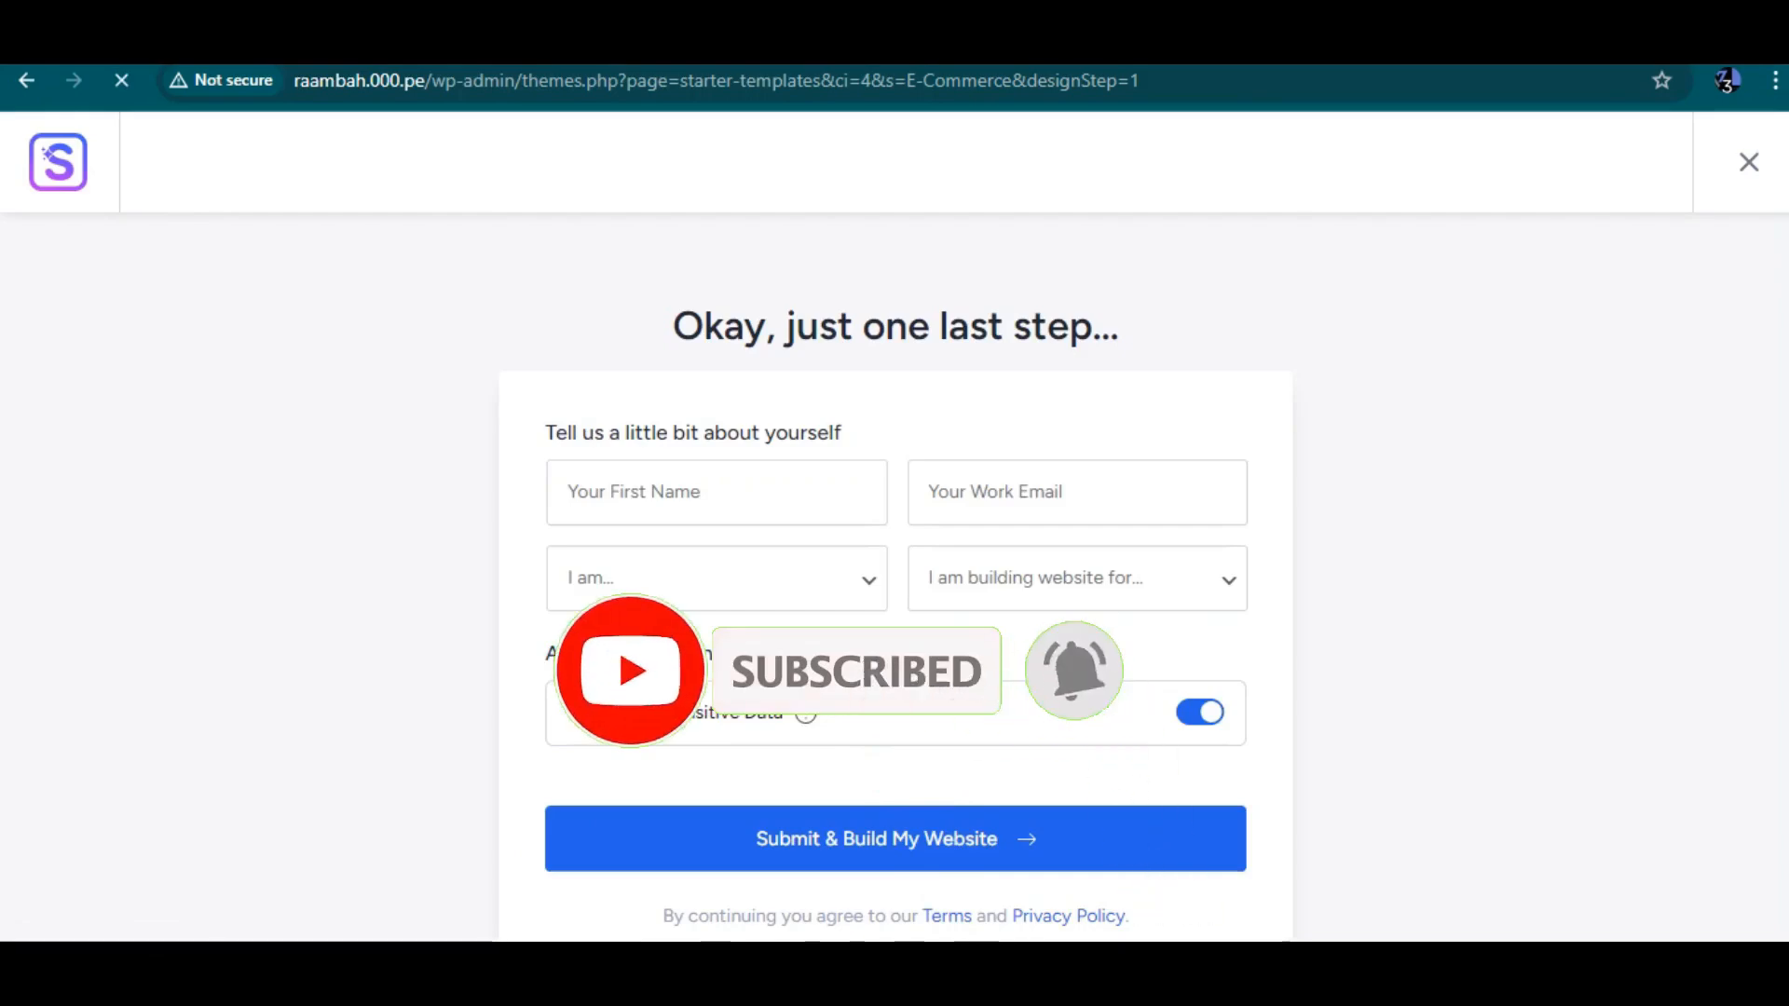
Go from the WordPress dashboard to the Add New Plugin page
scroll(93, 686, down, 1)
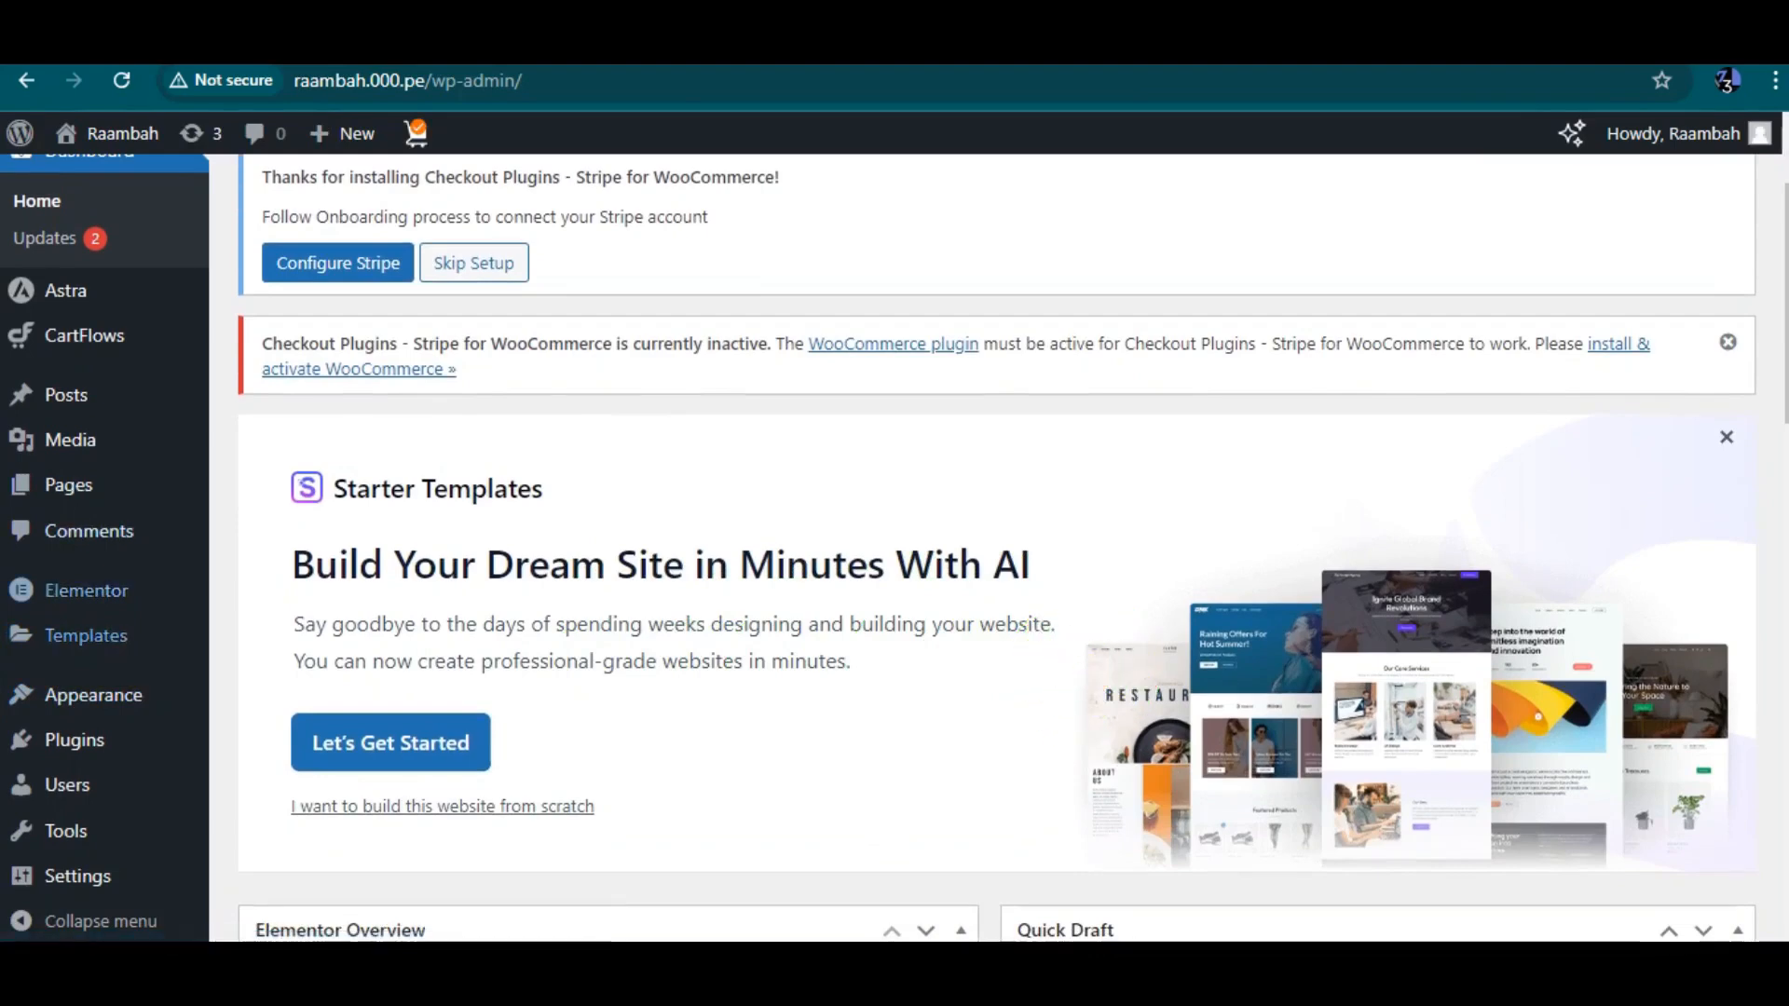
scroll(86, 643, down, 1)
mouse_move(93, 696)
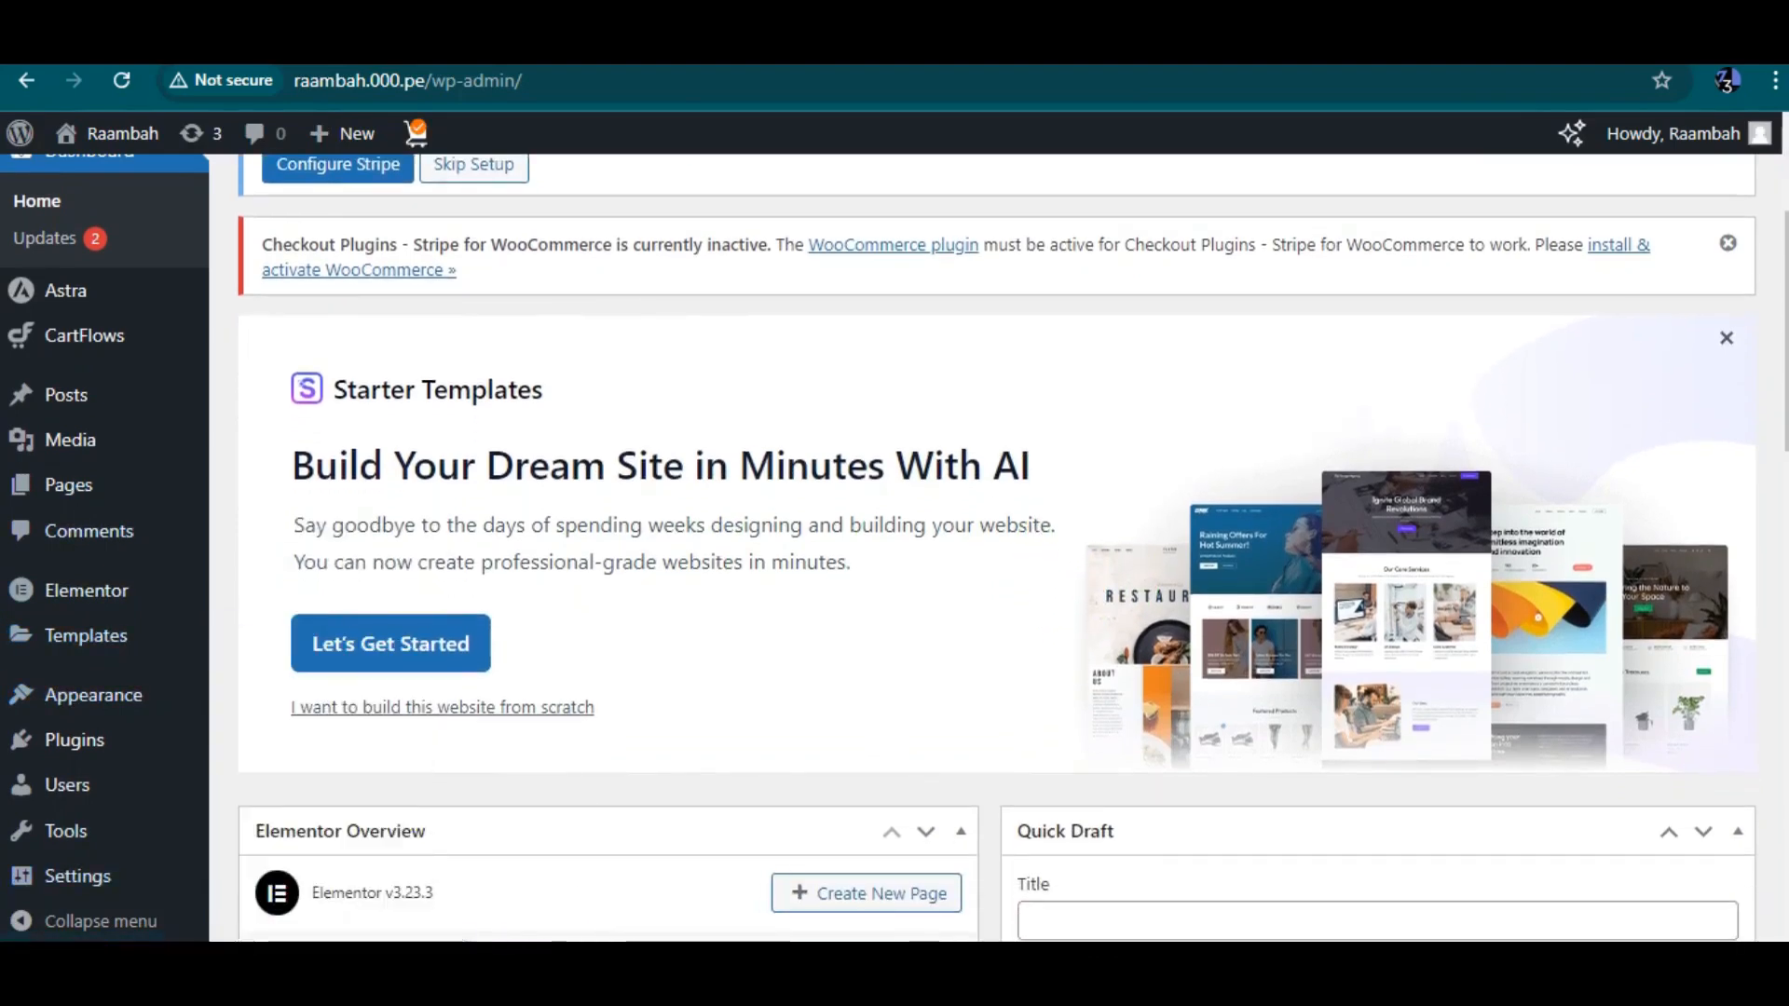
scroll(1013, 548, down, 1)
scroll(1013, 548, down, 1)
mouse_move(84, 335)
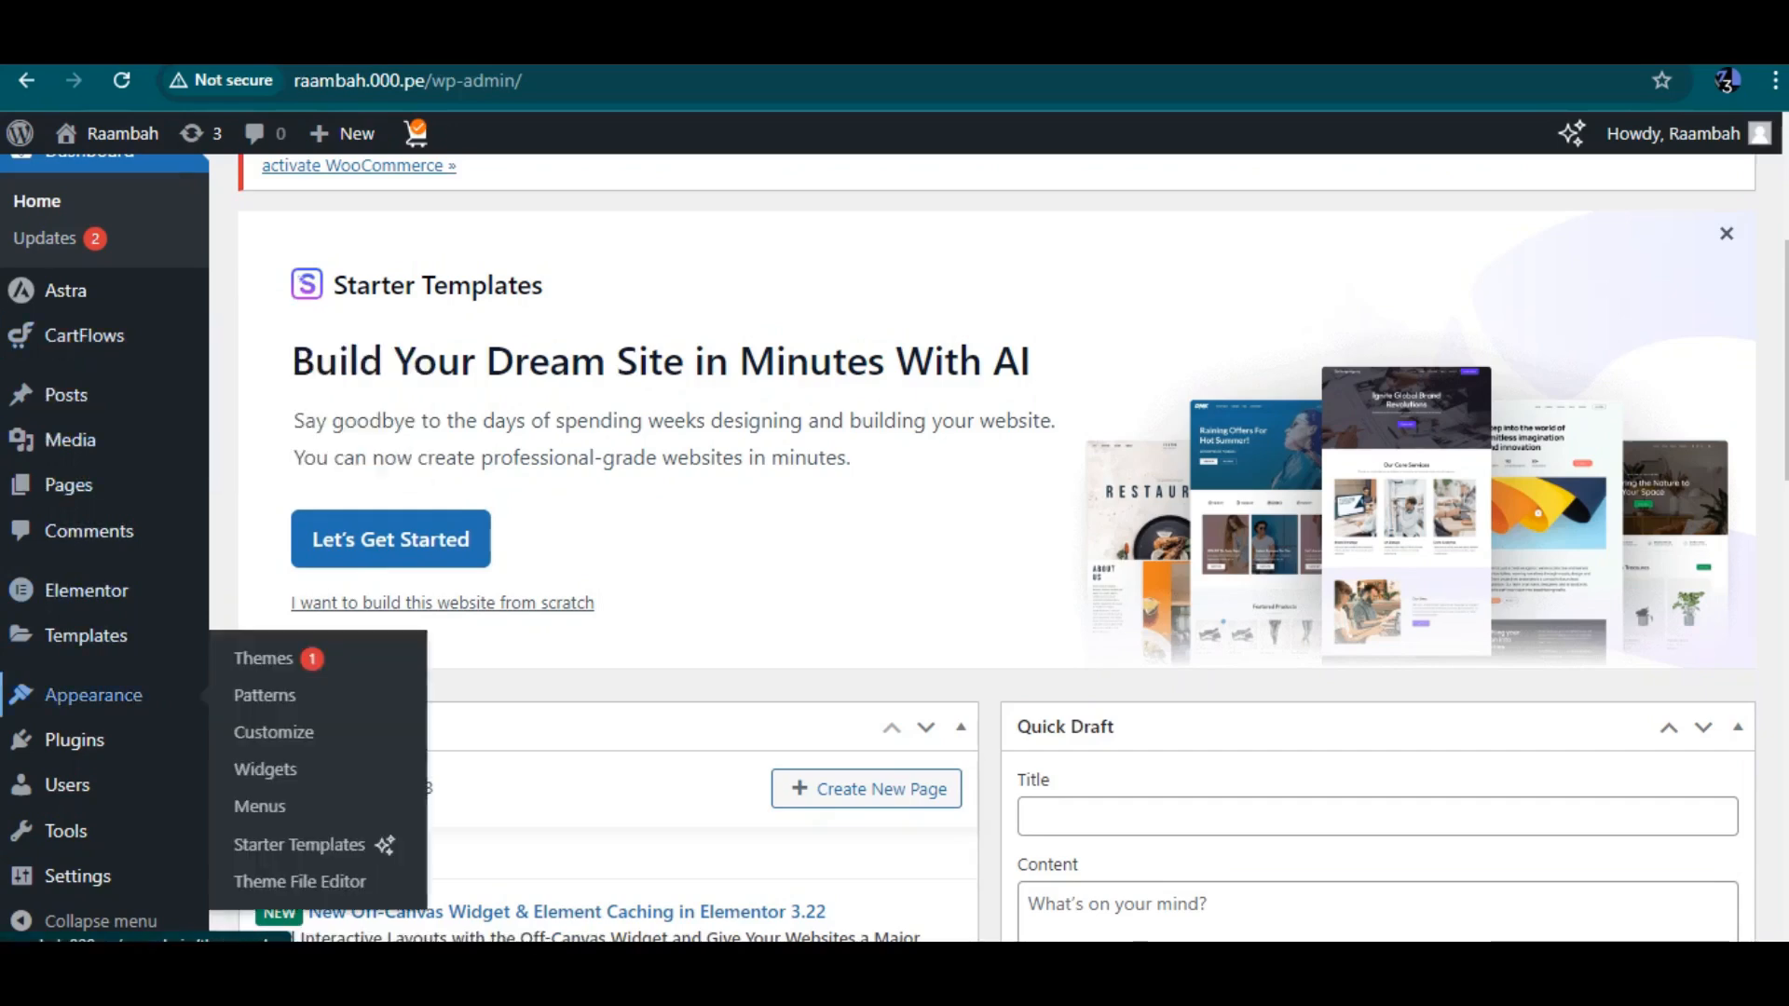
scroll(94, 695, down, 2)
mouse_move(85, 635)
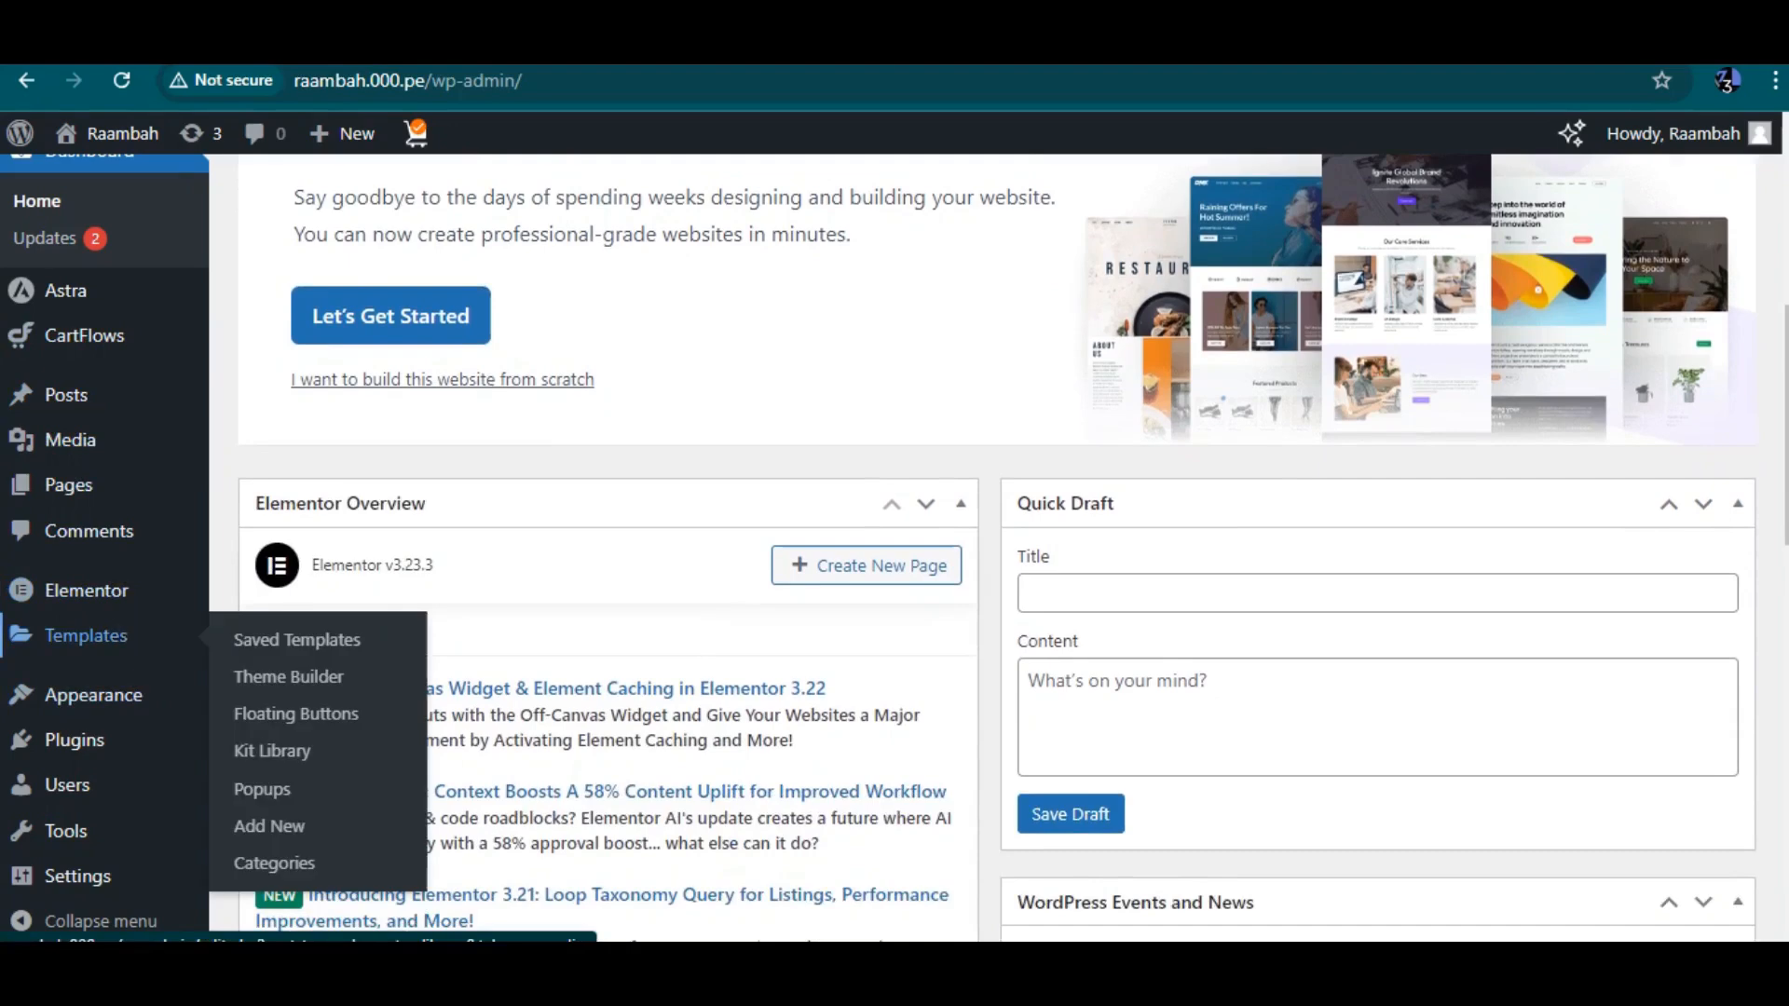
scroll(86, 635, down, 2)
mouse_move(74, 740)
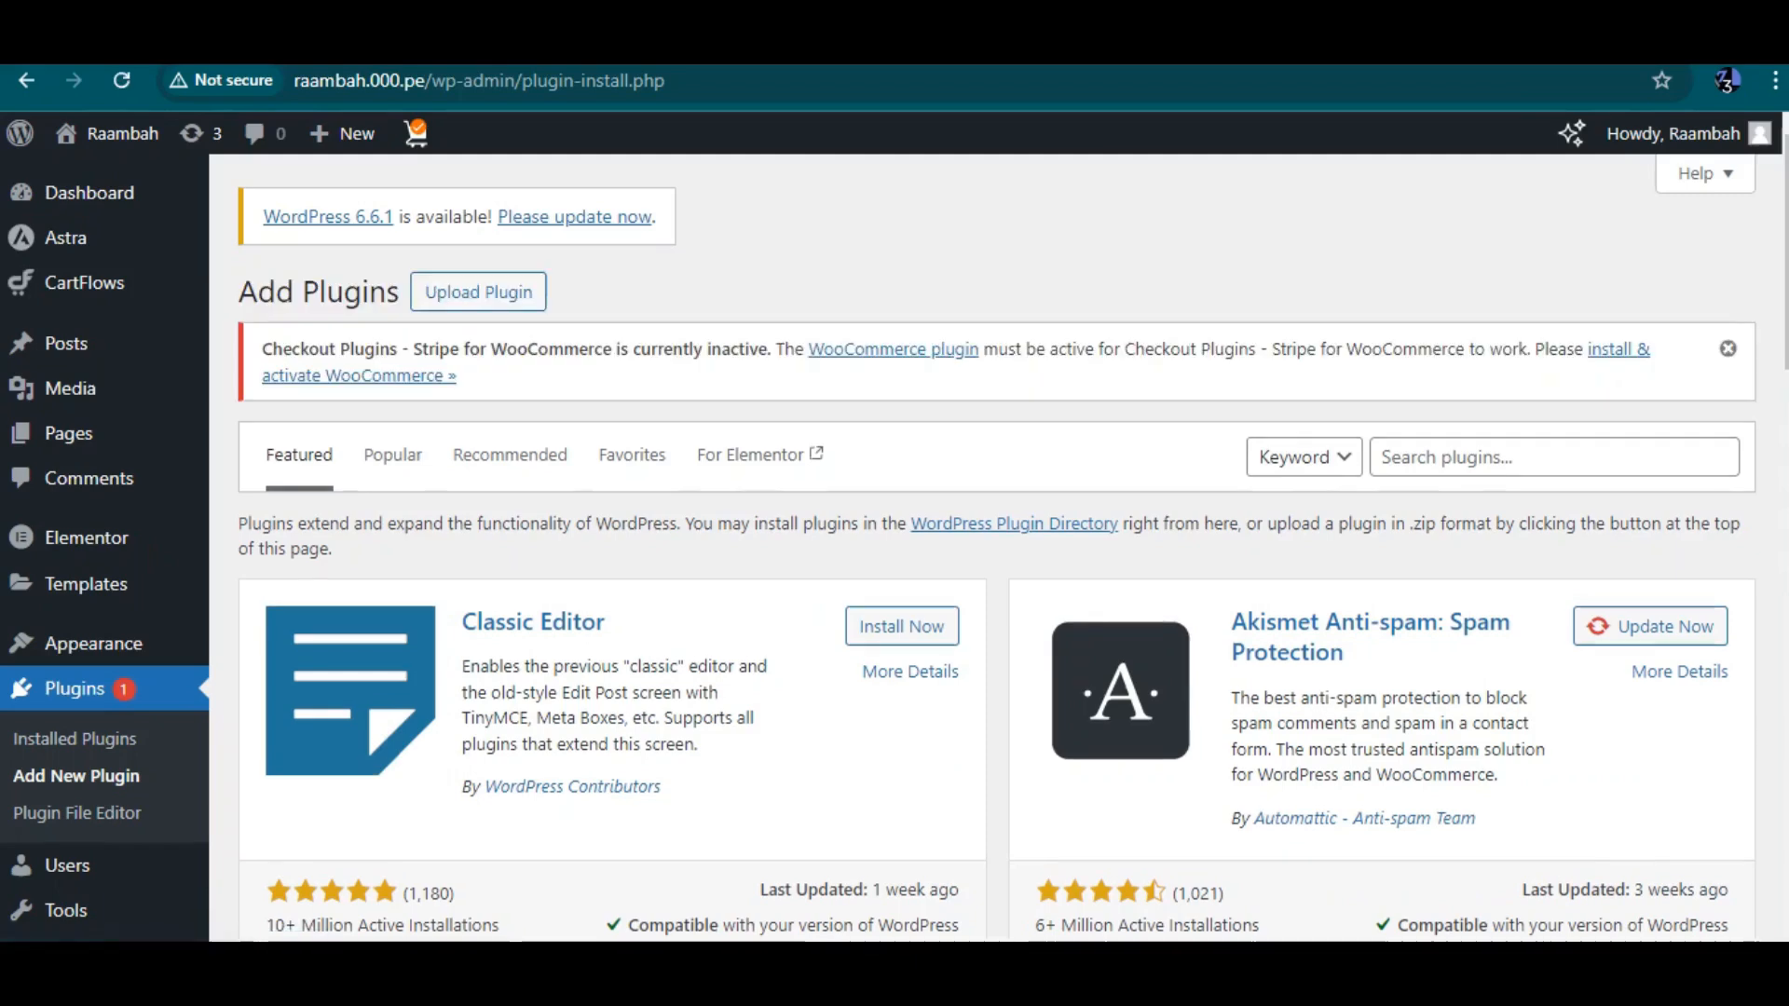
Search the plugin directory for woo comerce
click(1554, 457)
text(woo comerce)
key(Return)
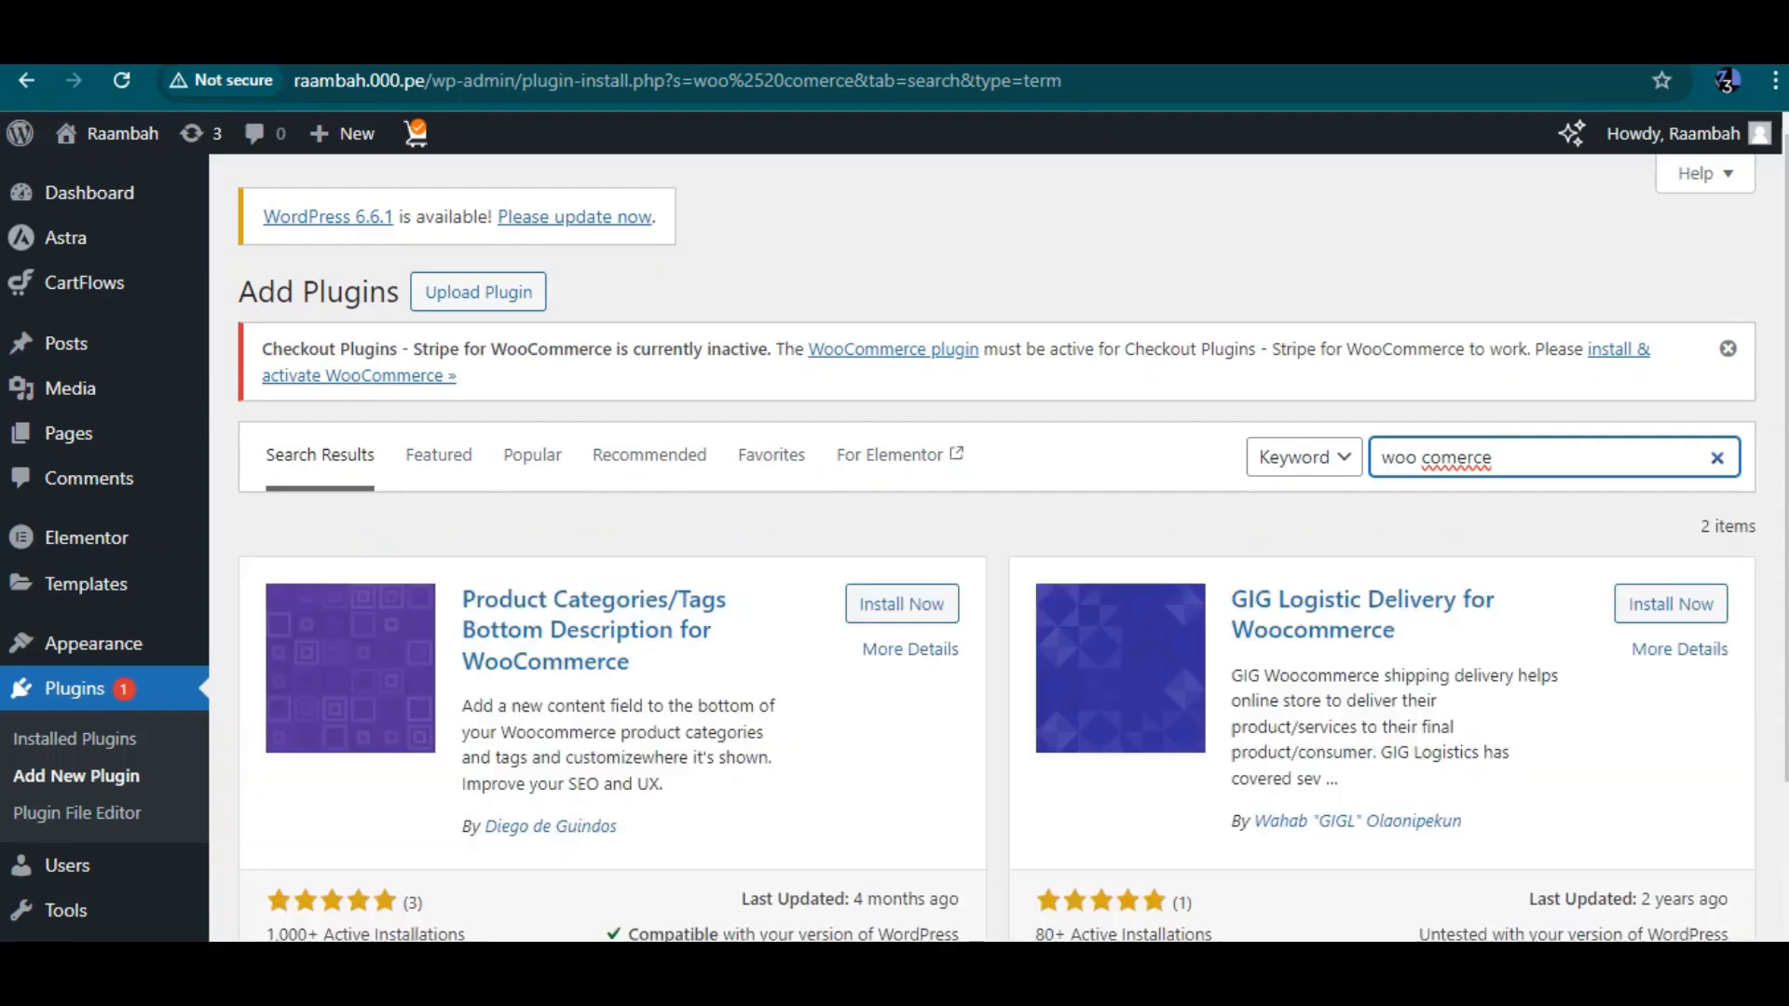
Replace the plugin search term with ecommerce
scroll(997, 549, down, 2)
scroll(997, 550, up, 1)
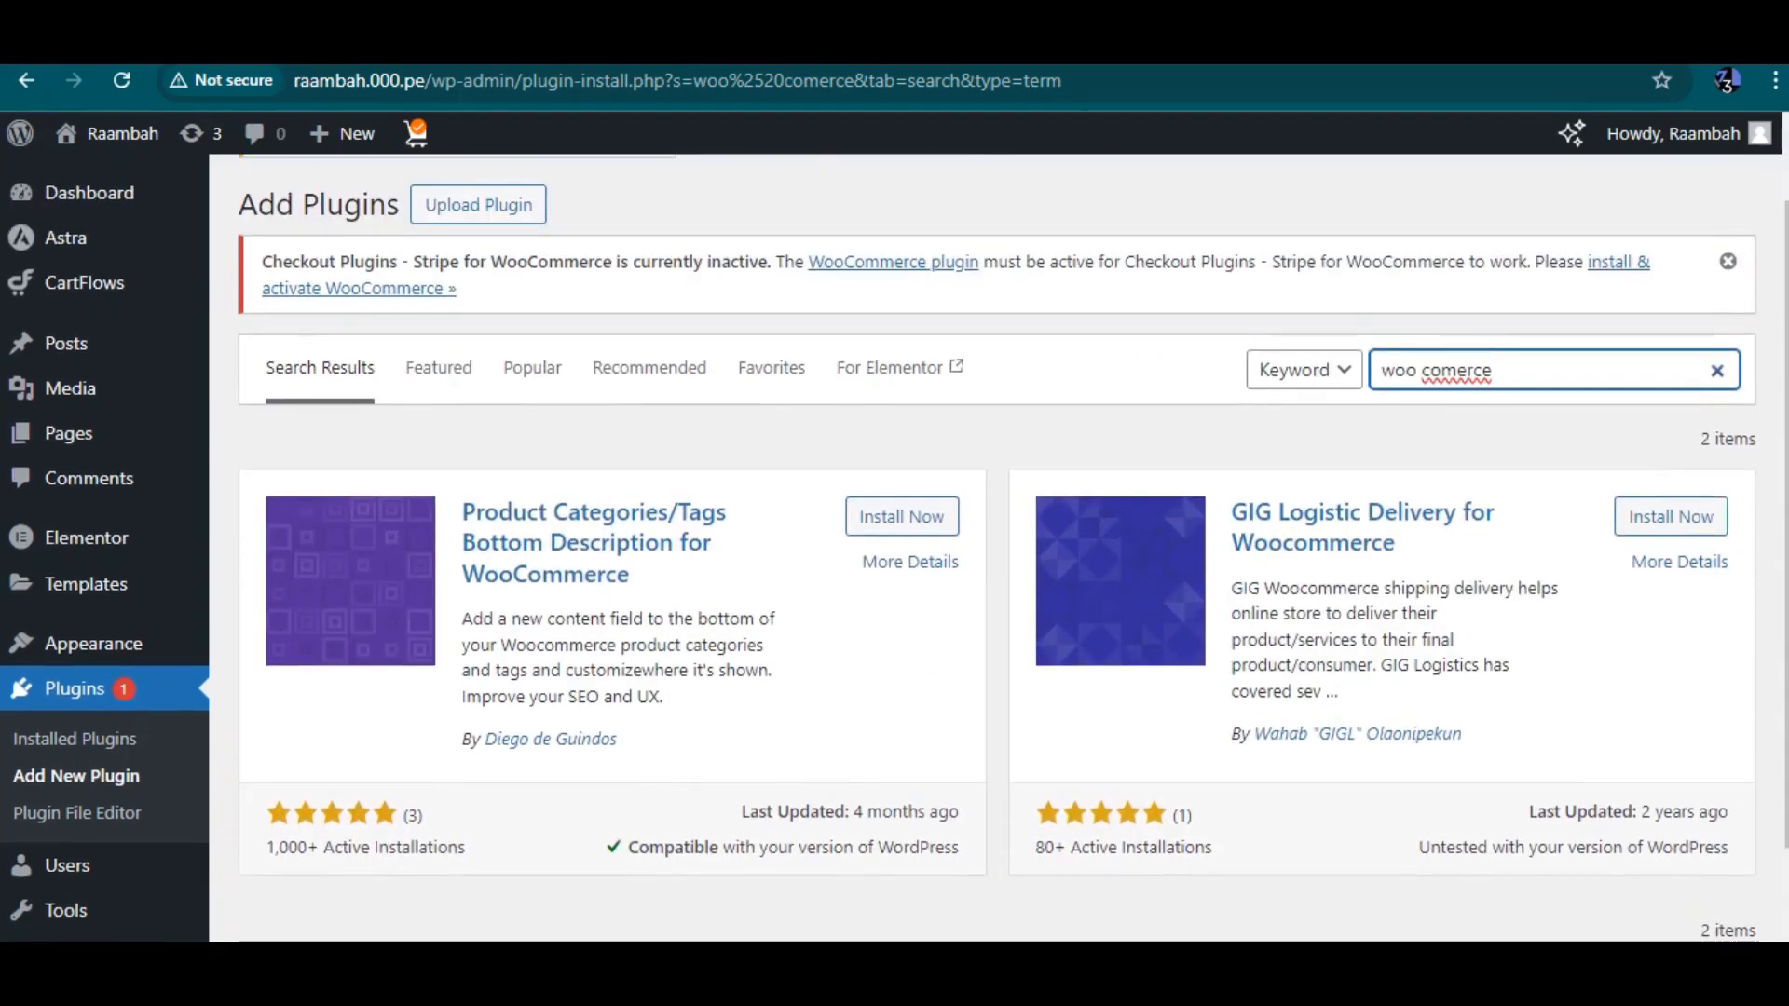
drag(1493, 370, 1382, 370)
text(ecommerce)
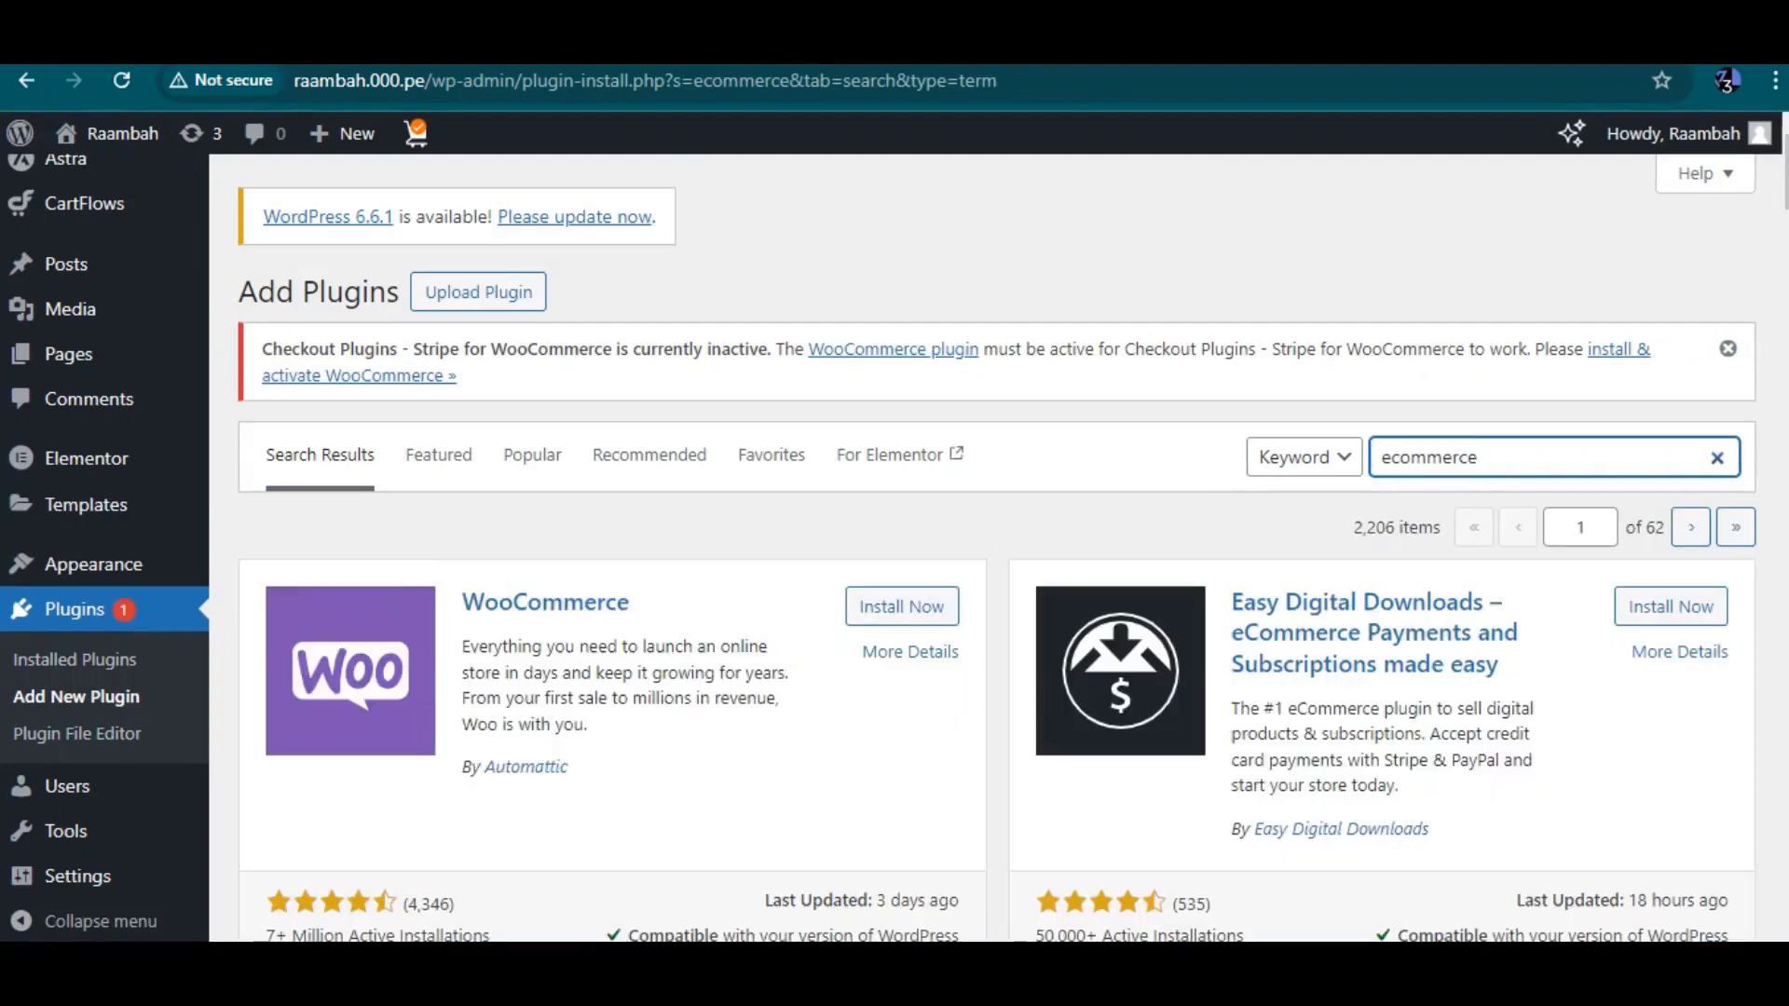
Try to install the WooCommerce plugin, then open the installed plugins list
click(901, 607)
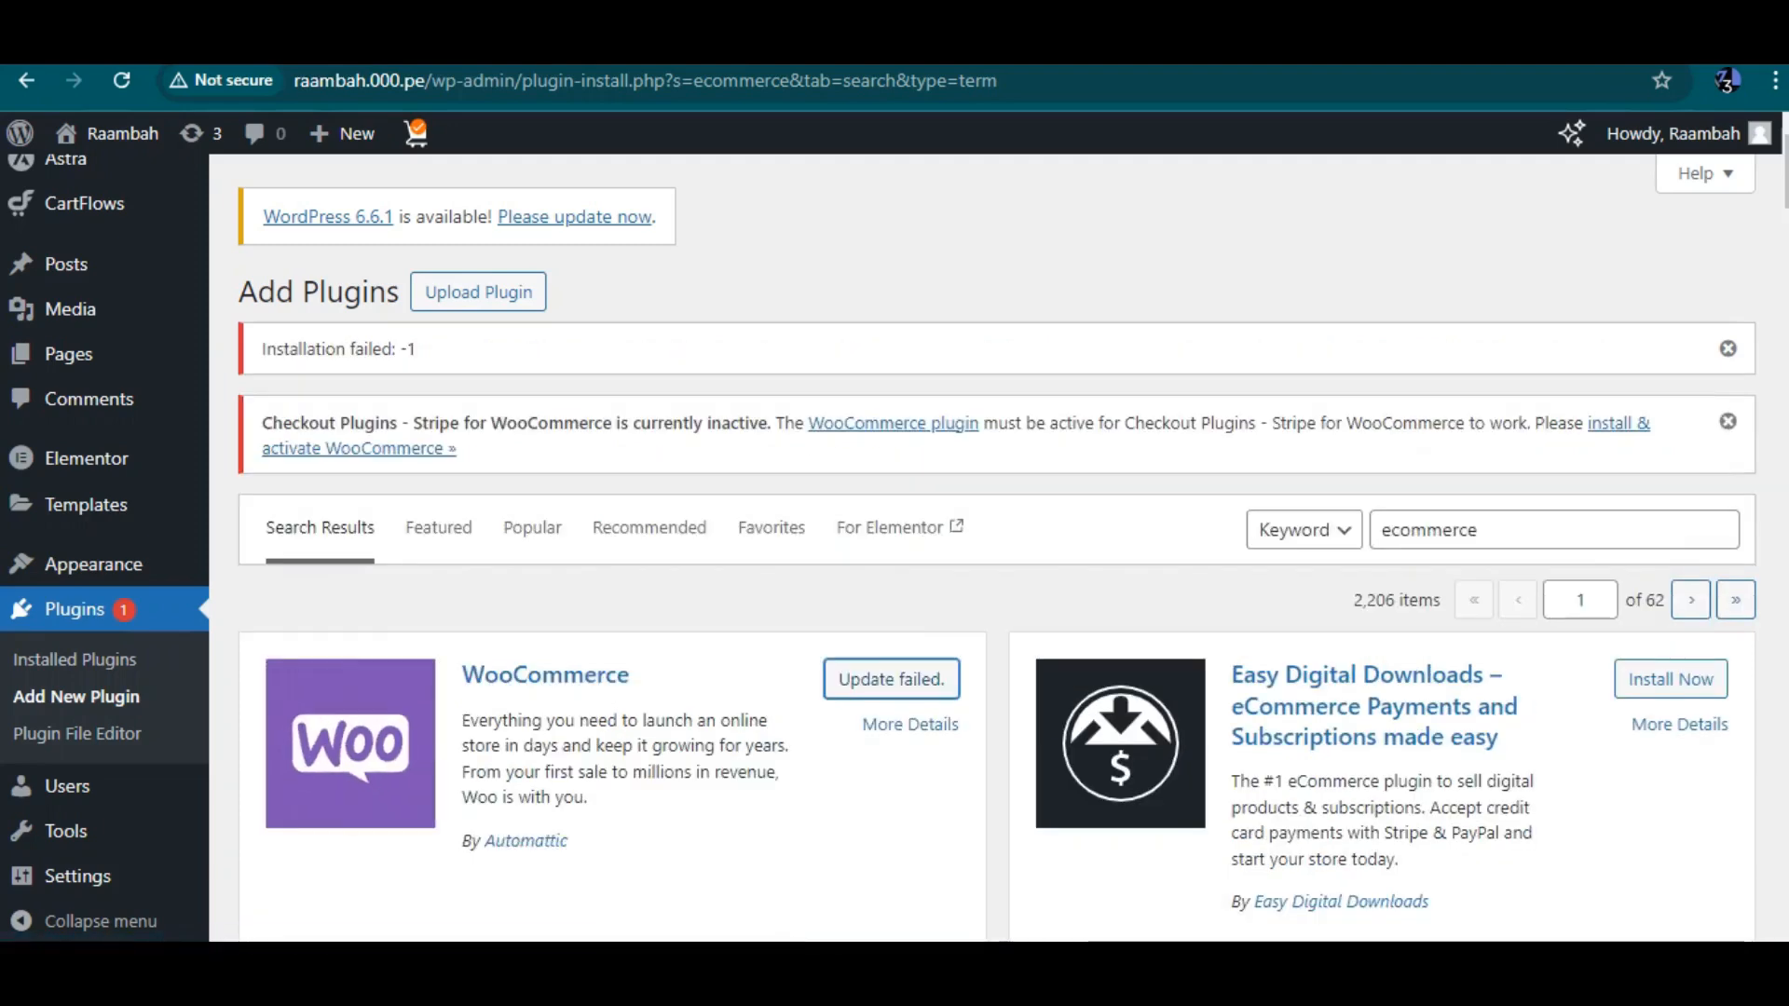
click(891, 679)
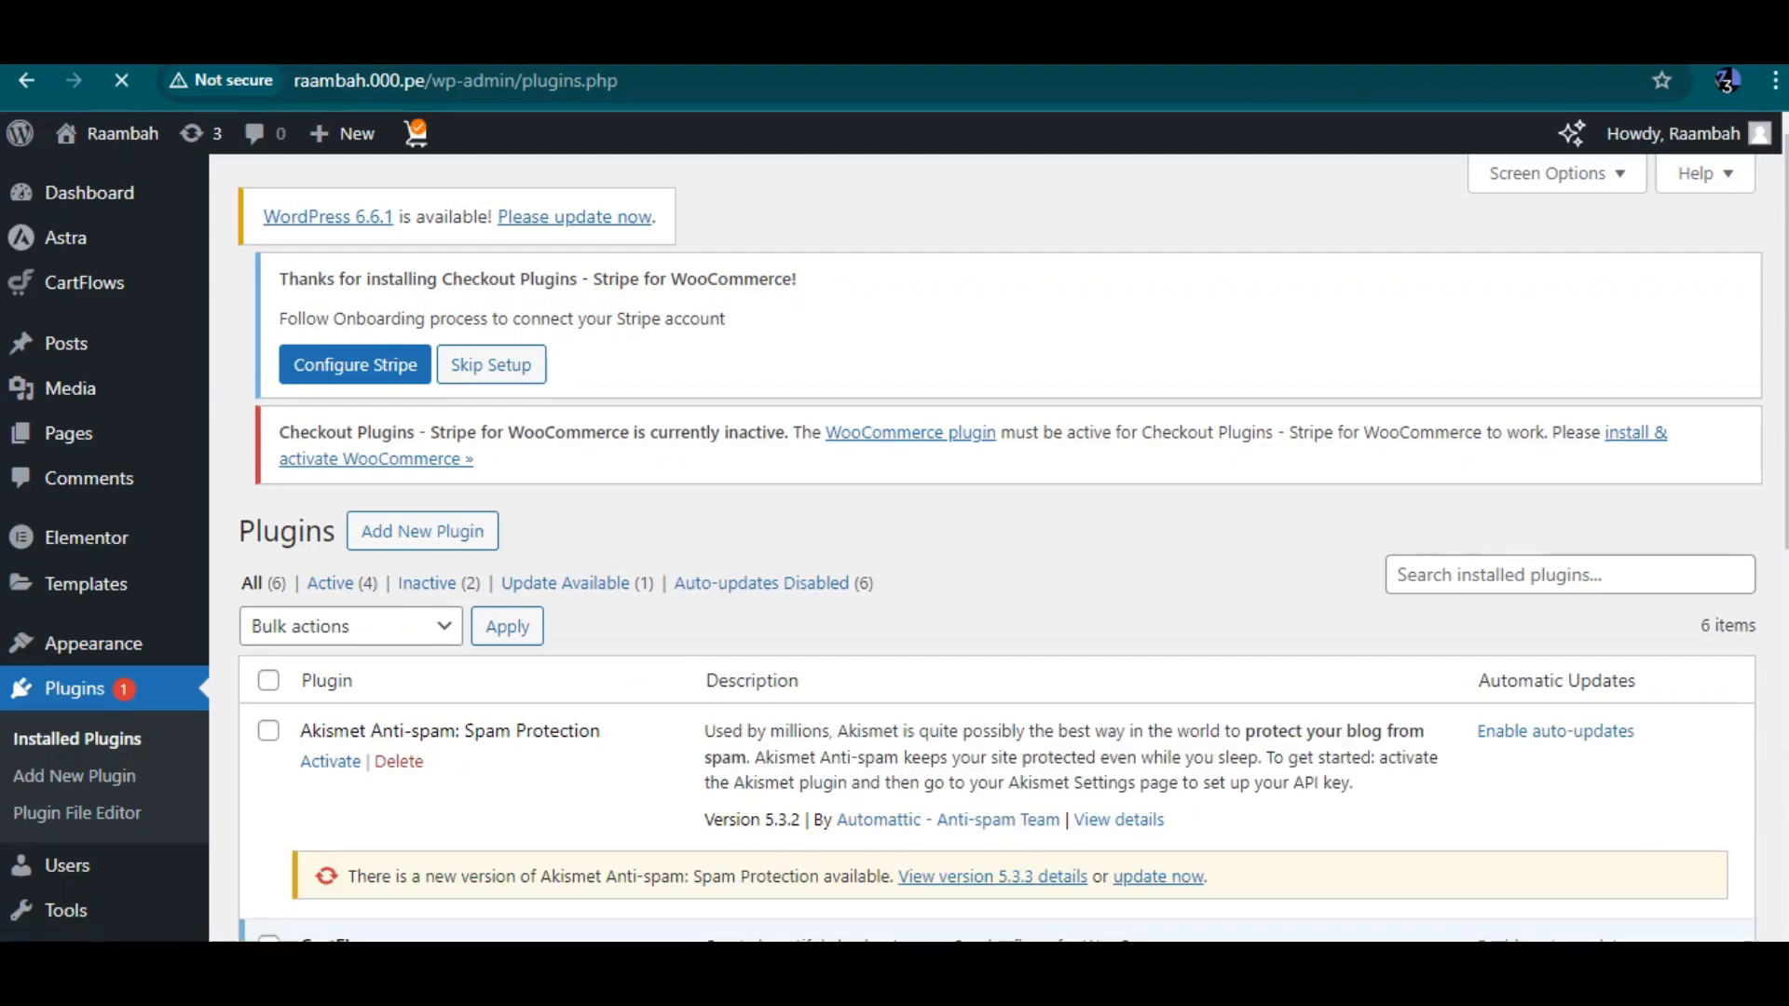
Review the installed plugins and copy the WooCommerce name from the inactive-plugin notice
scroll(997, 550, down, 5)
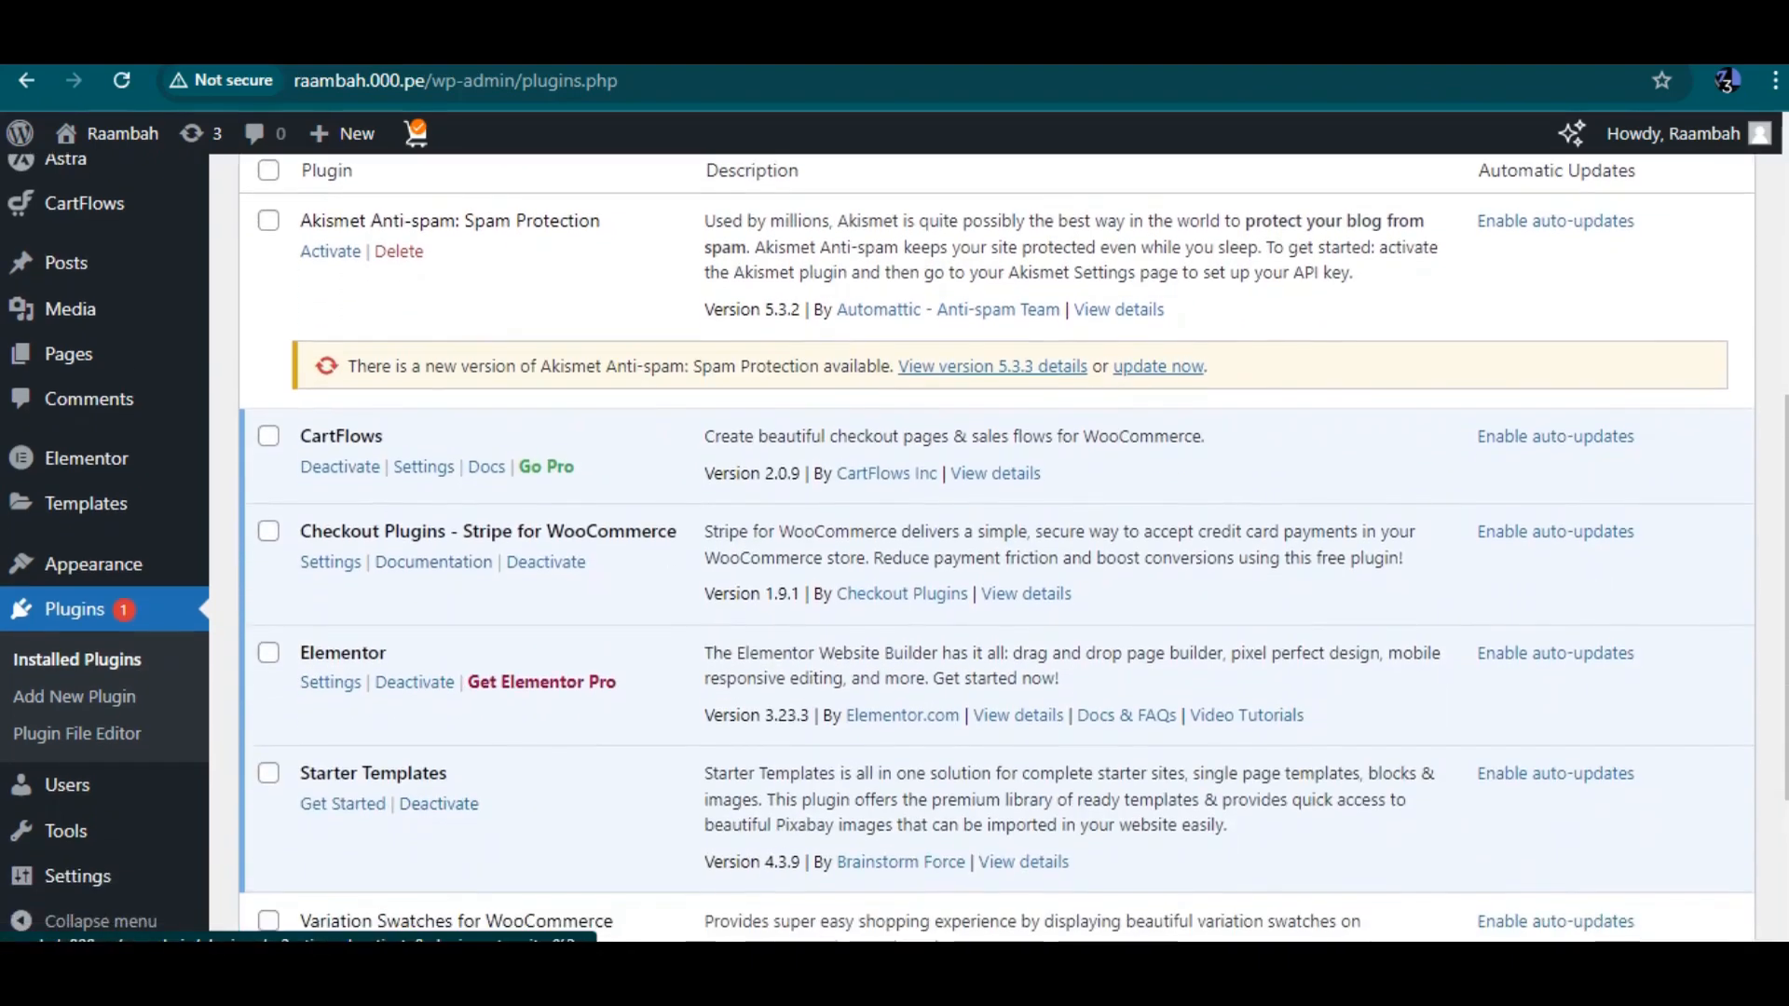
scroll(1013, 548, down, 2)
scroll(1012, 548, up, 2)
scroll(1013, 548, up, 4)
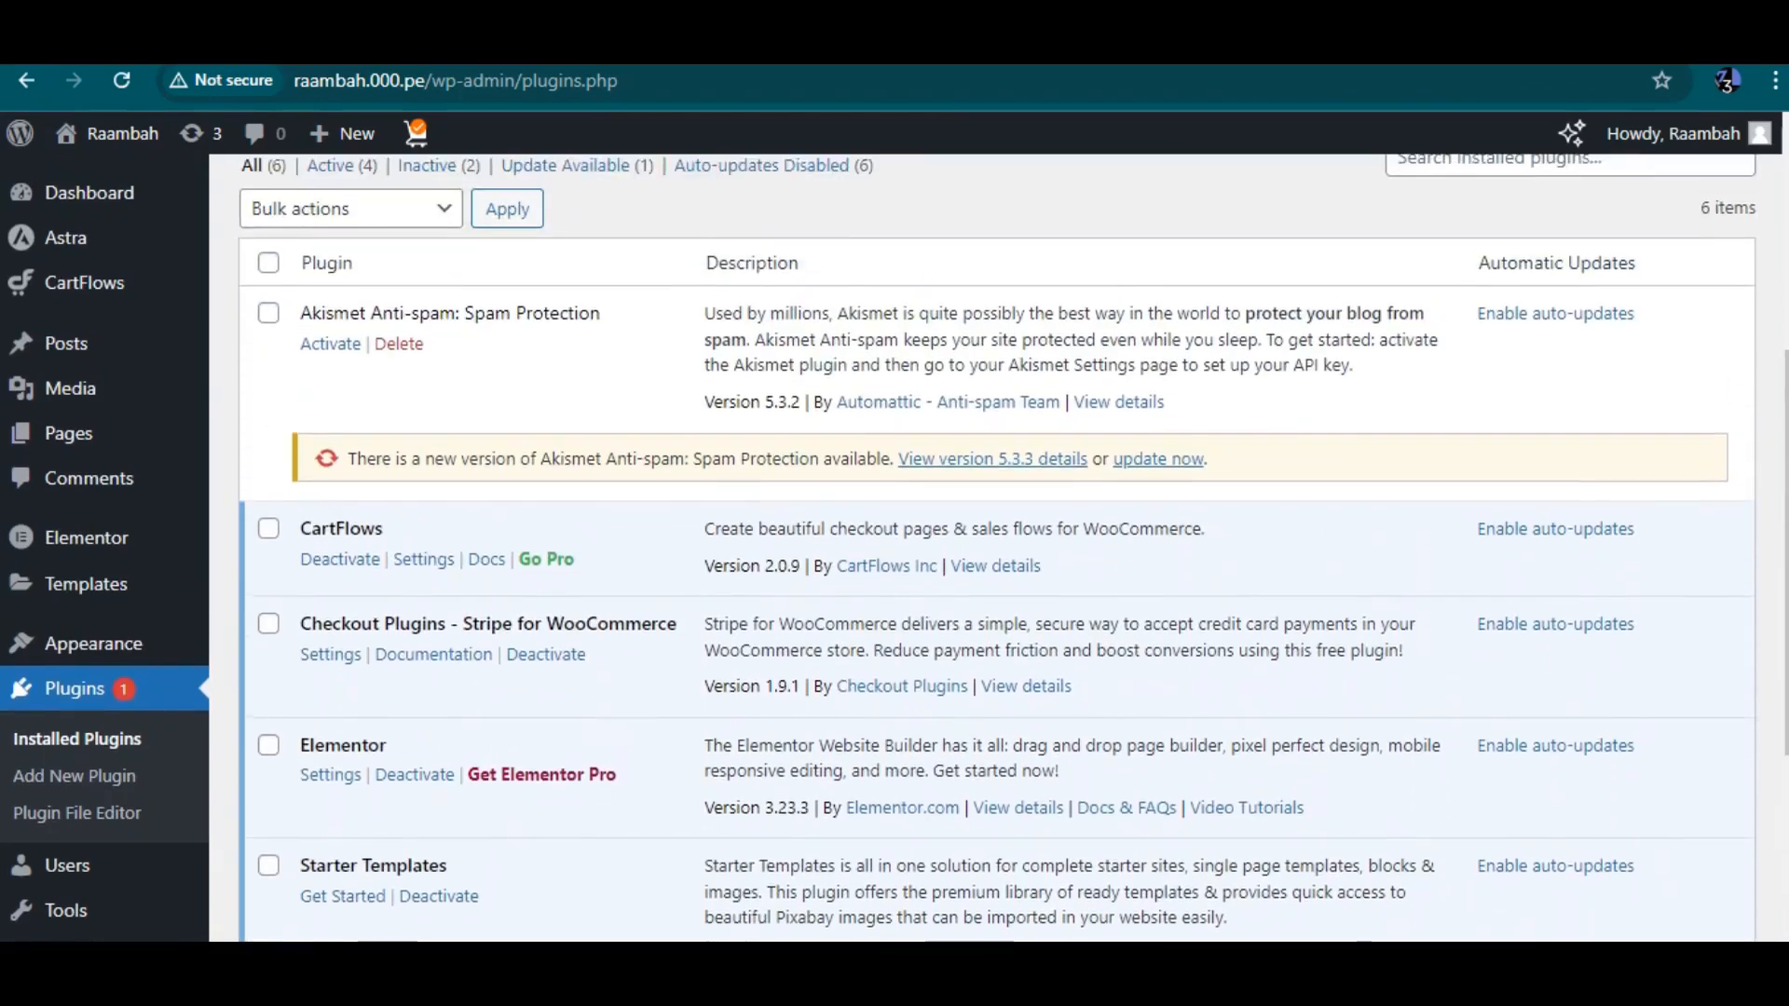
scroll(997, 548, up, 1)
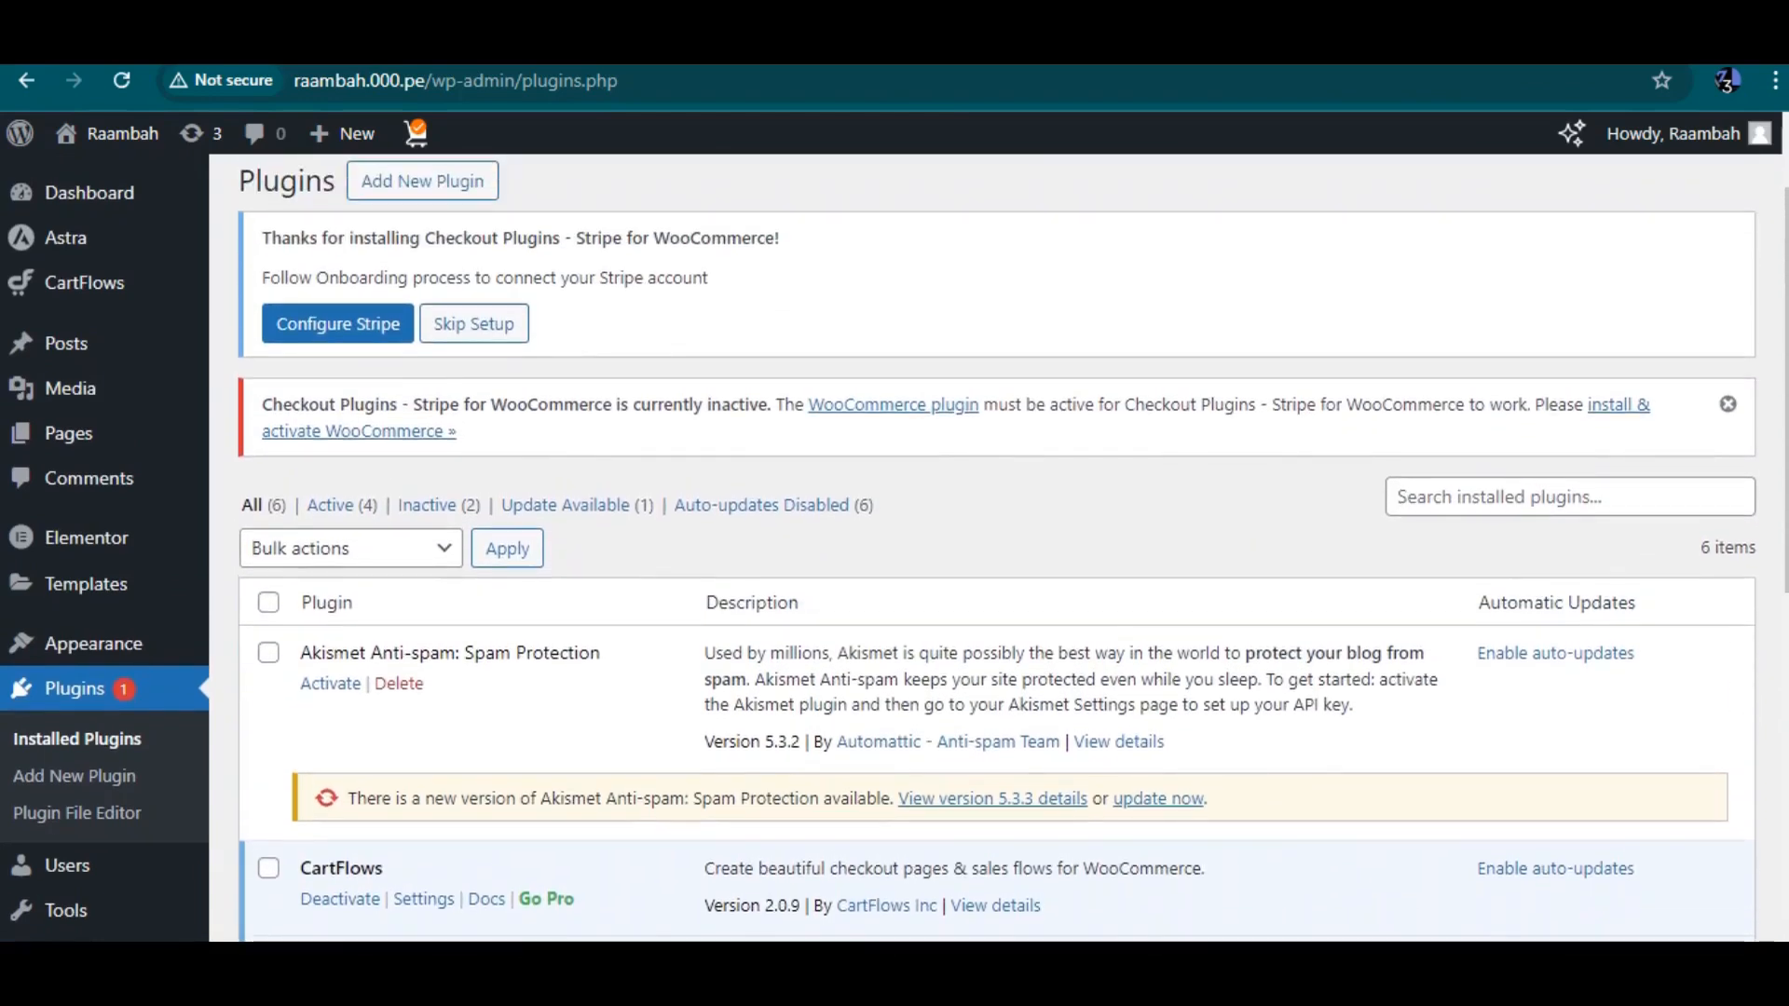
drag(809, 404, 927, 404)
key(ctrl+c)
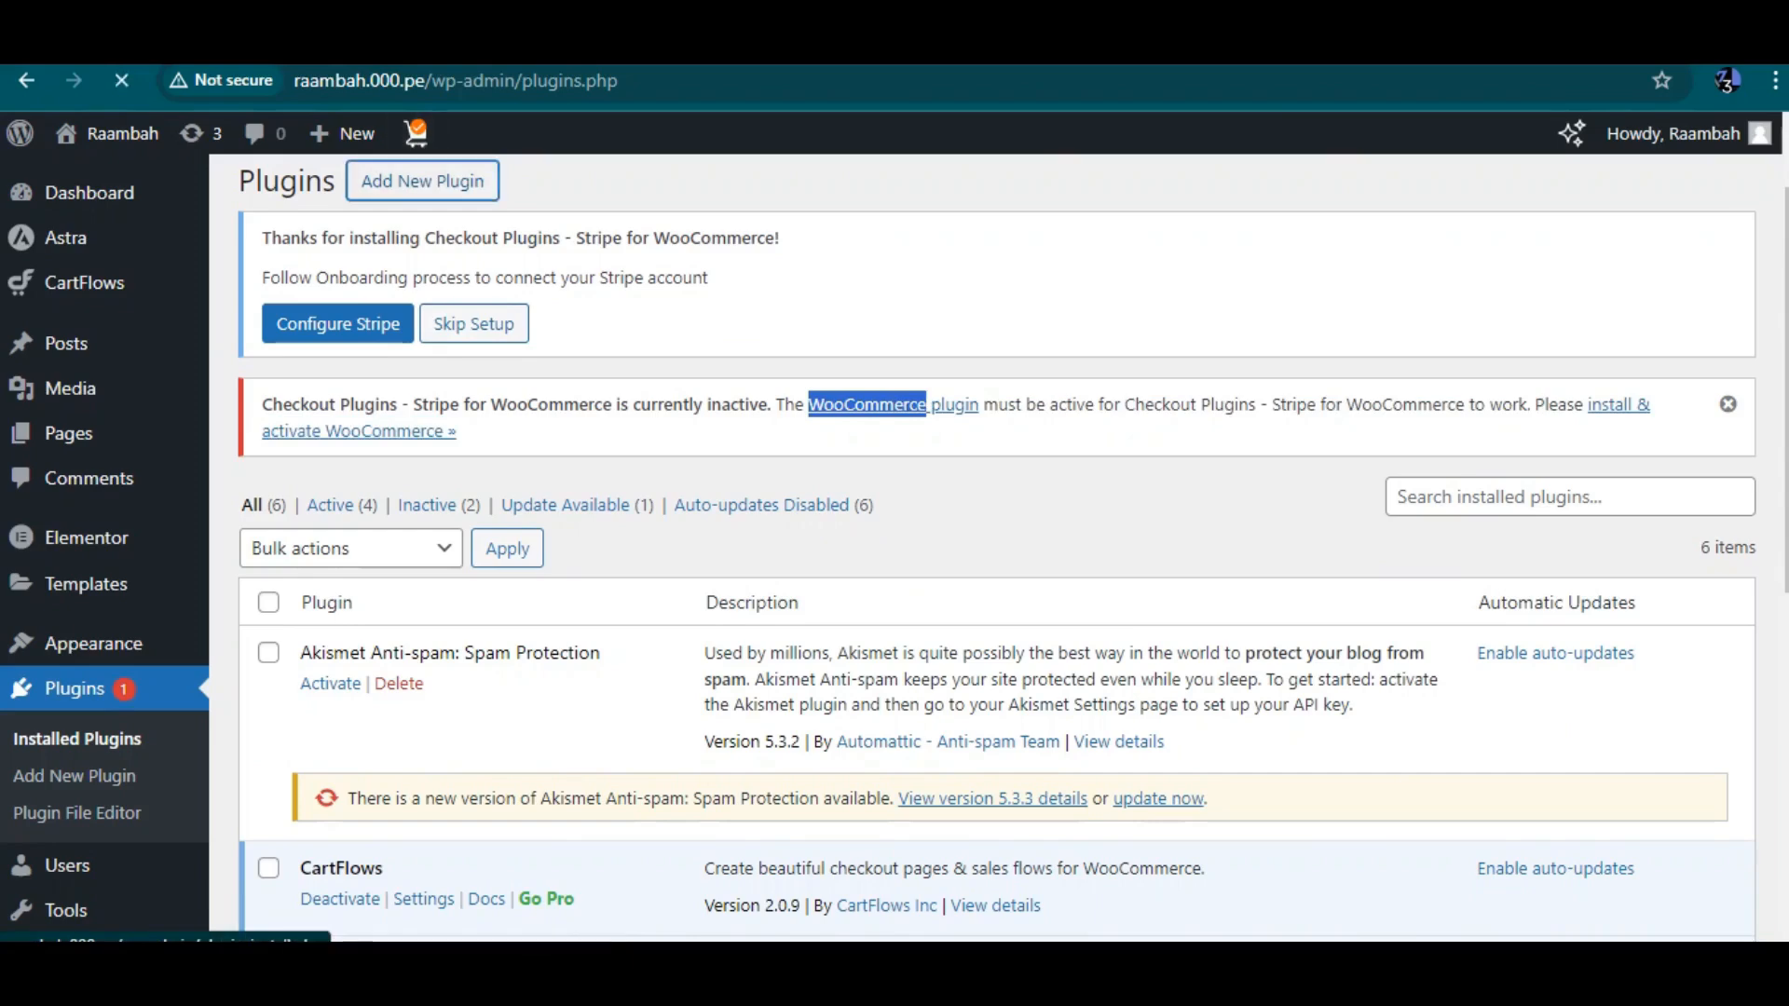
Search the plugin directory for WooCommerce, try installing it again and open its details
click(1554, 457)
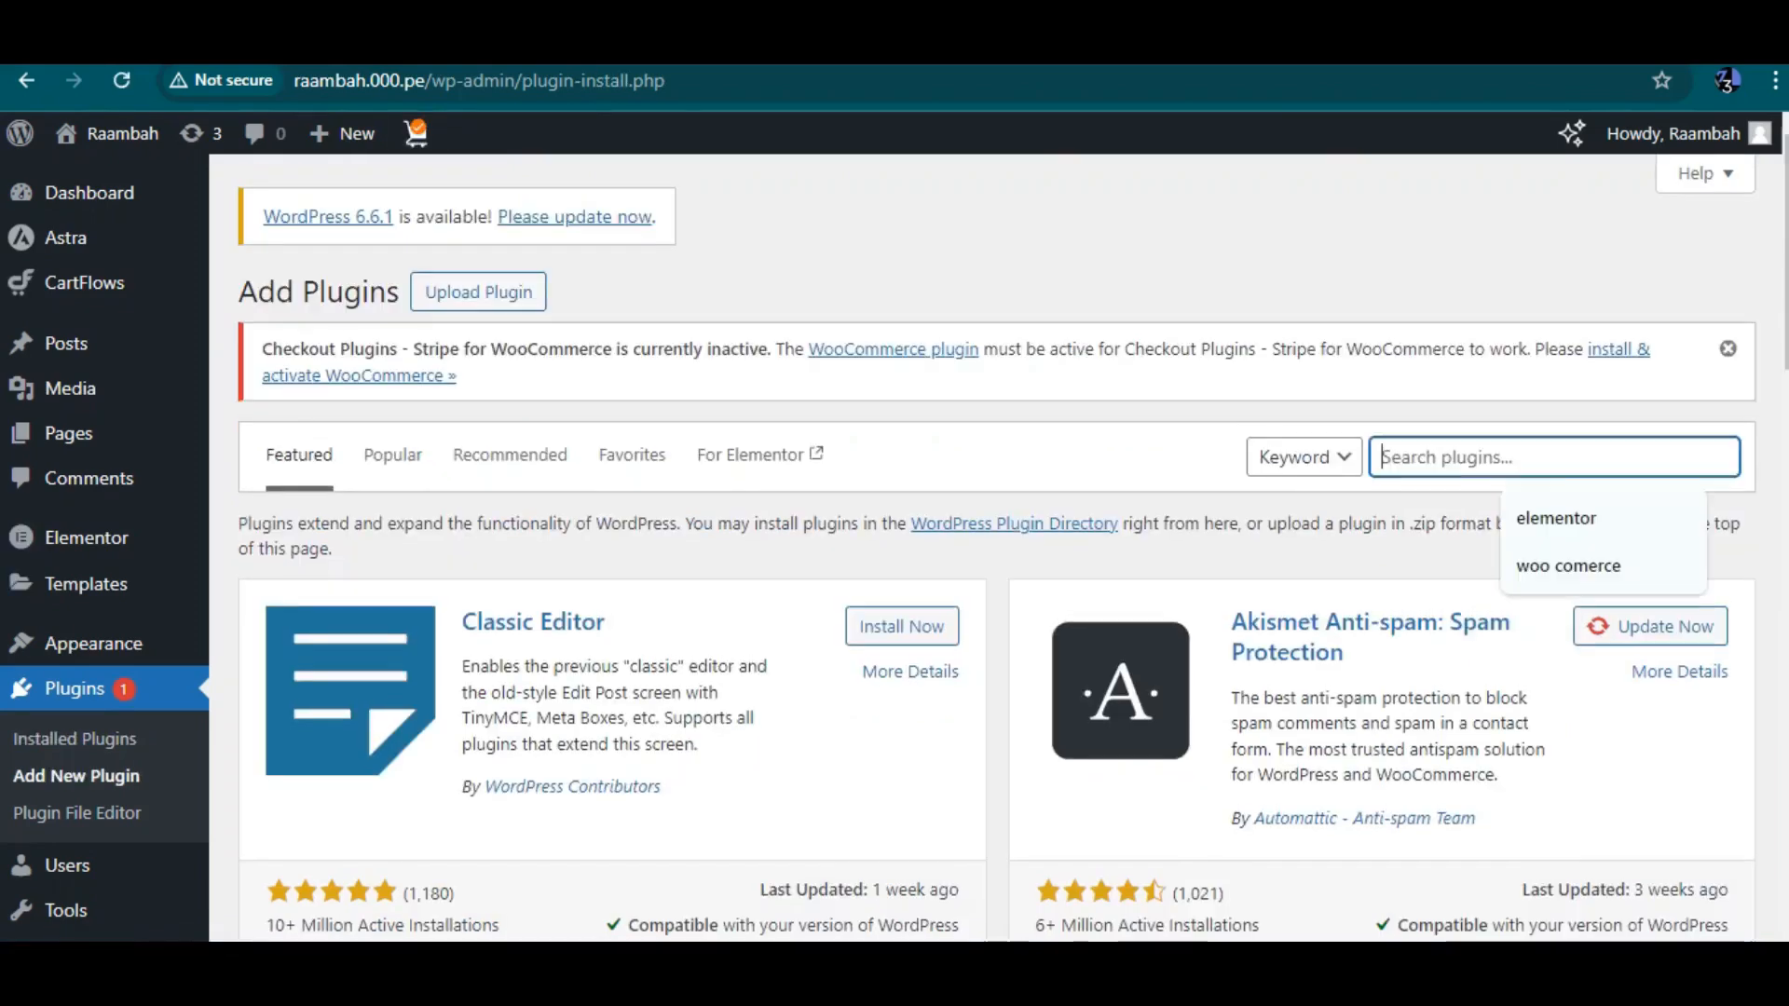
key(ctrl+v)
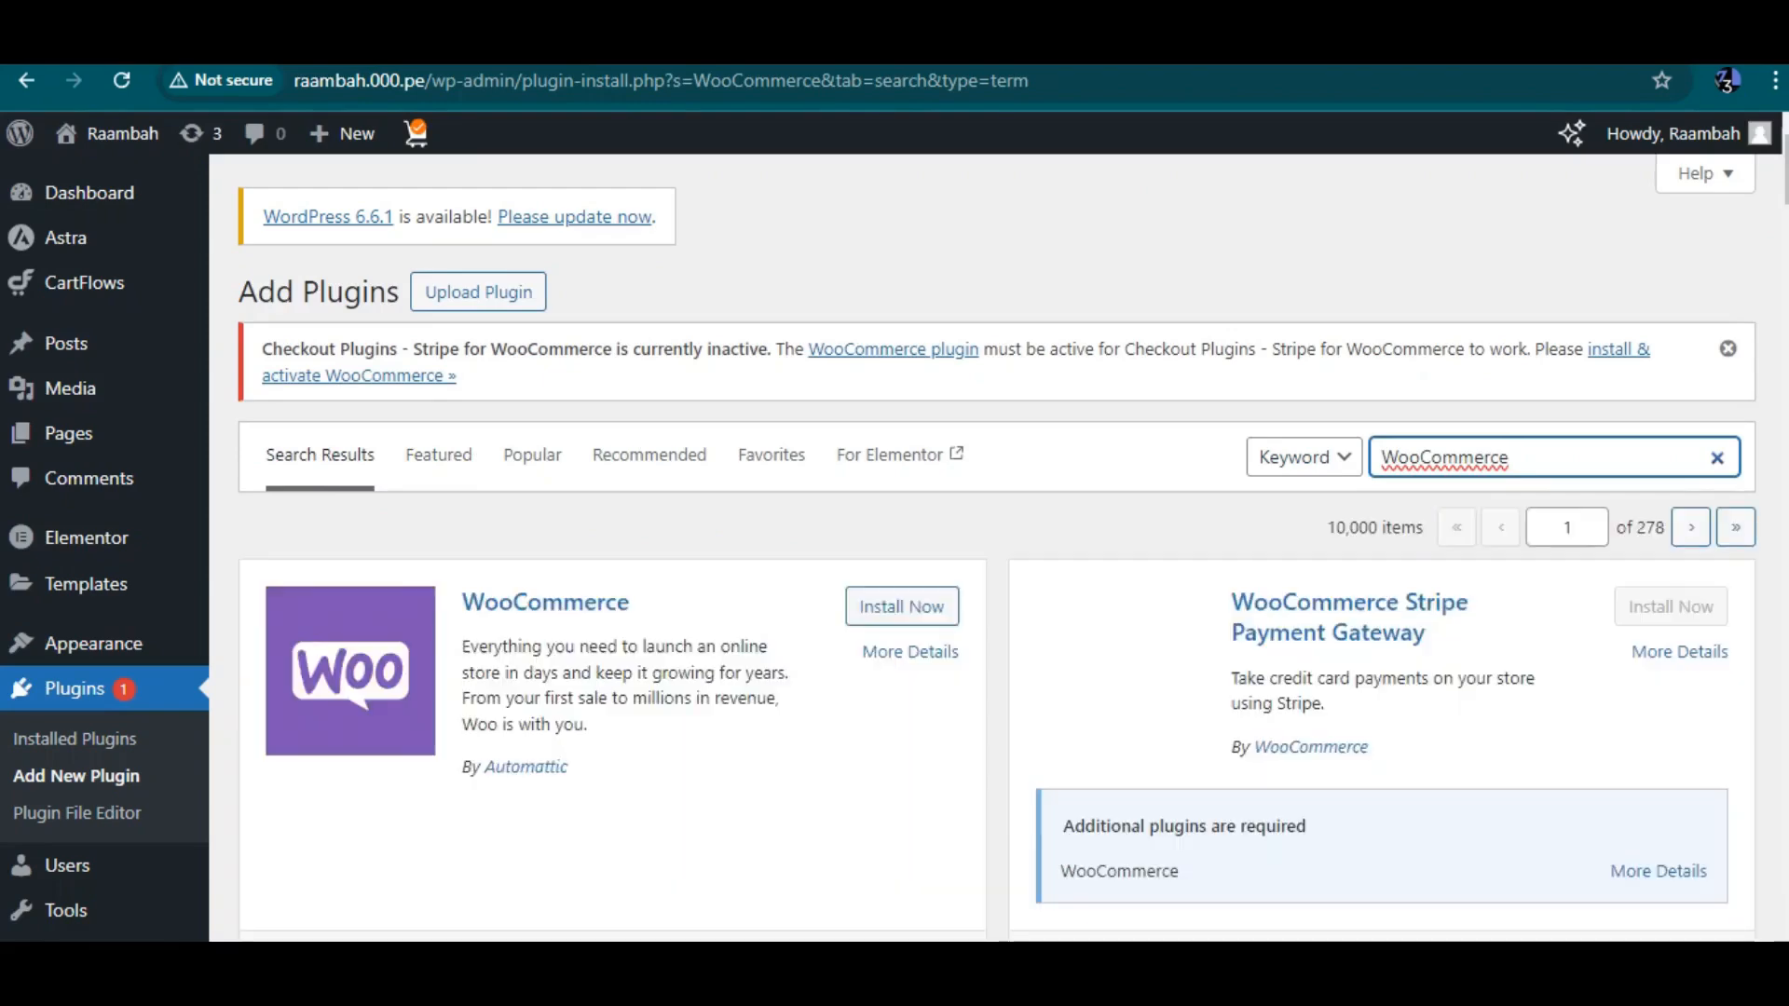
click(902, 607)
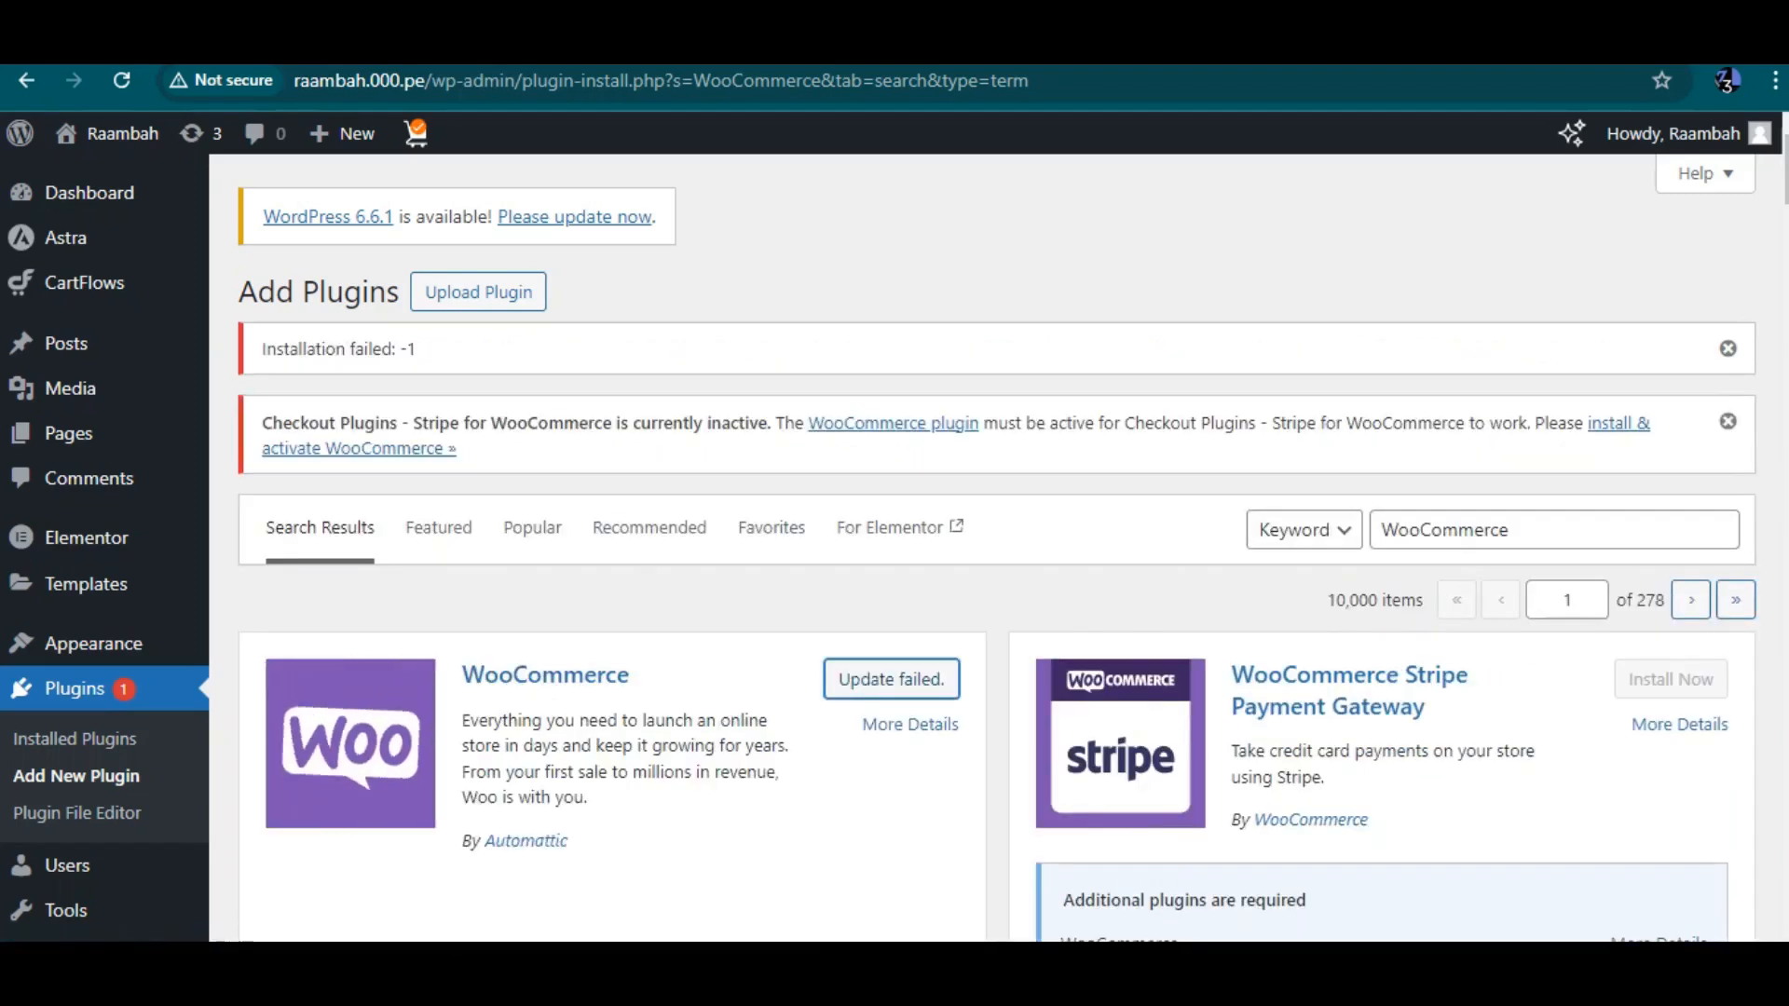
click(910, 724)
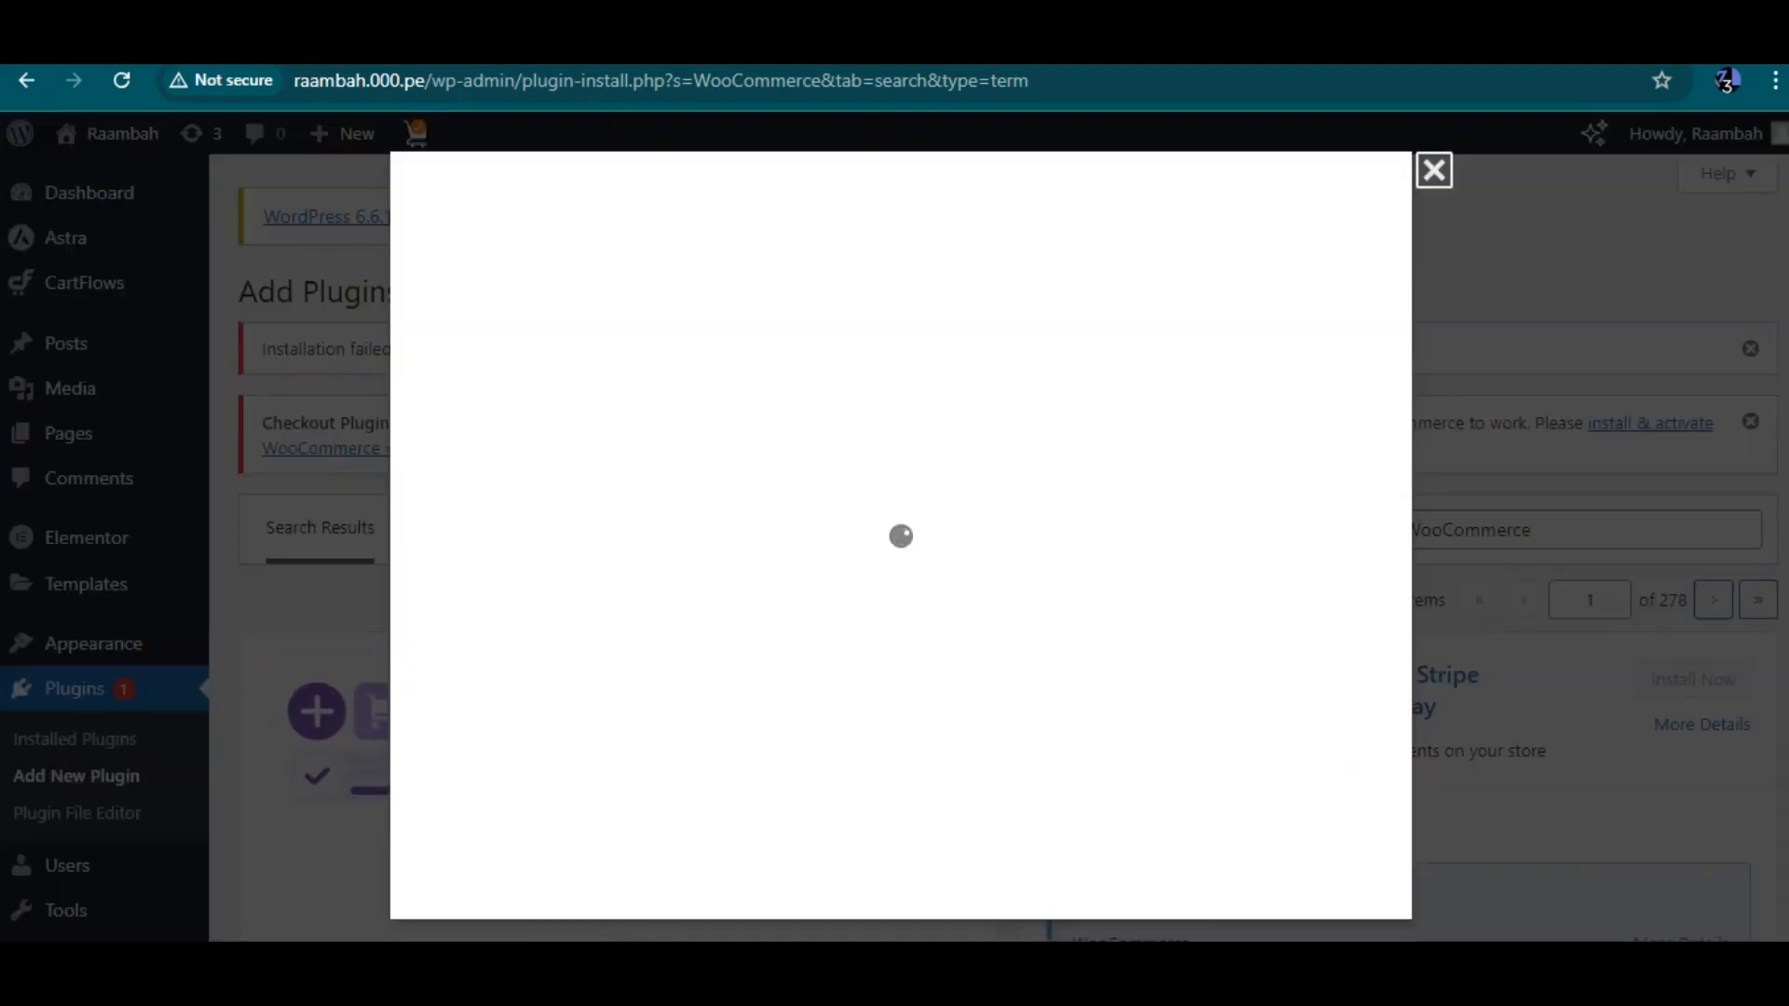
Switch to the Softaculous WordPress Management page and open Manage Plugins for the site
scroll(900, 494, down, 5)
scroll(900, 494, up, 5)
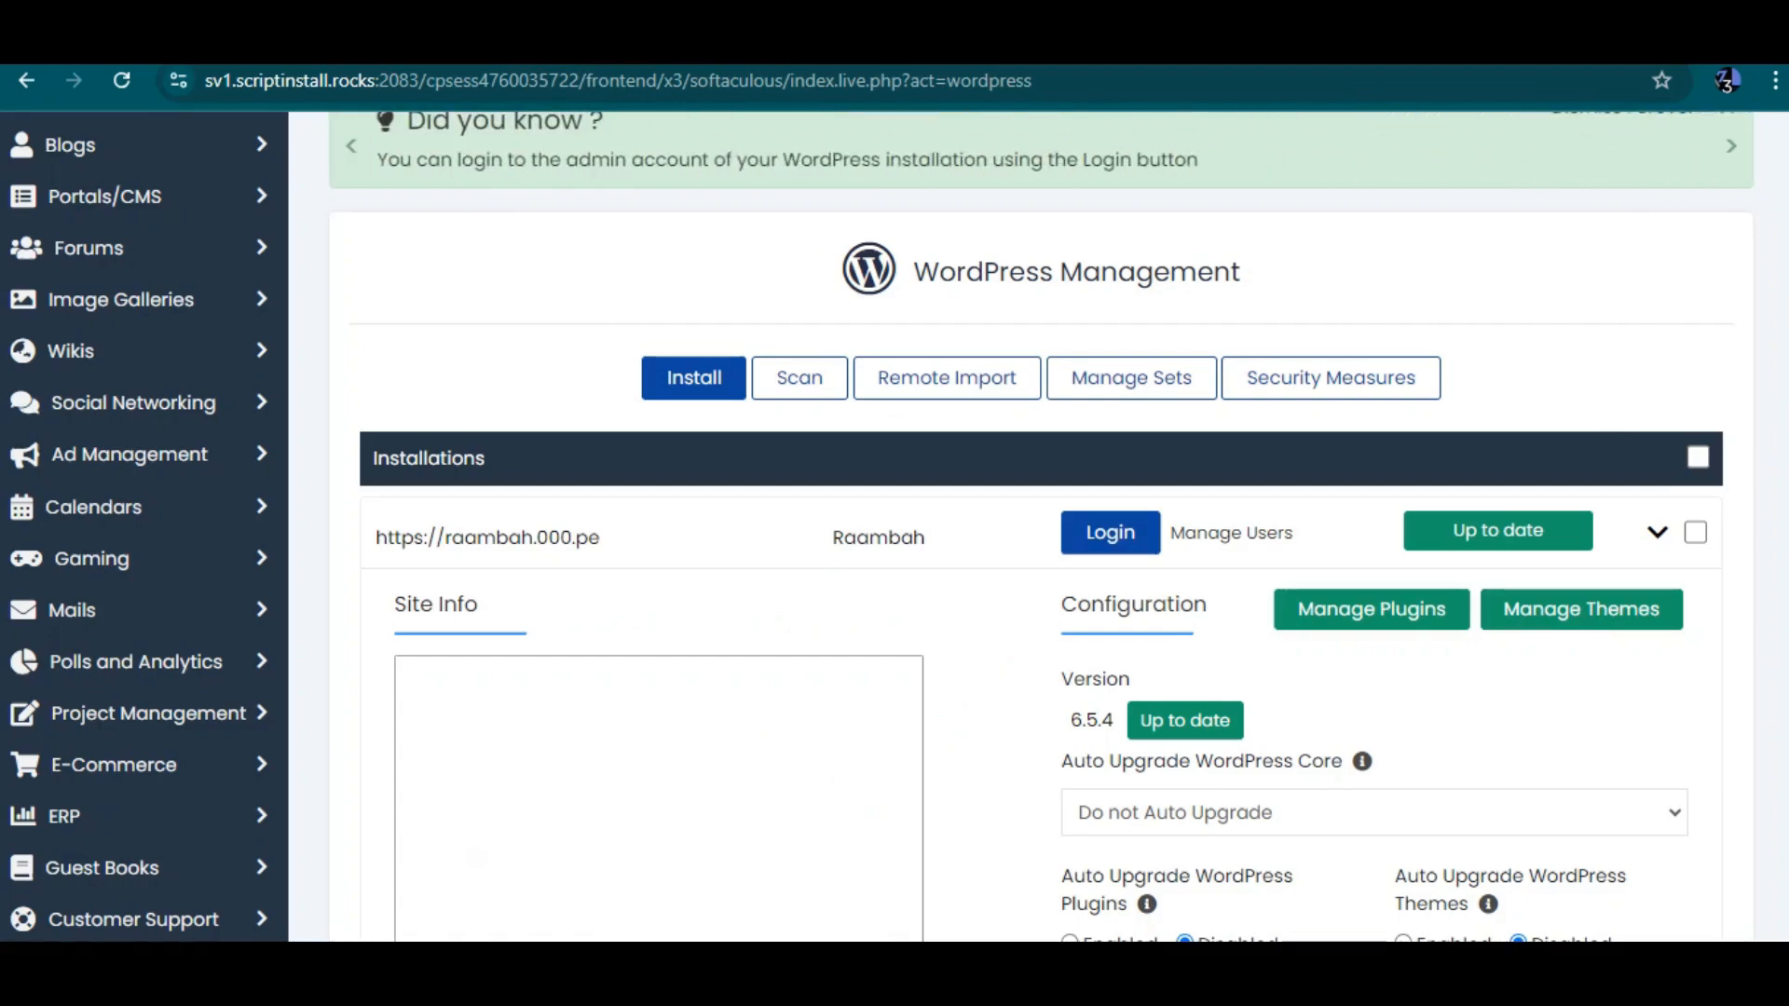
scroll(1041, 578, down, 3)
scroll(1040, 578, up, 2)
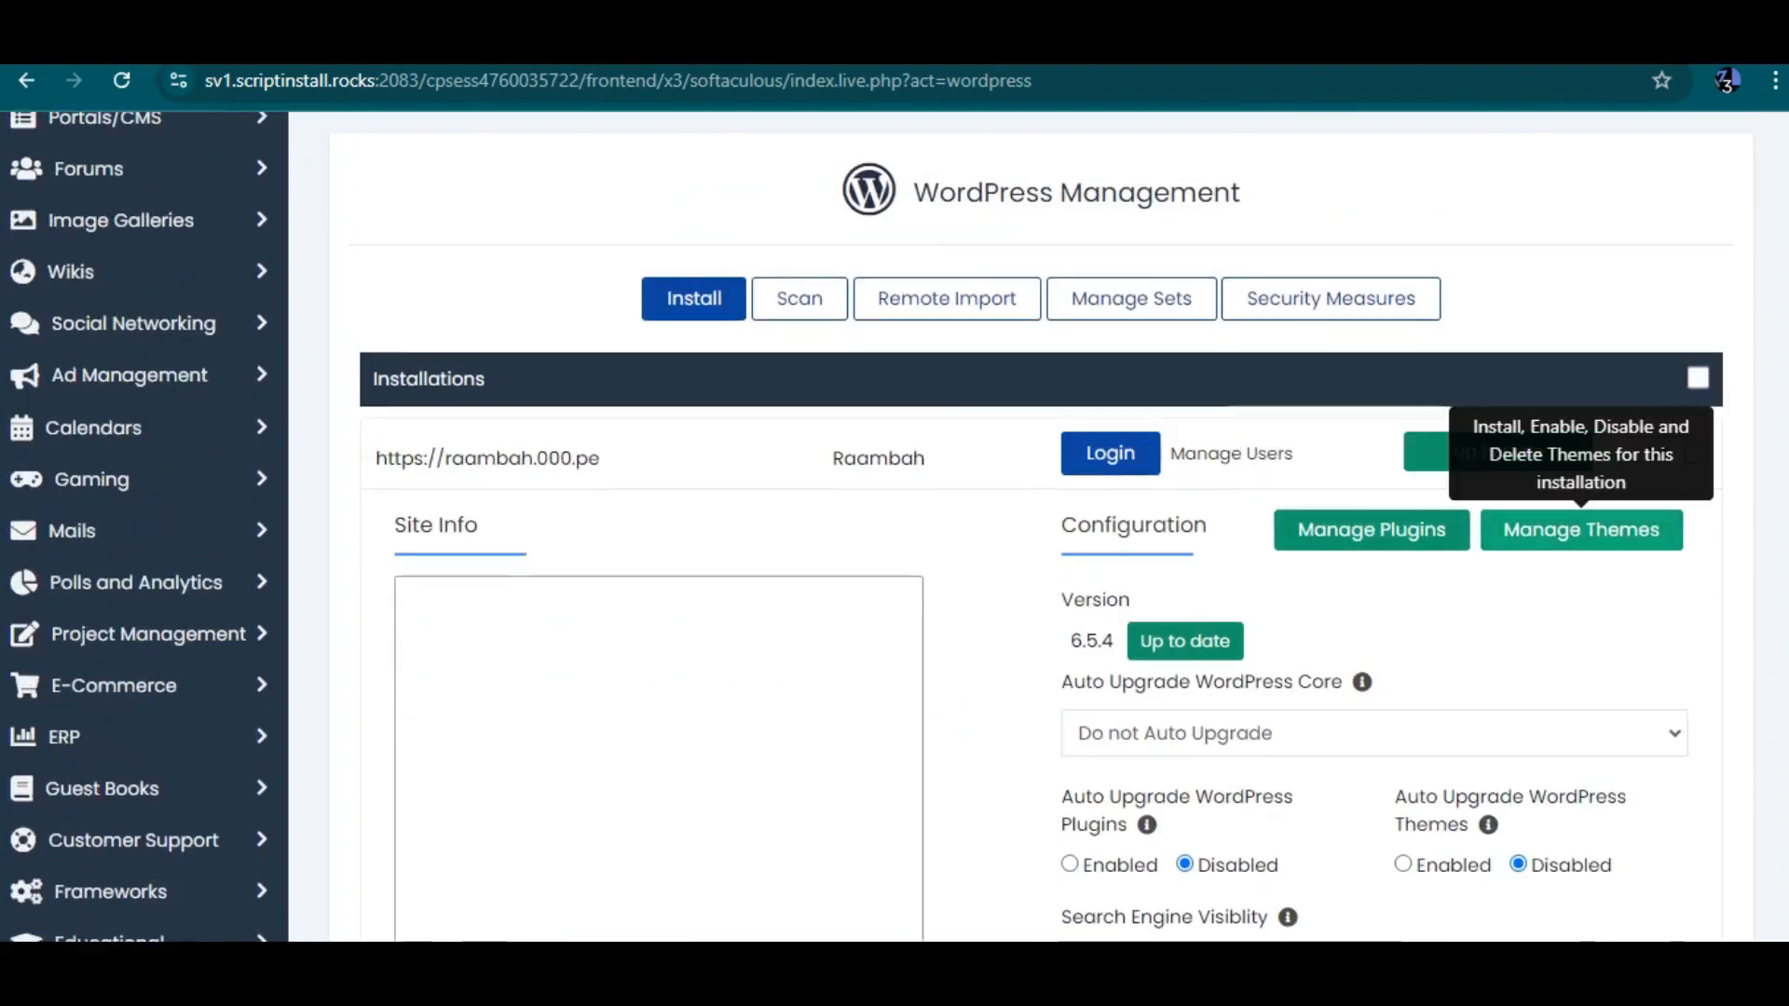
click(1372, 530)
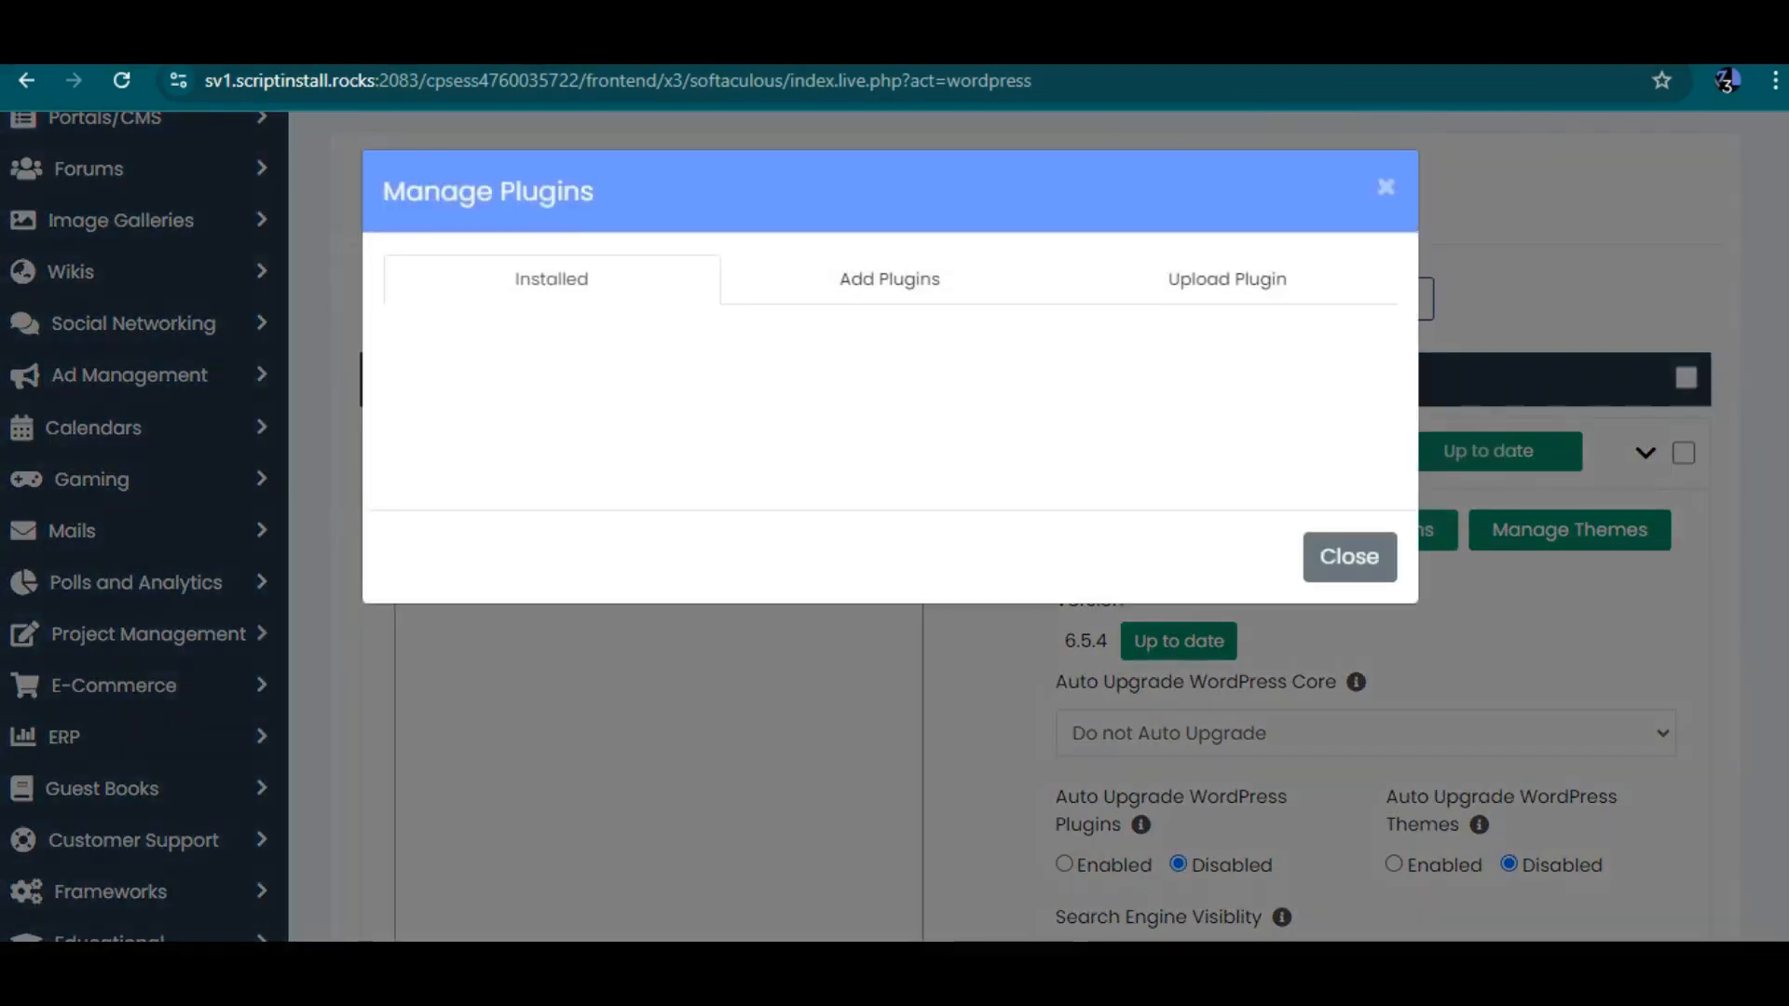
Search the Add Plugins list for WooCommerce and install it
click(890, 279)
click(890, 353)
key(ctrl+v)
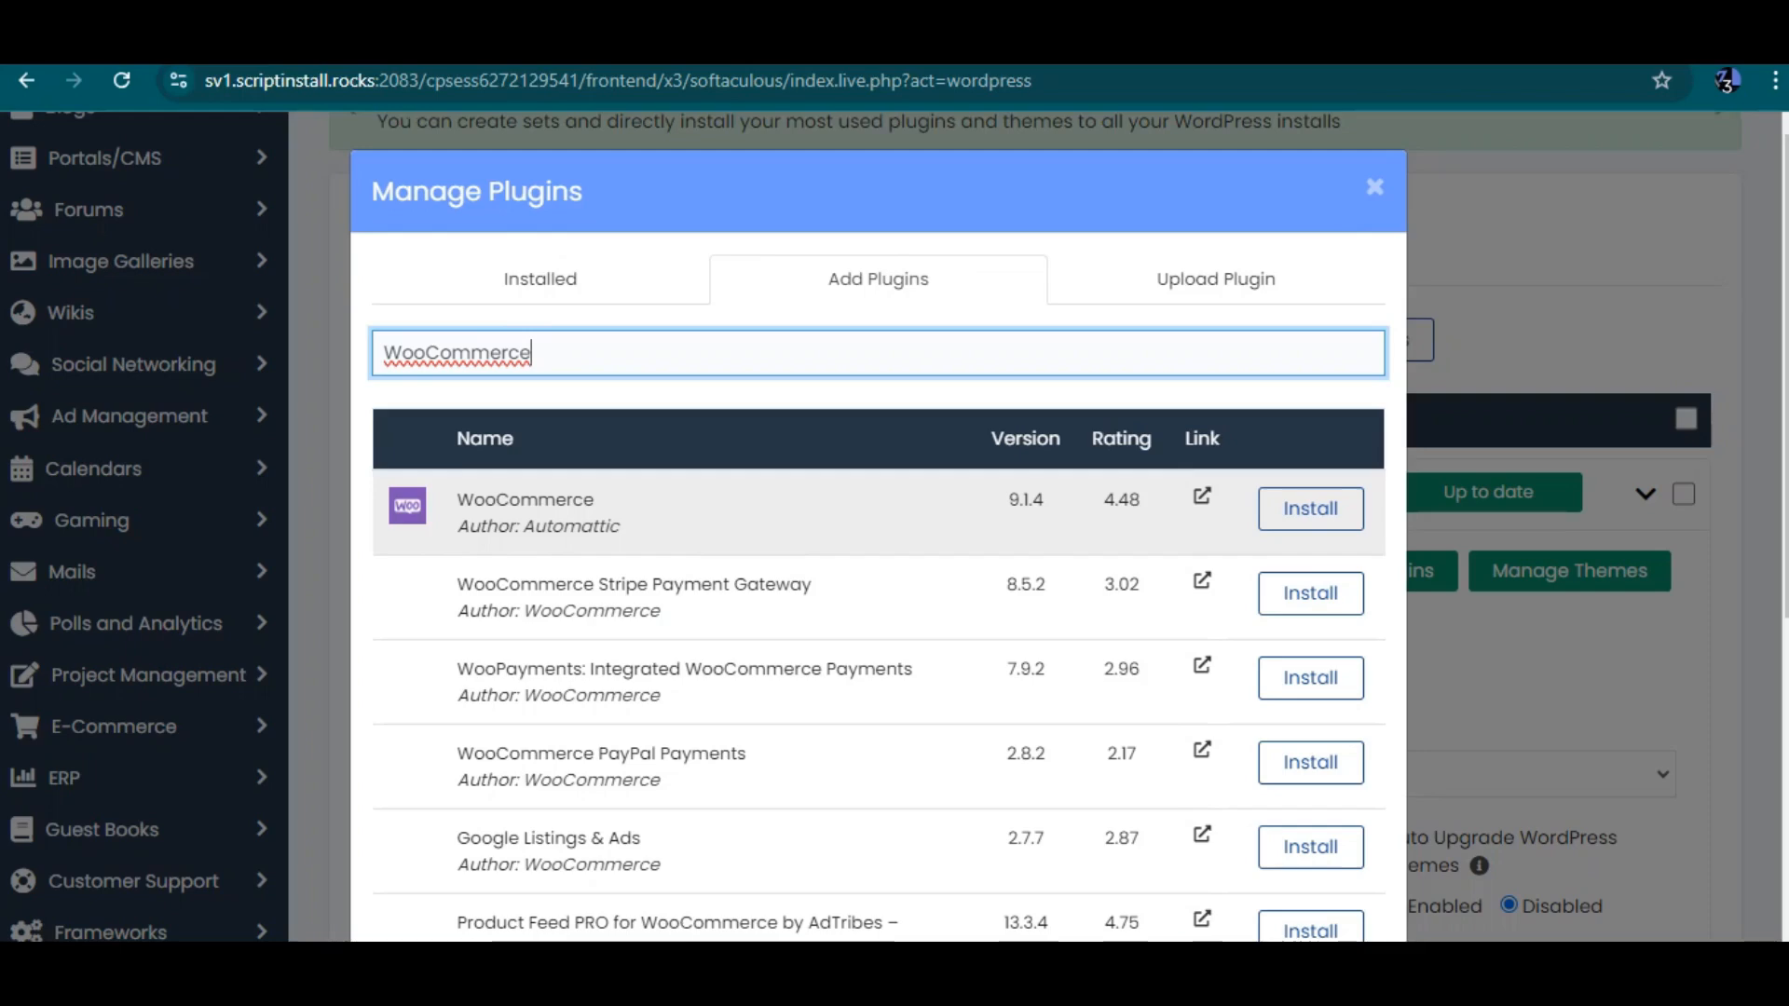
click(1311, 508)
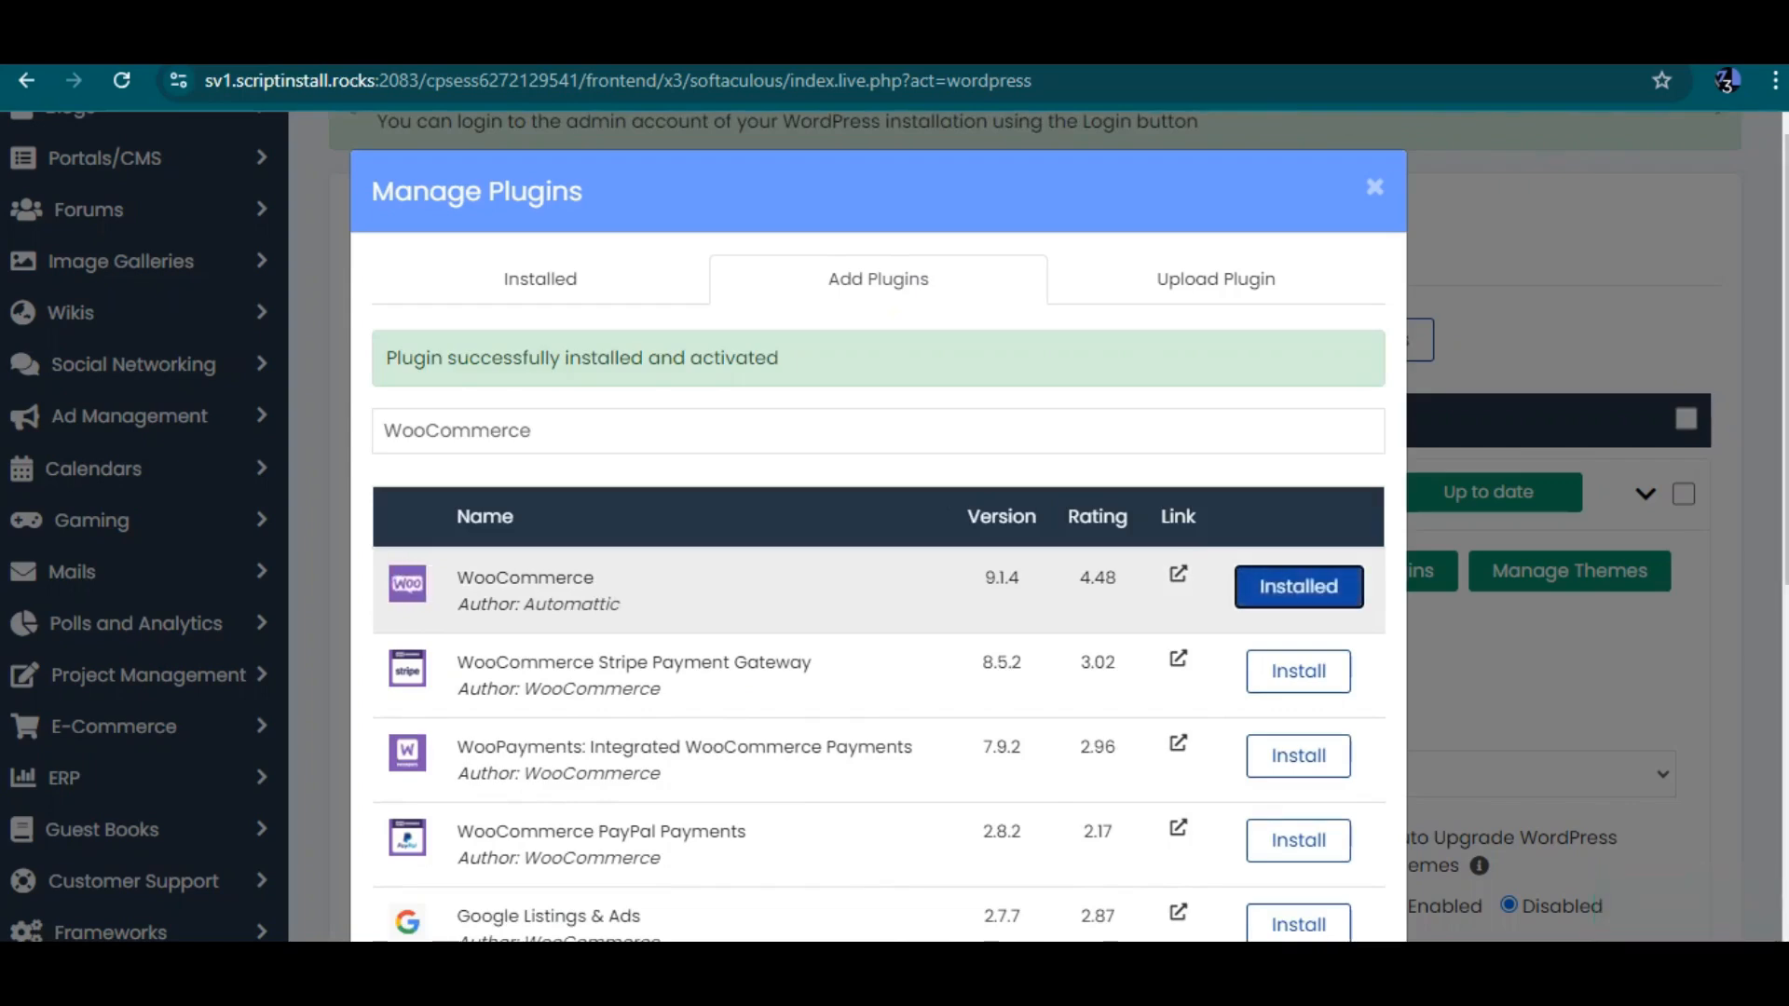
Review the installed plugins list, then return to the WordPress admin tab
click(540, 279)
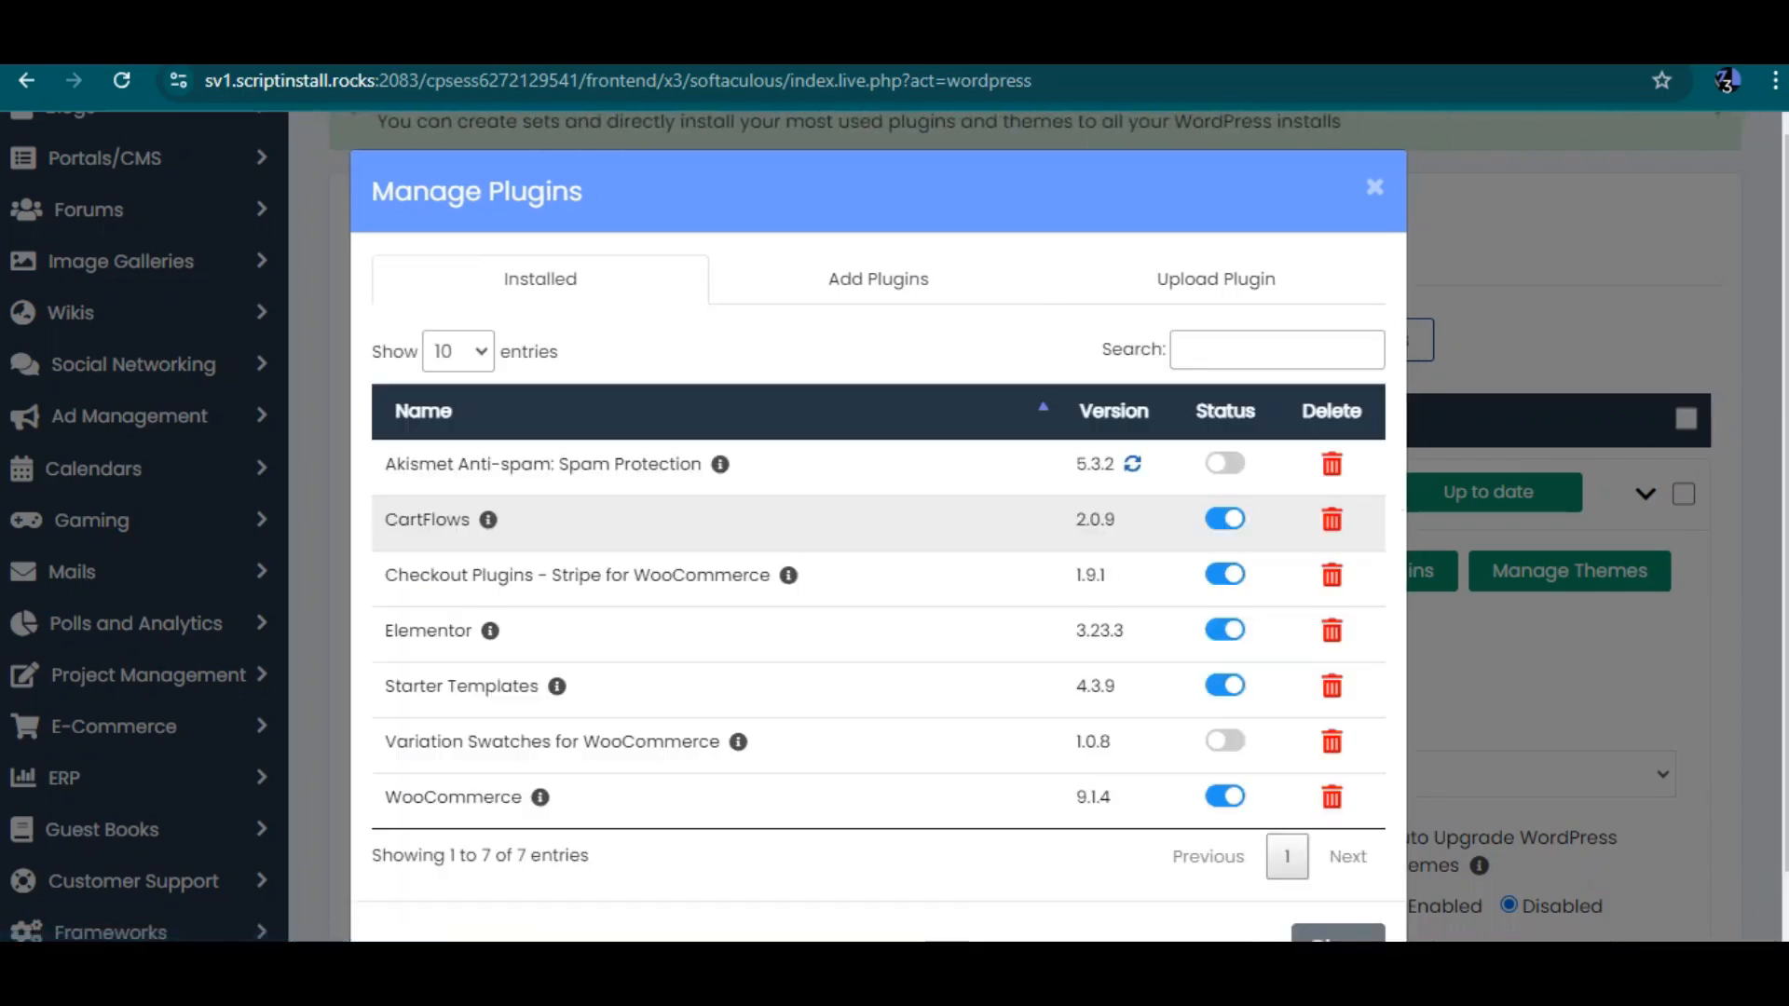
scroll(876, 522, down, 1)
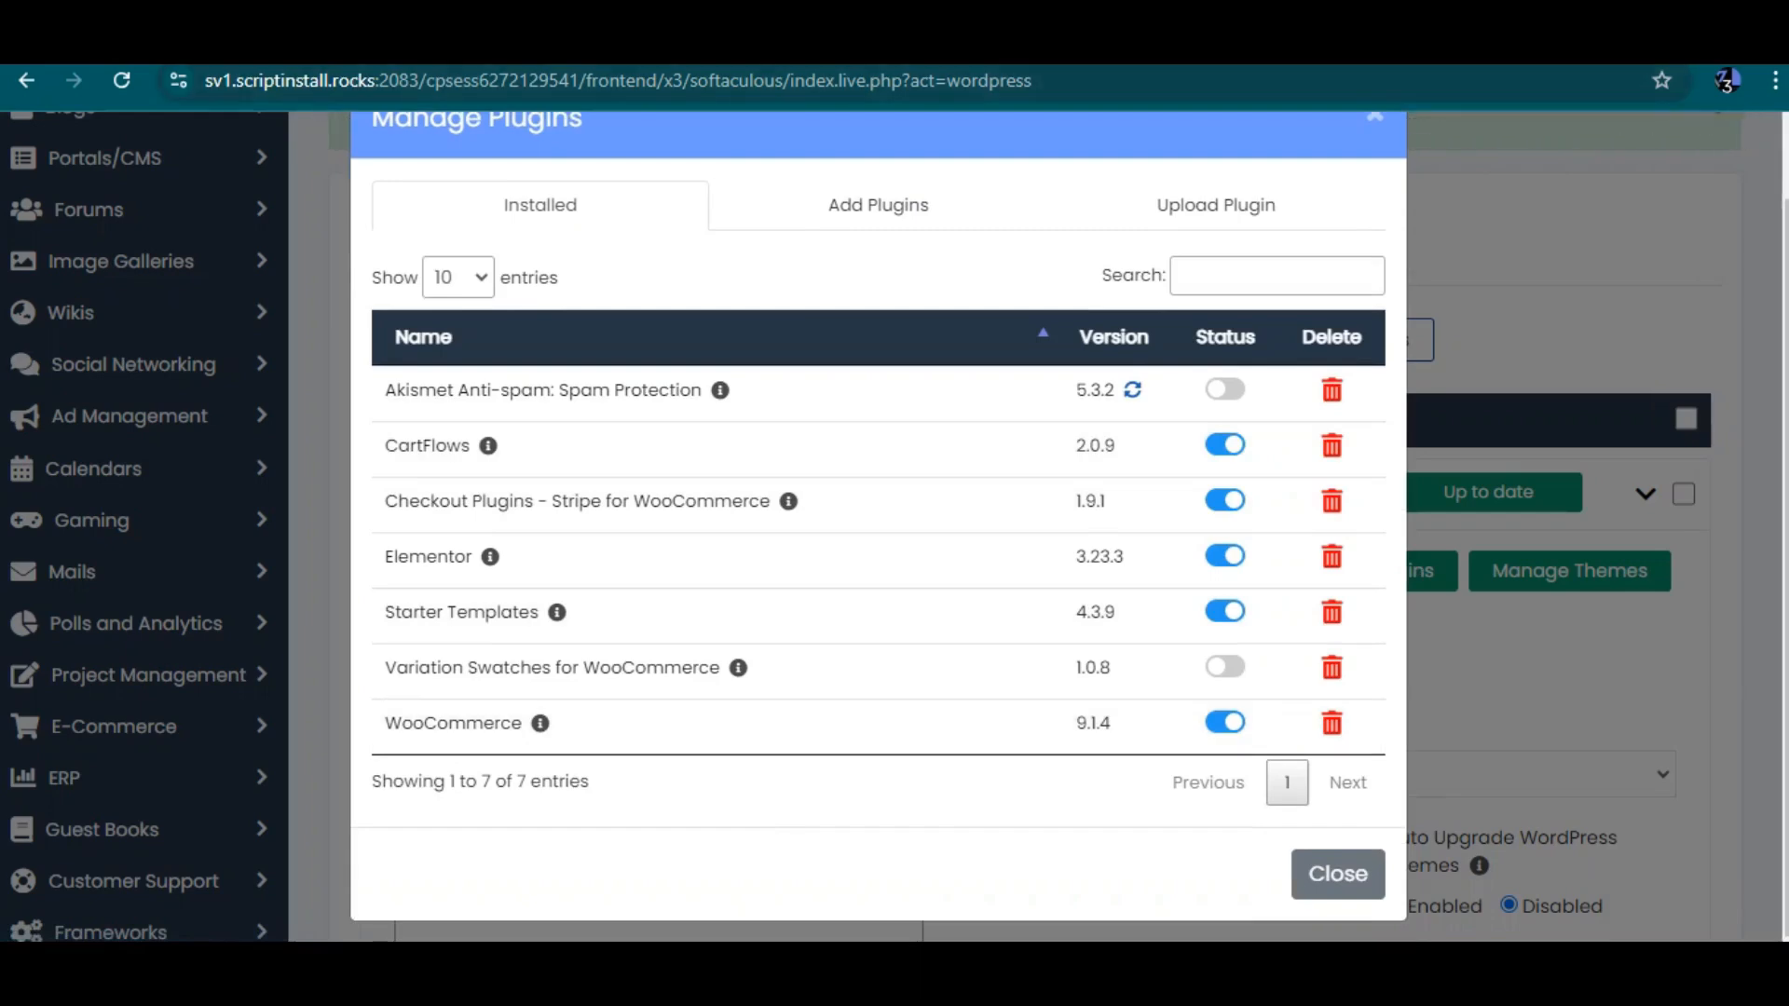
click(1398, 42)
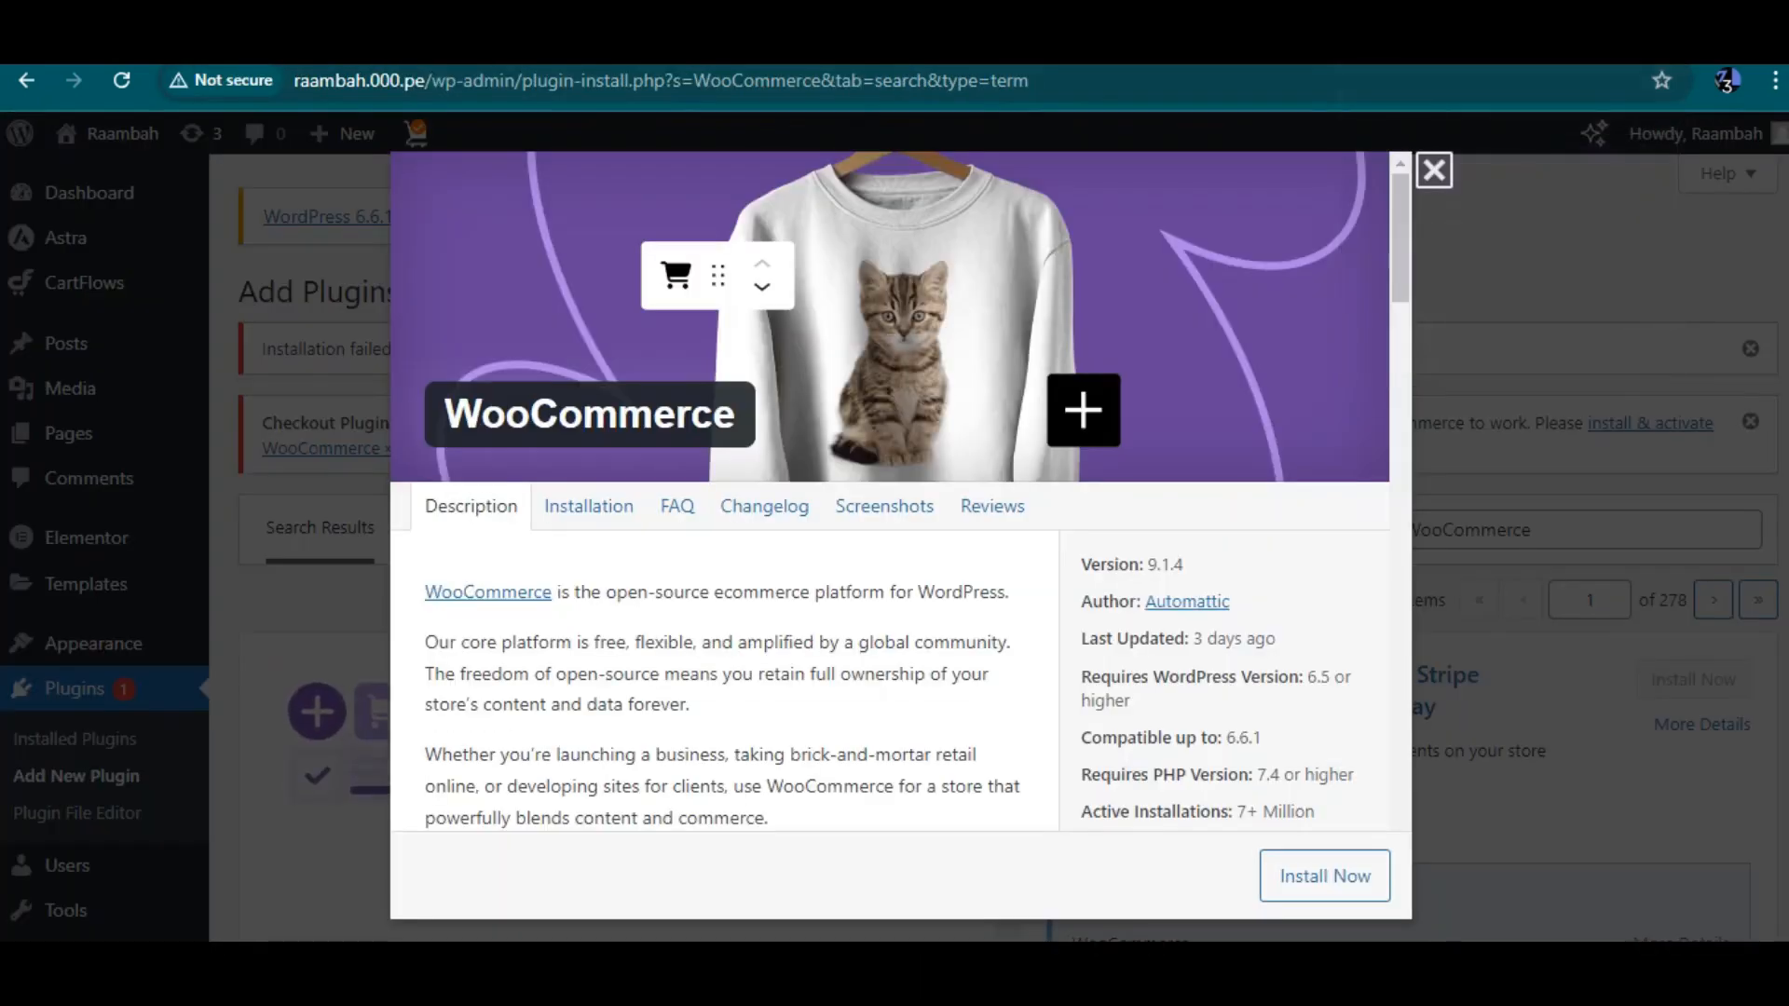
Close the WooCommerce details, open the installed plugins, and navigate back out of the WooCommerce setup wizard
key(Escape)
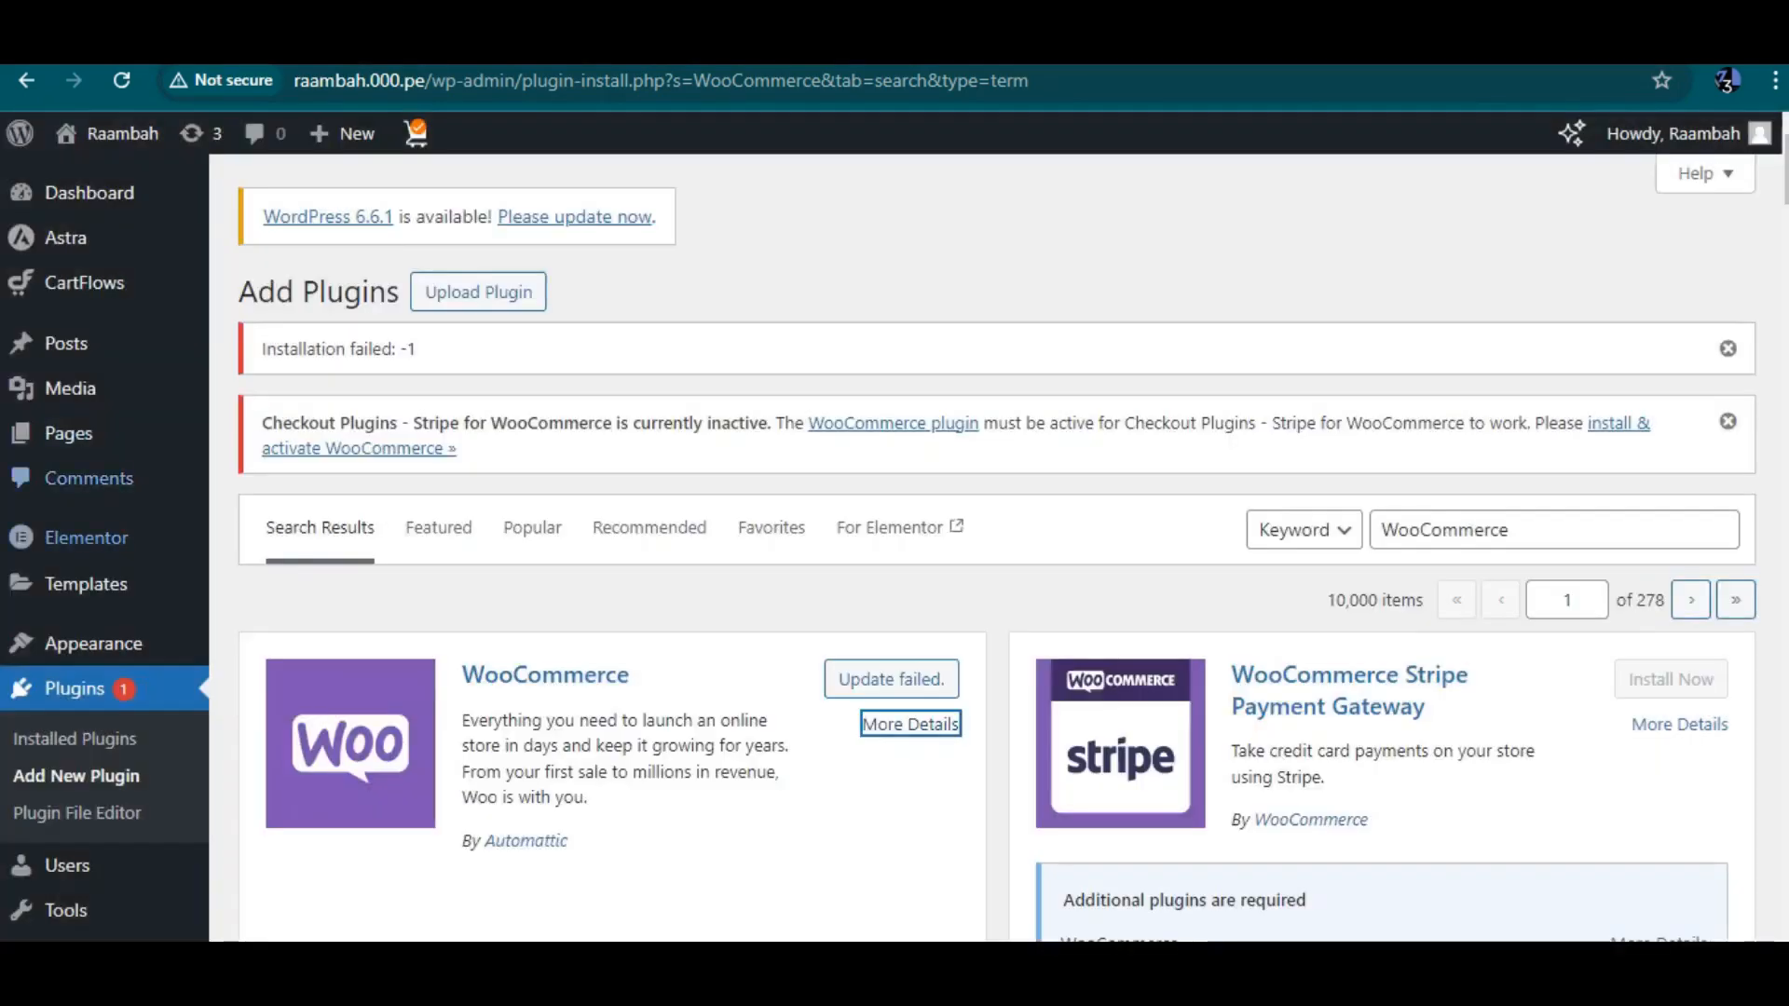
click(75, 739)
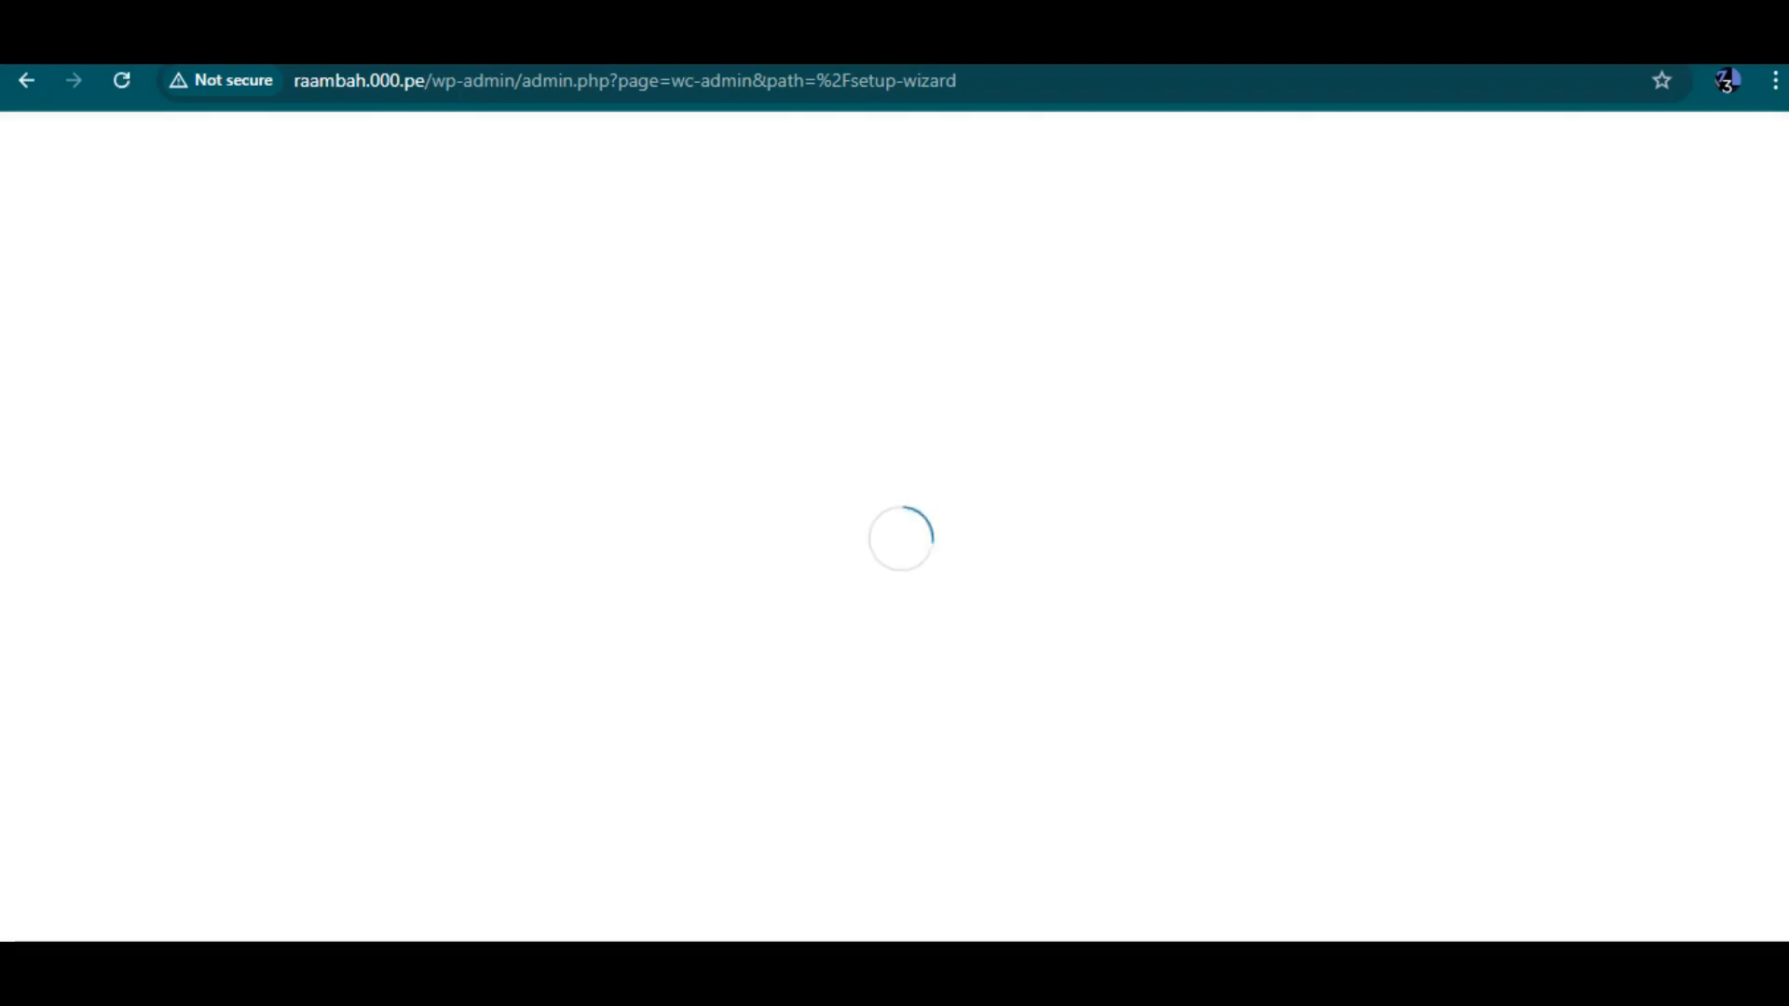
scroll(890, 526, down, 2)
scroll(890, 527, up, 2)
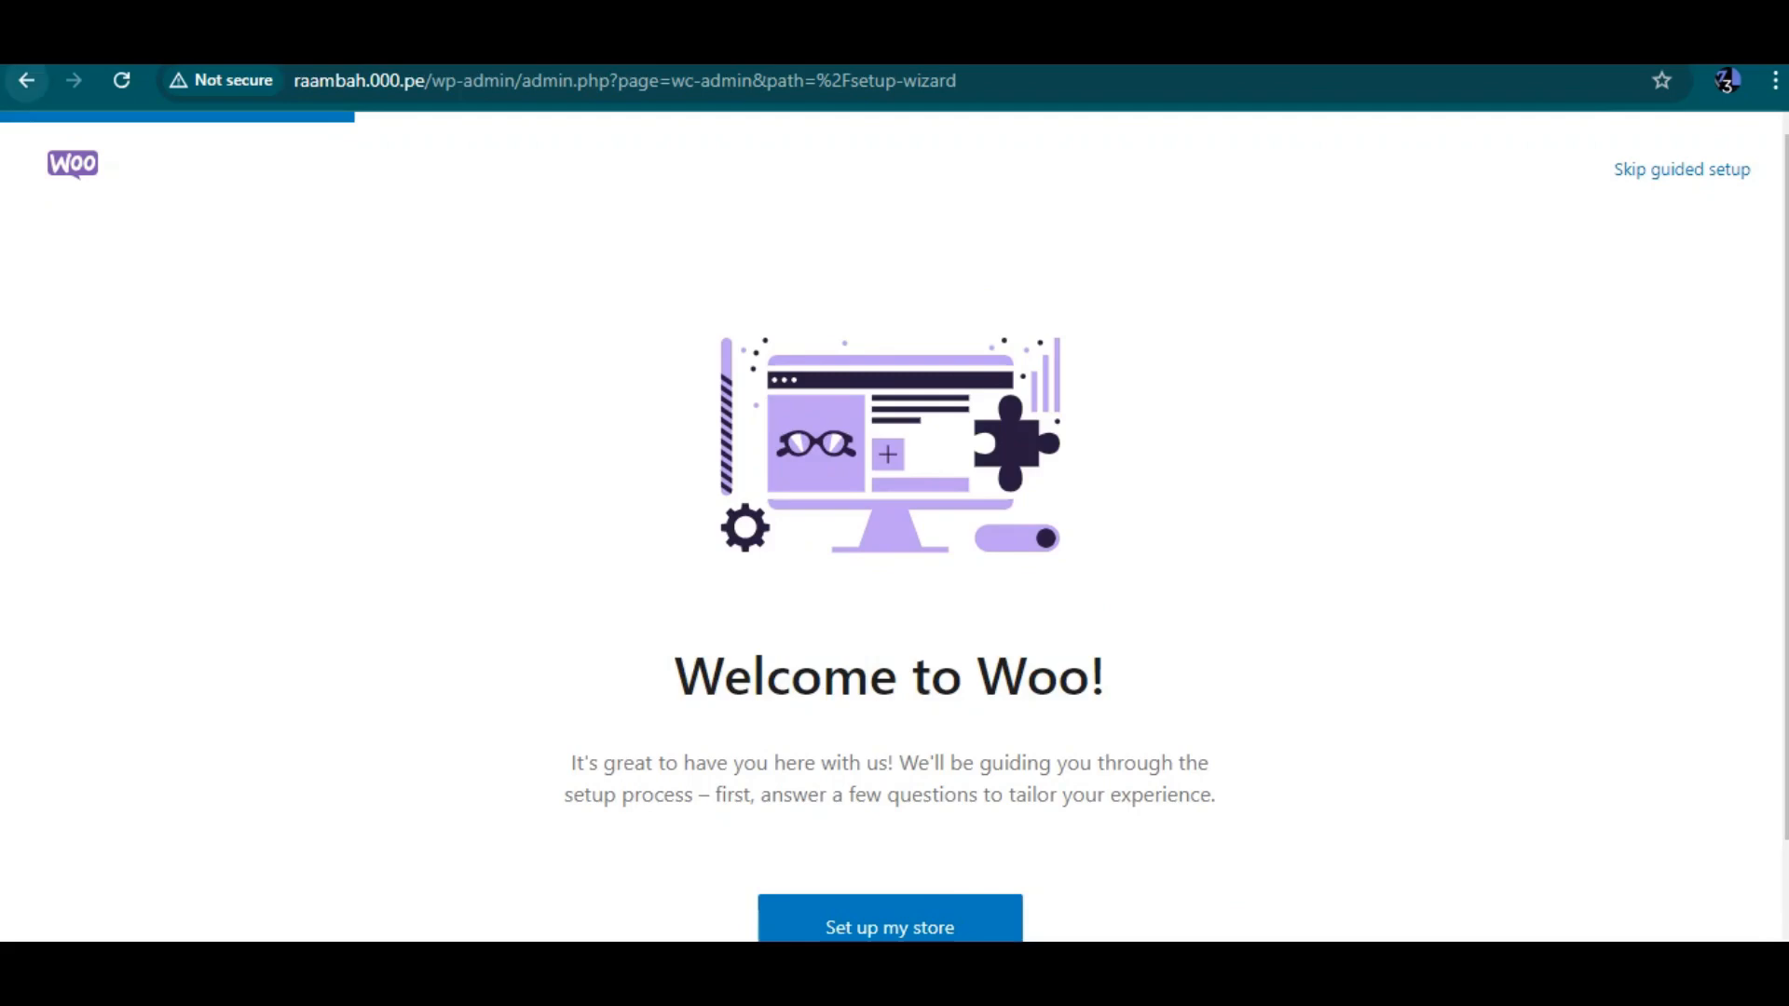
click(26, 80)
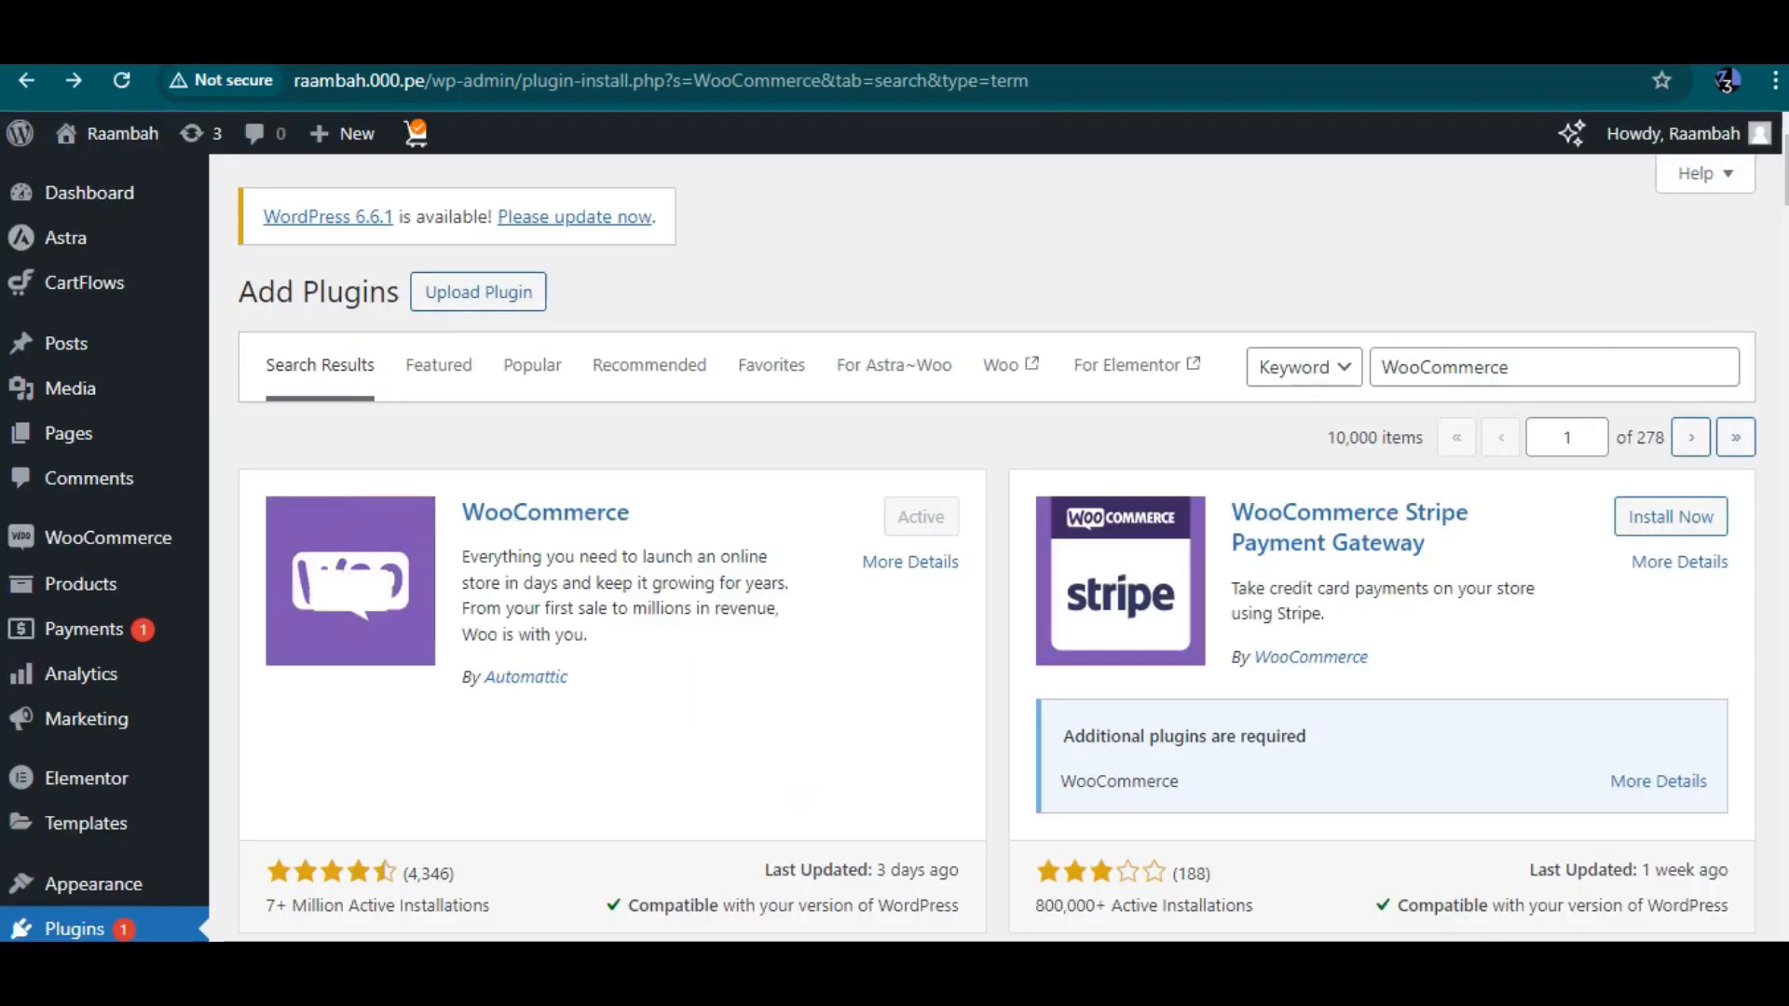
Open the installed plugins list and launch Get Started for the Starter Templates plugin
scroll(997, 550, down, 4)
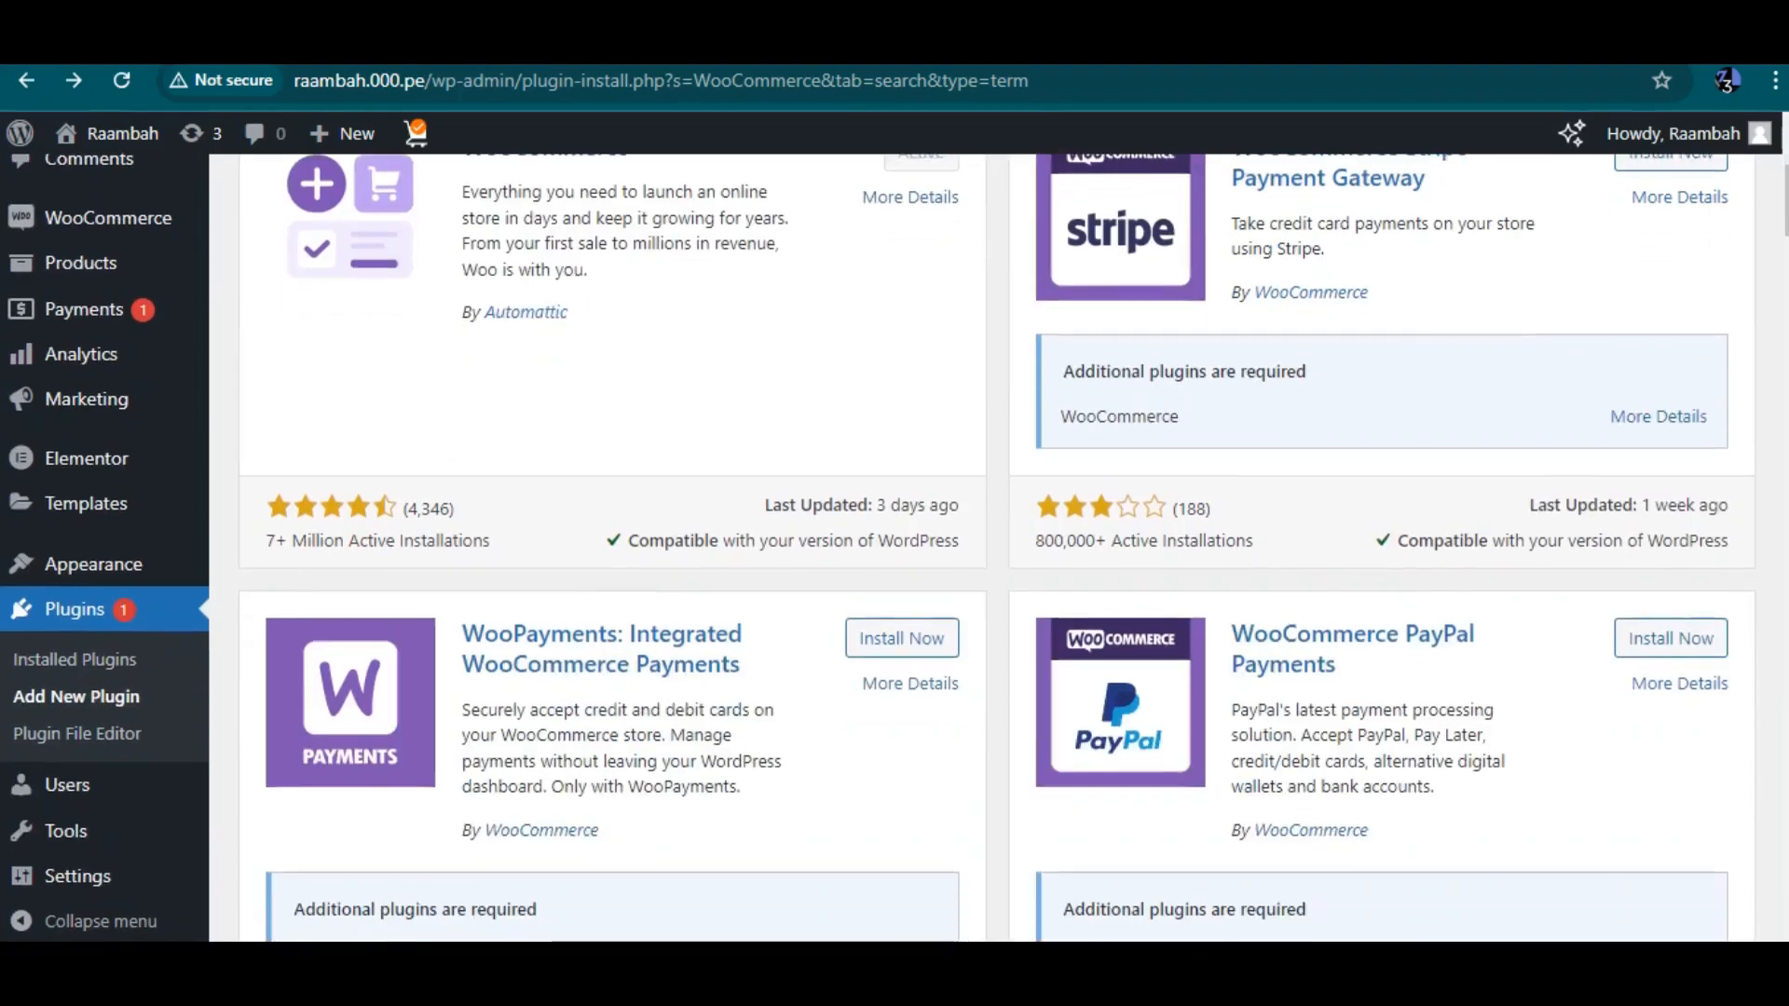
click(74, 659)
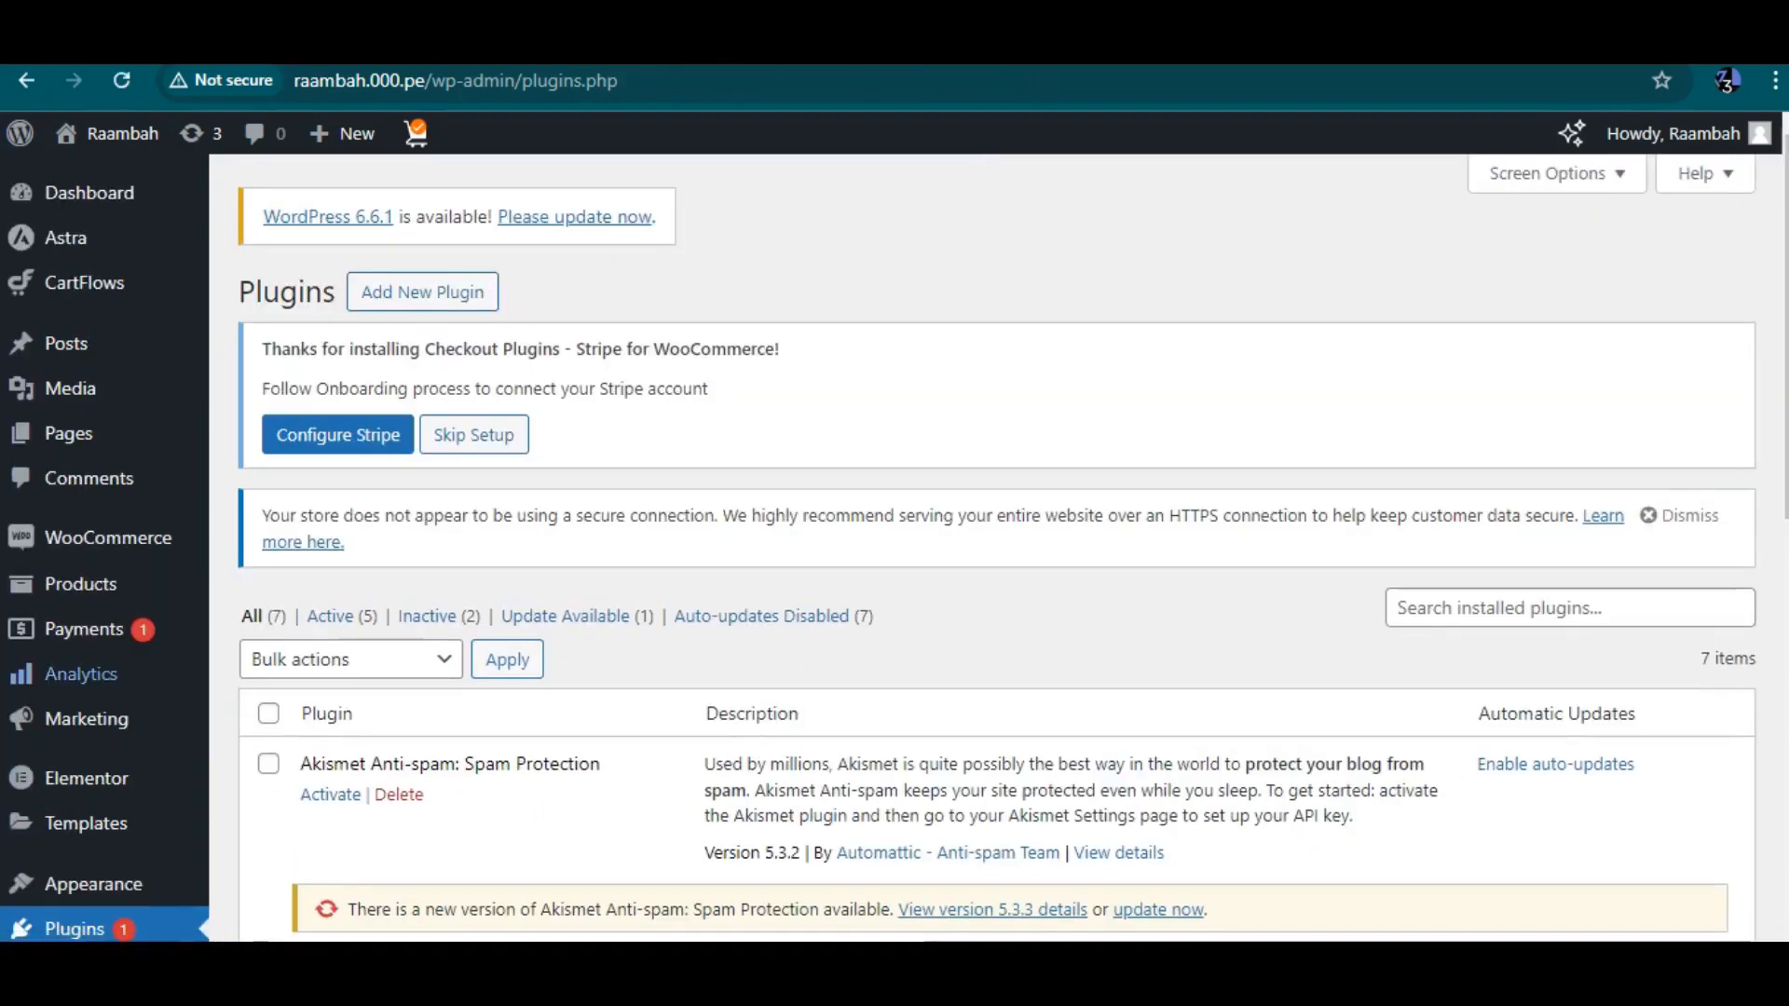
scroll(997, 550, down, 10)
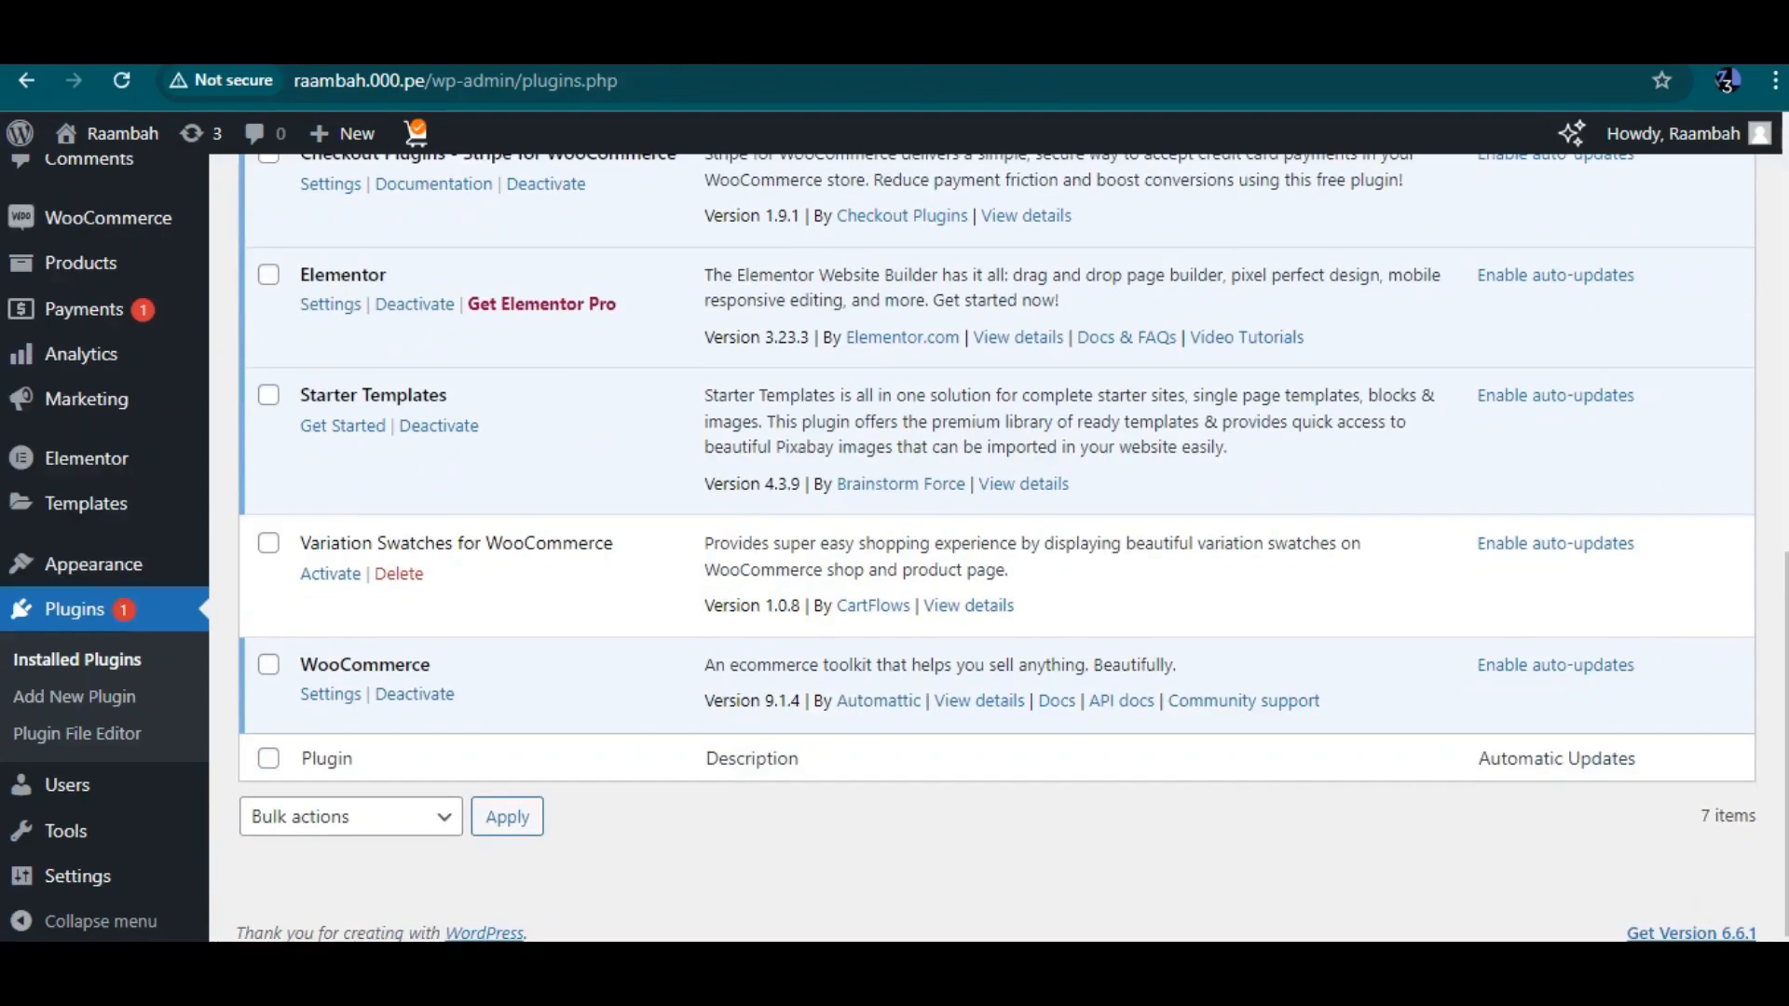
click(343, 426)
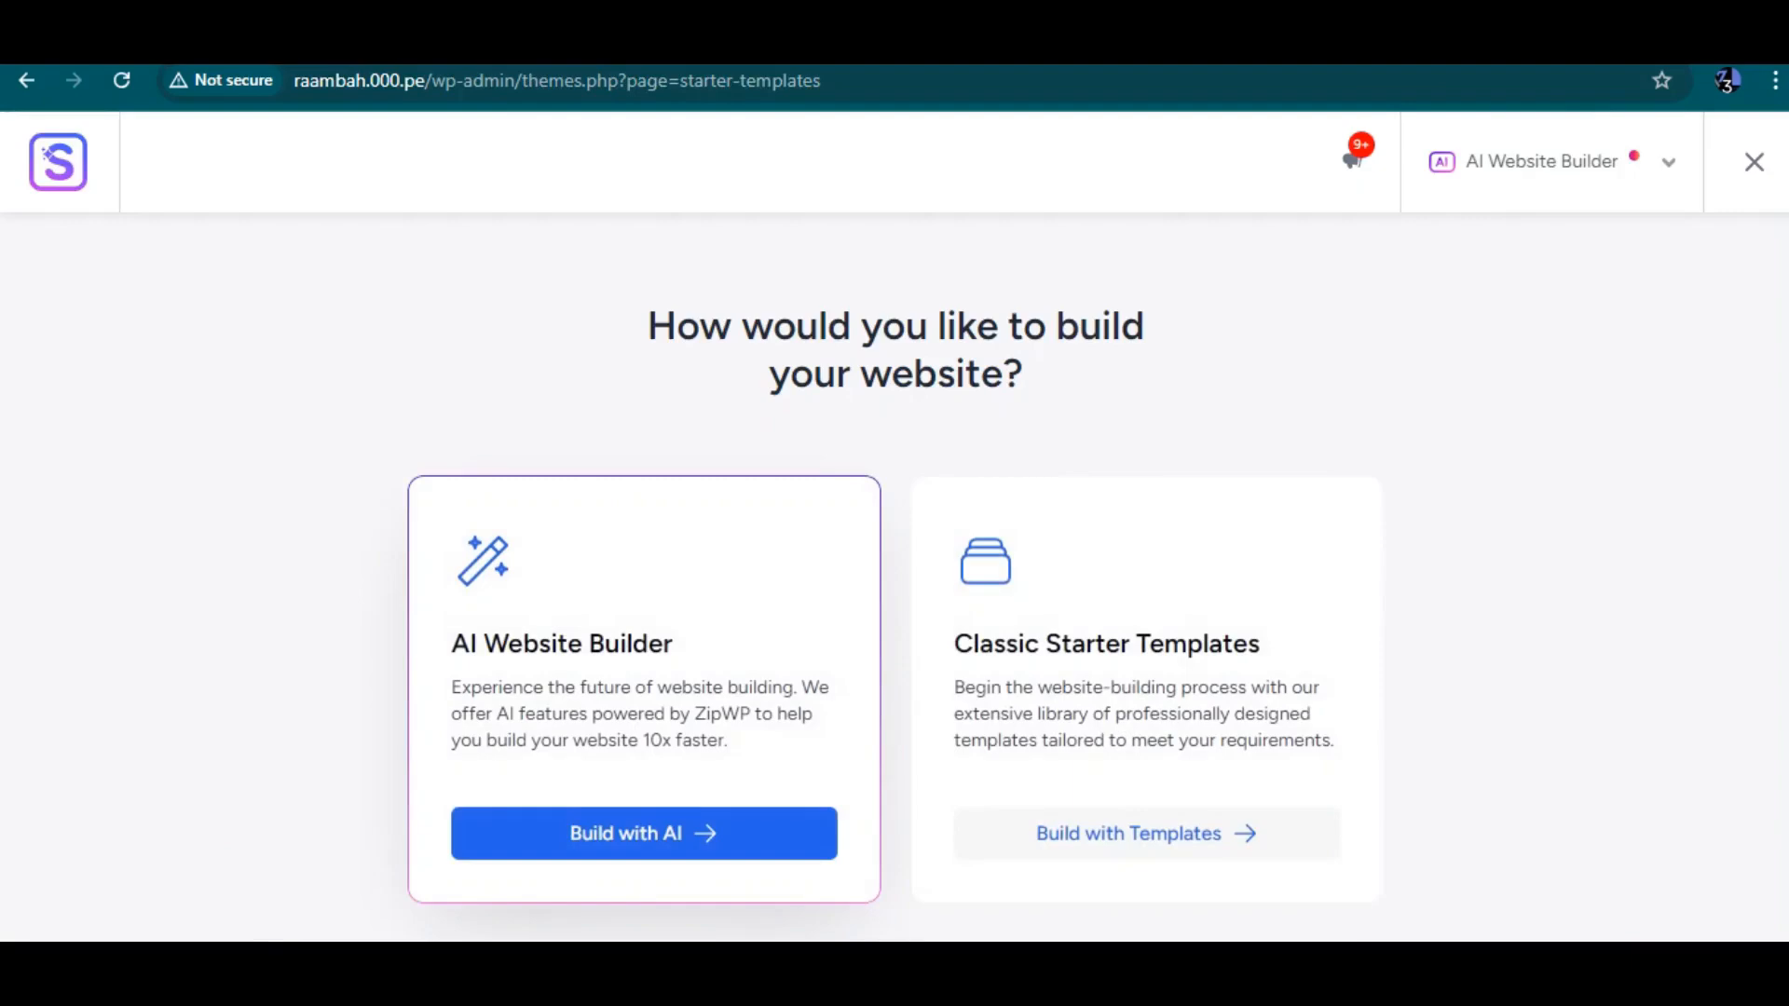
Choose to build with classic starter templates and switch the page builder to Elementor
click(1147, 834)
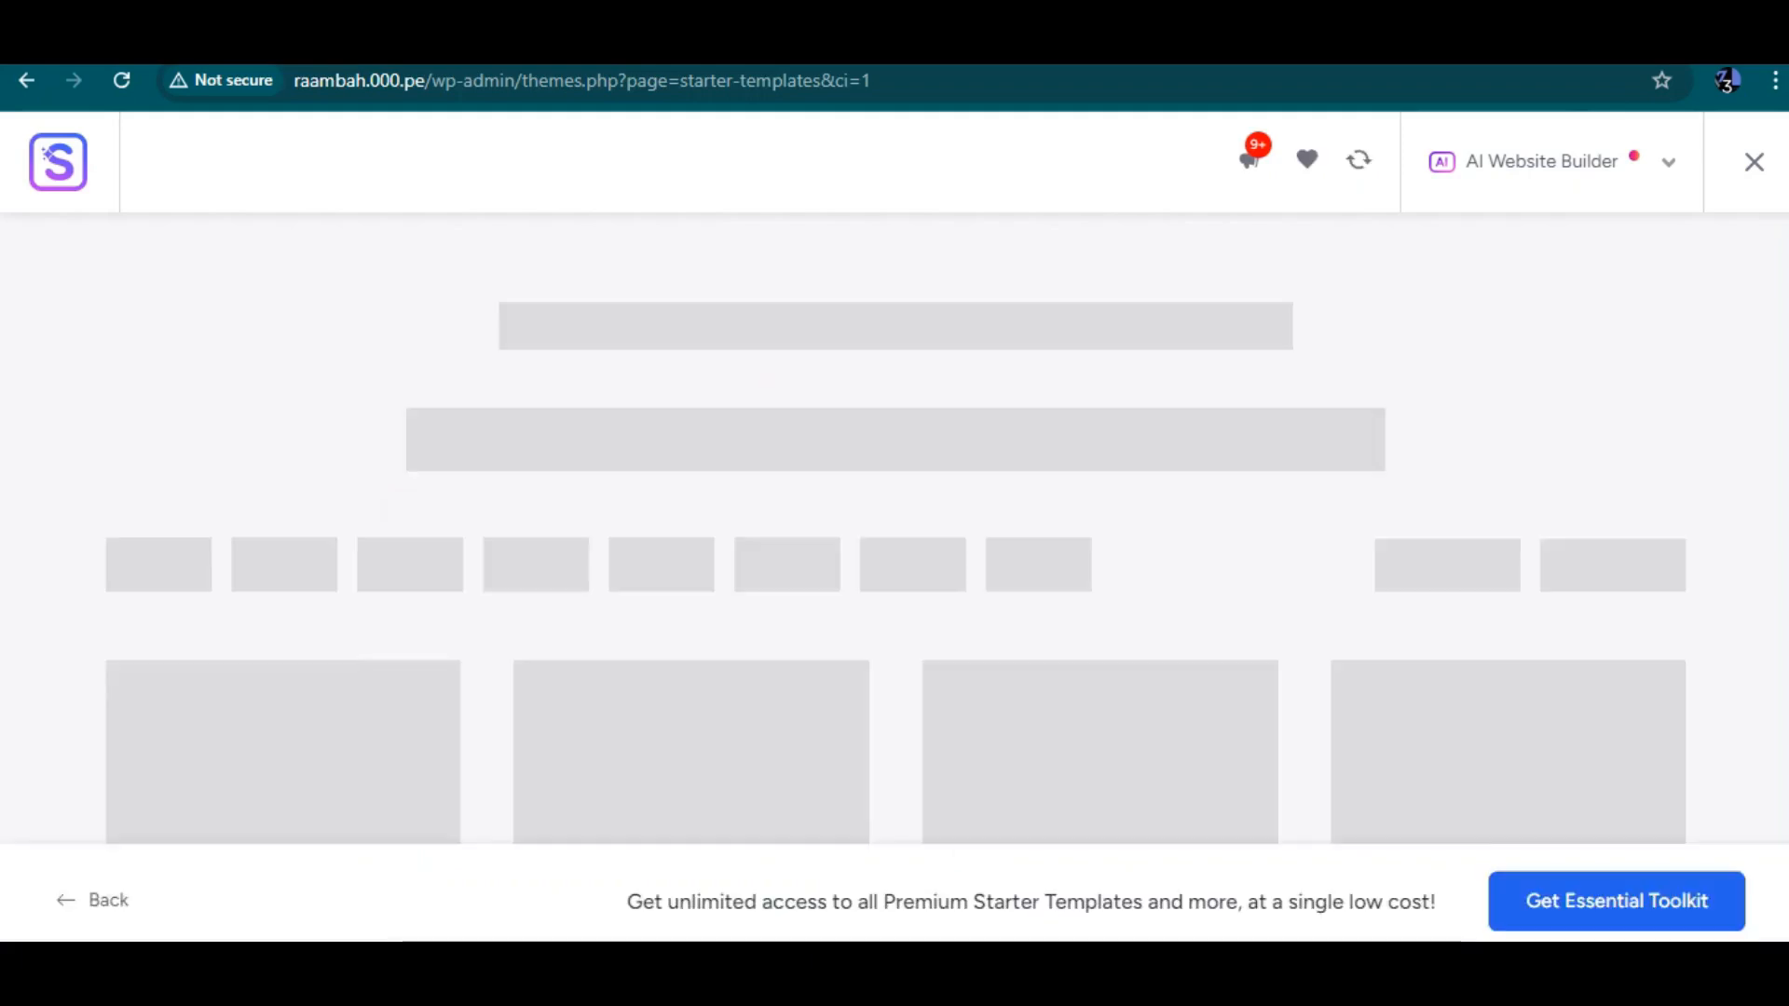
scroll(895, 529, down, 1)
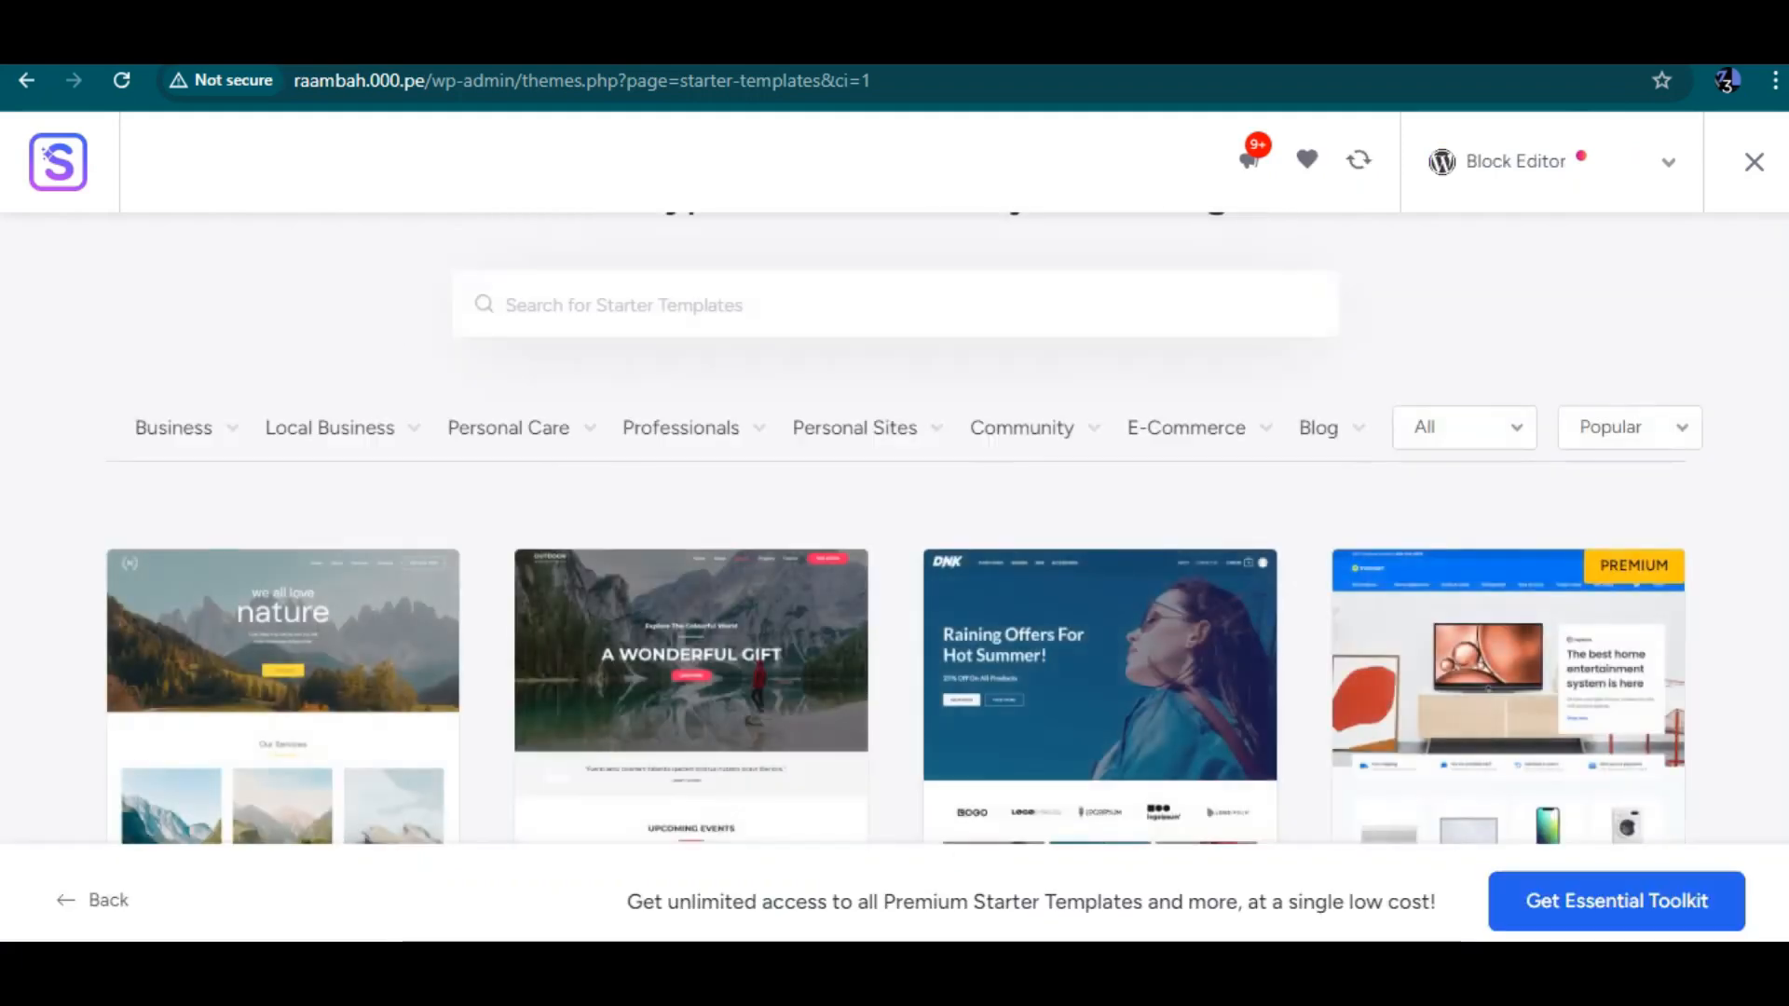
click(1552, 162)
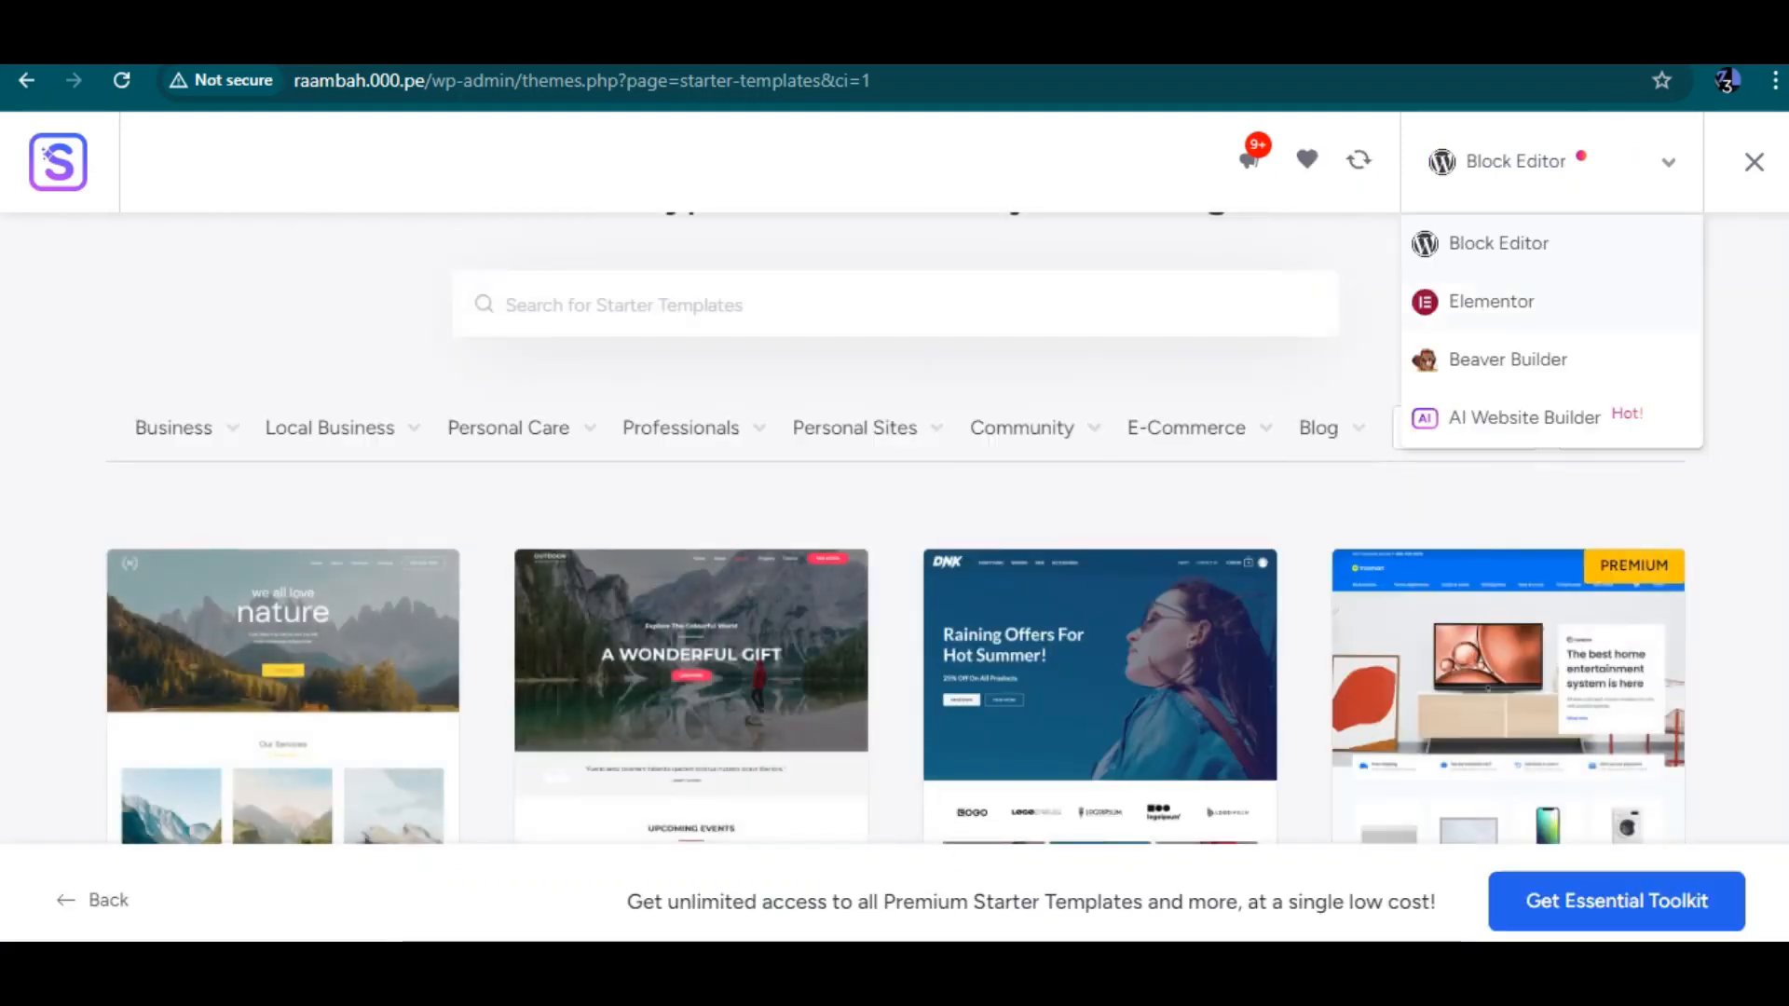
click(1490, 301)
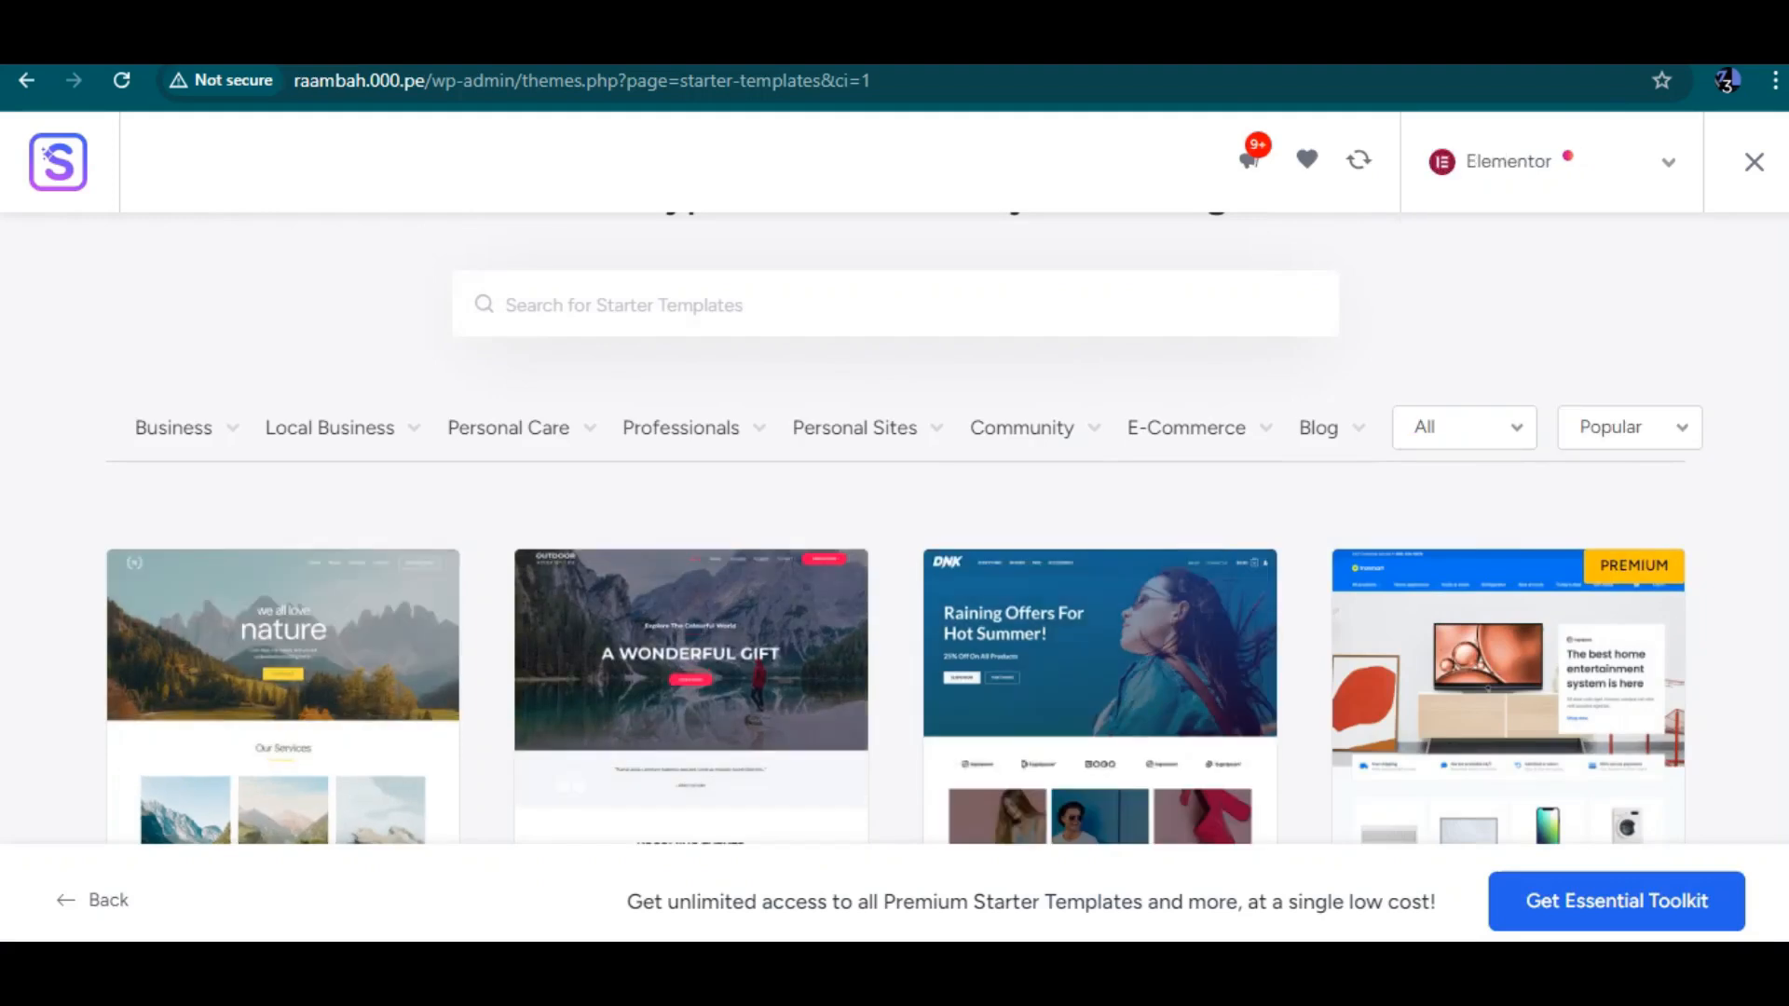
Filter templates by E-Commerce, select Organic Store, and continue with its default fonts and colours
click(1186, 427)
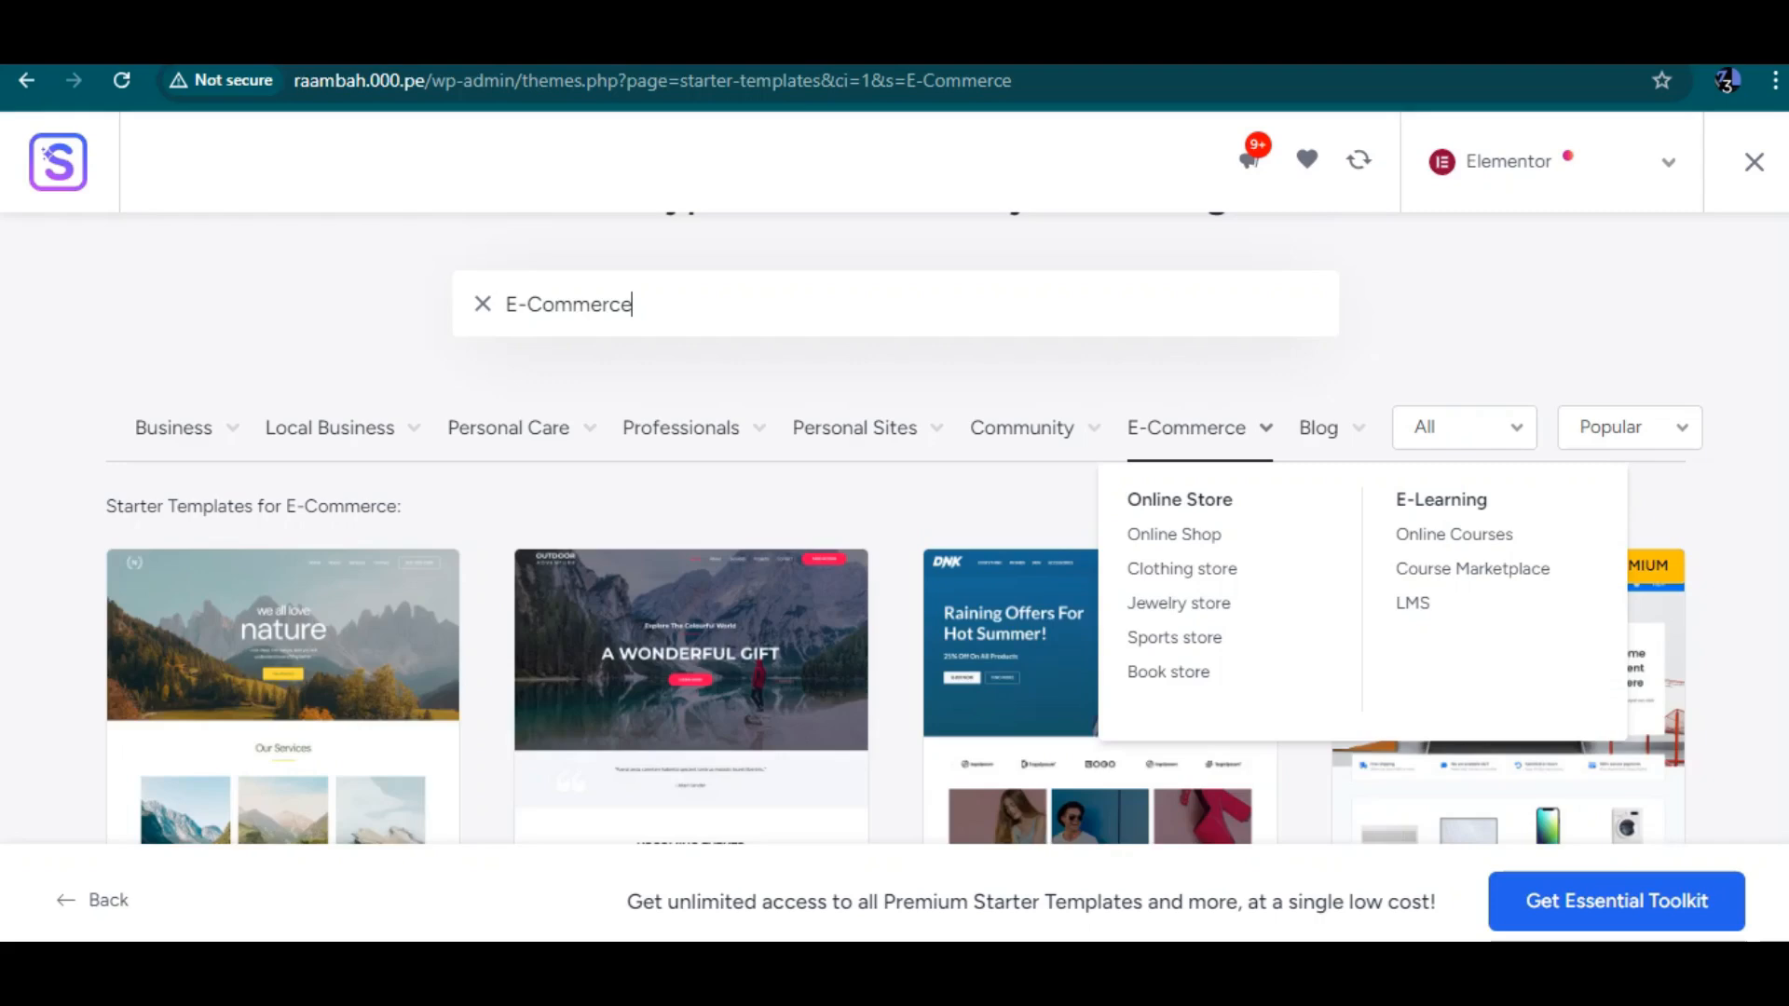
scroll(895, 559, down, 3)
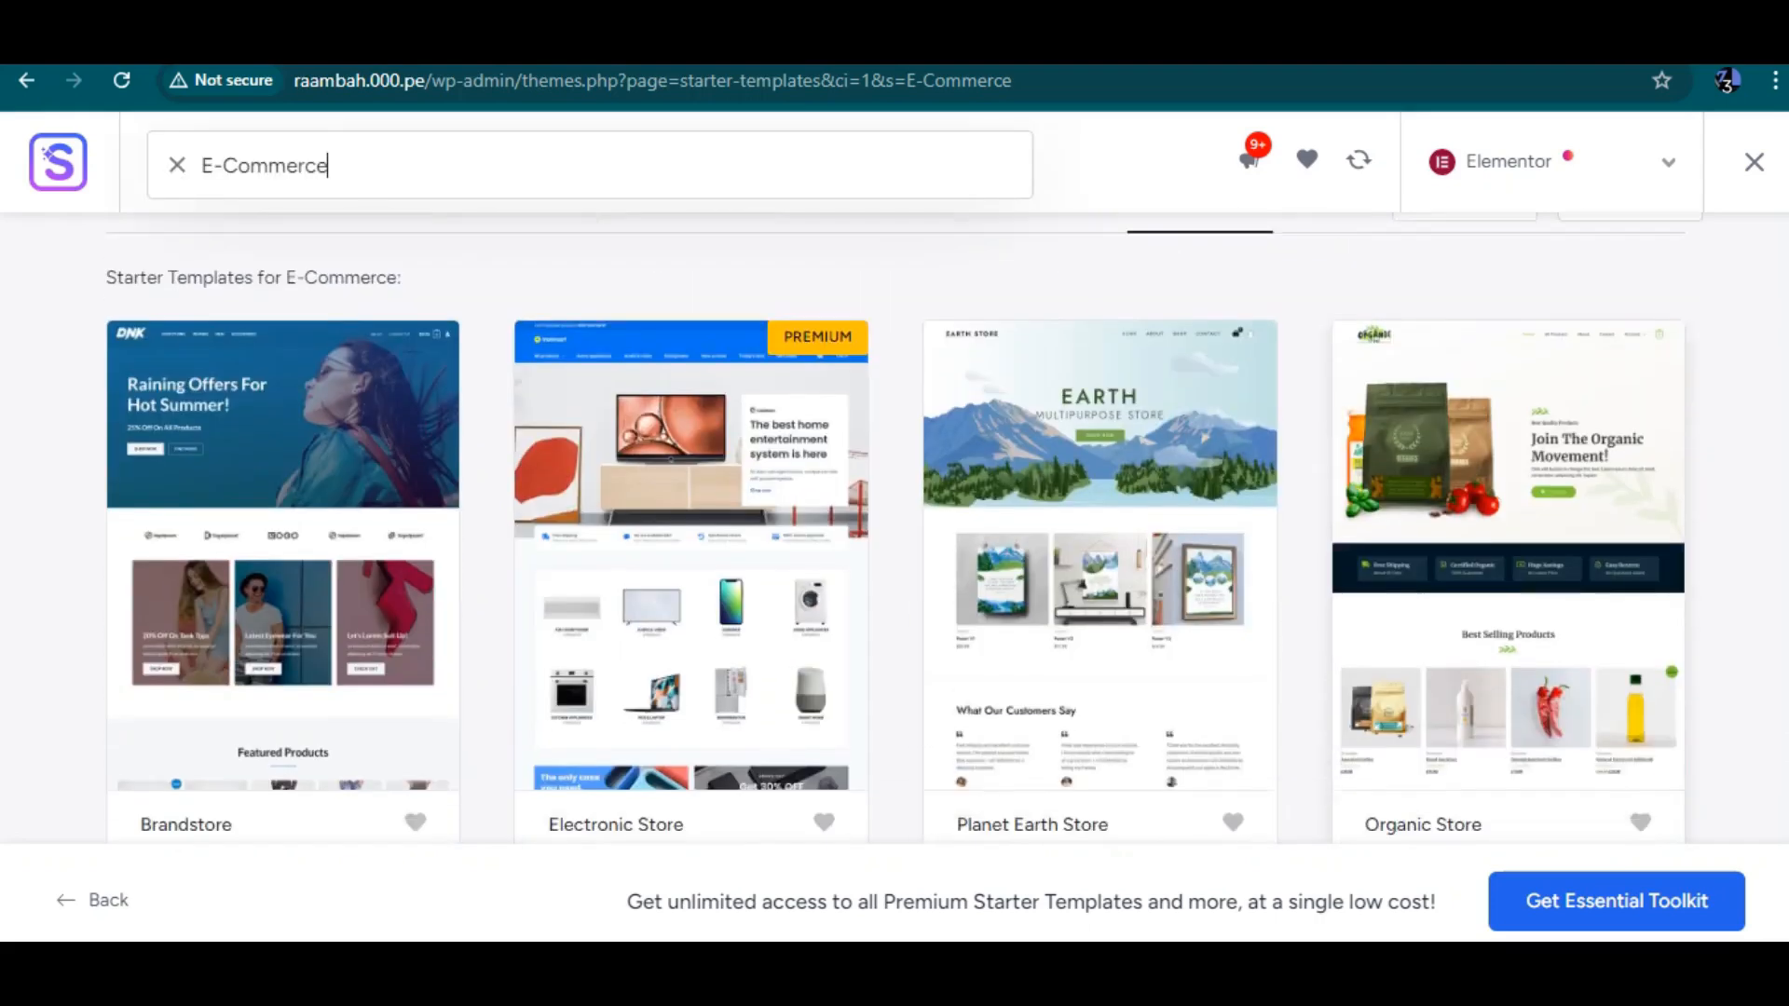
click(1507, 540)
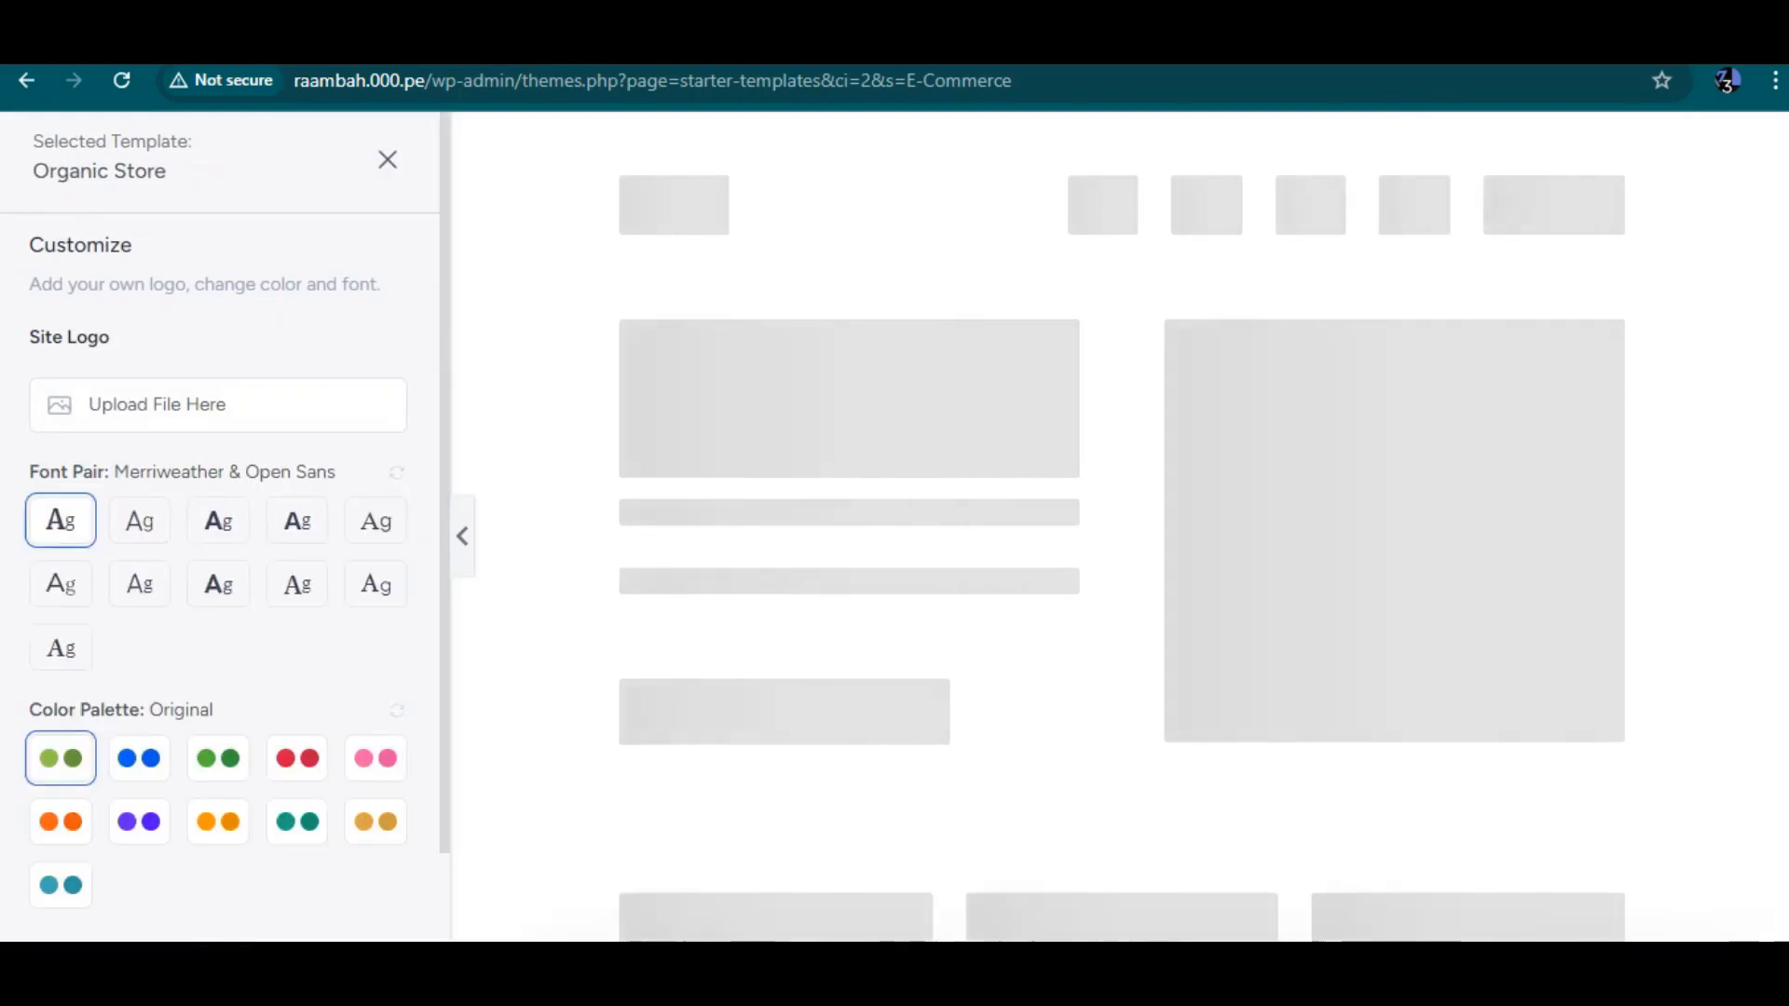
scroll(224, 559, down, 2)
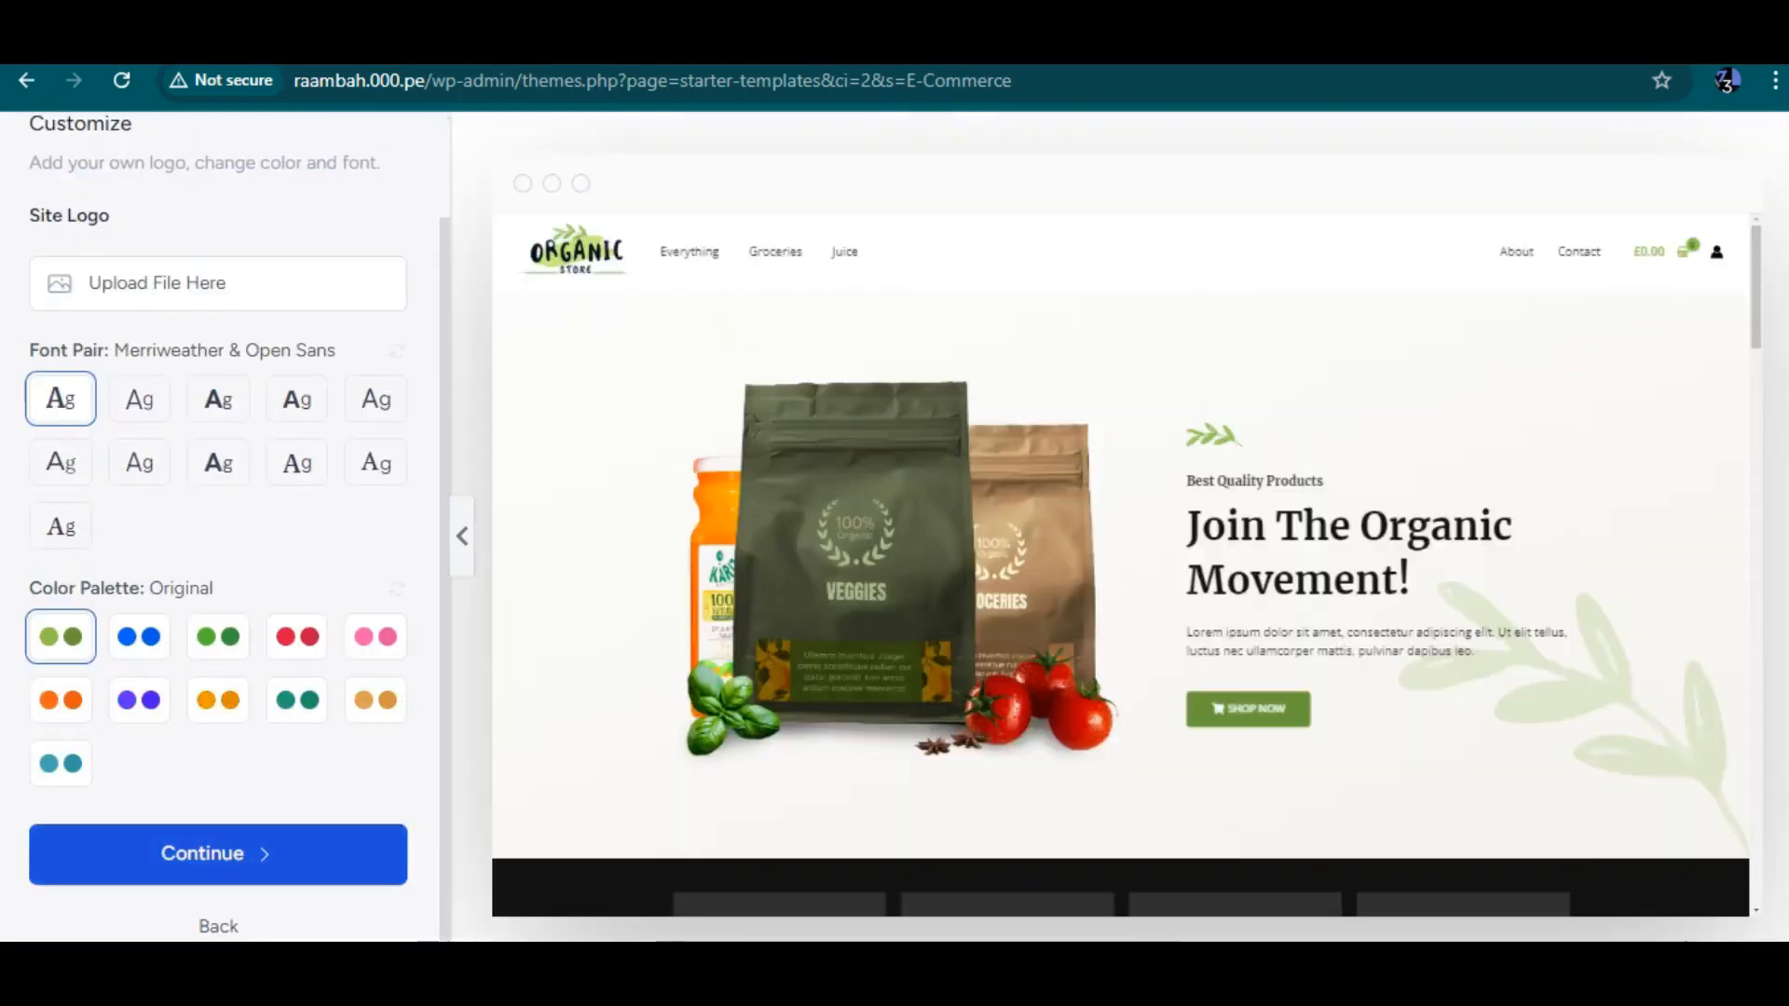
click(218, 854)
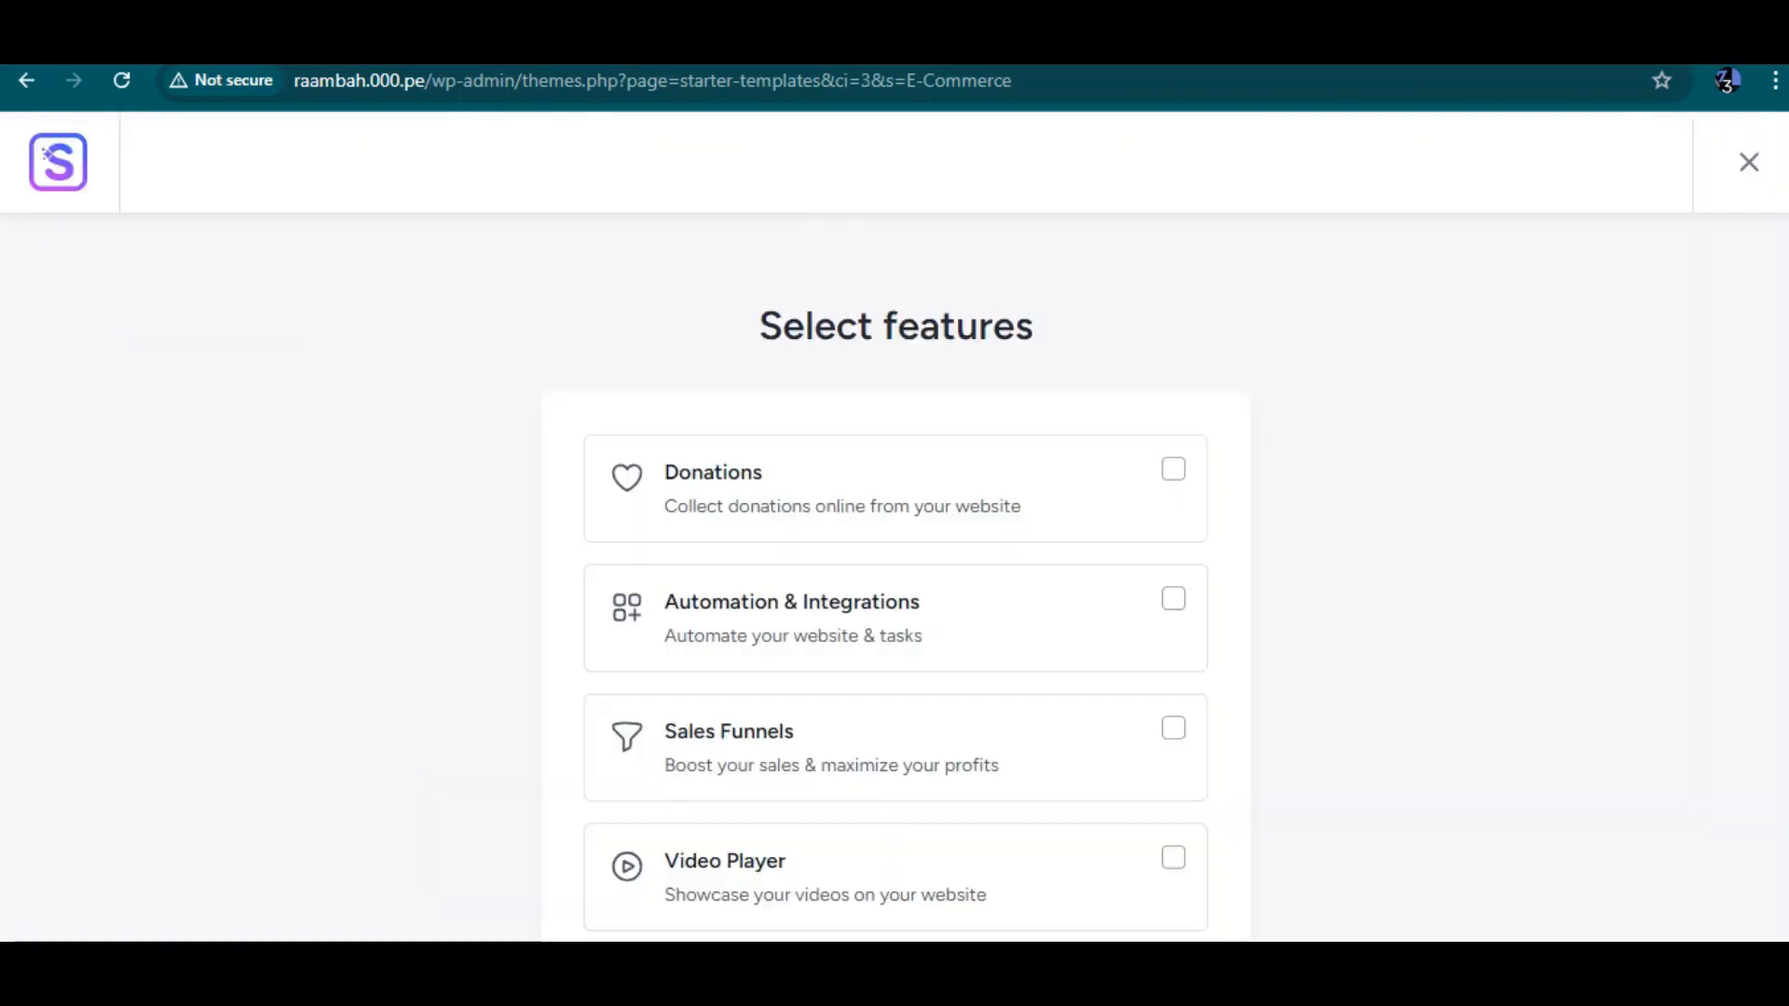
Skip the extra features step and submit to build the website
scroll(894, 578, down, 5)
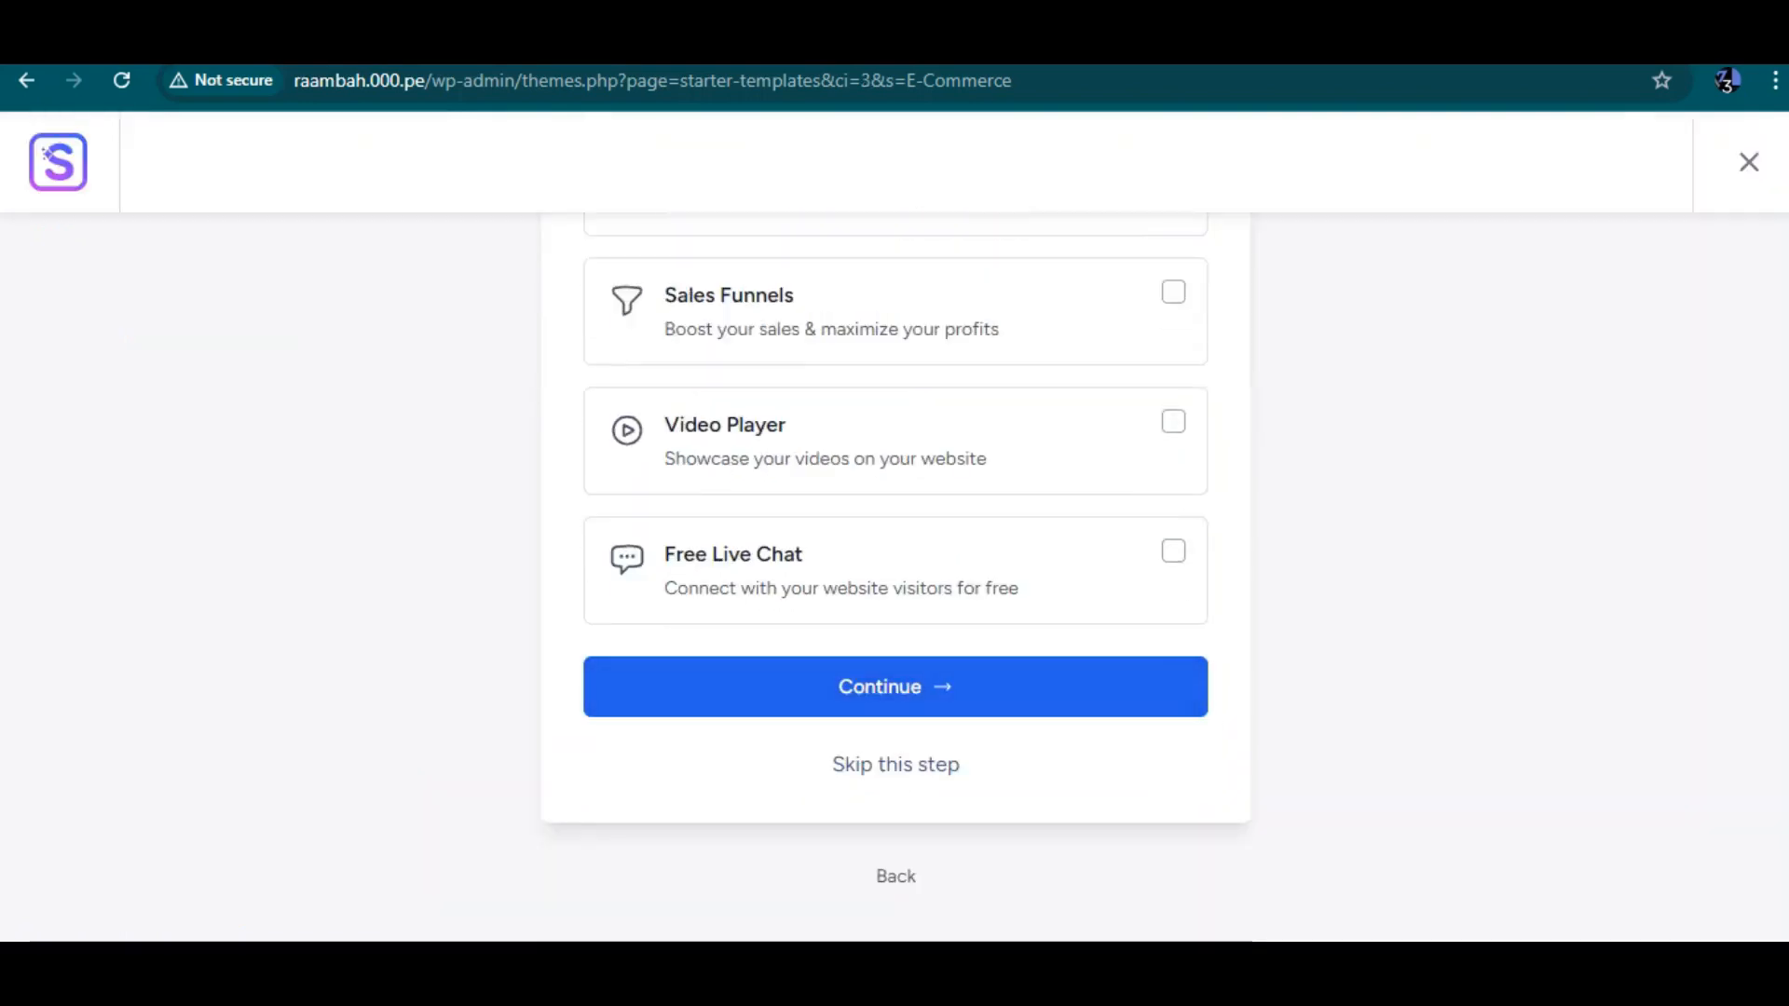
click(895, 764)
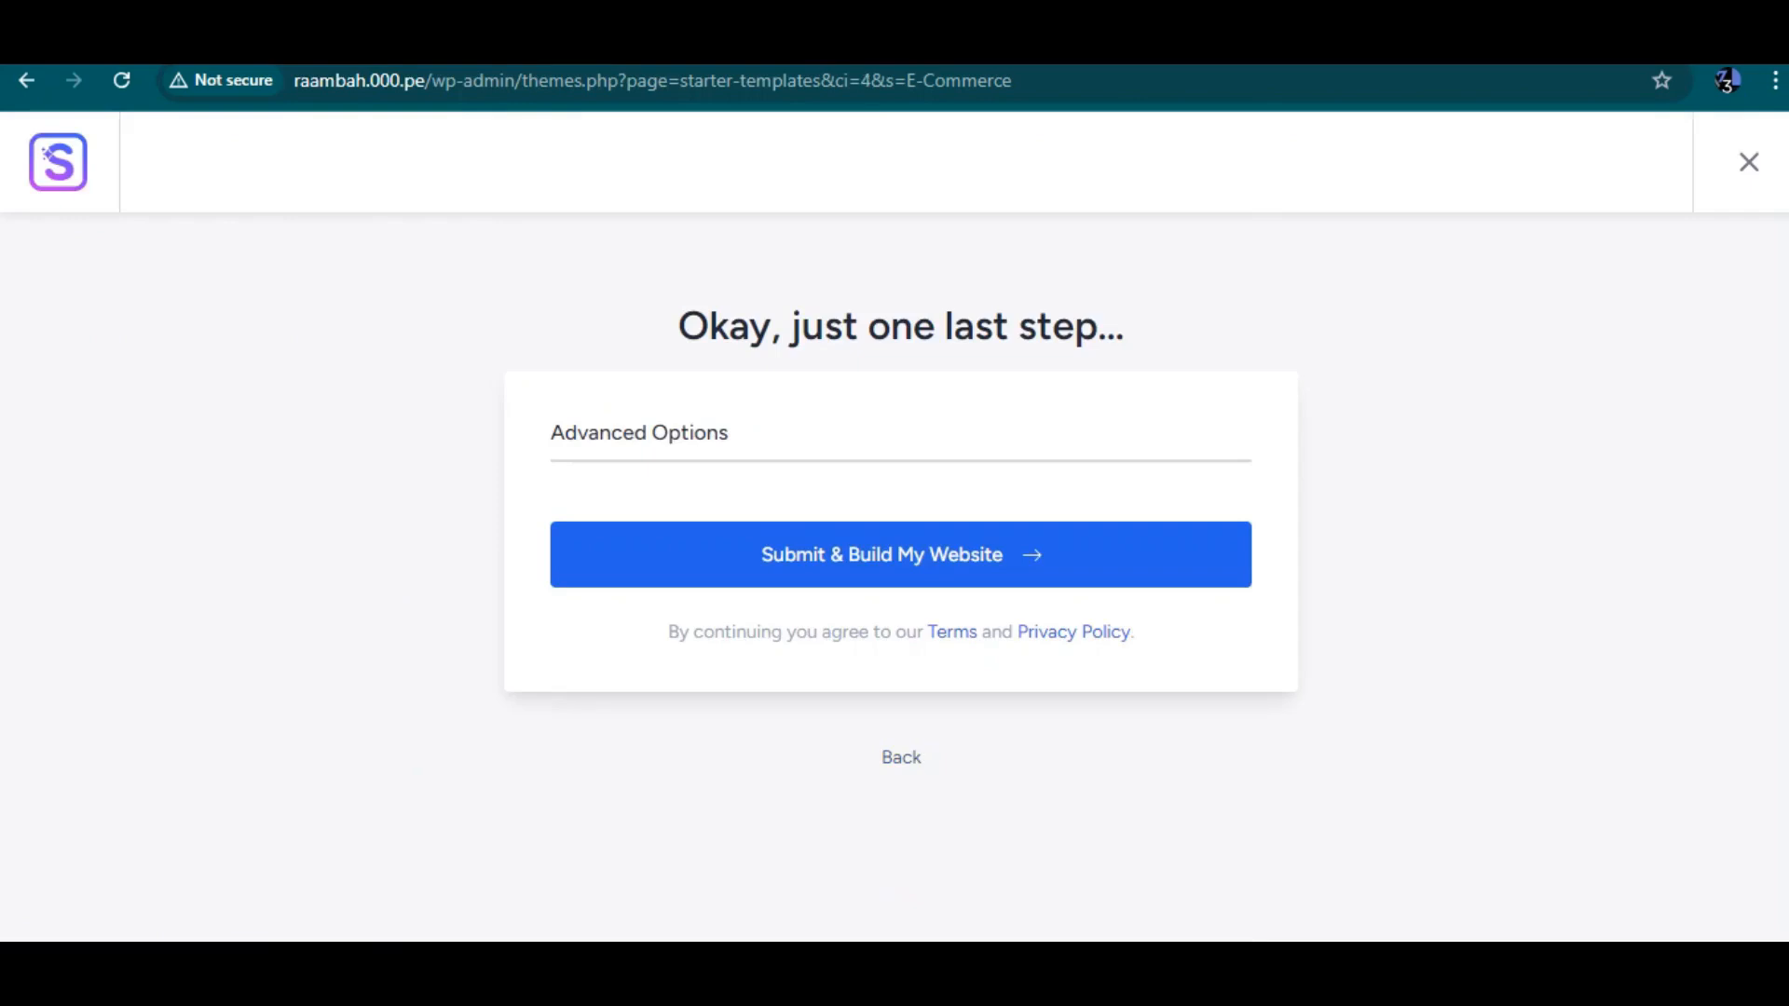
click(900, 555)
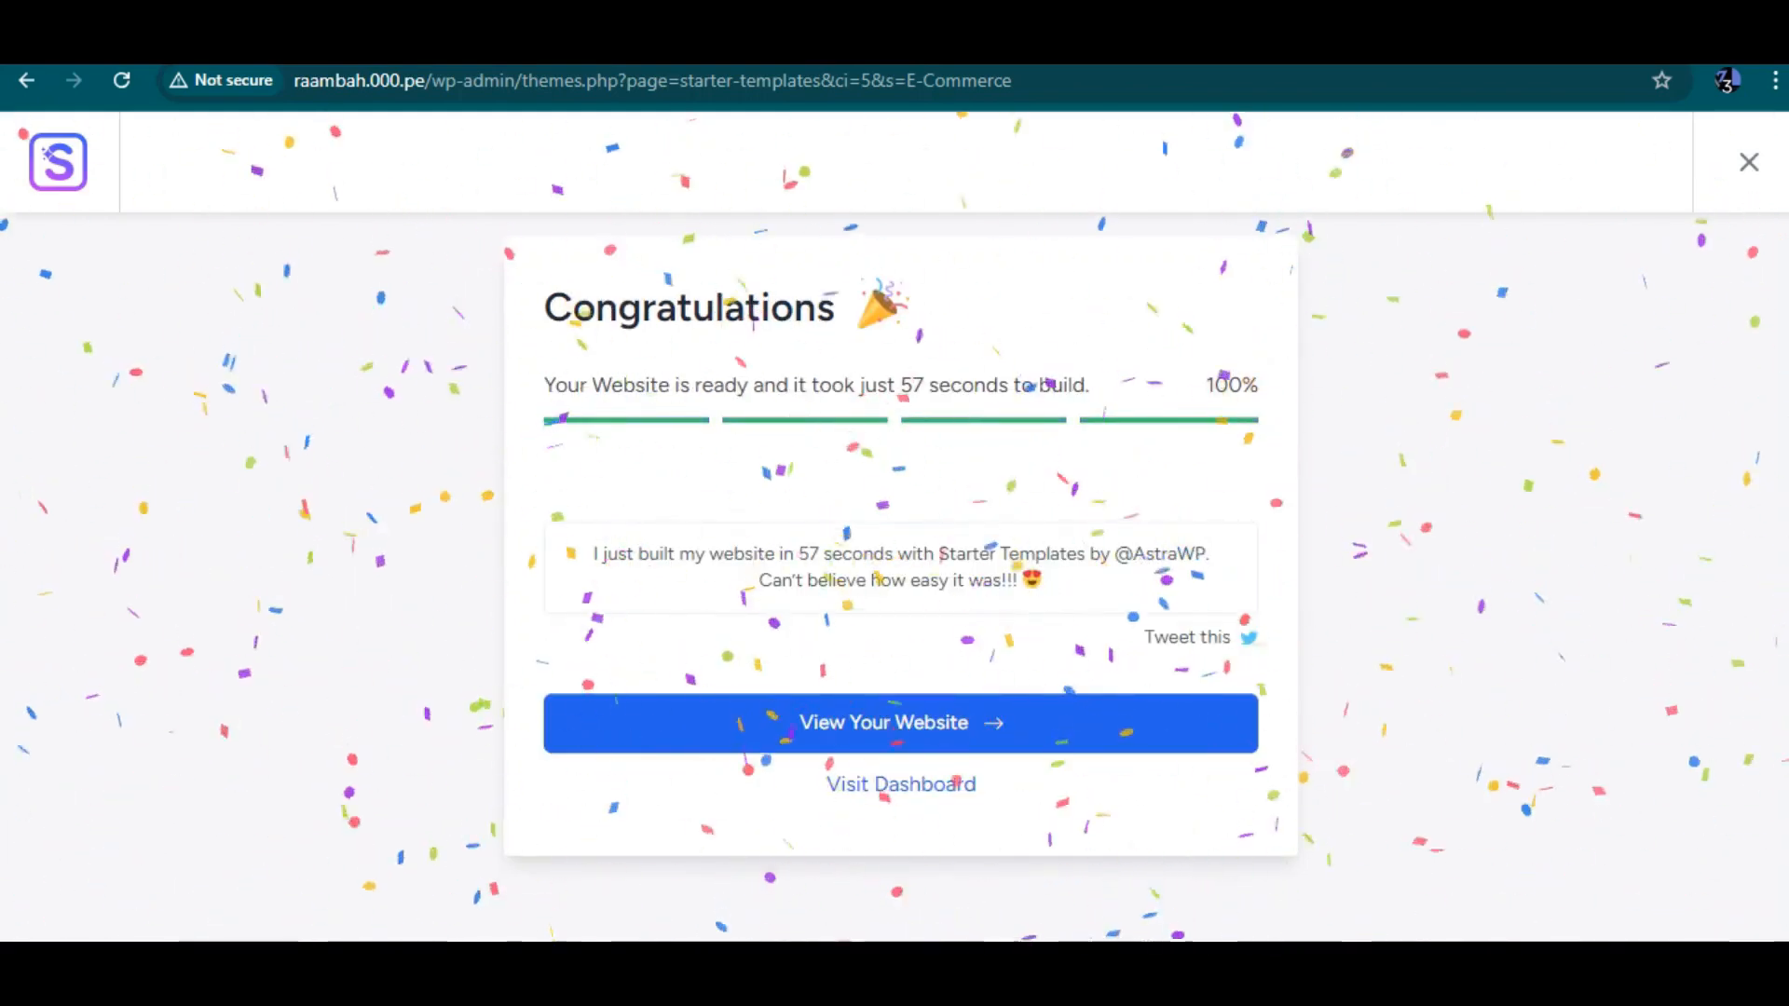
Open the finished website and scroll through the imported Organic Store pages
right_click(935, 135)
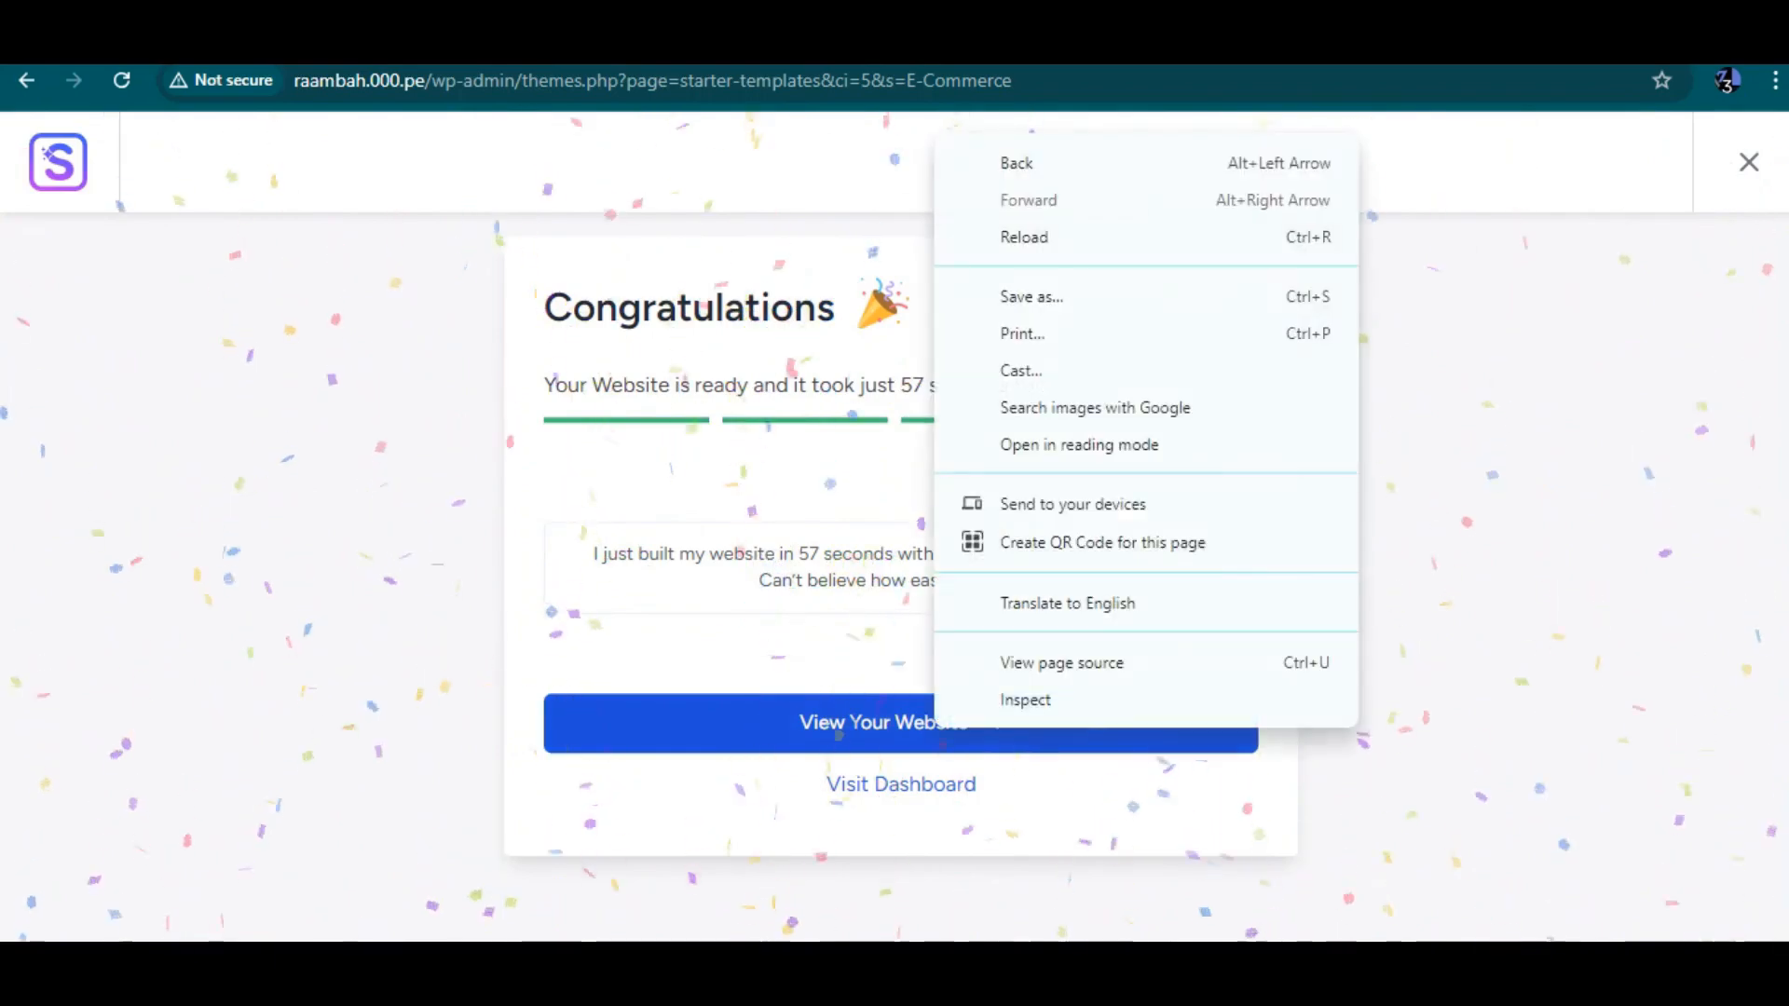
click(866, 723)
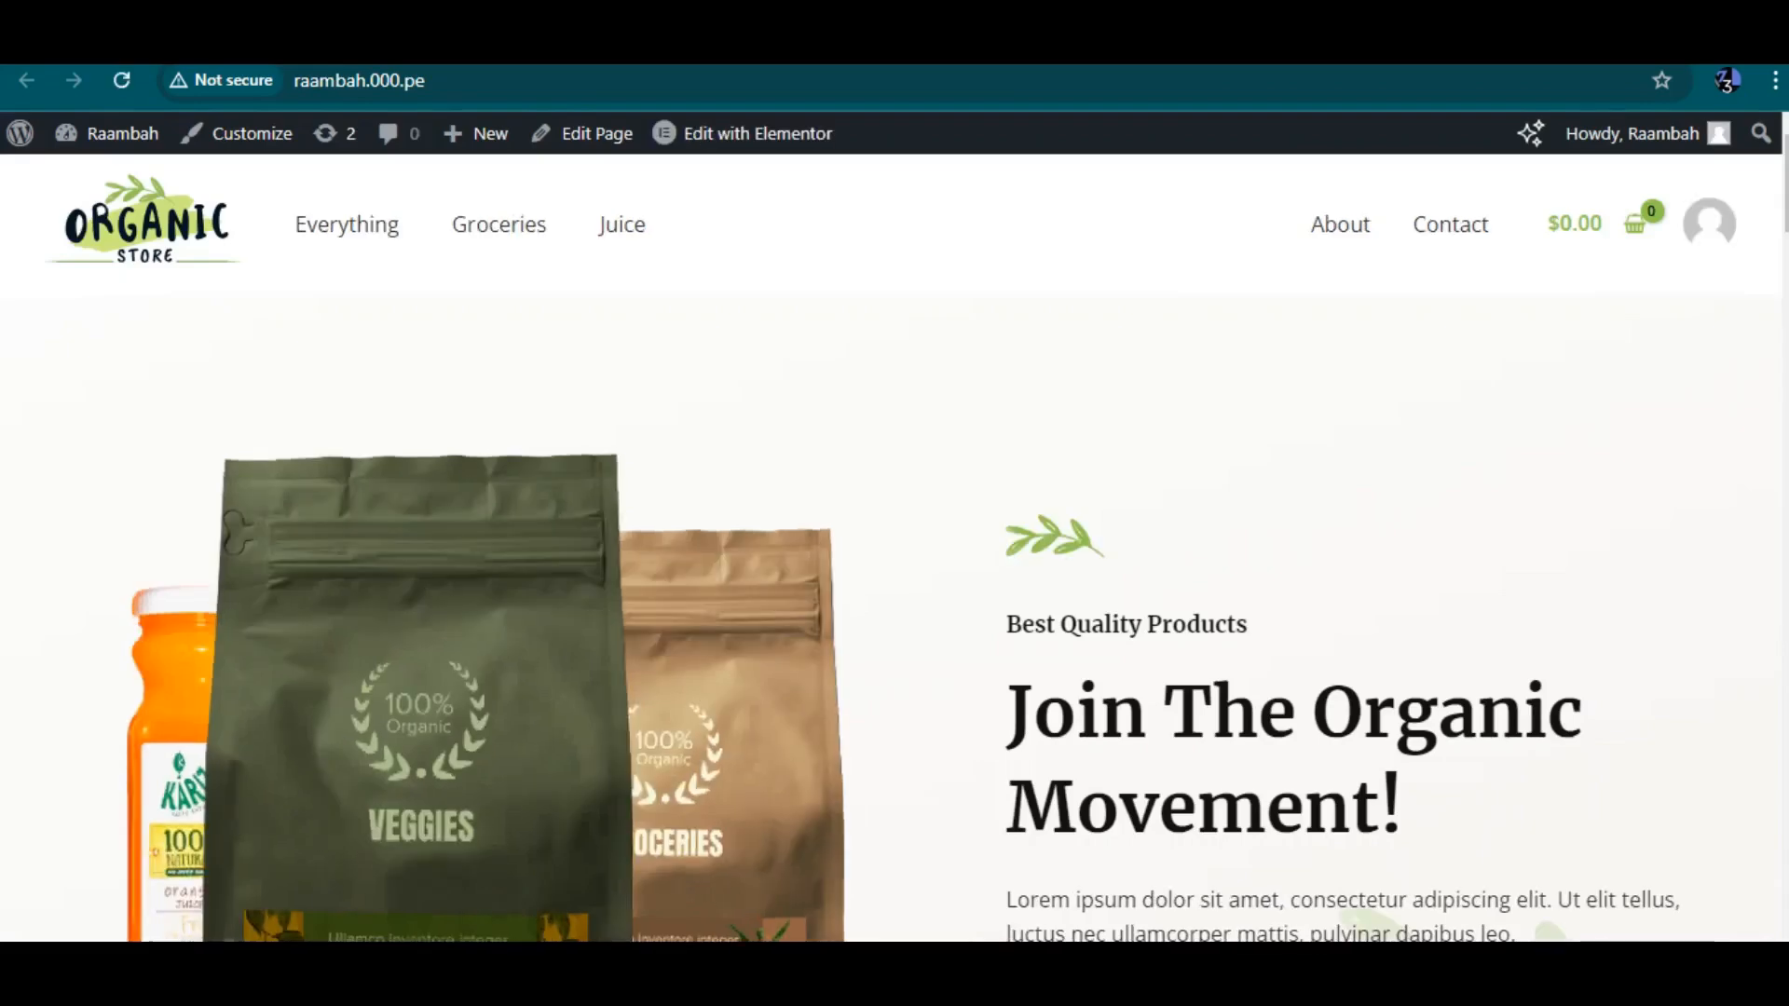
scroll(894, 548, down, 20)
scroll(895, 548, down, 20)
scroll(895, 548, down, 15)
scroll(894, 548, up, 3)
scroll(894, 548, down, 3)
scroll(894, 548, up, 15)
scroll(895, 548, down, 8)
scroll(895, 548, up, 20)
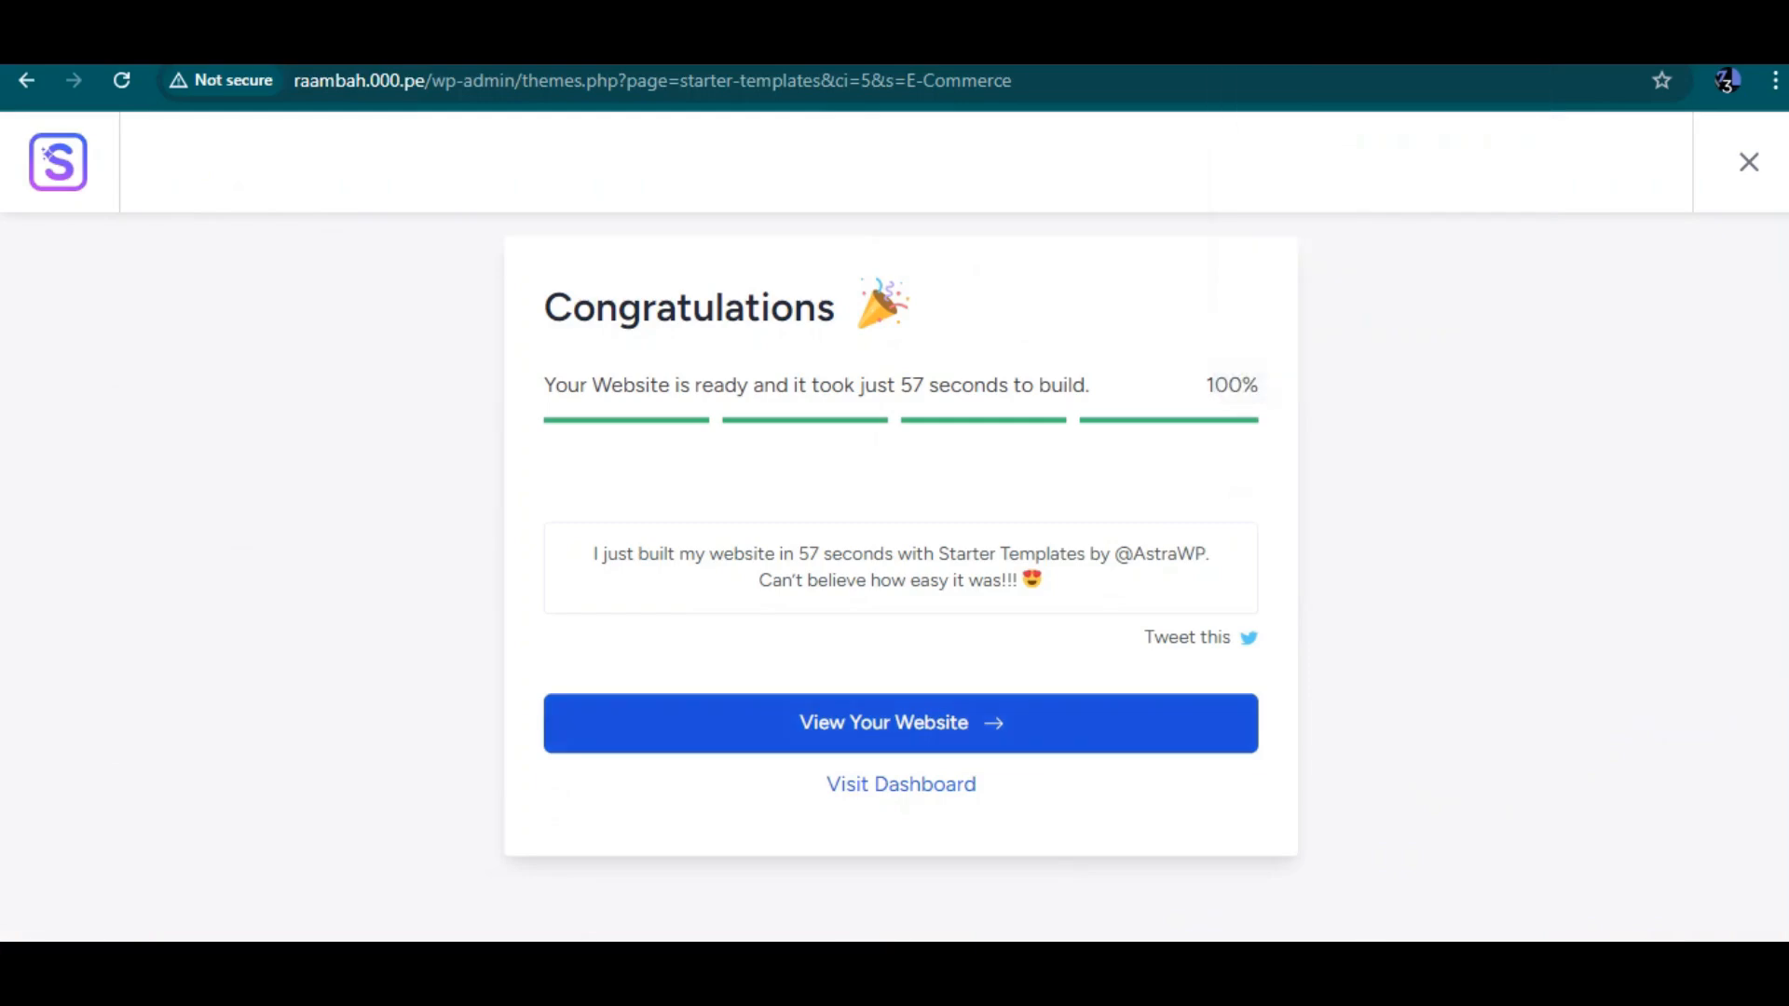
Go to the WordPress dashboard and dismiss the Starter Templates feedback popup
click(900, 784)
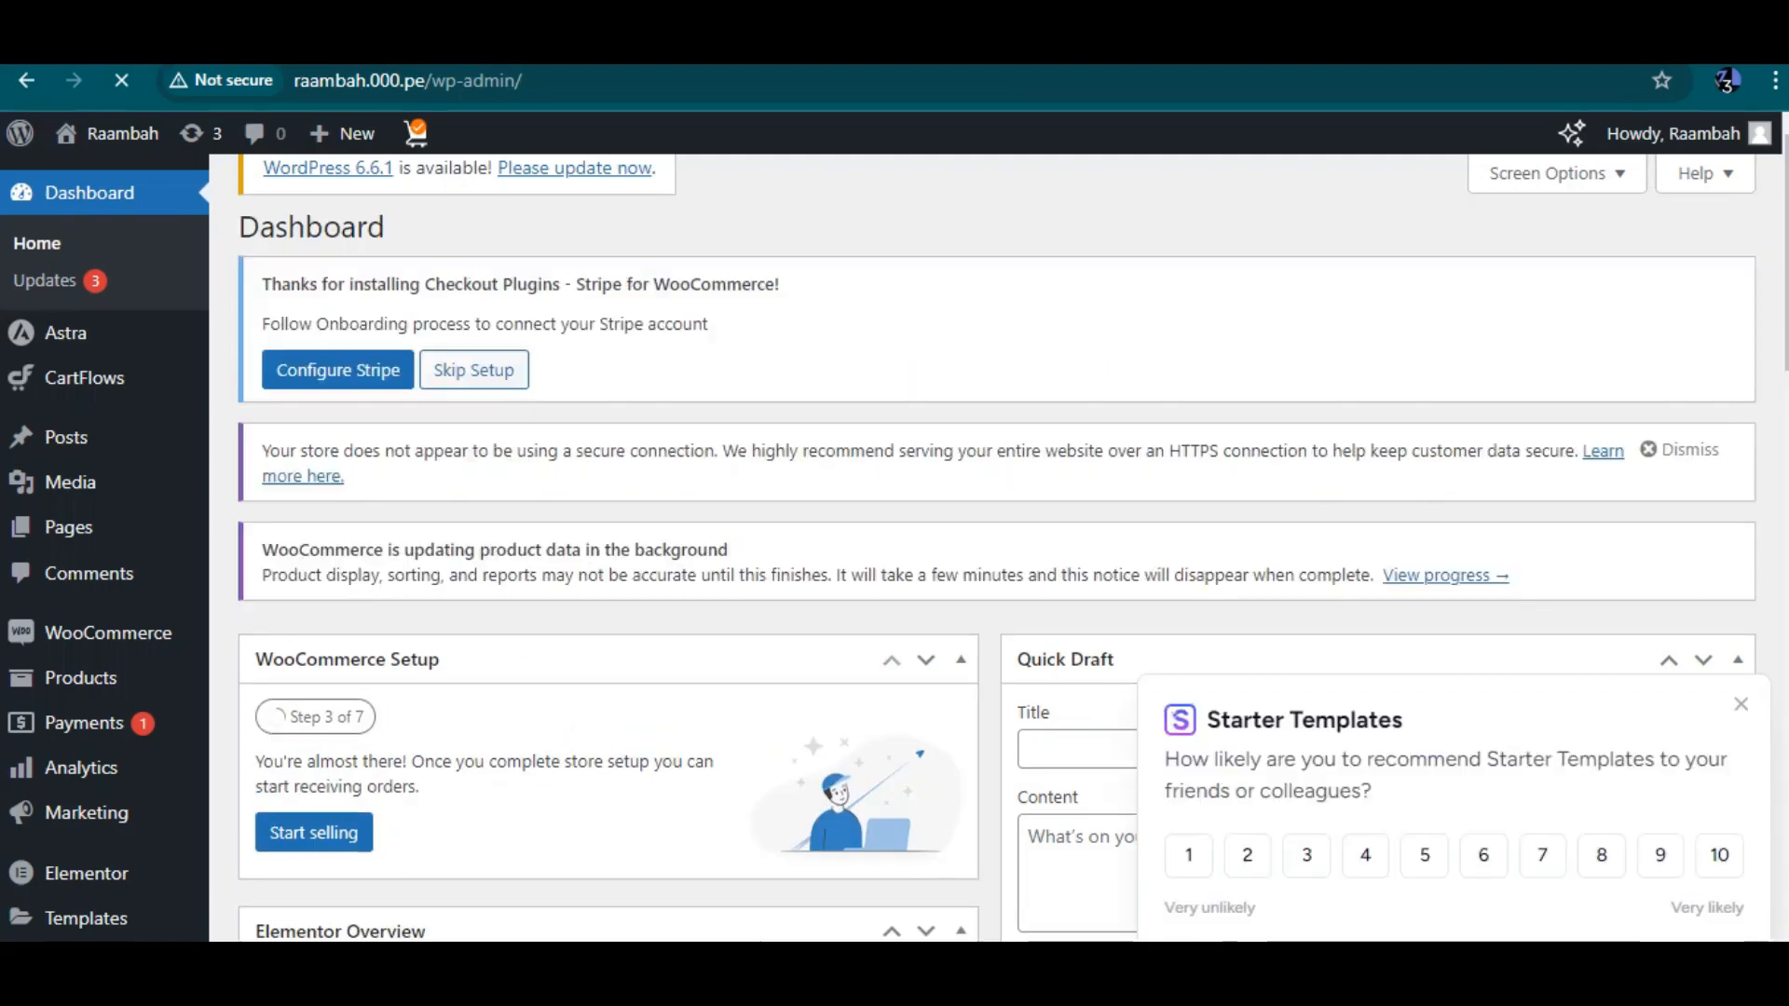
mouse_move(107, 633)
click(1740, 705)
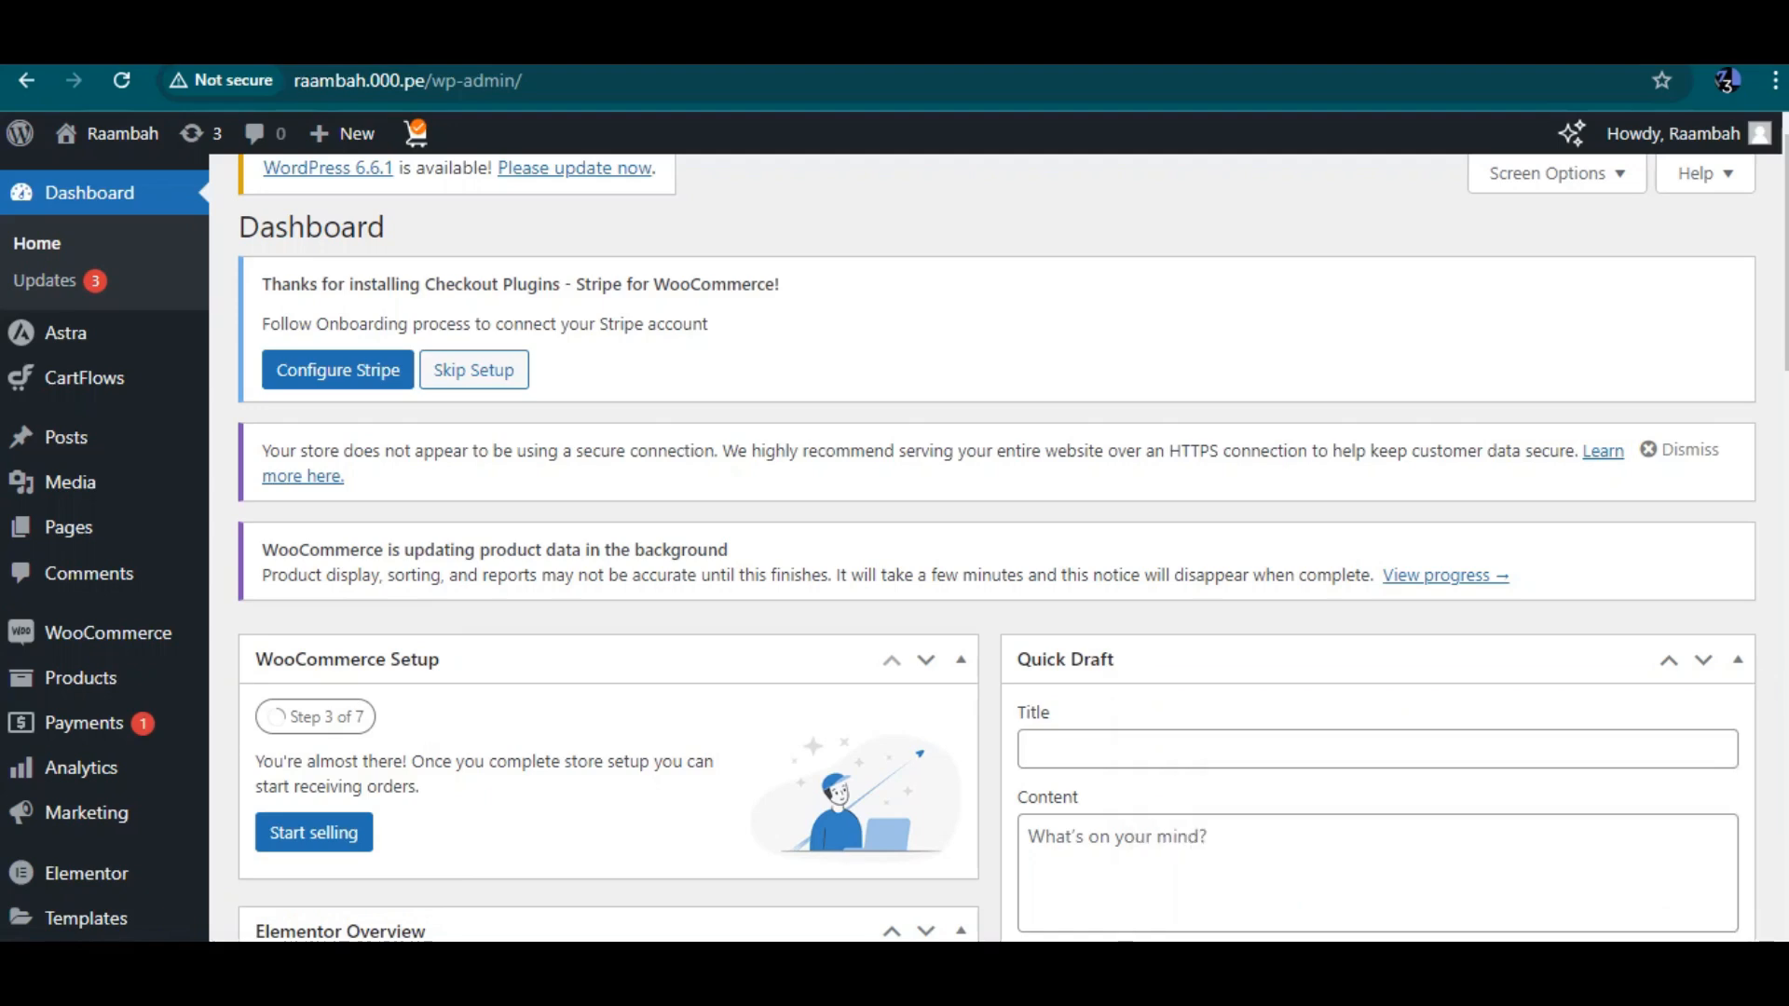
scroll(879, 548, down, 1)
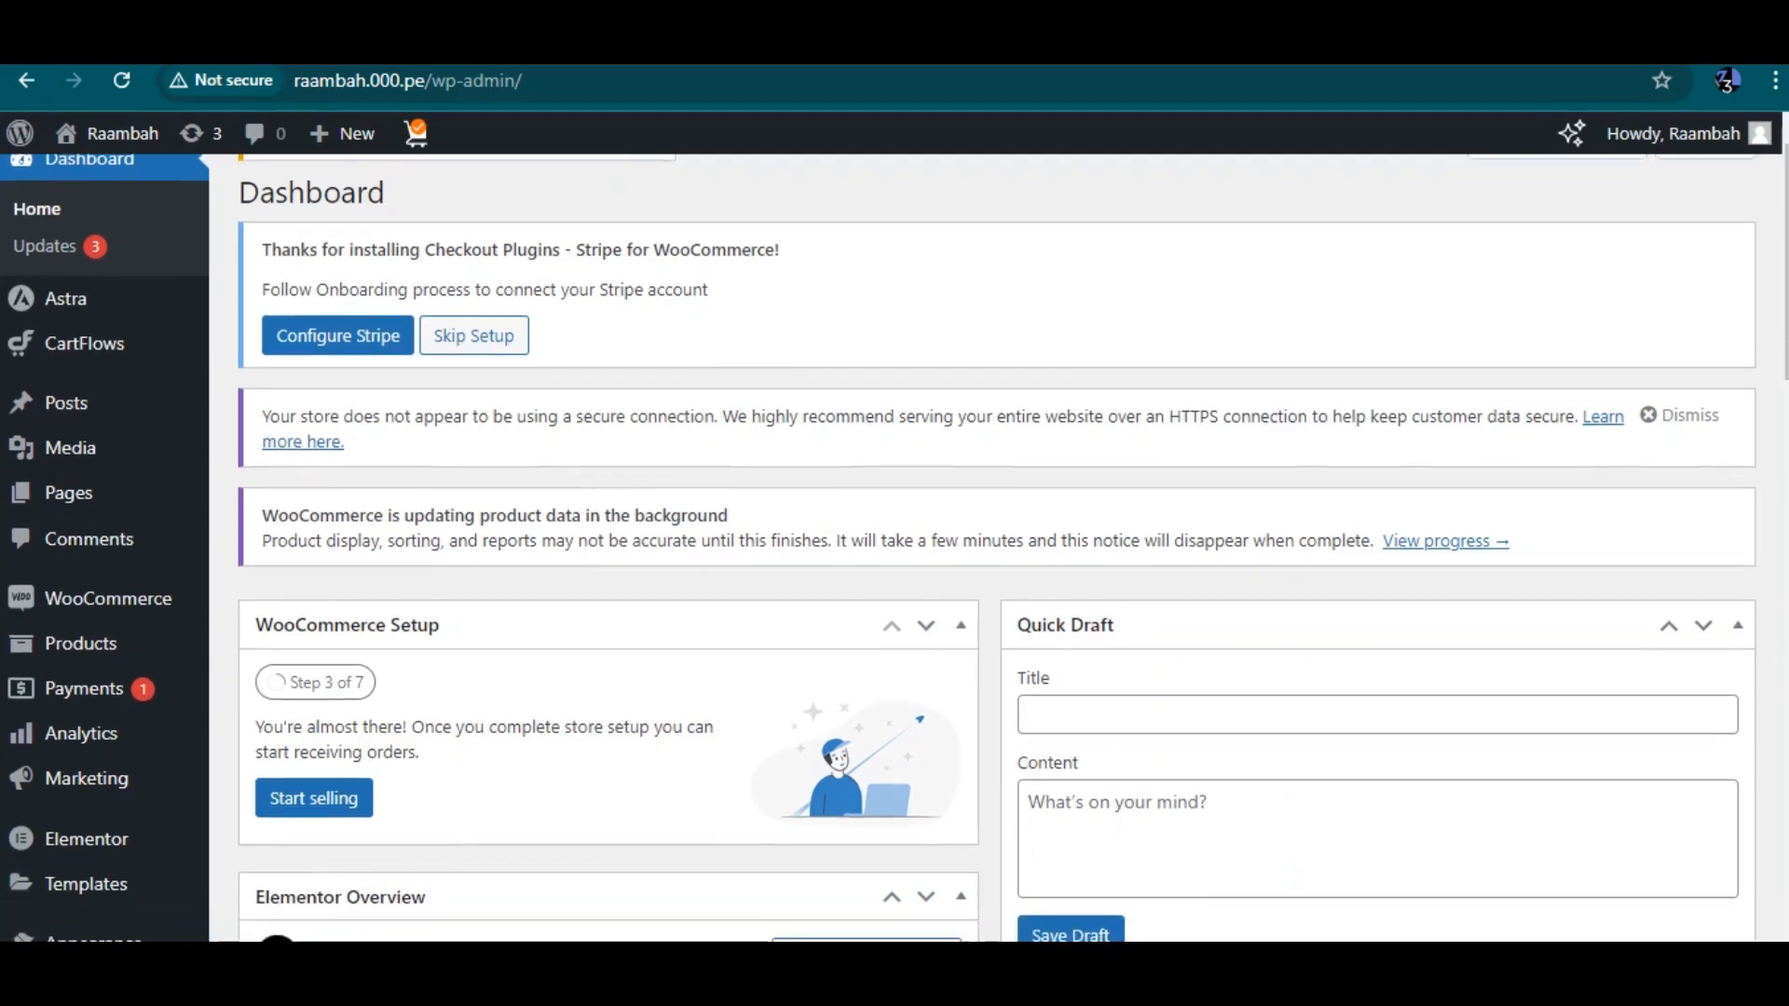
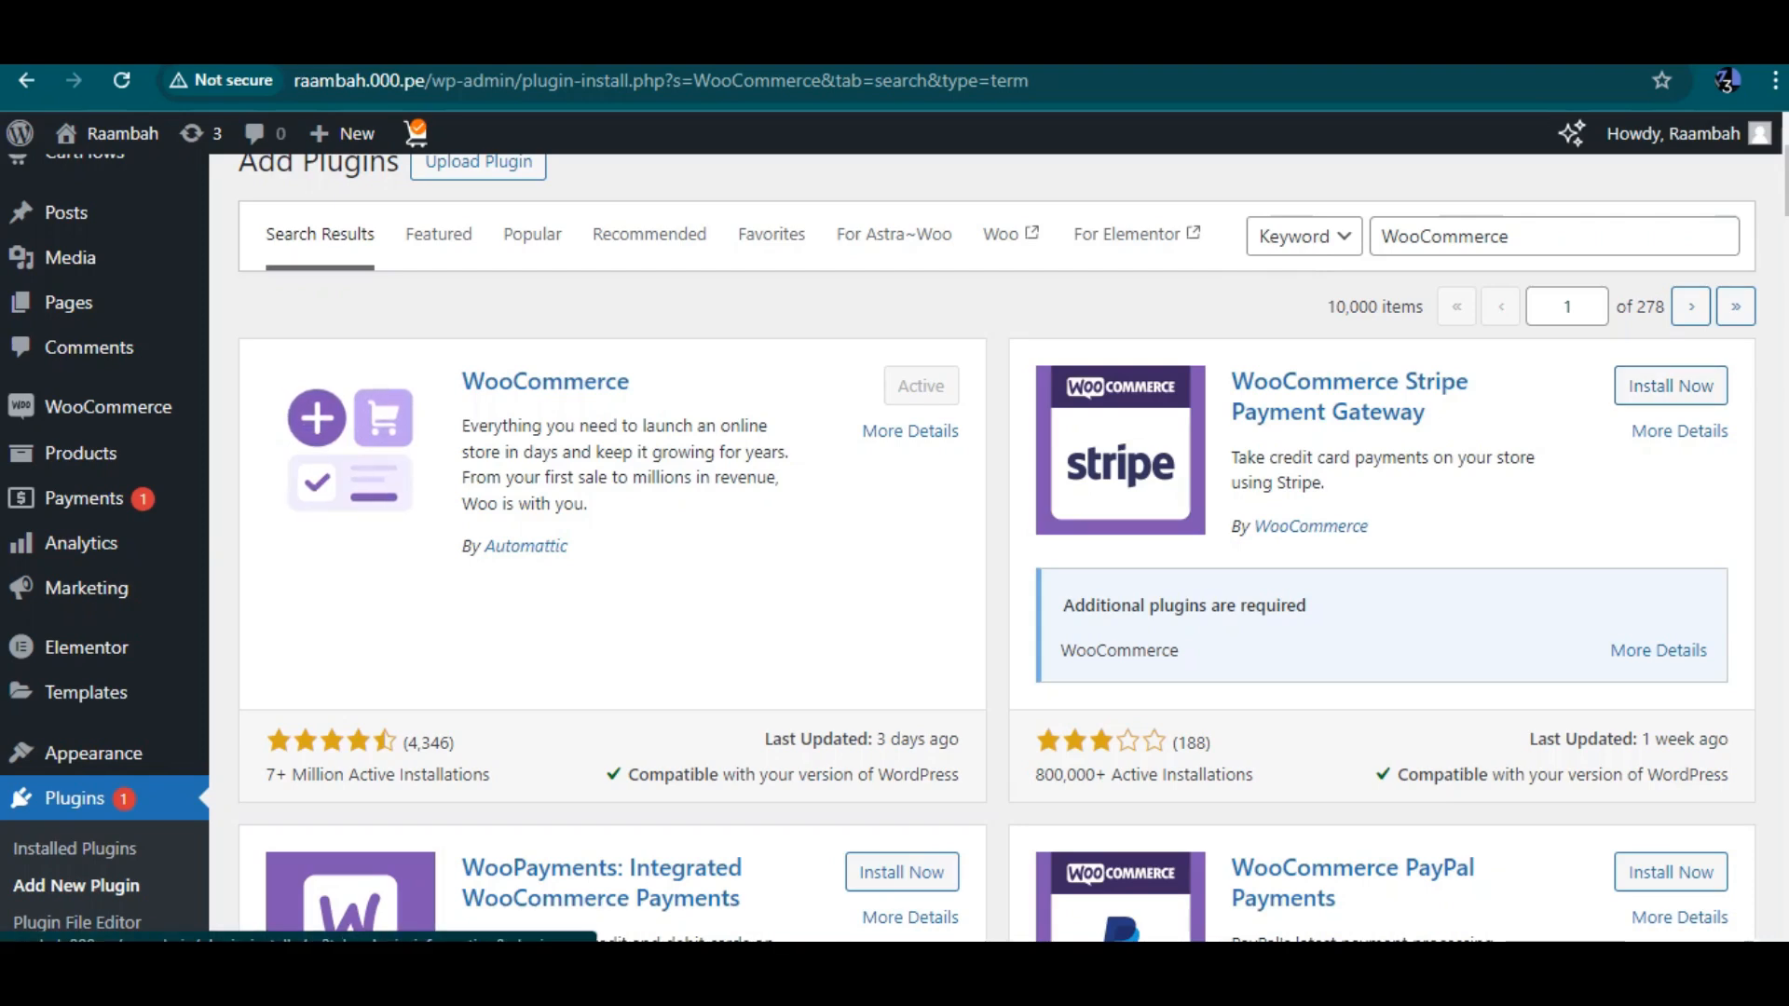
Start the WooCommerce guided store setup, choosing that you are just starting your business
scroll(997, 559, up, 1)
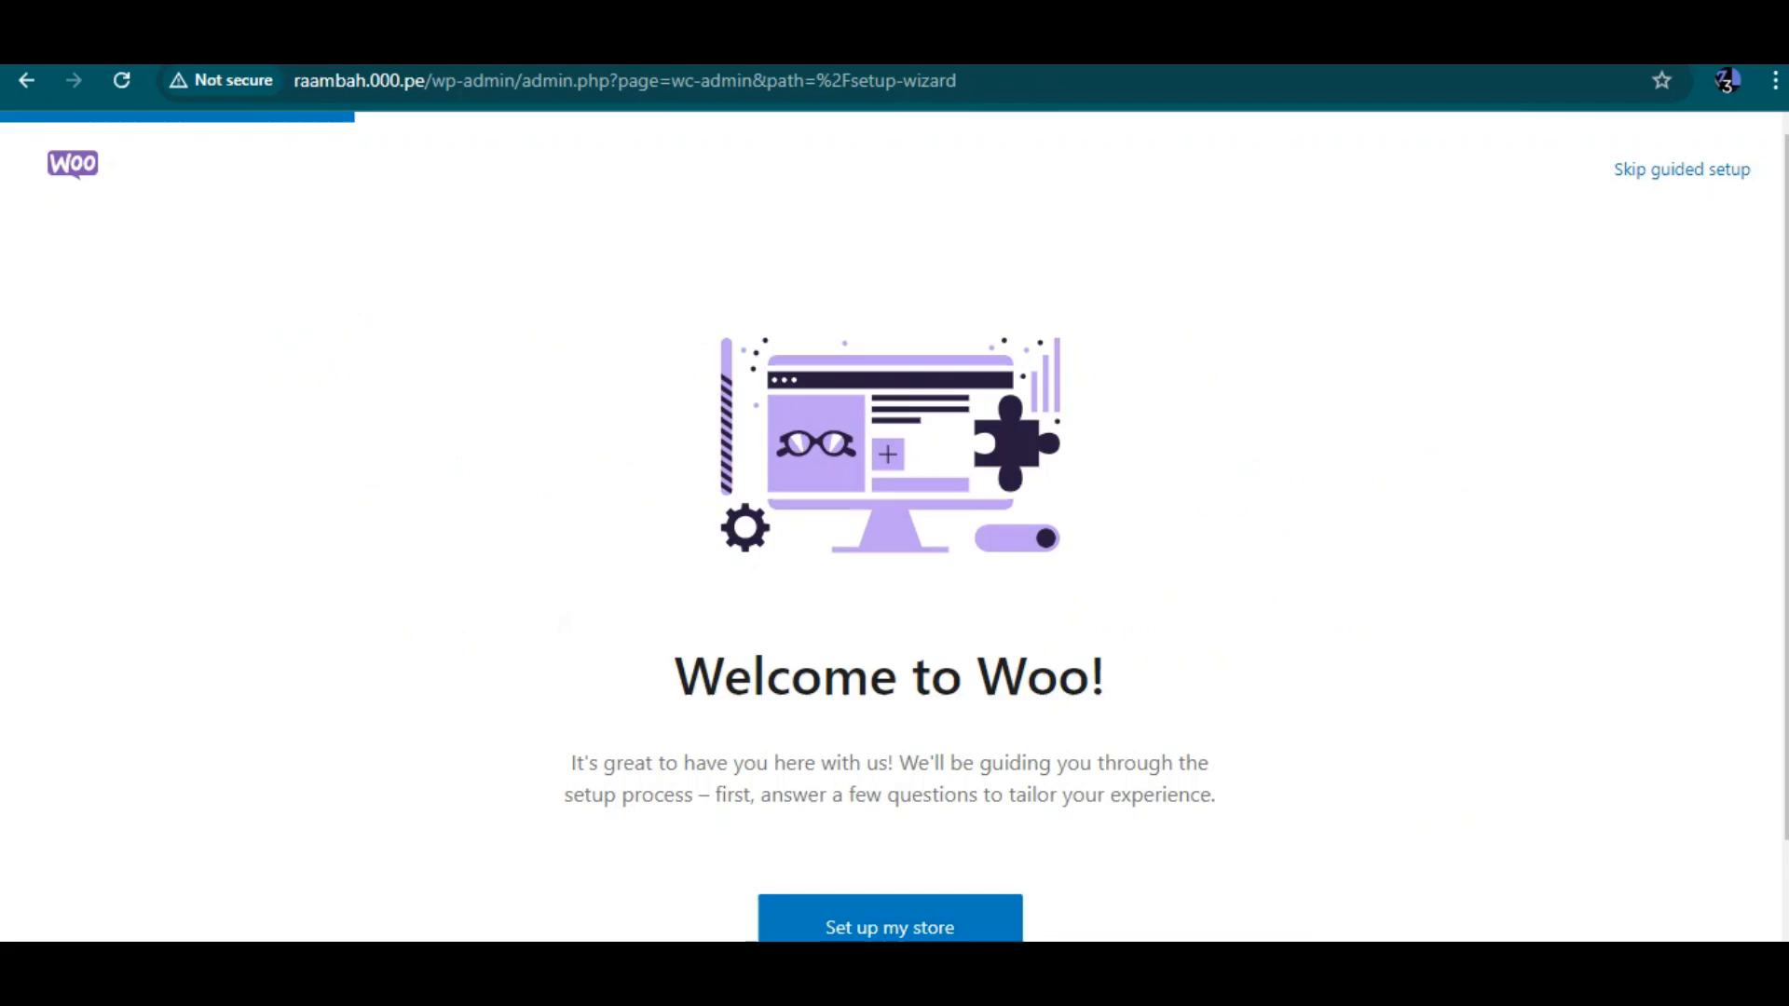
scroll(889, 522, down, 1)
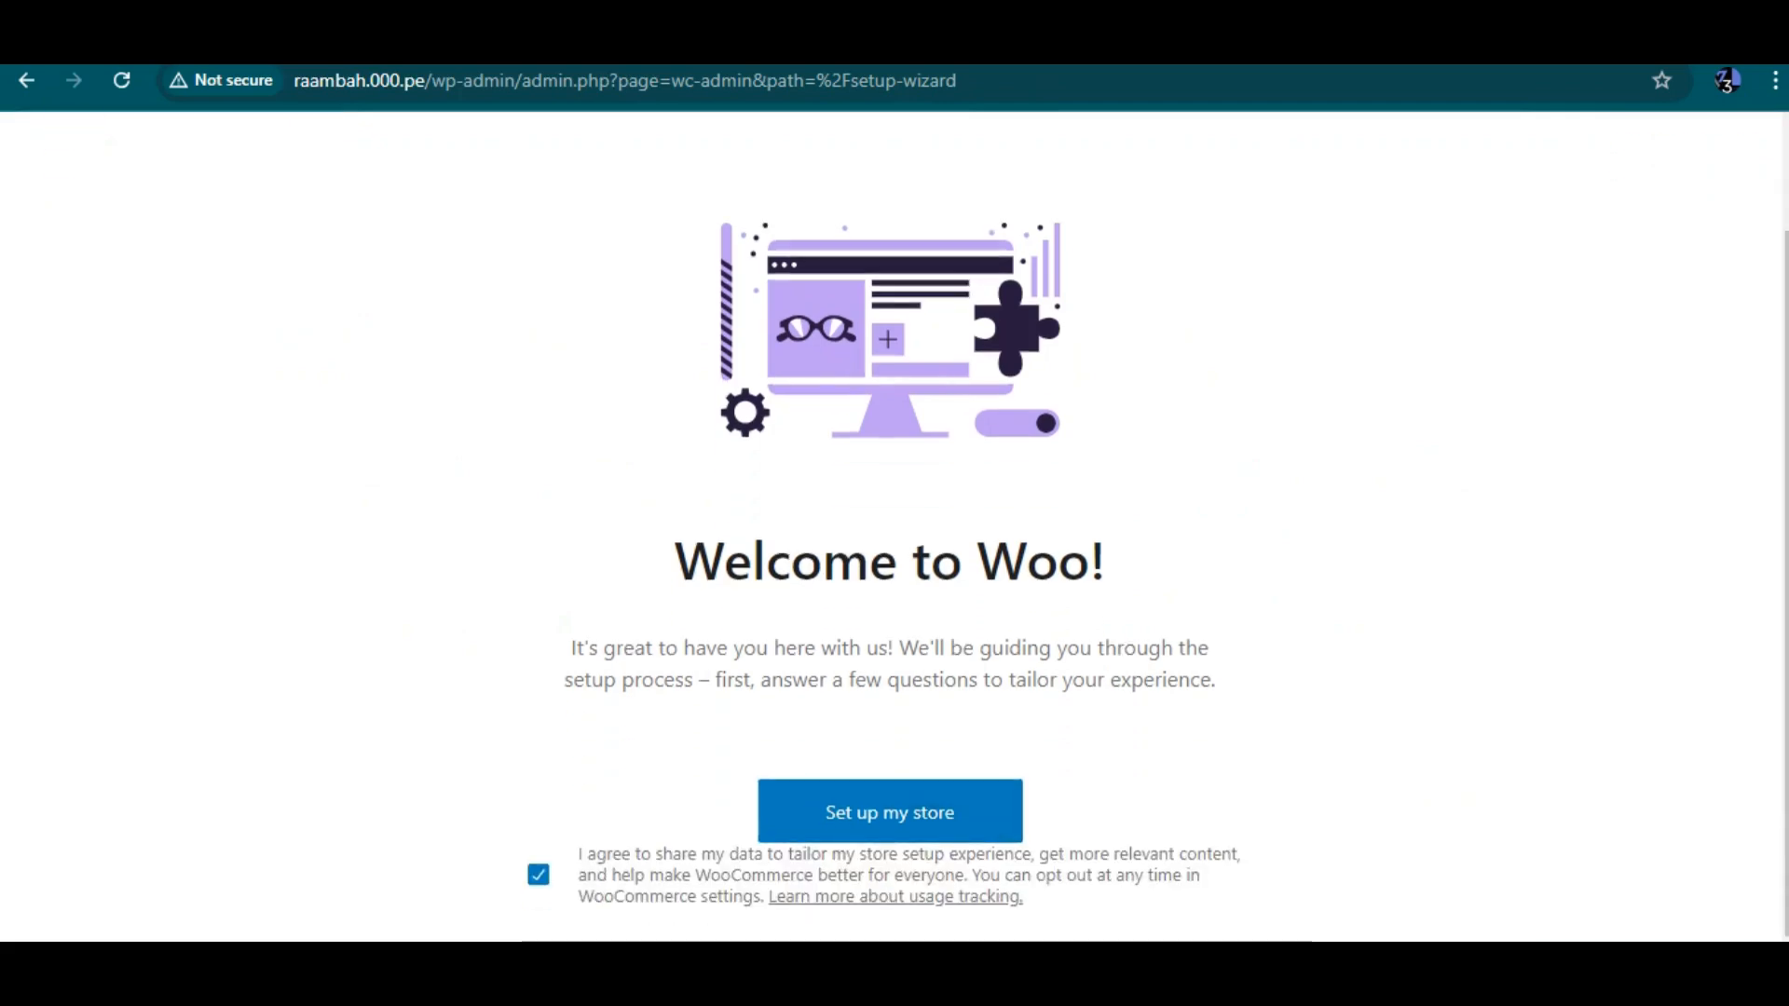
scroll(890, 526, up, 1)
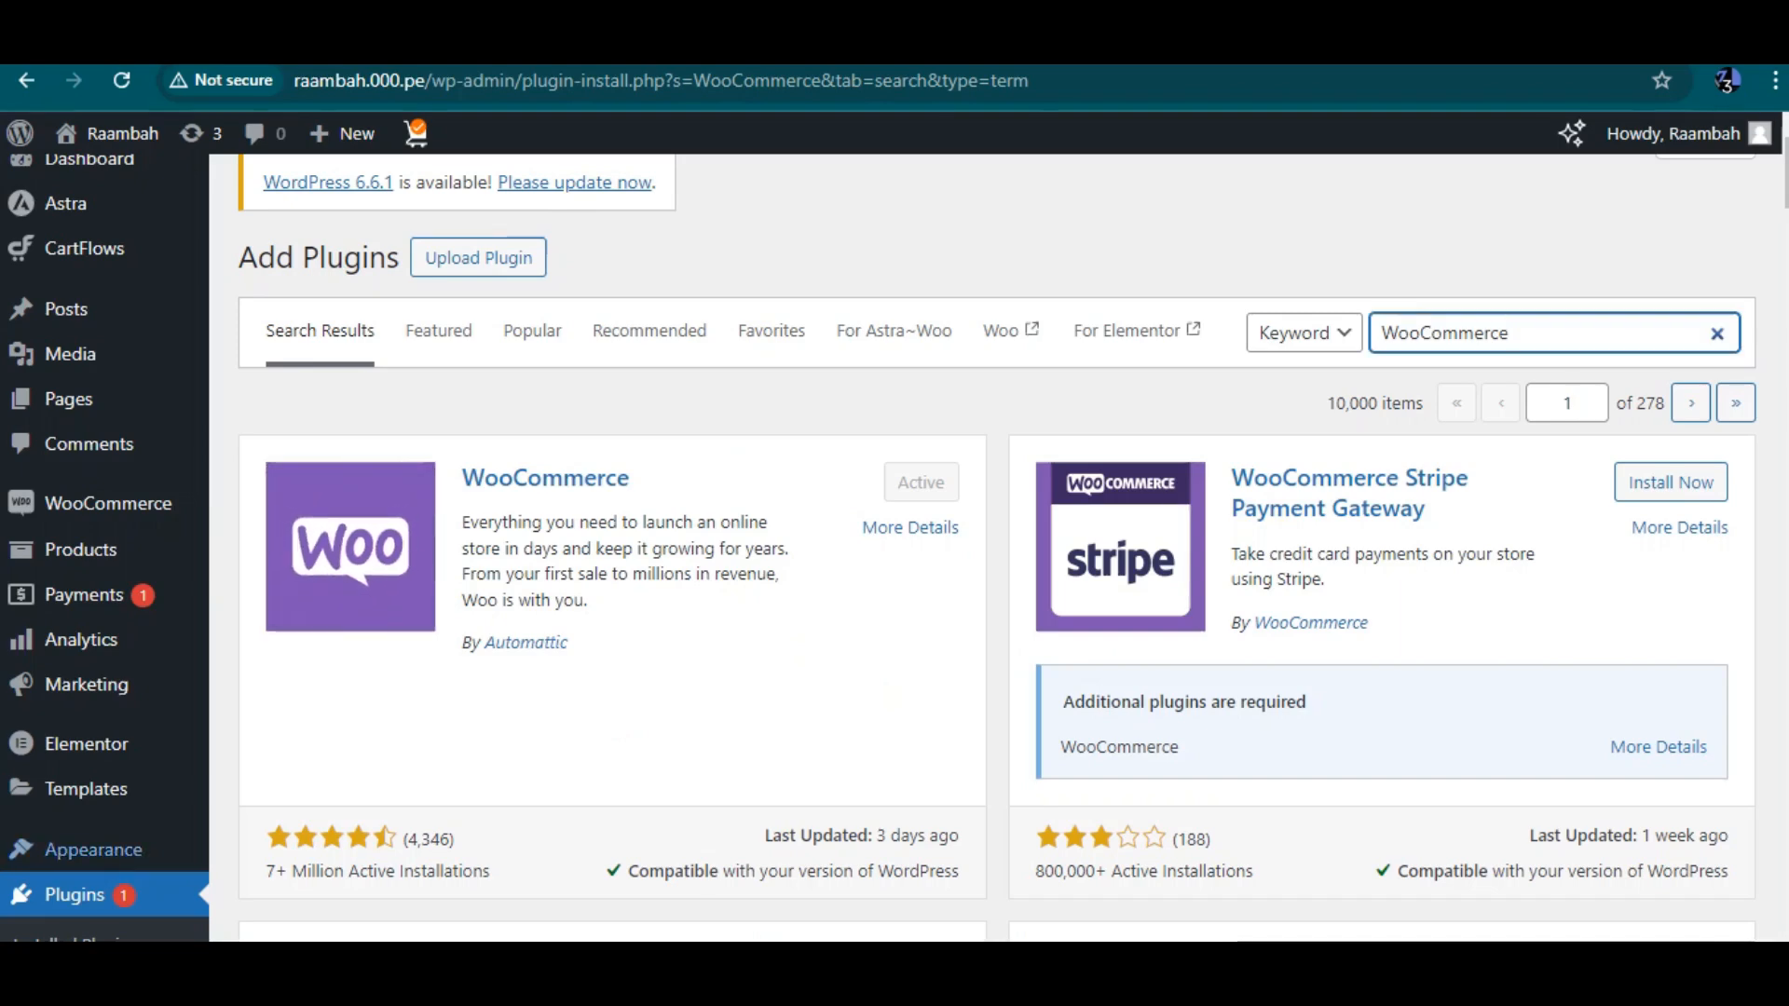
scroll(932, 550, down, 1)
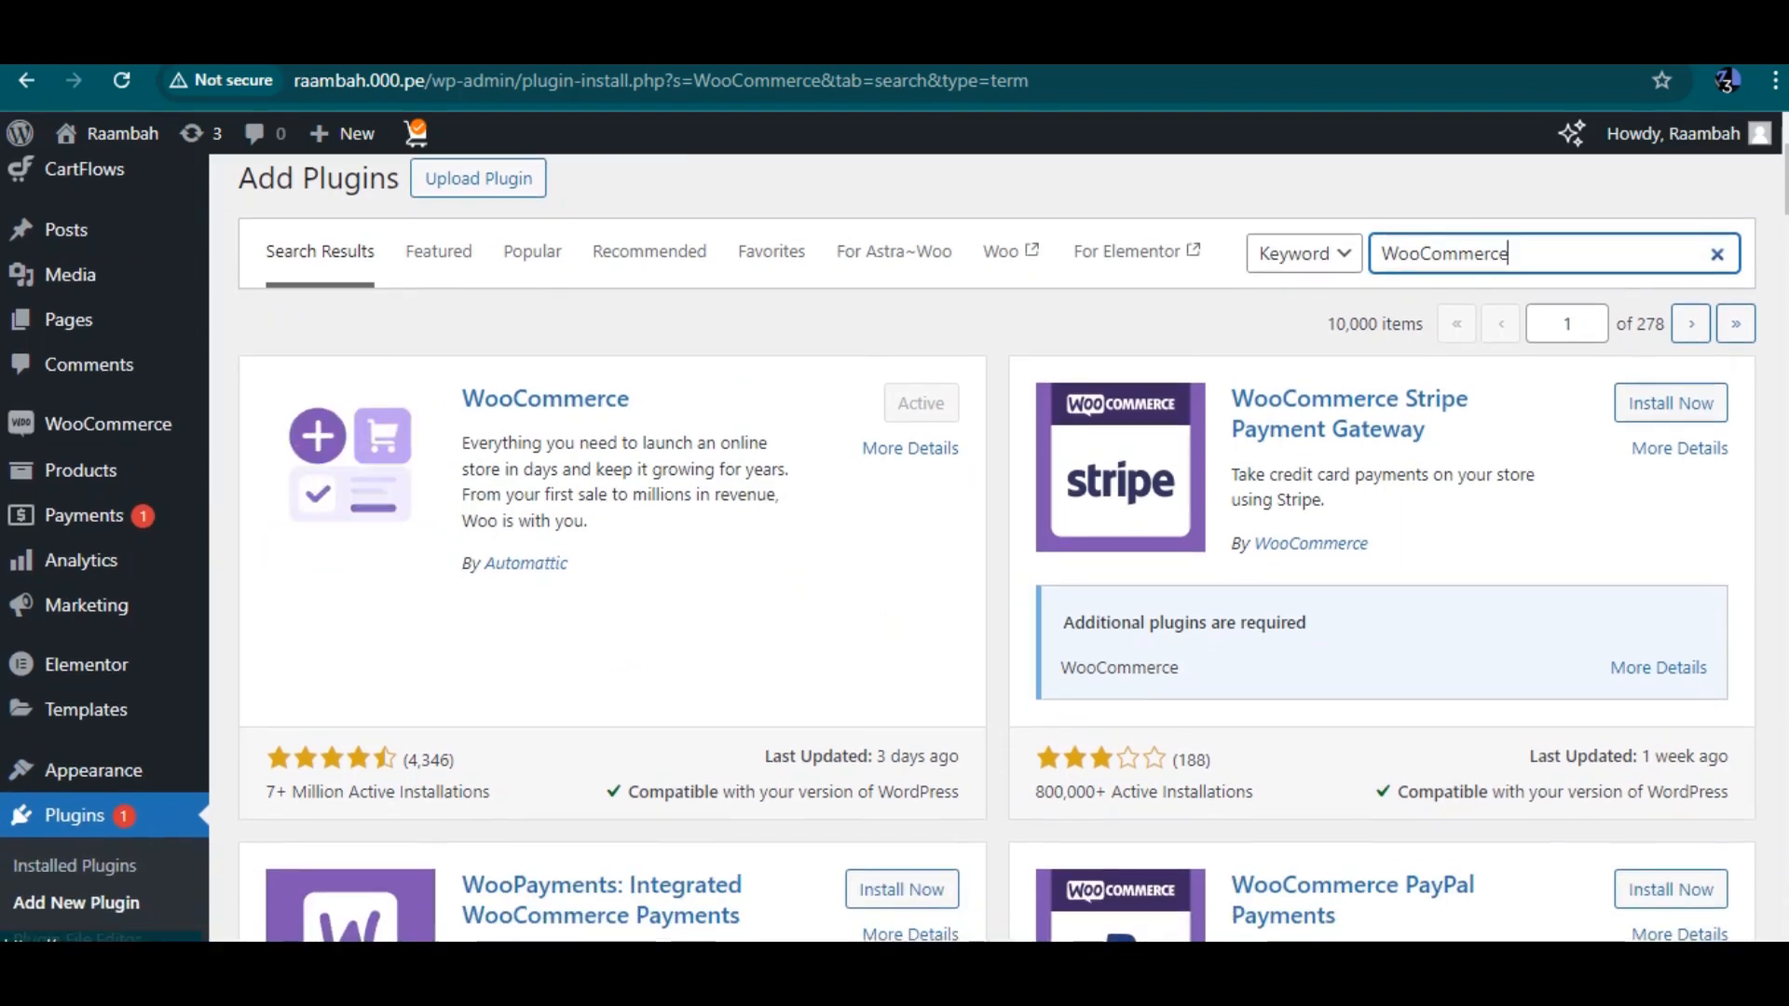
key(ctrl+a)
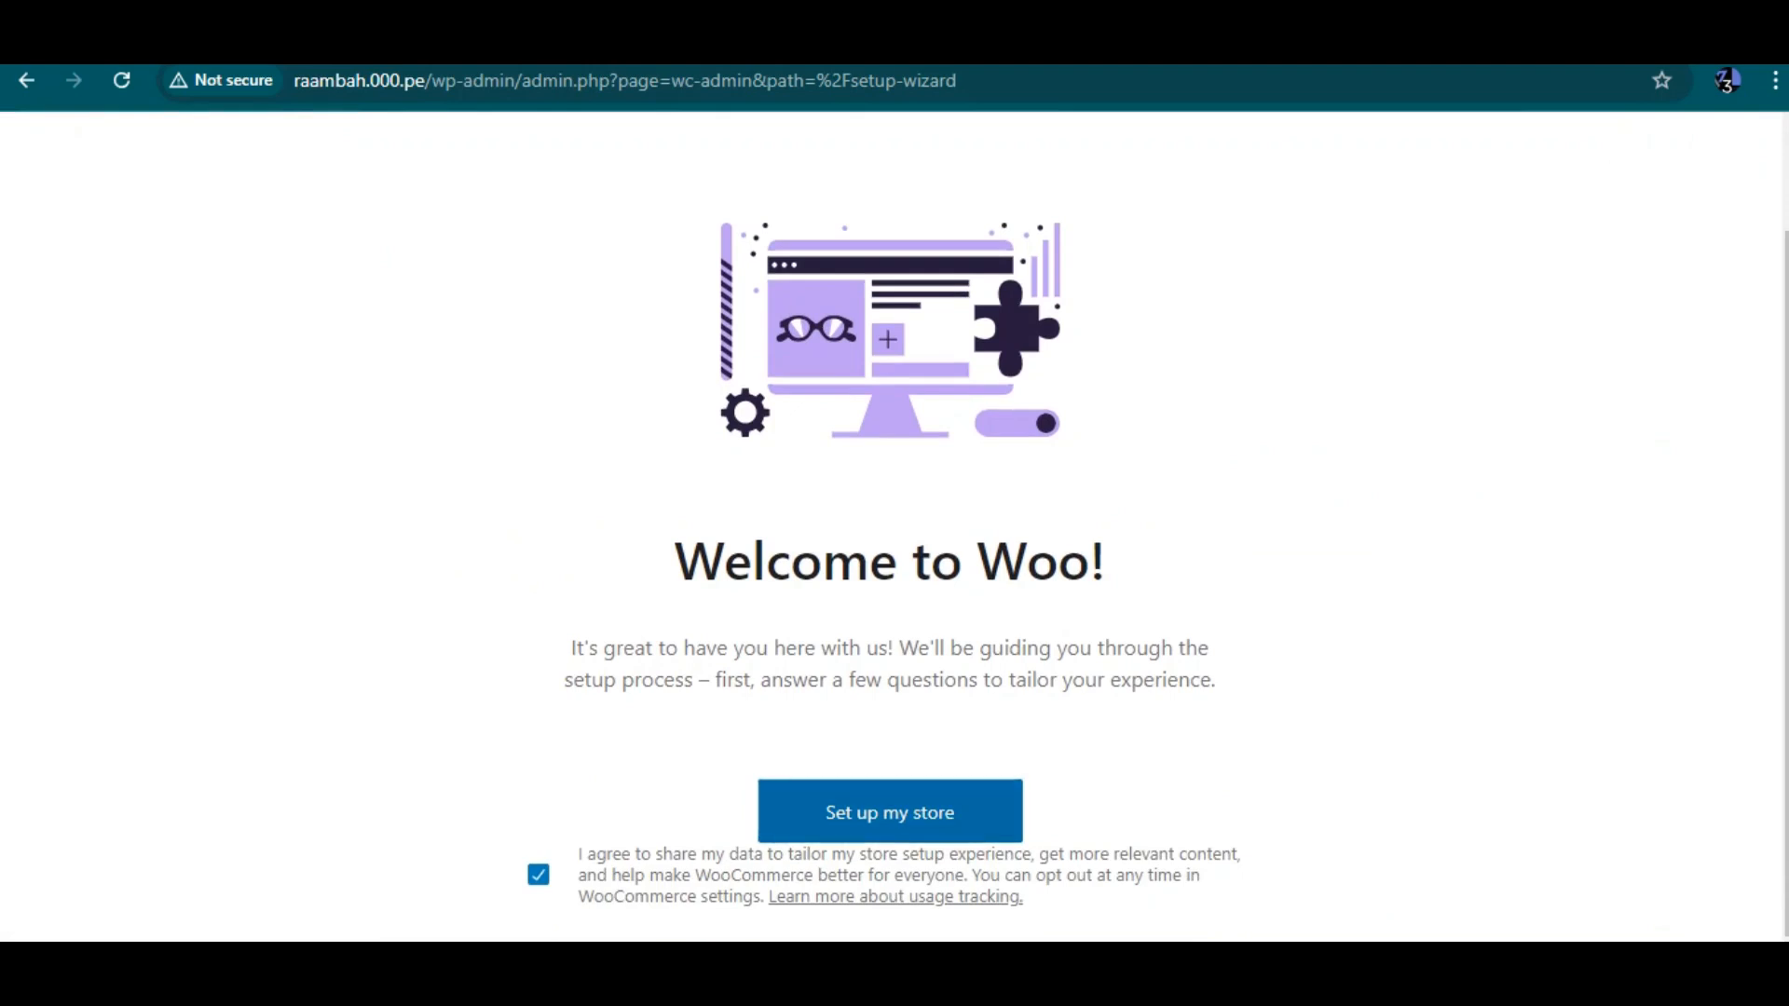
click(890, 813)
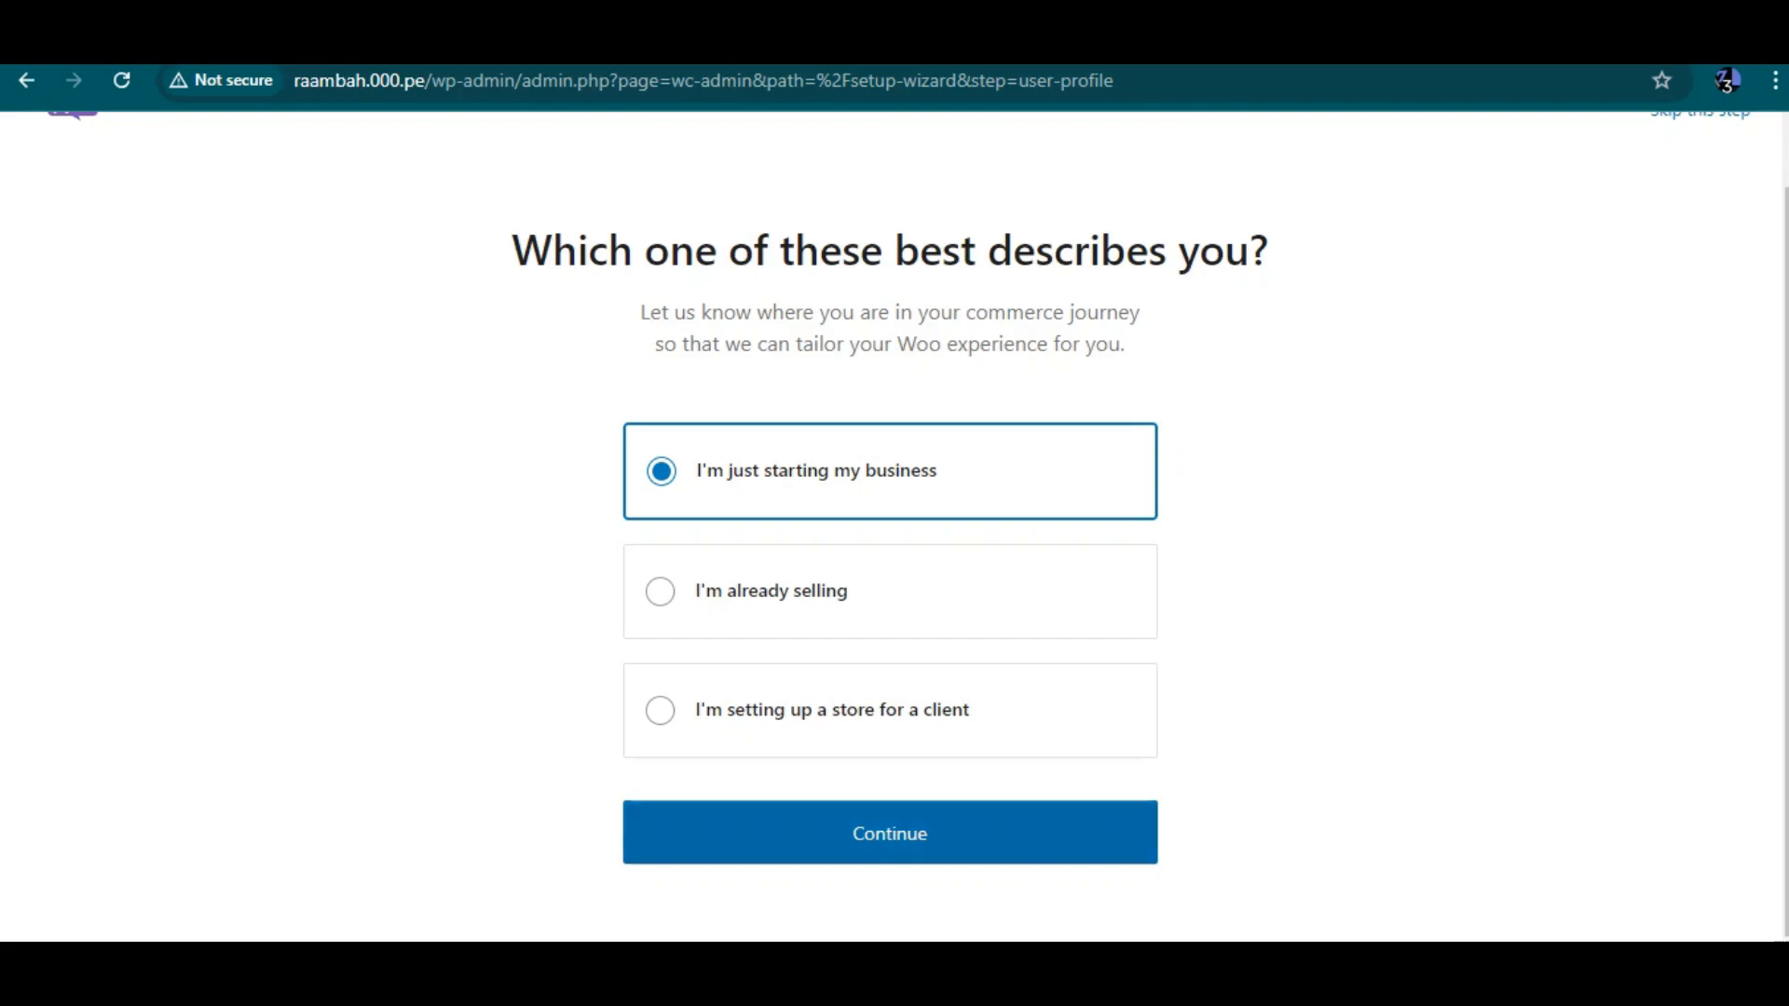
click(890, 832)
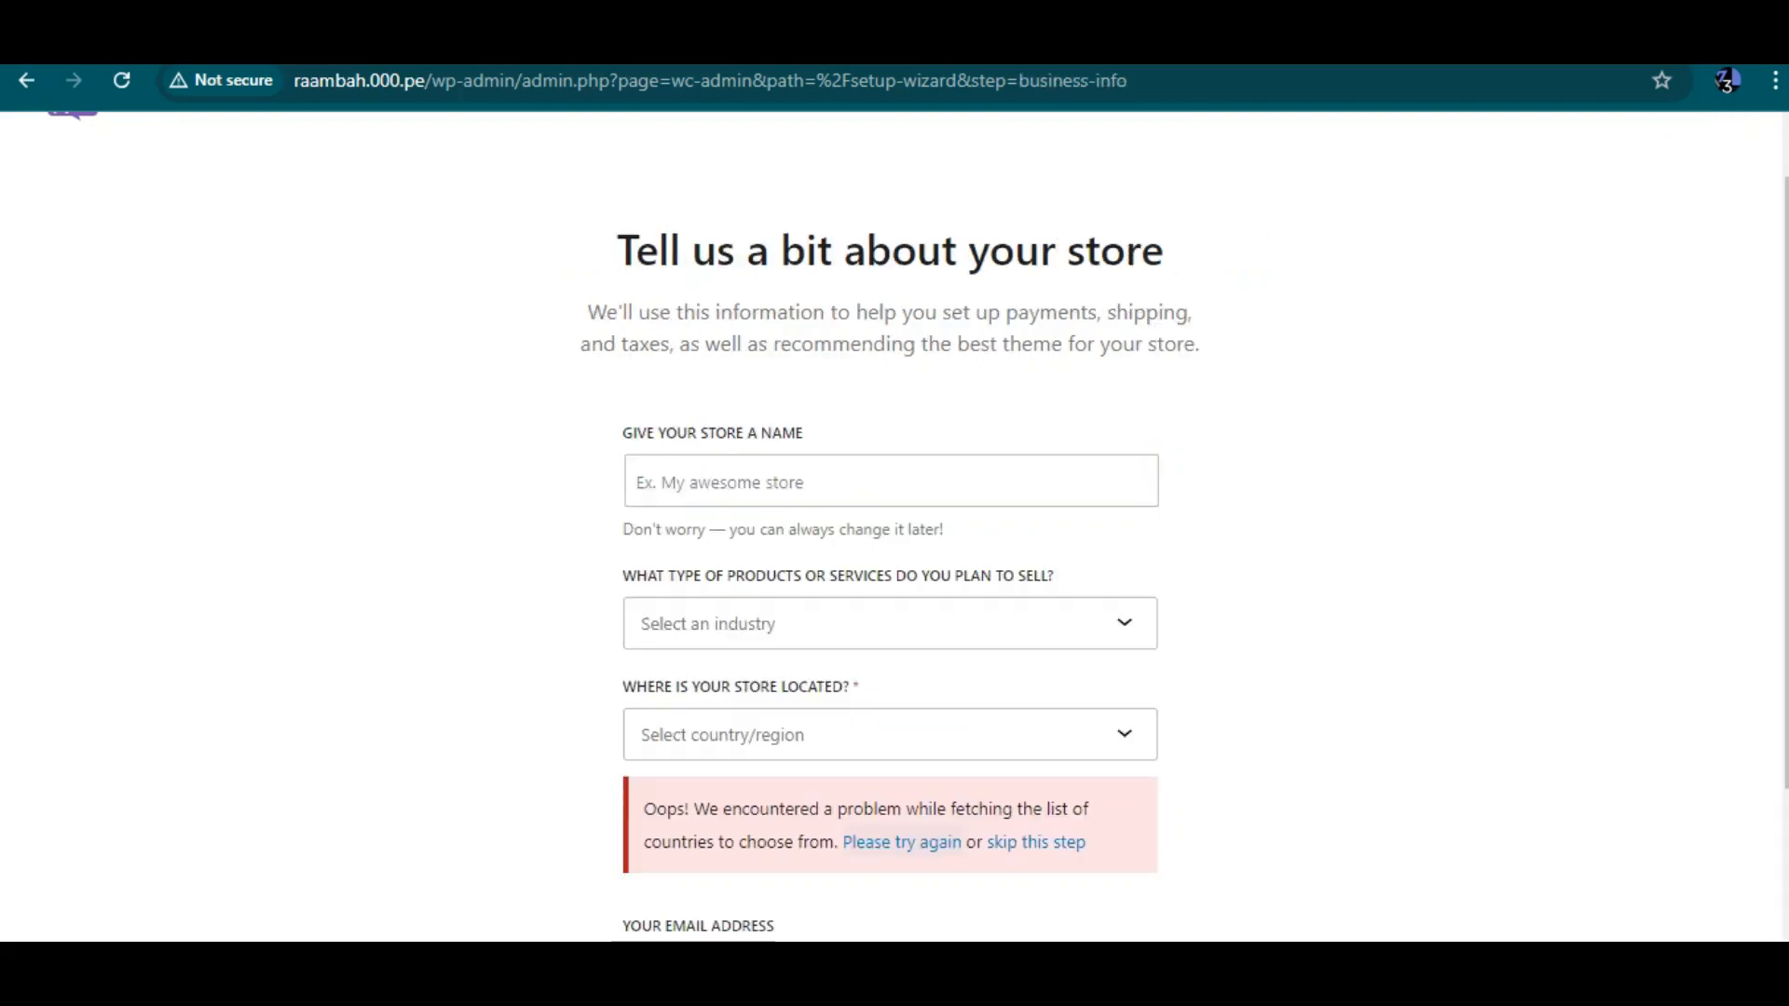
Name the store Raambah Shop and choose Health and beauty as the type of products to sell
scroll(894, 559, down, 1)
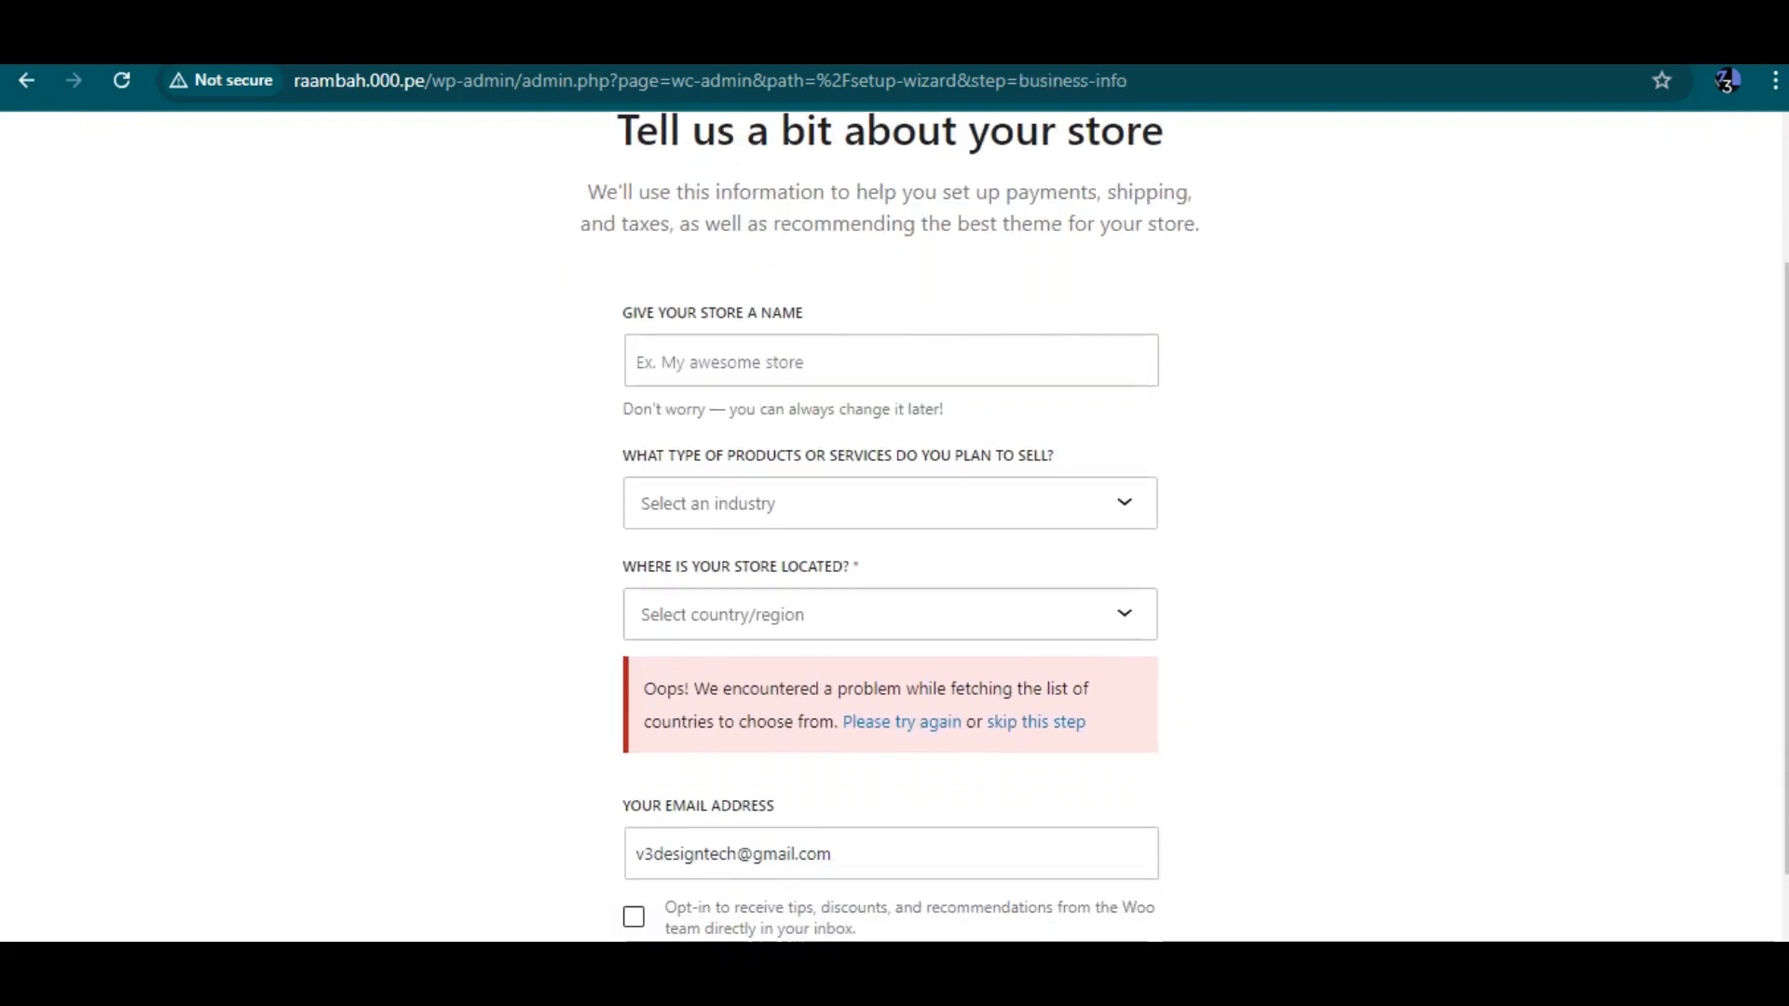
click(891, 361)
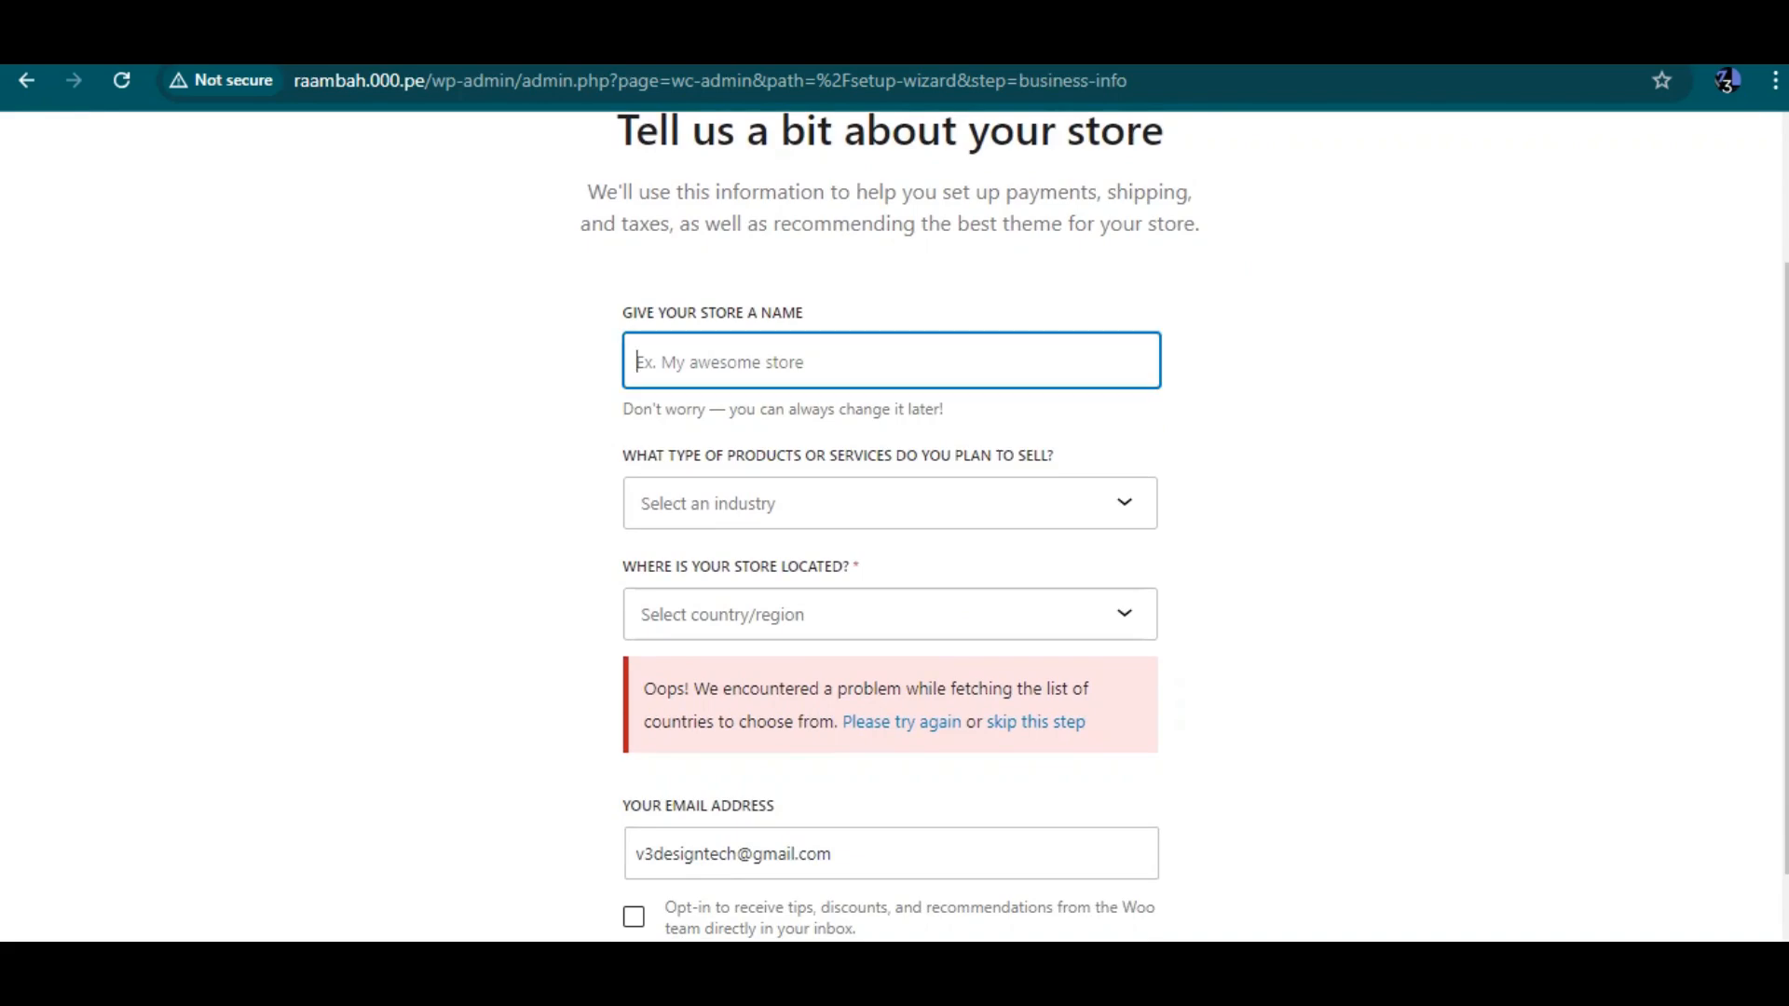
text(Raamba)
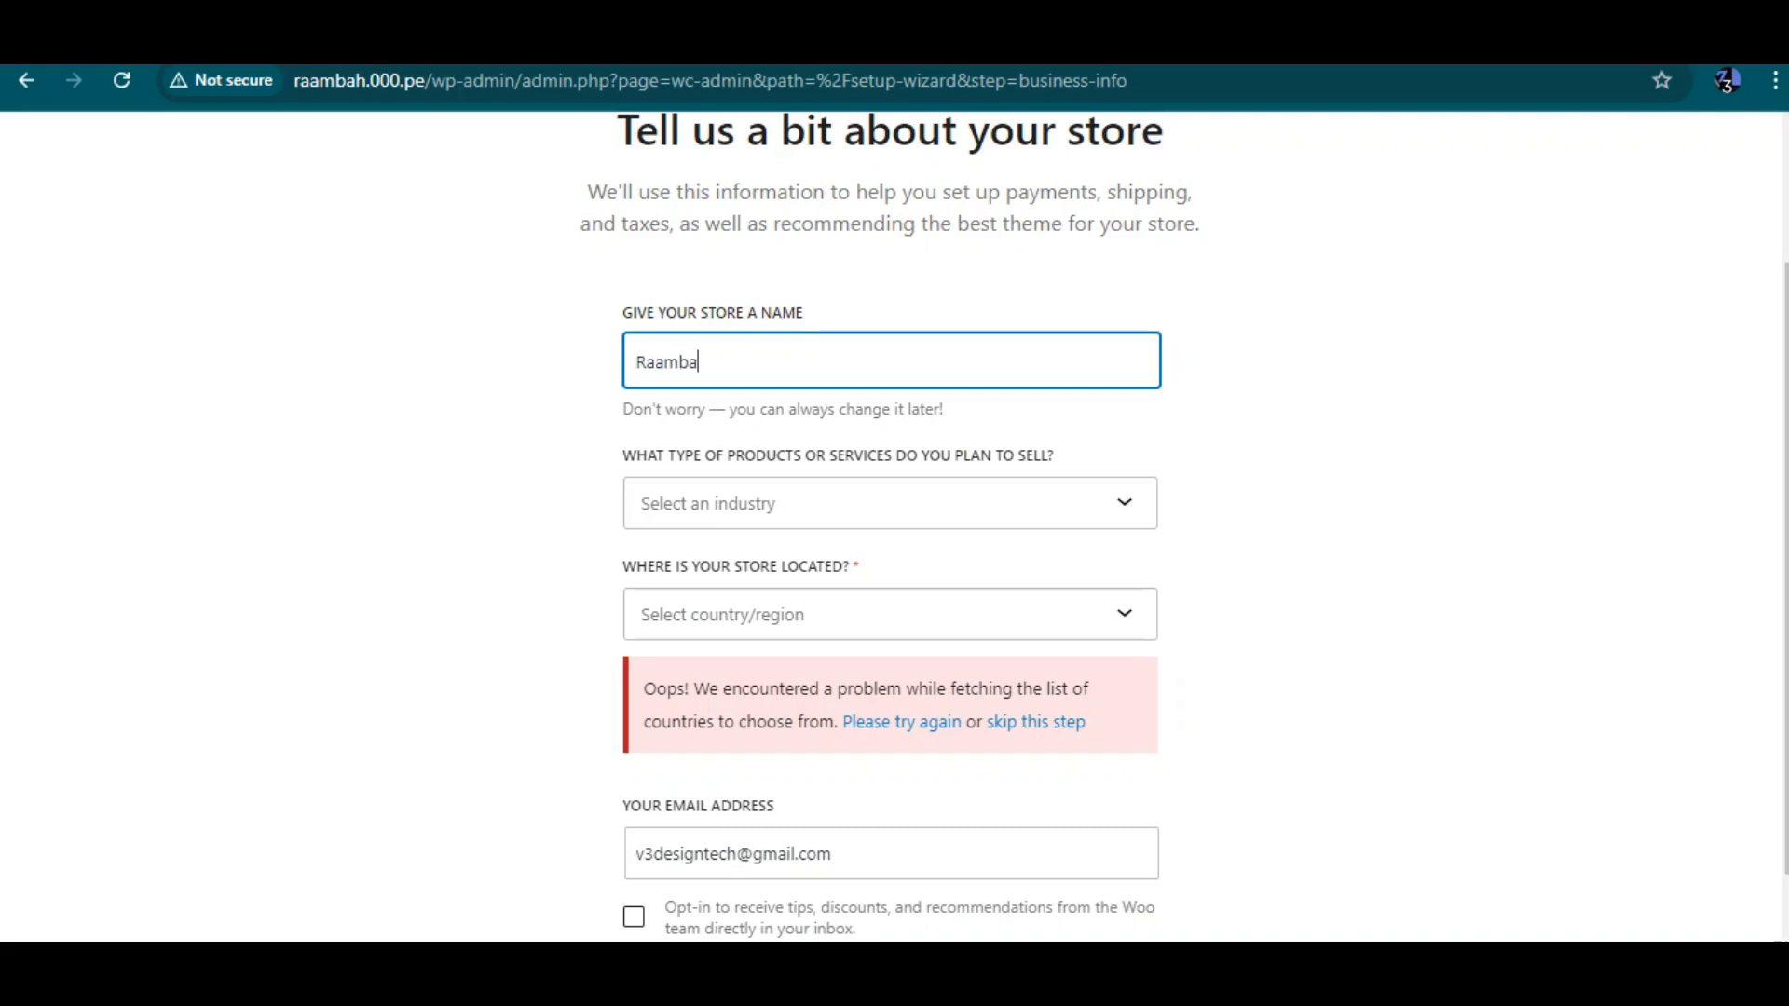
text(h Shop)
click(890, 504)
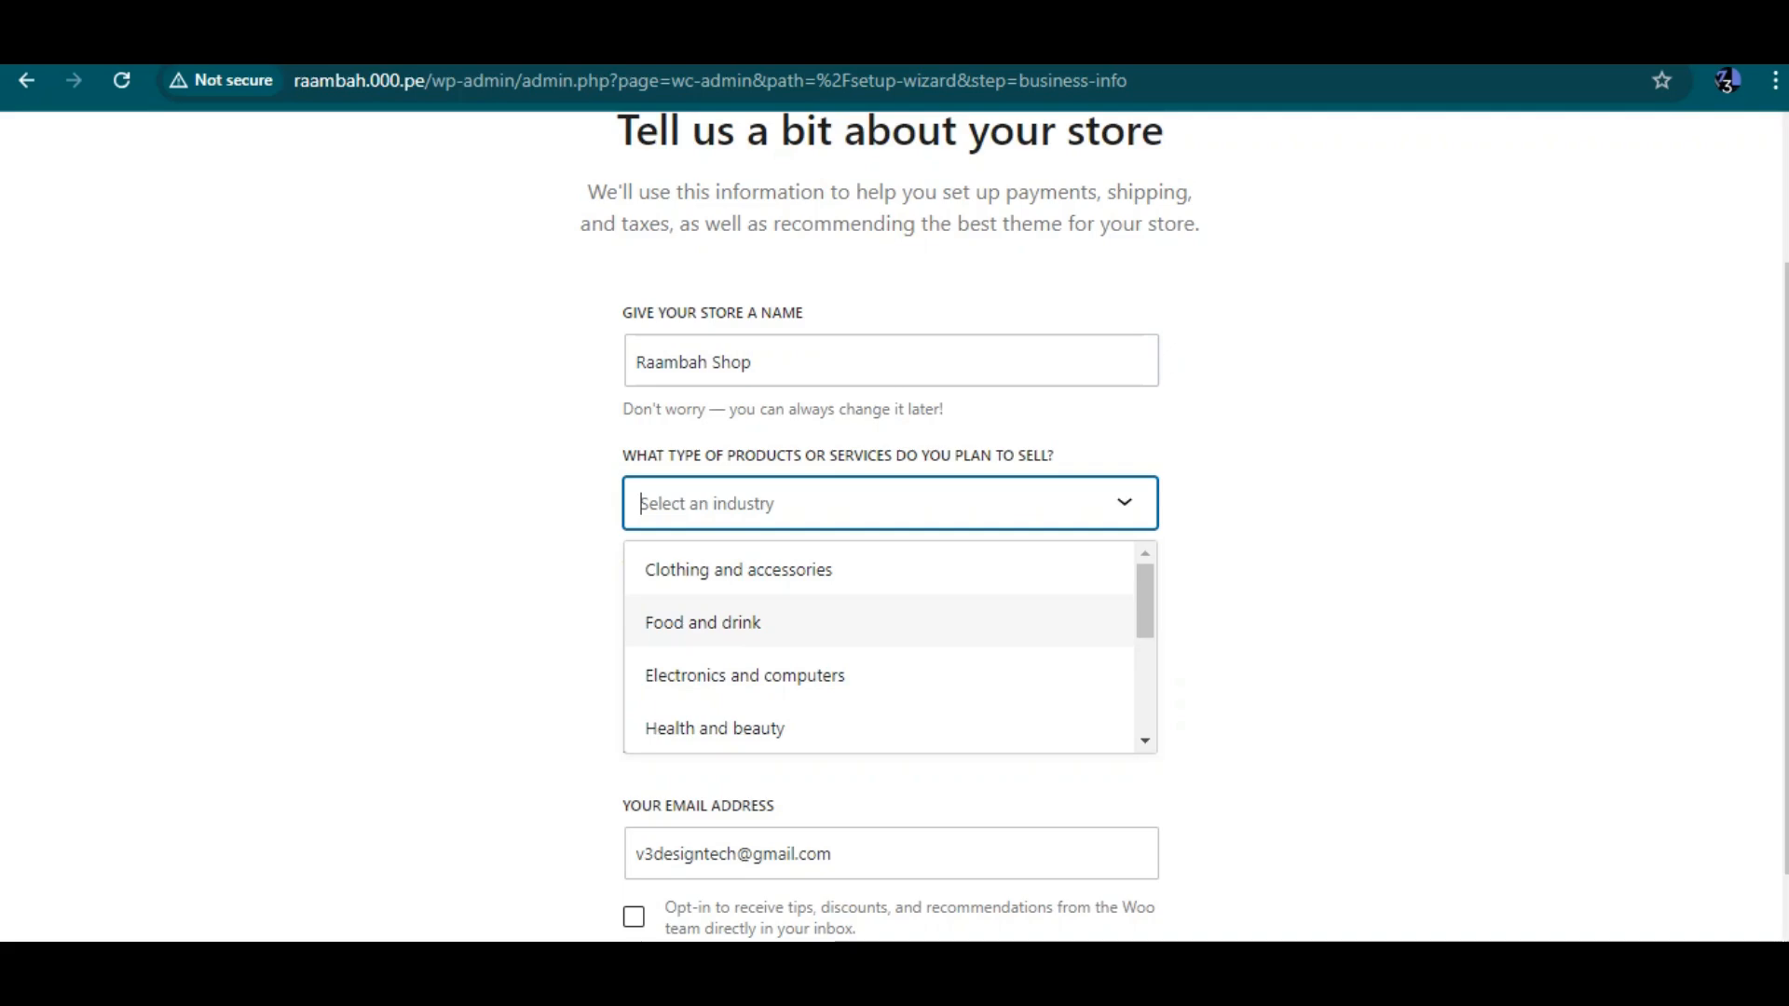
scroll(890, 622, down, 1)
click(890, 636)
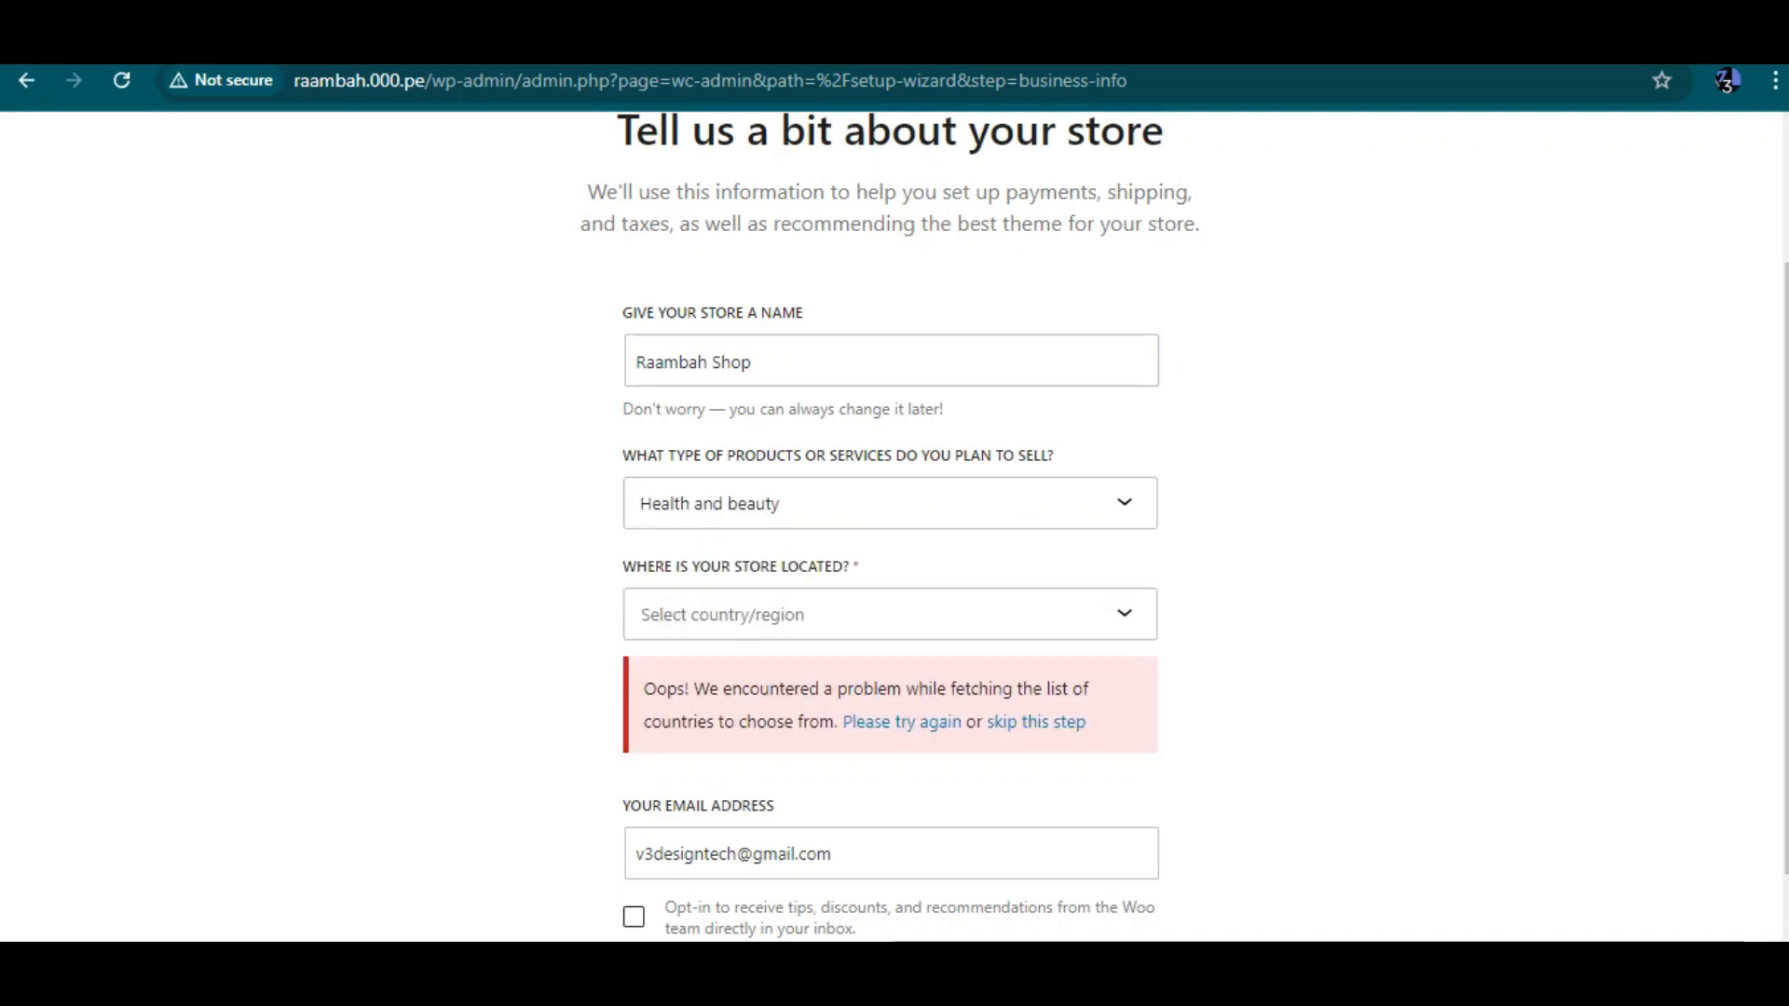
Skip the store location step of the store details form
click(890, 614)
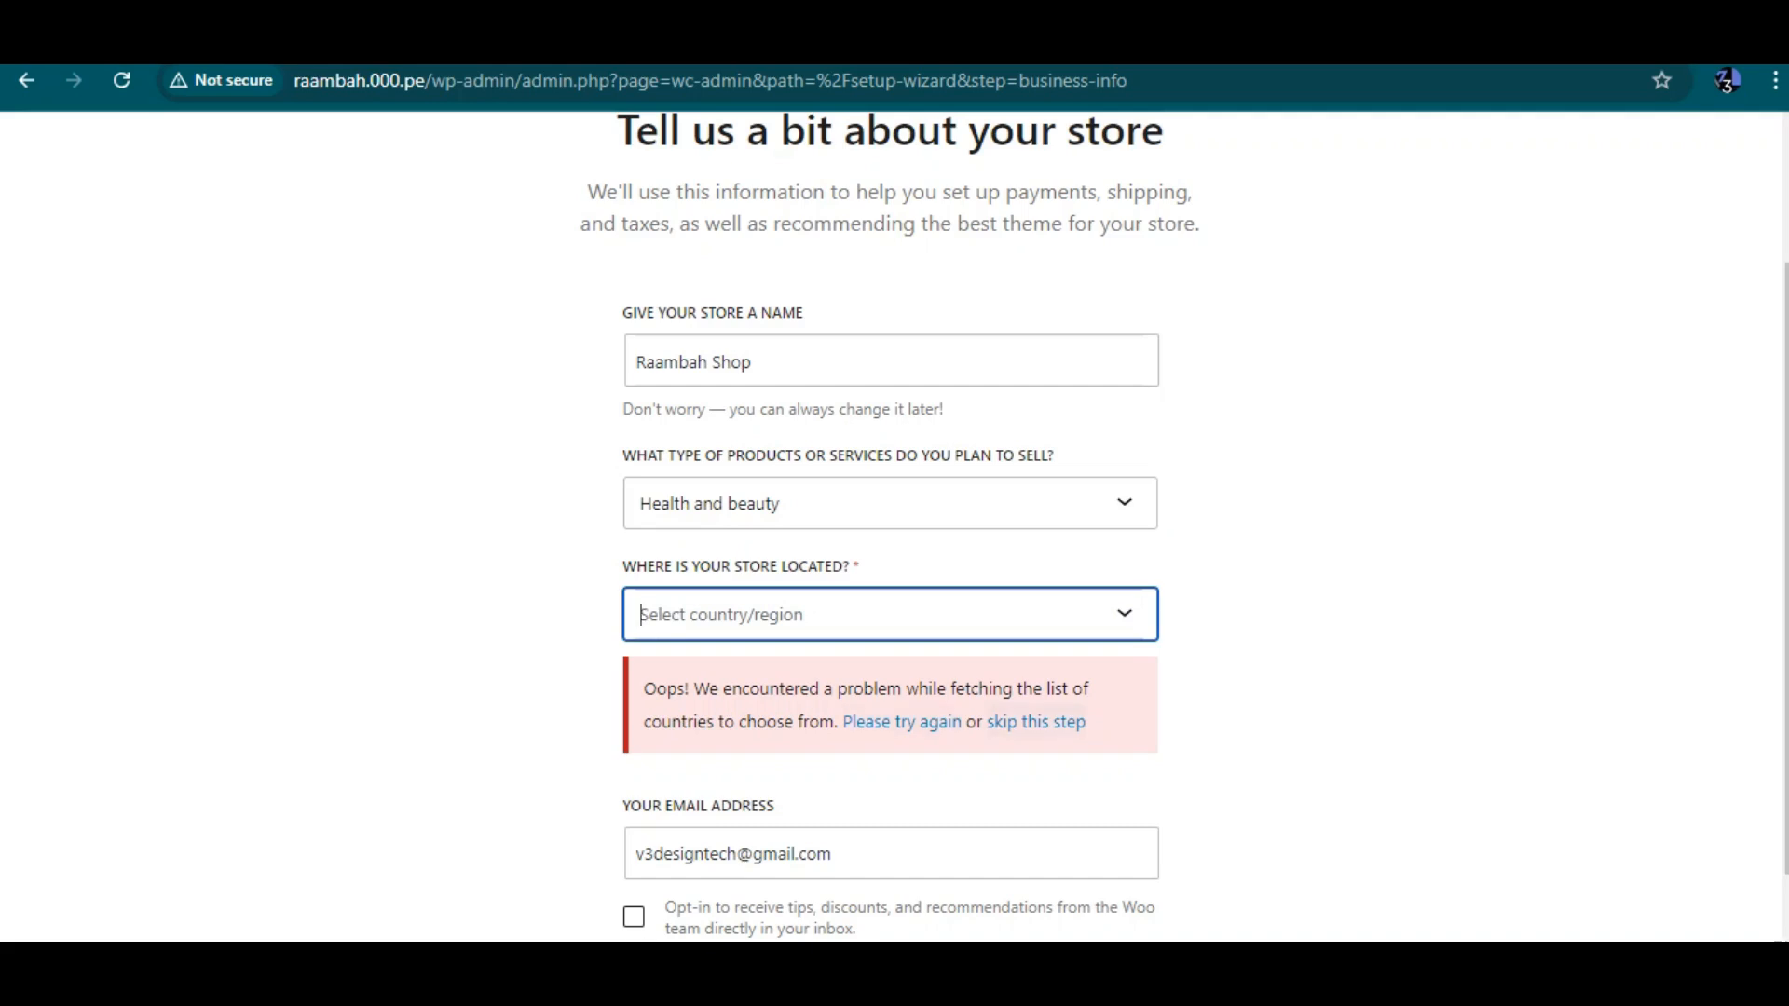
key(Tab)
key(Tab)
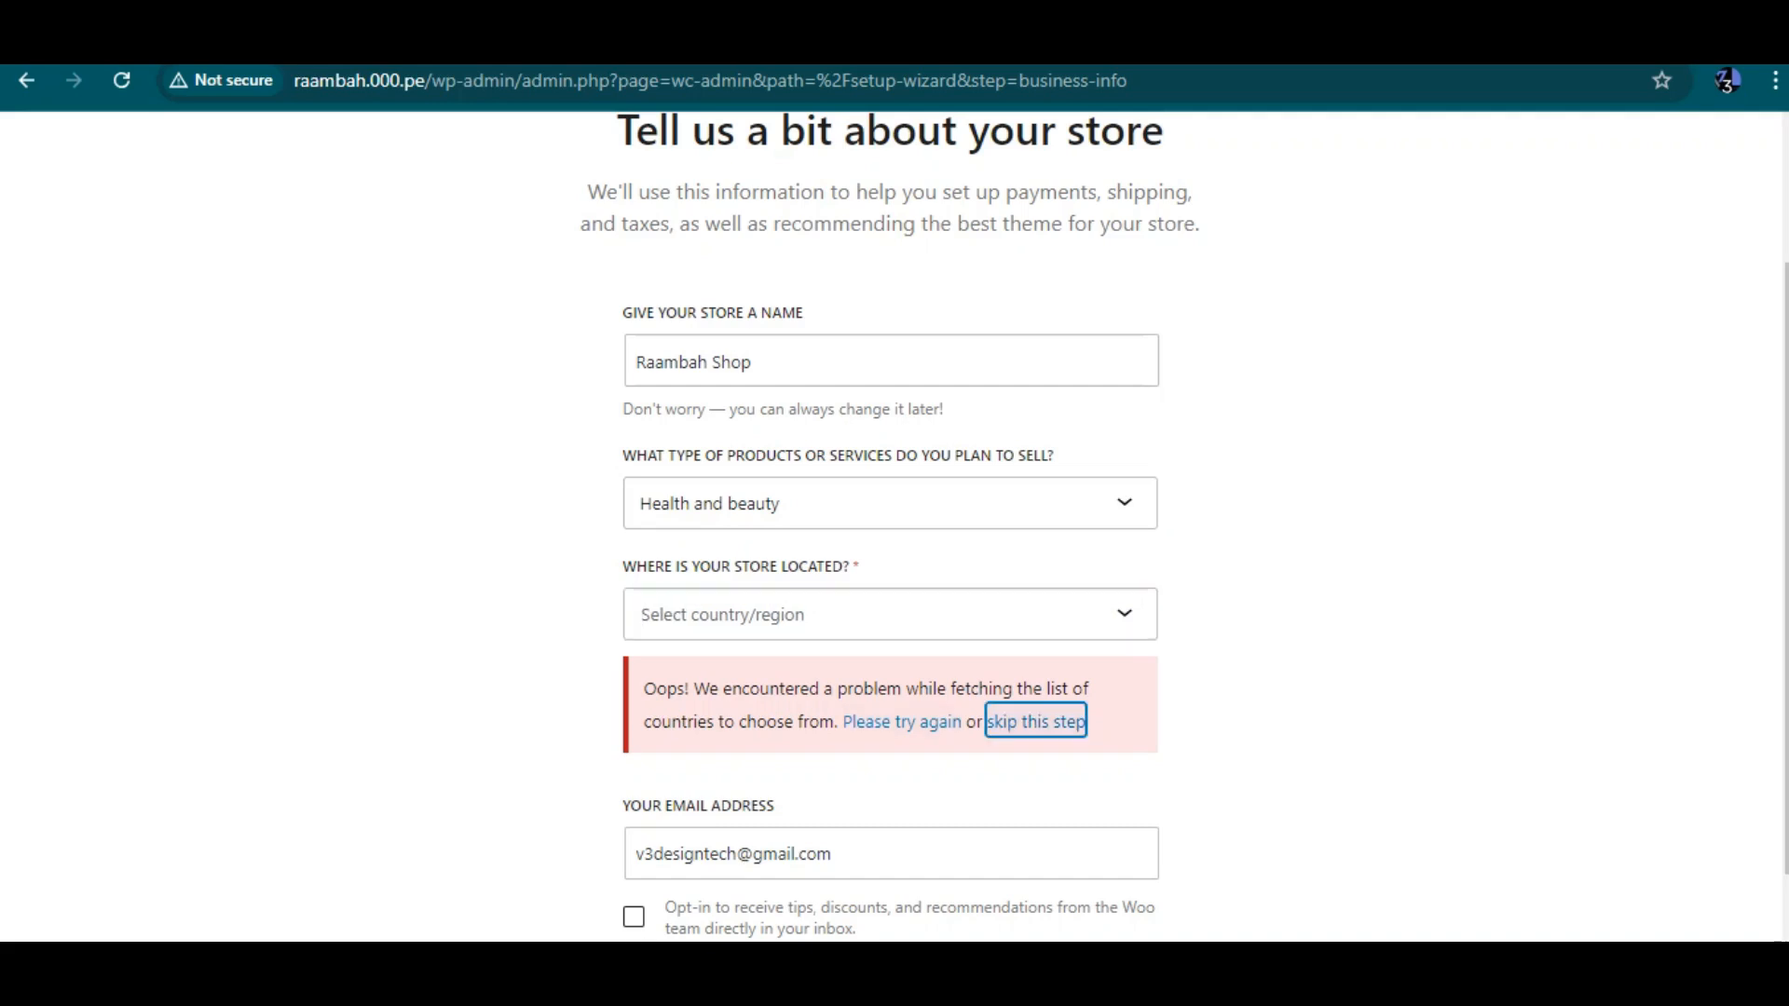
key(Return)
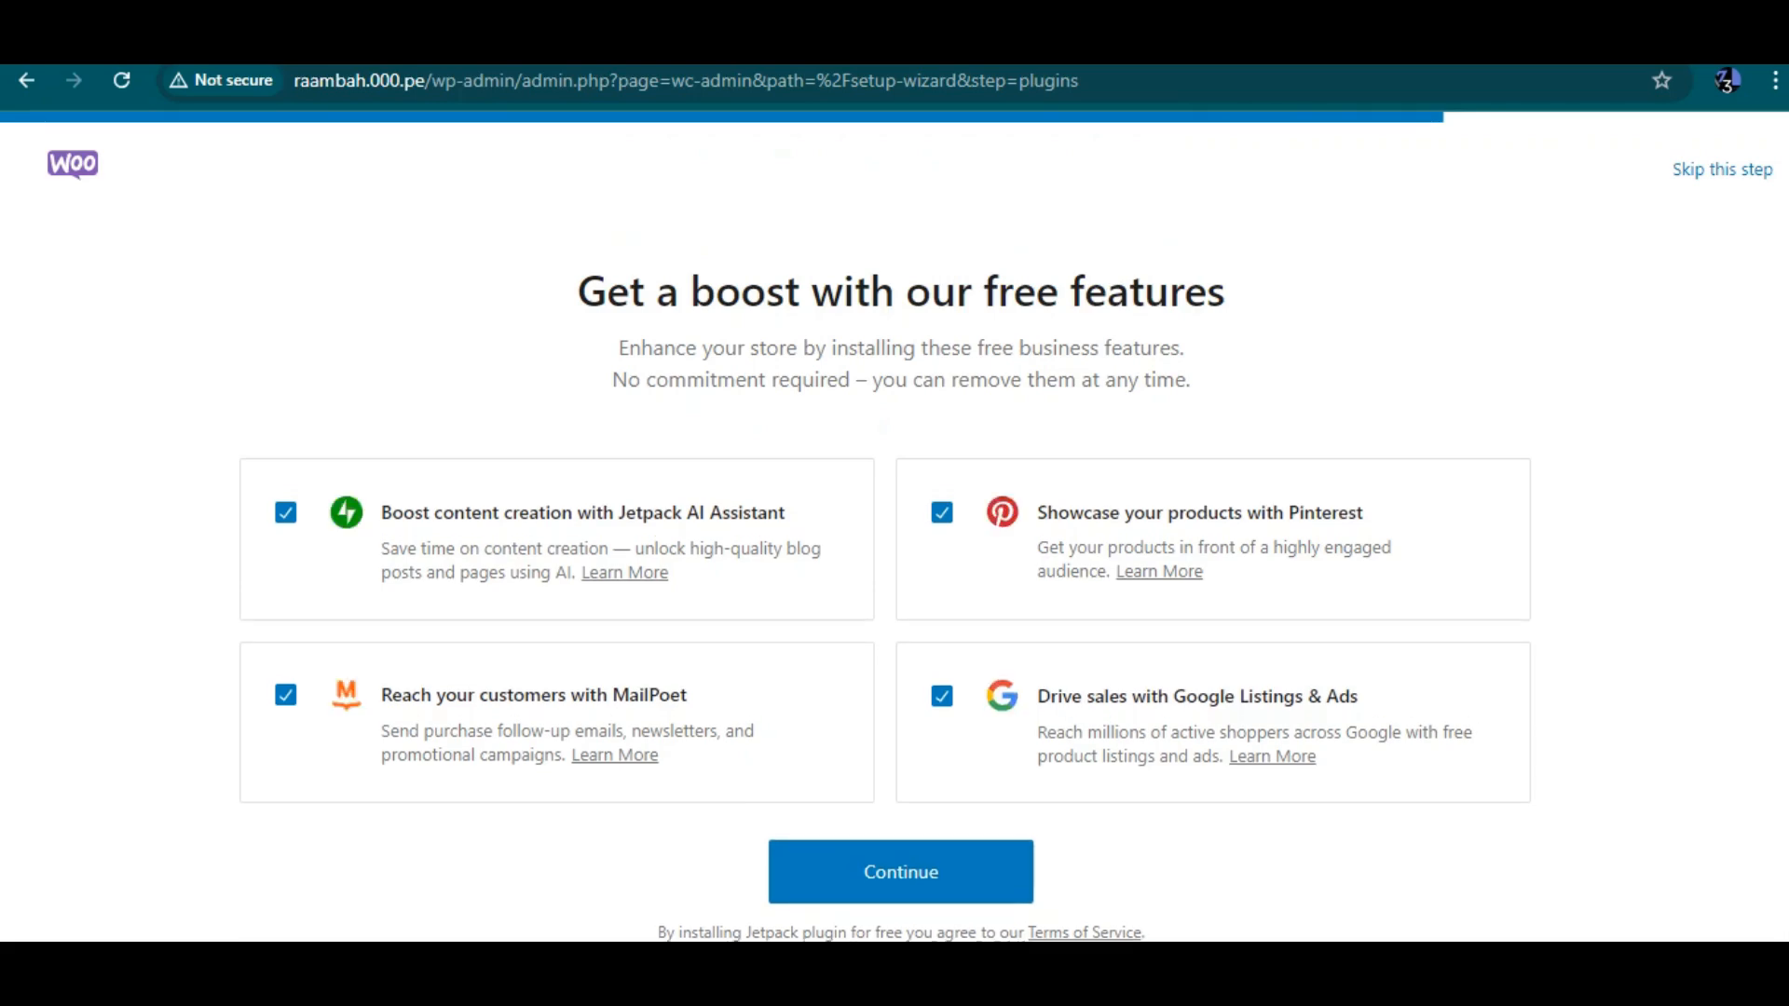
Navigate back to the store details step of the setup wizard
scroll(895, 531, left, 5)
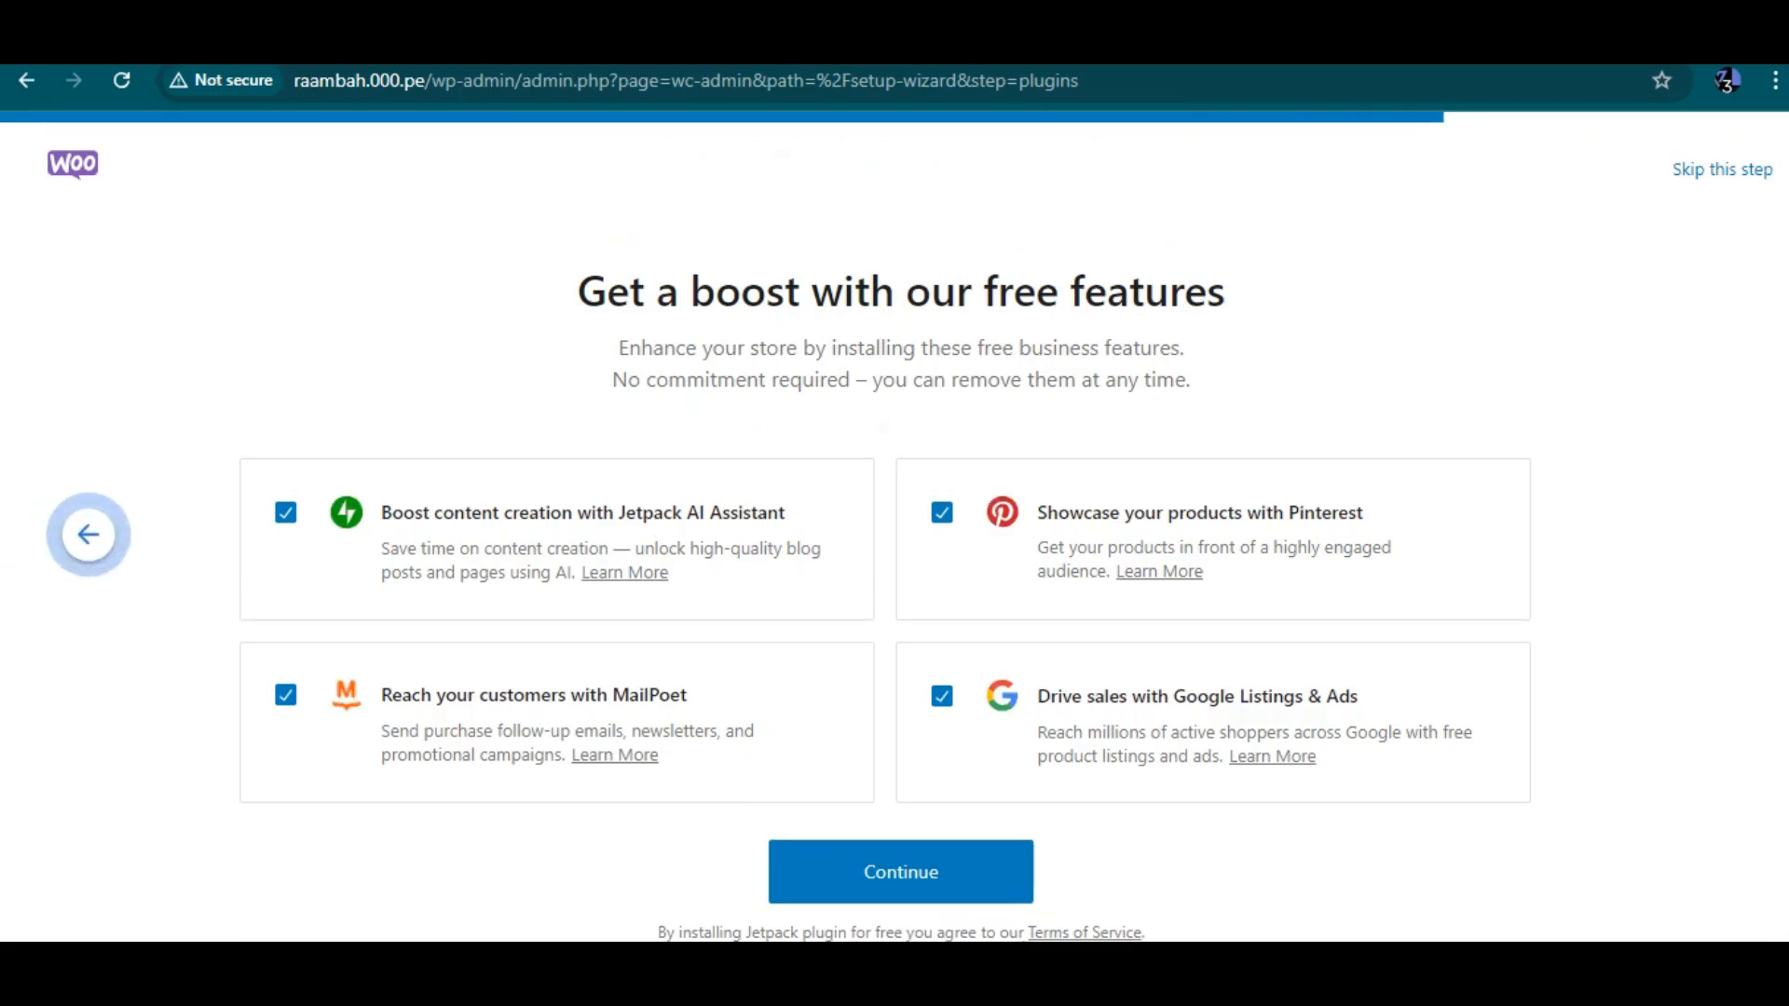
scroll(895, 531, left, 5)
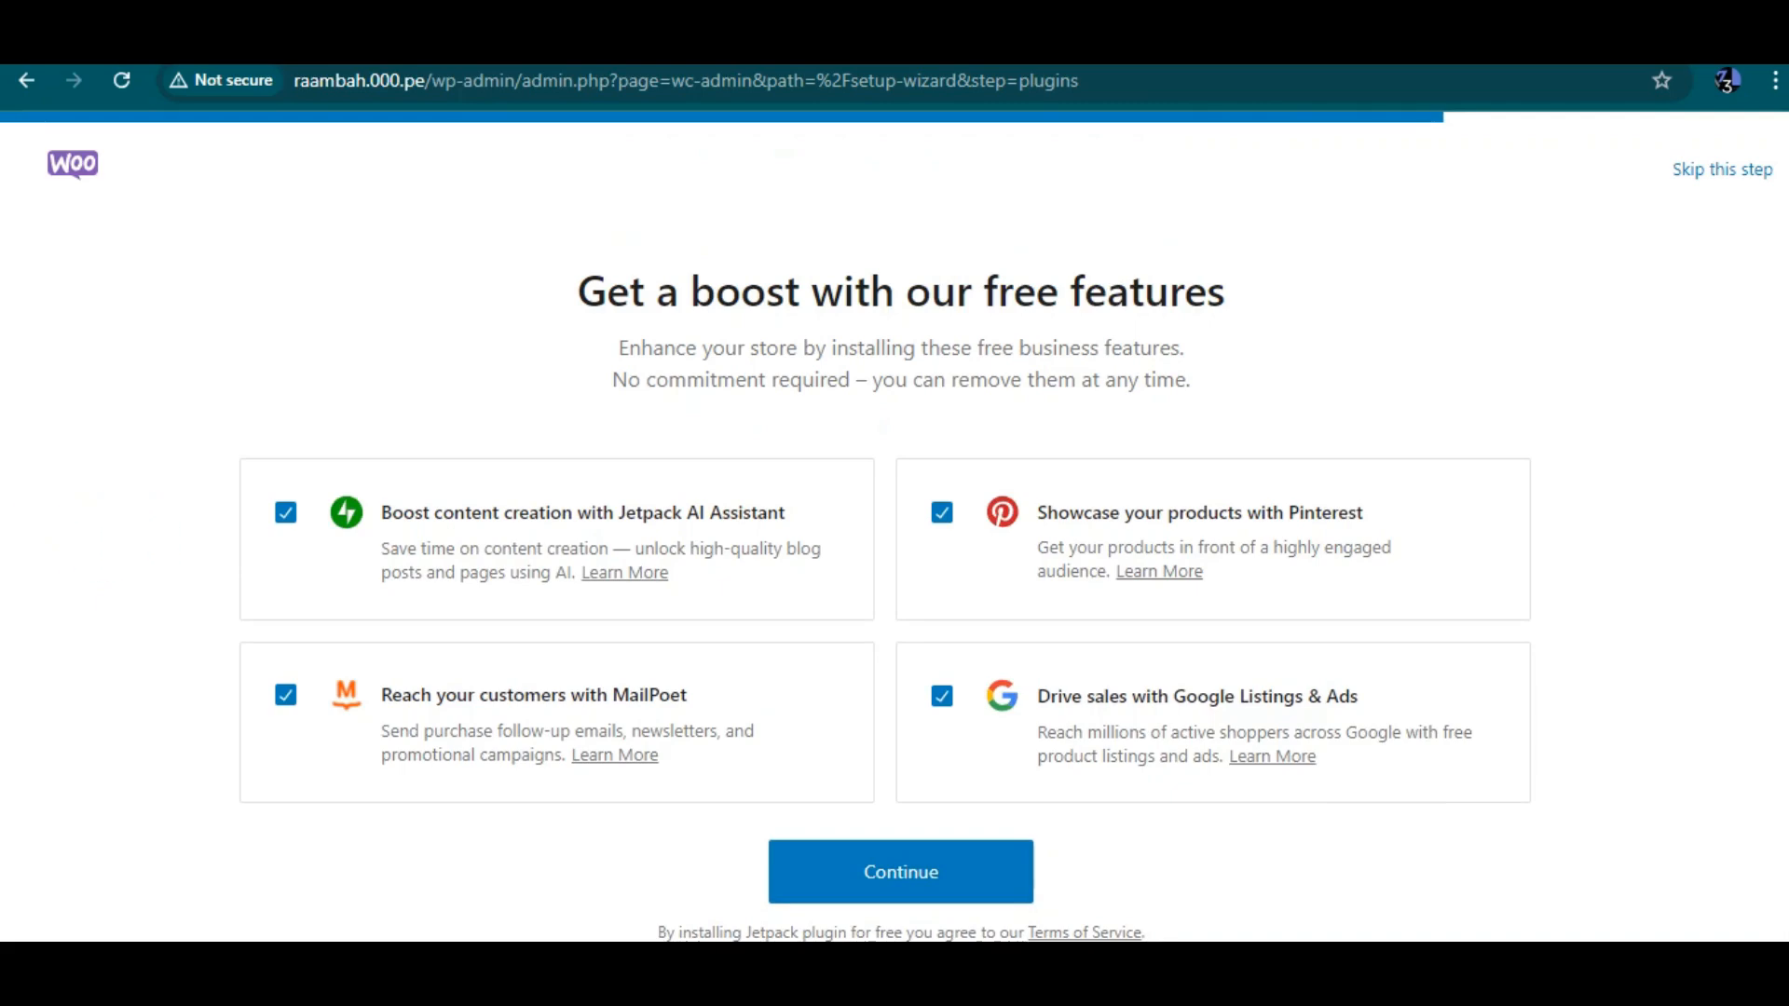
scroll(894, 531, left, 5)
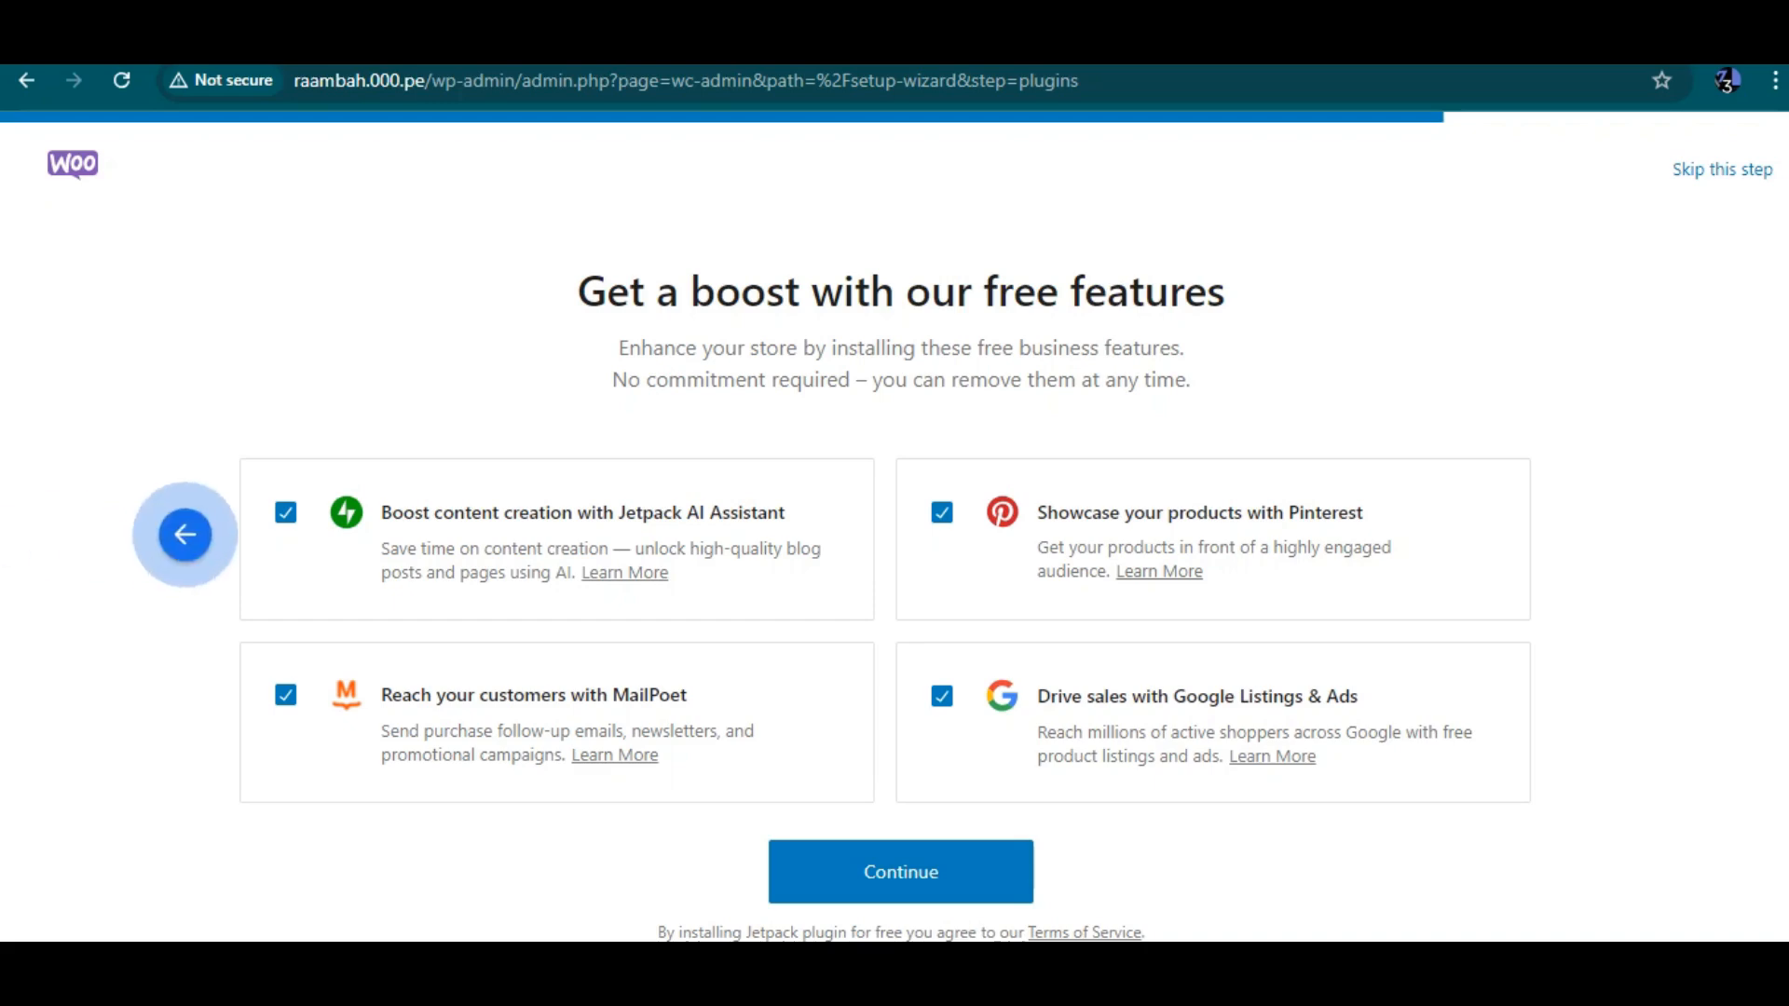
scroll(895, 526, down, 1)
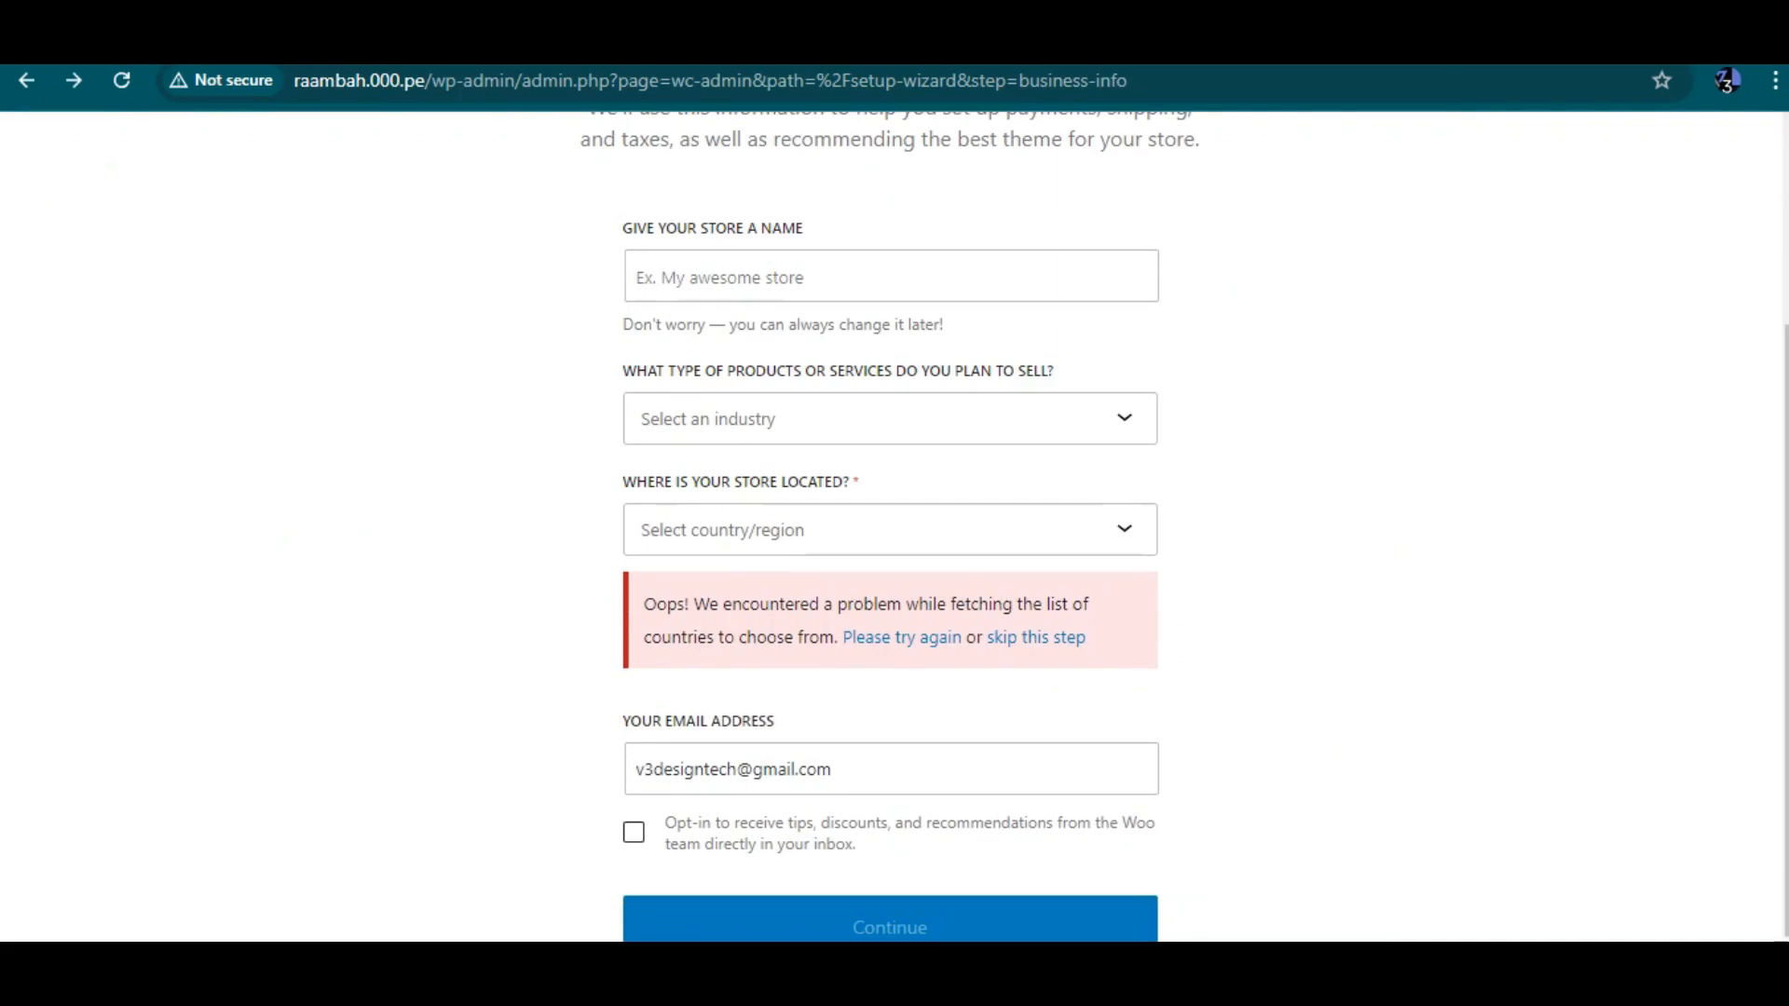
Try entering a country in the store location field, then skip the location step again
click(890, 530)
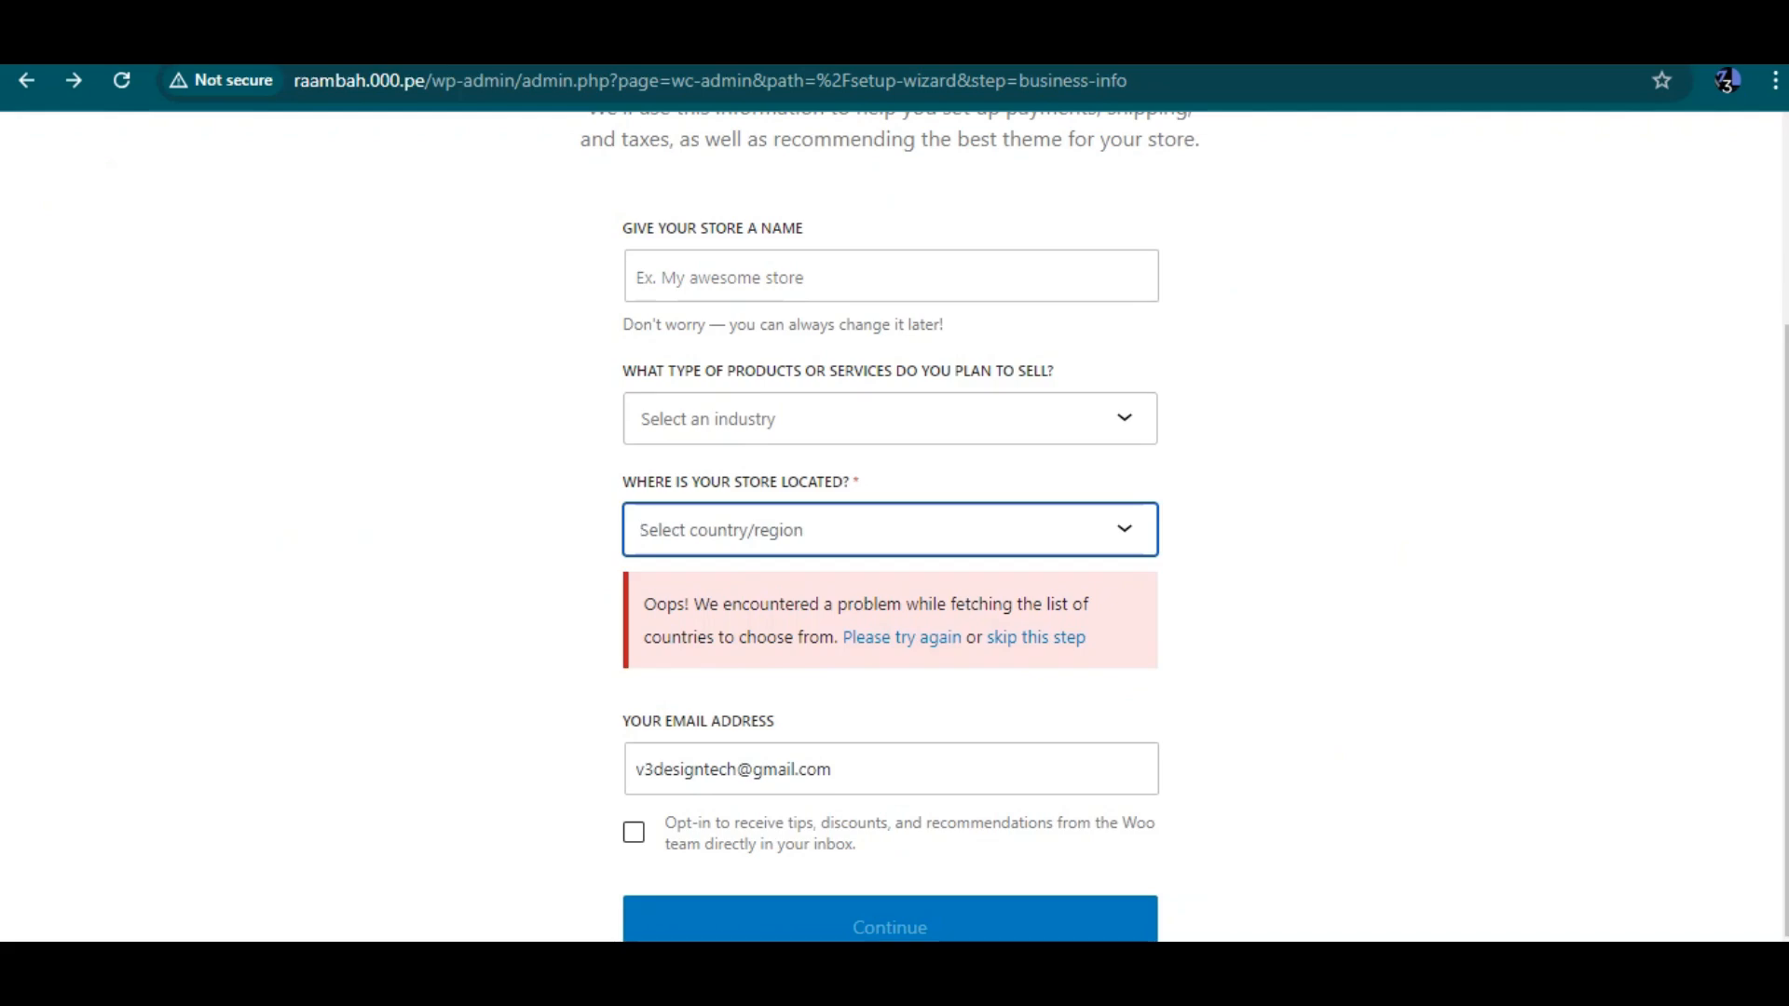
text(ni)
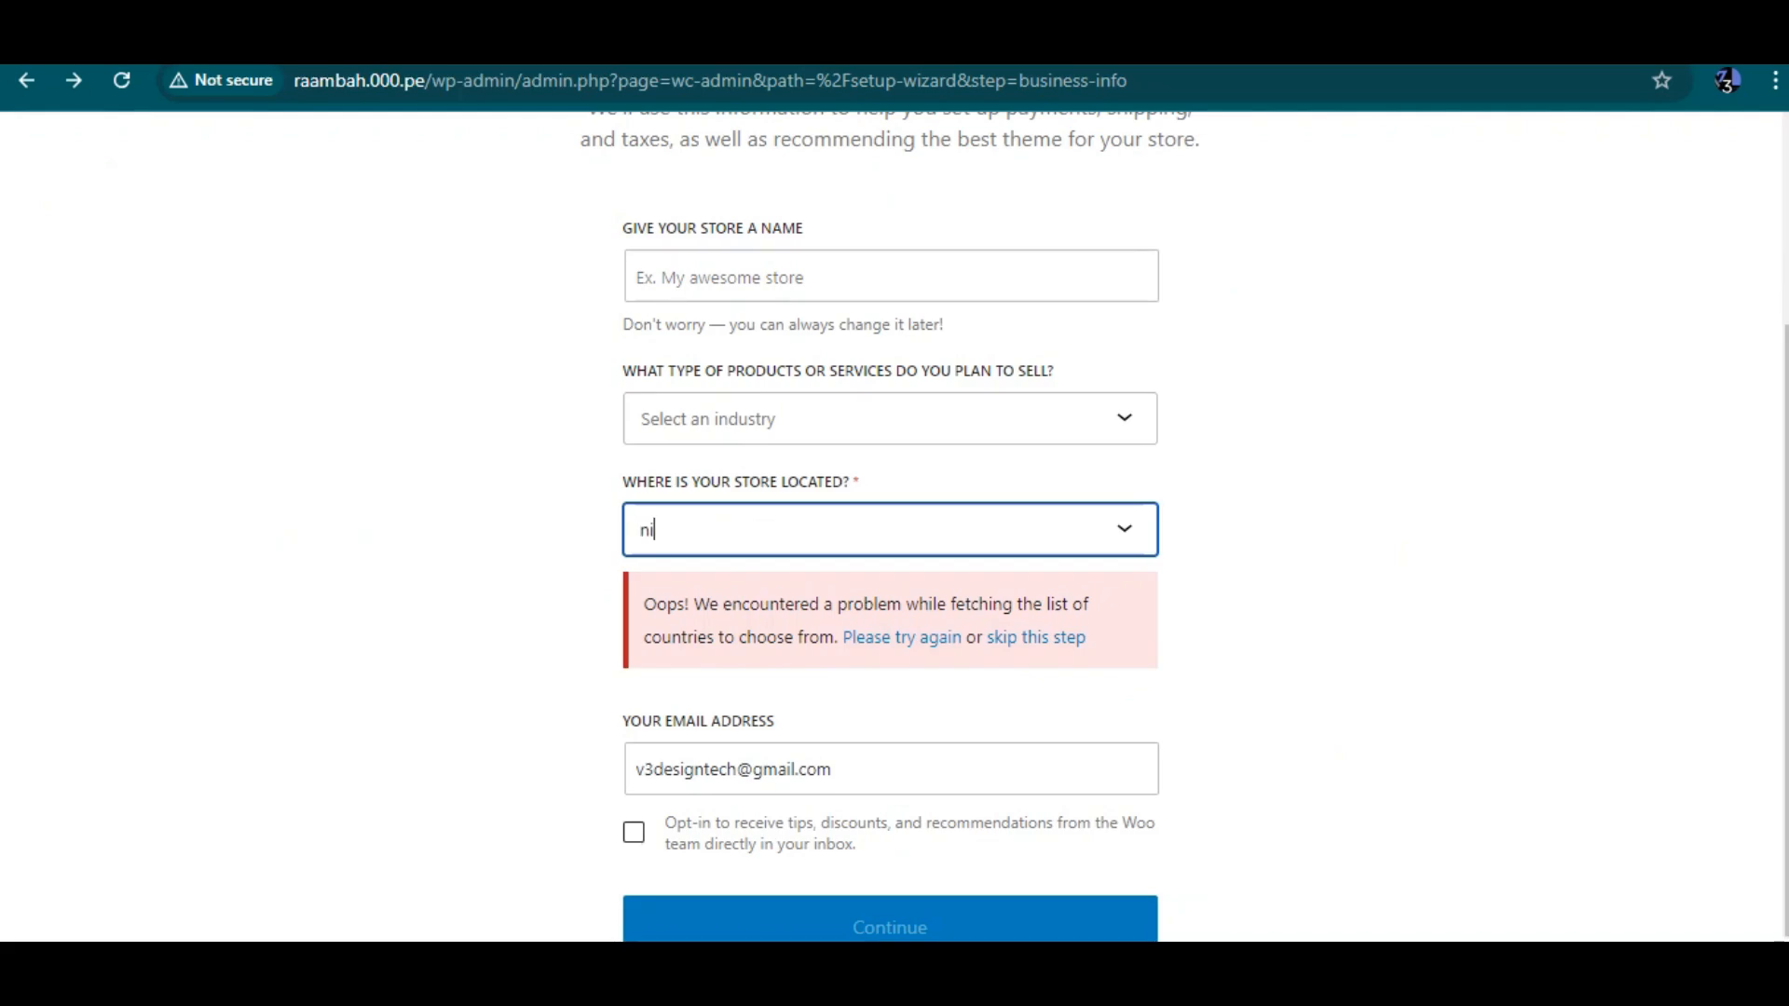
key(BackSpace)
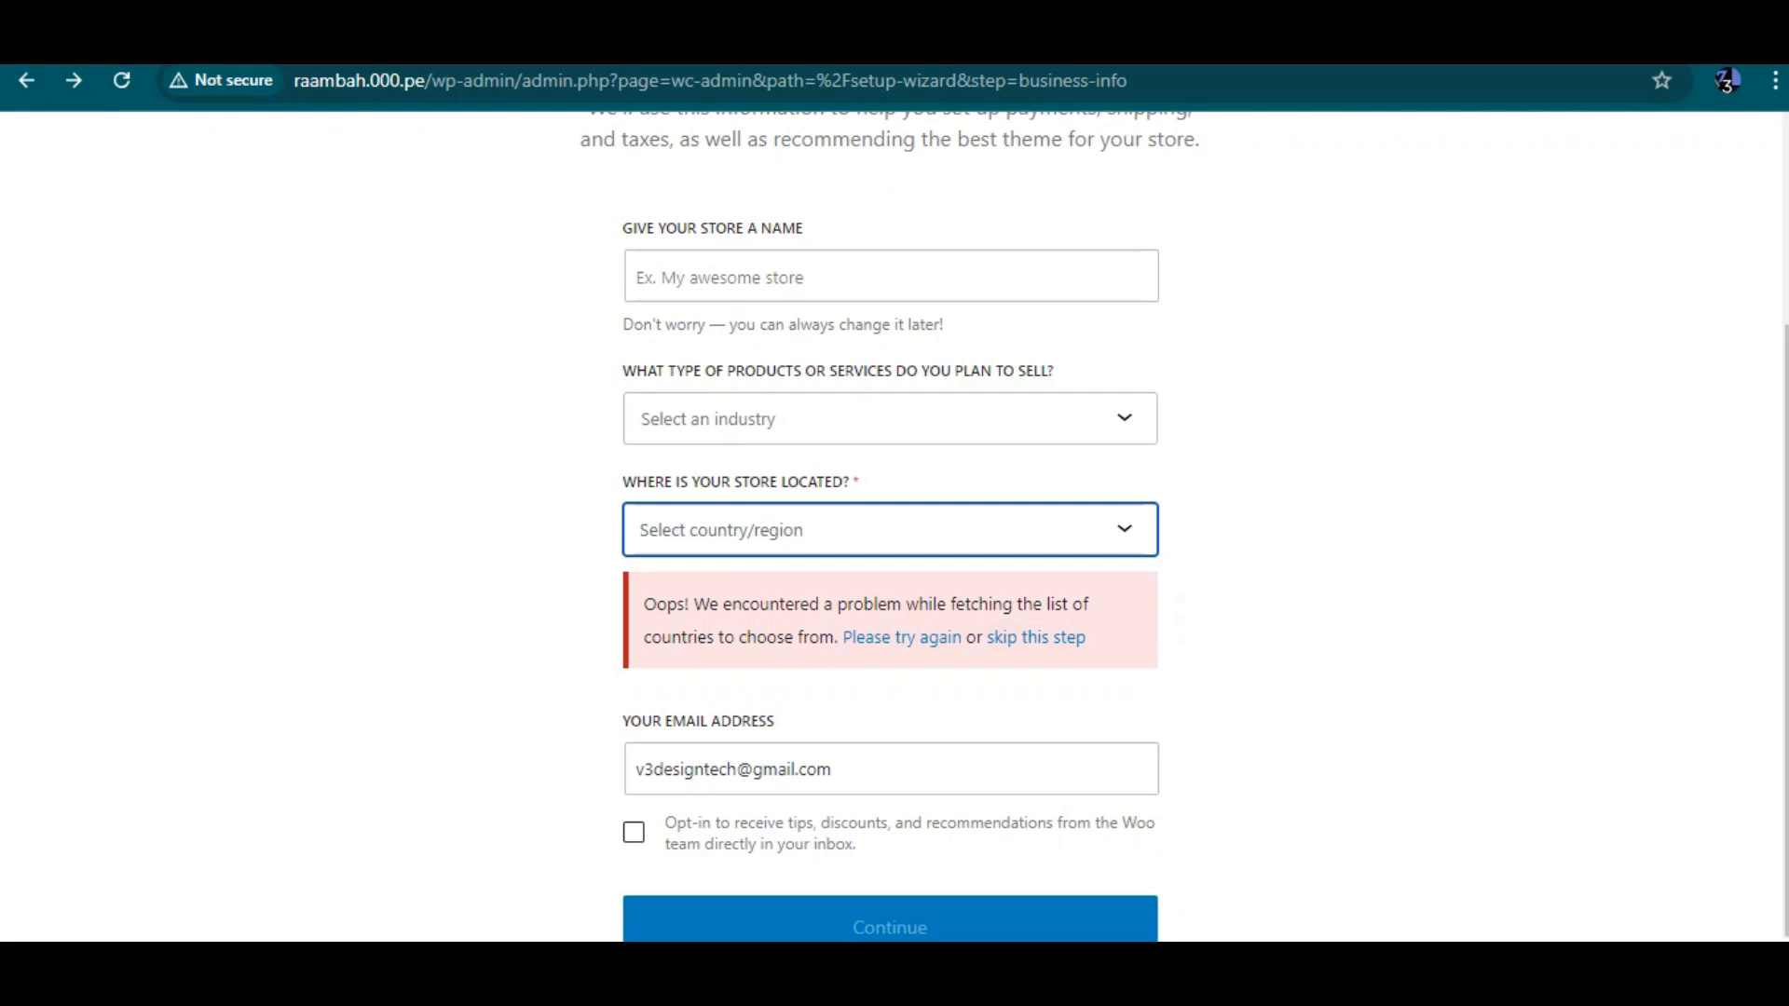
key(Tab)
key(Tab)
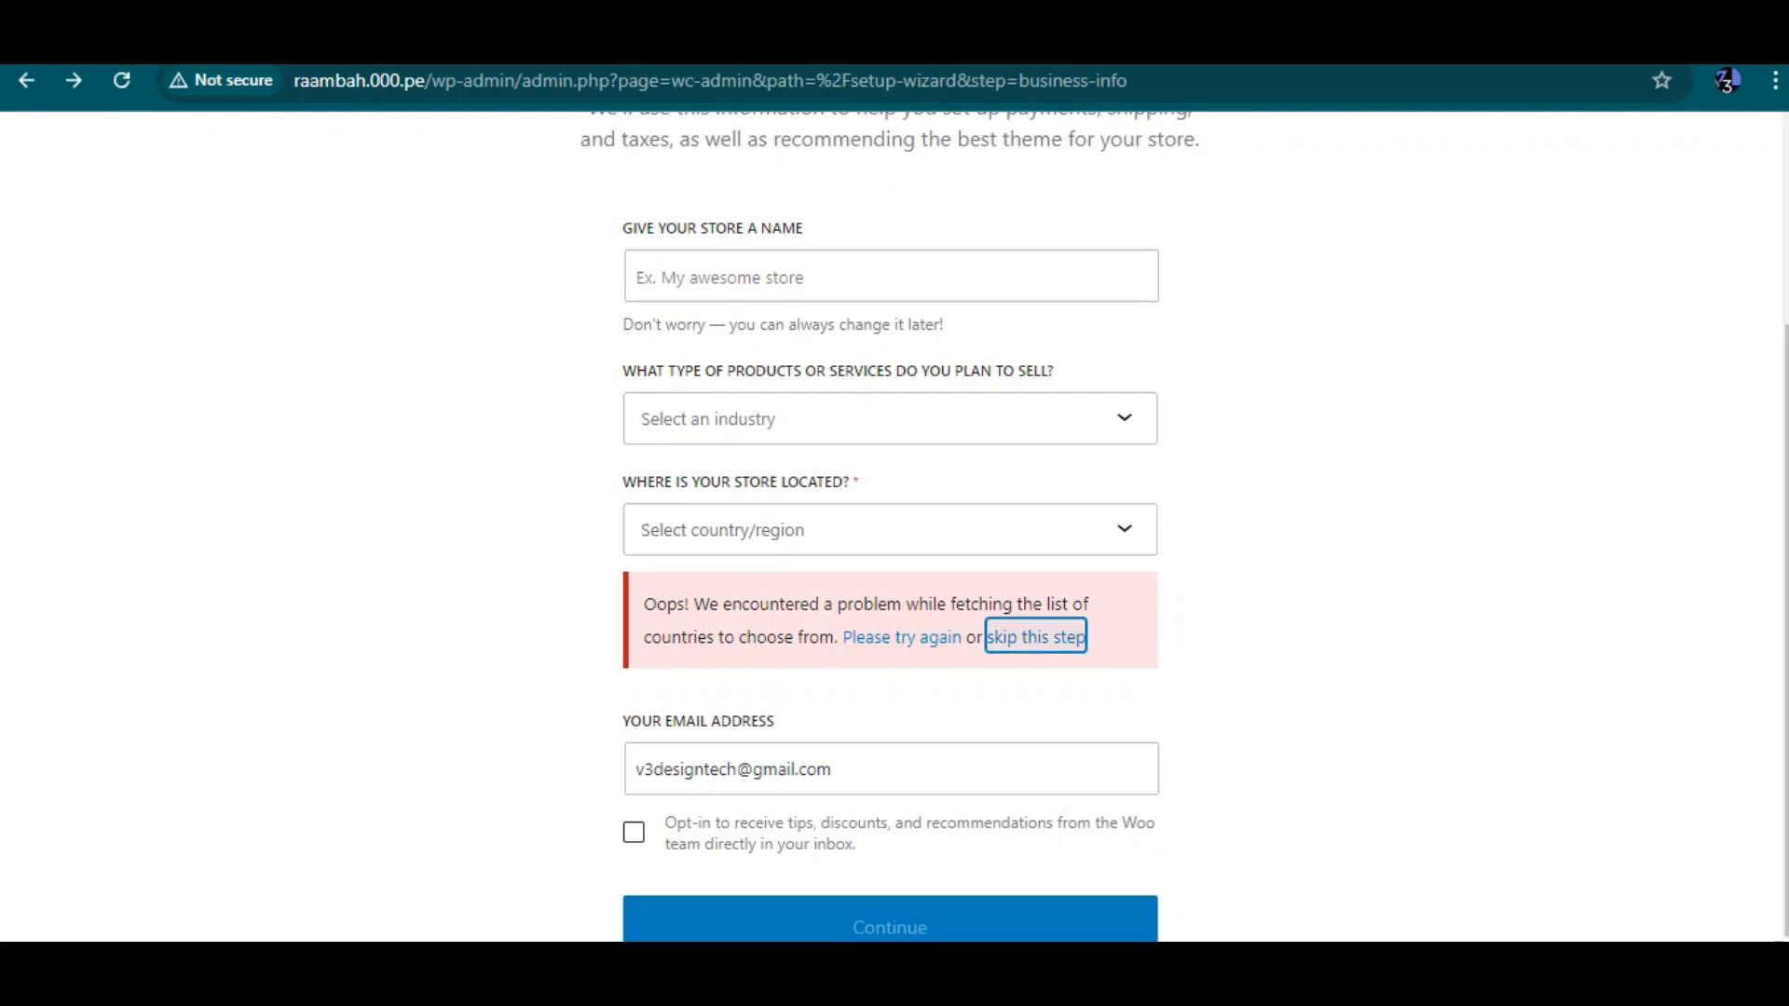
key(Return)
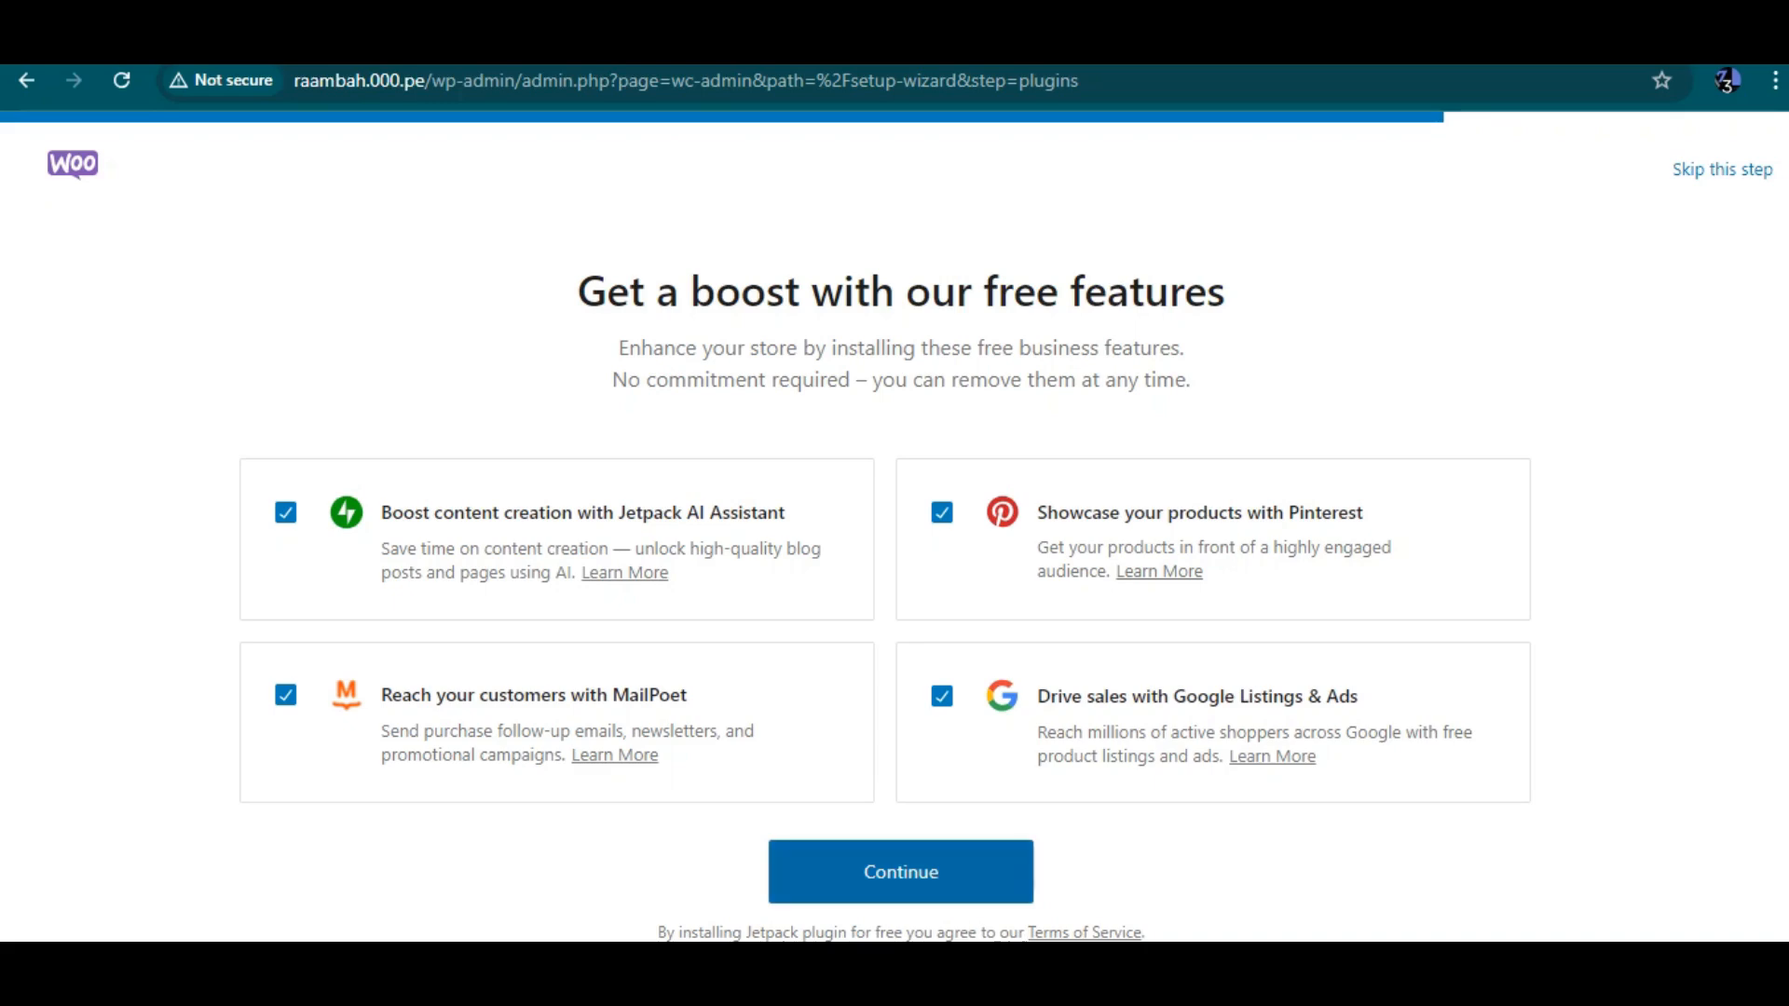
Try to continue the free features step with all four features selected
click(900, 871)
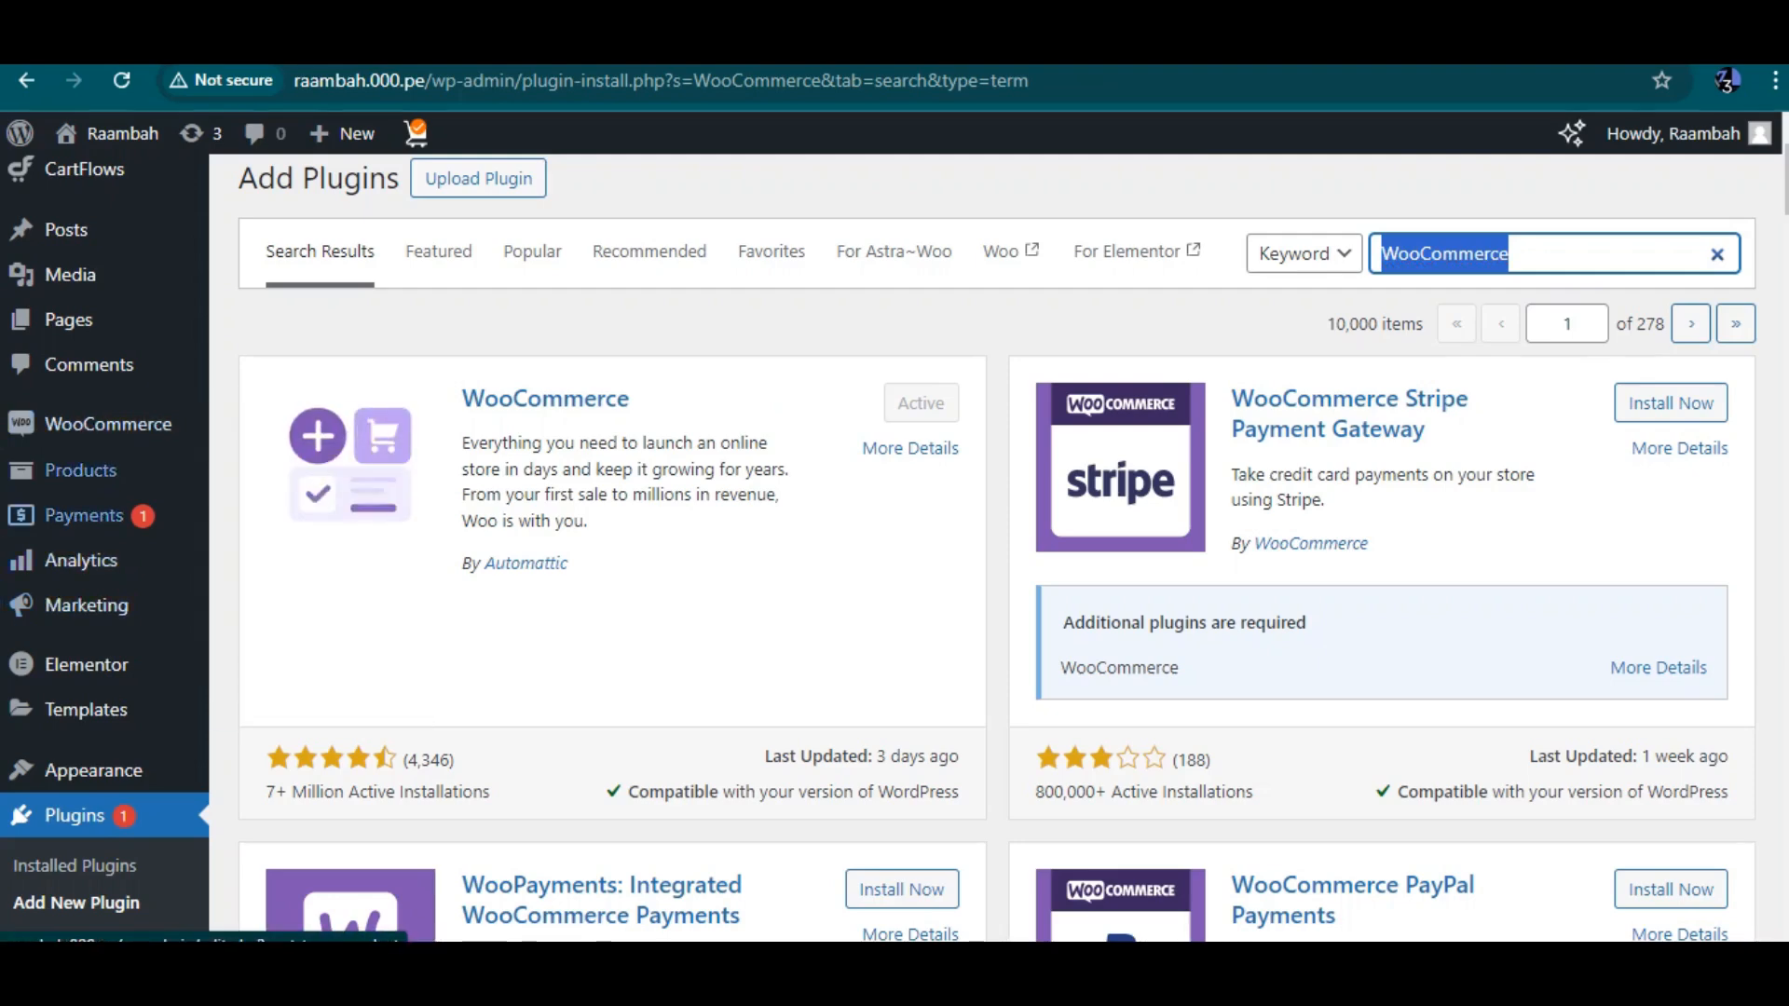
mouse_move(108, 424)
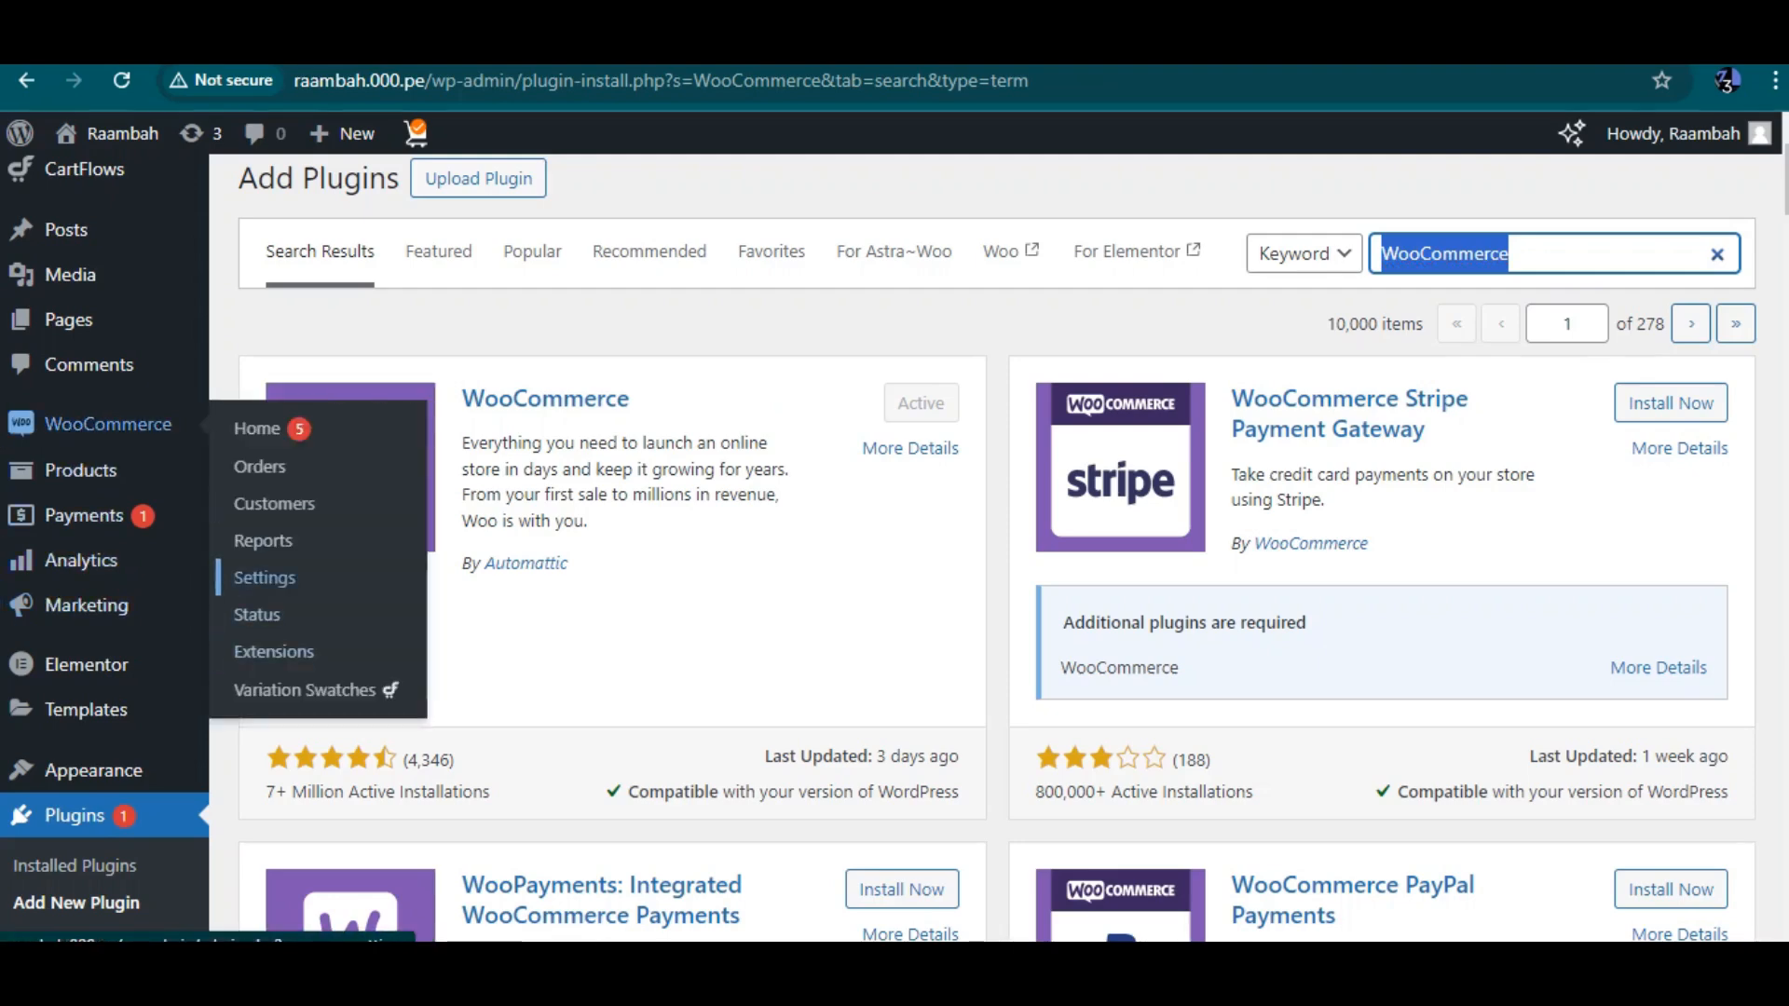
click(265, 578)
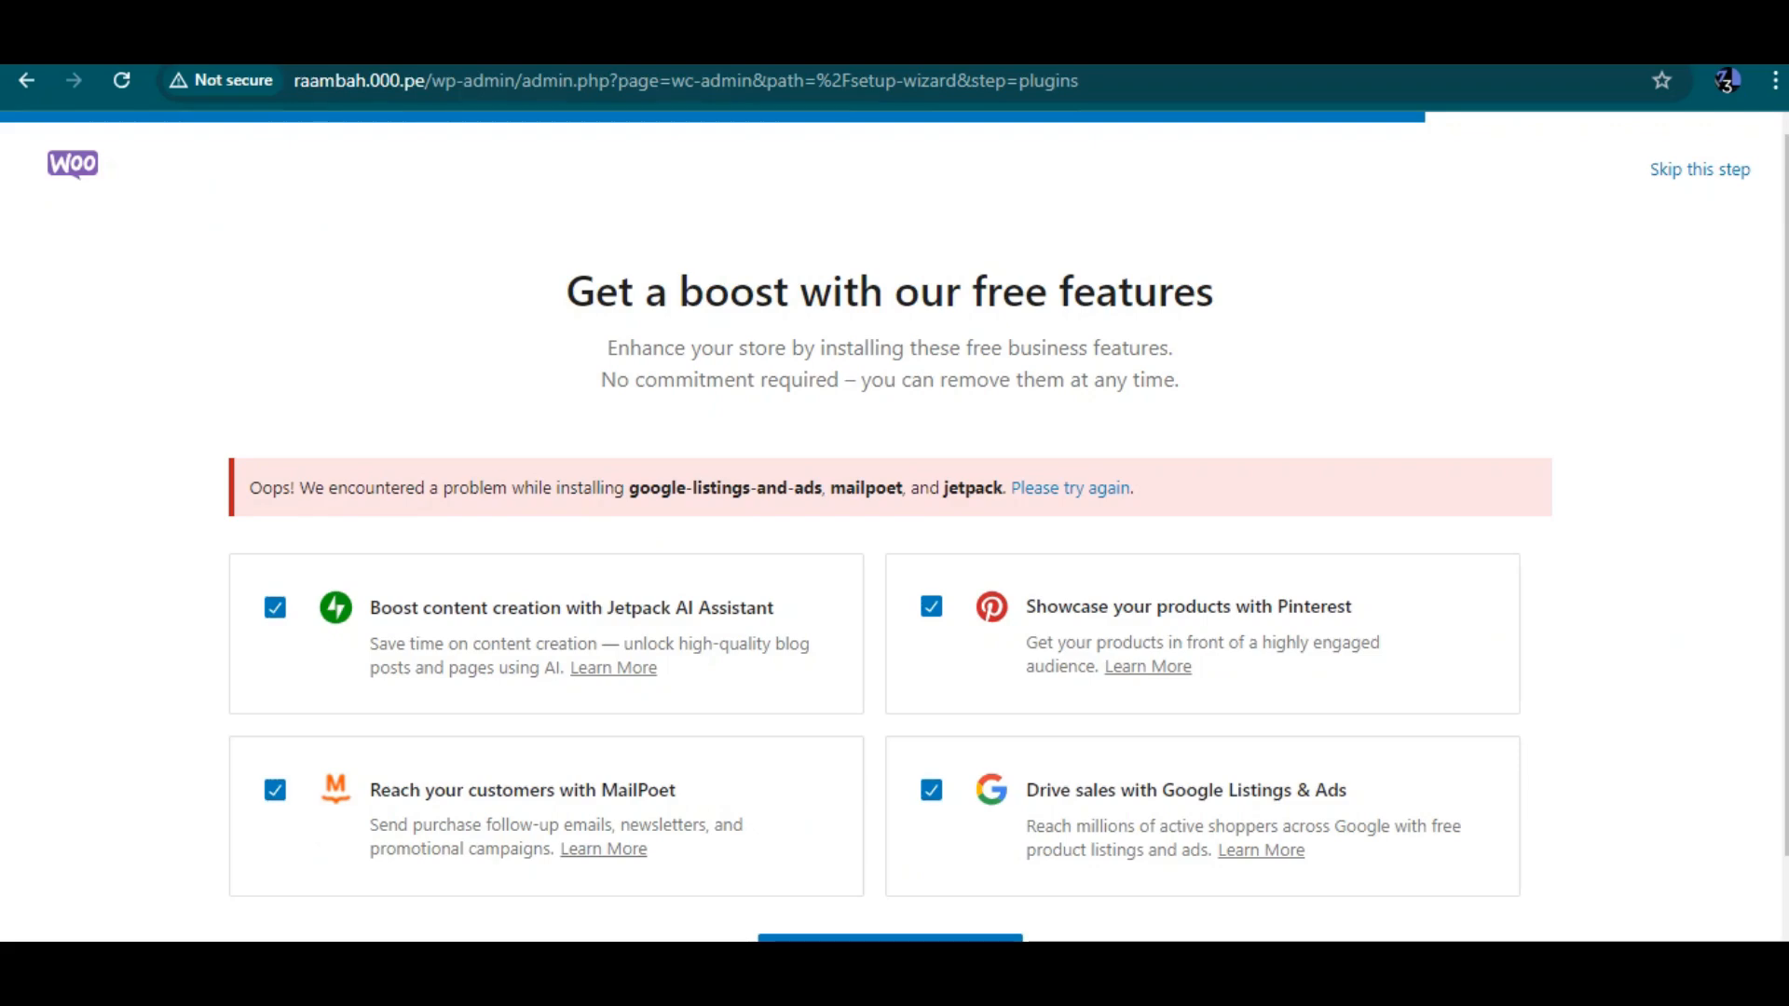
Deselect Jetpack AI Assistant and Google Listings & Ads, then continue past the free features step
scroll(895, 527, down, 1)
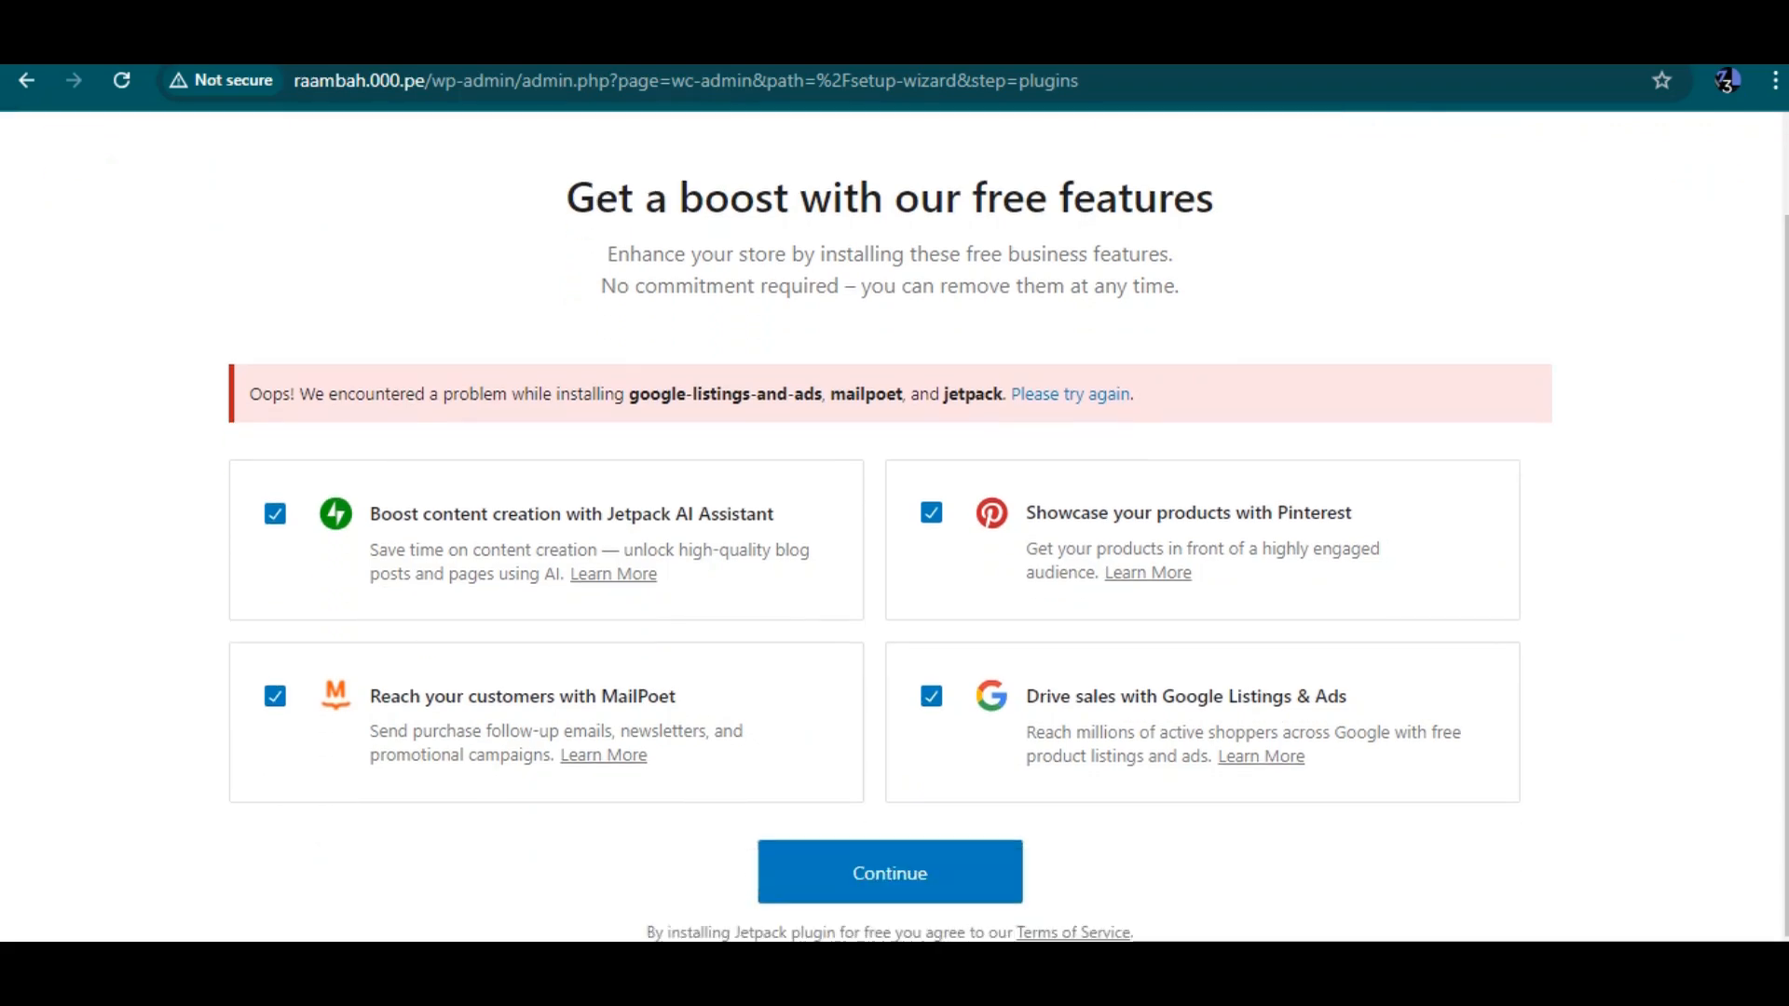
click(931, 697)
click(275, 514)
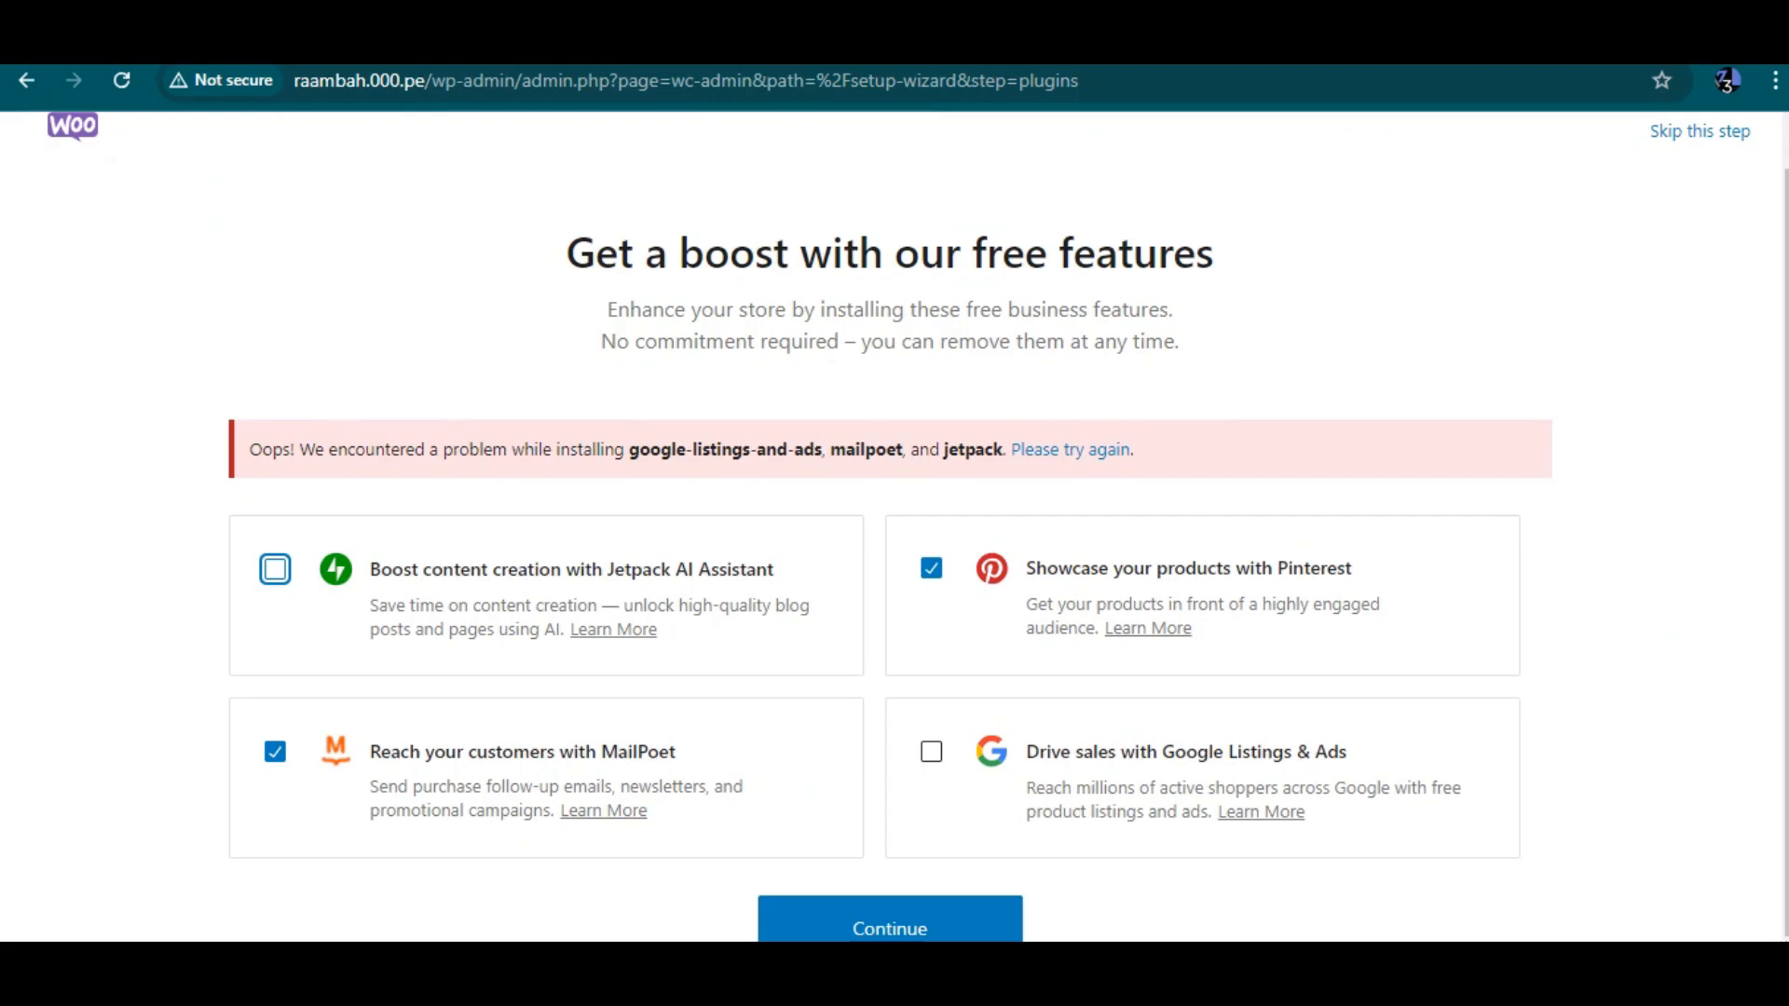
click(890, 923)
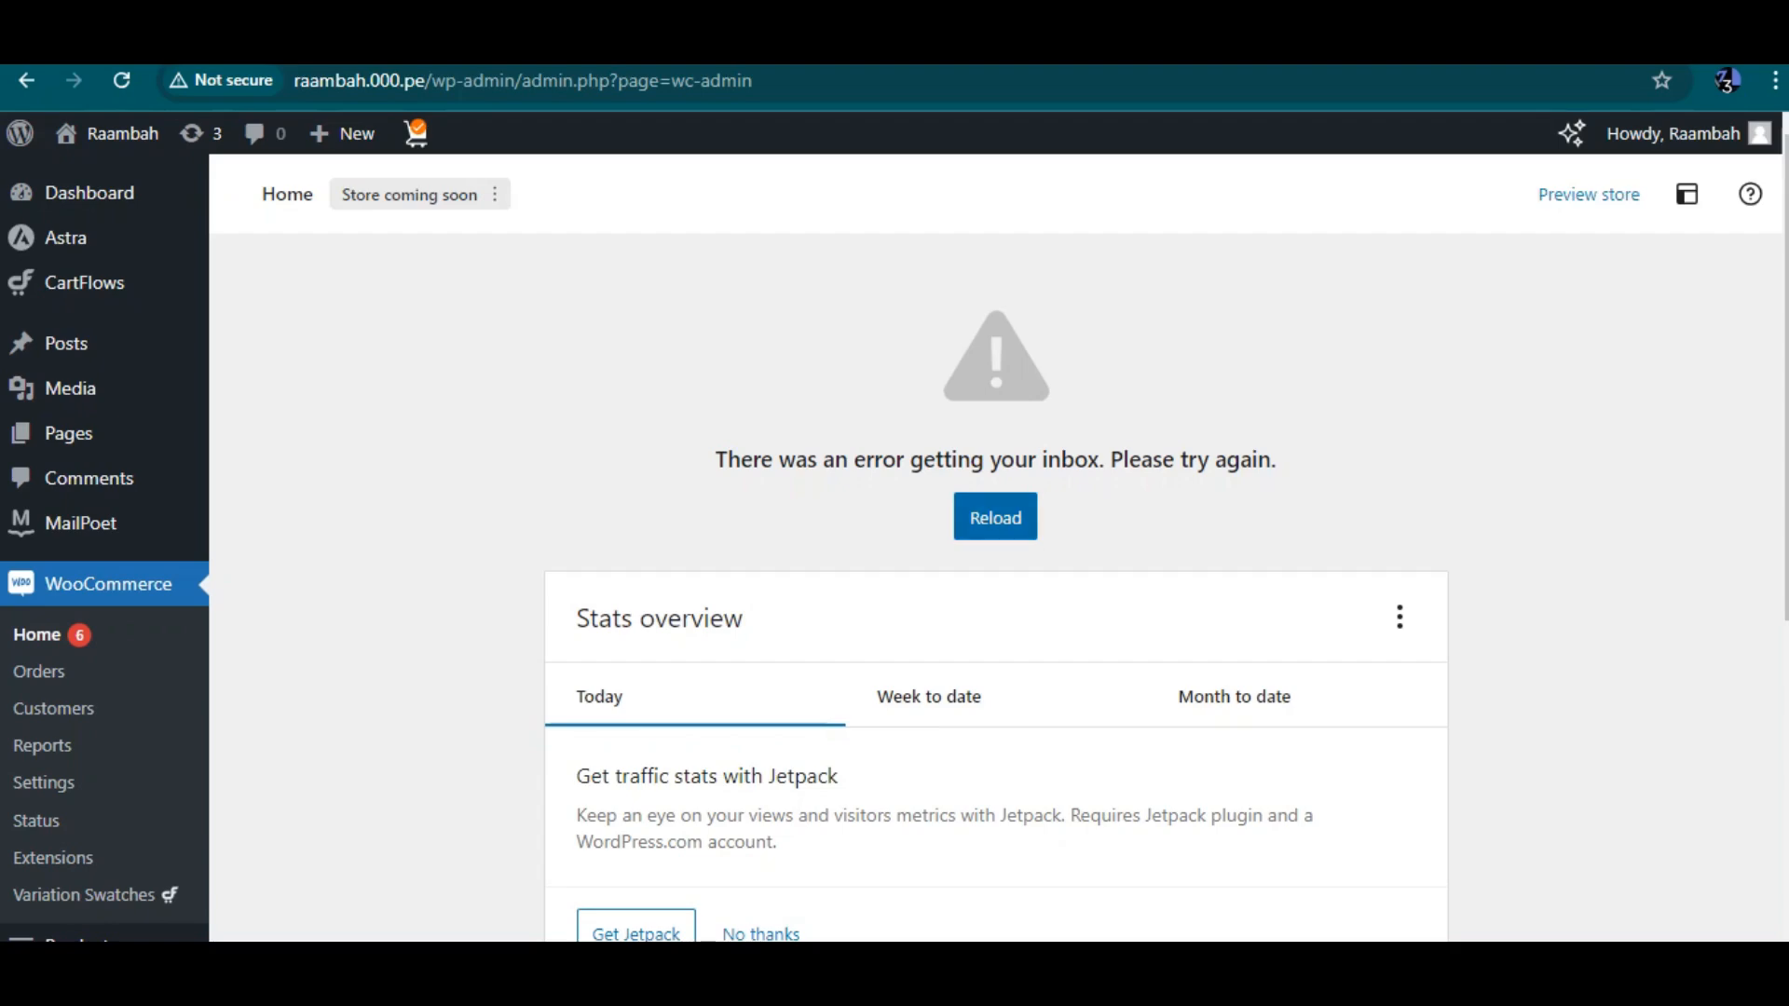
Reload the inbox on the WooCommerce home page
scroll(995, 559, down, 3)
scroll(995, 559, up, 3)
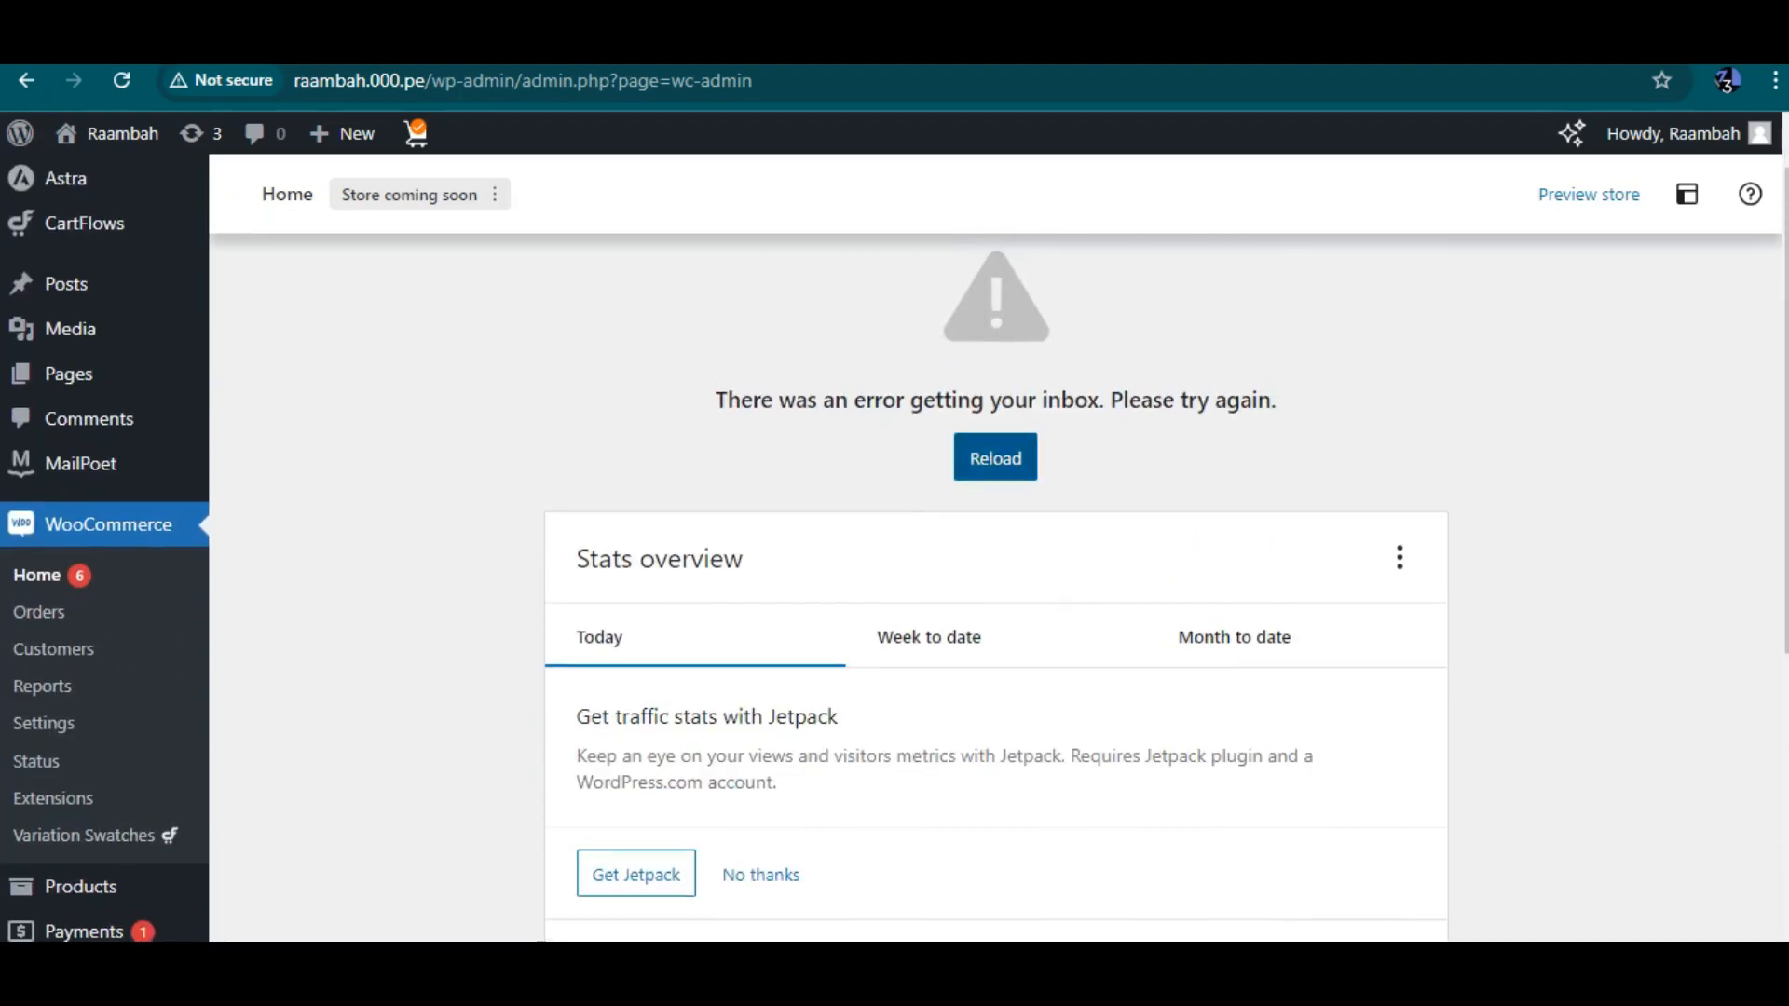
click(995, 458)
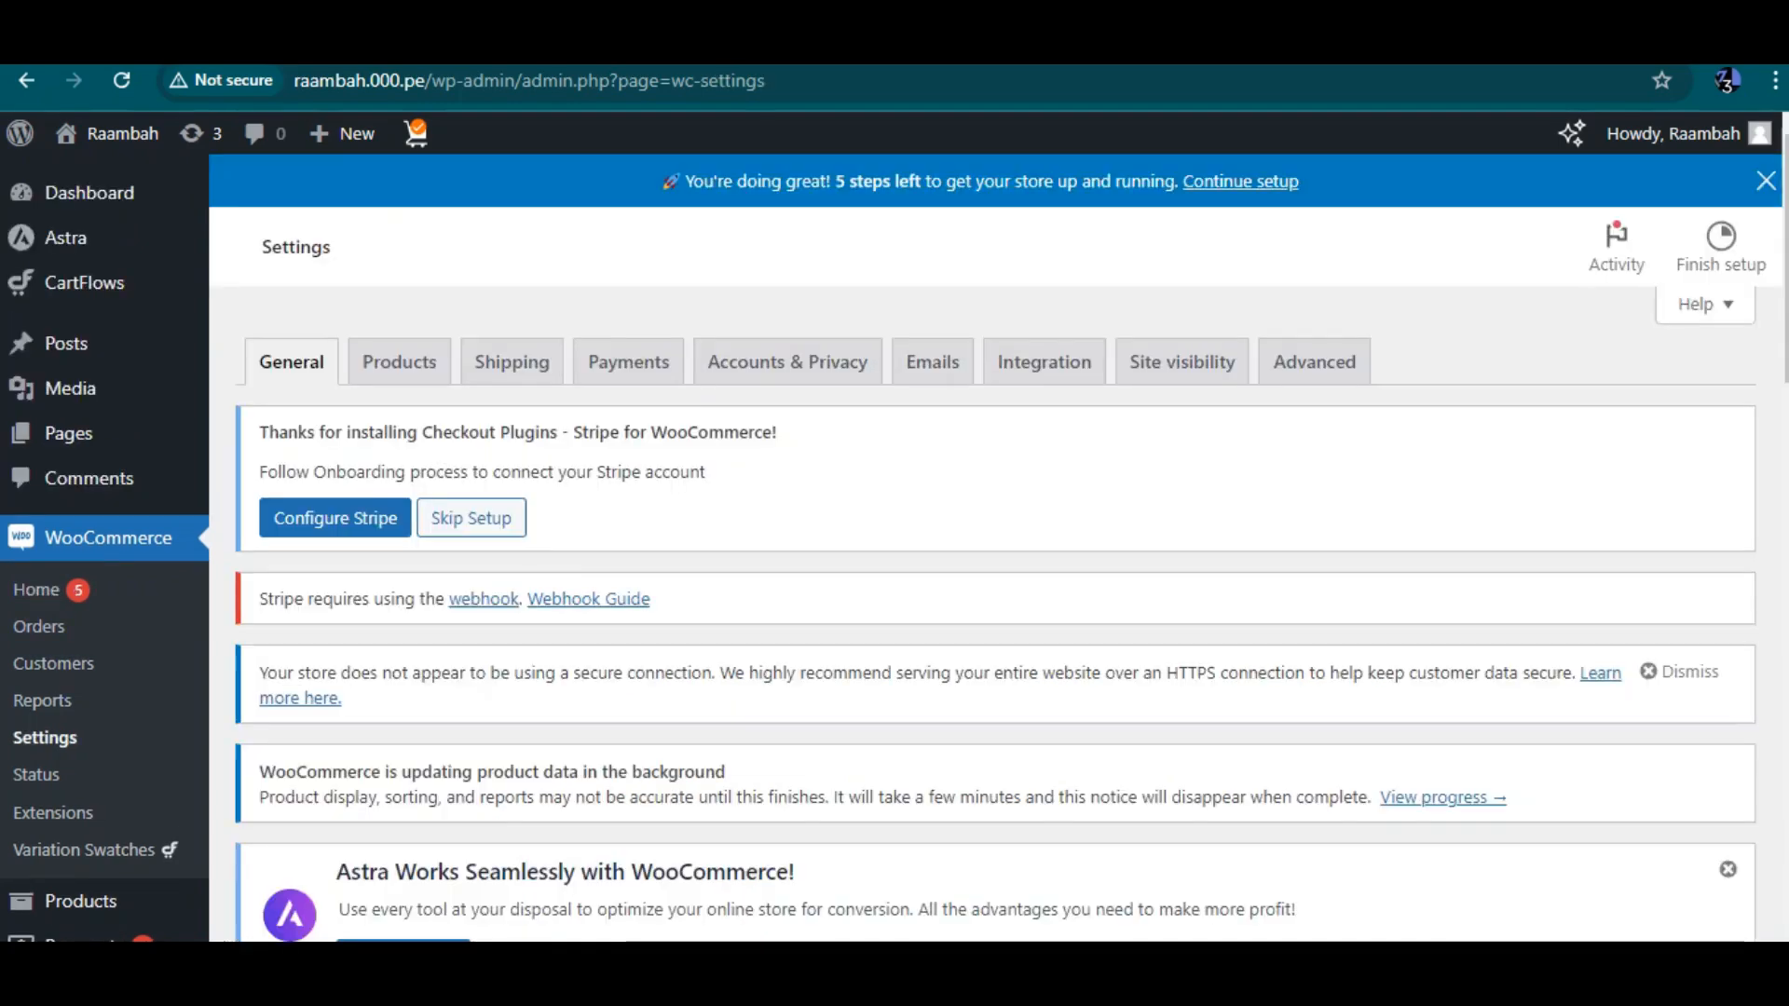
Set the store's Country / State to Nigeria — Lagos in the general settings
scroll(996, 548, down, 2)
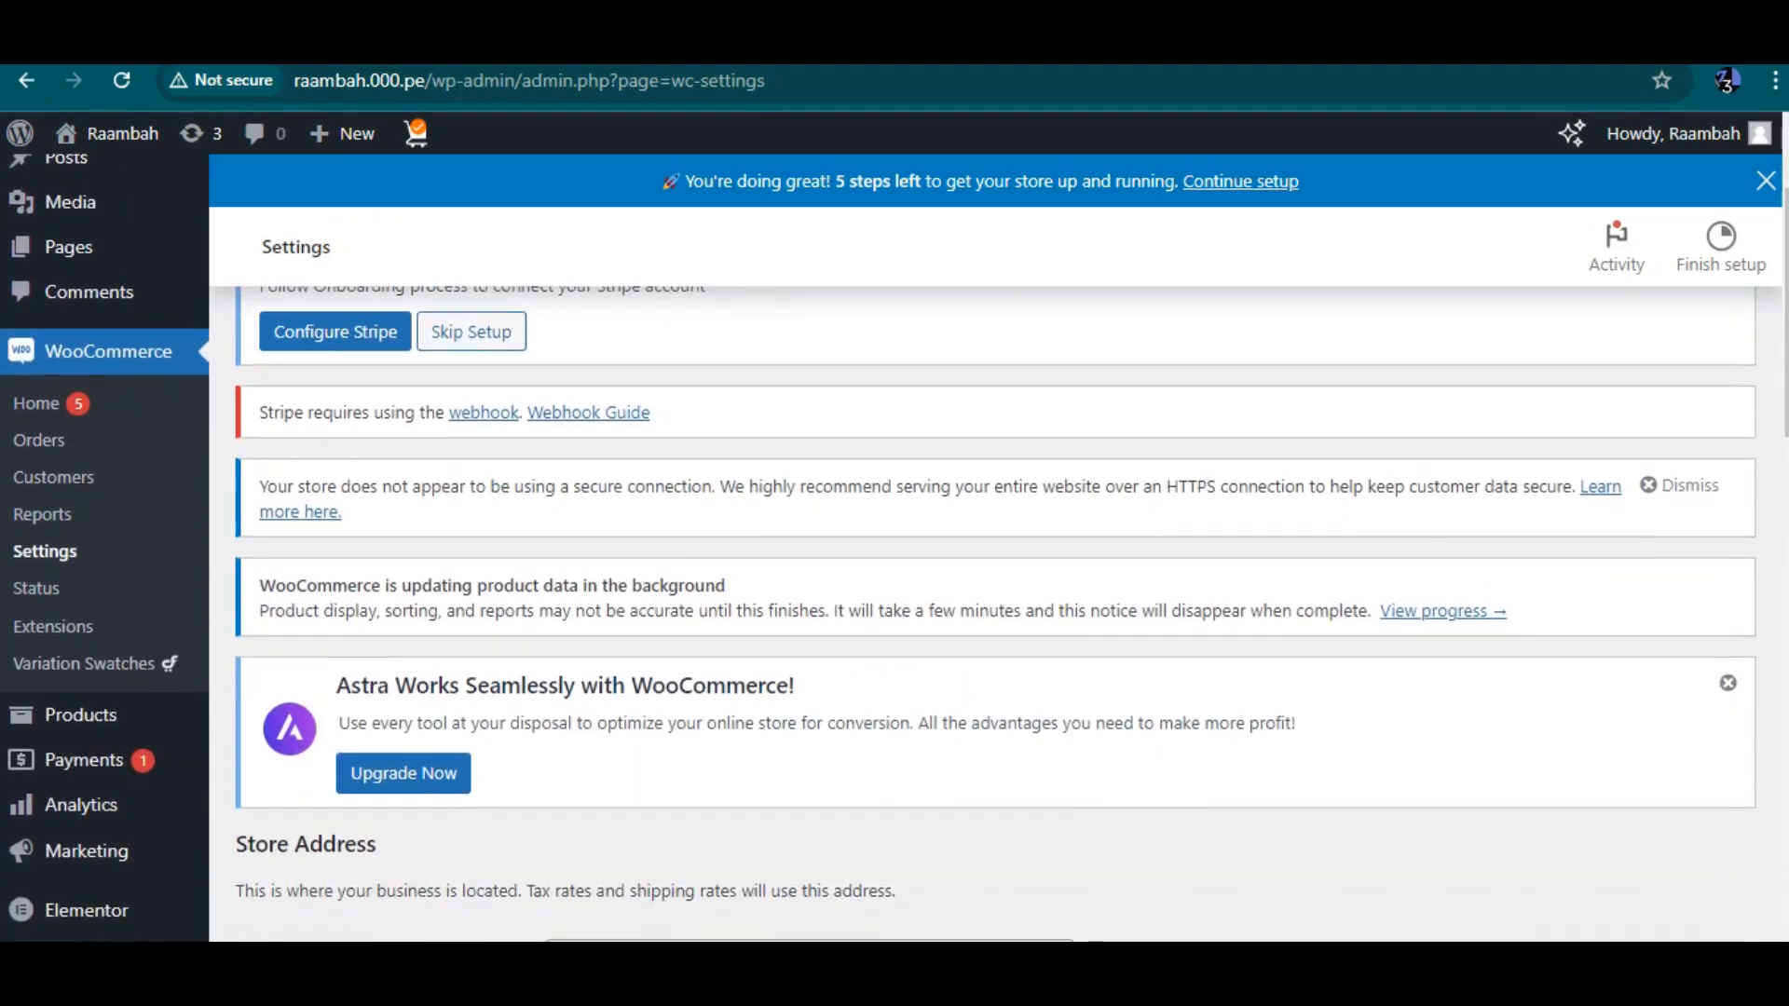
scroll(995, 548, down, 3)
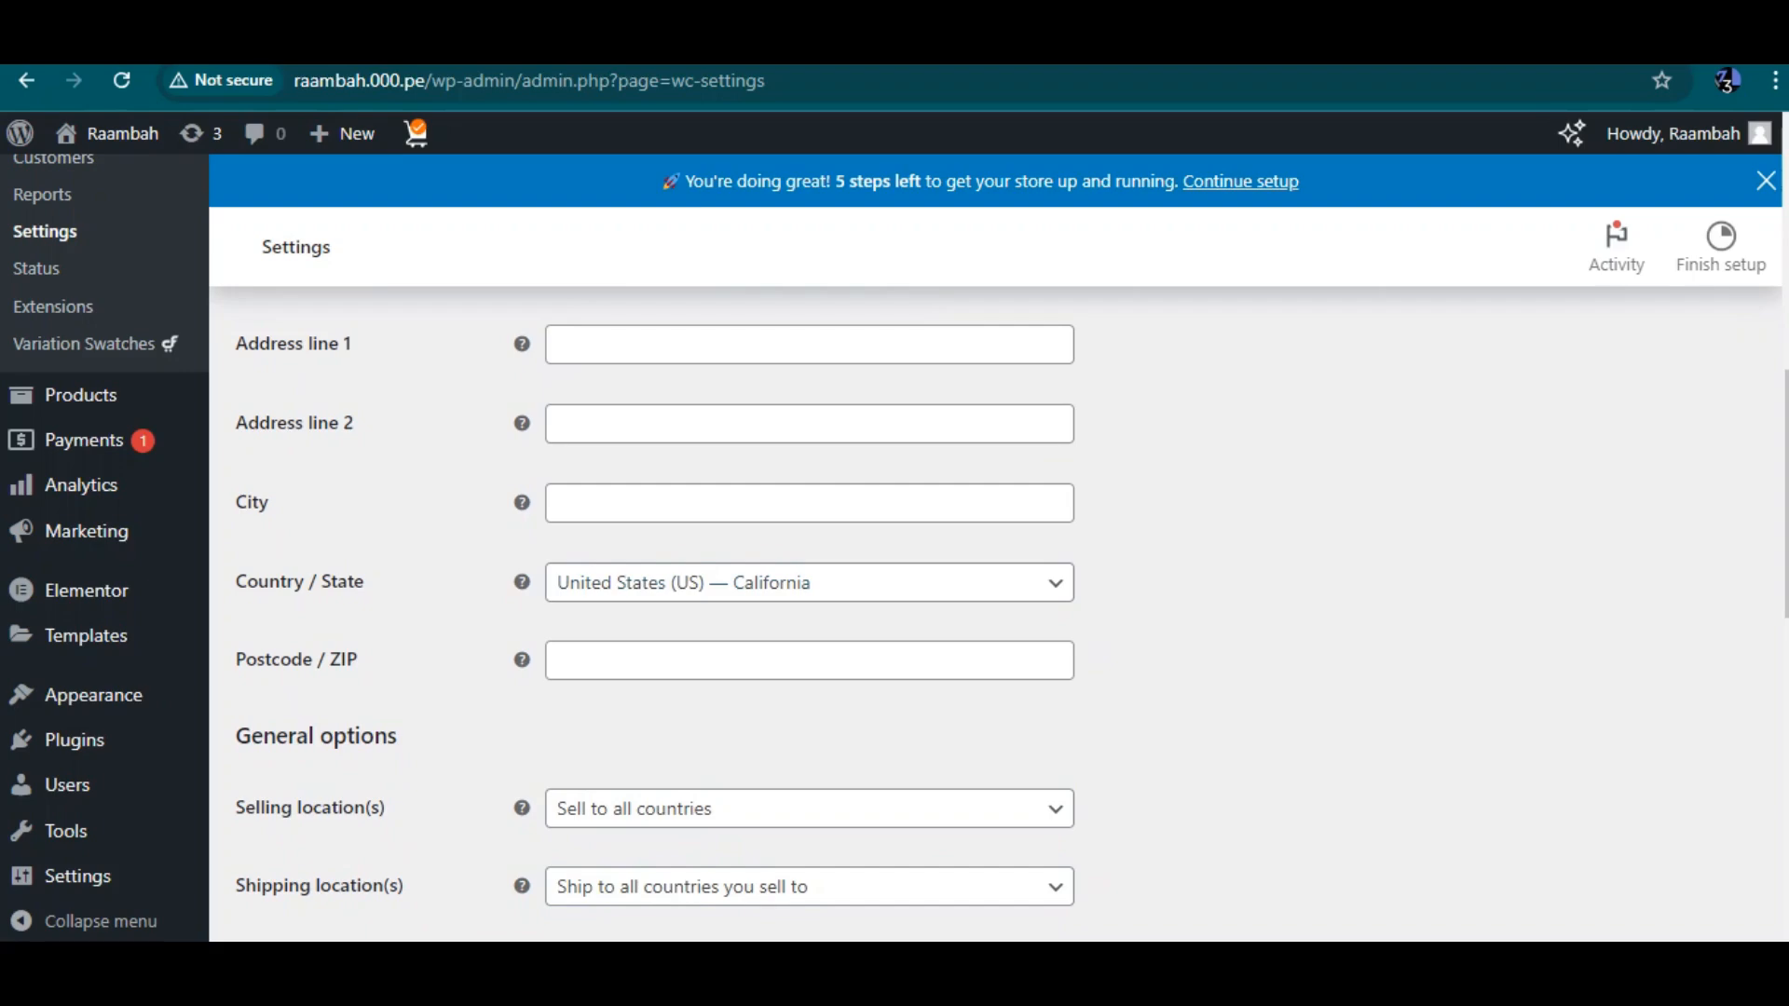
click(808, 583)
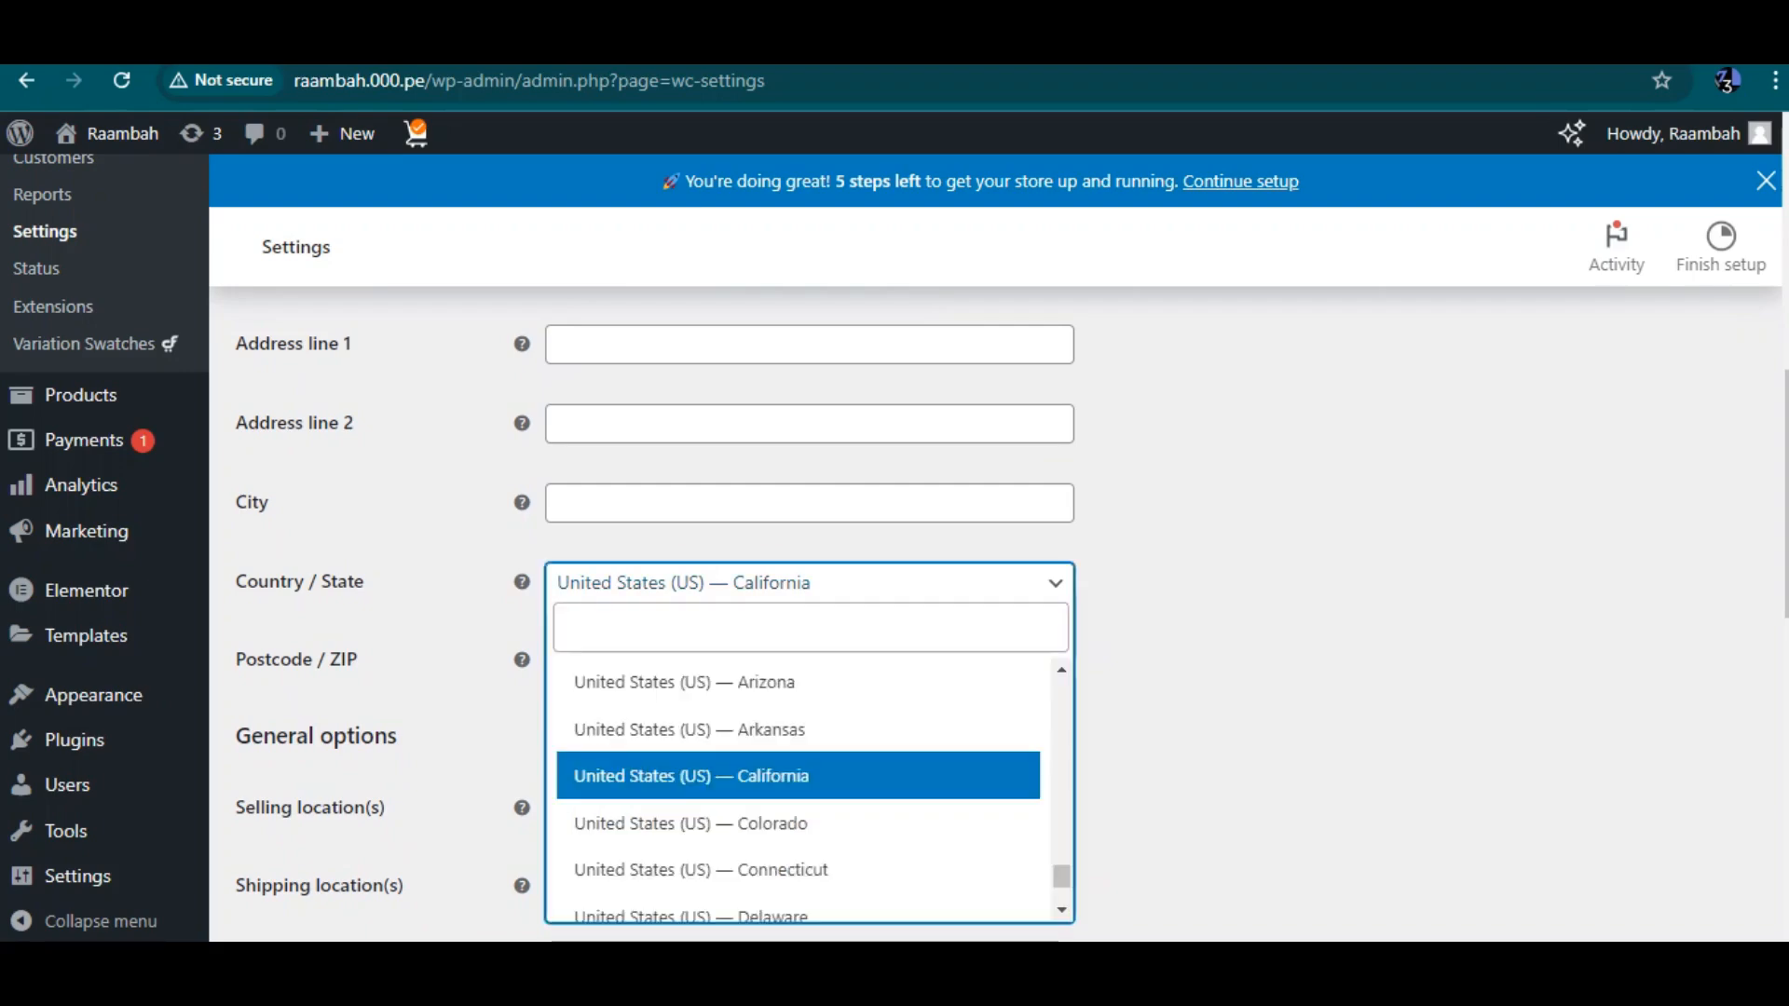
text(nige)
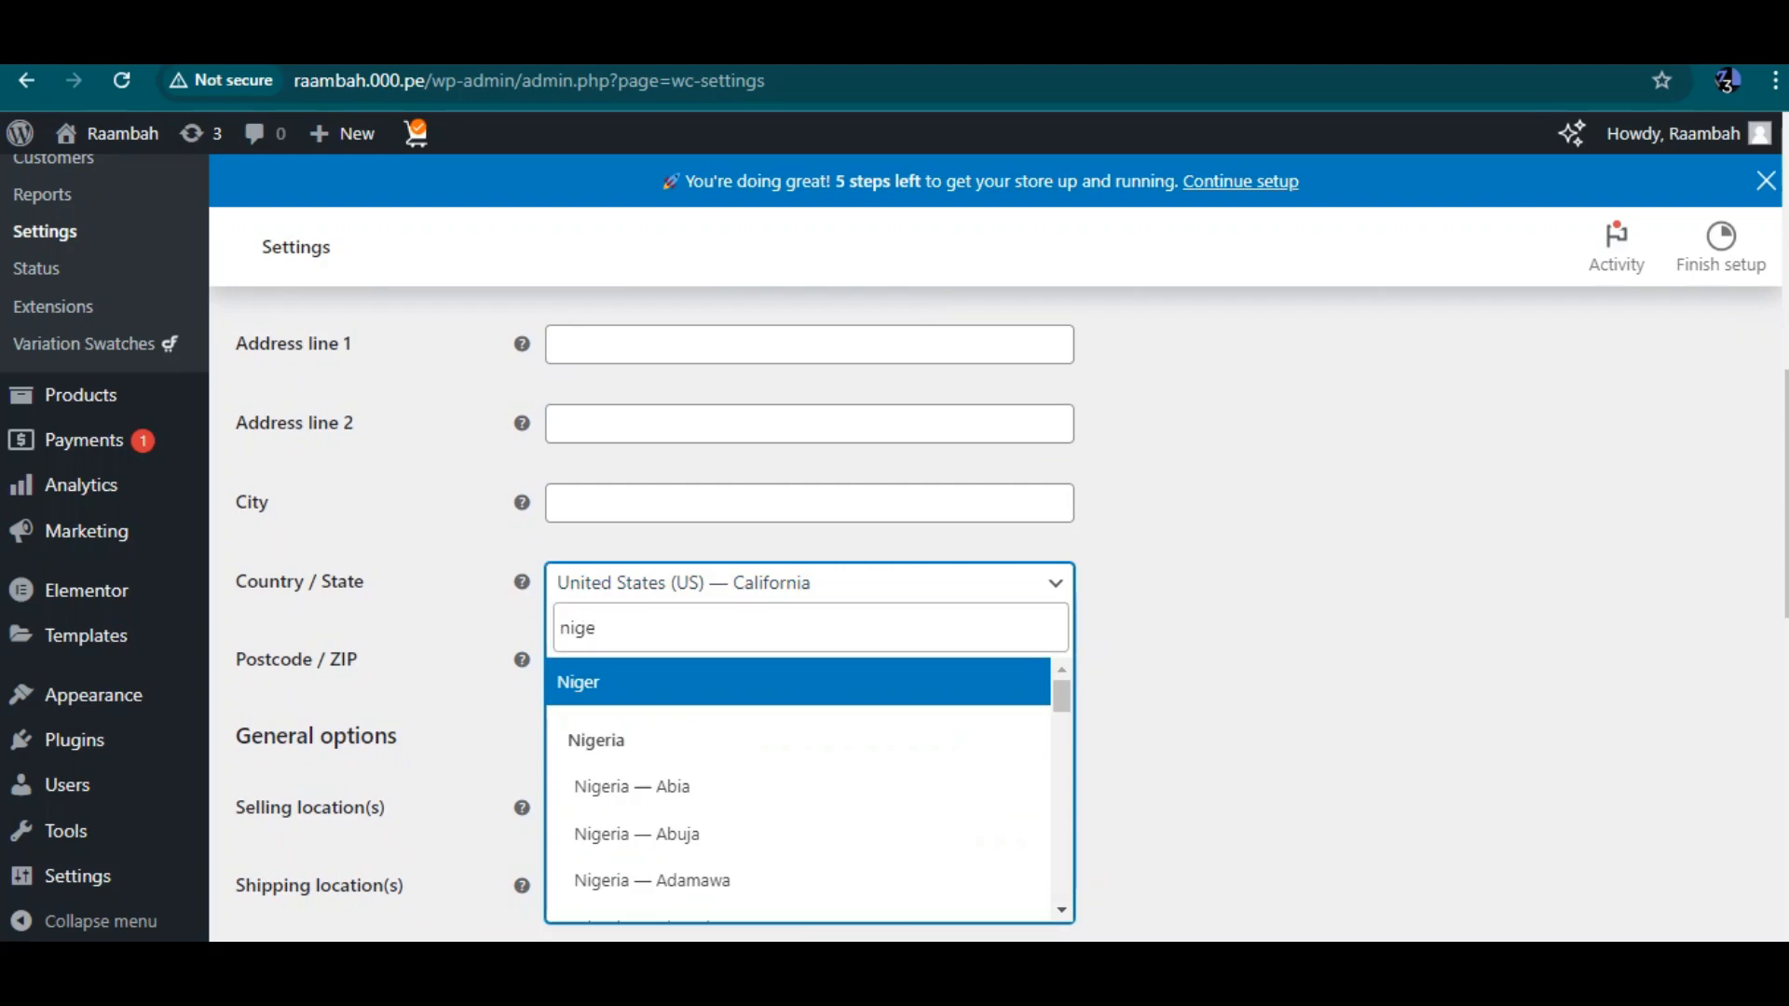
scroll(799, 746, down, 4)
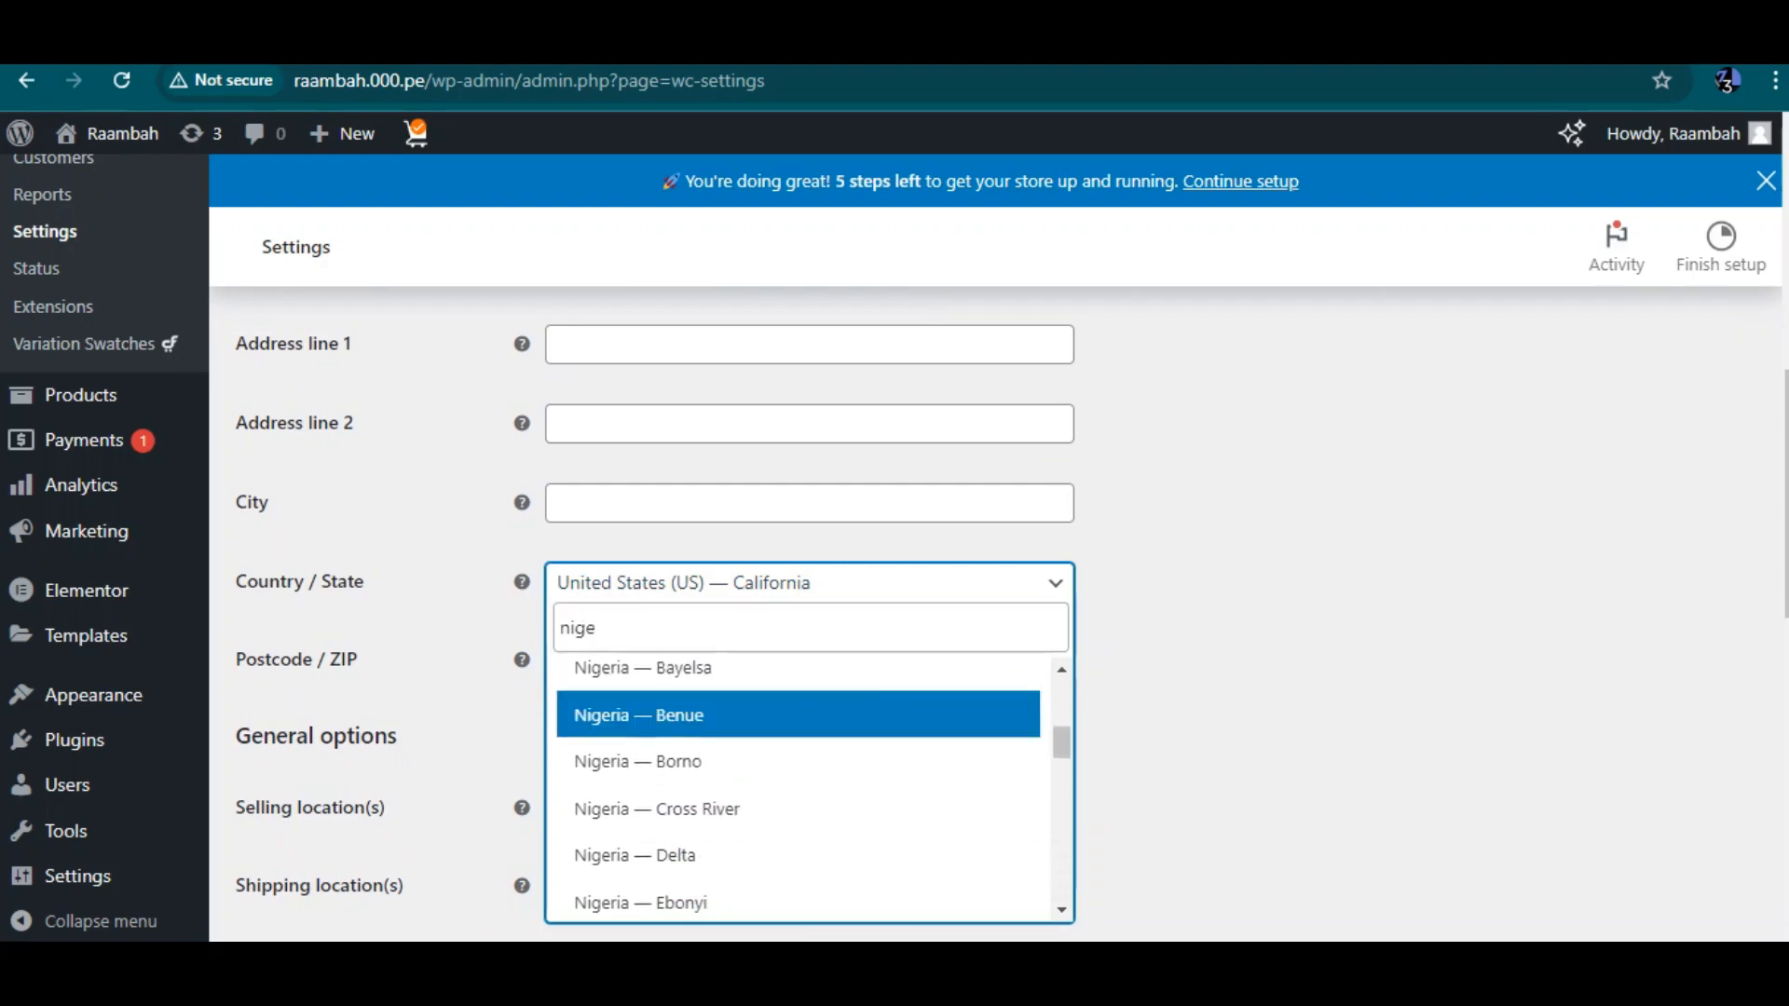
scroll(799, 791, up, 2)
scroll(798, 790, down, 6)
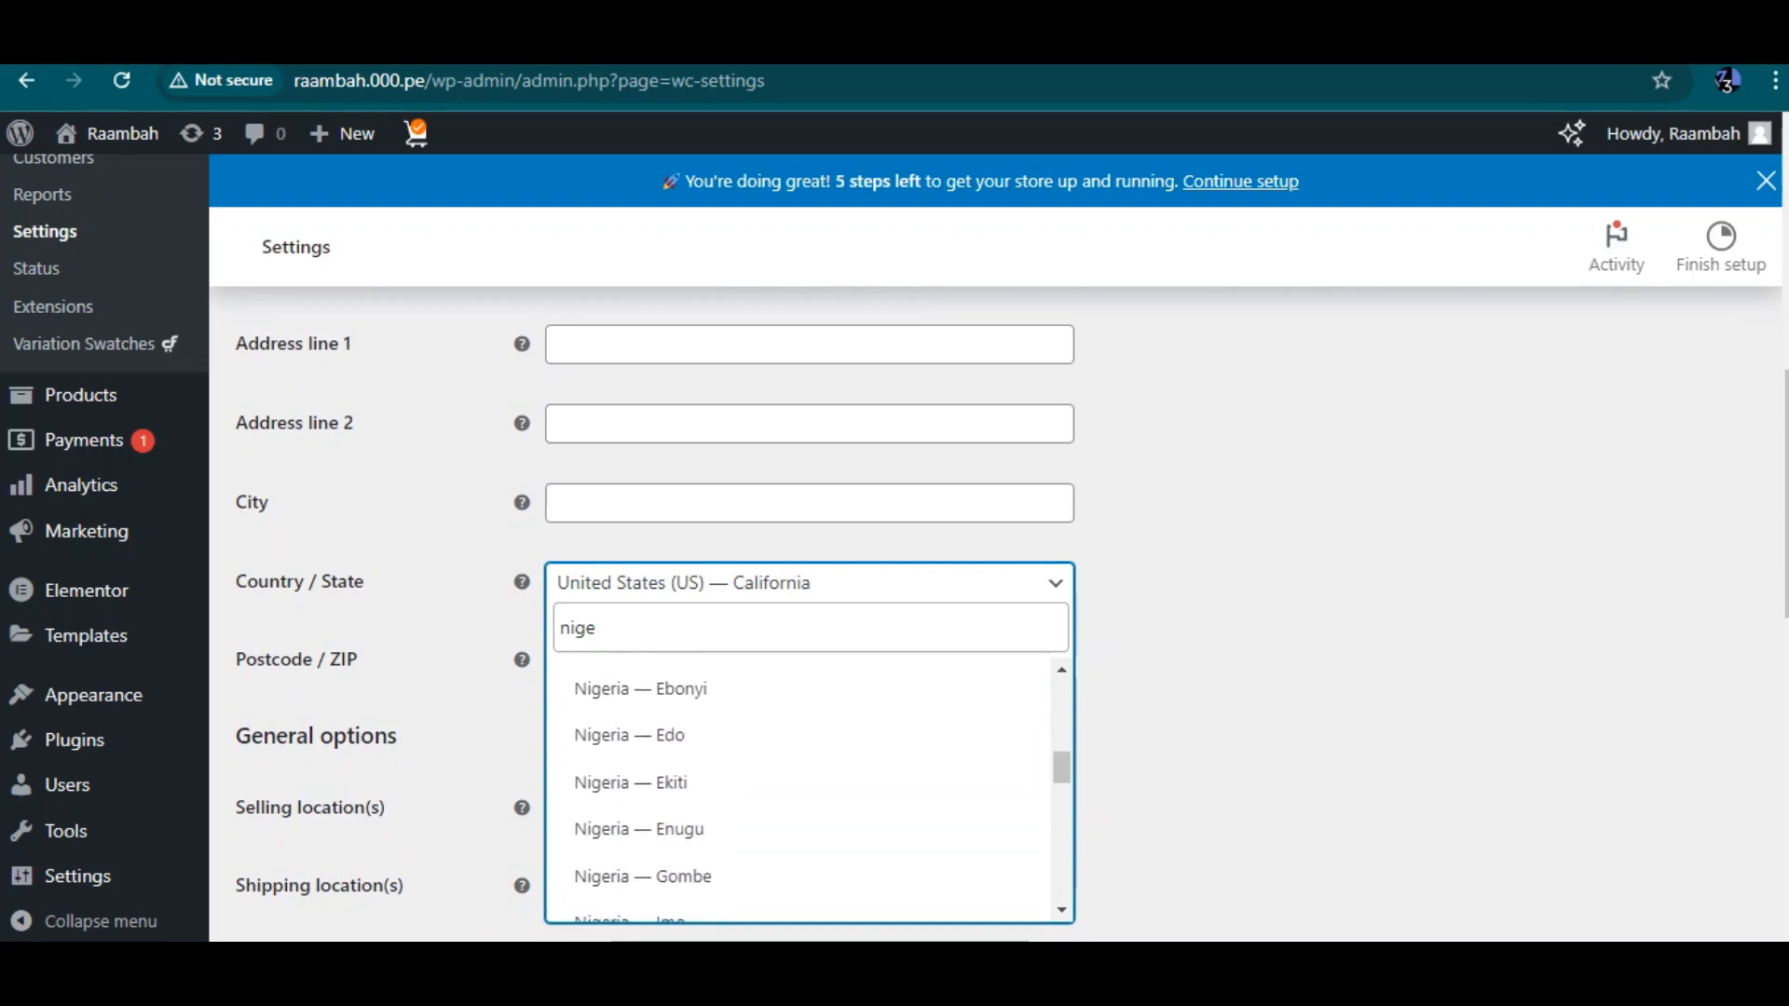
scroll(799, 790, down, 5)
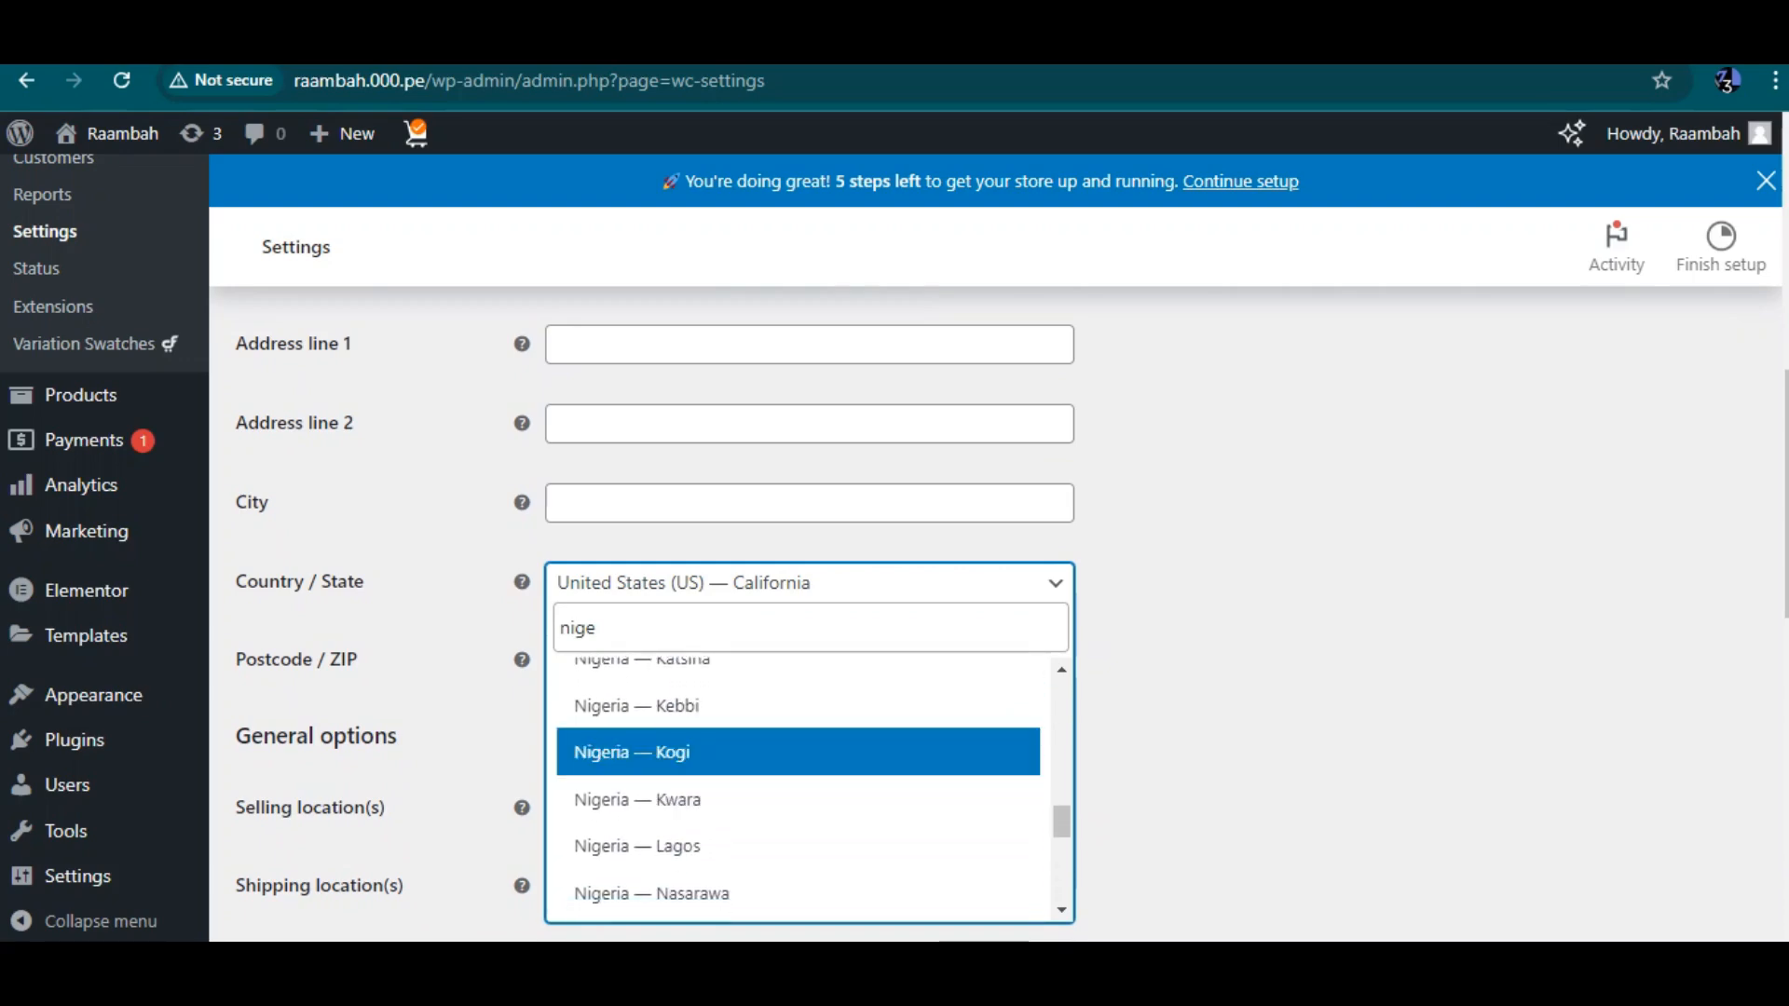
click(798, 709)
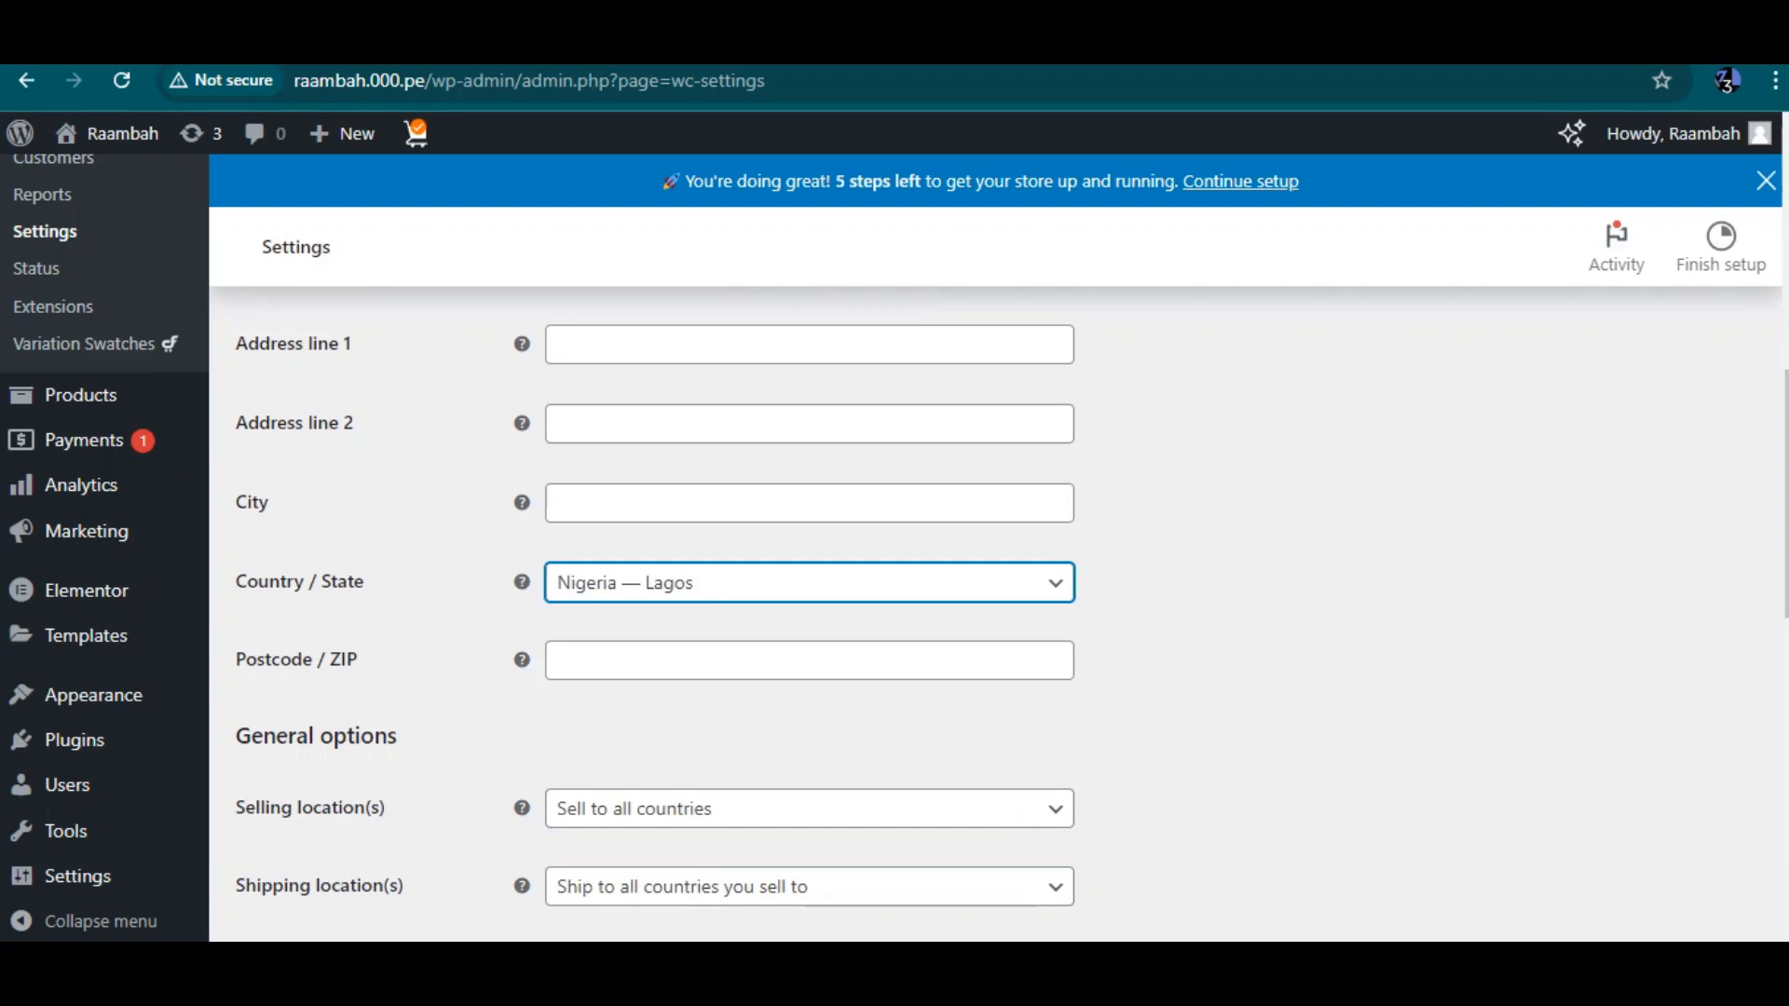
Fill in the store's address line 1, address line 2, city and postcode fields
click(809, 345)
text(ke)
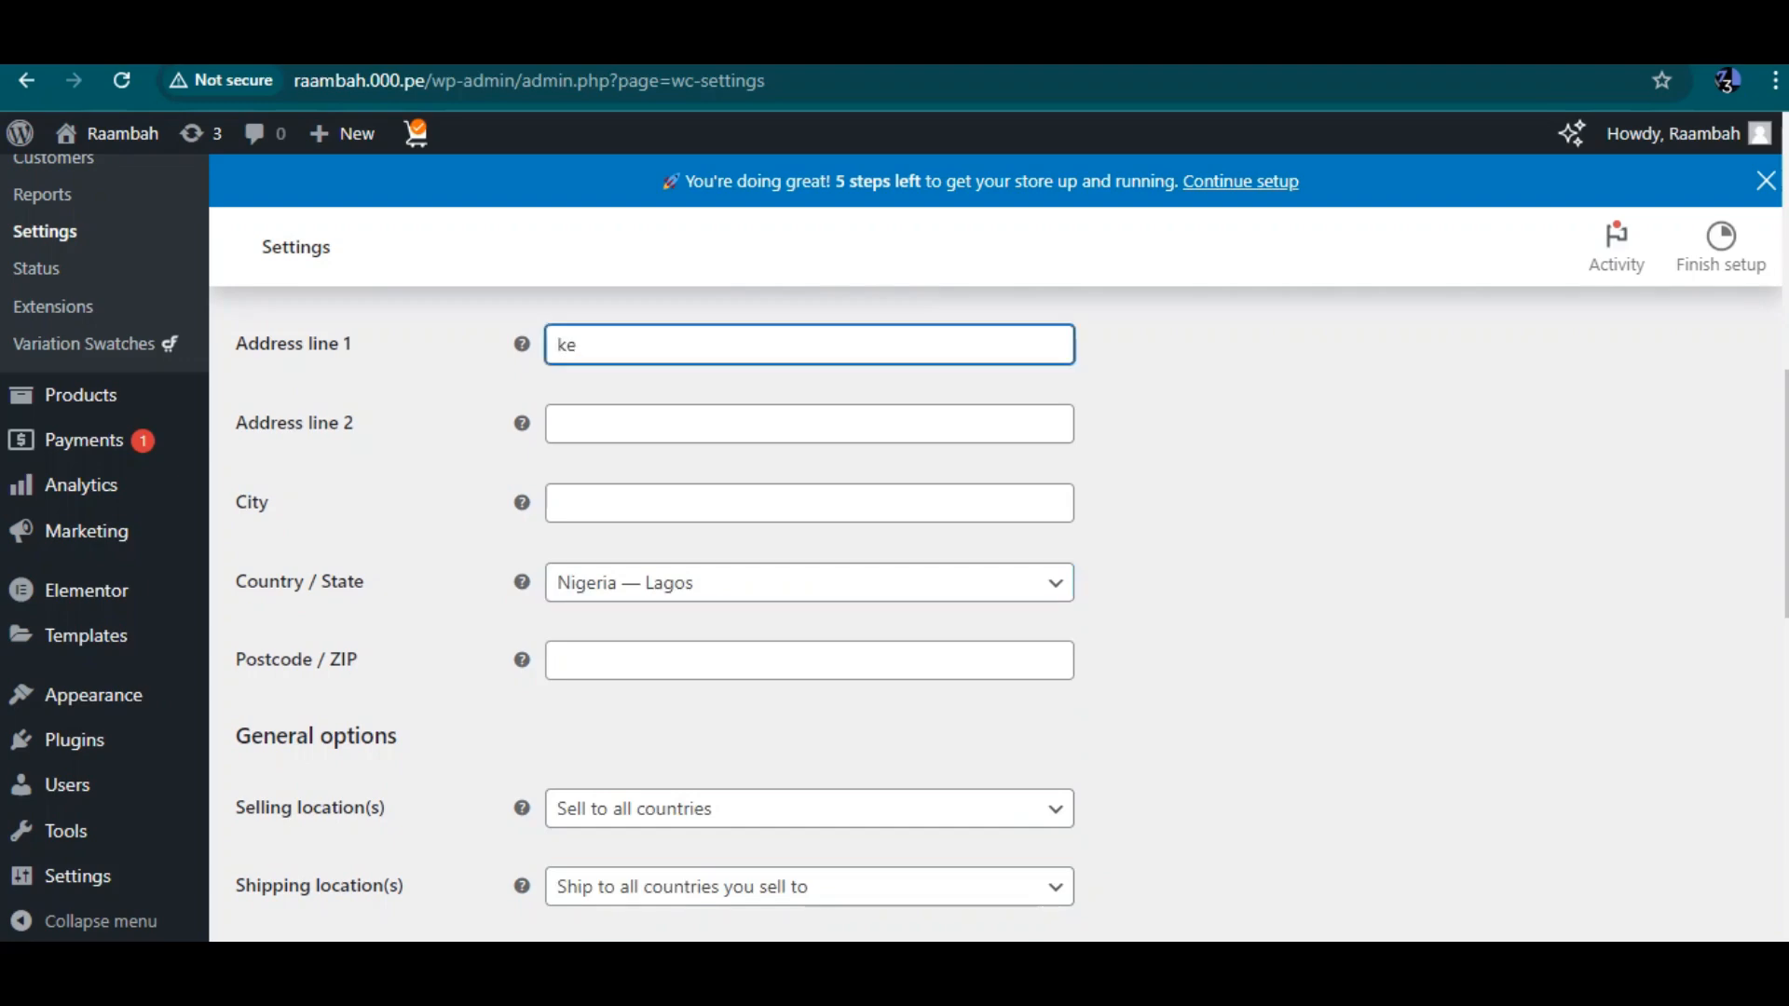
key(BackSpace)
key(BackSpace)
text(lekki)
click(808, 424)
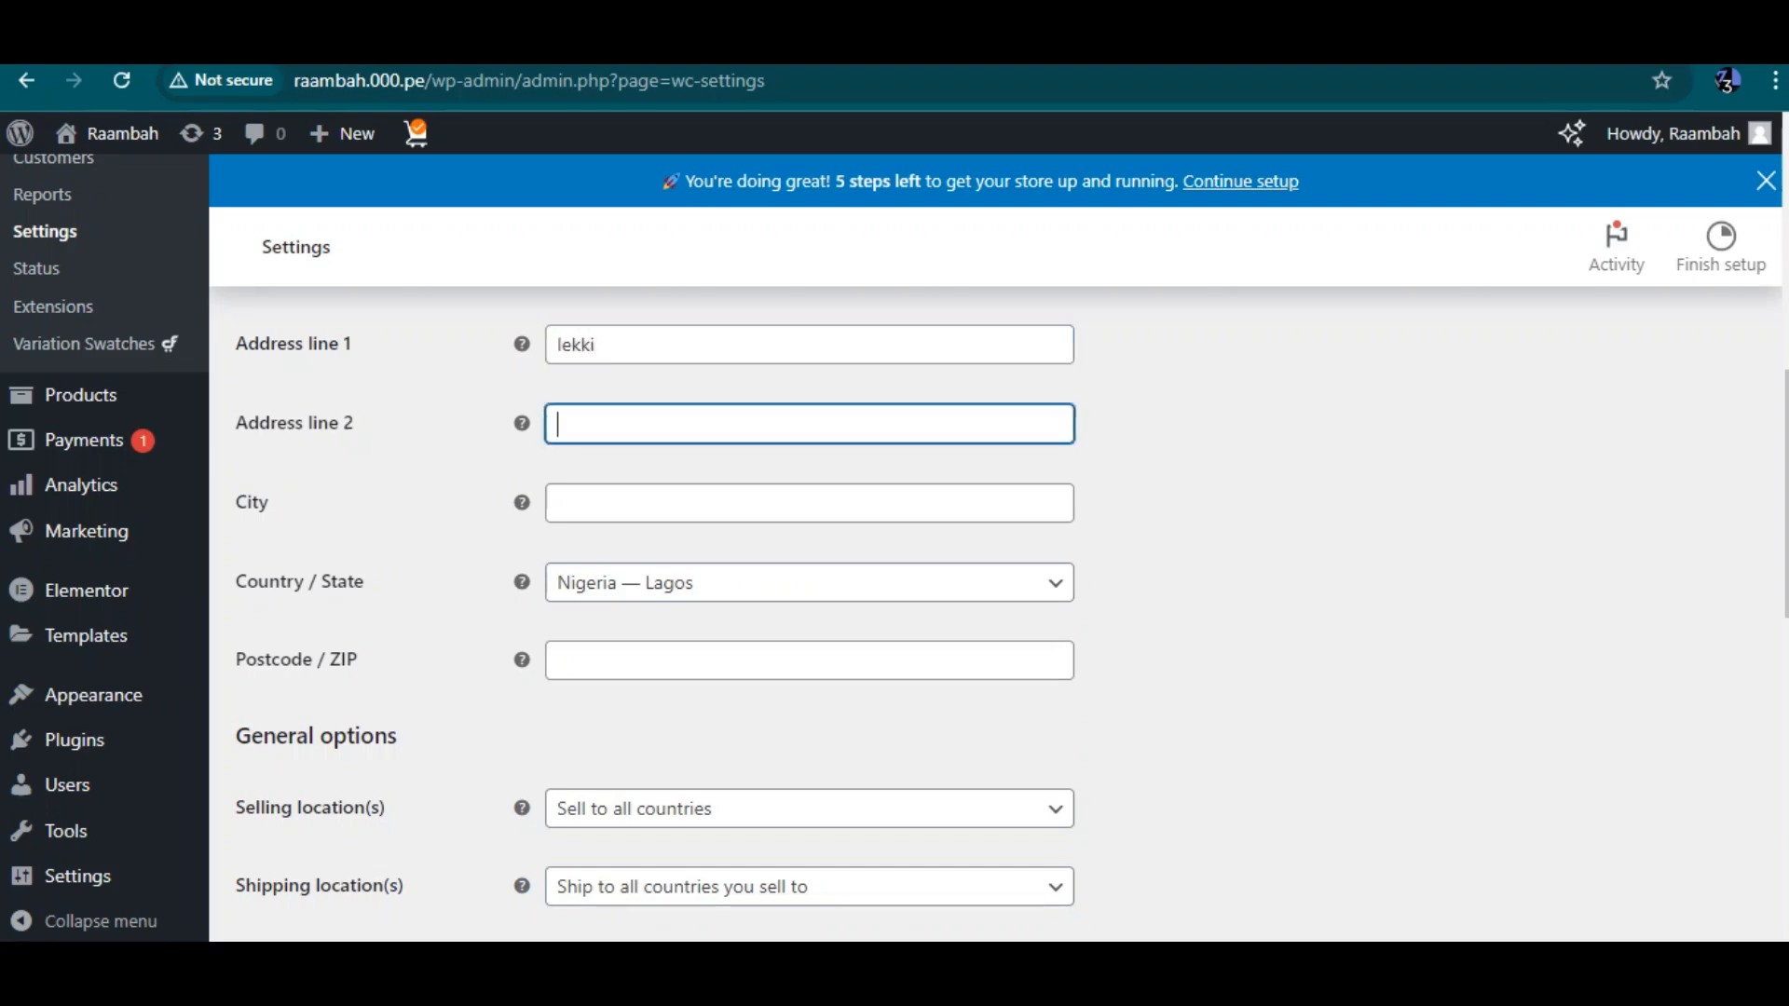
text(phase 2)
click(809, 503)
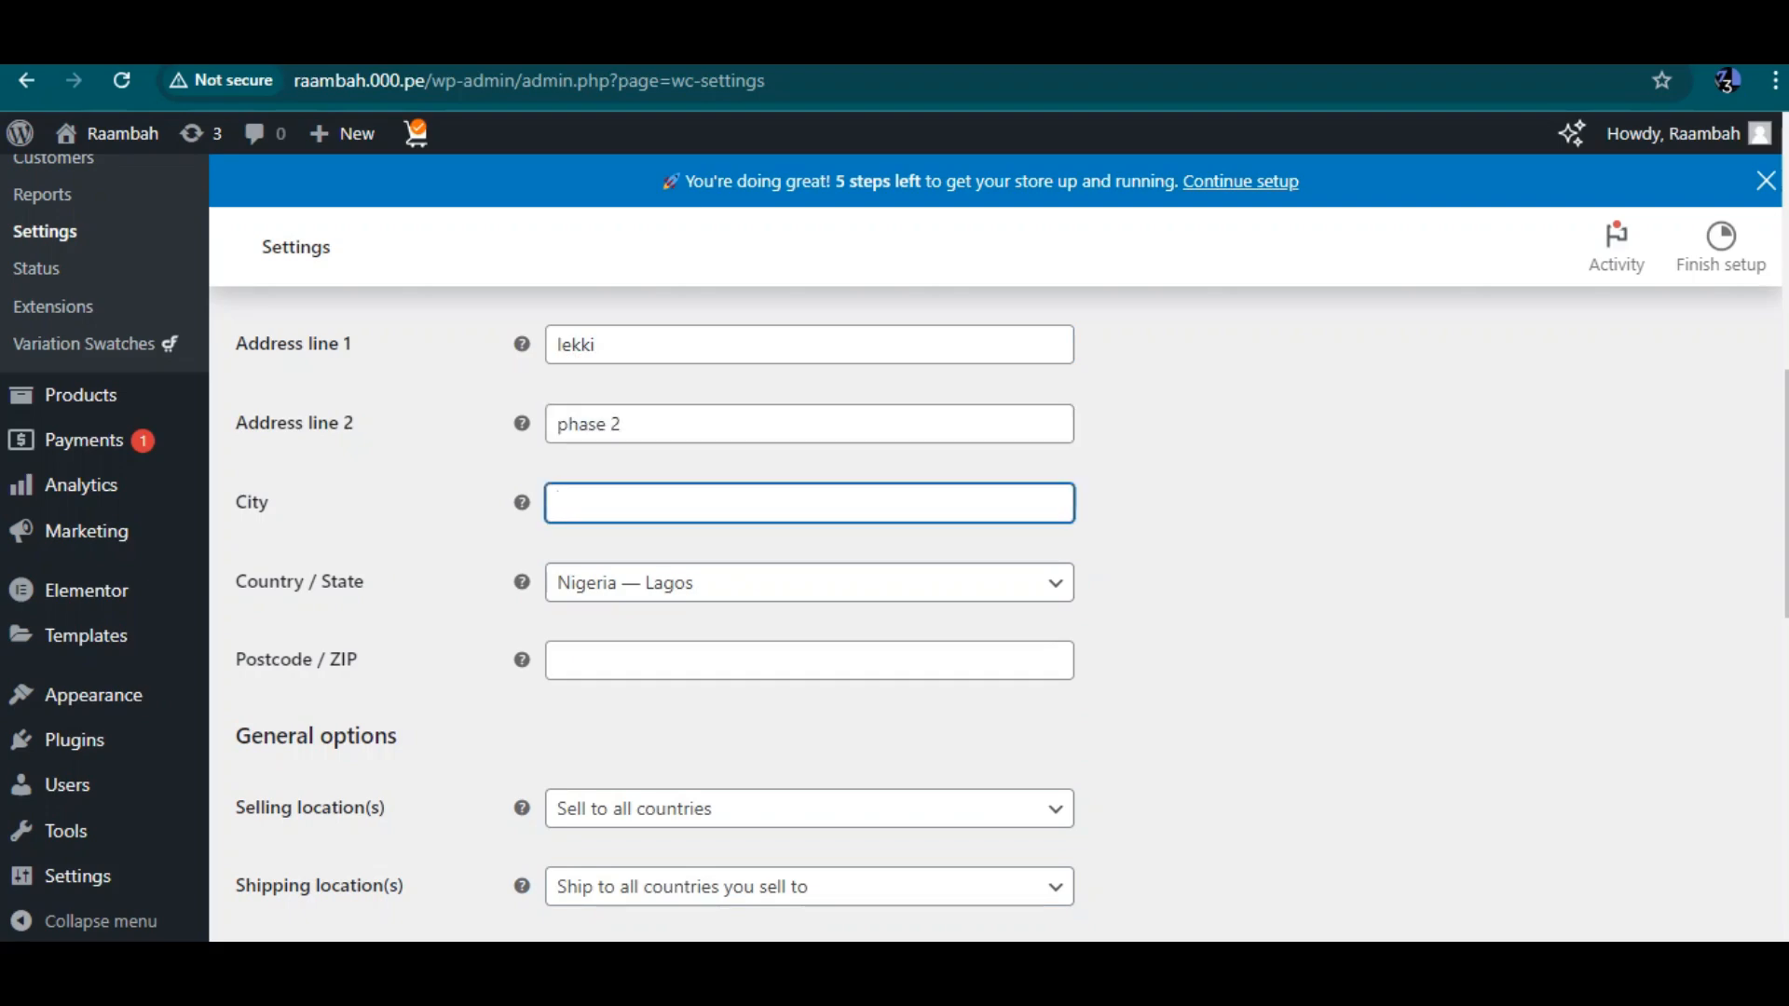
text(Ikeja)
click(809, 661)
text(10021)
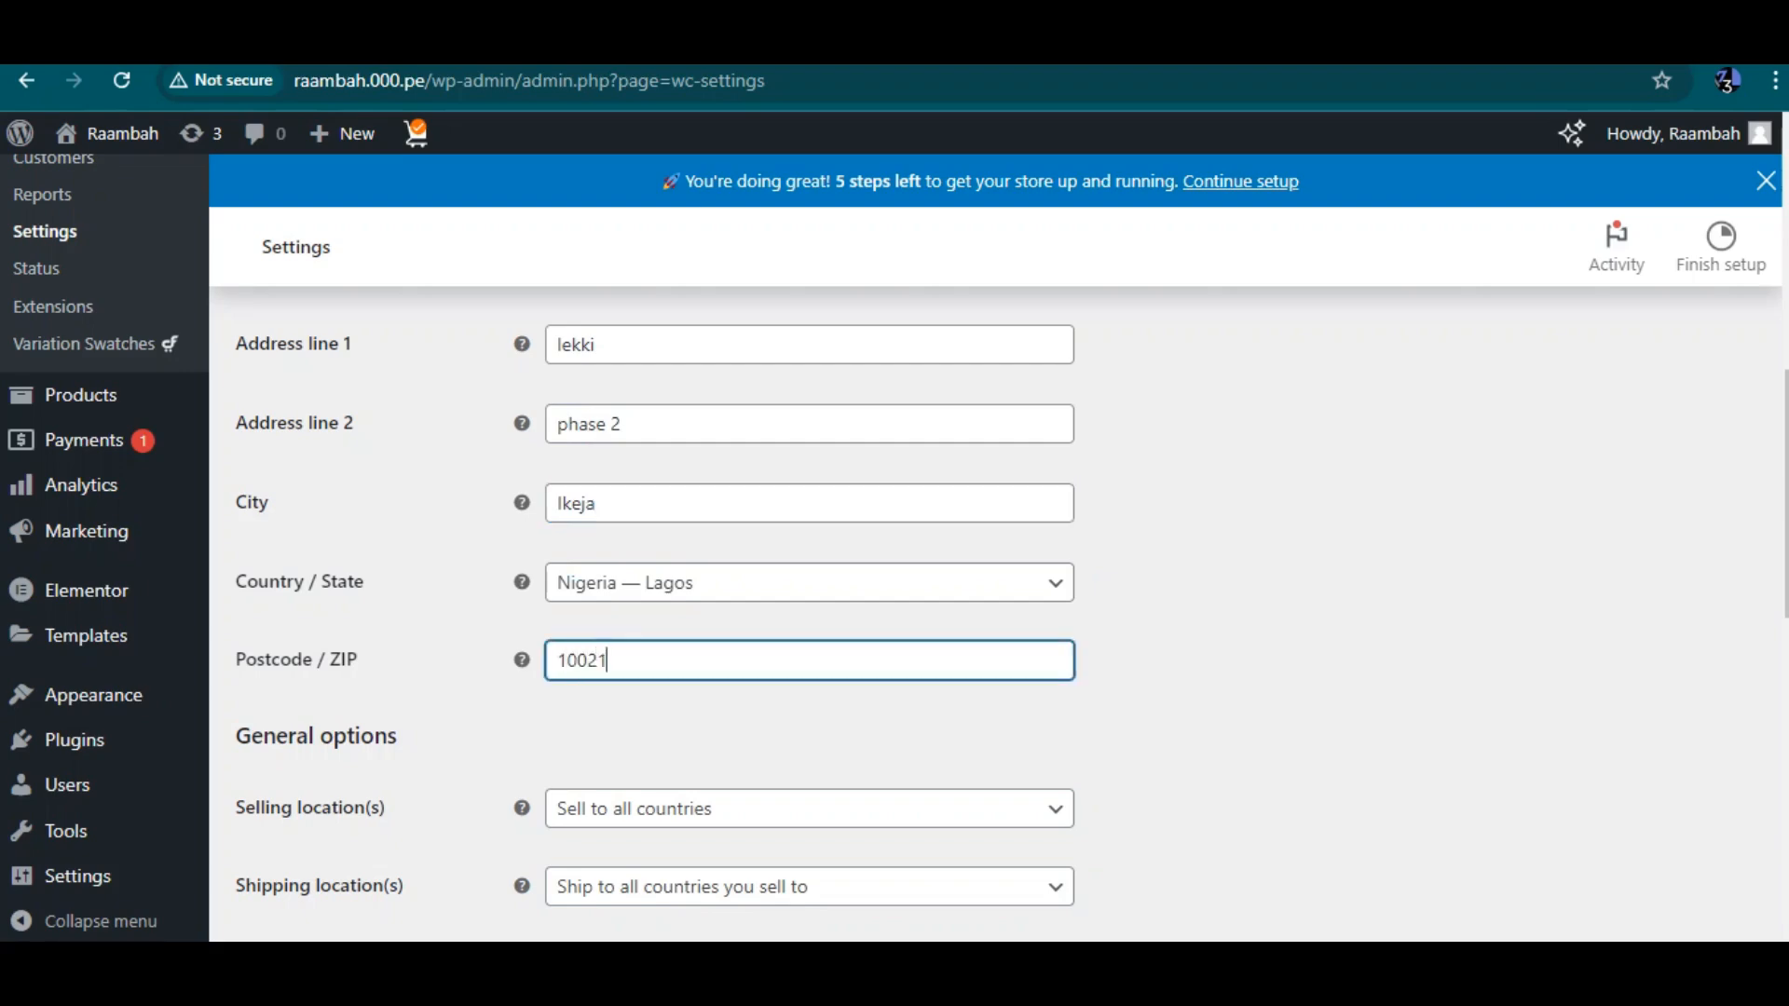
Keep selling to all countries, shipping to all countries you sell to, and Shop country/region as default customer location
scroll(997, 606, down, 1)
scroll(809, 606, down, 1)
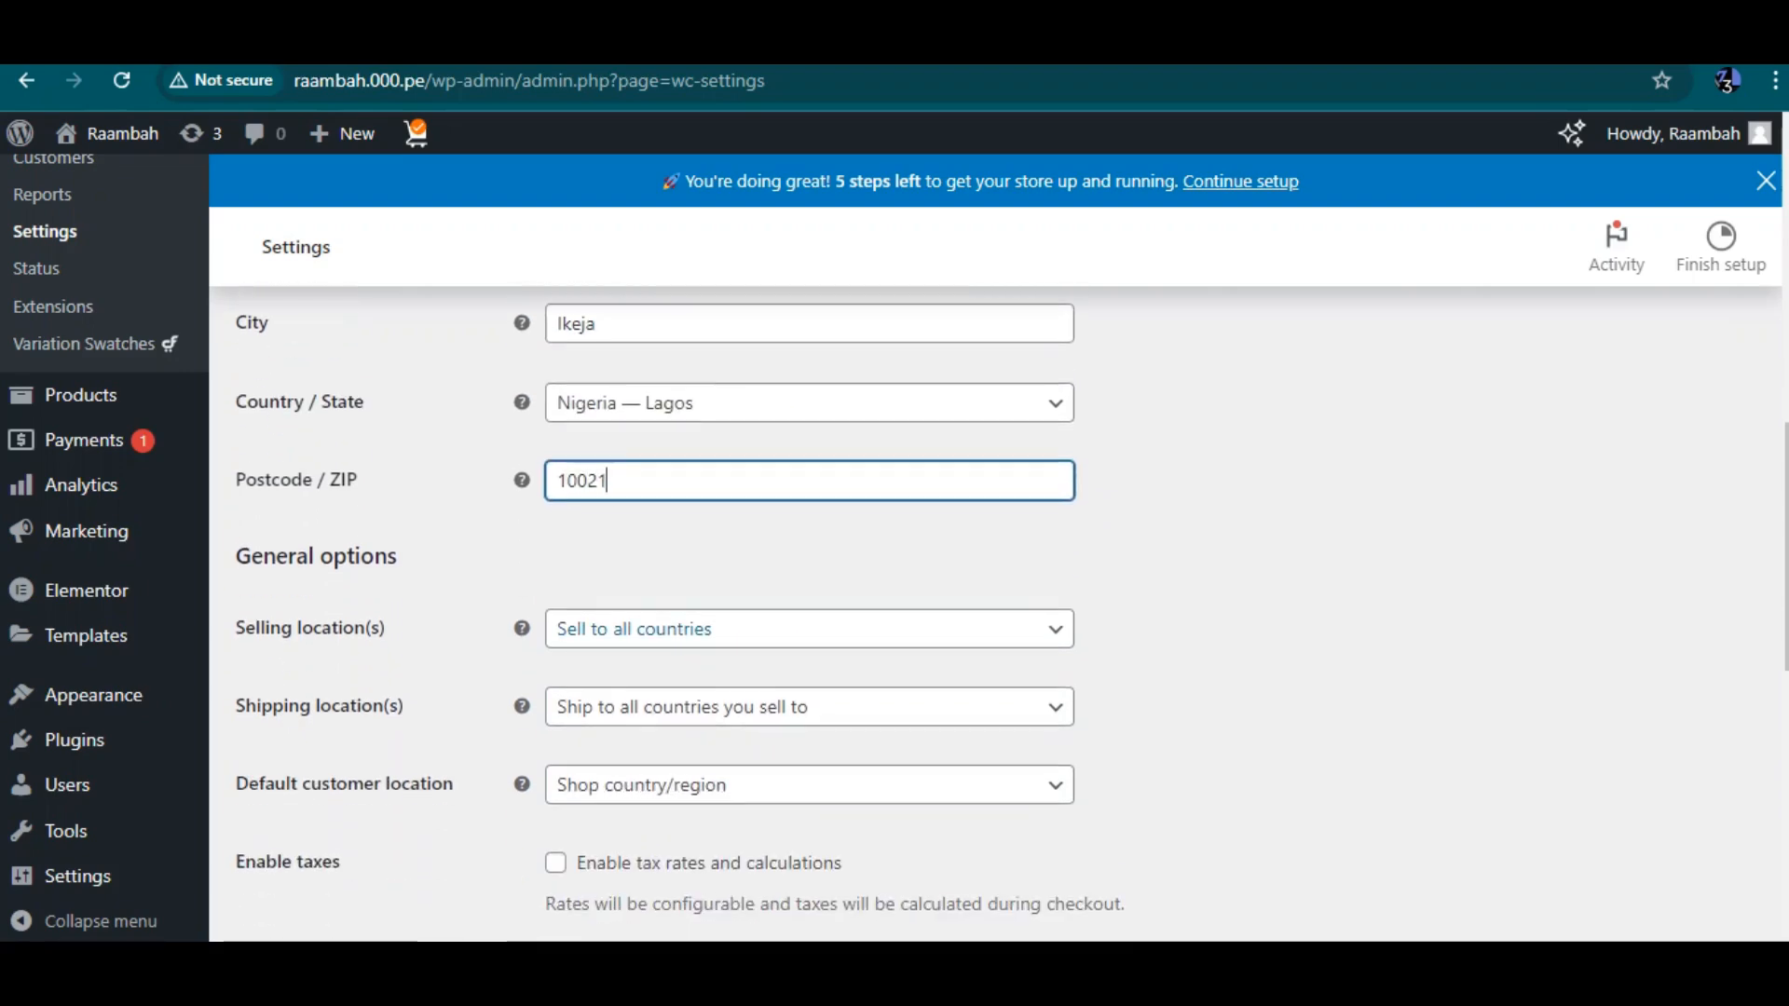
click(809, 628)
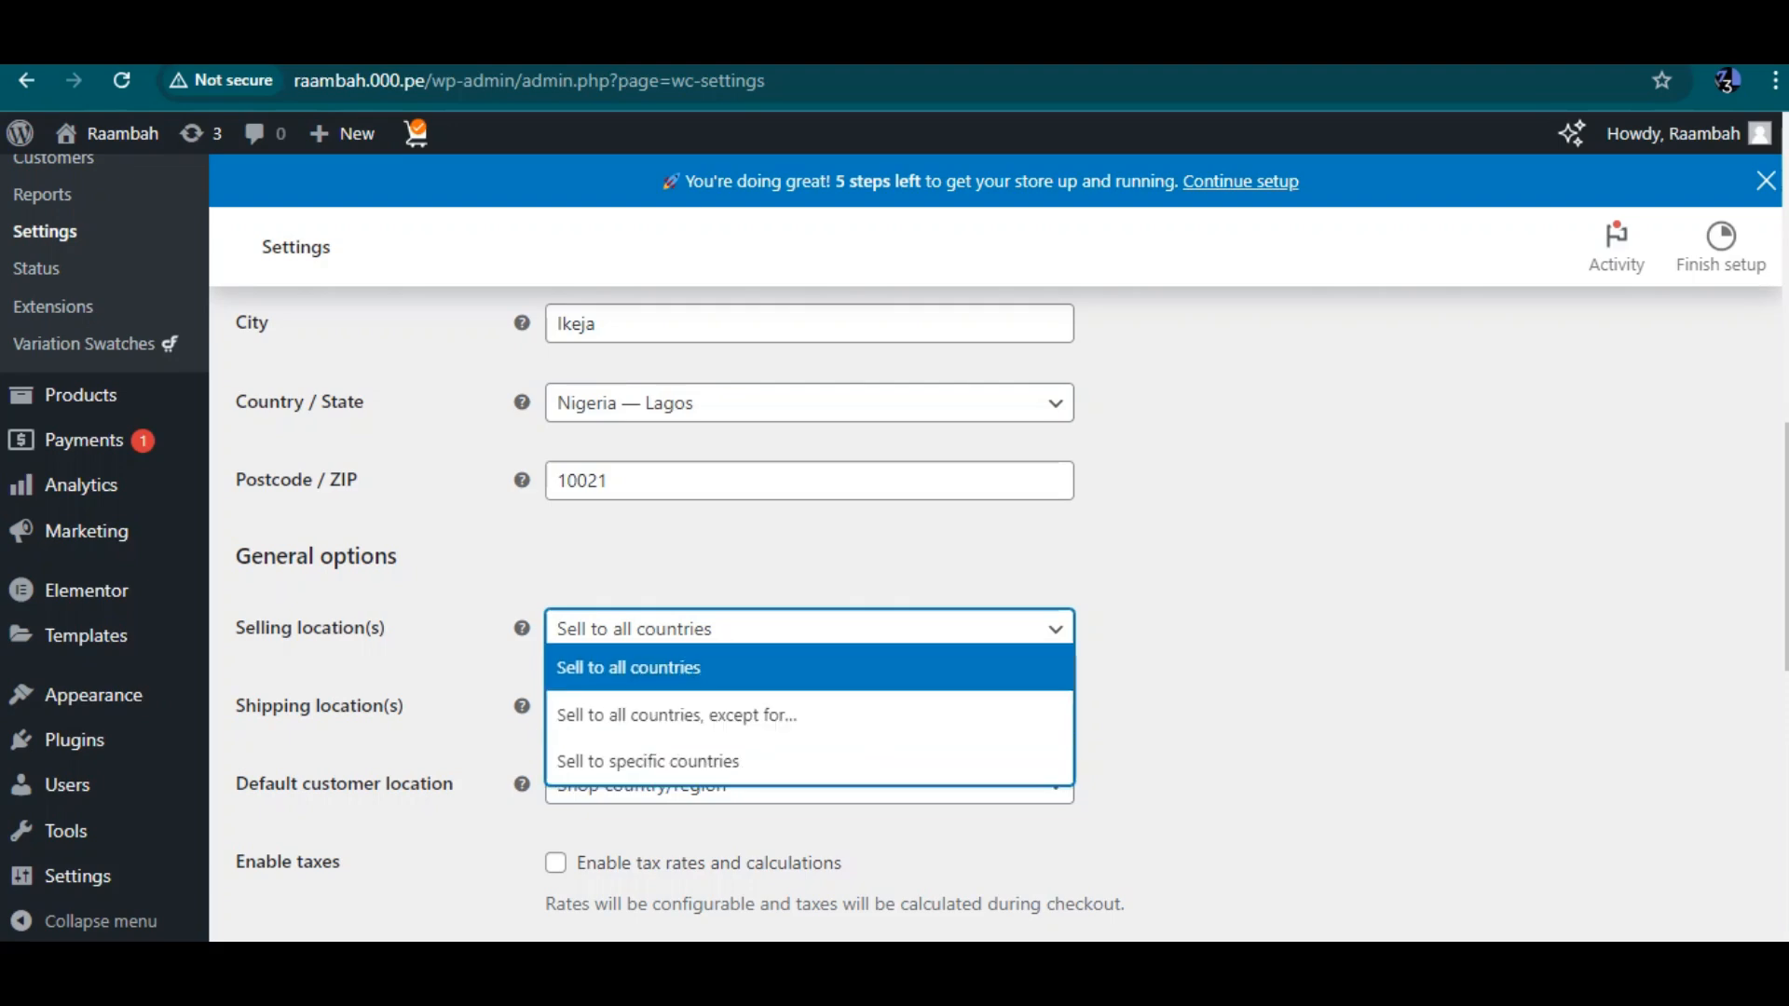
click(809, 667)
scroll(809, 615, down, 2)
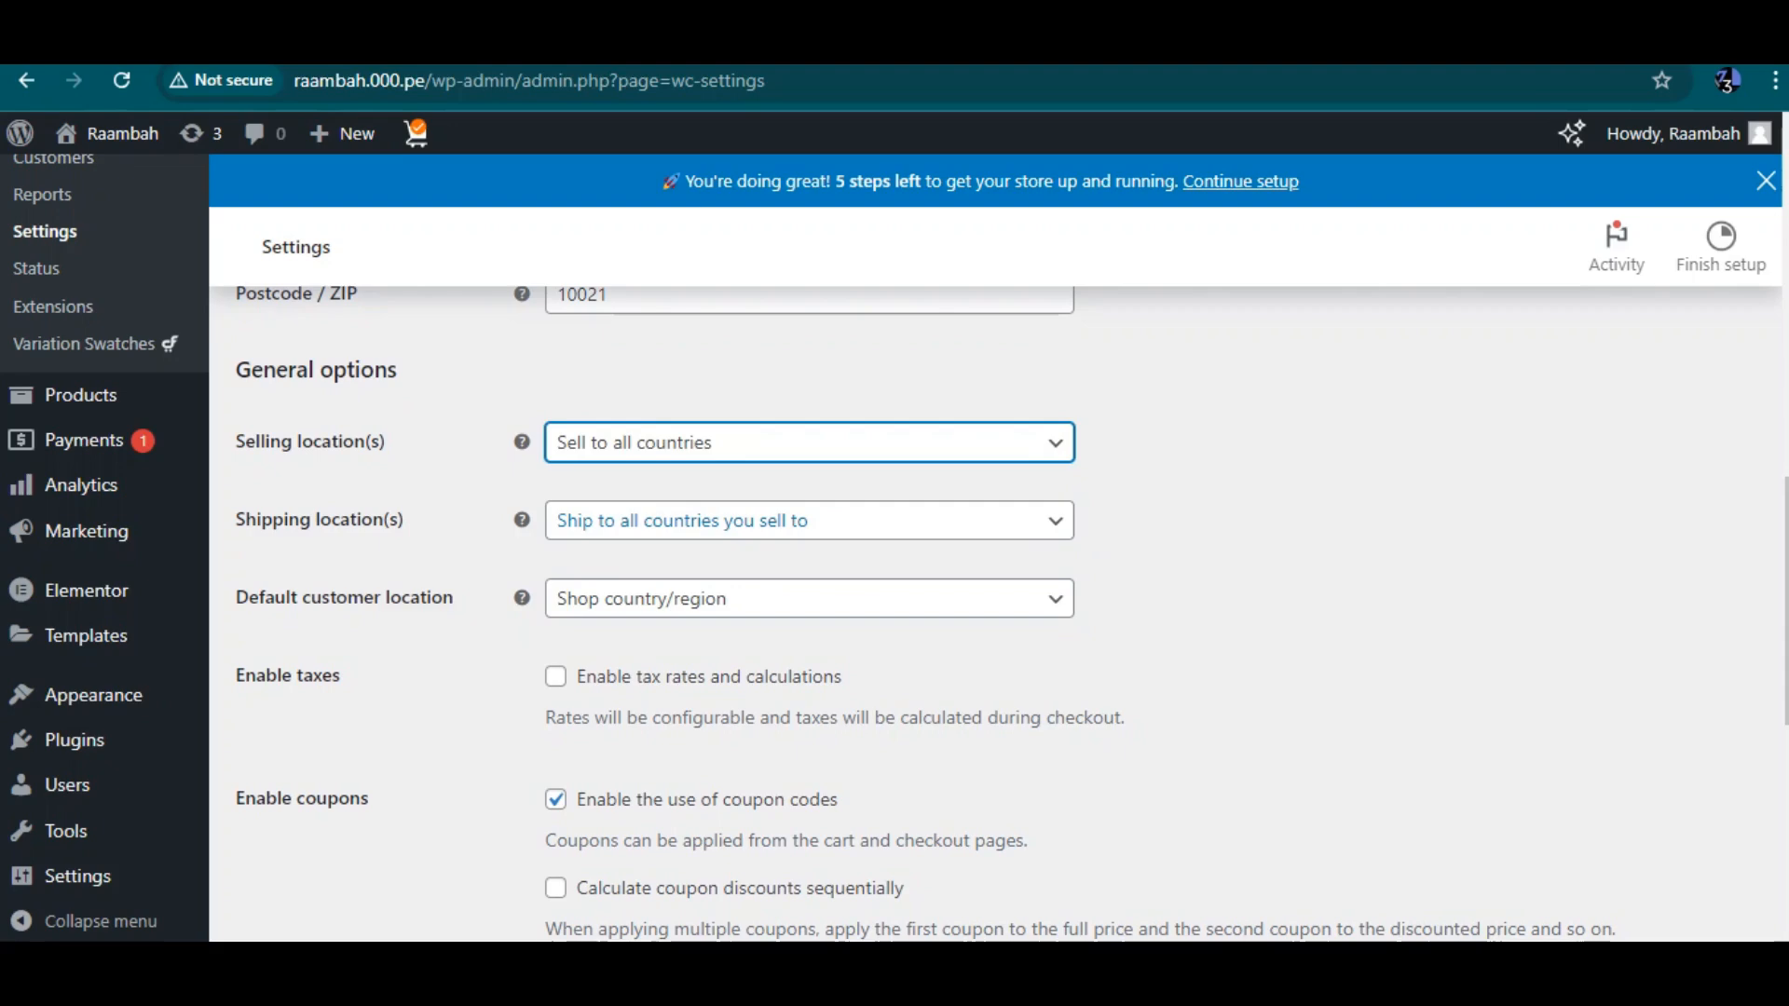
click(809, 521)
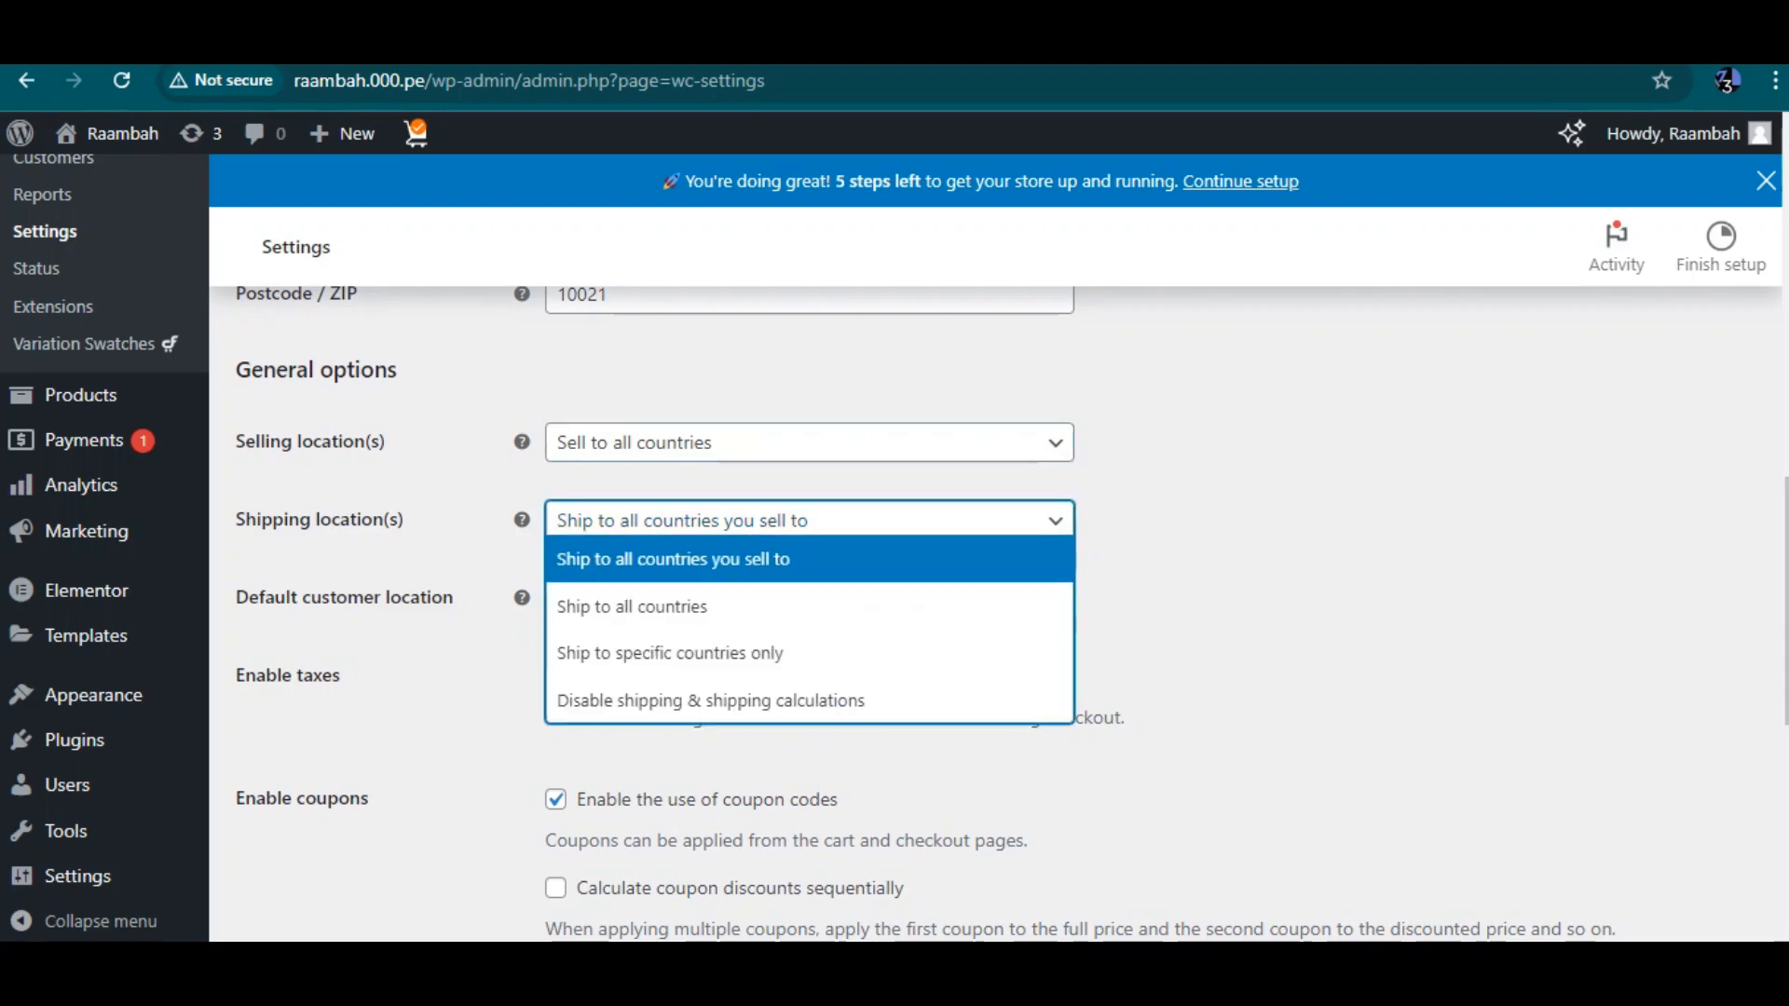
click(809, 559)
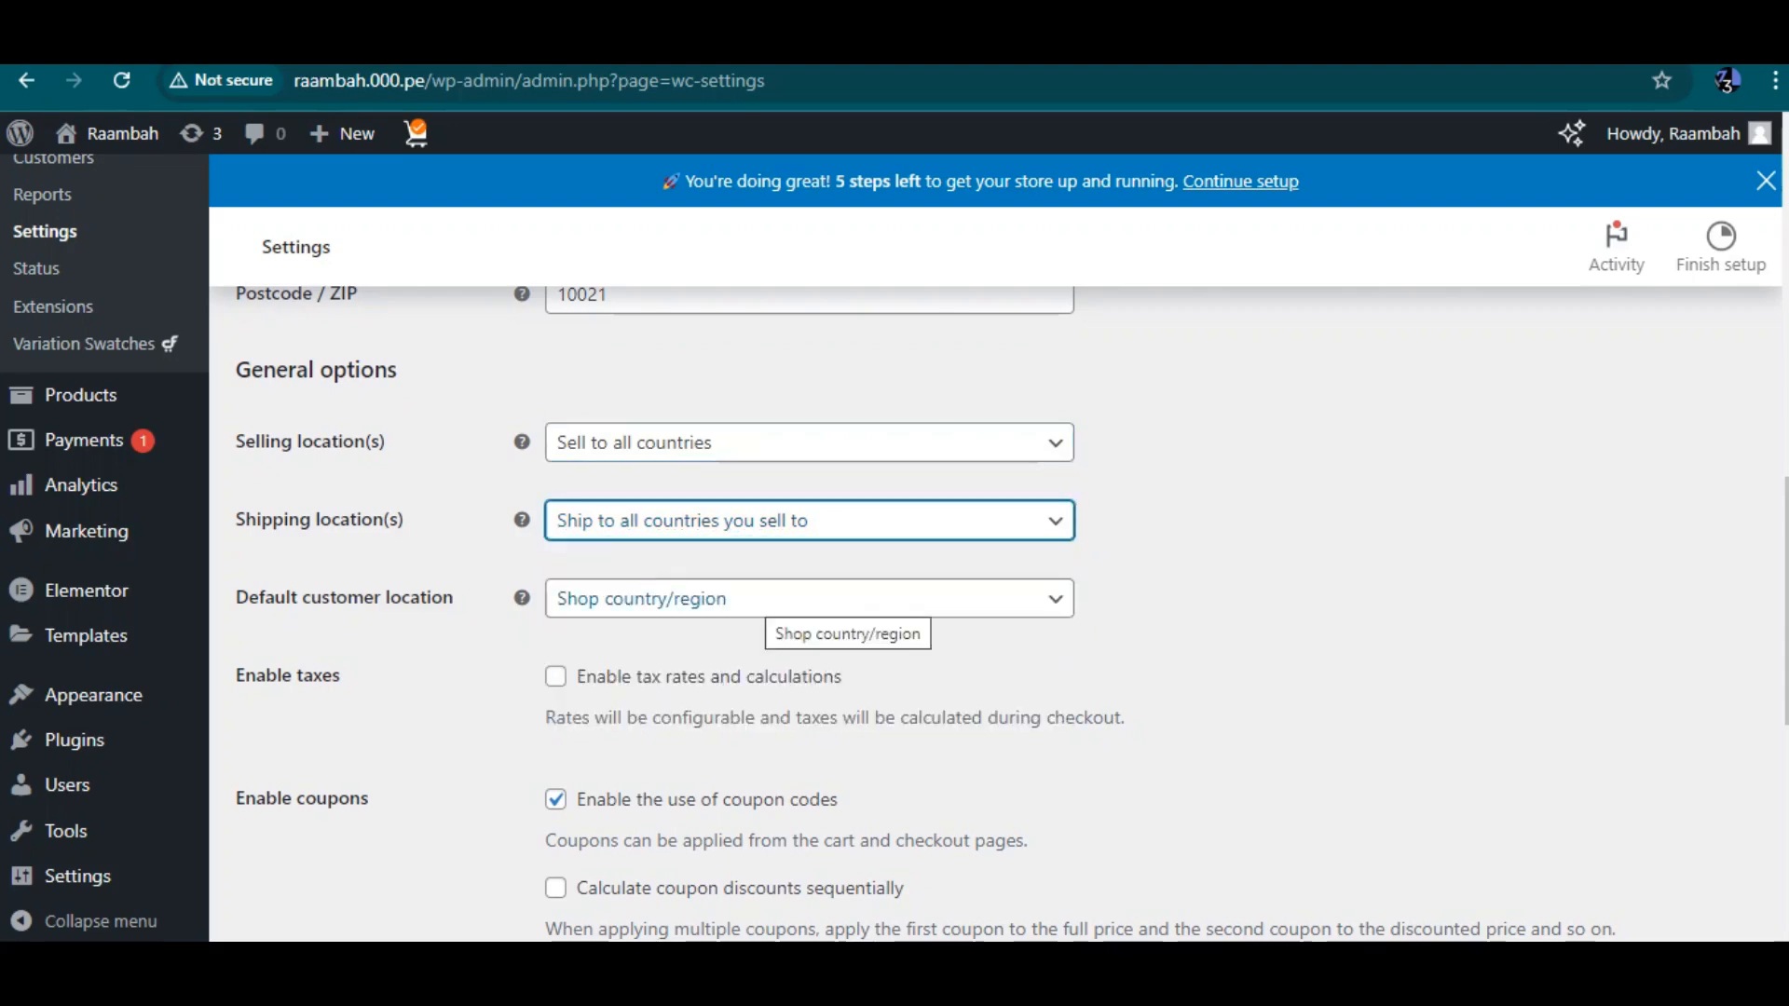
click(672, 606)
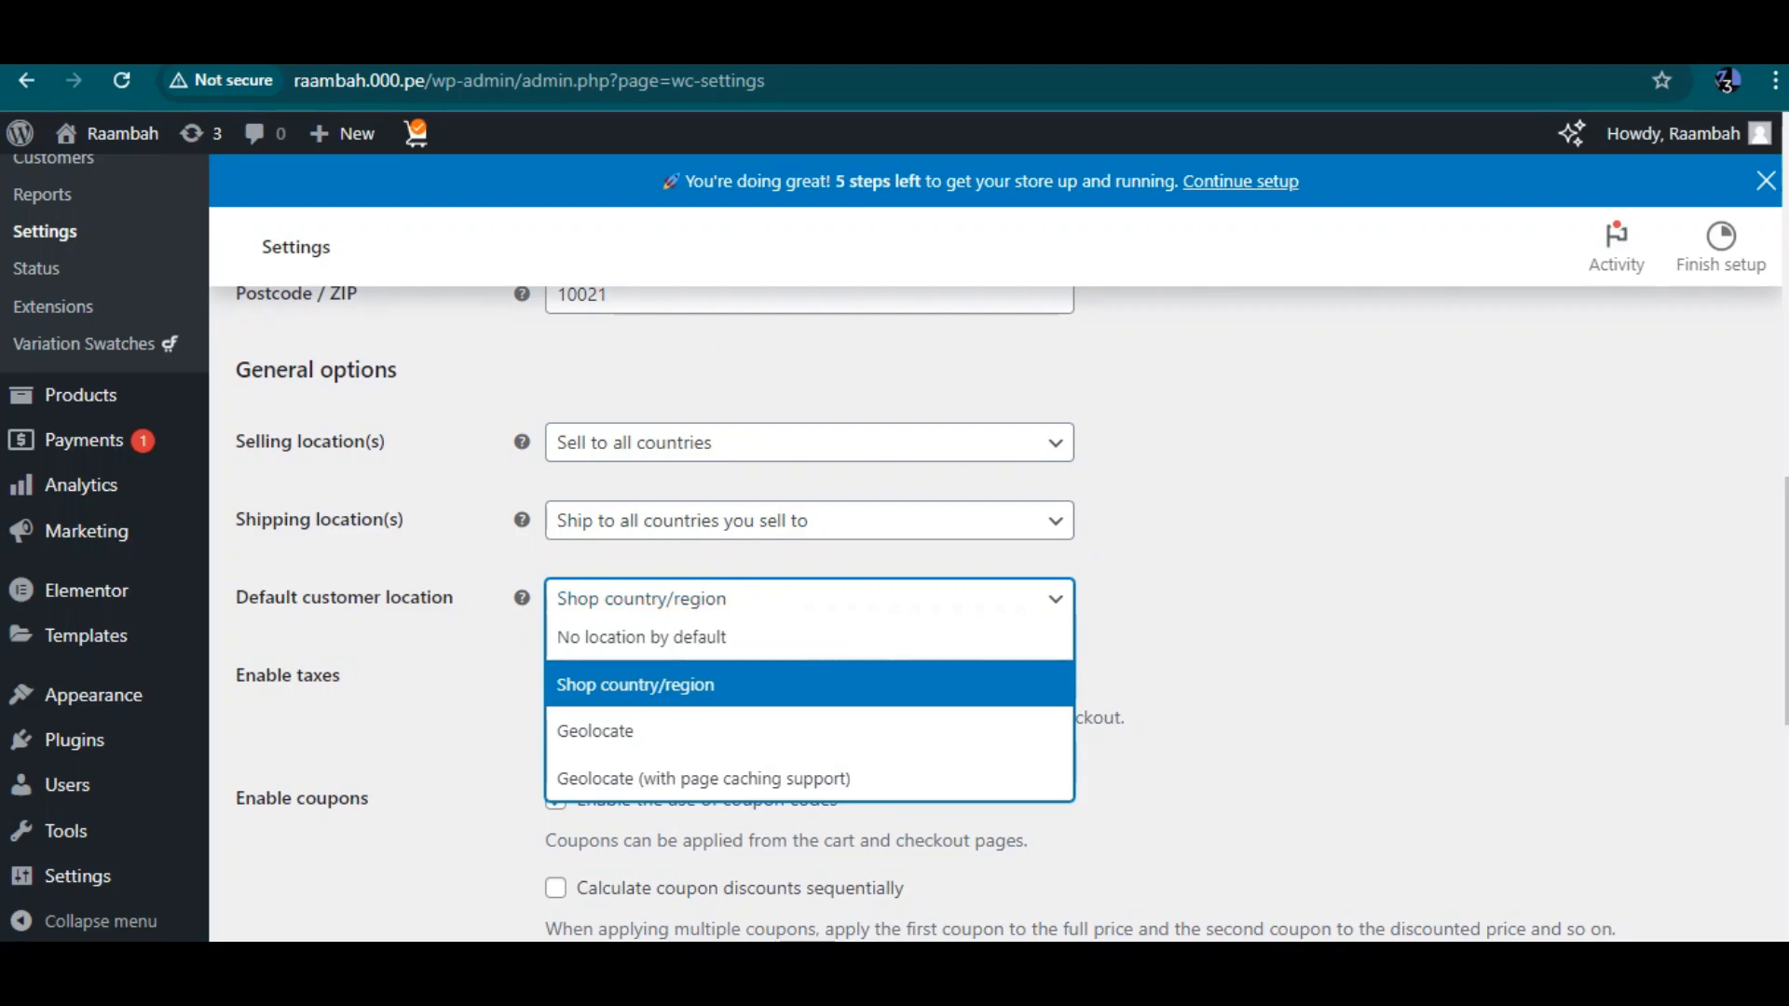
click(808, 685)
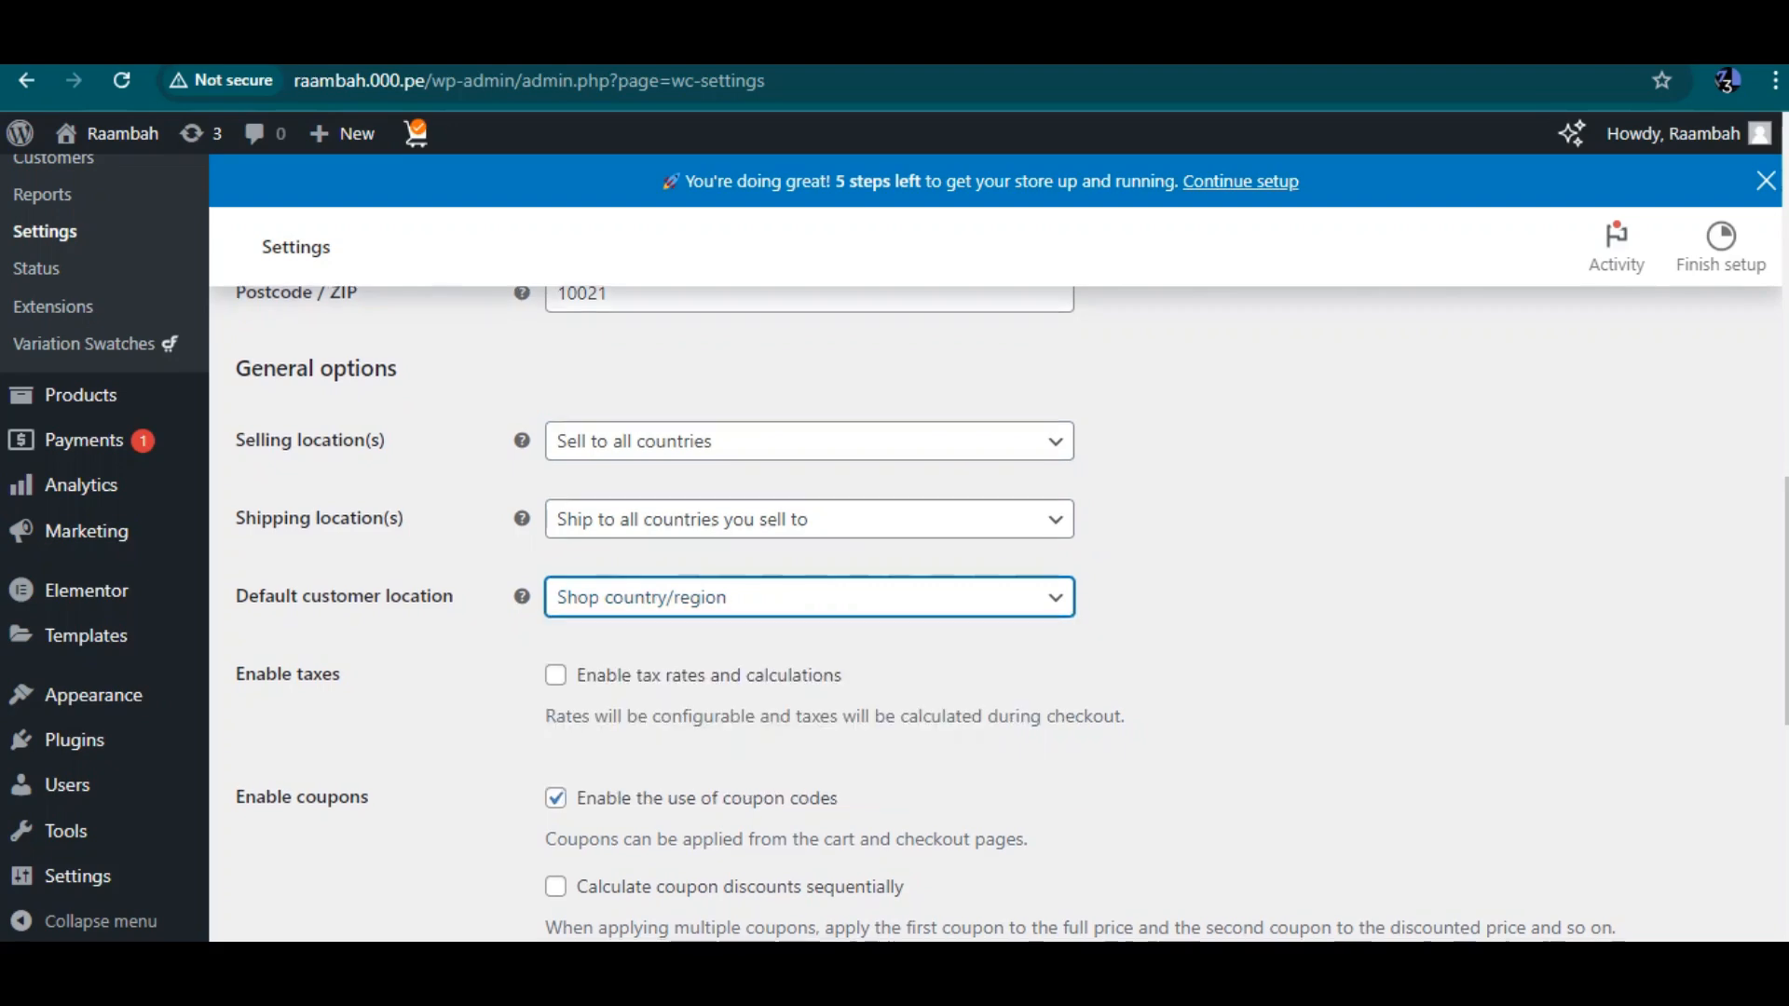
Set the store currency to Nigerian naira (₦) — NGN and save the changes
scroll(809, 685, down, 2)
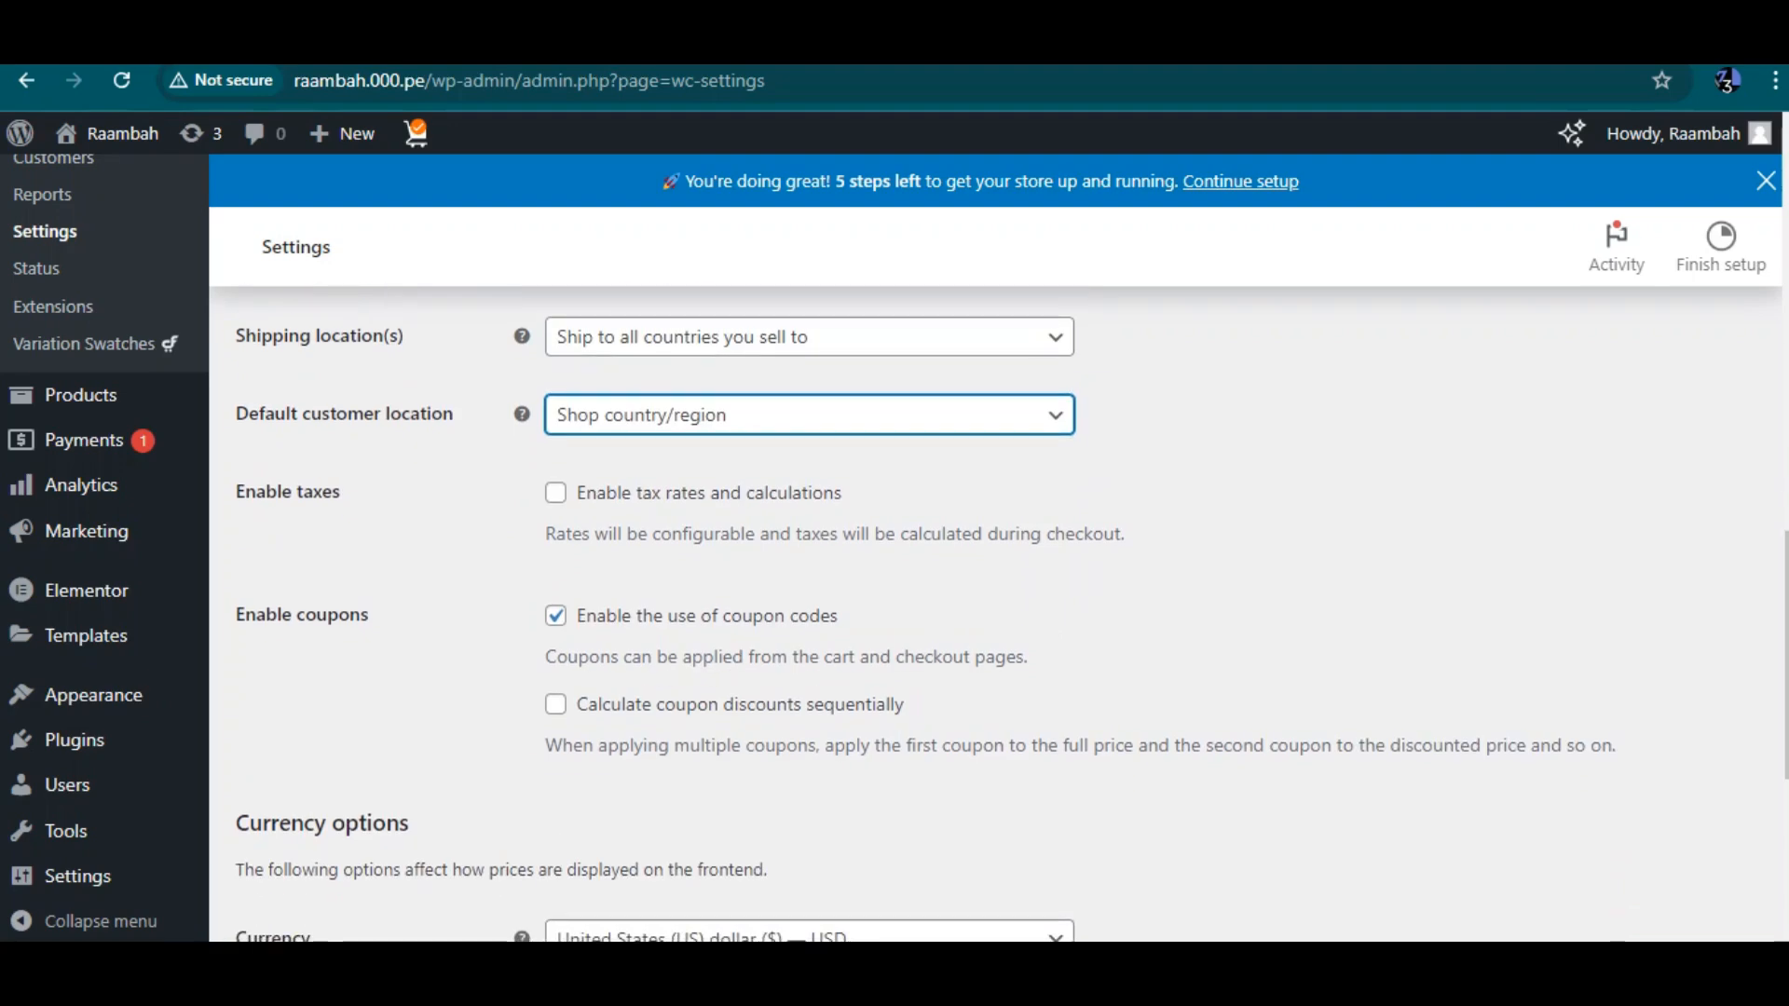
scroll(999, 612, down, 2)
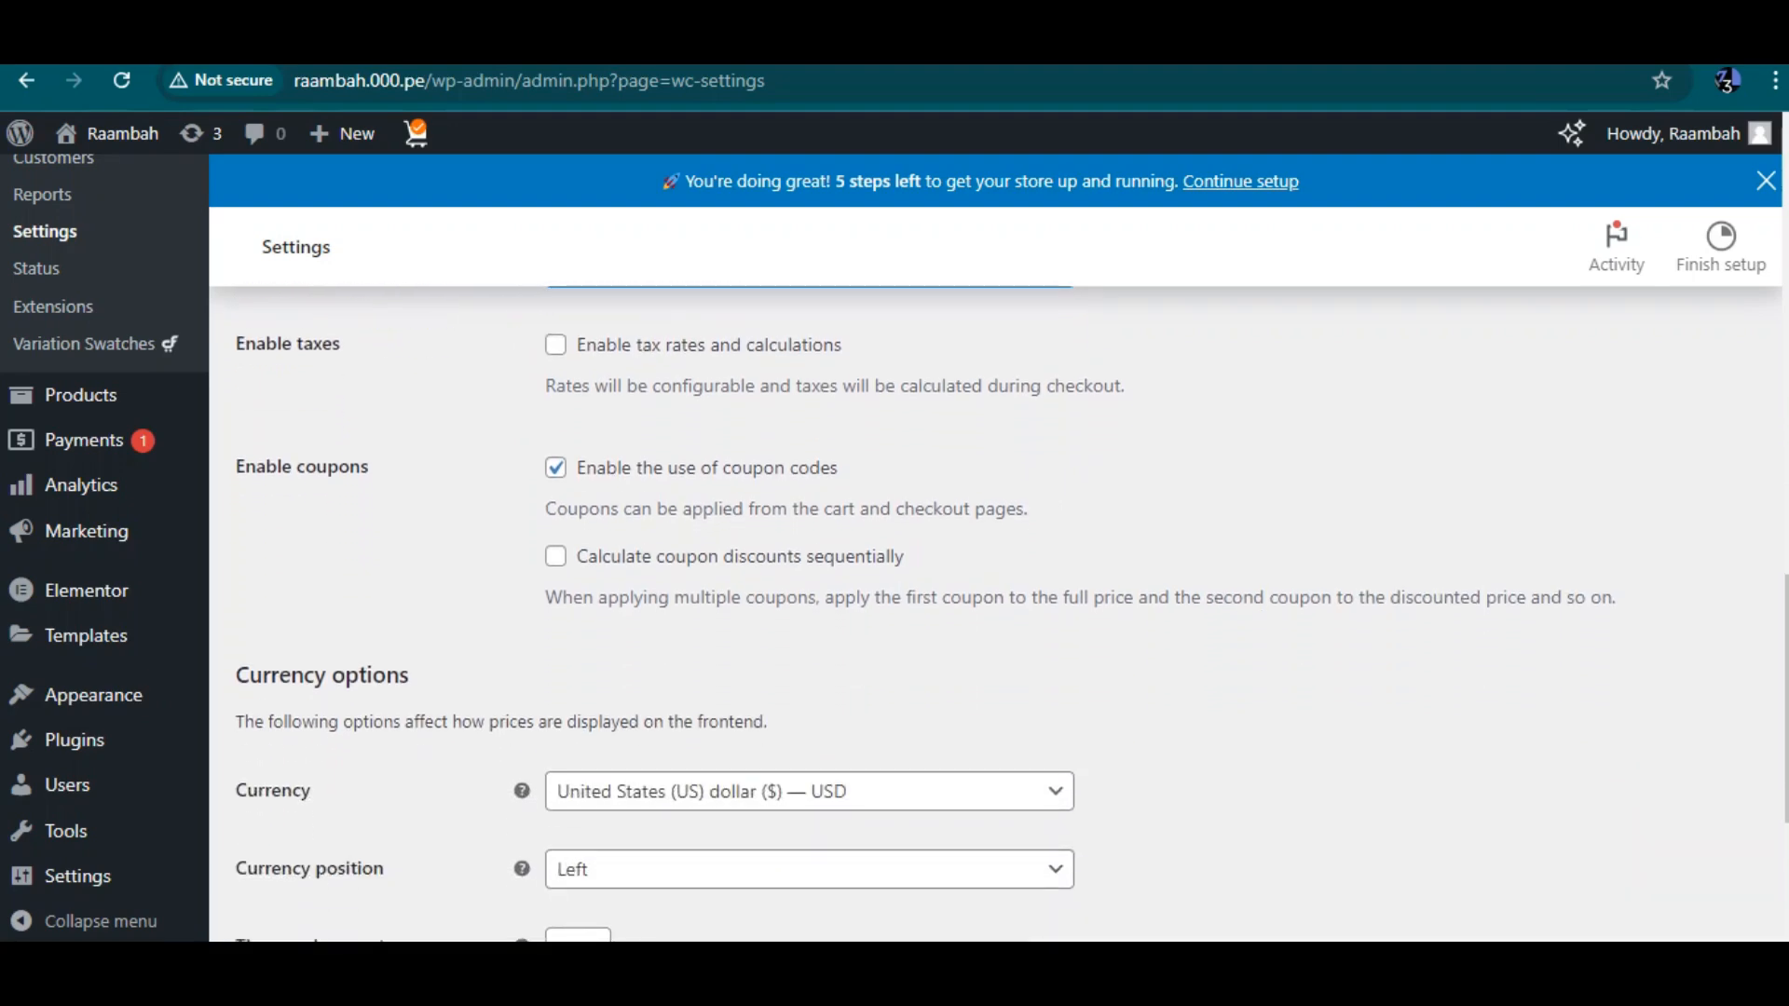
scroll(895, 615, down, 2)
scroll(894, 615, up, 3)
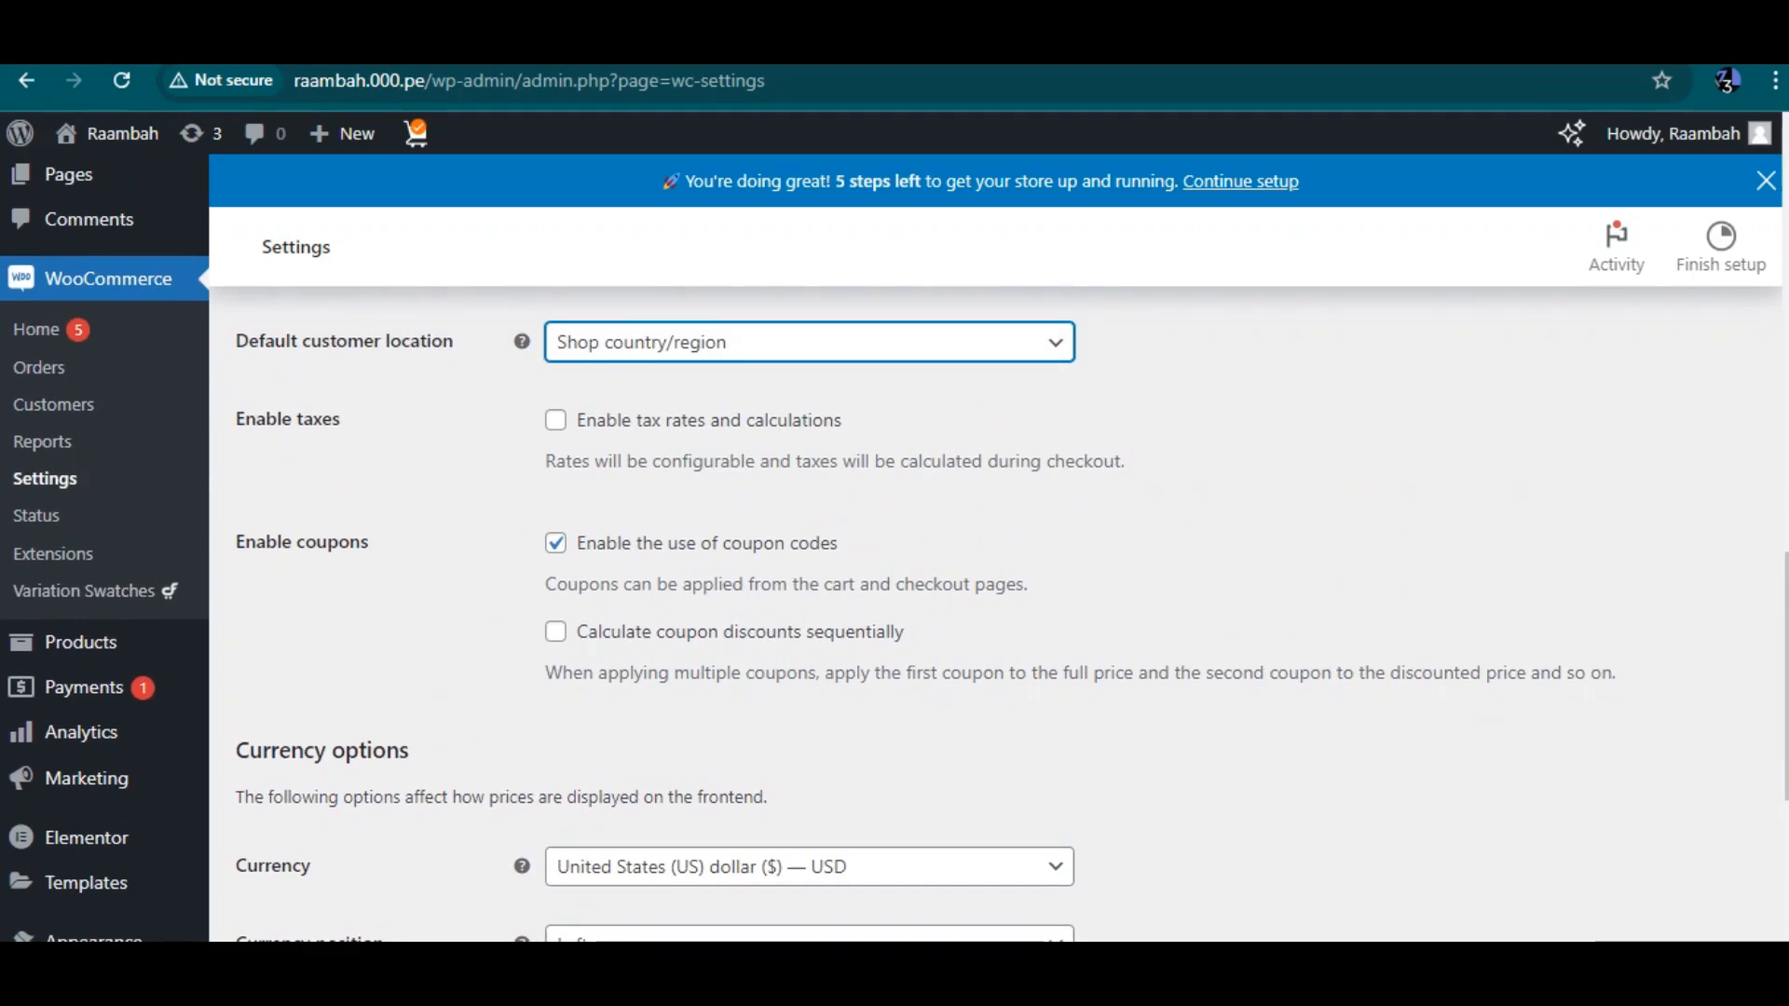
scroll(894, 559, down, 5)
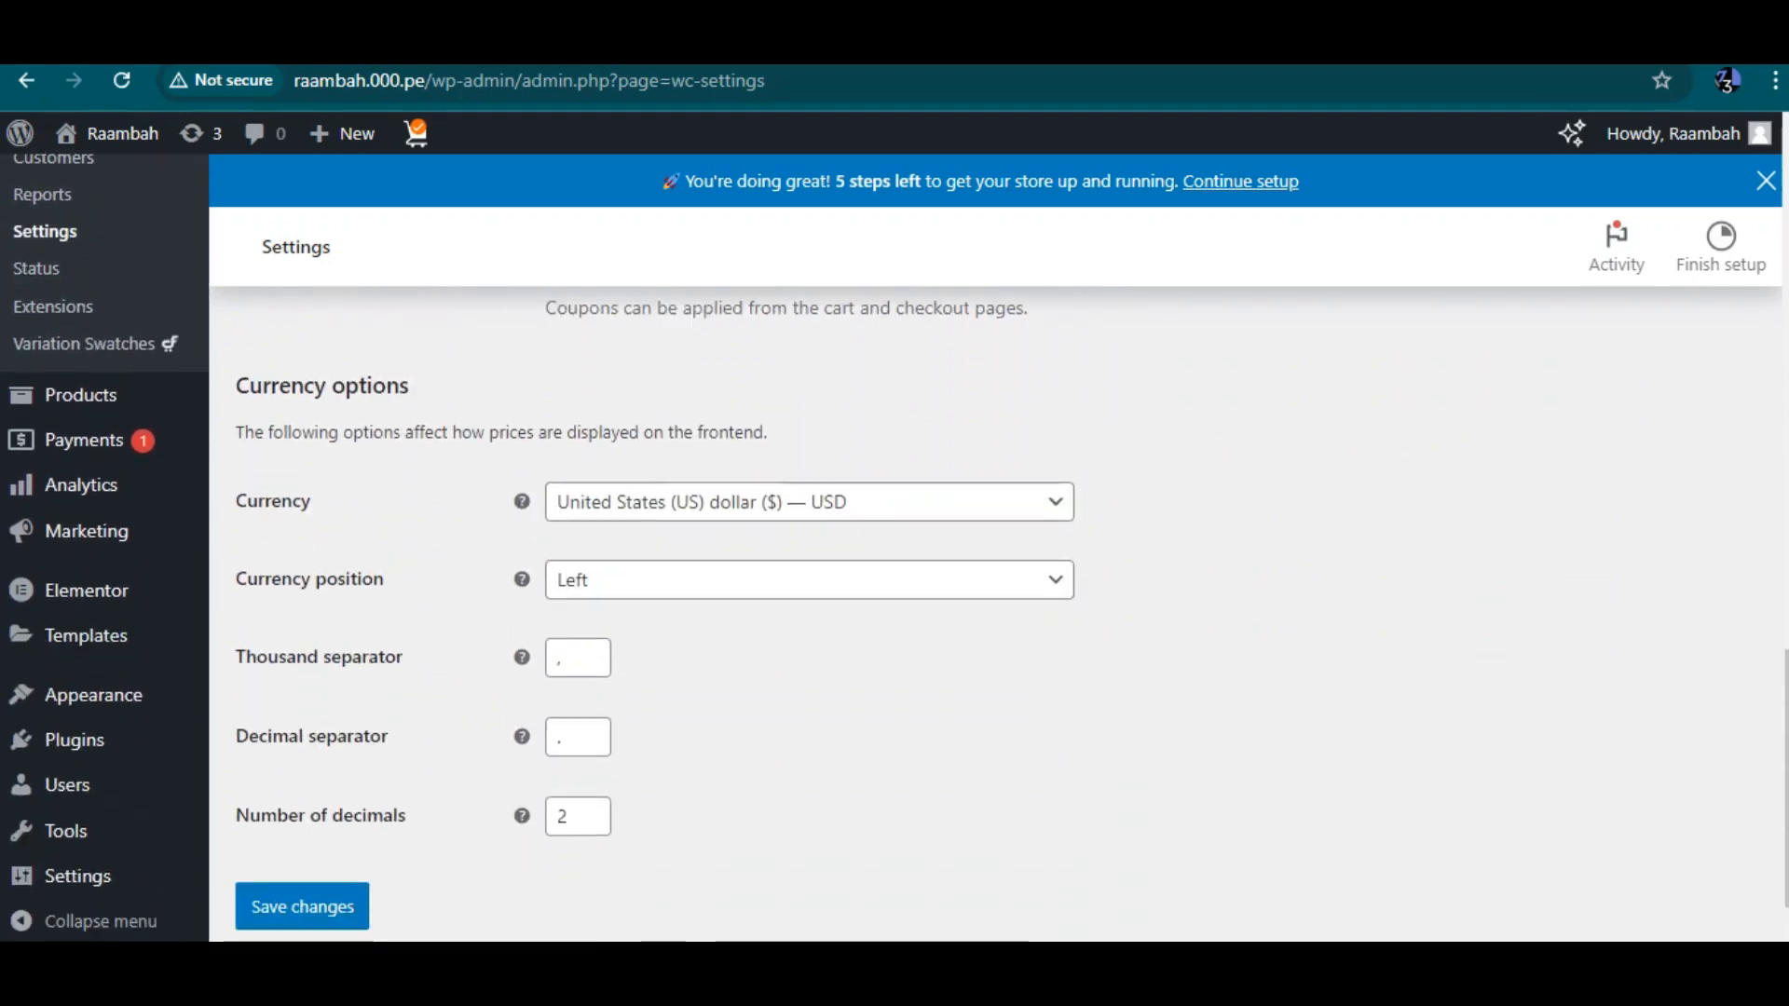
click(809, 464)
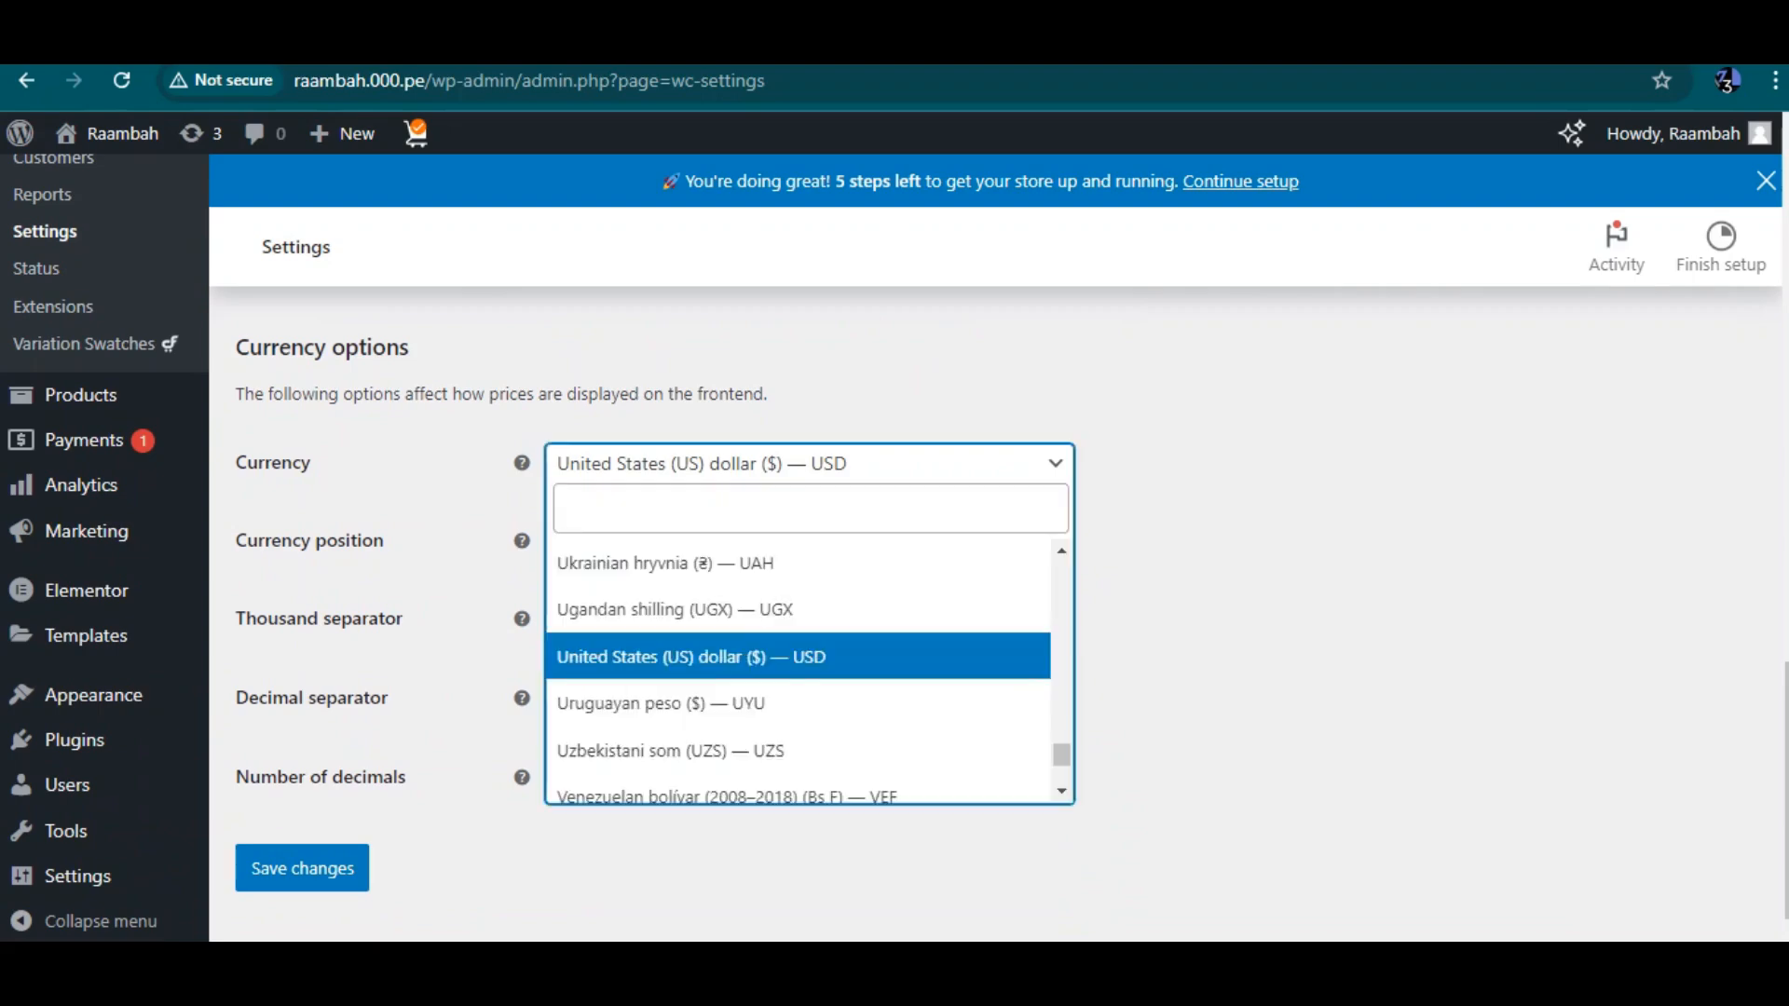
text(ni)
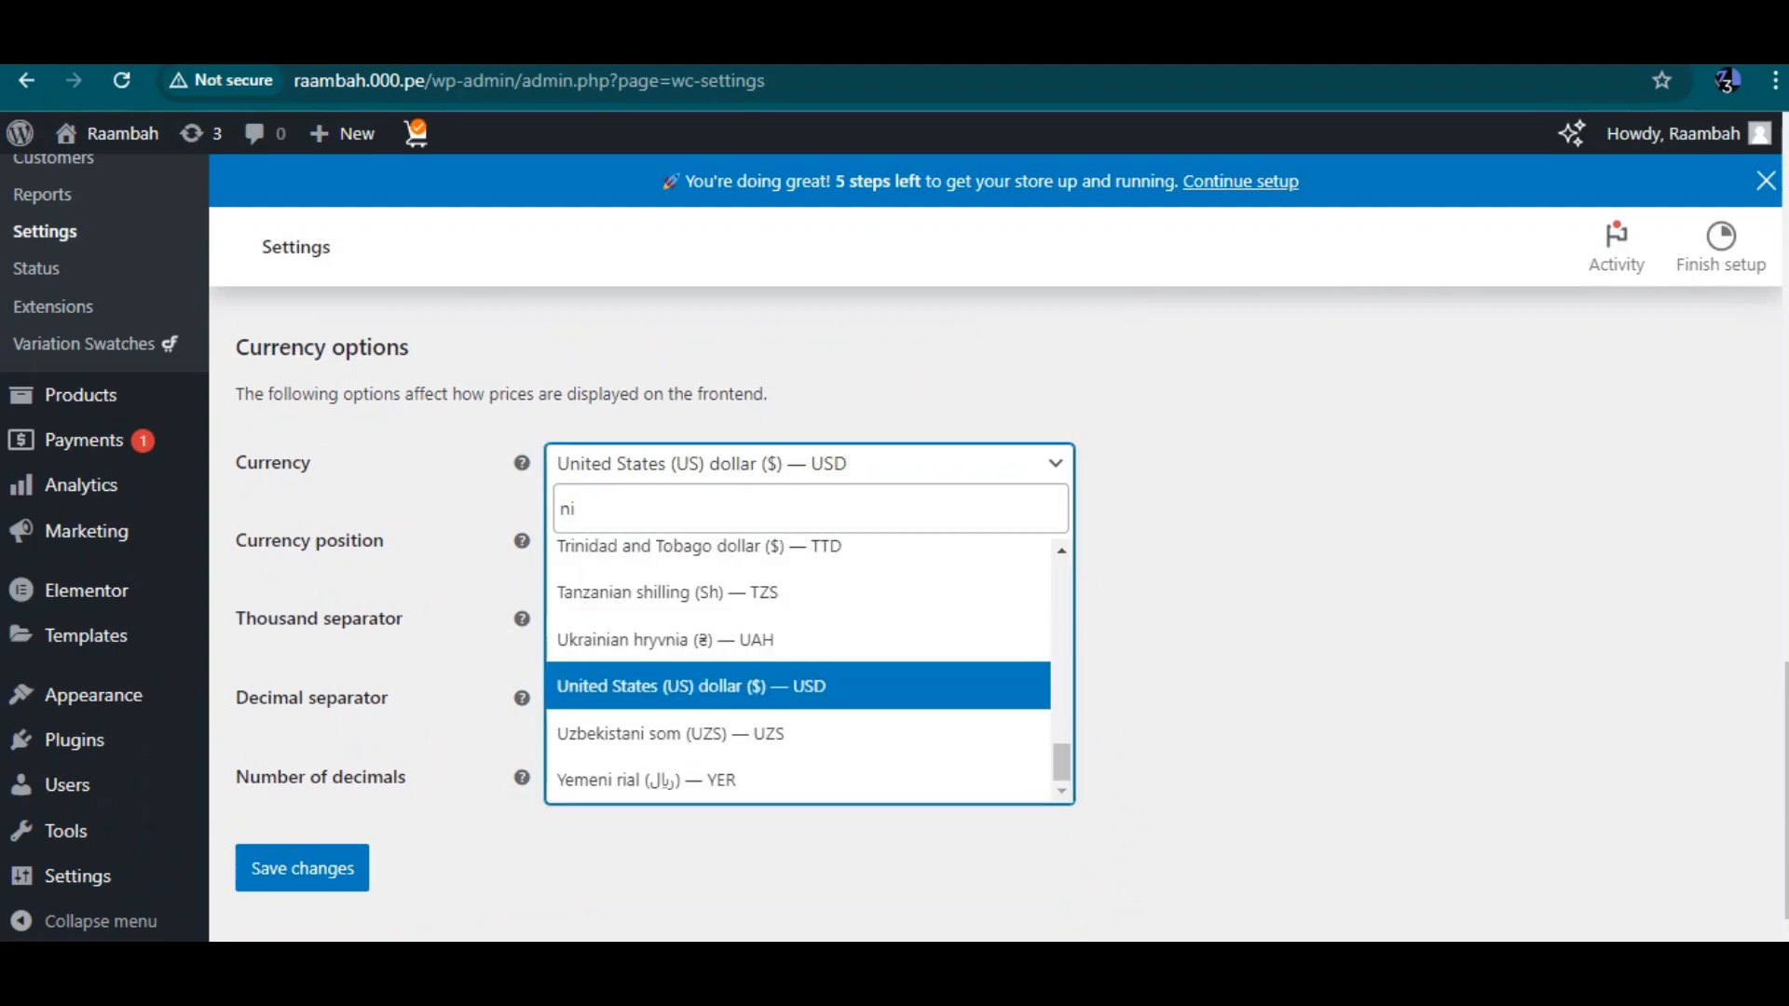
key(BackSpace)
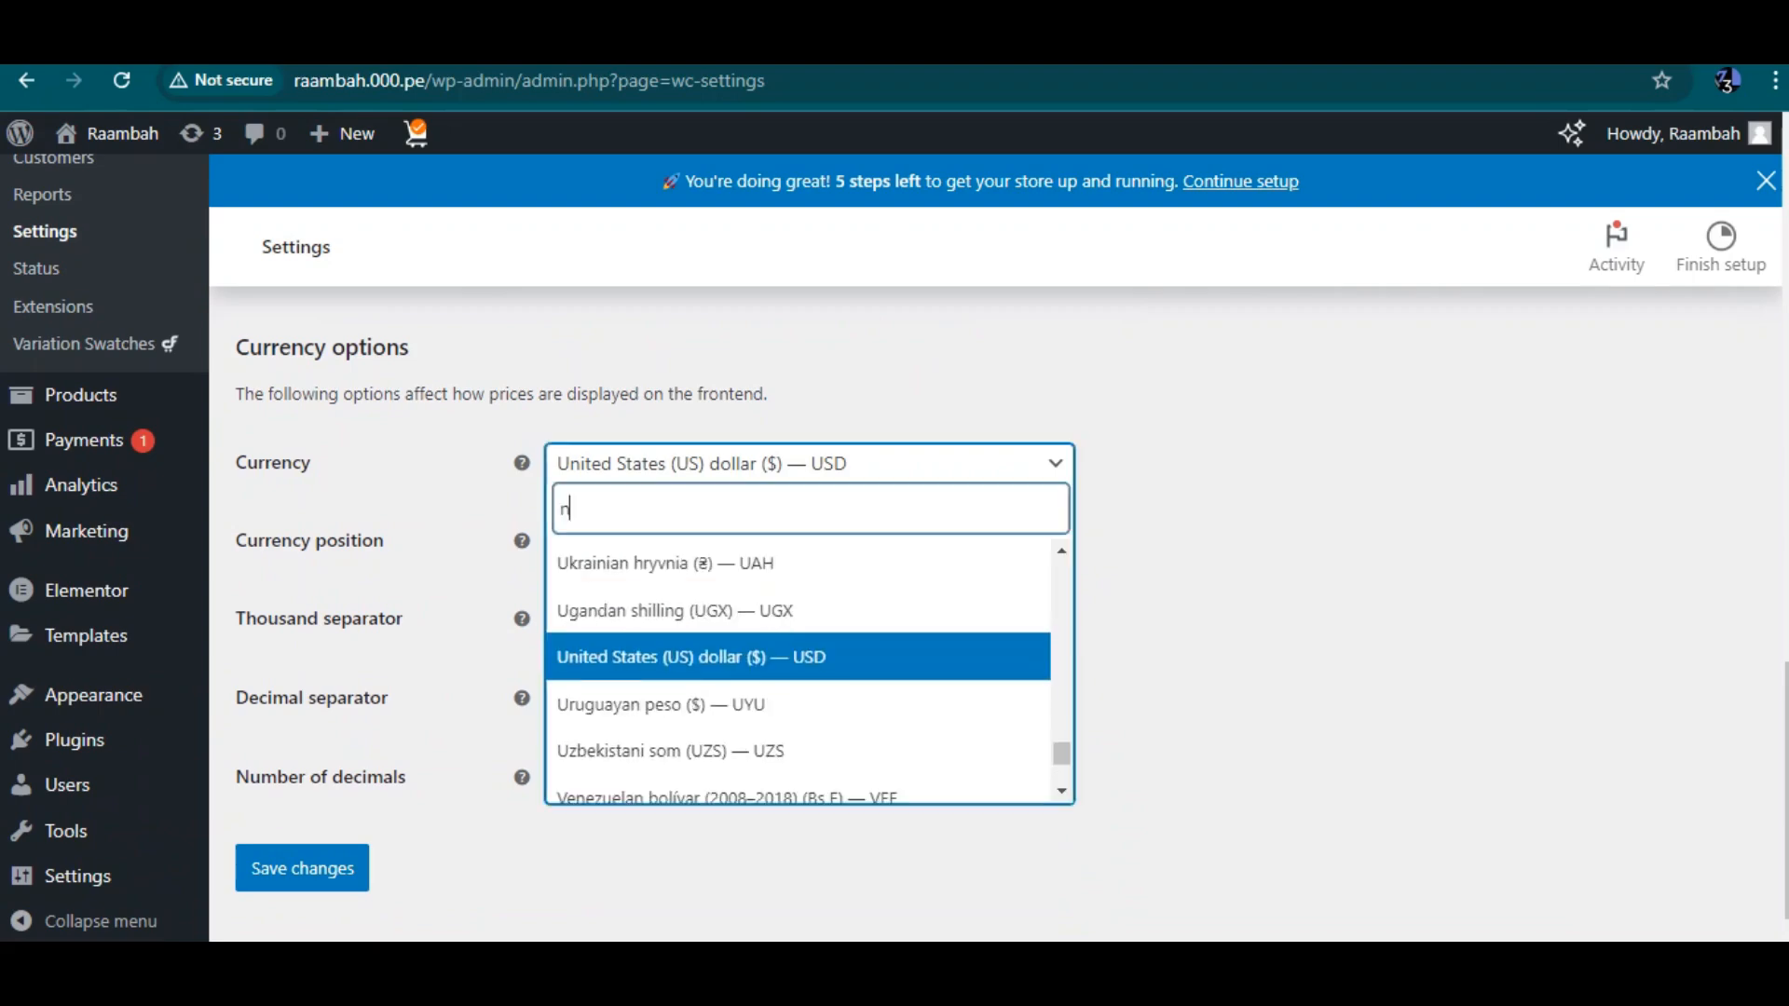
text(ai)
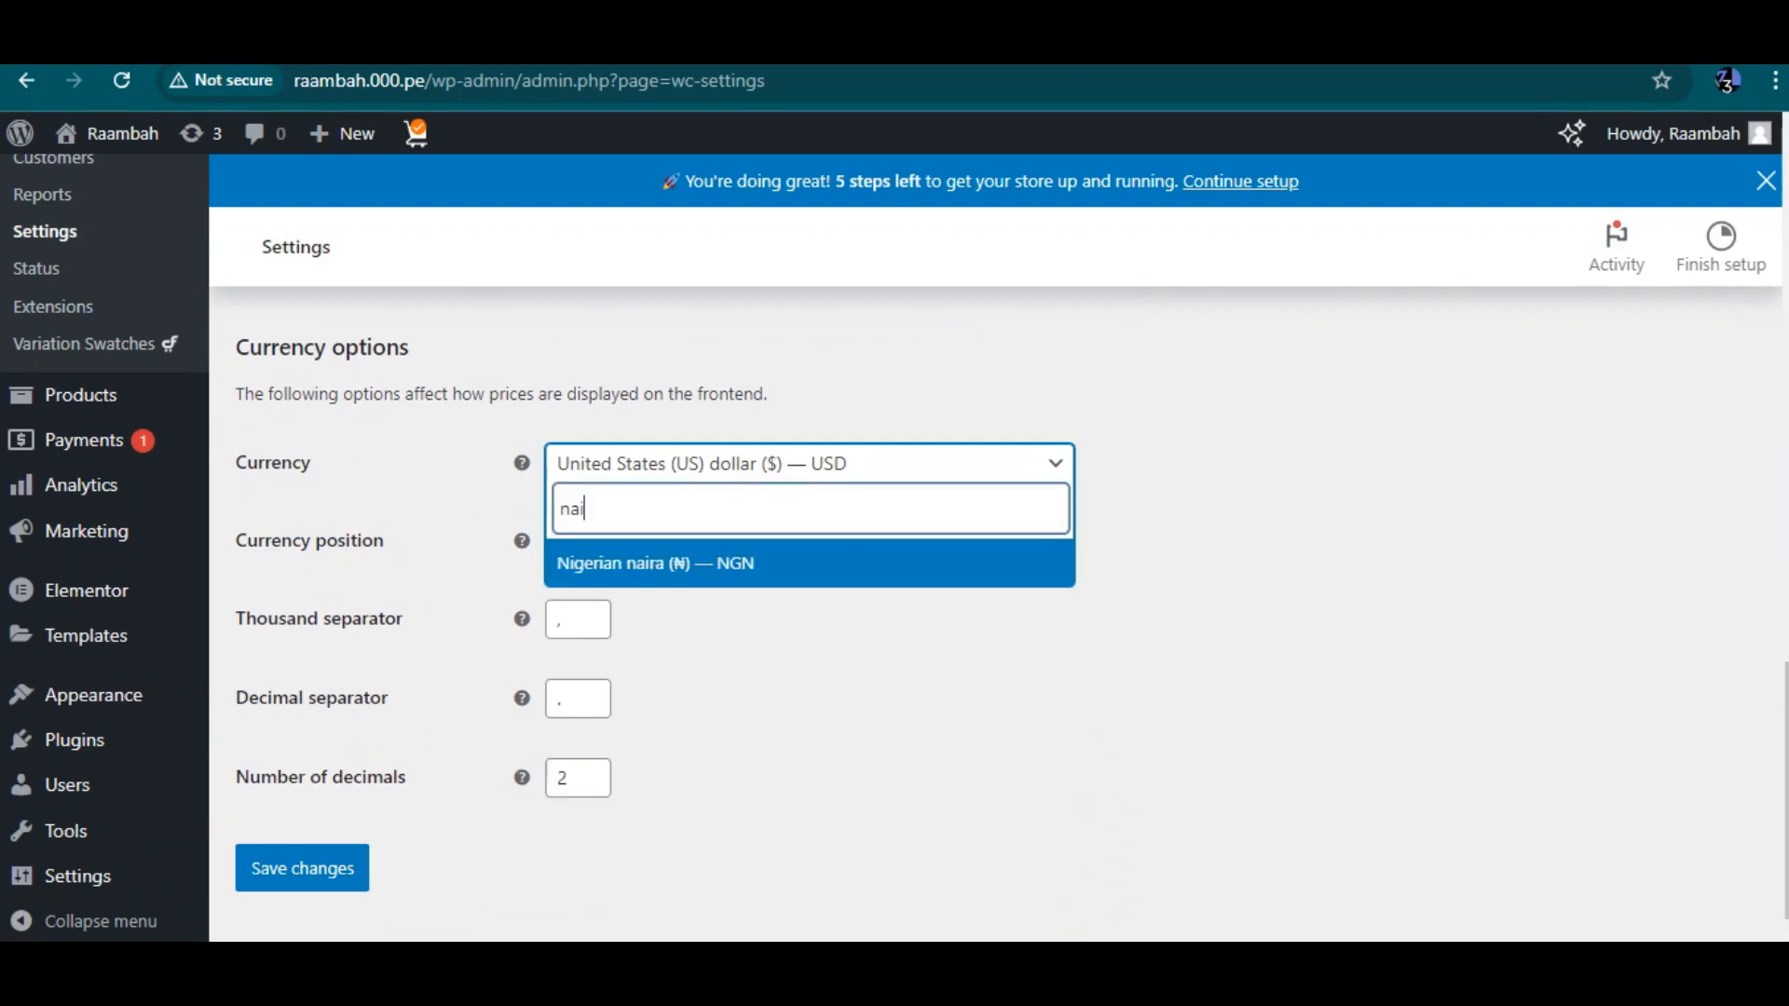
key(Return)
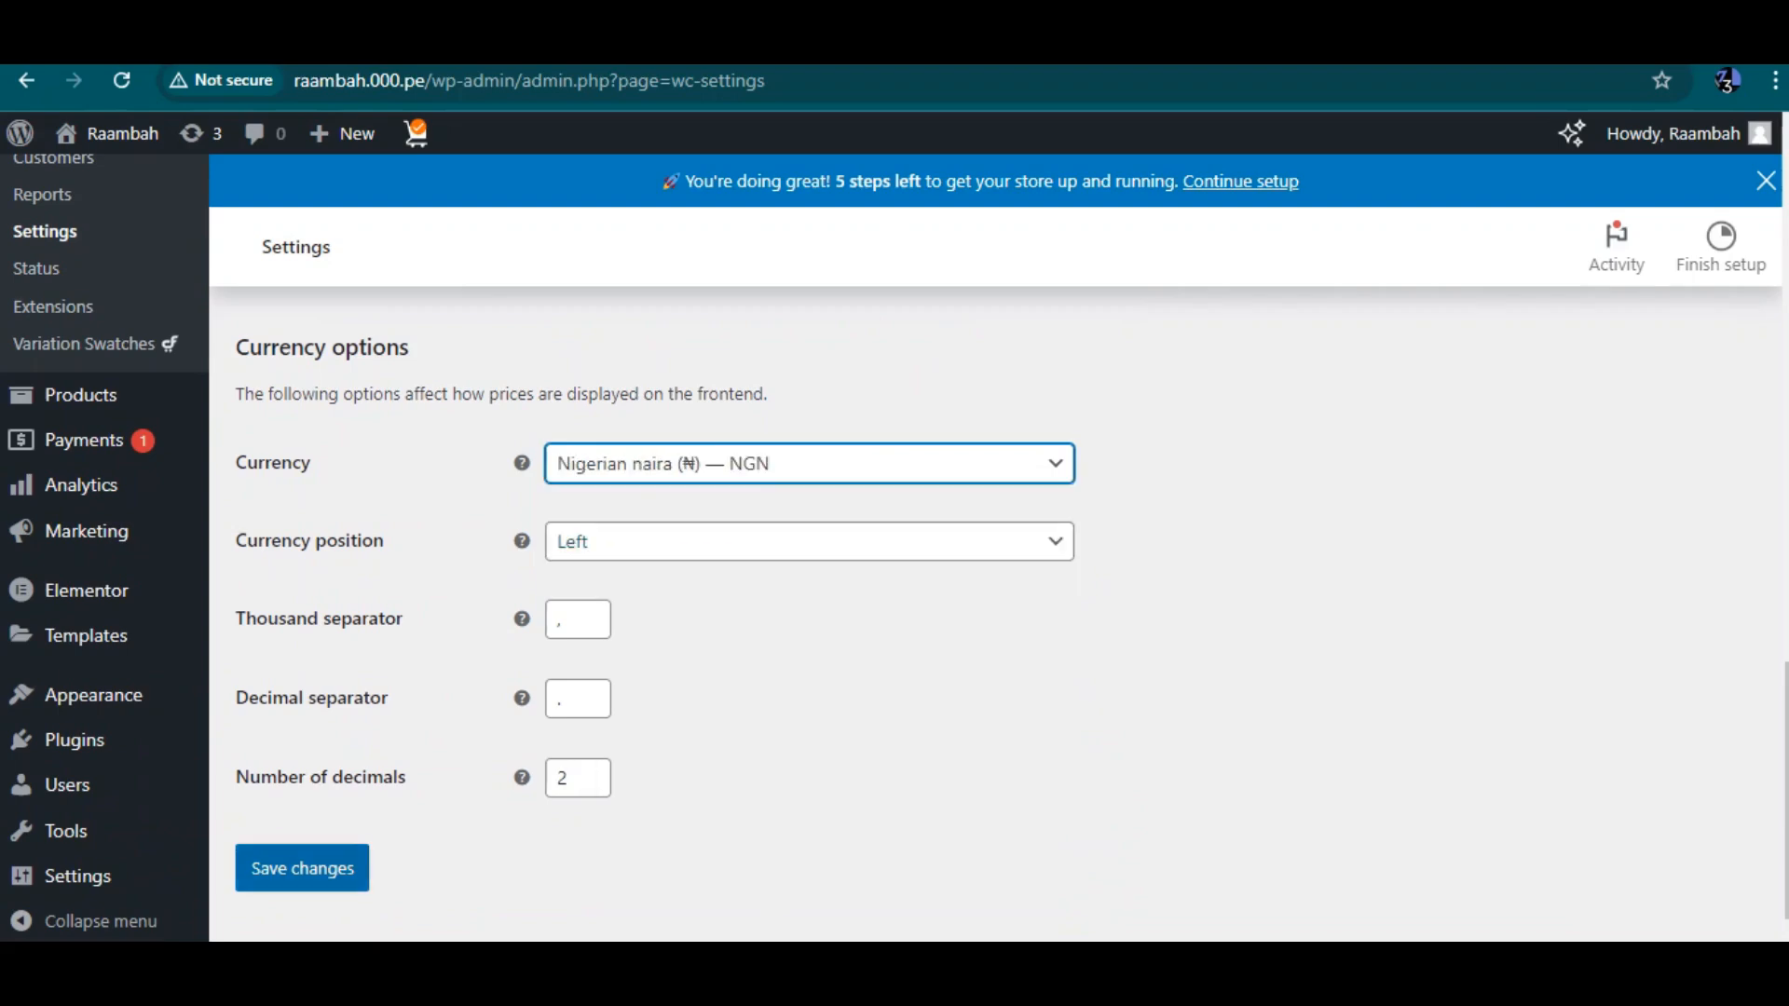
click(301, 869)
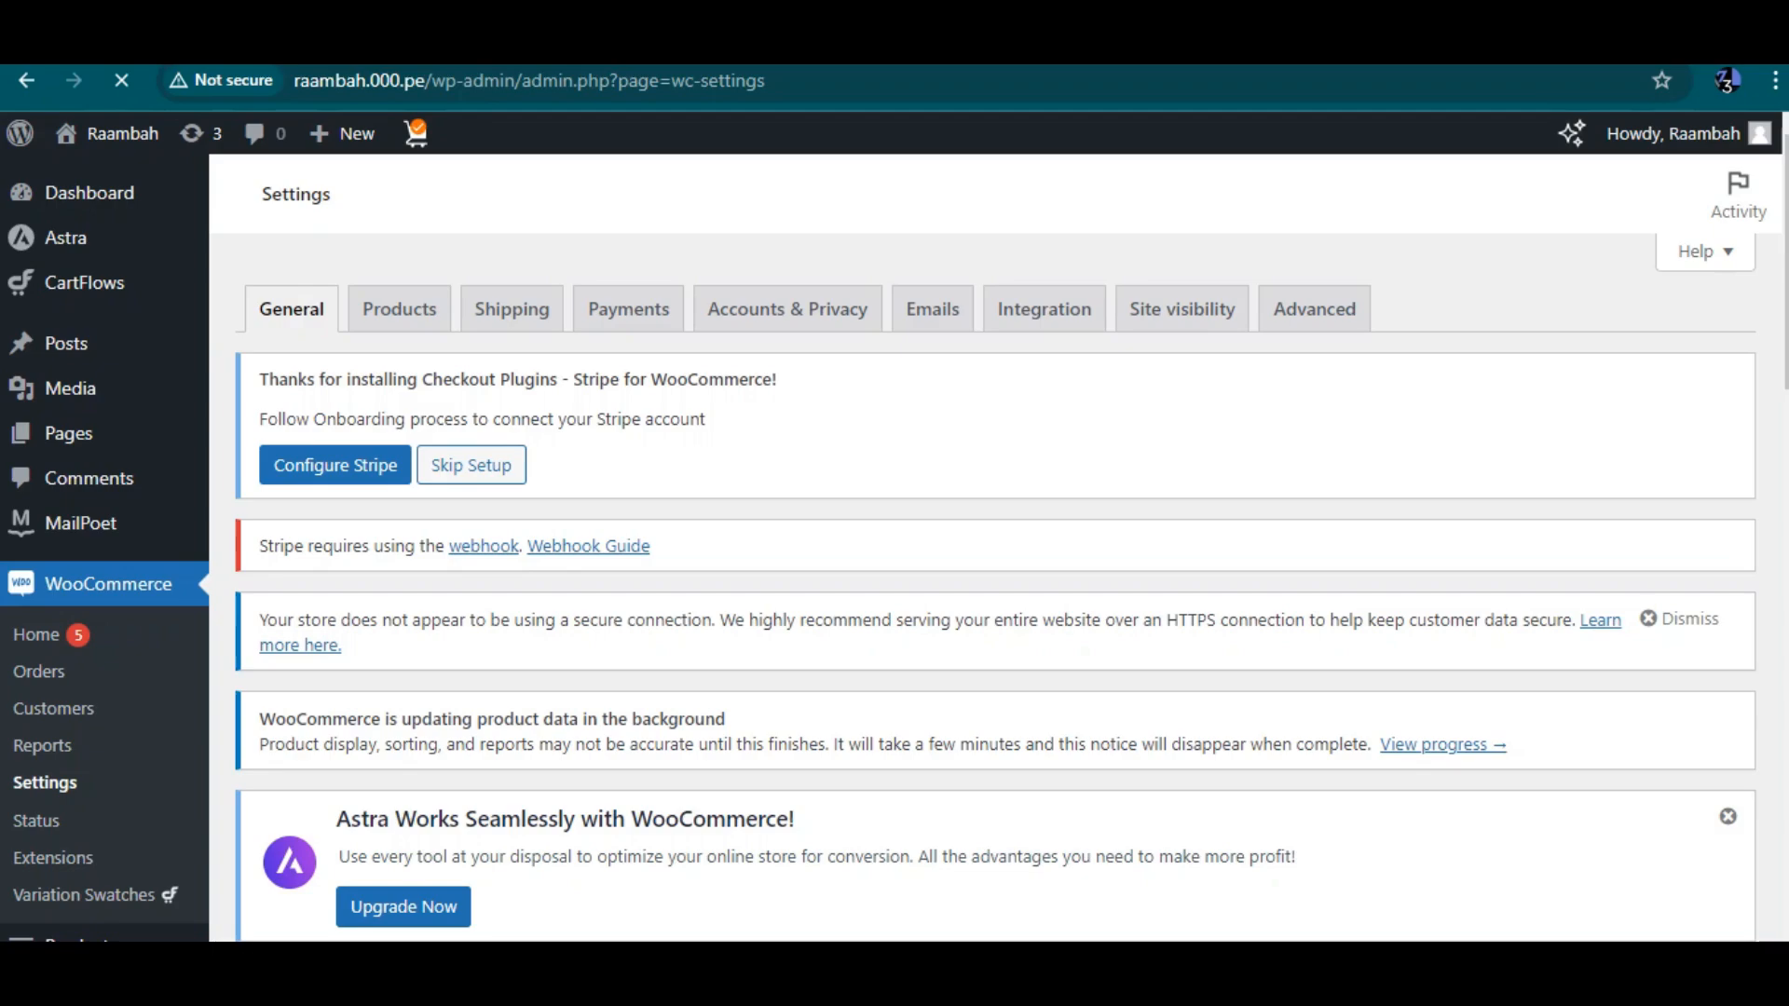
Save the general settings once more
scroll(995, 587, down, 6)
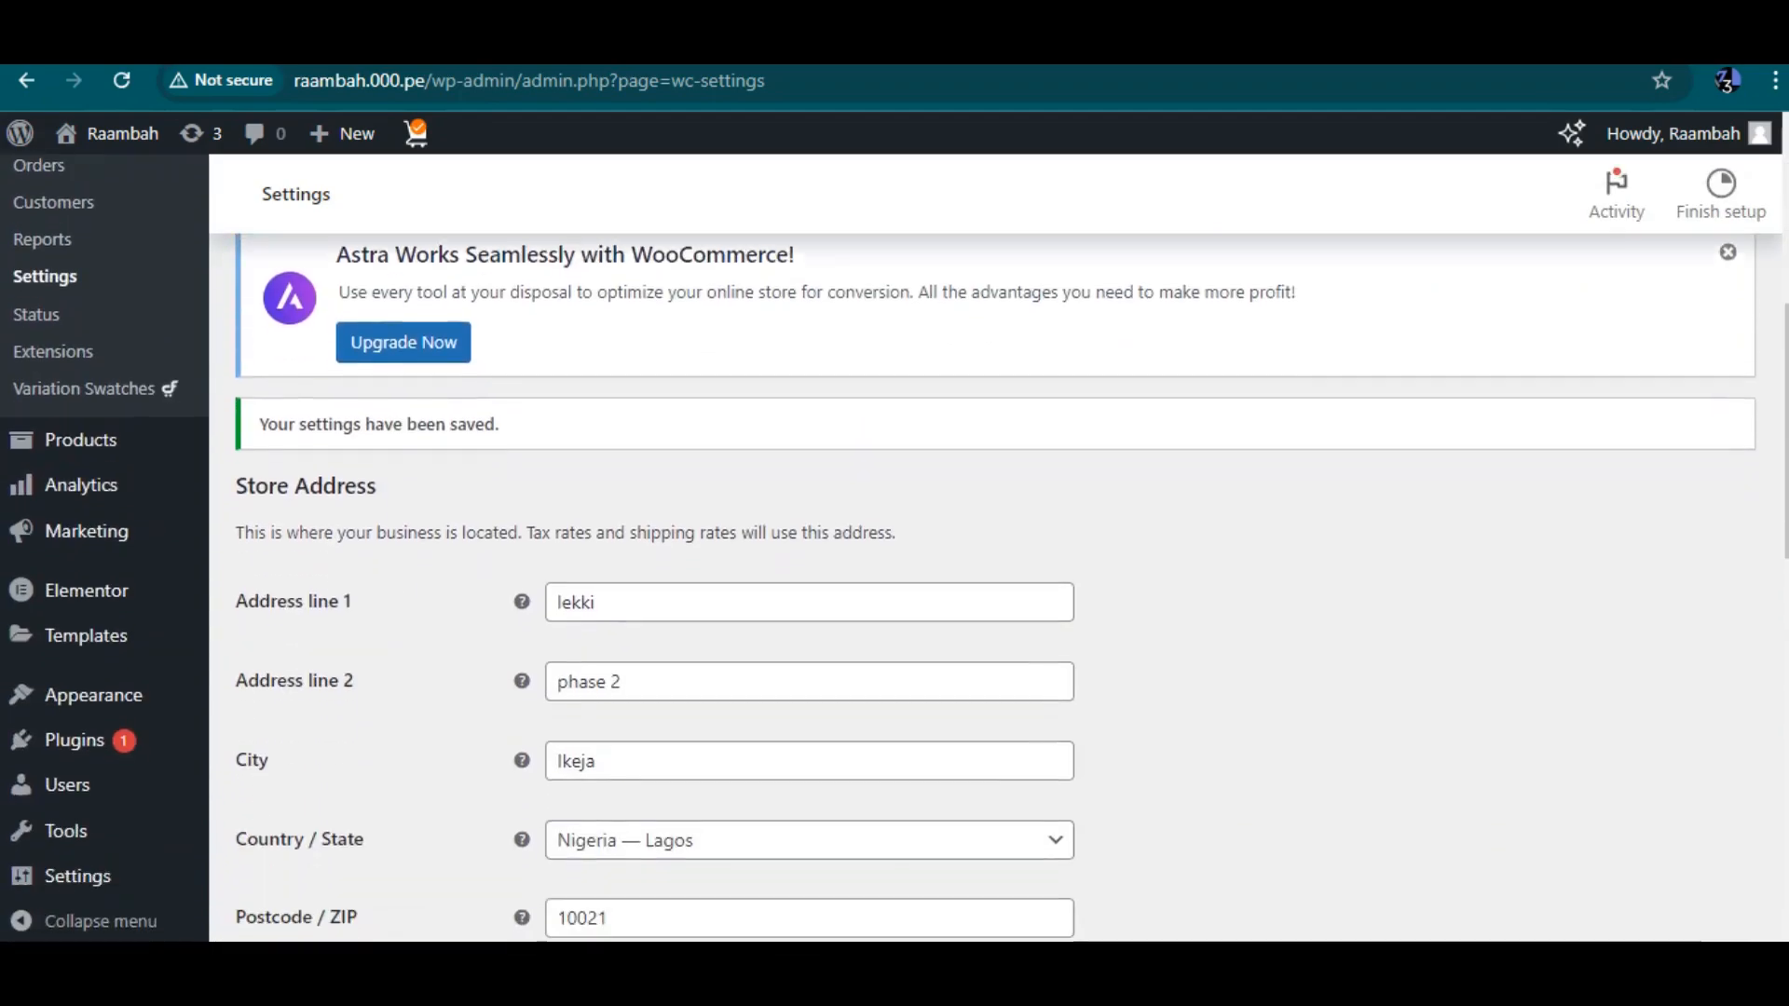
scroll(995, 587, down, 14)
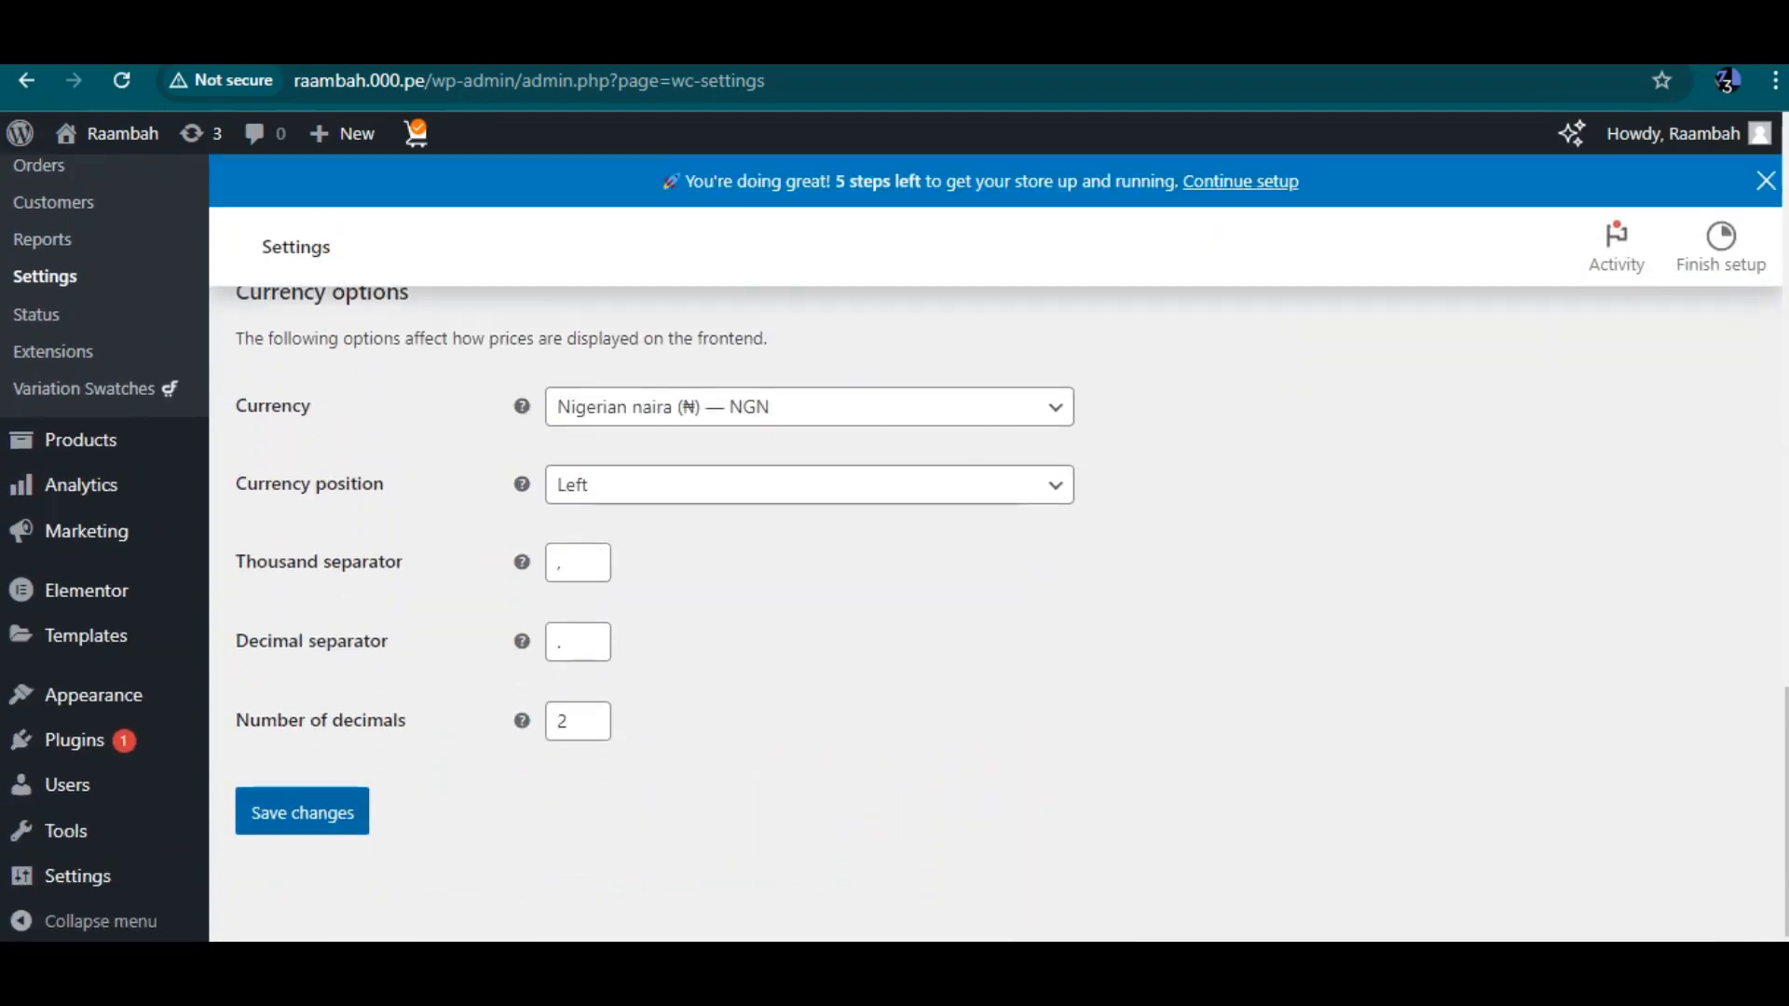
click(302, 812)
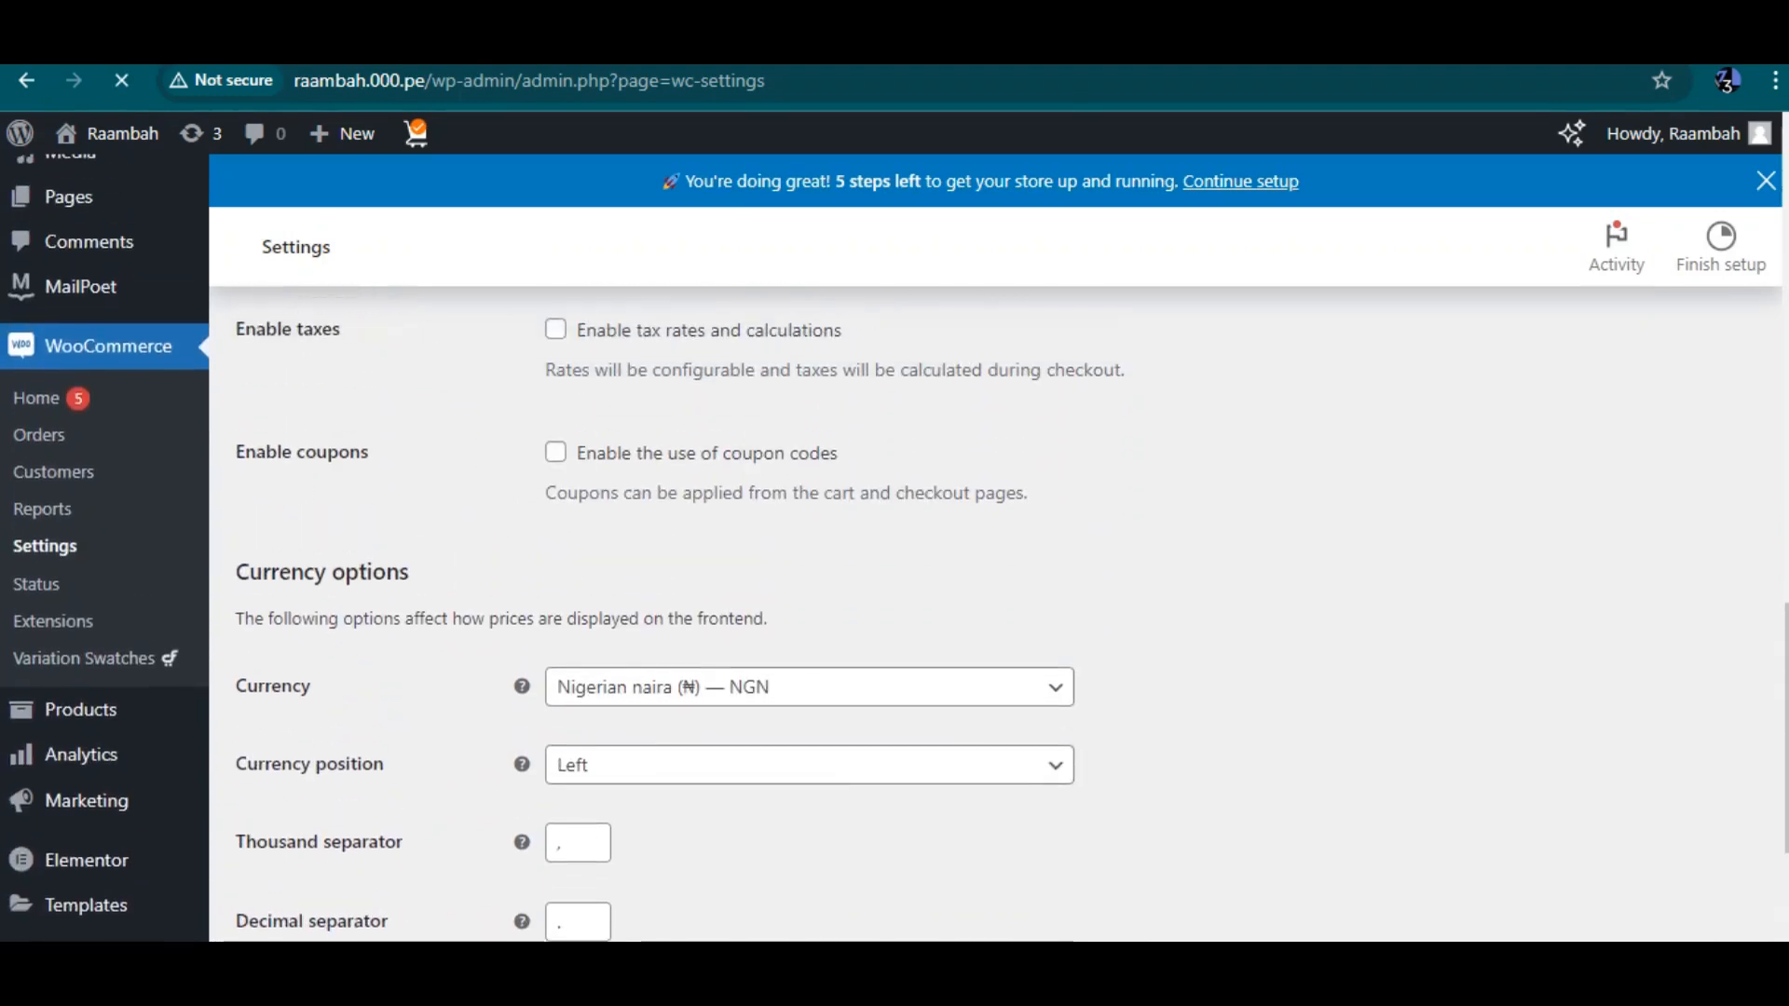
scroll(995, 587, down, 3)
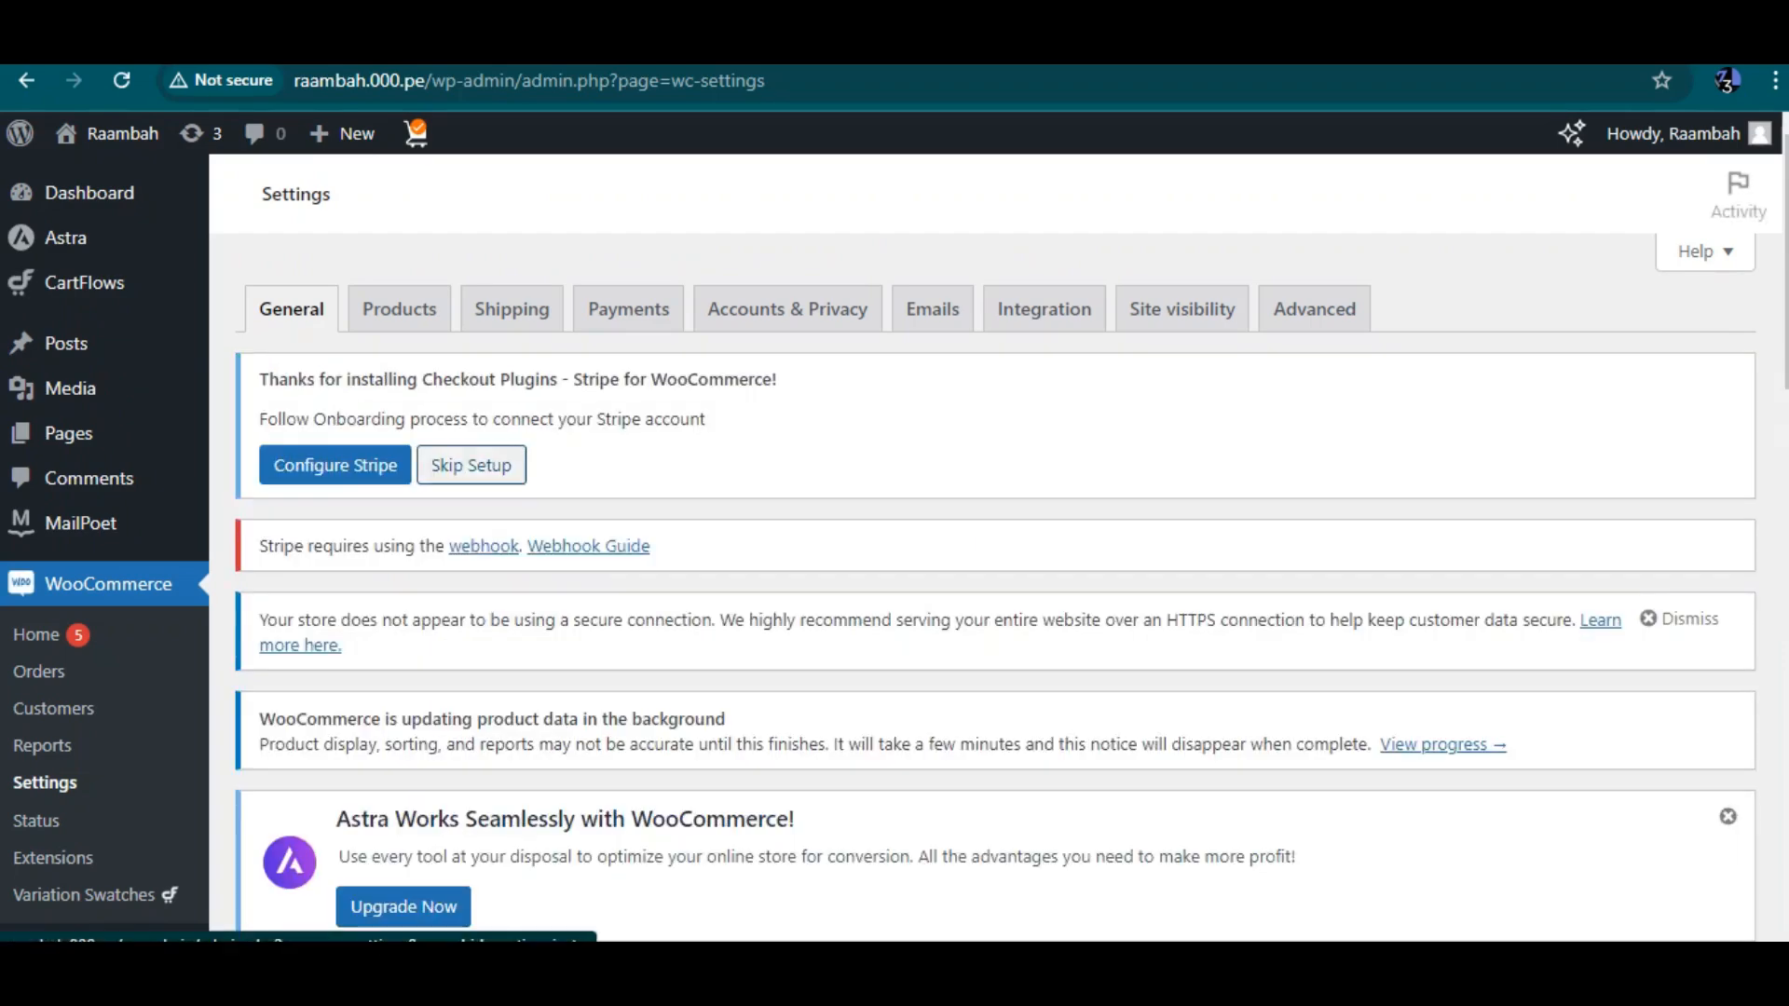
Open the Products settings tab, reloading the page until it appears
click(399, 308)
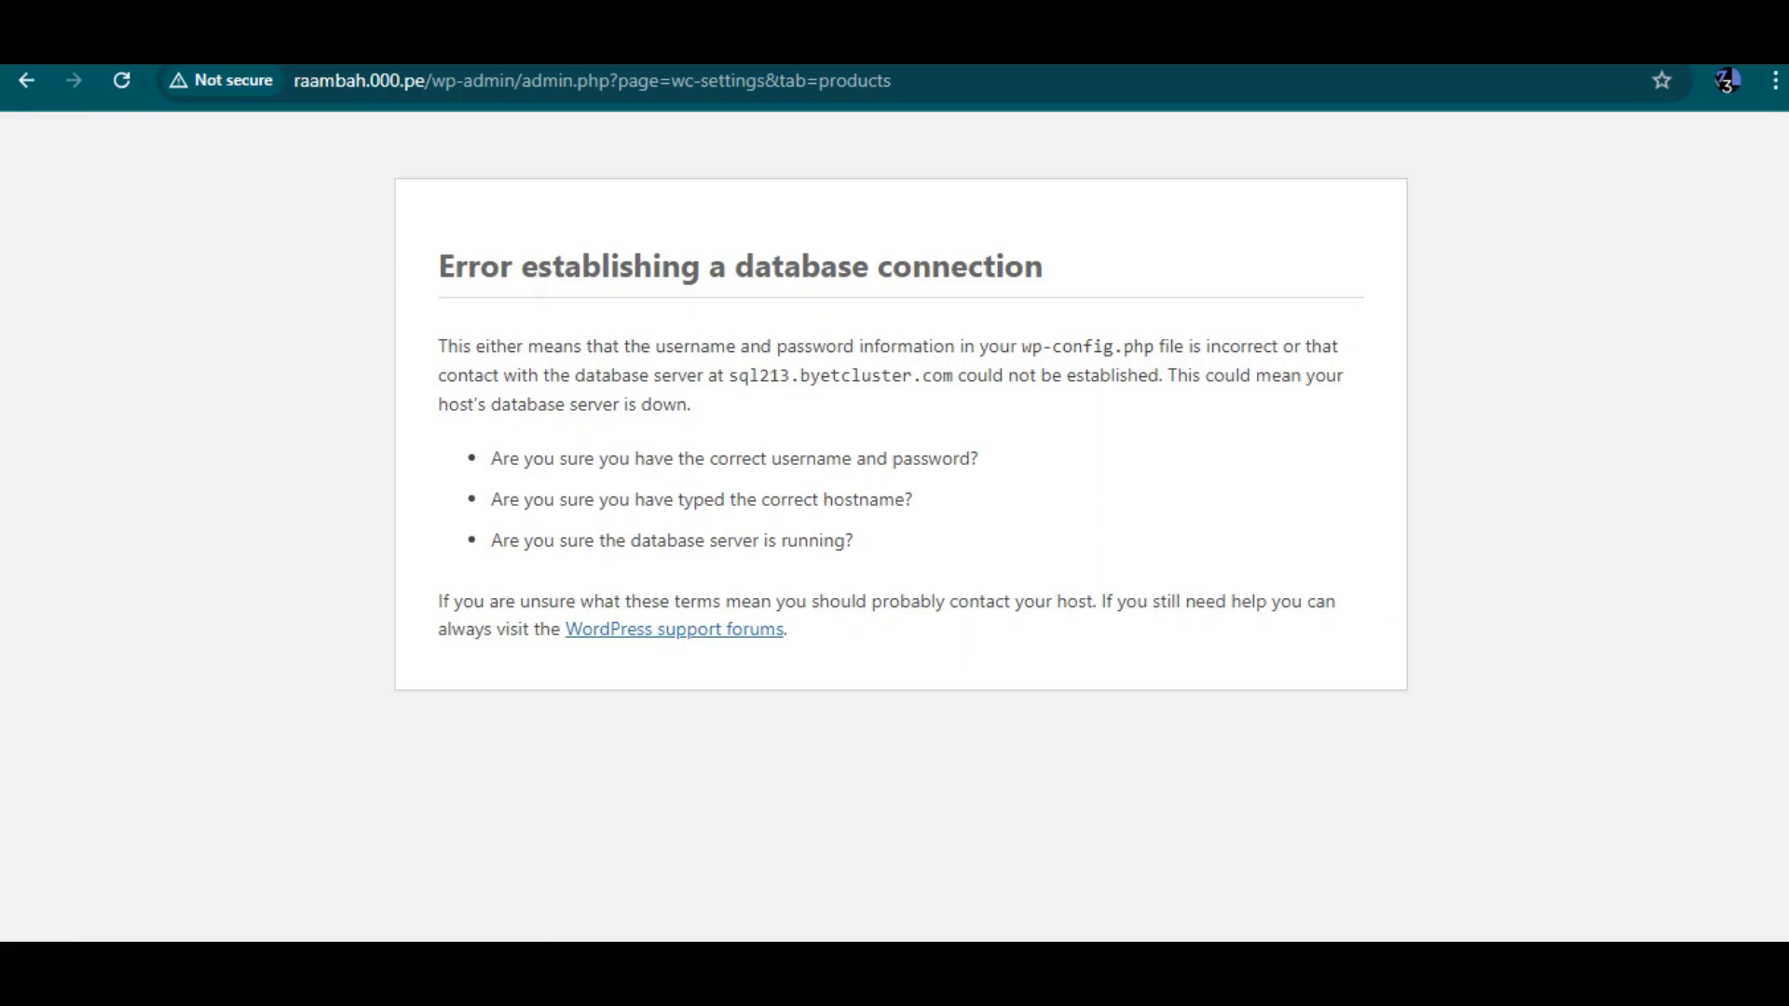
key(ctrl+l)
key(Return)
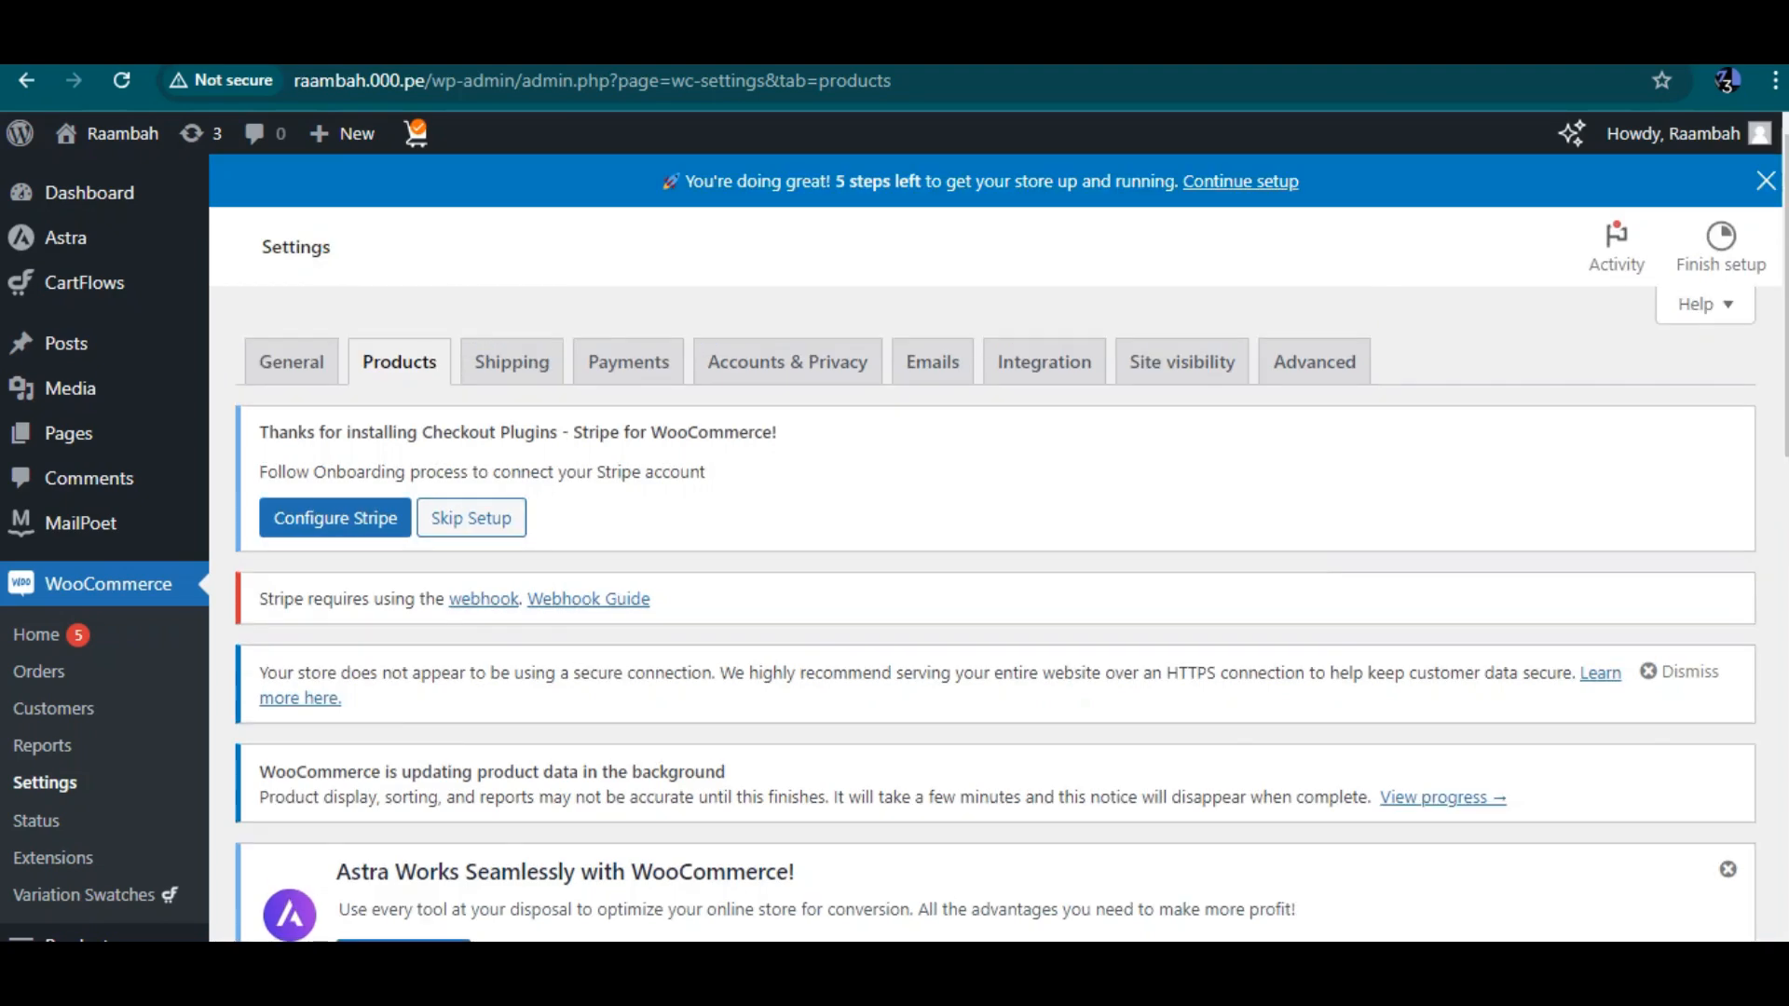
Review the product settings on the Products tab, including shop page, measurements and reviews
drag(370, 81, 433, 81)
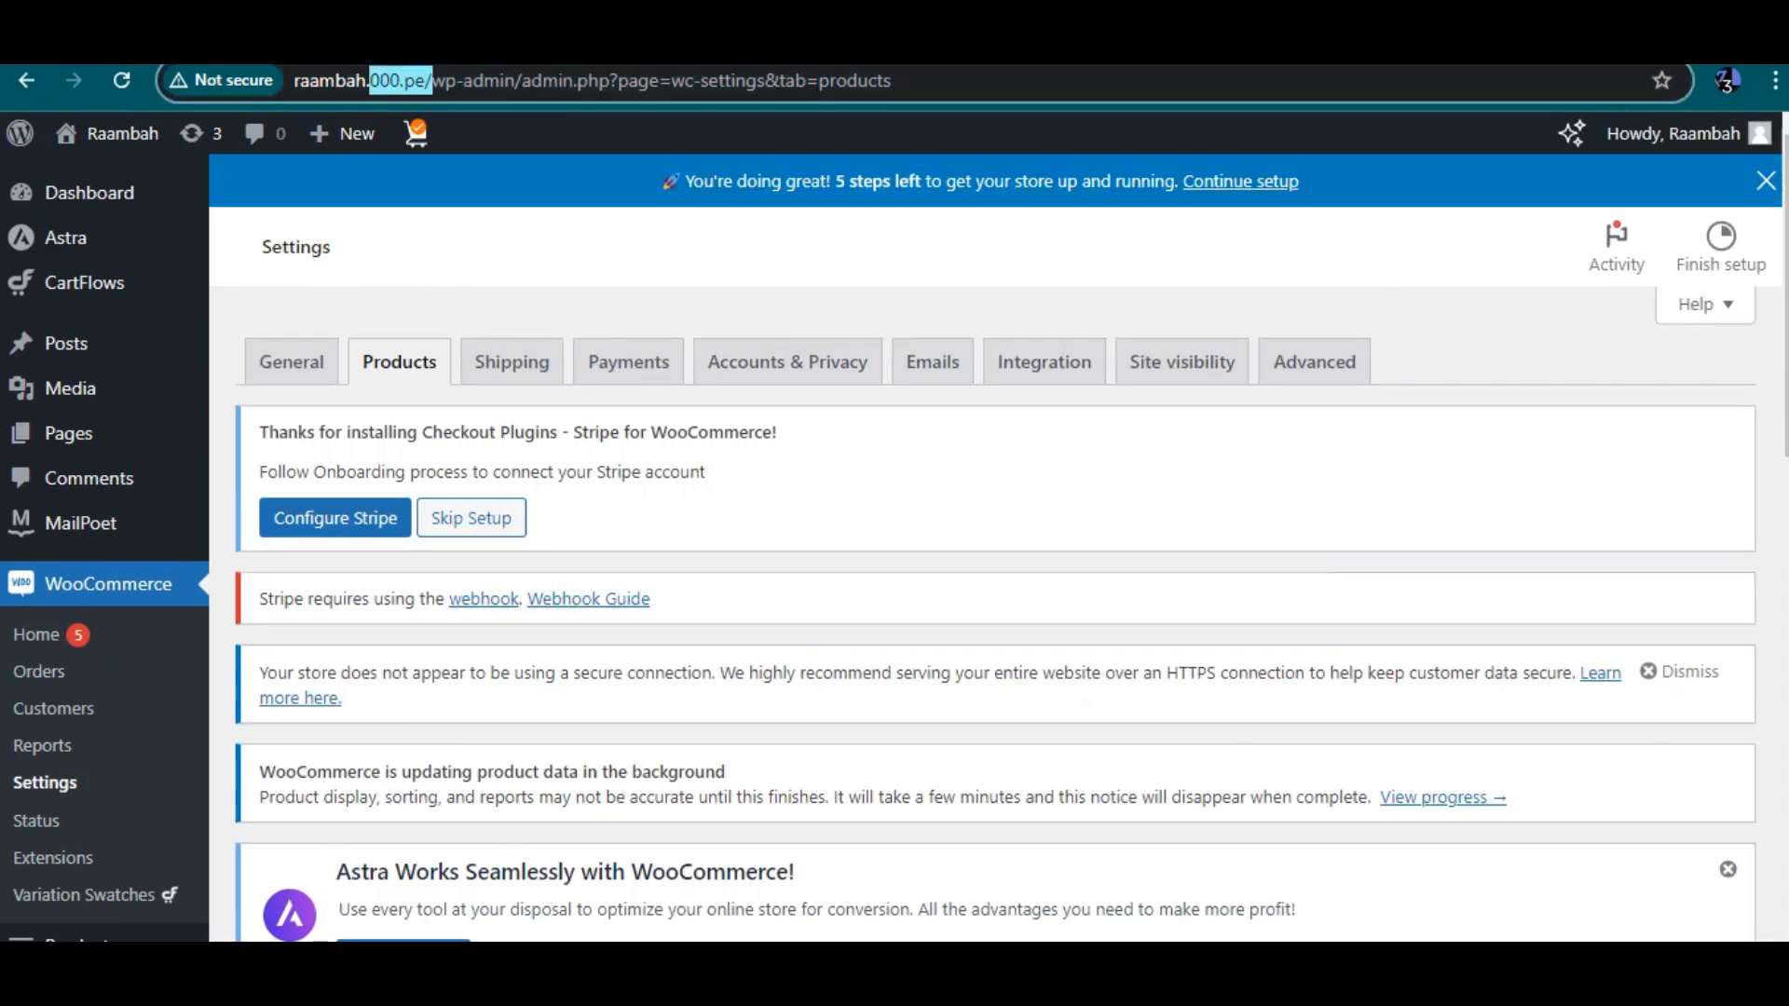
scroll(997, 559, down, 7)
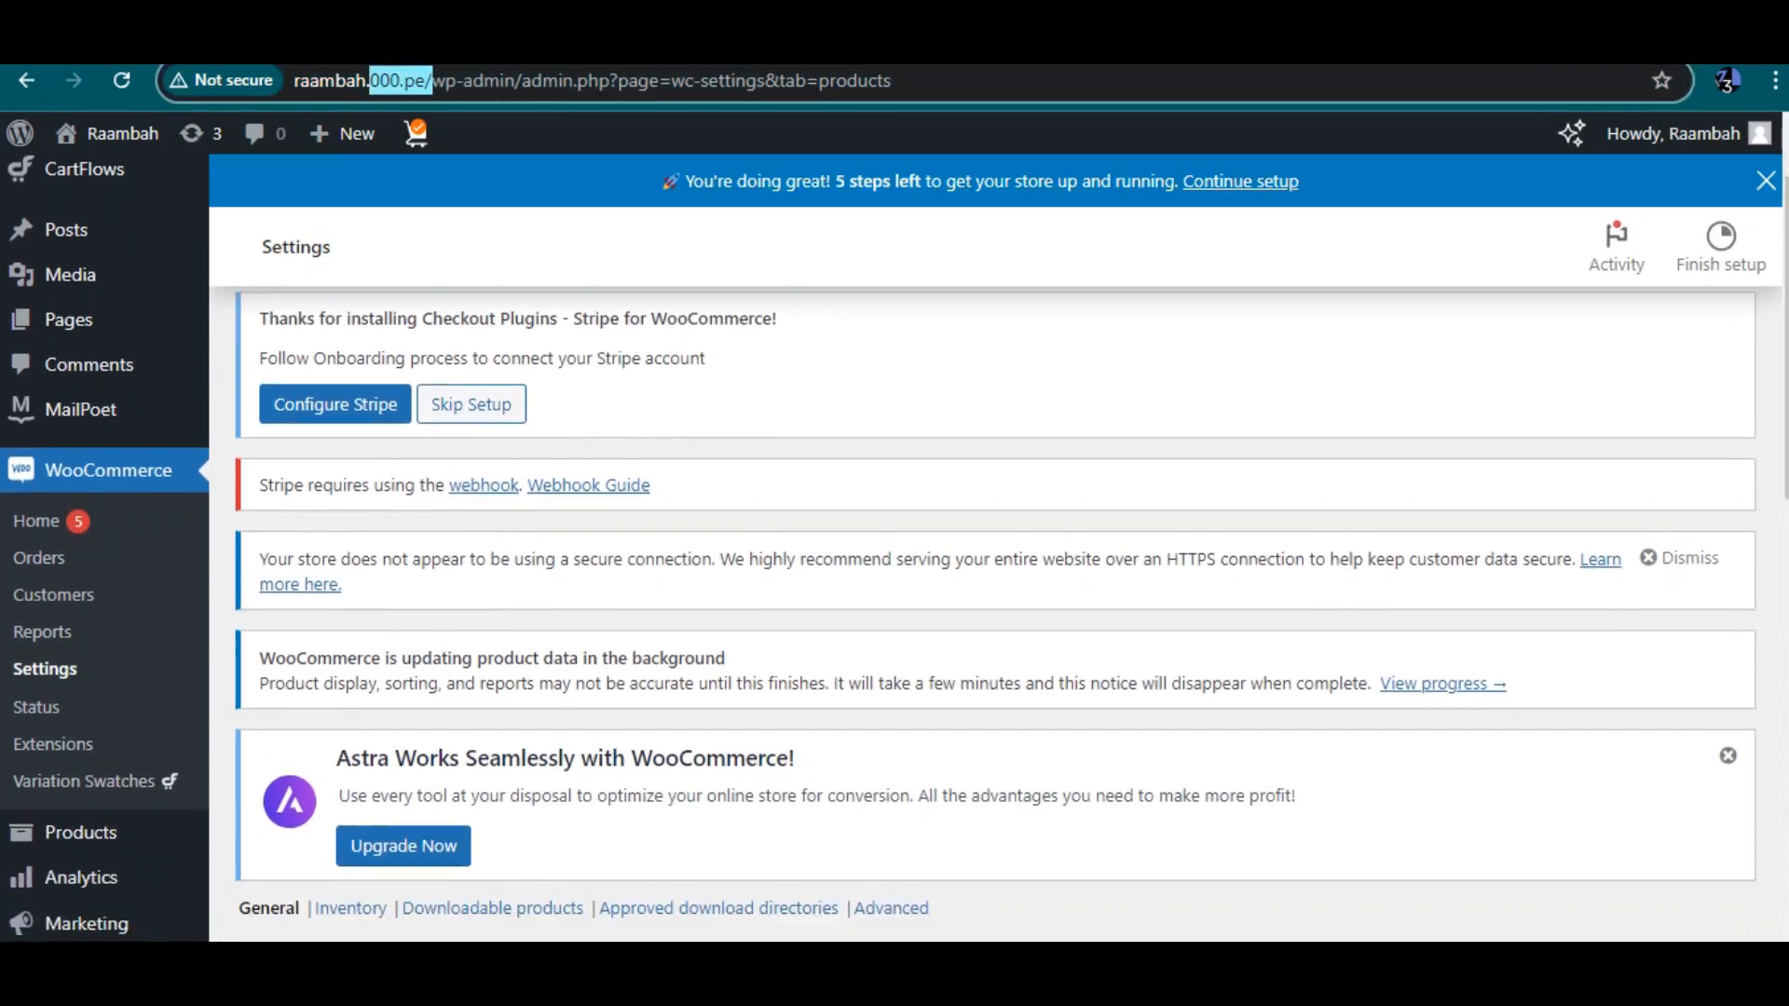
scroll(997, 559, down, 1)
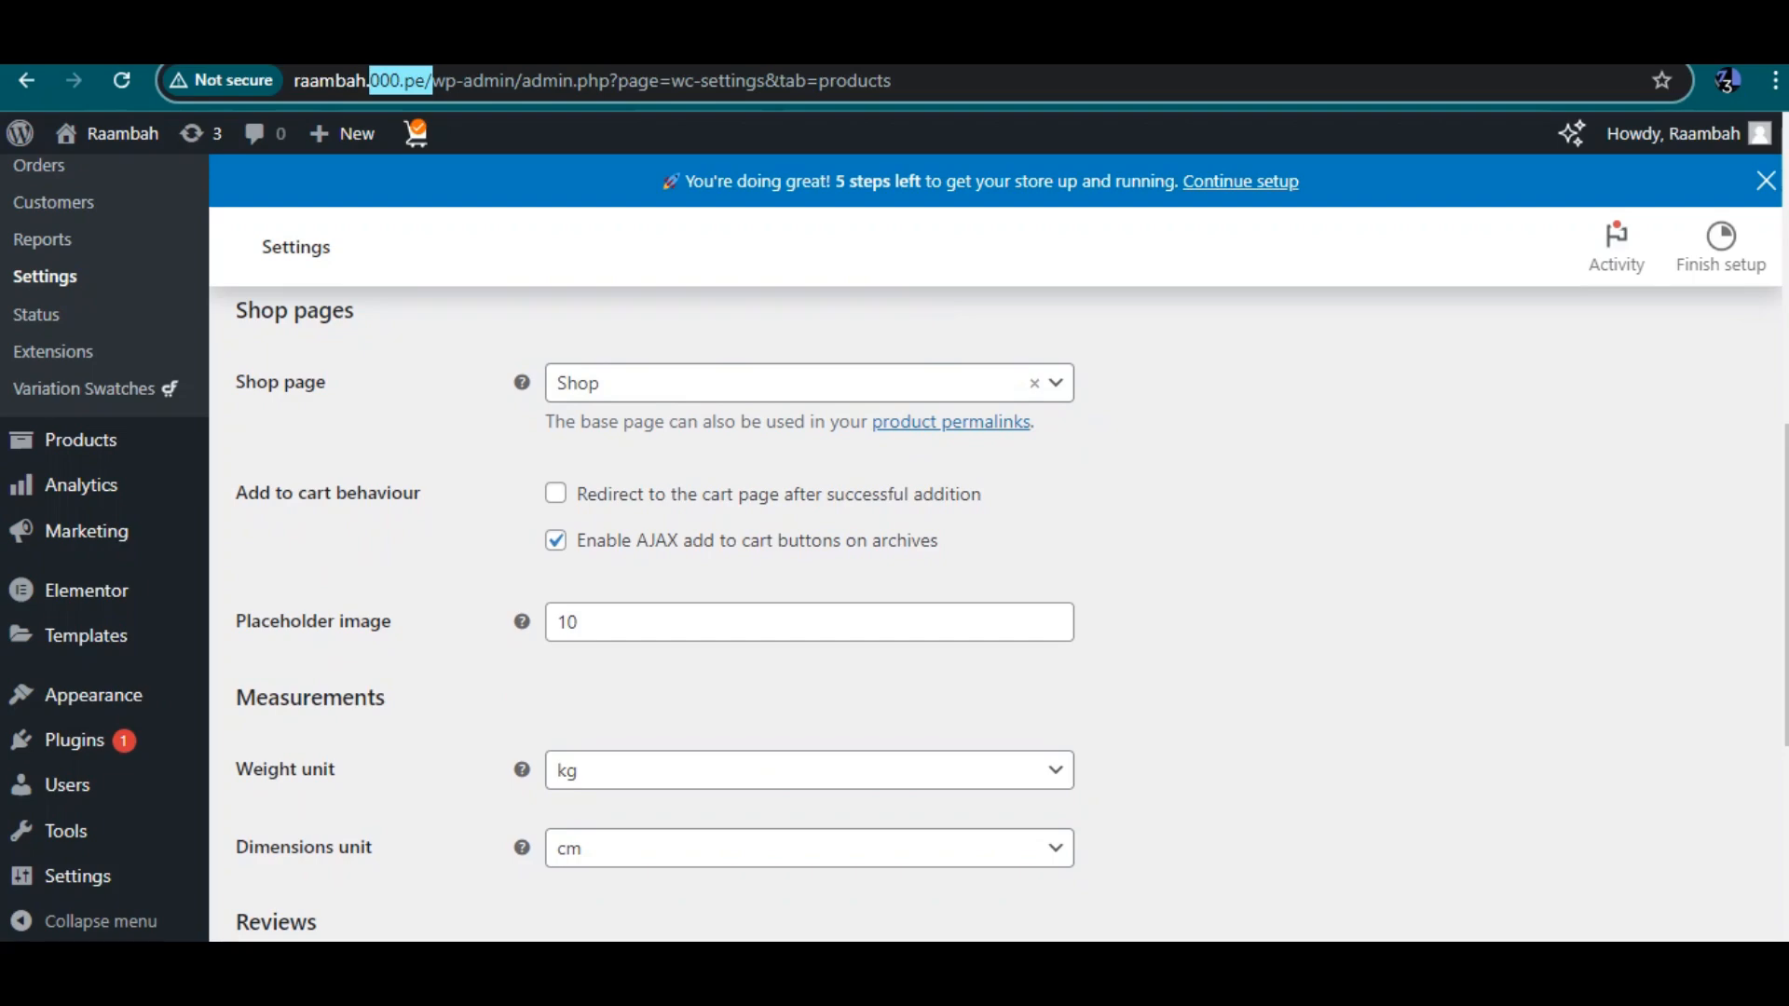
scroll(997, 559, down, 1)
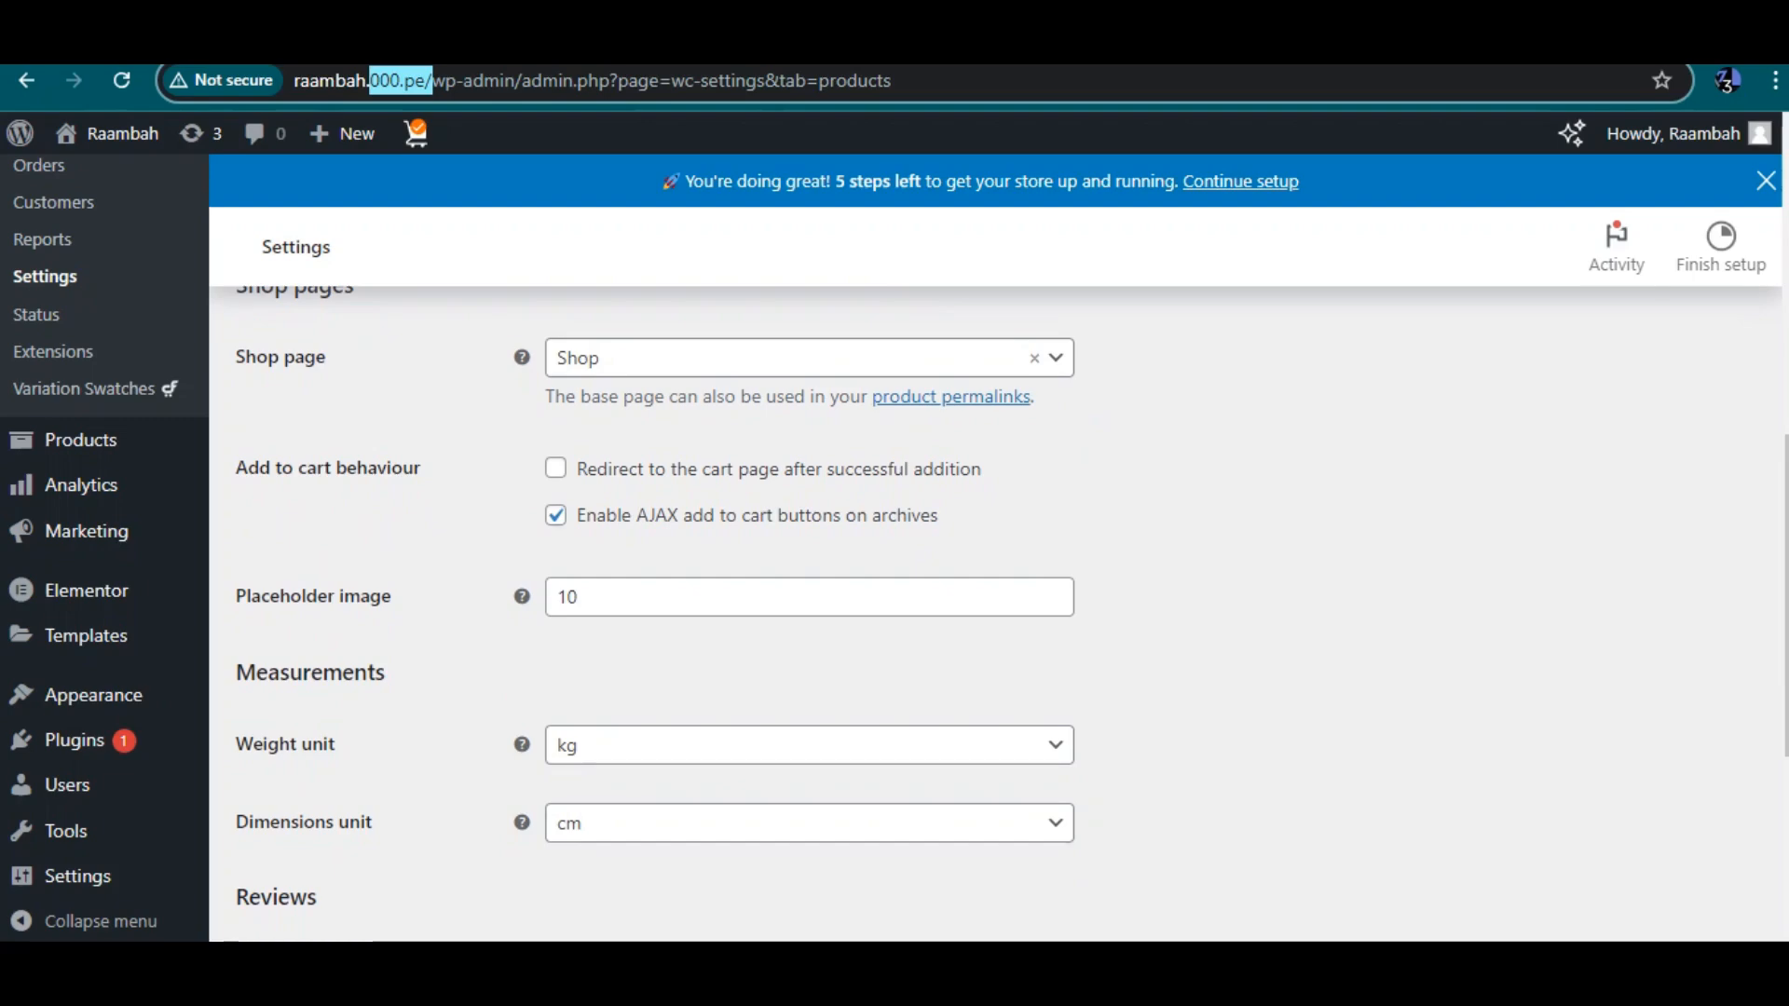
scroll(1012, 613, down, 1)
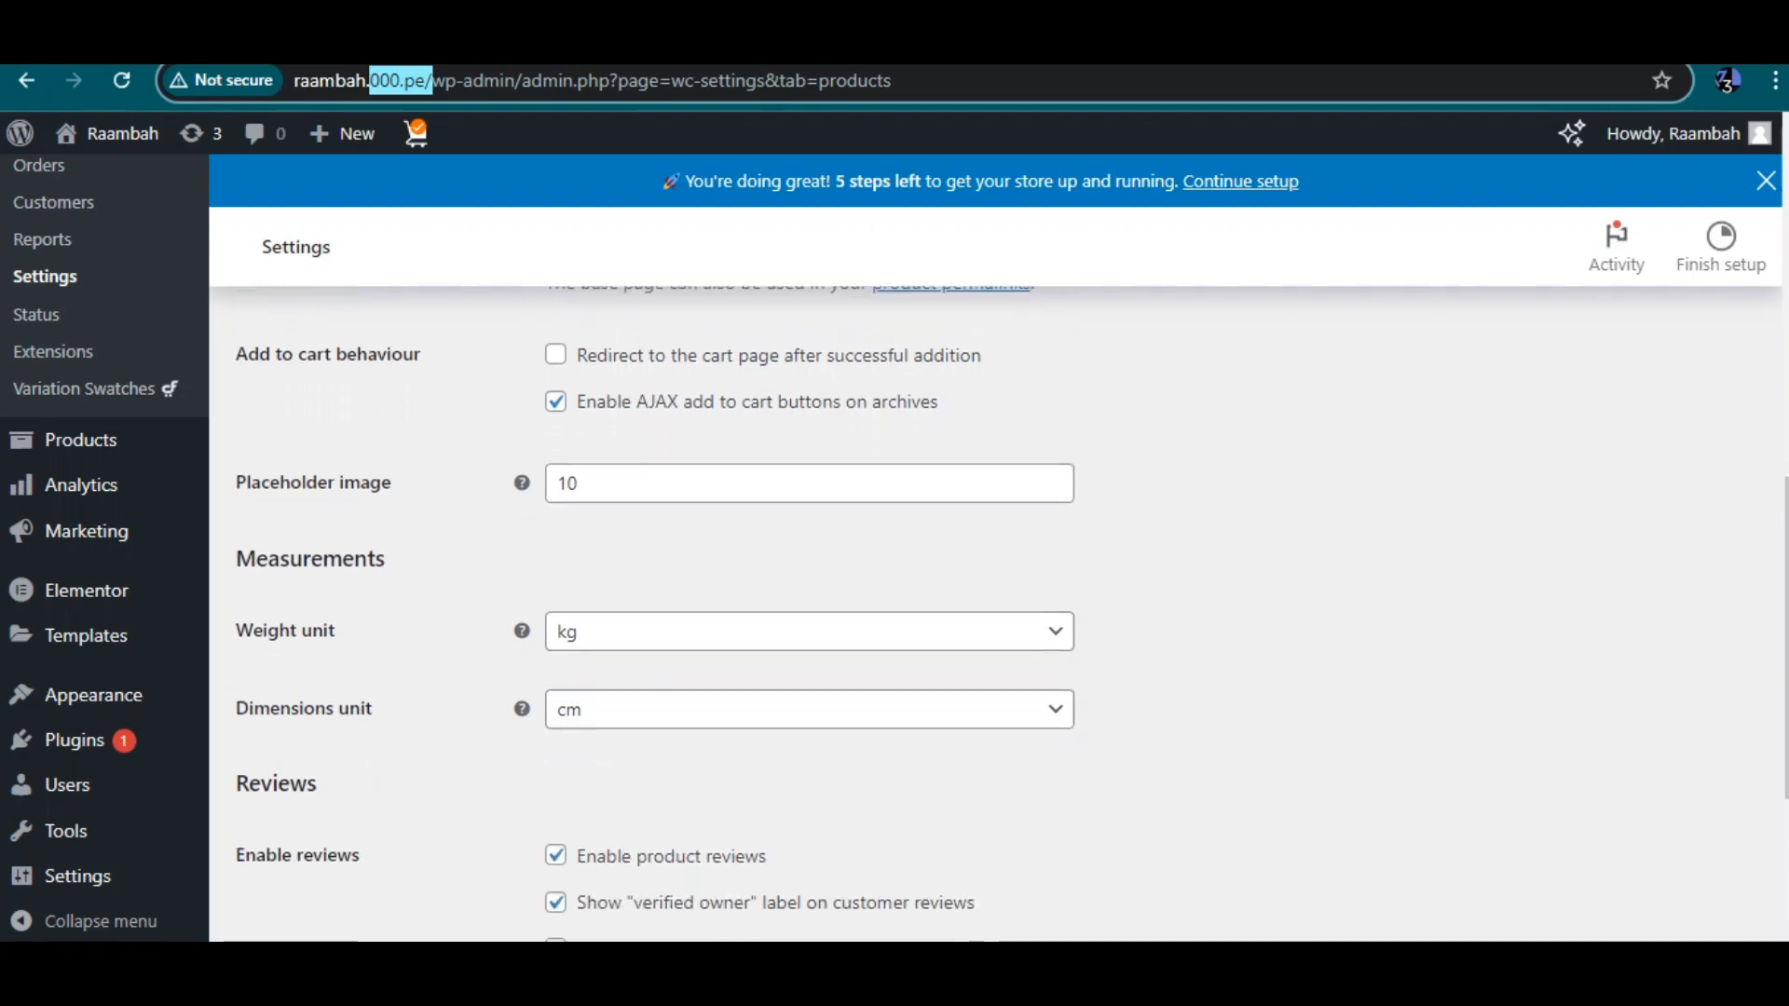
scroll(1012, 613, down, 3)
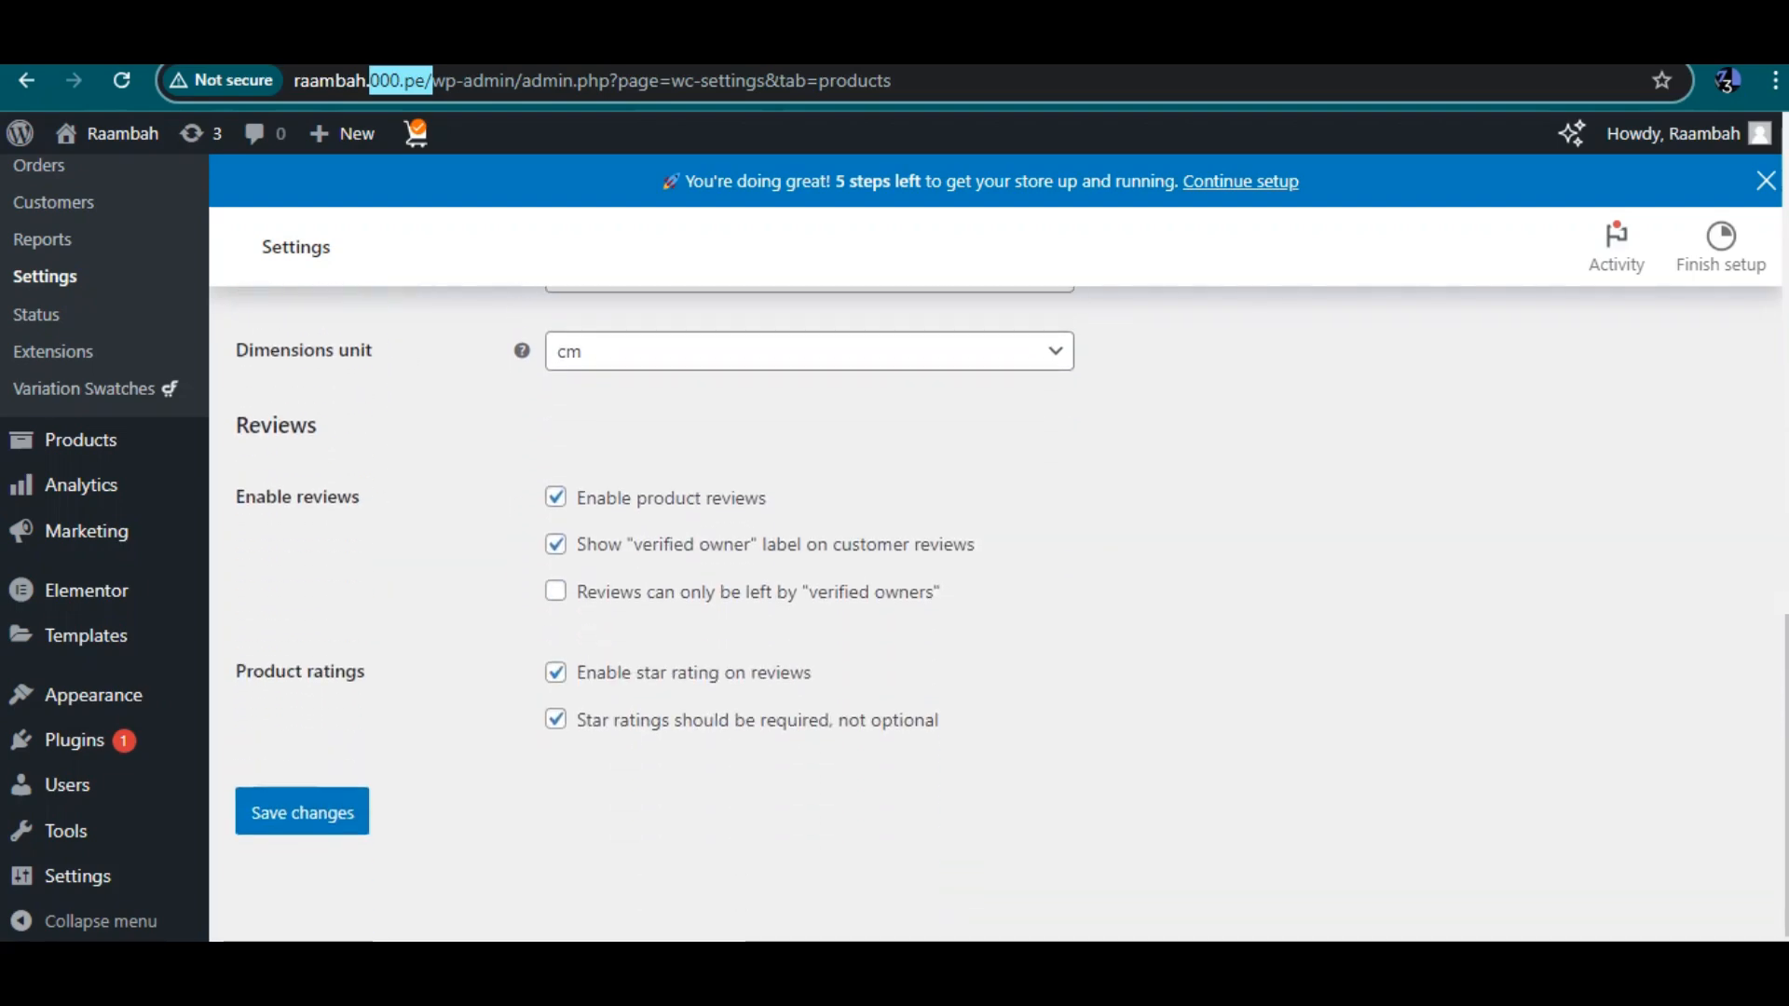
scroll(1012, 613, up, 10)
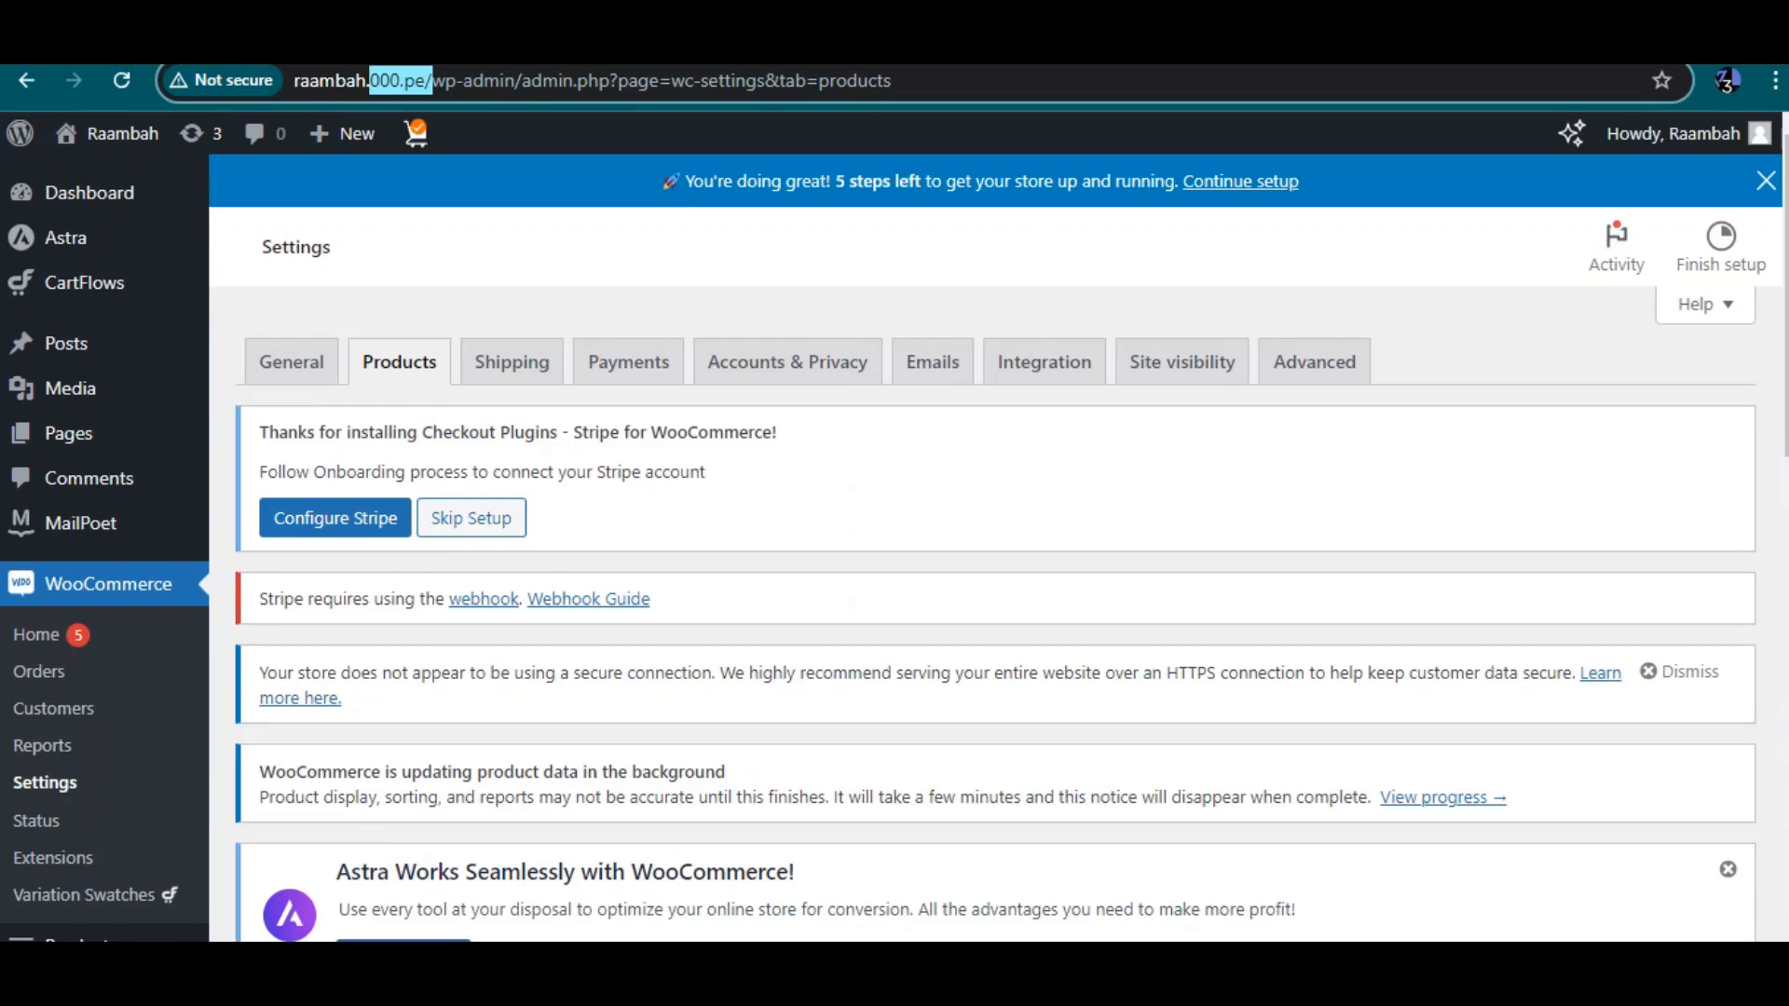
Open the Shipping tab and review the shipping zones
click(512, 361)
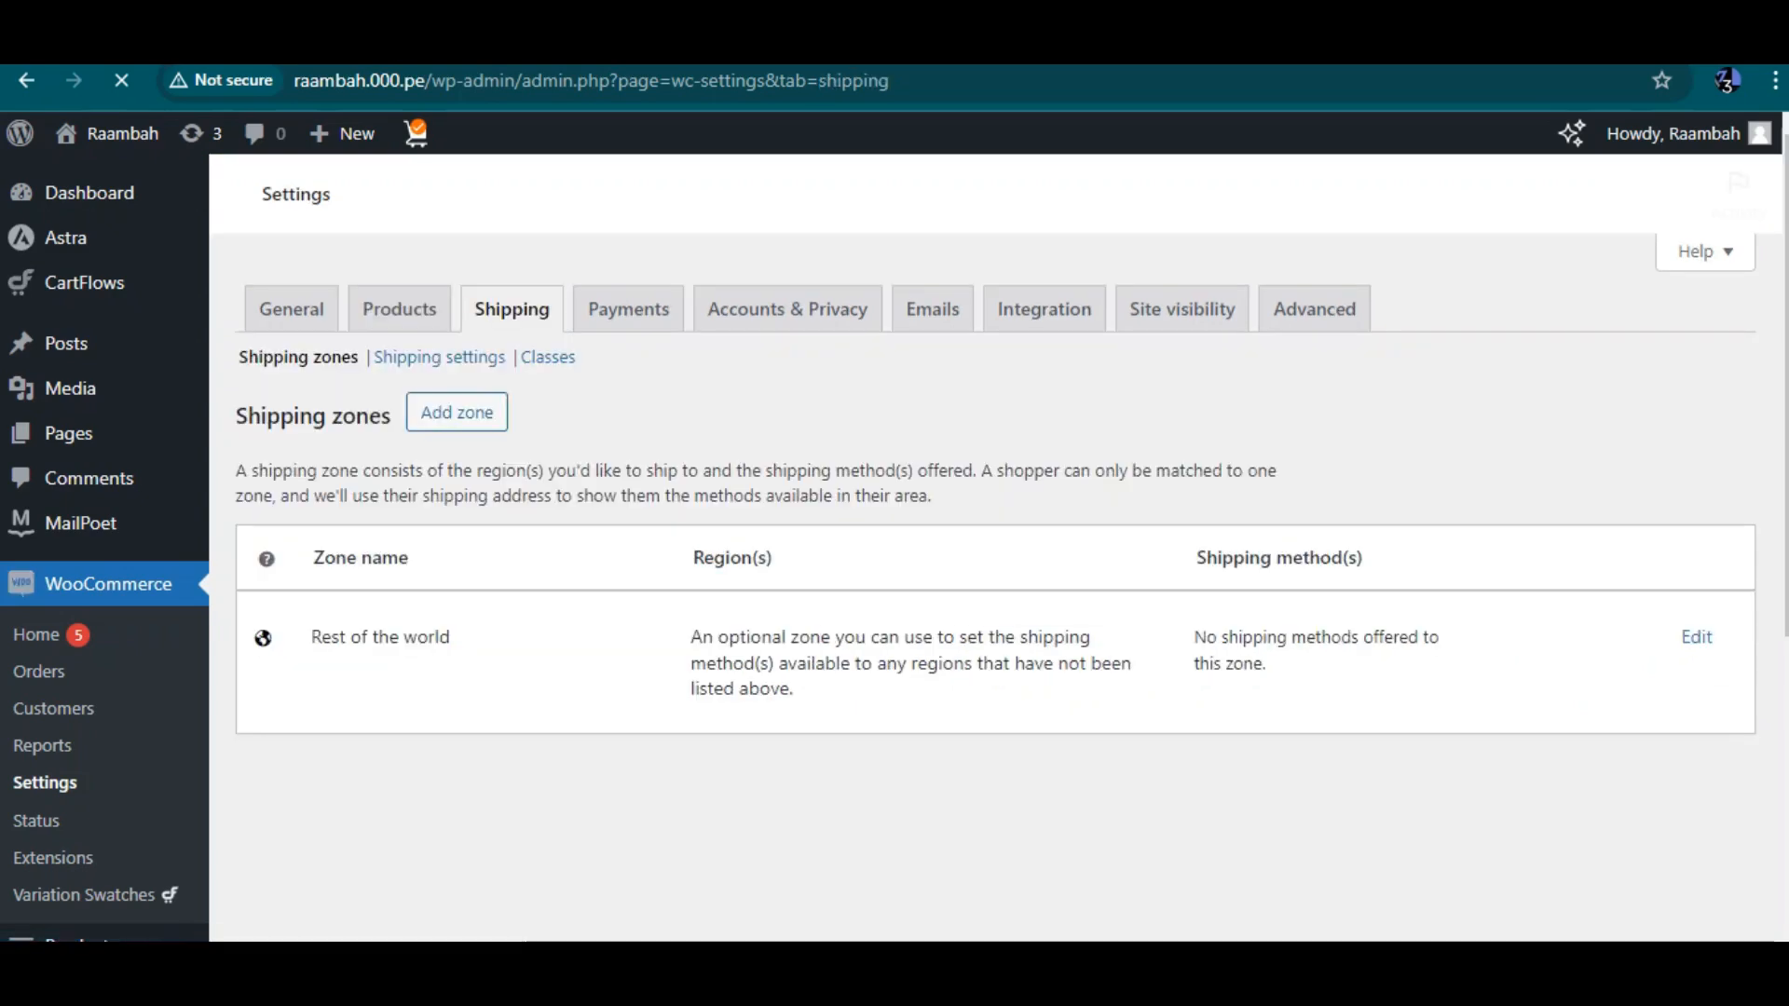
scroll(995, 559, down, 8)
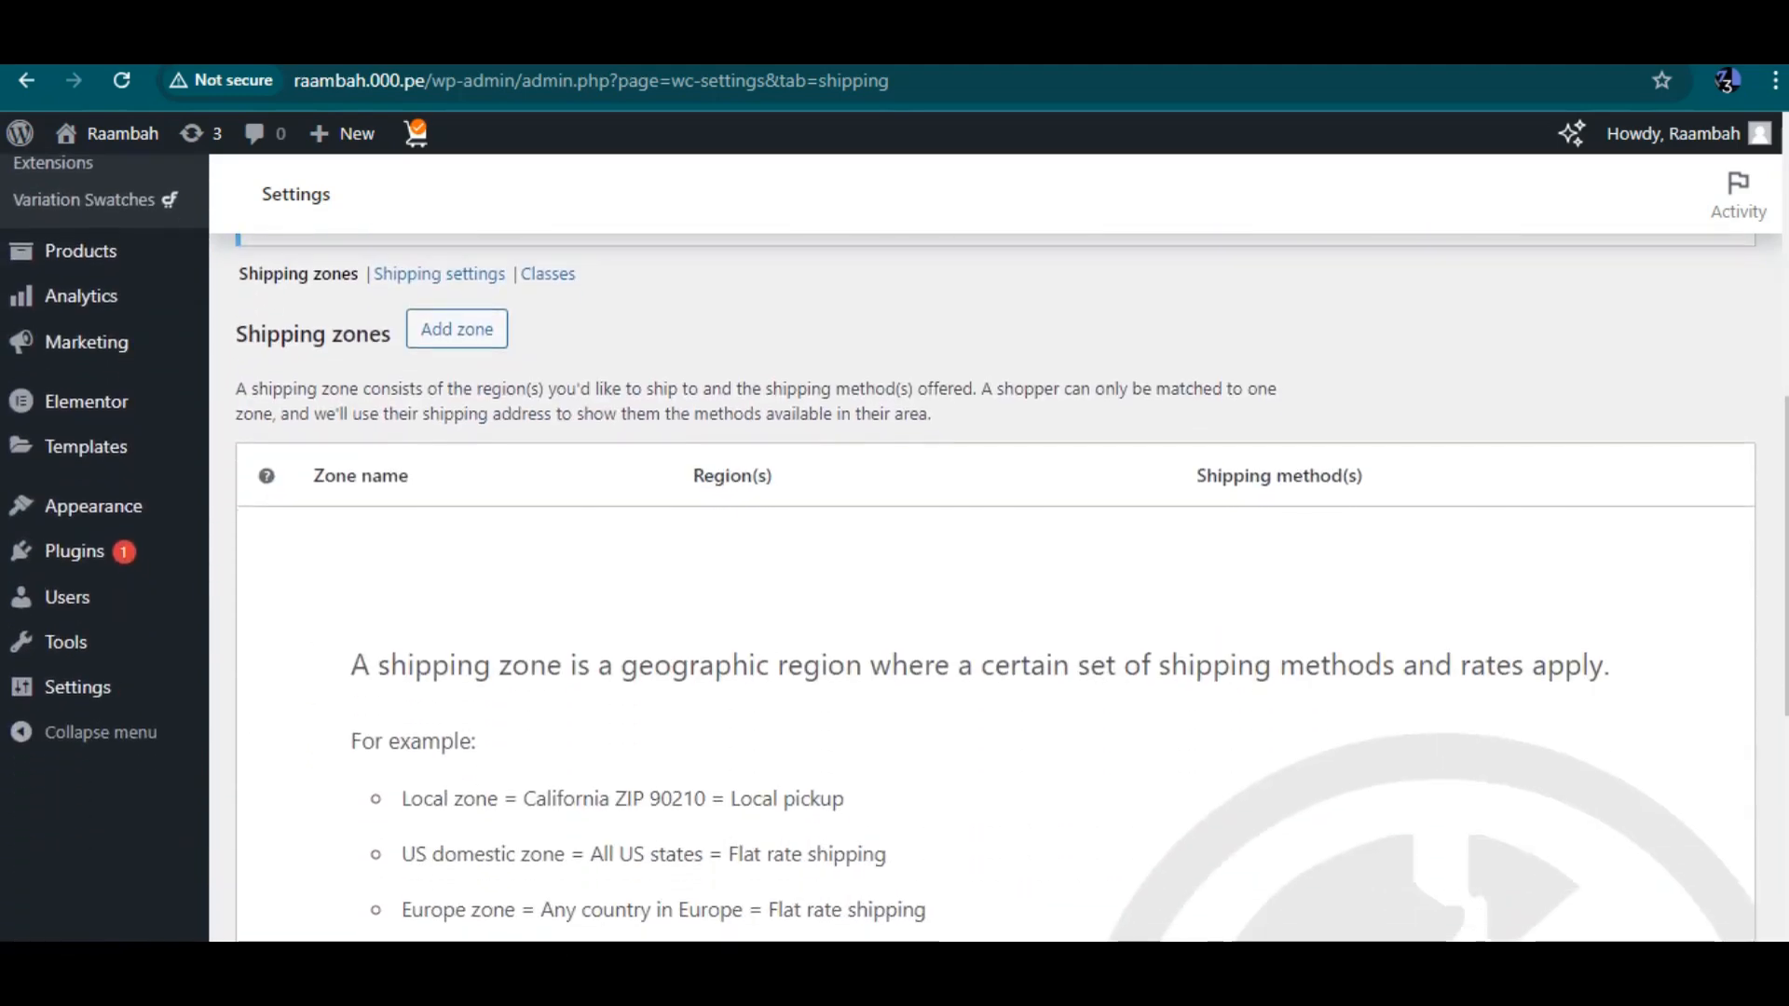
scroll(995, 559, up, 4)
scroll(995, 559, up, 6)
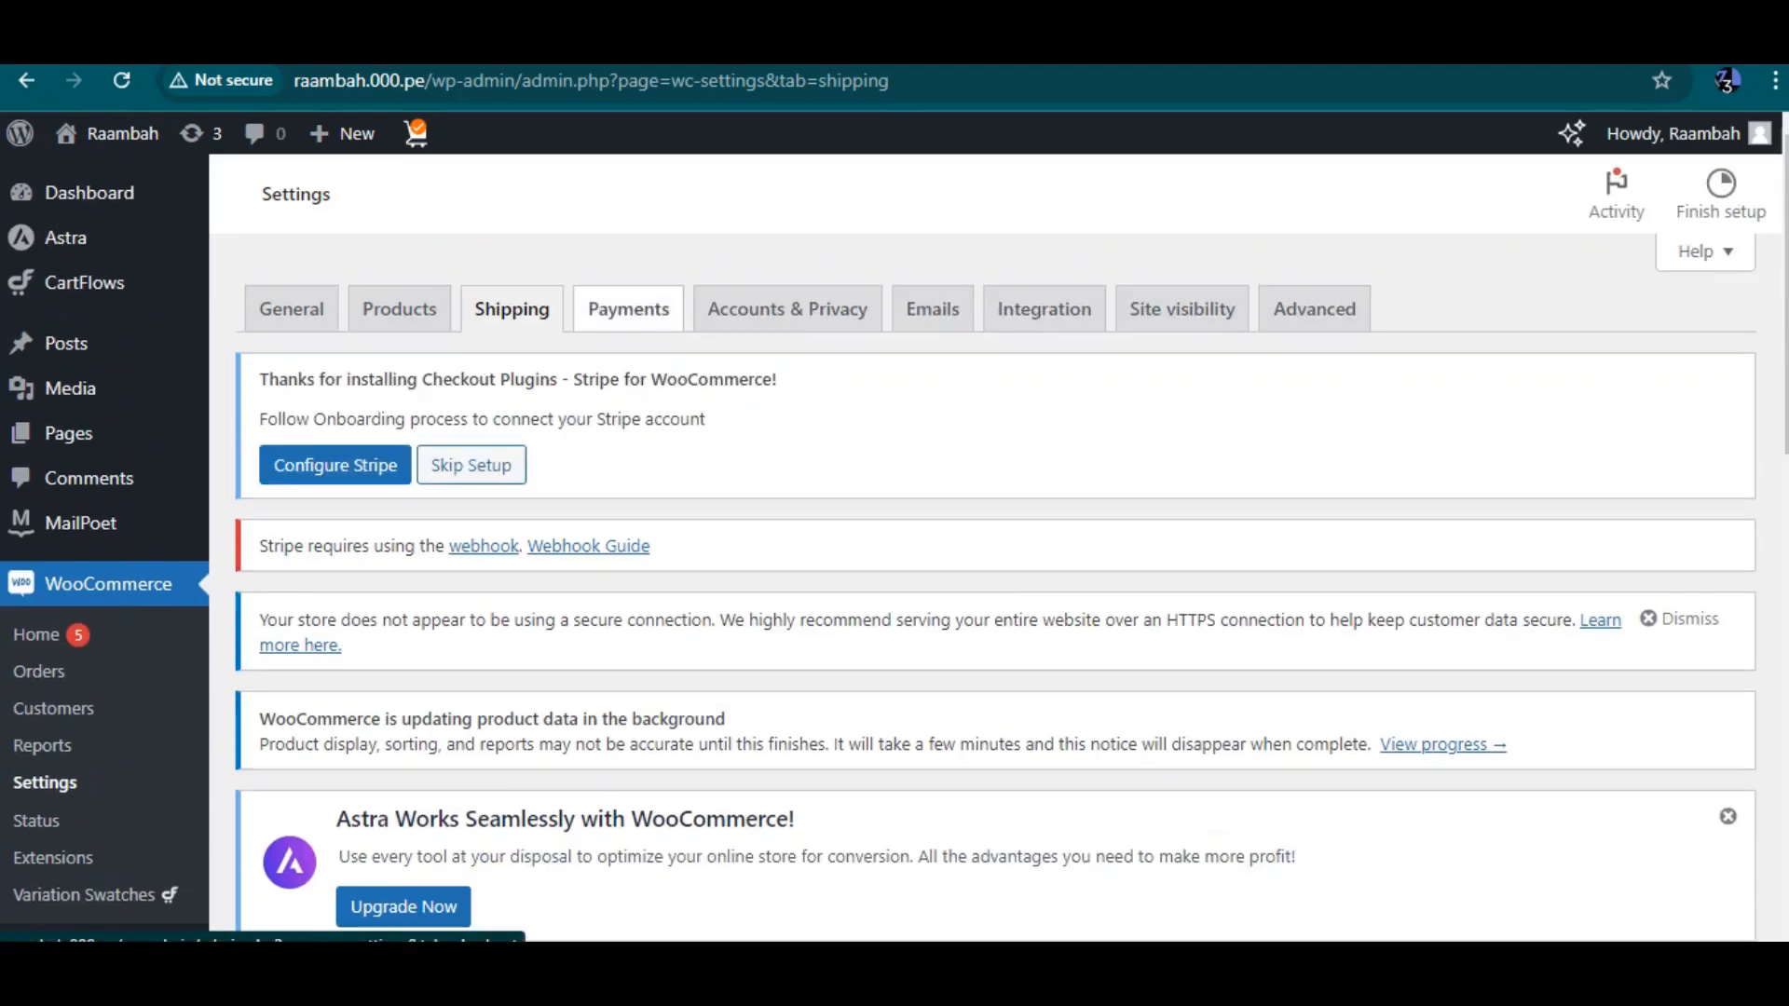
Open the Payments tab, enable Direct bank transfer and save the changes
click(628, 309)
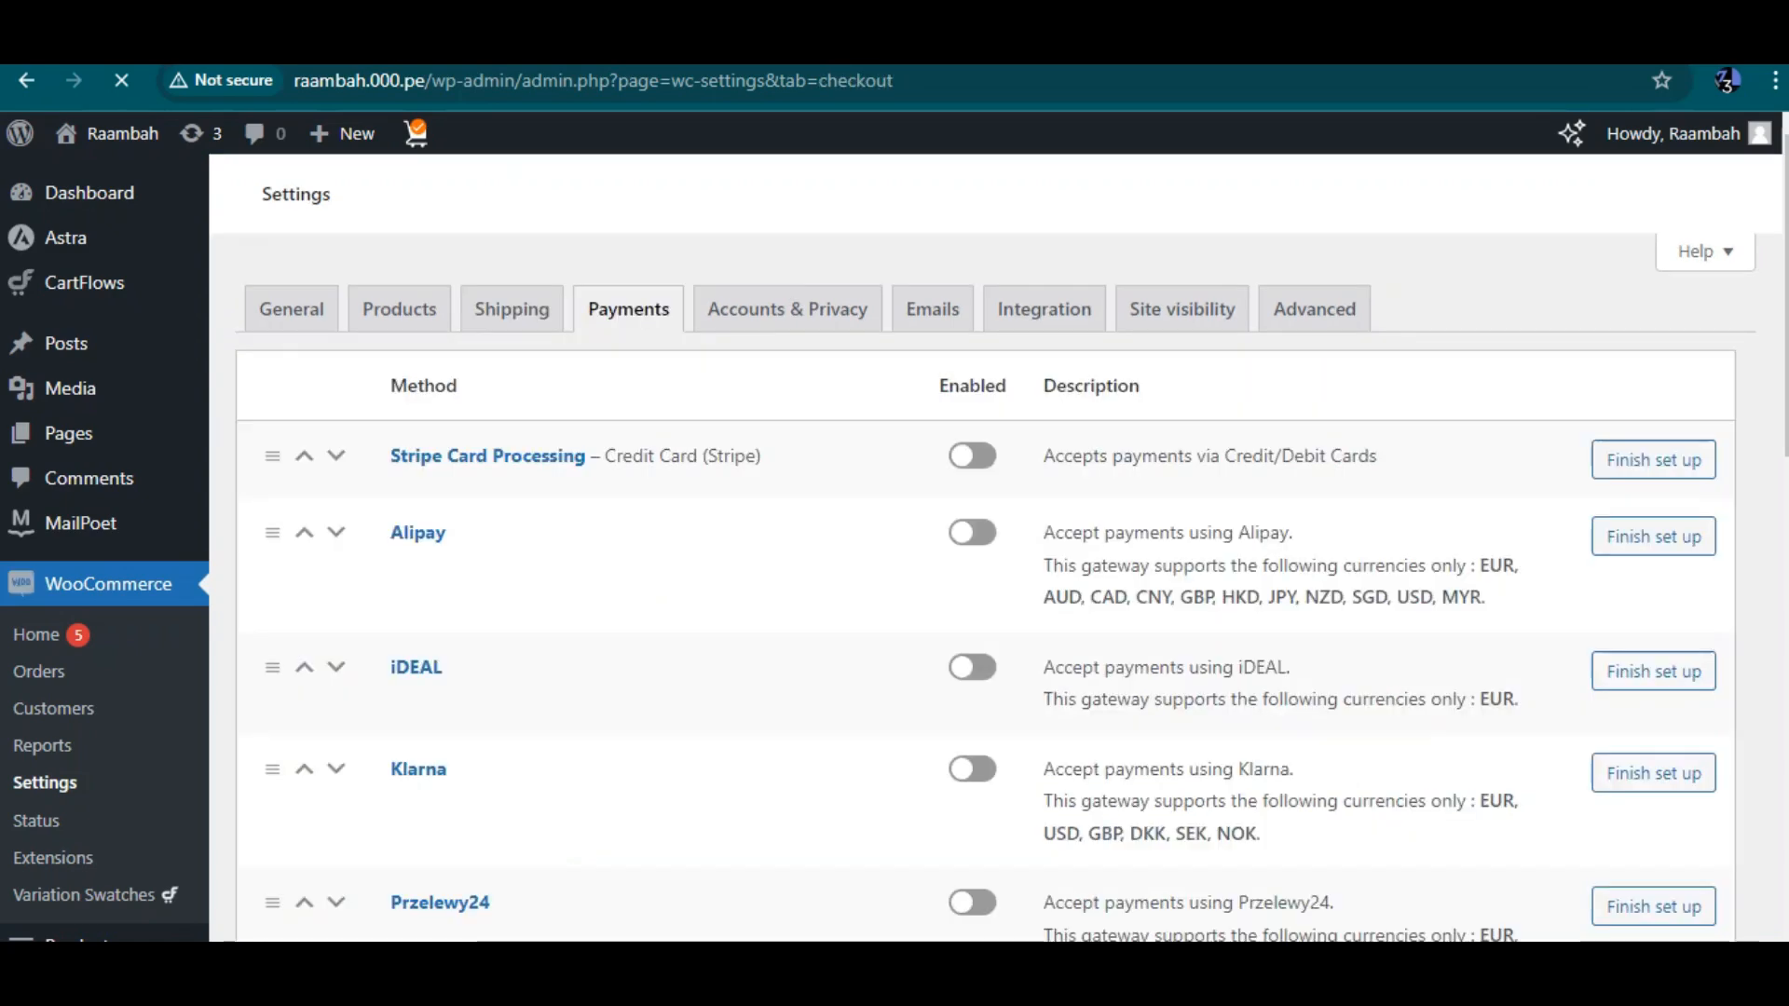
scroll(984, 554, down, 5)
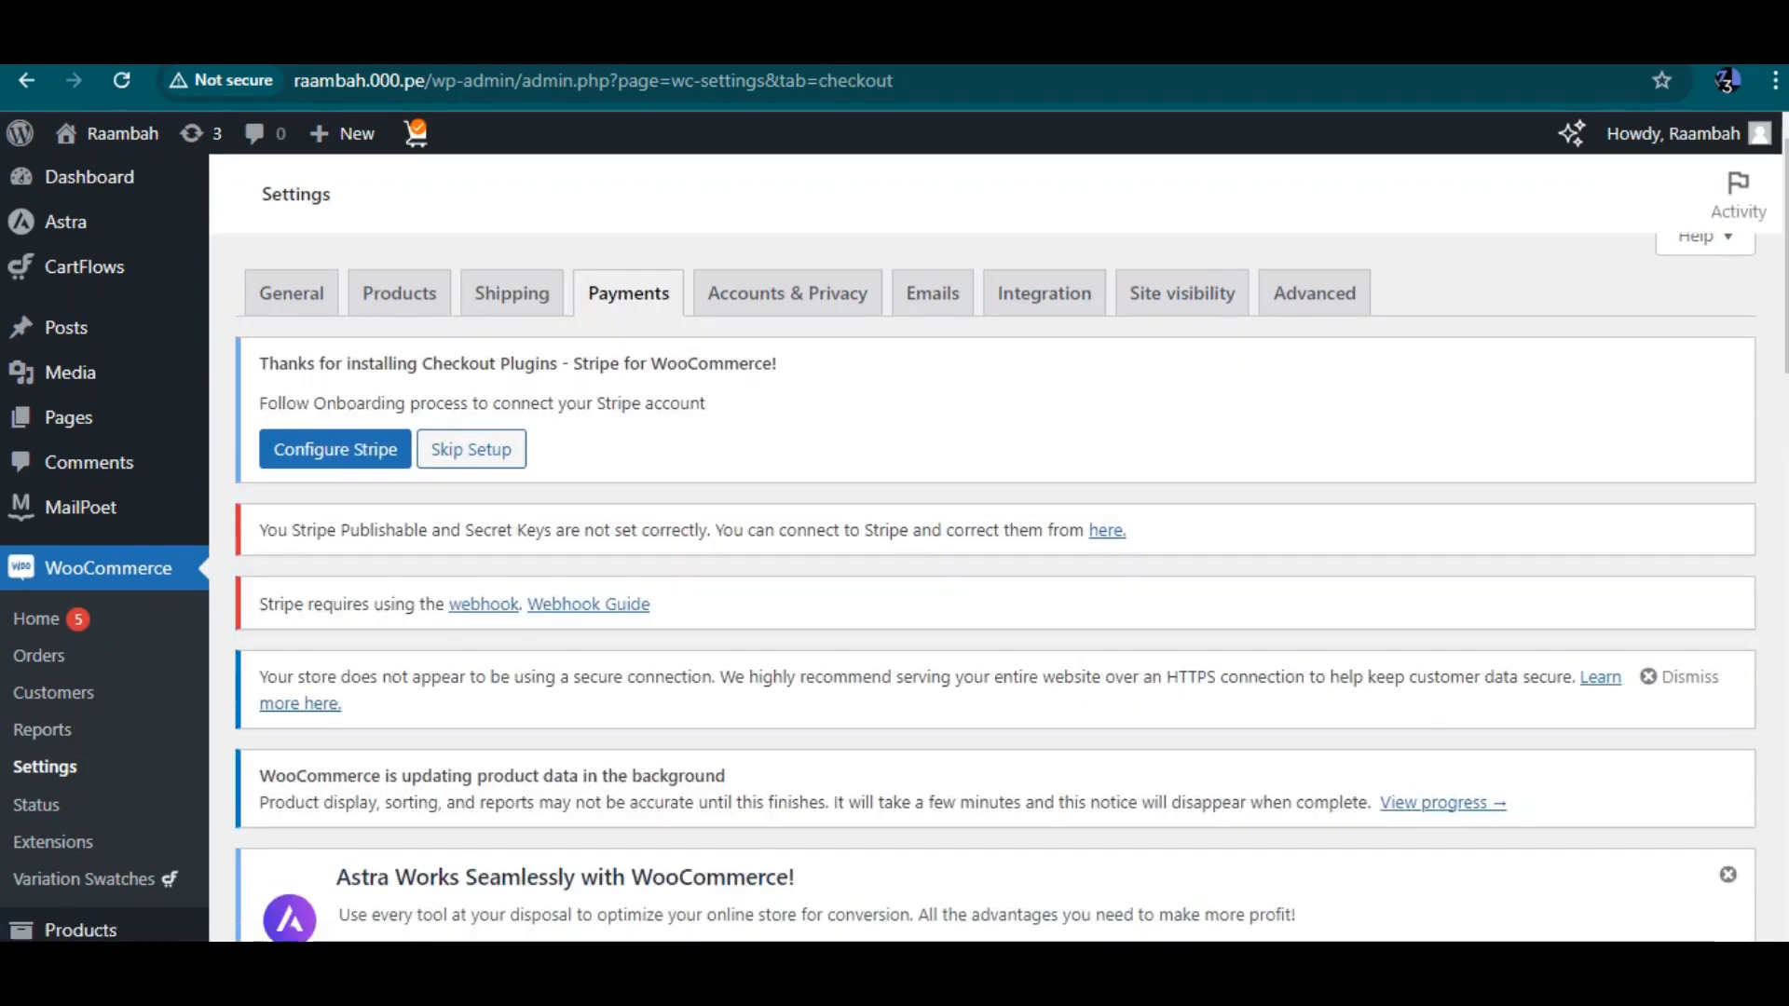
scroll(984, 554, down, 2)
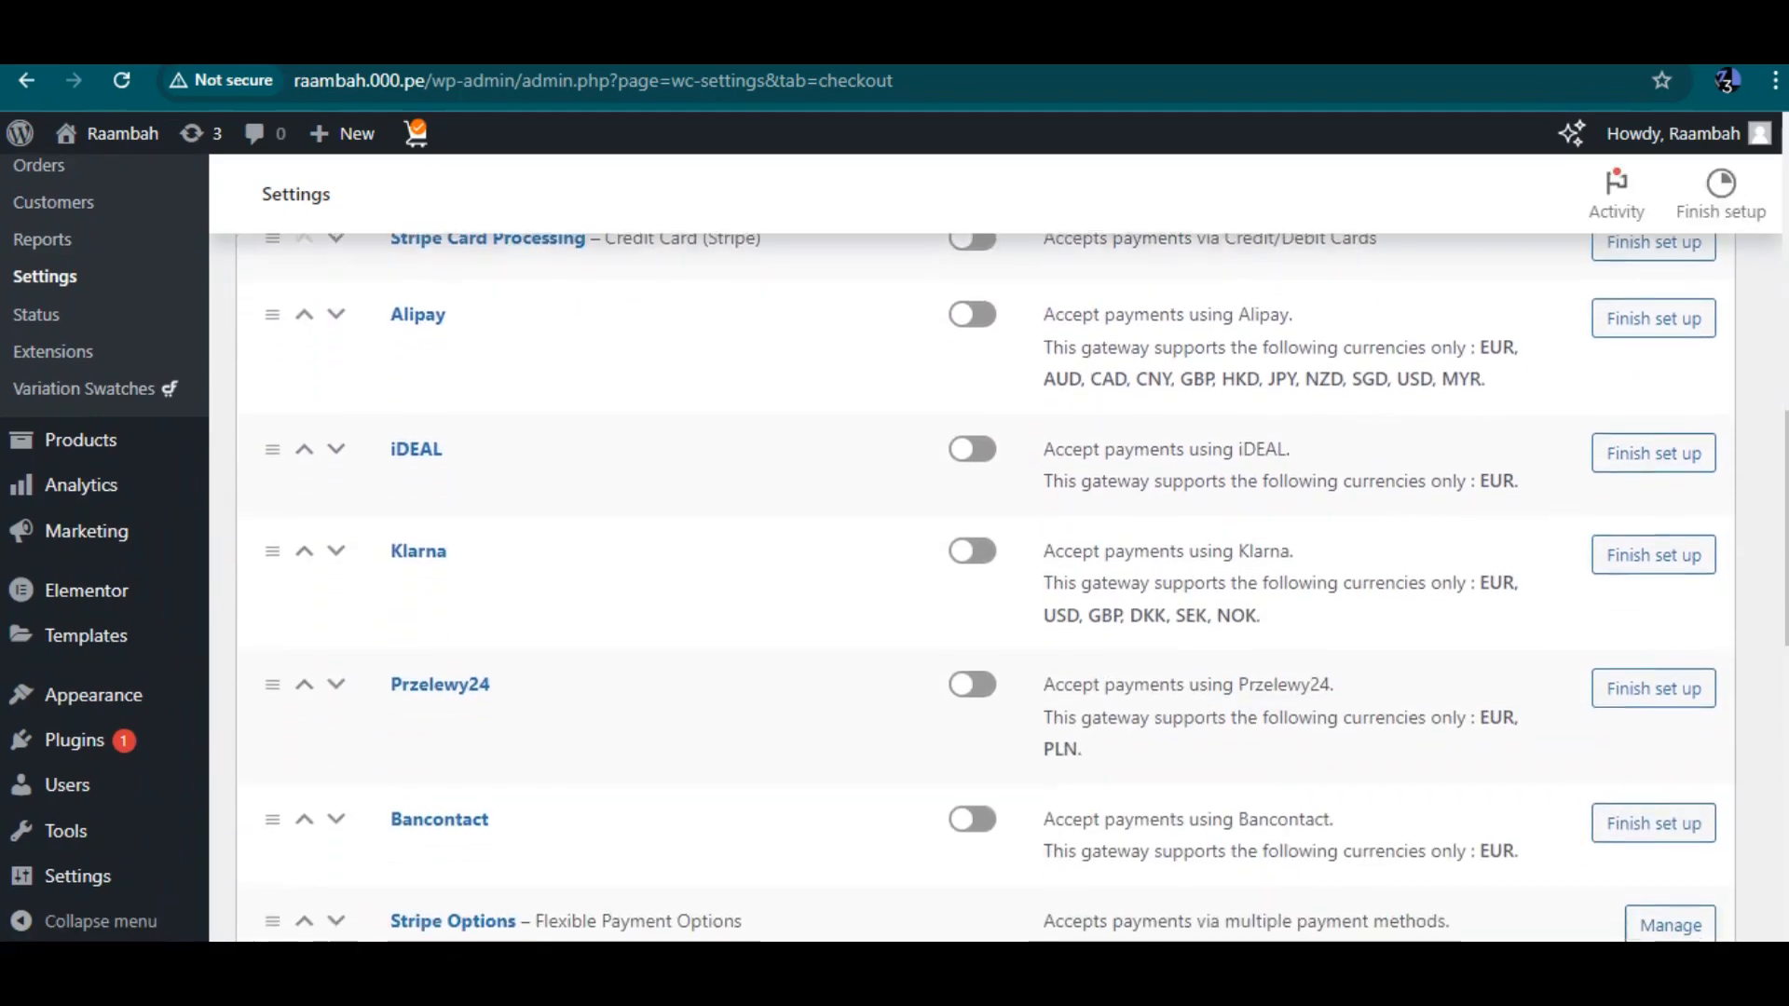
scroll(984, 554, up, 2)
scroll(984, 553, down, 5)
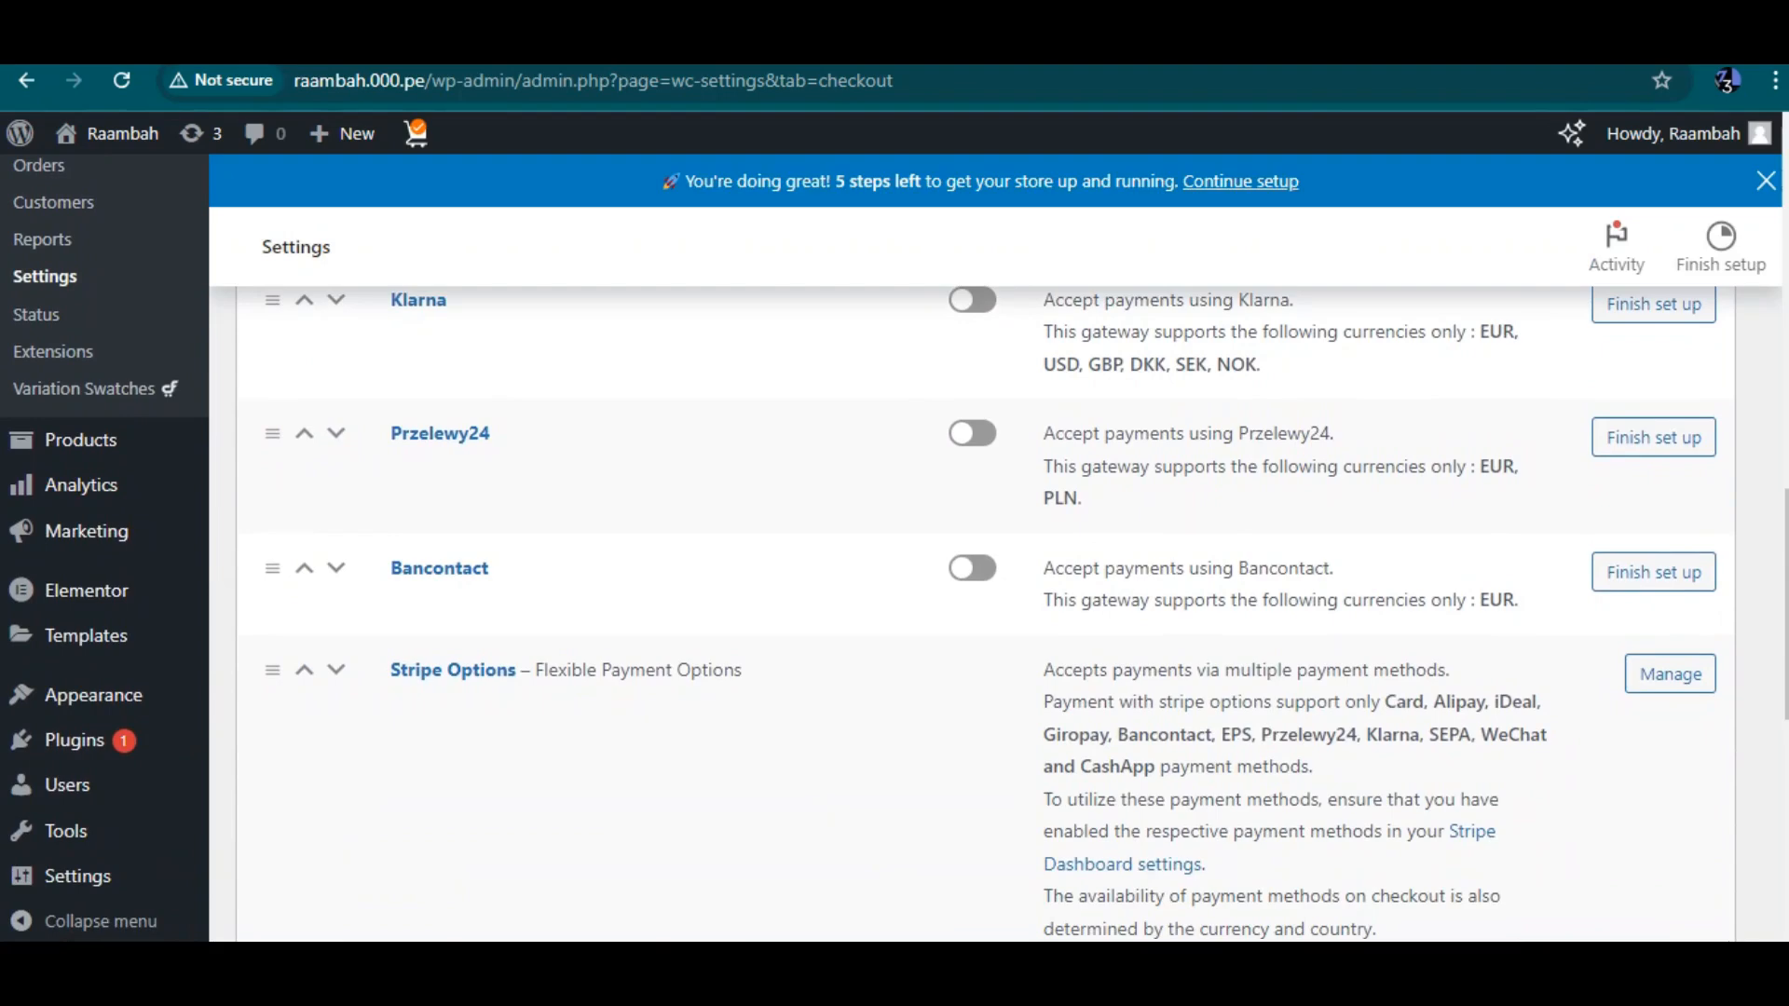
scroll(984, 554, down, 6)
scroll(984, 553, down, 2)
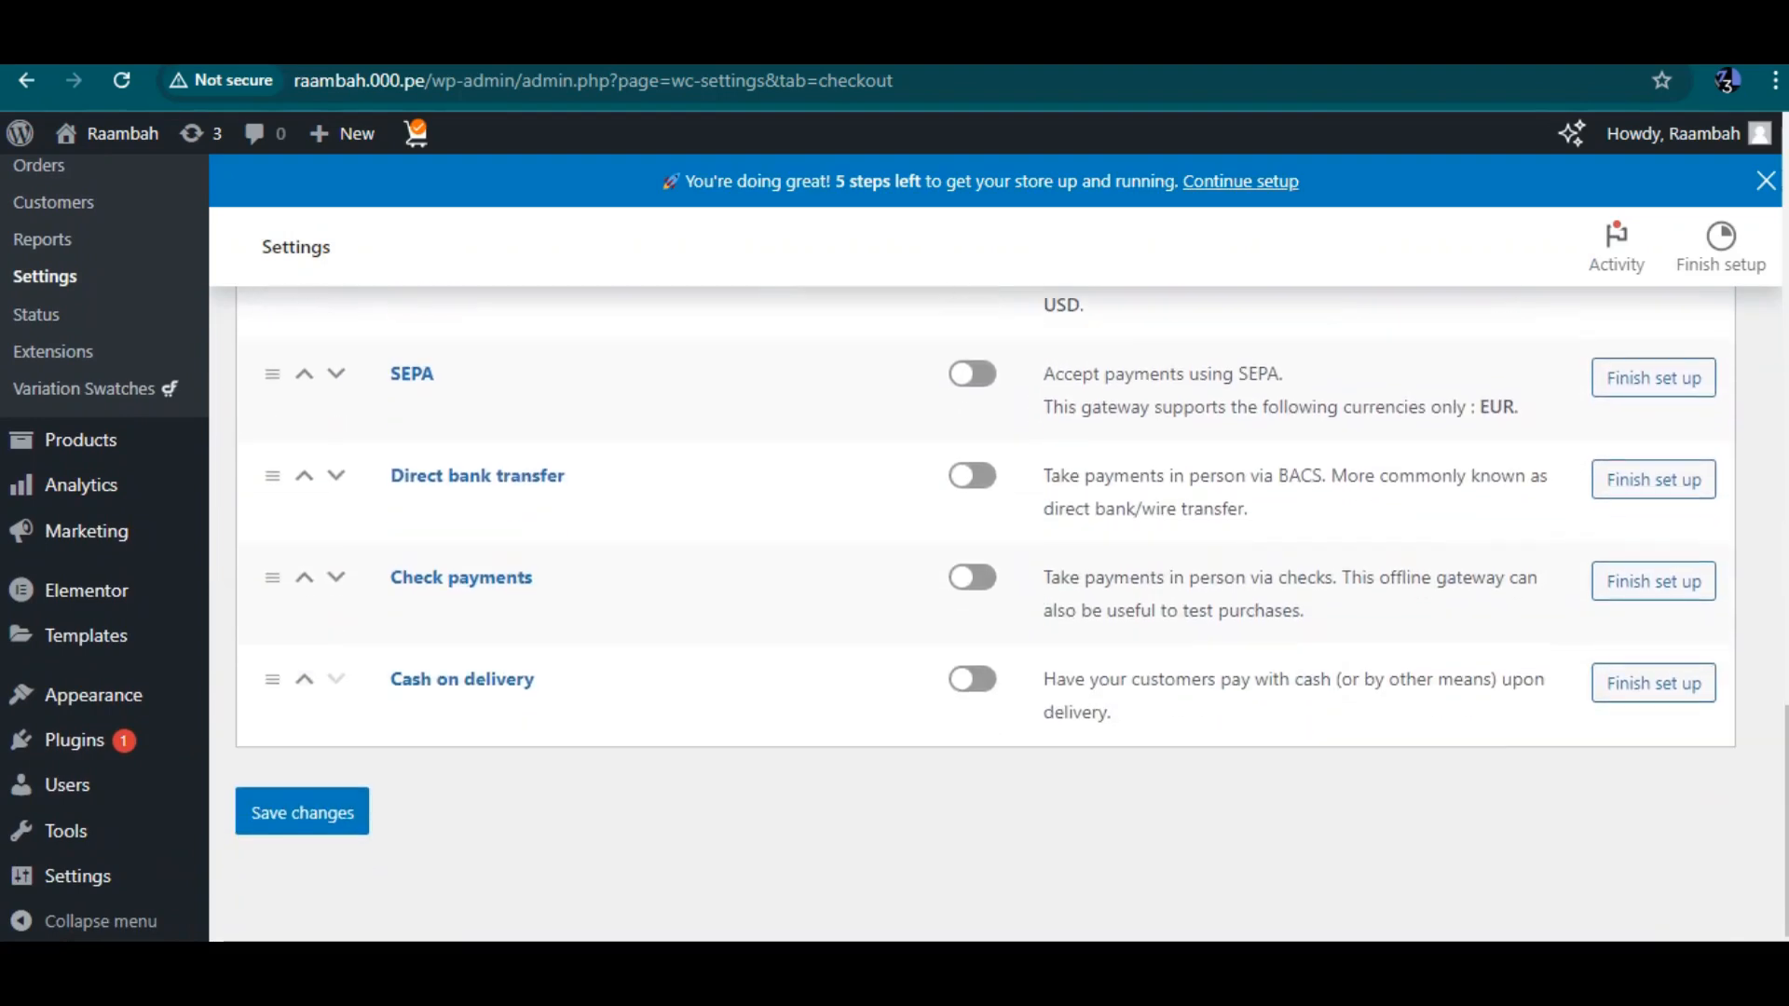
click(972, 476)
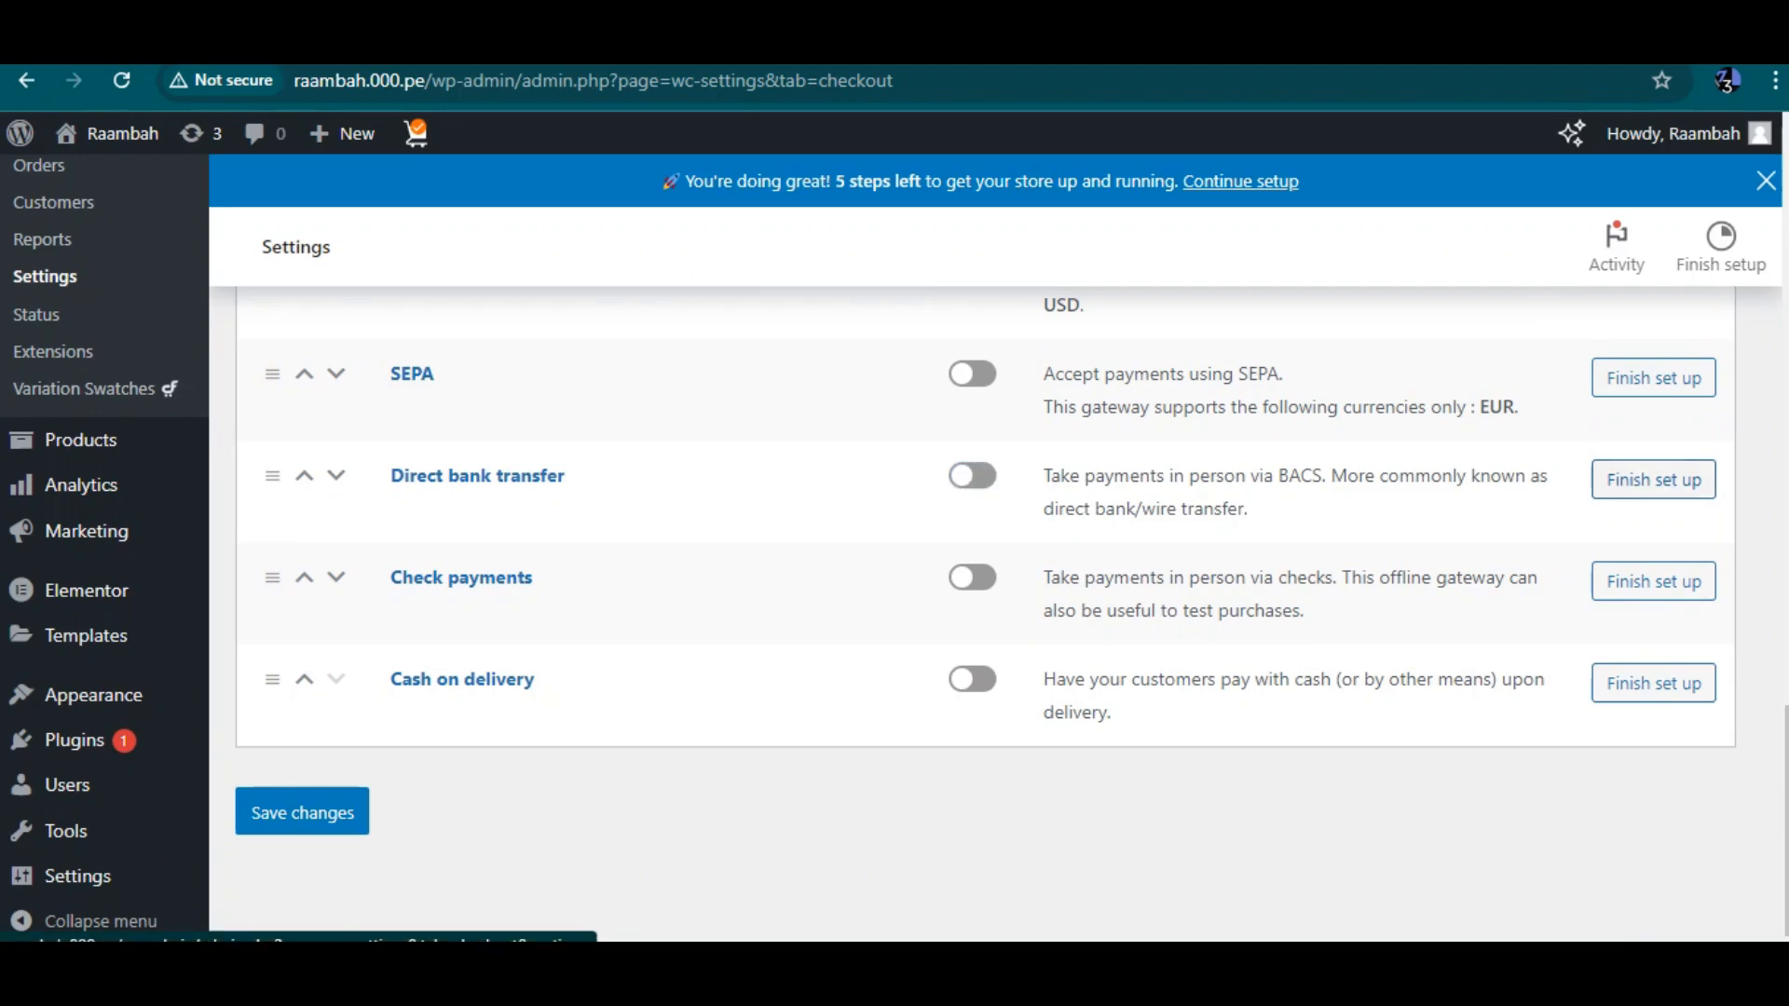
click(972, 476)
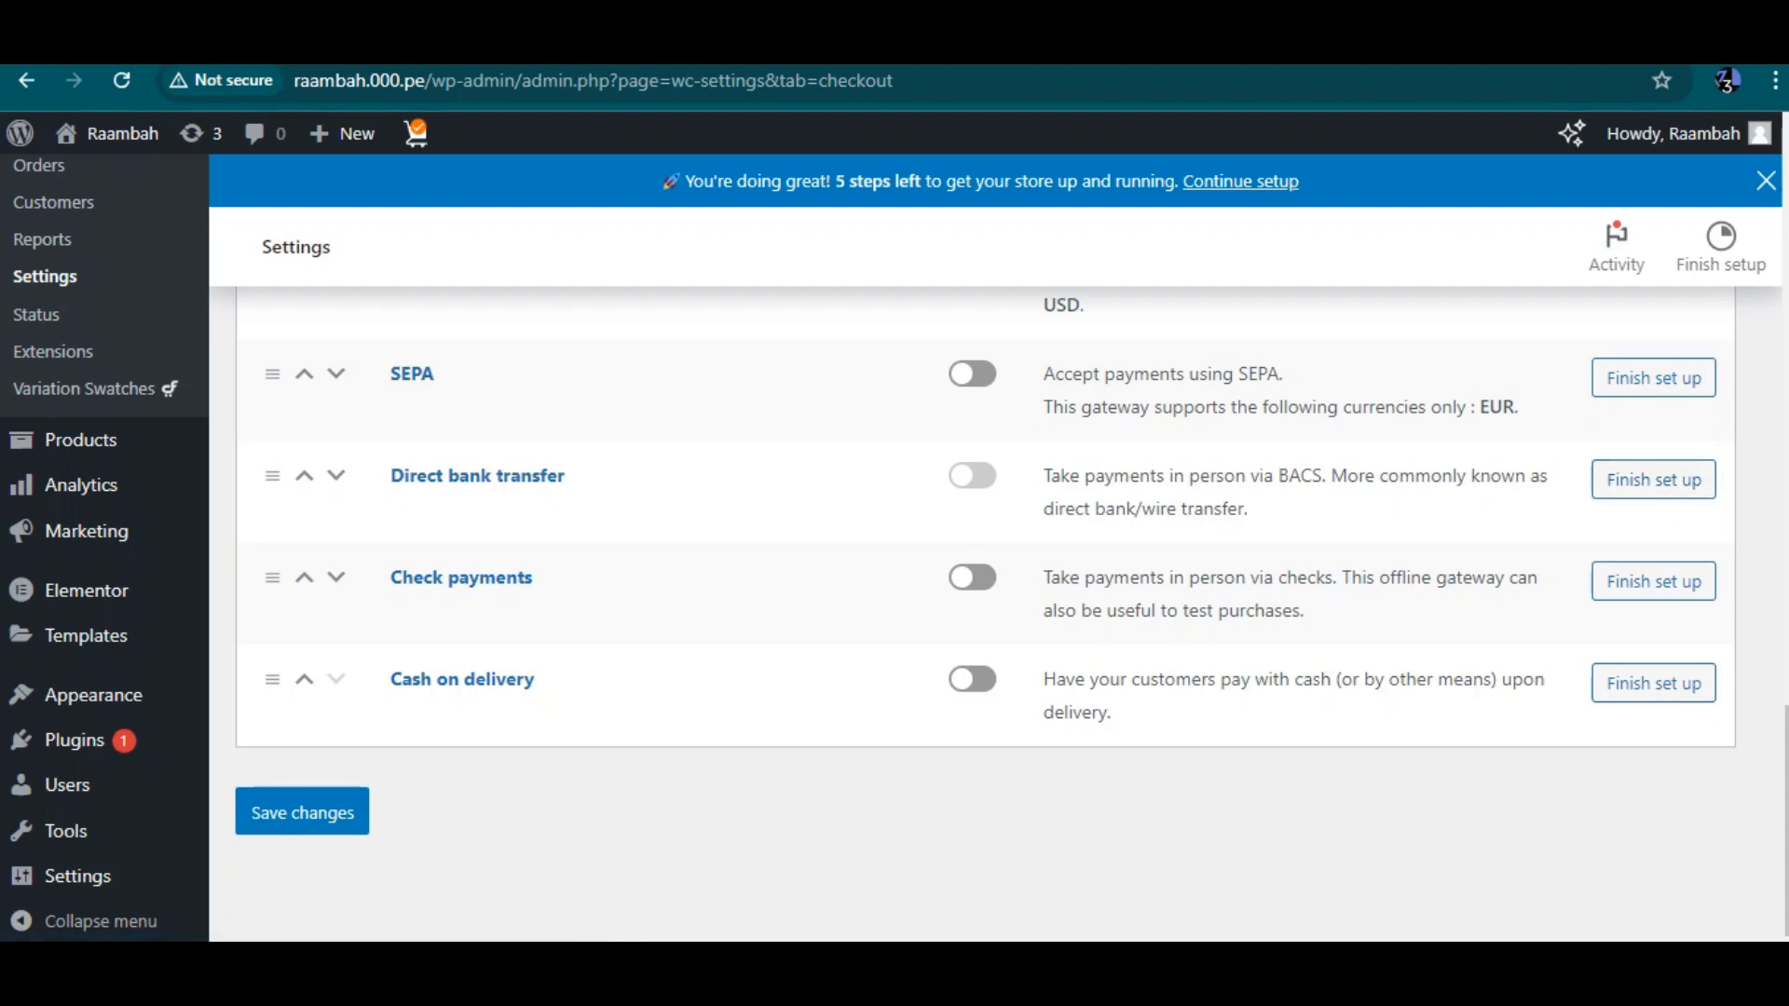
click(302, 812)
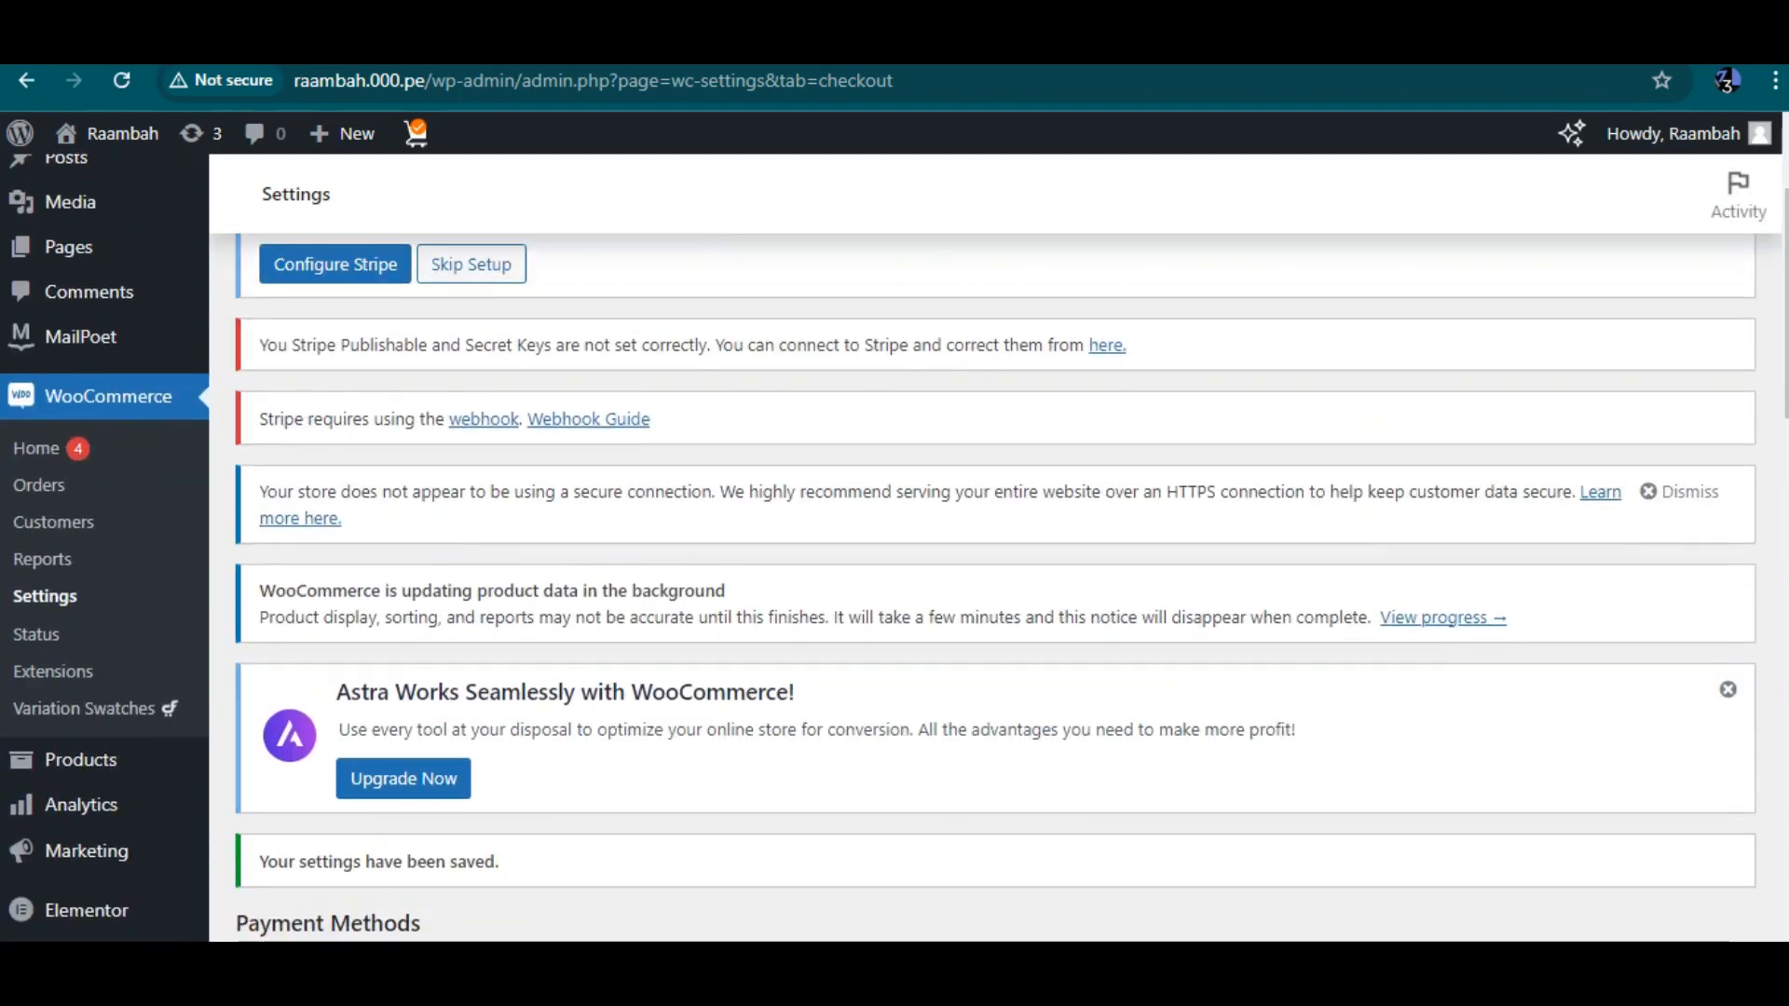
Enable Check payments and Cash on delivery, then save the payment settings
scroll(983, 548, down, 1)
scroll(983, 548, down, 4)
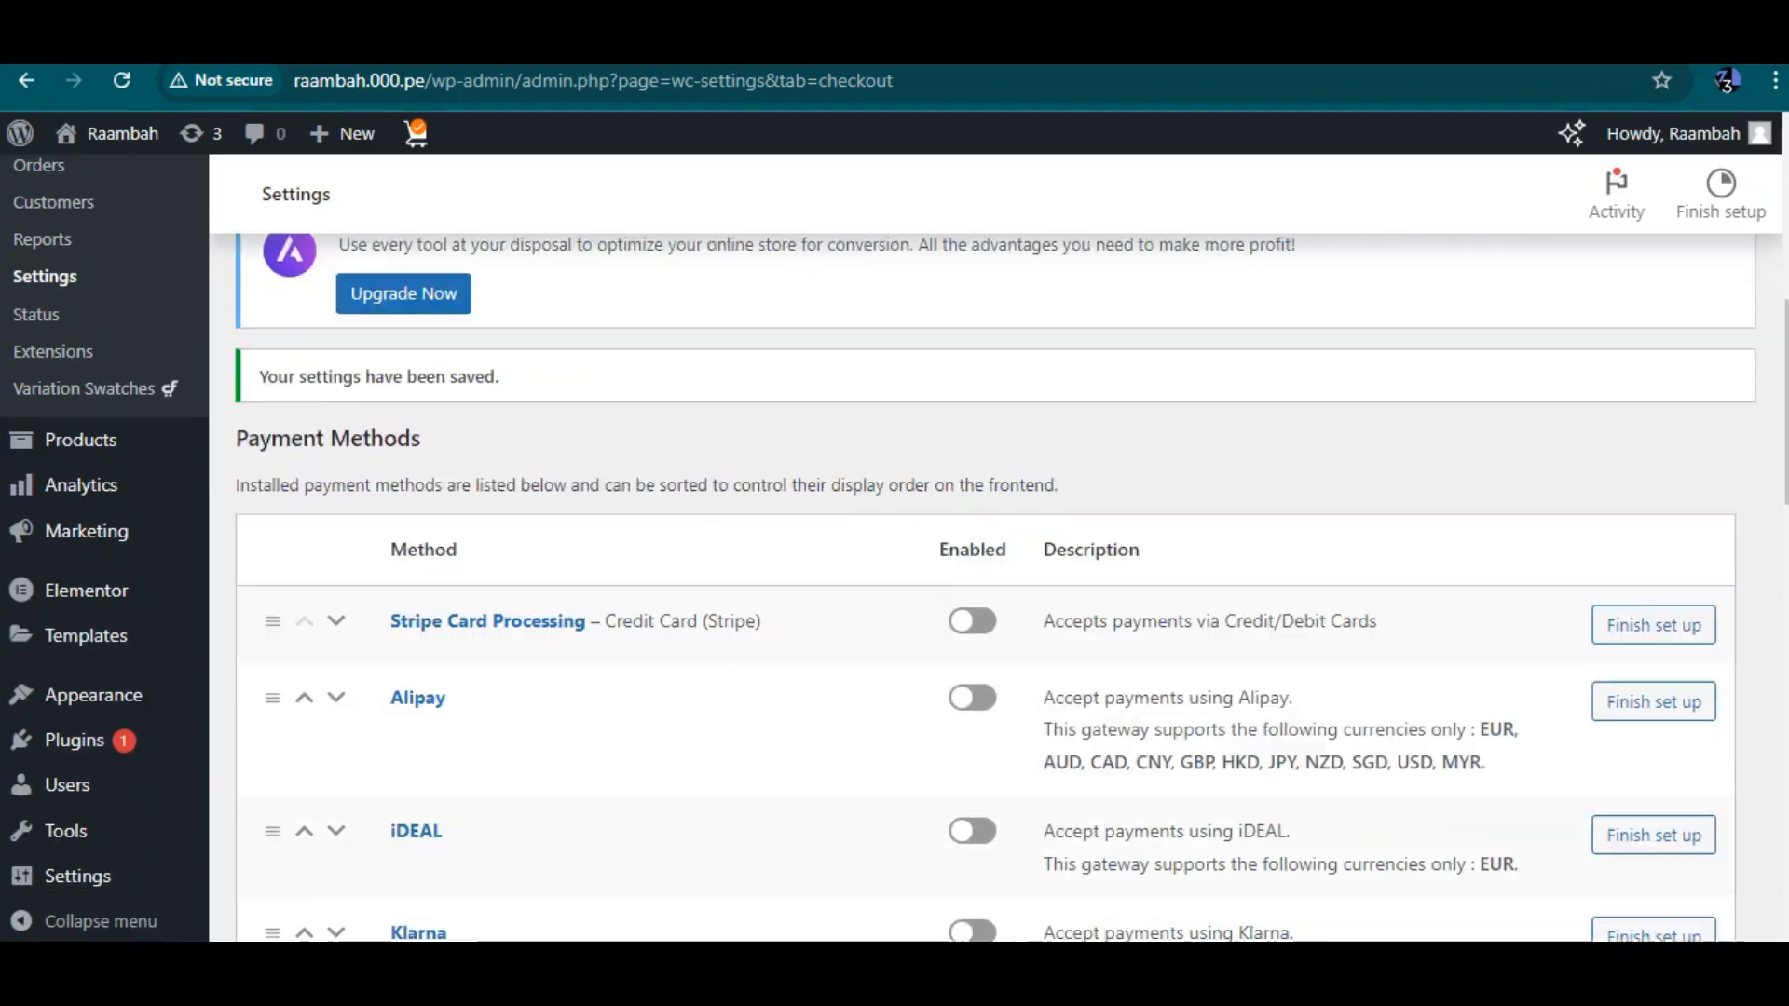
scroll(983, 547, down, 3)
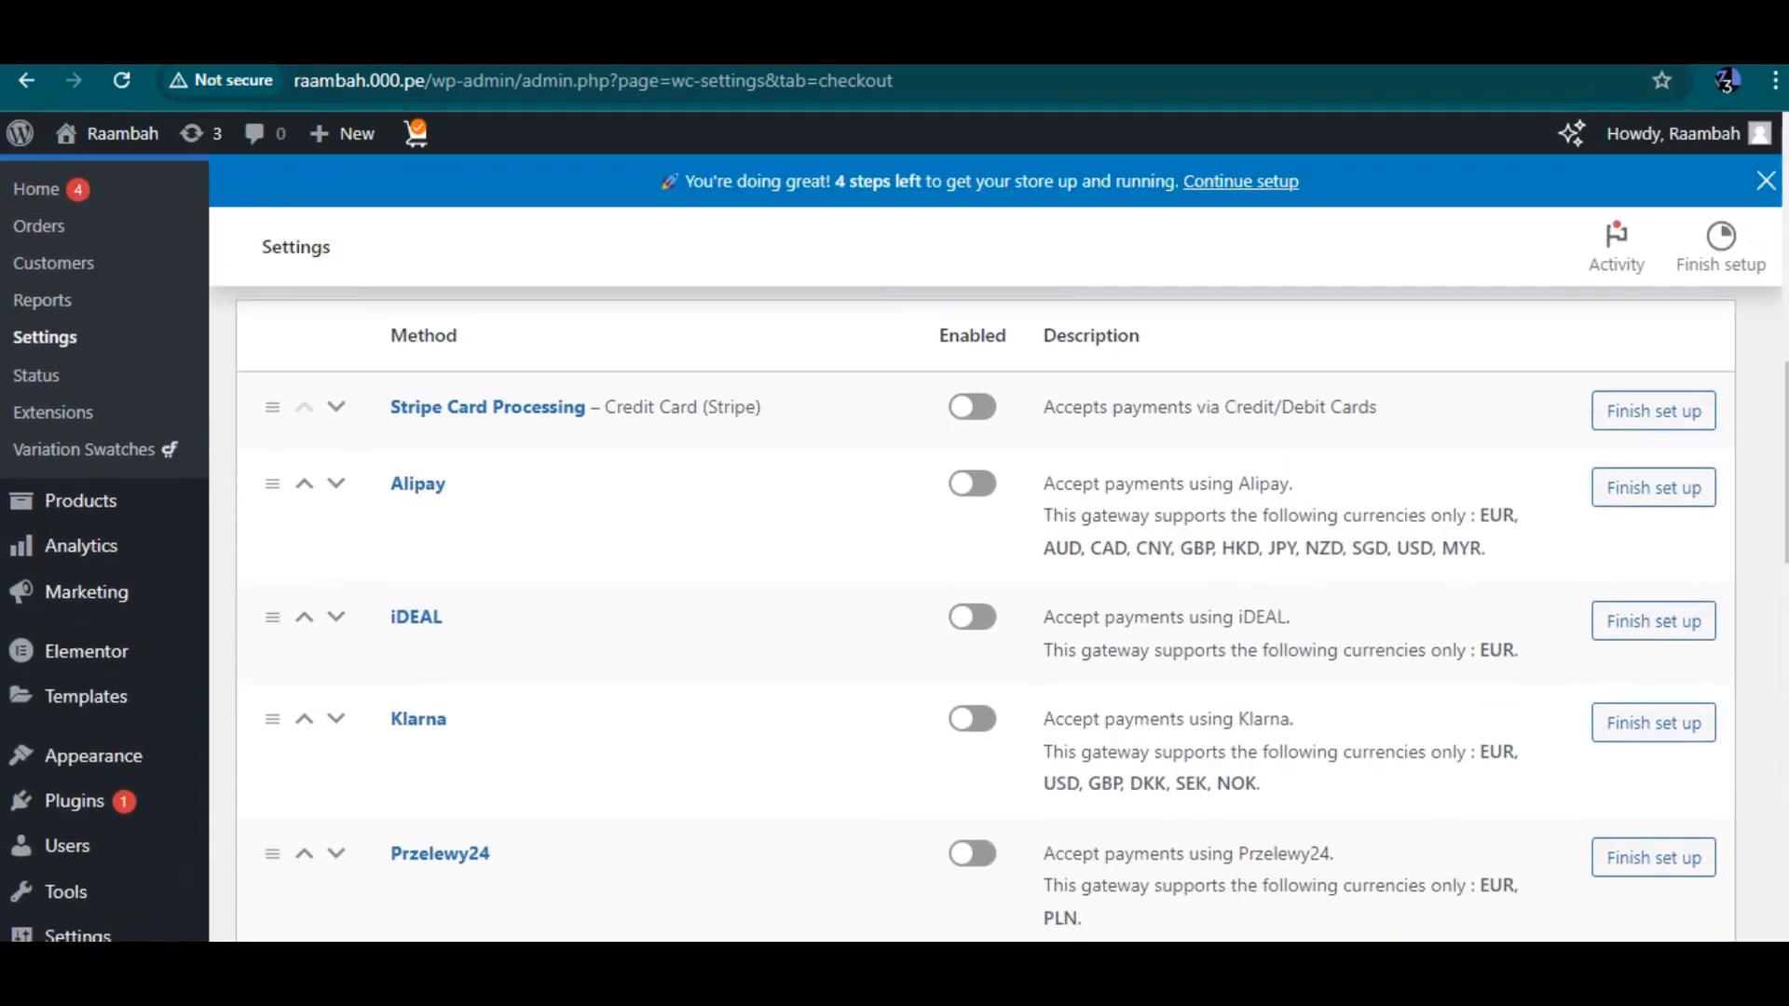
scroll(983, 547, down, 1)
scroll(984, 547, down, 13)
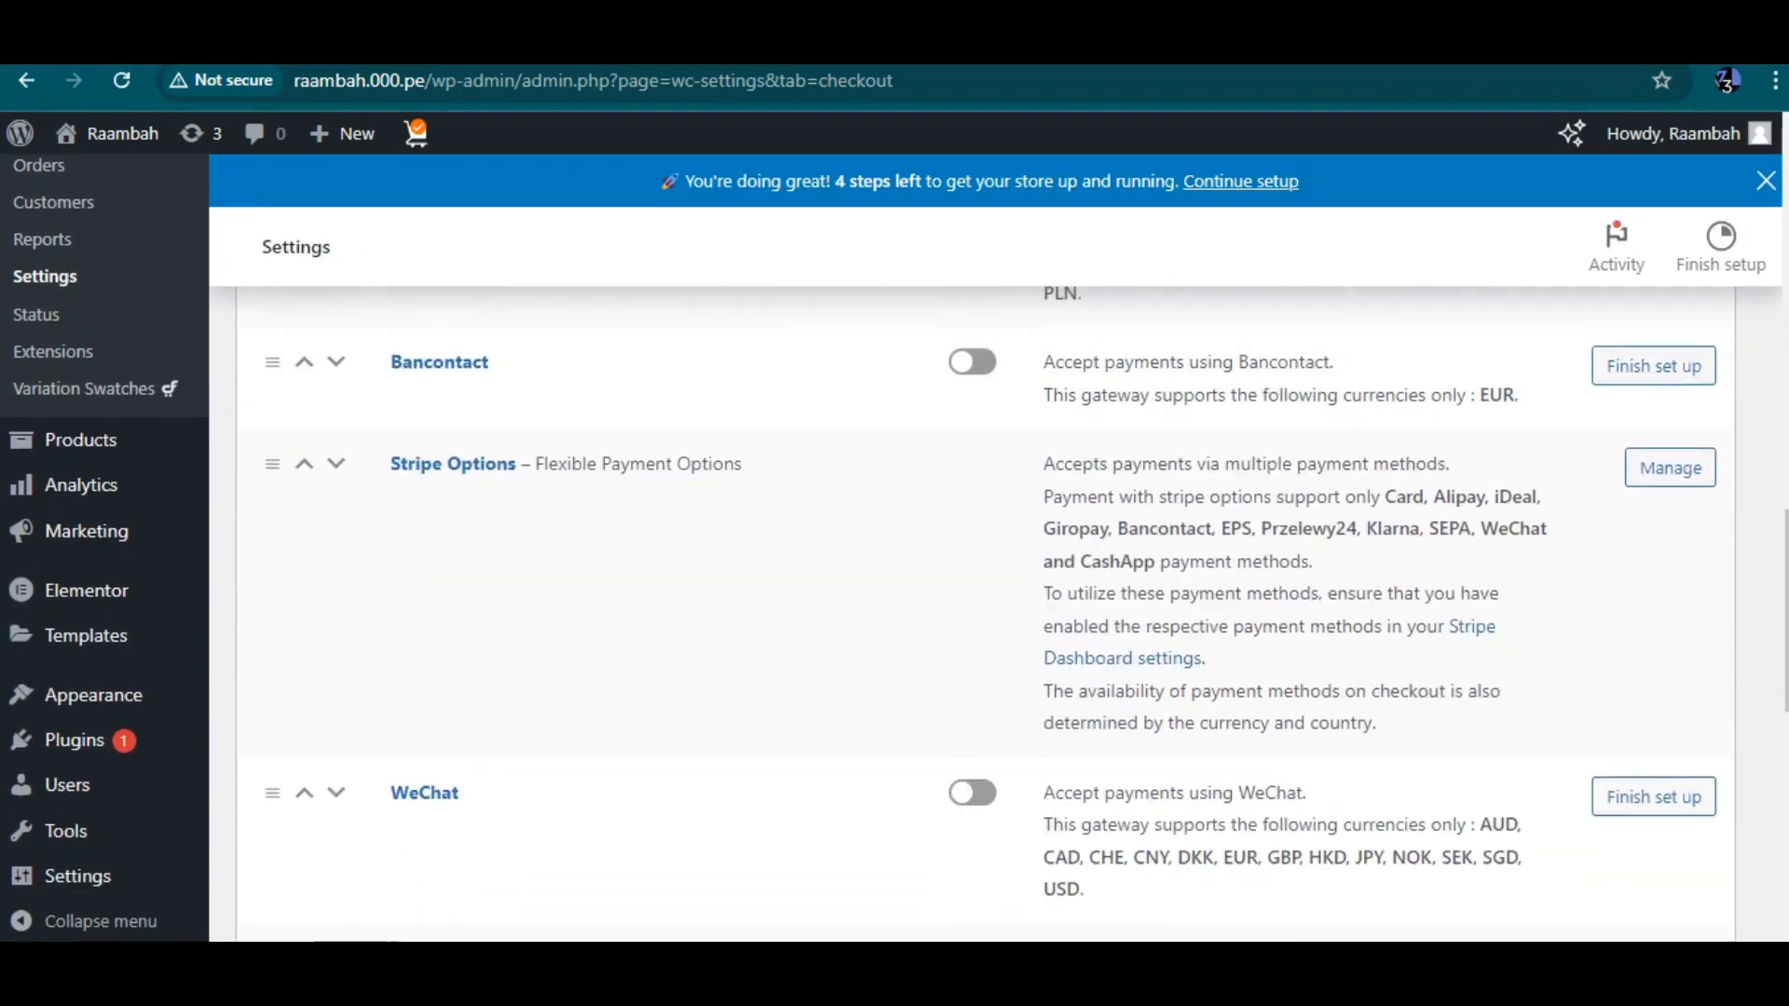
scroll(983, 548, down, 3)
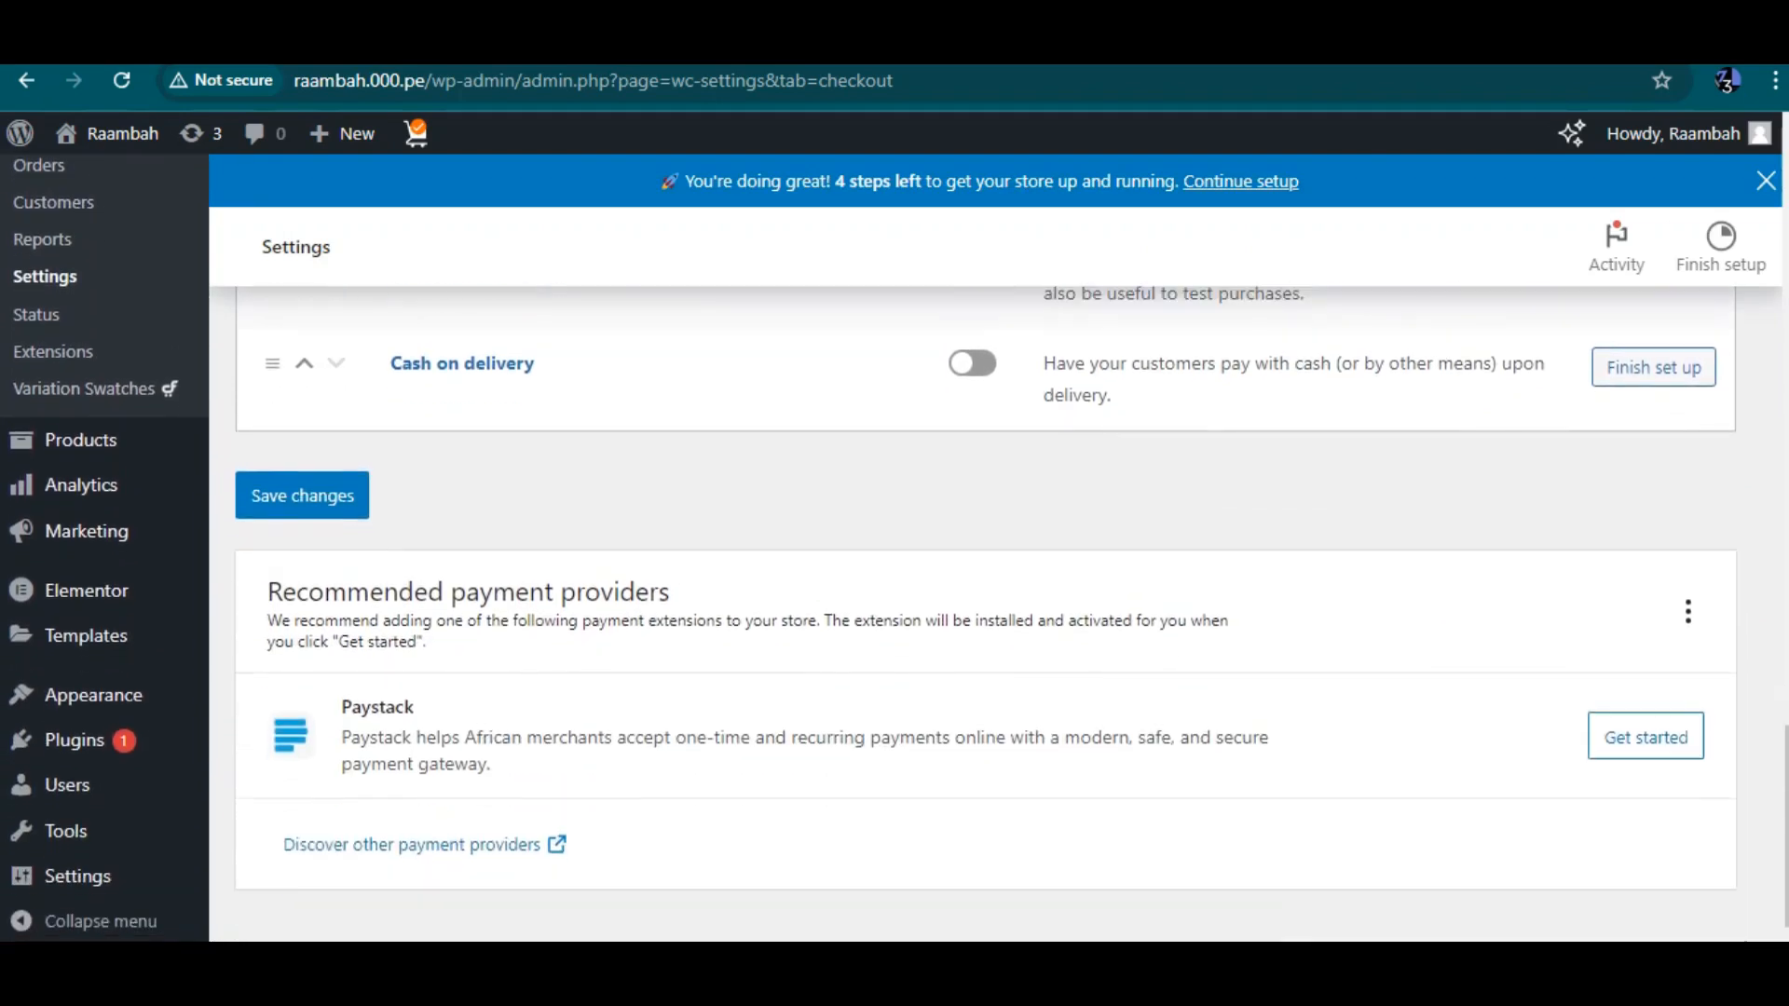
scroll(983, 548, up, 2)
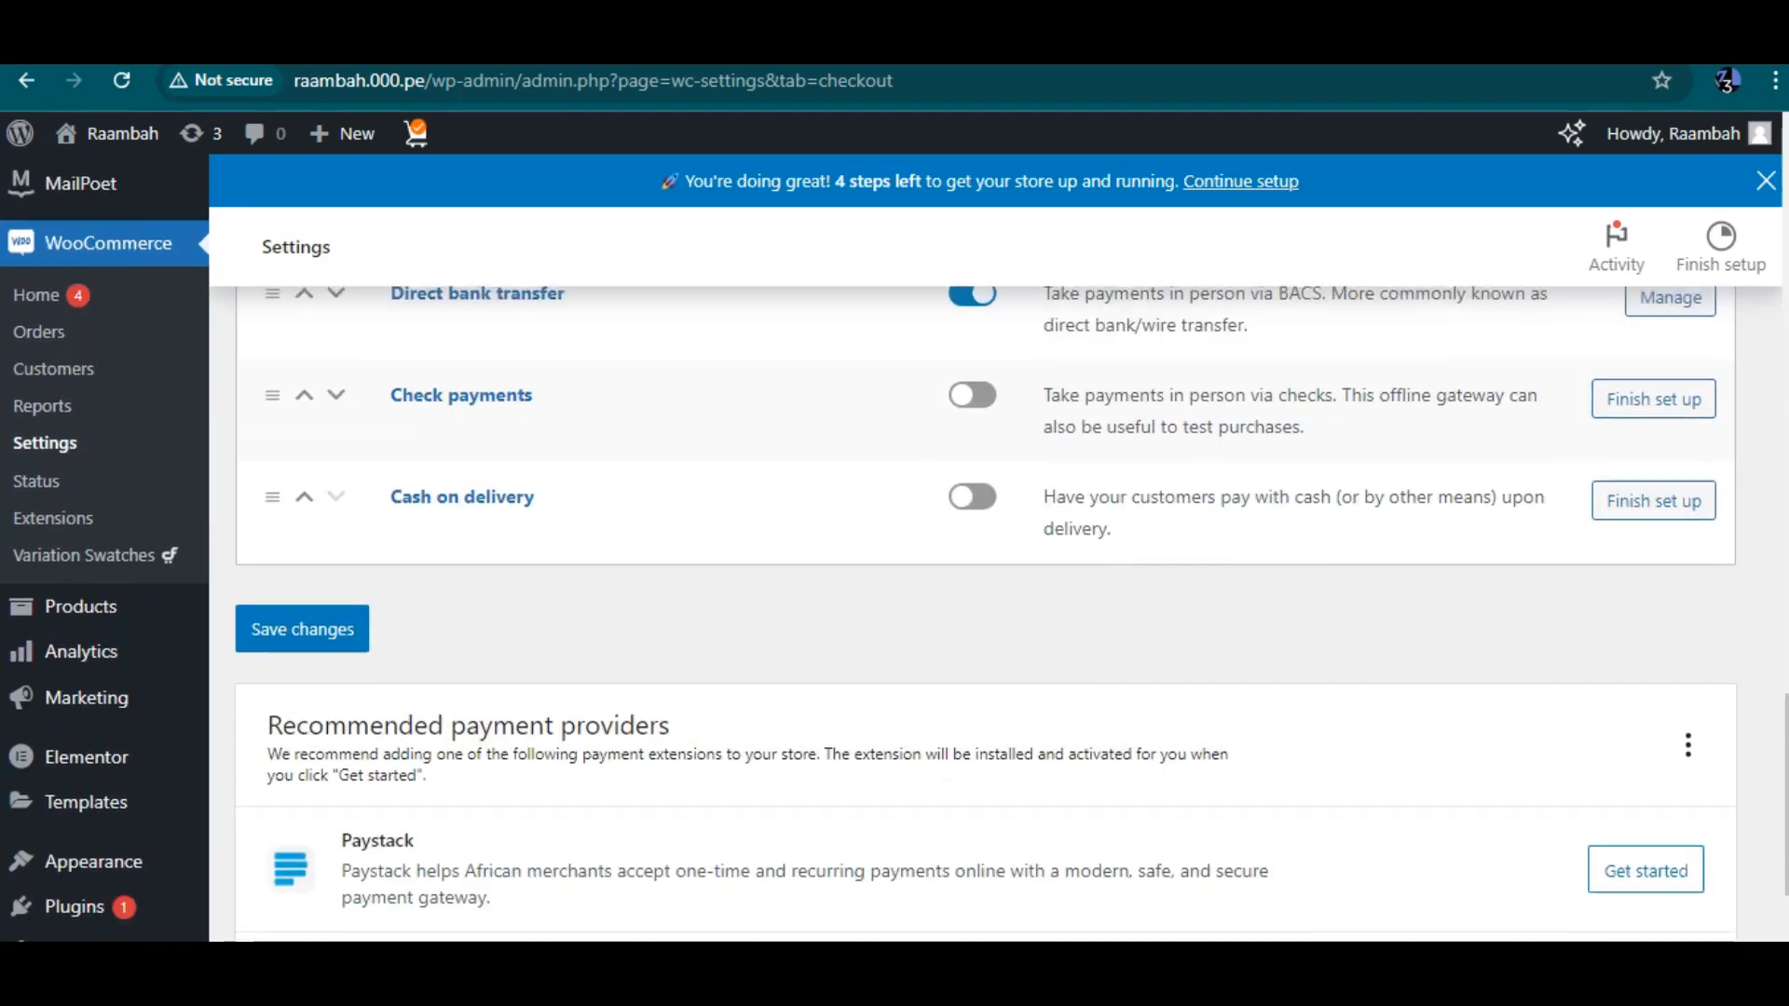
scroll(983, 547, down, 2)
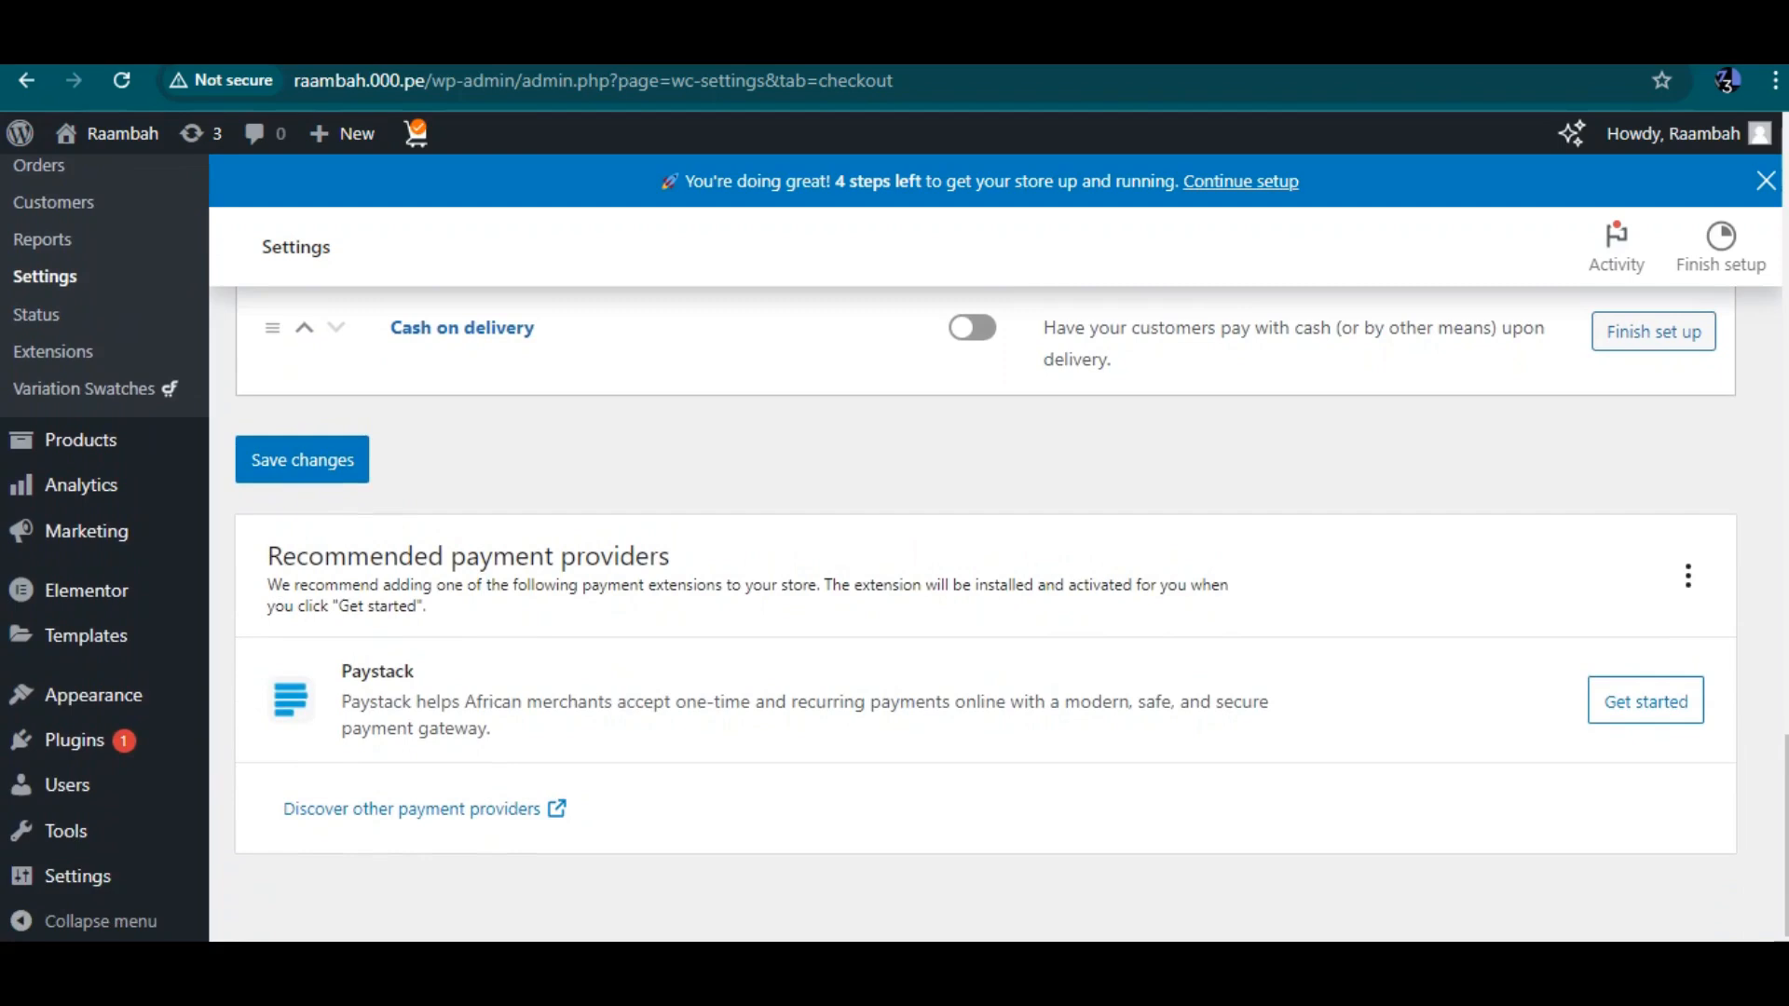
scroll(986, 550, up, 2)
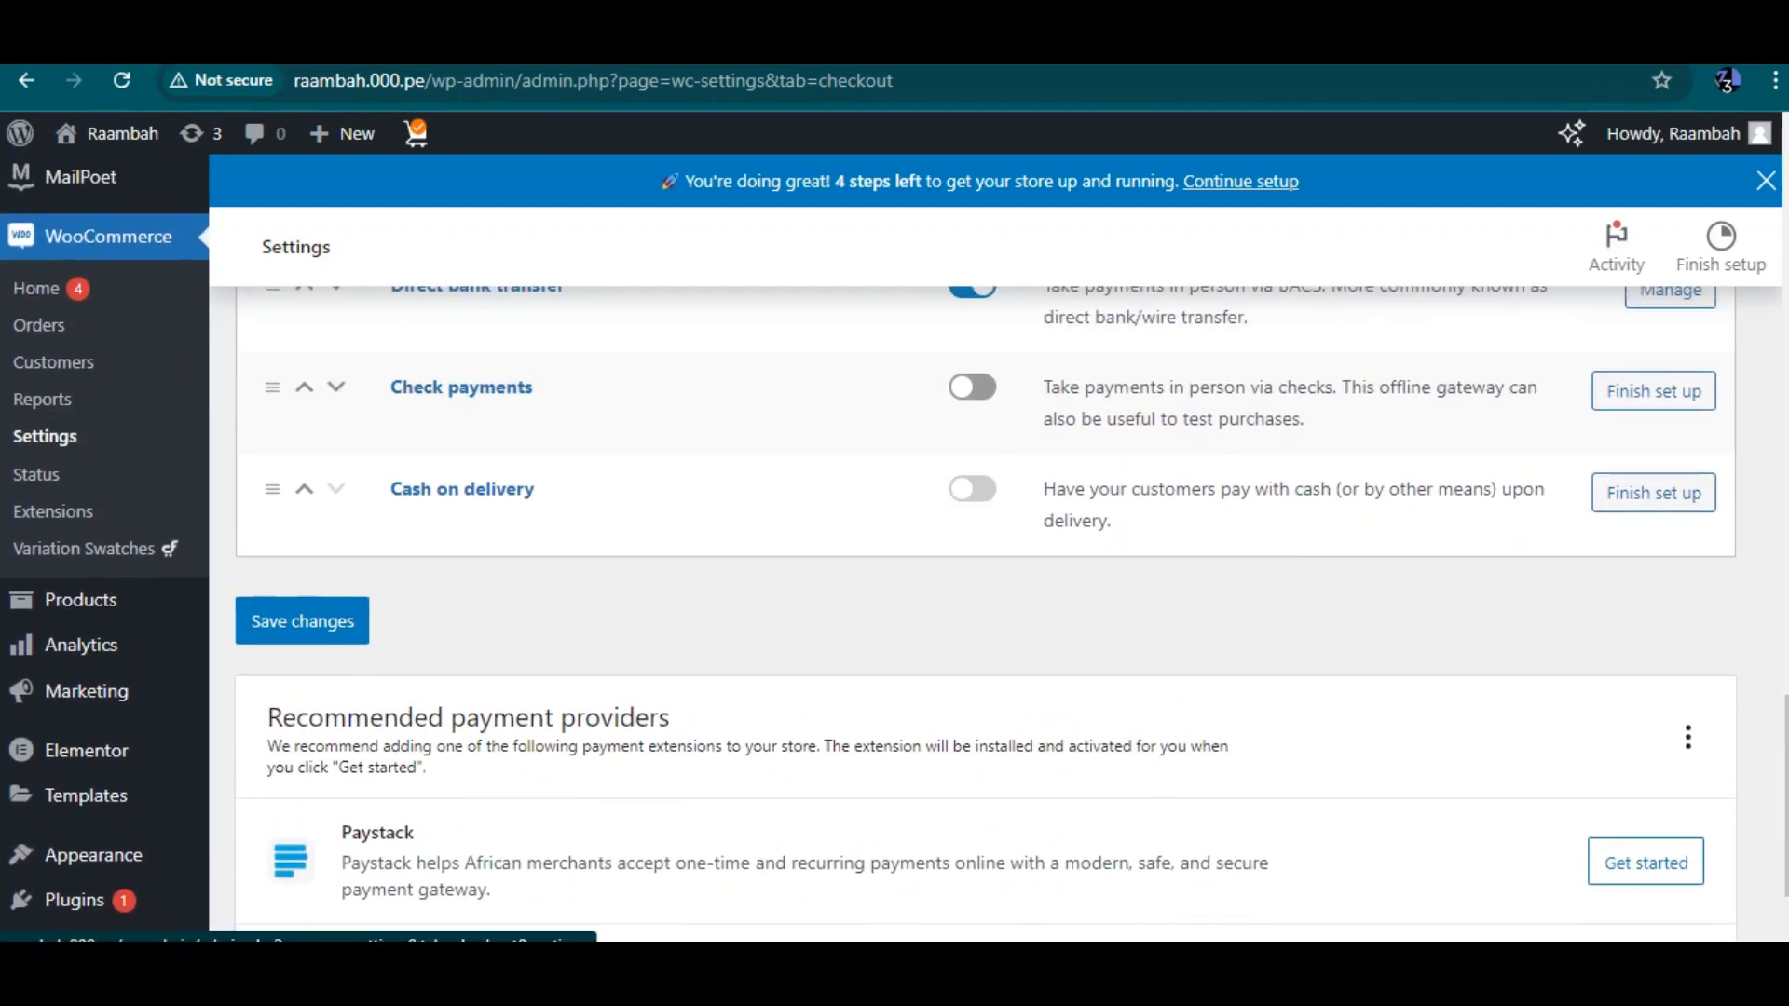
scroll(972, 489, up, 1)
click(972, 525)
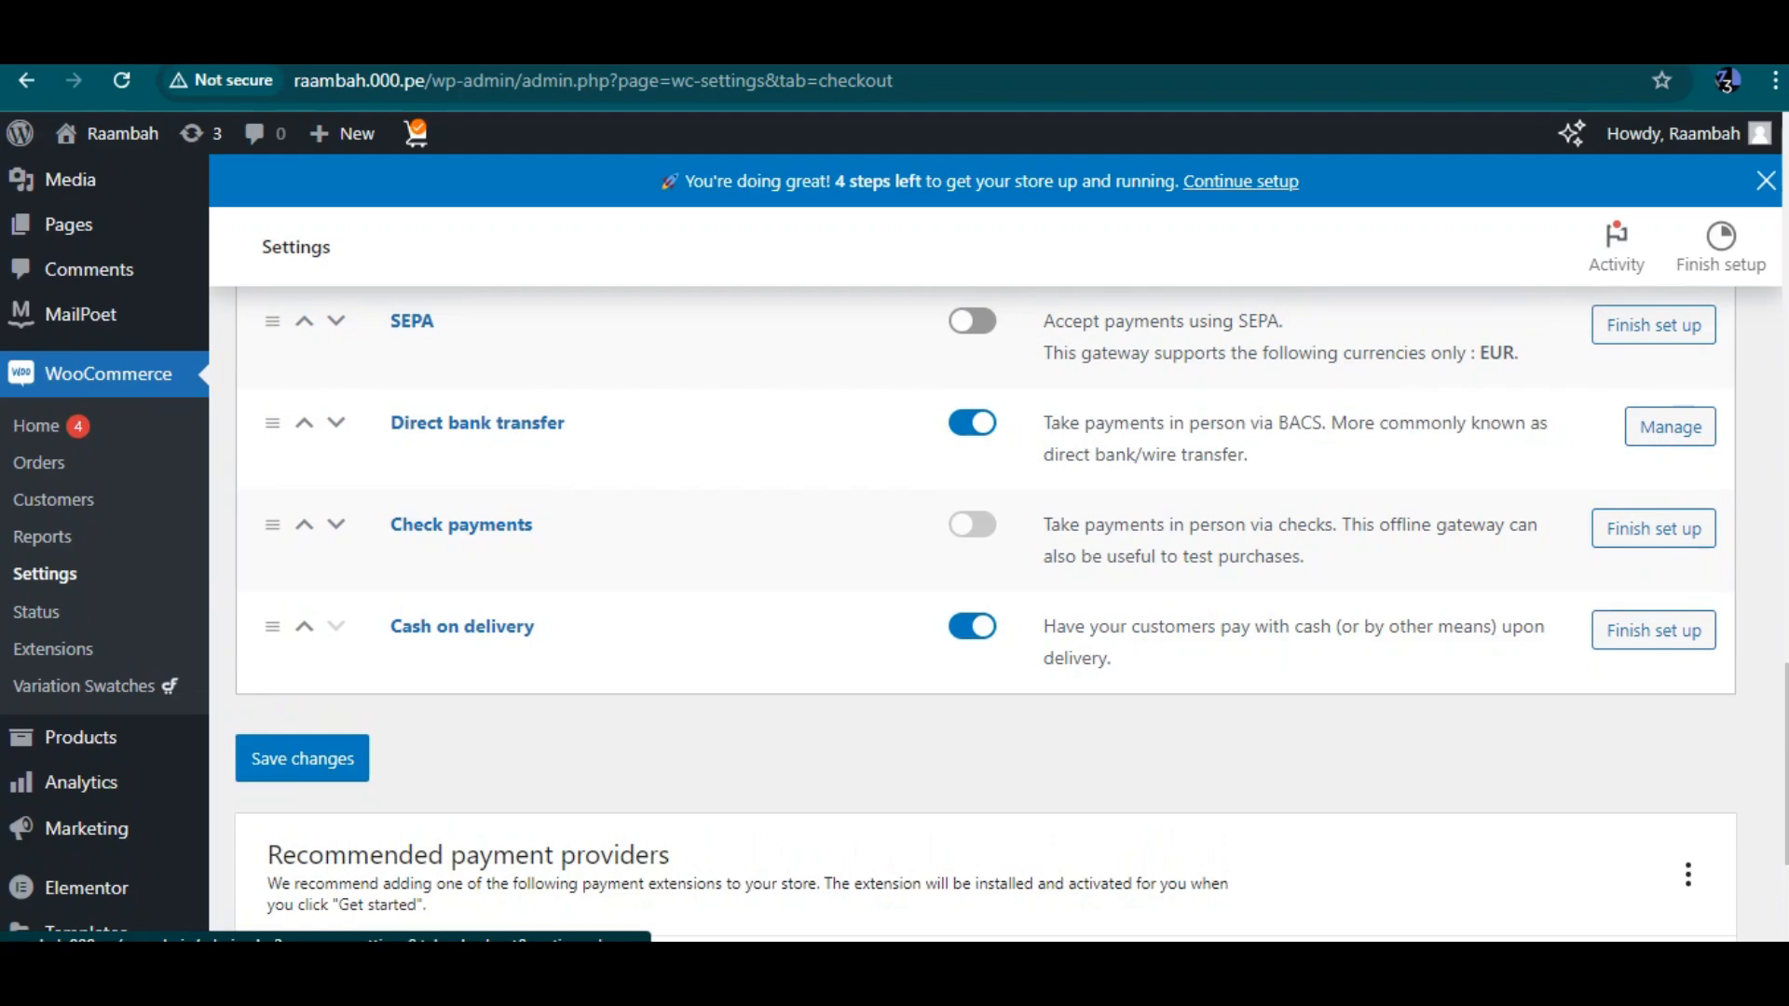
scroll(986, 553, up, 10)
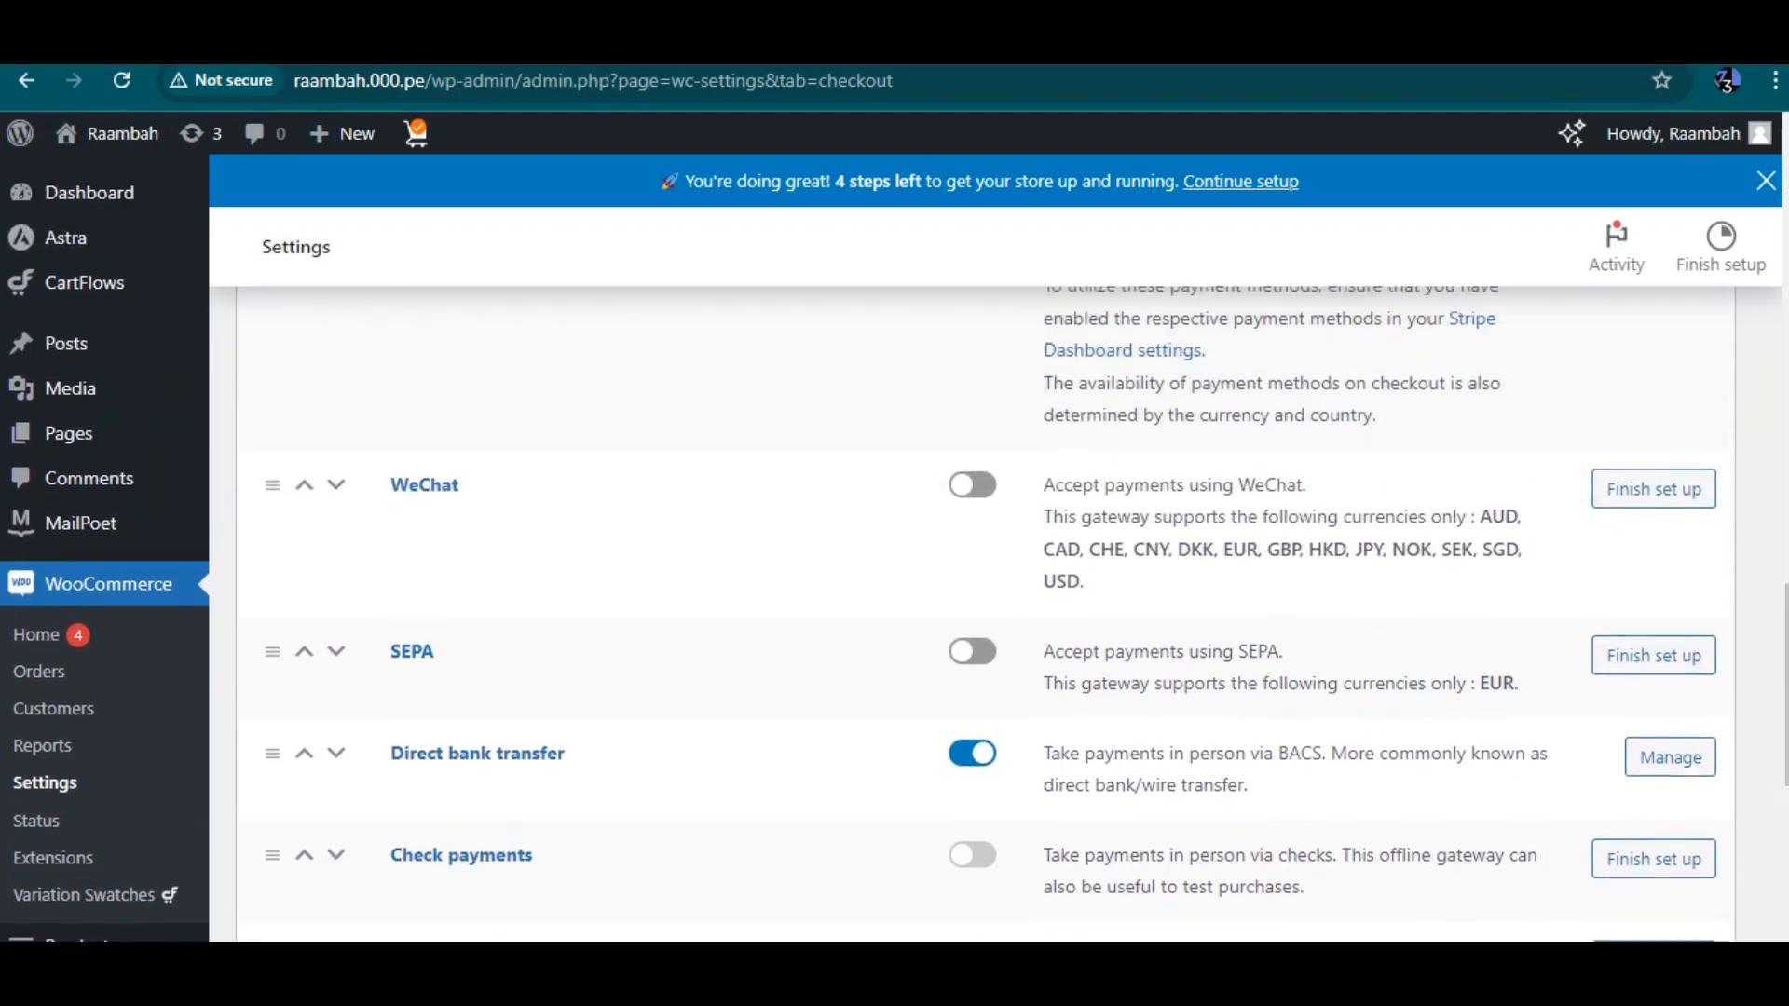
scroll(986, 550, up, 10)
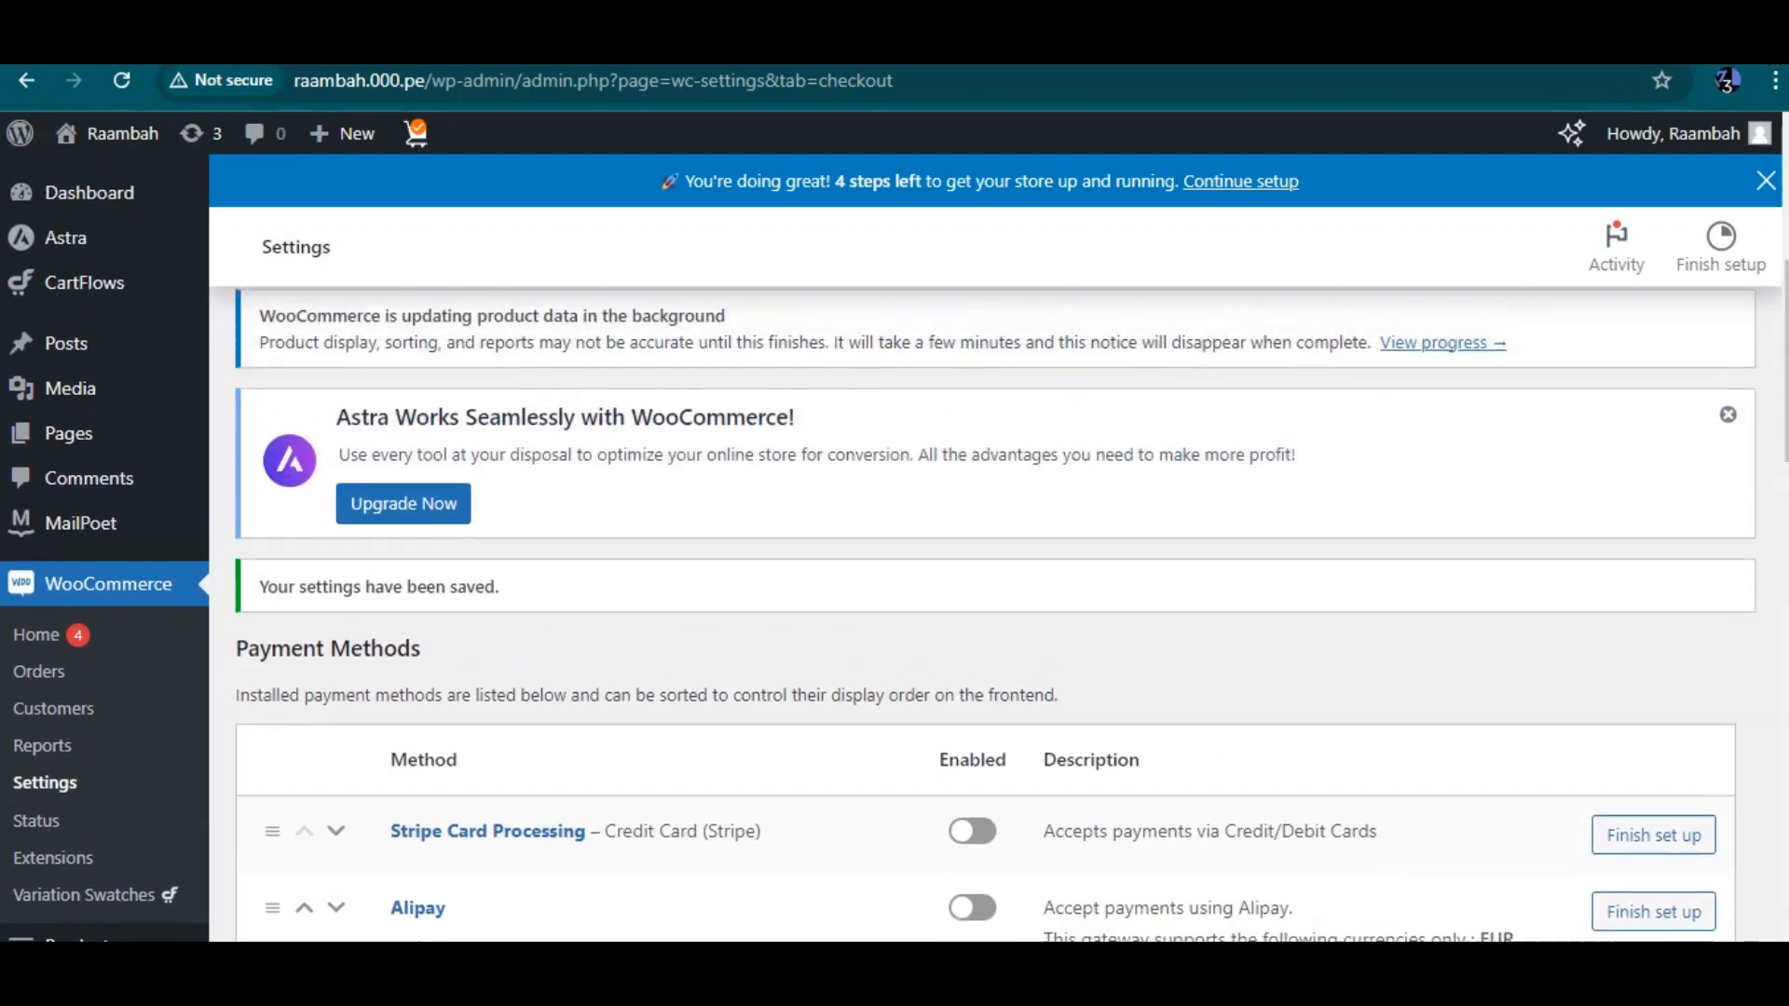
scroll(986, 550, down, 15)
scroll(1012, 613, down, 6)
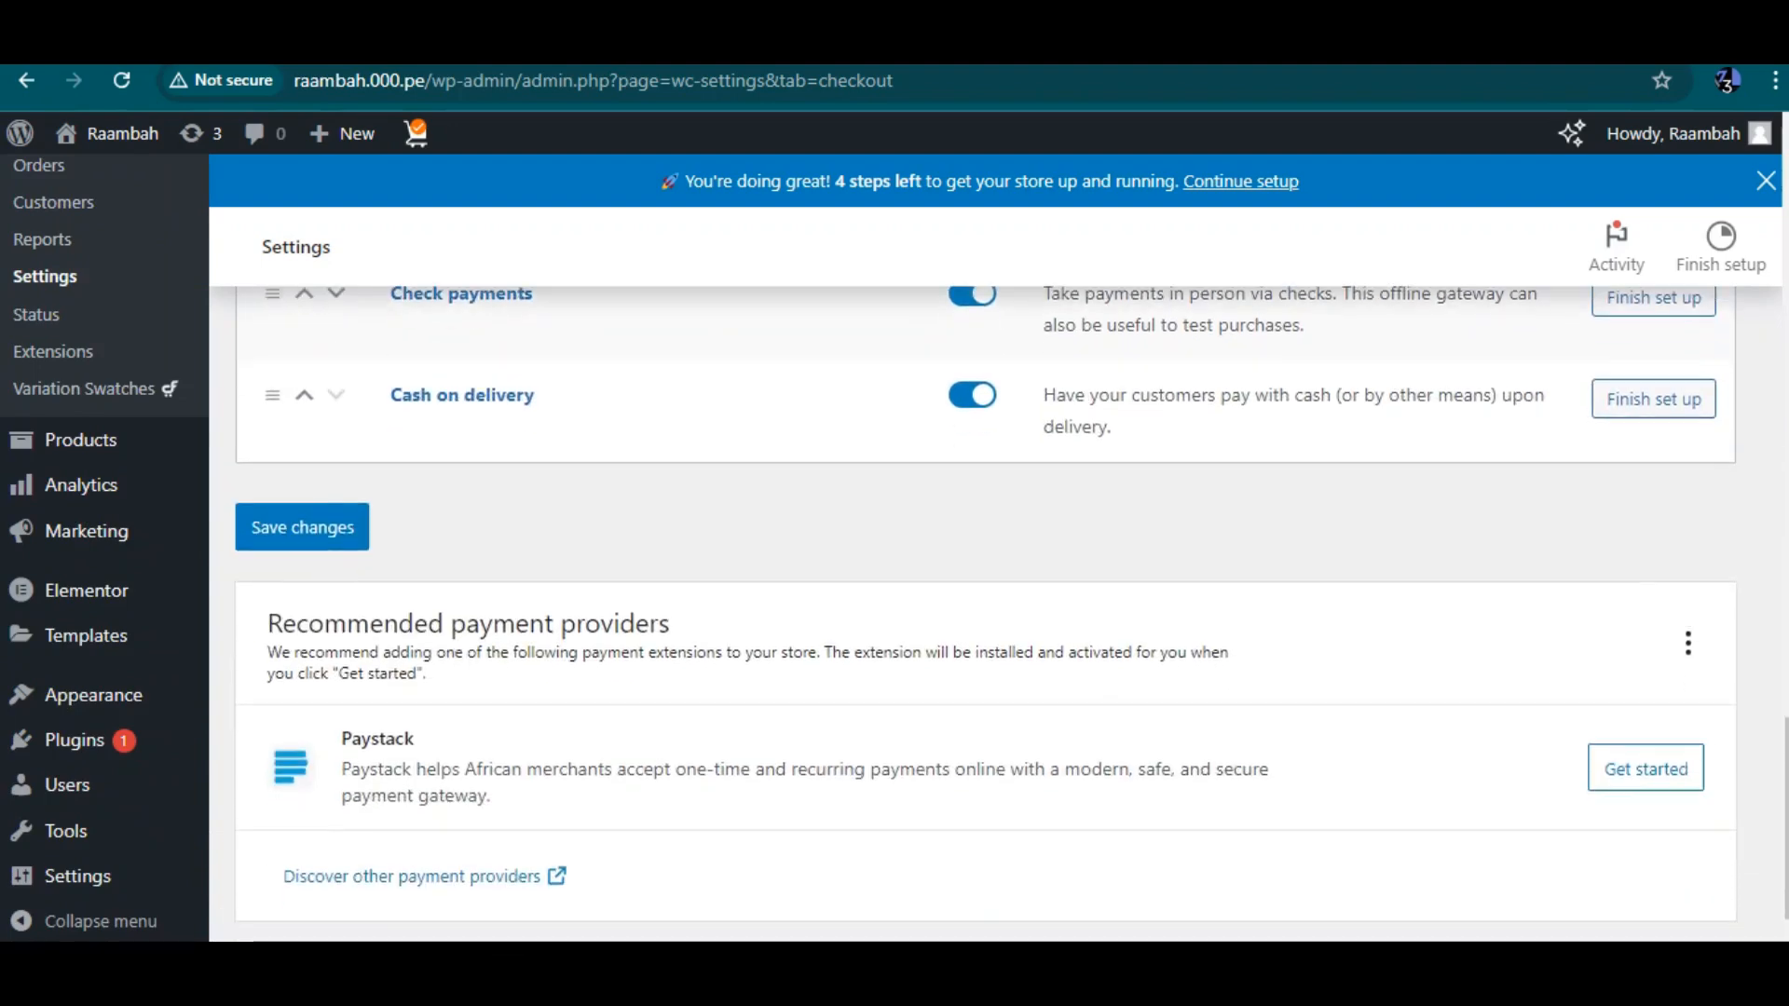
click(302, 527)
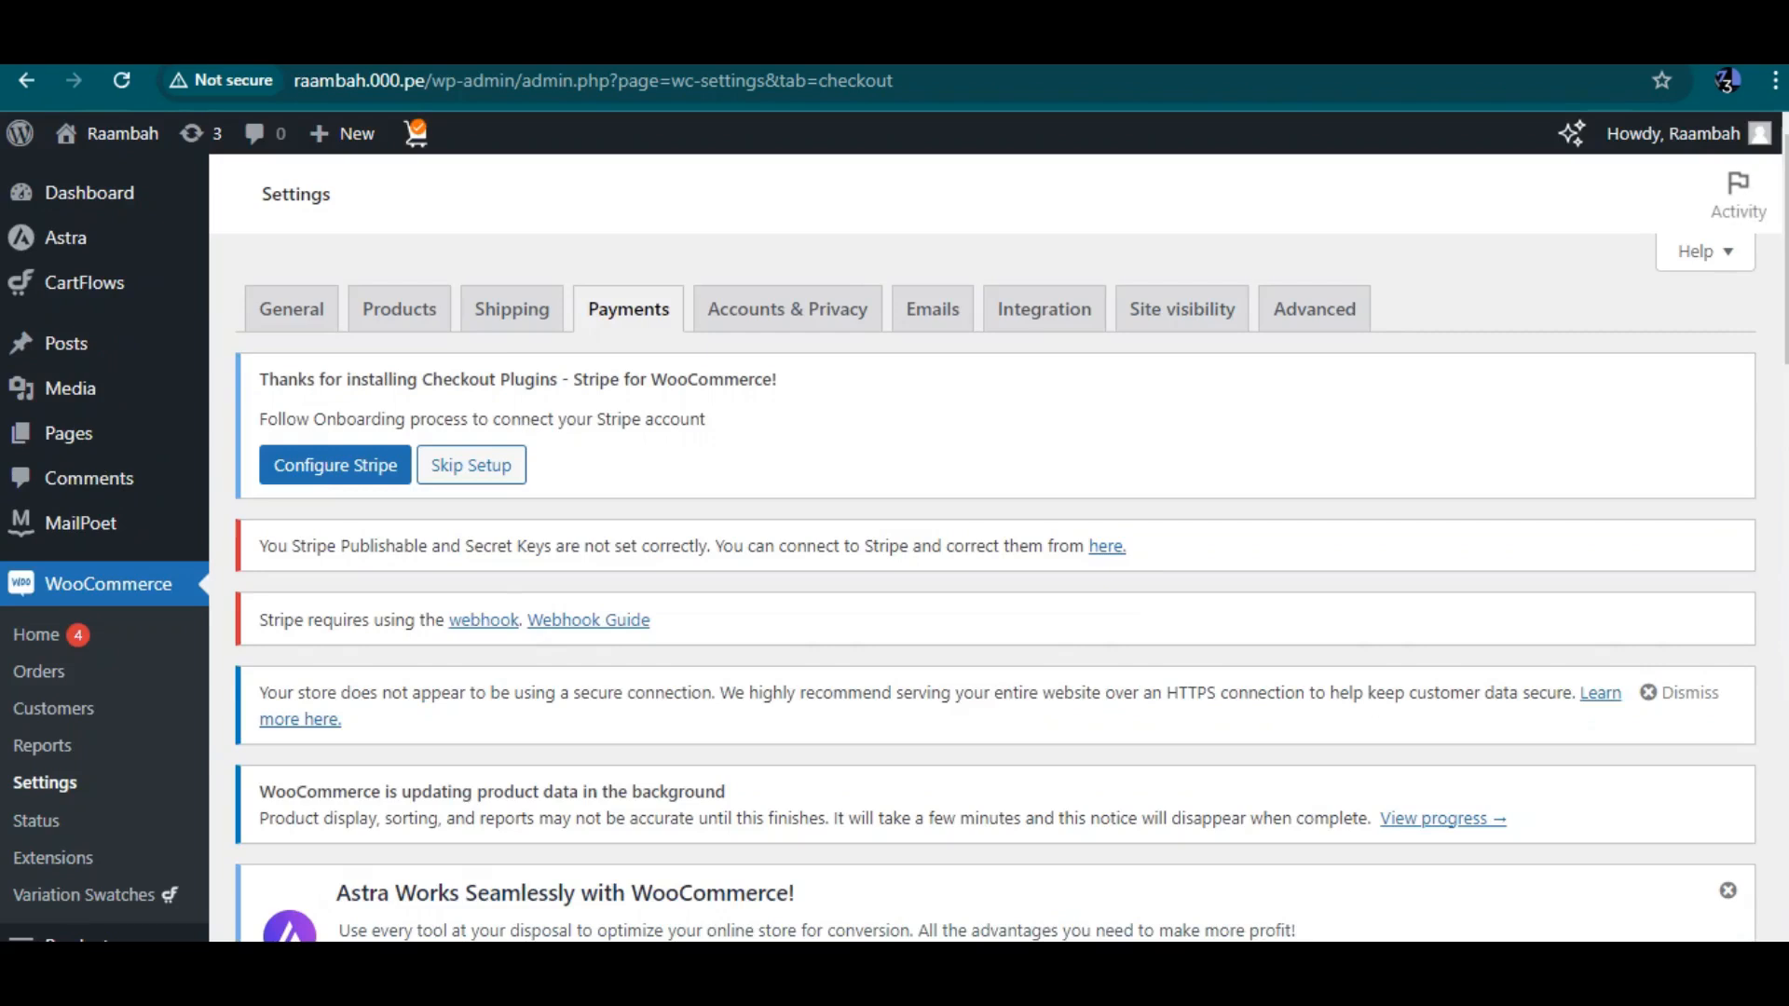
Open the Accounts & Privacy tab, reloading the page until it appears, and review its options
click(788, 309)
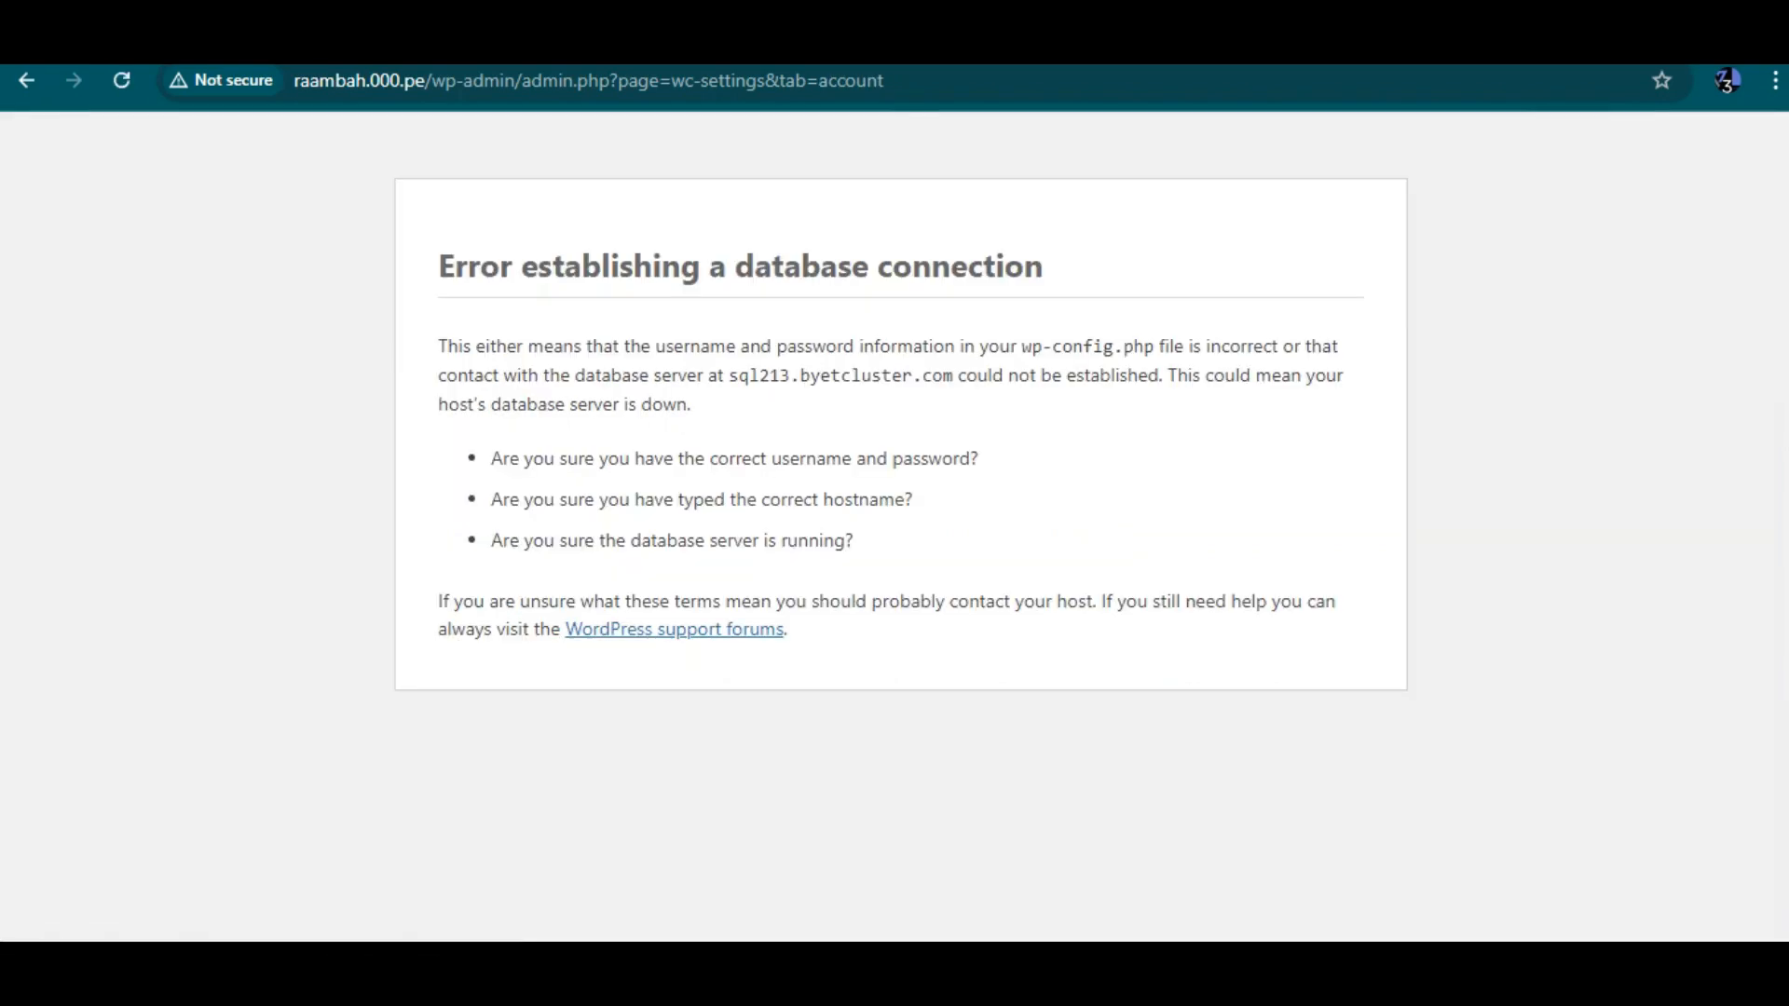
key(ctrl+l)
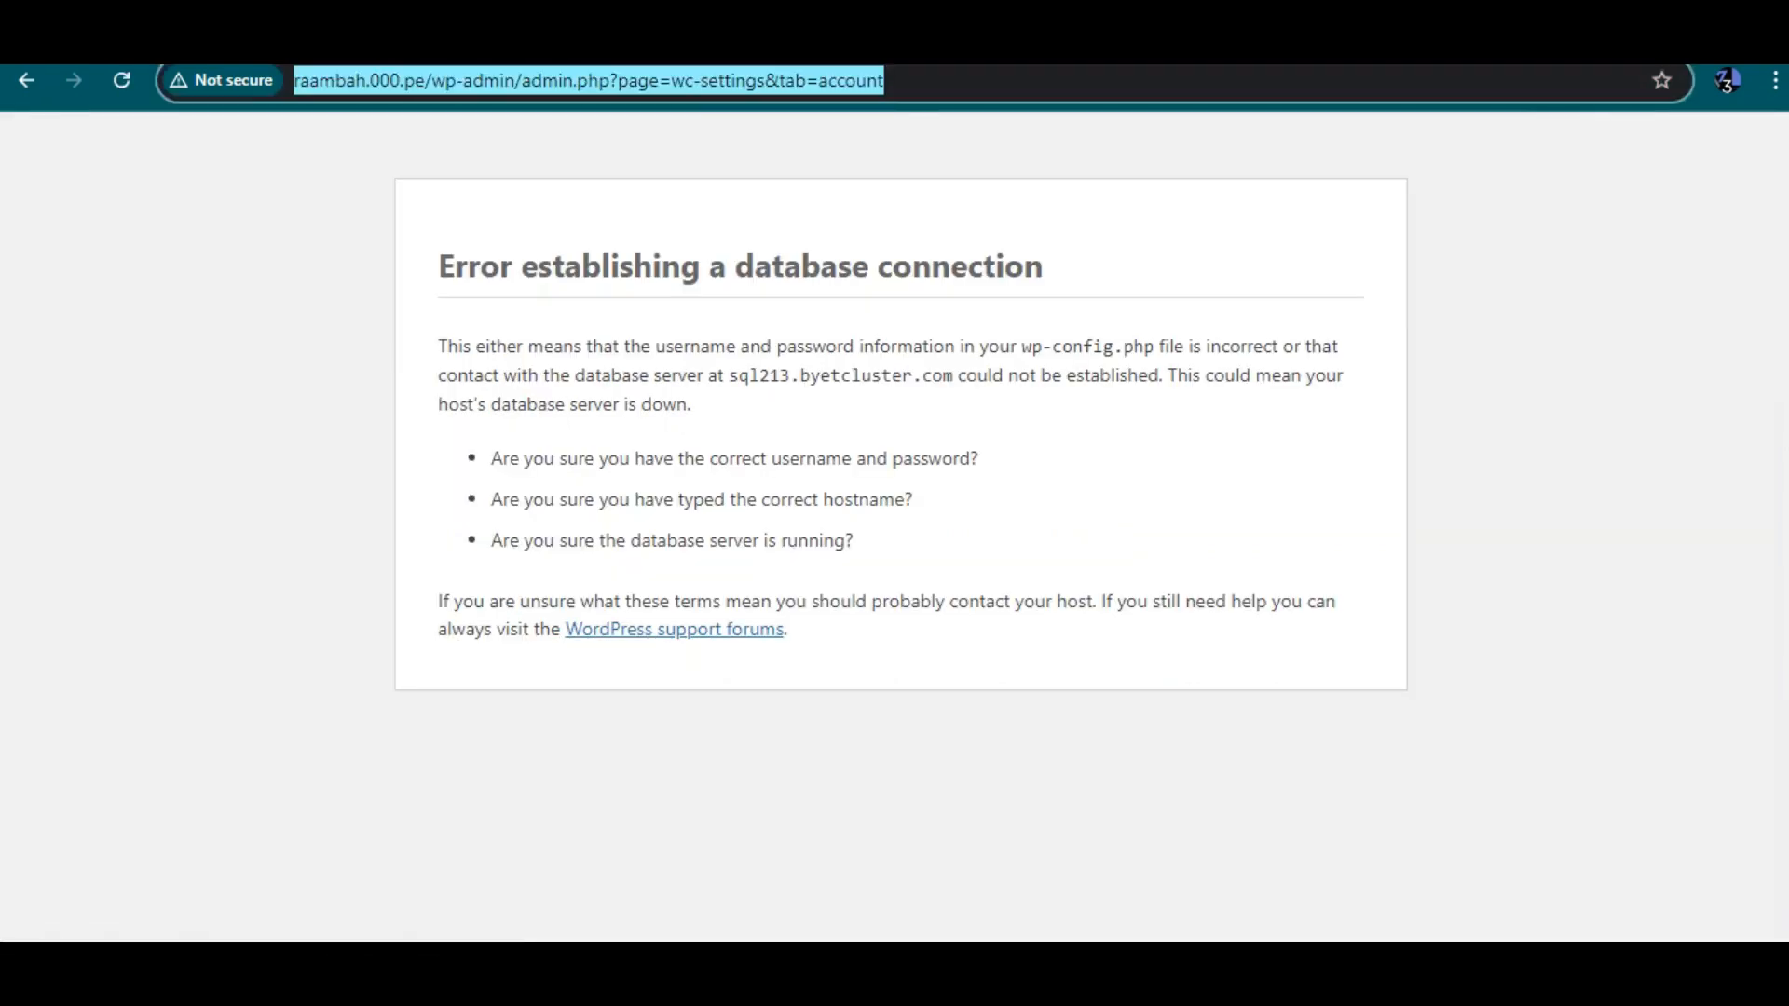
key(Return)
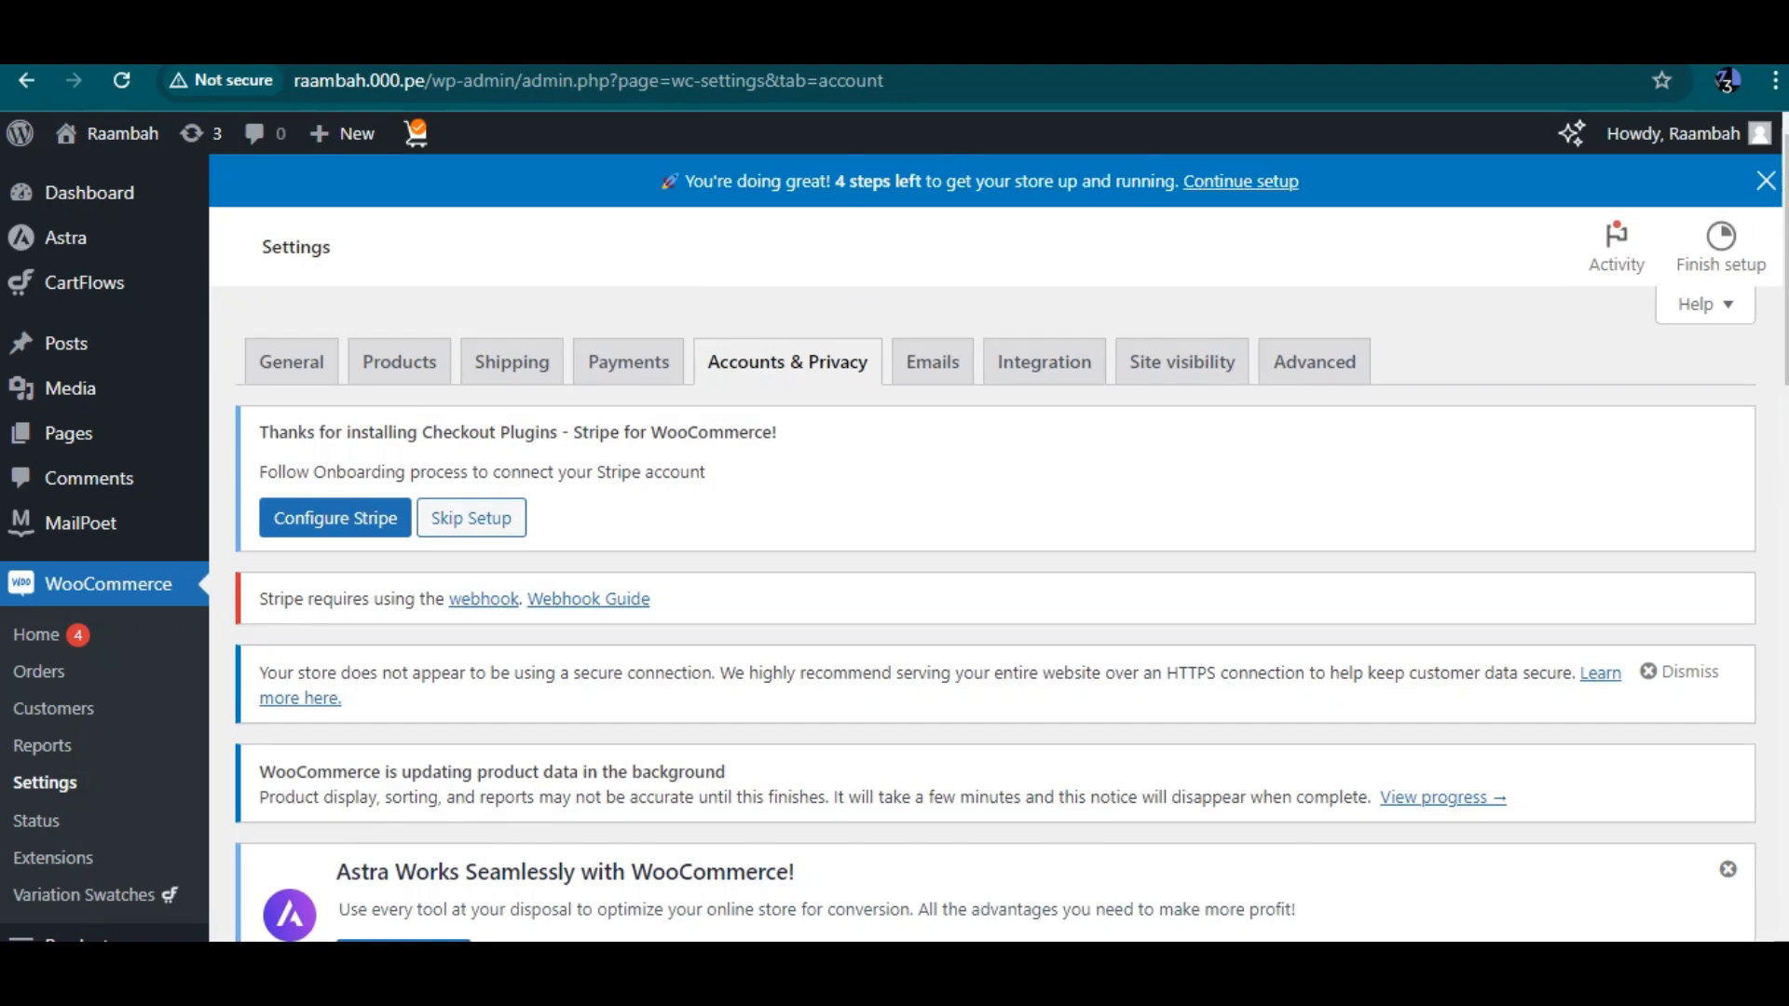
scroll(1044, 364, down, 5)
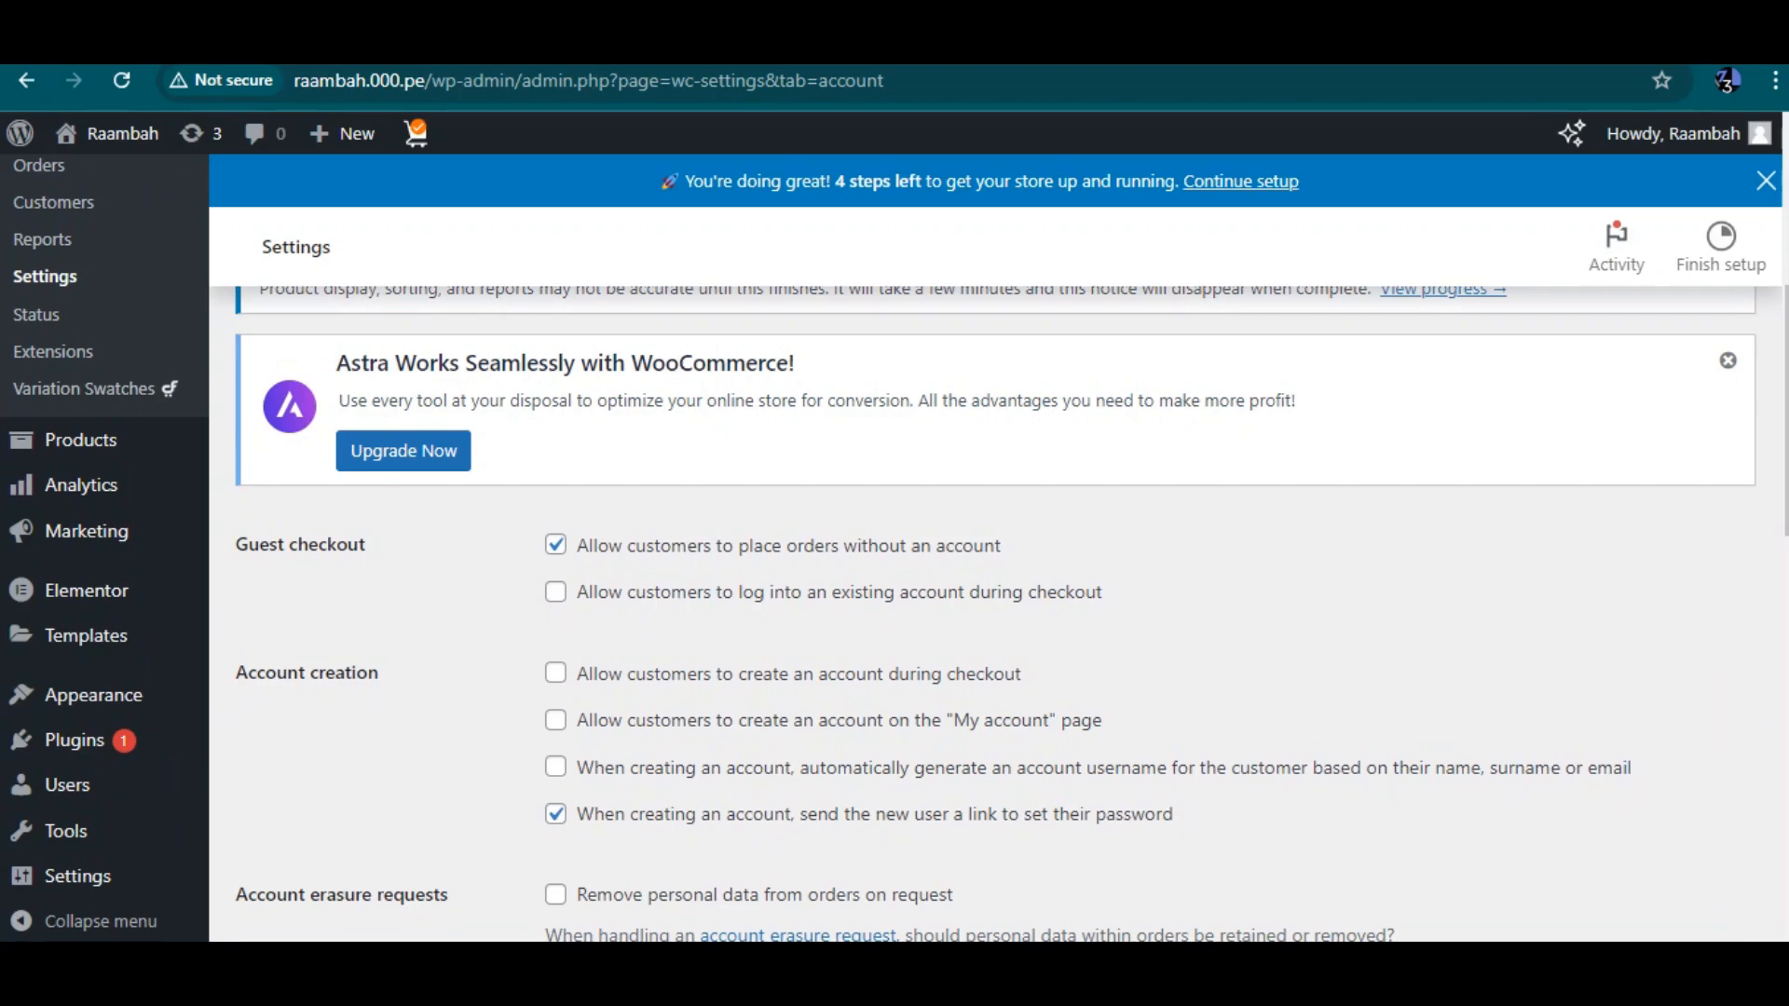
scroll(1012, 613, down, 2)
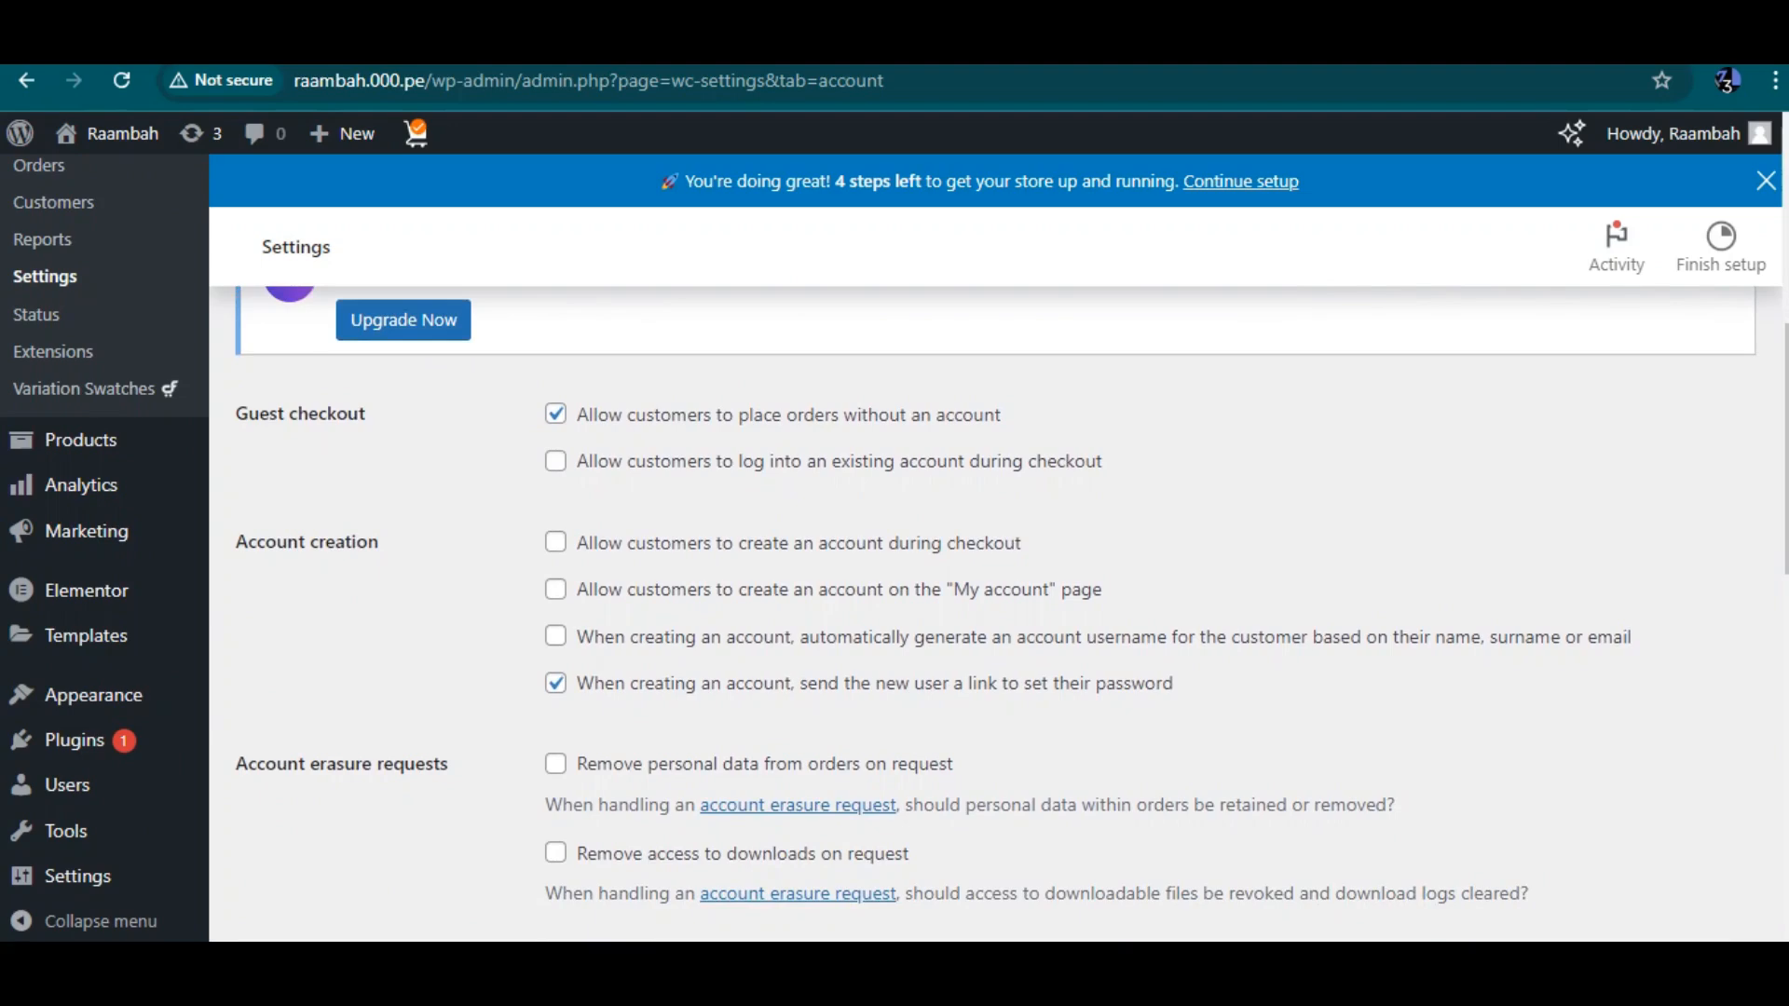
Enable logging into an existing account and creating an account during checkout, then save the account settings
click(555, 461)
scroll(1006, 613, down, 3)
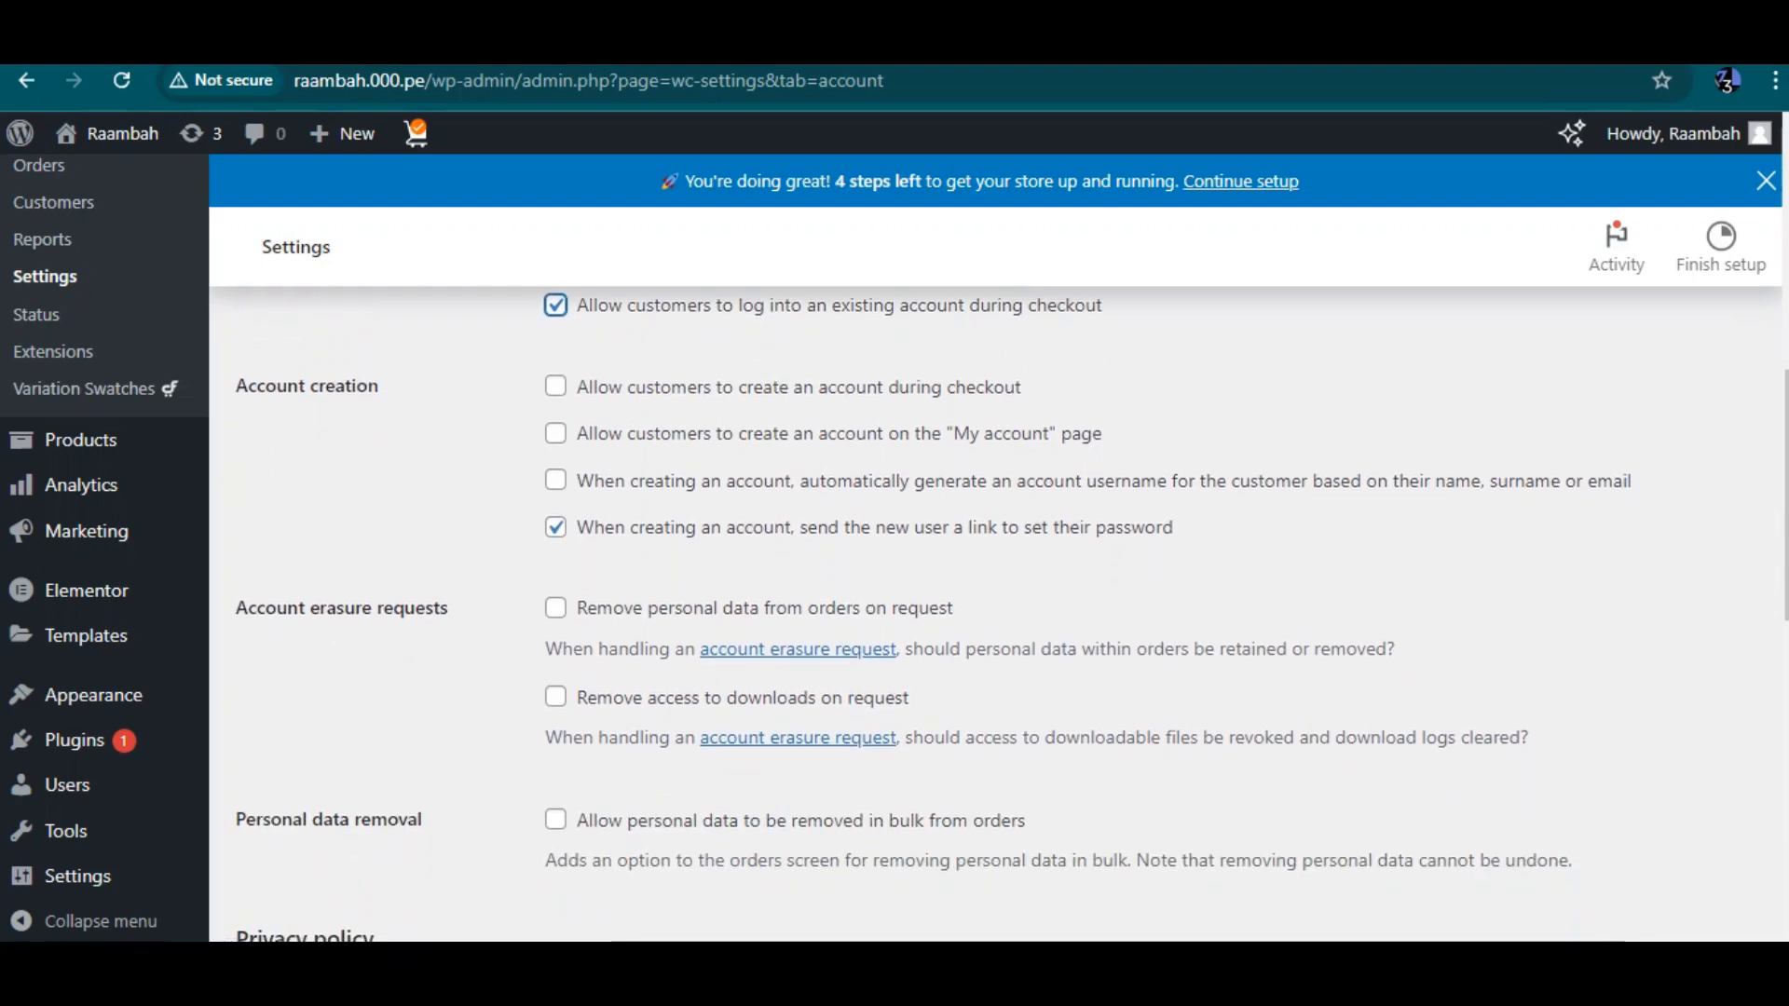
scroll(996, 613, up, 1)
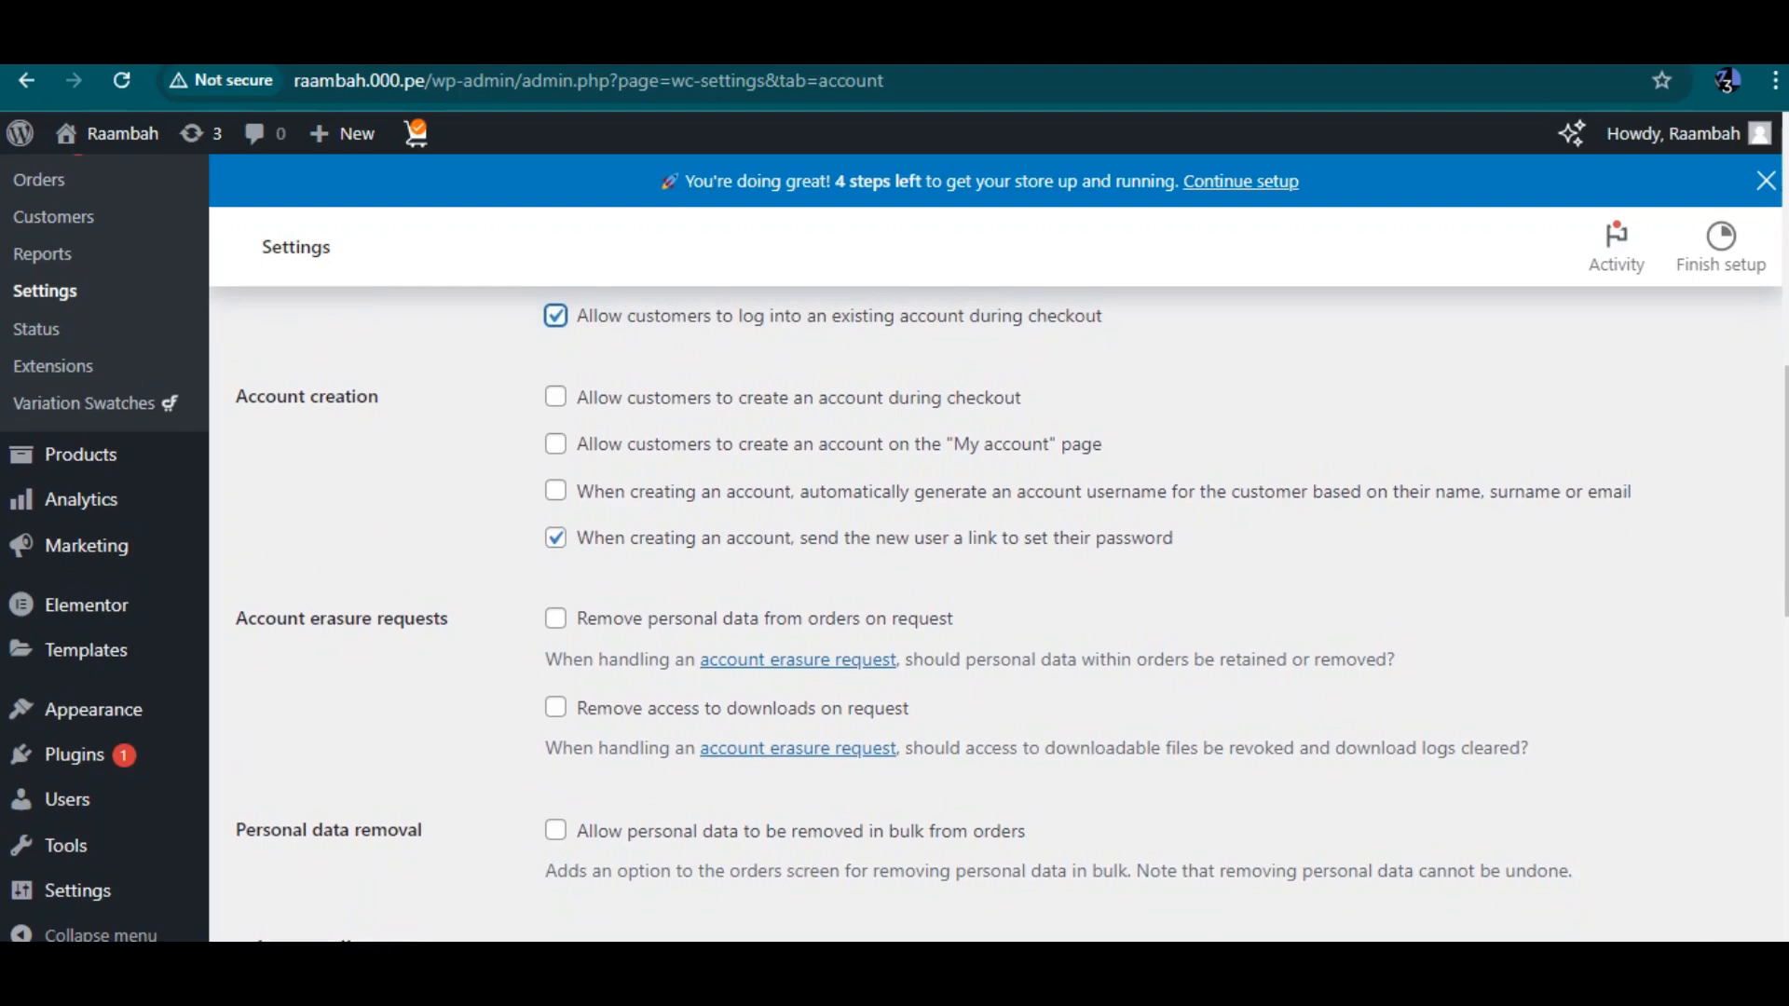
click(556, 397)
scroll(995, 613, down, 2)
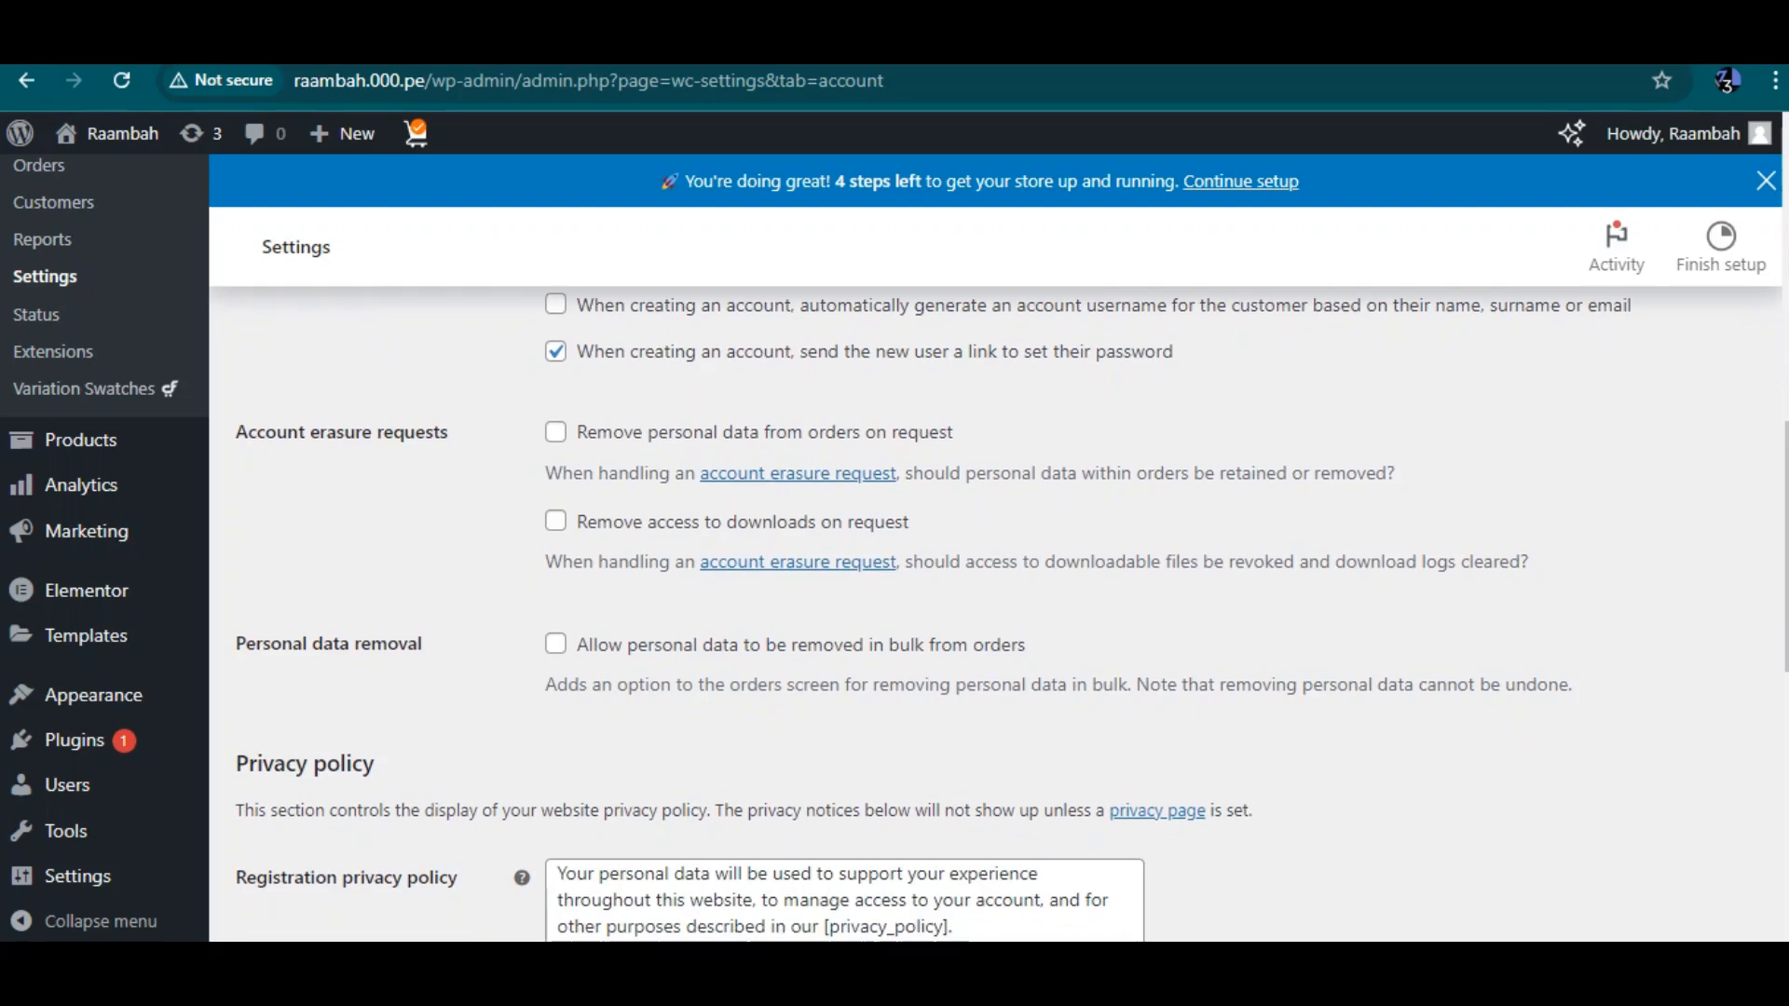
scroll(995, 613, down, 6)
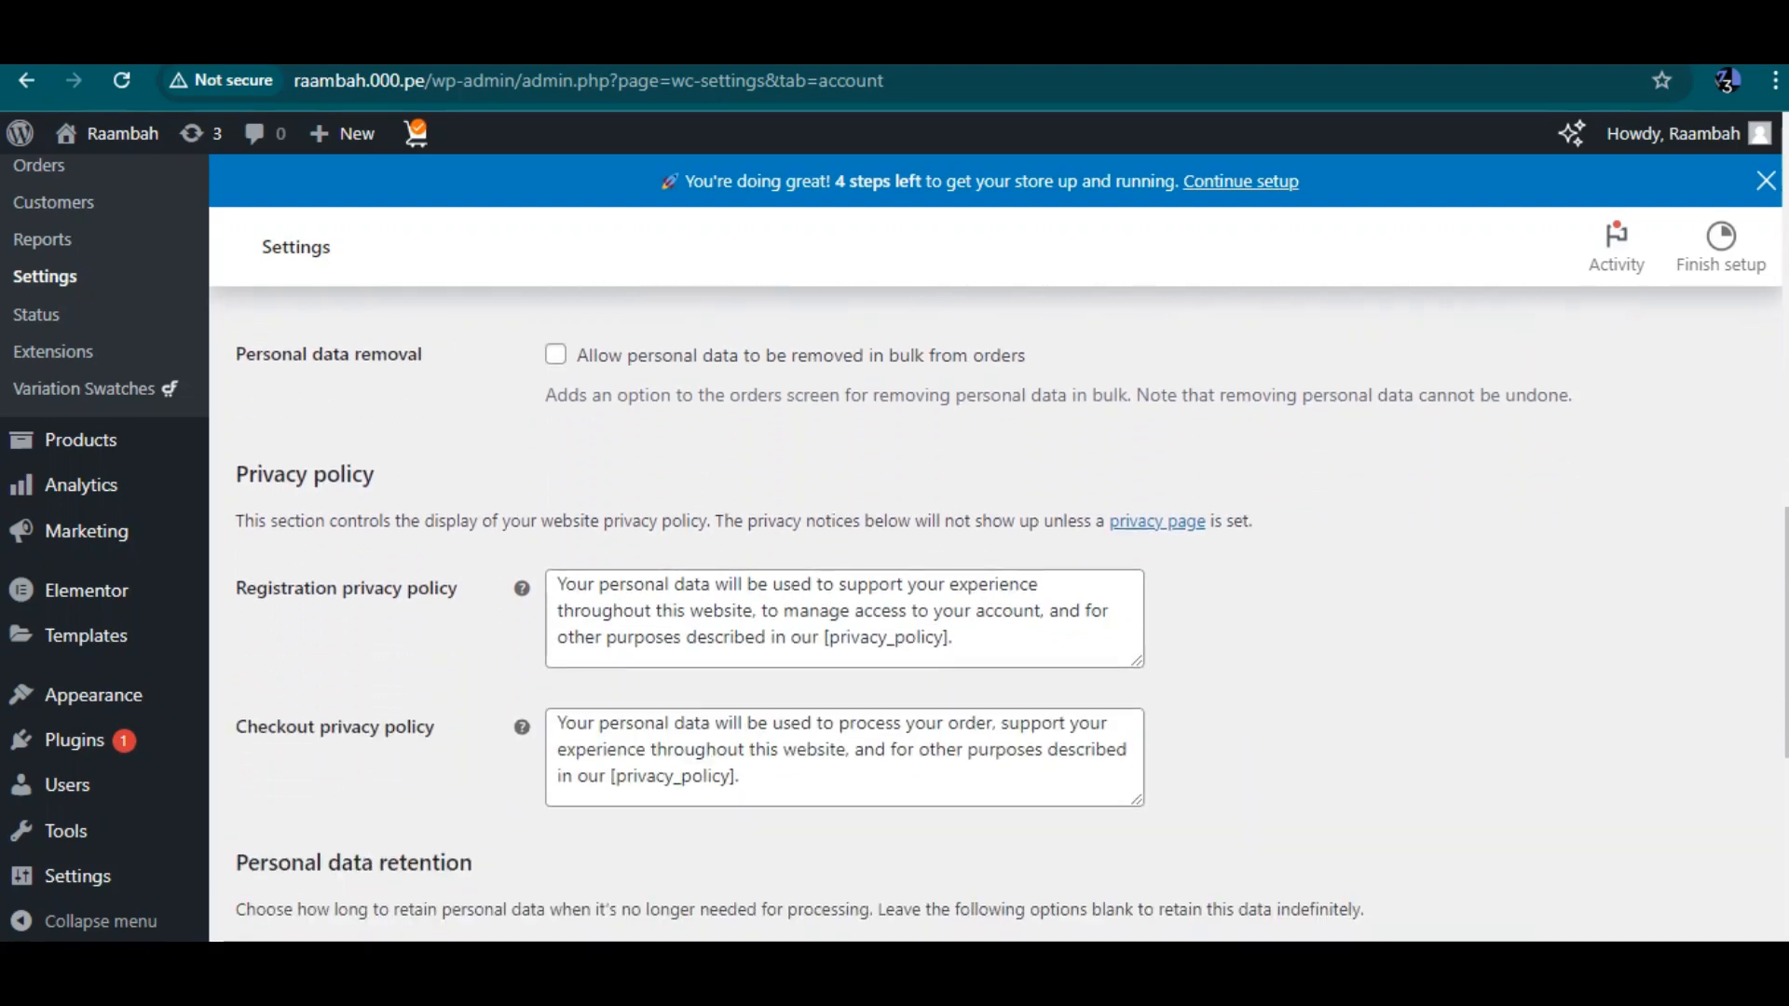
scroll(995, 613, down, 3)
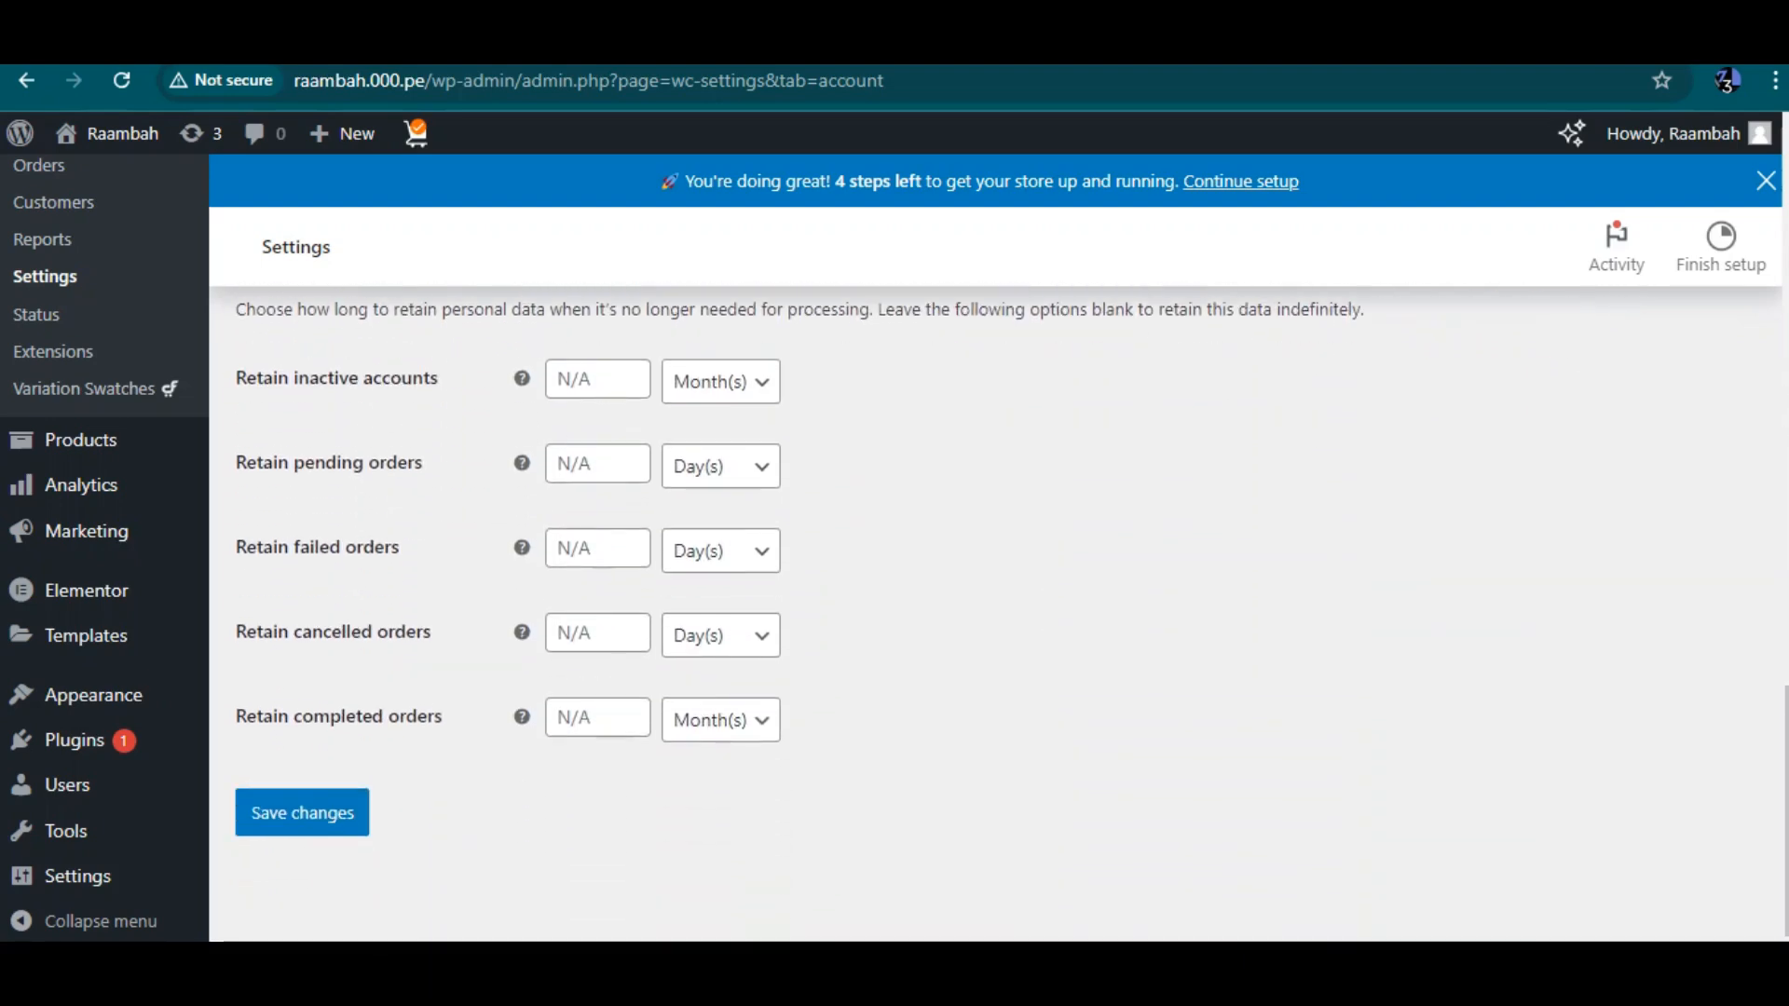
click(302, 812)
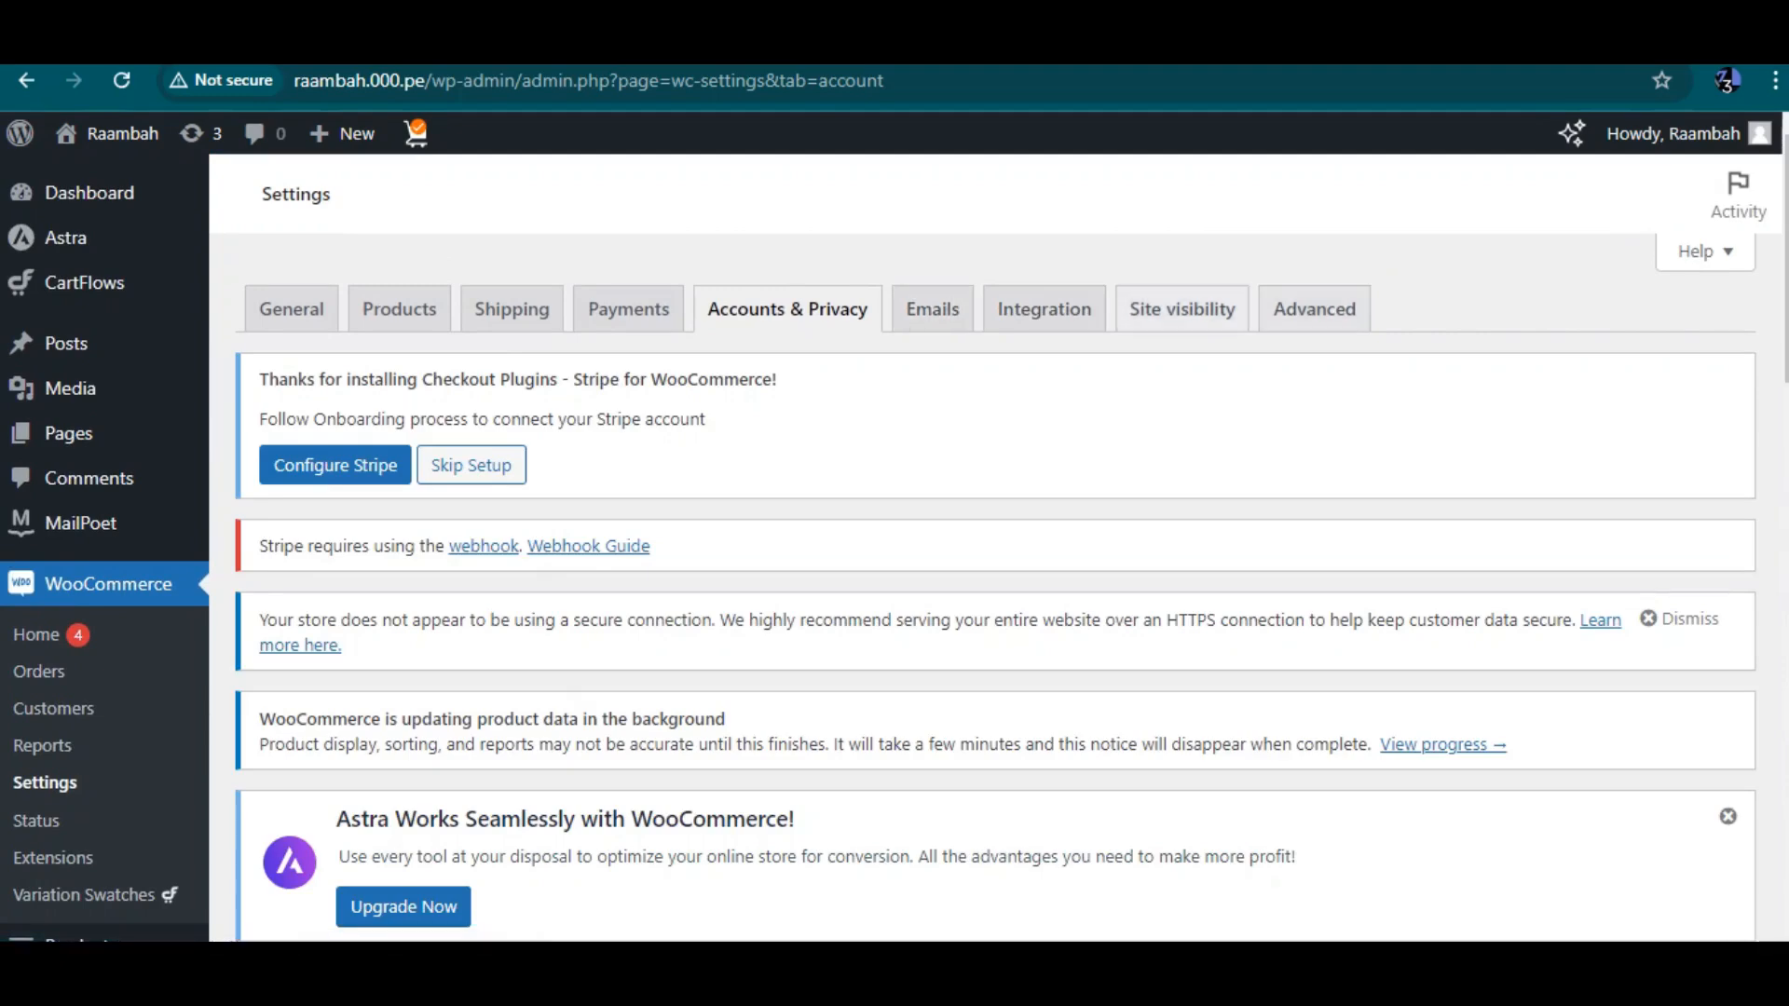
Open the storefront in a new browser tab and switch to it
scroll(894, 538, down, 2)
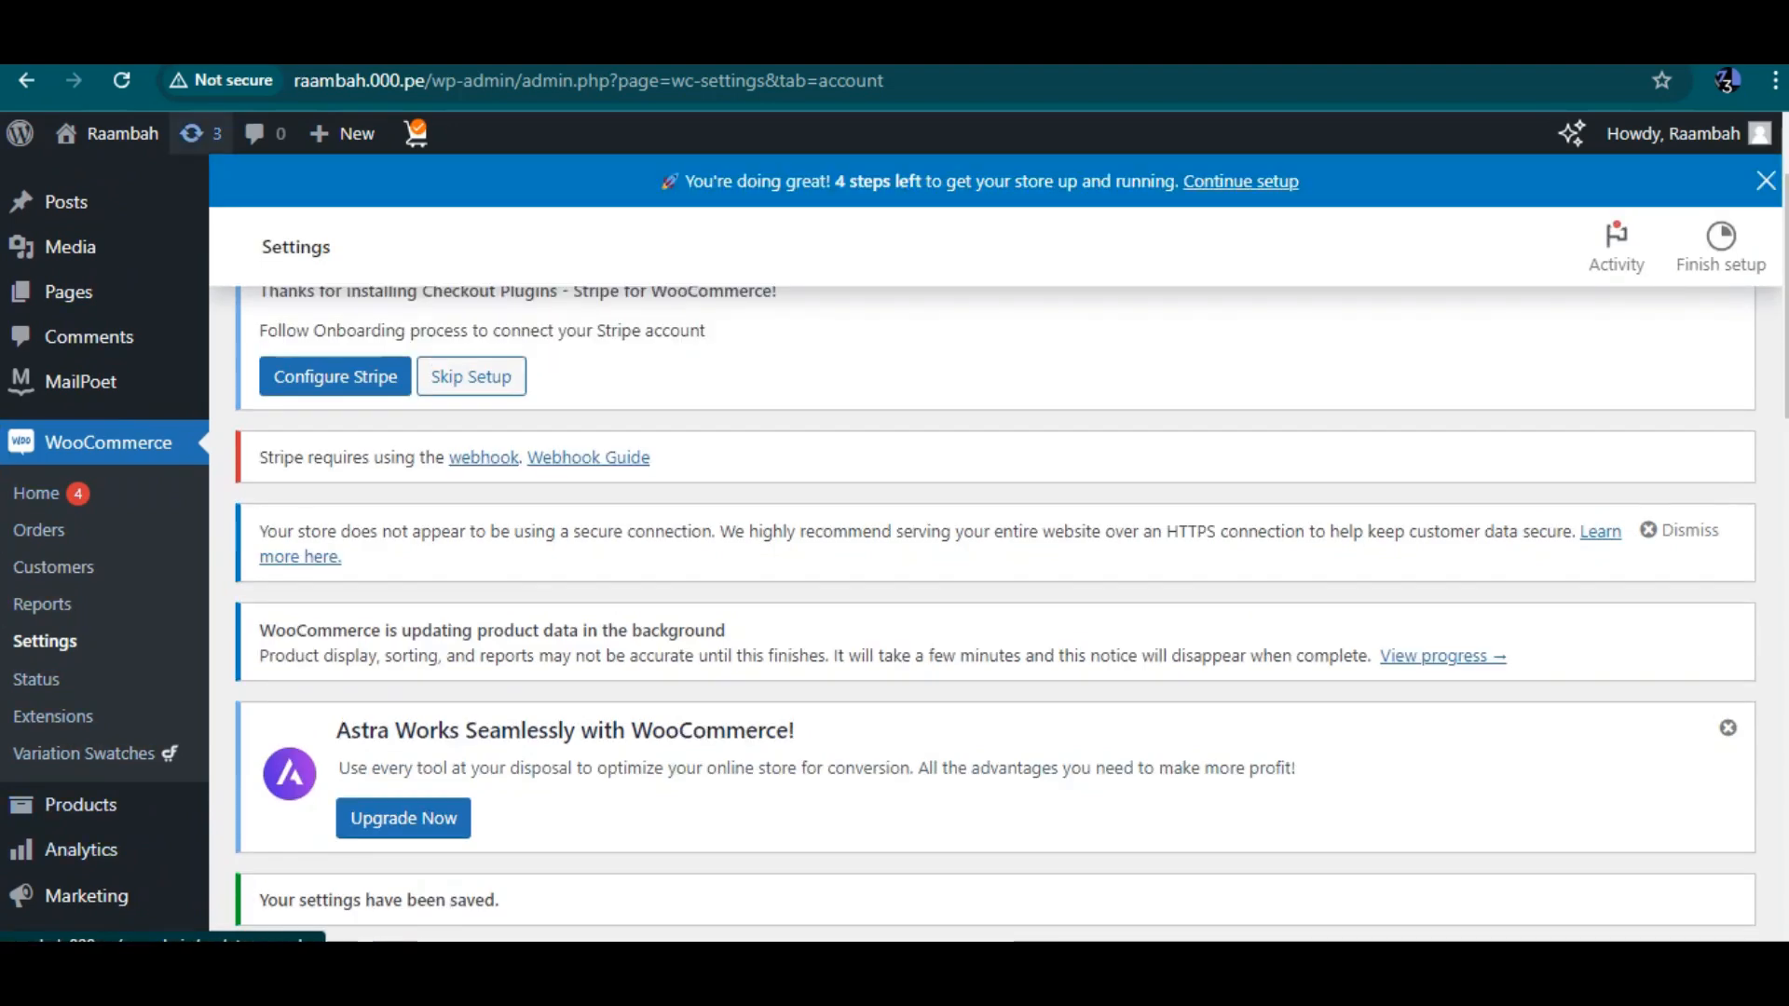
mouse_move(112, 133)
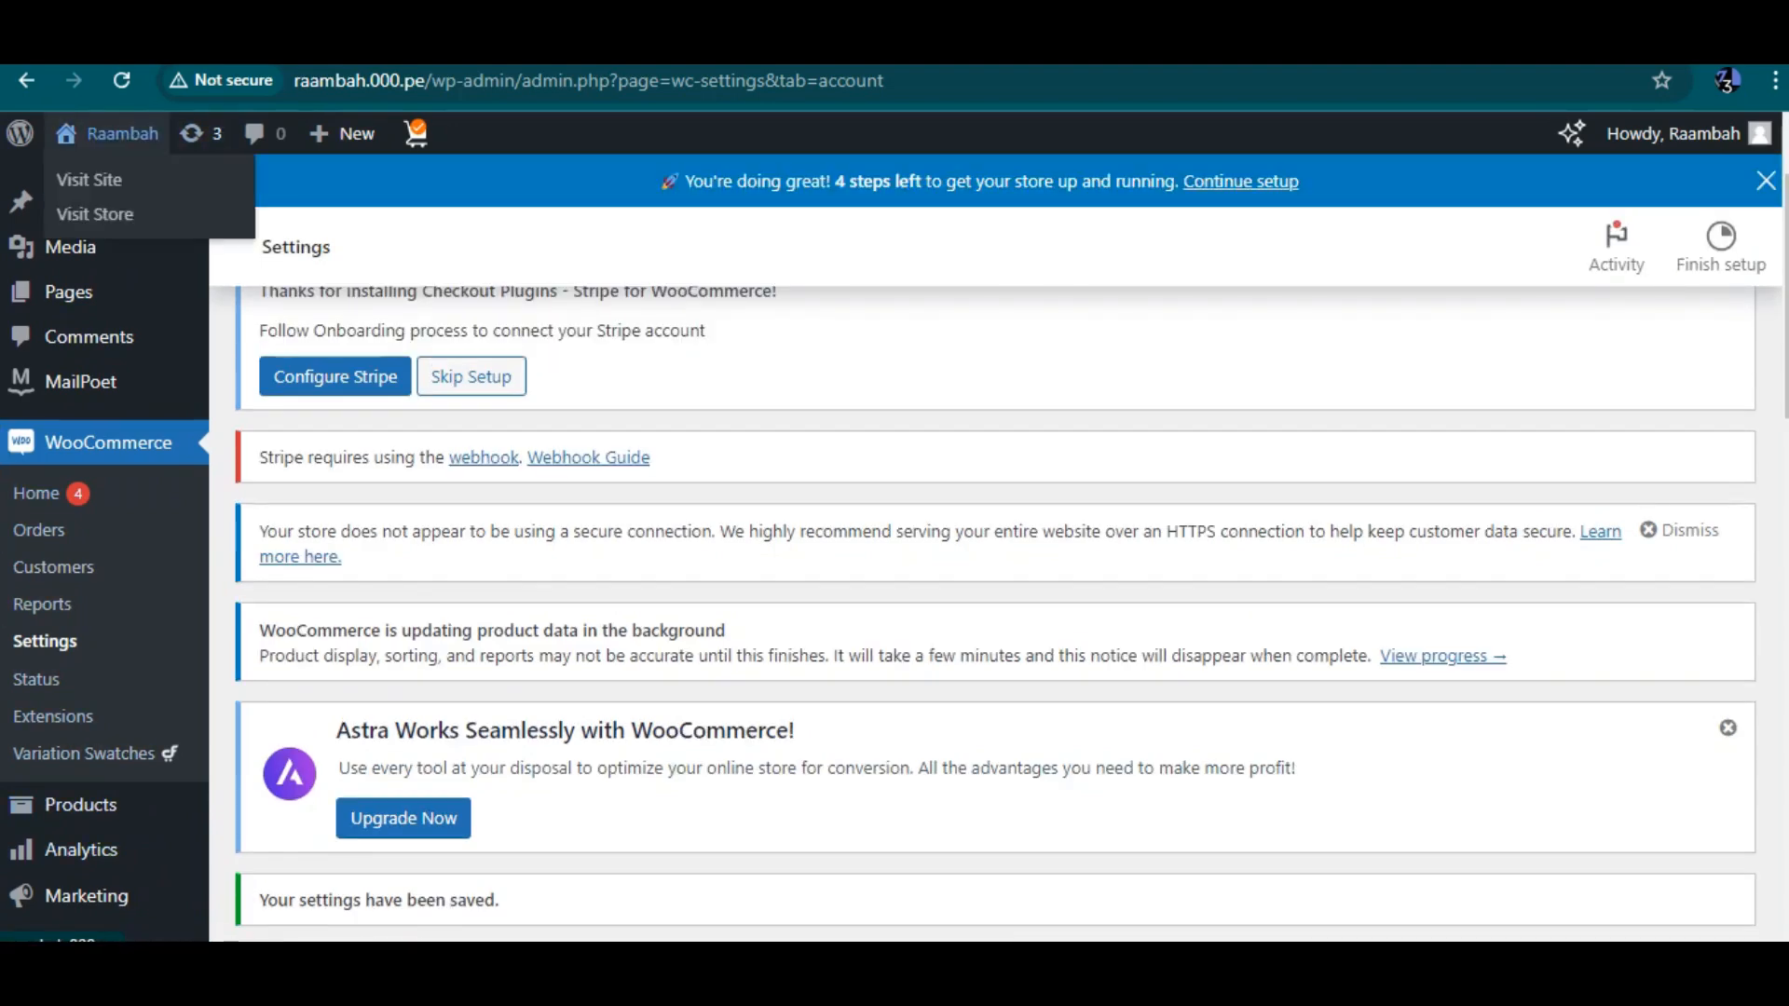
right_click(118, 205)
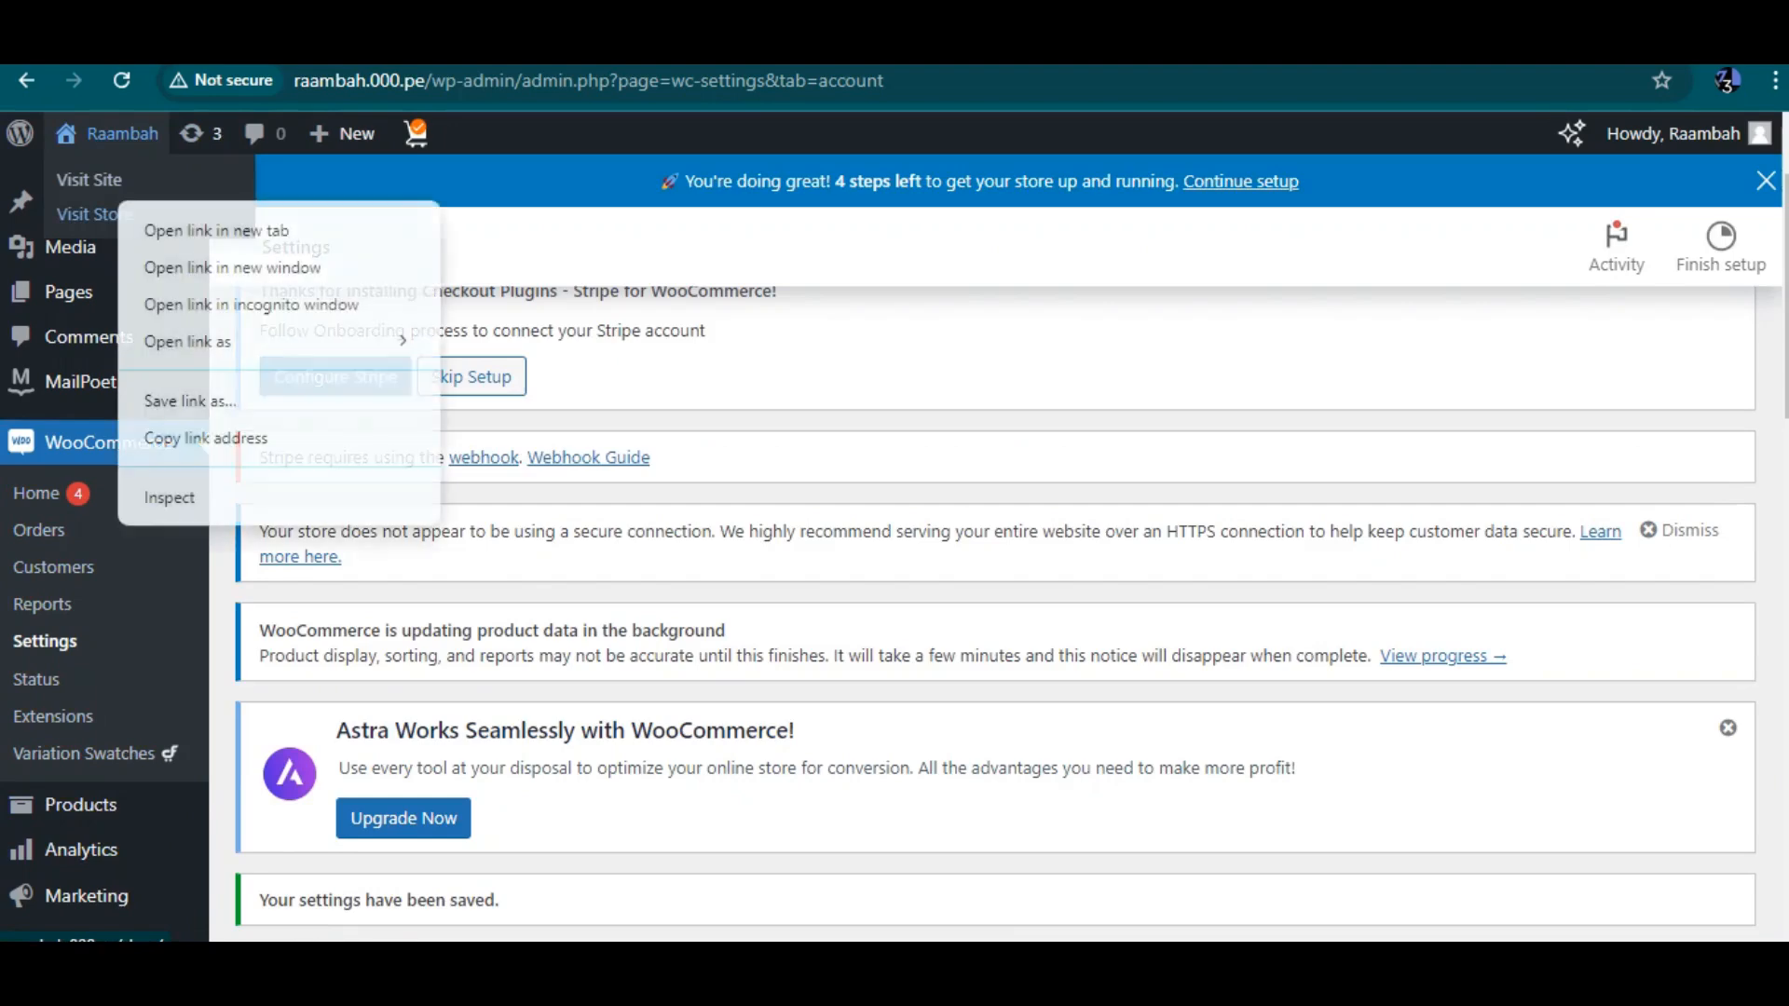
click(168, 231)
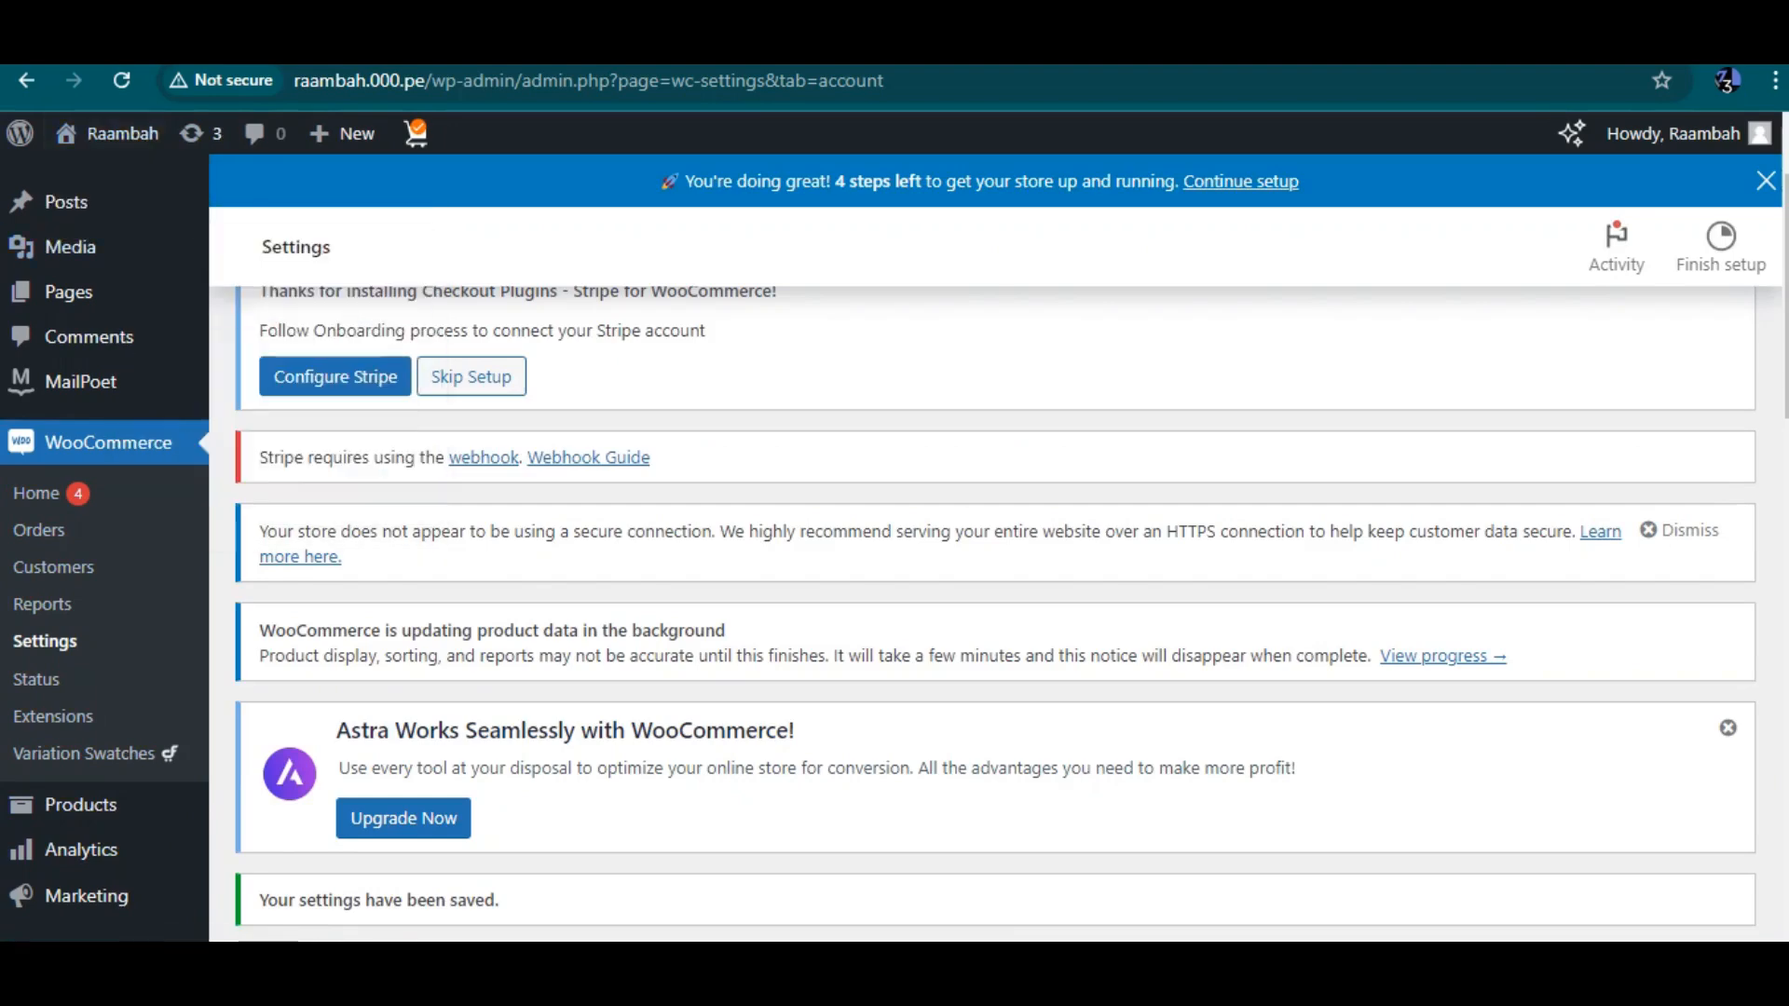
key(ctrl+Tab)
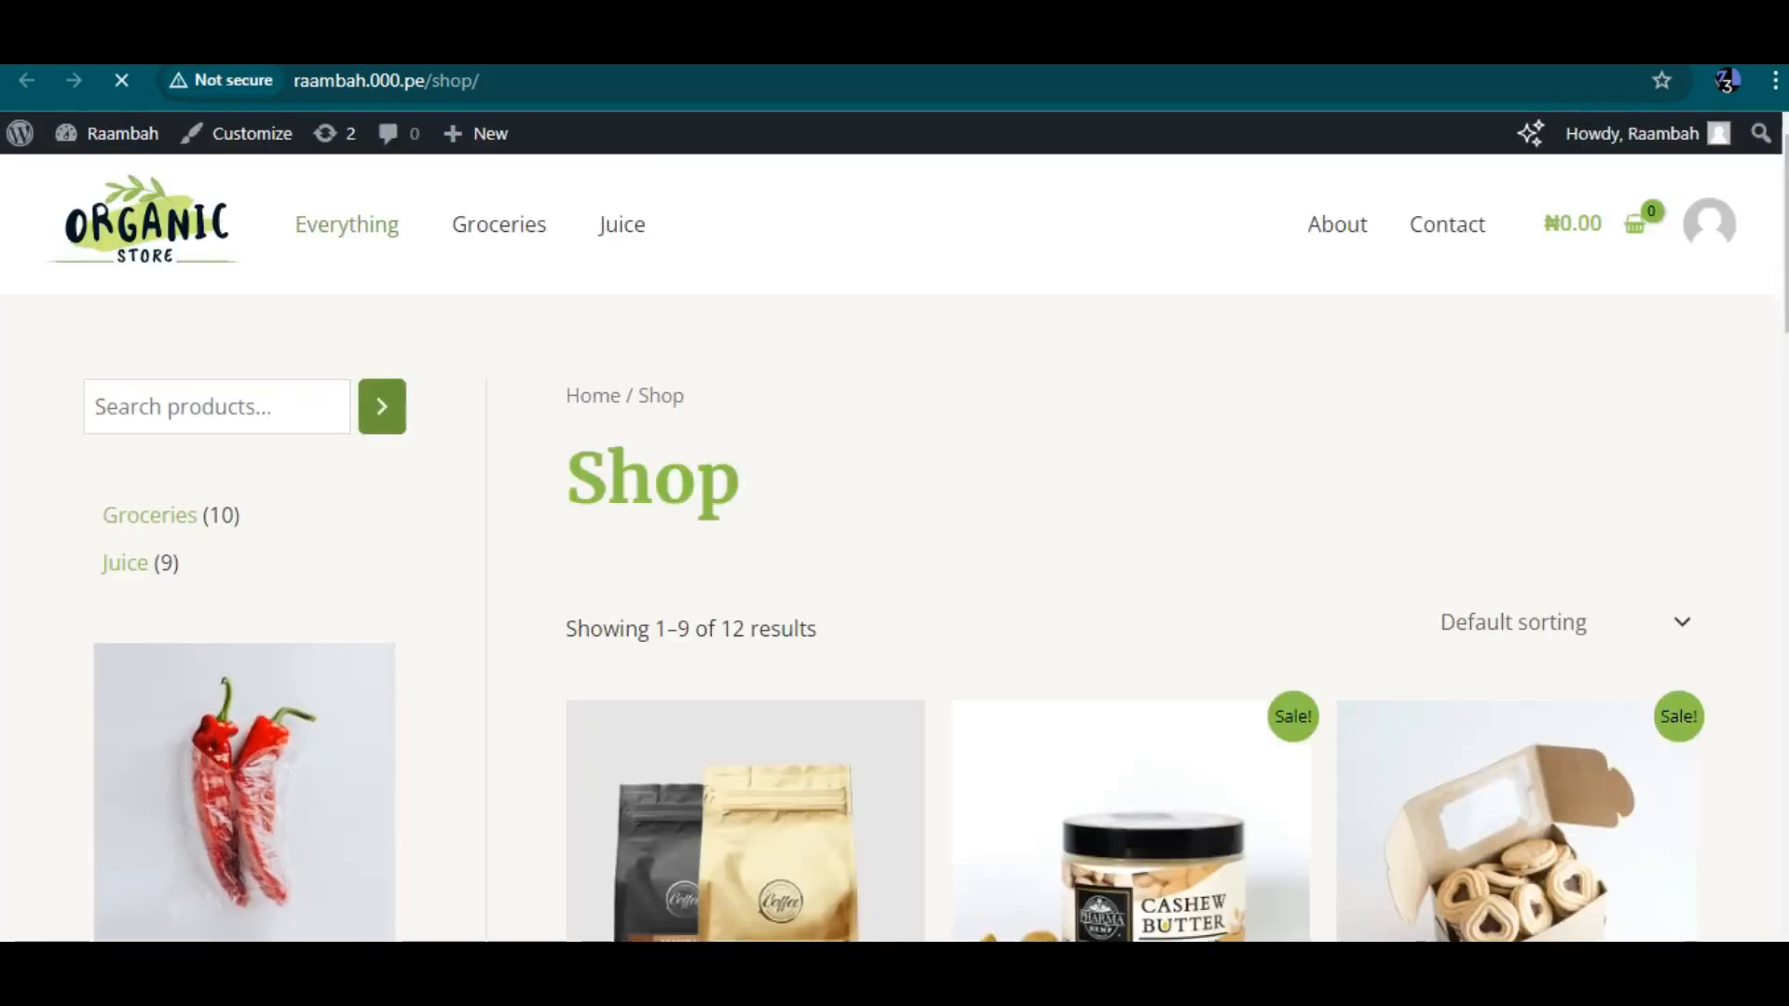
Scroll through the Shop page to review the product listing
scroll(894, 549, down, 12)
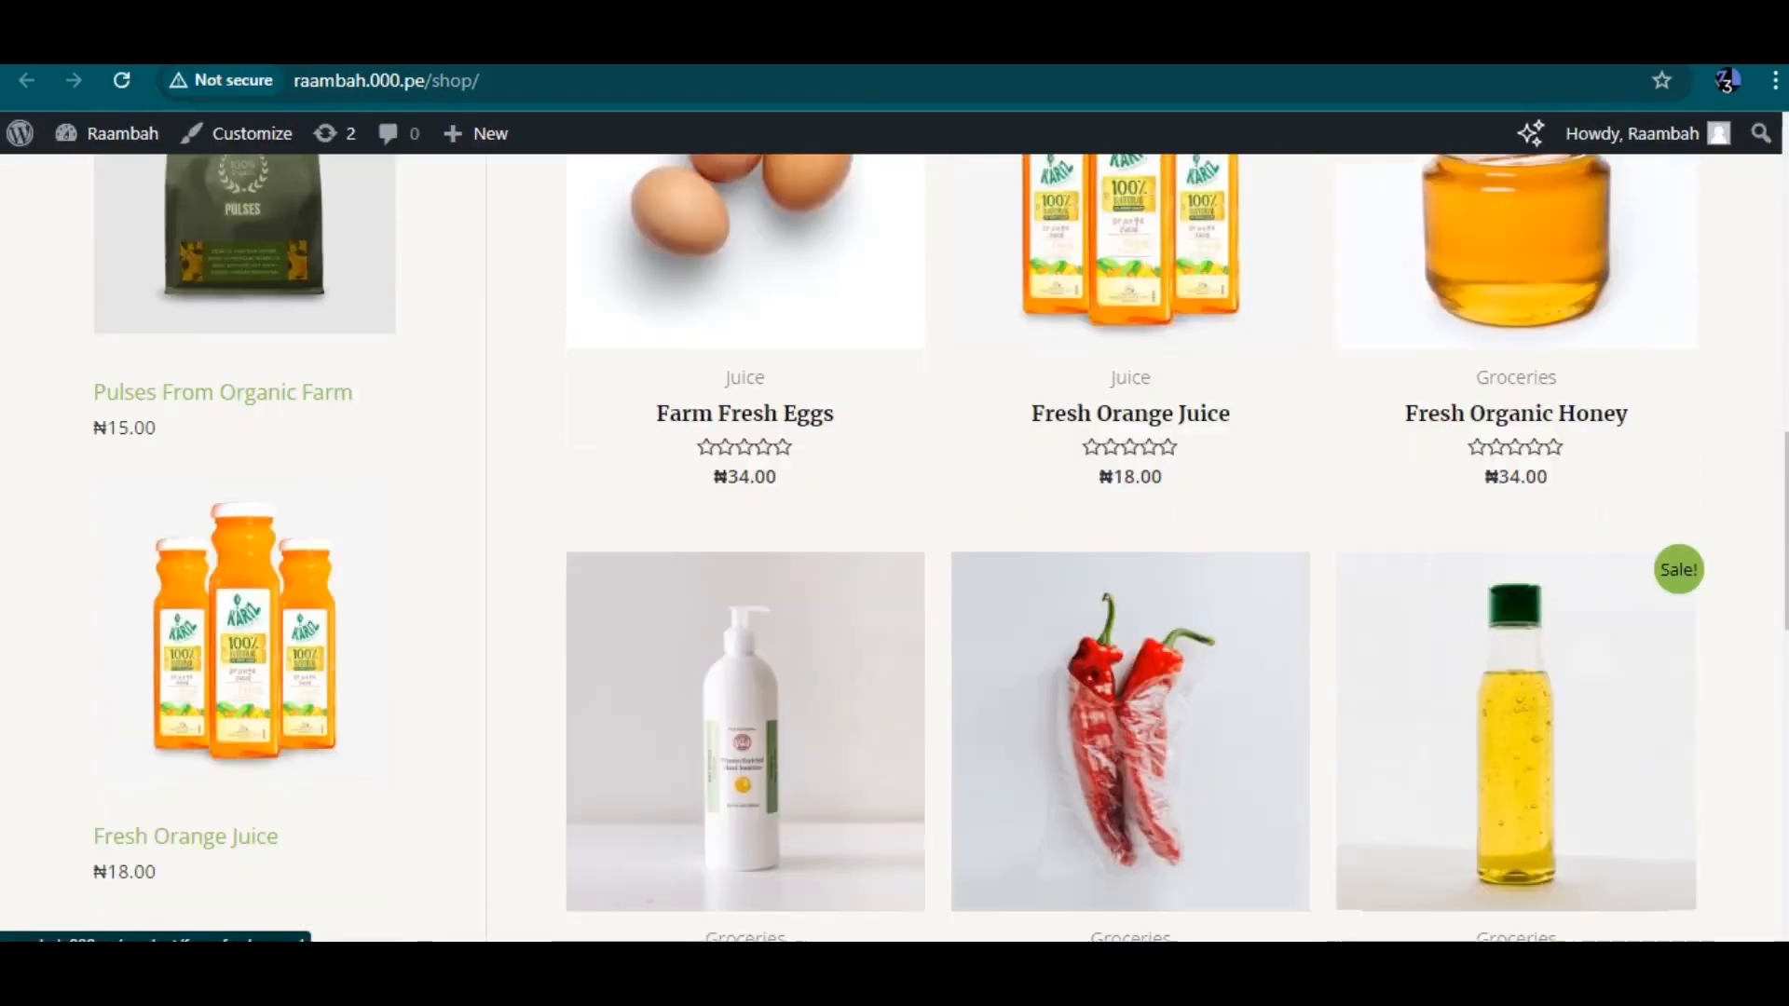
scroll(895, 550, down, 8)
scroll(895, 550, up, 12)
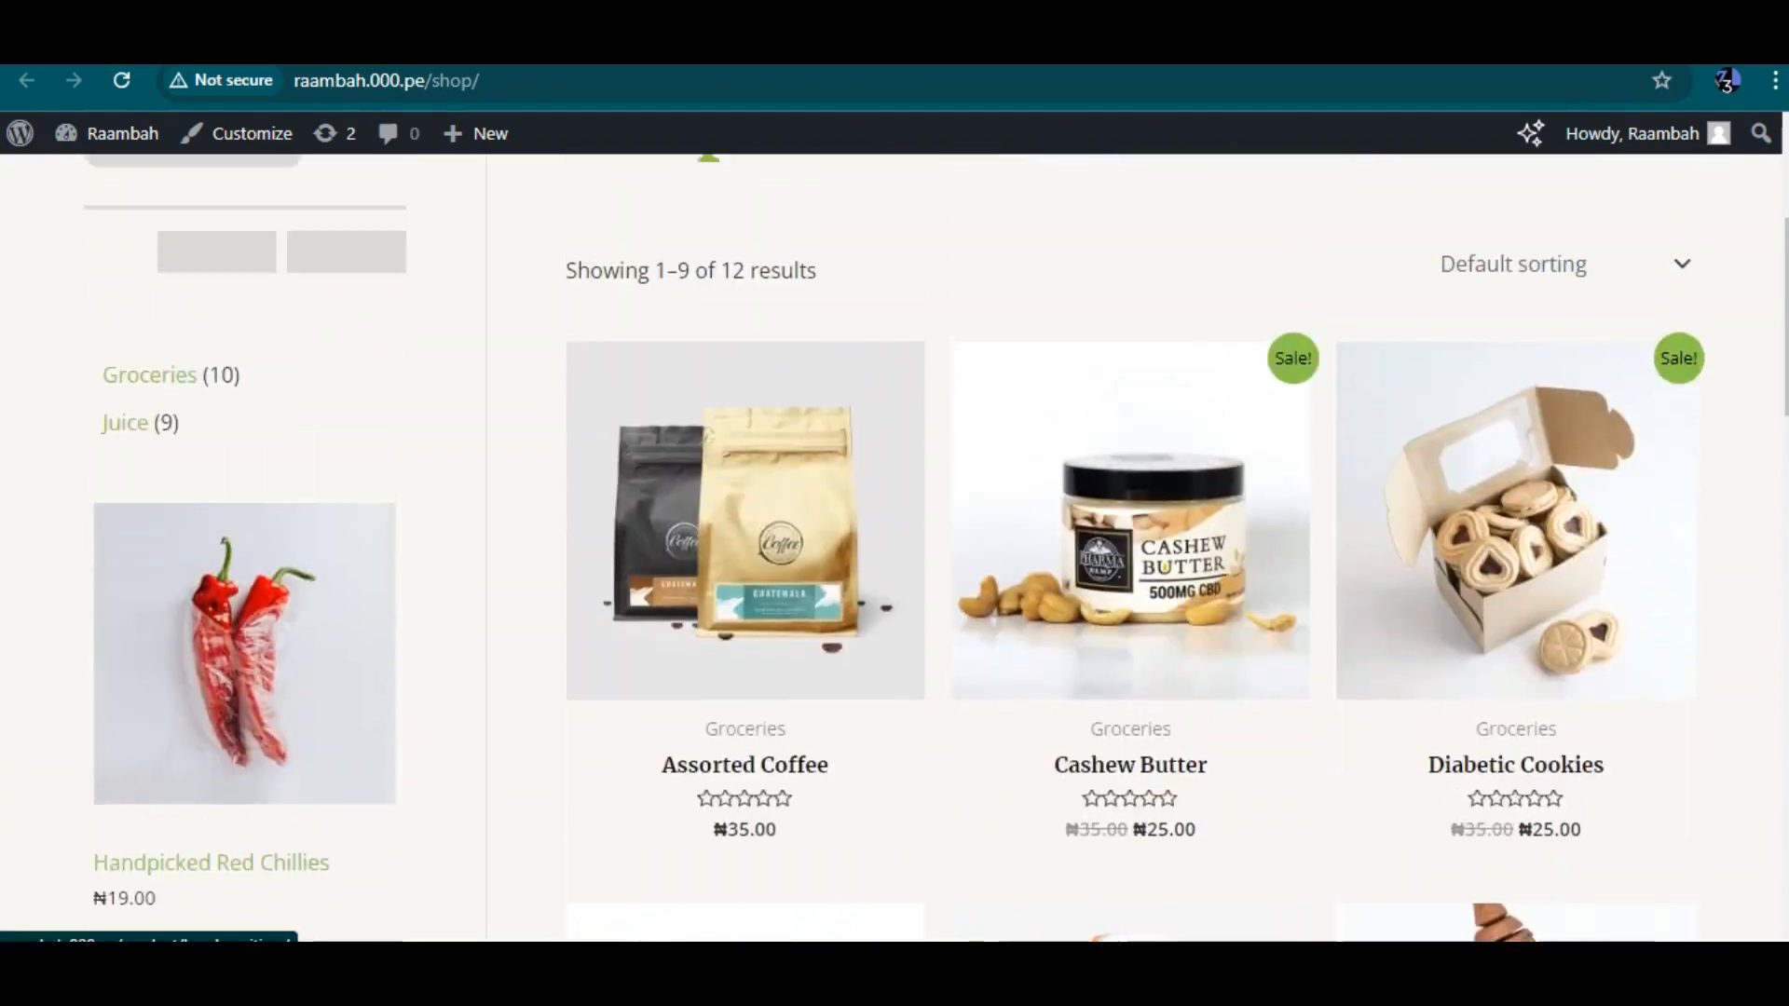
scroll(894, 550, up, 4)
scroll(894, 550, down, 8)
scroll(895, 550, up, 7)
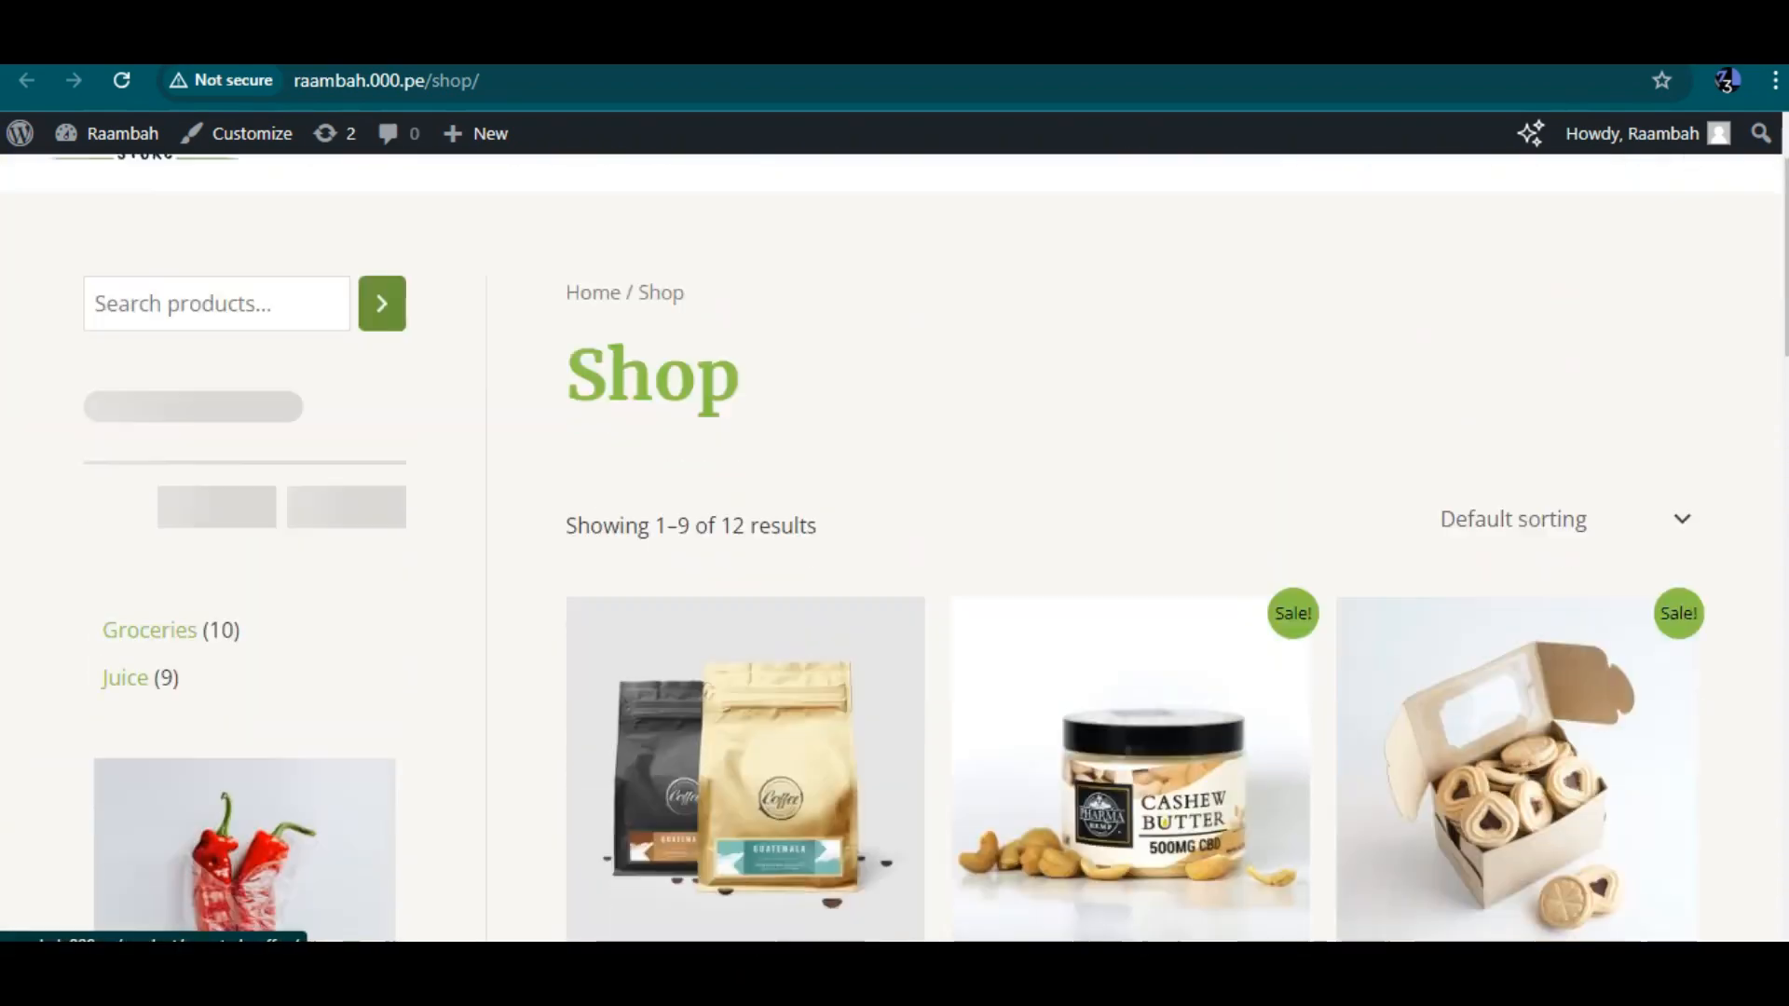
scroll(894, 549, down, 6)
scroll(895, 550, up, 2)
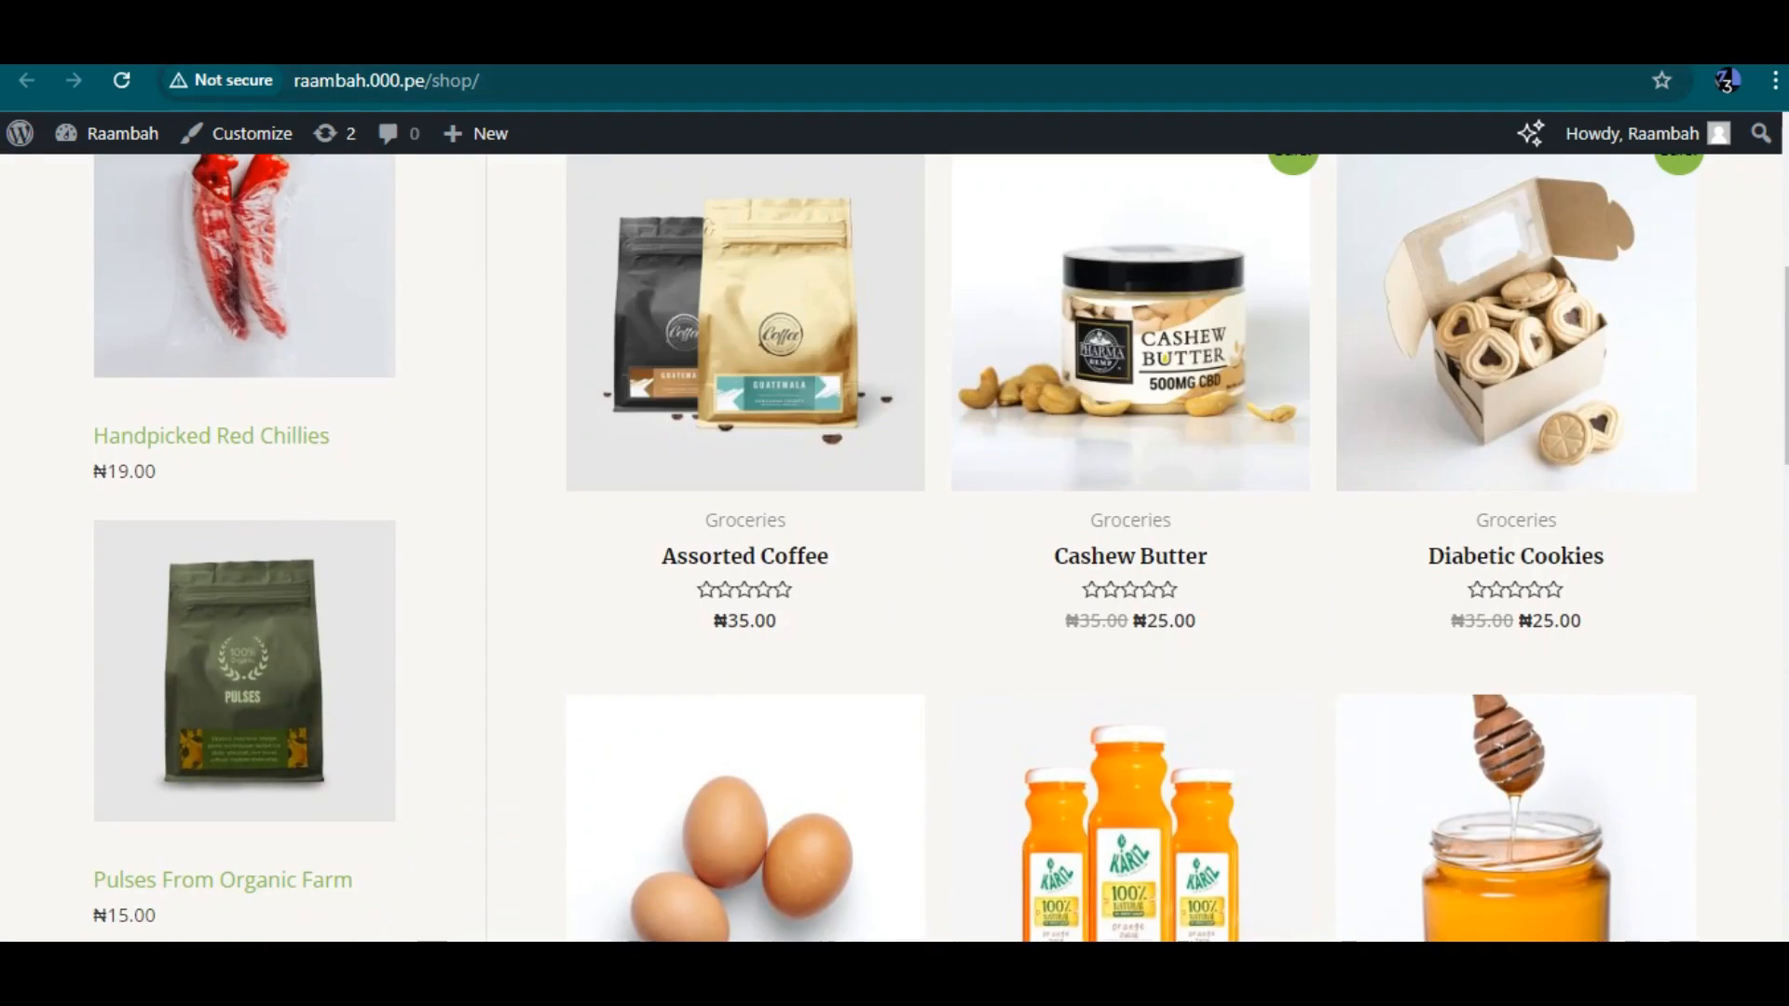
scroll(895, 550, up, 4)
scroll(894, 550, down, 4)
scroll(895, 550, down, 10)
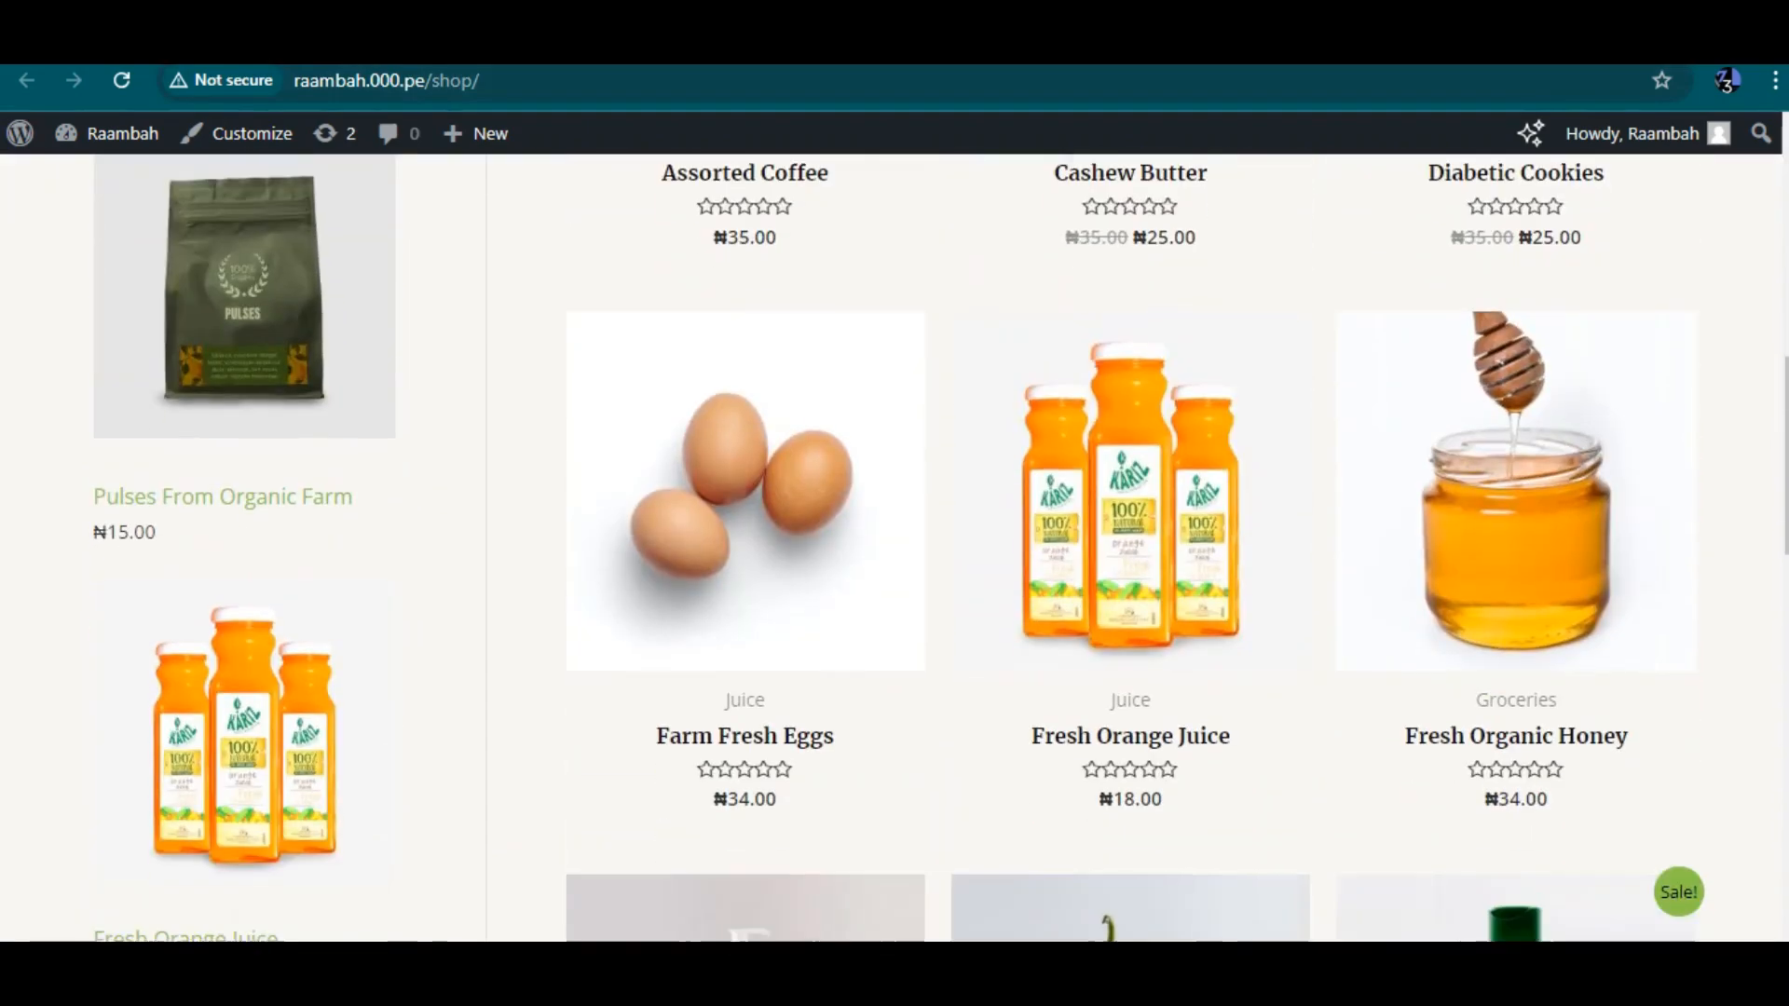
scroll(894, 550, up, 10)
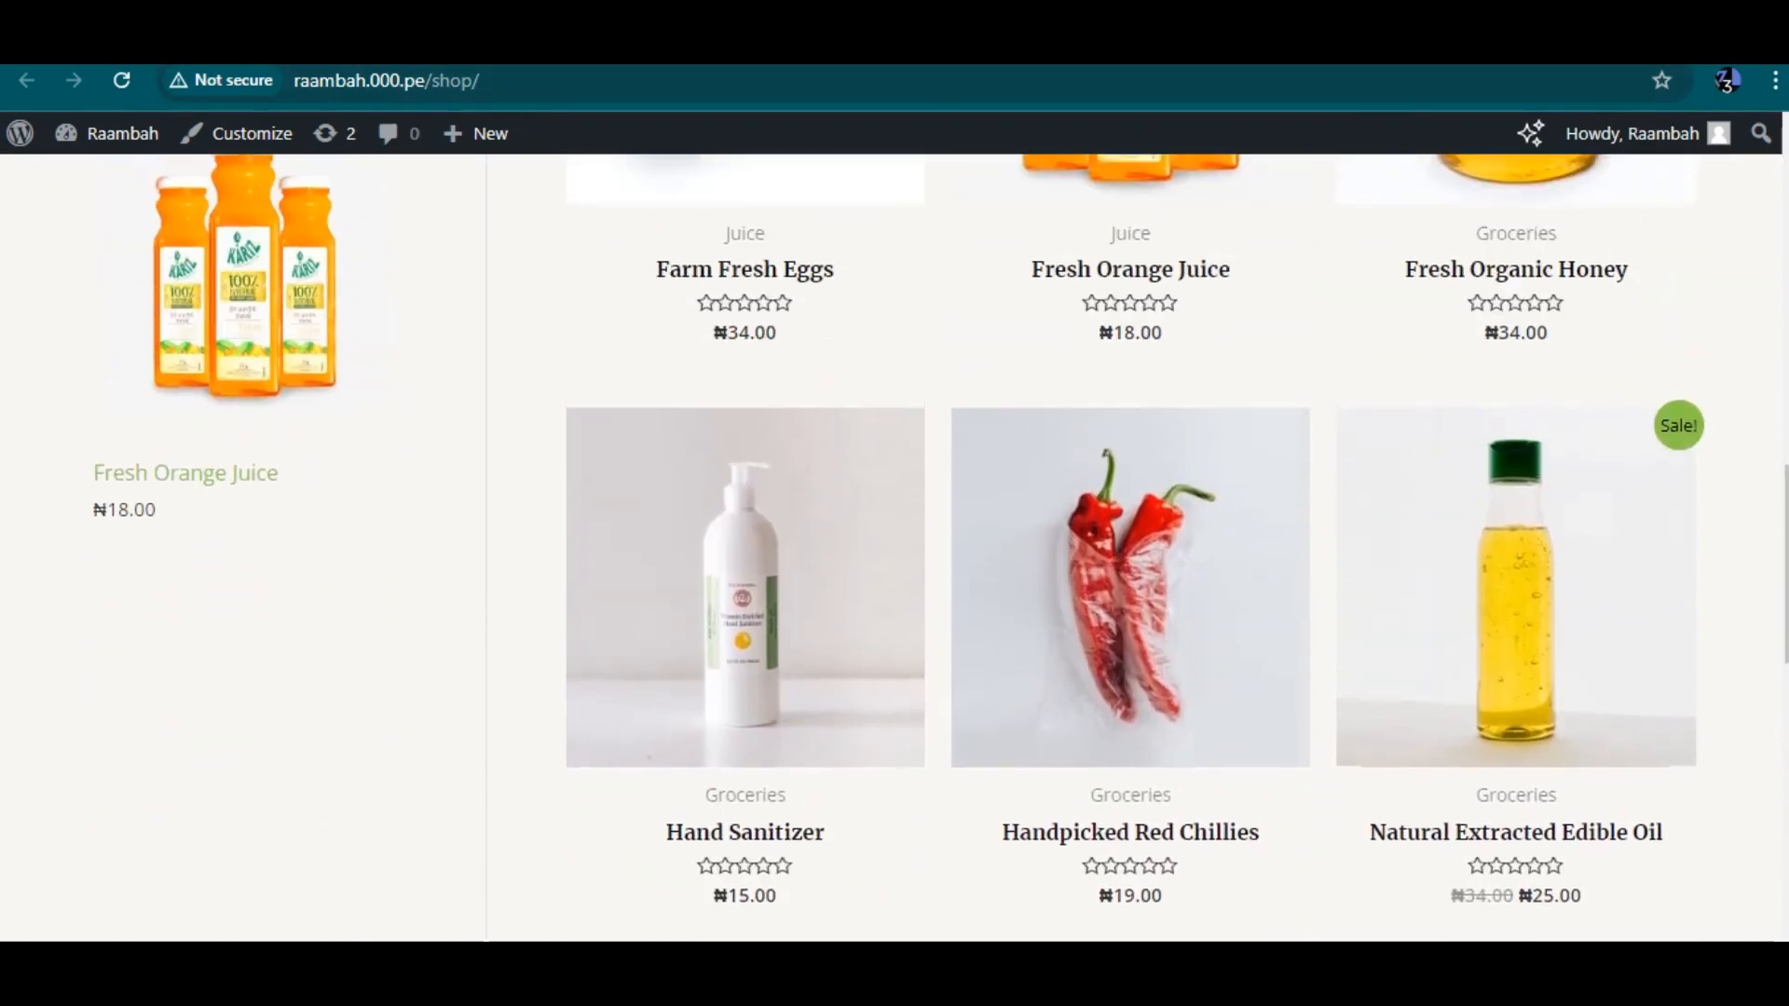
scroll(895, 549, up, 3)
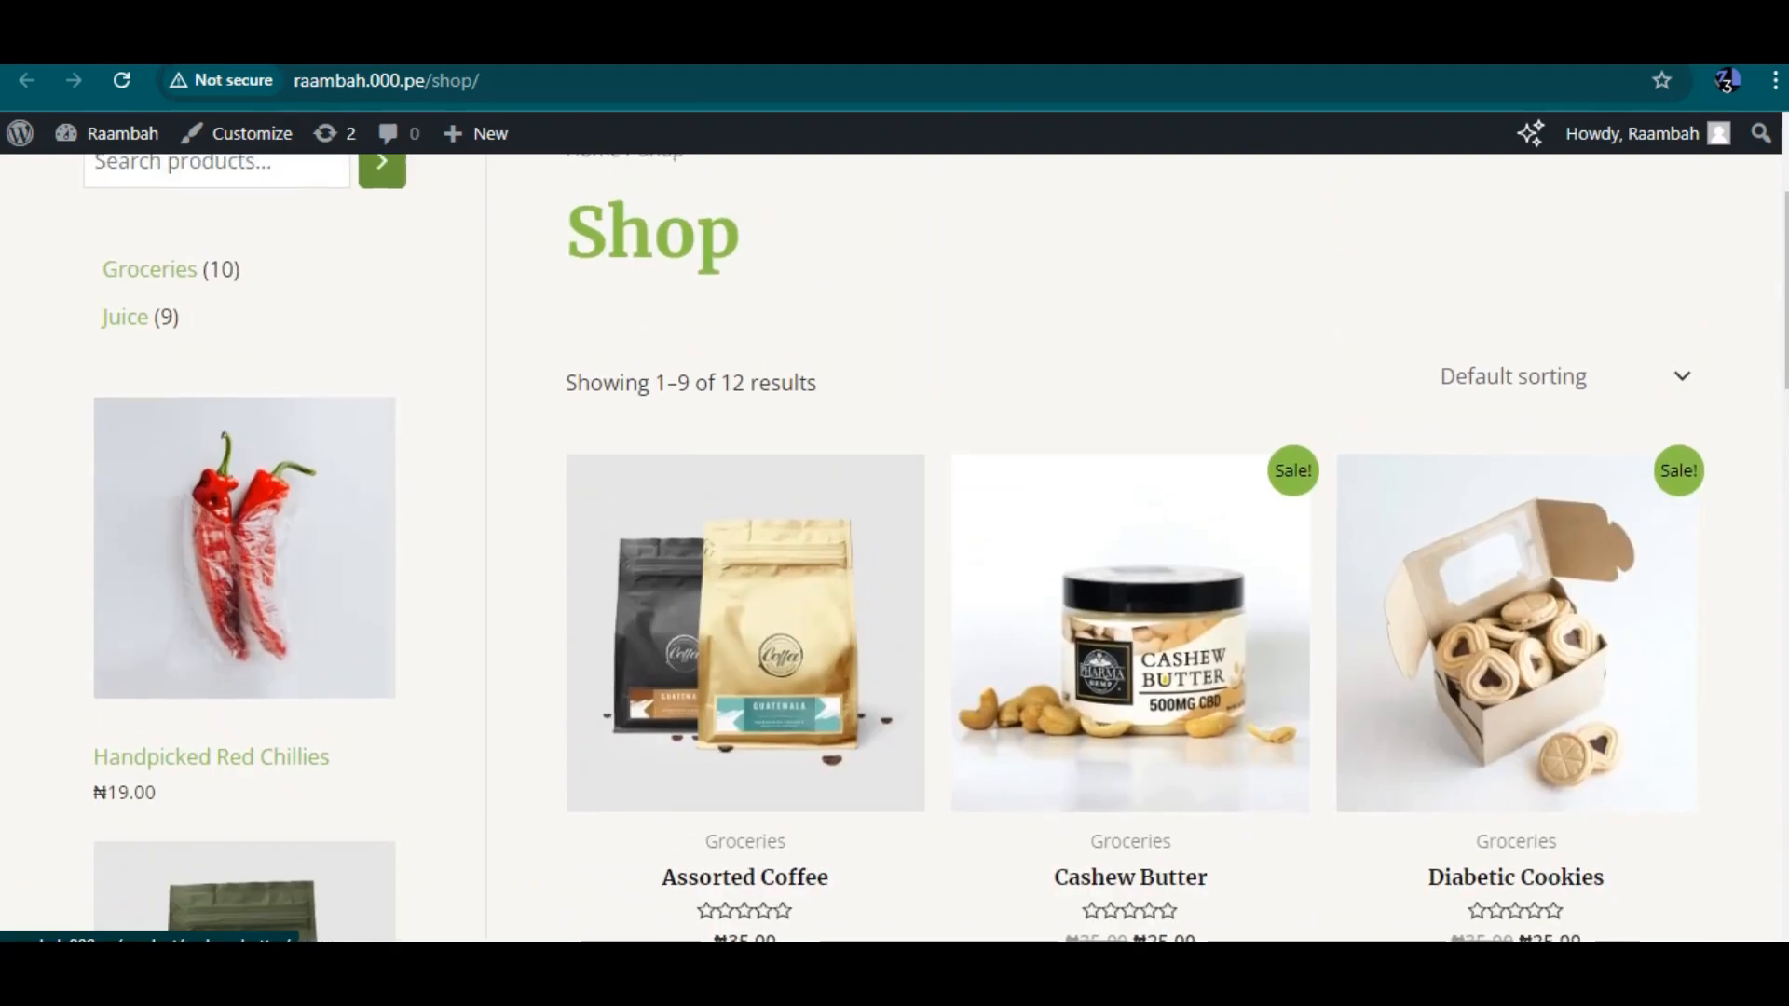
scroll(895, 550, down, 4)
scroll(895, 550, down, 12)
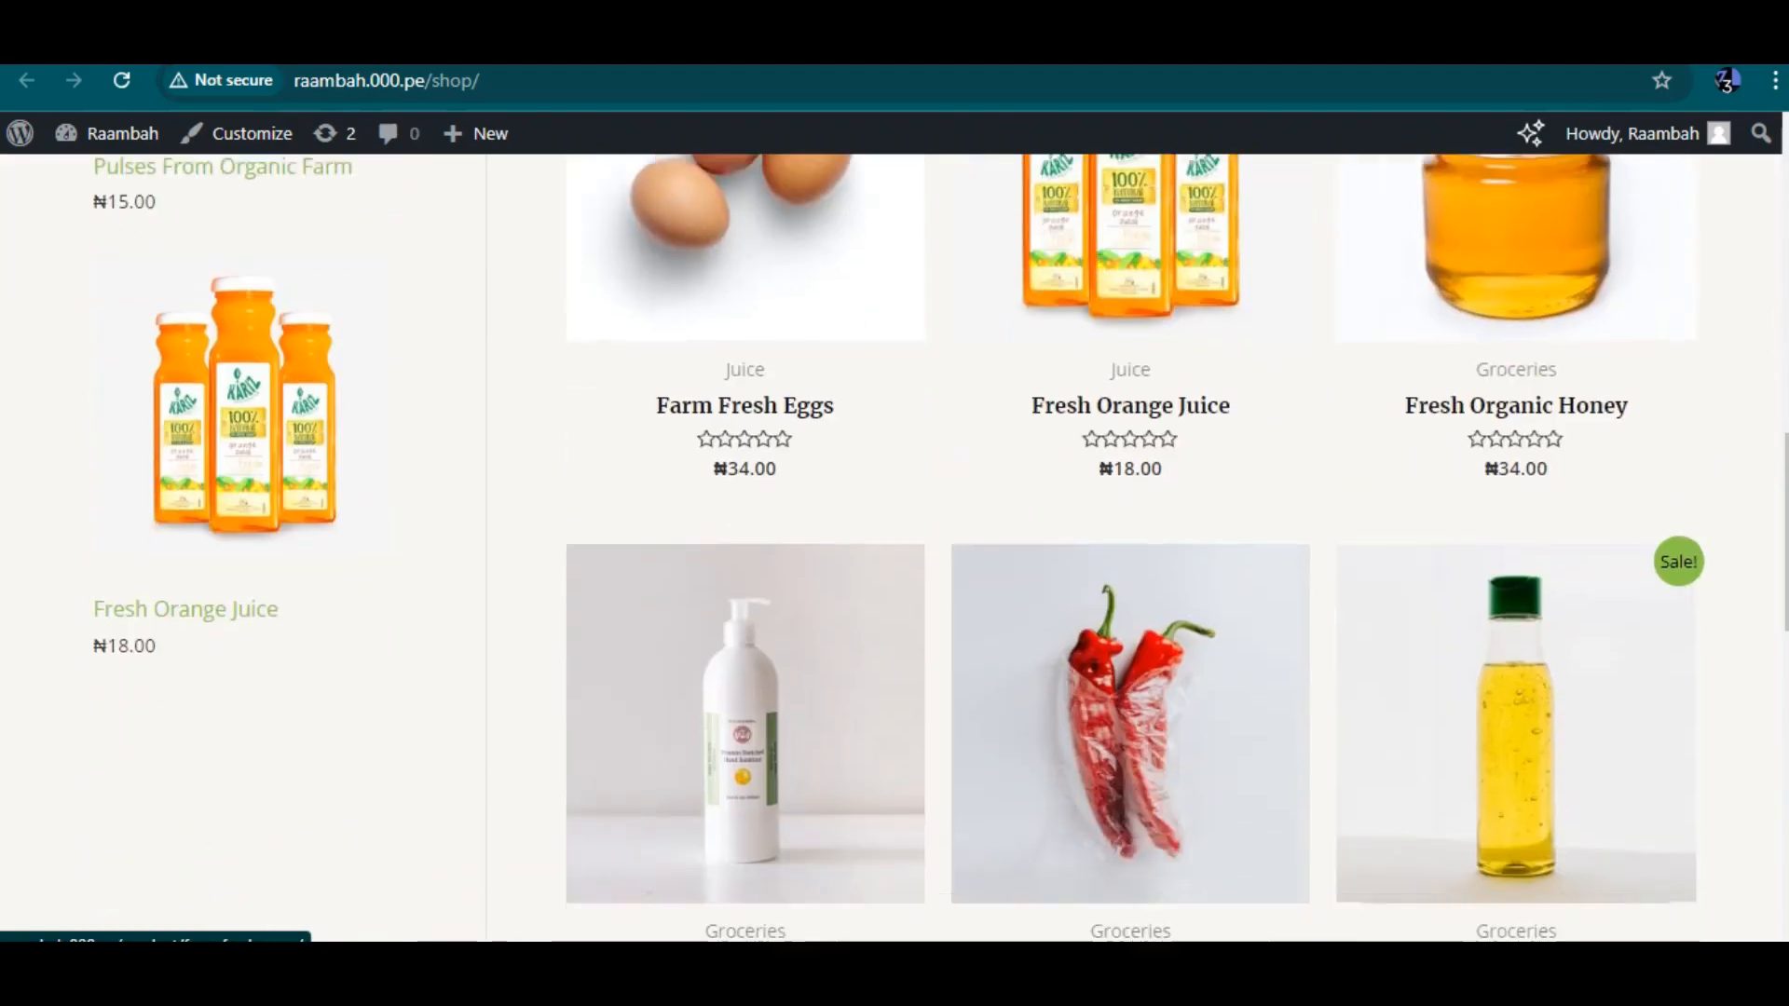
scroll(895, 550, up, 5)
scroll(895, 550, up, 12)
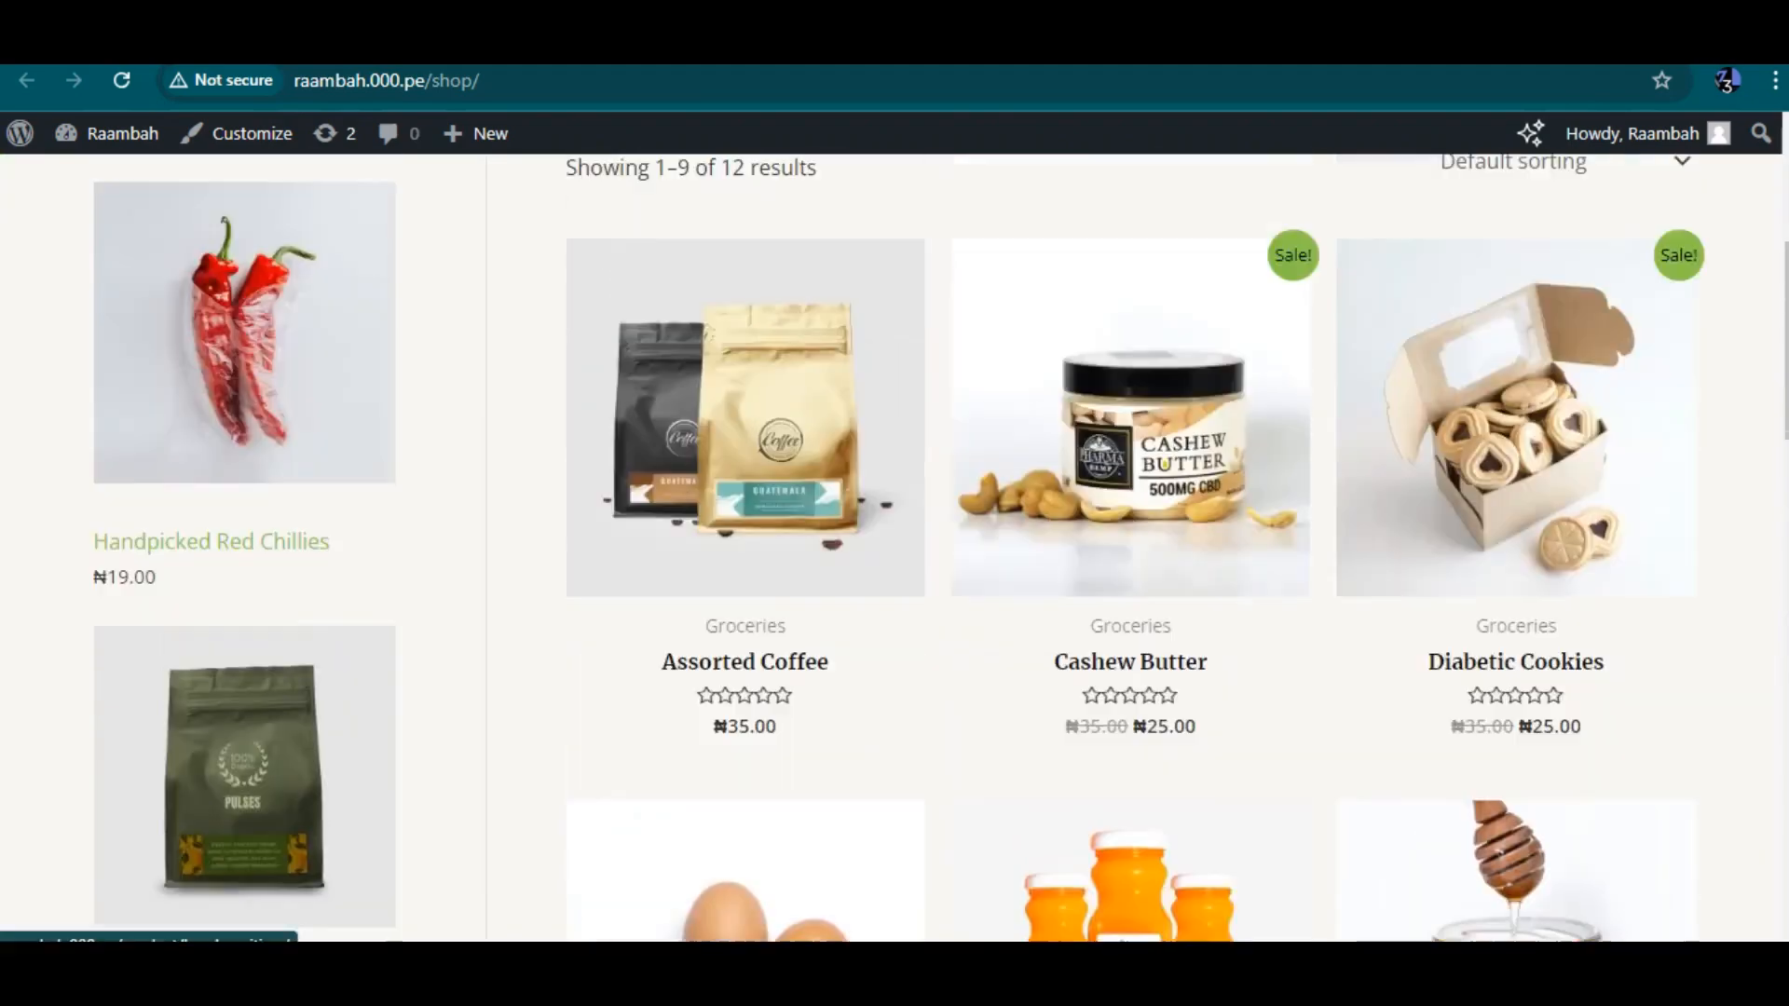
scroll(895, 550, down, 8)
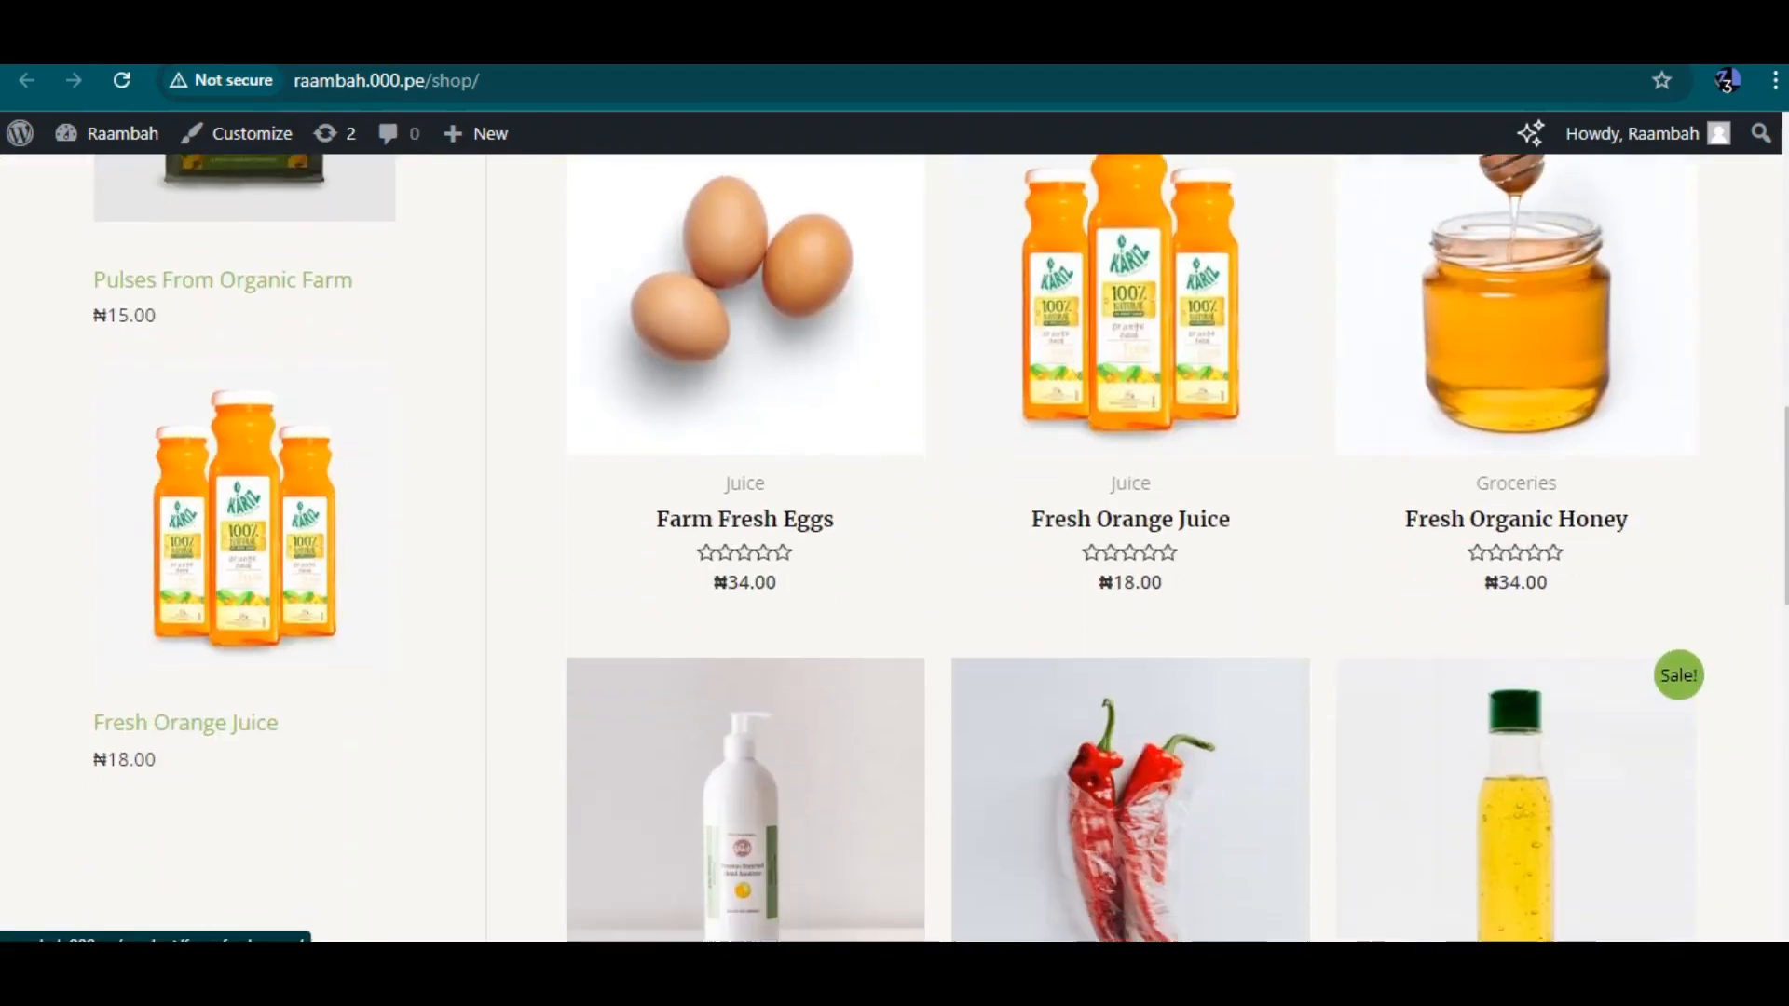
scroll(894, 550, up, 8)
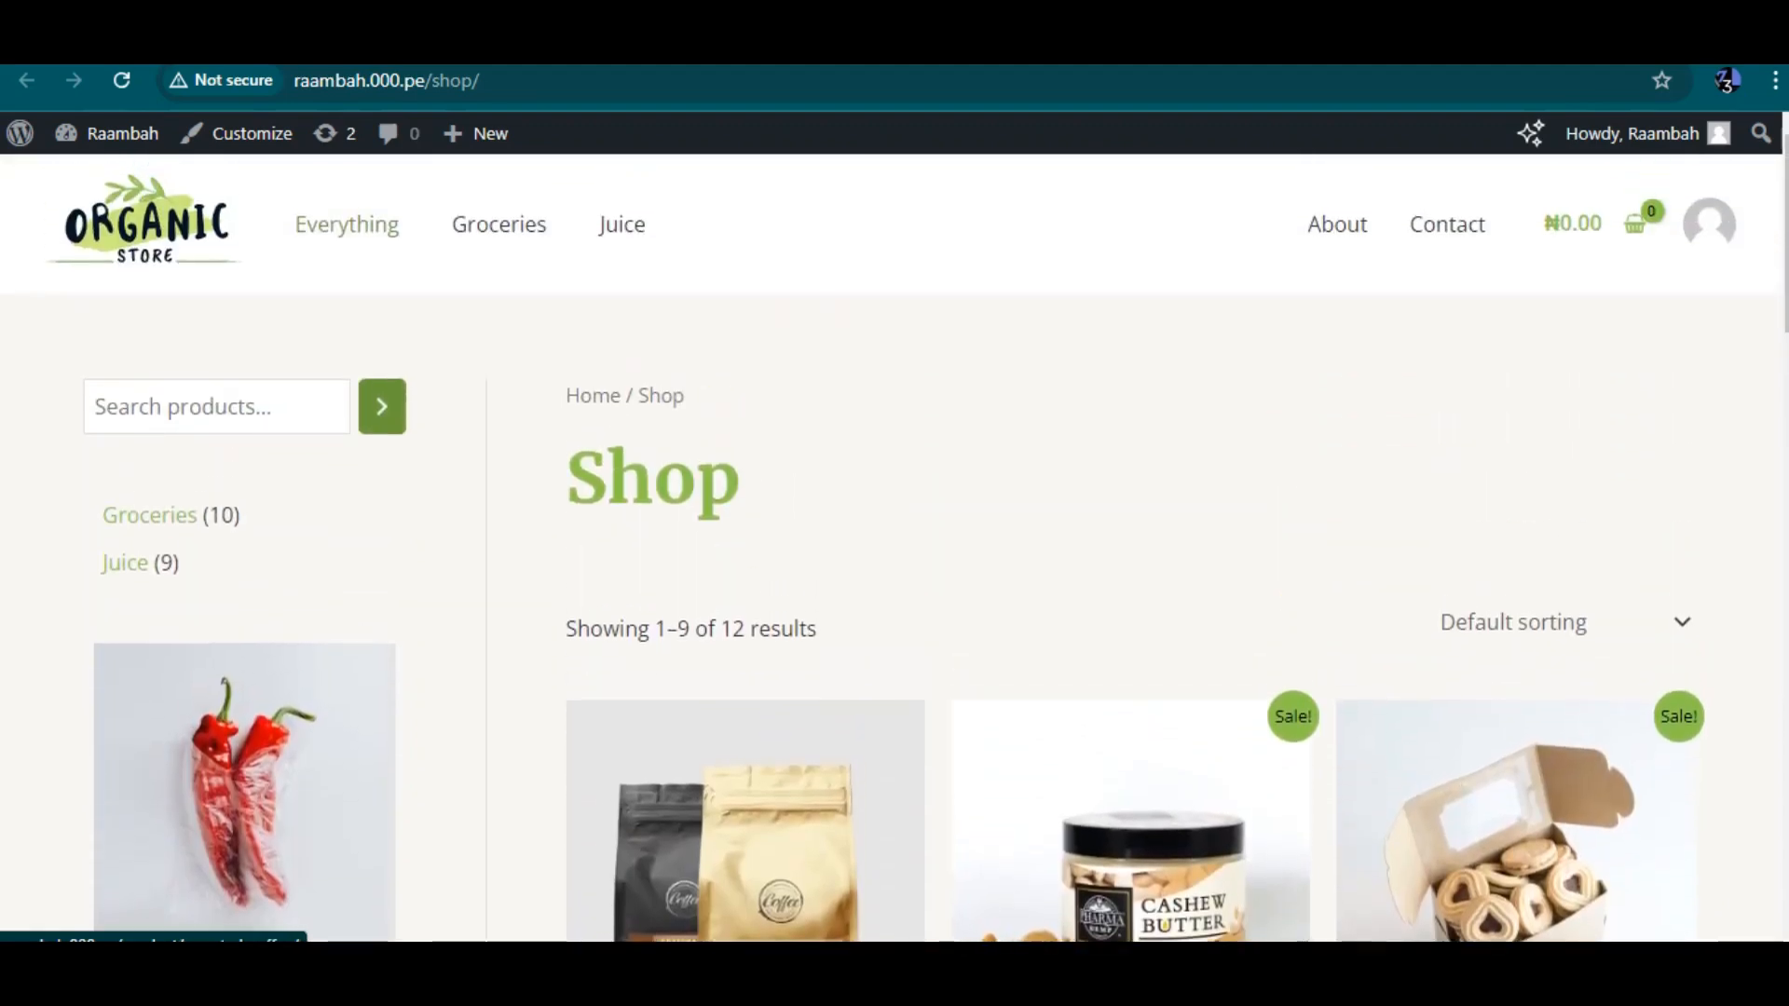